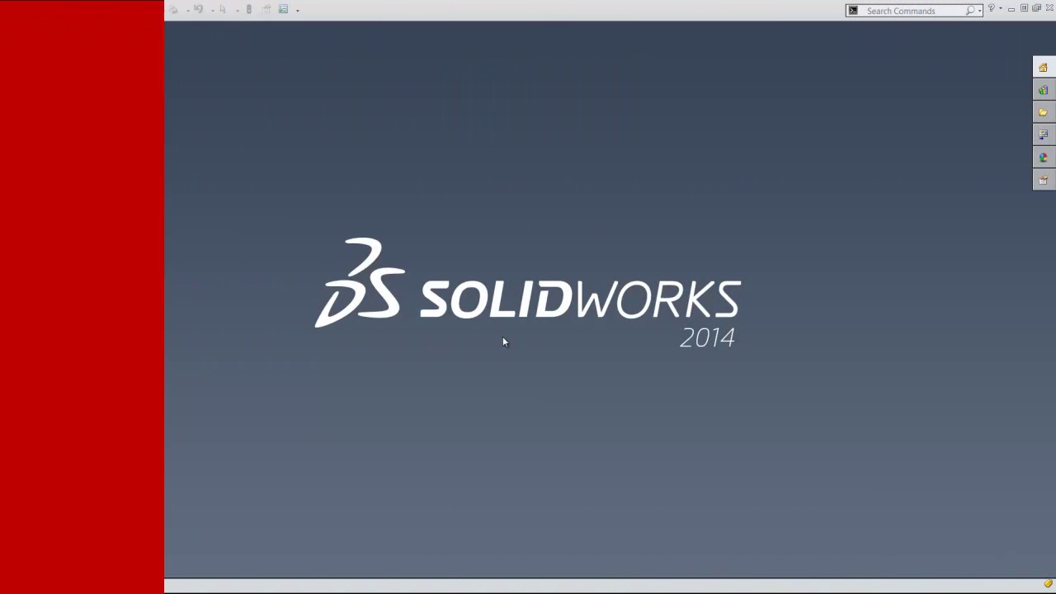
# Create a new part document from the custom inch (IPS) part template.
pyautogui.click(503, 341)
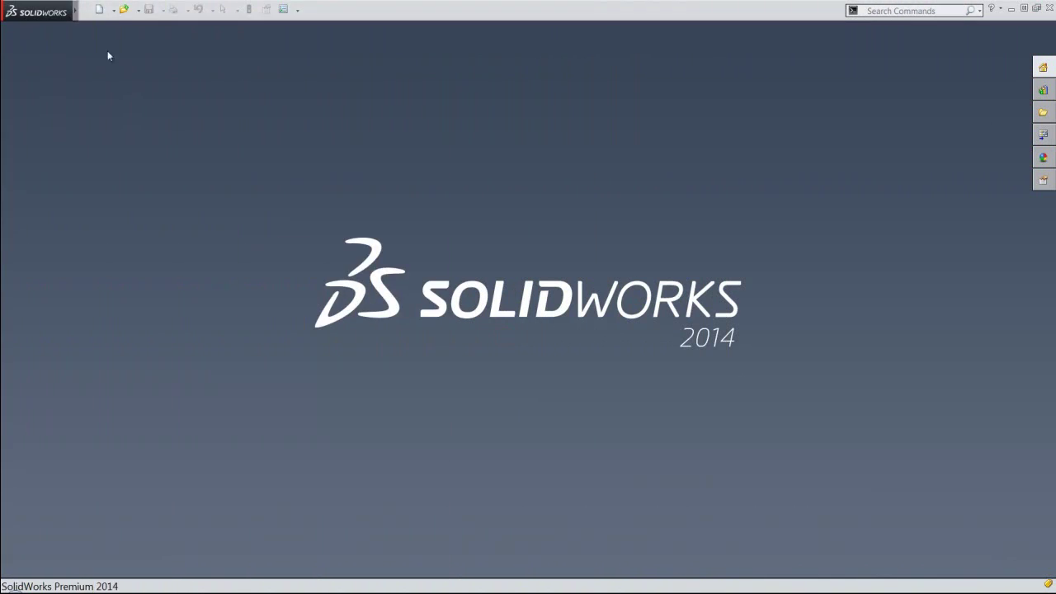
pyautogui.click(102, 17)
pyautogui.click(356, 212)
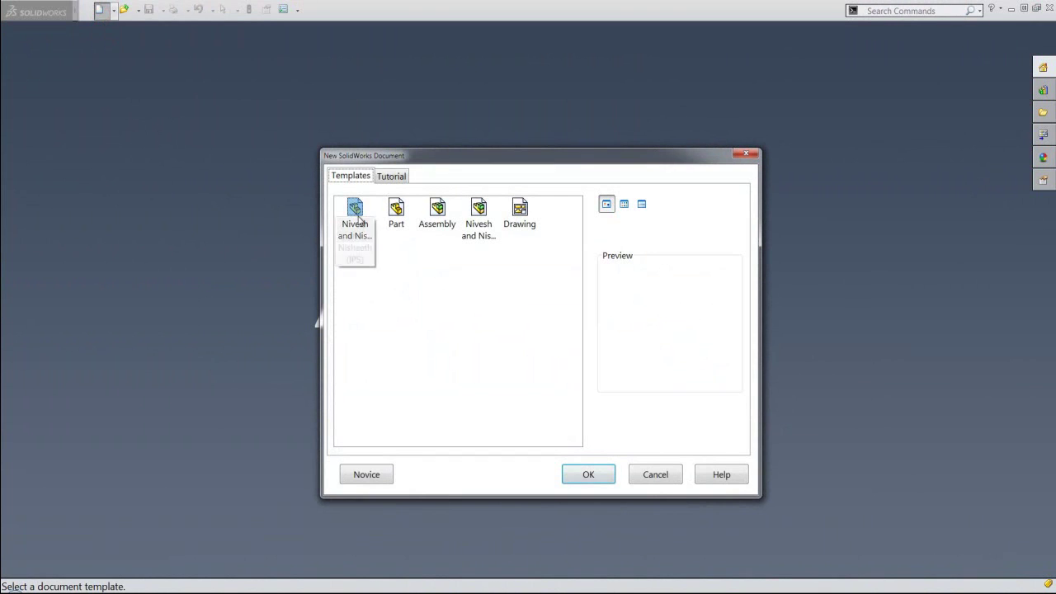
pyautogui.click(589, 475)
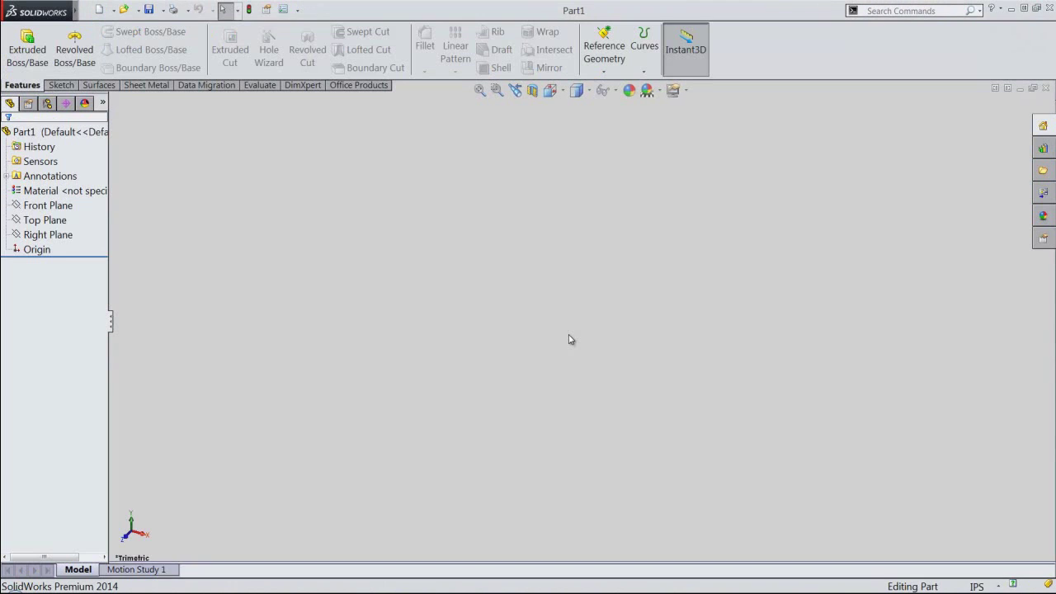
# Start an extruded base sketch on the Top Plane and begin inserting a saved sketch block.
pyautogui.click(569, 336)
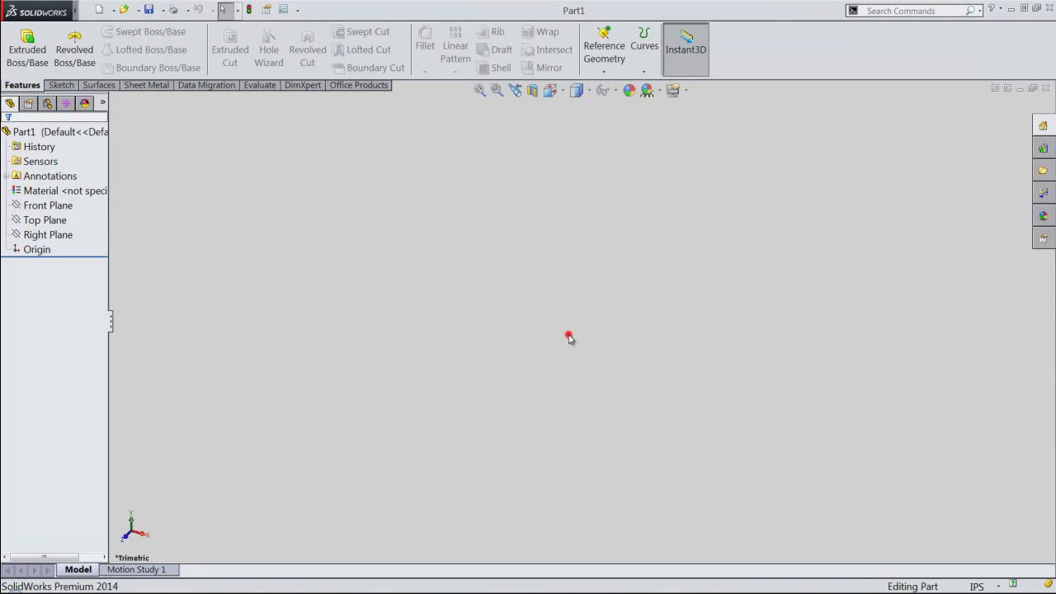
pyautogui.click(28, 41)
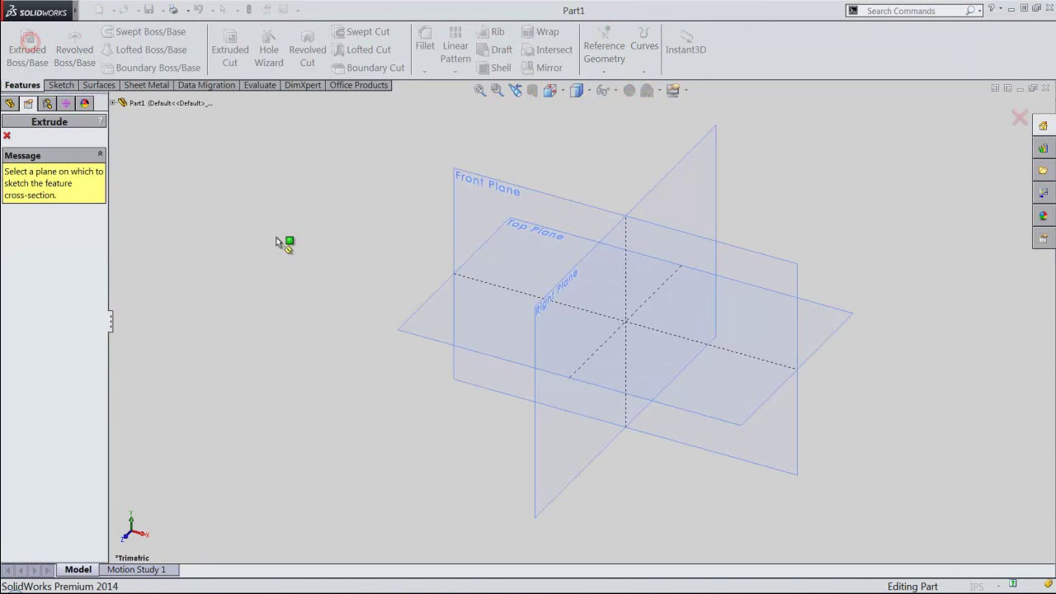
pyautogui.click(427, 303)
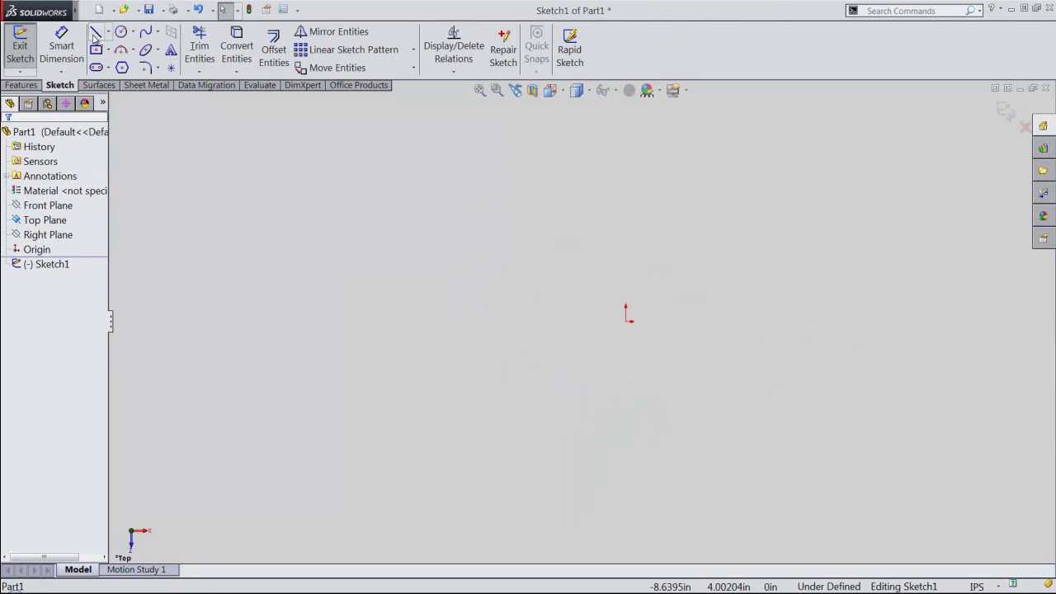
pyautogui.click(201, 10)
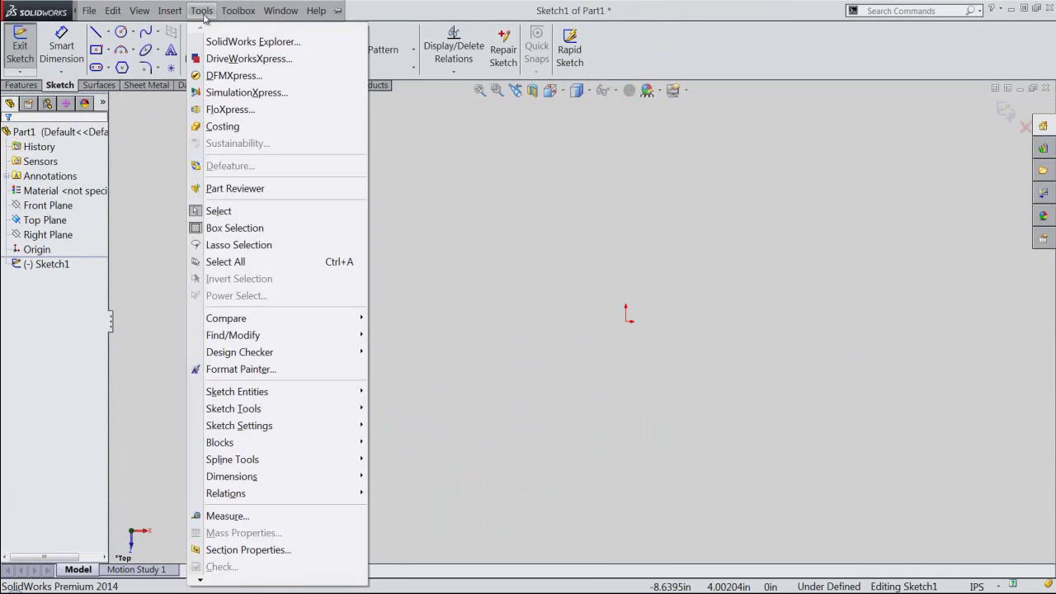
pyautogui.moveTo(247, 442)
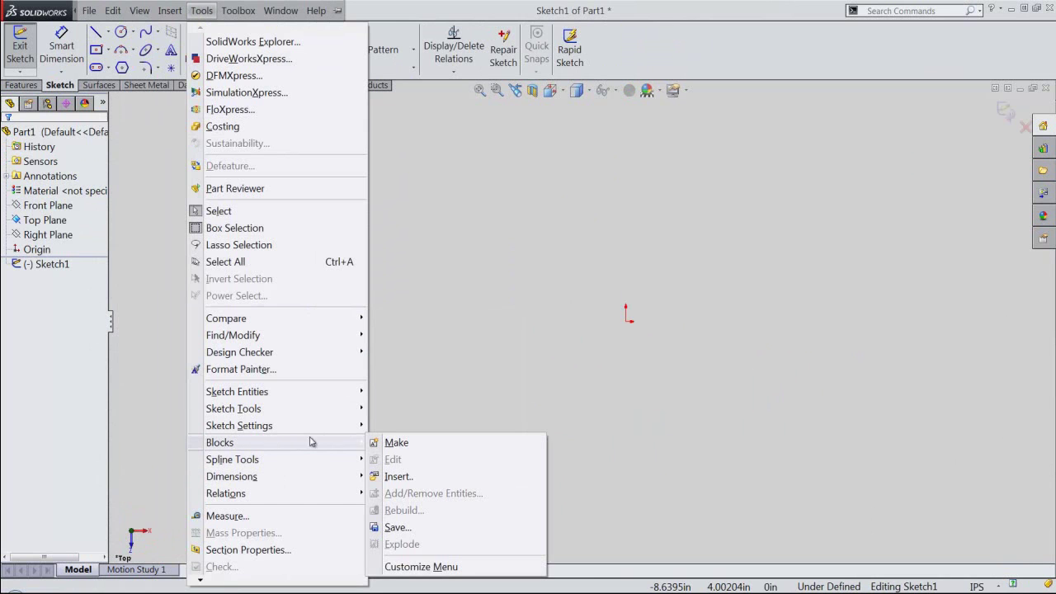
pyautogui.click(425, 477)
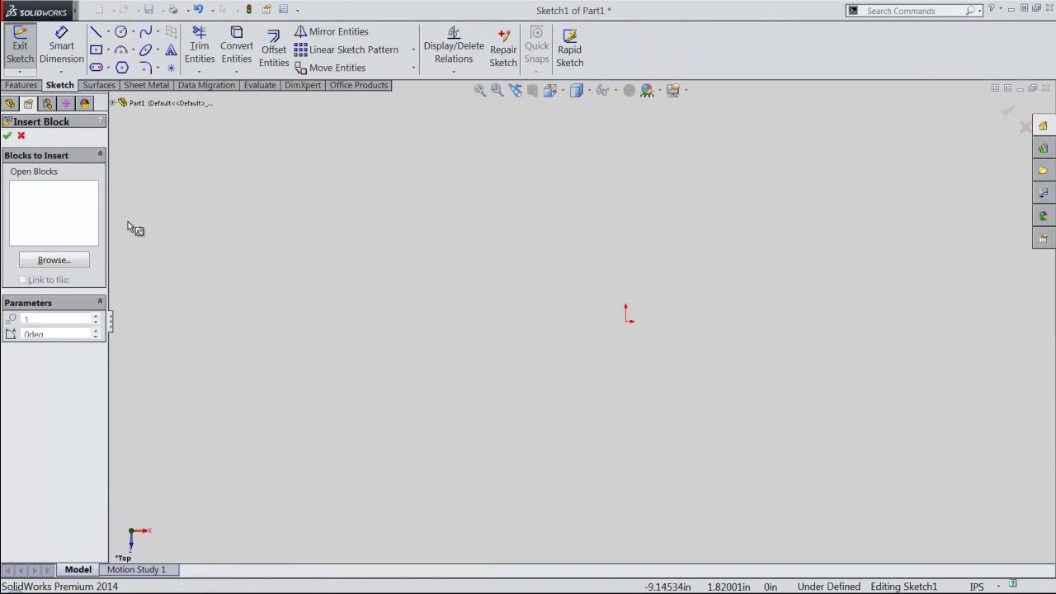
# Insert Block1.SLDBLK from Plug-Top (3-Pin) > Subassembly-1 with its bottom centre on the origin.
pyautogui.click(64, 261)
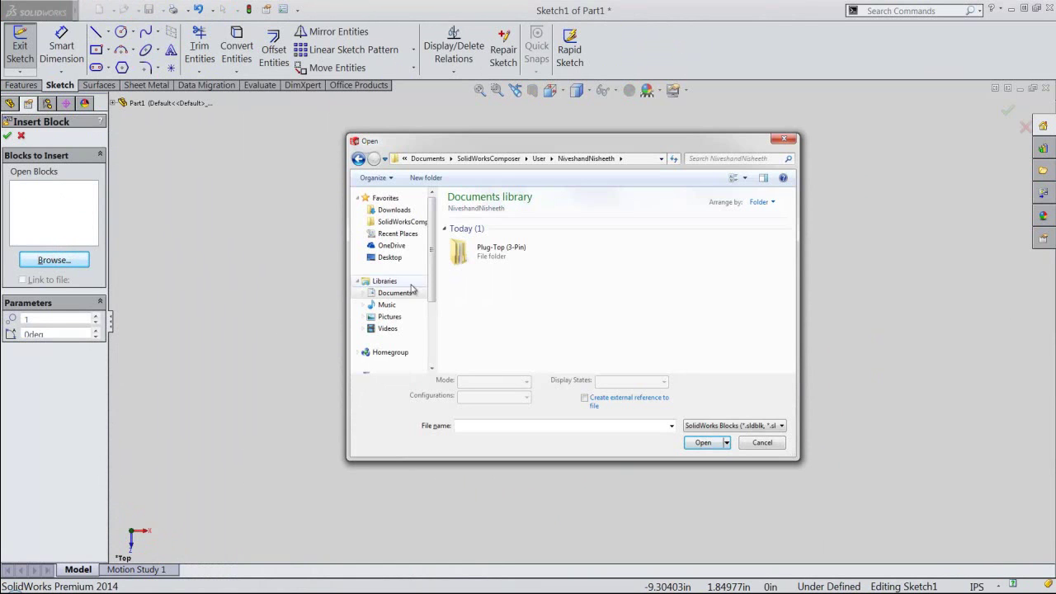
pyautogui.doubleClick(512, 257)
pyautogui.doubleClick(512, 256)
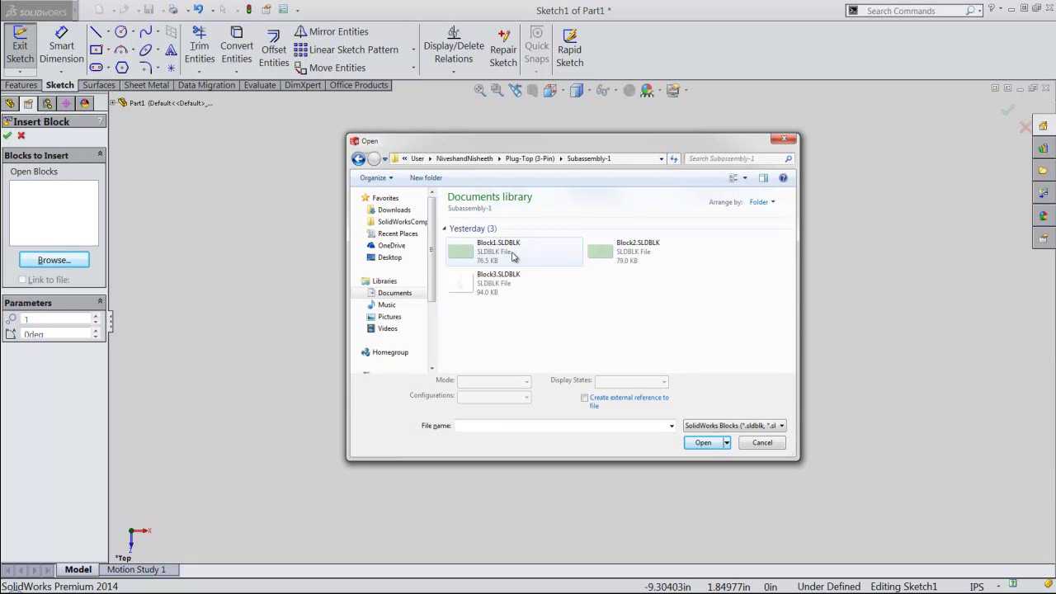
pyautogui.click(513, 257)
pyautogui.click(701, 443)
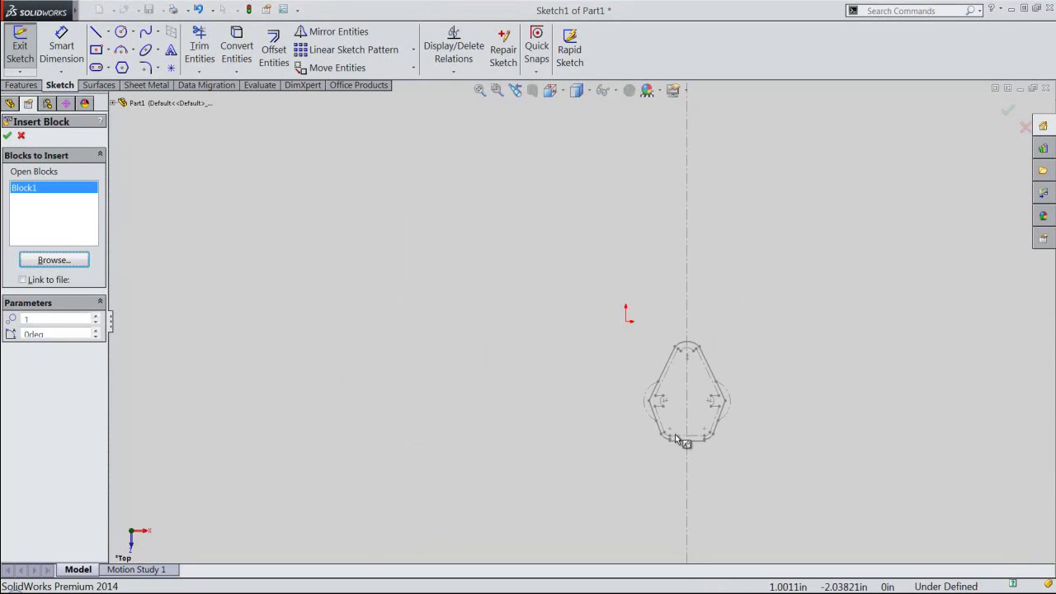
pyautogui.scroll(-4, 627, 338)
pyautogui.scroll(-3, 625, 333)
pyautogui.scroll(-2, 605, 328)
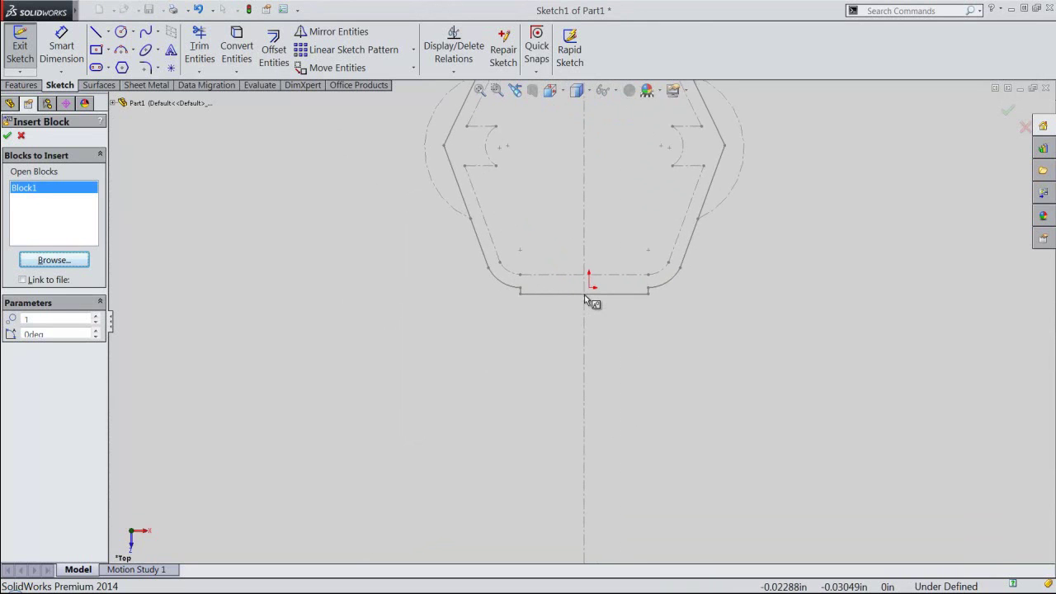
pyautogui.click(589, 289)
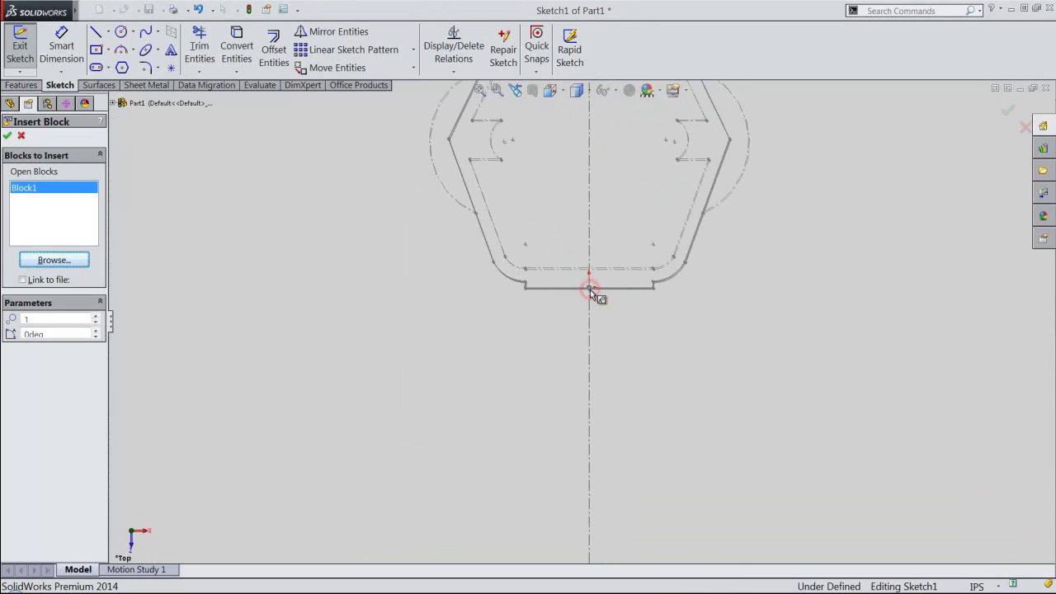
pyautogui.rightClick(361, 337)
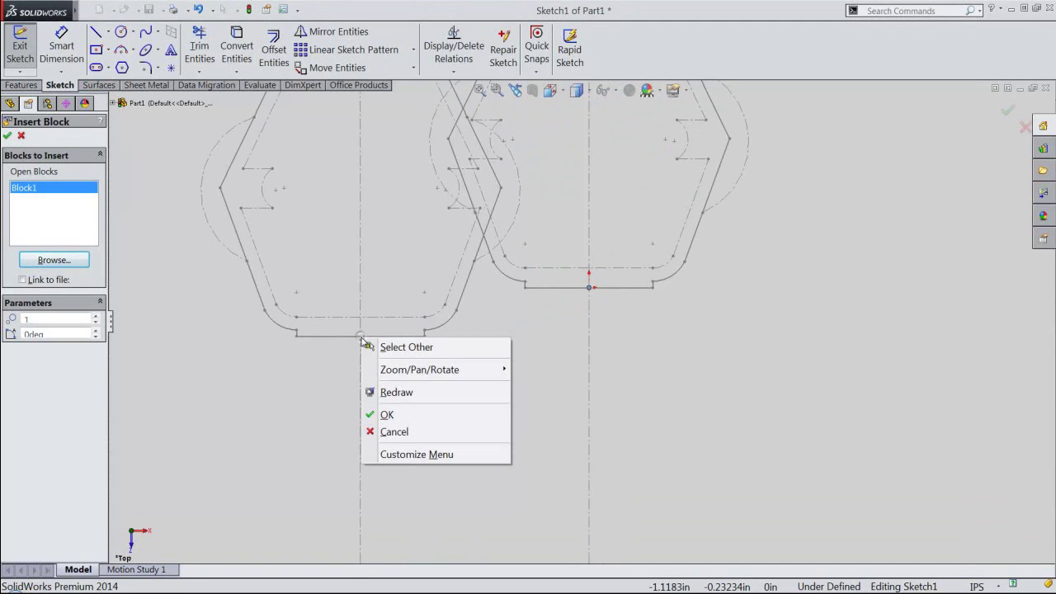
# Finish block placement and make the block's bottom line Horizontal so Sketch1 is fully defined.
pyautogui.click(387, 414)
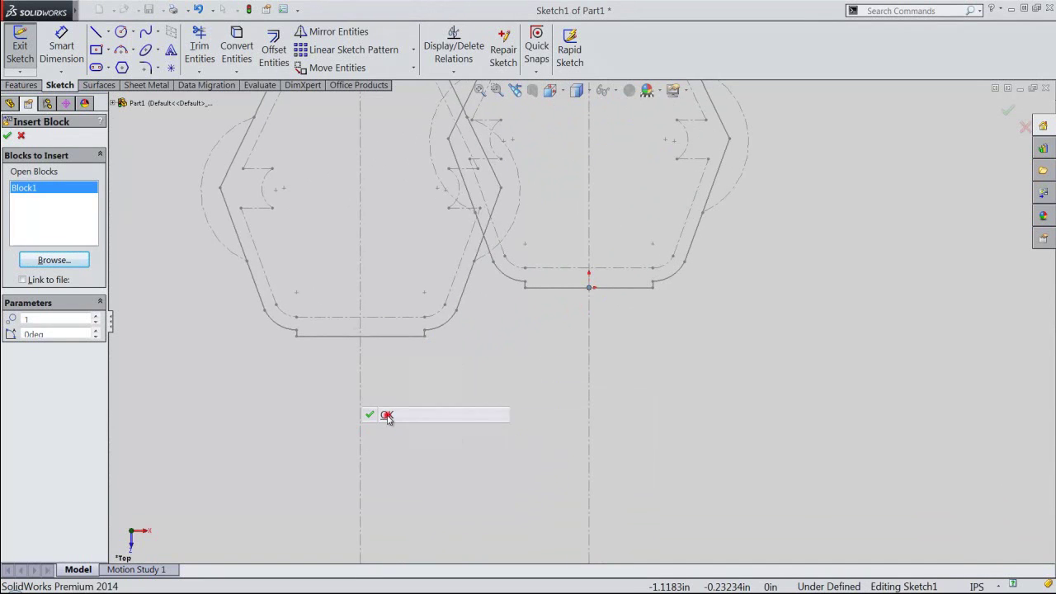
pyautogui.click(480, 92)
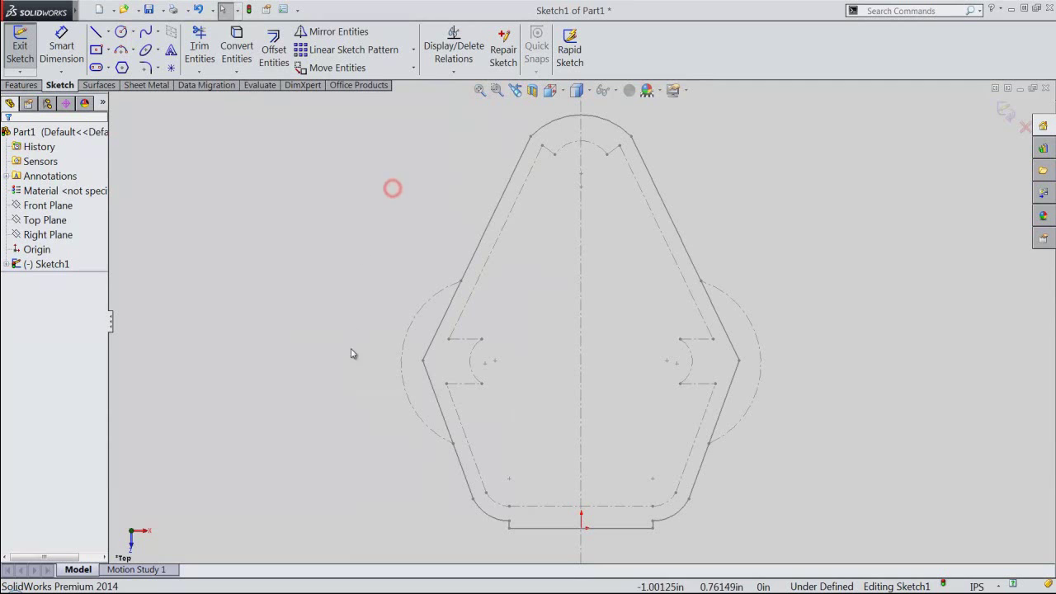
pyautogui.click(535, 531)
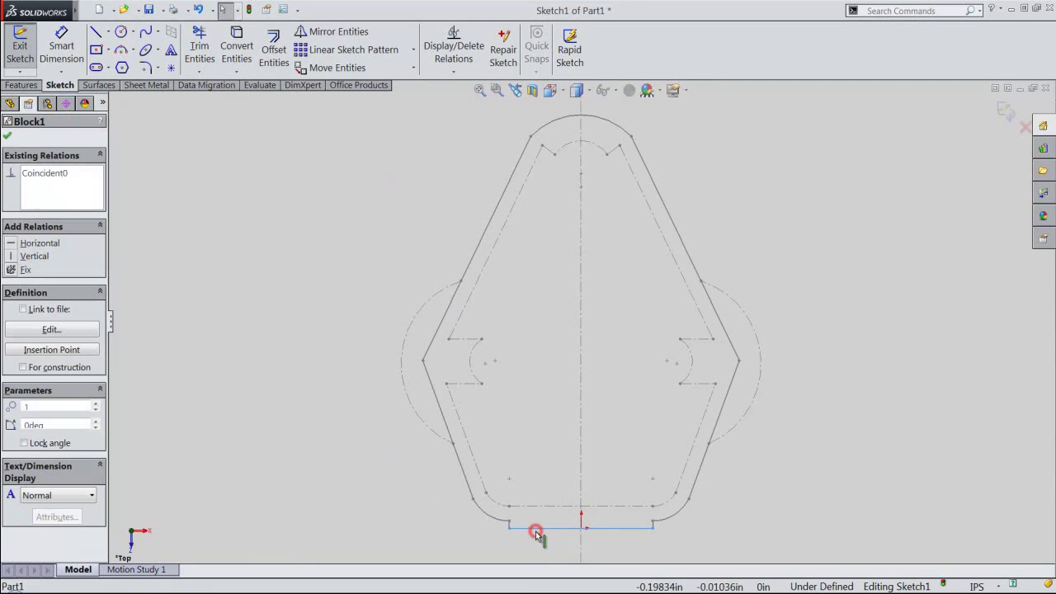
pyautogui.click(567, 481)
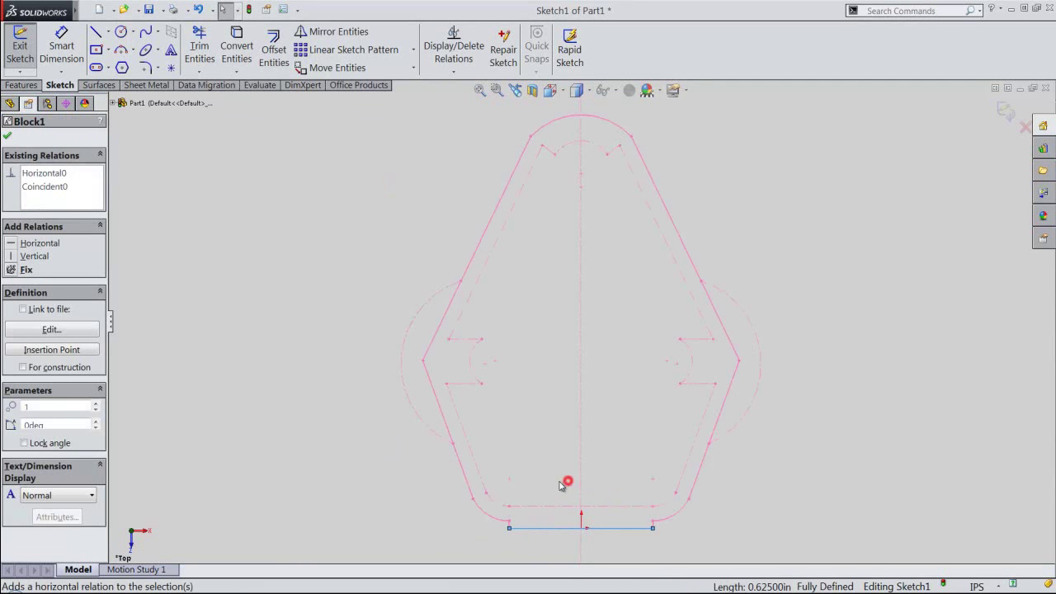
pyautogui.click(399, 250)
pyautogui.click(397, 160)
# Extrude the plug-top outline 0.375 in as a blind boss and view it isometrically.
pyautogui.press('e')
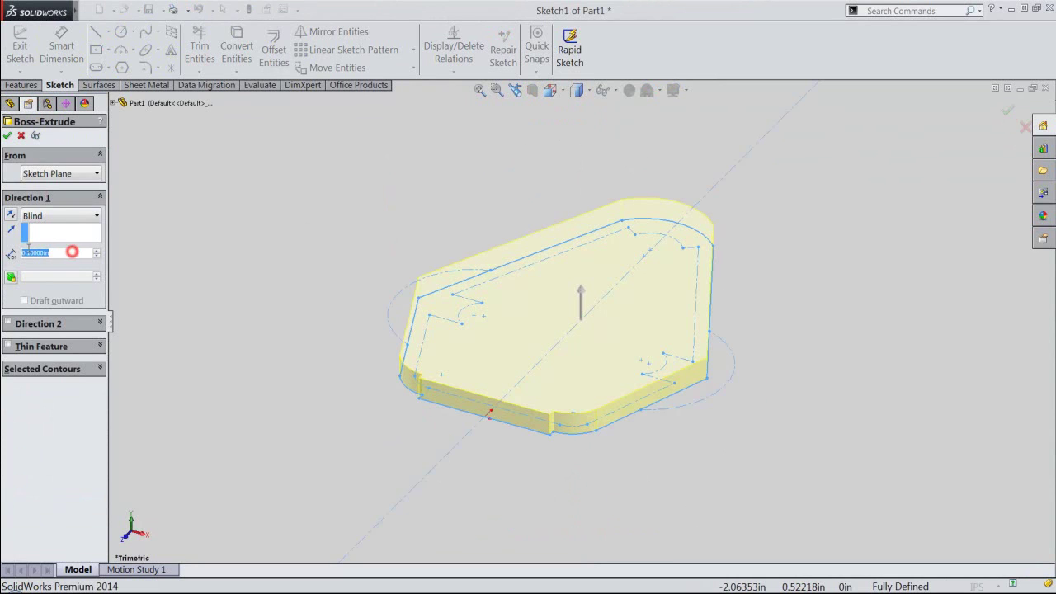
pyautogui.write('0.375')
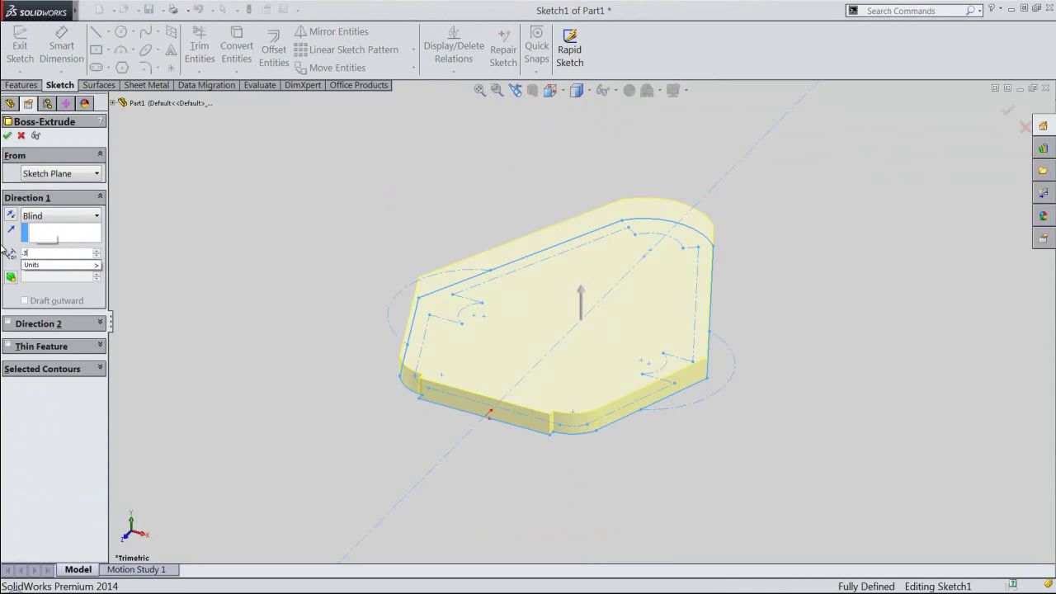
pyautogui.press('Return')
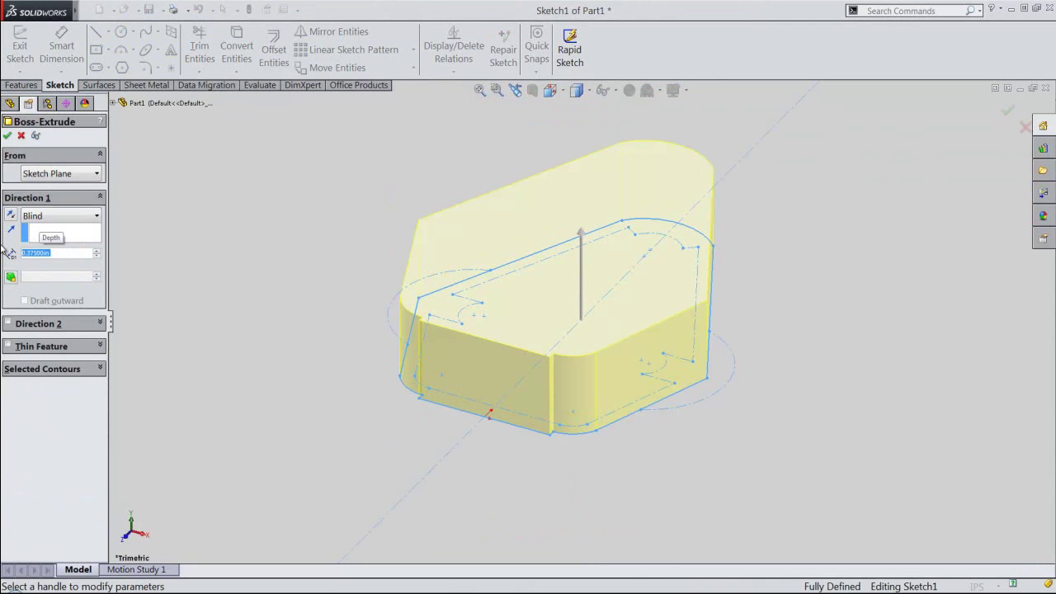
pyautogui.click(8, 136)
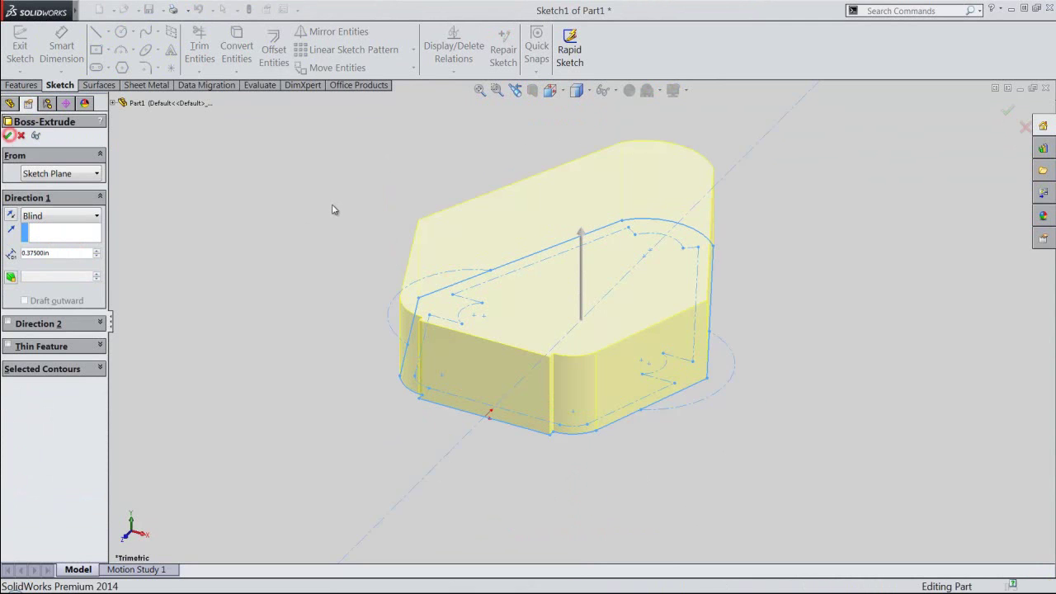
pyautogui.click(333, 206)
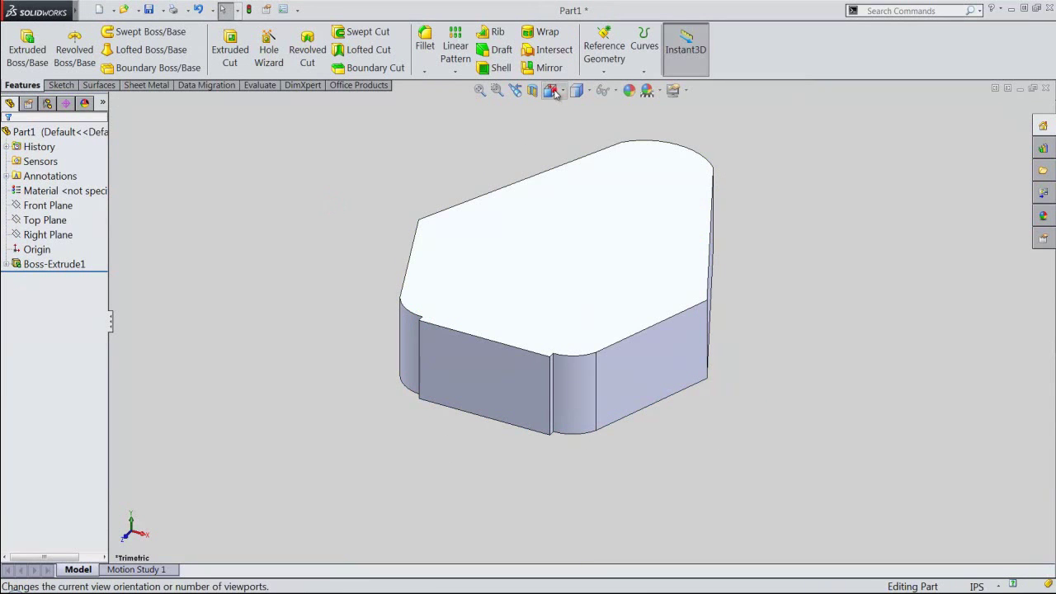
pyautogui.click(550, 90)
pyautogui.click(575, 302)
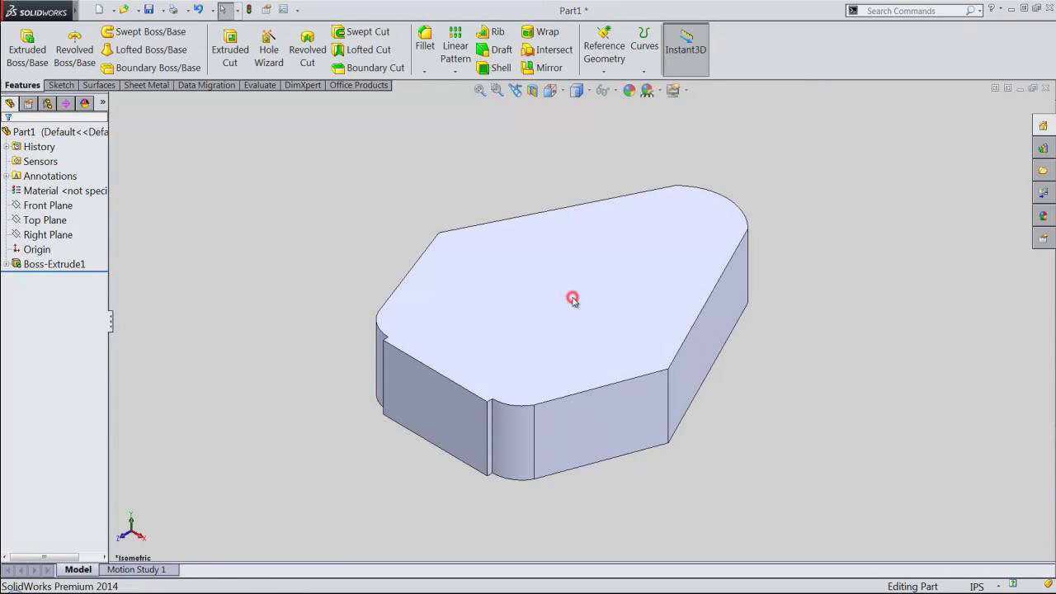
# Give the whole part the cream high gloss plastic appearance.
pyautogui.click(37, 132)
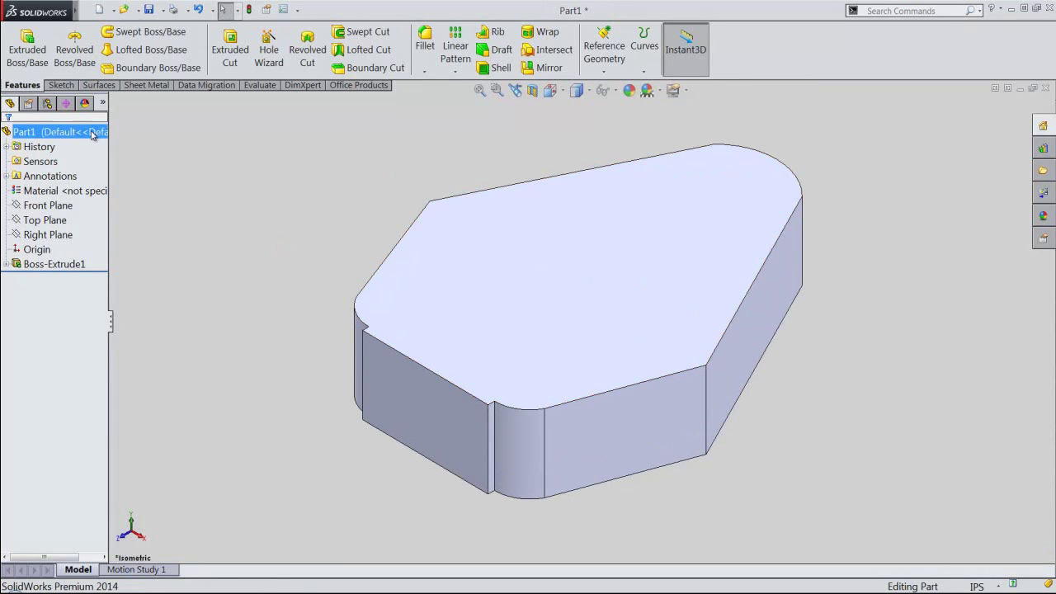
pyautogui.click(631, 95)
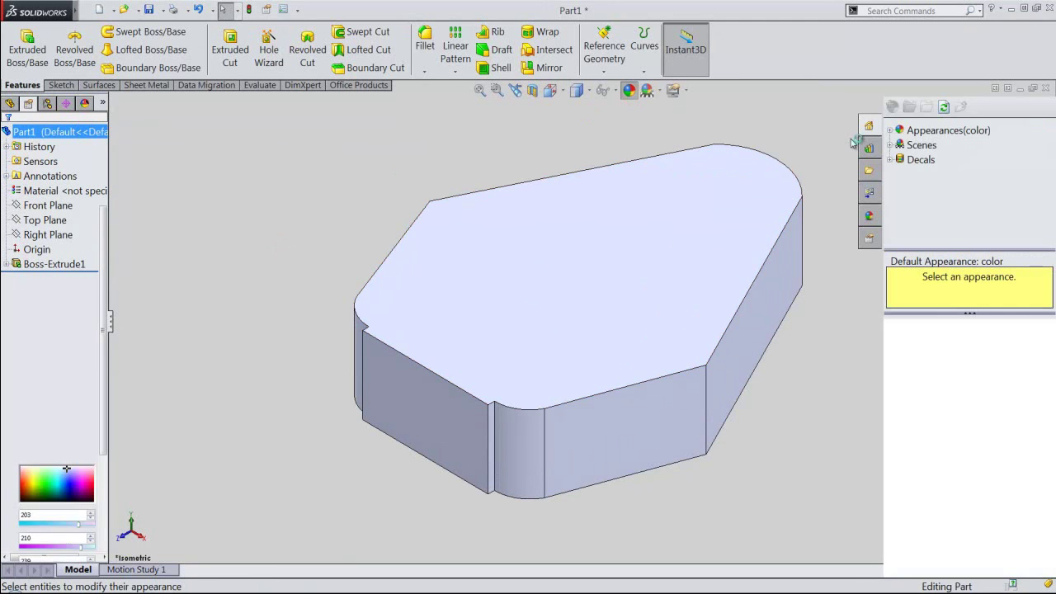
pyautogui.click(892, 132)
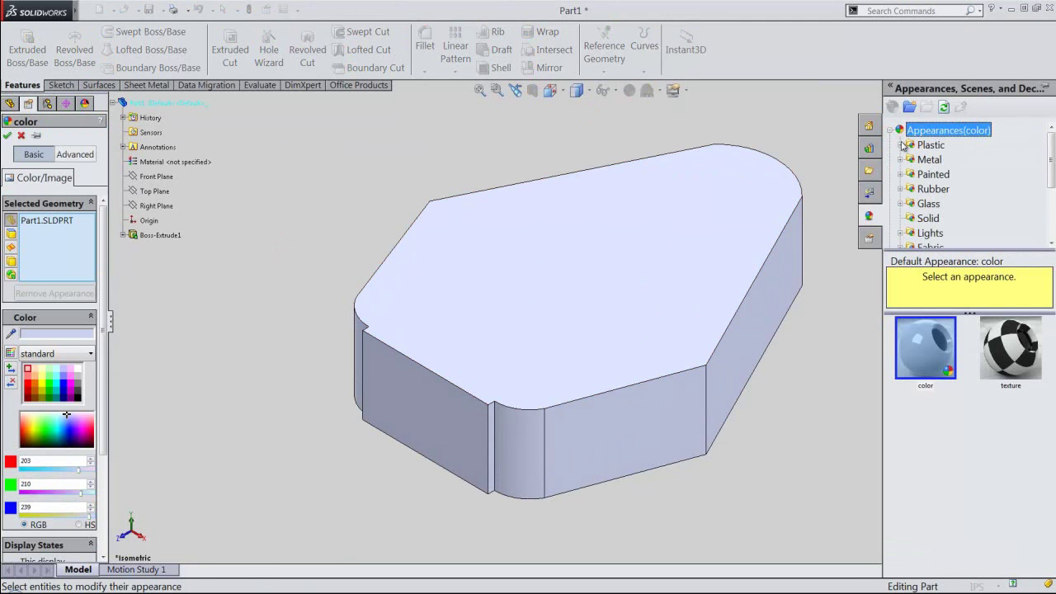
pyautogui.click(901, 144)
pyautogui.click(924, 144)
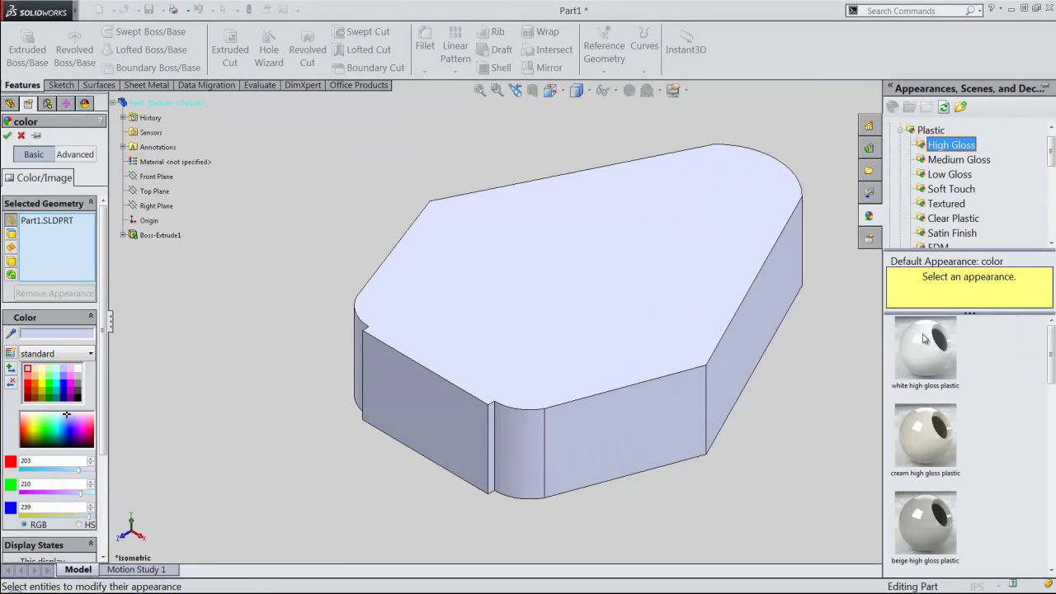
pyautogui.click(924, 342)
pyautogui.click(926, 425)
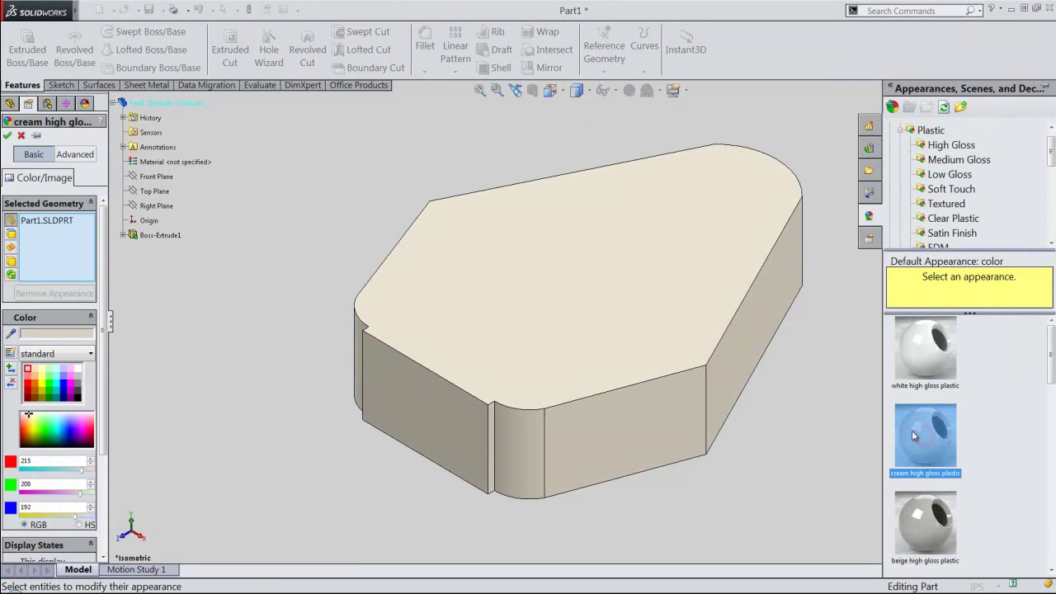
pyautogui.click(7, 136)
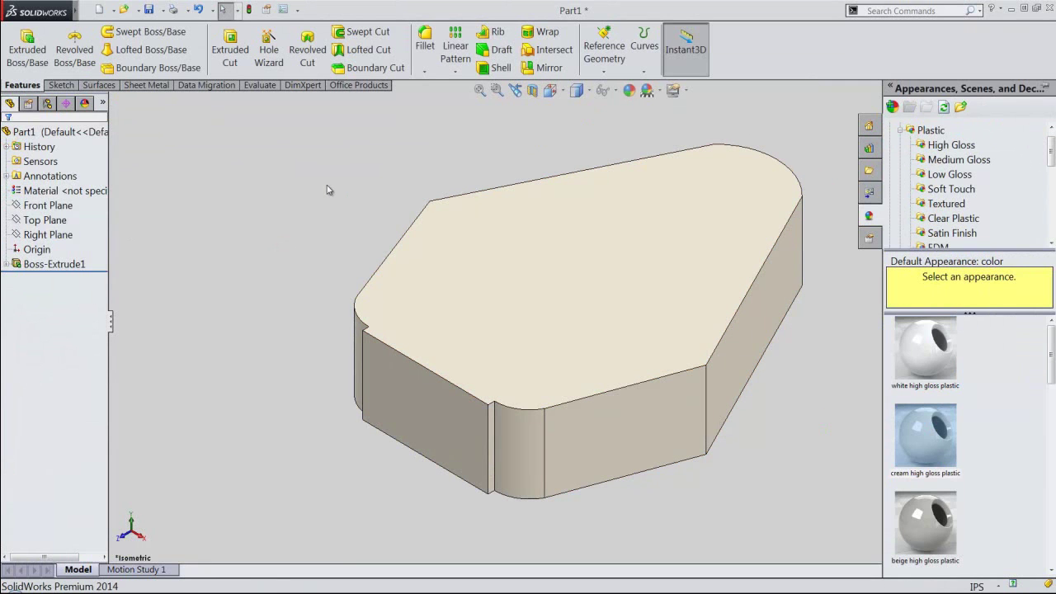
pyautogui.click(326, 185)
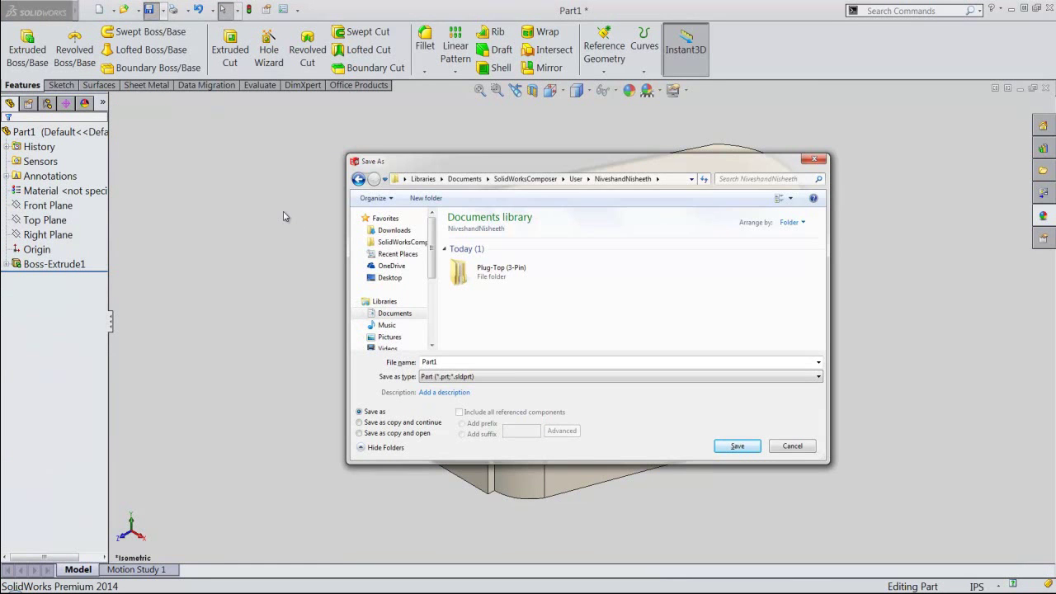
# Save the part as Part1 in the Plug-Top (3-Pin) > Subassembly-1 folder.
pyautogui.doubleClick(492, 276)
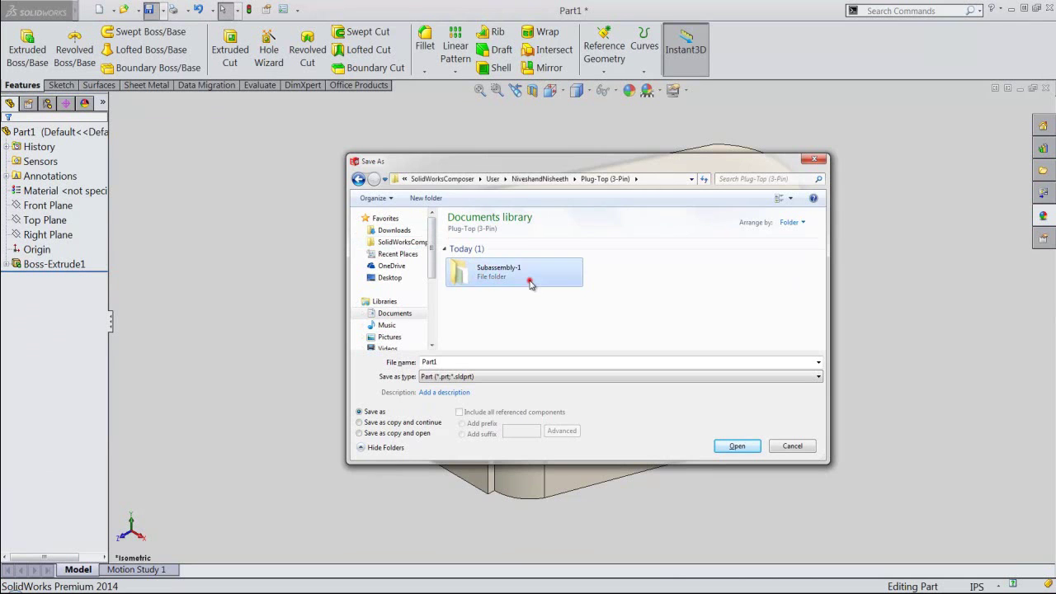
pyautogui.doubleClick(495, 272)
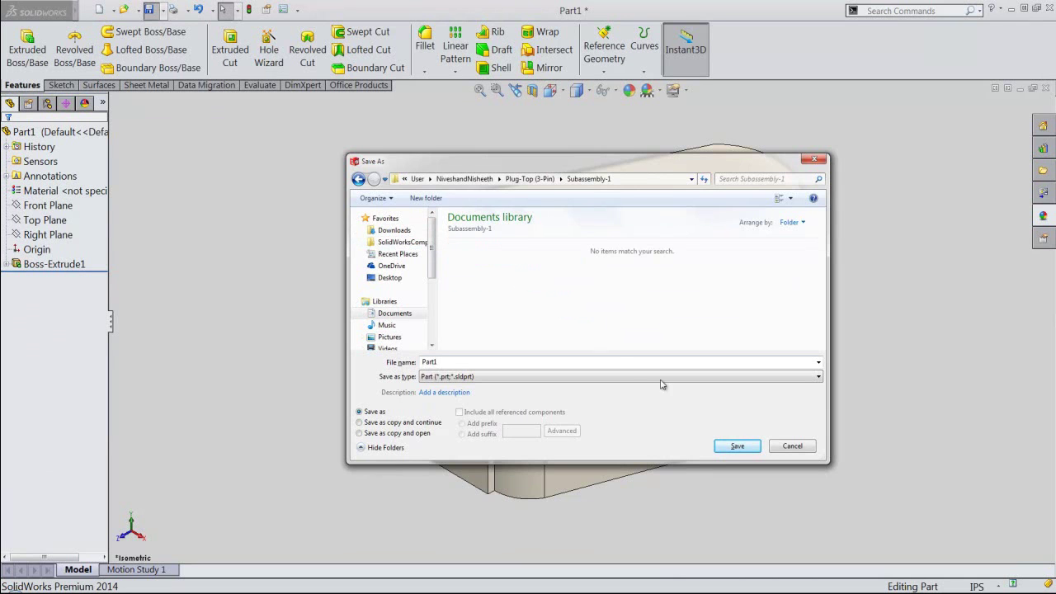
pyautogui.click(743, 448)
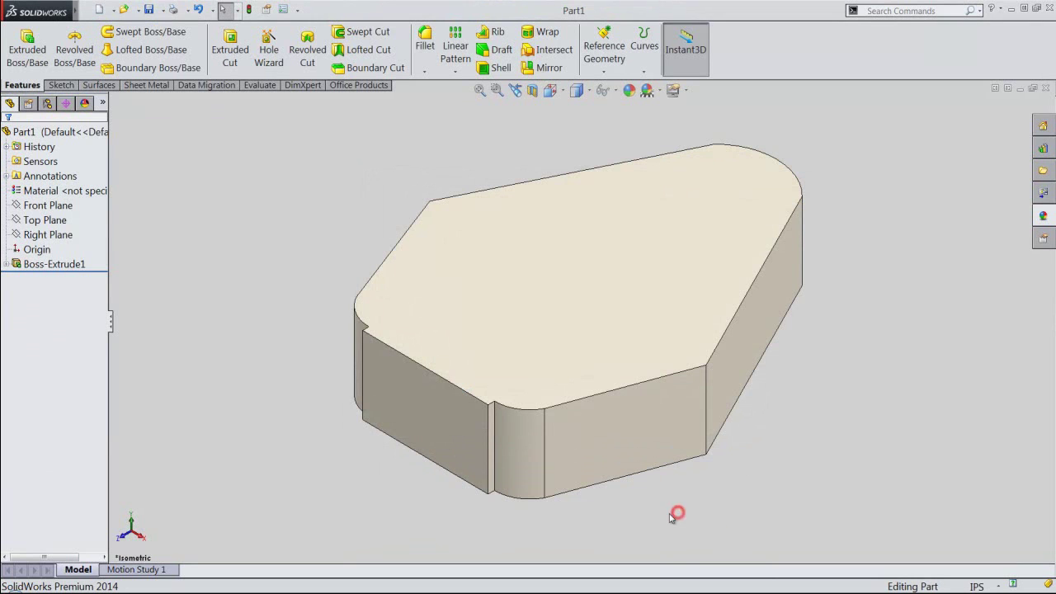
# Make Sketch1 under Boss-Extrude1 visible on the model.
pyautogui.click(17, 265)
pyautogui.click(6, 264)
pyautogui.click(33, 279)
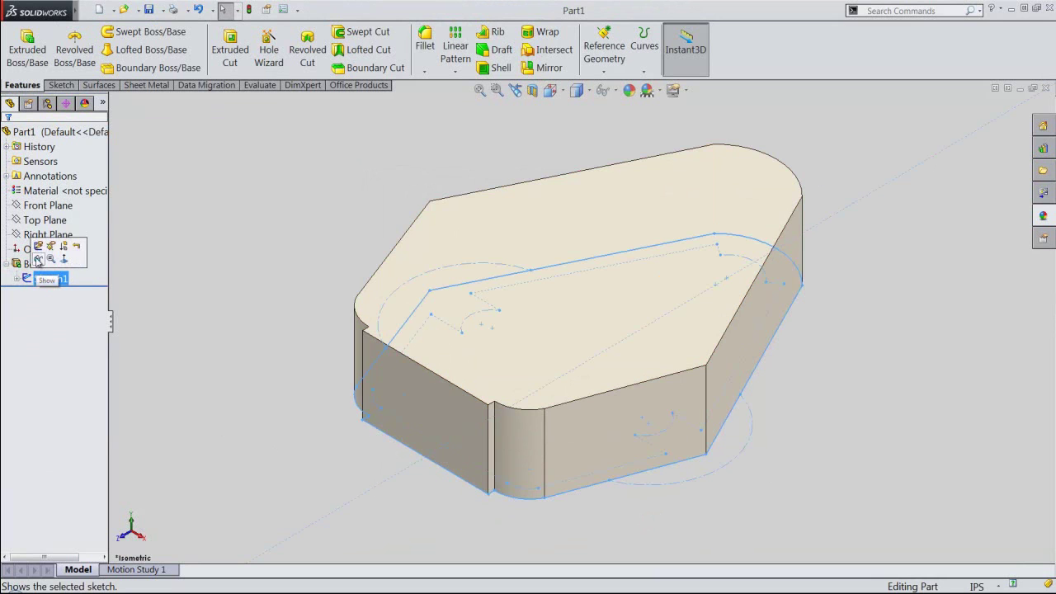
pyautogui.click(37, 261)
pyautogui.click(248, 358)
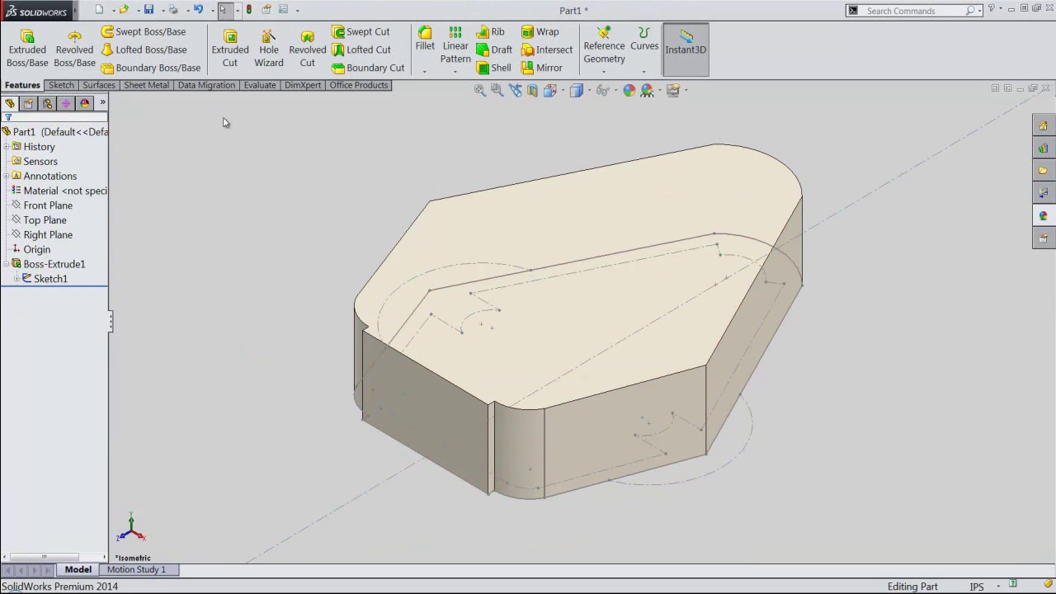
# Start an extruded cut sketch on the base's top face, viewed from the Top.
pyautogui.click(231, 51)
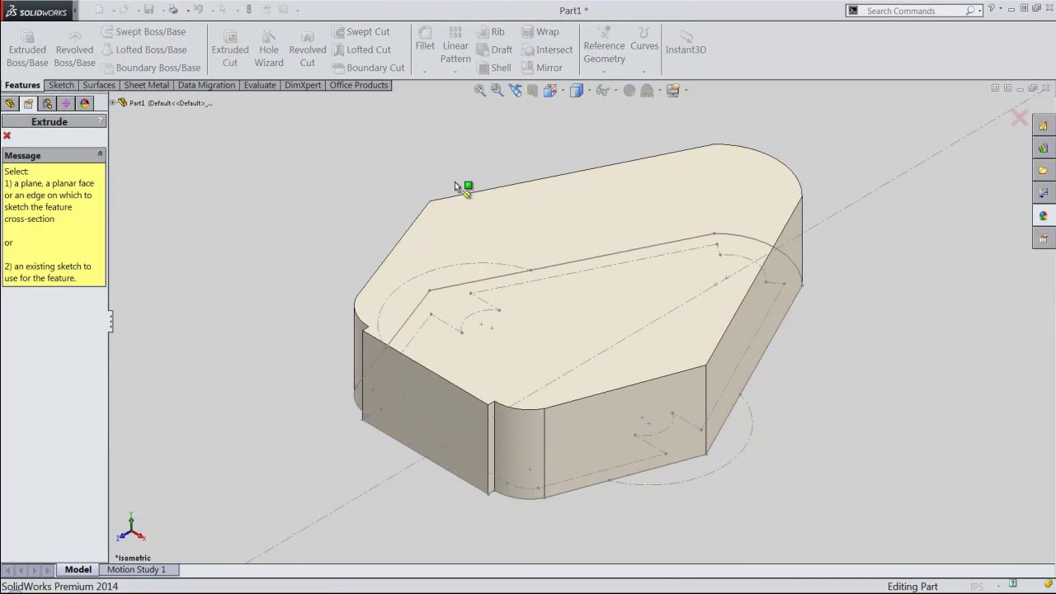
pyautogui.click(542, 236)
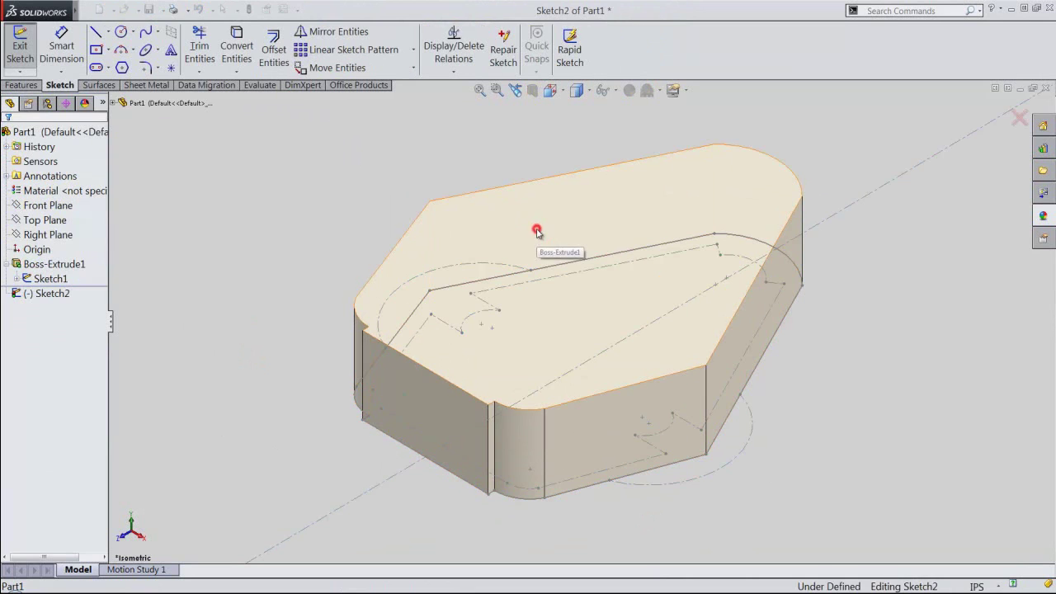
pyautogui.click(562, 94)
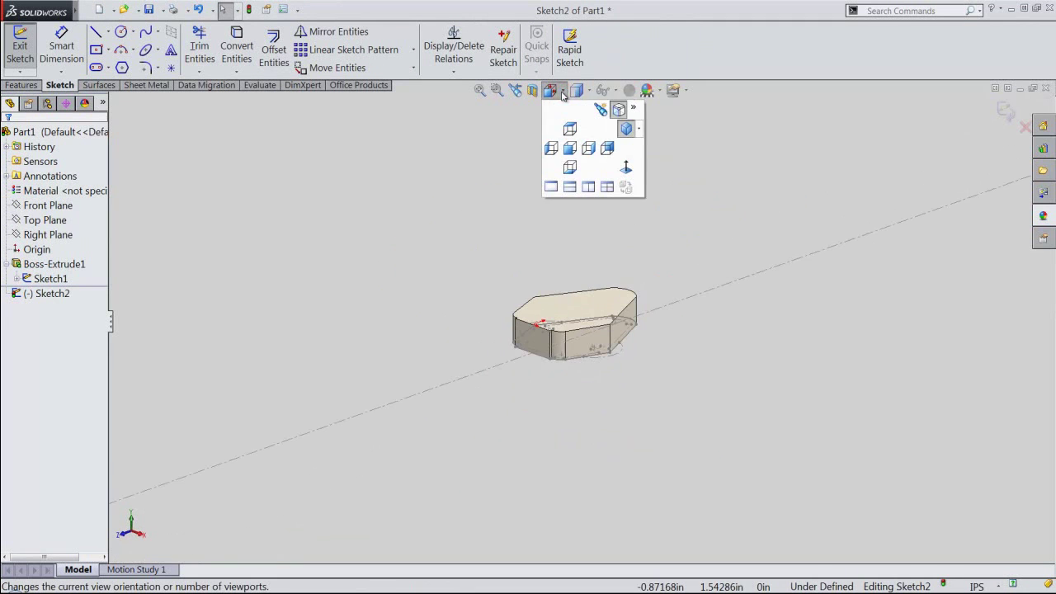
pyautogui.click(581, 232)
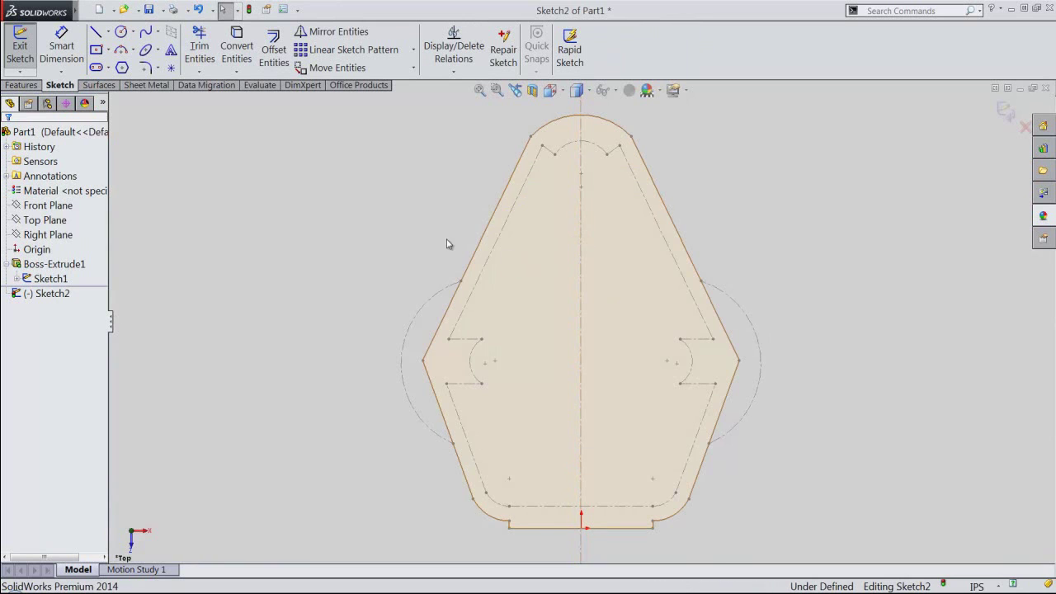
pyautogui.click(414, 183)
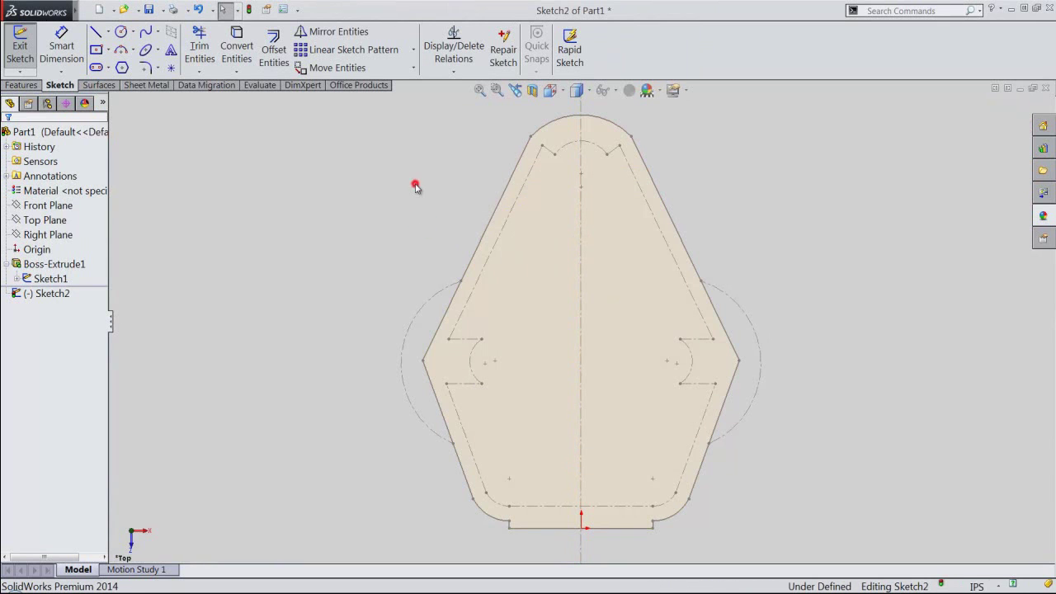
pyautogui.click(232, 43)
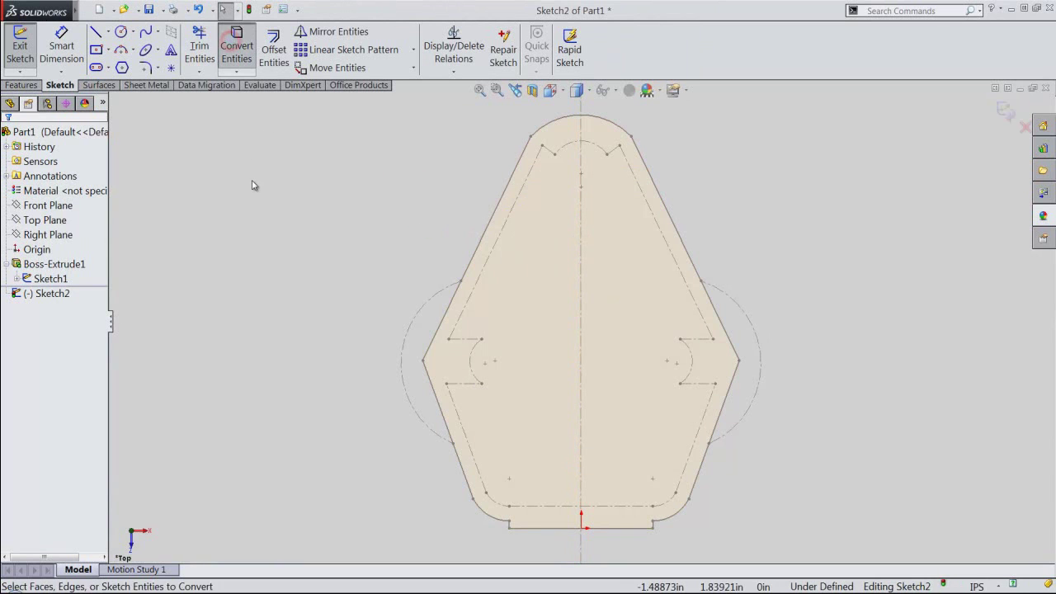
# Convert all sixteen lines, arcs and notch segments of Sketch1's inner outline into Sketch2.
pyautogui.click(529, 171)
pyautogui.click(547, 152)
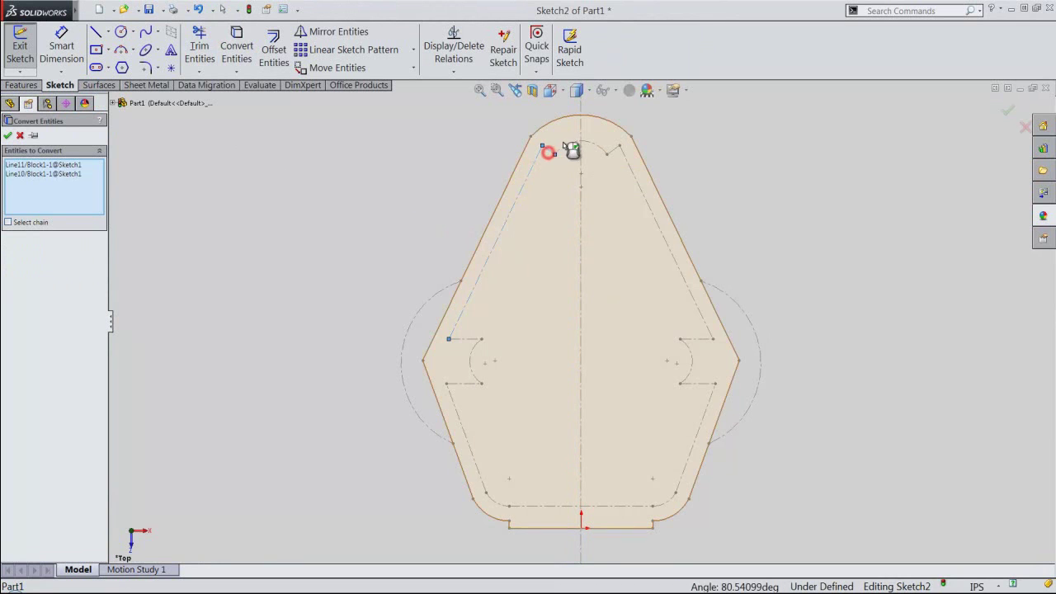
pyautogui.click(565, 142)
pyautogui.click(614, 152)
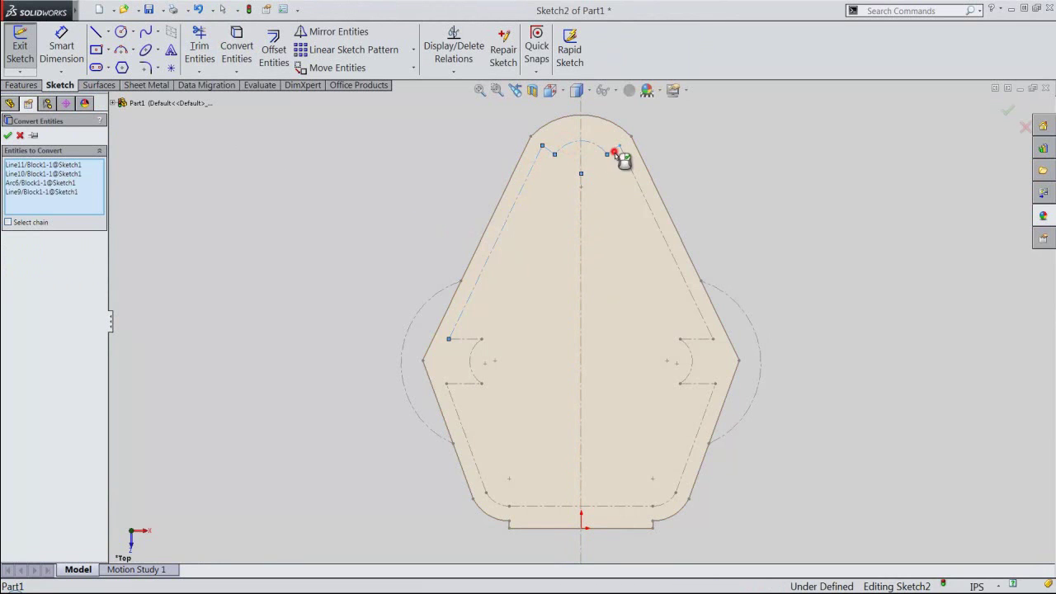
pyautogui.click(629, 168)
pyautogui.click(698, 339)
pyautogui.click(689, 355)
pyautogui.click(696, 385)
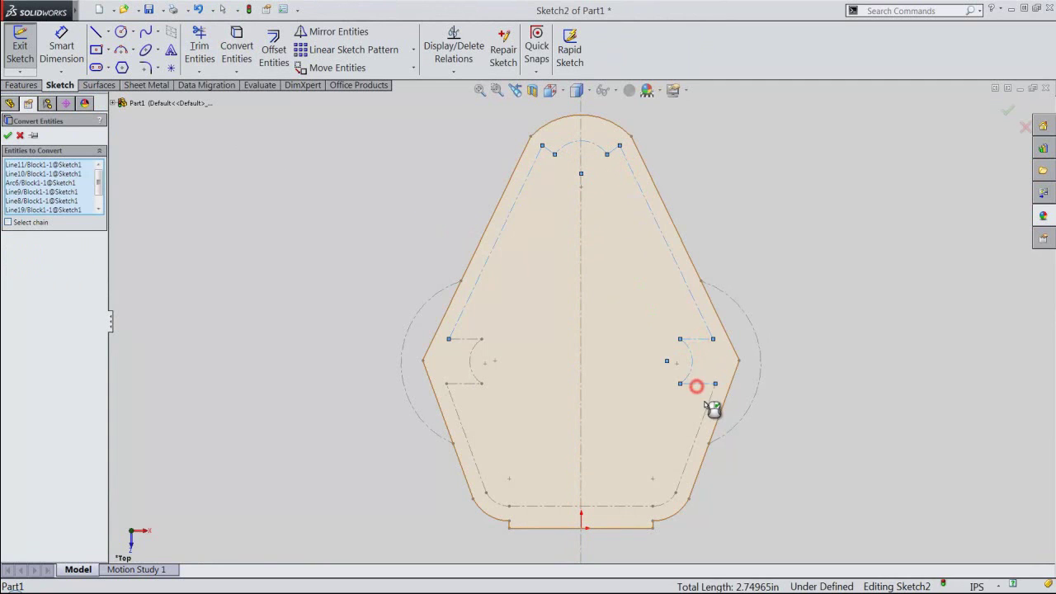
pyautogui.click(705, 407)
pyautogui.click(667, 501)
pyautogui.click(627, 505)
pyautogui.click(493, 500)
pyautogui.click(473, 449)
pyautogui.click(467, 384)
pyautogui.click(470, 368)
pyautogui.click(466, 339)
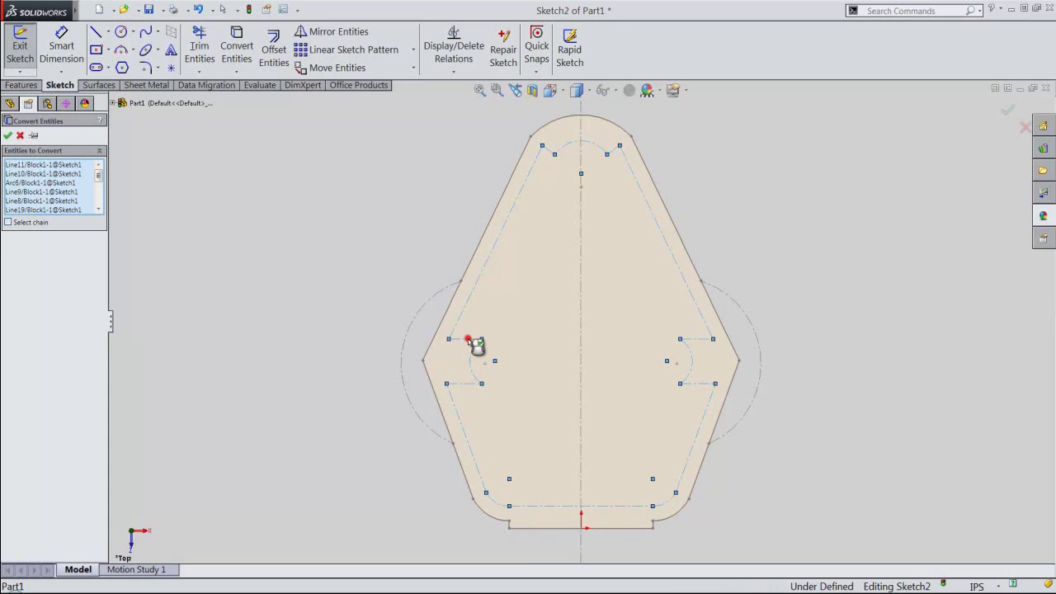
pyautogui.click(7, 137)
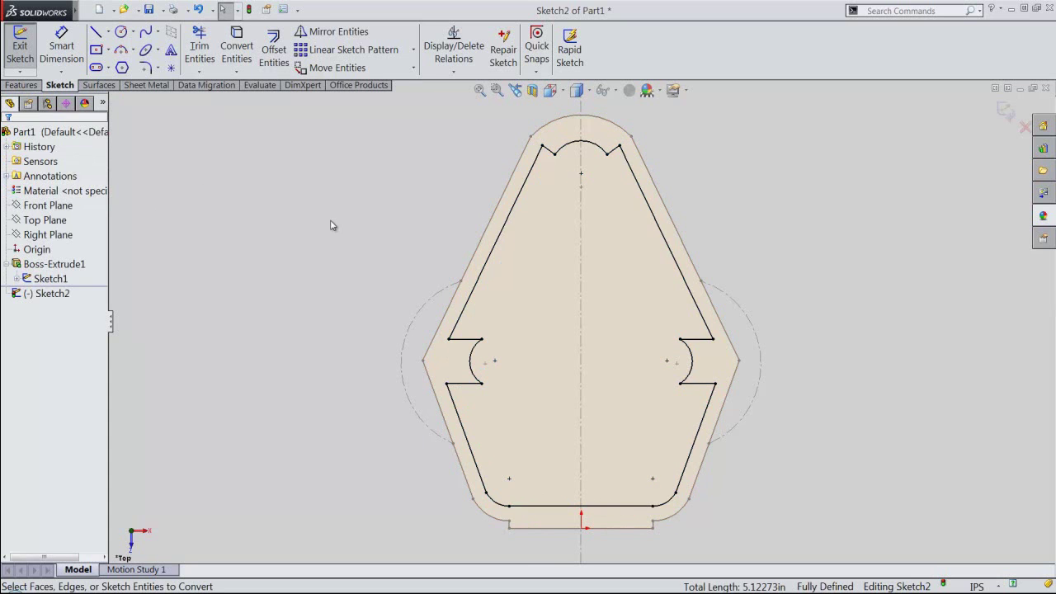
pyautogui.rightClick(330, 225)
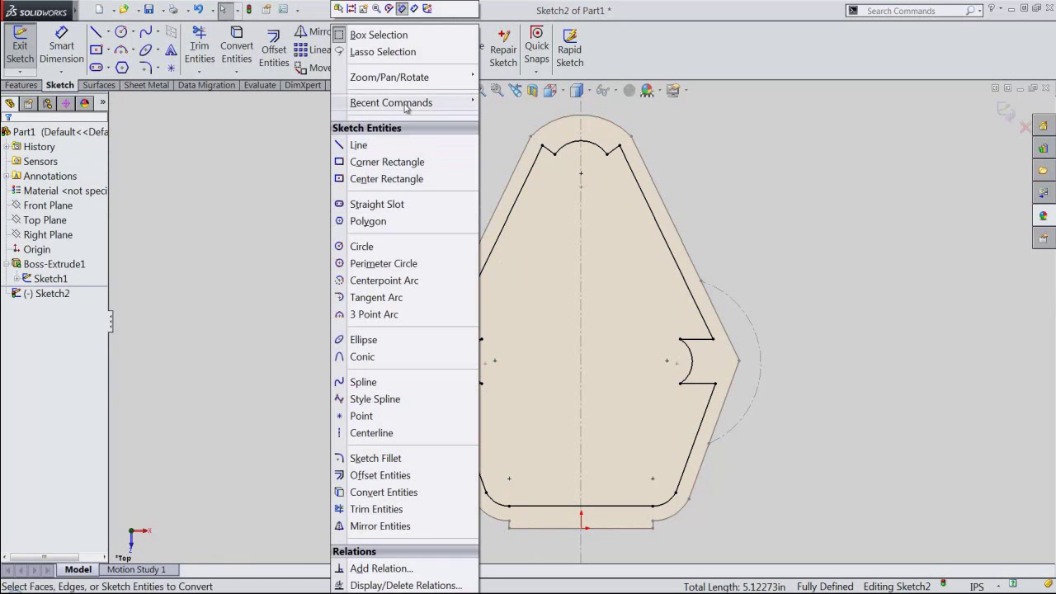
# Cut the inner outline 1/32 in (0.03125 in) deep into the top face.
pyautogui.click(428, 7)
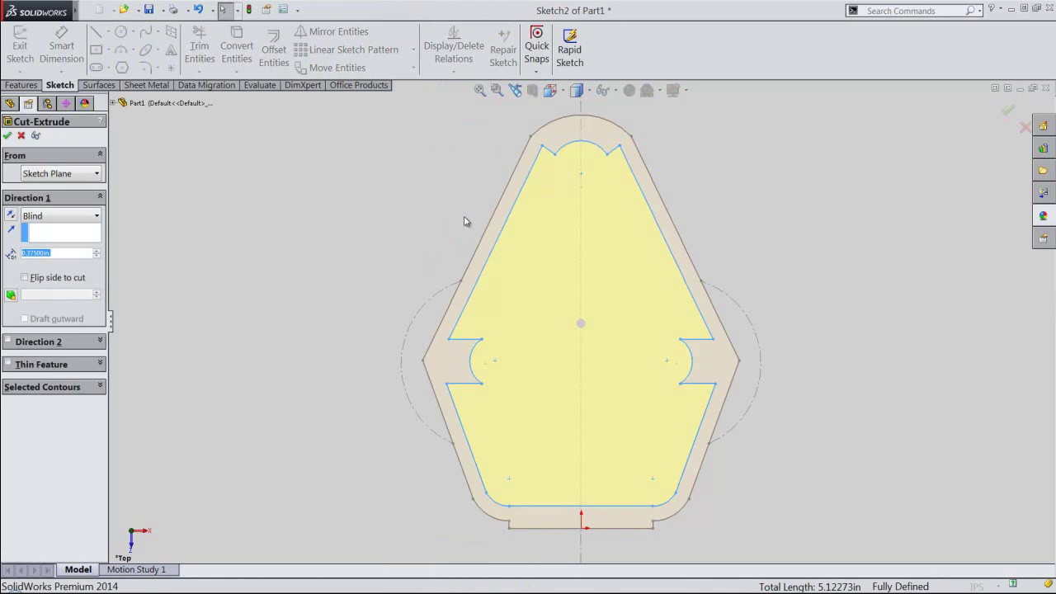
pyautogui.click(552, 94)
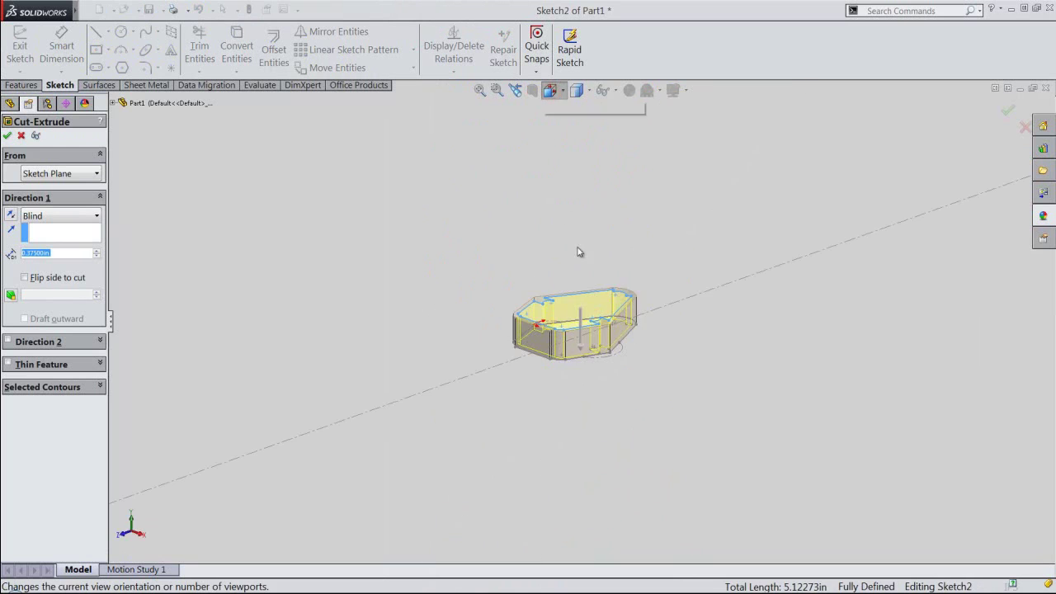
pyautogui.click(580, 287)
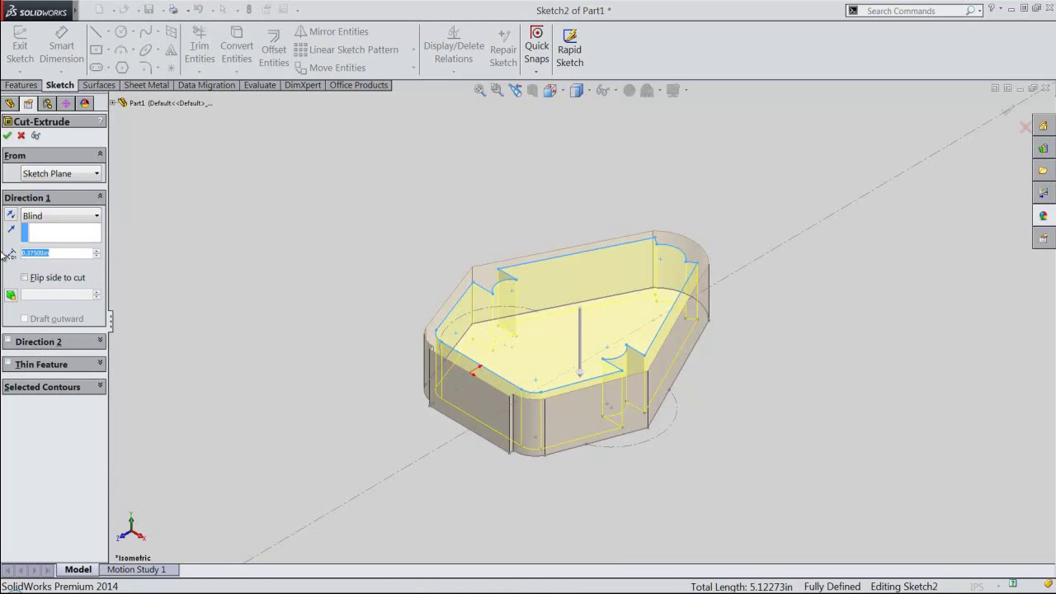
pyautogui.write('.031/32')
pyautogui.press('Return')
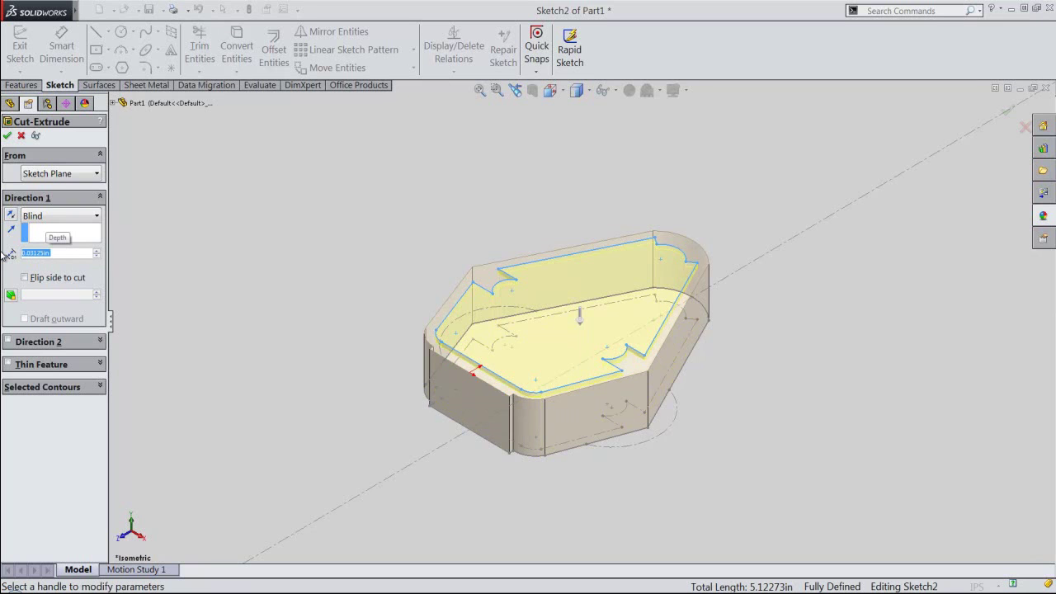
pyautogui.click(7, 136)
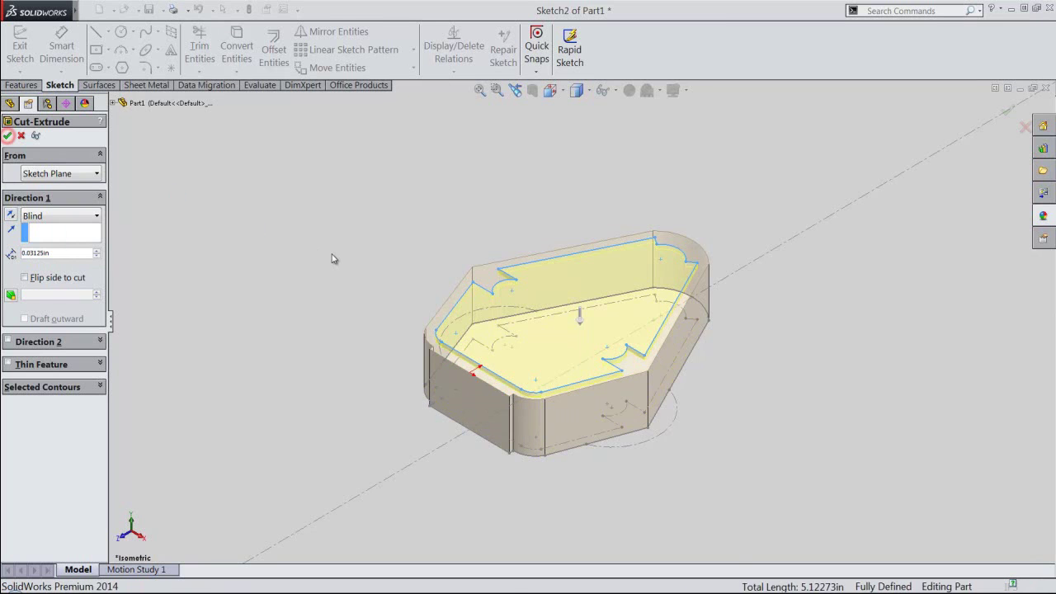
# Fit the model in view and hide Sketch1 again.
pyautogui.click(480, 90)
pyautogui.click(471, 151)
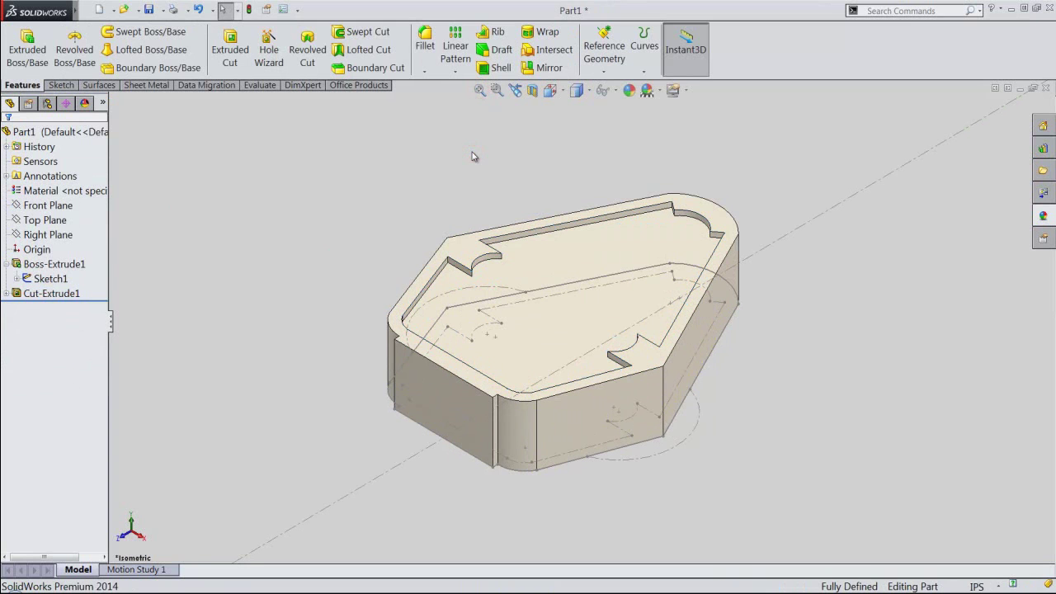
pyautogui.click(47, 280)
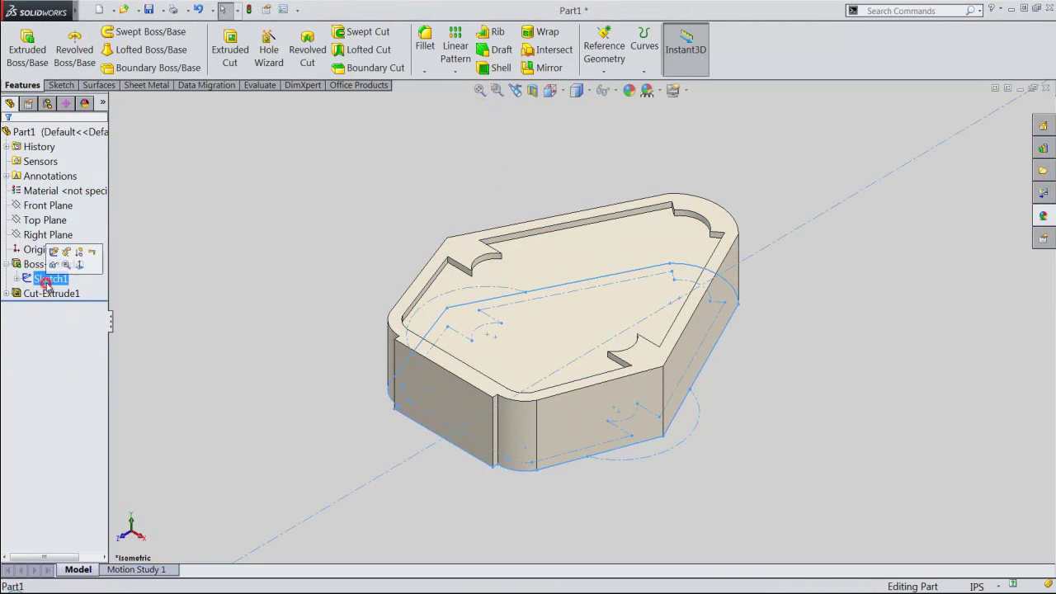
pyautogui.click(52, 263)
pyautogui.click(7, 264)
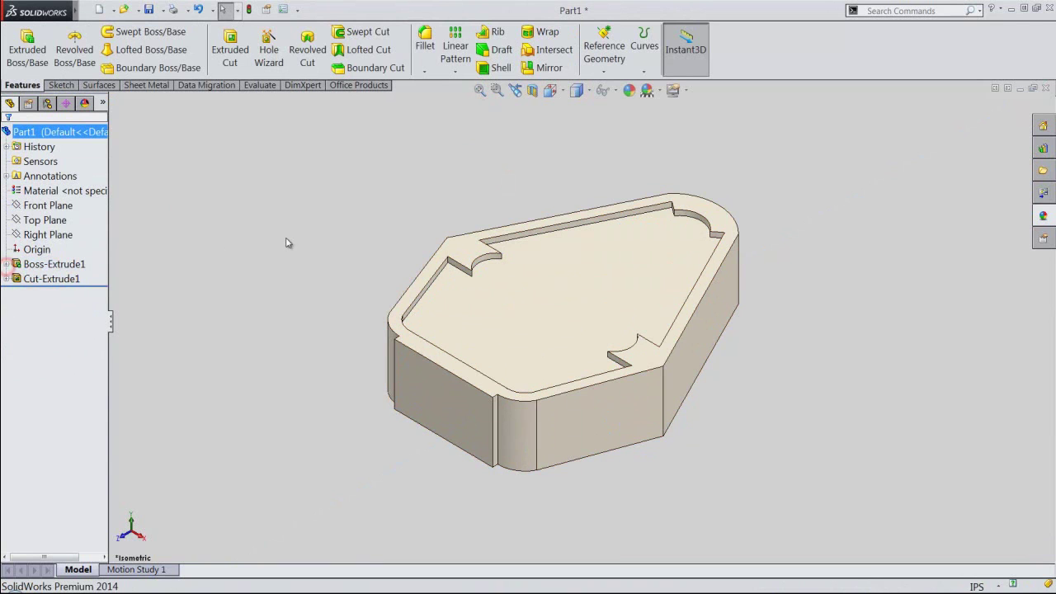
# Sketch on the base's bottom face and offset its edges 0.063in inward.
pyautogui.click(230, 48)
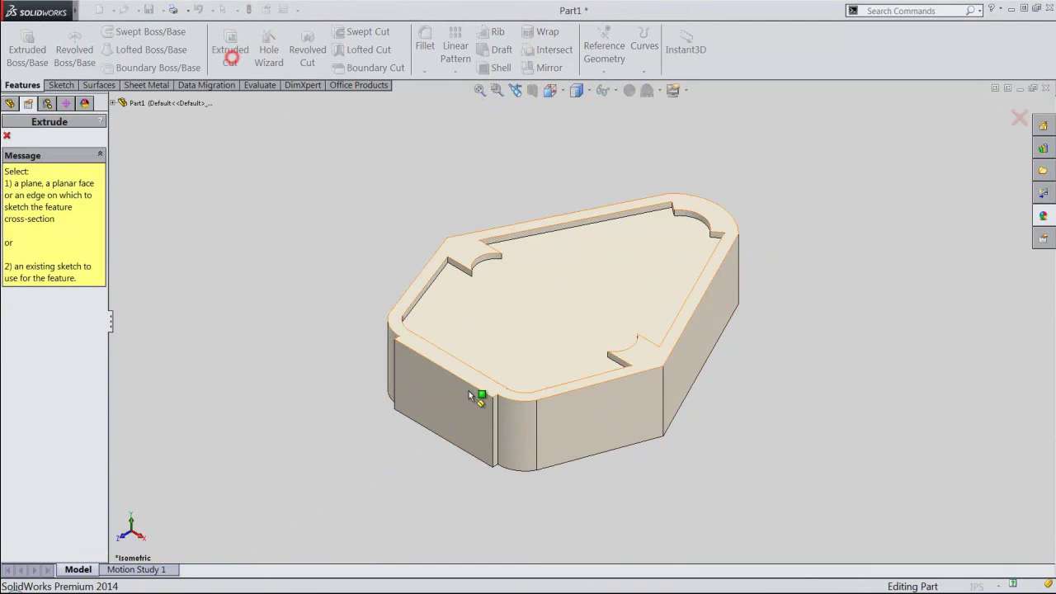
pyautogui.moveTo(569, 446); pyautogui.dragTo(478, 170, button='middle')
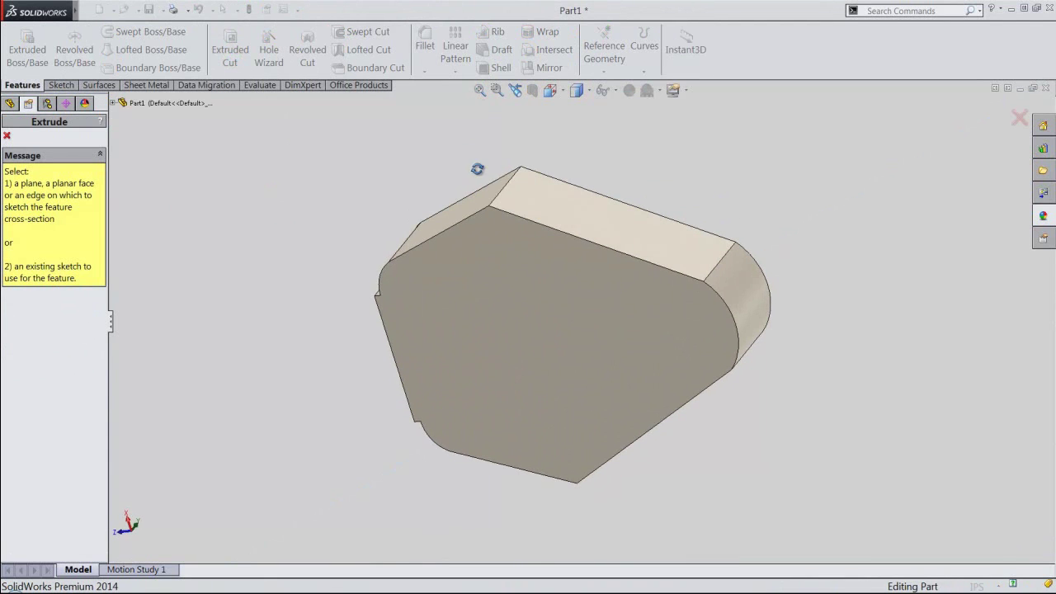
pyautogui.click(591, 339)
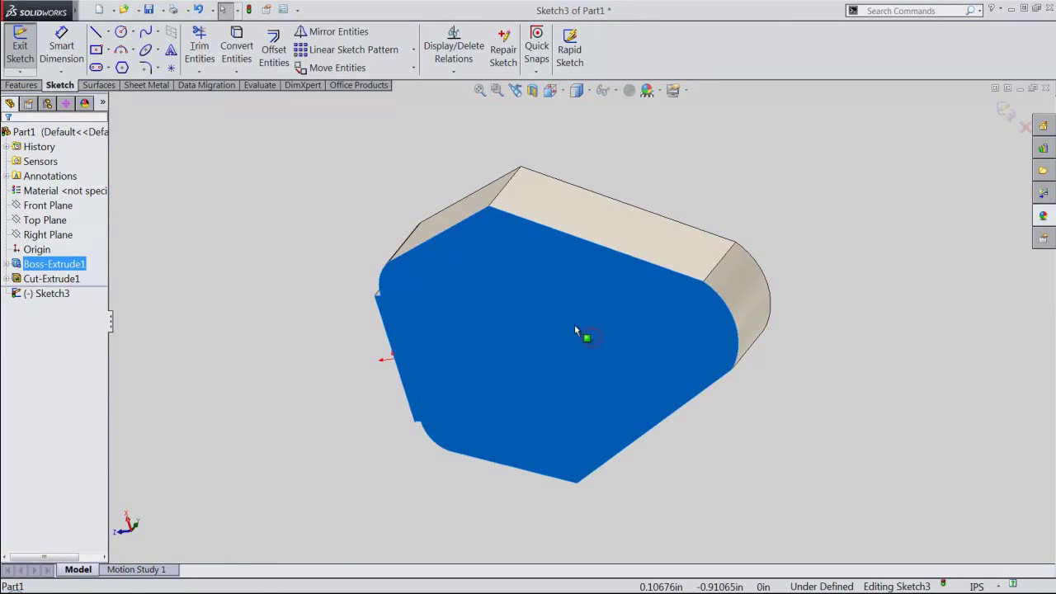
pyautogui.click(274, 50)
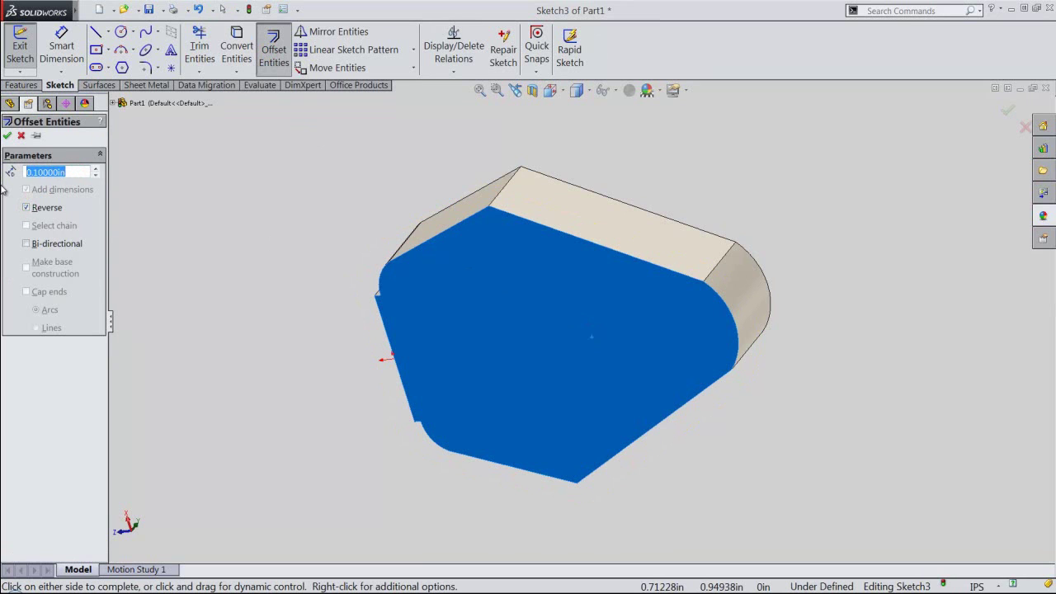
pyautogui.write('0.06300')
pyautogui.press('Return')
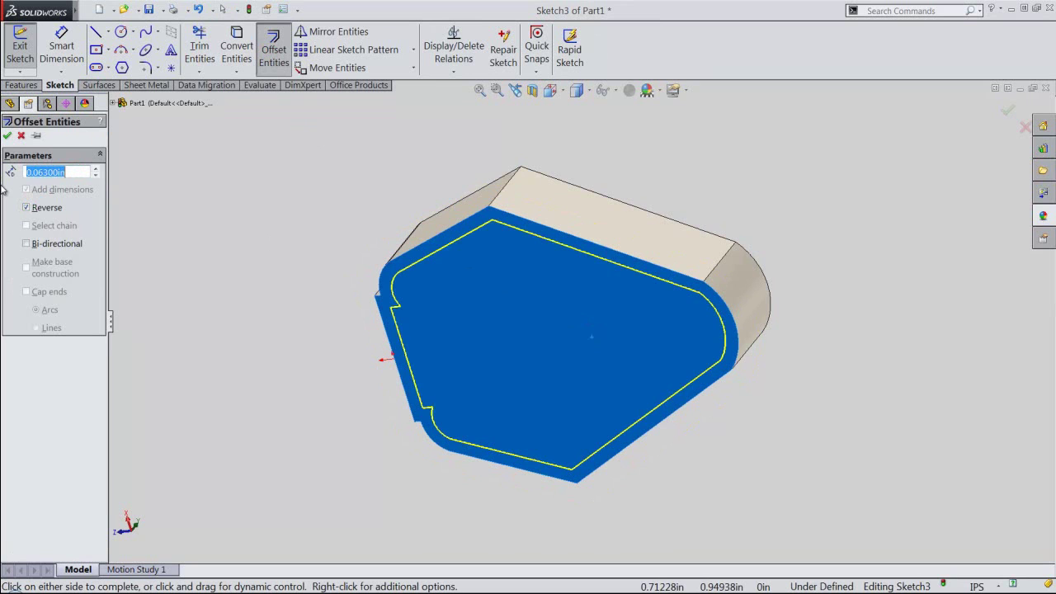
pyautogui.click(8, 136)
# Cut the offset sketch 0.28125in deep as a blind extruded cut, creating Cut-Extrude2.
pyautogui.rightClick(271, 234)
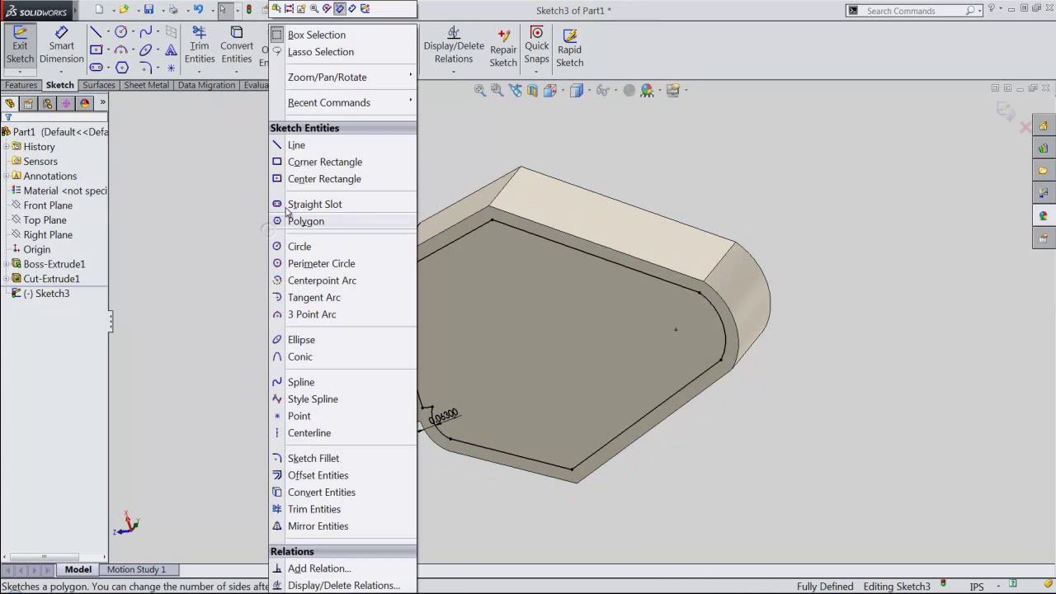
pyautogui.click(365, 8)
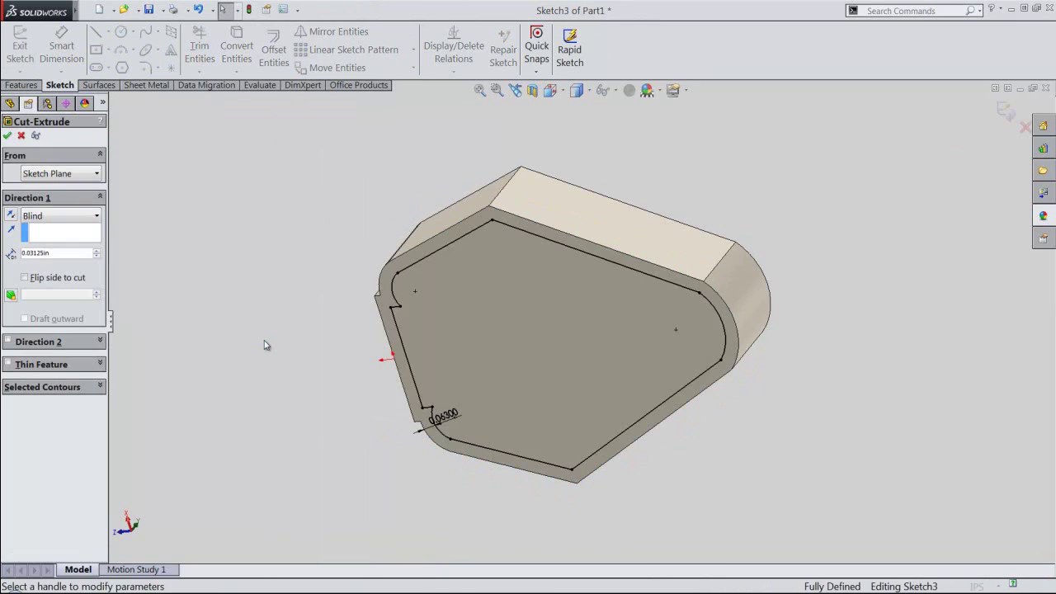
pyautogui.click(68, 252)
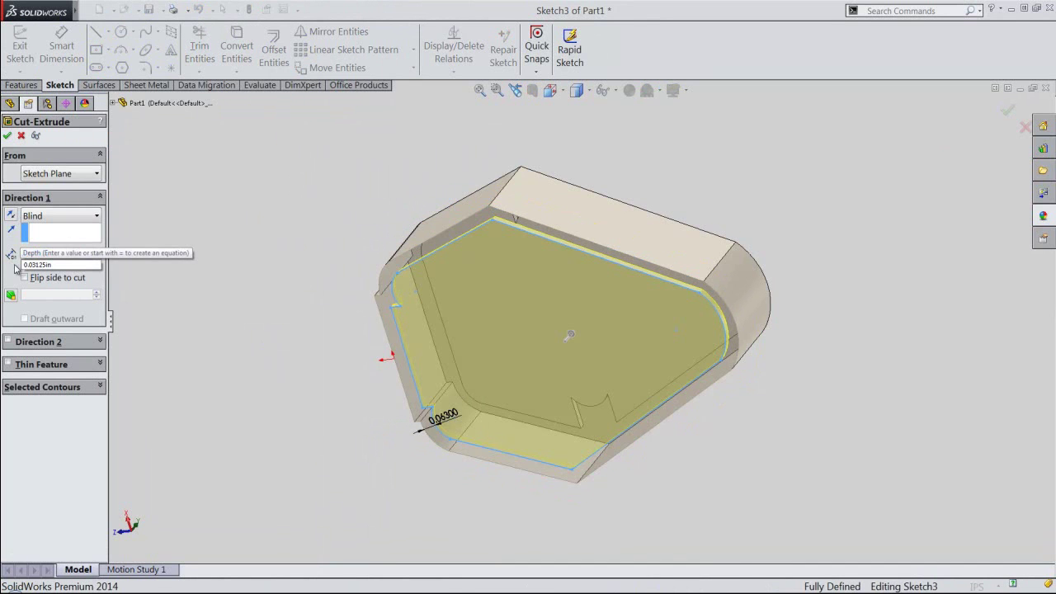
pyautogui.write('.28125')
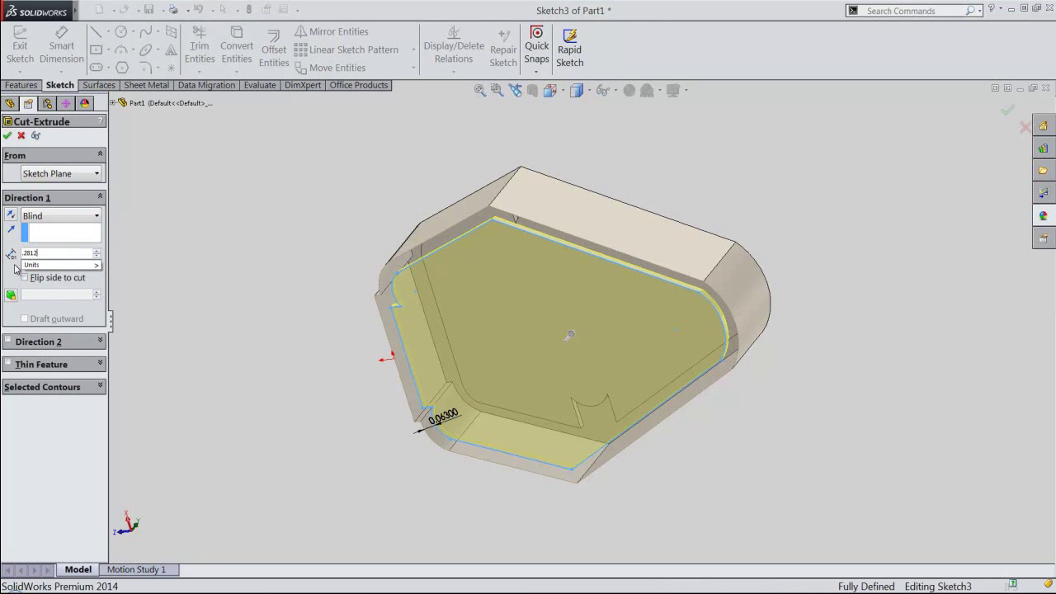
pyautogui.press('Return')
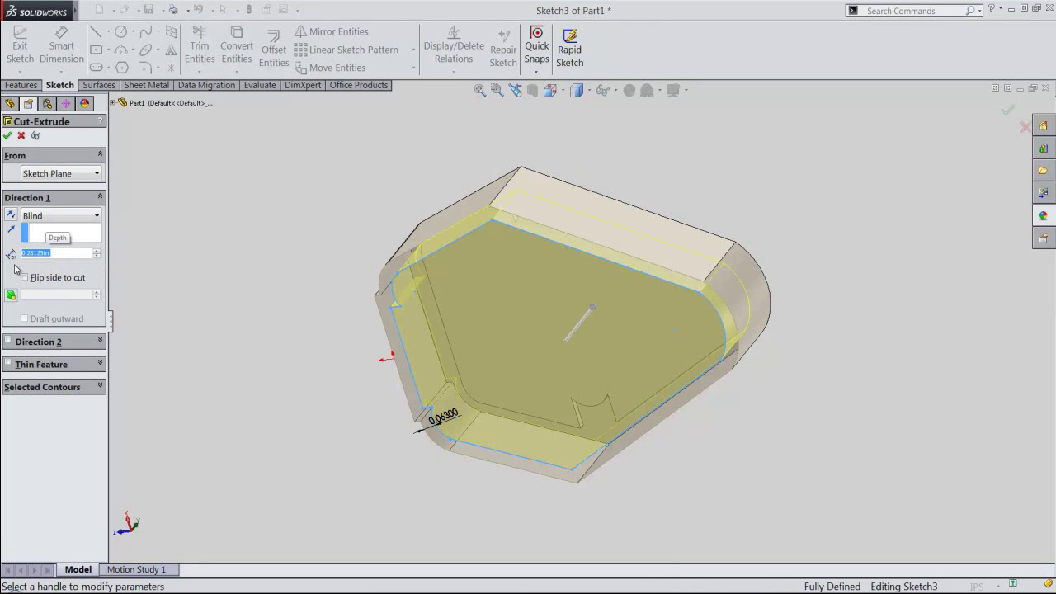
pyautogui.click(7, 137)
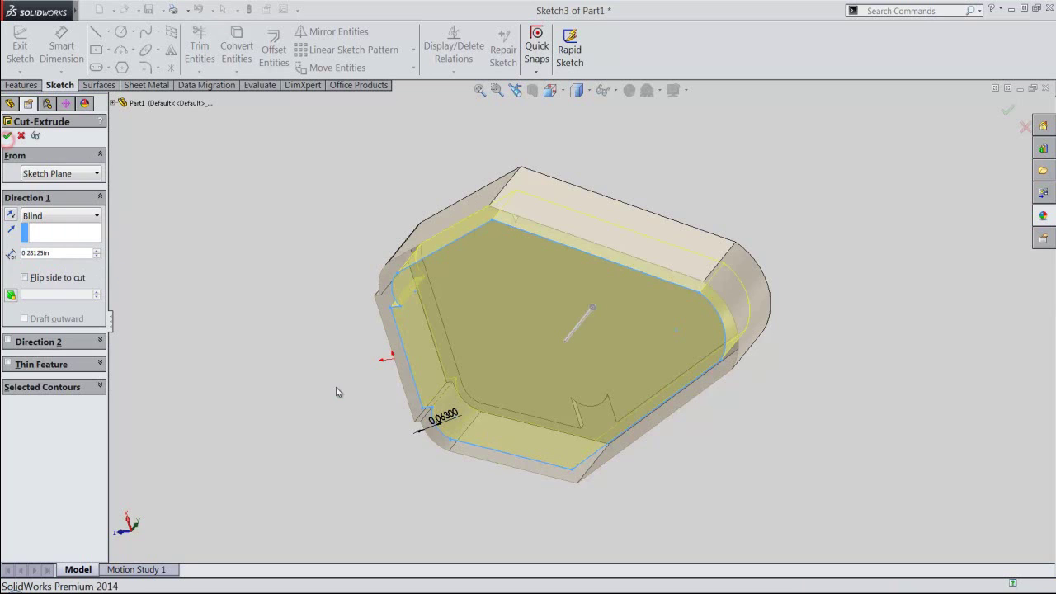
# Inspect the new pocket, then show the part in isometric view.
pyautogui.moveTo(341, 398)
pyautogui.mouseDown(button='middle')
pyautogui.moveTo(487, 371)
pyautogui.moveTo(525, 212)
pyautogui.mouseUp(button='middle')
pyautogui.click(550, 90)
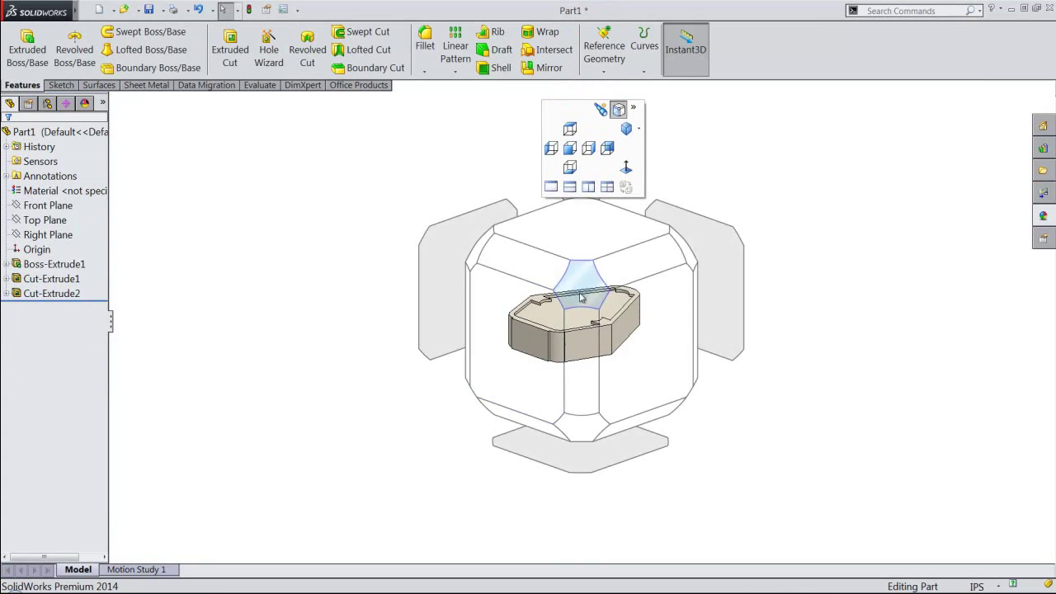
pyautogui.click(581, 298)
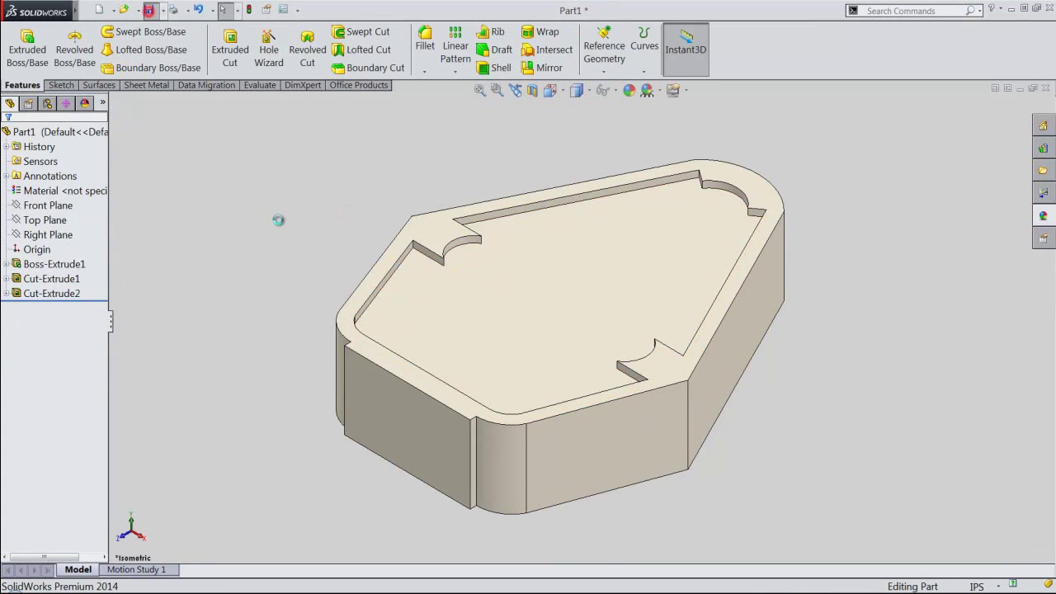
pyautogui.click(332, 198)
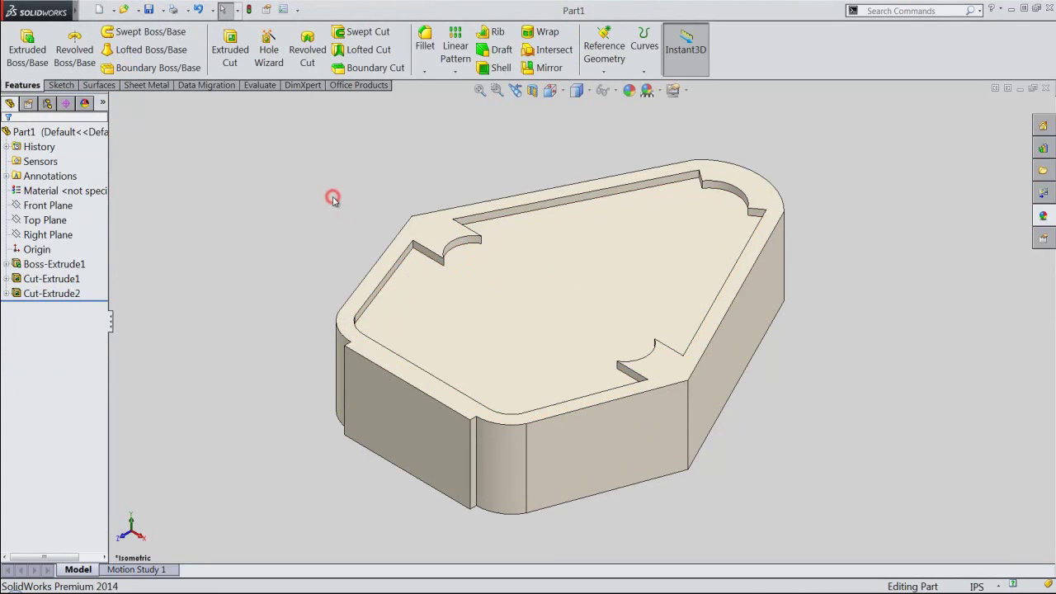
# Start a sketch on the top face and make Sketch1 under Boss-Extrude1 visible.
pyautogui.click(27, 52)
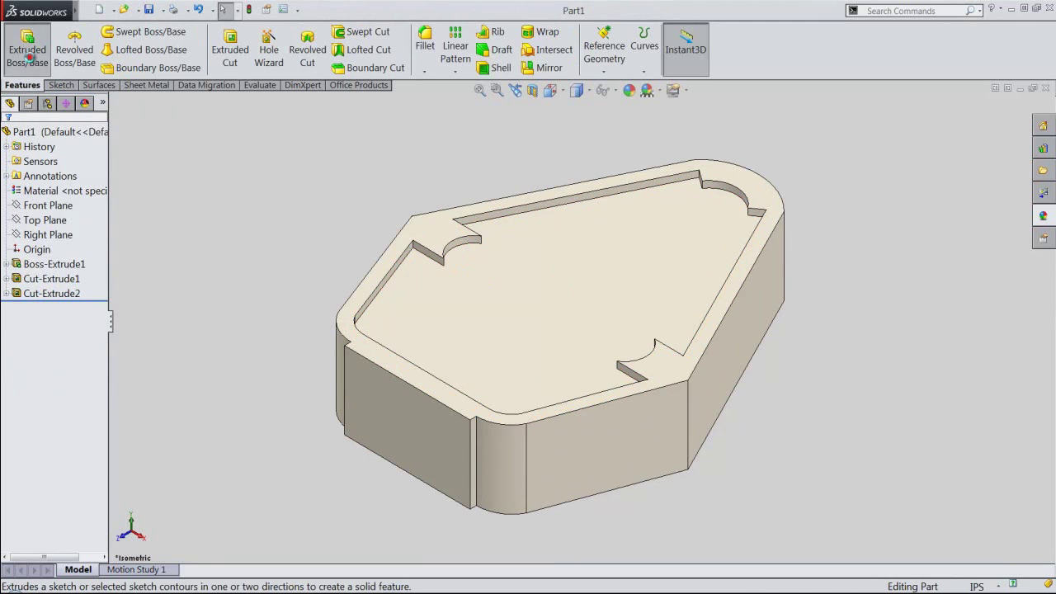
pyautogui.click(429, 239)
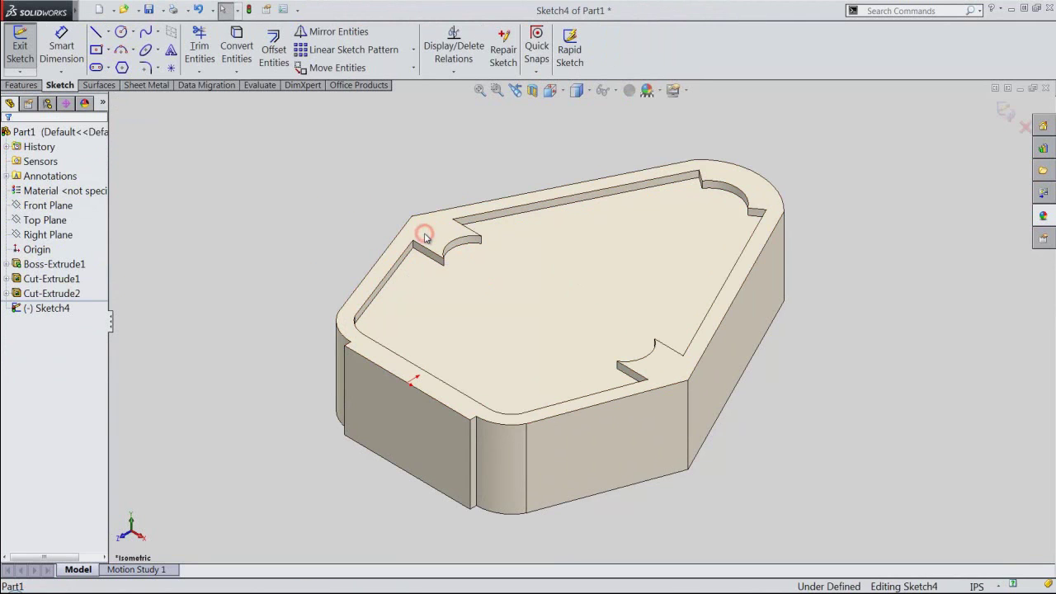
pyautogui.click(6, 264)
pyautogui.click(31, 279)
pyautogui.click(31, 281)
pyautogui.click(37, 265)
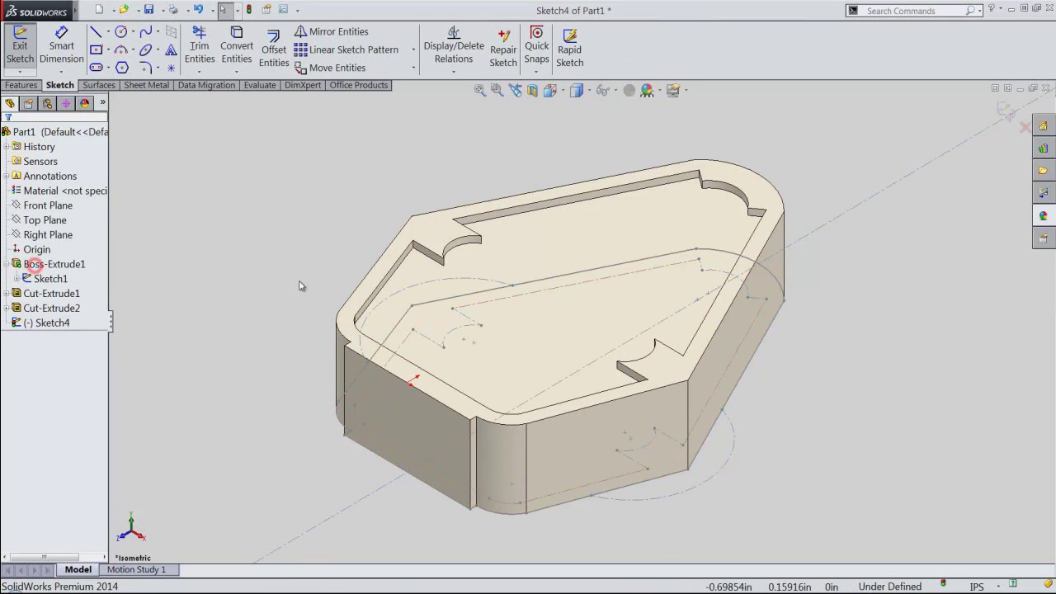
# Convert both rounded-end arcs of Sketch1 into the new Sketch4.
pyautogui.click(668, 496)
pyautogui.moveTo(668, 496); pyautogui.dragTo(724, 543, button='middle')
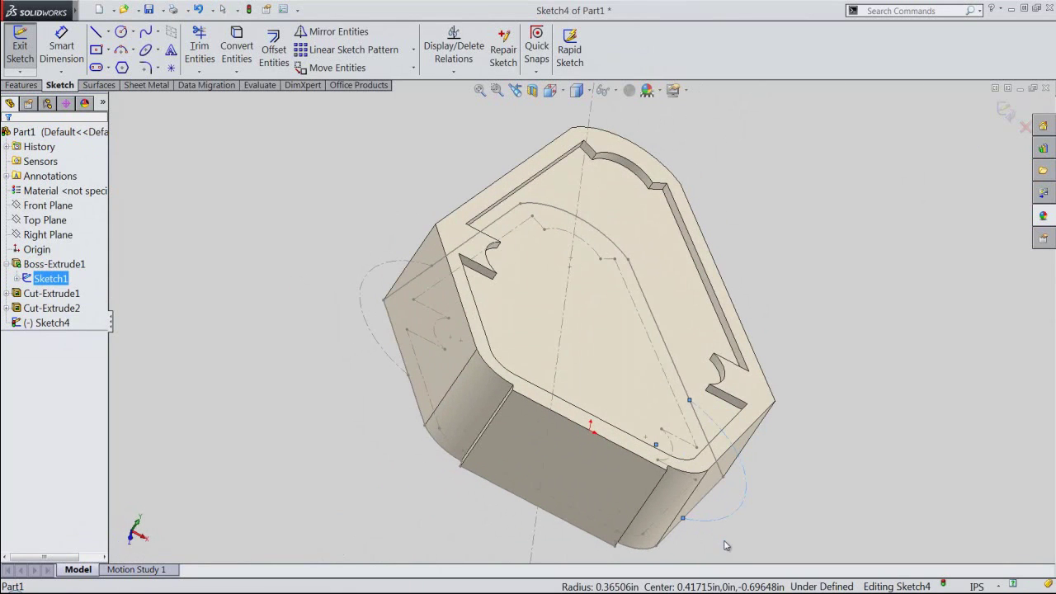
pyautogui.keyDown('ctrl'); pyautogui.click(375, 341); pyautogui.keyUp('ctrl')
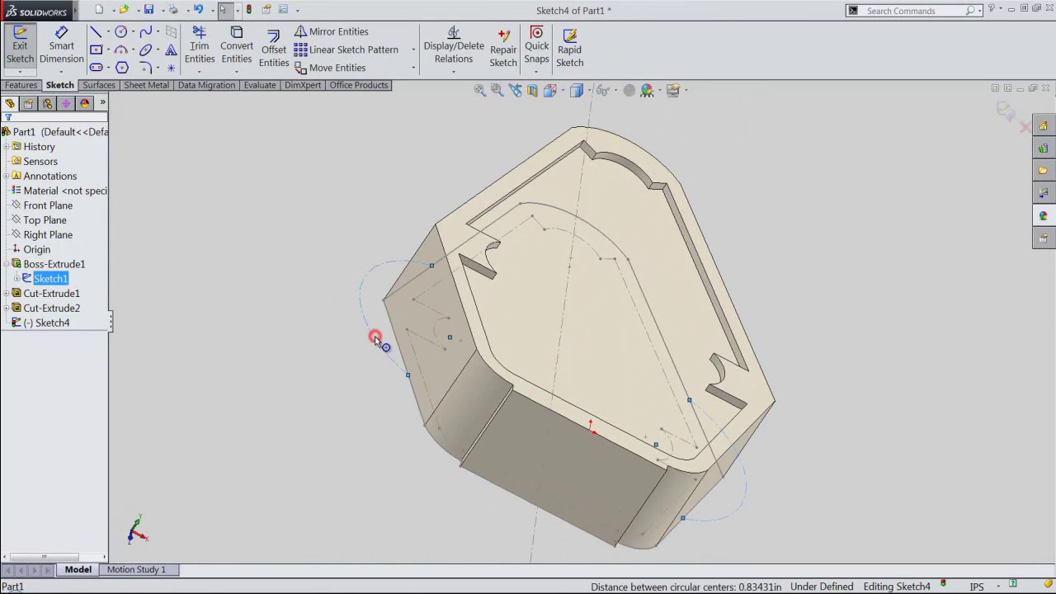
pyautogui.click(241, 56)
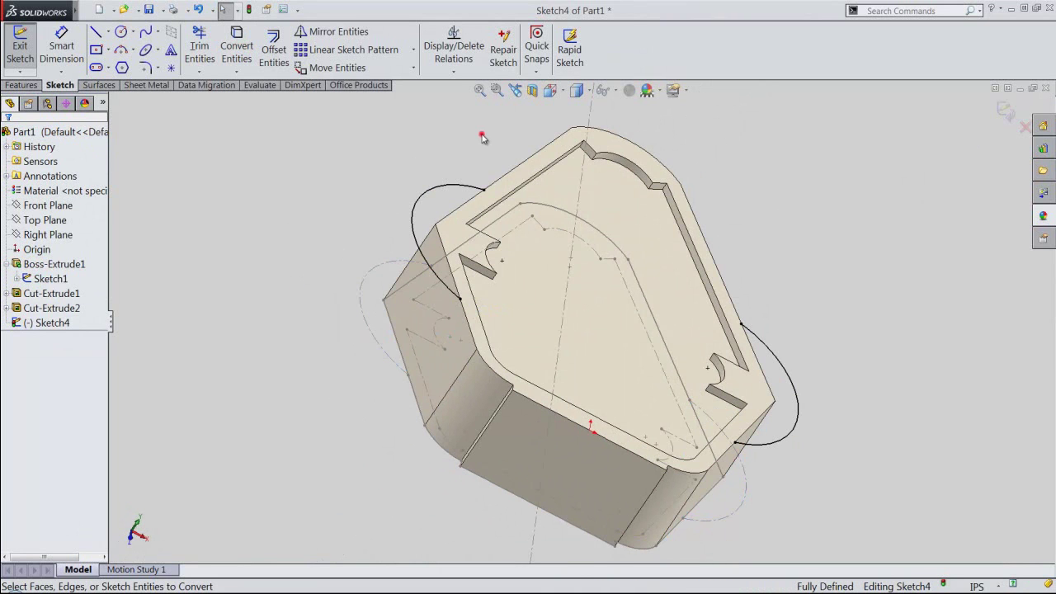
pyautogui.rightClick(429, 165)
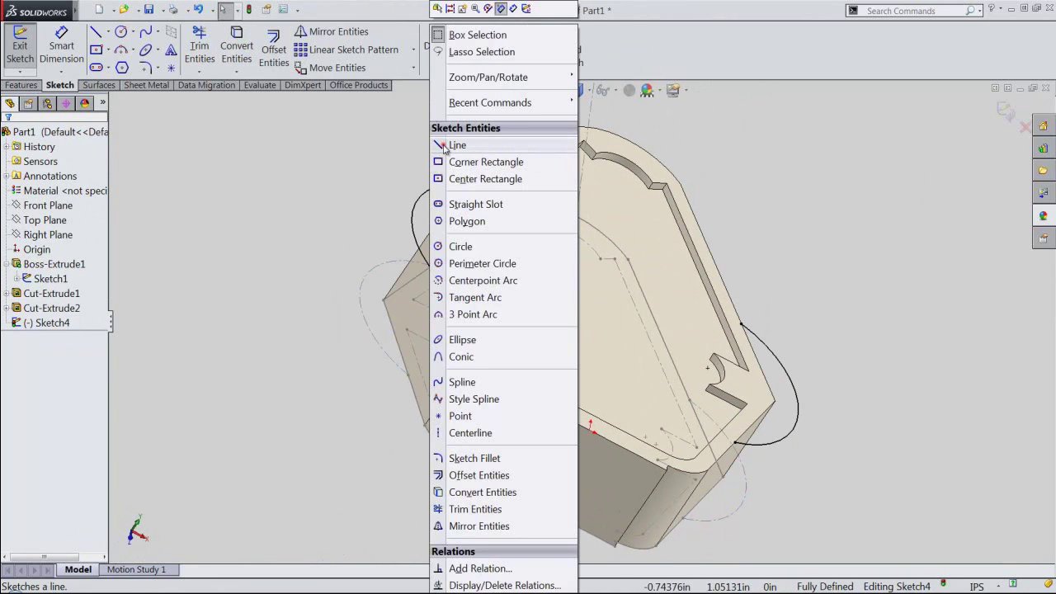
# Close the left arc with 0.375in lines along the part's edge.
pyautogui.click(450, 141)
pyautogui.scroll(-3, 471, 196)
pyautogui.scroll(-2, 470, 196)
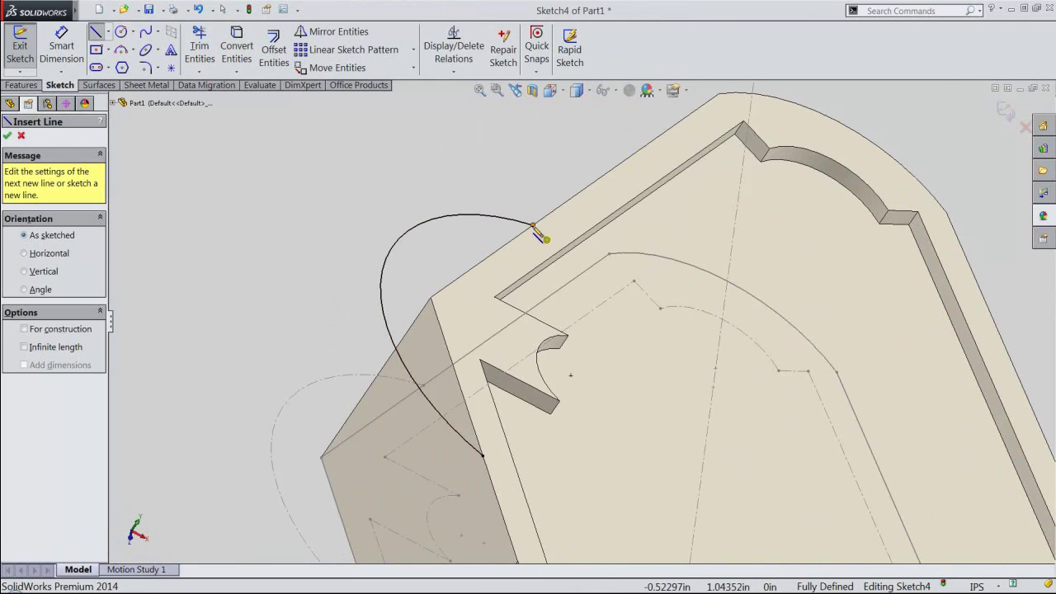
pyautogui.click(532, 225)
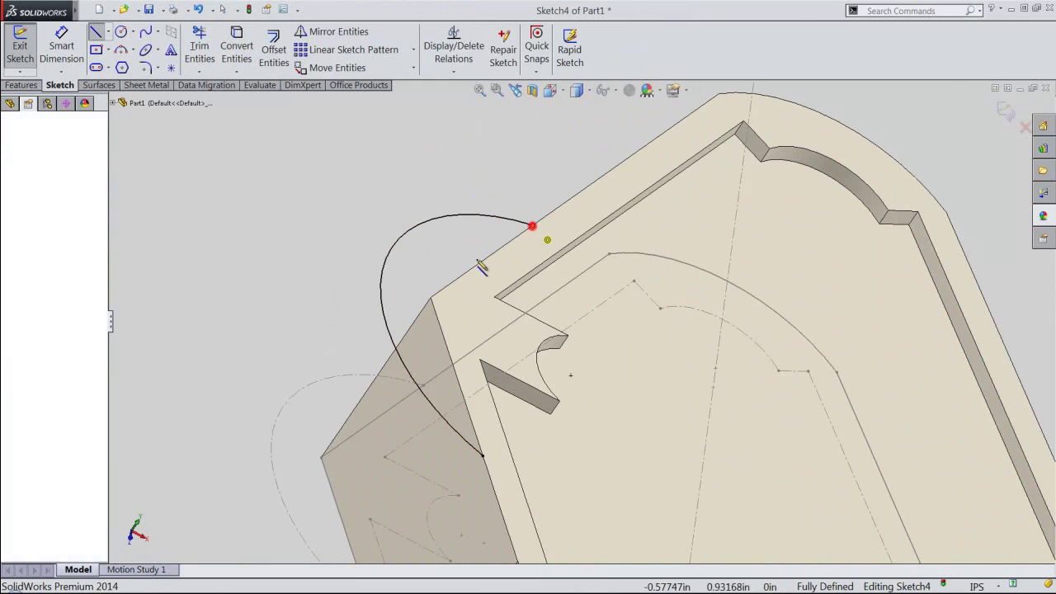
pyautogui.click(430, 298)
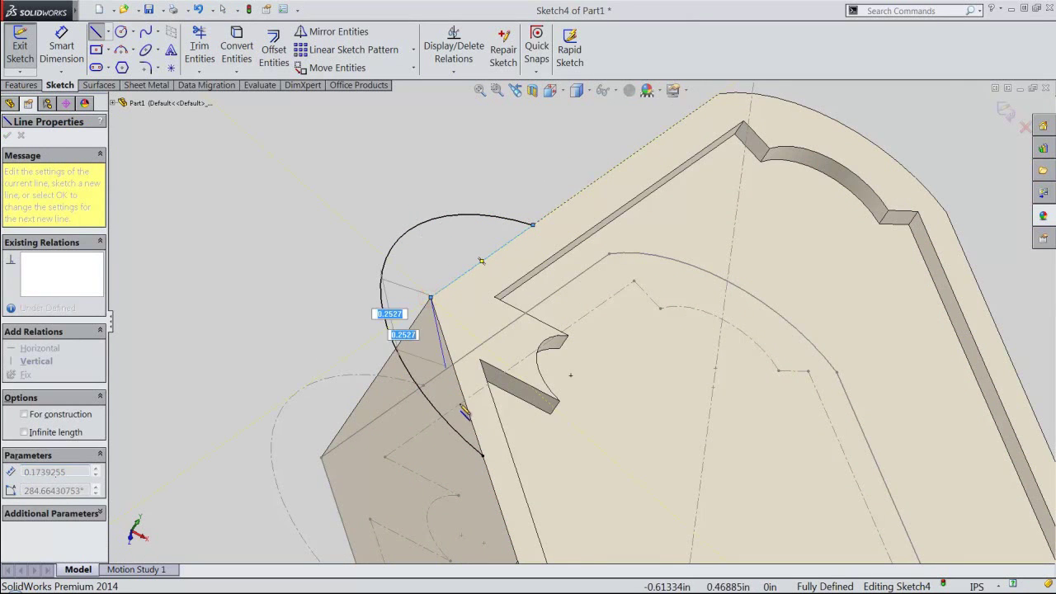
pyautogui.click(483, 454)
# Close the right arc with a line along the right edge and finish drawing lines.
pyautogui.moveTo(426, 272); pyautogui.dragTo(583, 458, button='middle')
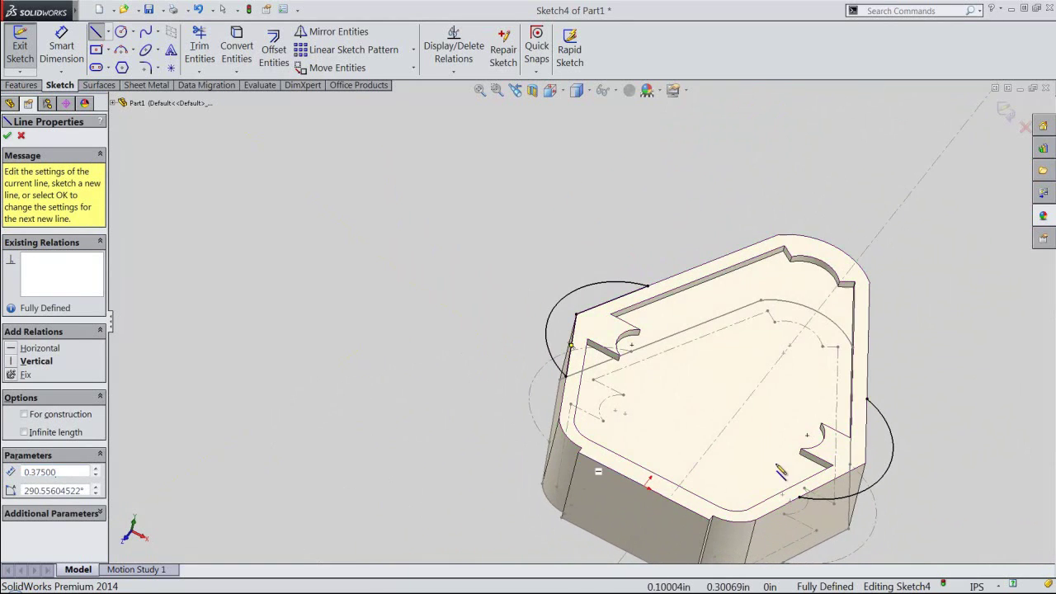
pyautogui.scroll(-3, 901, 475)
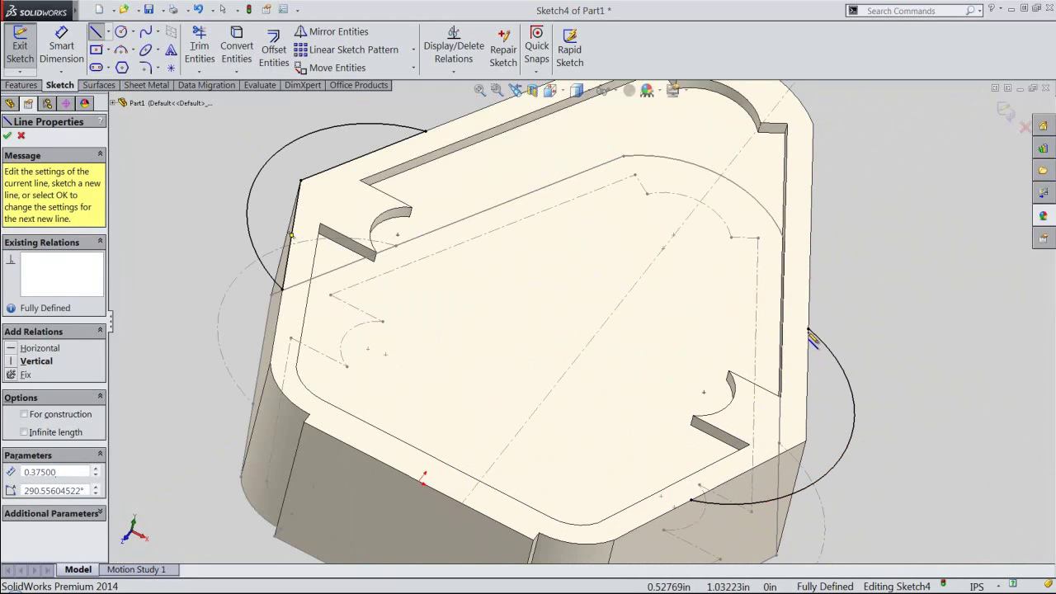
pyautogui.click(809, 329)
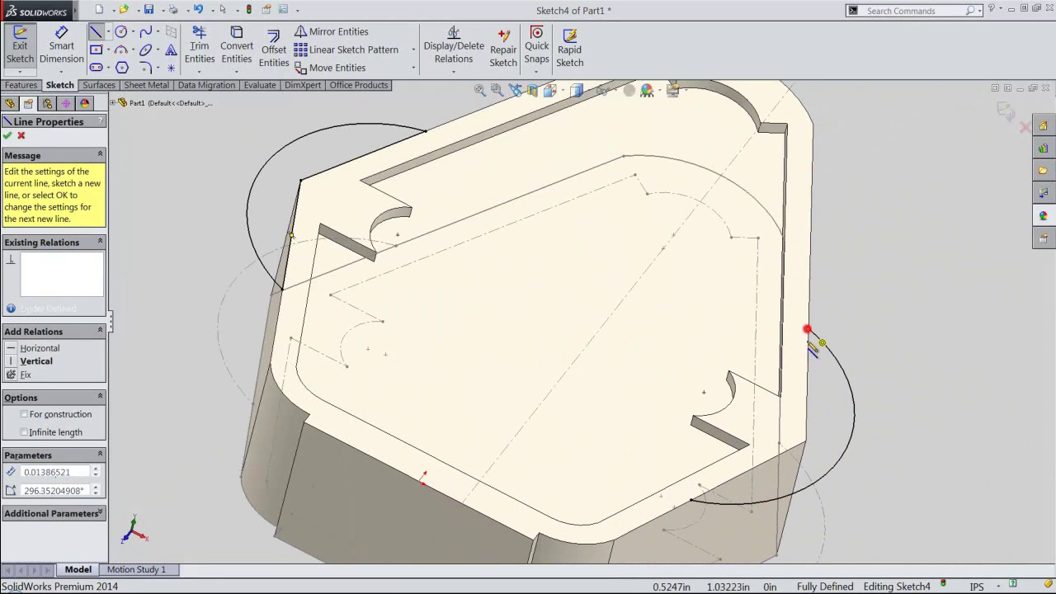
pyautogui.click(806, 442)
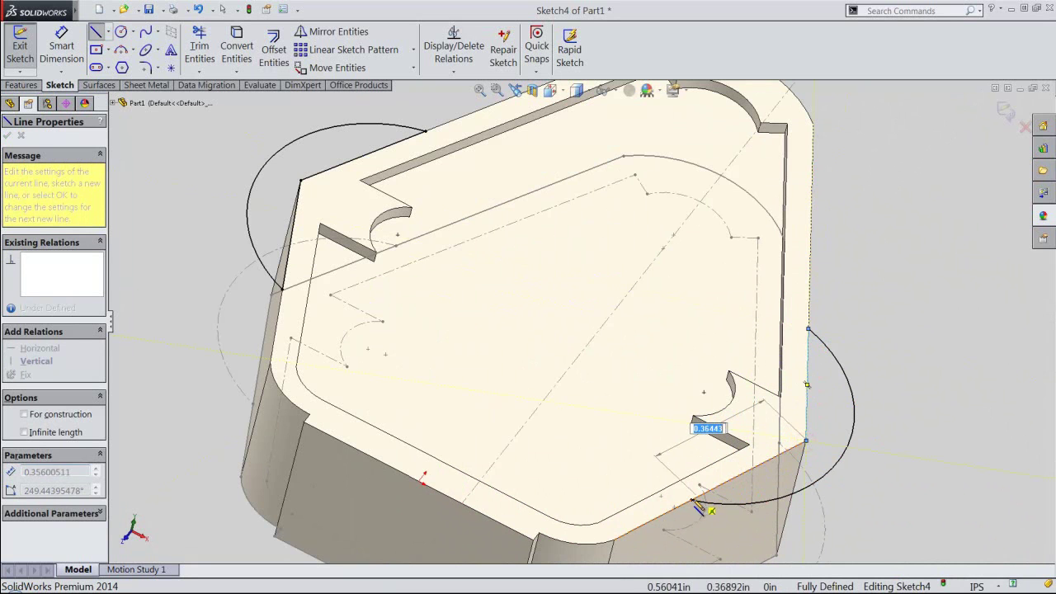
pyautogui.write('0.37500')
pyautogui.press('Escape')
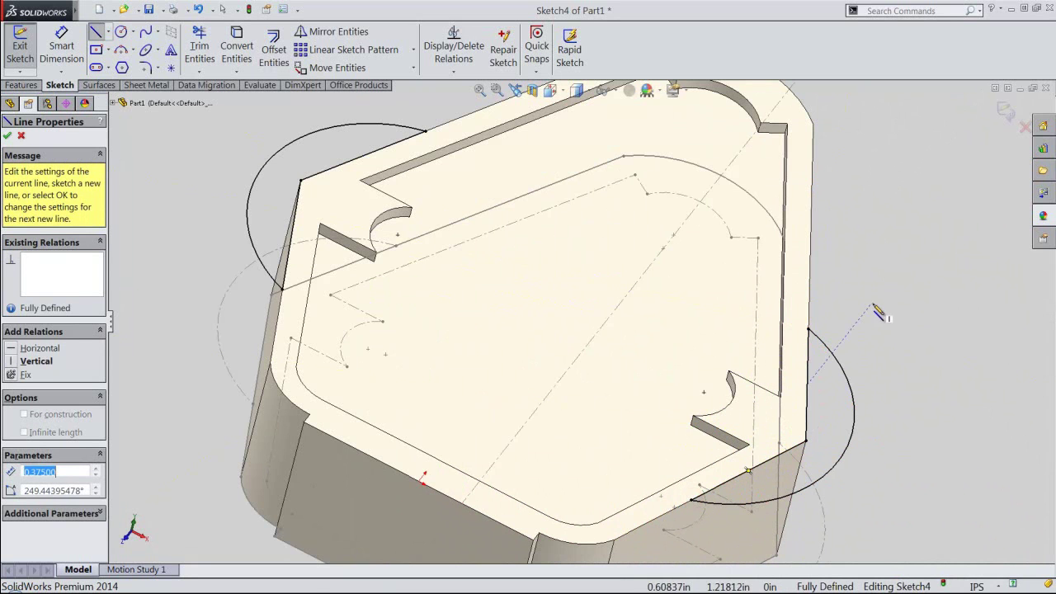
pyautogui.rightClick(877, 311)
pyautogui.click(907, 164)
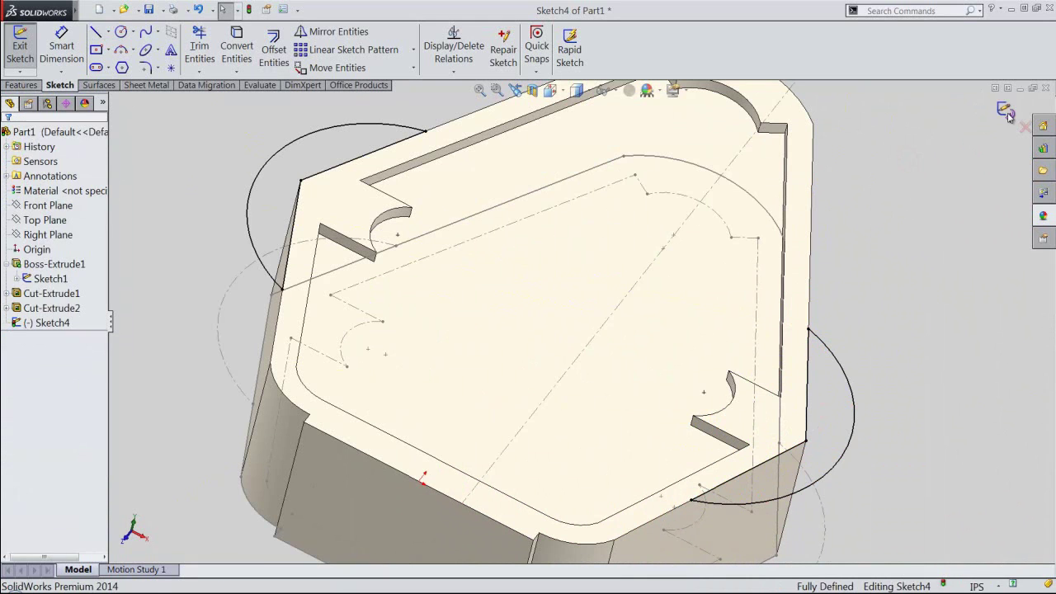
pyautogui.press('e')
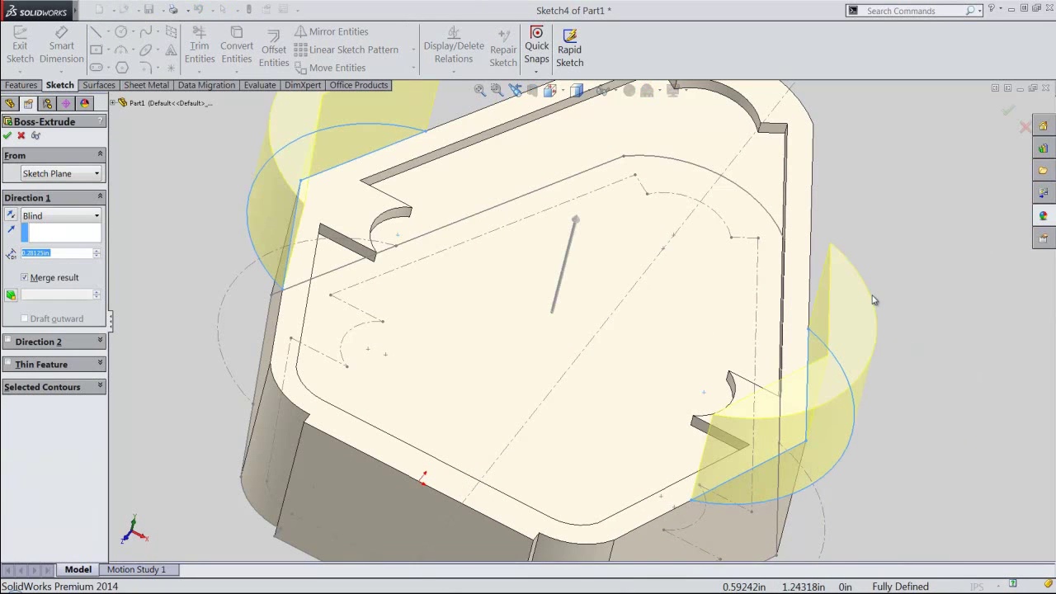
# Extrude both arc regions a reversed Blind 0.125in to add Boss-Extrude2 at the rounded ends.
pyautogui.click(10, 216)
pyautogui.doubleClick(62, 253)
pyautogui.write('.125')
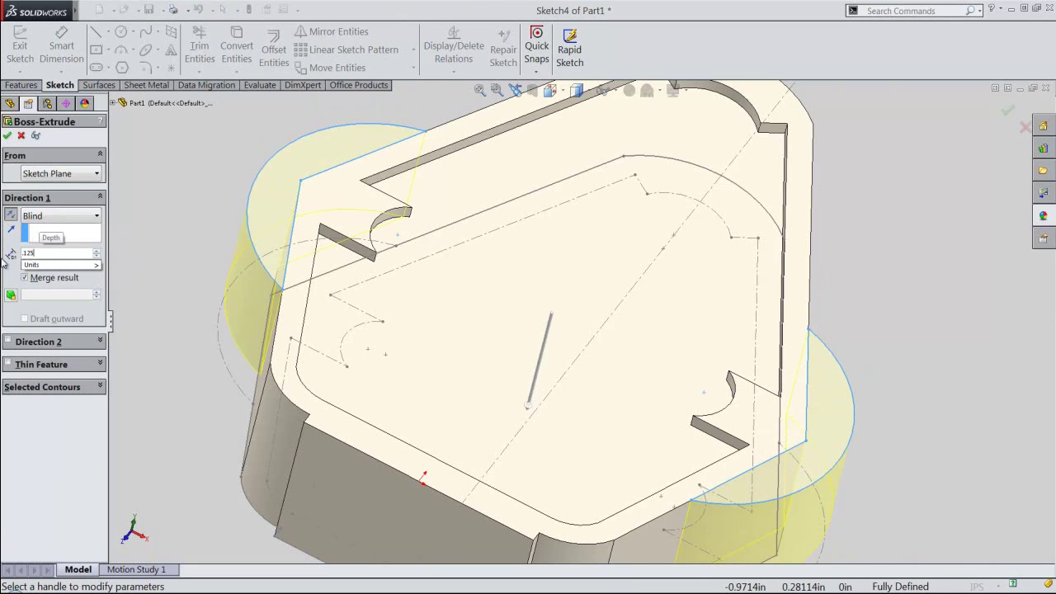
pyautogui.press('Return')
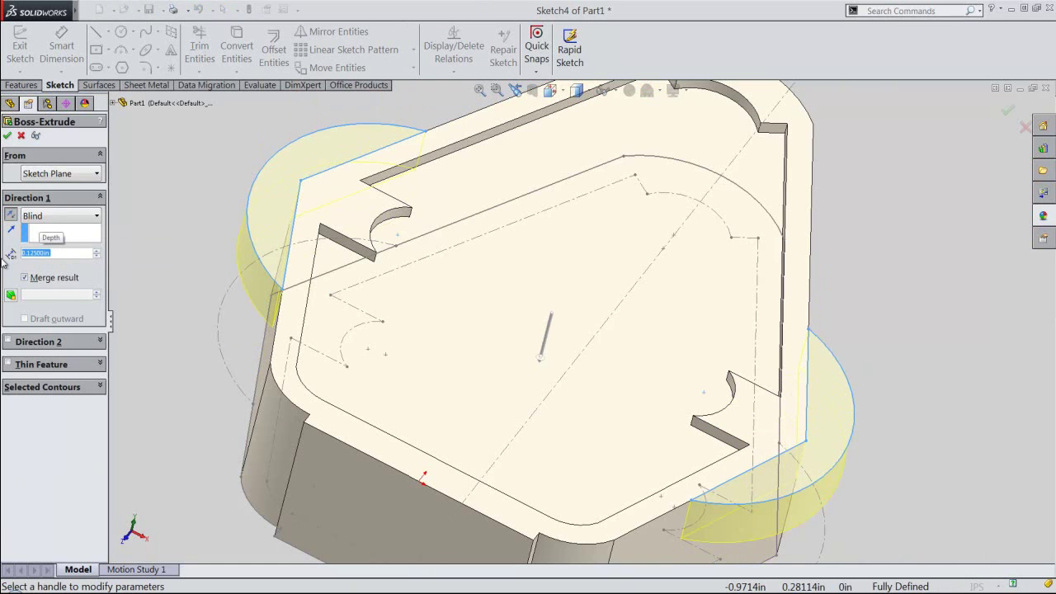
pyautogui.click(8, 136)
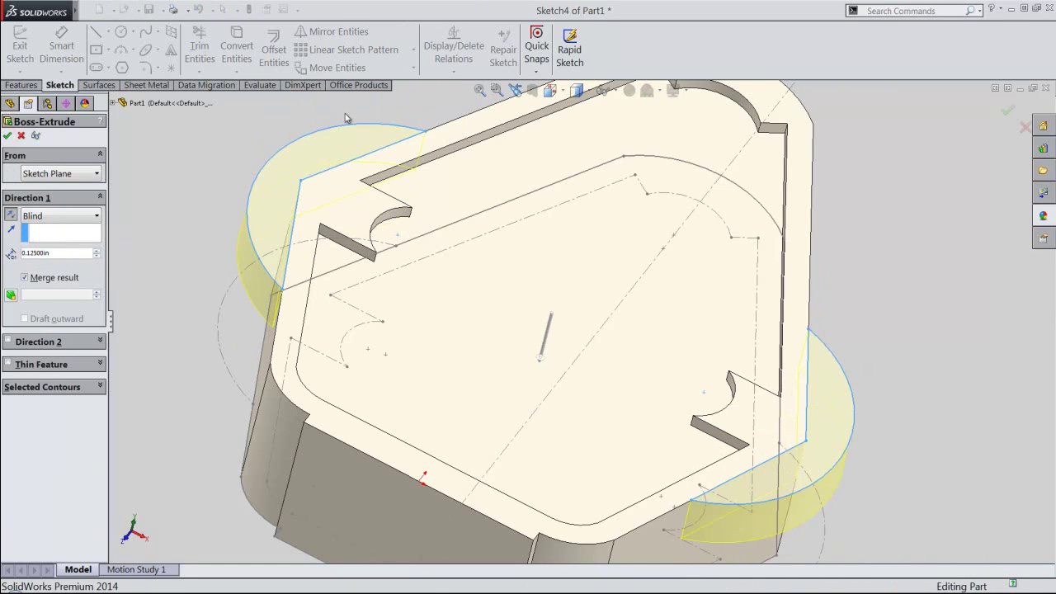
# Switch to the isometric view and save the part.
pyautogui.click(575, 90)
pyautogui.click(571, 258)
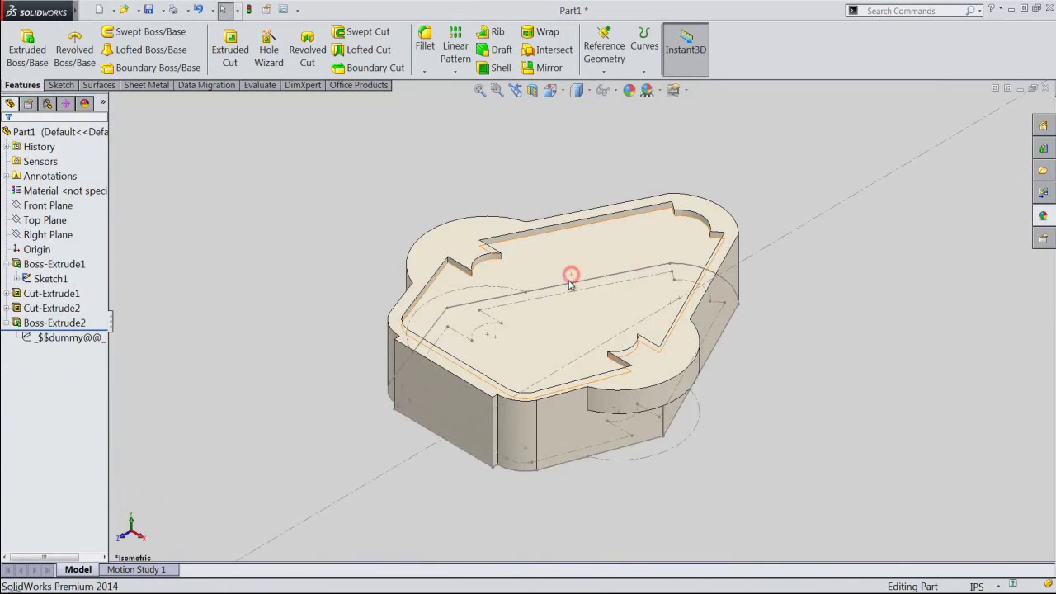
pyautogui.click(148, 10)
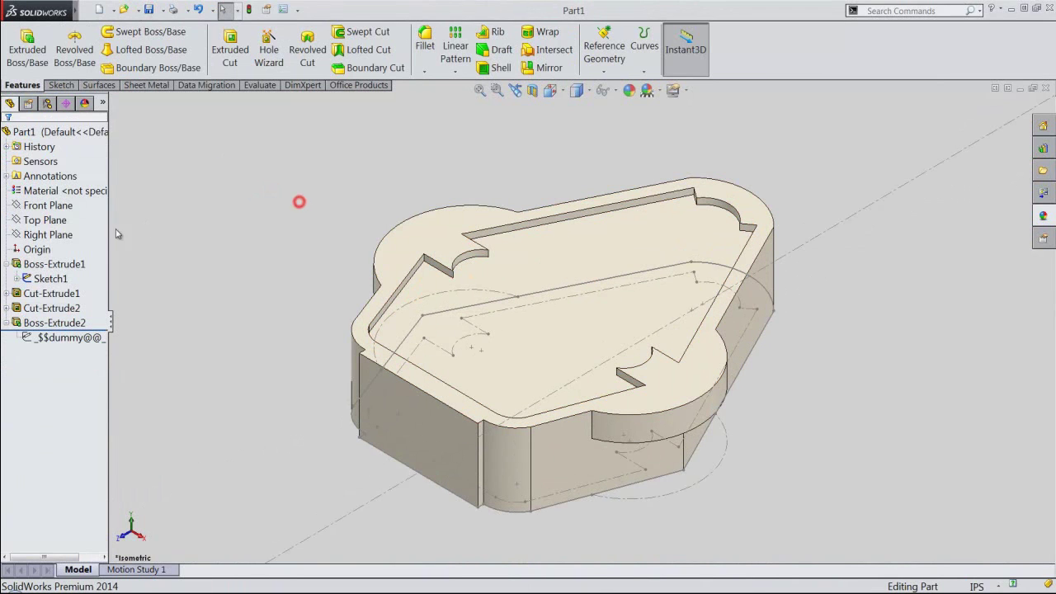
# Hide Sketch1 and view the part from underneath.
pyautogui.click(60, 279)
pyautogui.click(76, 250)
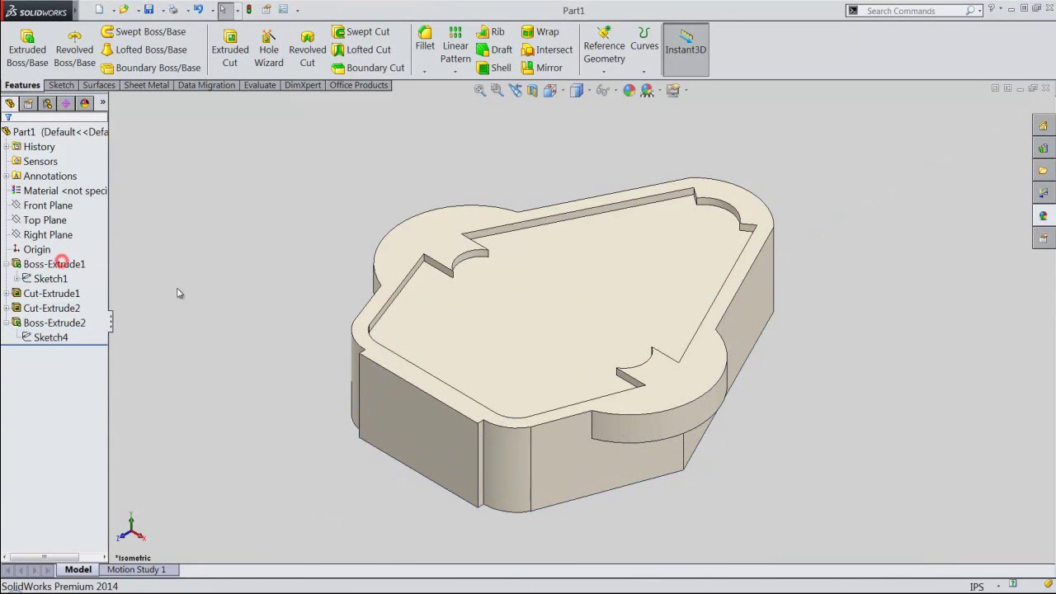
pyautogui.press('space')
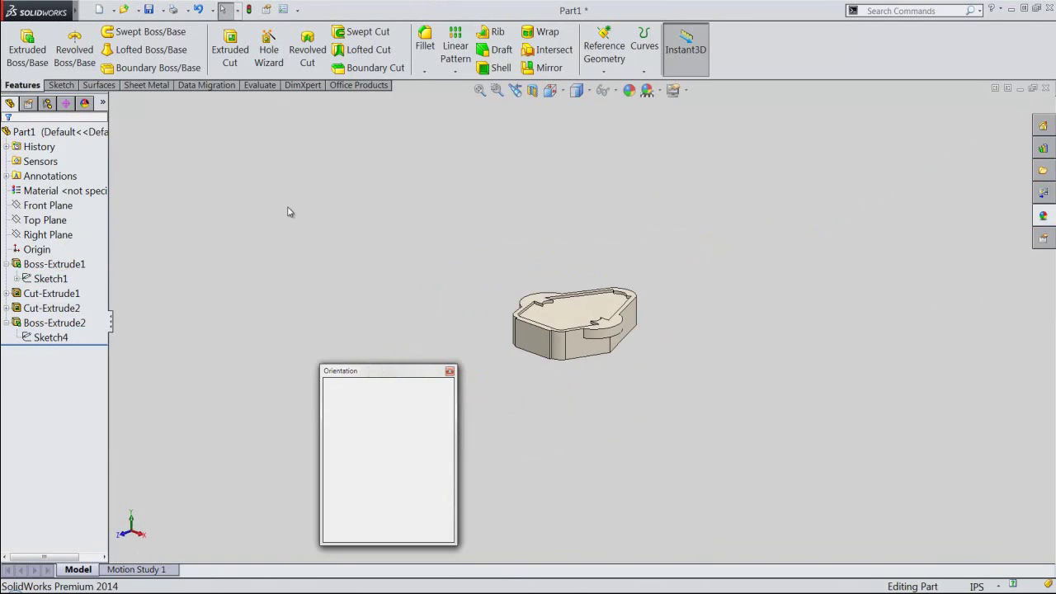
pyautogui.click(530, 449)
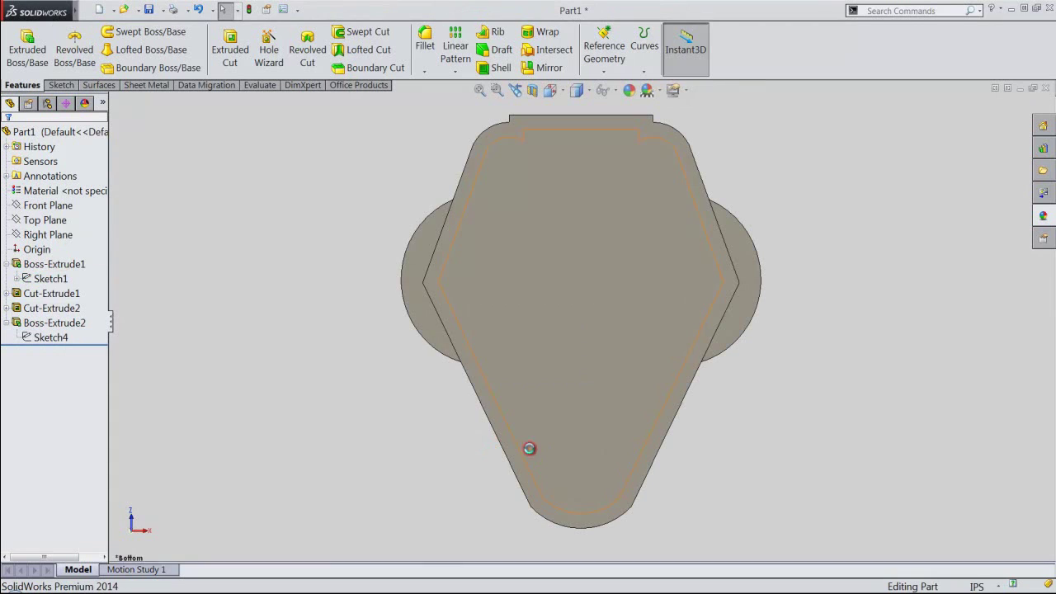
pyautogui.rightClick(288, 139)
# Redefine the current underside view as the Top standard view.
pyautogui.click(356, 388)
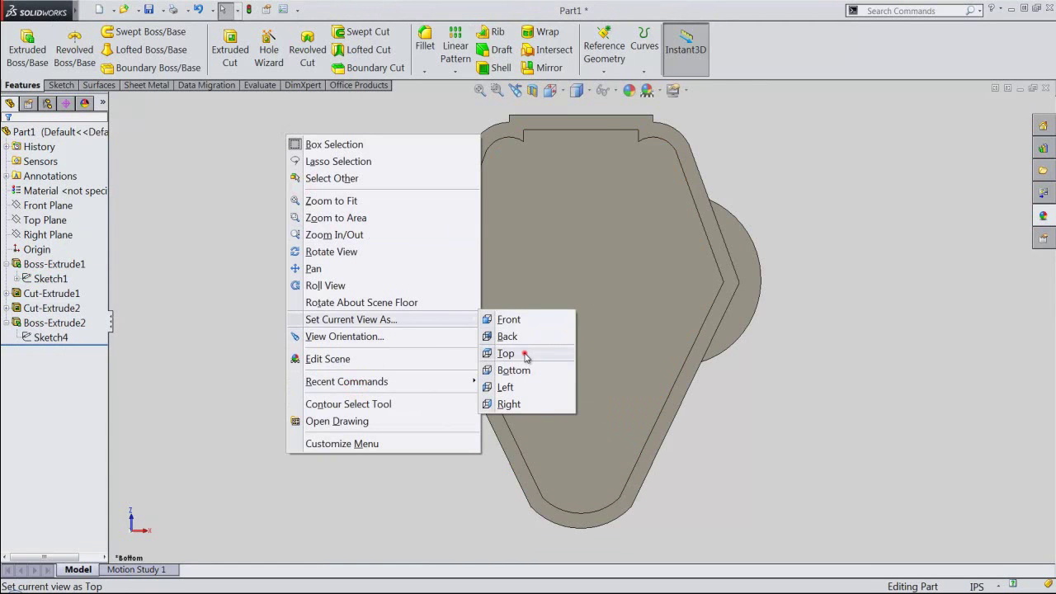
pyautogui.click(525, 353)
pyautogui.click(559, 314)
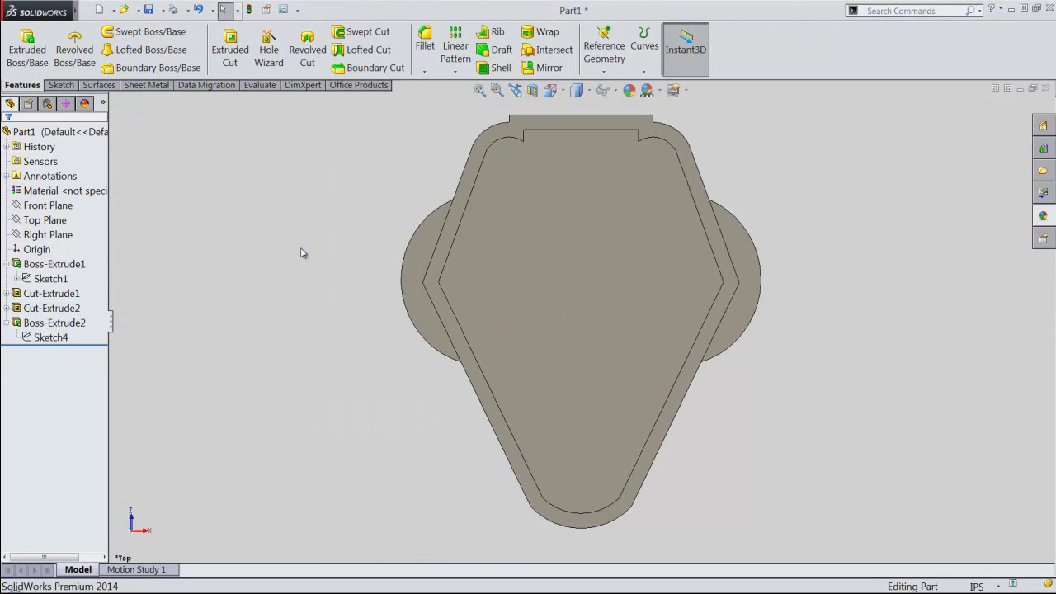
# Redefine the back view as the Front standard view, then return to isometric.
pyautogui.press('space')
pyautogui.hotkey('ctrl', '7')
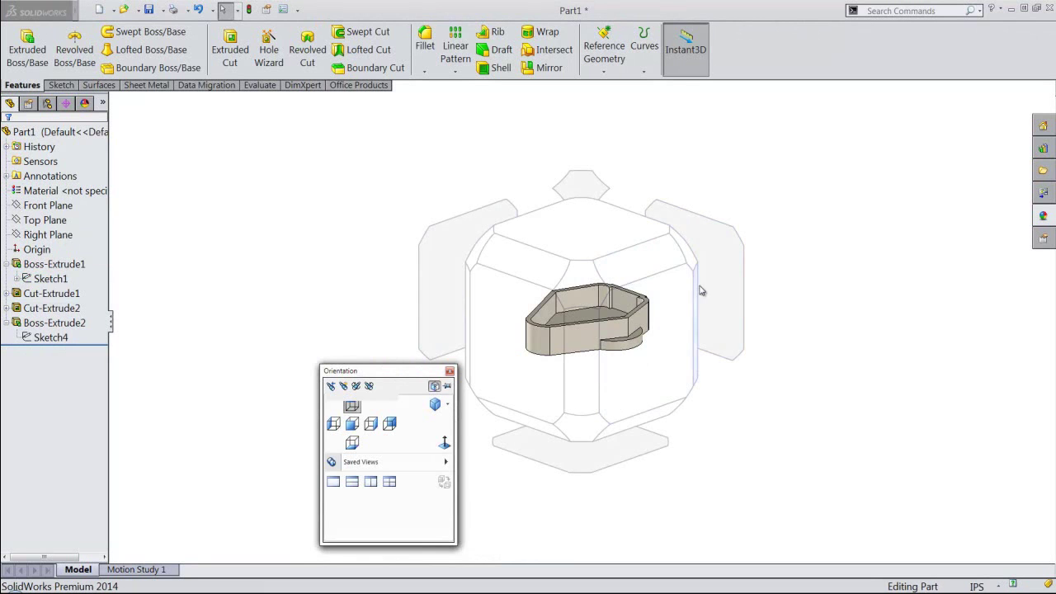
pyautogui.click(722, 298)
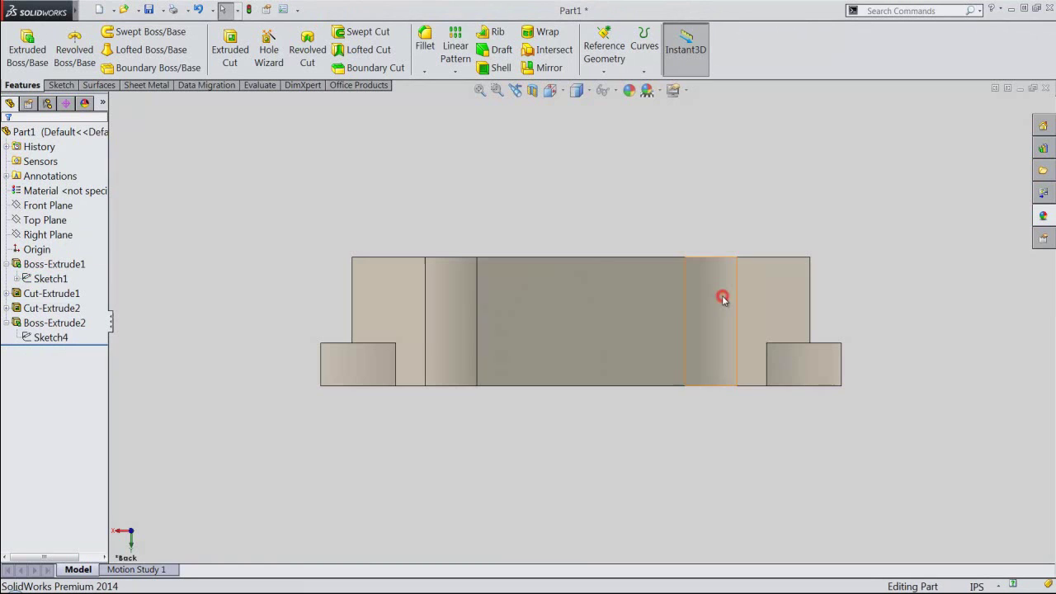
pyautogui.rightClick(257, 169)
pyautogui.click(341, 424)
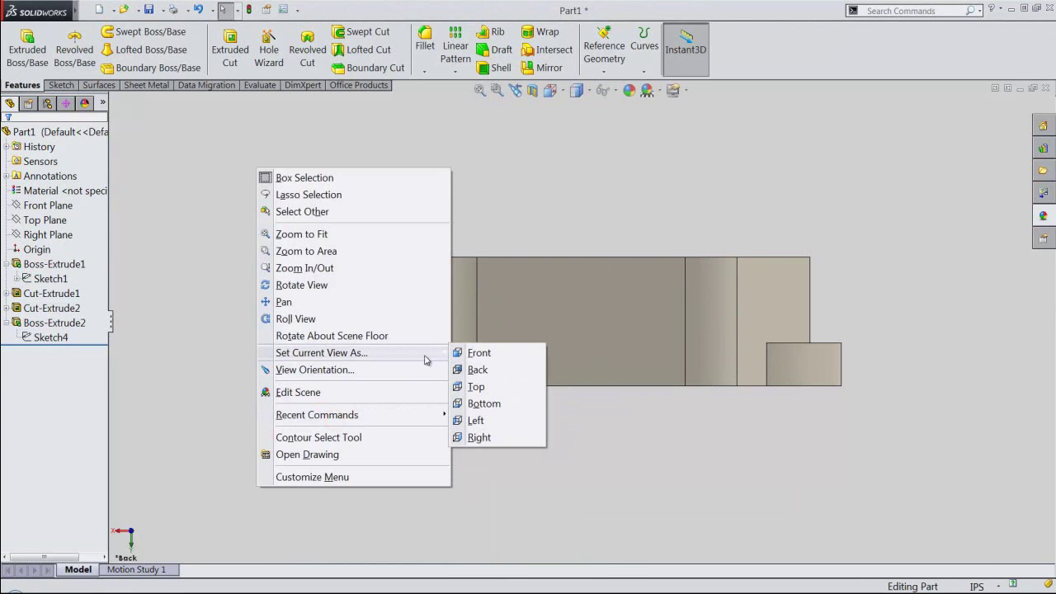
pyautogui.click(477, 353)
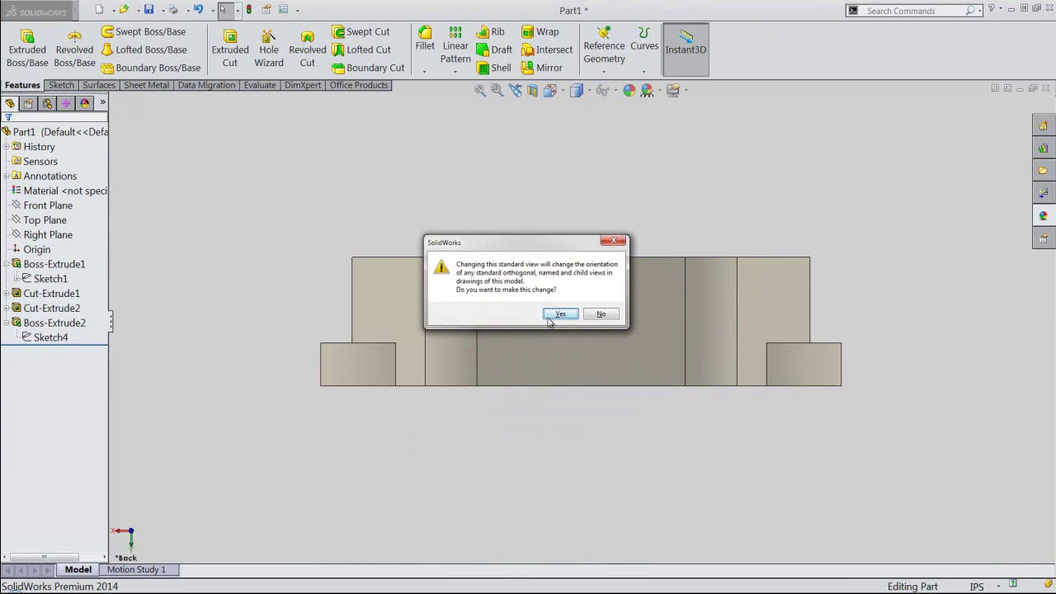
pyautogui.click(547, 317)
pyautogui.click(576, 90)
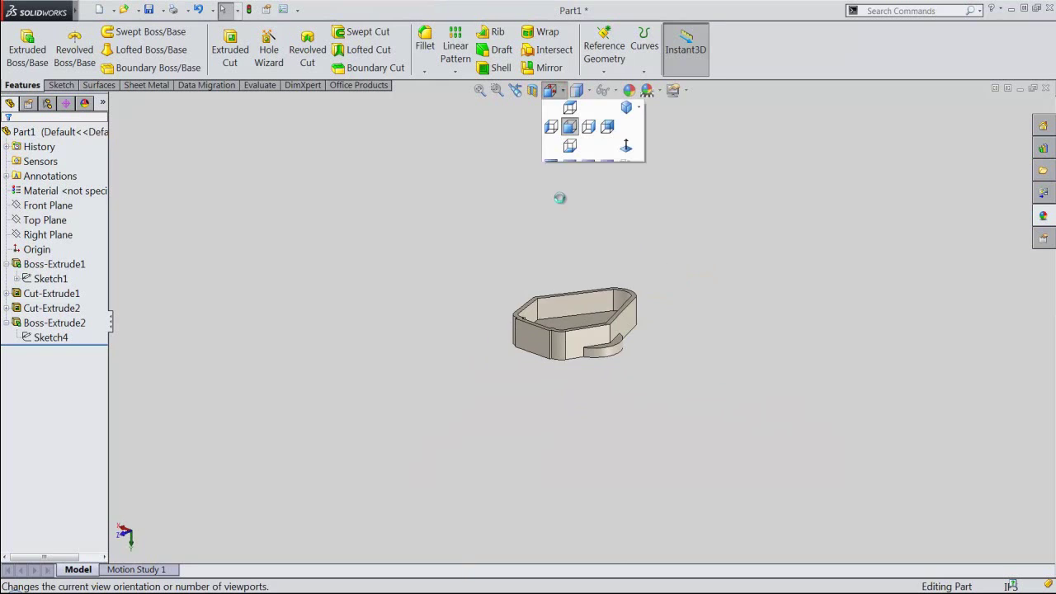
pyautogui.click(578, 279)
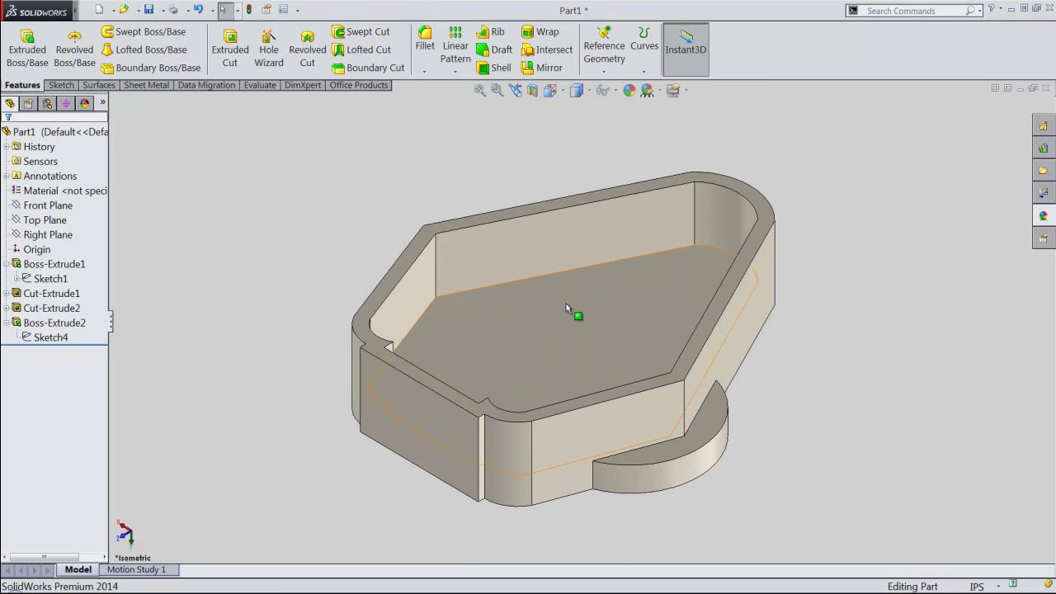
# Add directional light Directional4 positioned above the model with brightness 0.43.
pyautogui.click(84, 104)
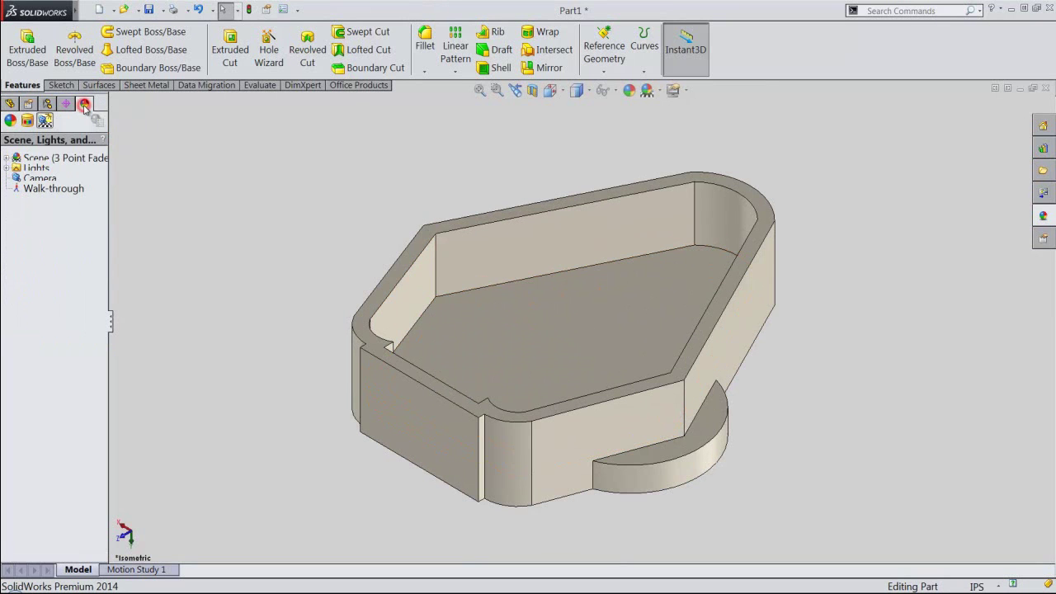
pyautogui.click(7, 166)
pyautogui.rightClick(20, 174)
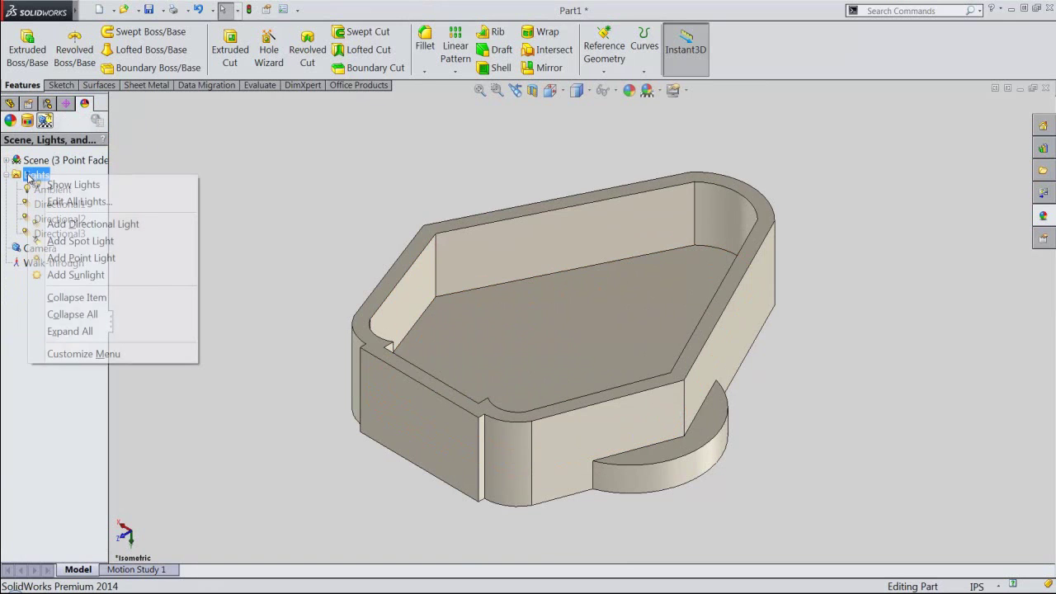
pyautogui.click(63, 223)
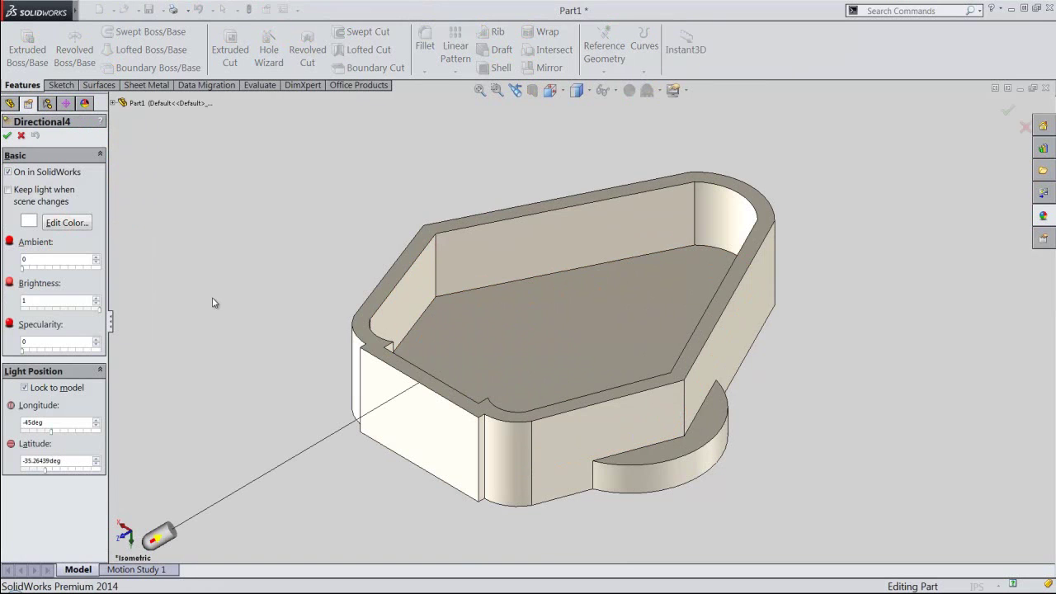
pyautogui.moveTo(165, 543)
pyautogui.mouseDown()
pyautogui.moveTo(590, 125)
pyautogui.moveTo(432, 154)
pyautogui.mouseUp()
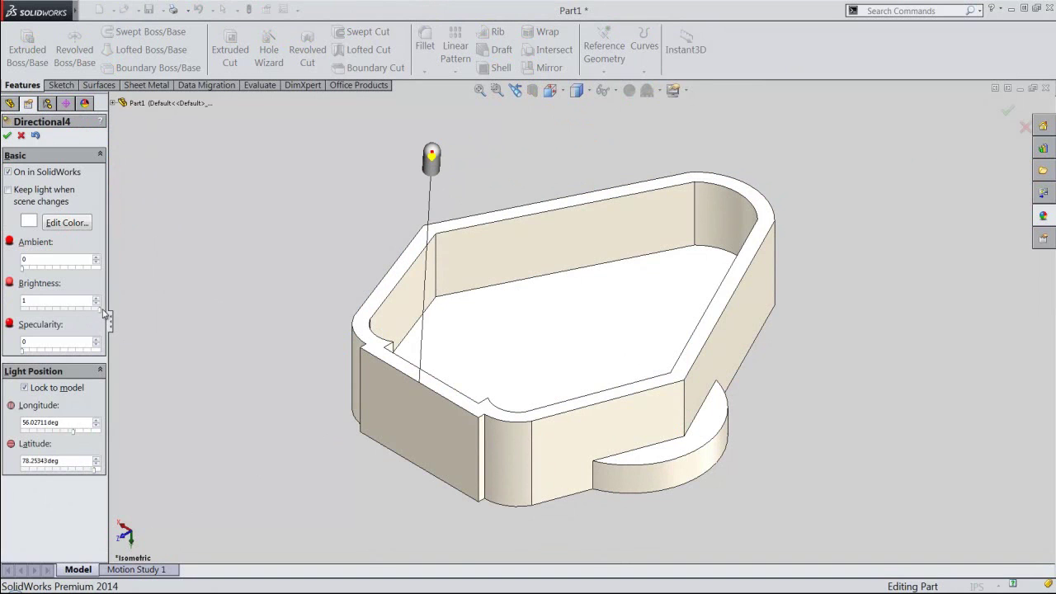
pyautogui.moveTo(97, 310); pyautogui.dragTo(55, 318)
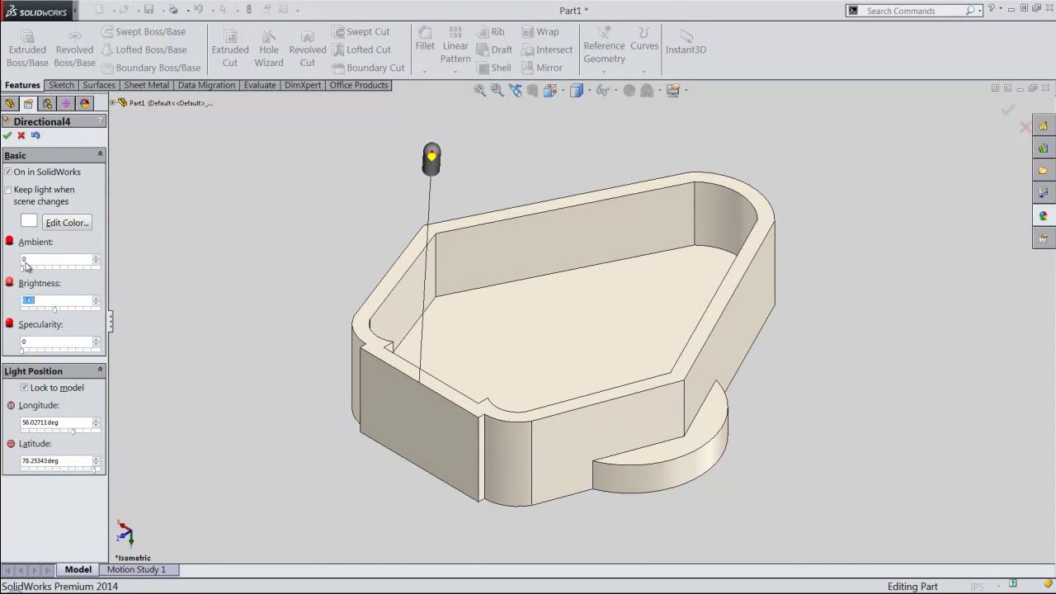
pyautogui.click(8, 136)
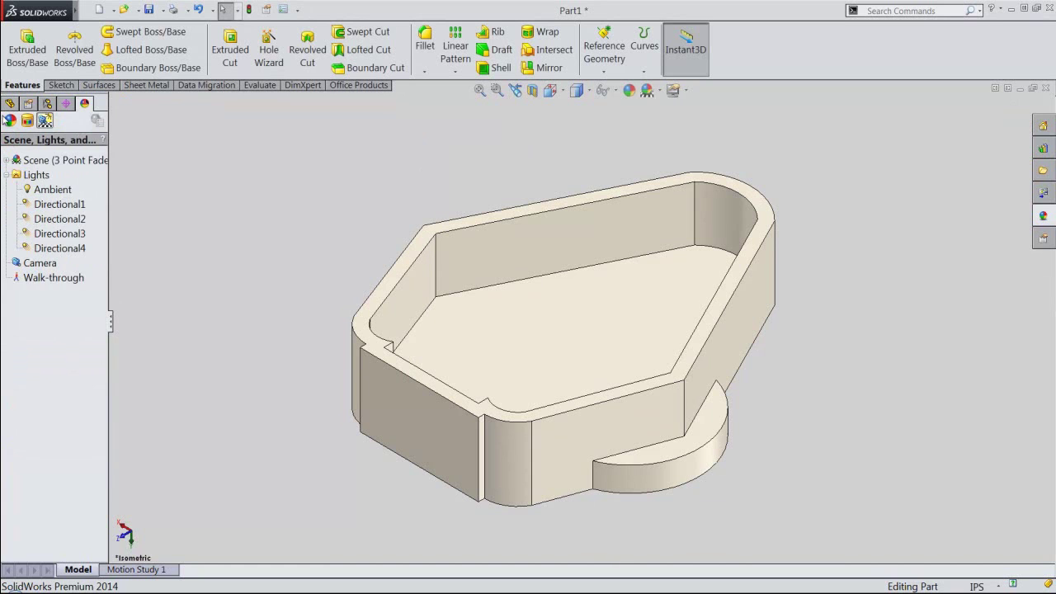
pyautogui.click(10, 103)
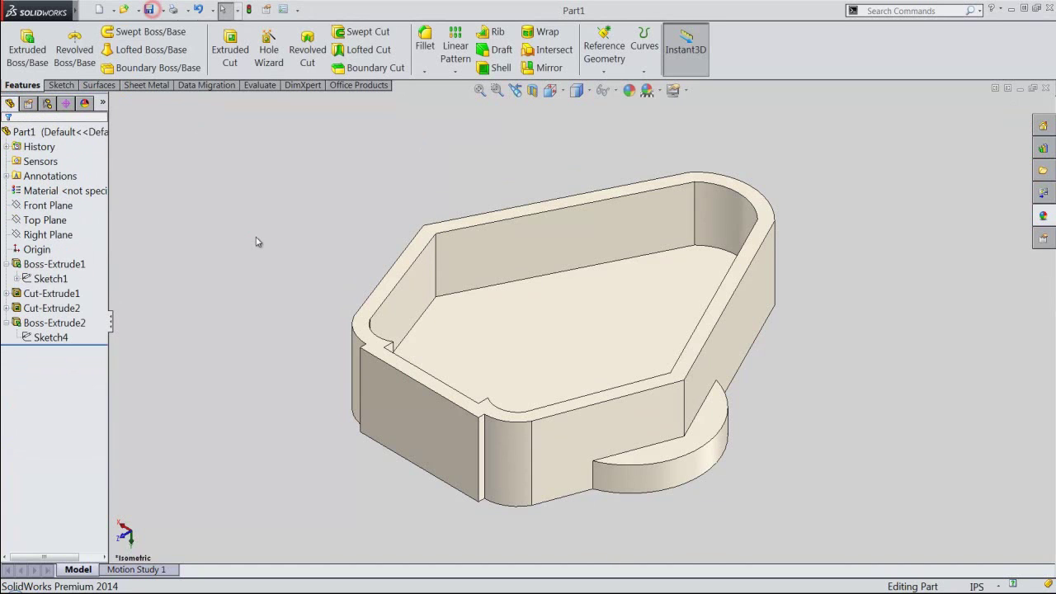
# Collapse the feature tree, start Sketch5 on the pocket floor, and view from the Top.
pyautogui.rightClick(93, 233)
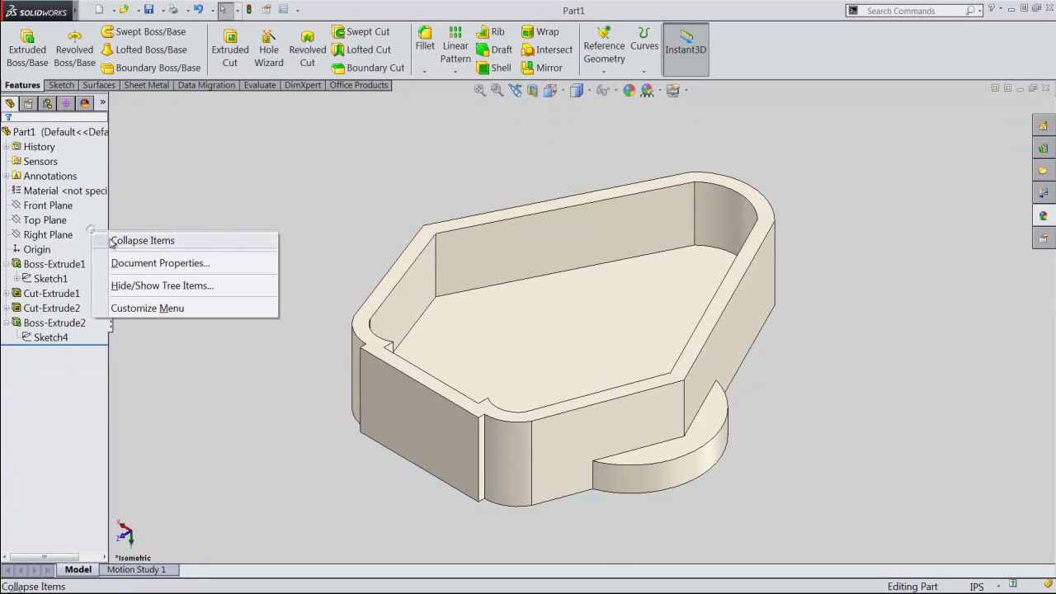
pyautogui.click(105, 239)
pyautogui.click(529, 328)
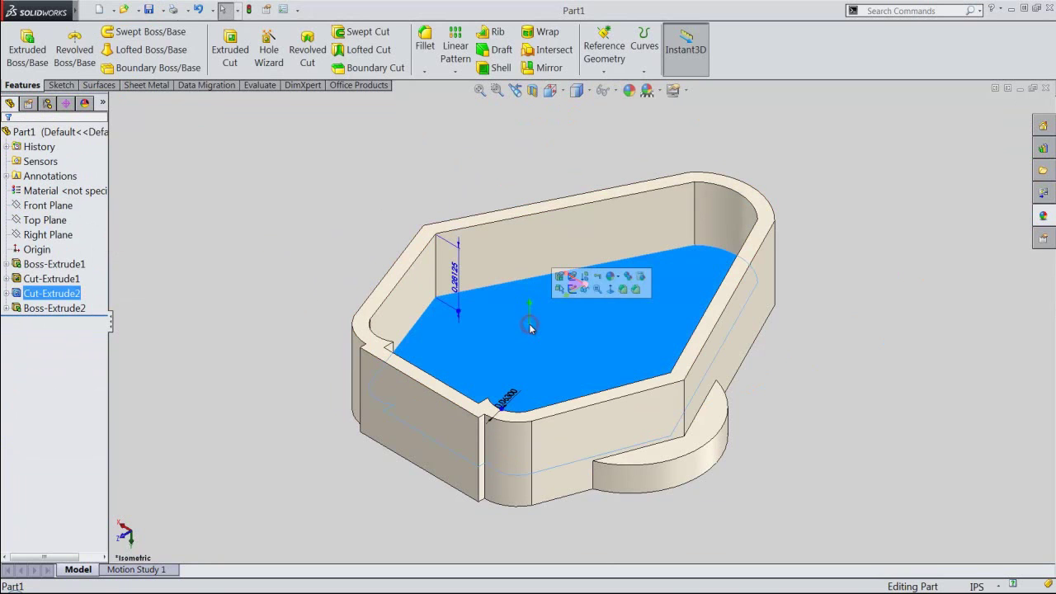
pyautogui.click(569, 283)
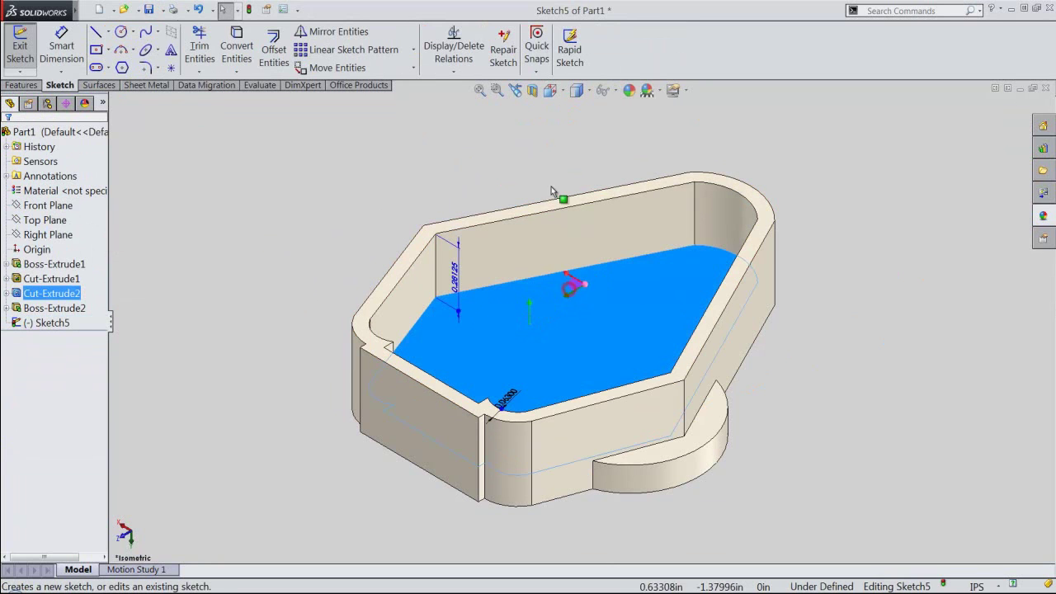
pyautogui.click(550, 90)
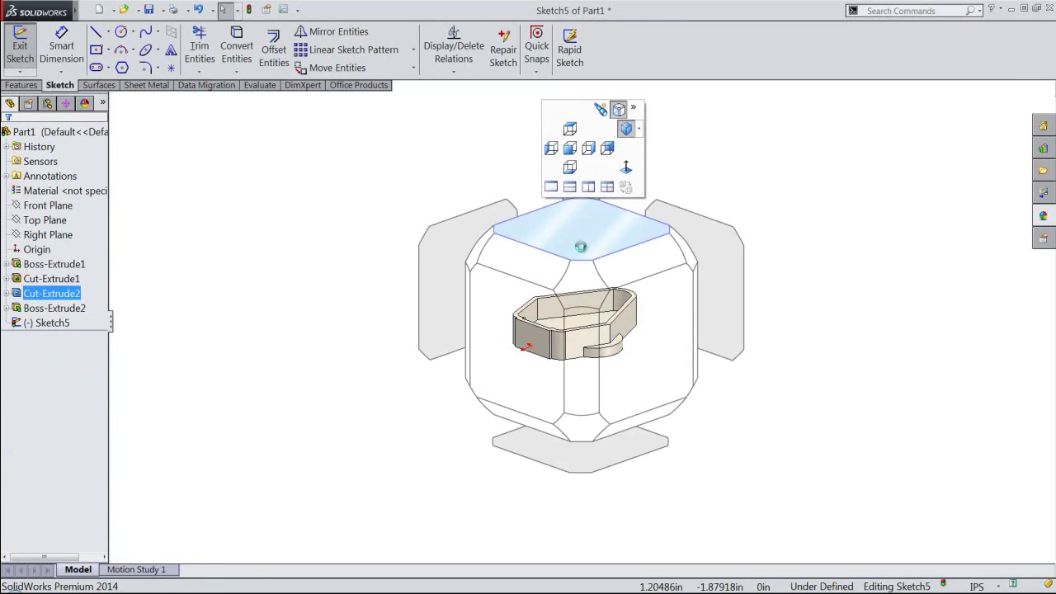
pyautogui.click(583, 244)
pyautogui.click(296, 242)
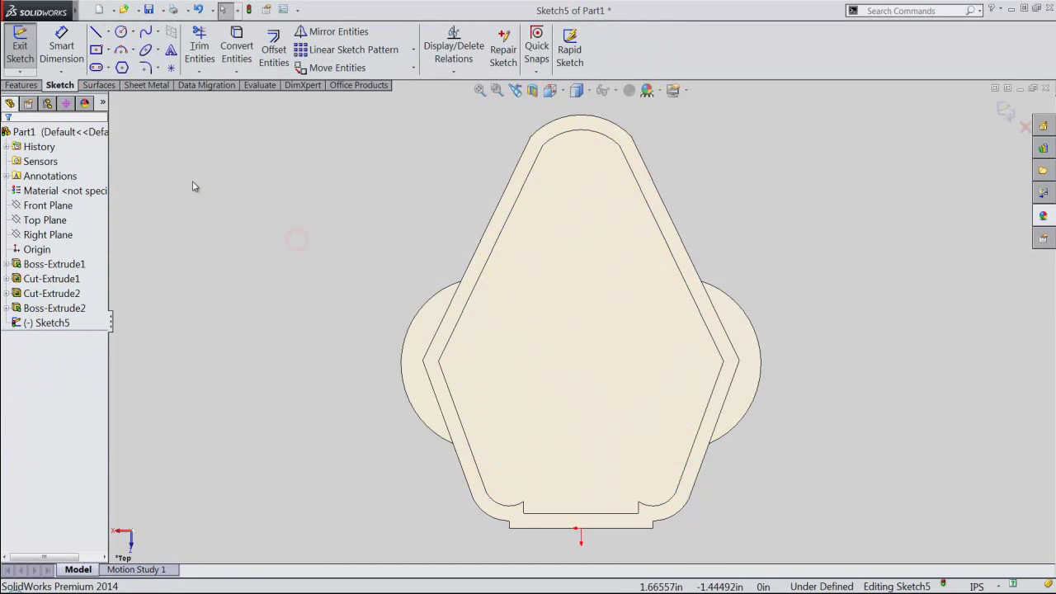
pyautogui.click(179, 10)
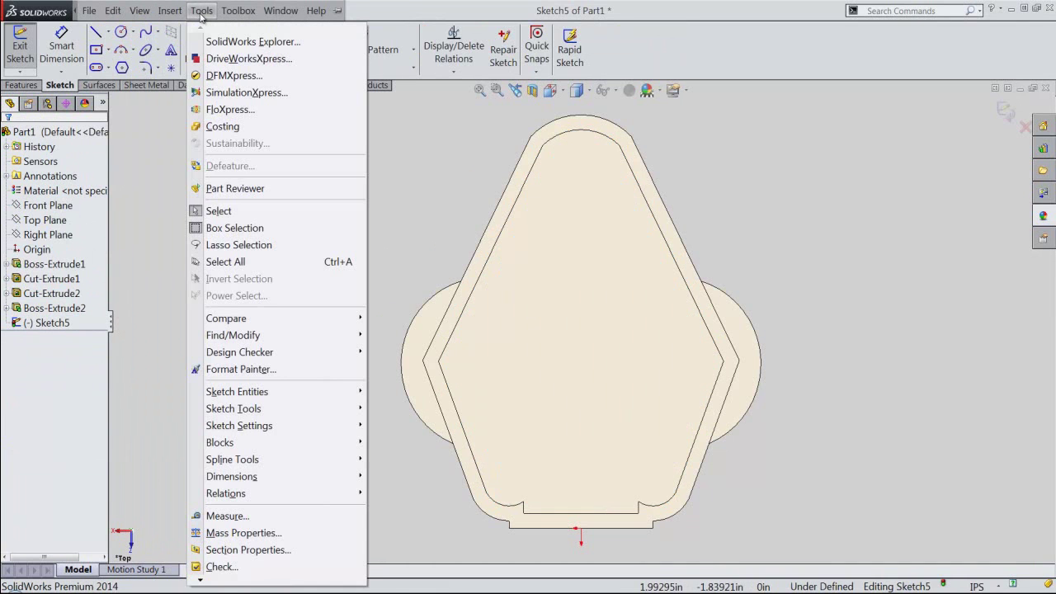
pyautogui.moveTo(239, 442)
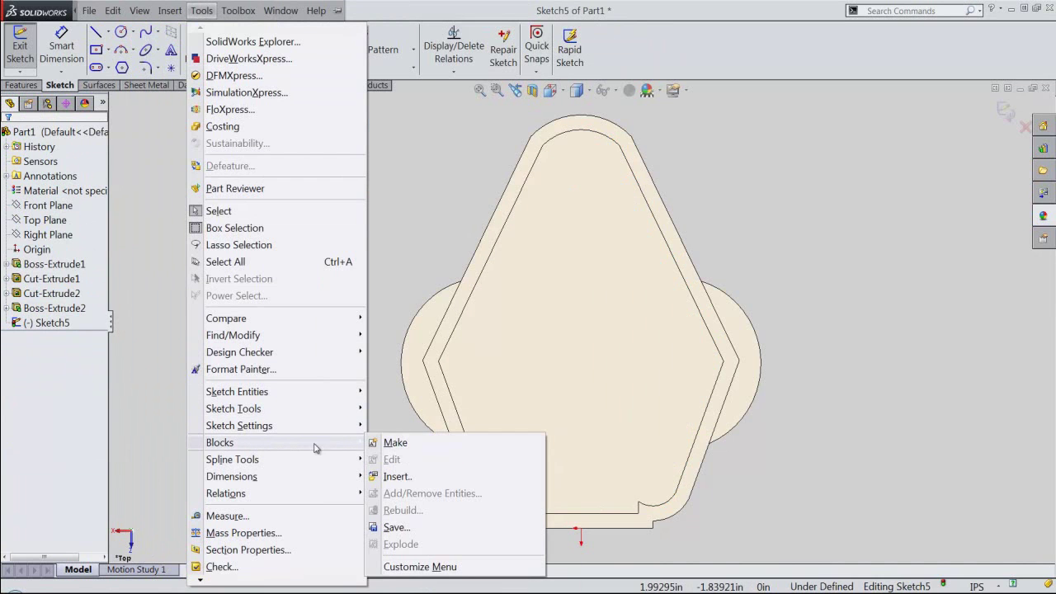
# Insert Block2 from the Subassembly-1 folder rotated 180° into Sketch5.
pyautogui.click(411, 476)
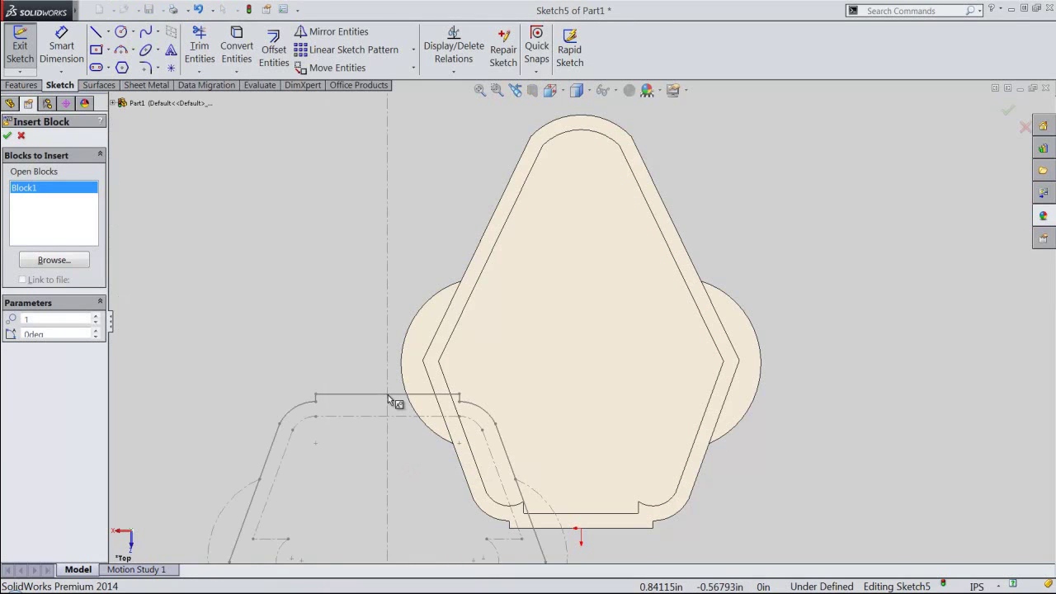
pyautogui.click(73, 267)
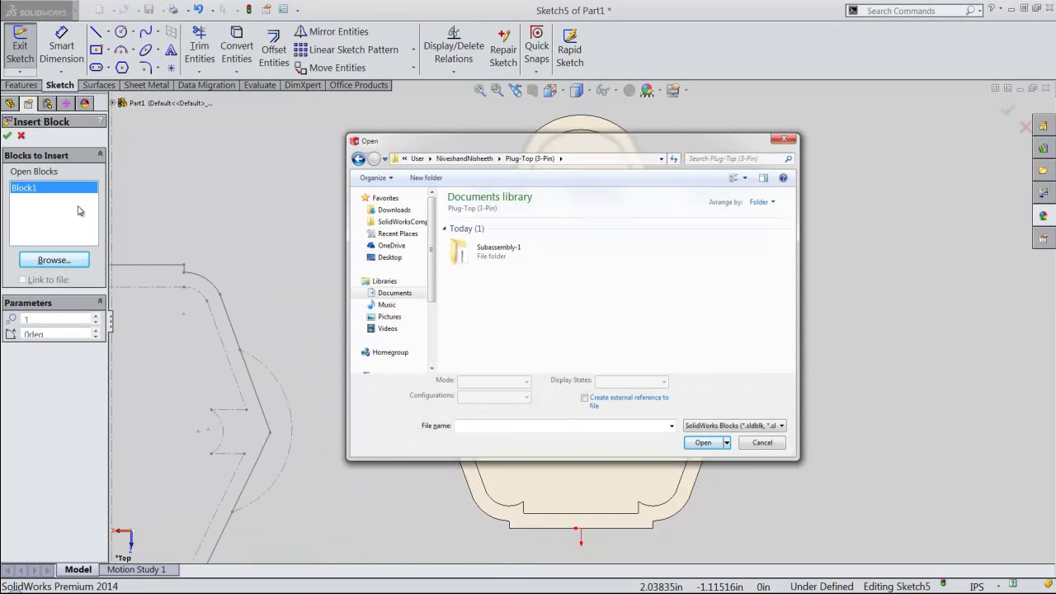
pyautogui.doubleClick(495, 250)
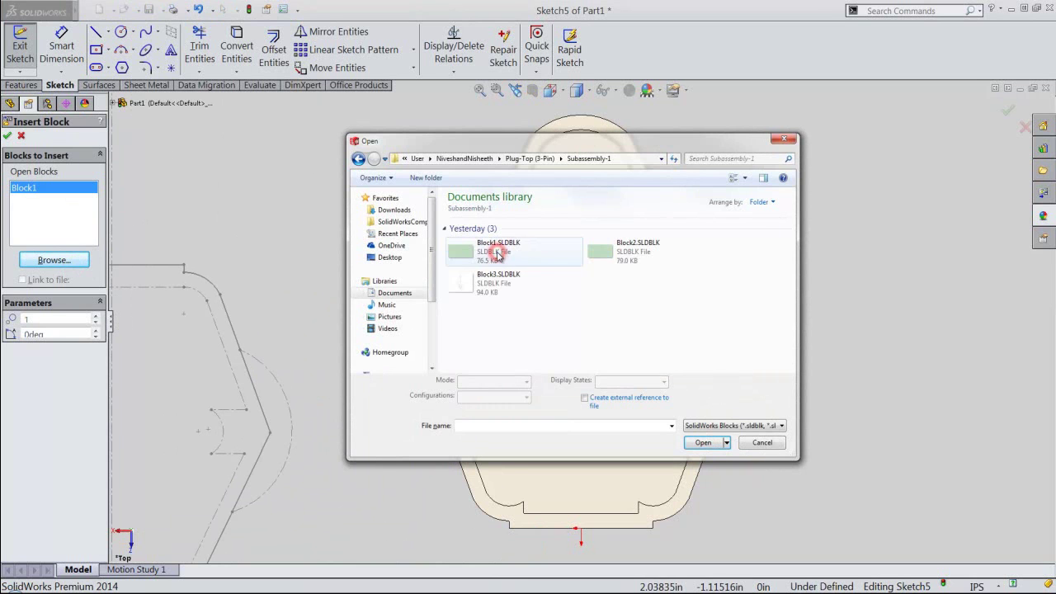
pyautogui.click(627, 254)
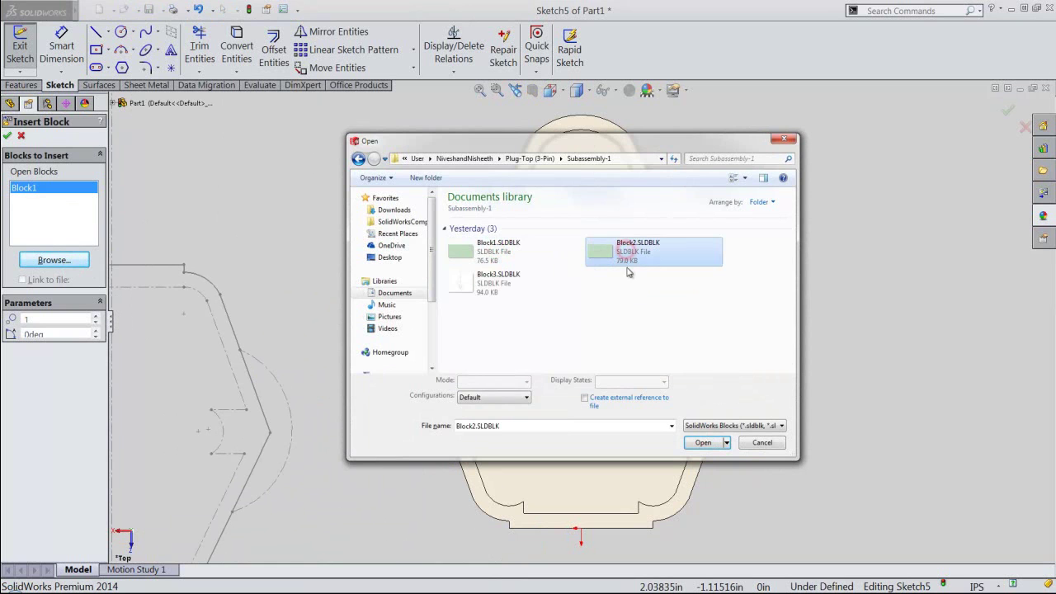
pyautogui.click(714, 443)
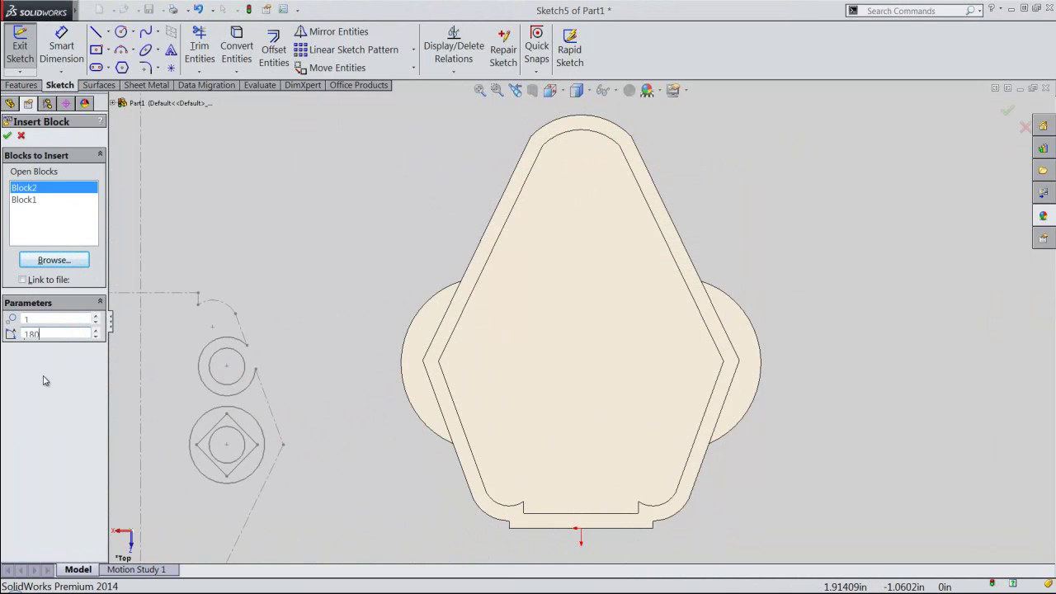
pyautogui.press('Return')
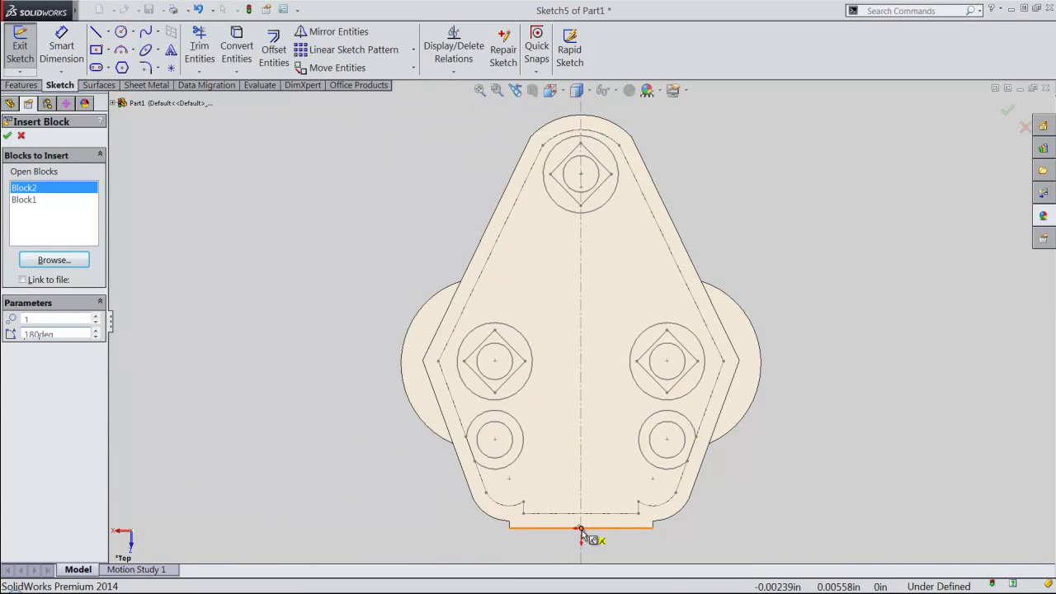
pyautogui.rightClick(310, 305)
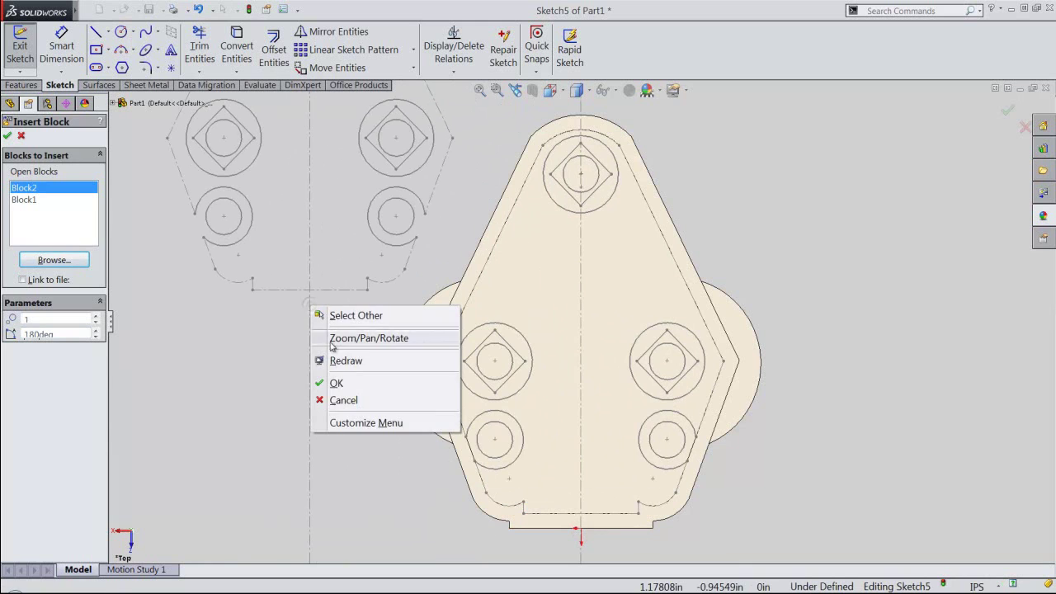
pyautogui.click(338, 383)
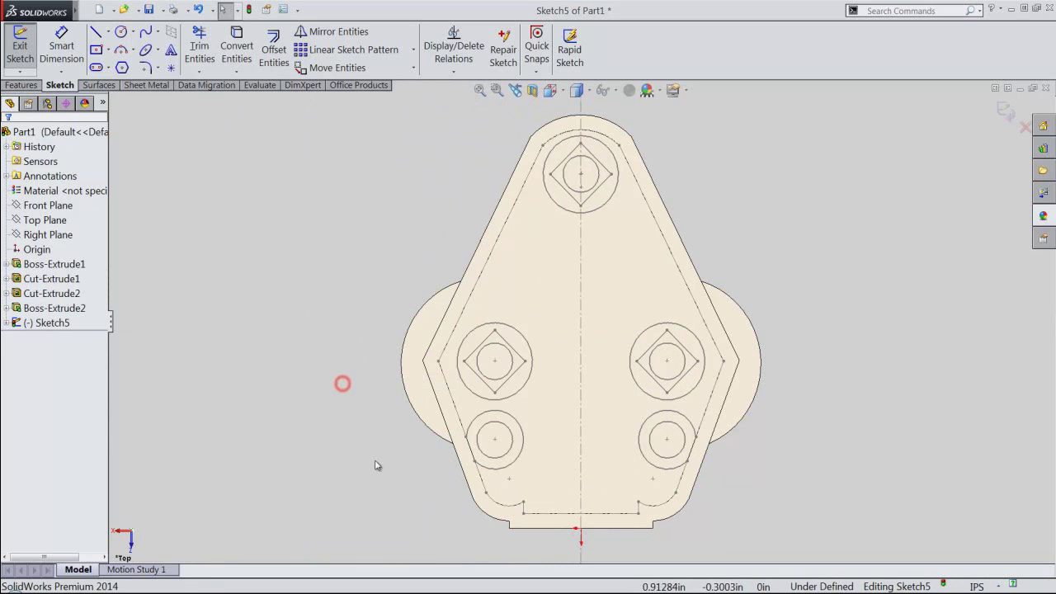
# Make the block's bottom line horizontal to fully define it, then exit the sketch.
pyautogui.click(560, 513)
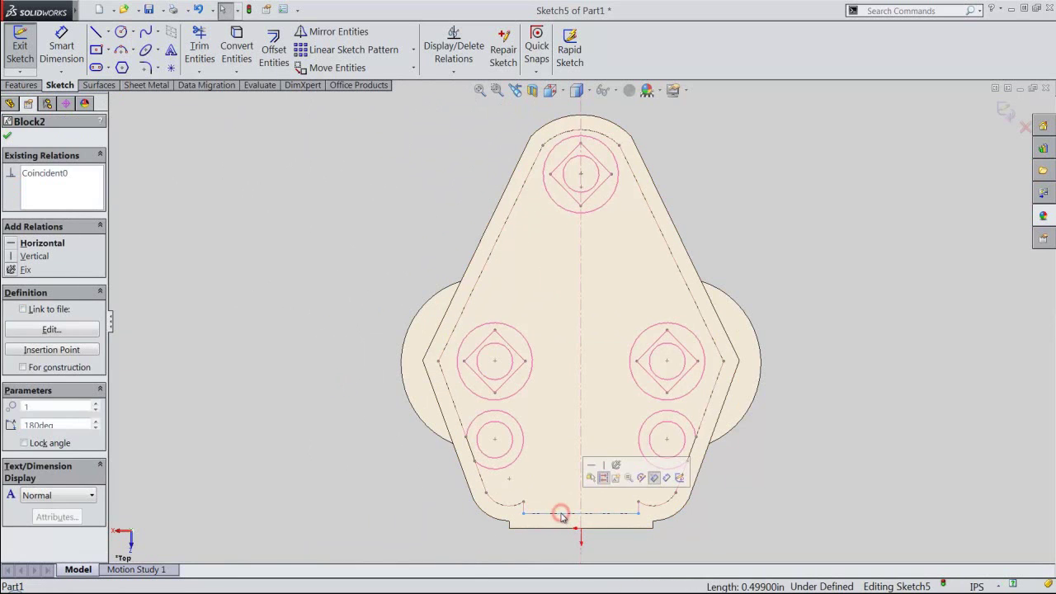
pyautogui.click(591, 464)
pyautogui.click(345, 233)
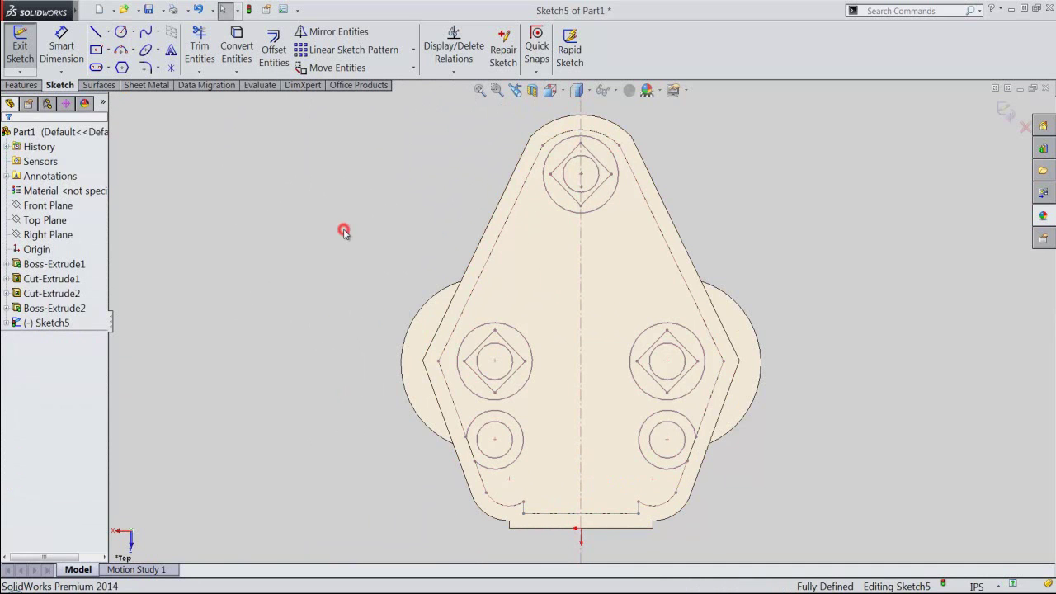
pyautogui.click(357, 216)
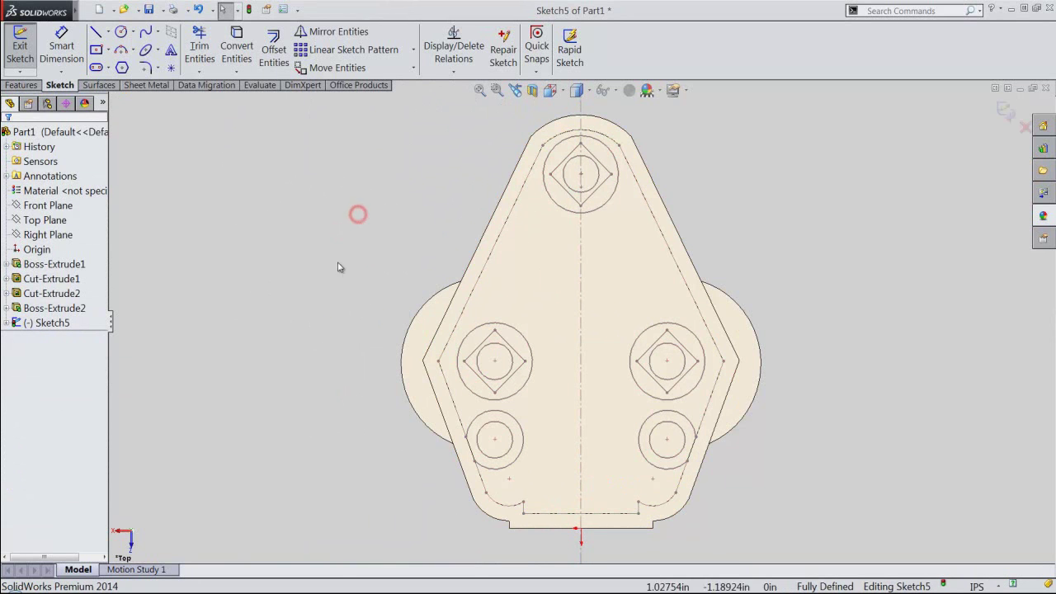
pyautogui.rightClick(326, 334)
pyautogui.click(424, 7)
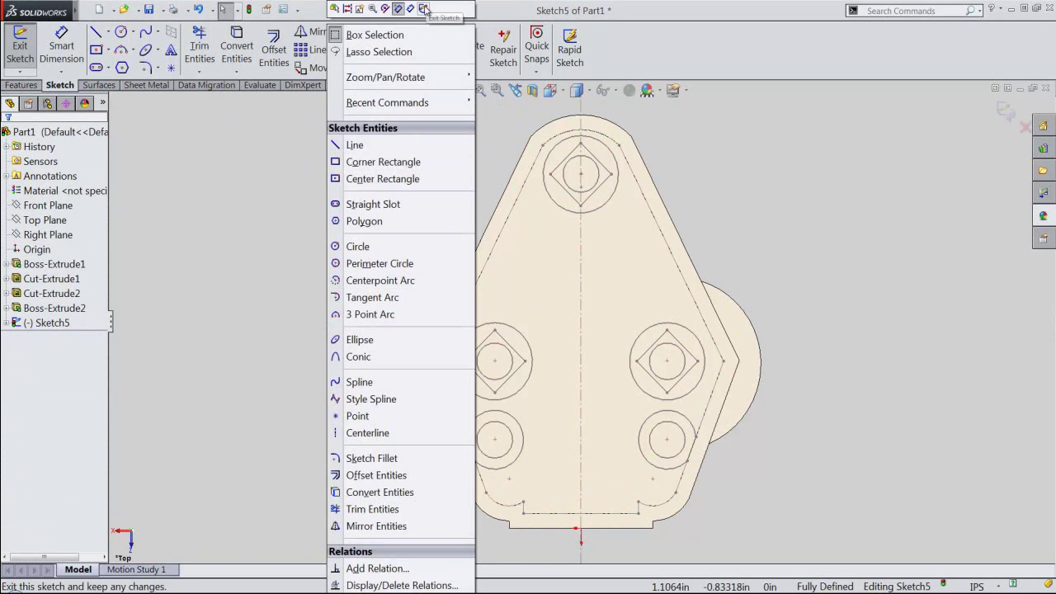
# Show the part in isometric view with Sketch5 deselected.
pyautogui.hotkey('ctrl', 'b')
pyautogui.click(549, 89)
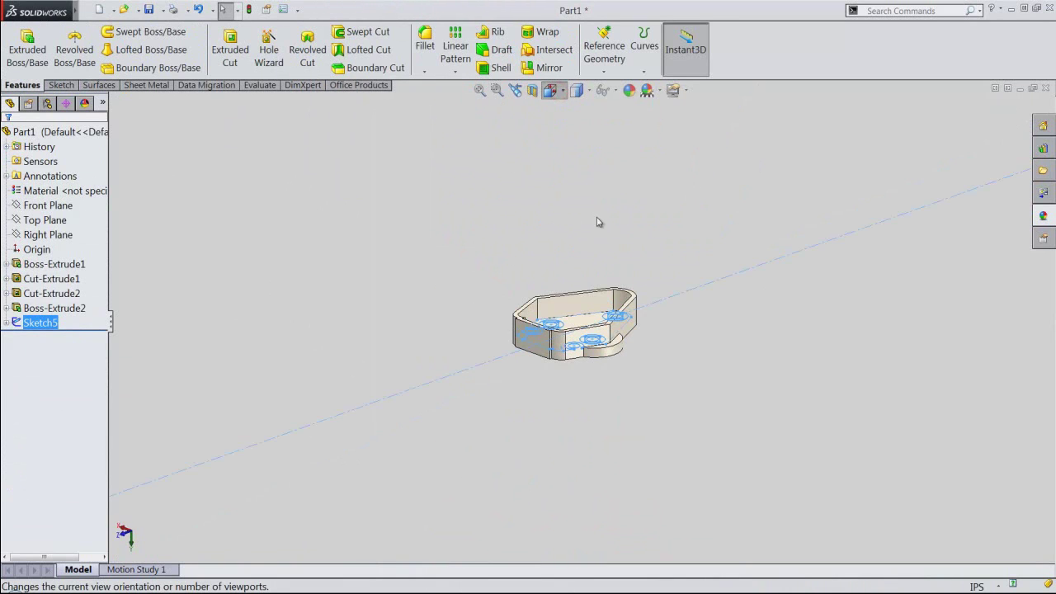
pyautogui.click(584, 283)
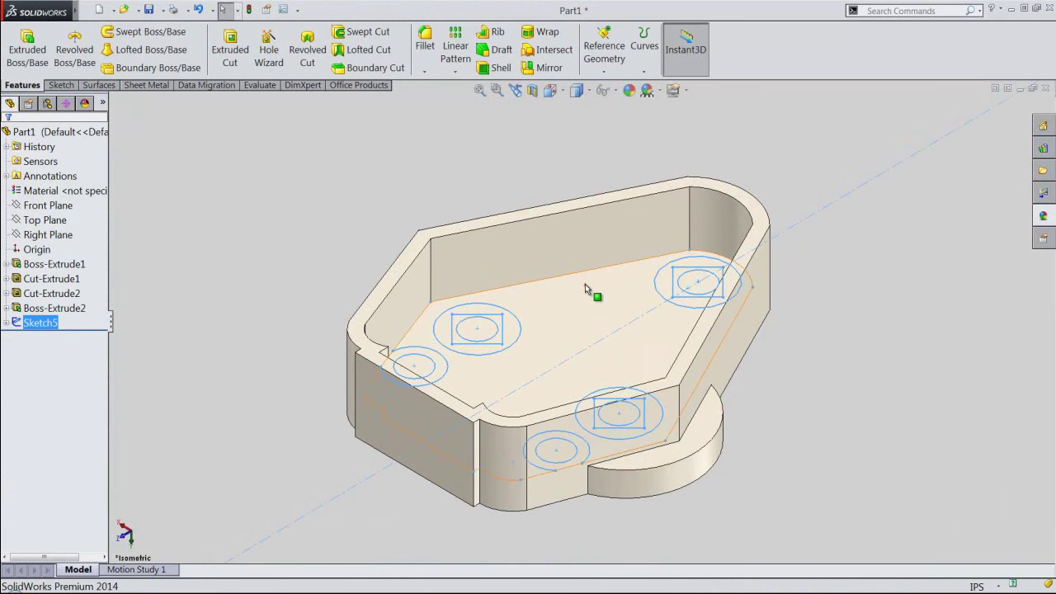
pyautogui.click(326, 193)
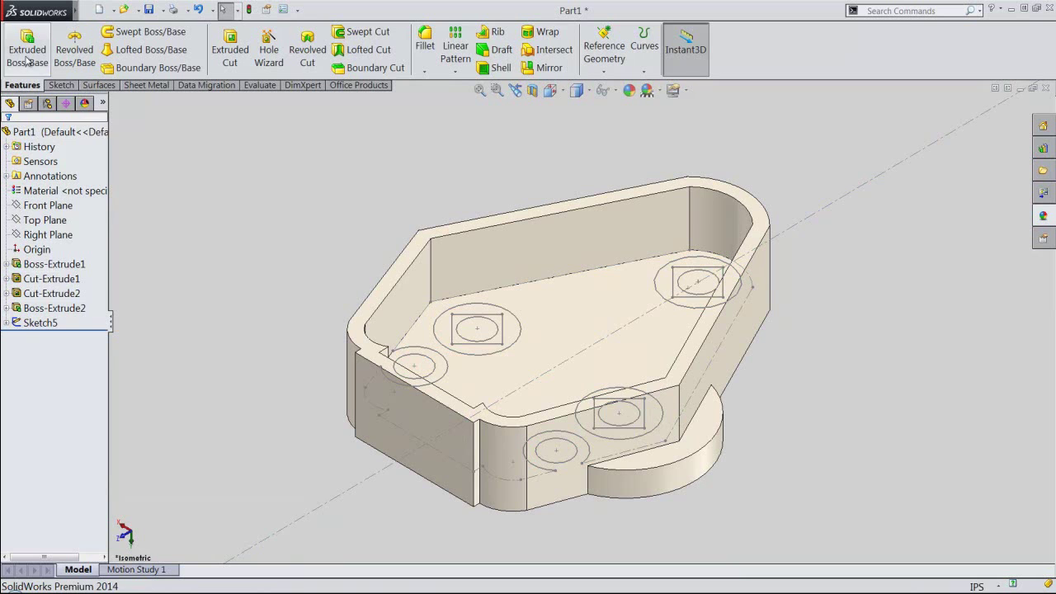
# Extrude Sketch5's three ring regions and two small circle regions 0.0625in into round bosses.
pyautogui.click(25, 56)
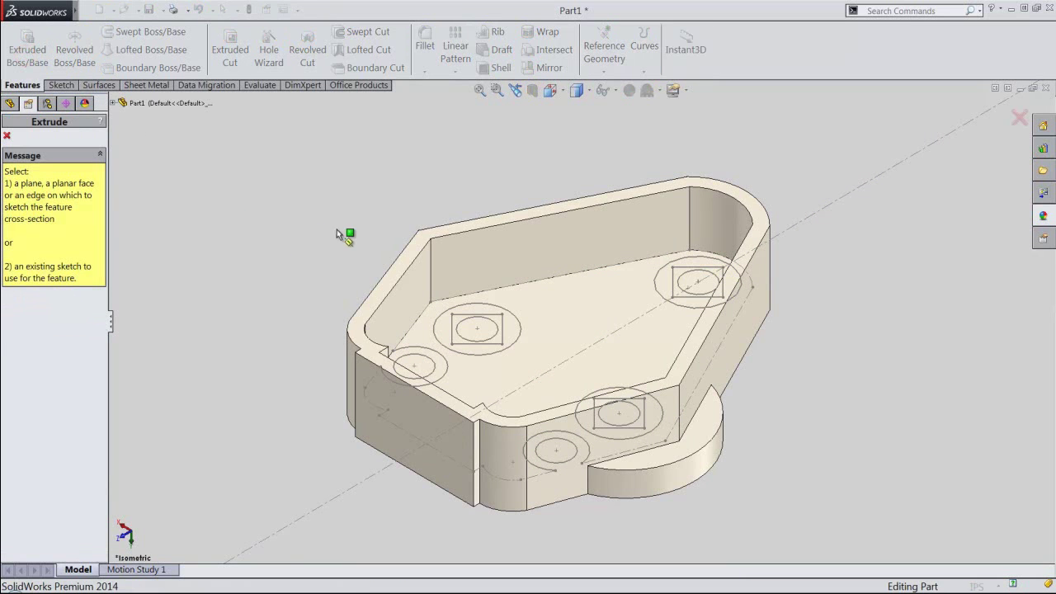
pyautogui.click(577, 354)
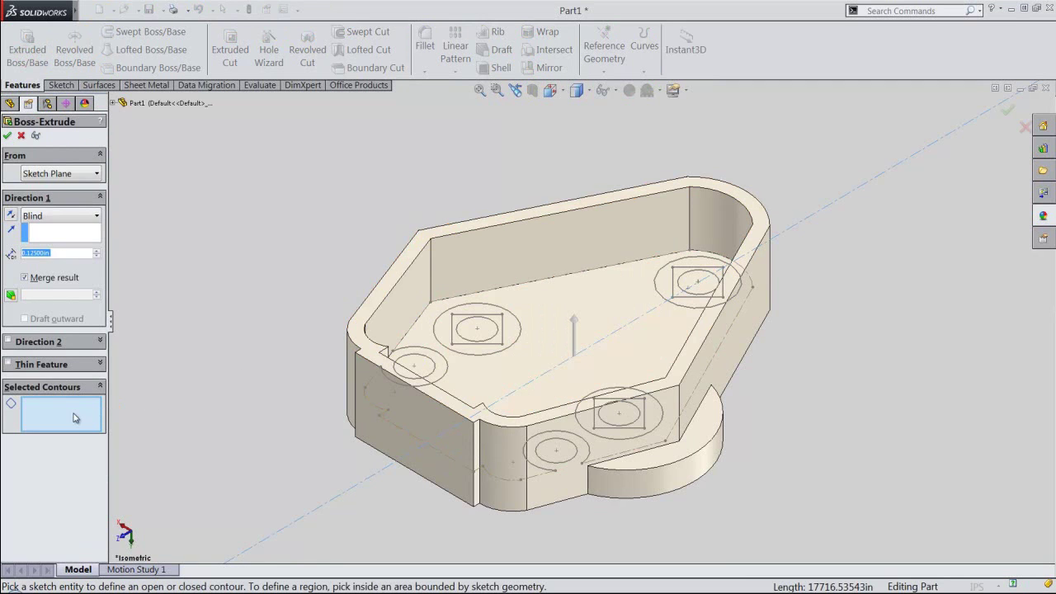
pyautogui.click(444, 334)
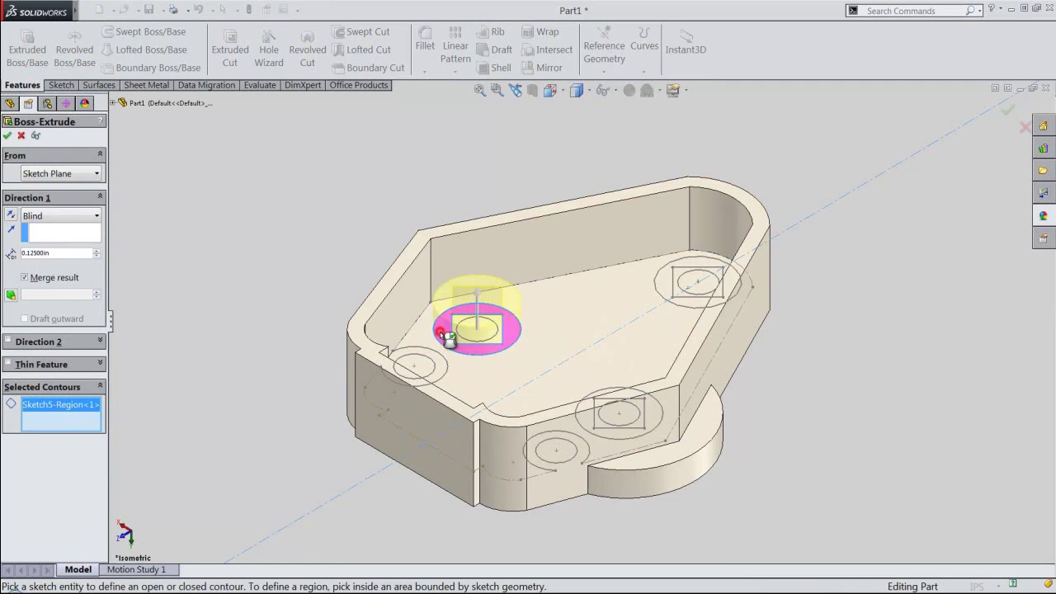
pyautogui.click(670, 287)
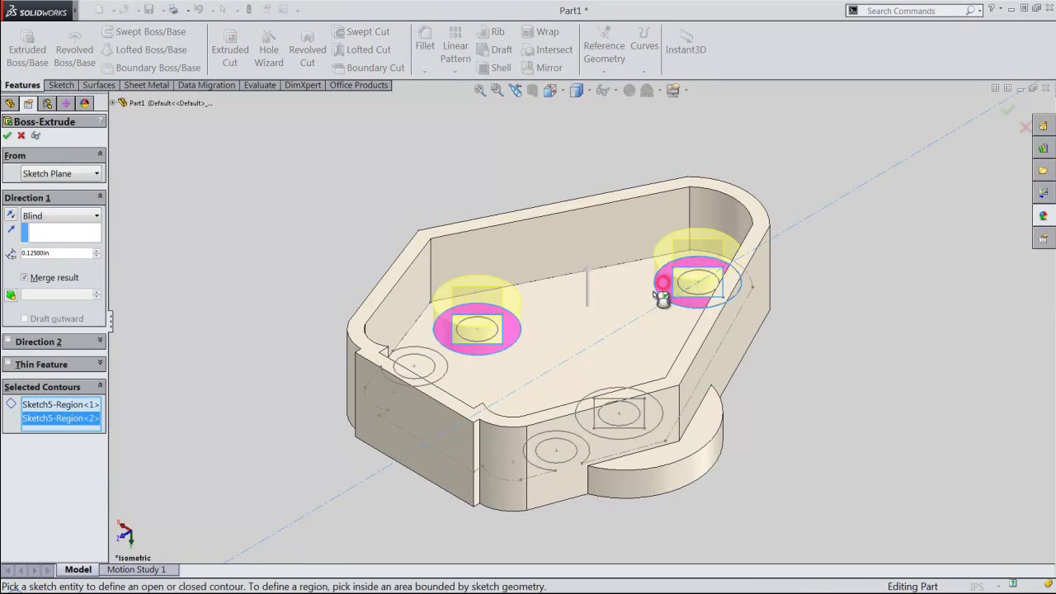
pyautogui.click(588, 419)
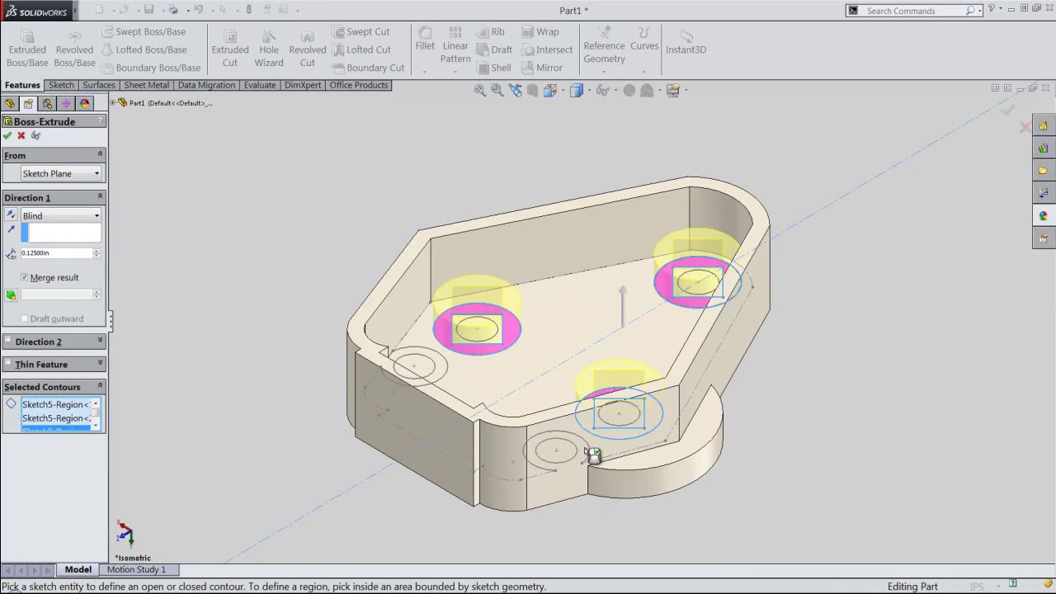
pyautogui.moveTo(592, 454); pyautogui.dragTo(631, 499, button='middle')
pyautogui.click(623, 494)
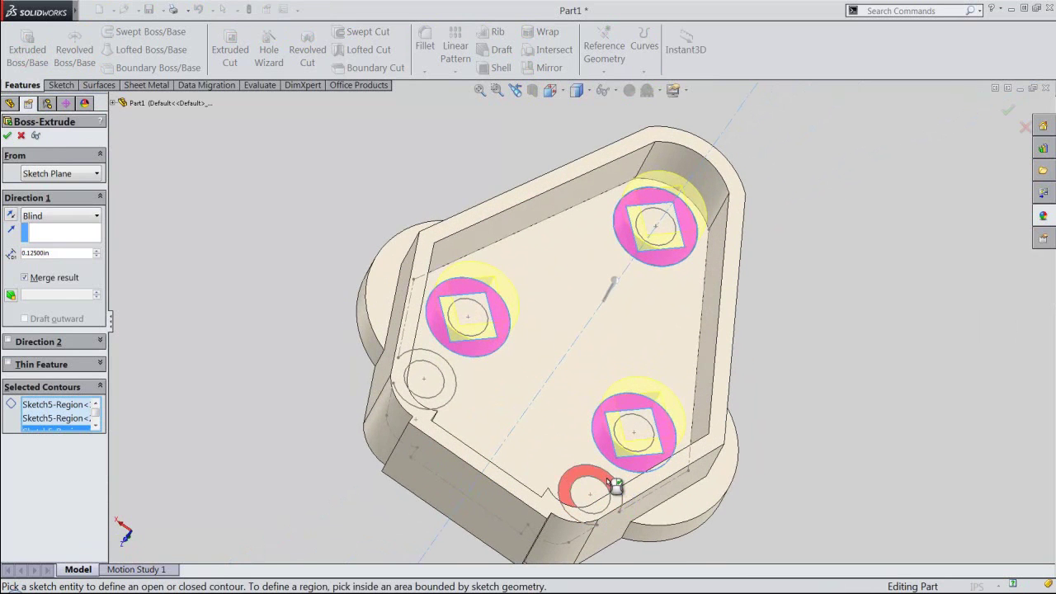
pyautogui.click(453, 394)
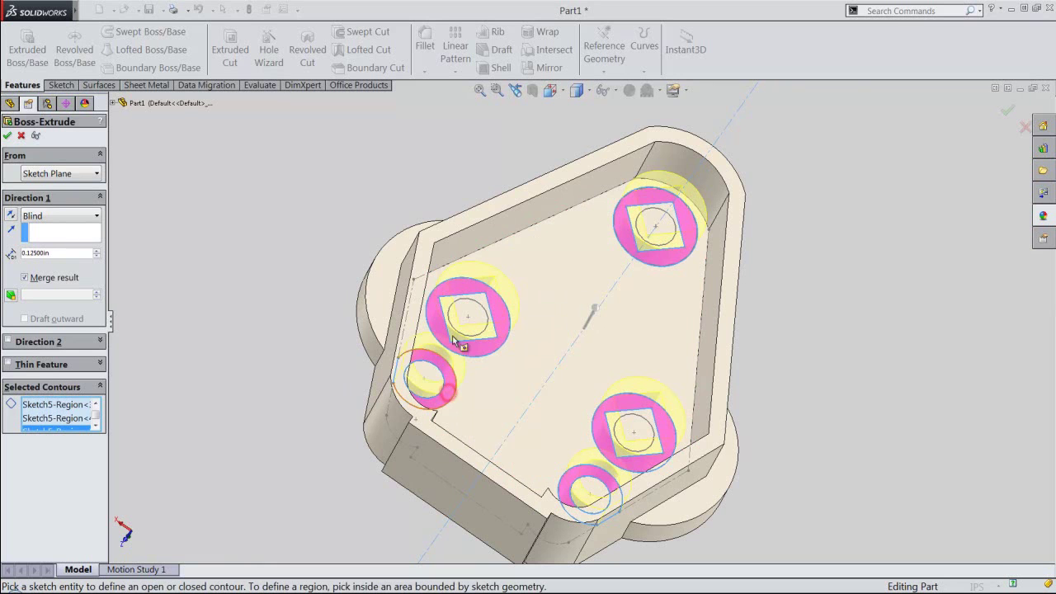
pyautogui.click(515, 90)
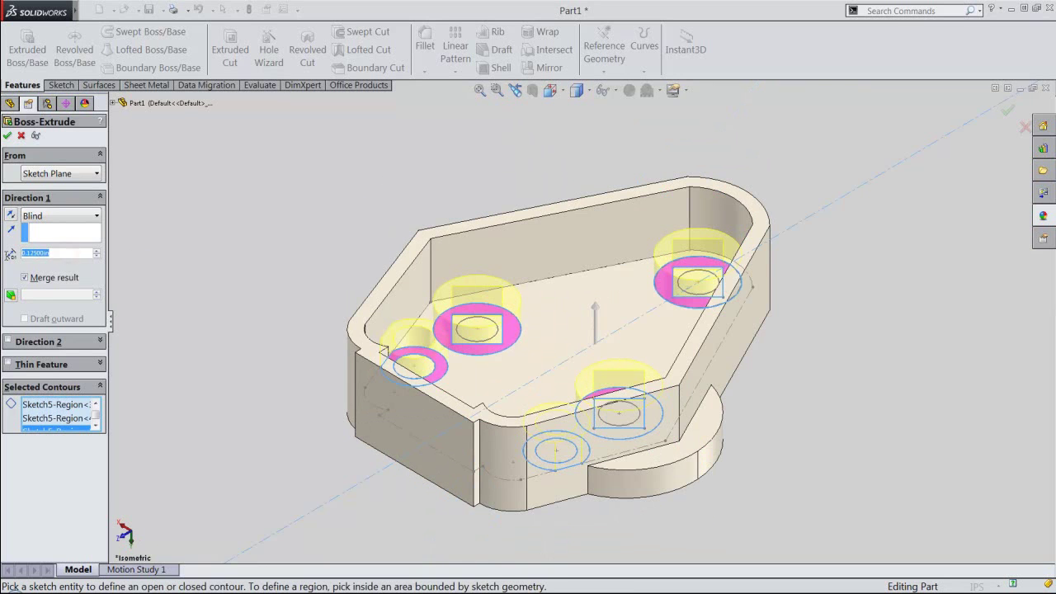
pyautogui.write('0.0625')
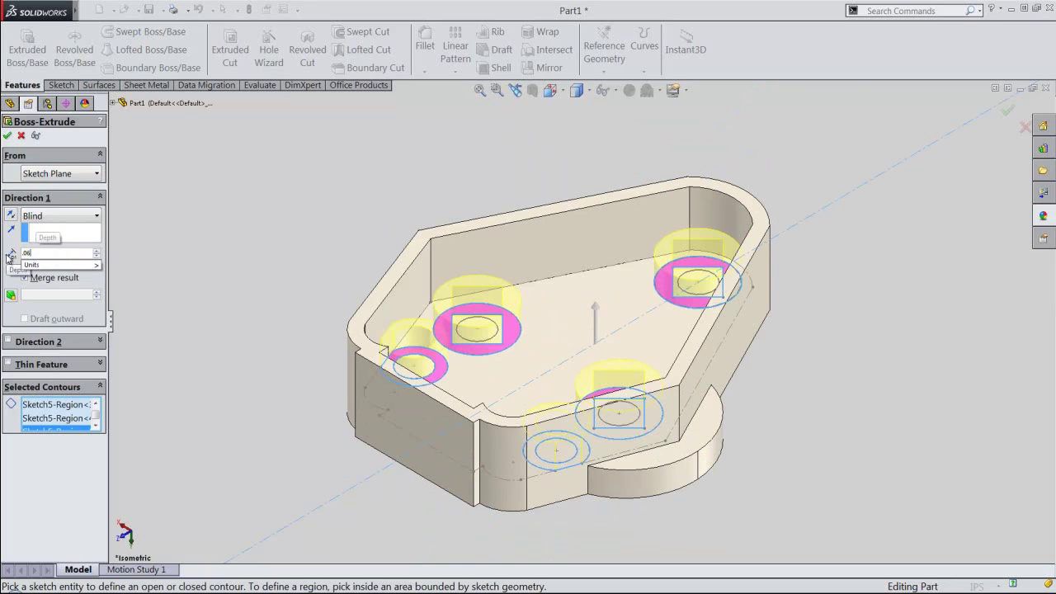
pyautogui.press('Return')
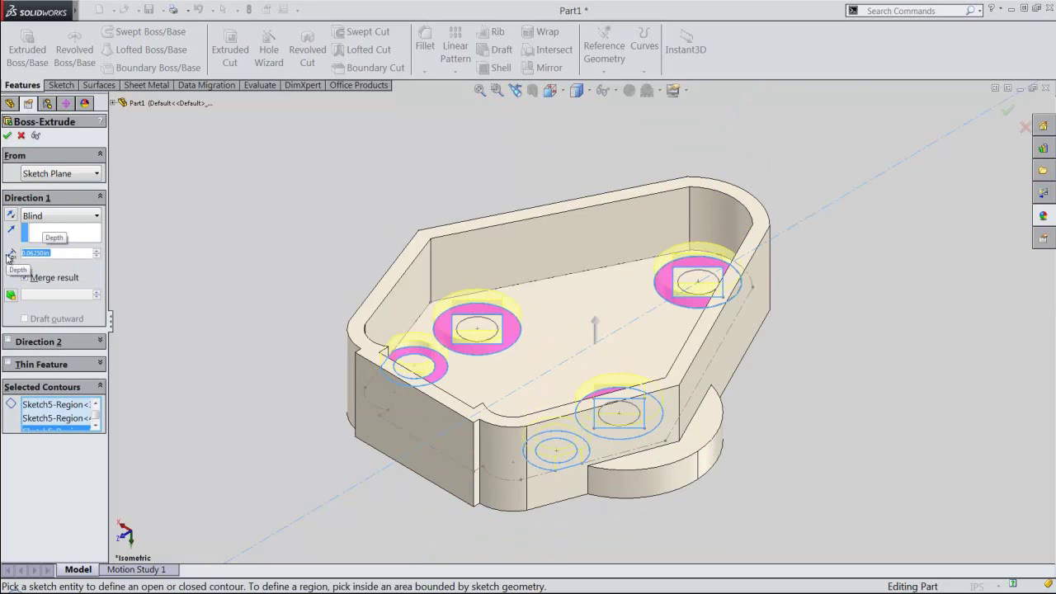
pyautogui.click(9, 136)
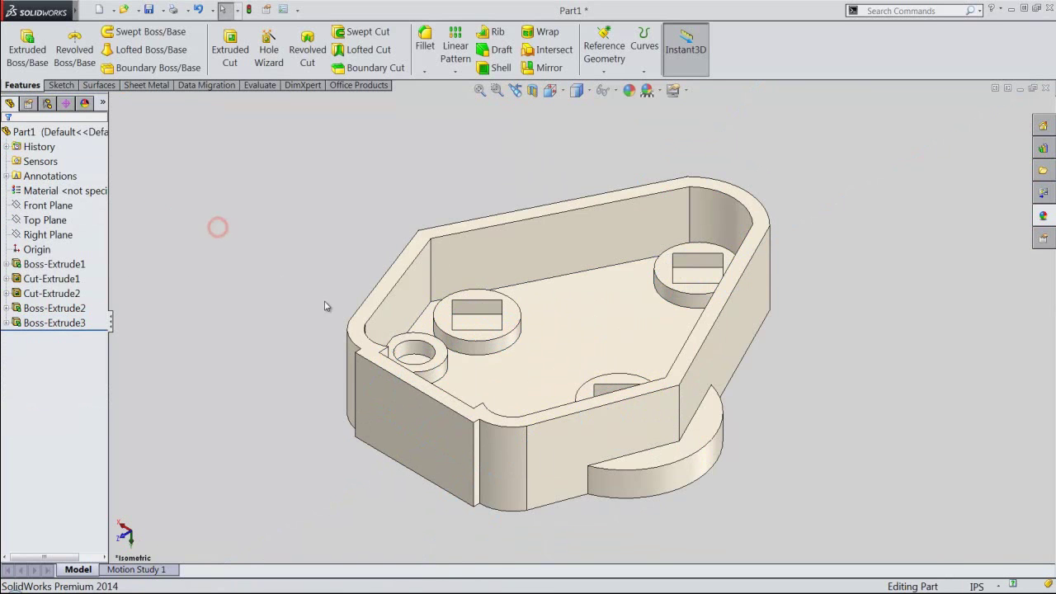
# Inspect the new bosses, return to the isometric view, and save the part.
pyautogui.moveTo(577, 400)
pyautogui.mouseDown(button='middle')
pyautogui.moveTo(631, 518)
pyautogui.moveTo(561, 487)
pyautogui.mouseUp(button='middle')
pyautogui.click(518, 92)
pyautogui.click(386, 161)
pyautogui.click(150, 10)
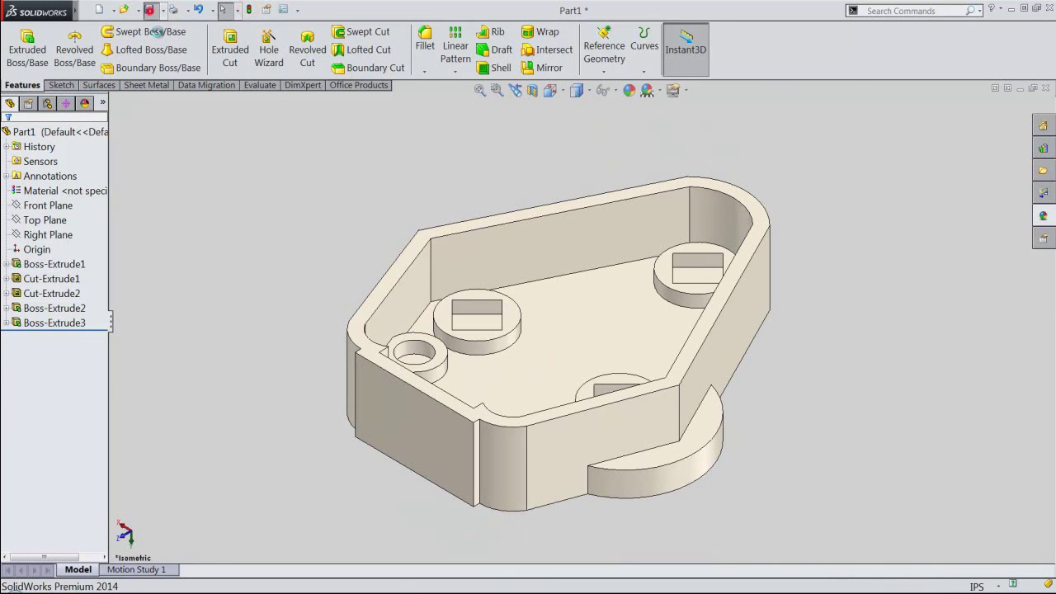
# Make Sketch5 under Boss-Extrude3 visible again.
pyautogui.click(355, 182)
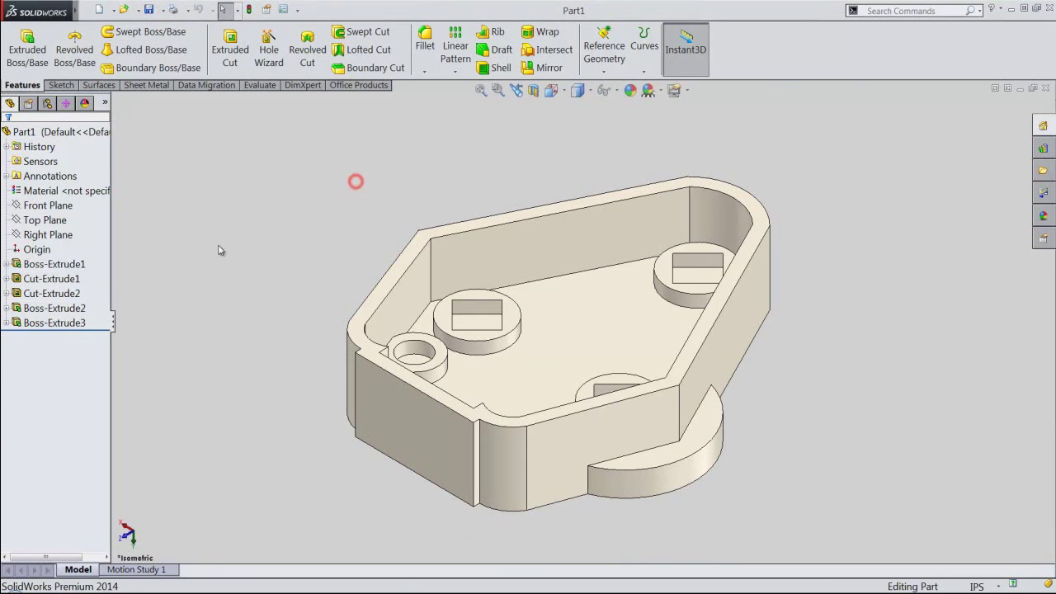
pyautogui.click(6, 324)
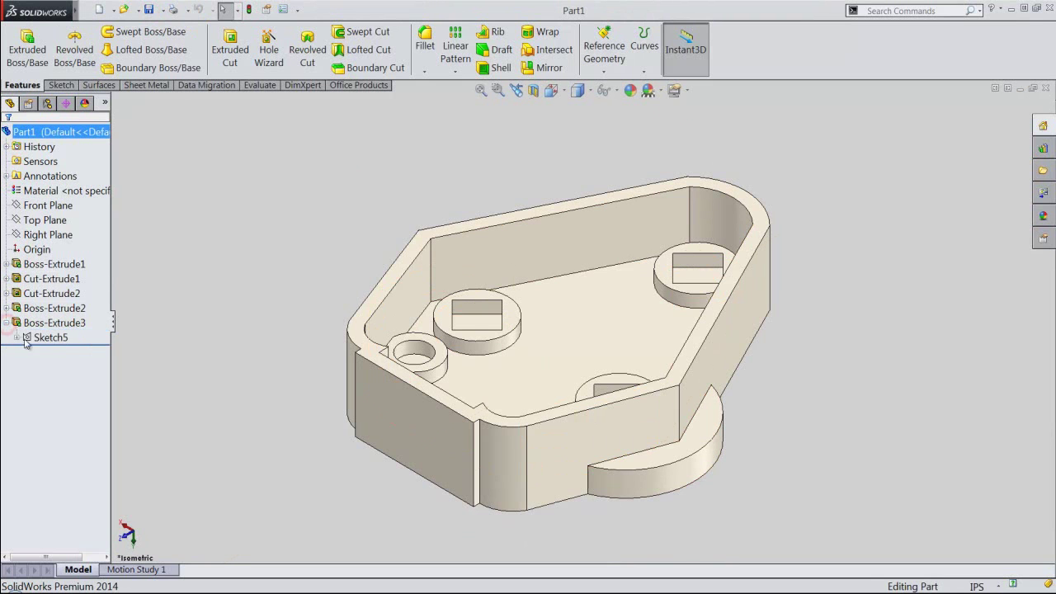
pyautogui.click(46, 337)
pyautogui.click(37, 321)
pyautogui.press('Escape')
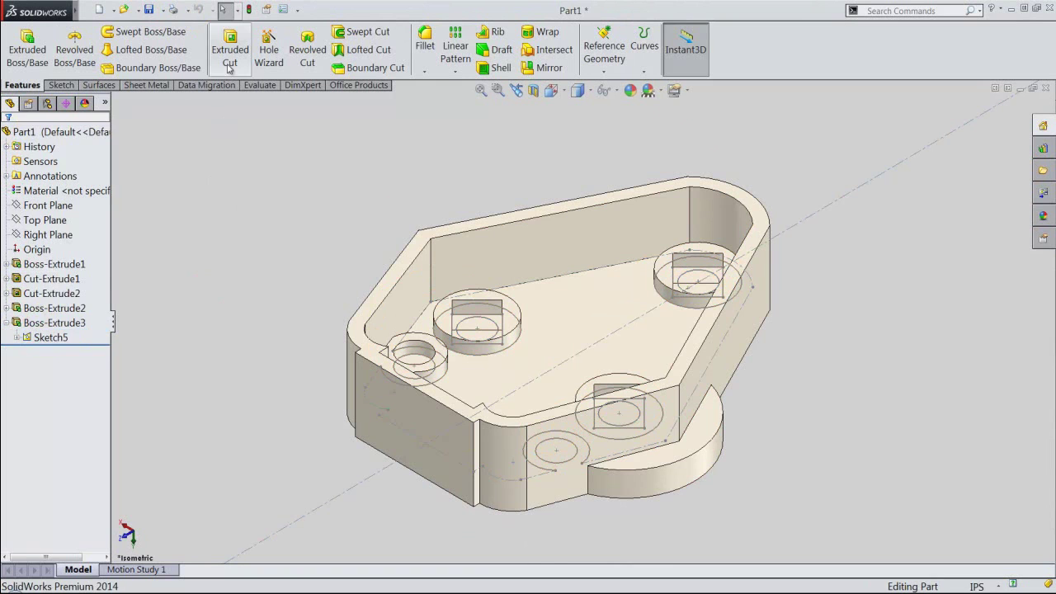
# Start an extruded cut from Sketch5 and select its five circular pin regions.
pyautogui.click(228, 57)
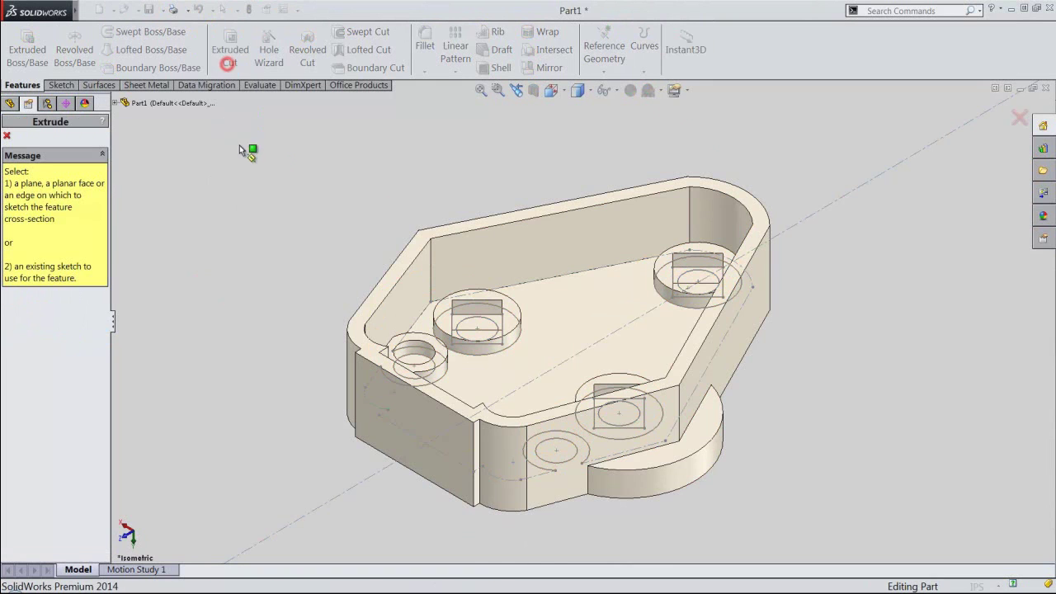
pyautogui.press('Escape')
pyautogui.click(600, 340)
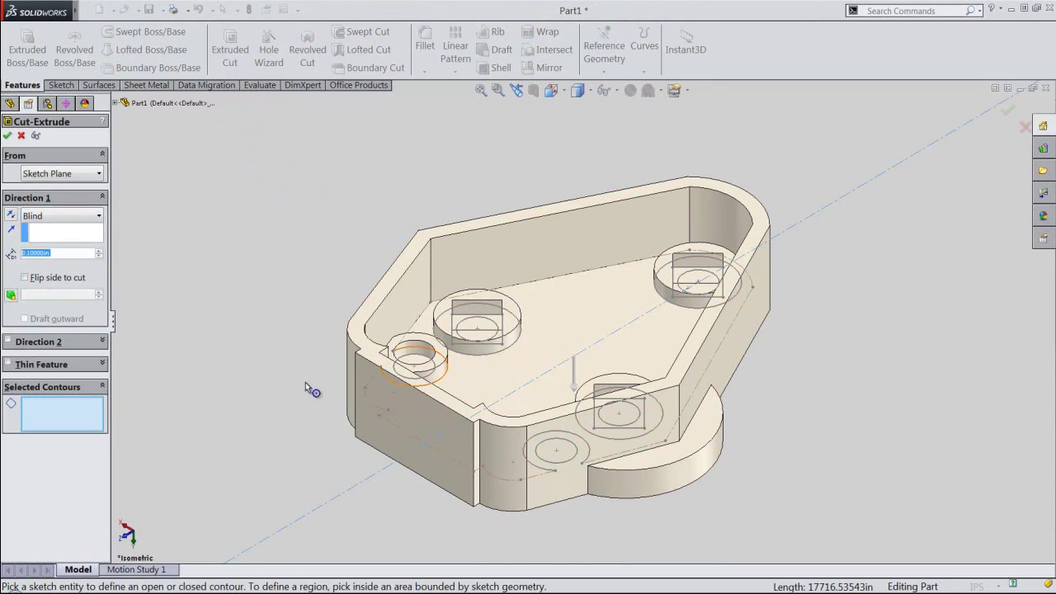
pyautogui.click(87, 410)
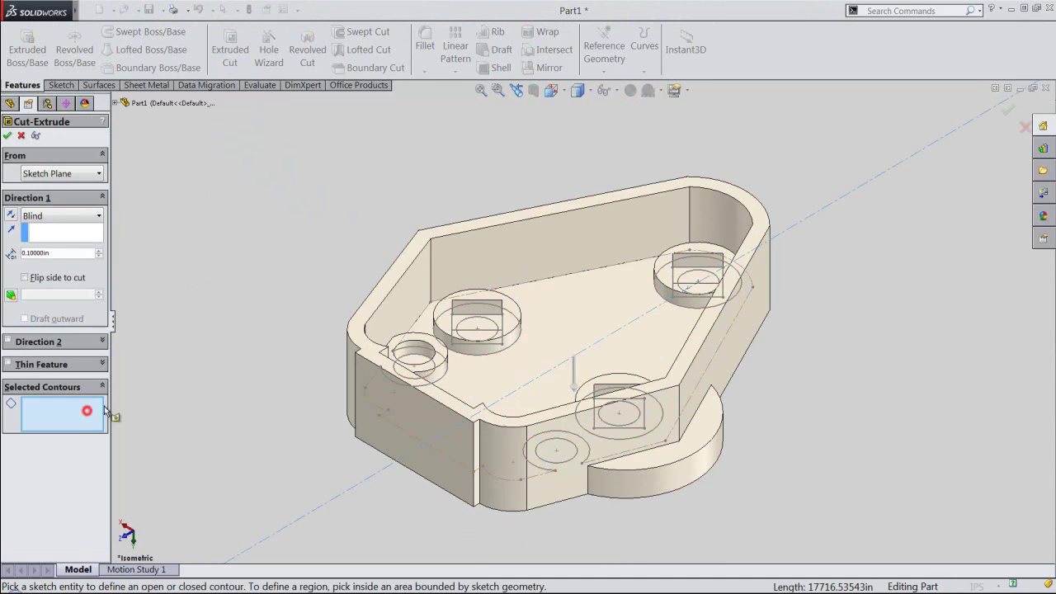
pyautogui.click(477, 329)
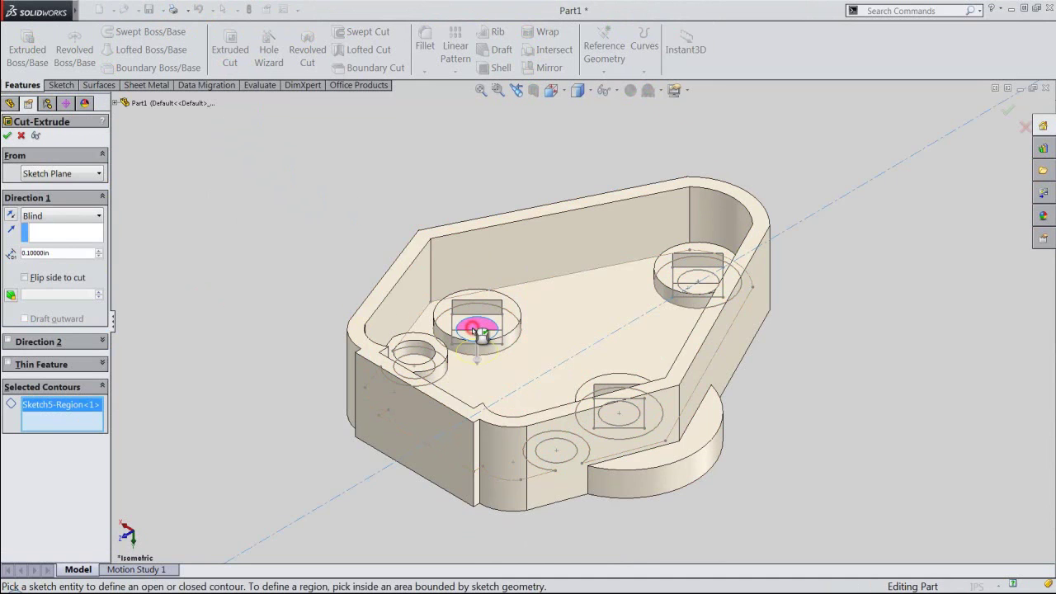
pyautogui.click(703, 282)
pyautogui.moveTo(550, 353); pyautogui.dragTo(661, 437, button='middle')
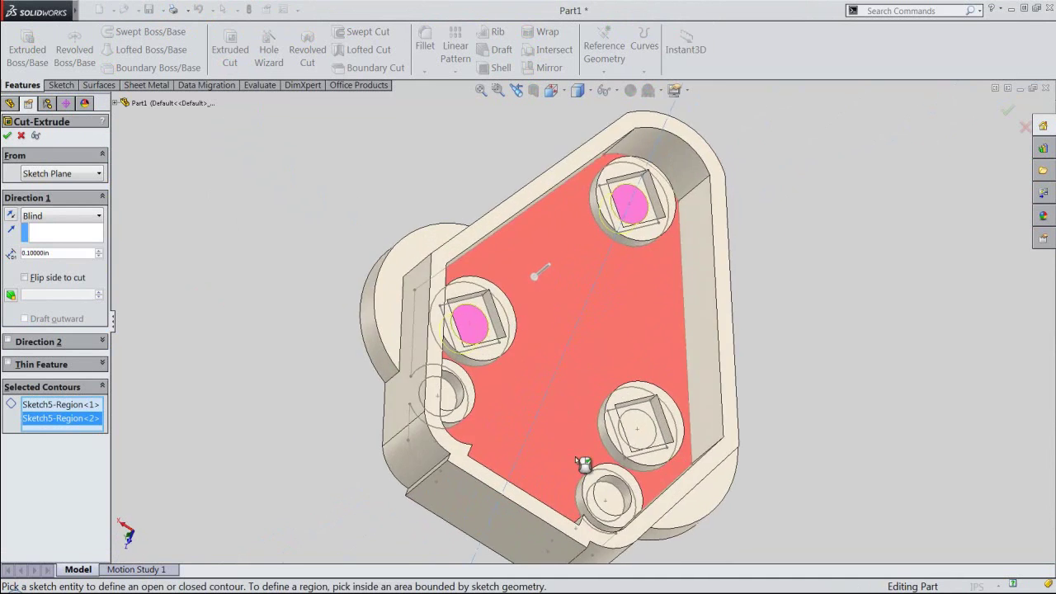
pyautogui.click(650, 430)
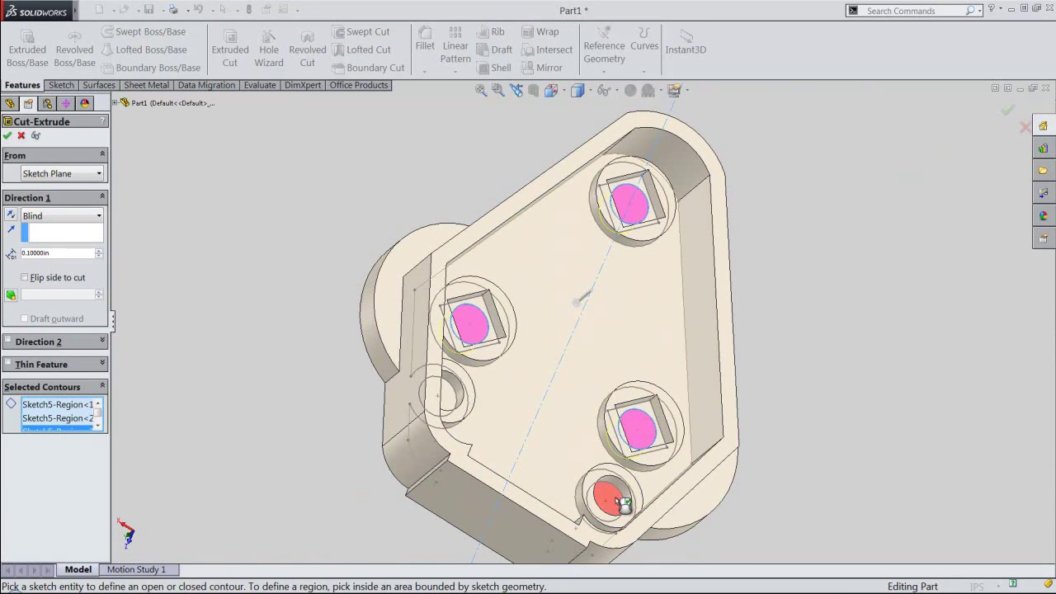
pyautogui.click(617, 498)
pyautogui.click(452, 402)
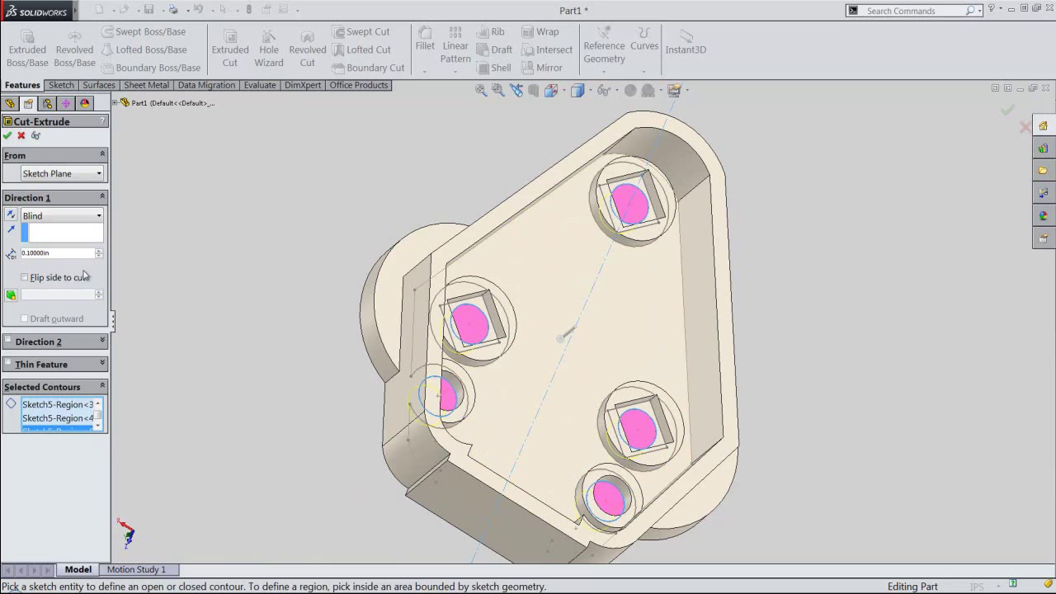
# Set the cut depth to Through All and apply it to make the holes.
pyautogui.click(64, 217)
pyautogui.click(56, 241)
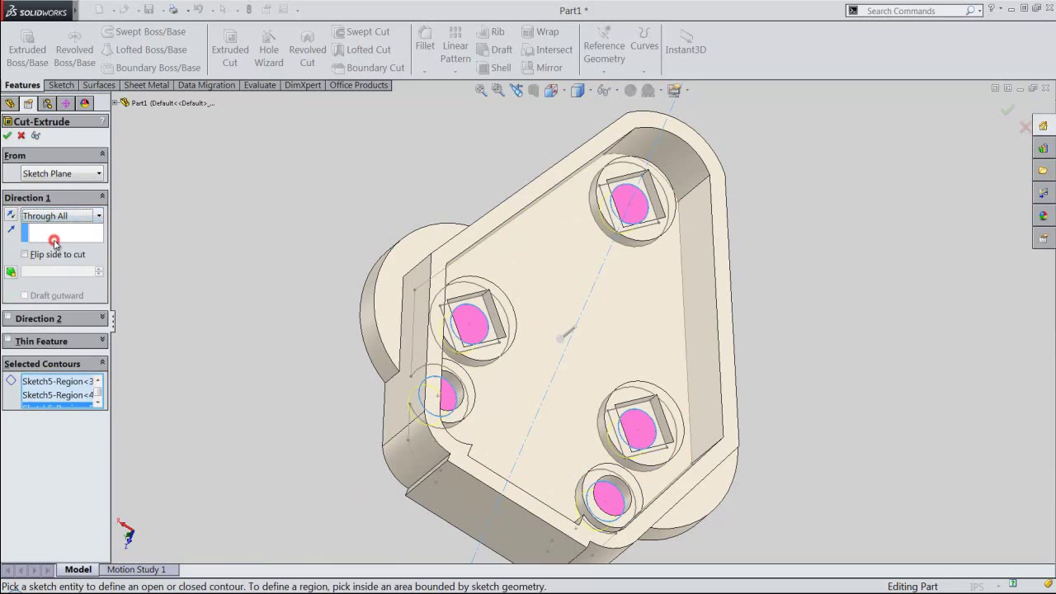
pyautogui.click(10, 137)
pyautogui.click(310, 180)
# Hide Sketch5 and orbit the part to view the new holes.
pyautogui.click(49, 338)
pyautogui.click(40, 313)
pyautogui.click(6, 322)
pyautogui.click(247, 299)
pyautogui.moveTo(632, 420); pyautogui.dragTo(395, 238, button='middle')
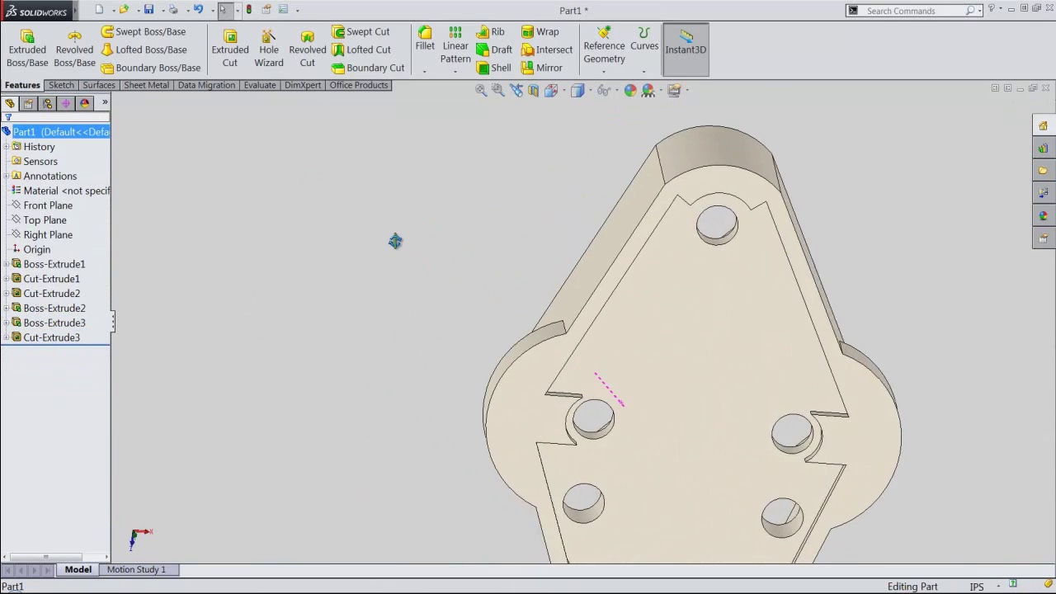
# Snap the part to the isometric view and save it.
pyautogui.click(515, 89)
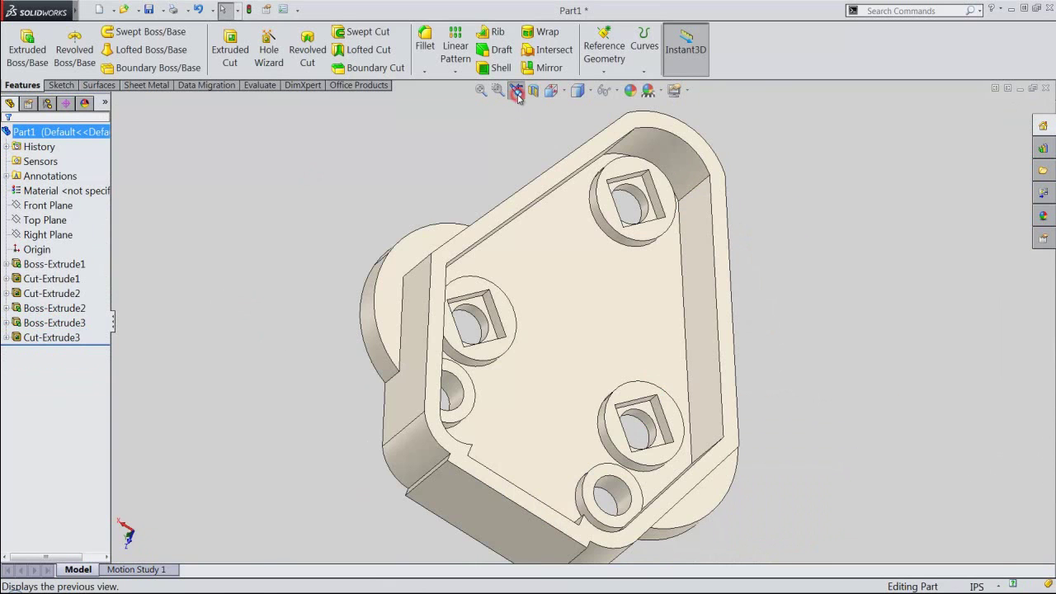
pyautogui.click(554, 89)
pyautogui.press('space')
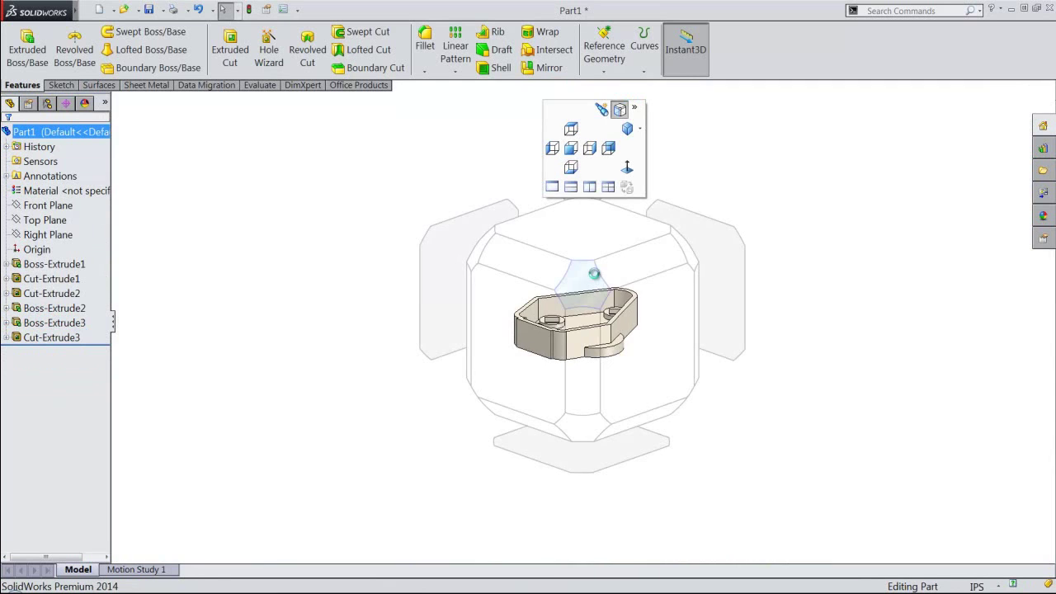
pyautogui.click(594, 272)
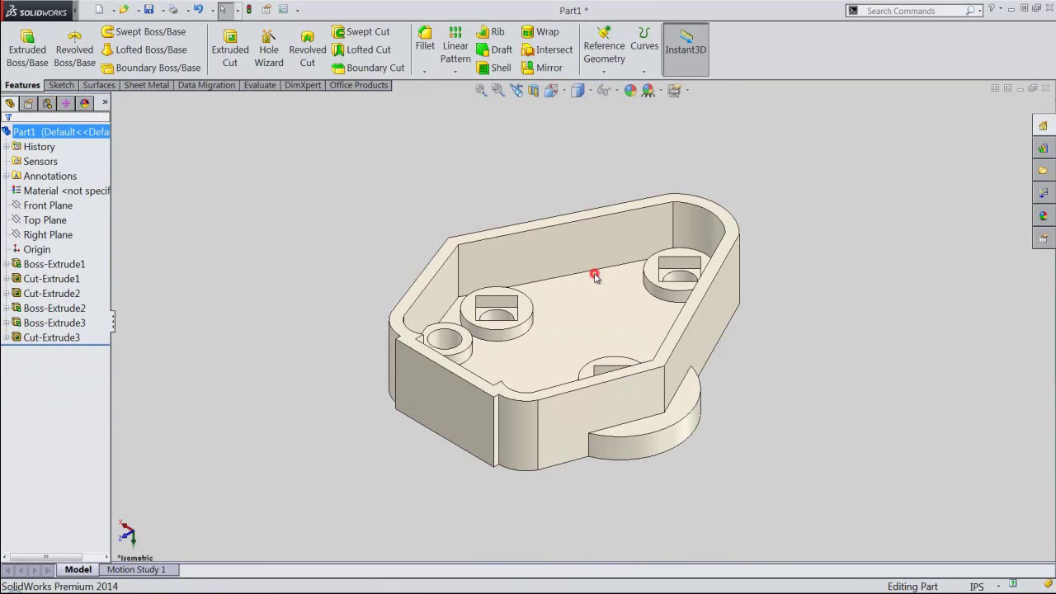
pyautogui.click(146, 9)
# Reset all standard views to their defaults, then show the isometric view.
pyautogui.click(379, 240)
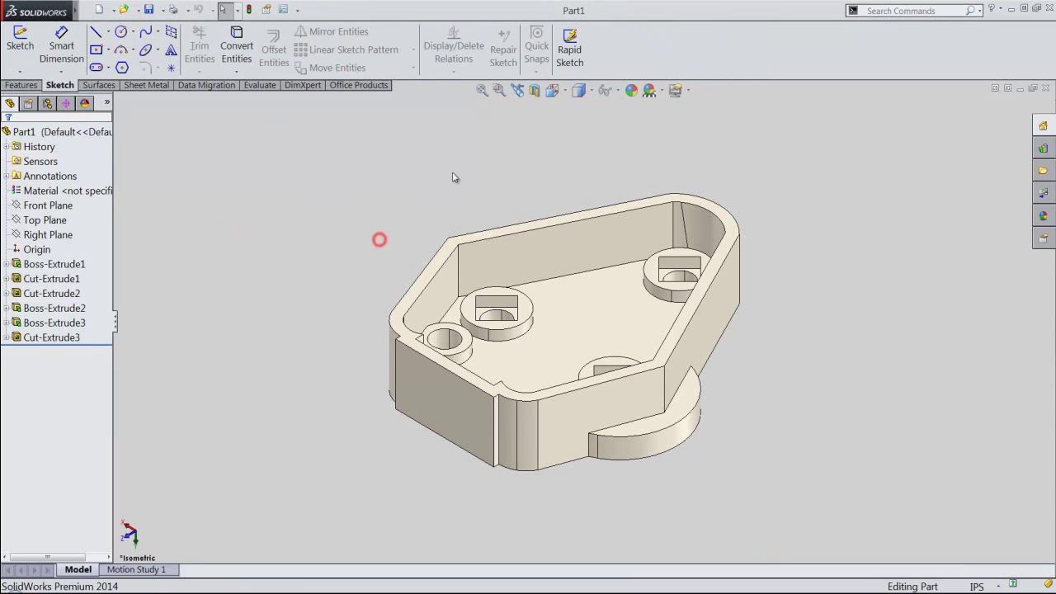
pyautogui.click(559, 94)
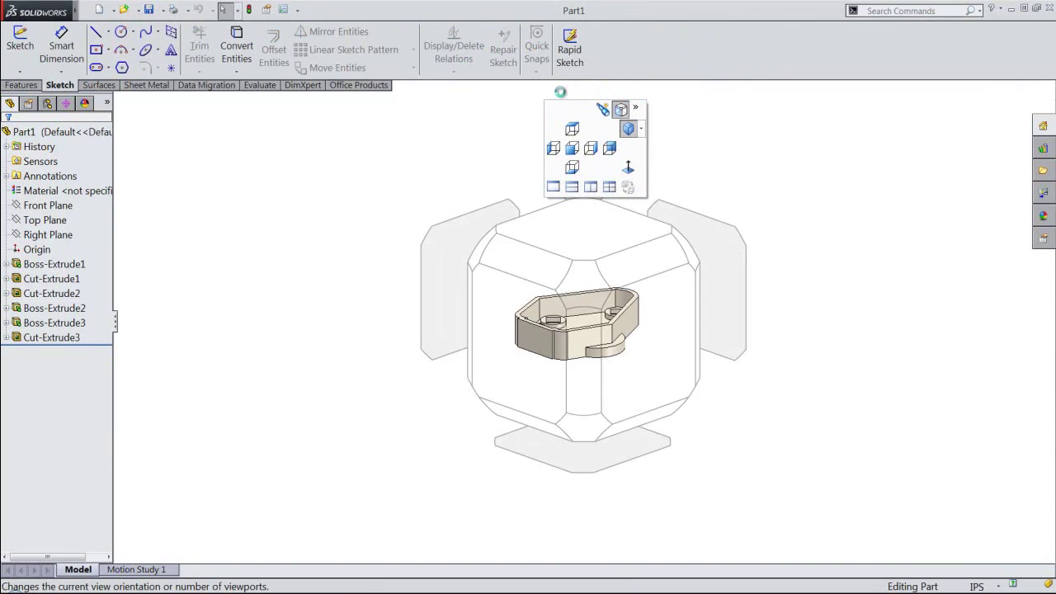
pyautogui.click(637, 109)
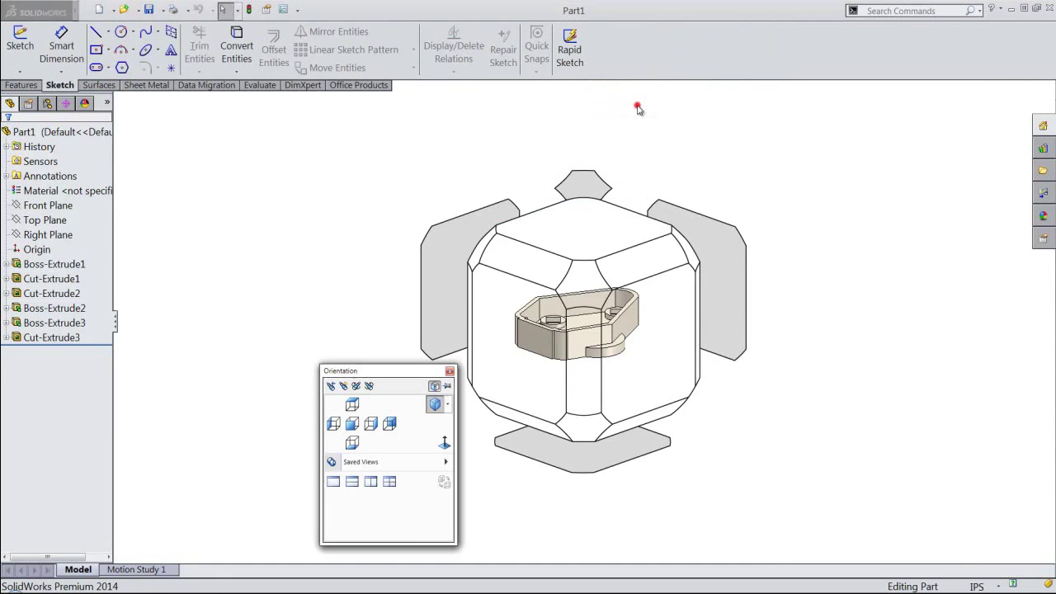
pyautogui.click(370, 386)
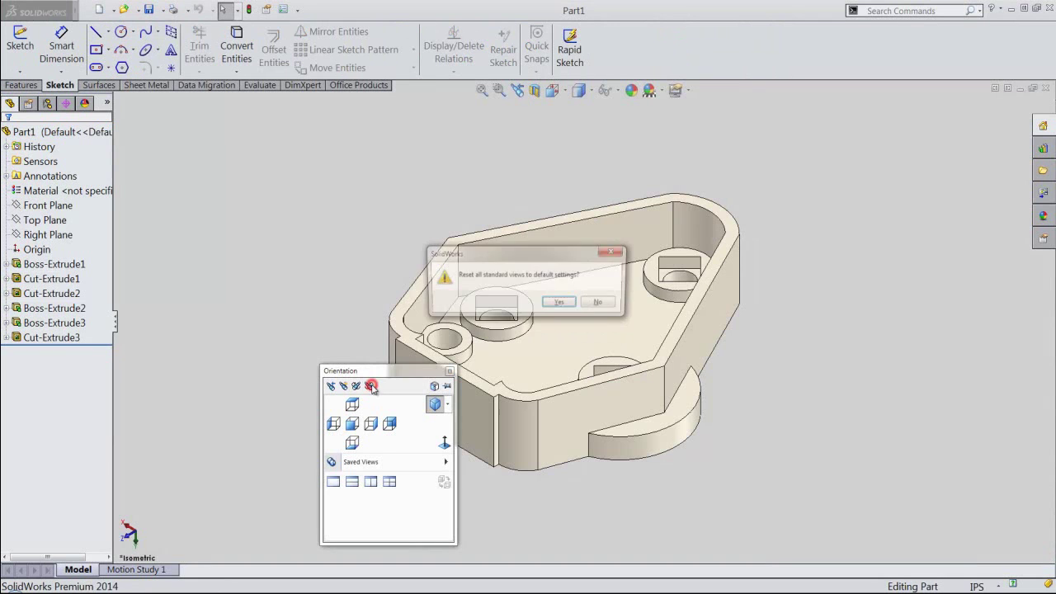
pyautogui.click(559, 304)
pyautogui.click(448, 406)
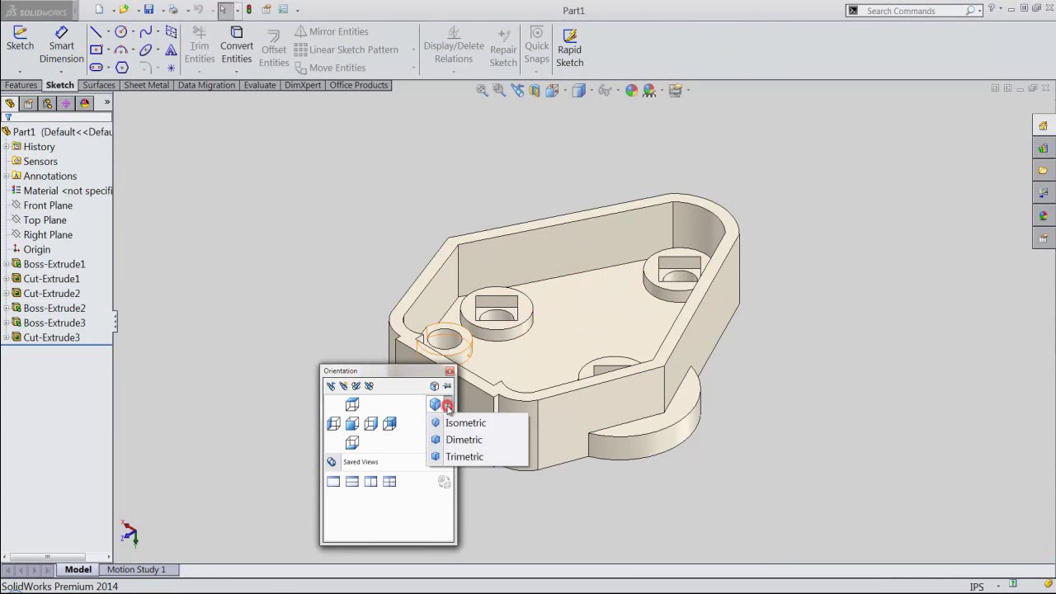
pyautogui.click(448, 423)
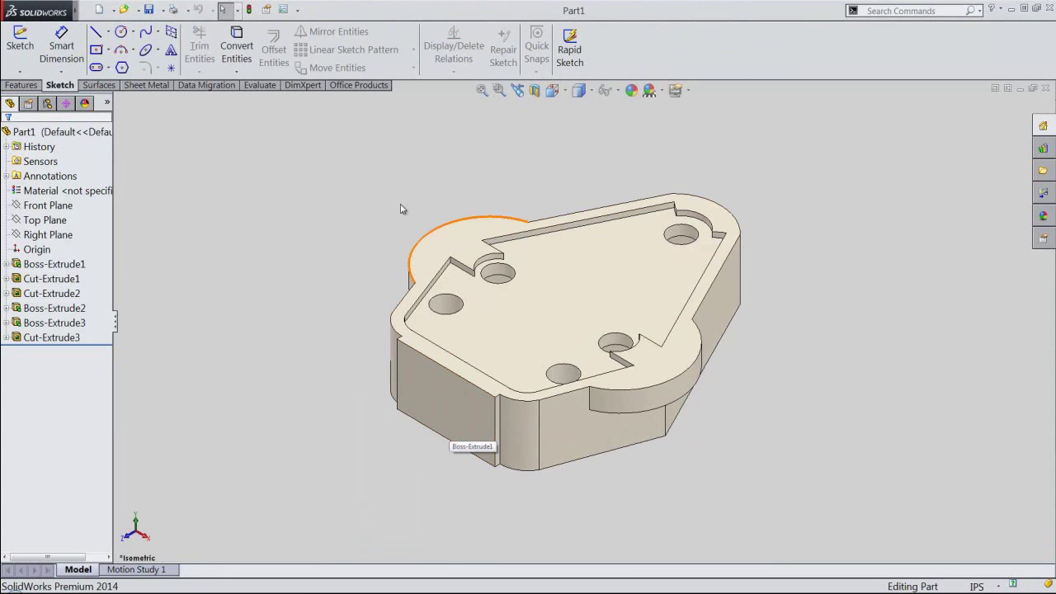
# Start Sketch6 on the recessed top face and view it from the Top.
pyautogui.click(586, 282)
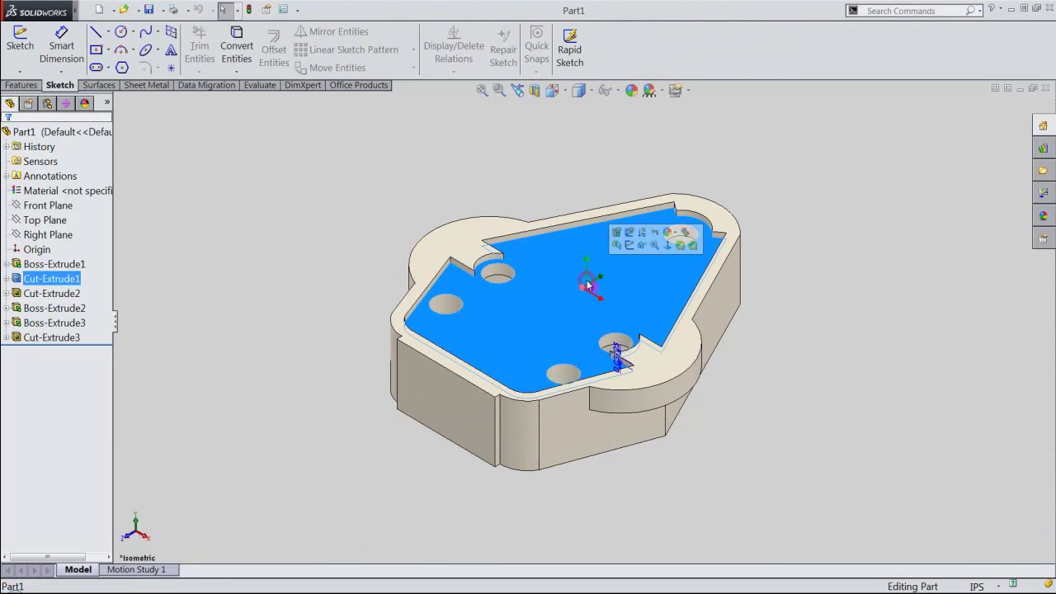
pyautogui.click(627, 245)
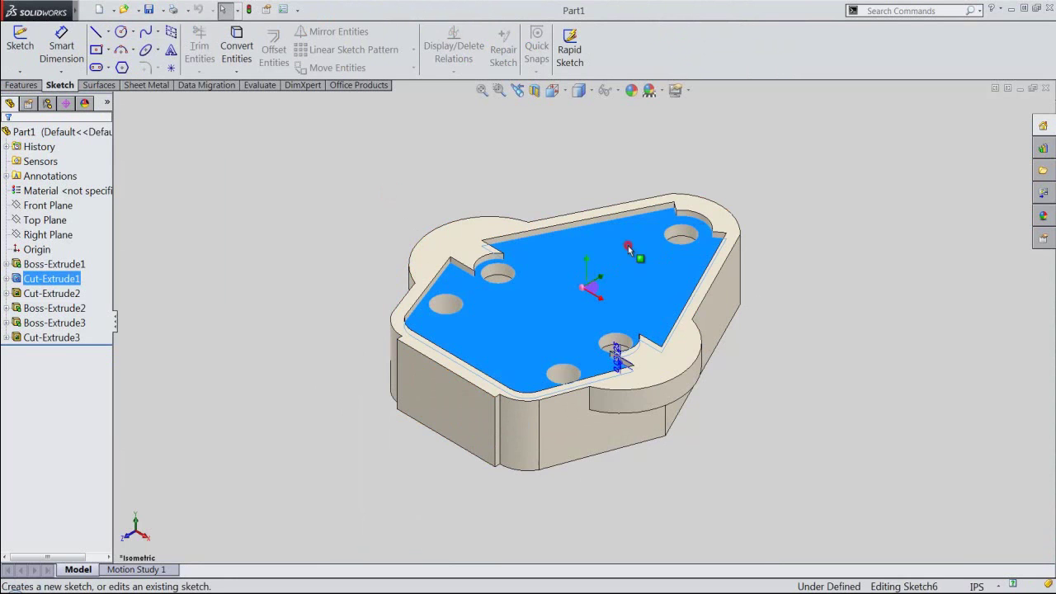
pyautogui.click(558, 91)
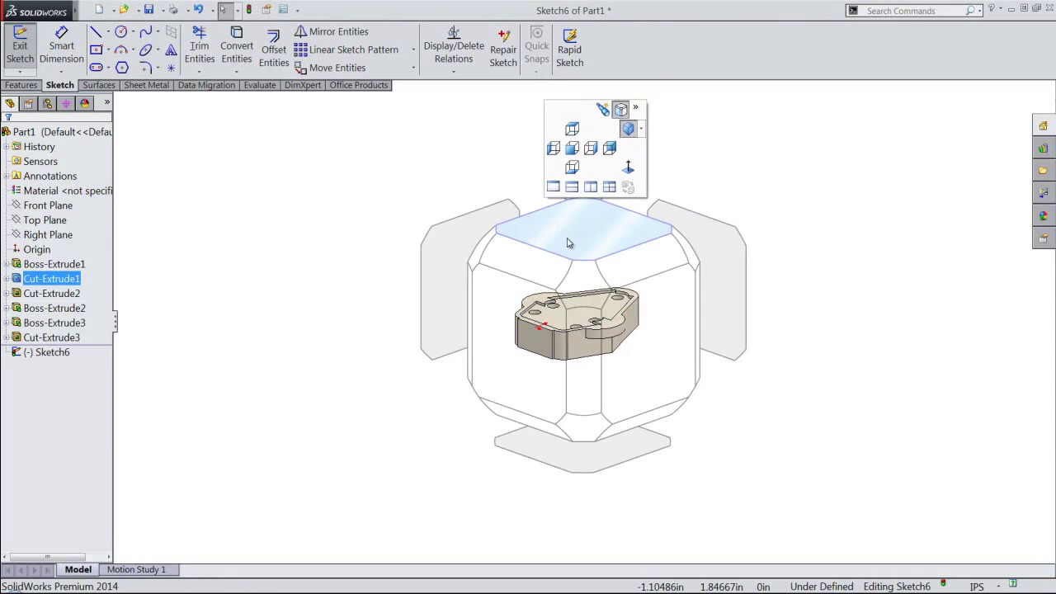
pyautogui.click(567, 245)
pyautogui.click(295, 255)
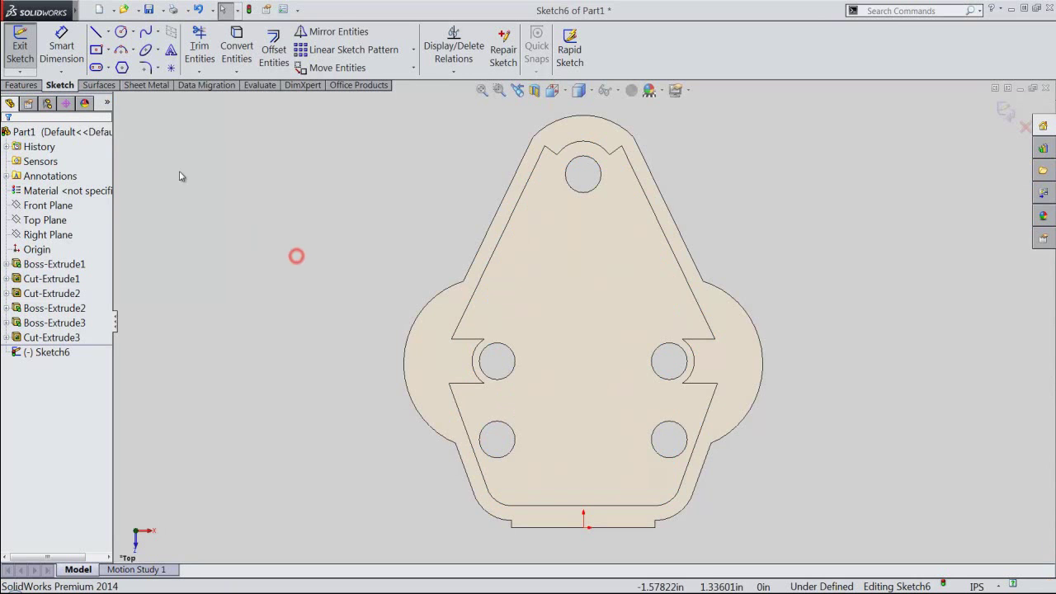
pyautogui.moveTo(37, 11)
pyautogui.click(165, 10)
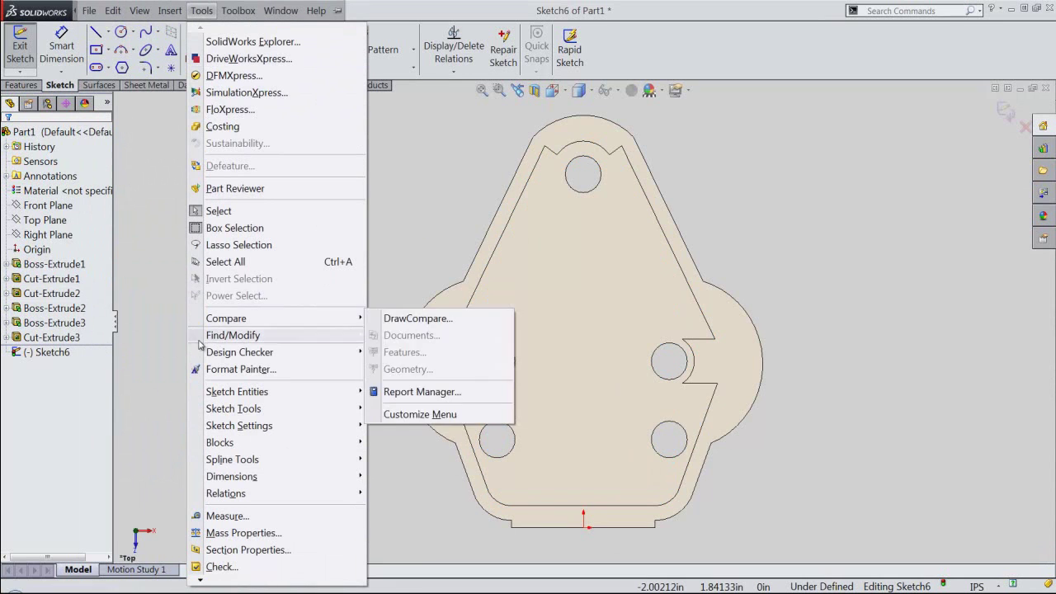
pyautogui.moveTo(220, 442)
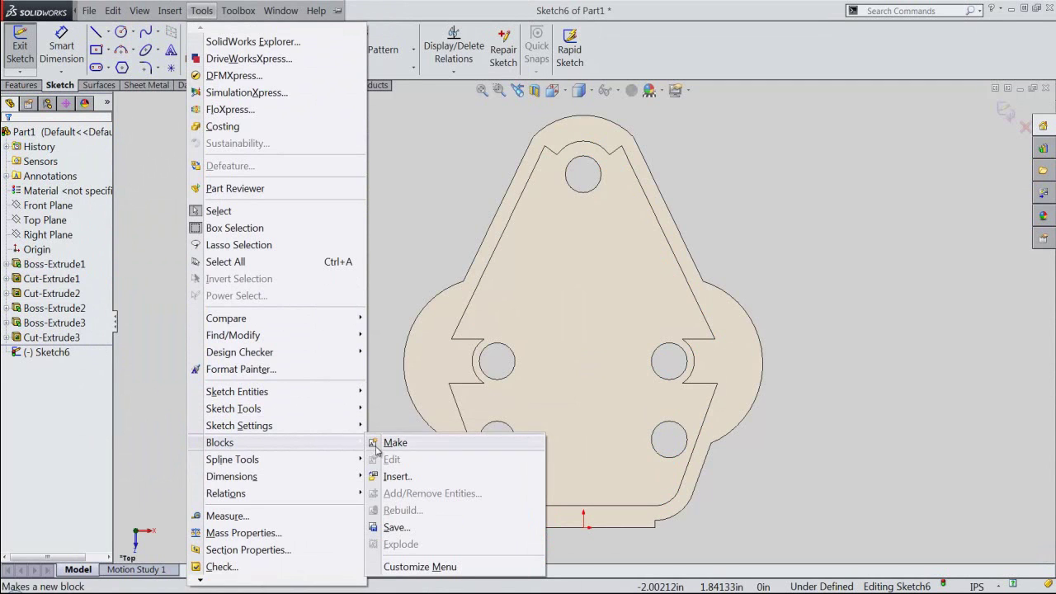
# Insert Block3.SLDBLK into Sketch6, aligned with the part's holes at the origin.
pyautogui.click(396, 476)
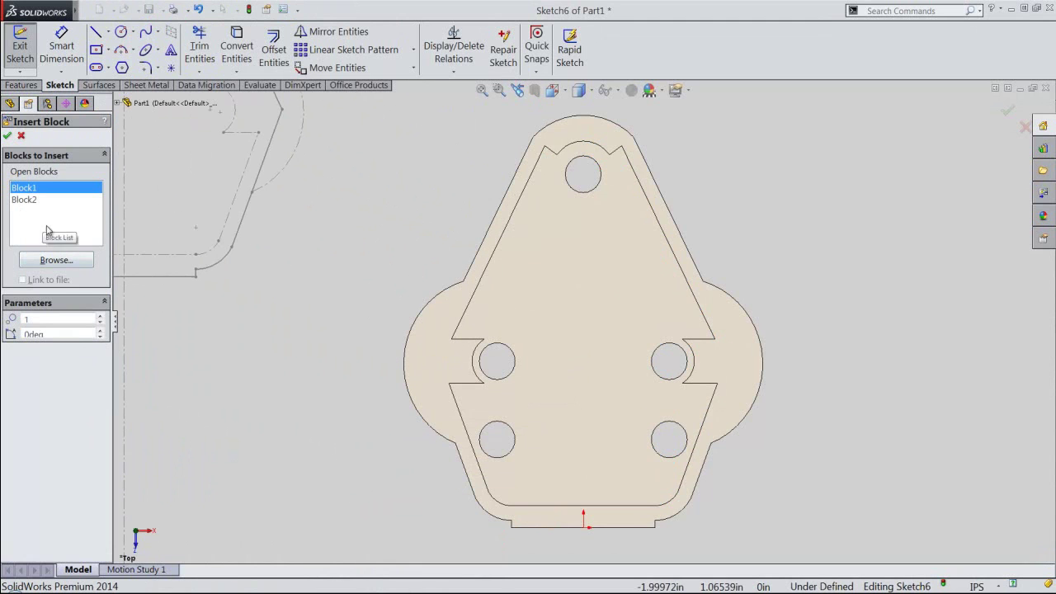
pyautogui.click(68, 262)
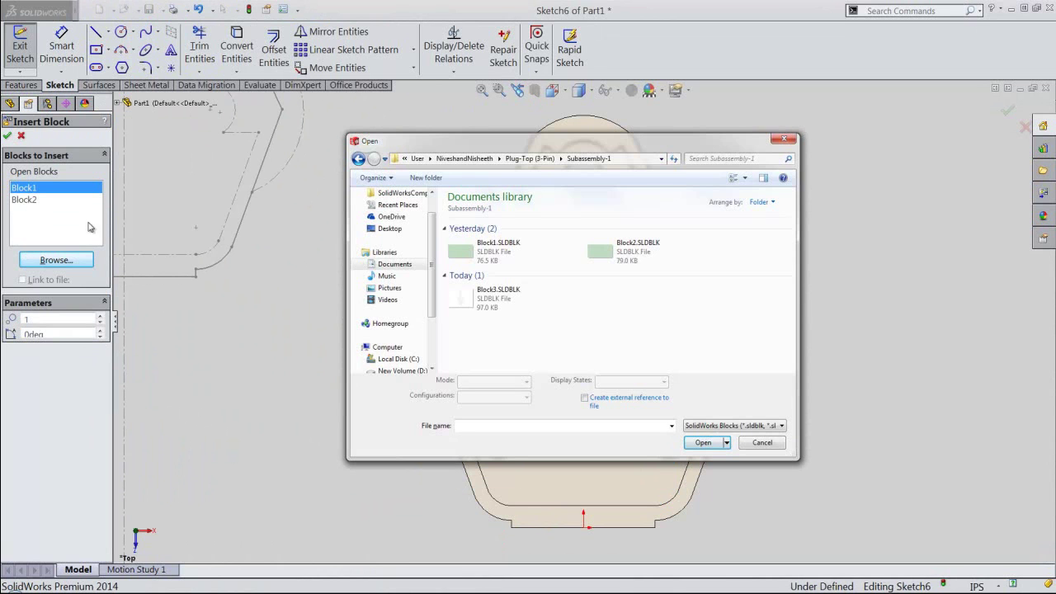
pyautogui.click(503, 302)
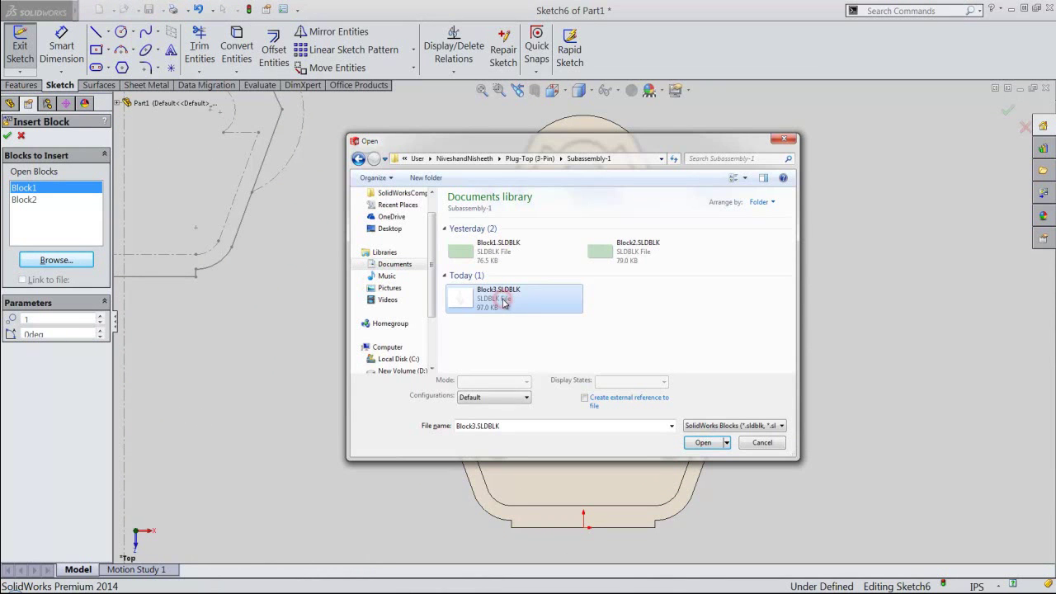
pyautogui.click(715, 443)
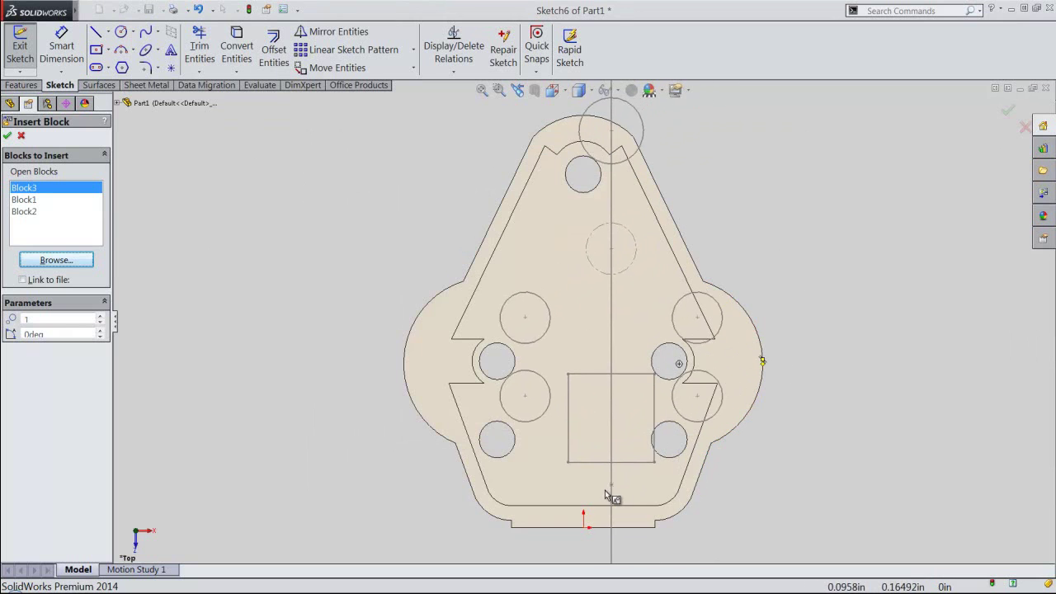
pyautogui.click(583, 532)
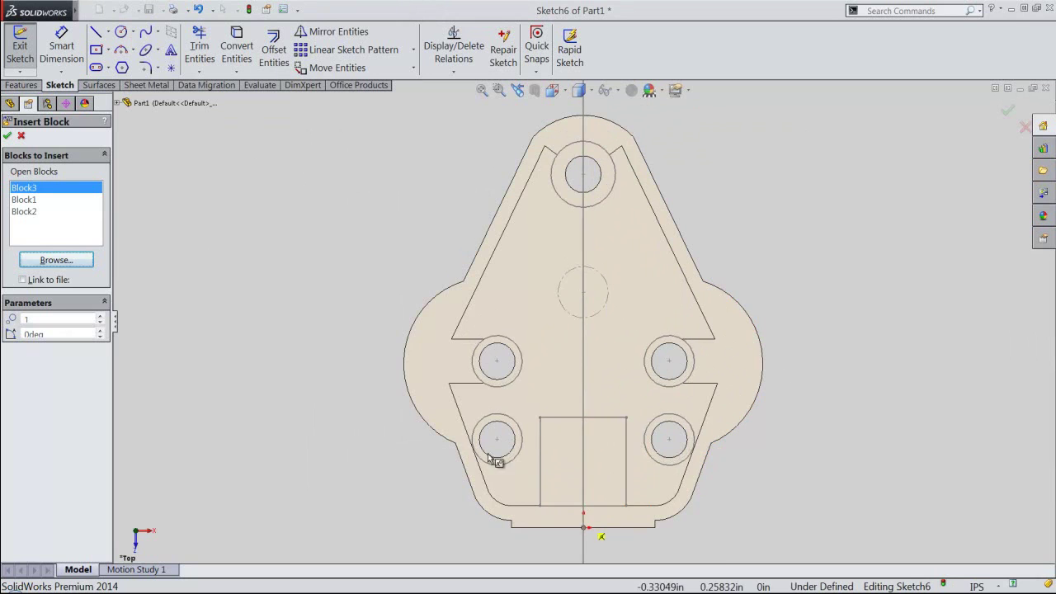
pyautogui.rightClick(338, 343)
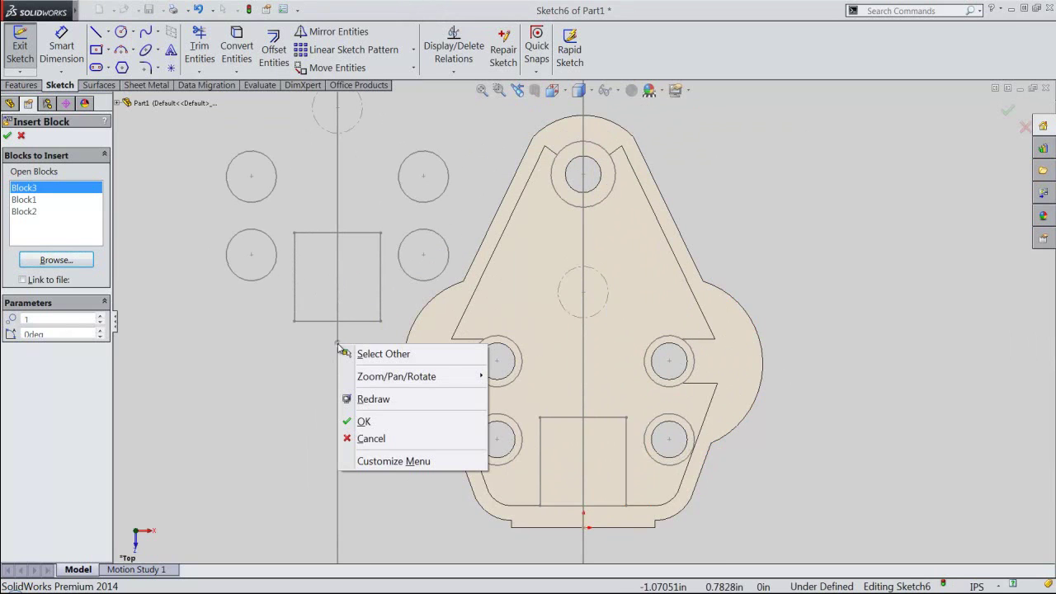
pyautogui.click(362, 423)
# Exit Sketch6 and return the part to an isometric view.
pyautogui.click(404, 232)
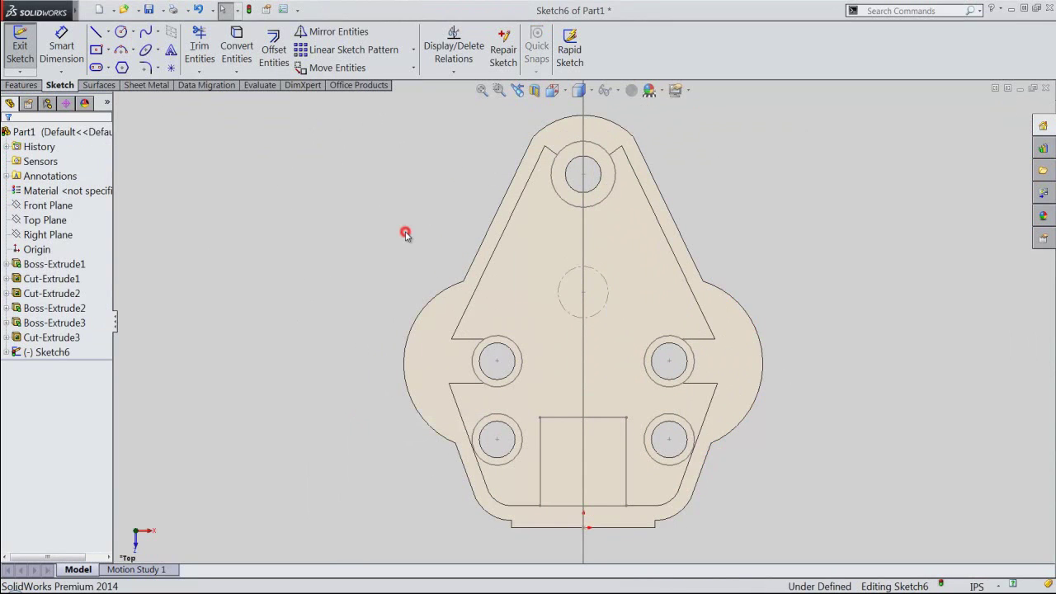
pyautogui.click(569, 506)
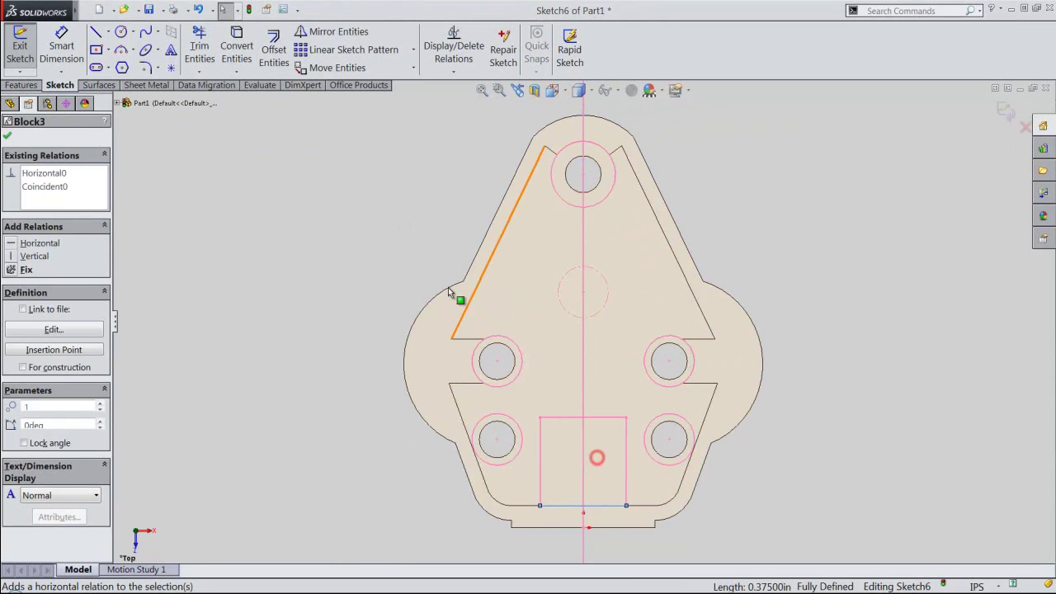
pyautogui.click(423, 258)
pyautogui.click(1004, 111)
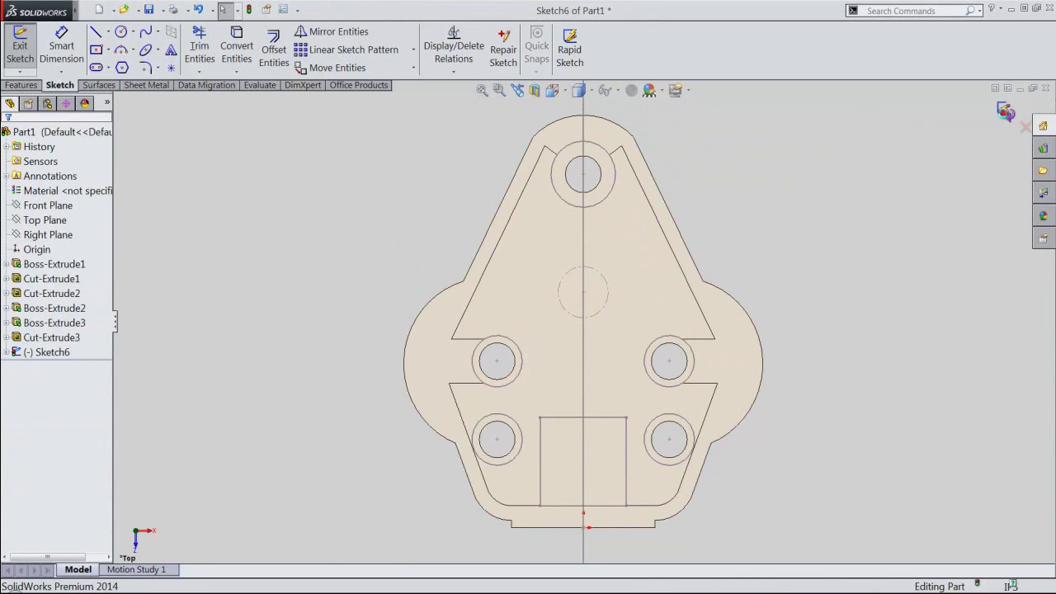
pyautogui.click(565, 95)
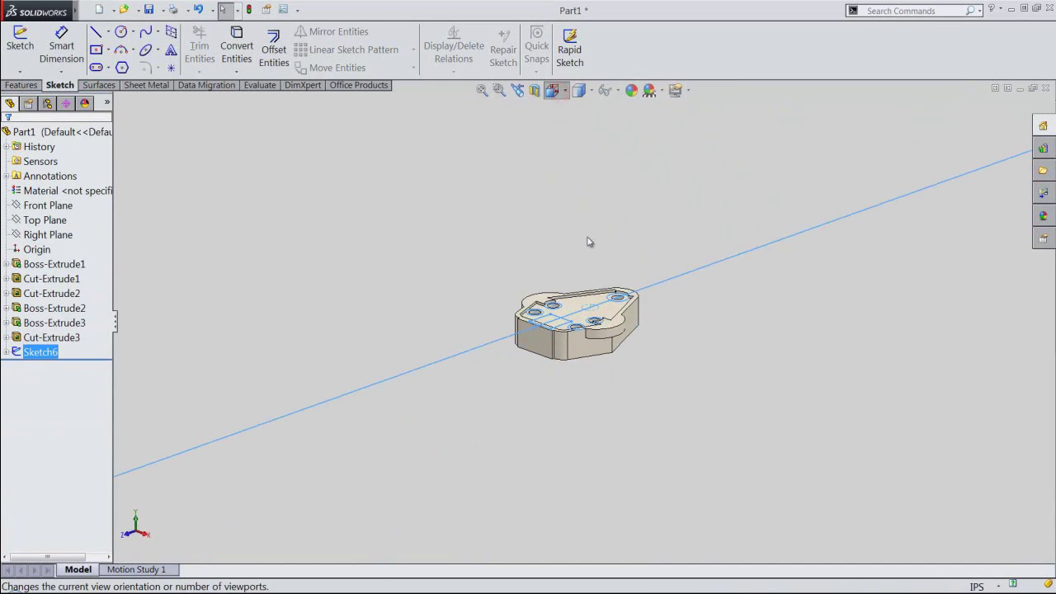
# Return to isometric, deselect Sketch6, and bring up the Features commands.
pyautogui.click(586, 283)
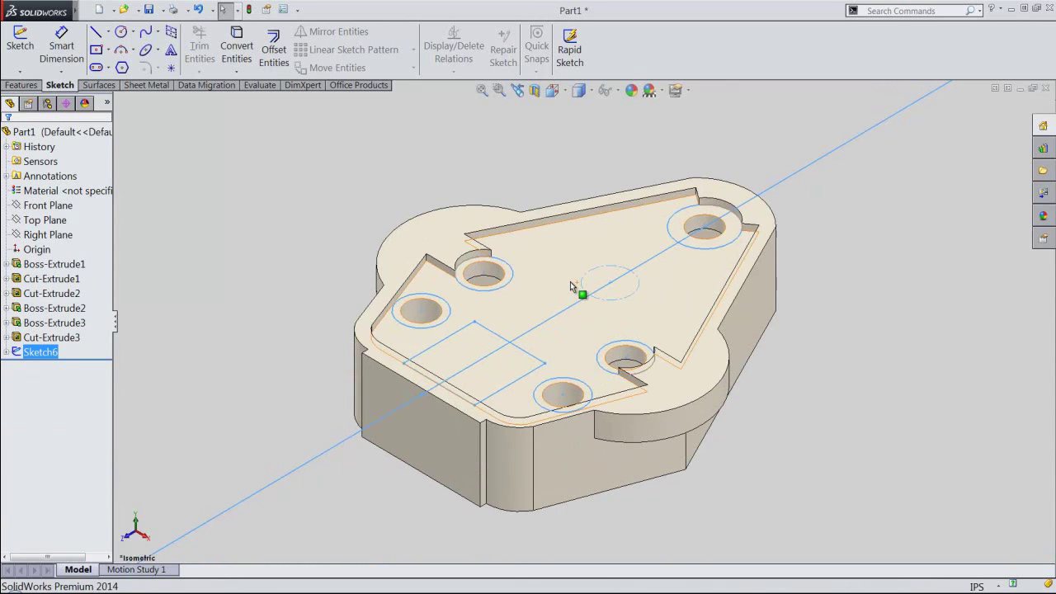
pyautogui.click(334, 180)
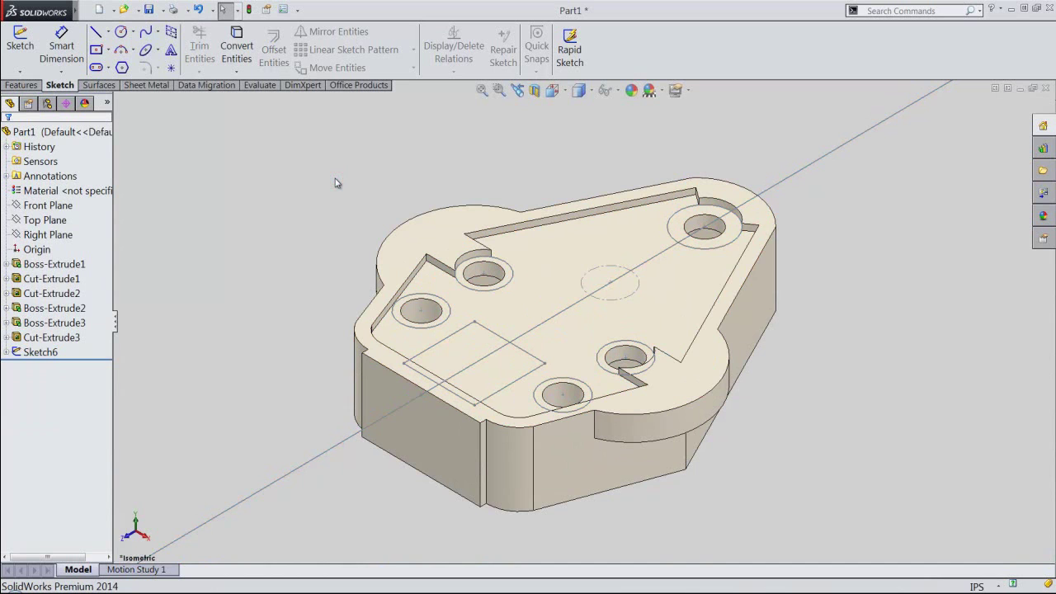
pyautogui.click(335, 178)
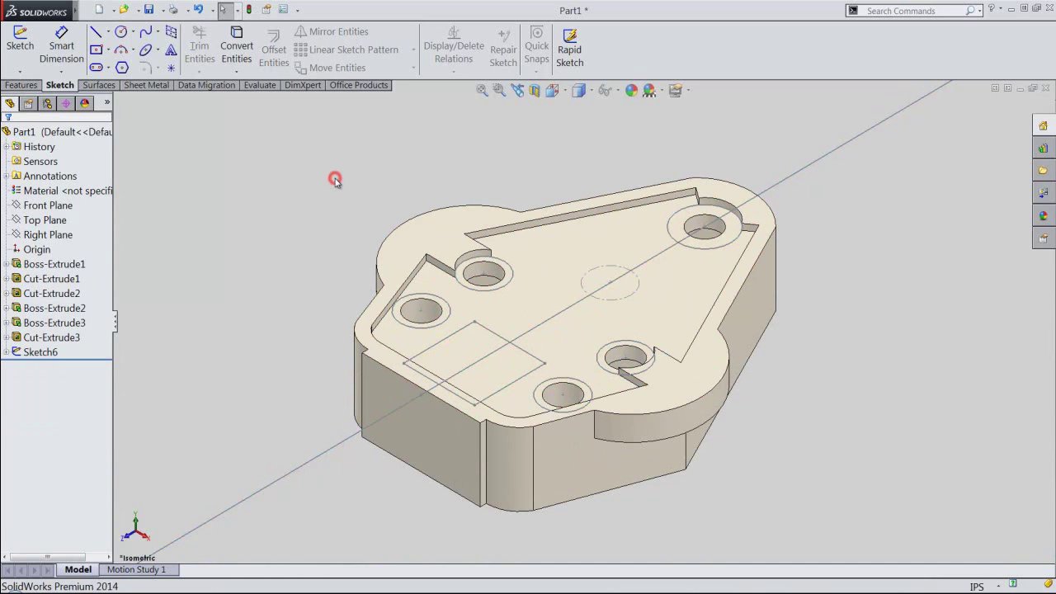
pyautogui.click(23, 85)
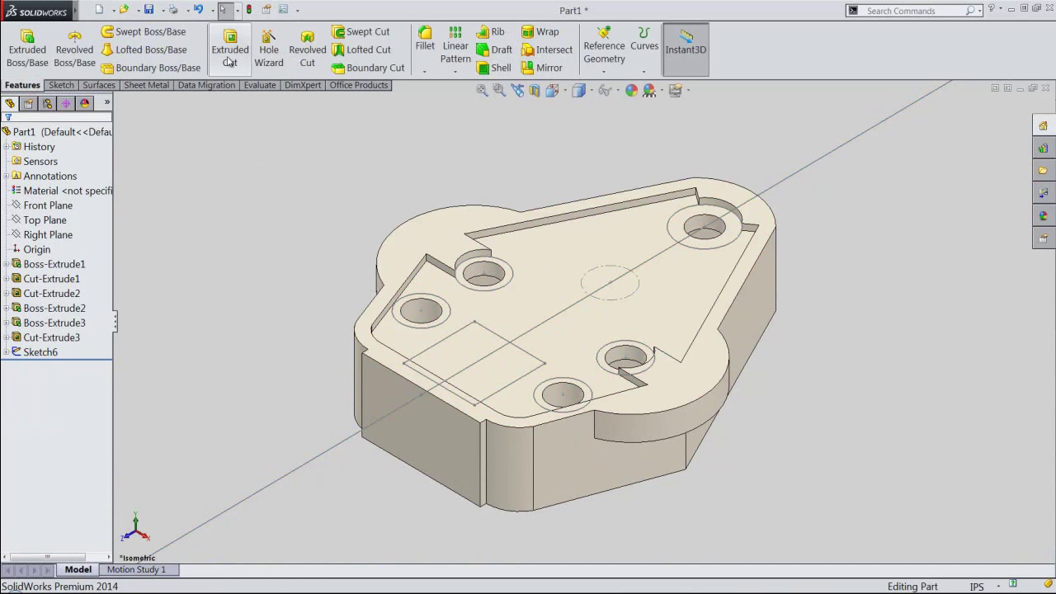
# Start an extruded cut from Sketch6, selecting the square and three hole-ring regions.
pyautogui.click(229, 62)
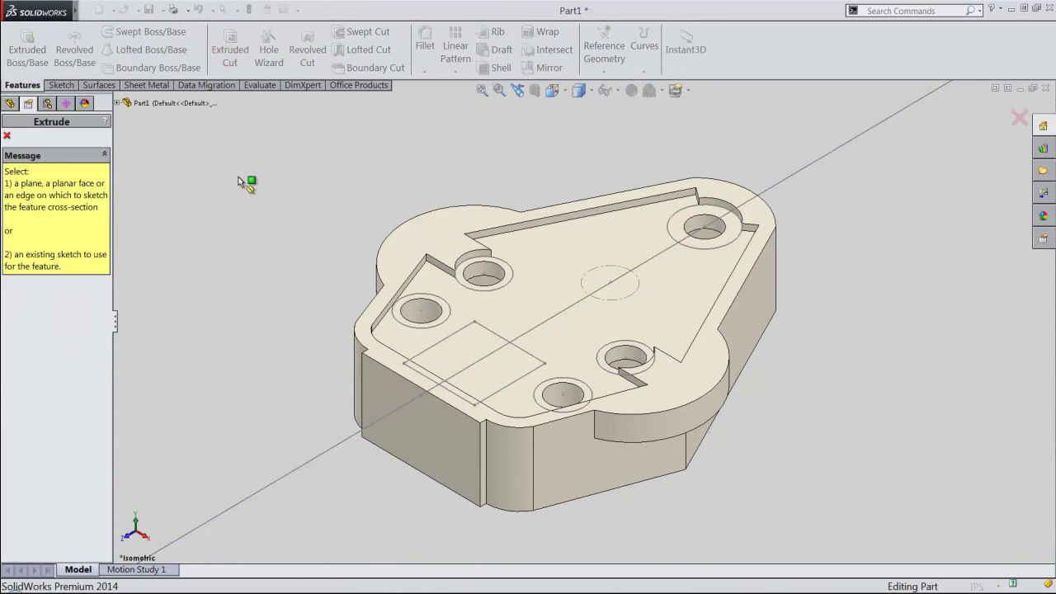
pyautogui.click(645, 260)
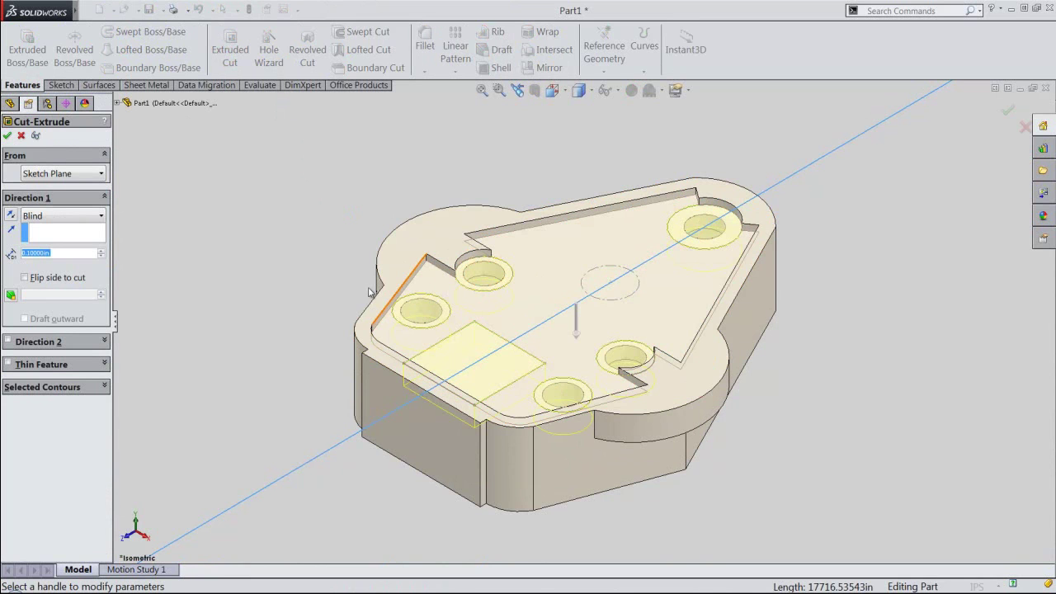
pyautogui.click(92, 389)
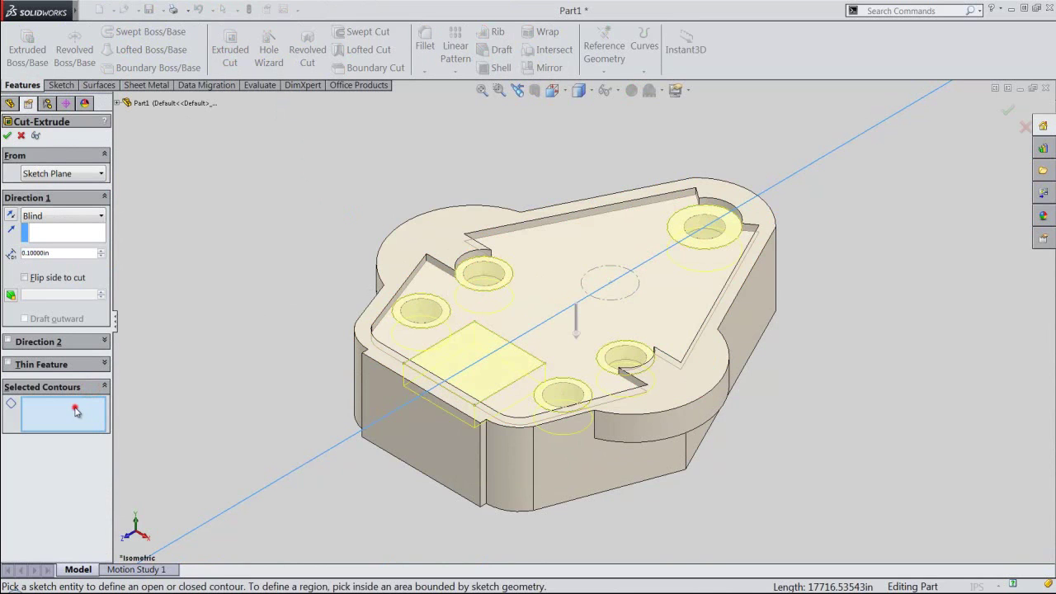
pyautogui.click(470, 283)
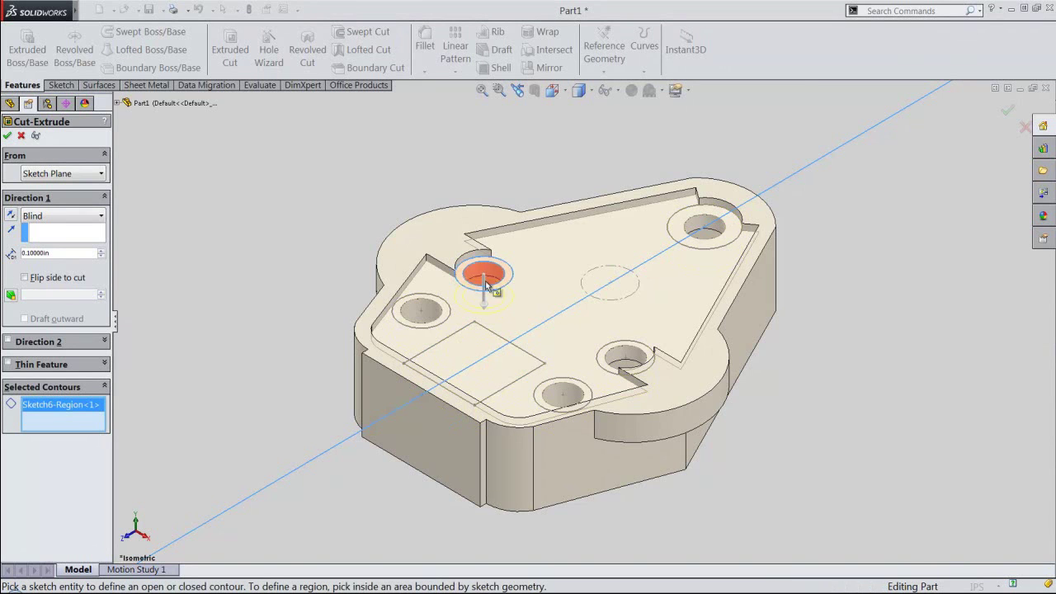
pyautogui.click(685, 236)
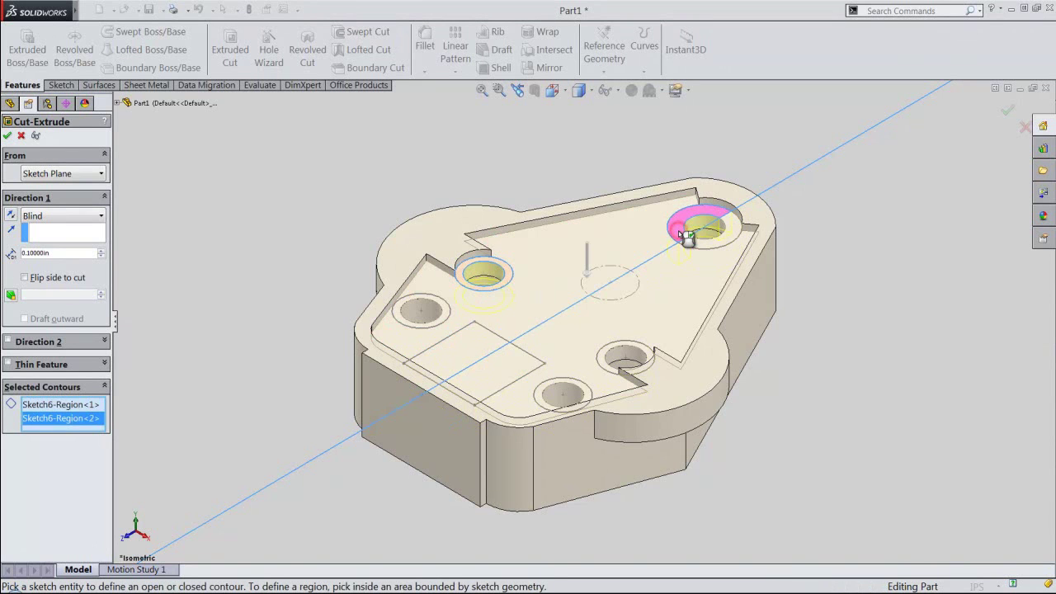
pyautogui.click(647, 352)
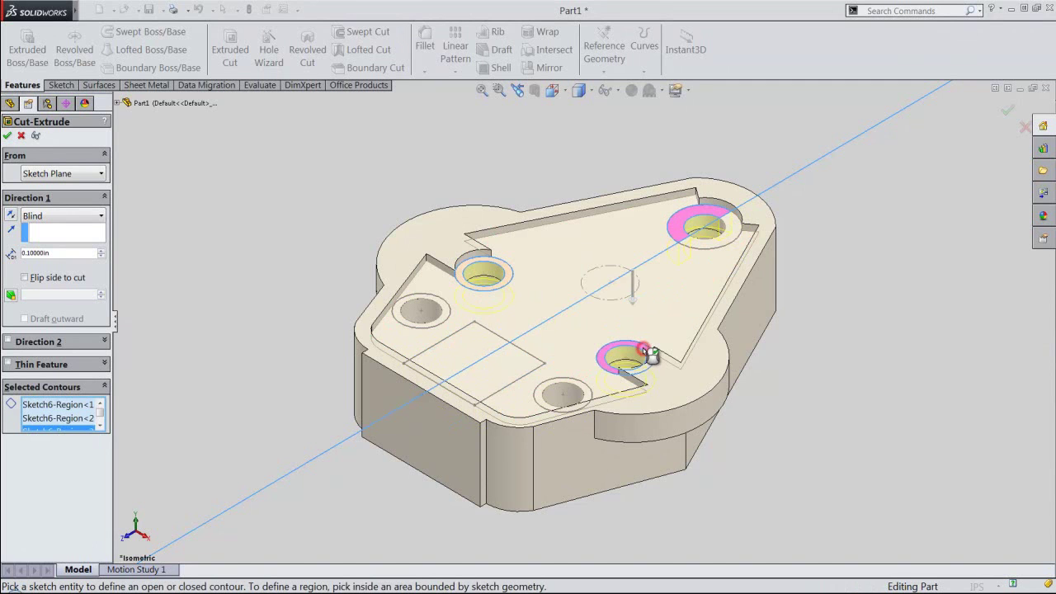
pyautogui.click(493, 364)
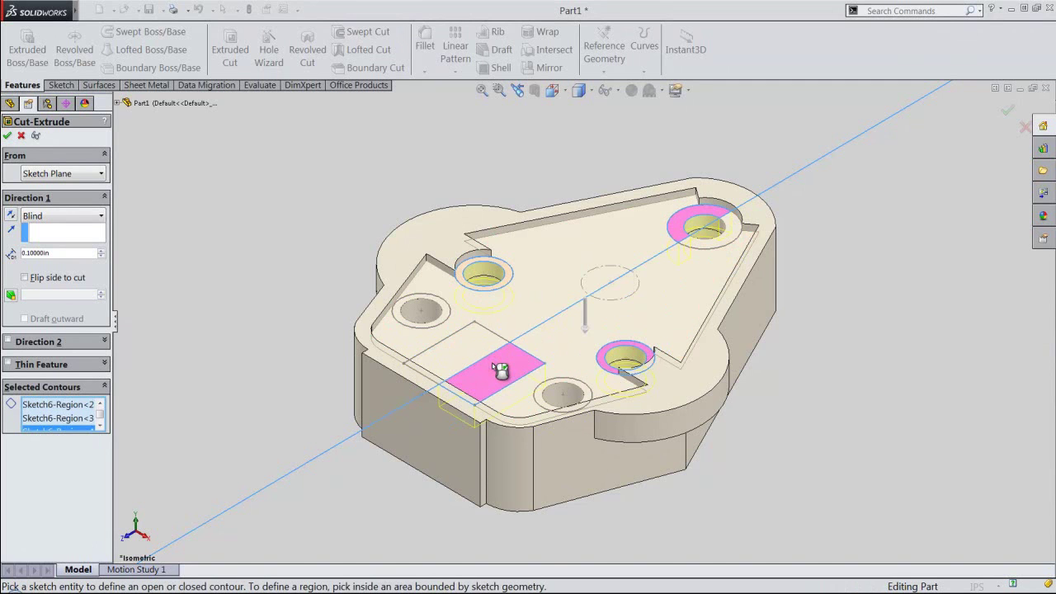
pyautogui.click(472, 346)
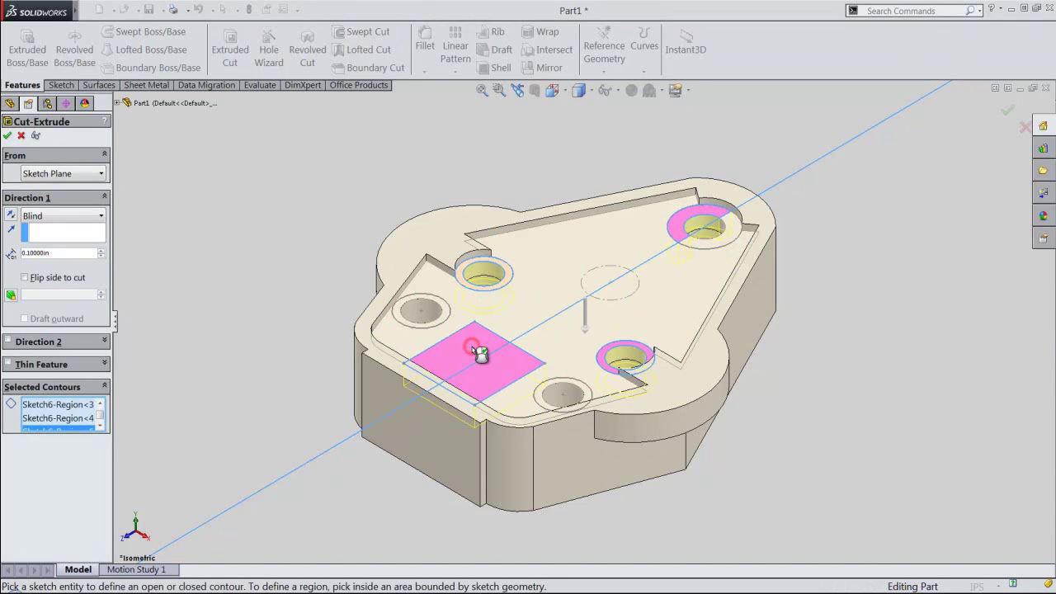
pyautogui.click(705, 247)
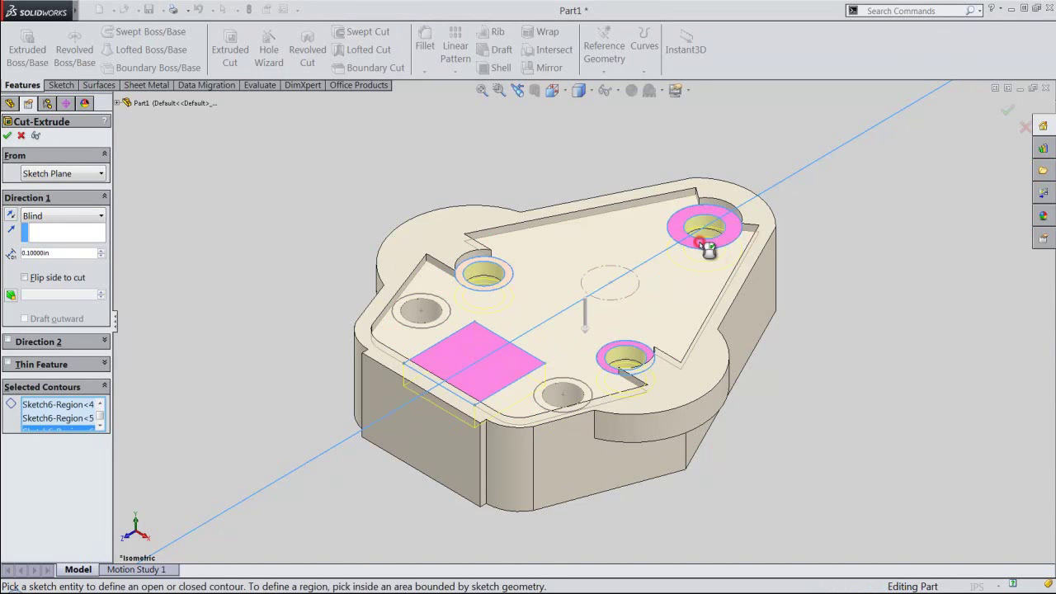
pyautogui.moveTo(604, 326); pyautogui.dragTo(586, 355, button='middle')
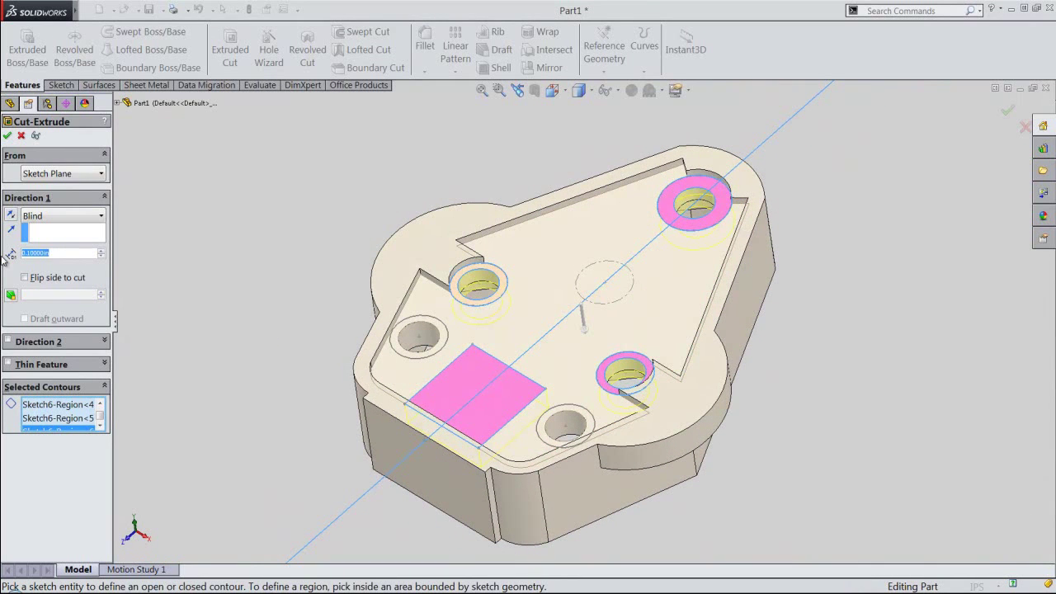
# Cut the selected regions 0.03125in deep and save the part.
pyautogui.write('.03125')
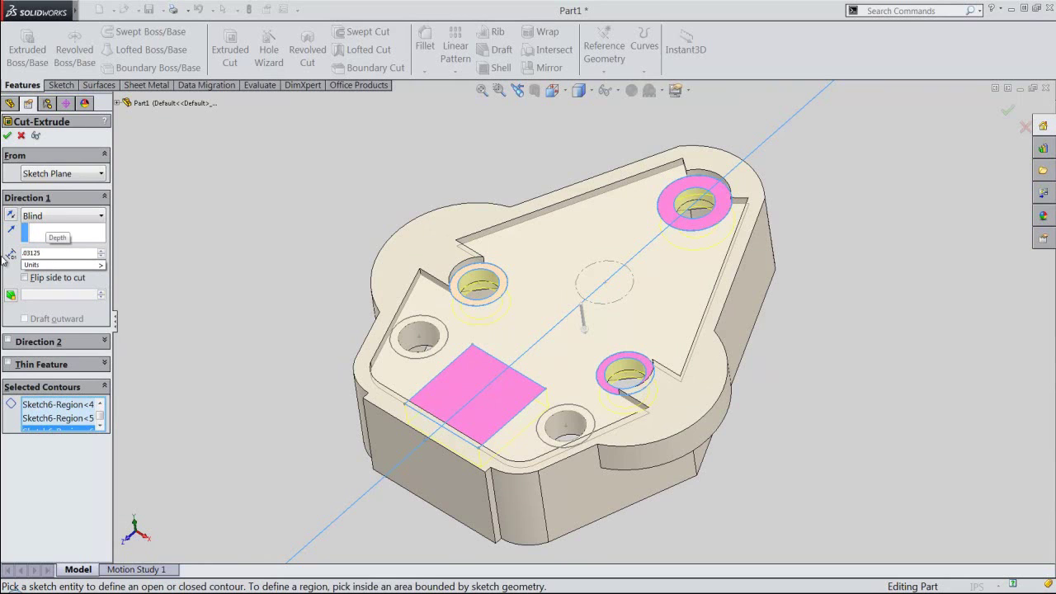
pyautogui.press('Return')
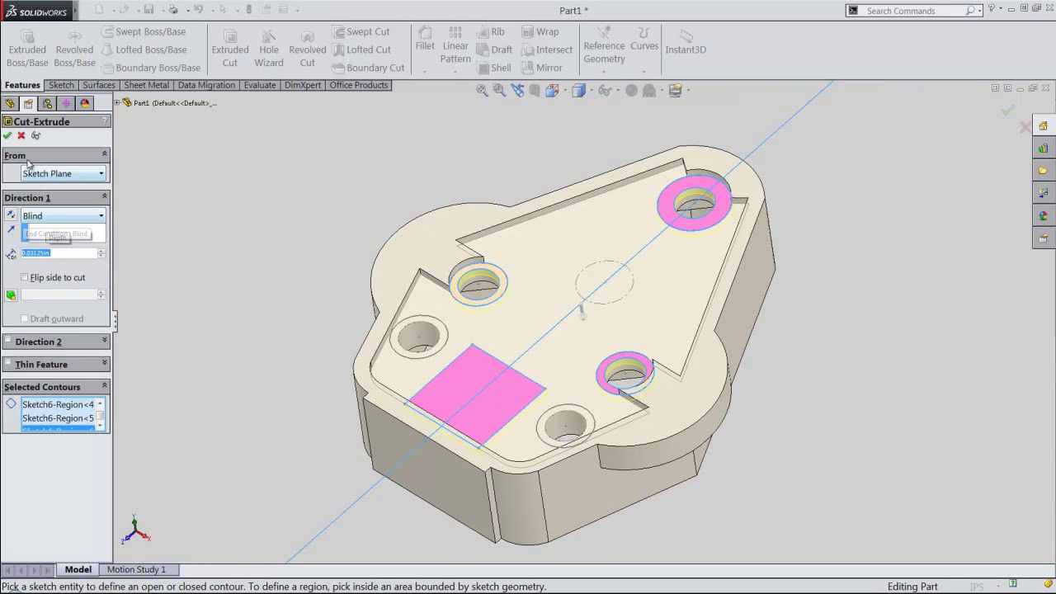
pyautogui.click(8, 136)
pyautogui.click(273, 203)
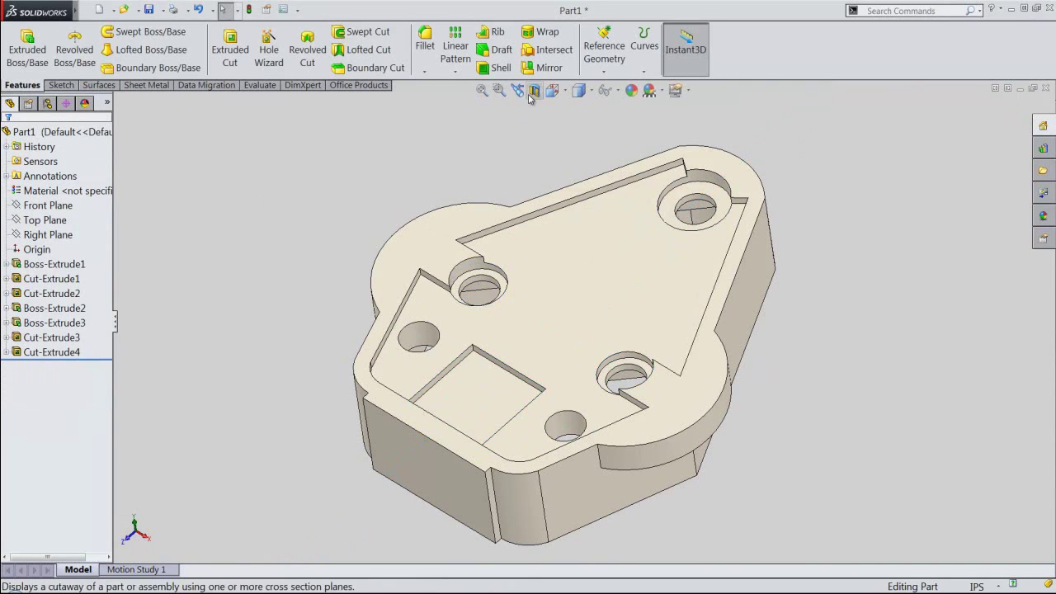
pyautogui.click(517, 90)
pyautogui.hotkey('ctrl', 's')
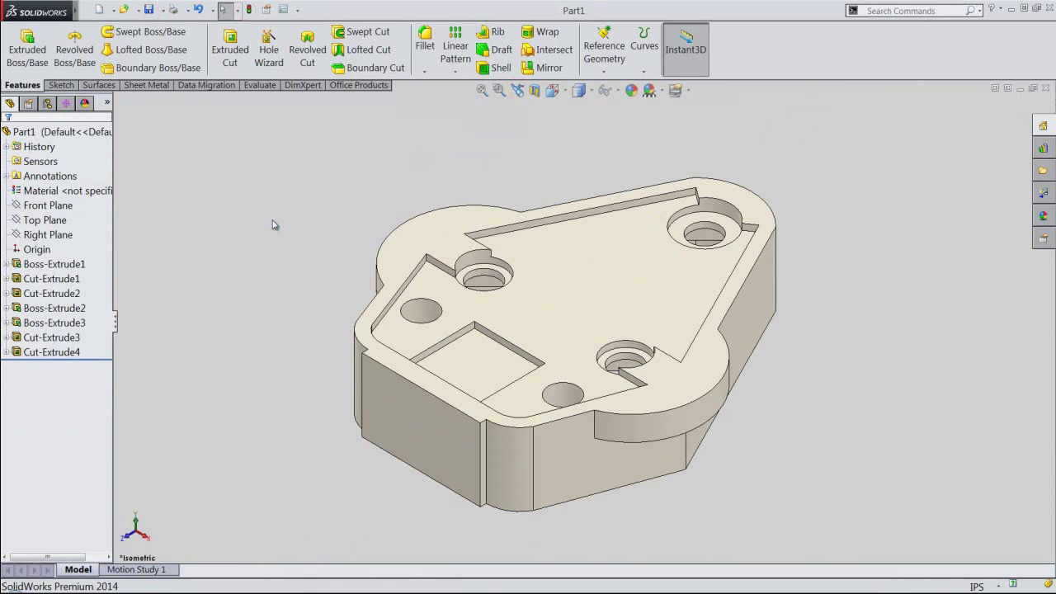
# Show Sketch6 under Cut-Extrude4 on the model again.
pyautogui.click(333, 208)
pyautogui.click(7, 355)
pyautogui.click(48, 366)
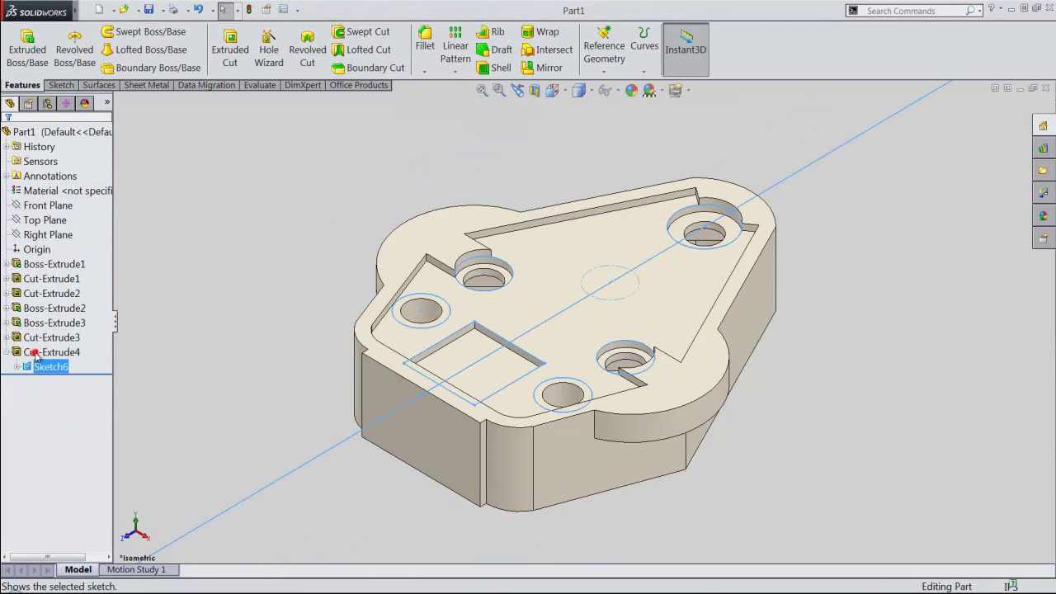
pyautogui.click(314, 214)
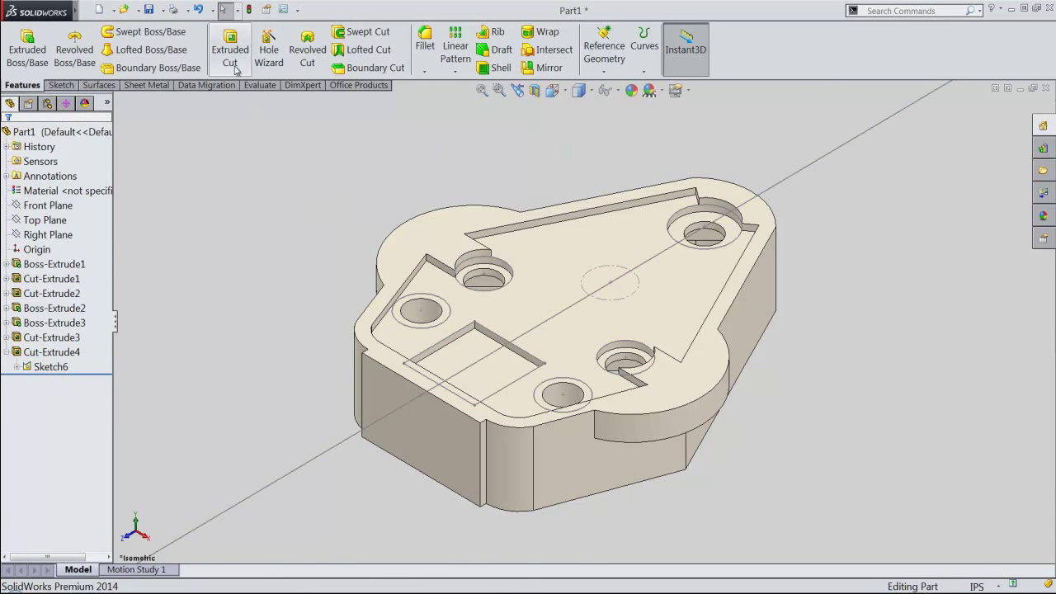
# Cut Sketch6's left and bottom hole rings 0.0625in deep as Cut-Extrude5.
pyautogui.click(230, 52)
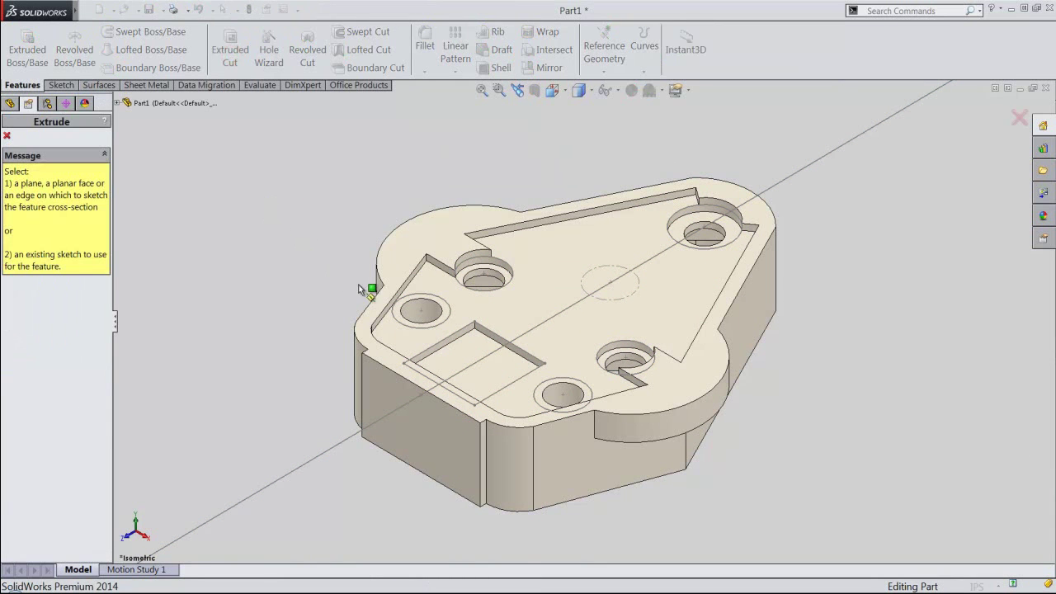
pyautogui.click(536, 329)
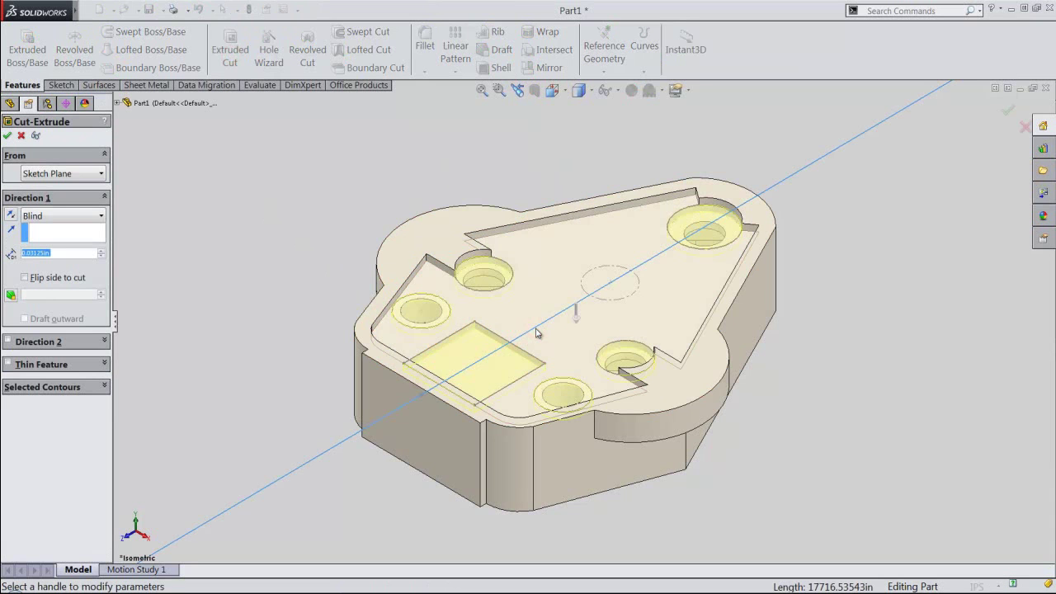
pyautogui.click(105, 389)
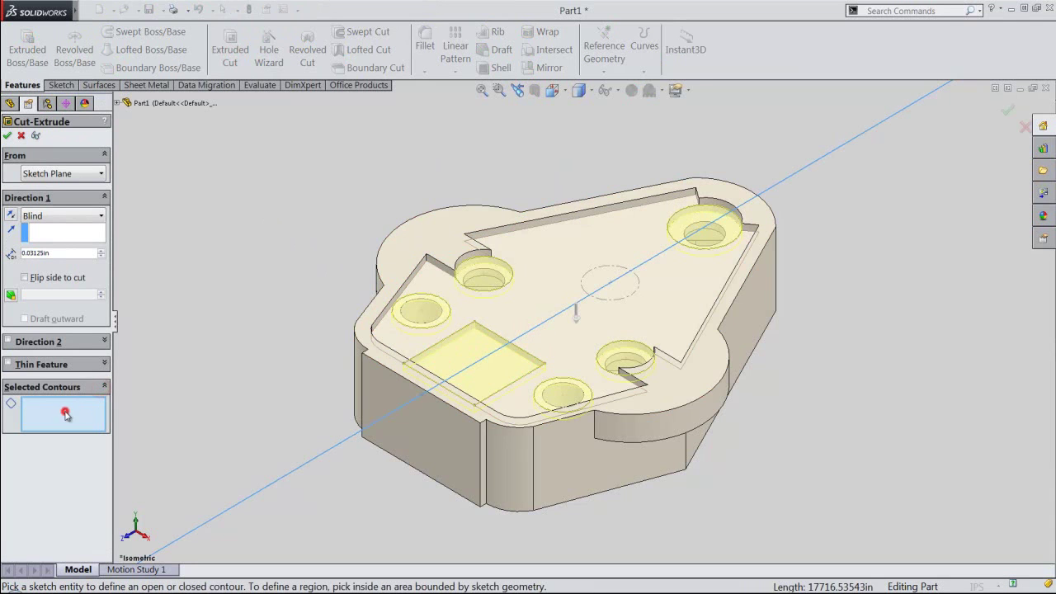
pyautogui.click(404, 323)
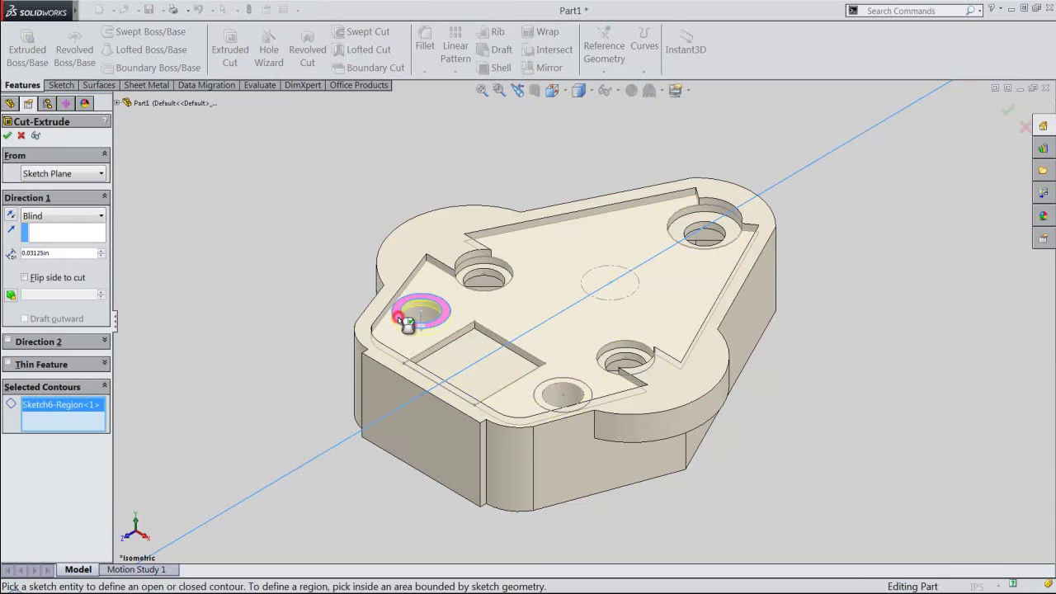
pyautogui.click(546, 397)
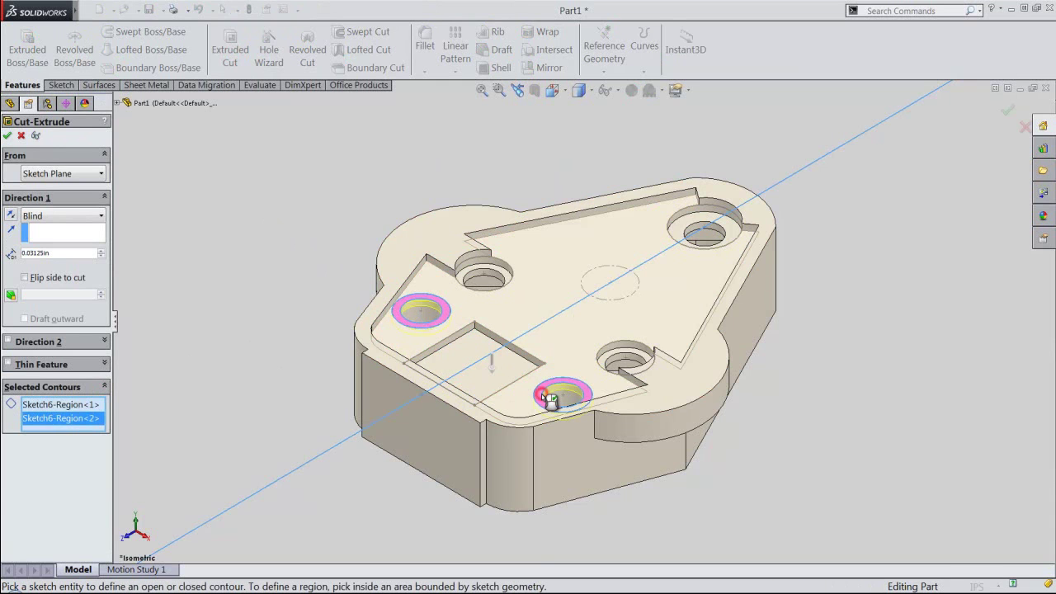
pyautogui.doubleClick(70, 253)
pyautogui.write('.0625')
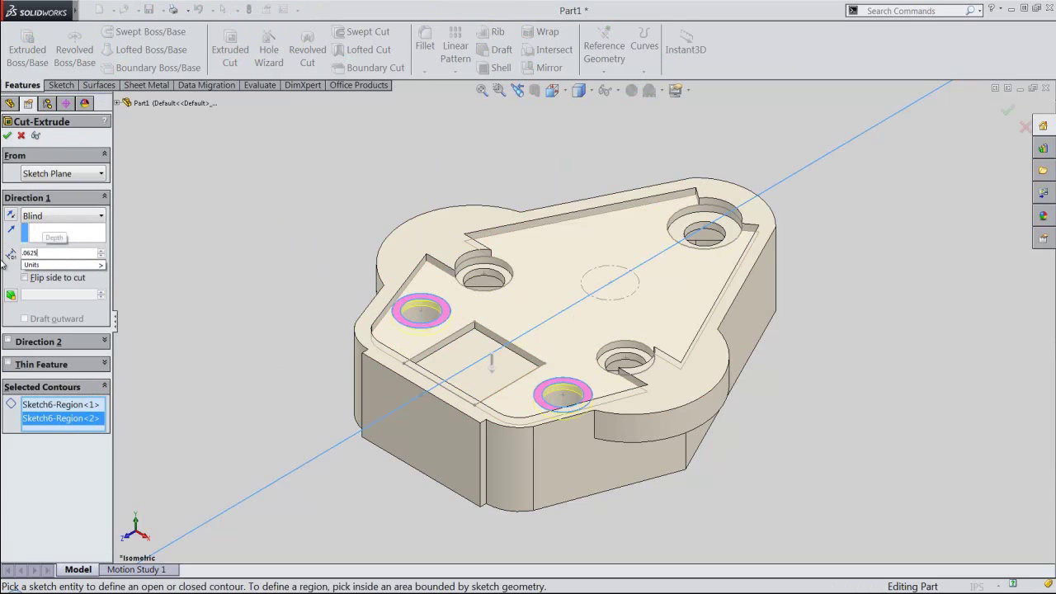
pyautogui.press('Return')
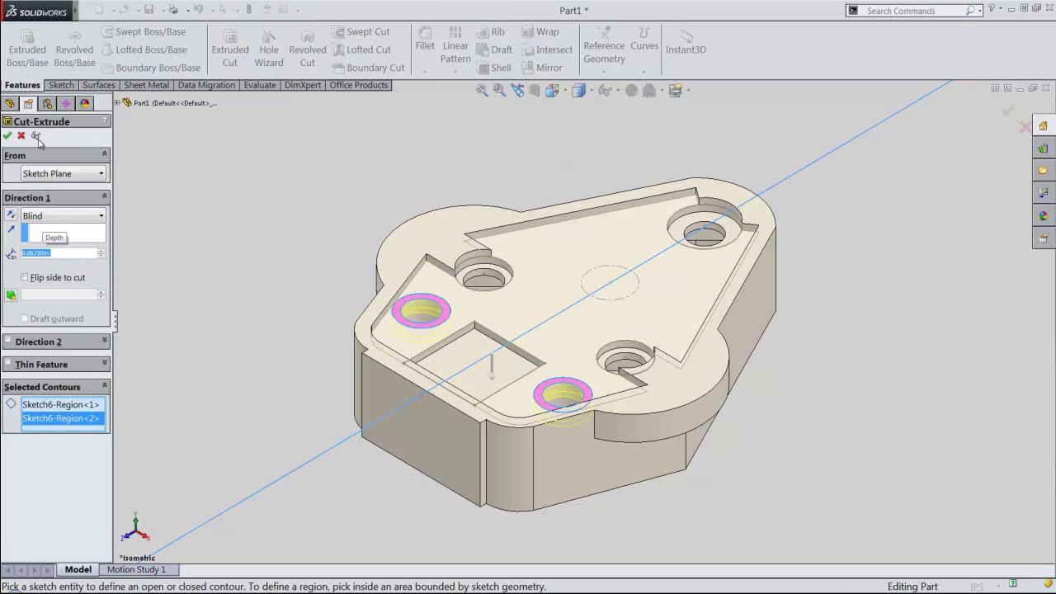
pyautogui.click(7, 137)
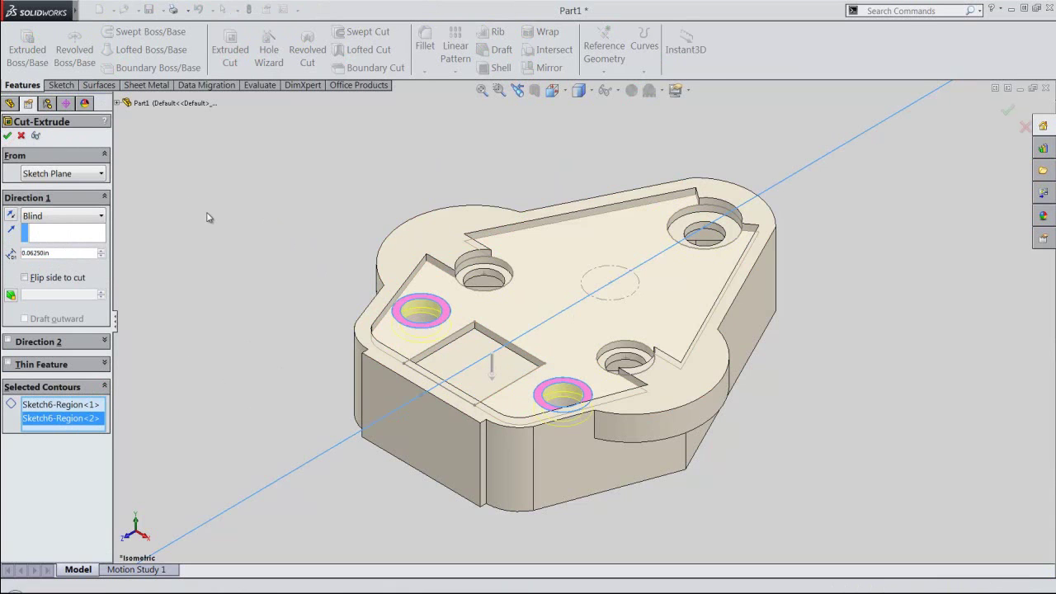
# Hide Sketch6, collapse the feature tree, and save the part.
pyautogui.click(49, 351)
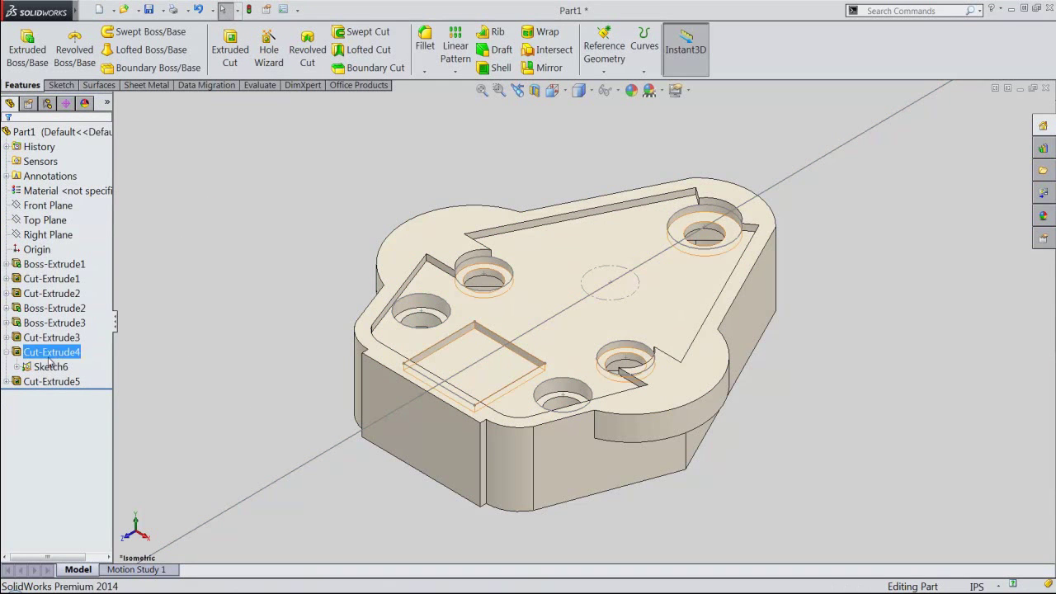
pyautogui.click(48, 343)
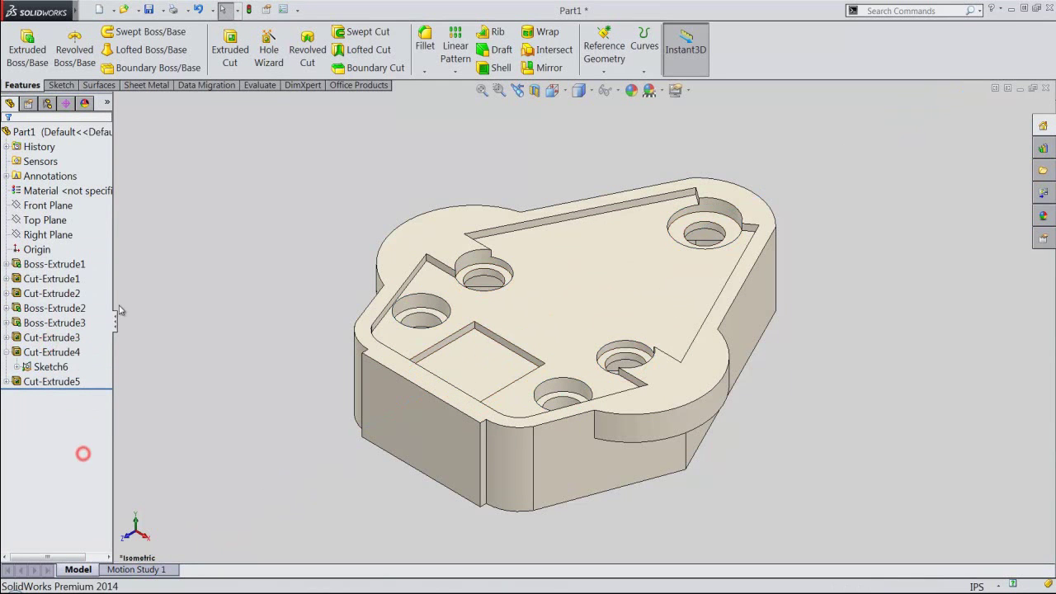
pyautogui.rightClick(99, 272)
pyautogui.click(120, 282)
pyautogui.click(149, 11)
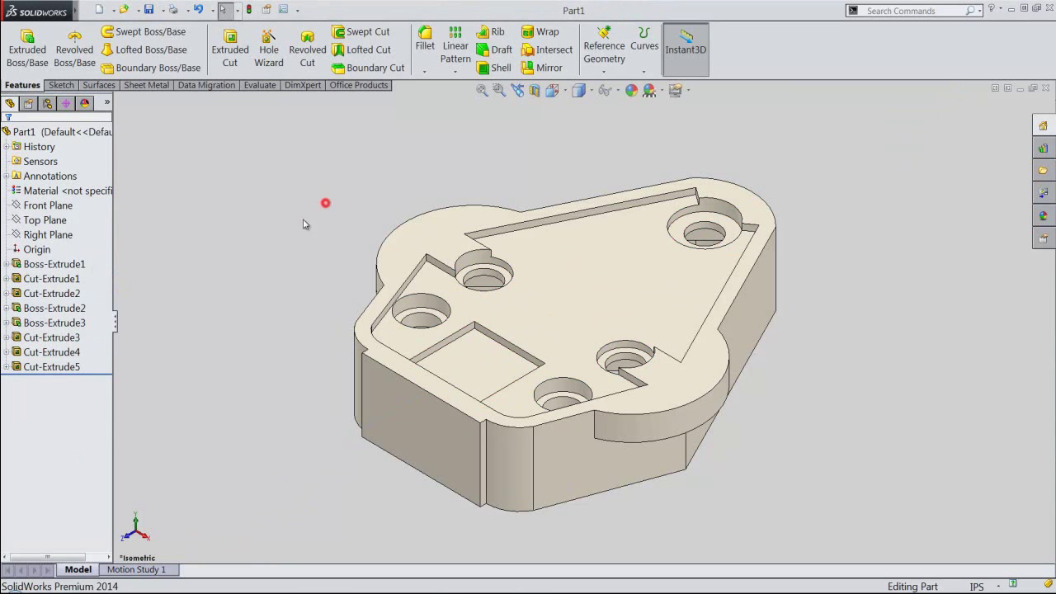
# Show Sketch6 under Cut-Extrude5 on the model.
pyautogui.click(6, 367)
pyautogui.click(28, 383)
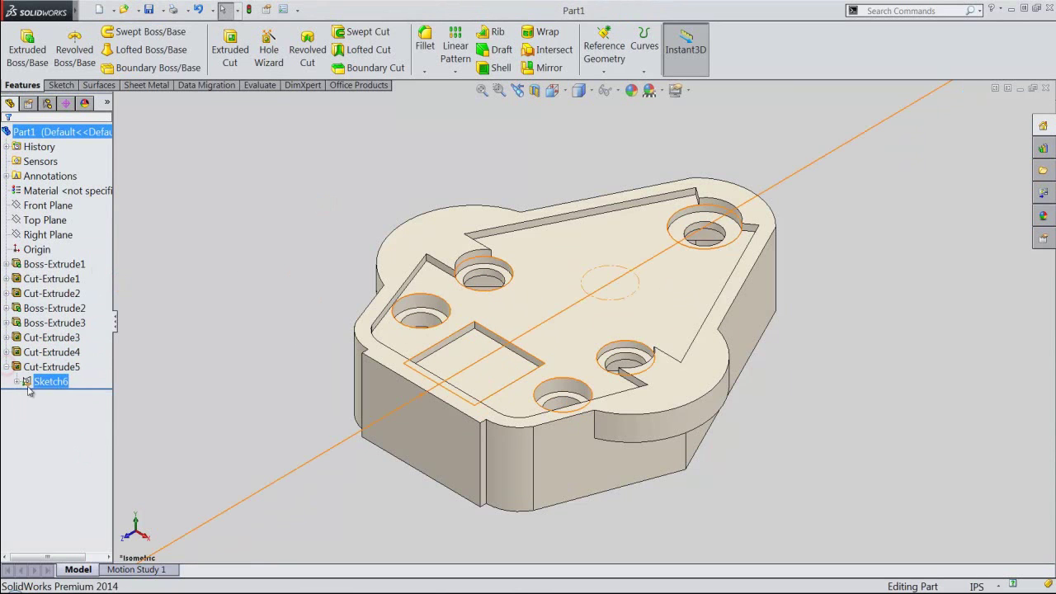
pyautogui.click(44, 383)
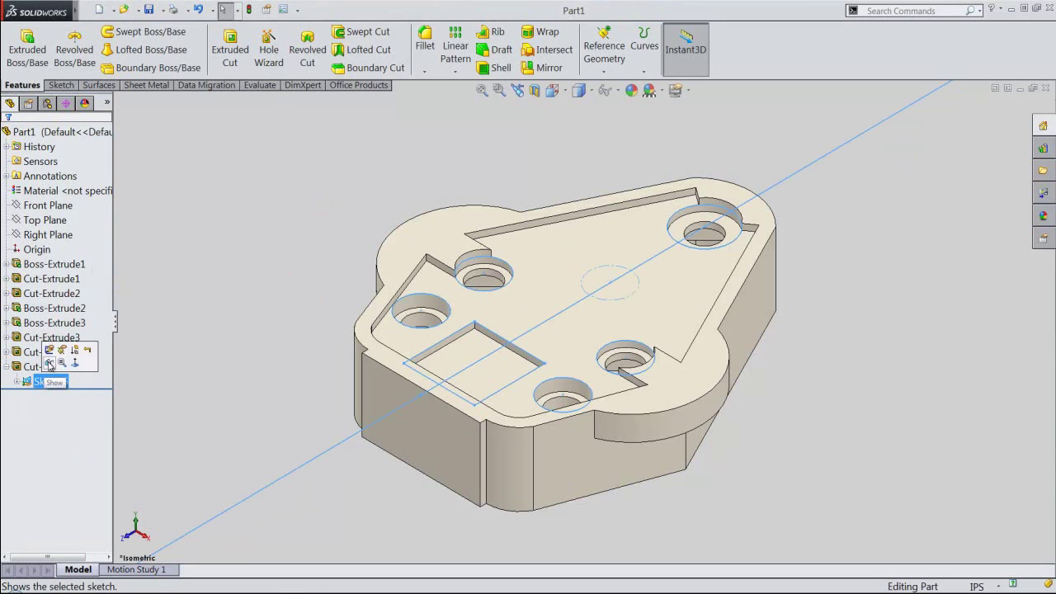
pyautogui.click(49, 366)
pyautogui.click(300, 214)
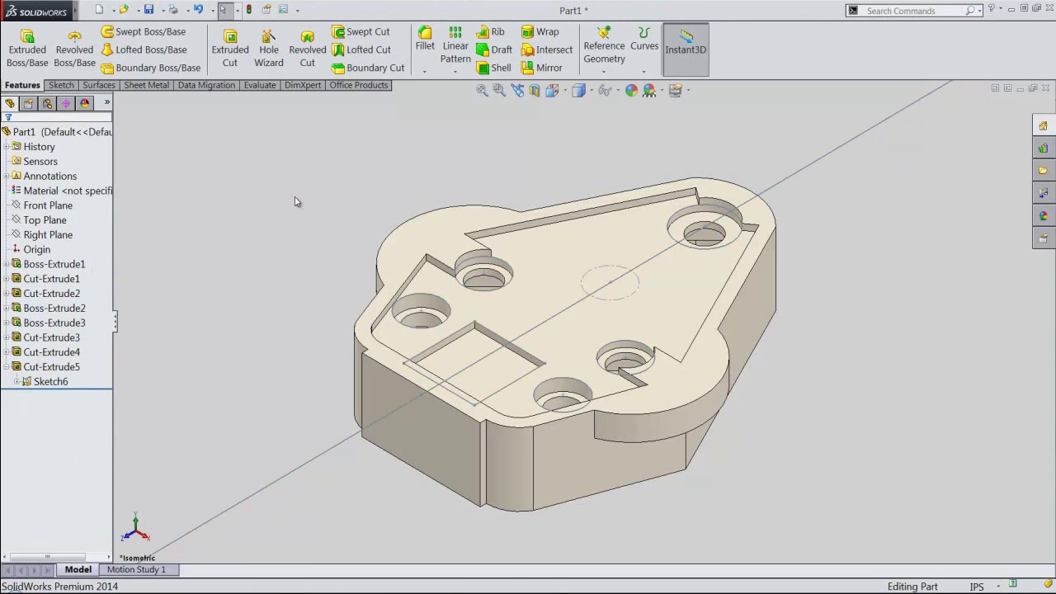
pyautogui.click(61, 85)
# Start Sketch7 on the part's bottom face, viewed from the Top.
pyautogui.click(21, 43)
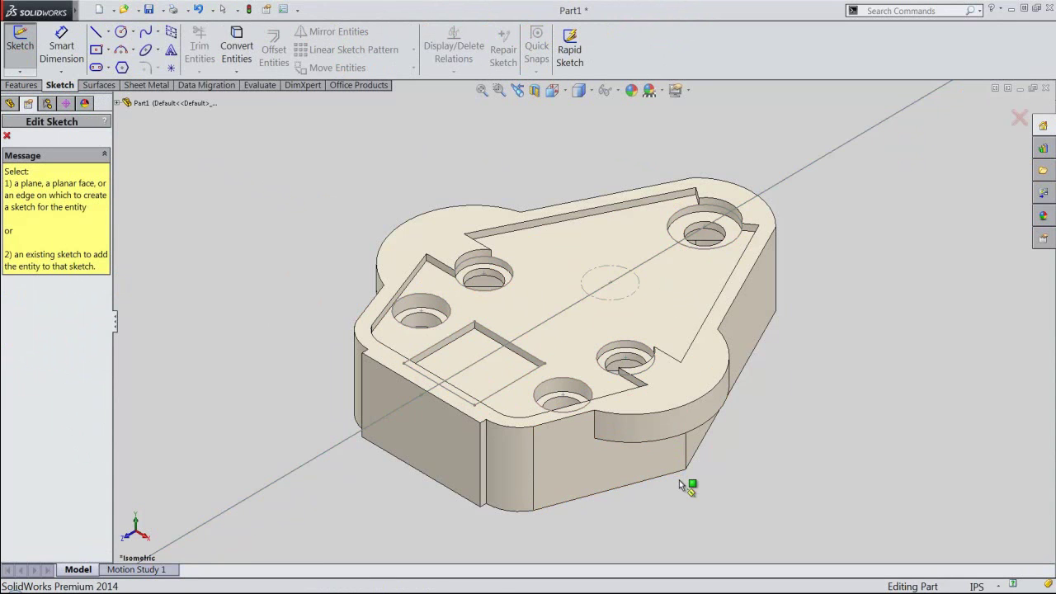
pyautogui.moveTo(679, 479); pyautogui.dragTo(585, 205, button='middle')
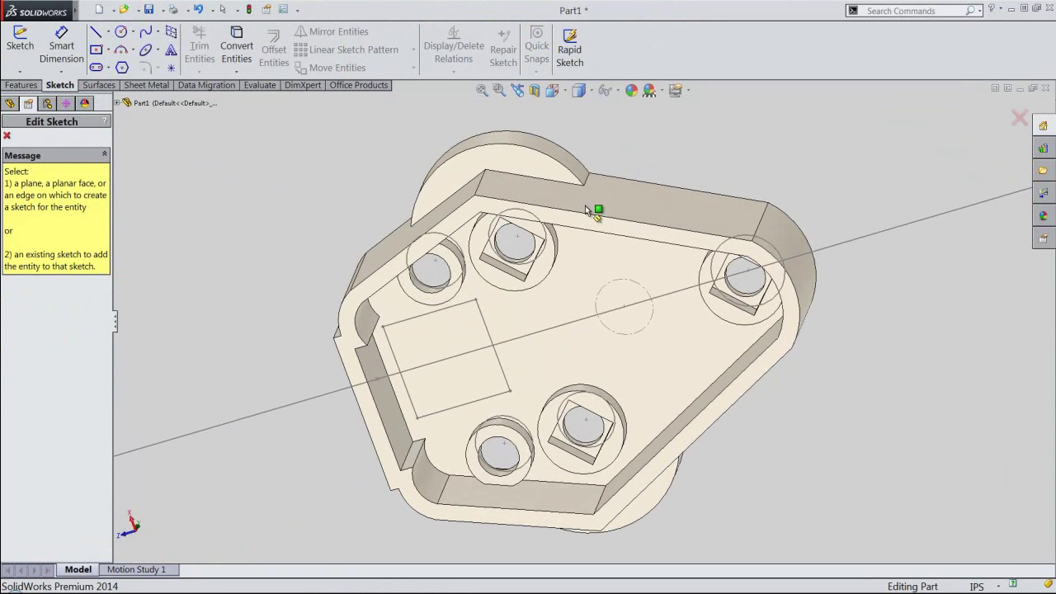
pyautogui.click(580, 295)
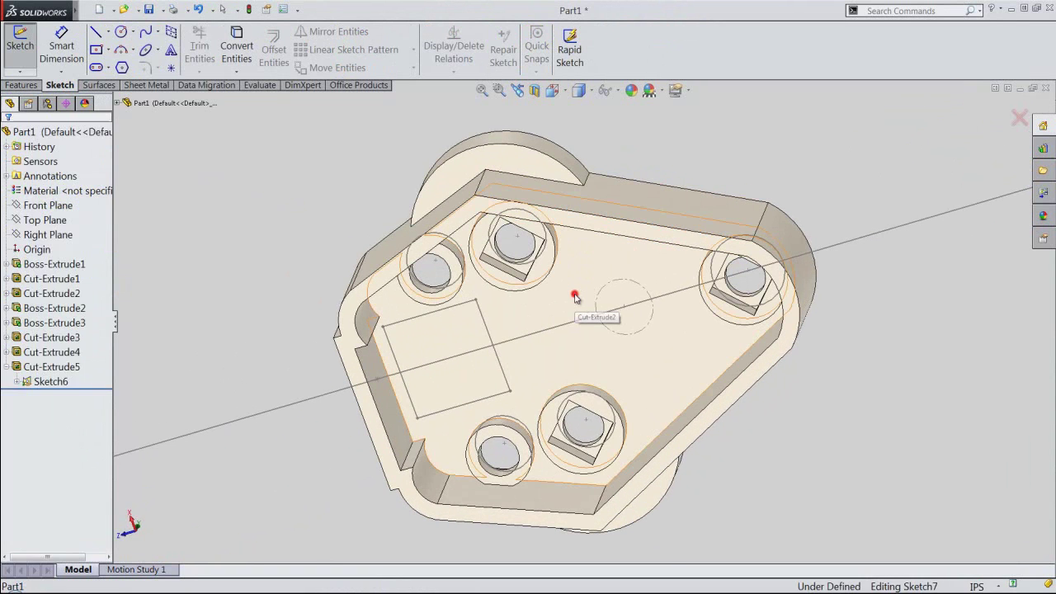
pyautogui.click(552, 90)
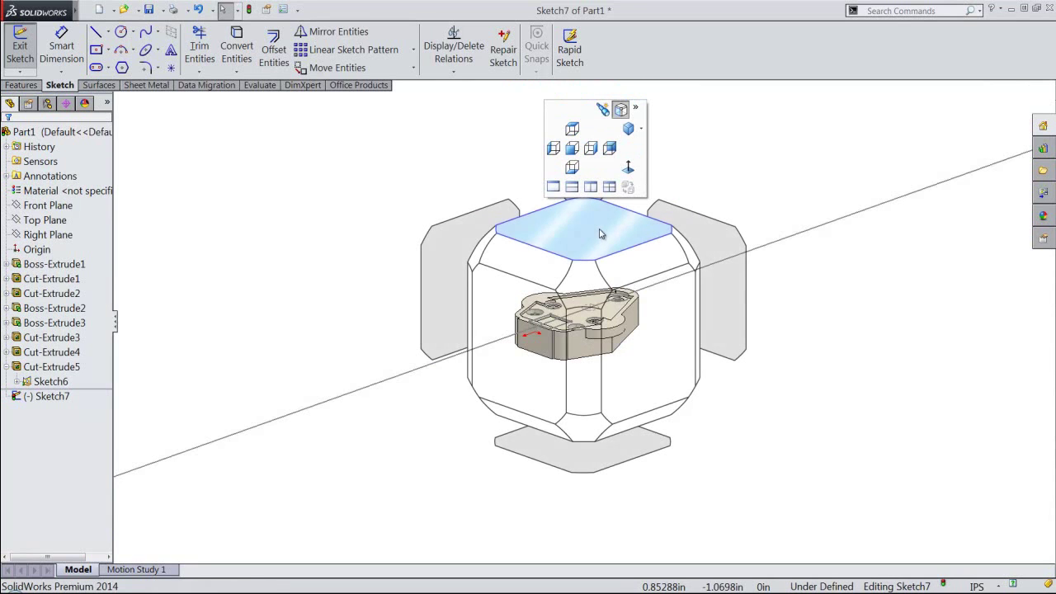
pyautogui.click(600, 233)
# Draw a Ø0.3125 circle centred on the dashed circle and exit Sketch7.
pyautogui.rightClick(842, 148)
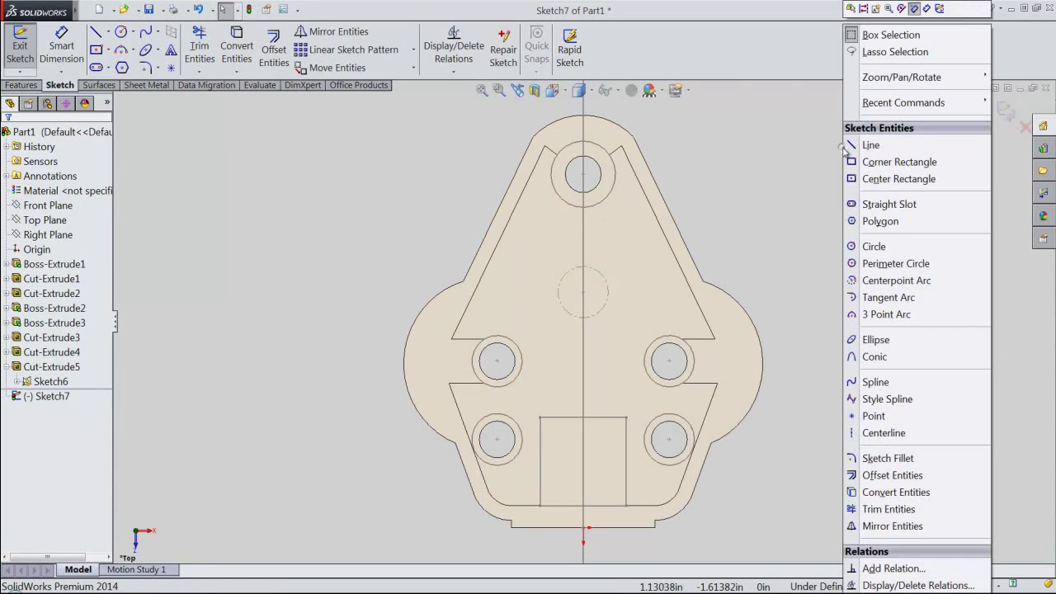
pyautogui.click(860, 245)
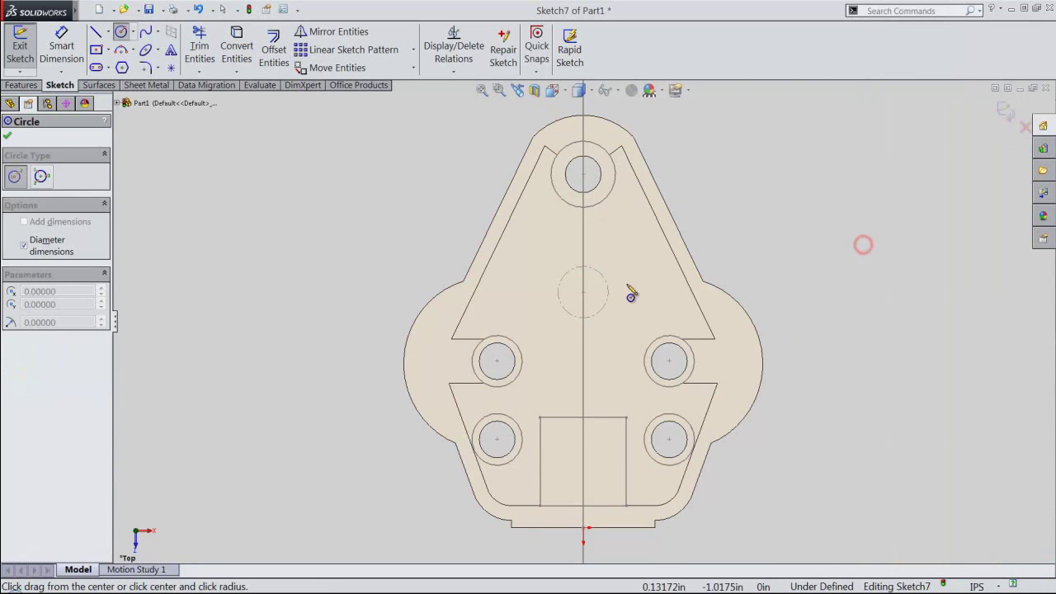
pyautogui.click(583, 291)
pyautogui.write('.3125')
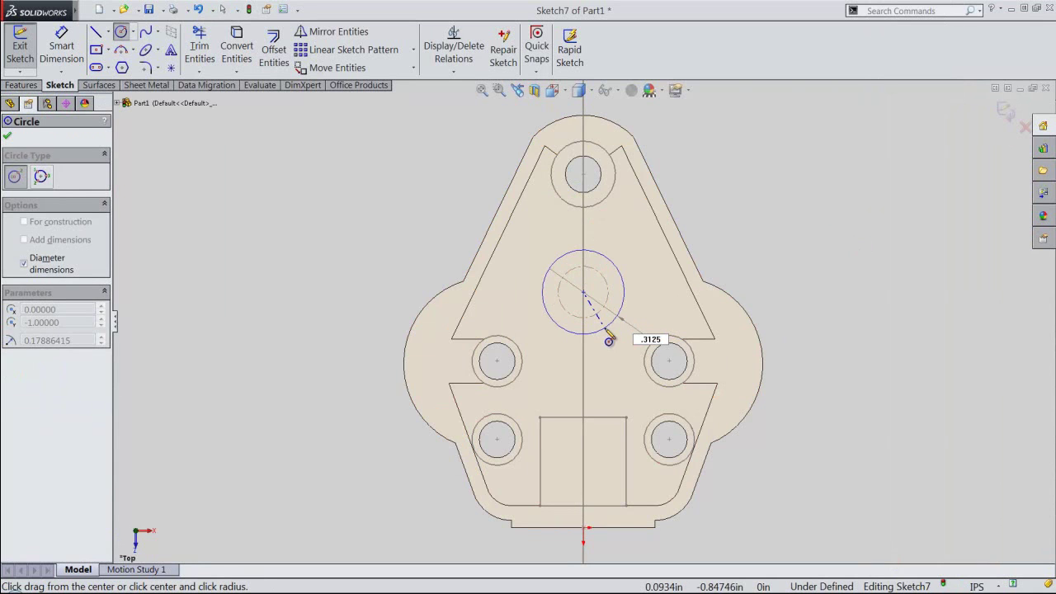
pyautogui.click(608, 340)
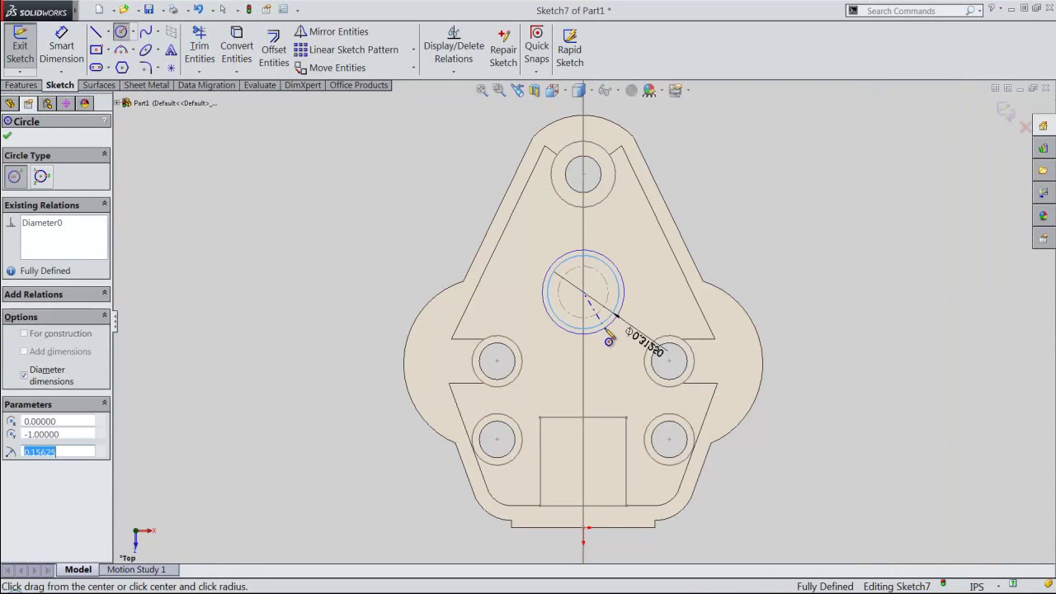
pyautogui.rightClick(770, 216)
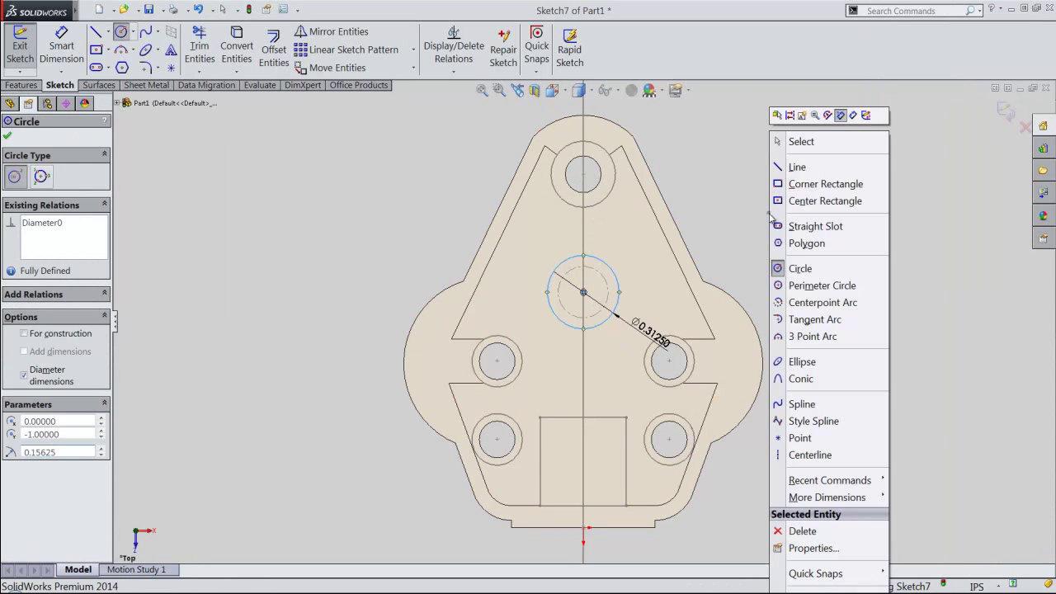
pyautogui.click(800, 141)
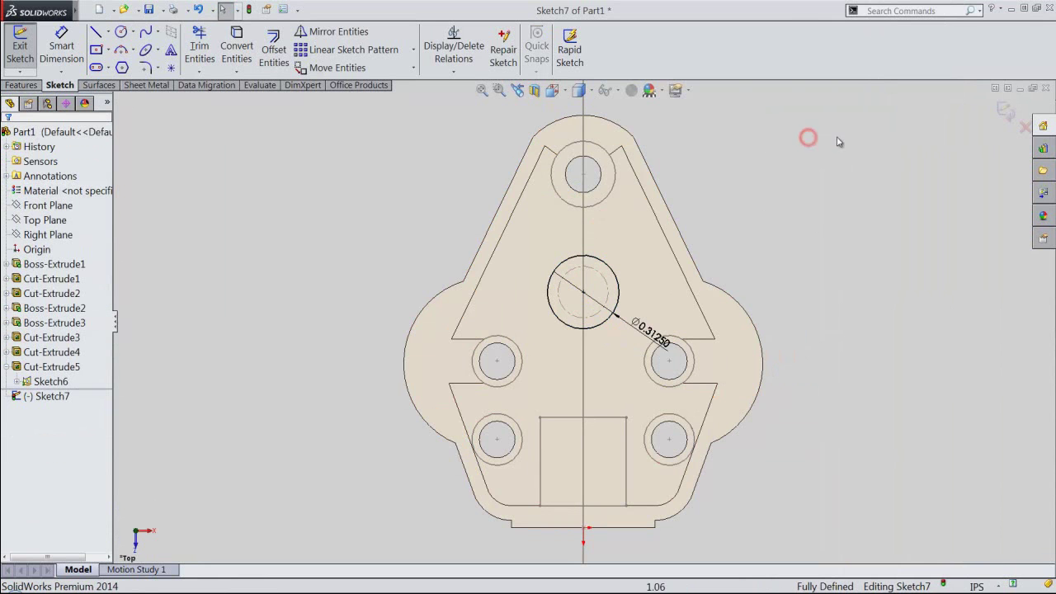
pyautogui.click(1004, 115)
# Orbit to an angled view and hide Sketch6 again.
pyautogui.moveTo(688, 437)
pyautogui.mouseDown(button='middle')
pyautogui.moveTo(607, 352)
pyautogui.moveTo(536, 315)
pyautogui.moveTo(549, 259)
pyautogui.mouseUp(button='middle')
pyautogui.click(800, 423)
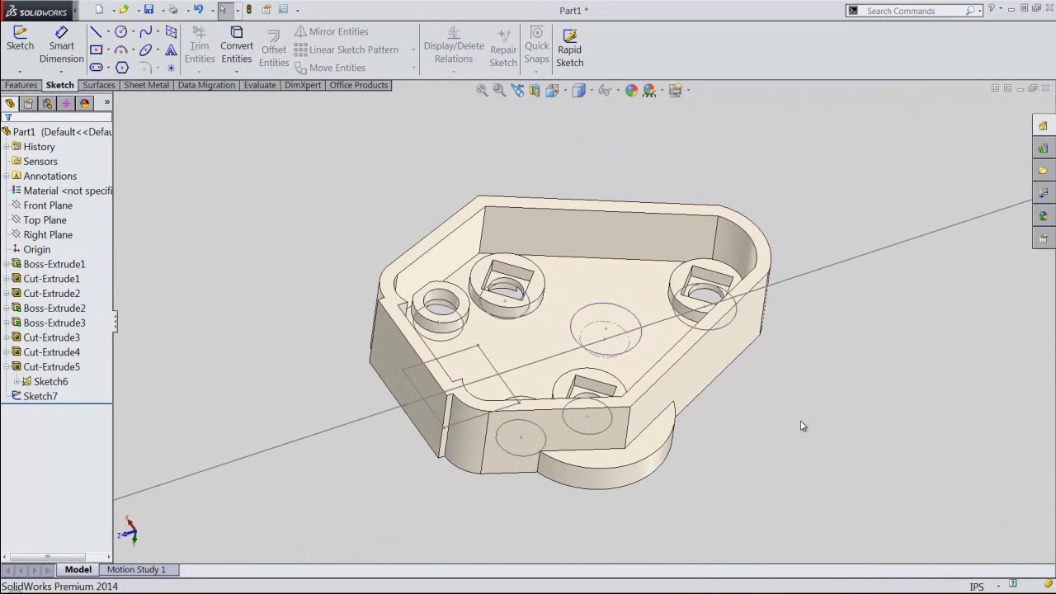
pyautogui.click(49, 381)
pyautogui.click(42, 366)
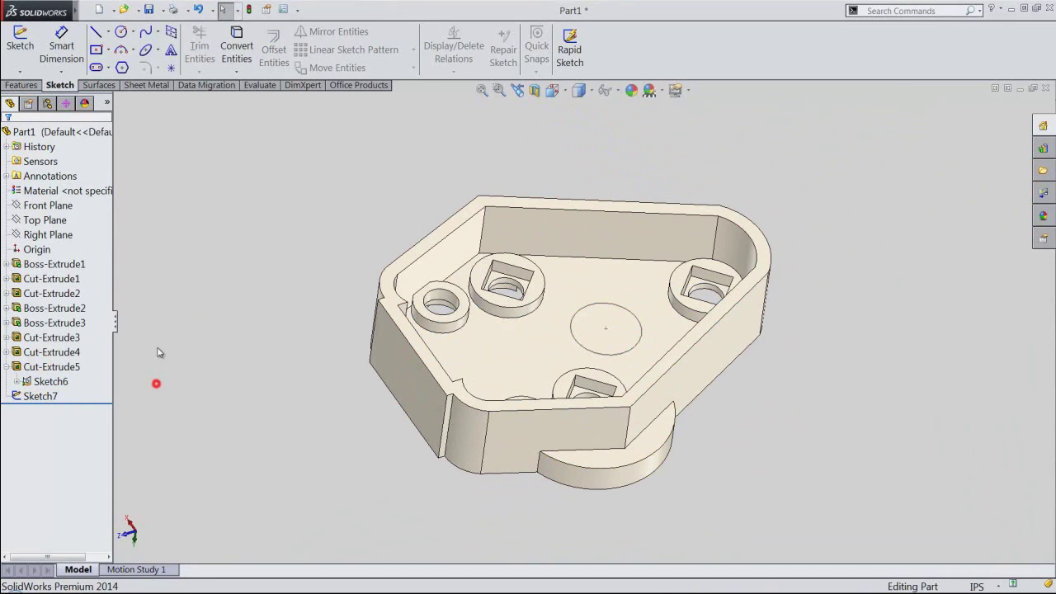
pyautogui.click(22, 85)
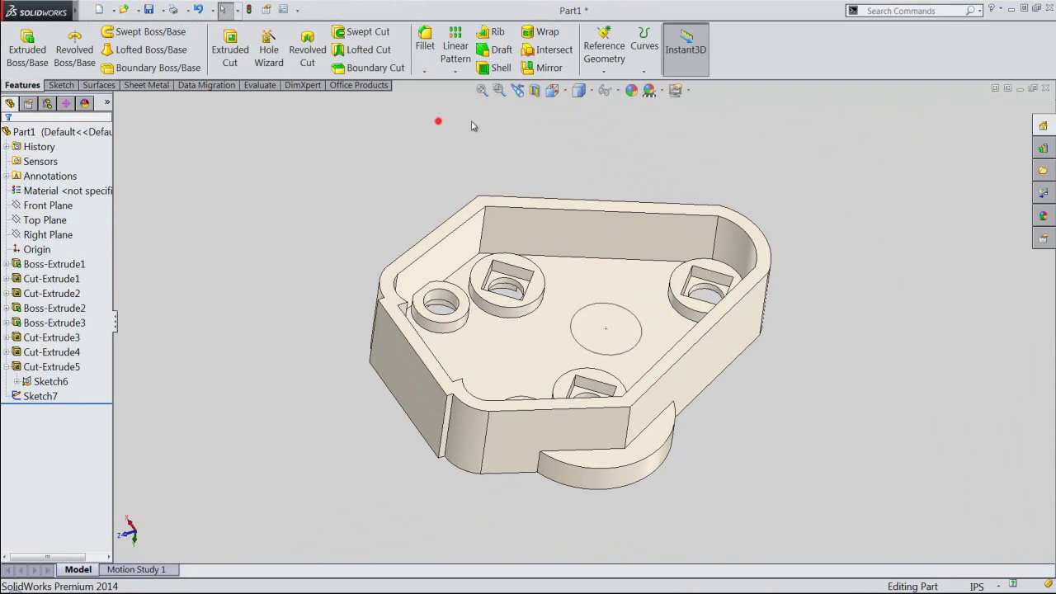
# Create Plane1 offset 0.28125in from the recessed floor face.
pyautogui.click(618, 52)
pyautogui.click(620, 85)
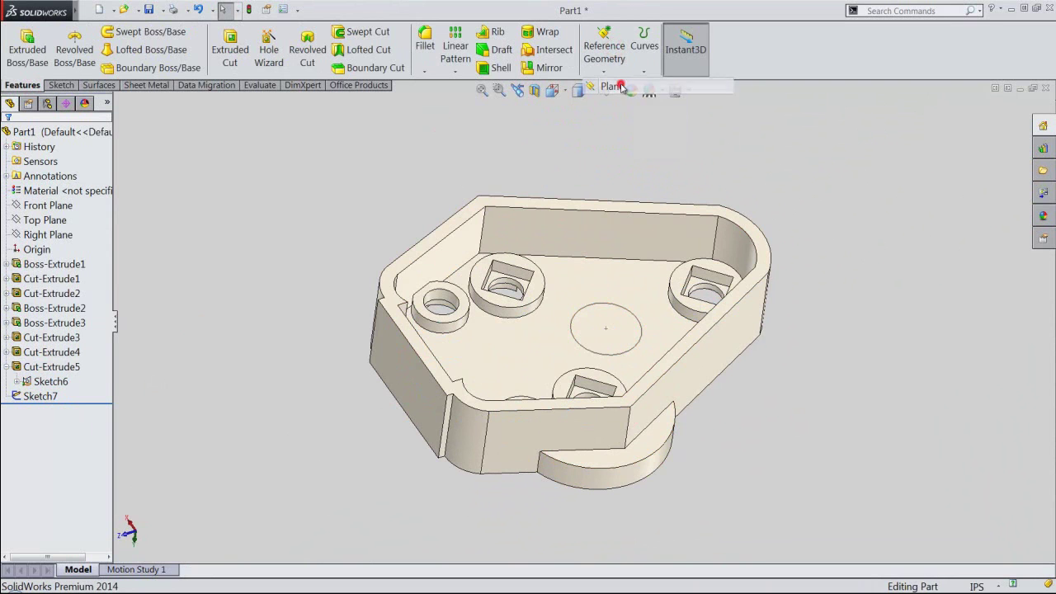
pyautogui.click(571, 288)
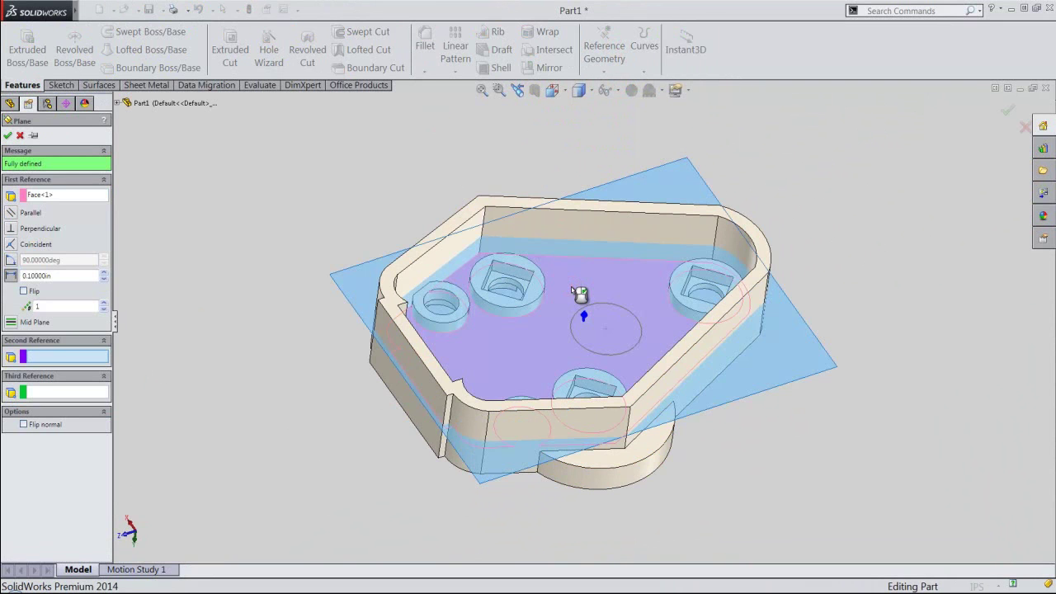
pyautogui.moveTo(581, 410); pyautogui.dragTo(560, 300, button='middle')
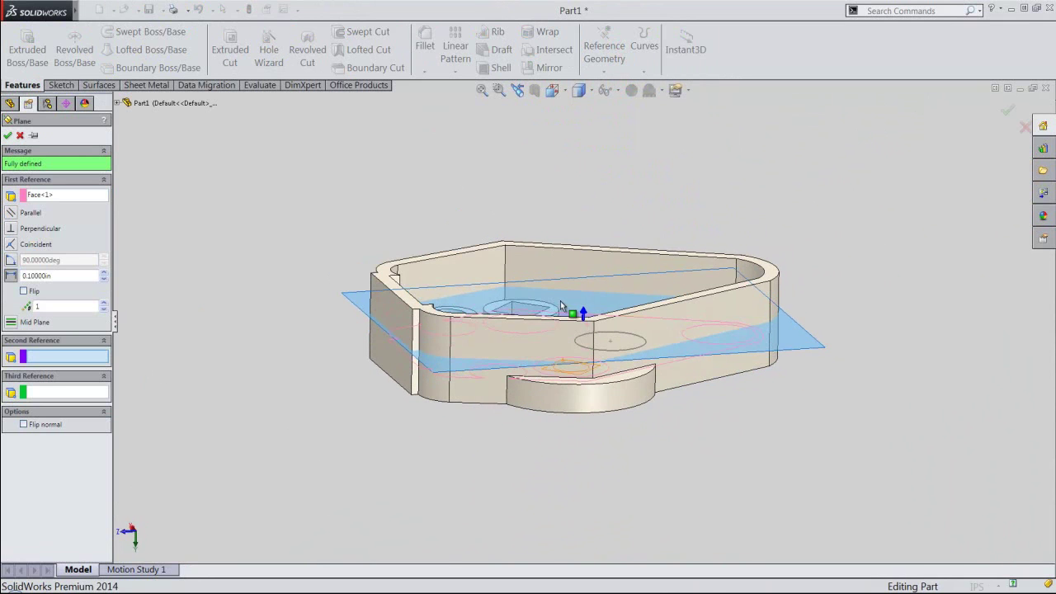
pyautogui.doubleClick(83, 277)
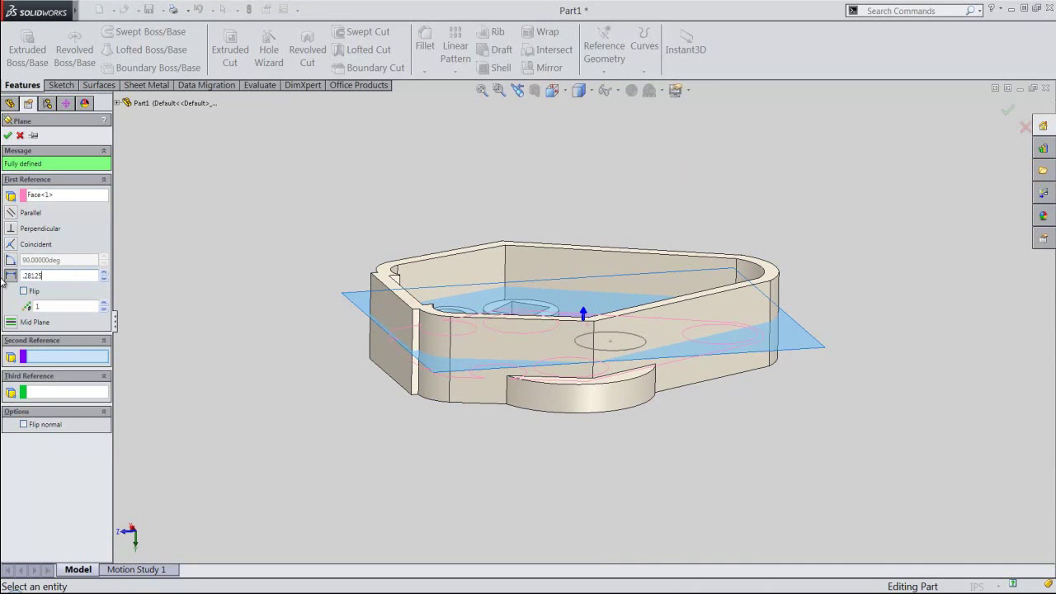
pyautogui.press('Return')
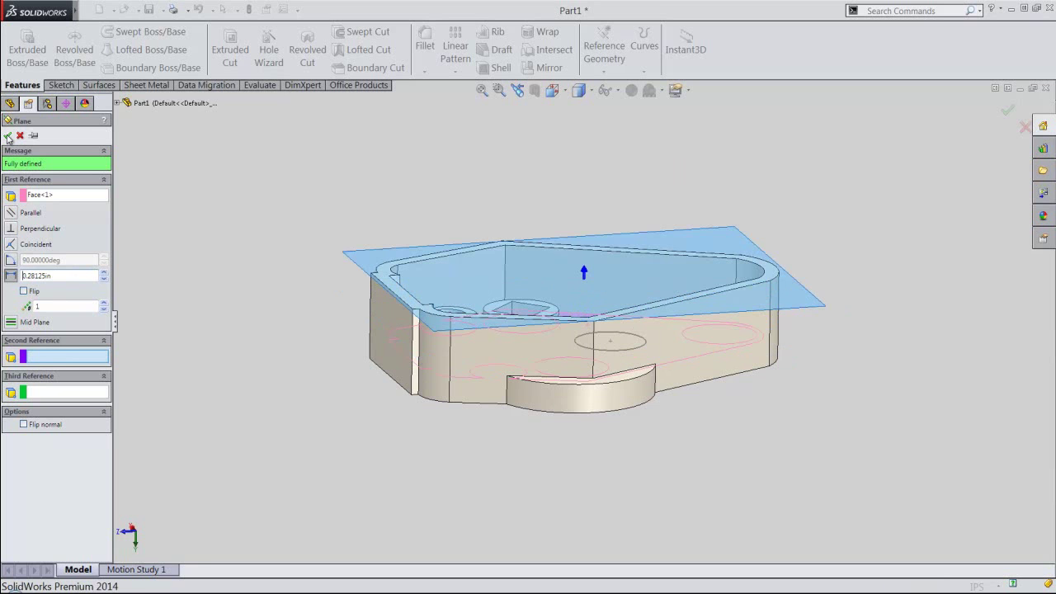
pyautogui.click(7, 136)
pyautogui.click(249, 207)
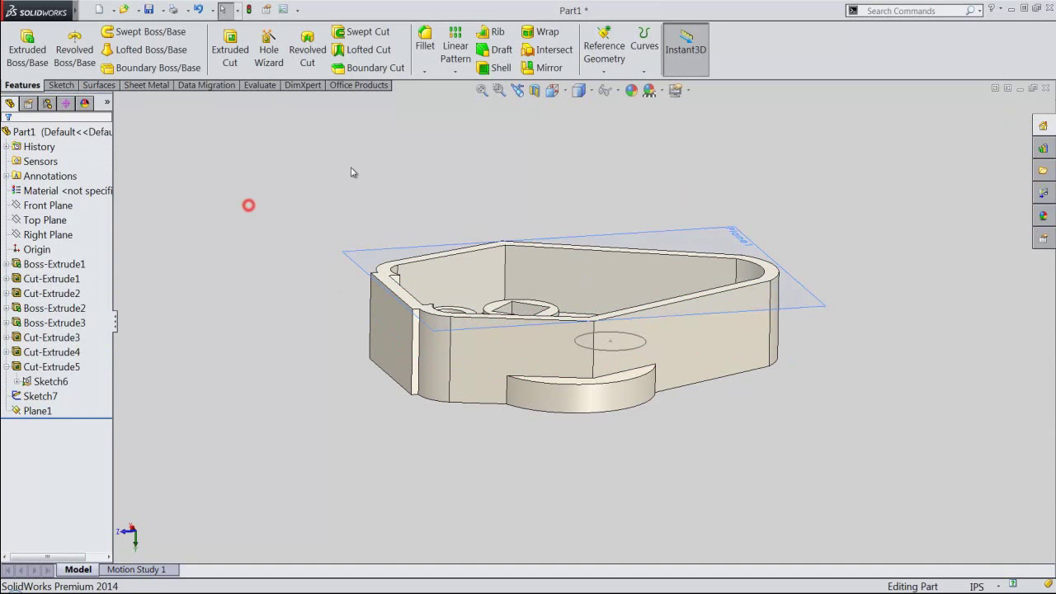
pyautogui.click(674, 233)
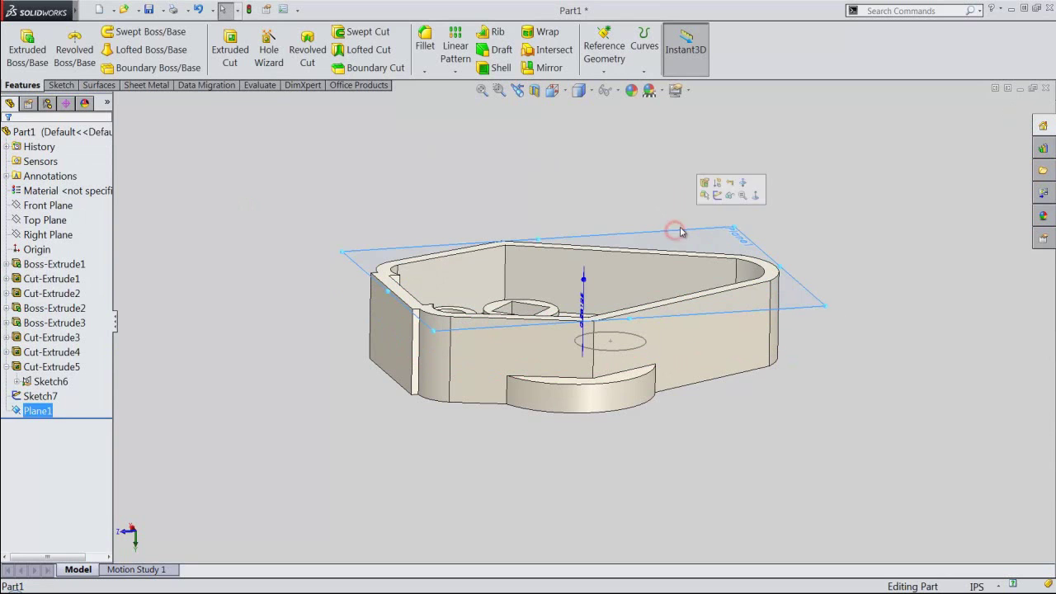
# On Plane1, sketch a Ø0.2656 circle centred on the part's central circle, viewed from Top, and exit the sketch.
pyautogui.click(718, 199)
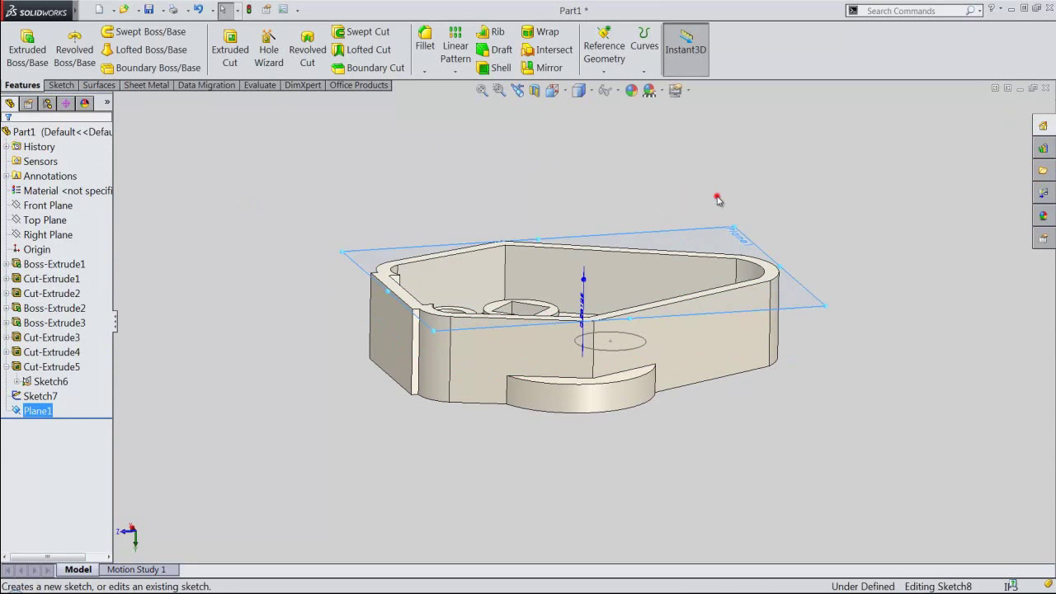
pyautogui.click(554, 89)
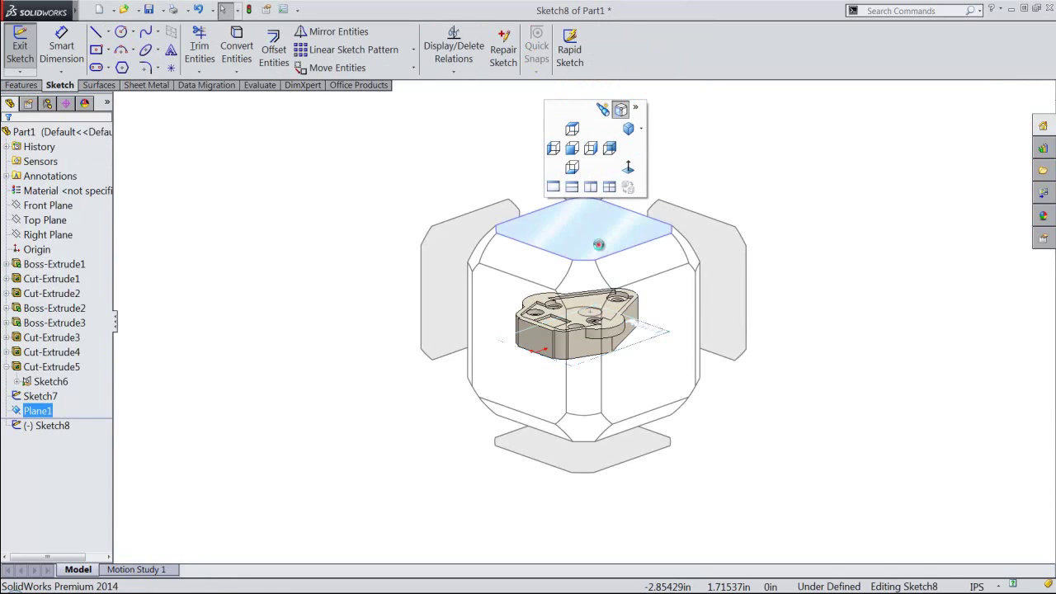
pyautogui.click(602, 237)
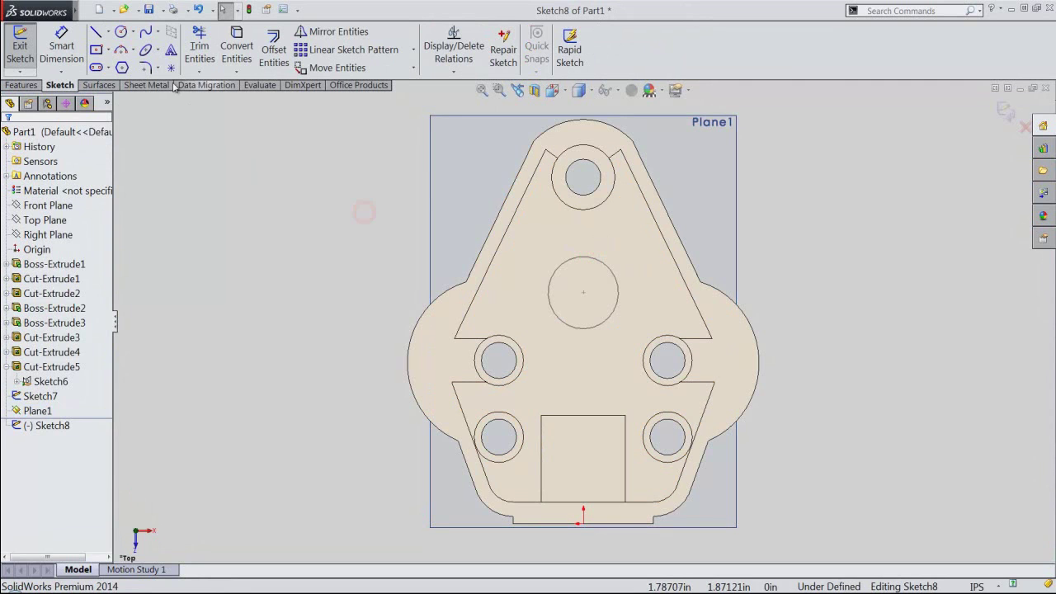
pyautogui.click(120, 31)
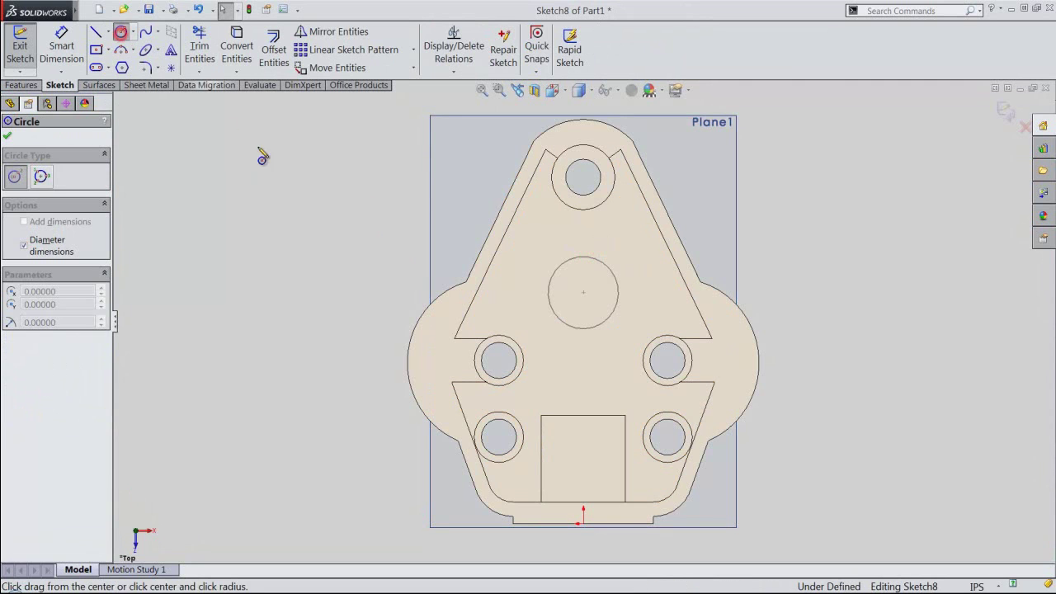
pyautogui.click(584, 293)
pyautogui.write('.2656')
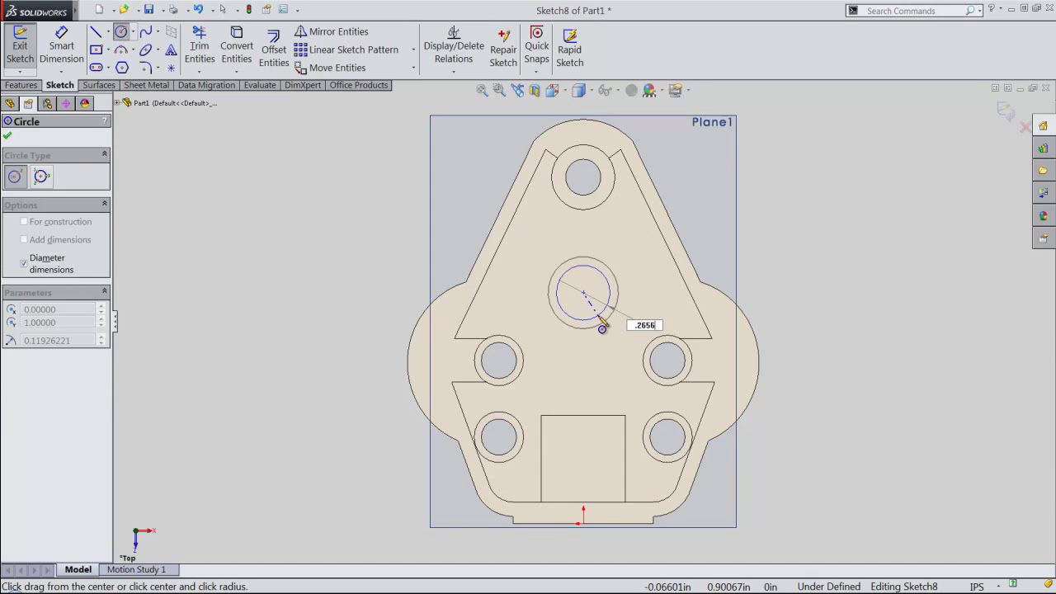
pyautogui.write('3')
pyautogui.press('Return')
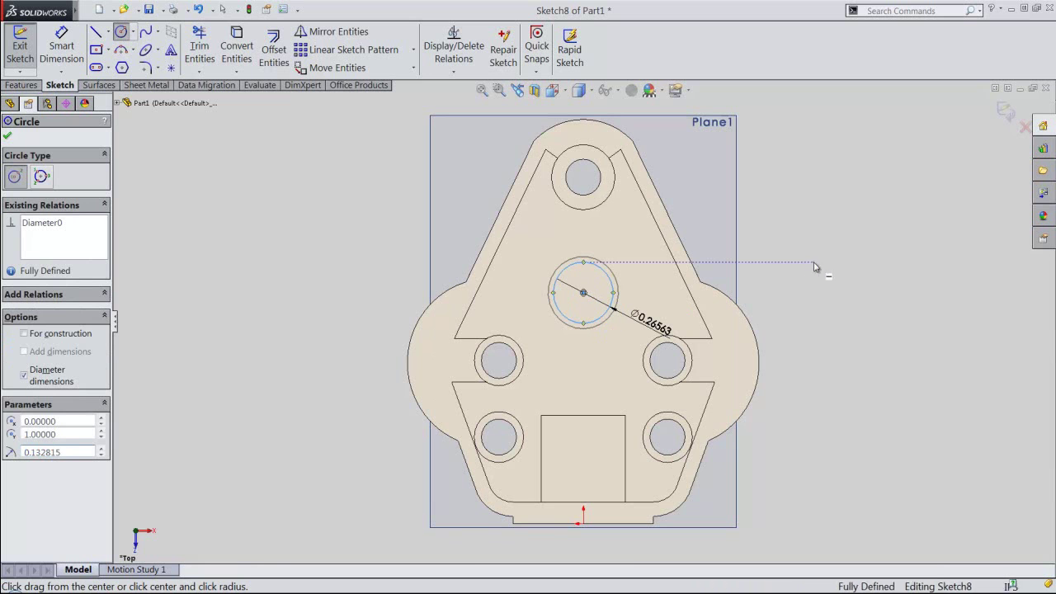
pyautogui.rightClick(813, 265)
pyautogui.click(909, 113)
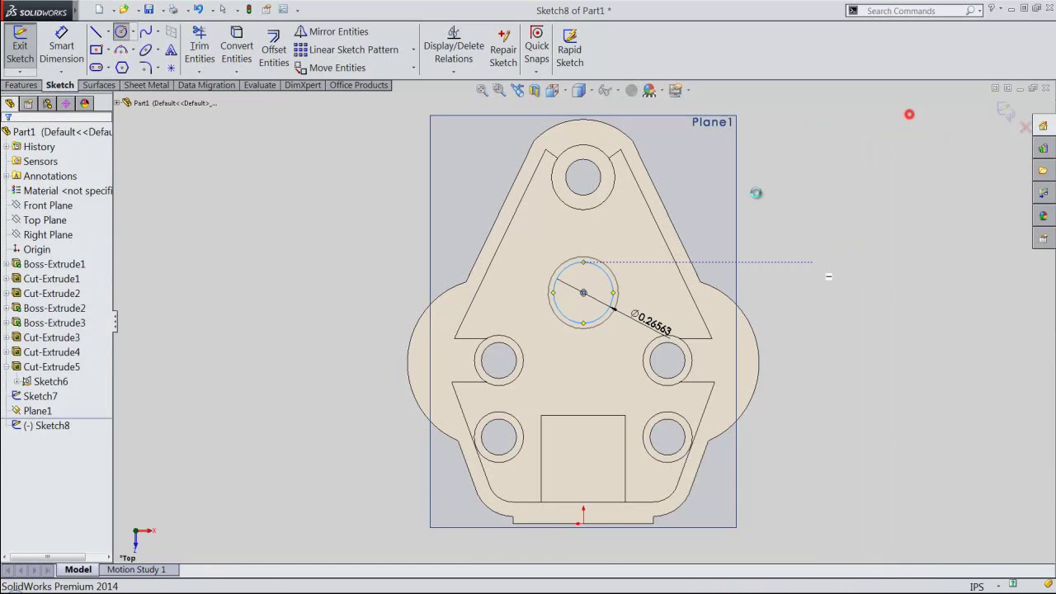
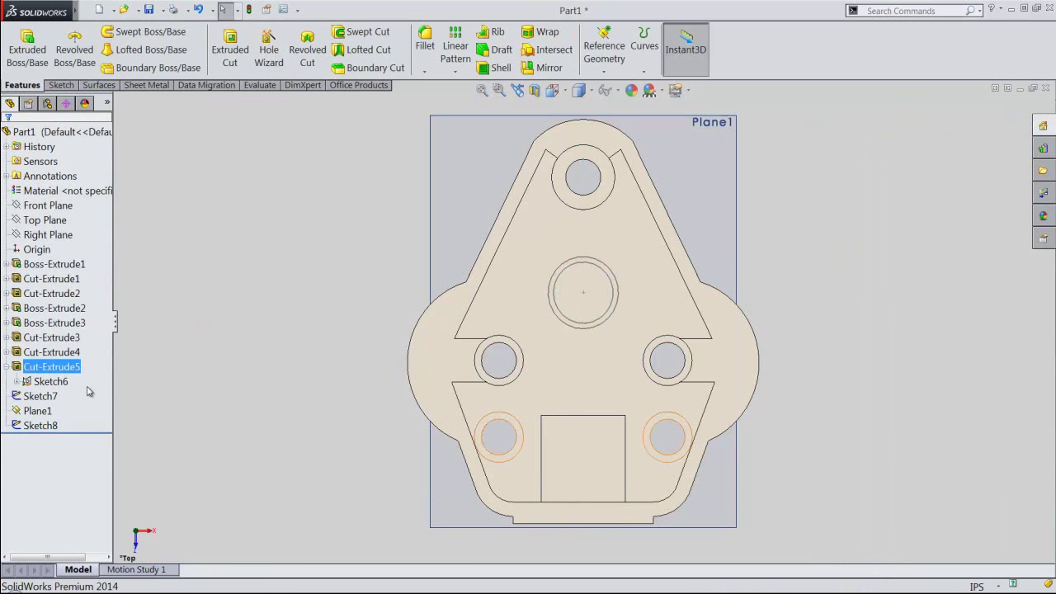
# Loft a tapered boss from Sketch8 to Sketch7 on the part floor, creating Loft1.
pyautogui.click(7, 367)
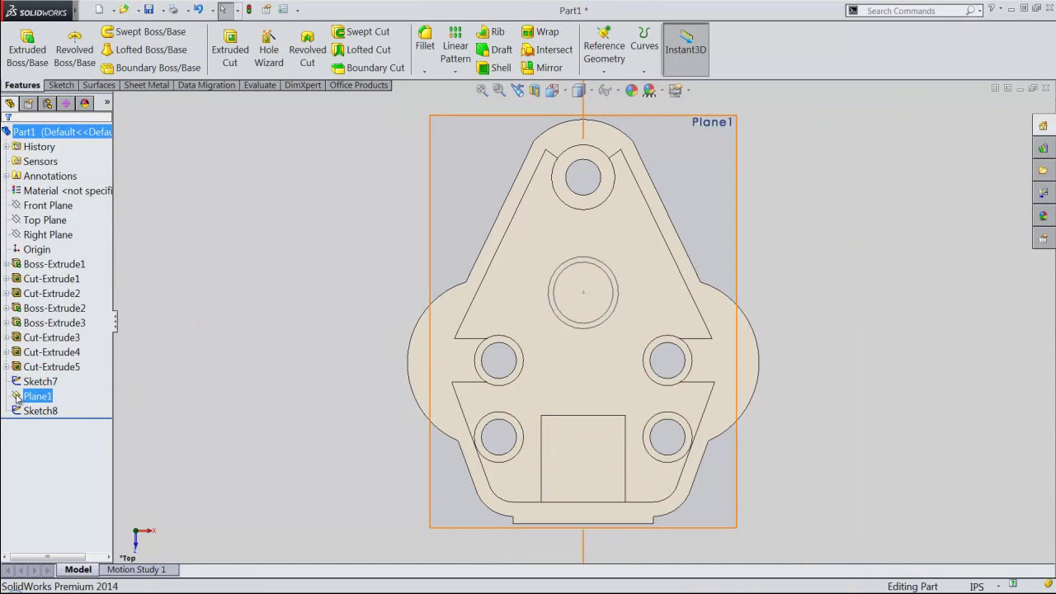
pyautogui.click(37, 381)
pyautogui.click(224, 322)
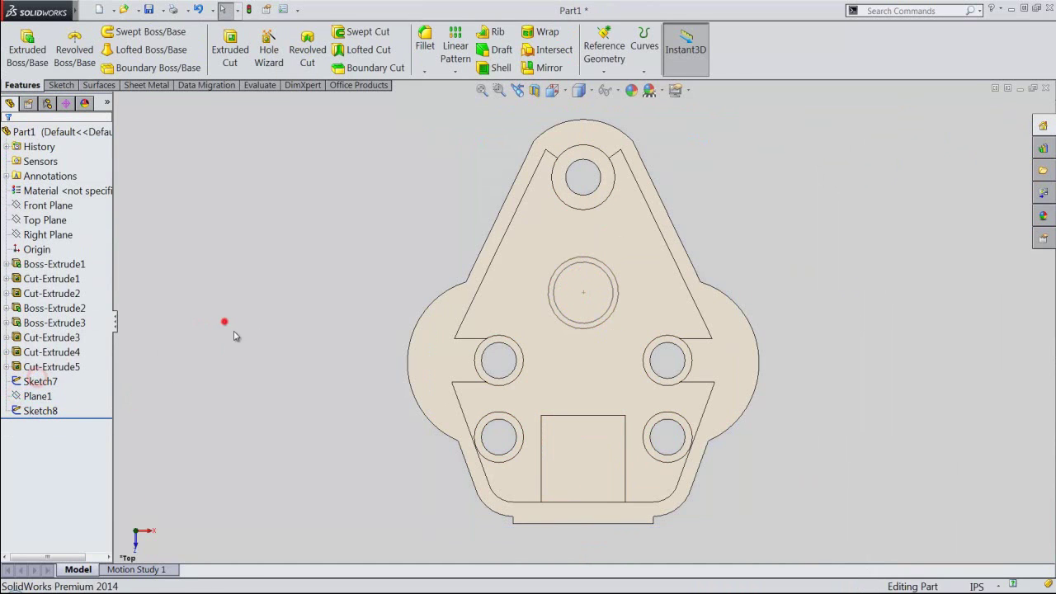
pyautogui.moveTo(223, 321)
pyautogui.mouseDown(button='middle')
pyautogui.moveTo(698, 322)
pyautogui.moveTo(730, 290)
pyautogui.mouseUp(button='middle')
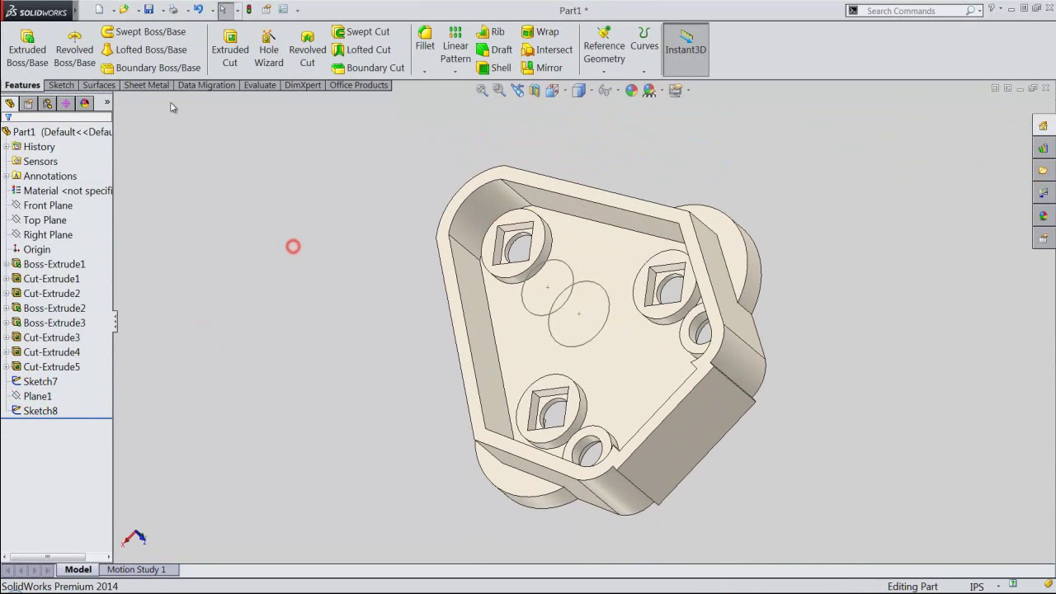
pyautogui.click(151, 49)
pyautogui.scroll(-2, 525, 328)
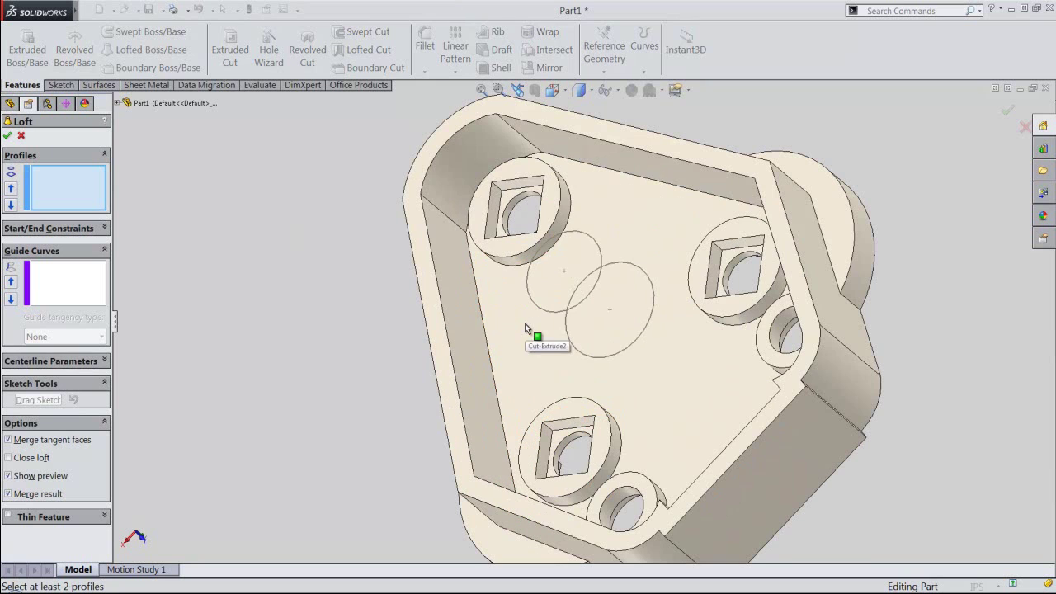
pyautogui.click(594, 244)
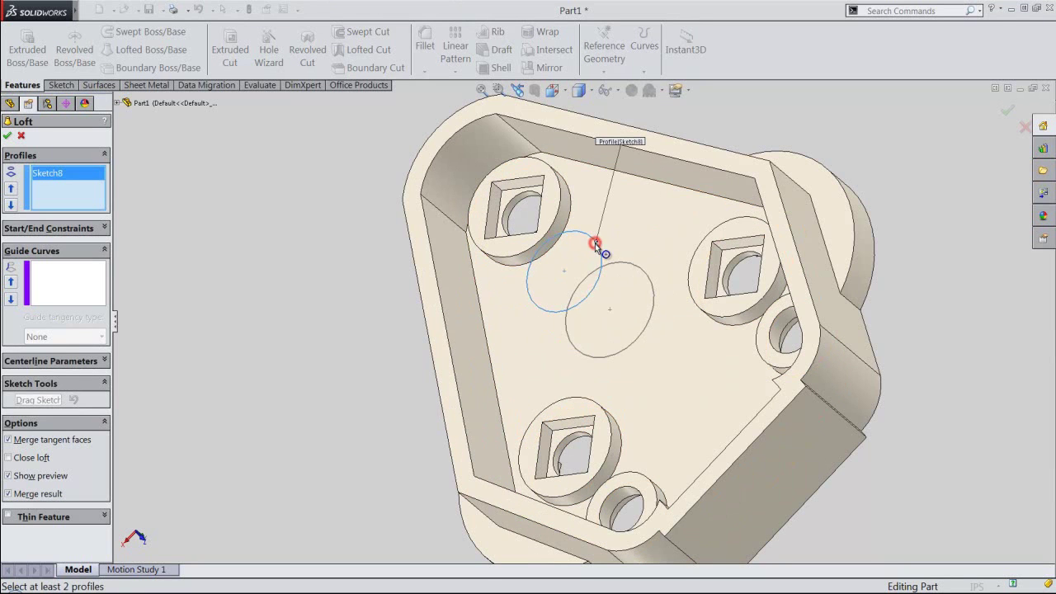
pyautogui.click(641, 269)
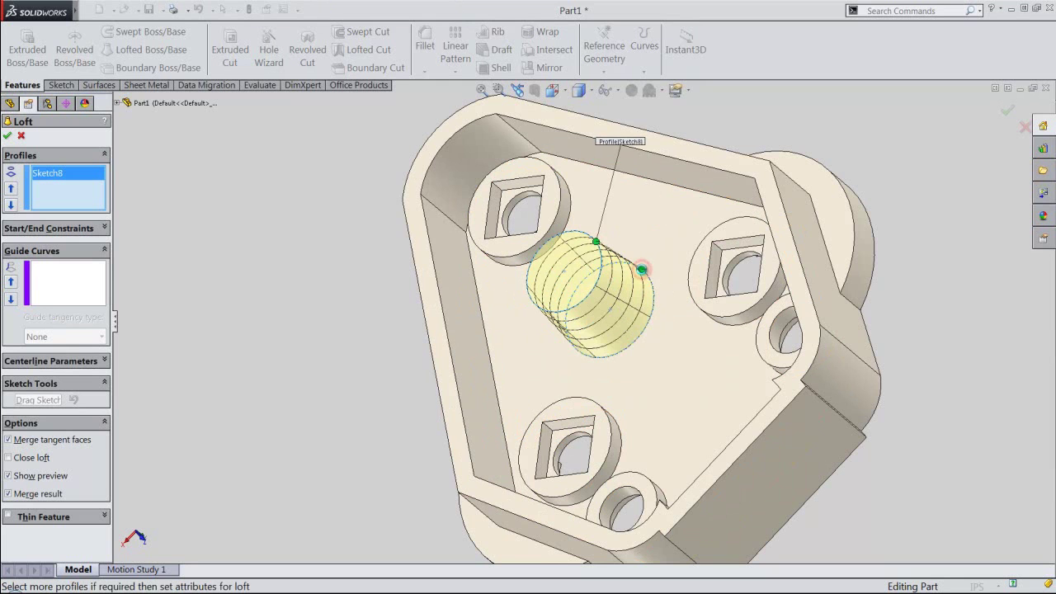
pyautogui.click(9, 136)
pyautogui.moveTo(528, 427)
pyautogui.mouseDown(button='middle')
pyautogui.moveTo(549, 319)
pyautogui.moveTo(558, 354)
pyautogui.moveTo(566, 349)
pyautogui.mouseUp(button='middle')
pyautogui.click(247, 282)
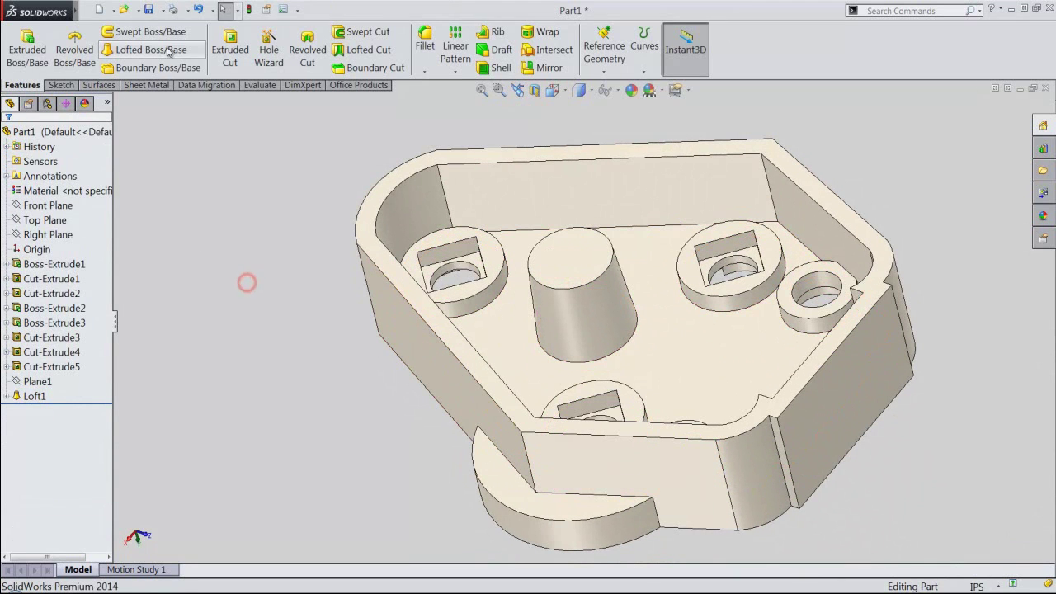
# Save the part, then sketch a small circle on the tapered boss's top face.
pyautogui.click(225, 241)
pyautogui.click(240, 49)
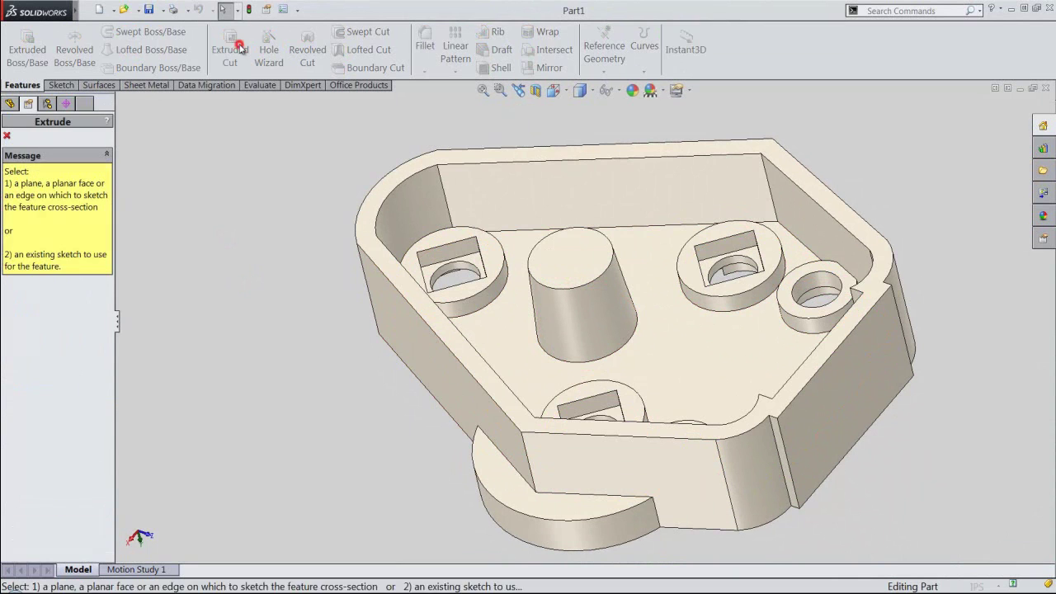
pyautogui.click(566, 249)
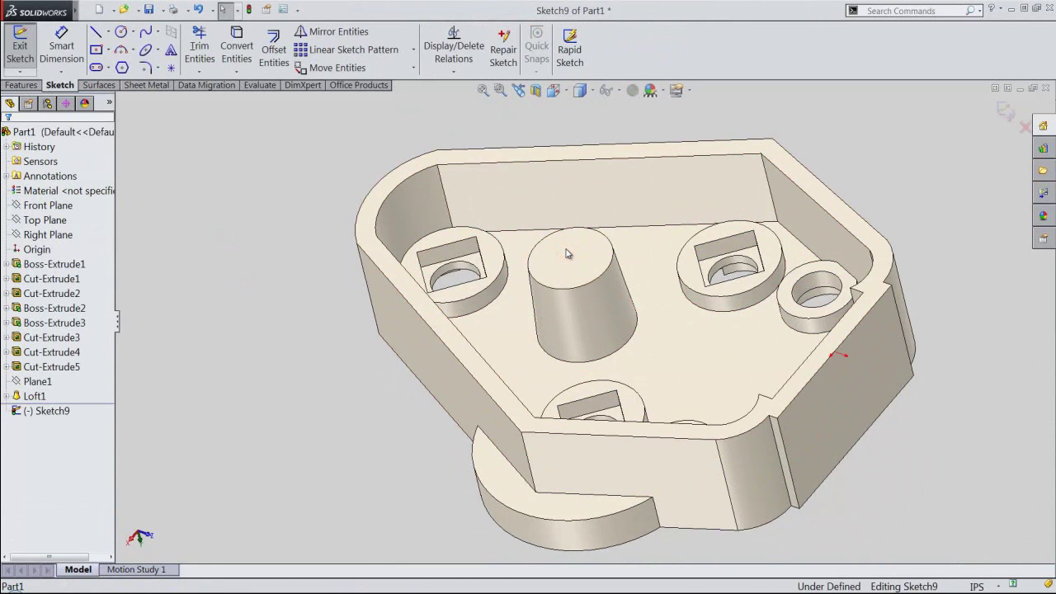
pyautogui.scroll(-3, 561, 240)
pyautogui.rightClick(209, 117)
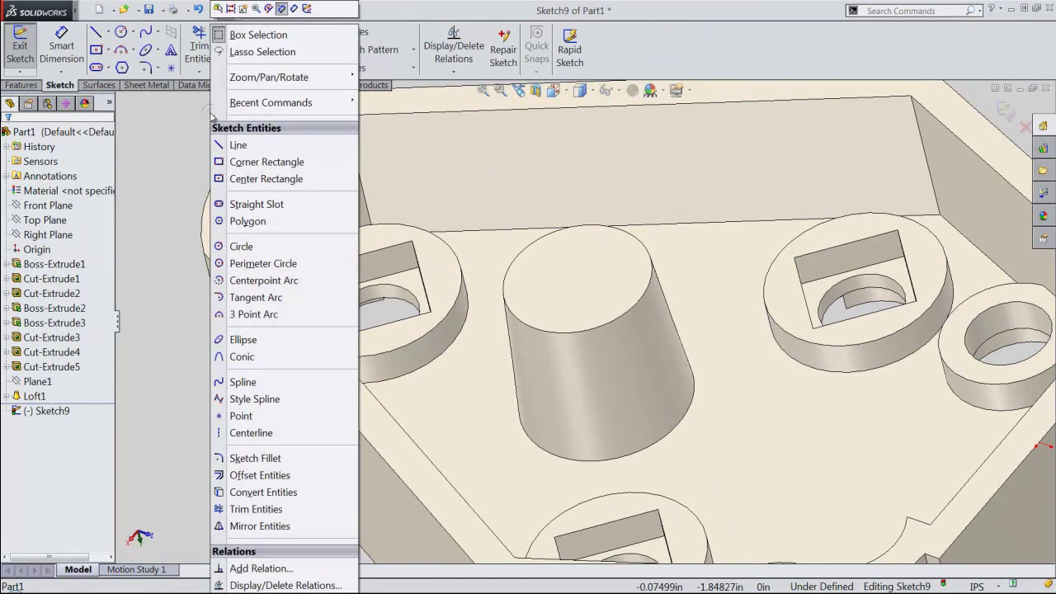
pyautogui.click(242, 242)
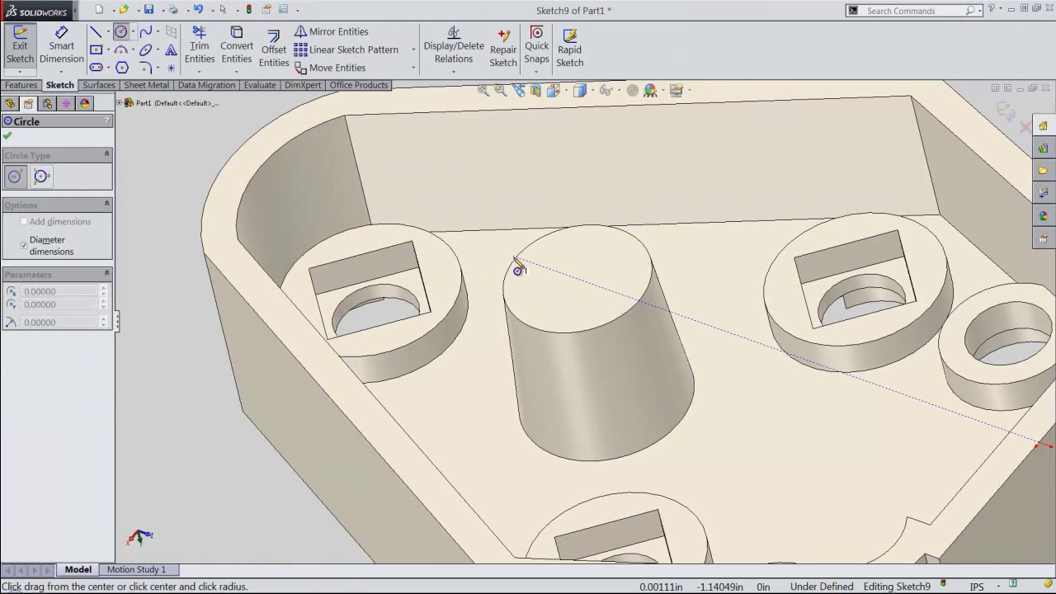
pyautogui.click(578, 280)
pyautogui.write('.14063')
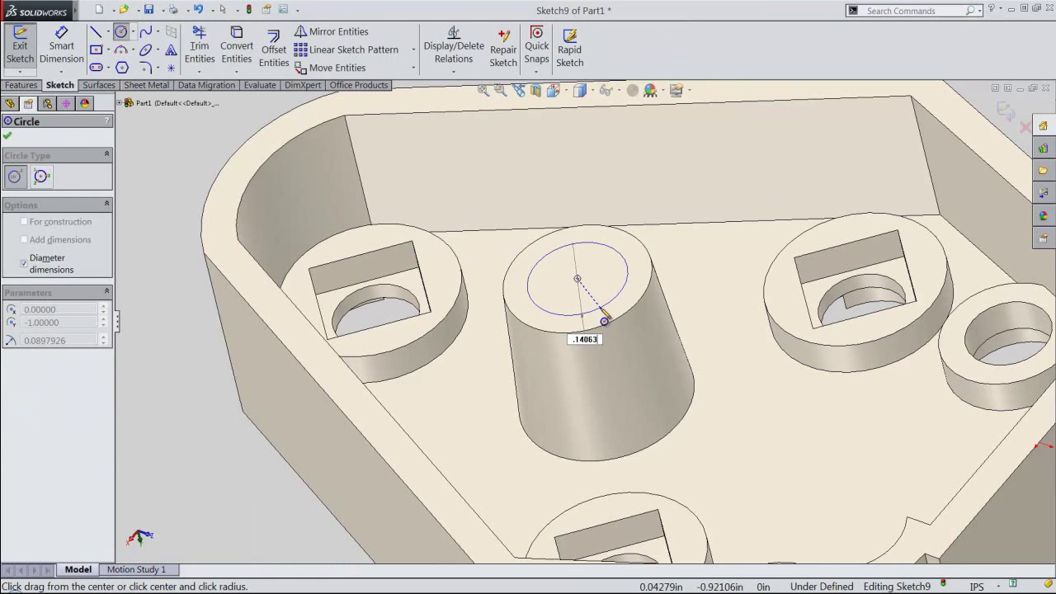
pyautogui.click(604, 320)
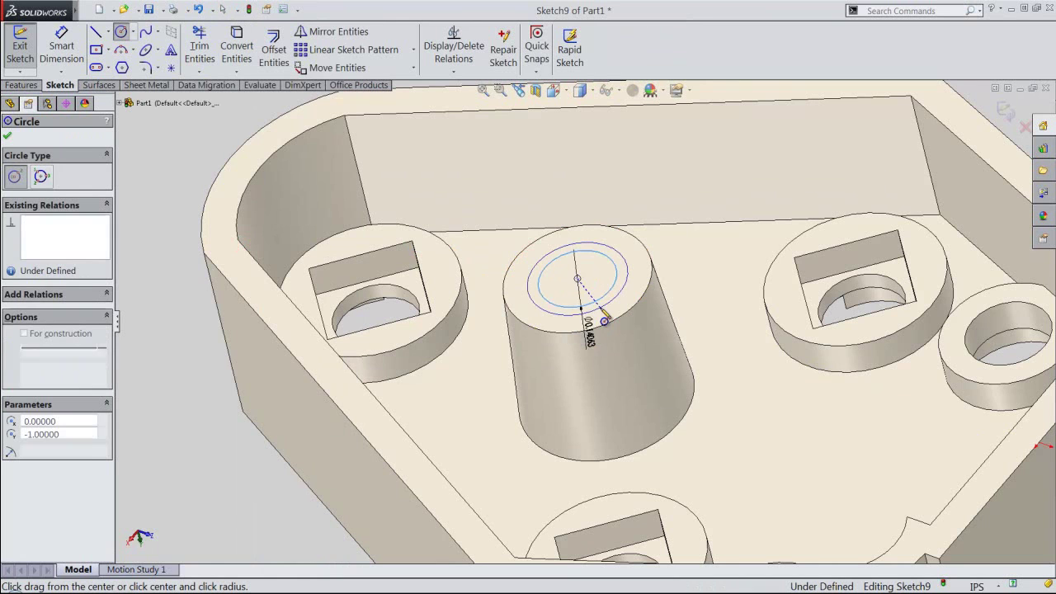
# Convert the boss's top edge into the sketch and make the small circle concentric with it.
pyautogui.rightClick(170, 173)
pyautogui.click(194, 145)
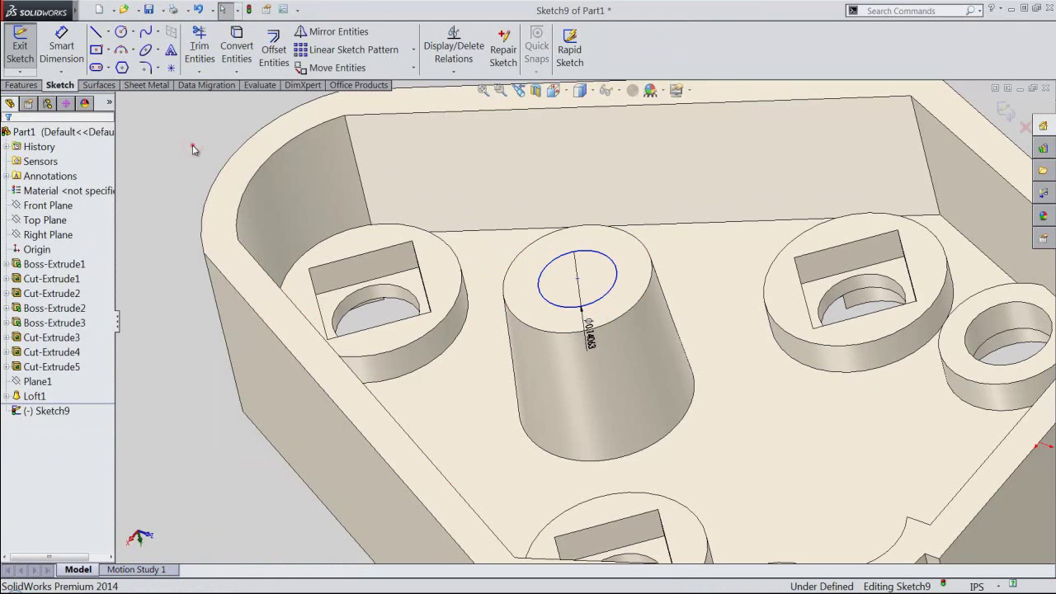
pyautogui.click(517, 259)
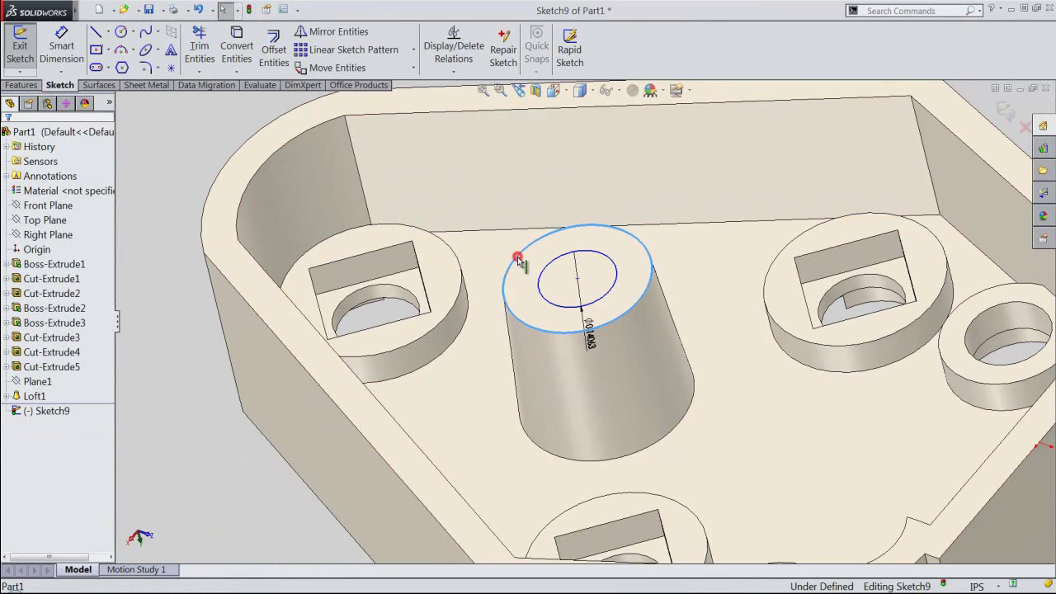
pyautogui.click(236, 46)
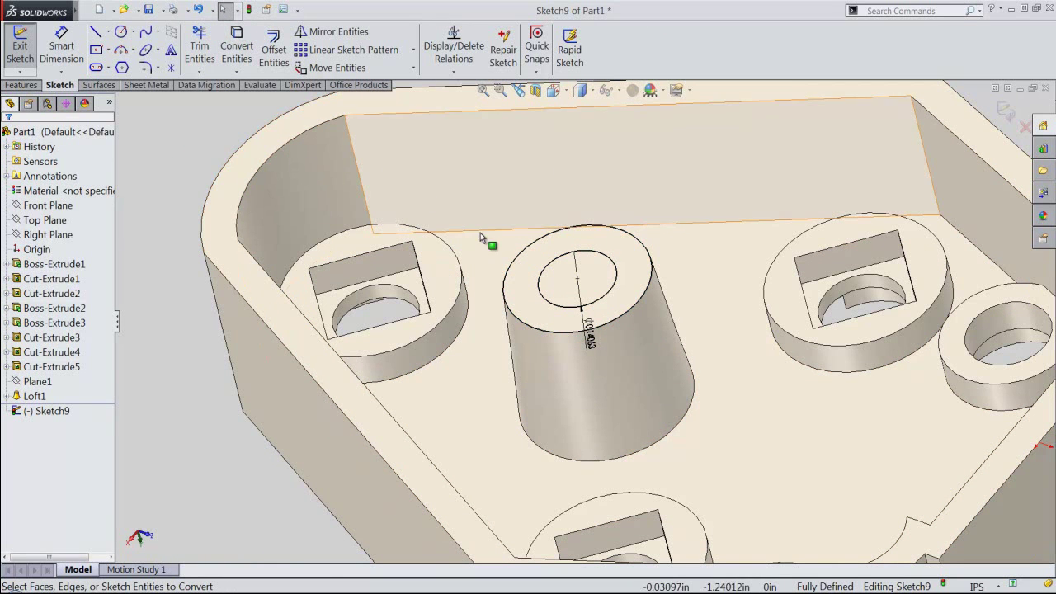
pyautogui.click(514, 260)
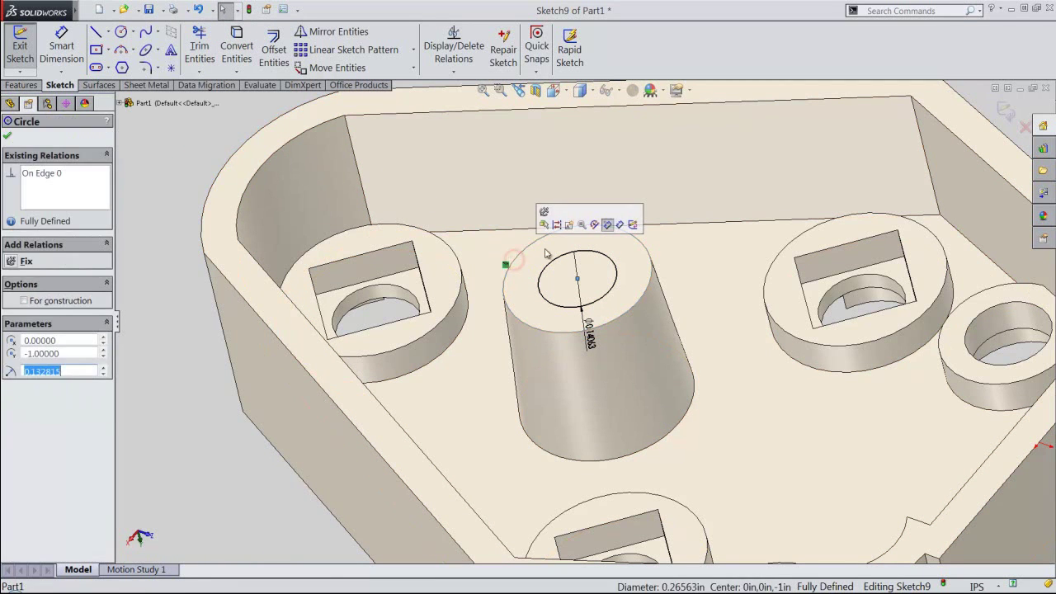
pyautogui.press('Escape')
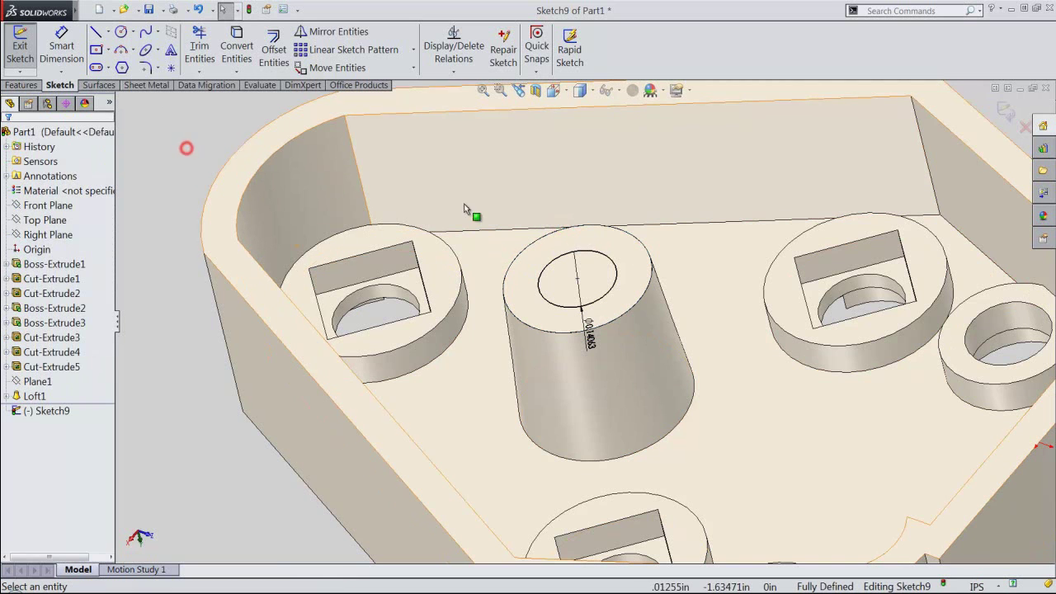
pyautogui.click(601, 255)
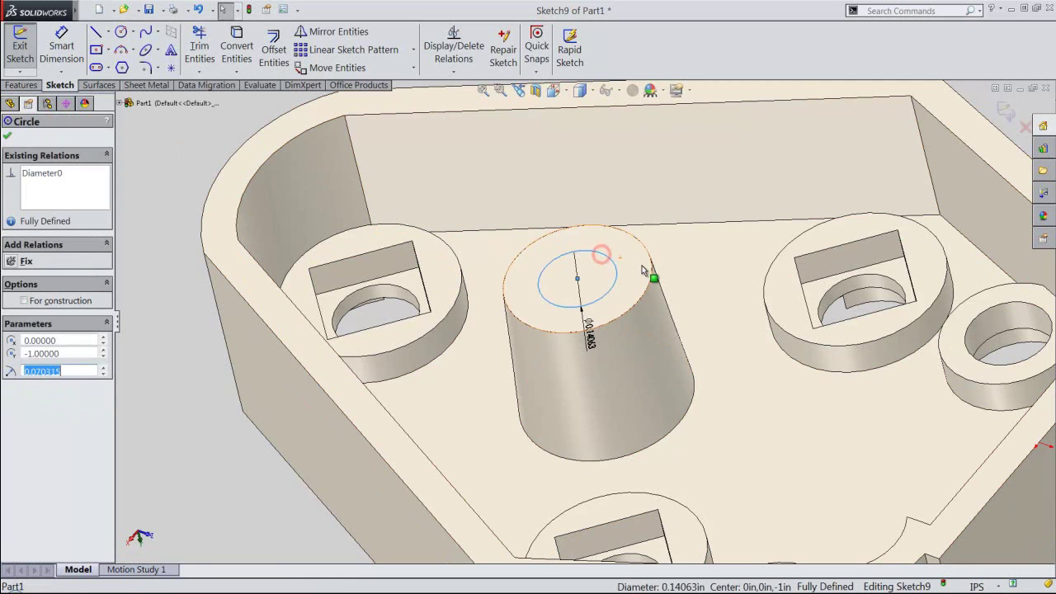
pyautogui.keyDown('ctrl'); pyautogui.click(652, 271); pyautogui.keyUp('ctrl')
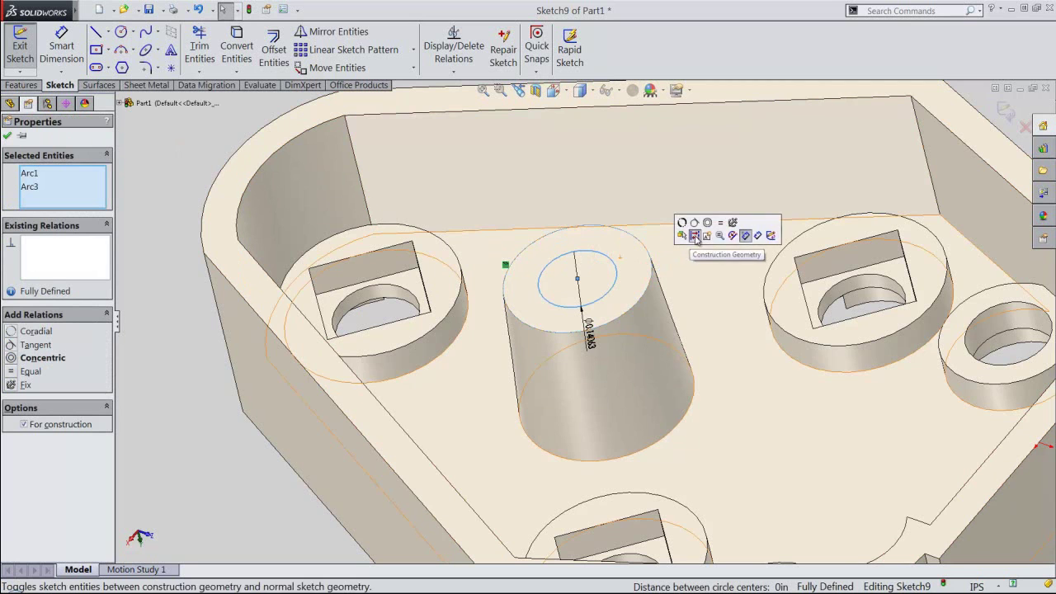
pyautogui.click(708, 224)
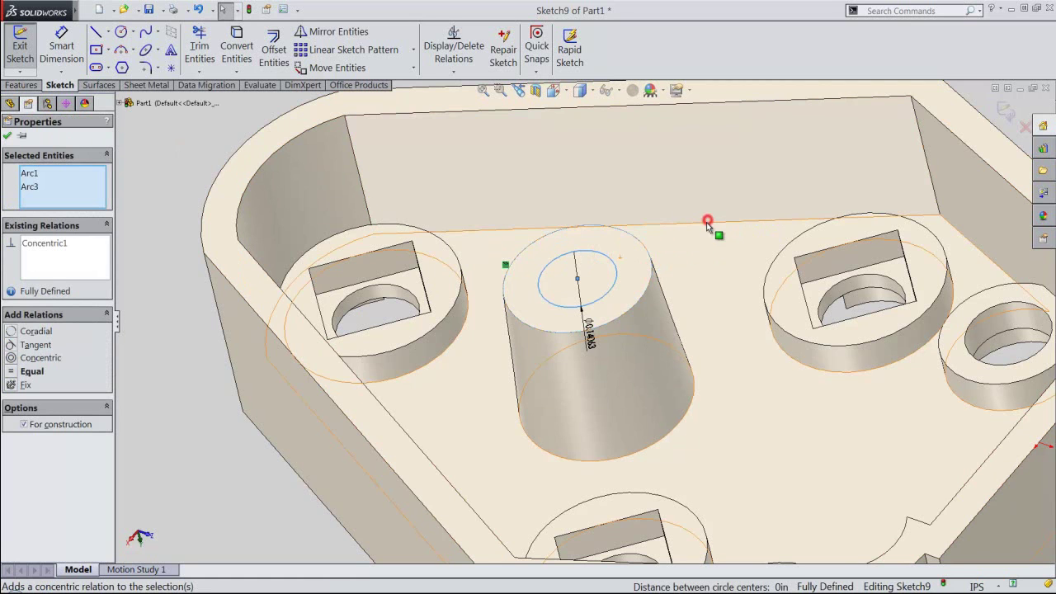
pyautogui.click(7, 137)
# Cut the circle Through All, creating Cut-Extrude6.
pyautogui.click(190, 158)
pyautogui.rightClick(159, 331)
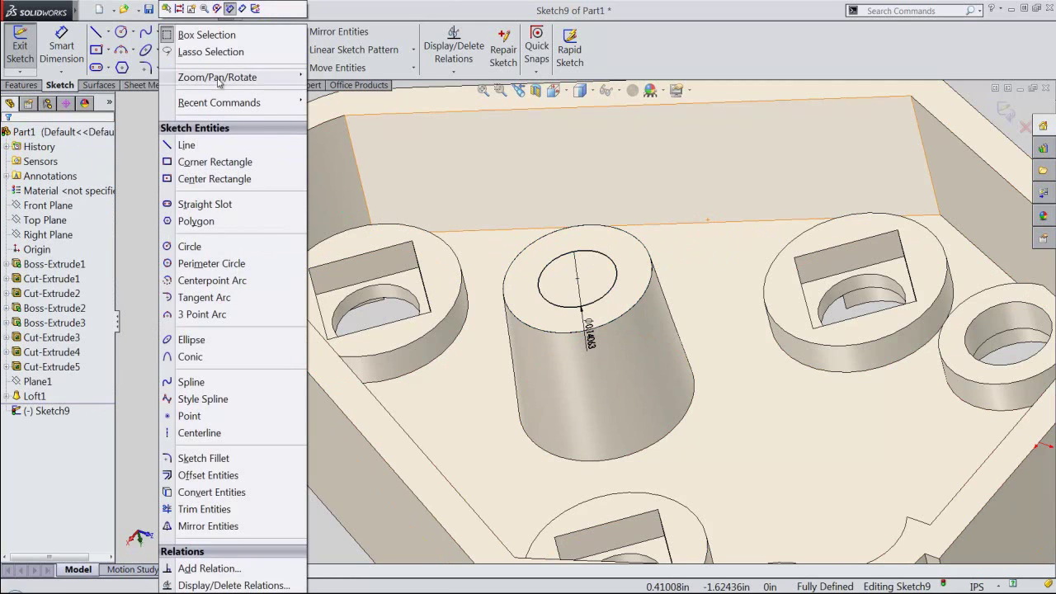
pyautogui.click(264, 31)
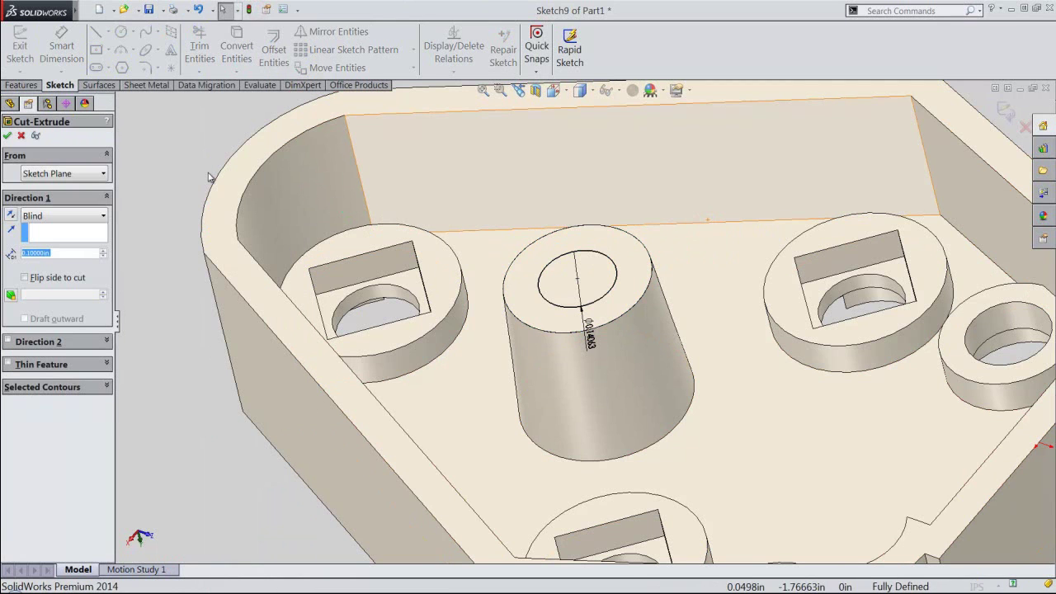
pyautogui.click(91, 214)
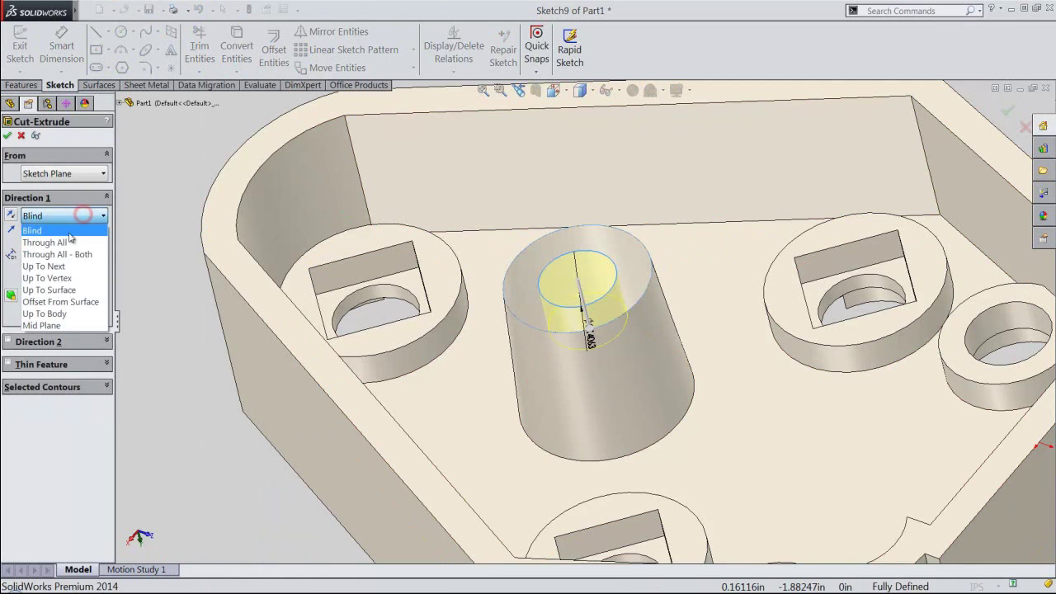
pyautogui.click(66, 236)
pyautogui.click(7, 134)
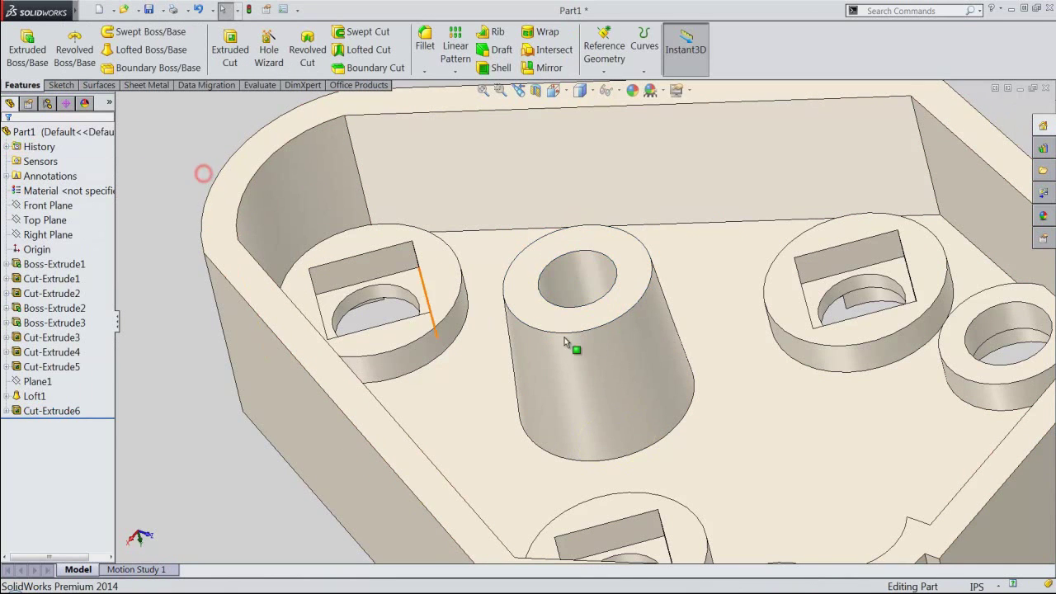
# Orbit to inspect the underside, then return to a fitted isometric view.
pyautogui.scroll(5, 565, 342)
pyautogui.moveTo(578, 342)
pyautogui.mouseDown(button='middle')
pyautogui.moveTo(594, 455)
pyautogui.moveTo(790, 336)
pyautogui.mouseUp(button='middle')
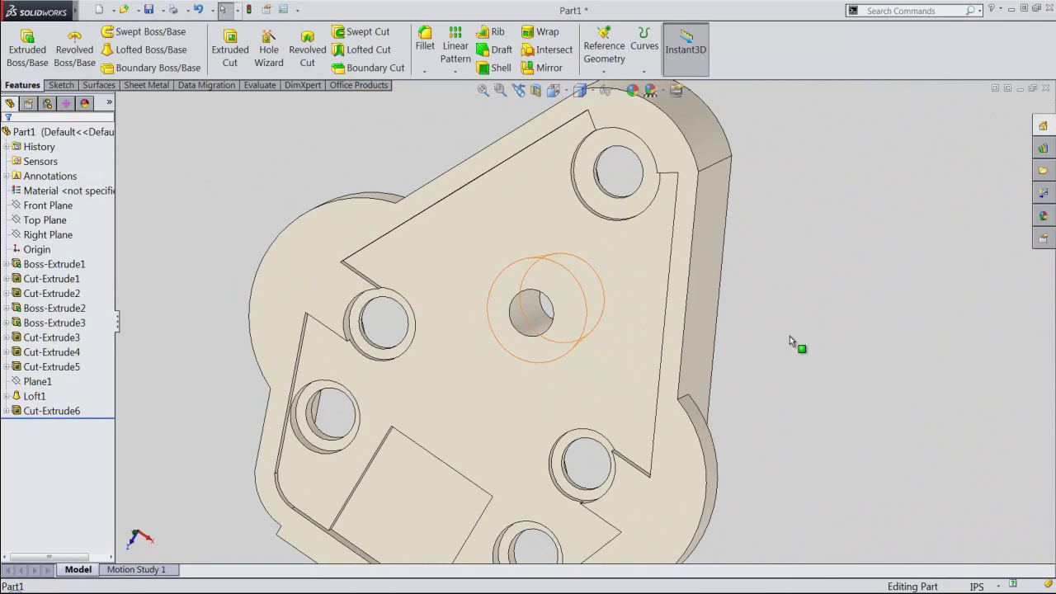
pyautogui.click(518, 90)
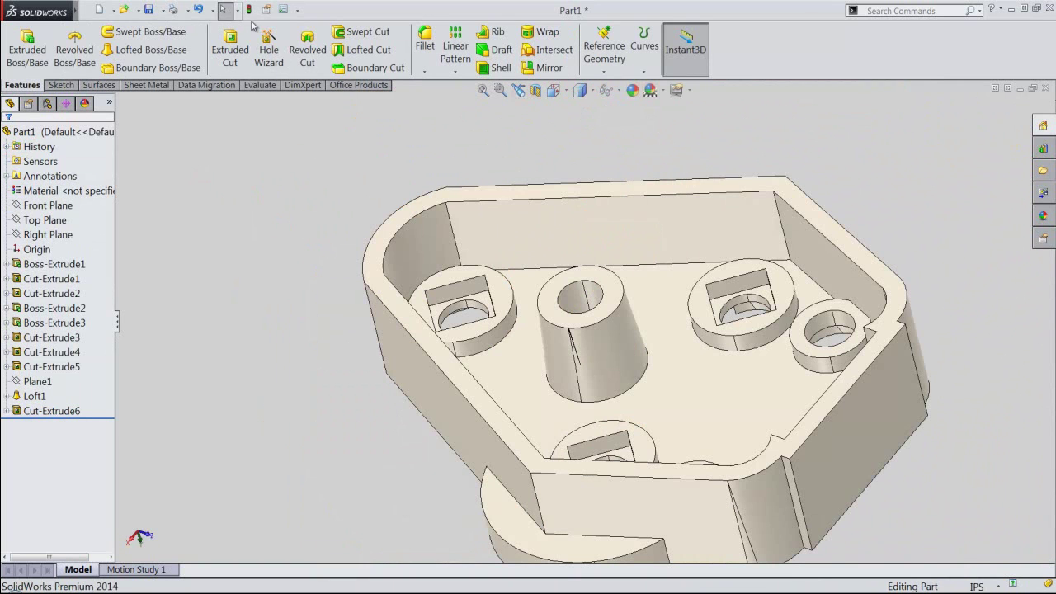
pyautogui.click(482, 90)
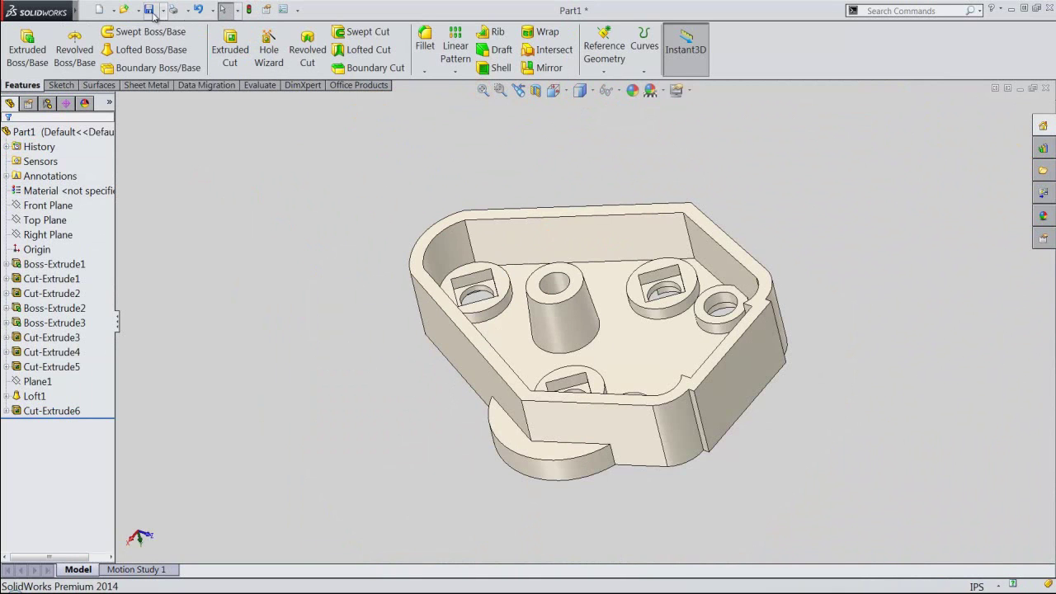
pyautogui.click(389, 296)
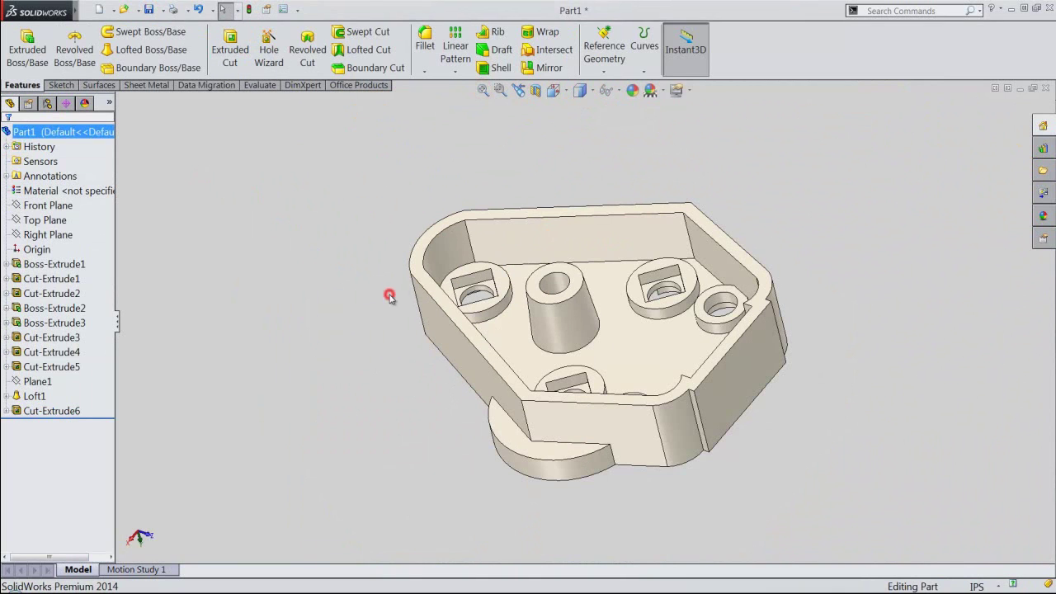
pyautogui.click(560, 90)
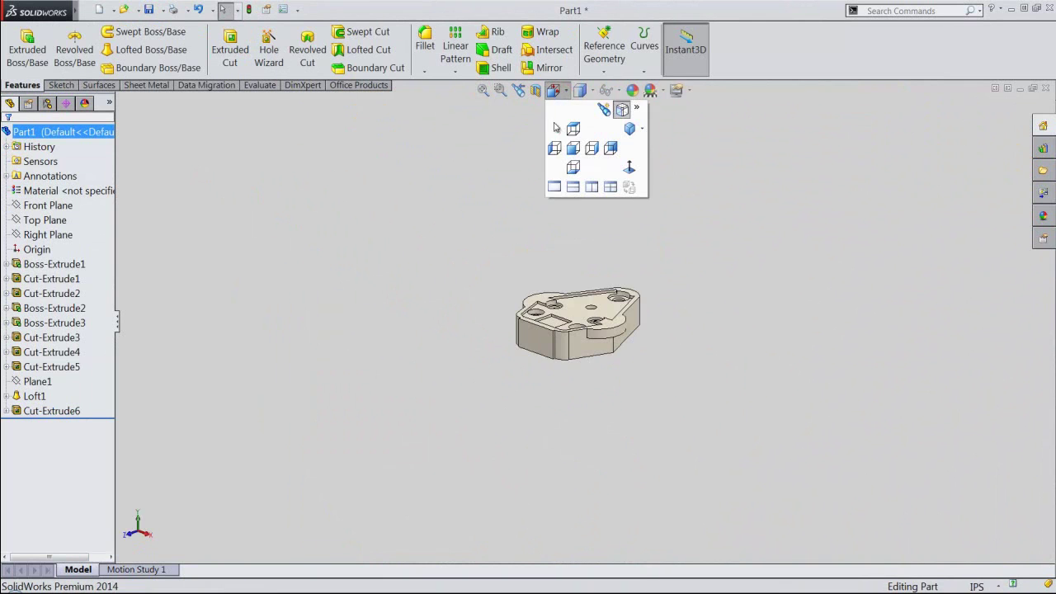
pyautogui.click(577, 292)
pyautogui.click(266, 286)
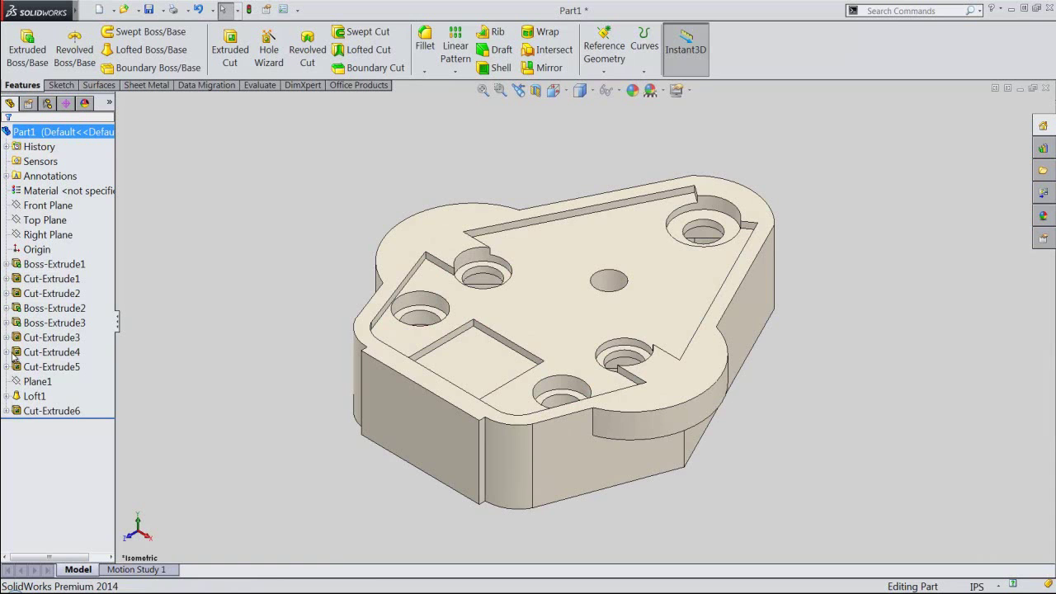
# Show Sketch6's outline and select the recessed top face.
pyautogui.click(7, 352)
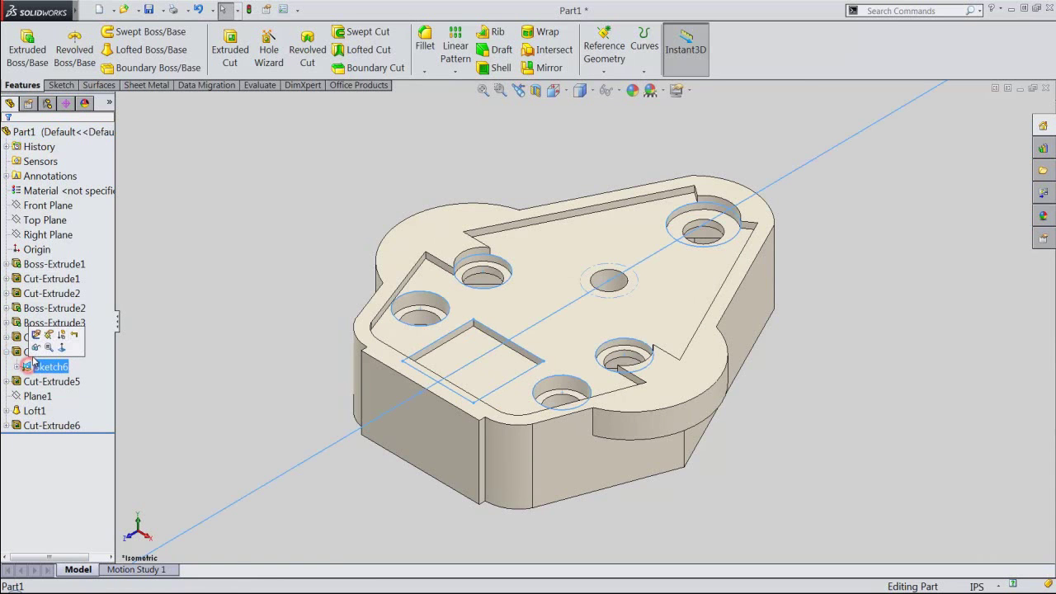
pyautogui.click(32, 352)
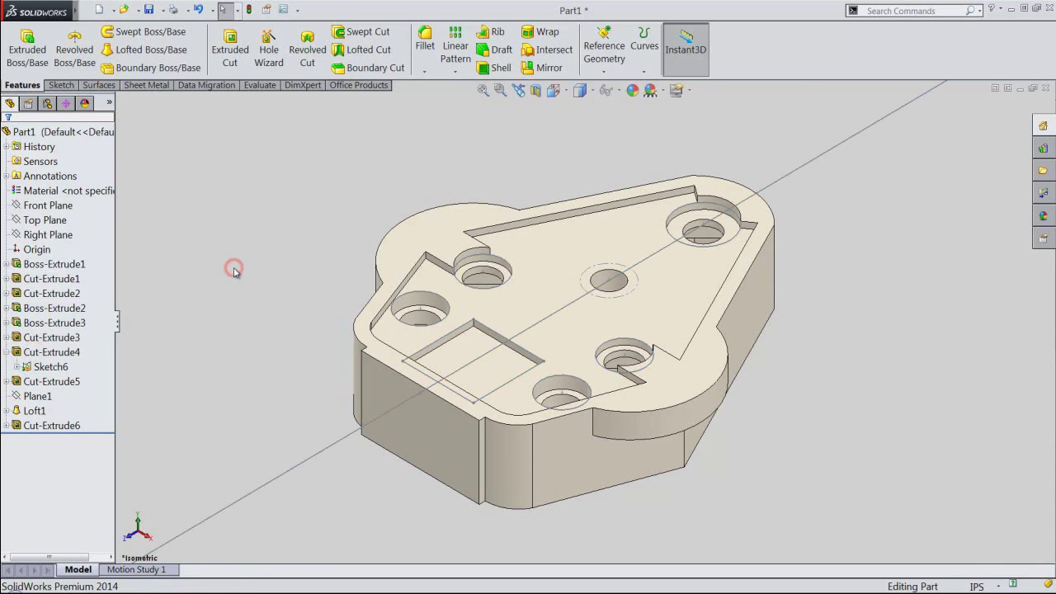
pyautogui.click(554, 247)
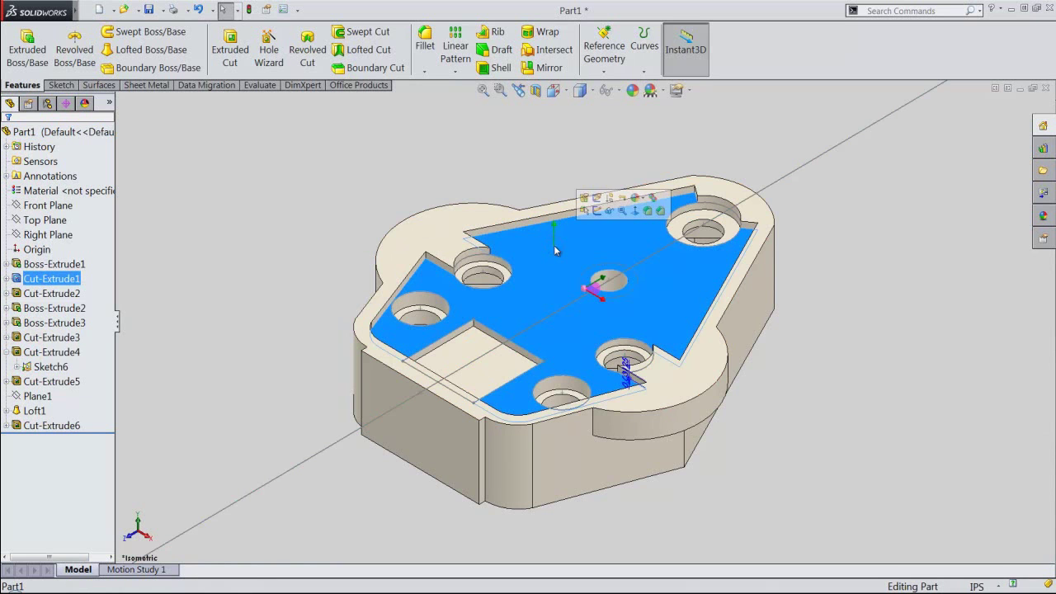
# Sketch on the recessed face, convert the centre-hole circular edge, and hide Sketch6.
pyautogui.click(230, 49)
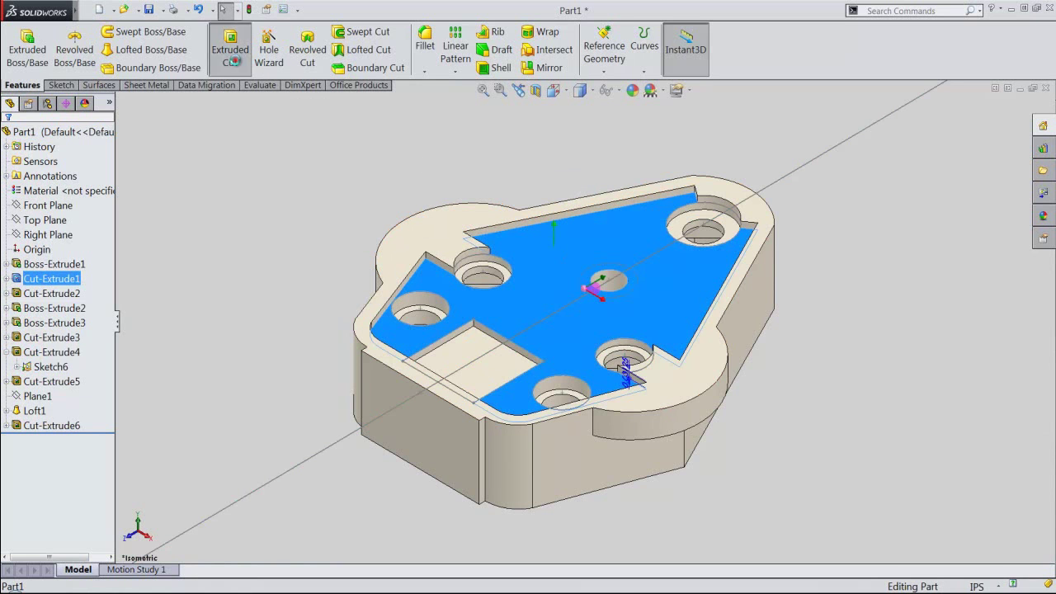
pyautogui.click(503, 150)
pyautogui.scroll(-2, 624, 247)
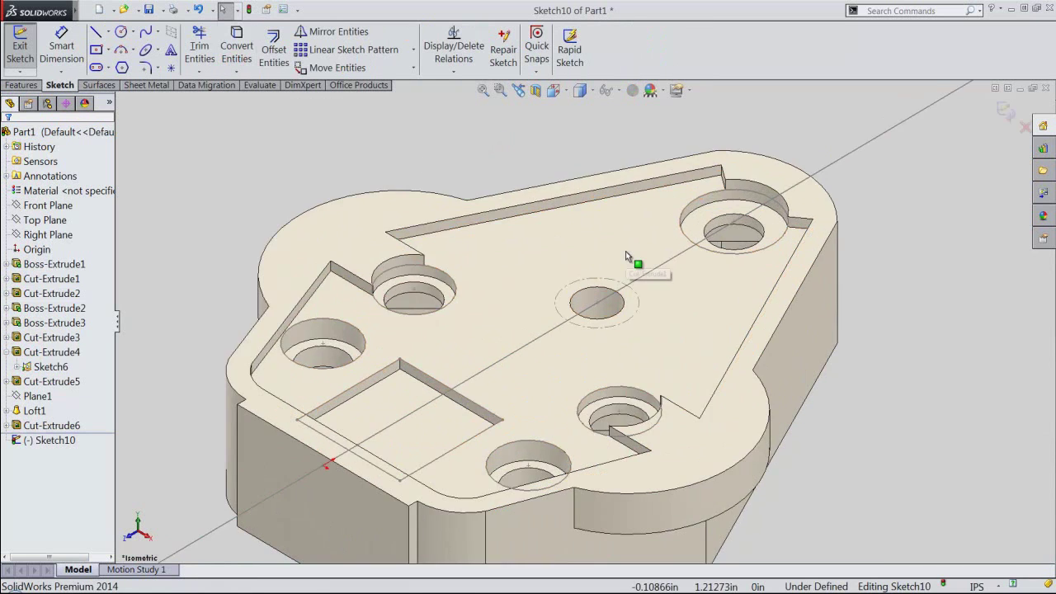
pyautogui.click(608, 280)
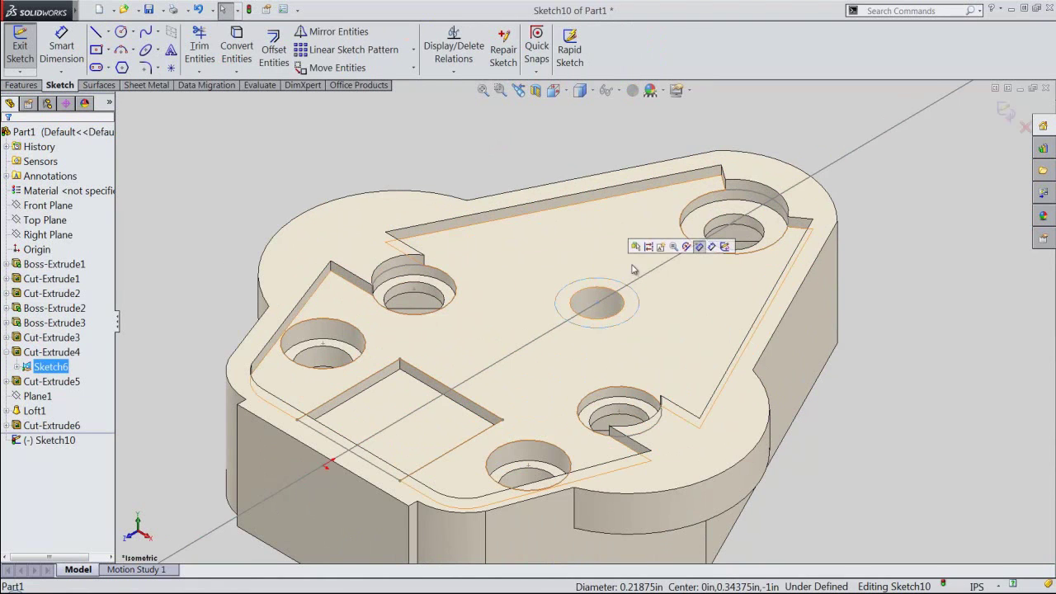
pyautogui.click(237, 48)
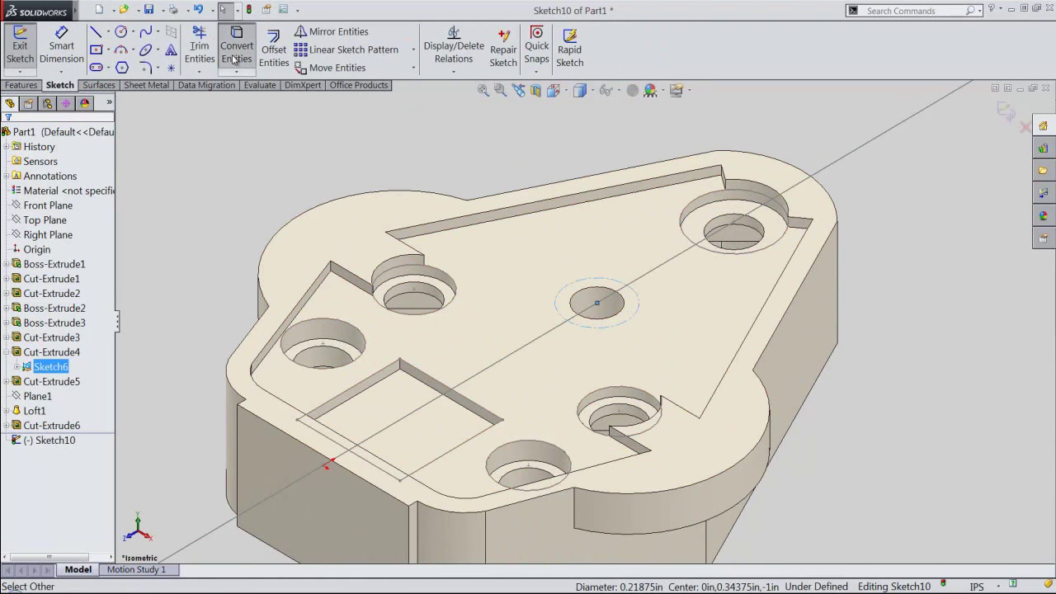
pyautogui.click(281, 159)
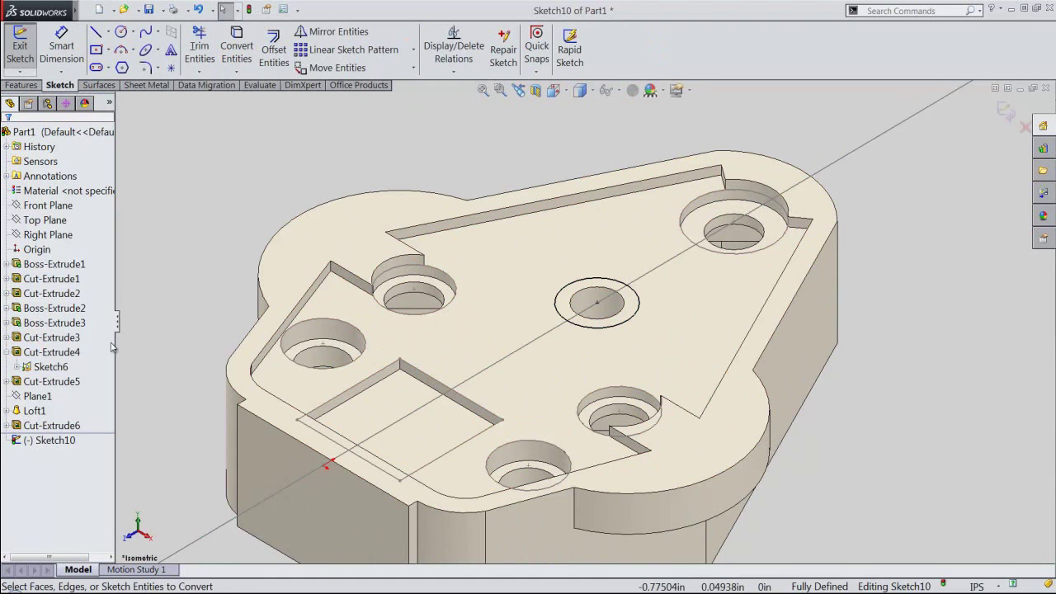
pyautogui.click(52, 366)
pyautogui.click(57, 351)
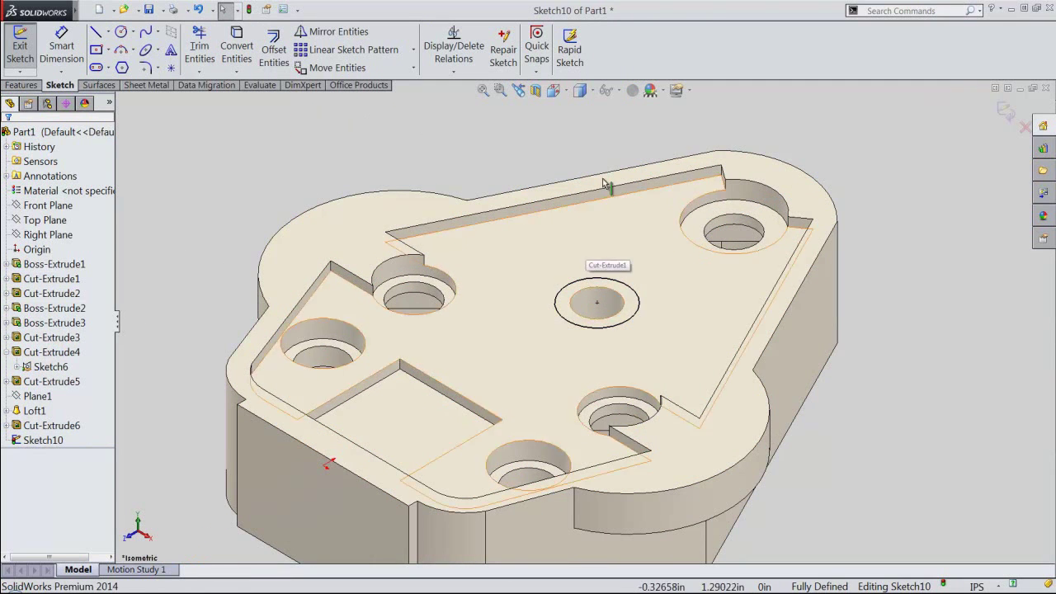
# Cut the converted circle 0.09 in deep as Cut-Extrude7, then return to the fitted isometric view.
pyautogui.click(1008, 113)
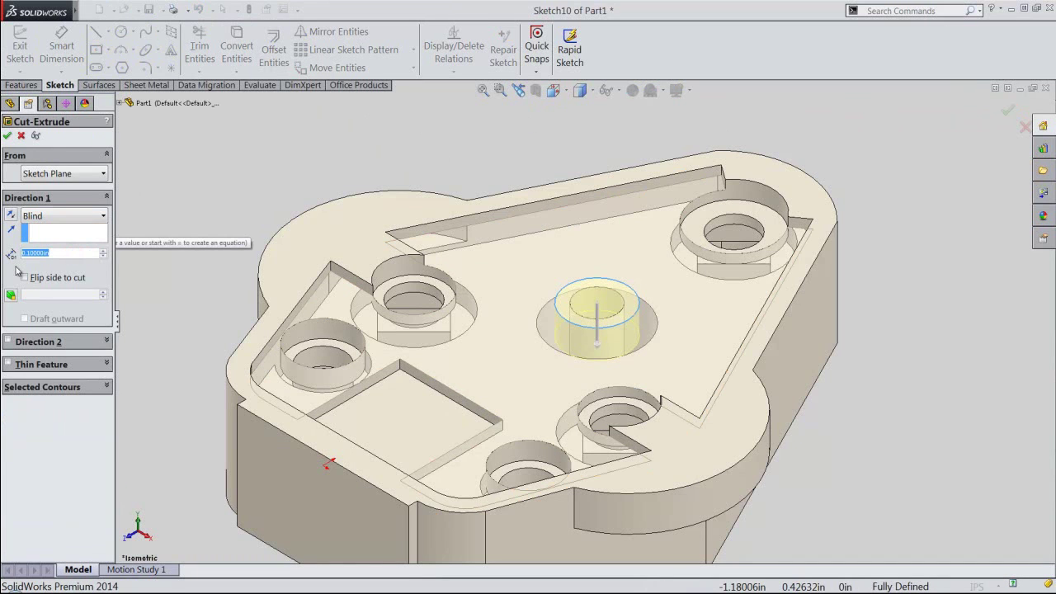
pyautogui.write('.09')
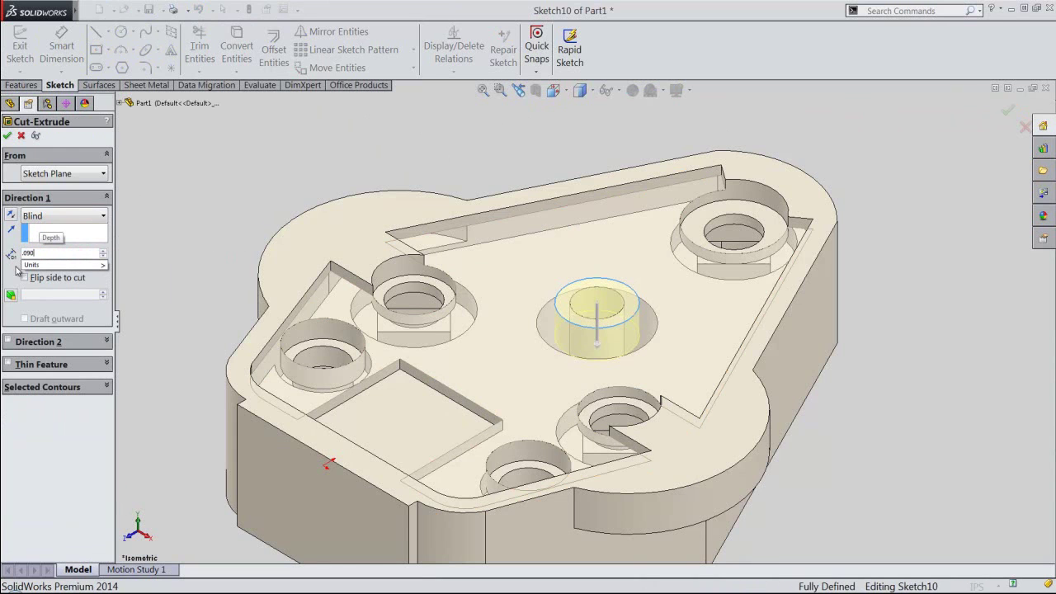
pyautogui.press('Return')
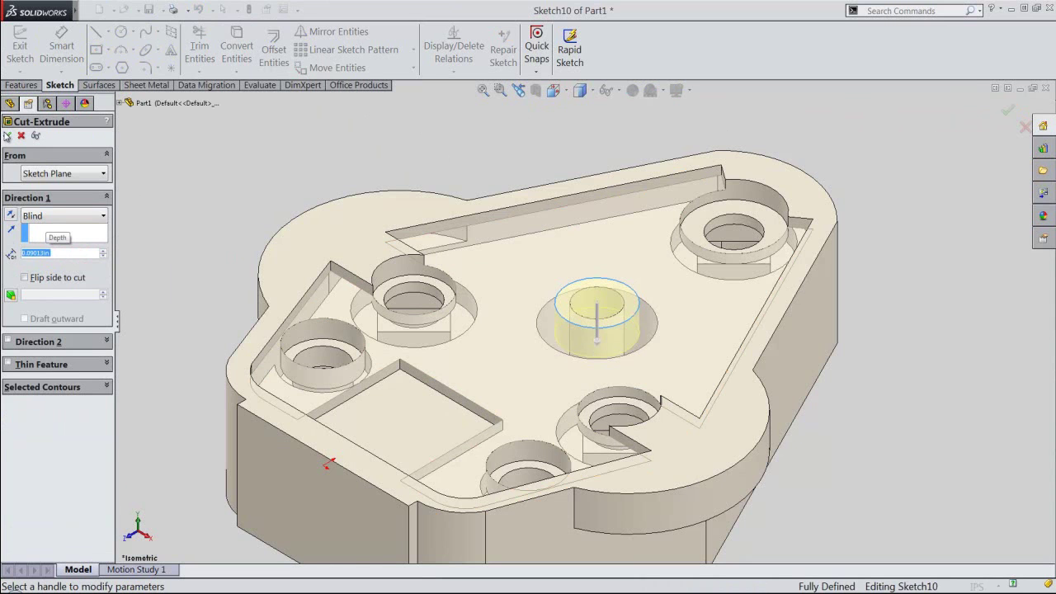
pyautogui.press('Return')
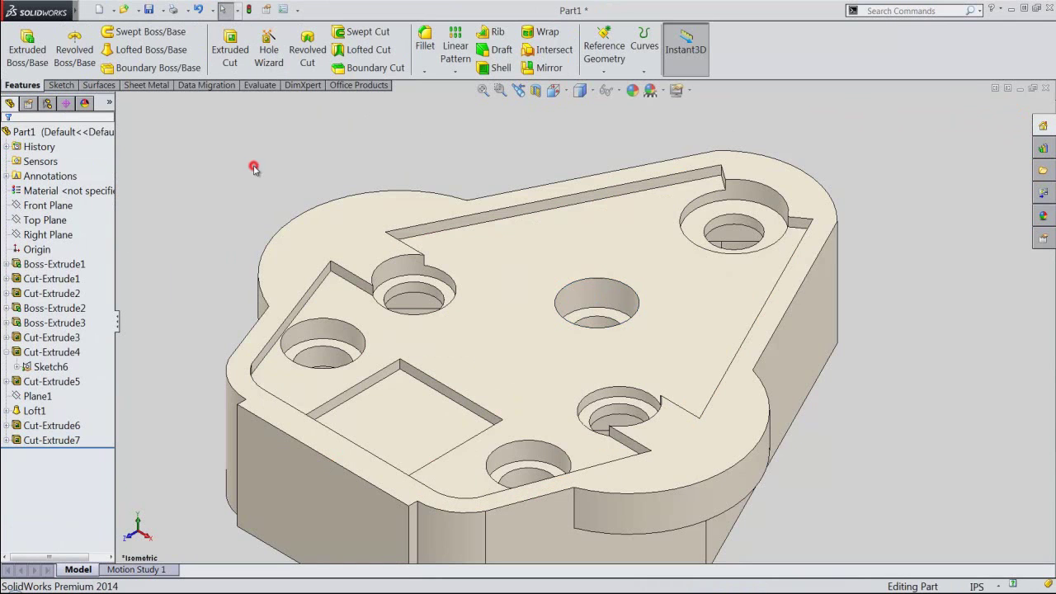
pyautogui.moveTo(610, 342); pyautogui.dragTo(632, 431, button='middle')
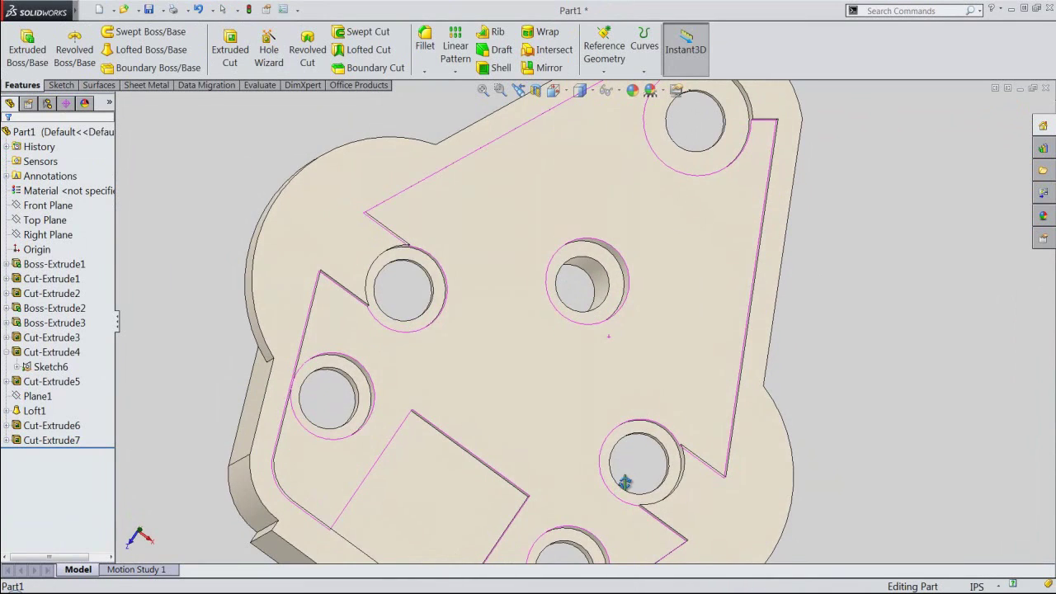
pyautogui.click(520, 91)
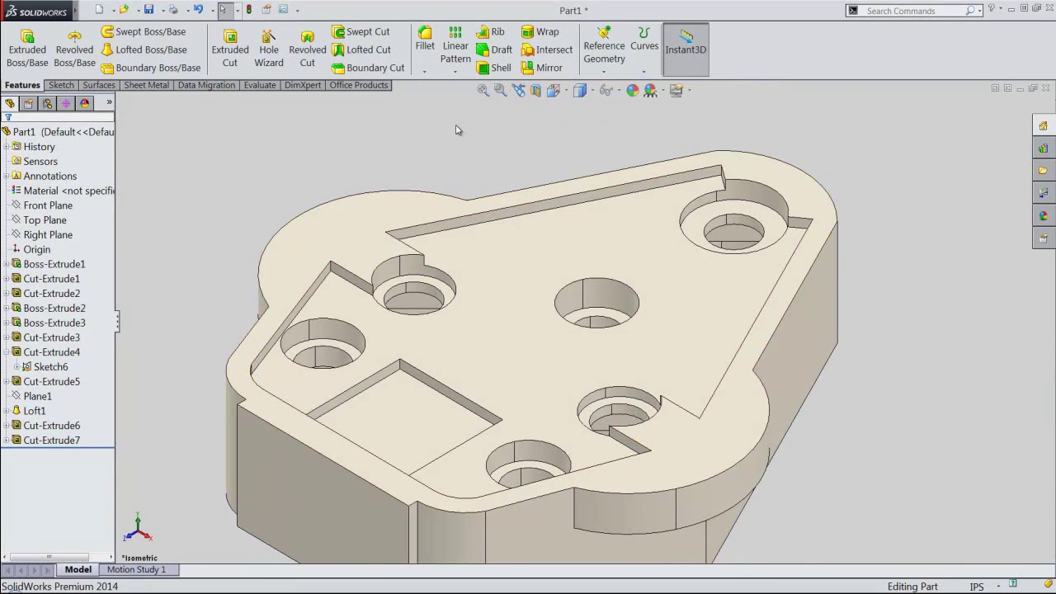
pyautogui.click(482, 89)
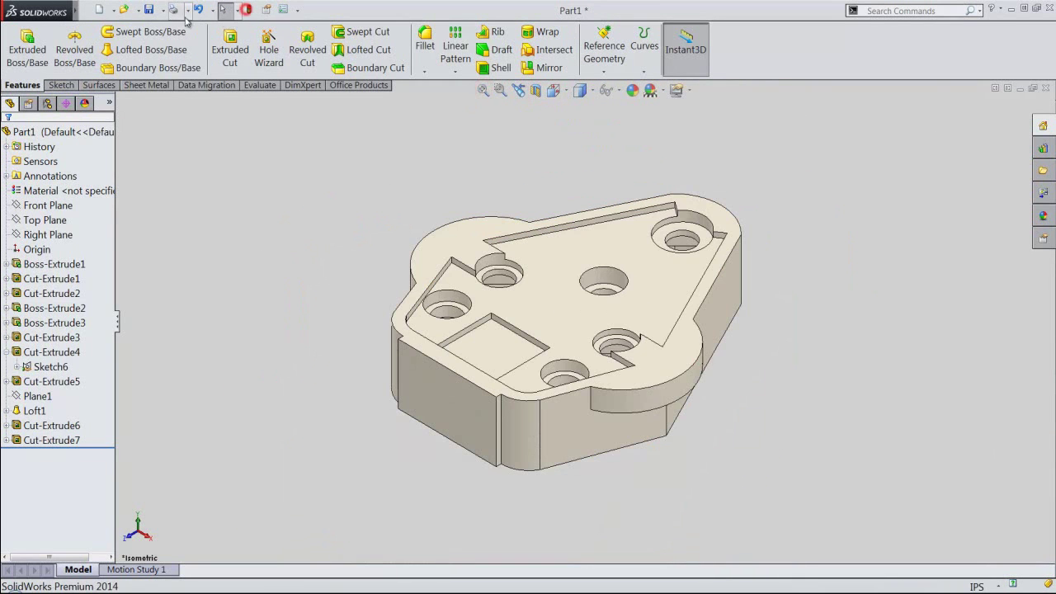
# Start a cut sketch on the part's underside face, viewed from Bottom.
pyautogui.rightClick(83, 228)
pyautogui.click(100, 234)
pyautogui.click(174, 179)
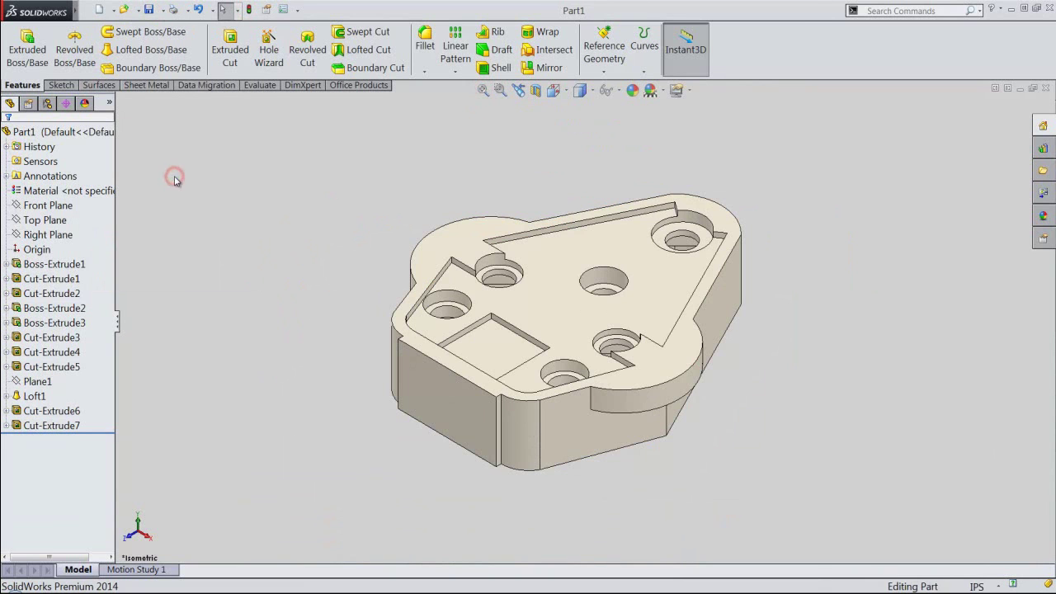
pyautogui.click(229, 48)
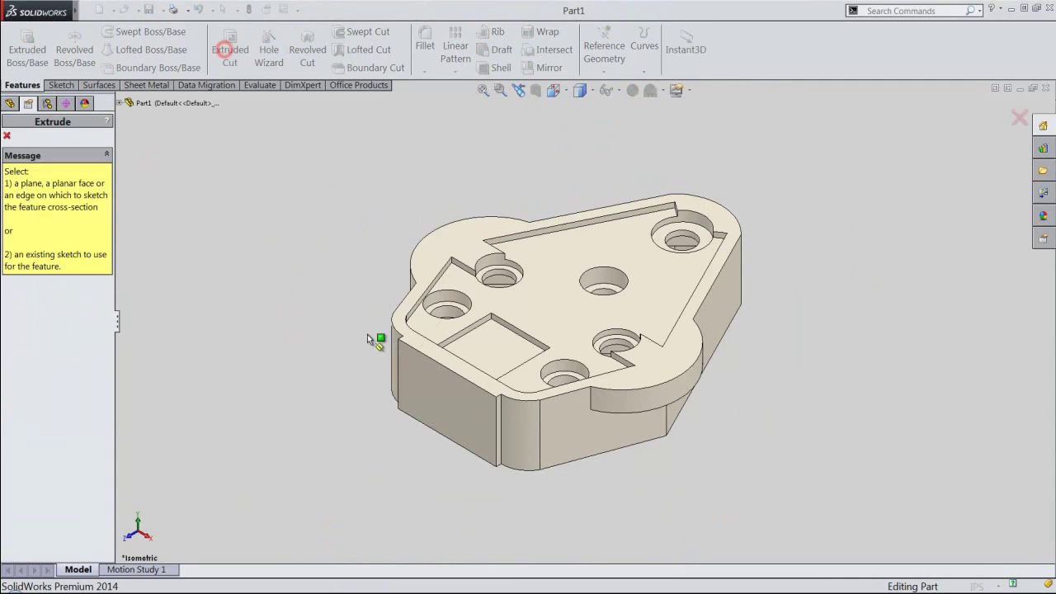
pyautogui.moveTo(498, 417)
pyautogui.mouseDown(button='middle')
pyautogui.moveTo(429, 286)
pyautogui.moveTo(395, 174)
pyautogui.mouseUp(button='middle')
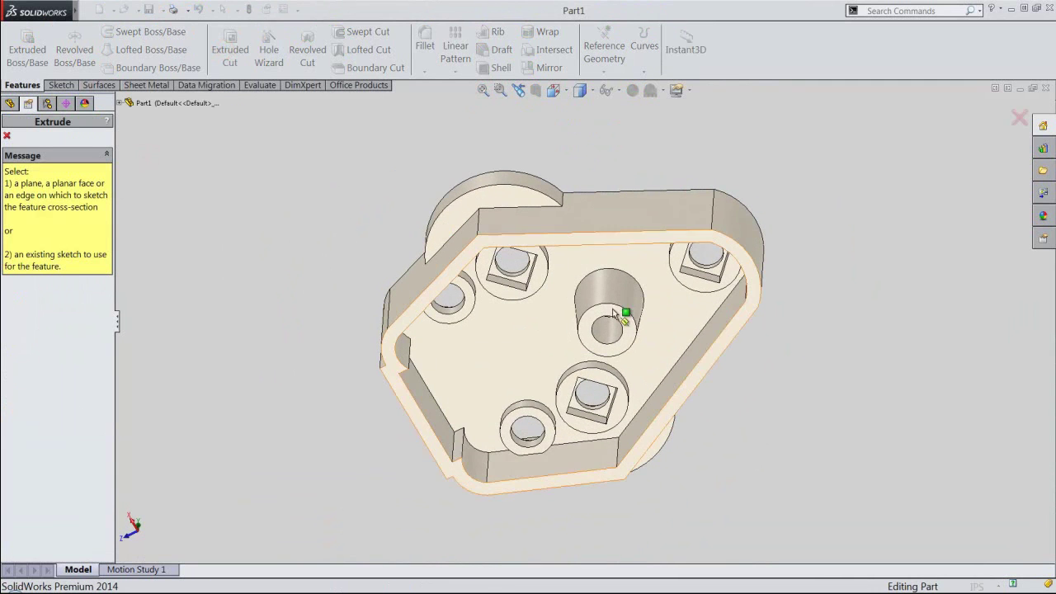
pyautogui.click(743, 258)
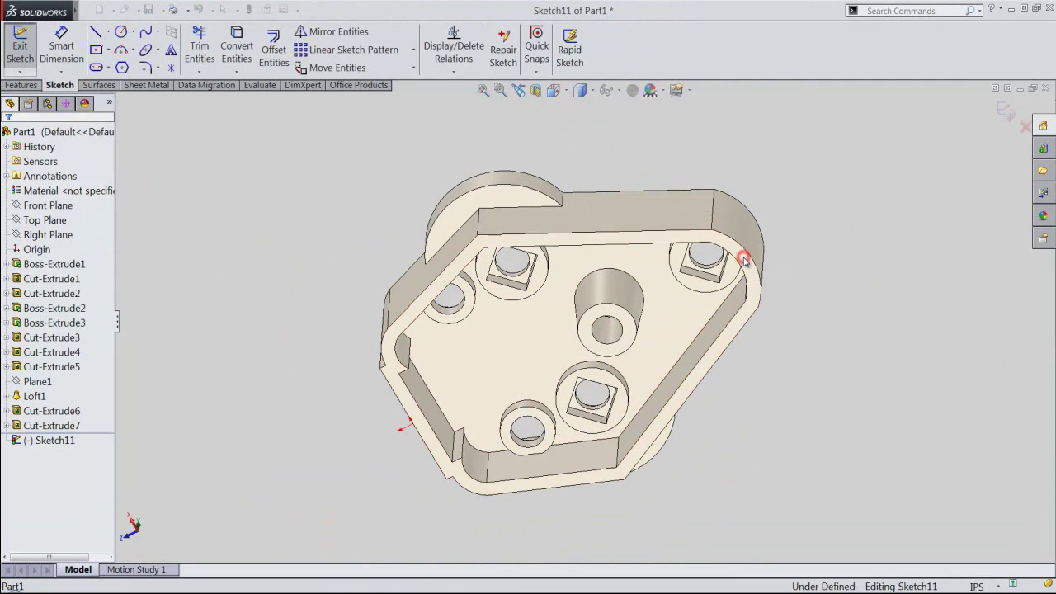
pyautogui.click(579, 90)
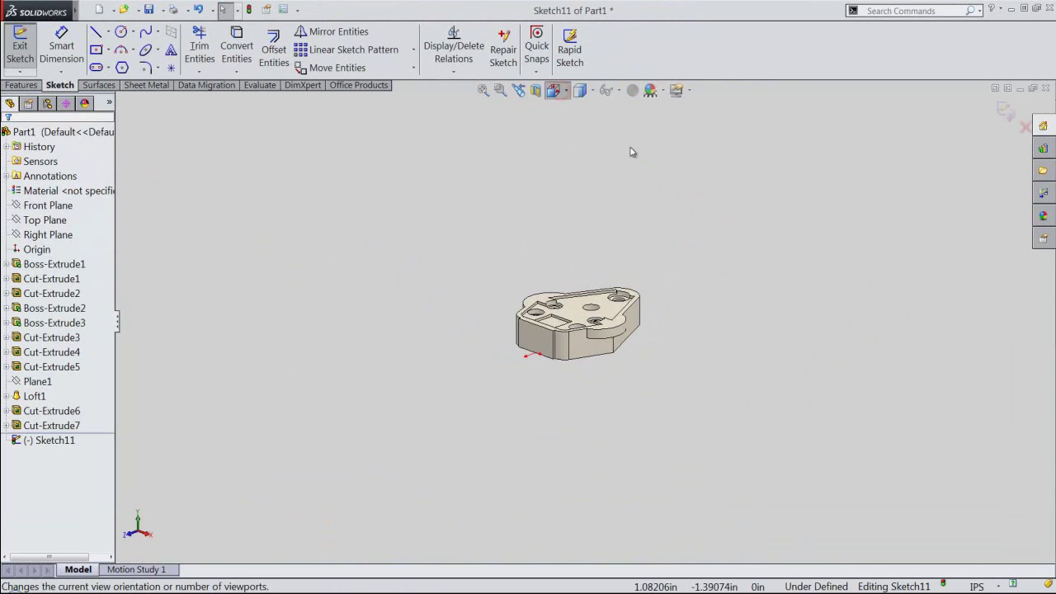
pyautogui.click(628, 456)
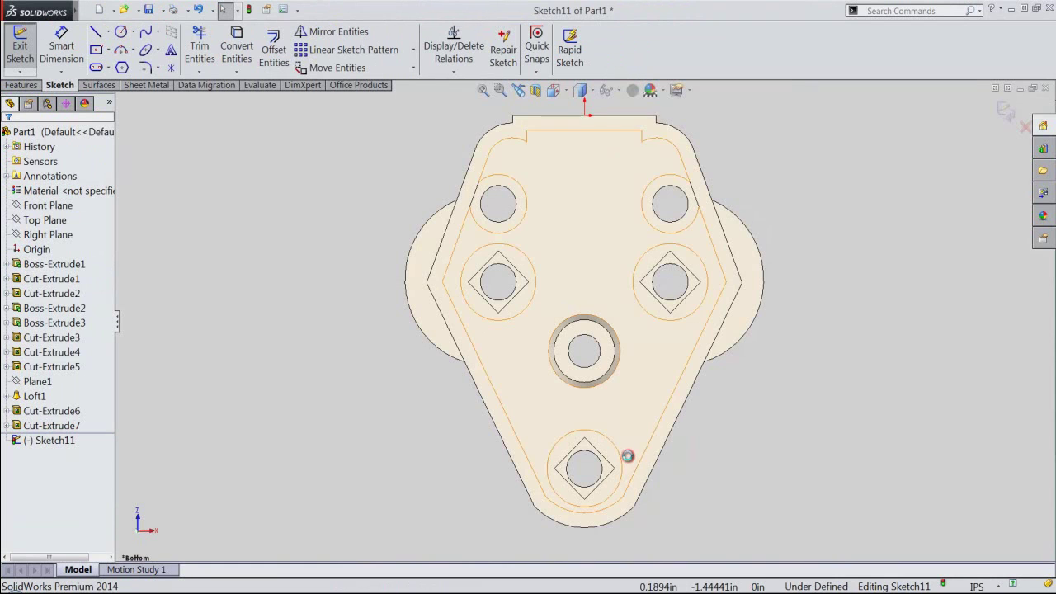
# Draw an infinite vertical construction centerline through the bottom arc's midpoint.
pyautogui.rightClick(220, 223)
pyautogui.click(256, 434)
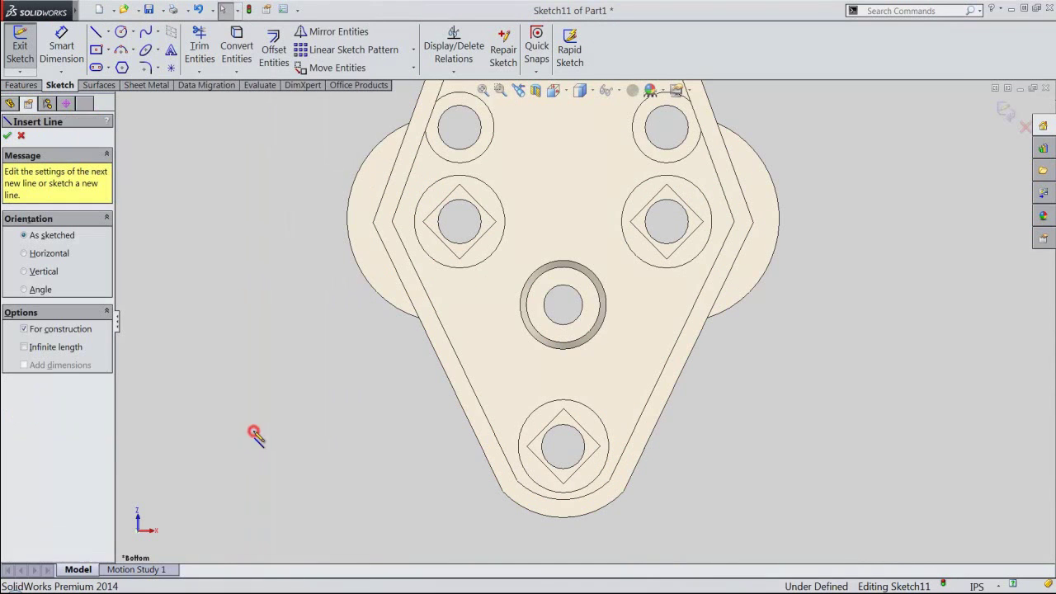
pyautogui.click(67, 348)
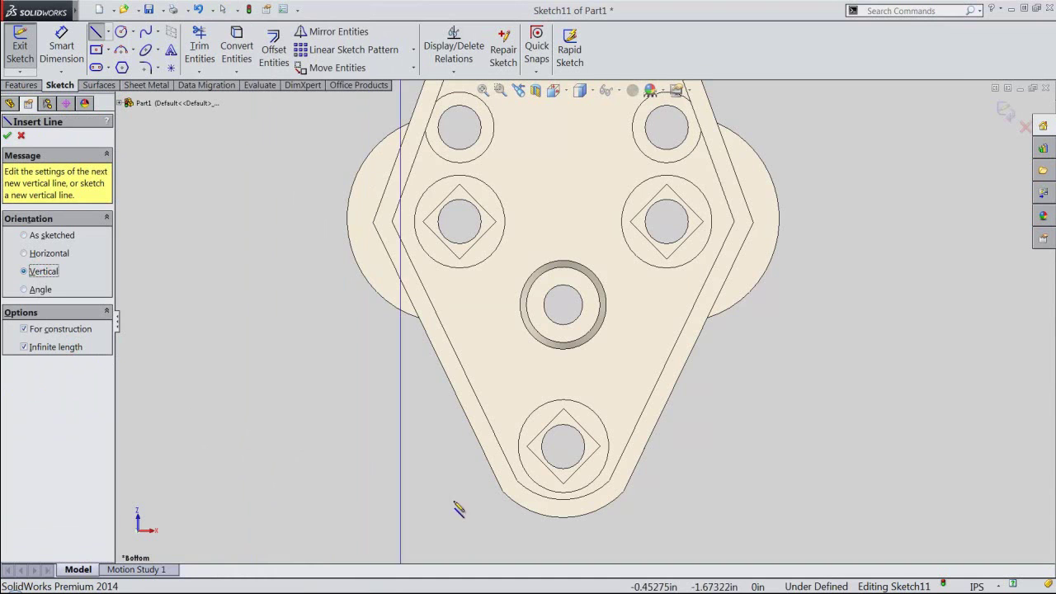
pyautogui.click(563, 518)
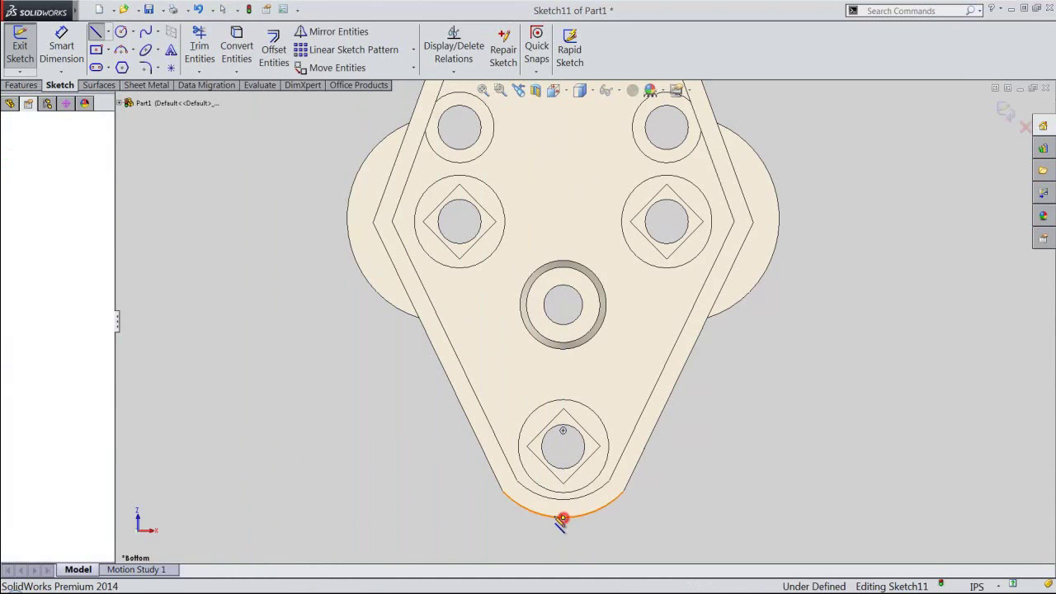
pyautogui.rightClick(388, 446)
pyautogui.click(405, 188)
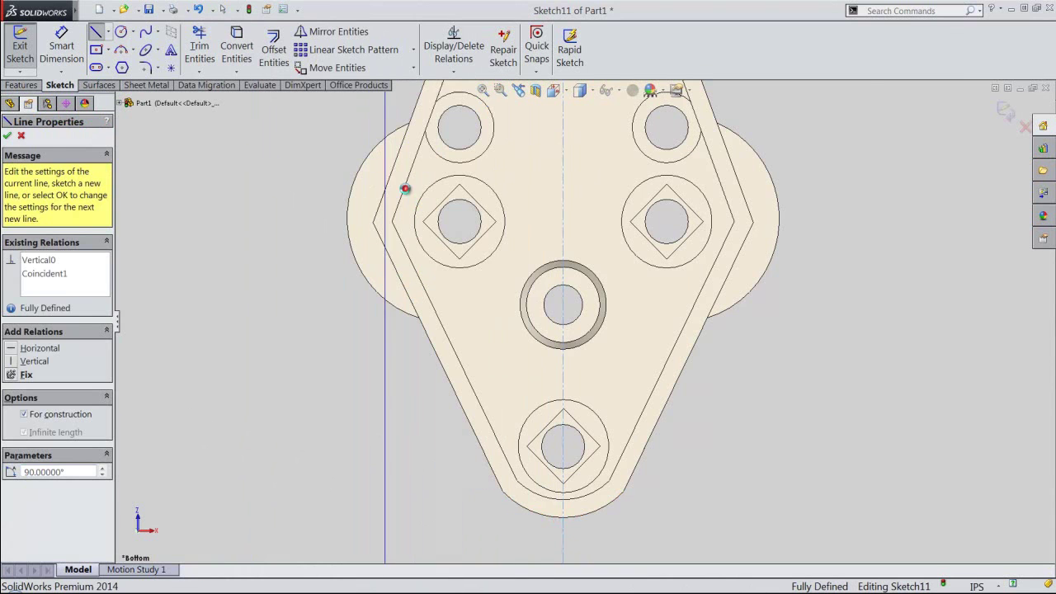
pyautogui.scroll(-2, 567, 544)
pyautogui.scroll(-3, 565, 527)
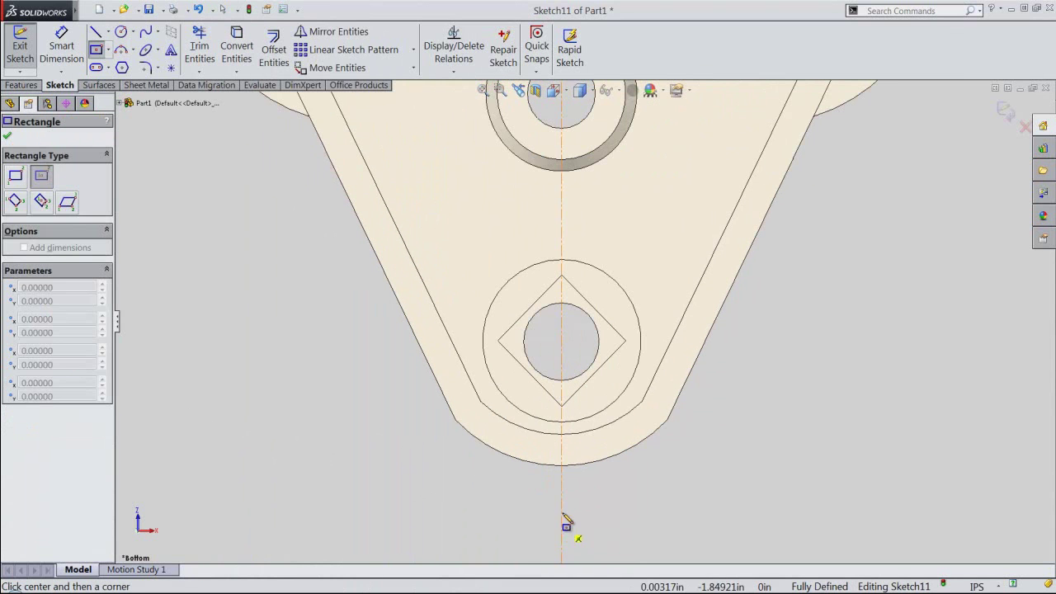
# Draw a centre rectangle at the bottom tip and dimension its width 0.09375 in.
pyautogui.click(565, 468)
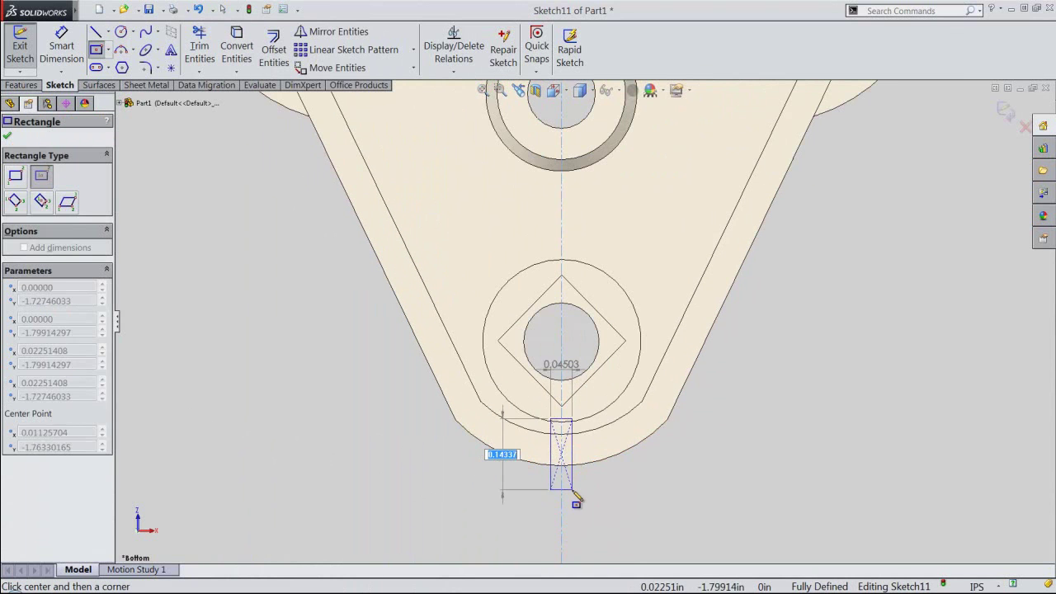
pyautogui.click(572, 493)
pyautogui.rightClick(652, 494)
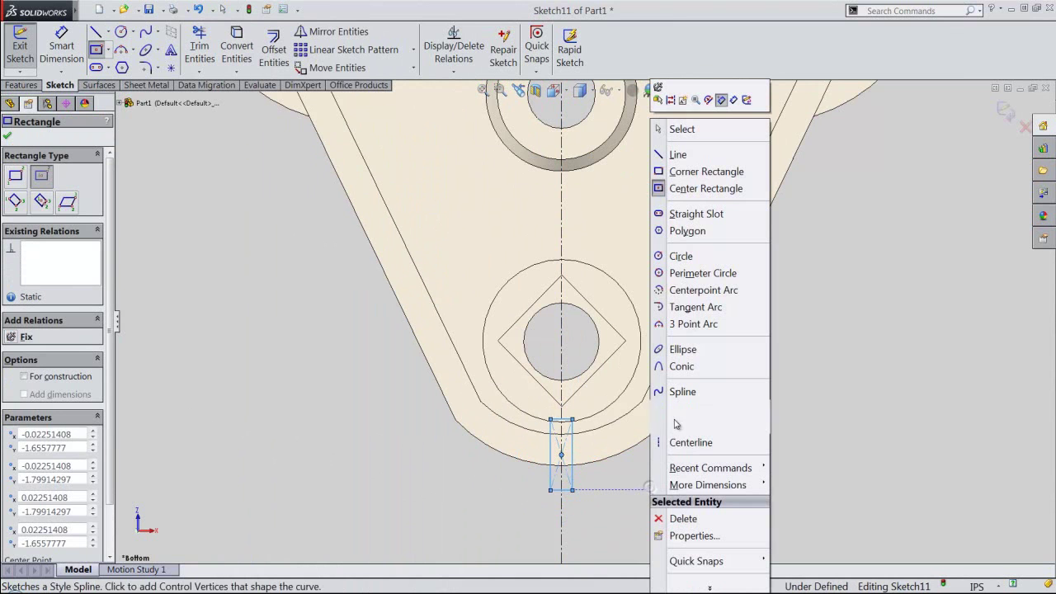
pyautogui.click(684, 129)
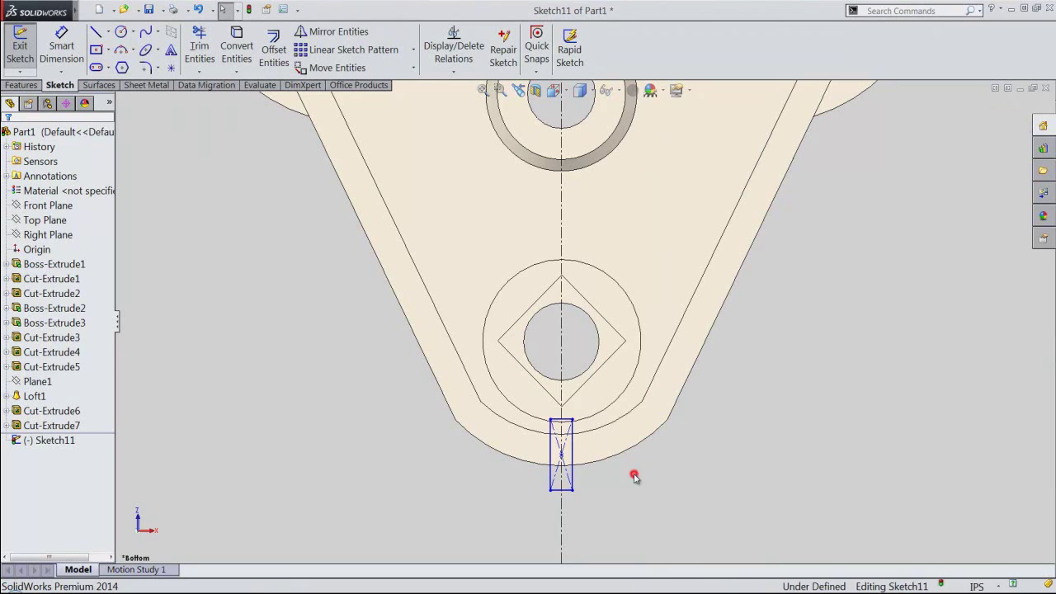
pyautogui.rightClick(634, 478)
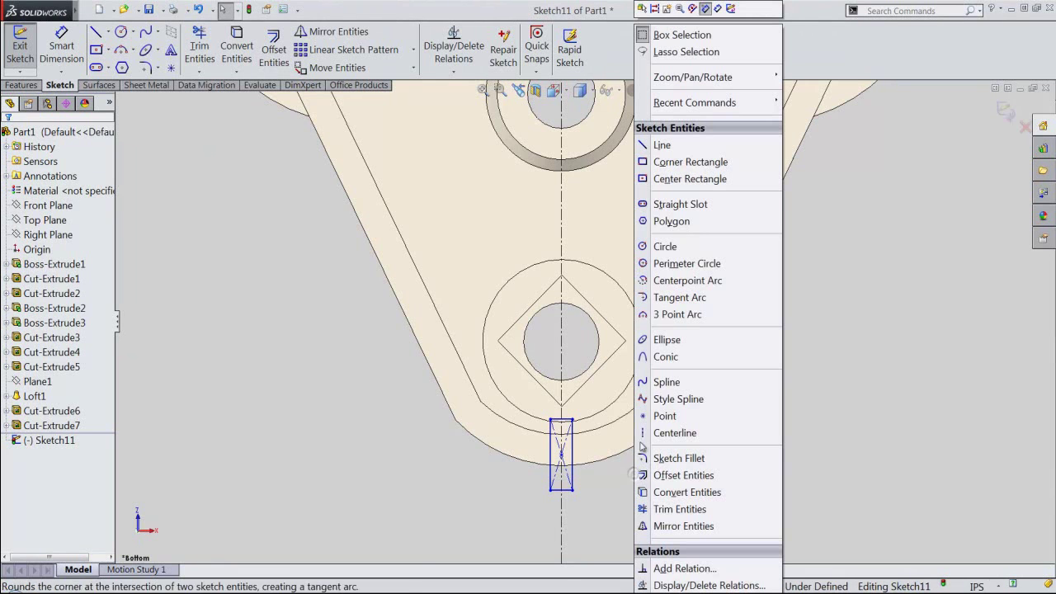
pyautogui.click(716, 8)
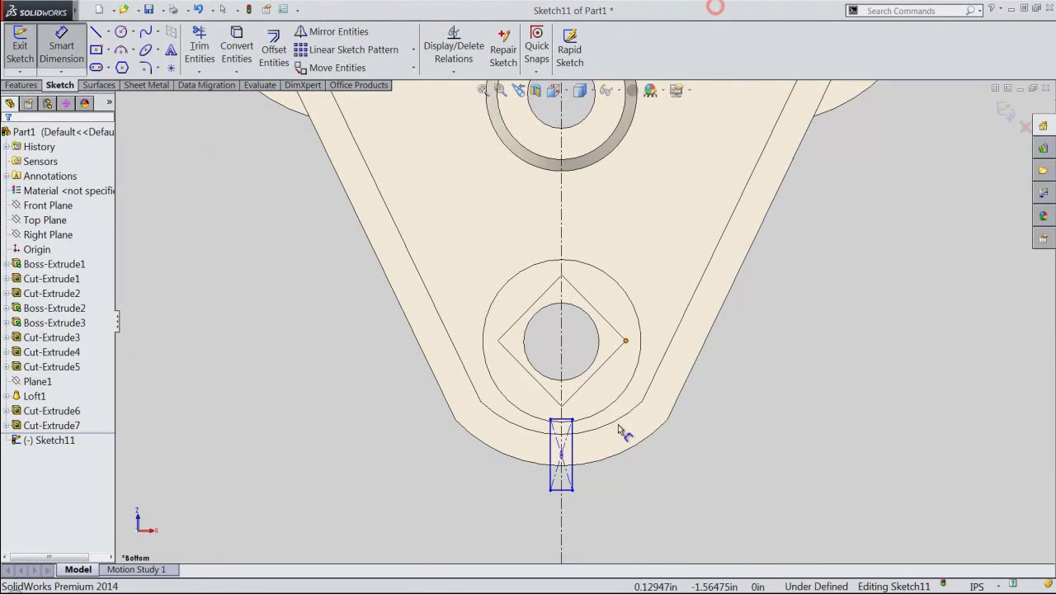
pyautogui.click(568, 493)
pyautogui.click(568, 503)
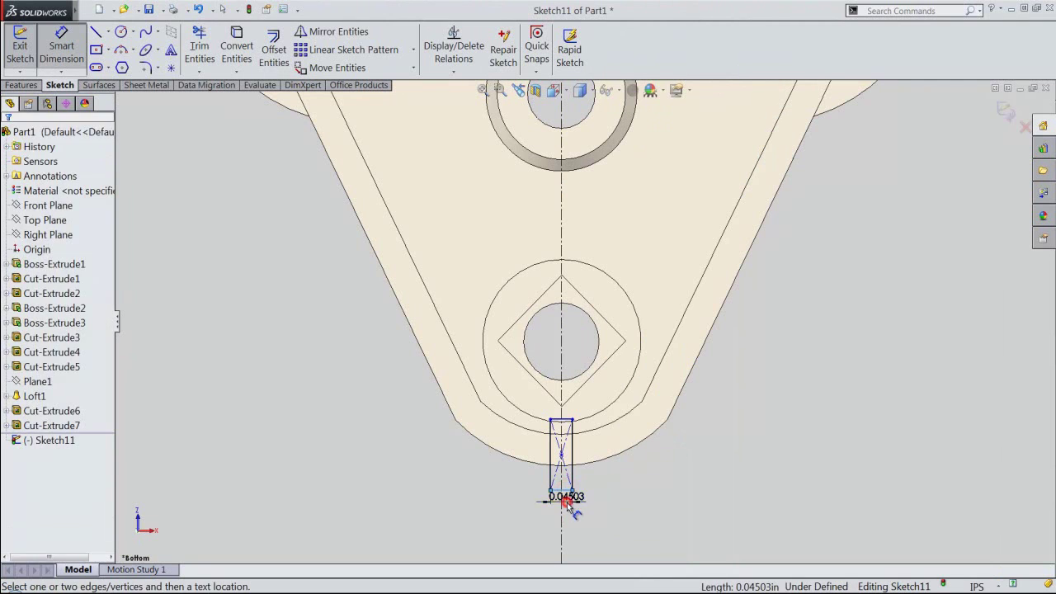
pyautogui.write('.093')
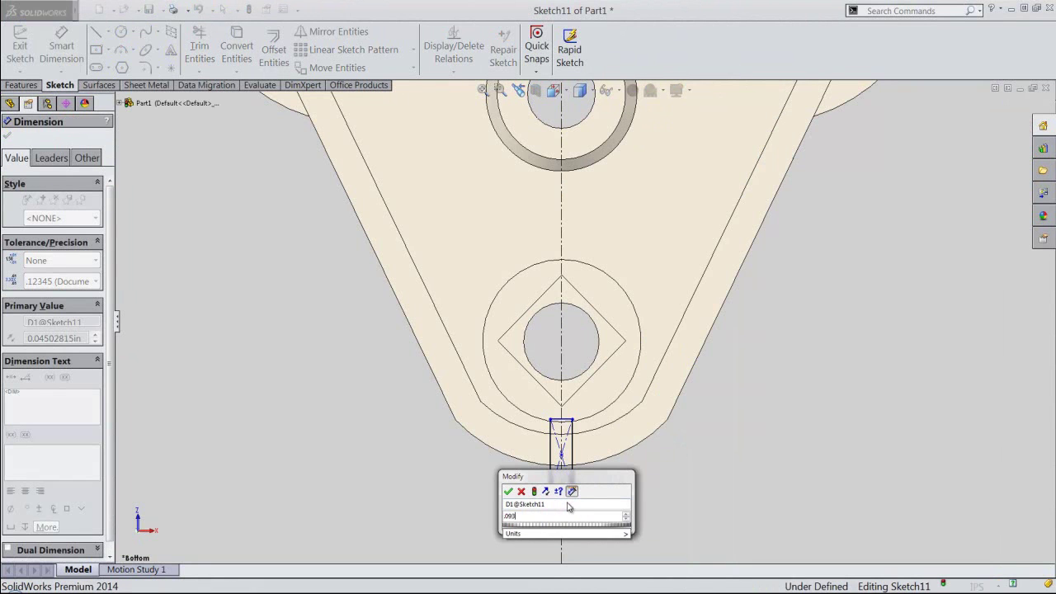
pyautogui.press('Return')
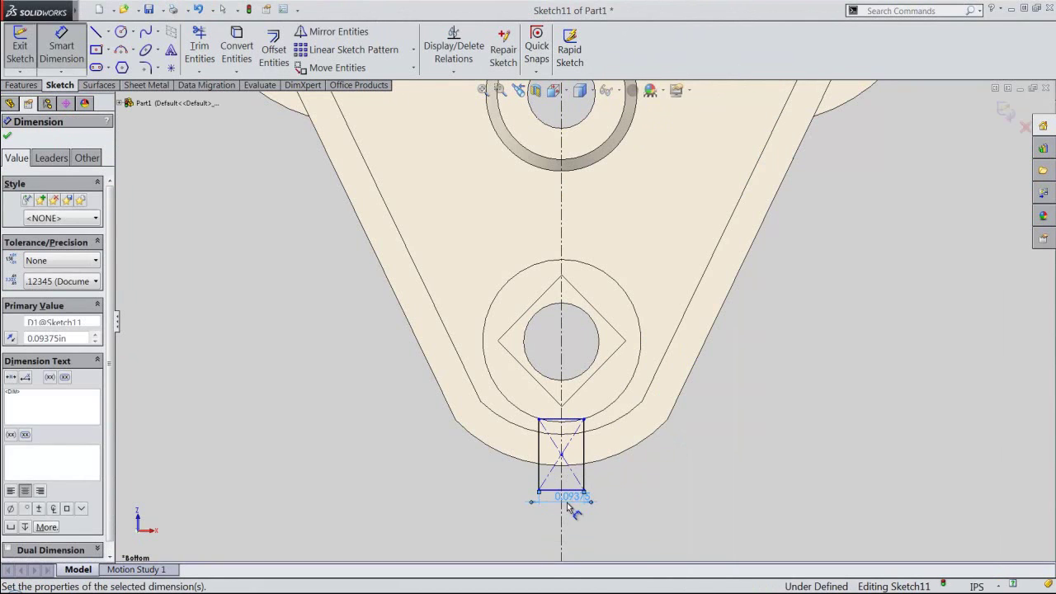
# Exit the sketch to preview the rectangle as a blind cut.
pyautogui.rightClick(678, 487)
pyautogui.click(749, 75)
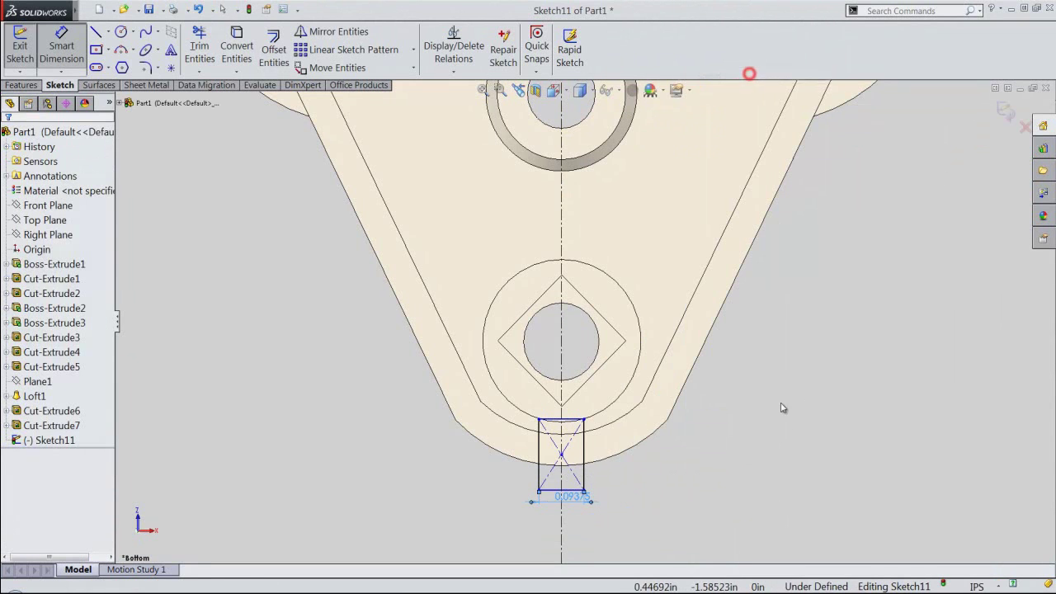
pyautogui.rightClick(778, 430)
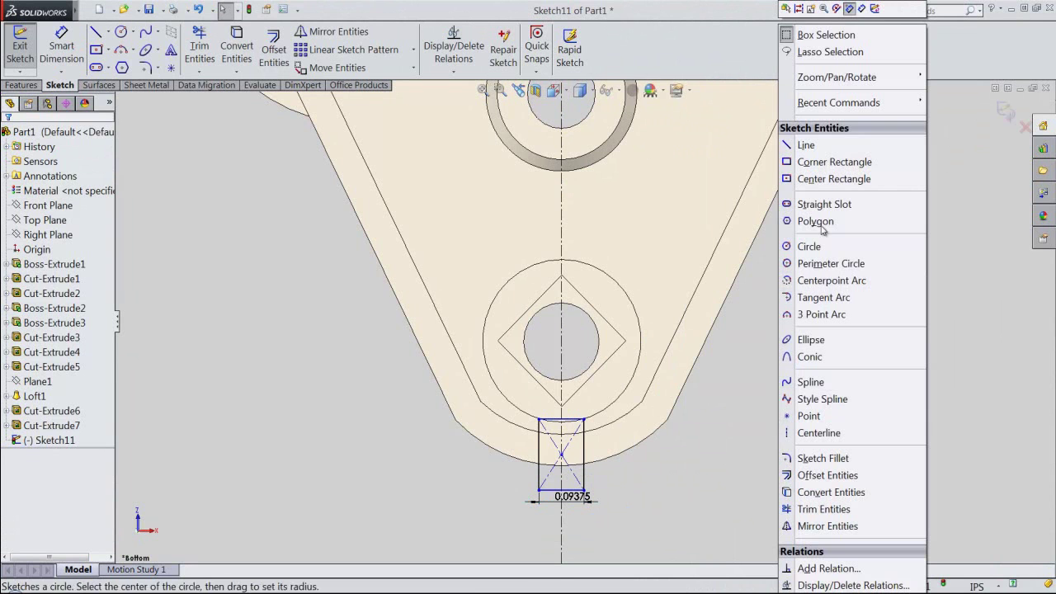
pyautogui.click(875, 10)
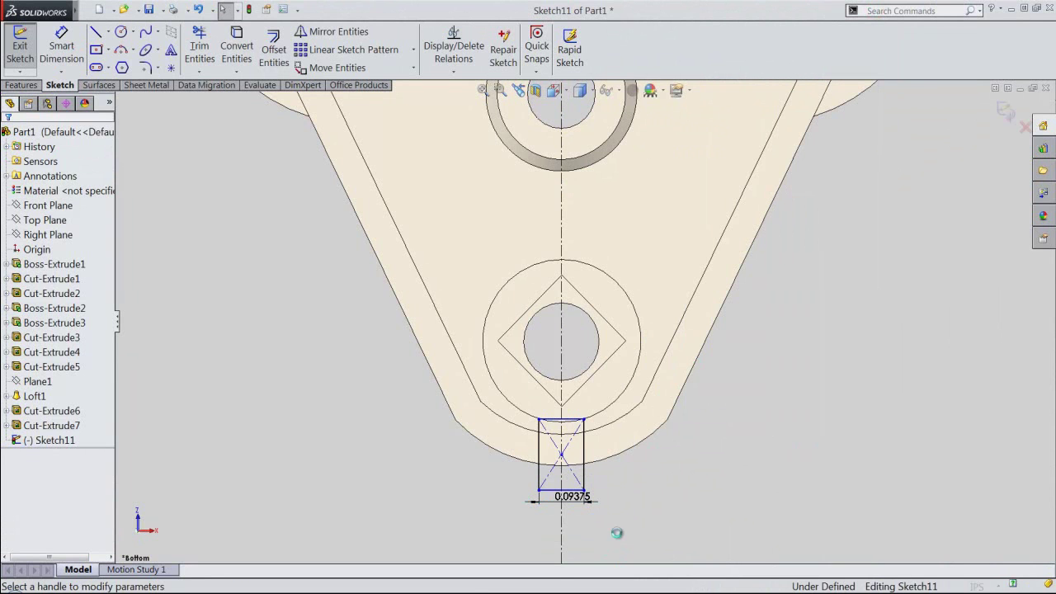
pyautogui.moveTo(541, 522); pyautogui.dragTo(555, 429, button='middle')
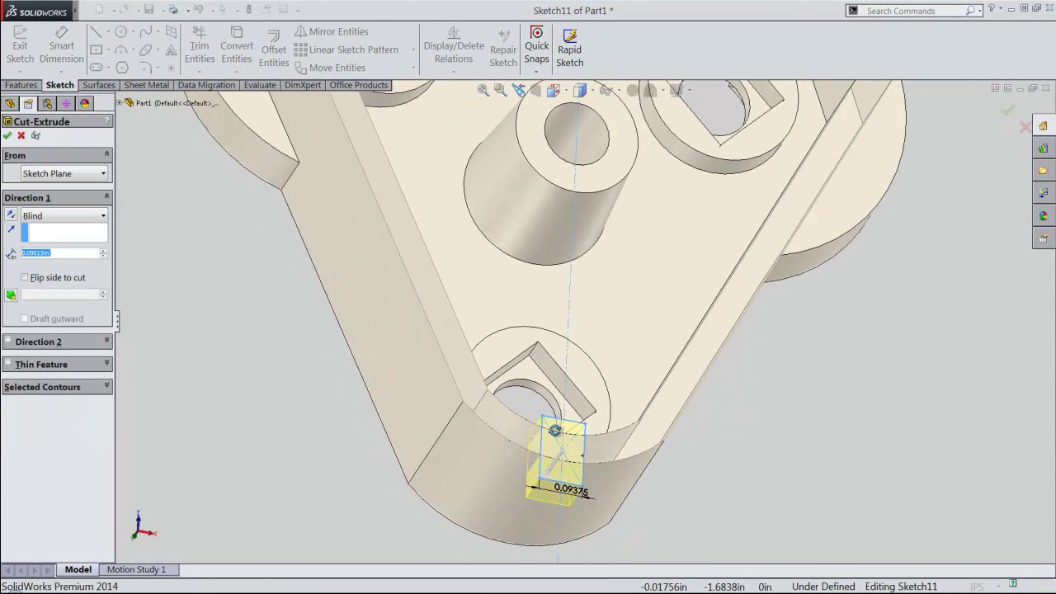
# Set the cut depth to 0.1875 in and complete Cut-Extrude8.
pyautogui.doubleClick(66, 252)
pyautogui.write('.1875')
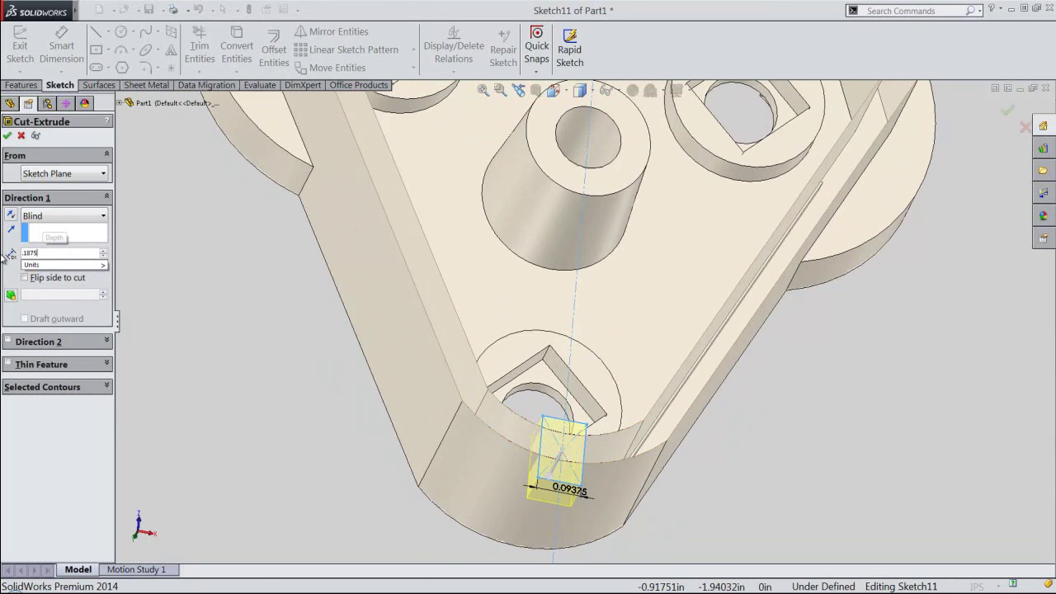
pyautogui.press('Return')
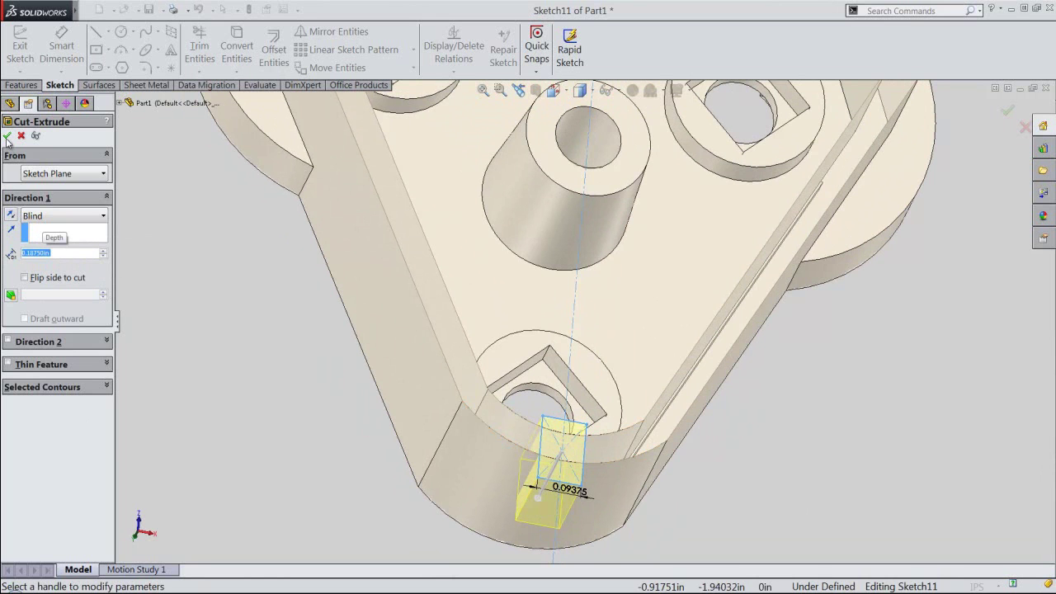
pyautogui.click(7, 137)
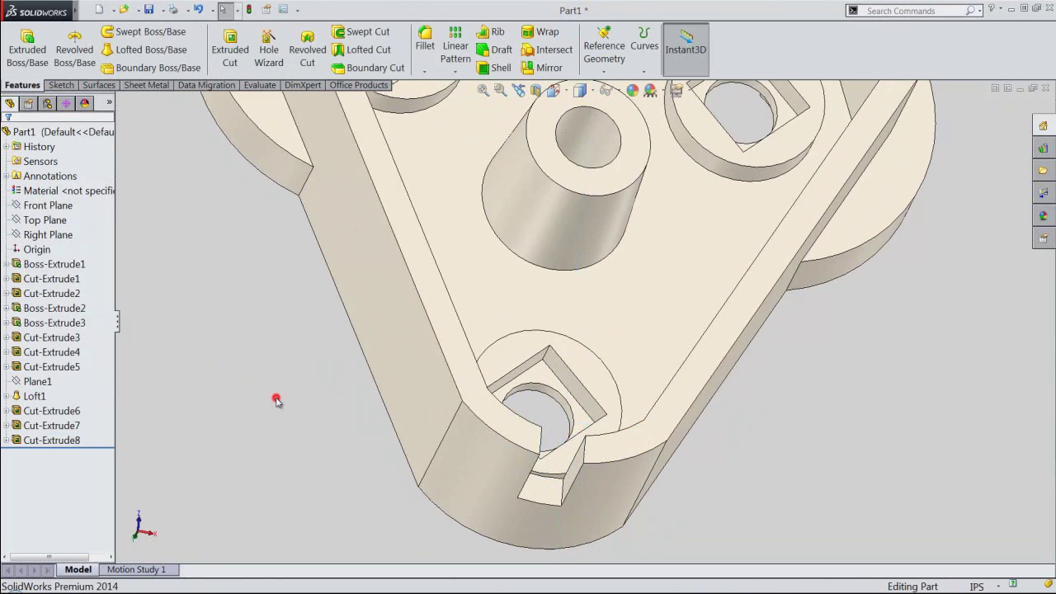
# Zoom and orbit the part, then return it to the isometric view.
pyautogui.press('f')
pyautogui.moveTo(528, 465); pyautogui.dragTo(440, 479, button='middle')
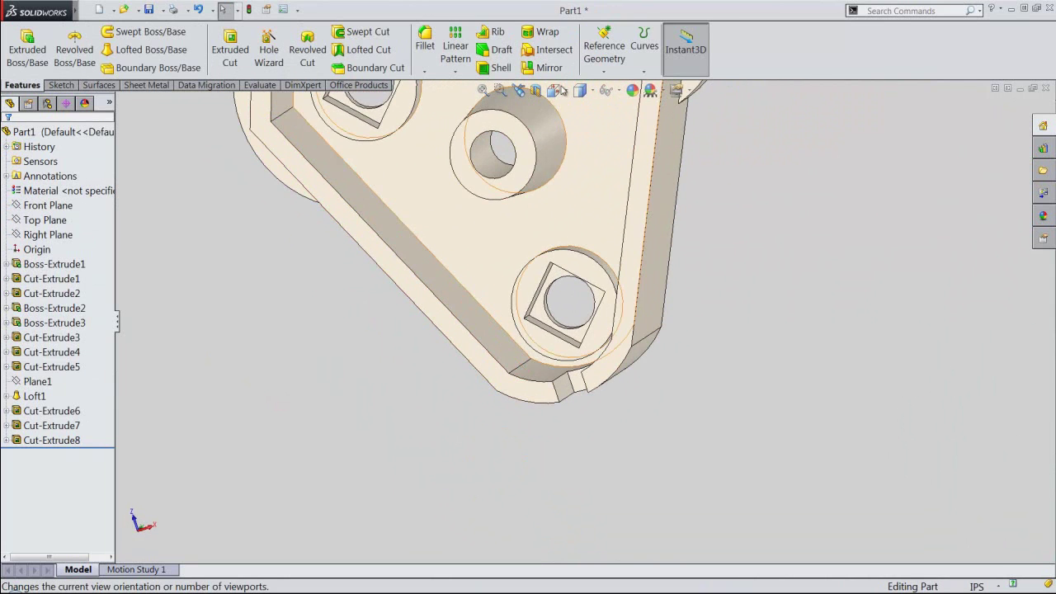
pyautogui.click(556, 89)
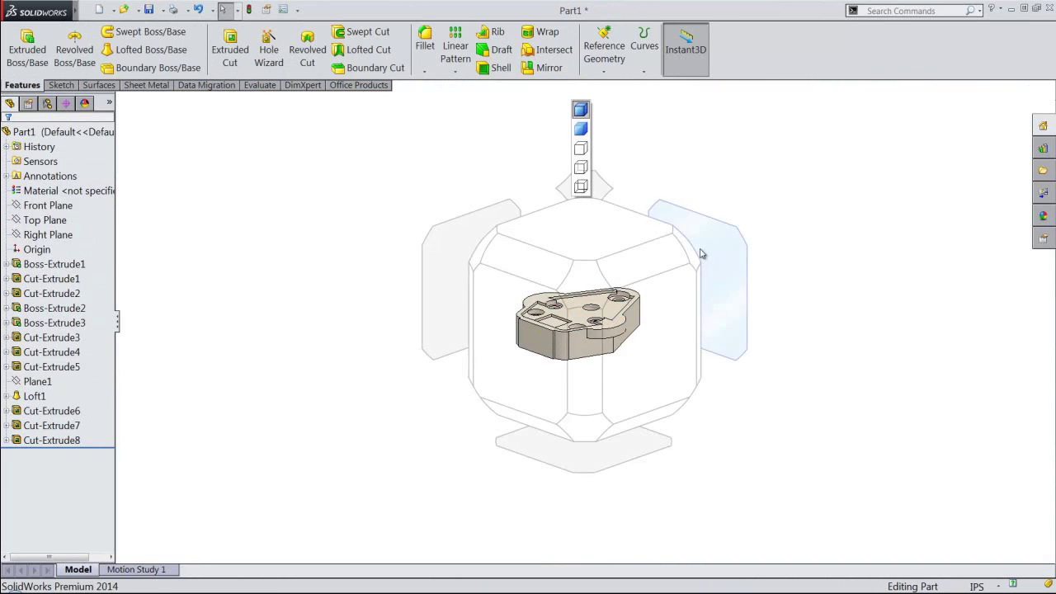
pyautogui.click(690, 250)
pyautogui.scroll(-5, 736, 382)
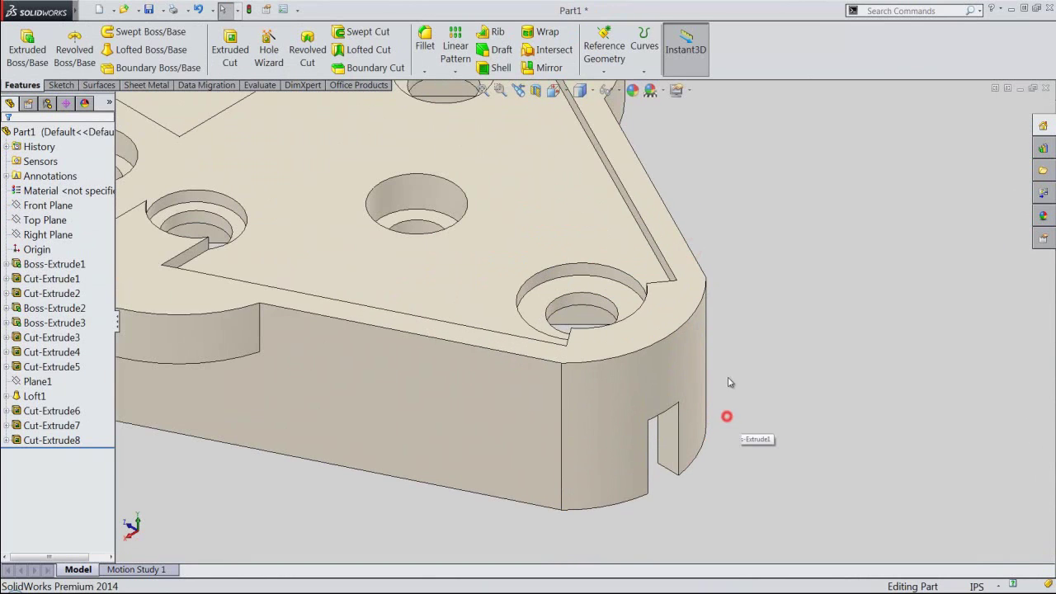
pyautogui.click(557, 89)
pyautogui.click(547, 251)
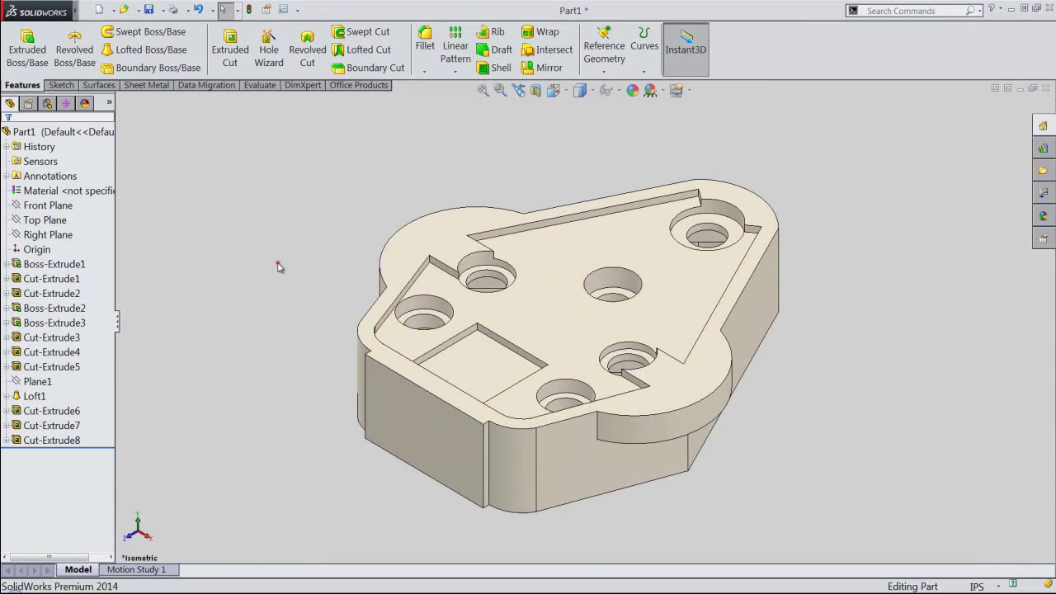
# Sketch a three-point arc on the front face's bottom edge for a new cut.
pyautogui.click(228, 64)
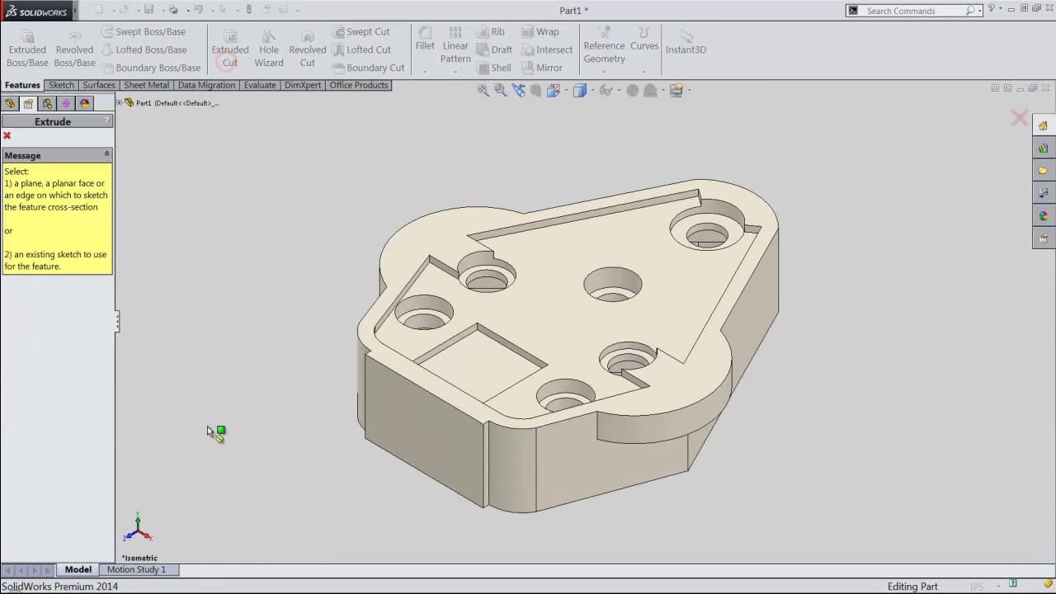
pyautogui.click(404, 428)
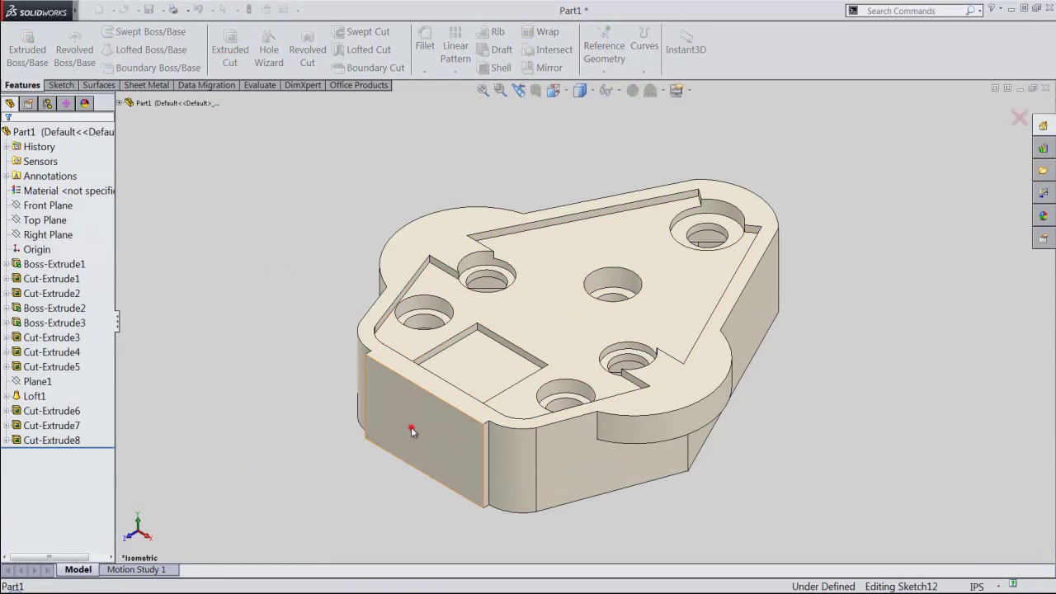
pyautogui.click(558, 92)
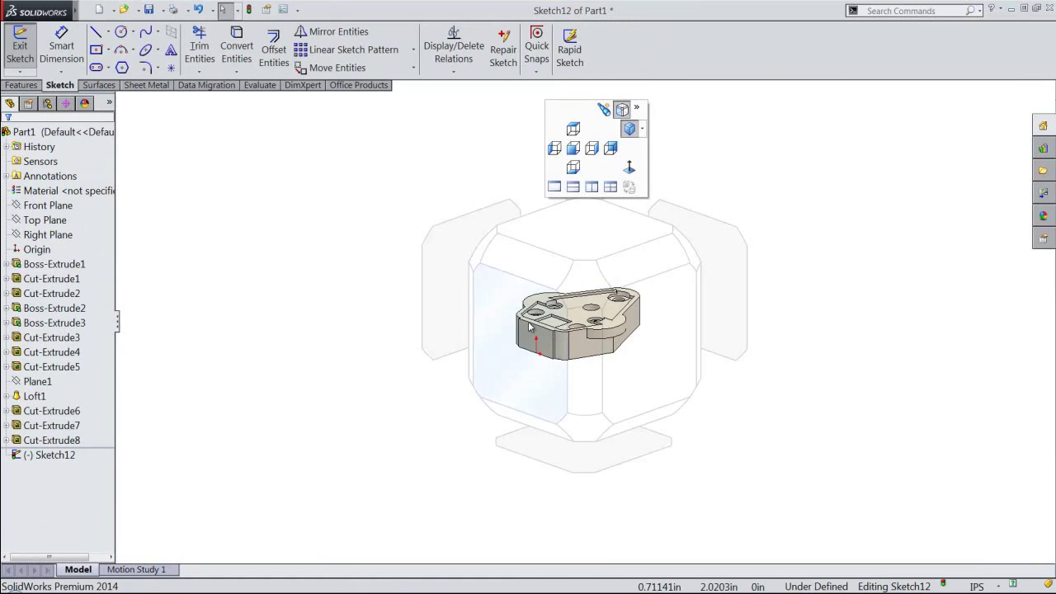
pyautogui.click(528, 325)
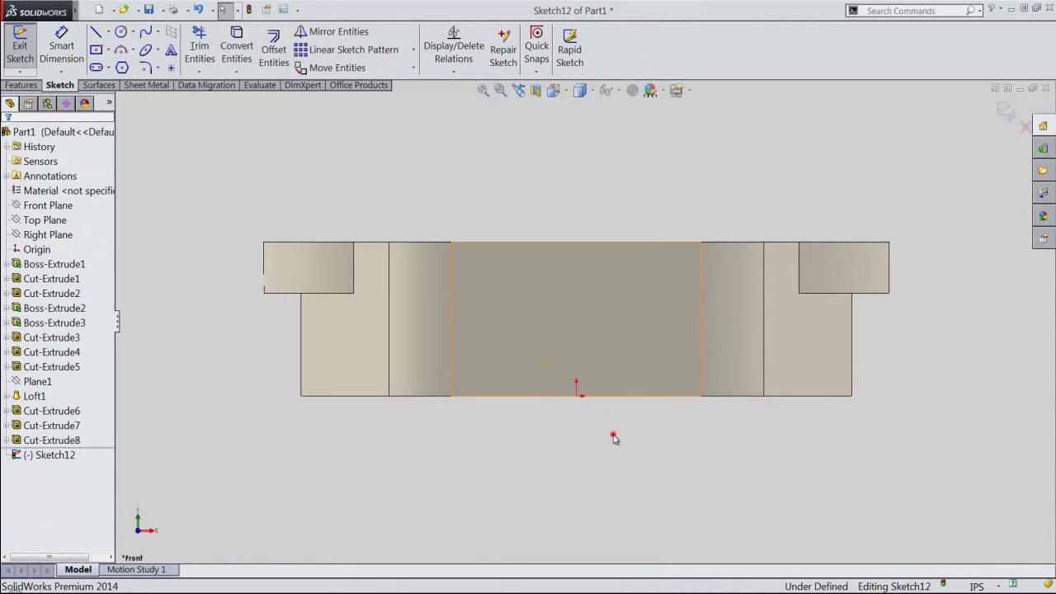
pyautogui.rightClick(631, 189)
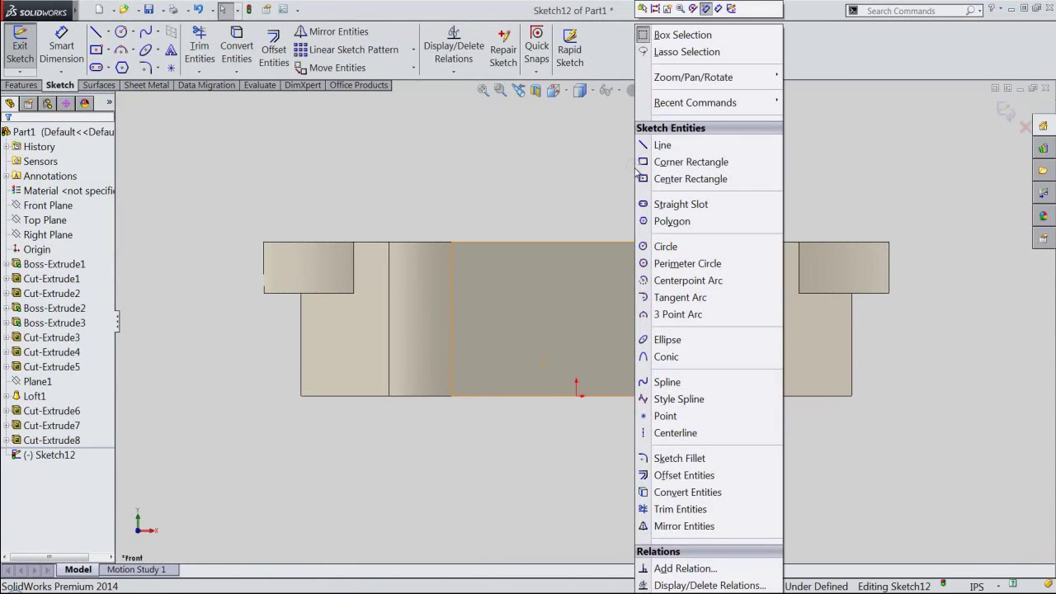
pyautogui.click(668, 316)
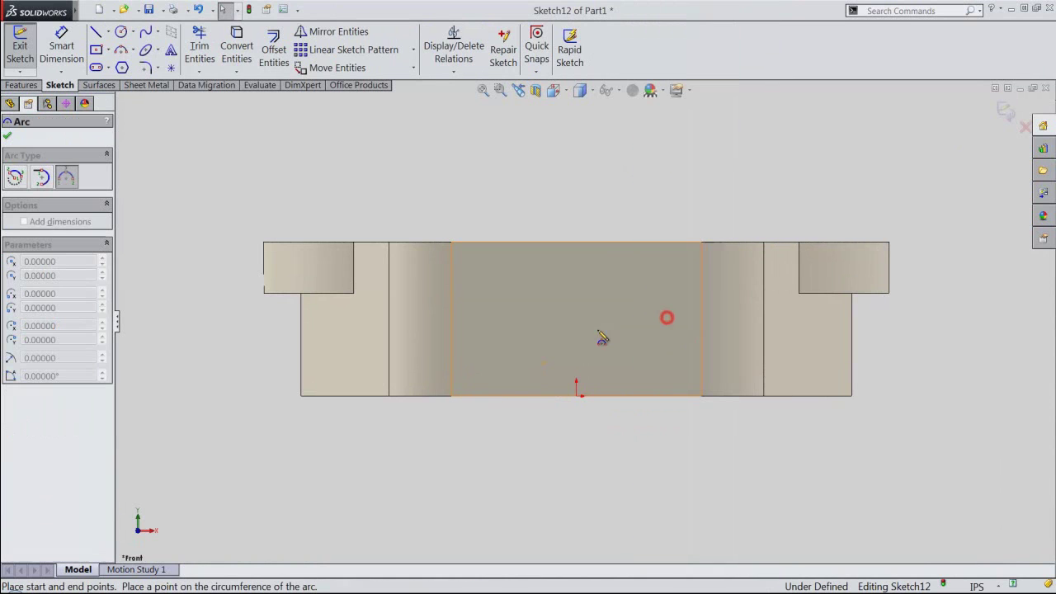
pyautogui.click(495, 396)
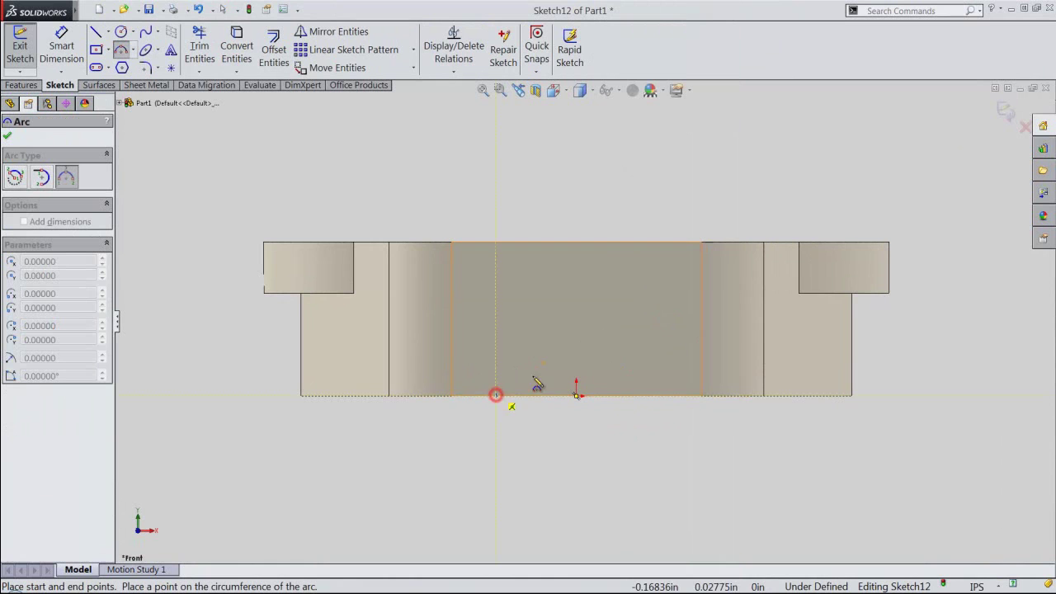
pyautogui.click(638, 395)
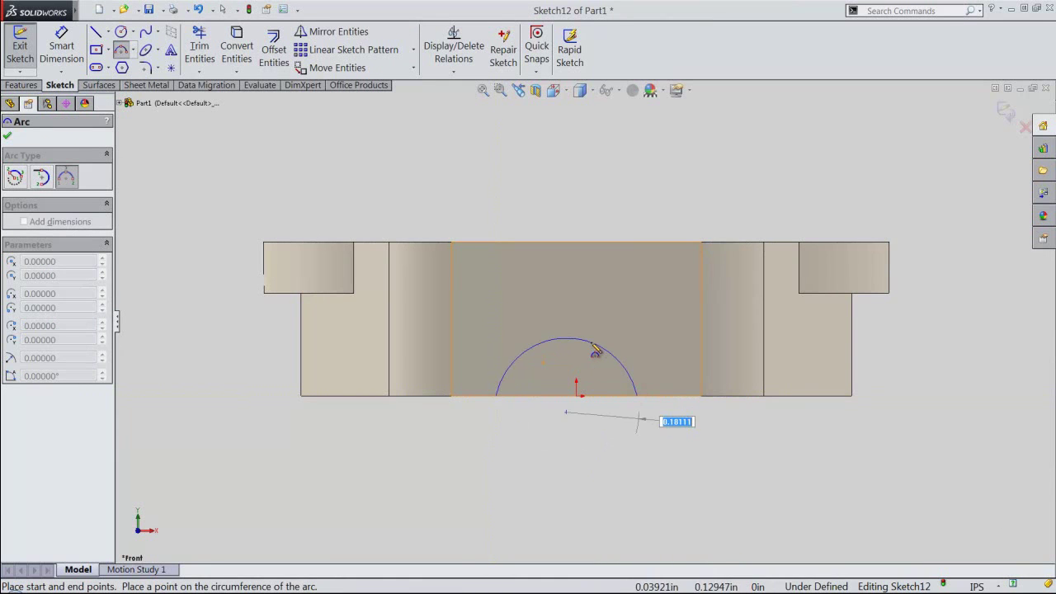
pyautogui.click(594, 347)
pyautogui.rightClick(622, 155)
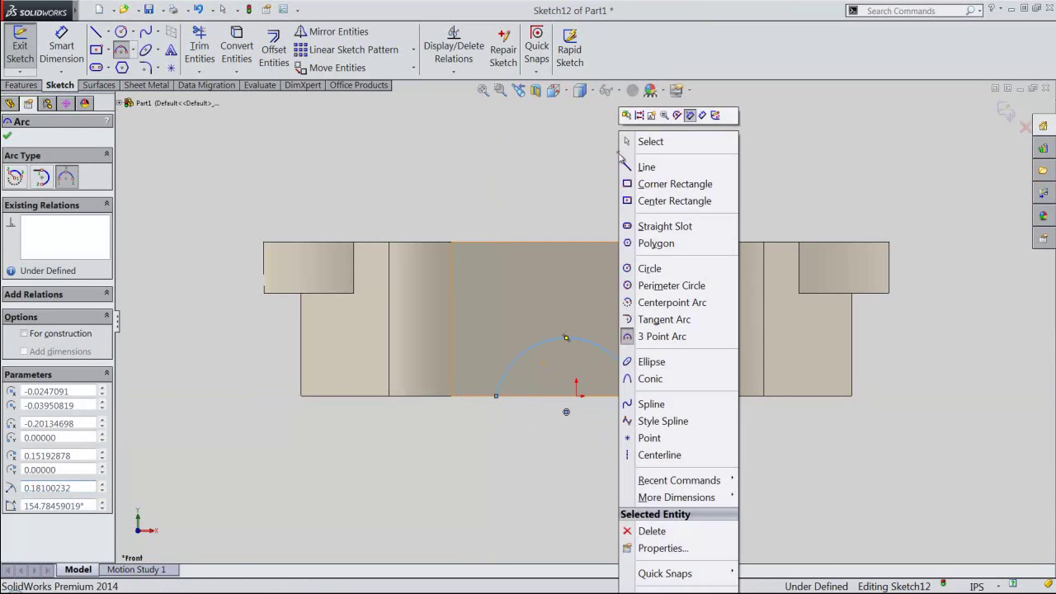
pyautogui.click(648, 142)
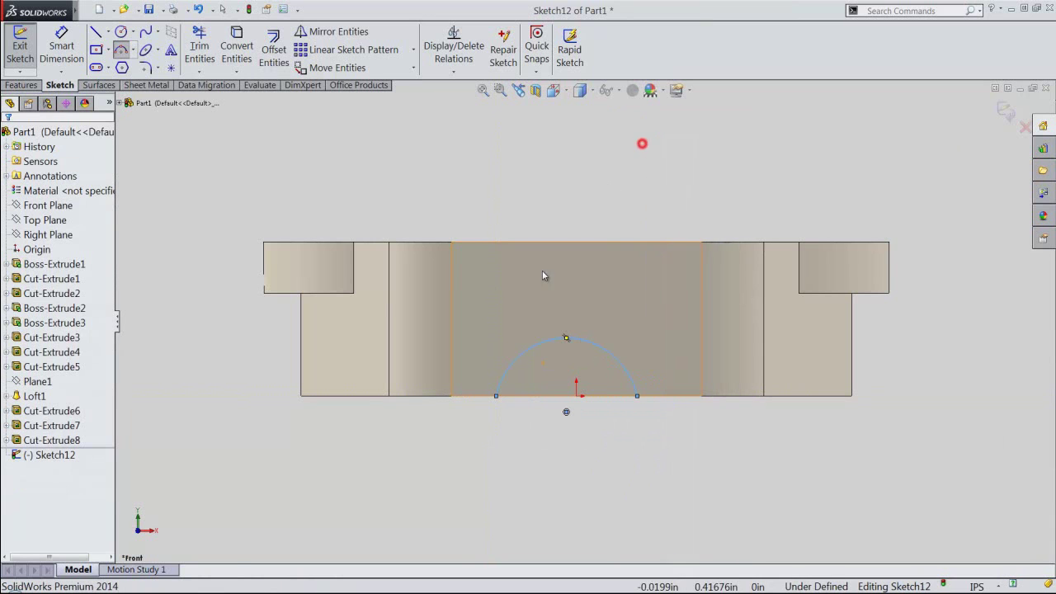
# Make the arc centre coincident with the origin and dimension its radius 0.1875 in.
pyautogui.click(566, 413)
pyautogui.press('f')
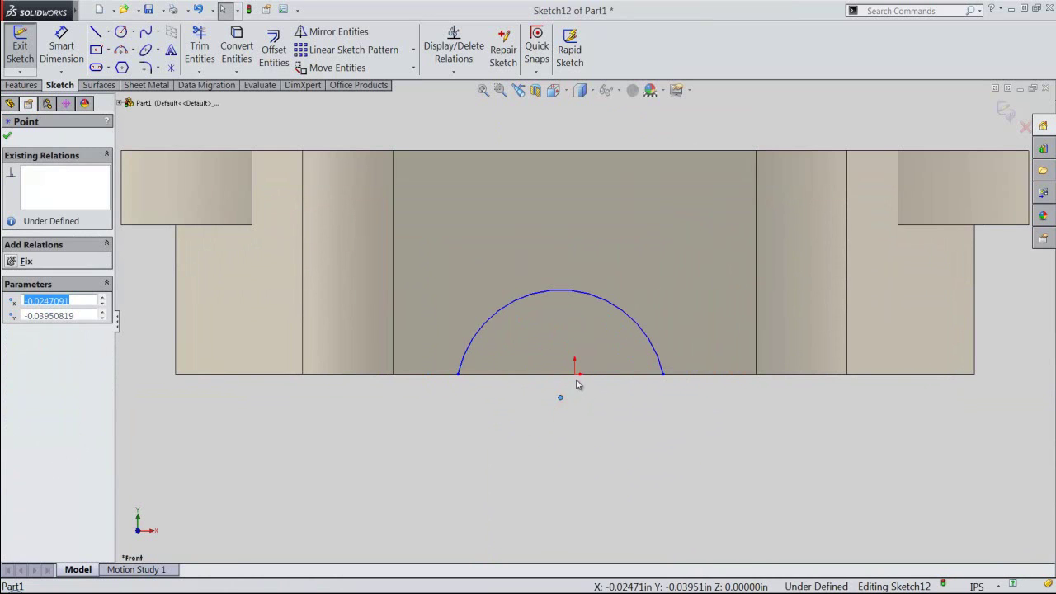
pyautogui.keyDown('ctrl'); pyautogui.click(575, 375); pyautogui.keyUp('ctrl')
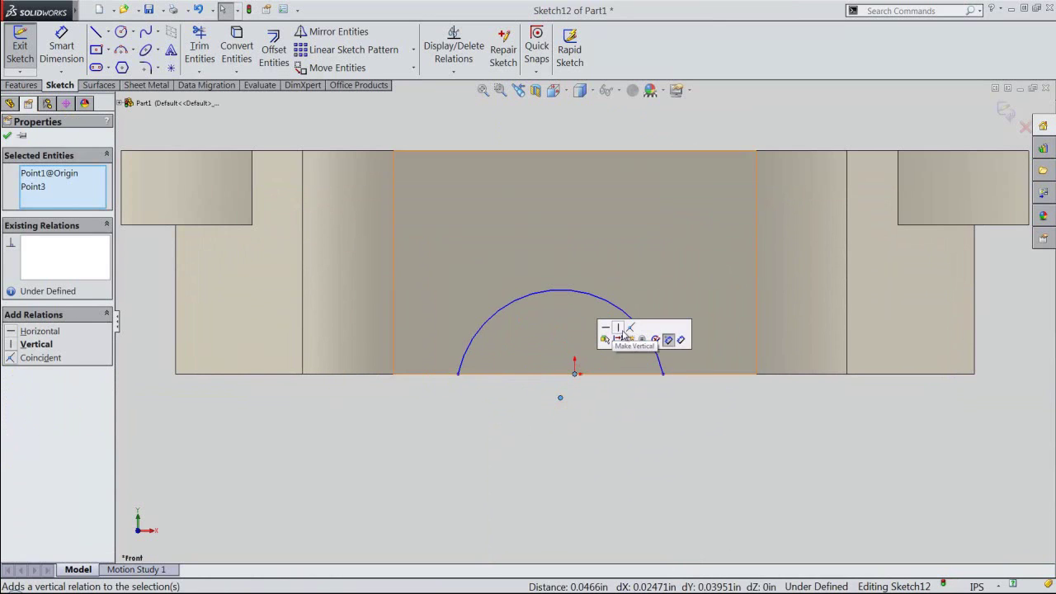
pyautogui.click(631, 330)
pyautogui.click(666, 414)
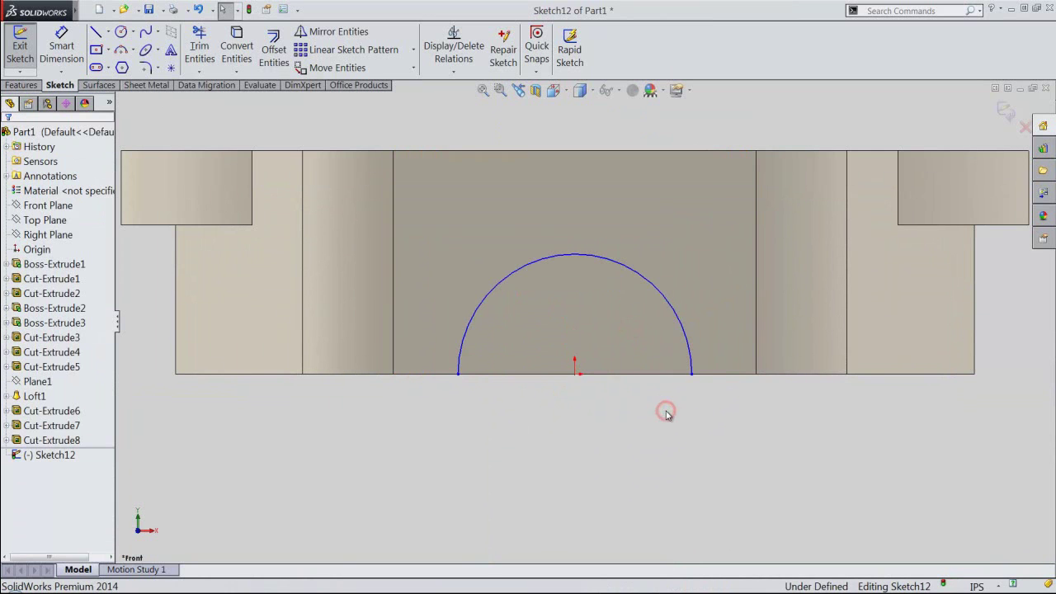
pyautogui.rightClick(667, 415)
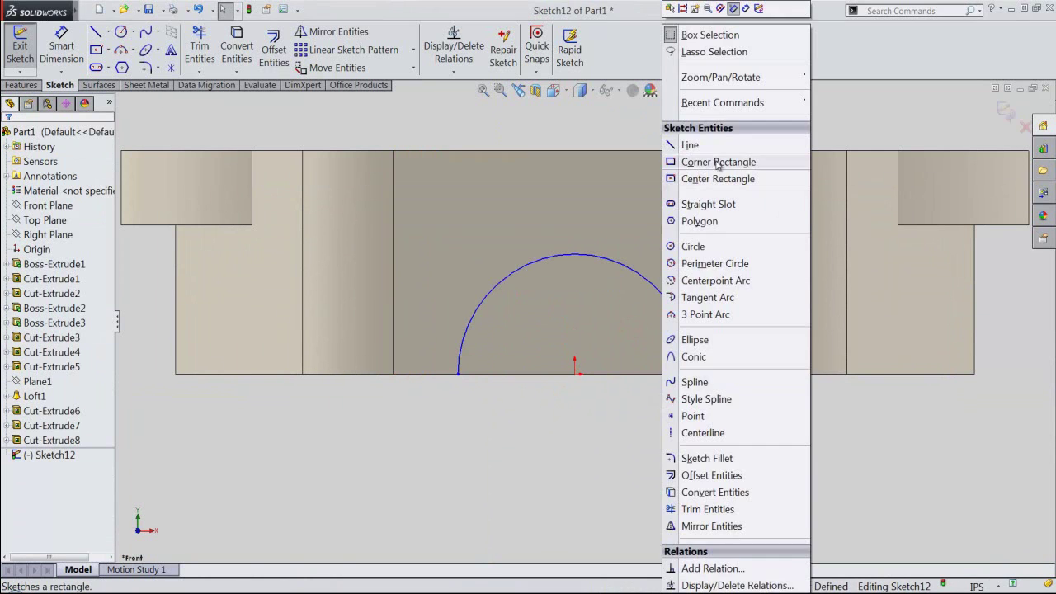
pyautogui.click(745, 9)
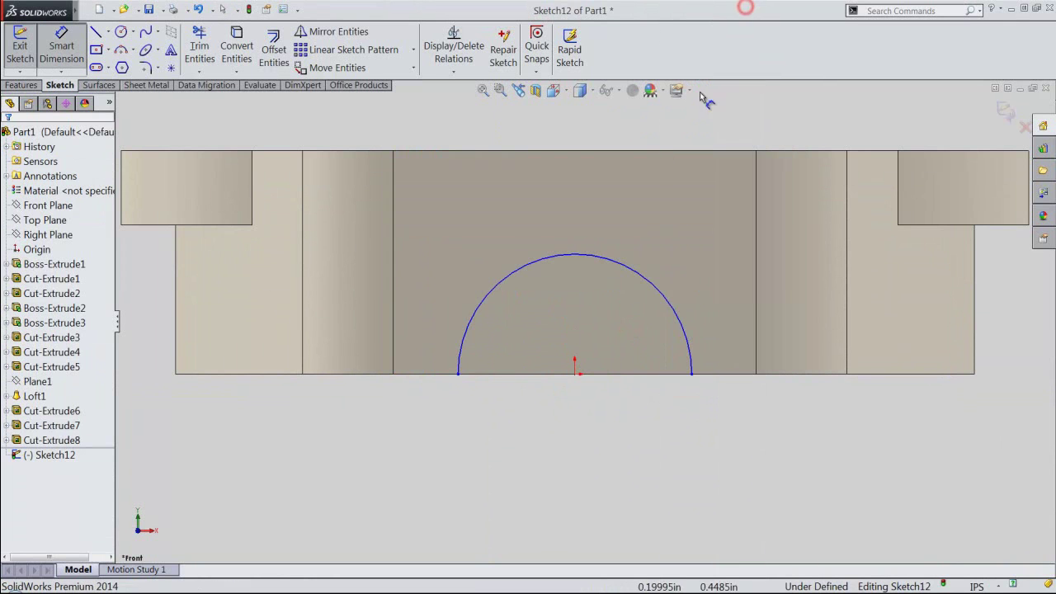
pyautogui.click(611, 258)
pyautogui.click(629, 221)
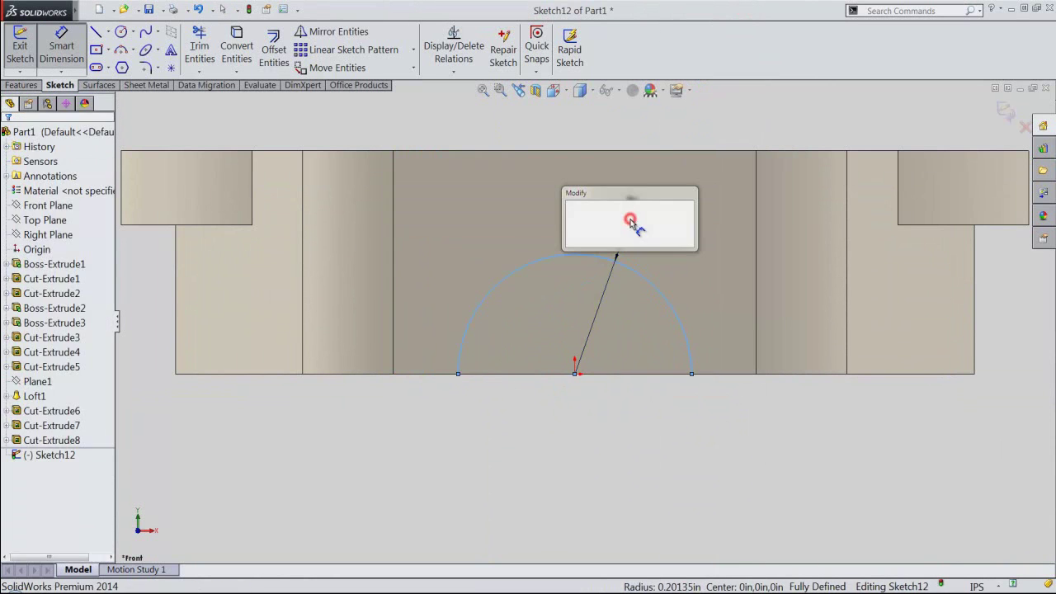
pyautogui.write('.1875')
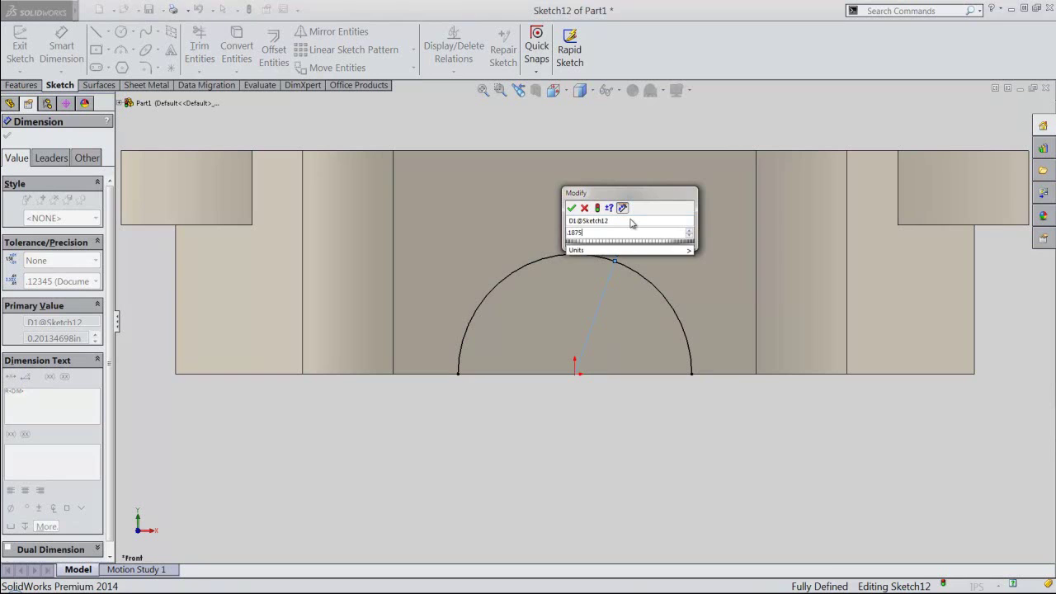
pyautogui.press('Return')
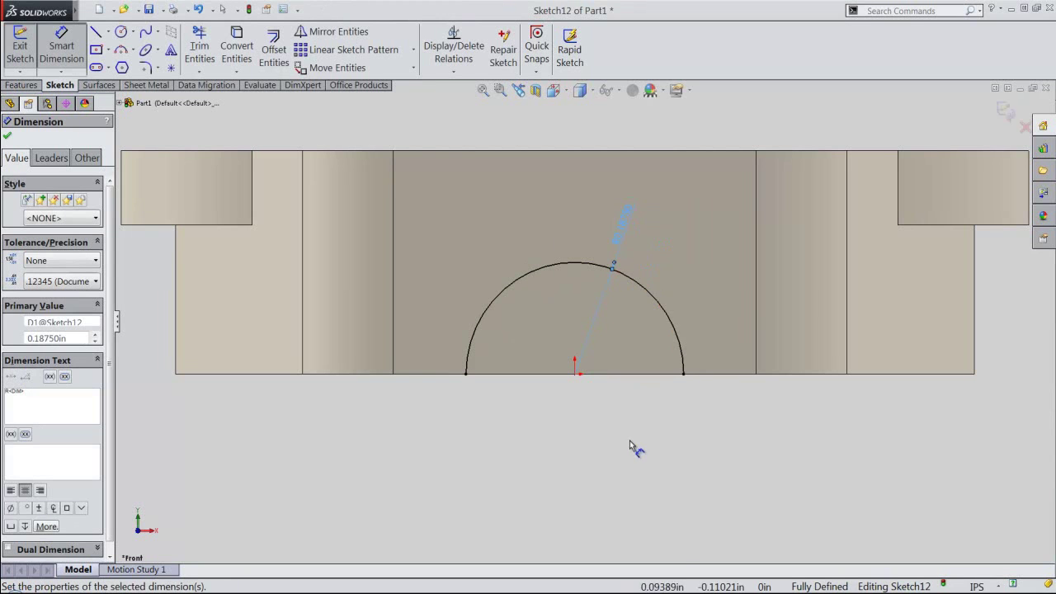
# Close the semicircle with a 0.375 in line between the arc's endpoints.
pyautogui.rightClick(629, 440)
pyautogui.click(648, 238)
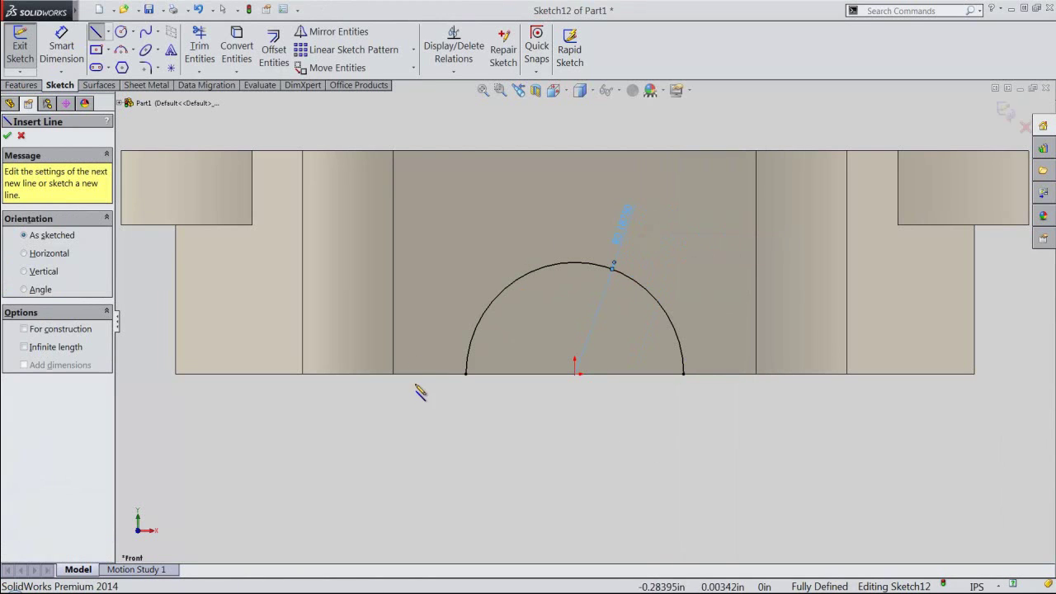
pyautogui.click(466, 375)
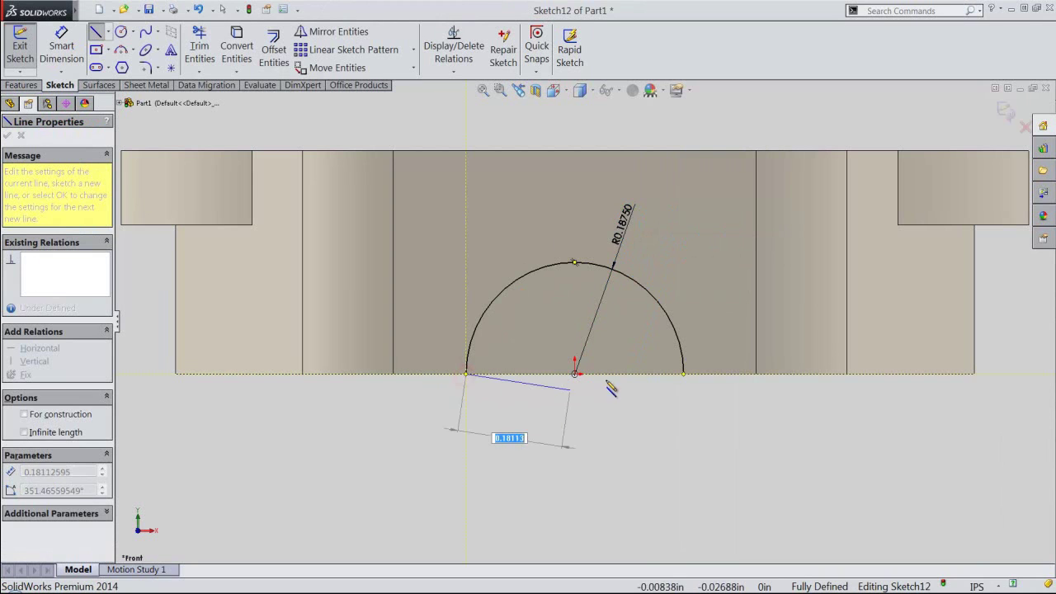
pyautogui.click(683, 374)
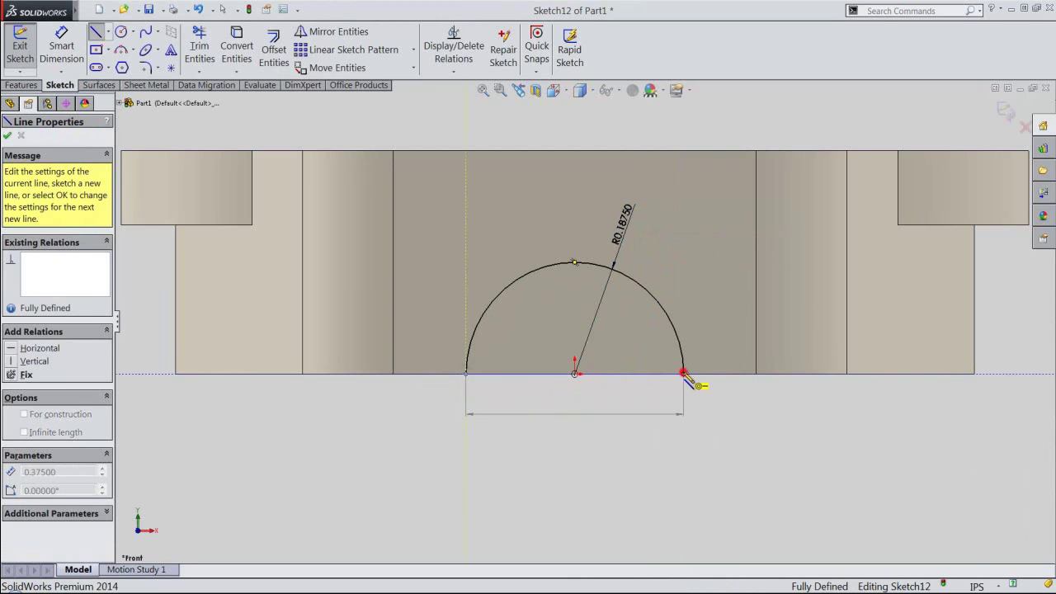
pyautogui.rightClick(729, 428)
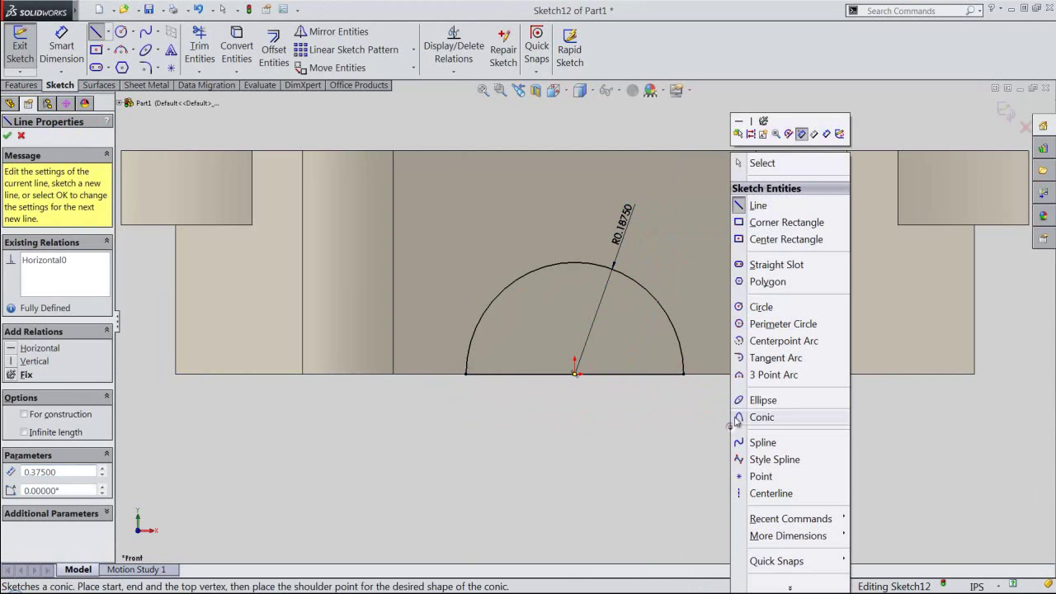
# Cut the semicircle 0.1875 in deep (Blind) as Cut-Extrude9, viewed isometrically.
pyautogui.click(840, 134)
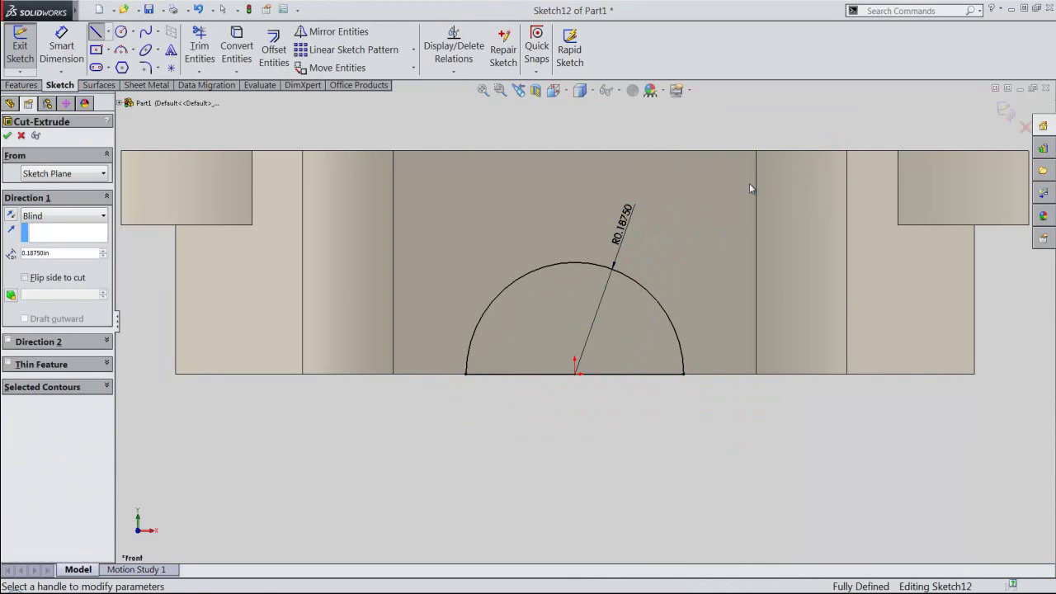
pyautogui.click(565, 95)
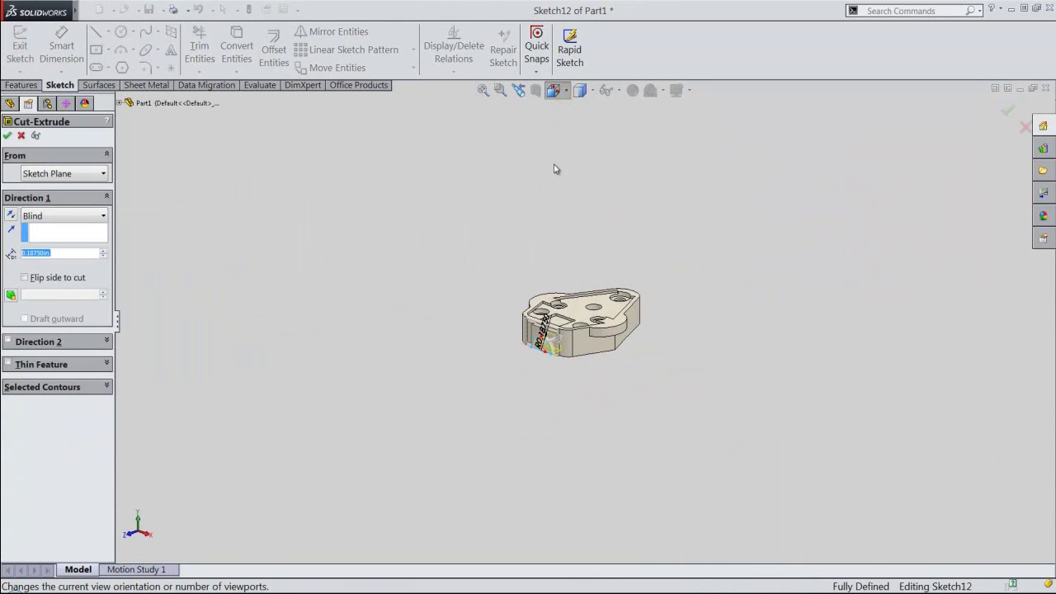
pyautogui.click(582, 289)
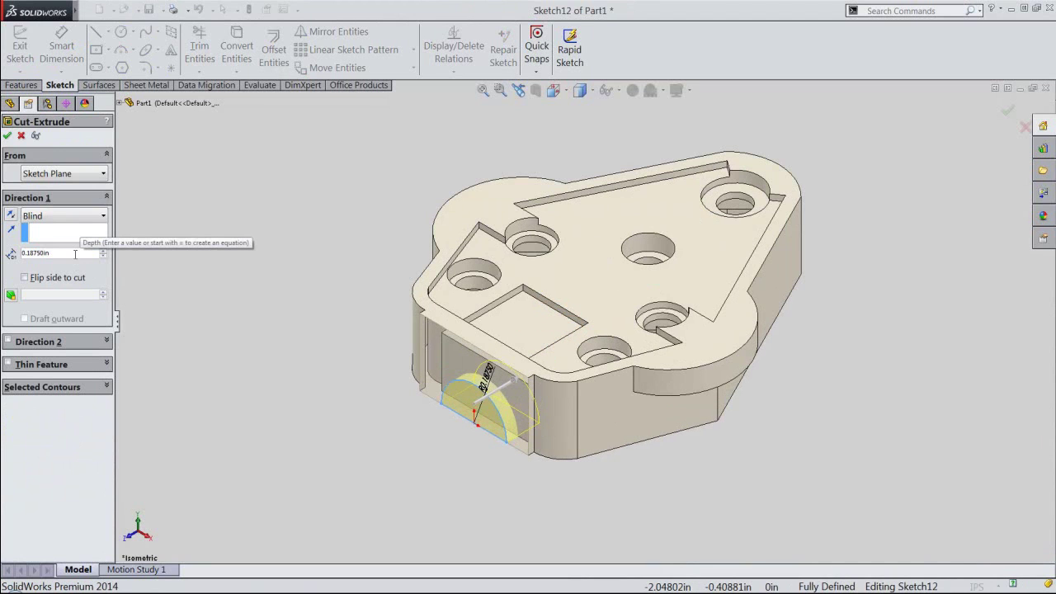
pyautogui.click(8, 136)
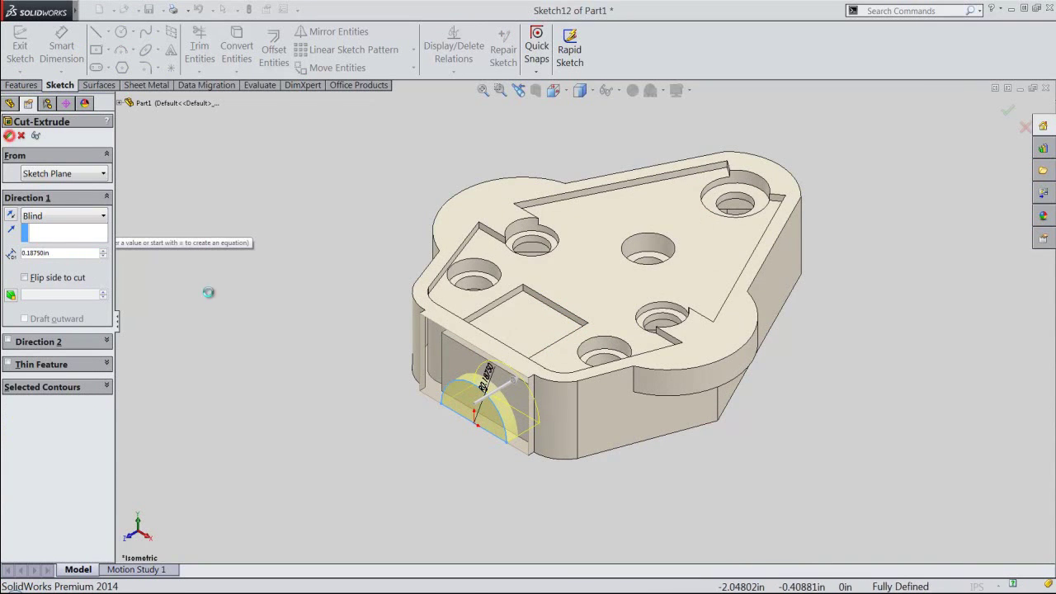
pyautogui.click(291, 383)
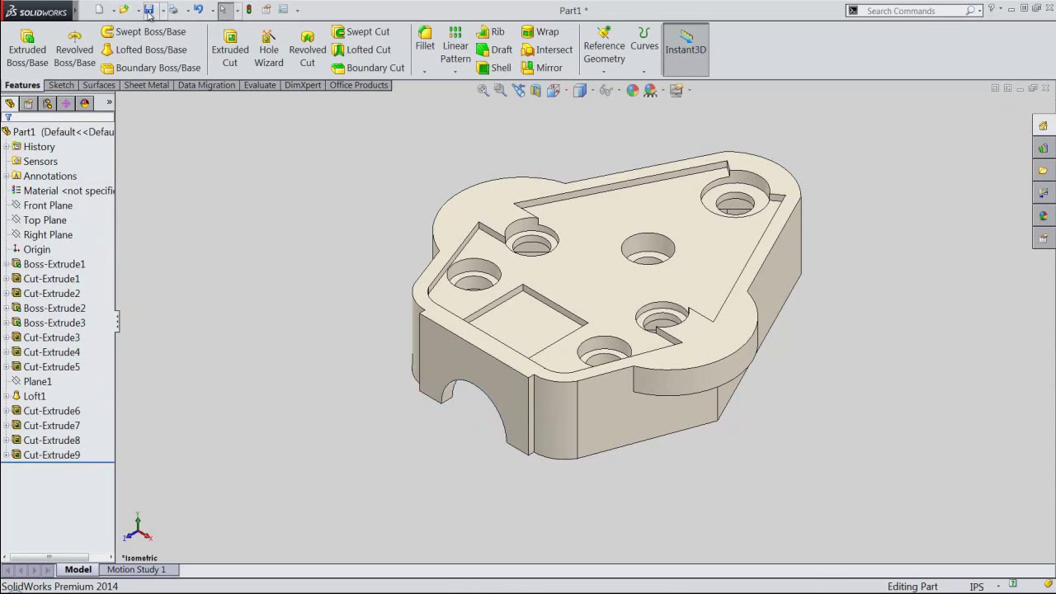
pyautogui.click(261, 340)
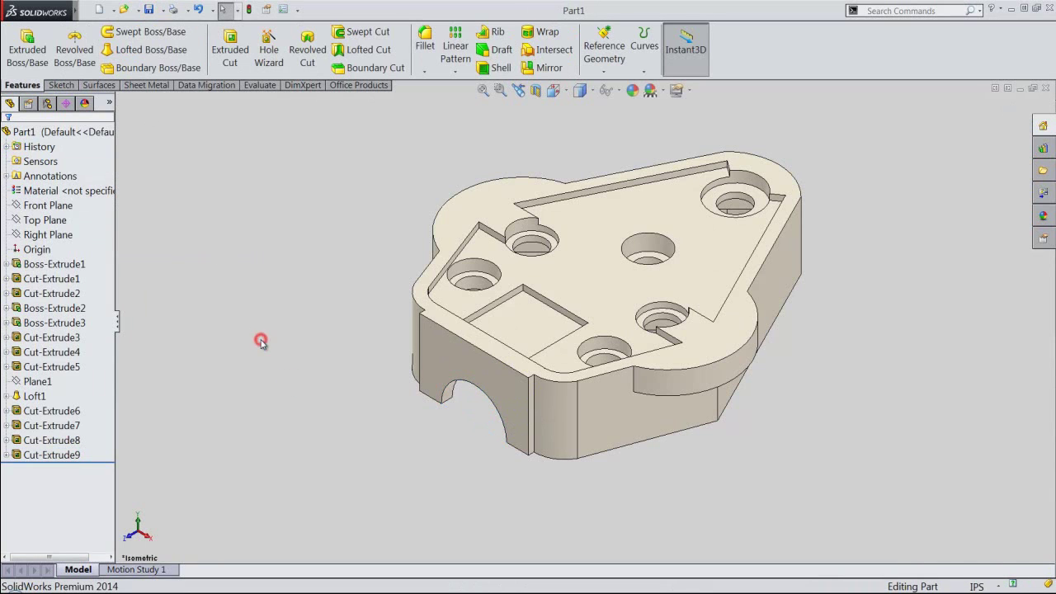
pyautogui.click(591, 267)
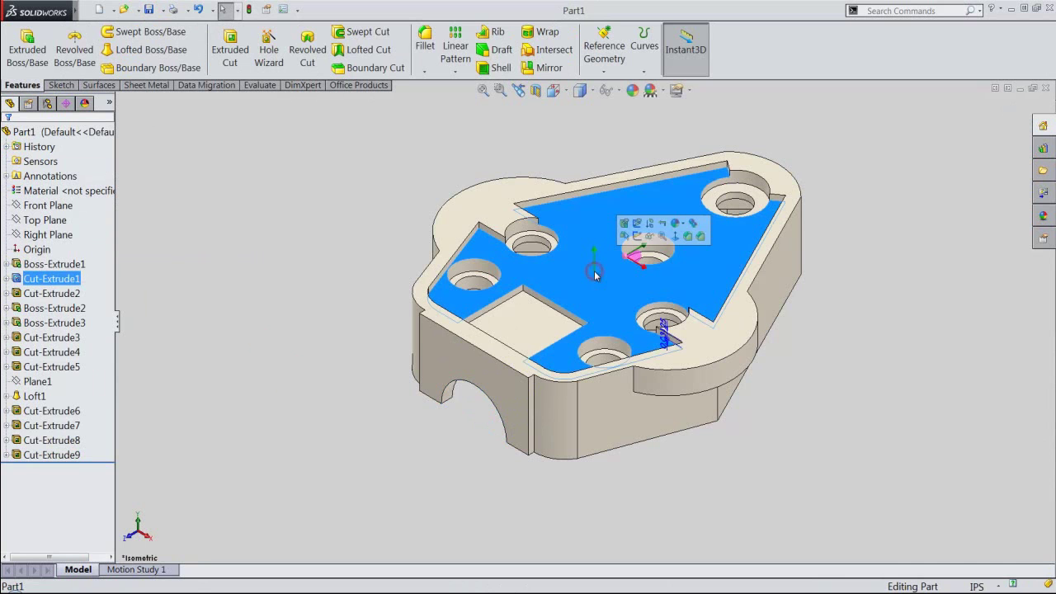
# Start a new sketch on the part's floor face and view it from the top.
pyautogui.click(635, 236)
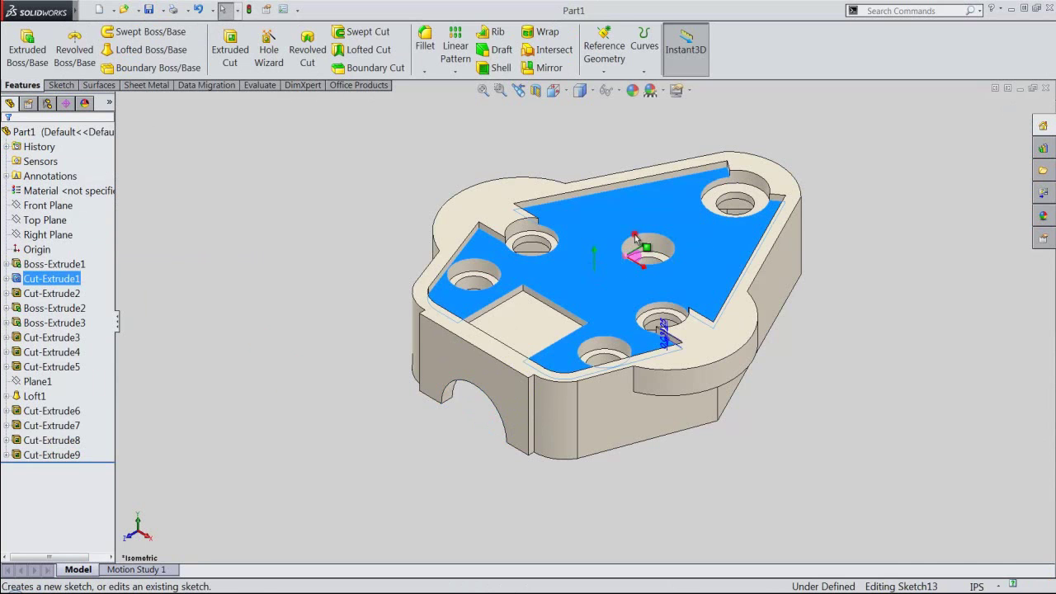
pyautogui.click(554, 91)
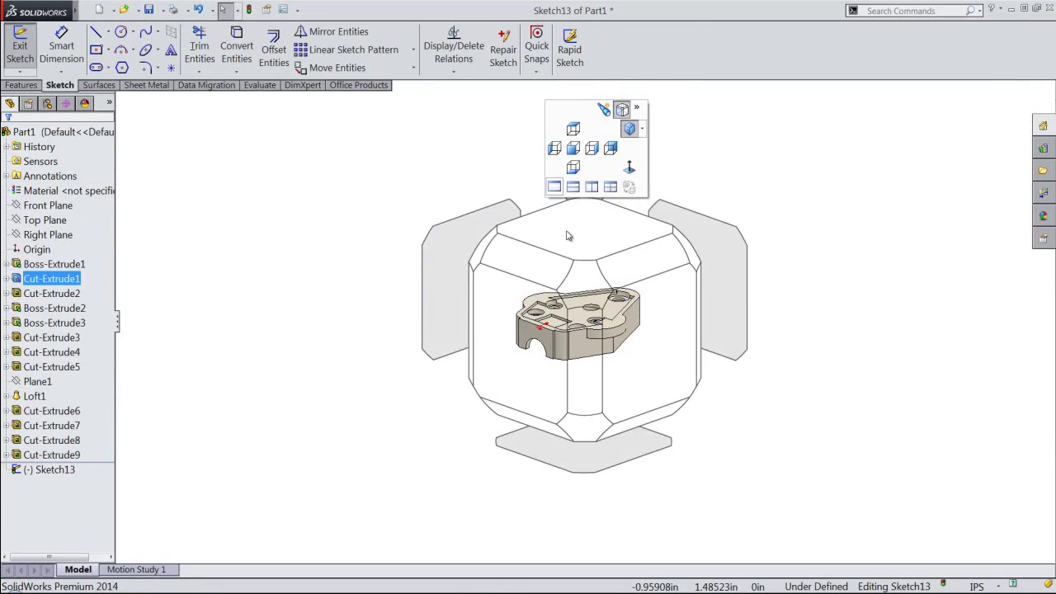
pyautogui.click(568, 239)
pyautogui.scroll(-2, 602, 420)
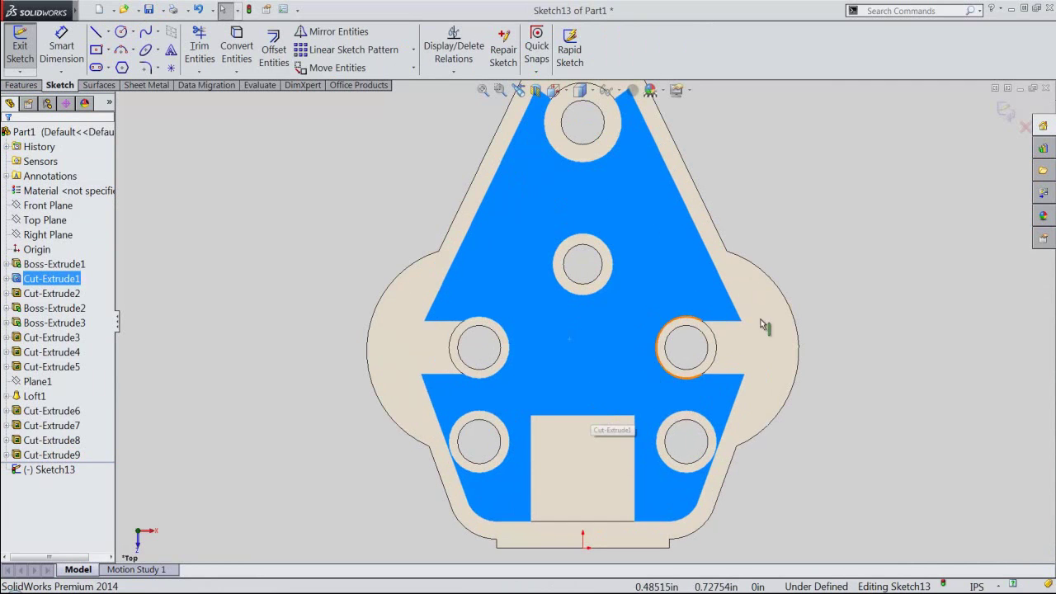
pyautogui.click(883, 223)
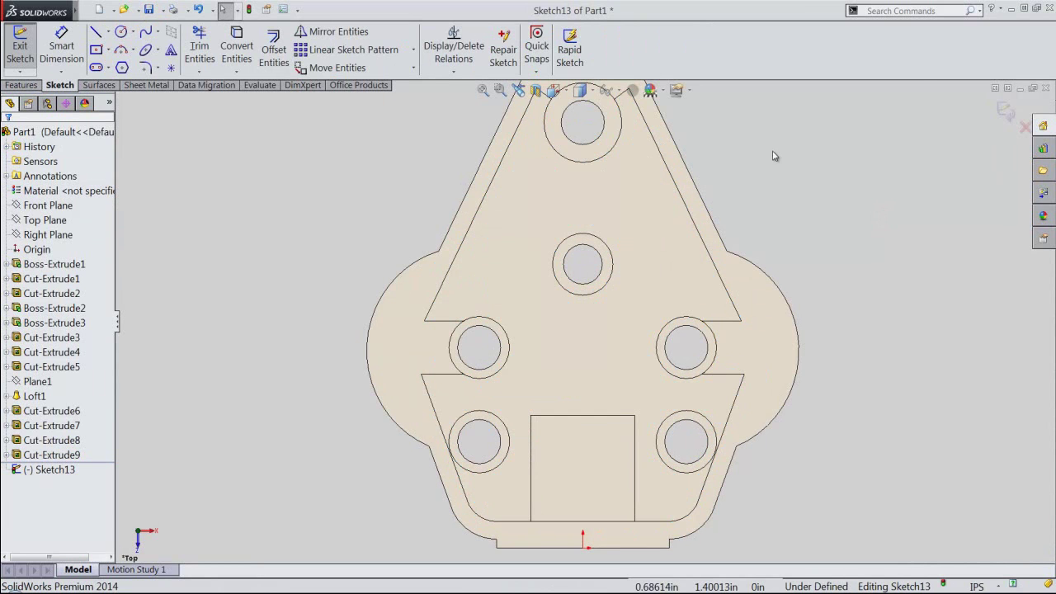
# Draw an infinite vertical construction centerline through the origin.
pyautogui.rightClick(773, 155)
pyautogui.click(797, 431)
pyautogui.click(41, 271)
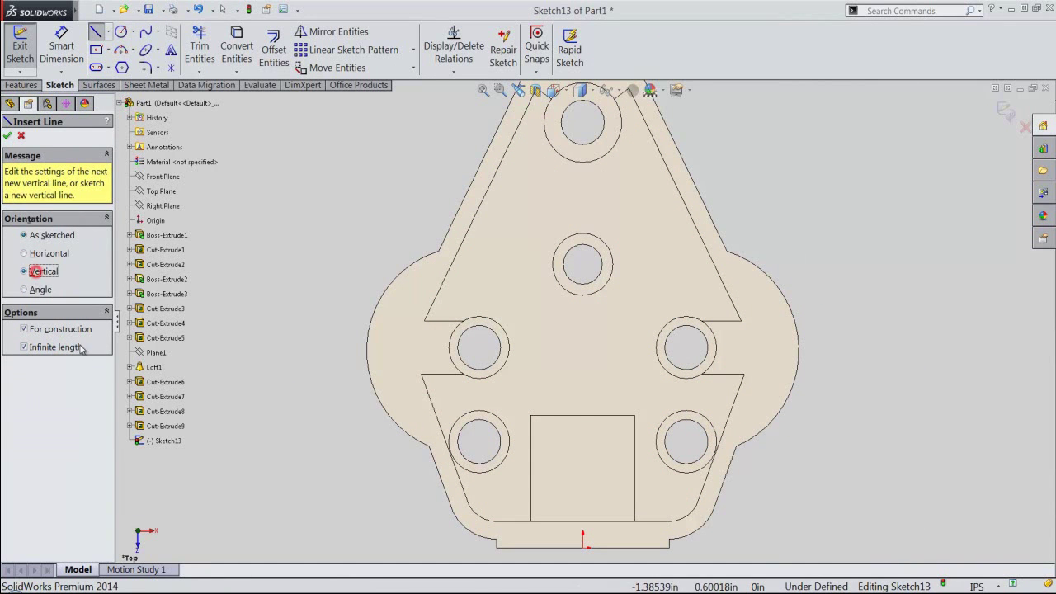
pyautogui.click(583, 548)
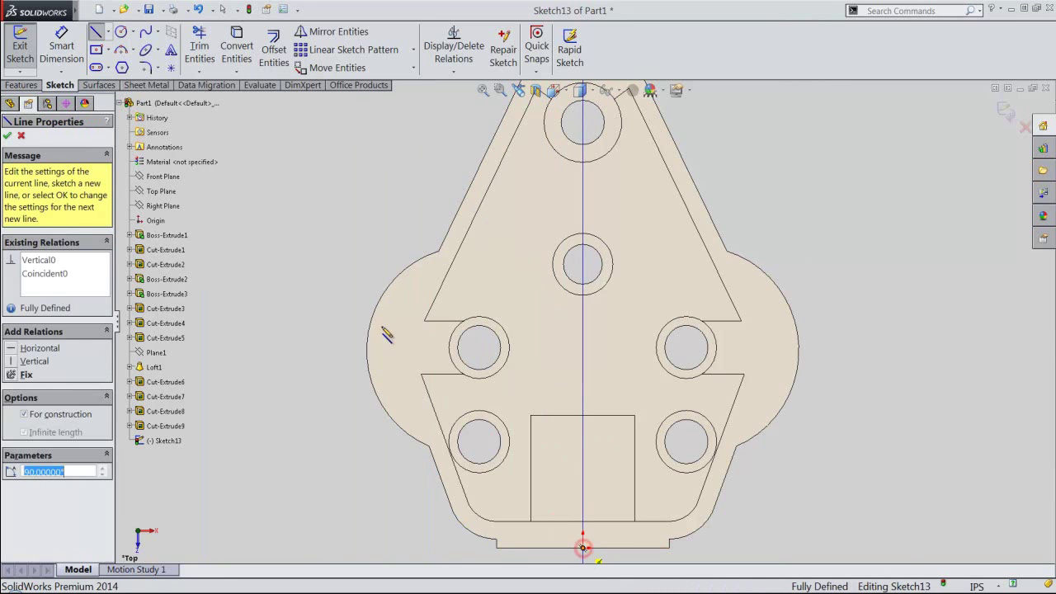
pyautogui.rightClick(306, 255)
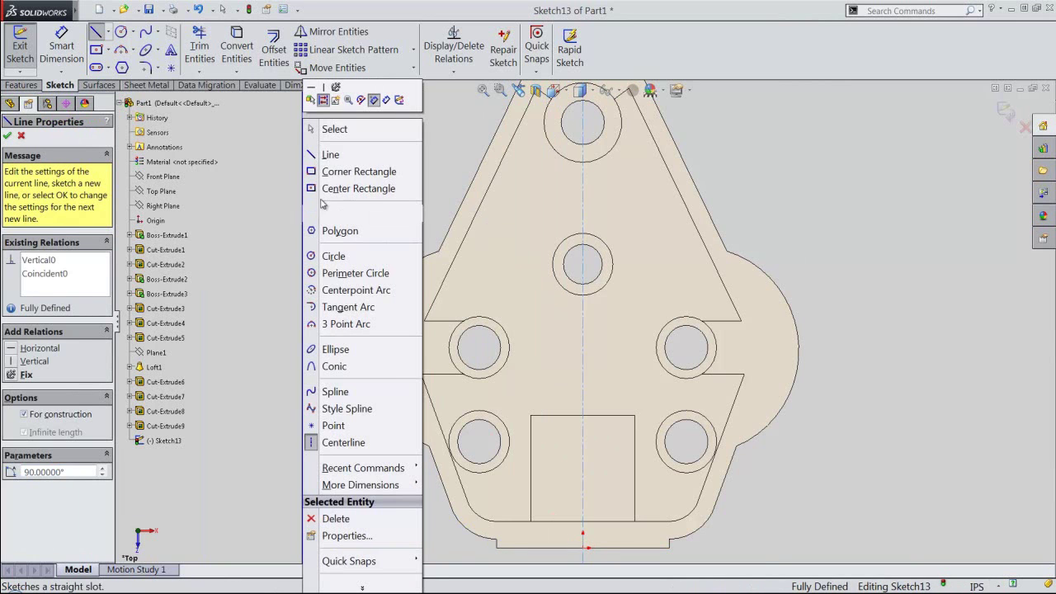
pyautogui.click(340, 130)
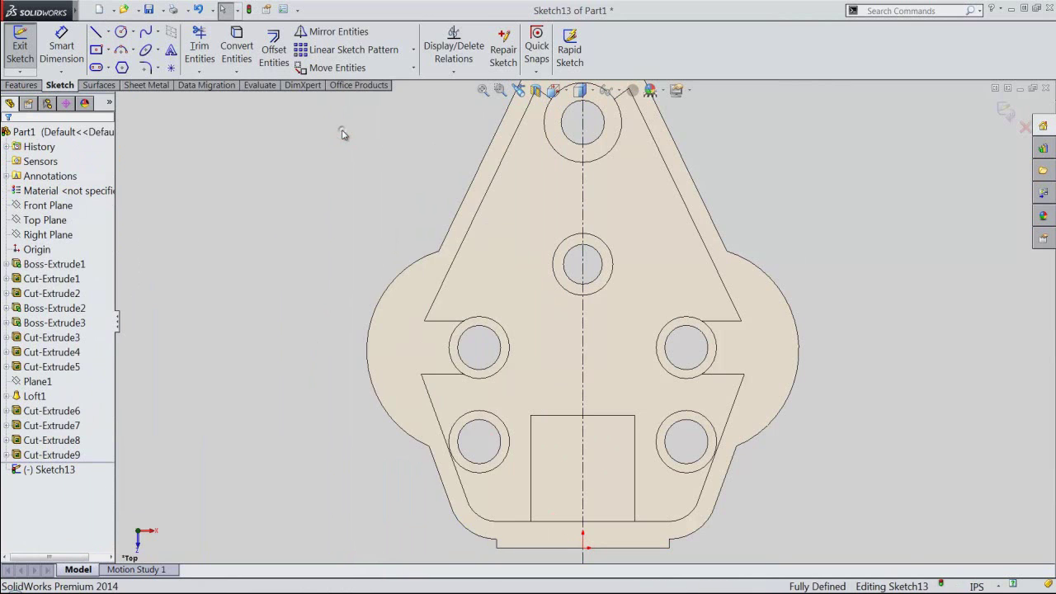
pyautogui.rightClick(343, 134)
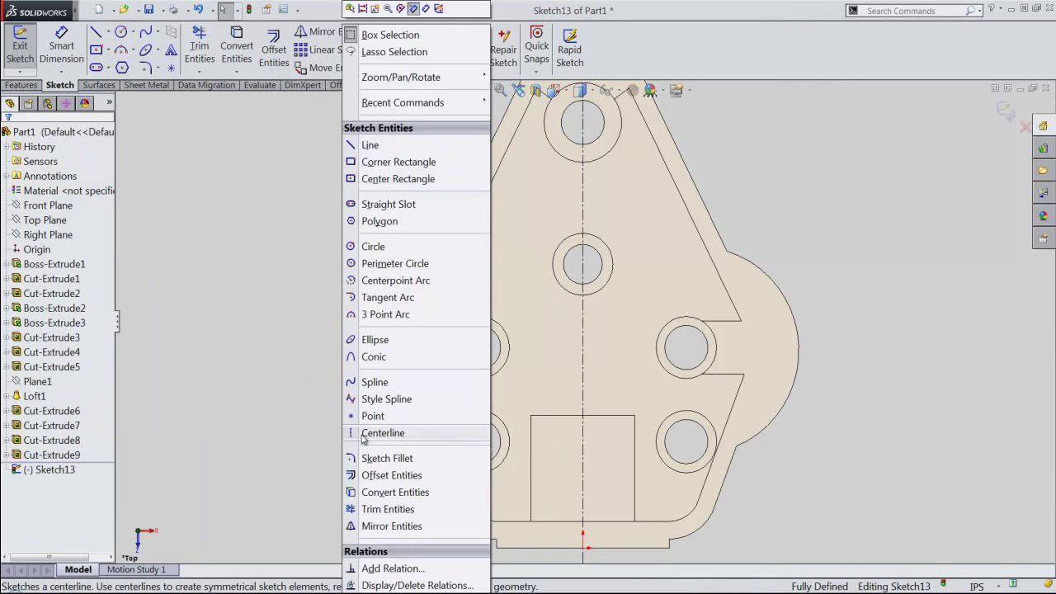
pyautogui.click(354, 433)
# Draw a short horizontal construction centerline between the side holes.
pyautogui.click(541, 346)
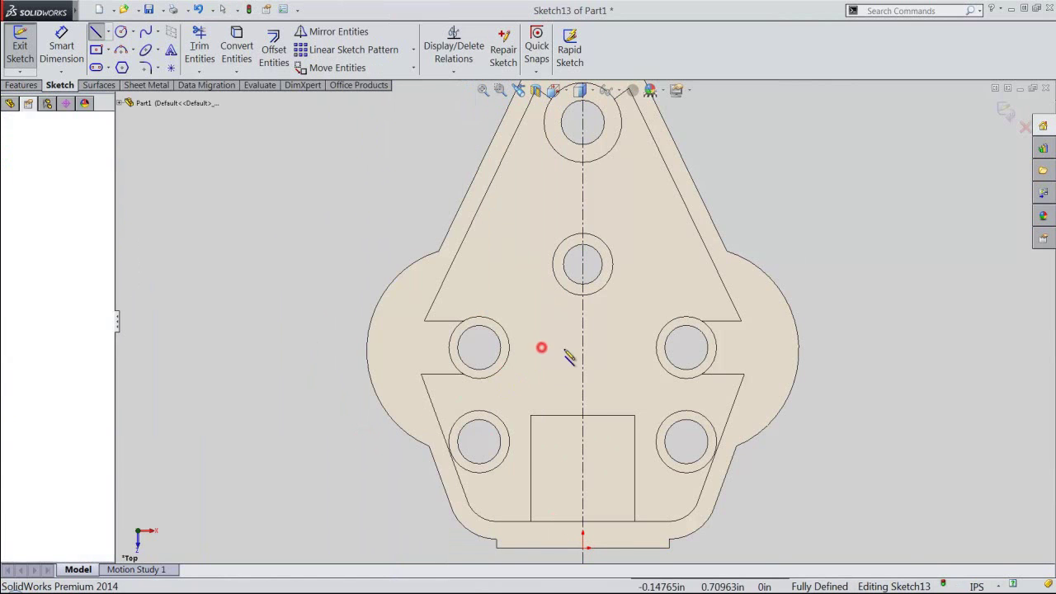
pyautogui.doubleClick(622, 346)
pyautogui.rightClick(760, 219)
pyautogui.click(779, 190)
pyautogui.click(800, 213)
# Dimension the horizontal centerline 0.265 in below the centre hole.
pyautogui.rightClick(799, 216)
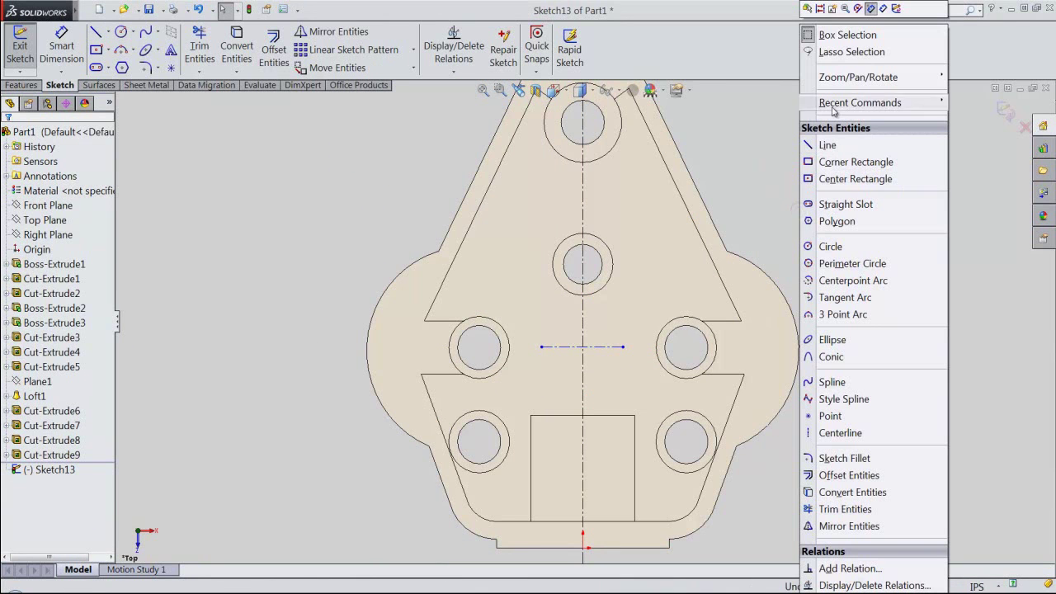
pyautogui.click(881, 8)
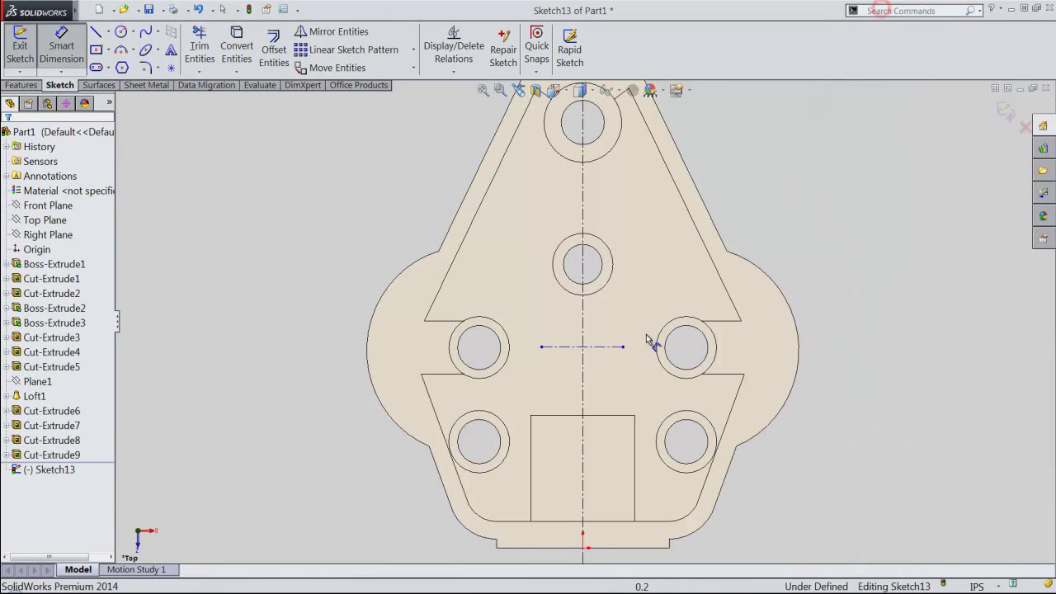
pyautogui.click(599, 347)
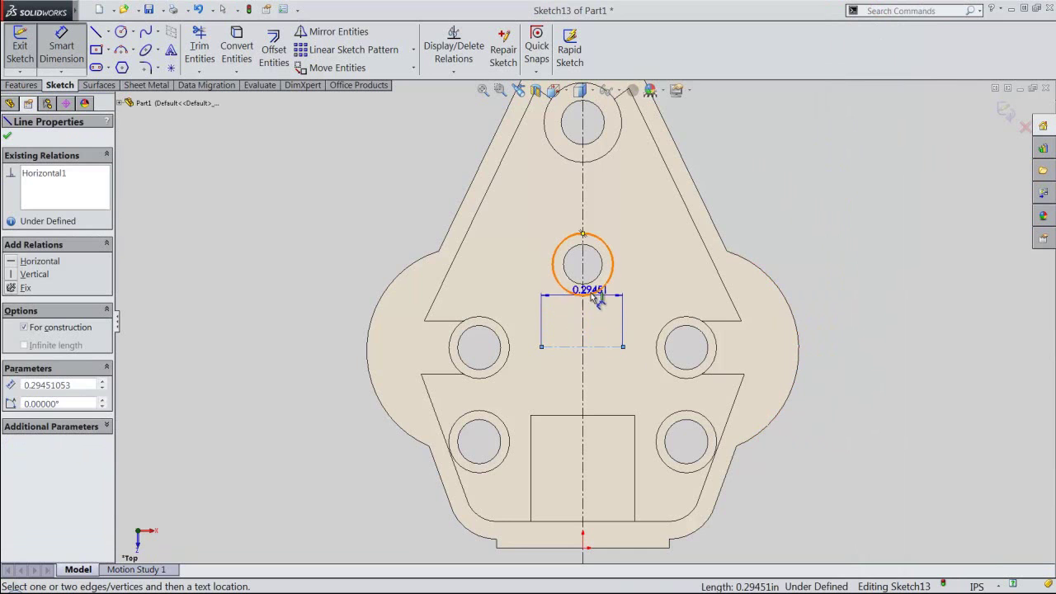
pyautogui.click(596, 289)
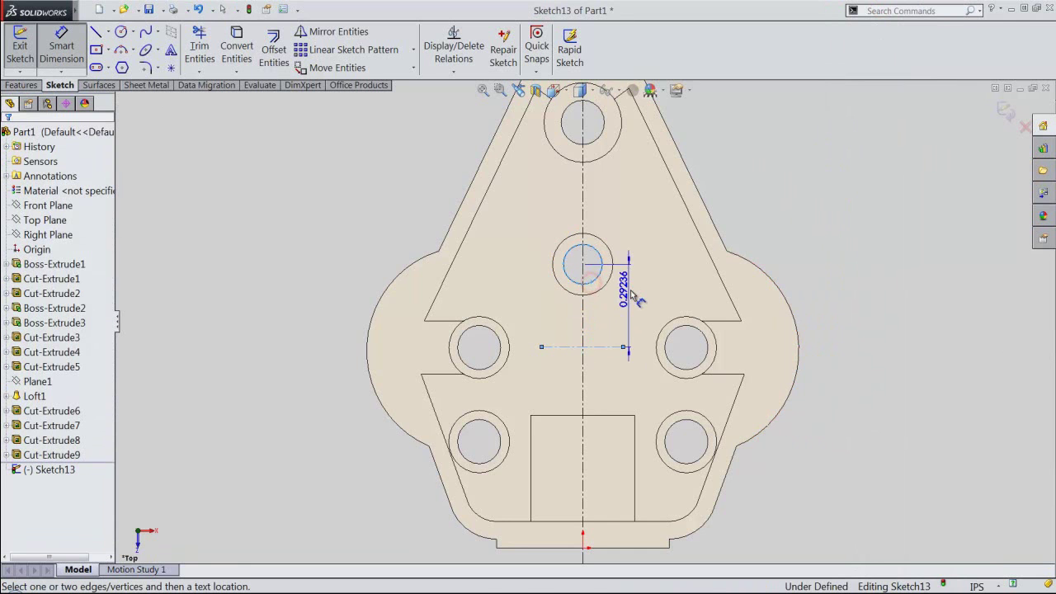
pyautogui.click(635, 297)
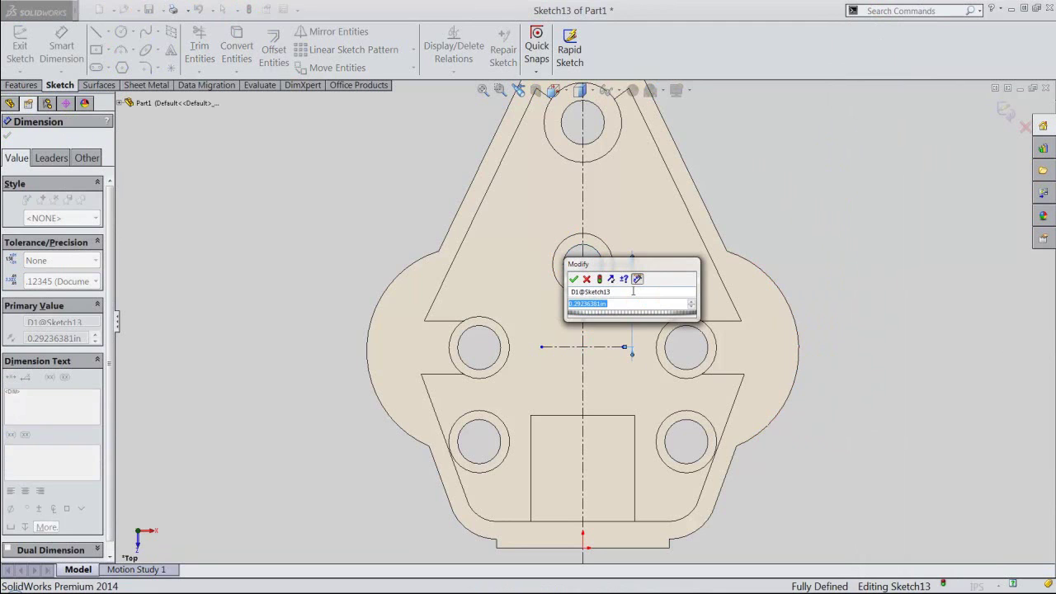
pyautogui.write('.26')
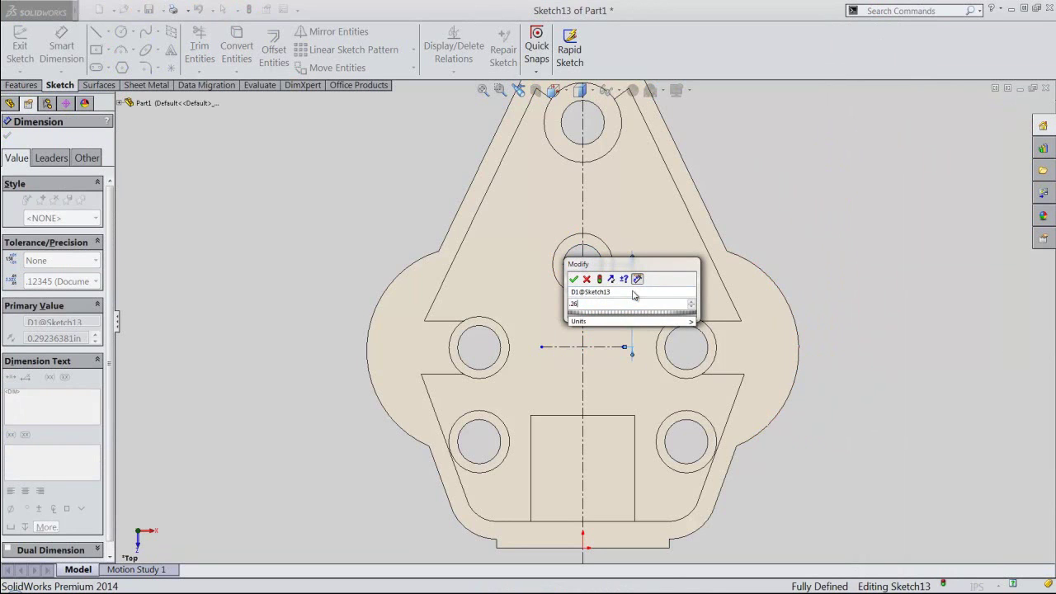
pyautogui.press('Return')
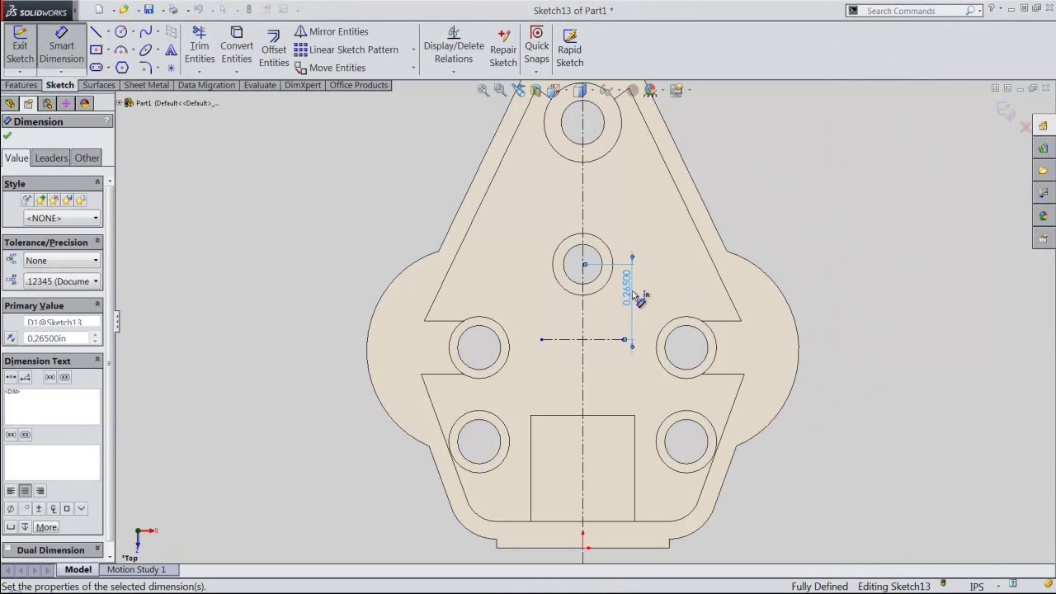
pyautogui.rightClick(794, 176)
pyautogui.click(822, 188)
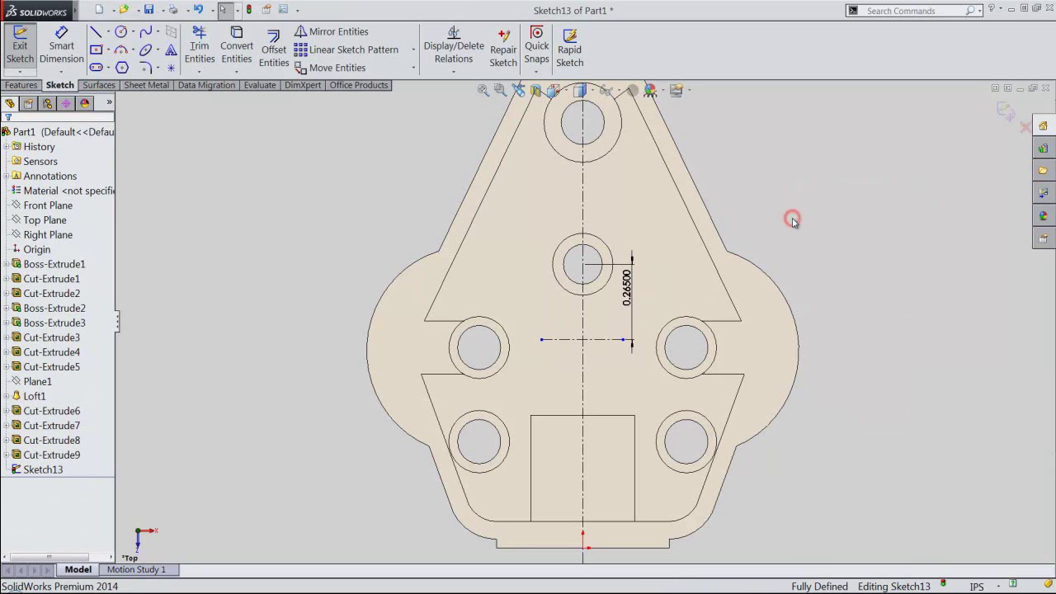
# Make the horizontal centerline's midpoint coincident with the vertical centerline.
pyautogui.click(605, 342)
pyautogui.rightClick(605, 341)
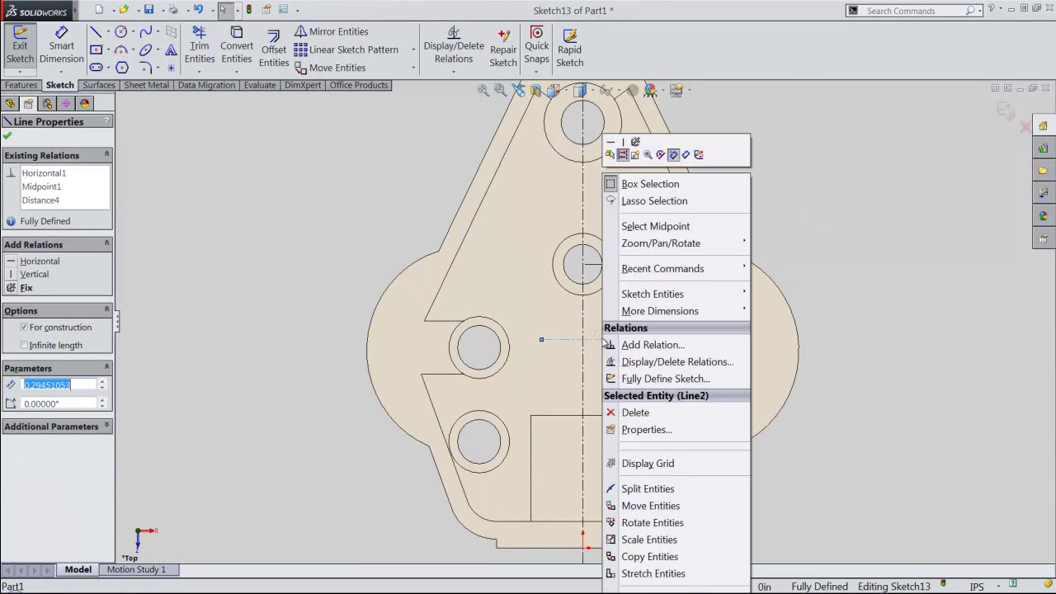
pyautogui.click(652, 228)
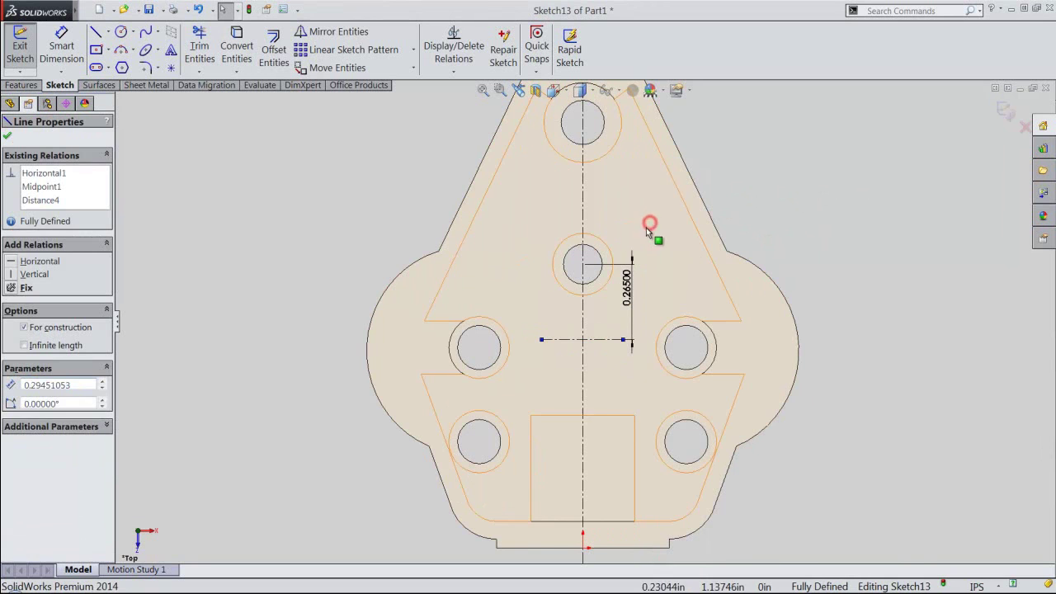
pyautogui.keyDown('ctrl'); pyautogui.click(583, 372); pyautogui.keyUp('ctrl')
pyautogui.click(613, 324)
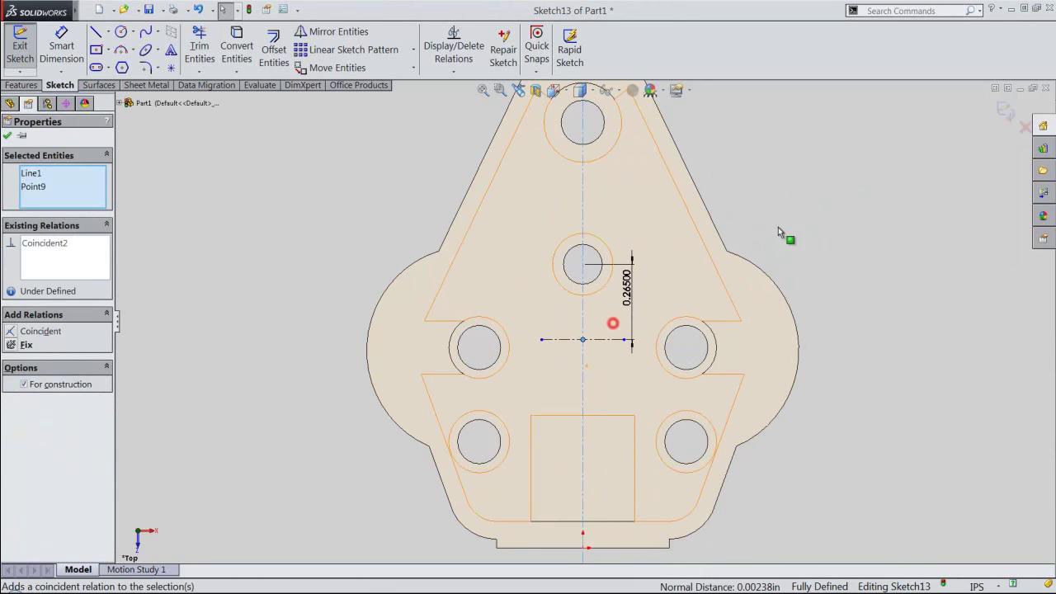
pyautogui.click(804, 207)
# Extend the horizontal construction line's left end slightly.
pyautogui.moveTo(541, 340); pyautogui.dragTo(530, 342)
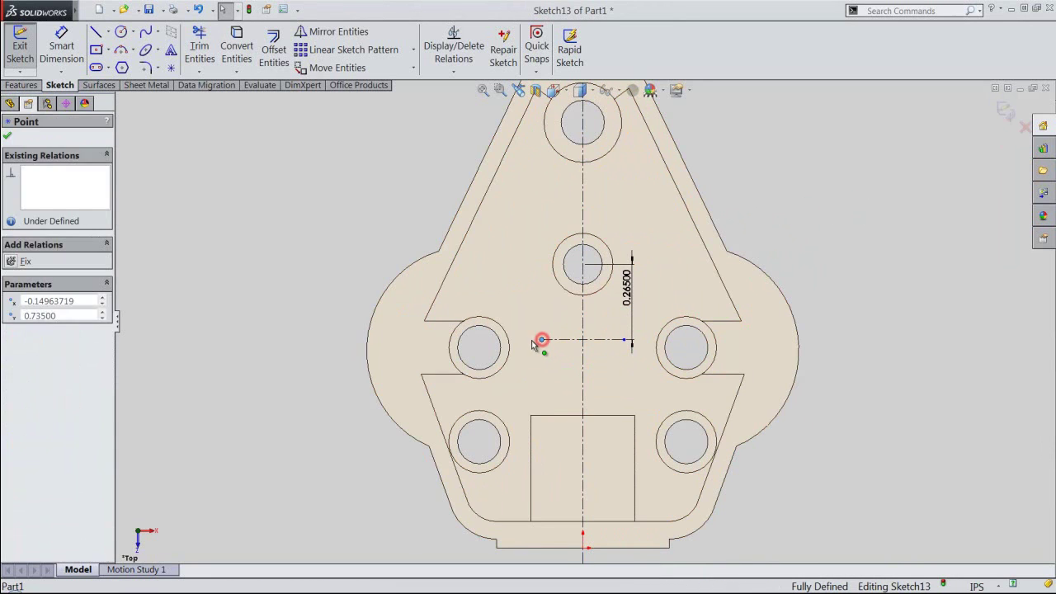
pyautogui.click(529, 340)
pyautogui.click(362, 250)
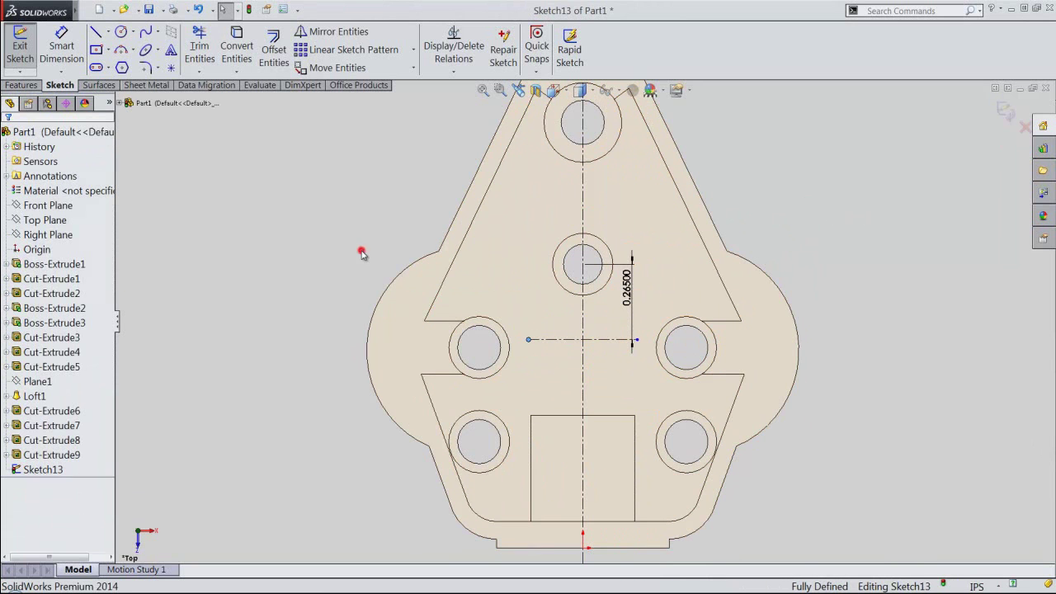
pyautogui.click(170, 49)
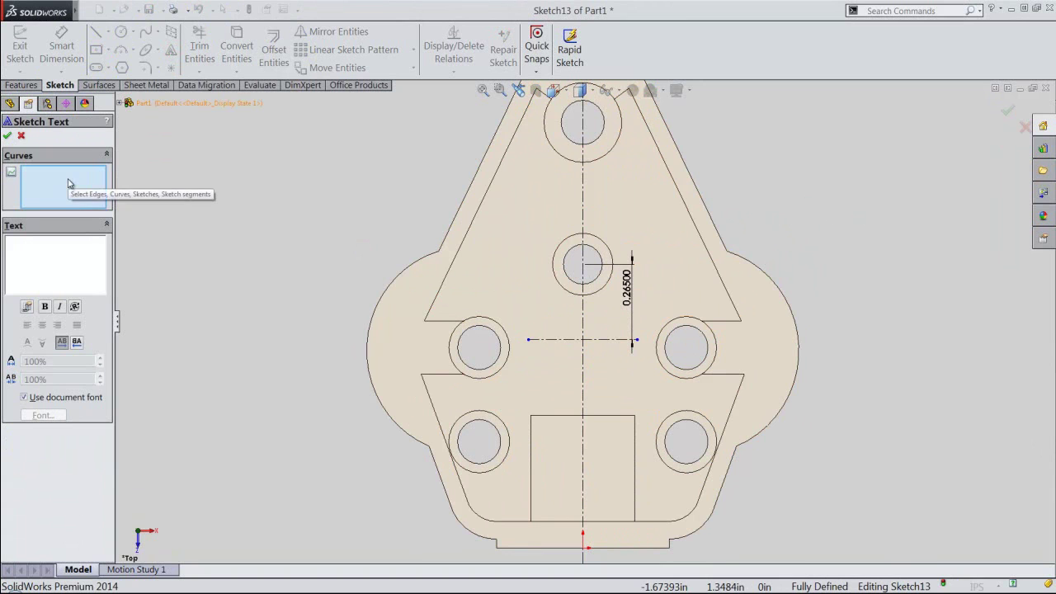
# Add sketch text 'AC ONLY' along the construction line, centred, in Calibri at 0.065 height.
pyautogui.click(558, 339)
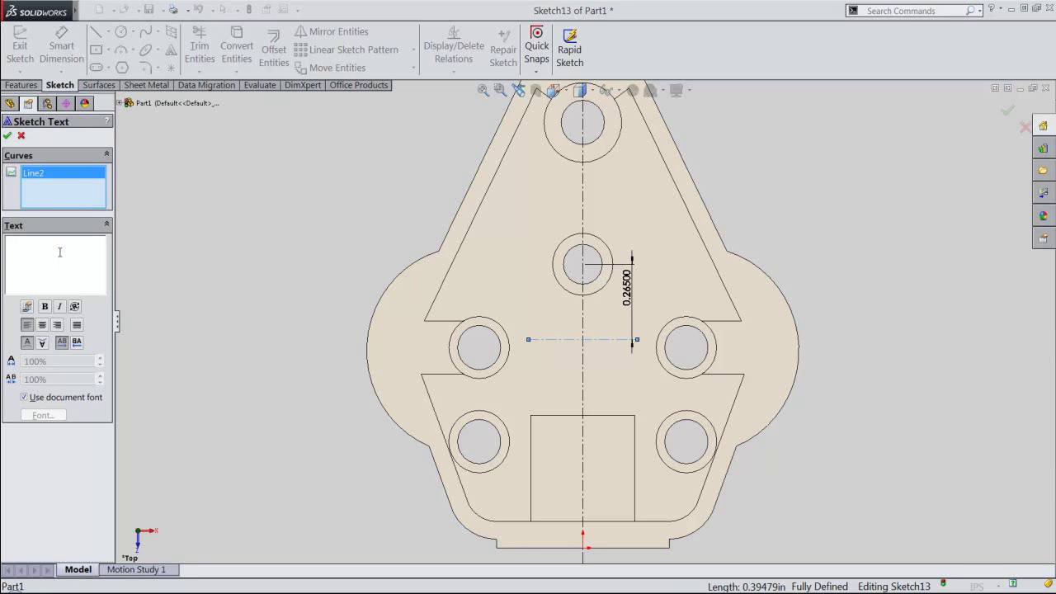
pyautogui.write('AC ')
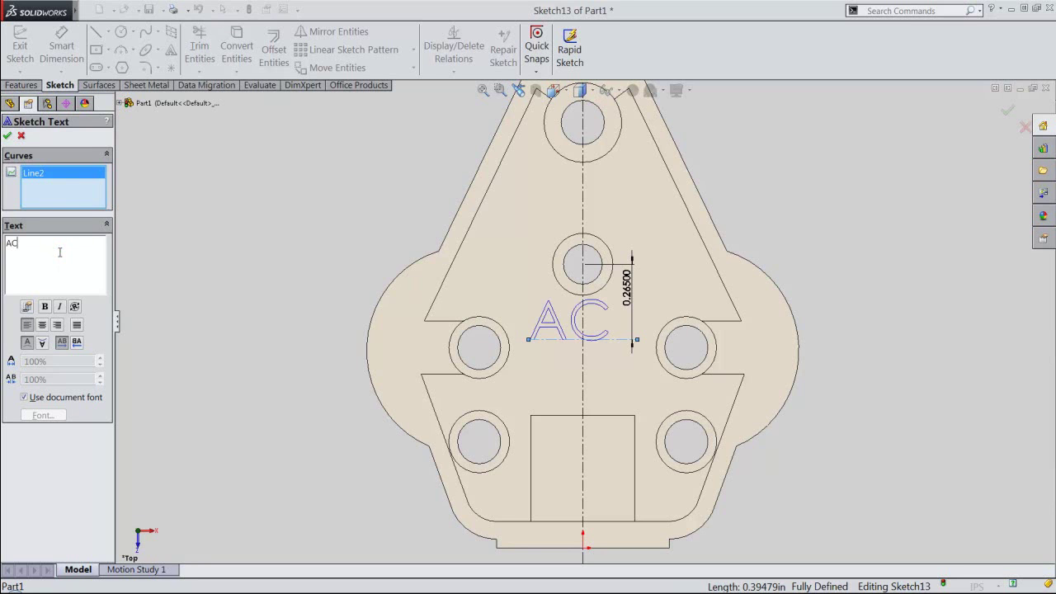
pyautogui.write('ONLY')
pyautogui.click(25, 397)
pyautogui.click(40, 415)
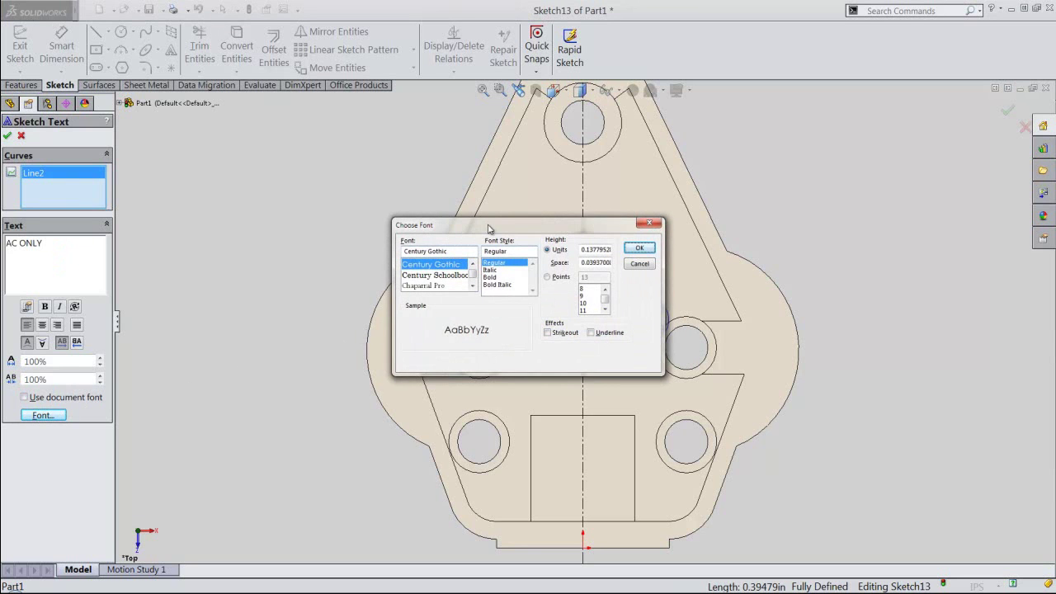
pyautogui.click(436, 278)
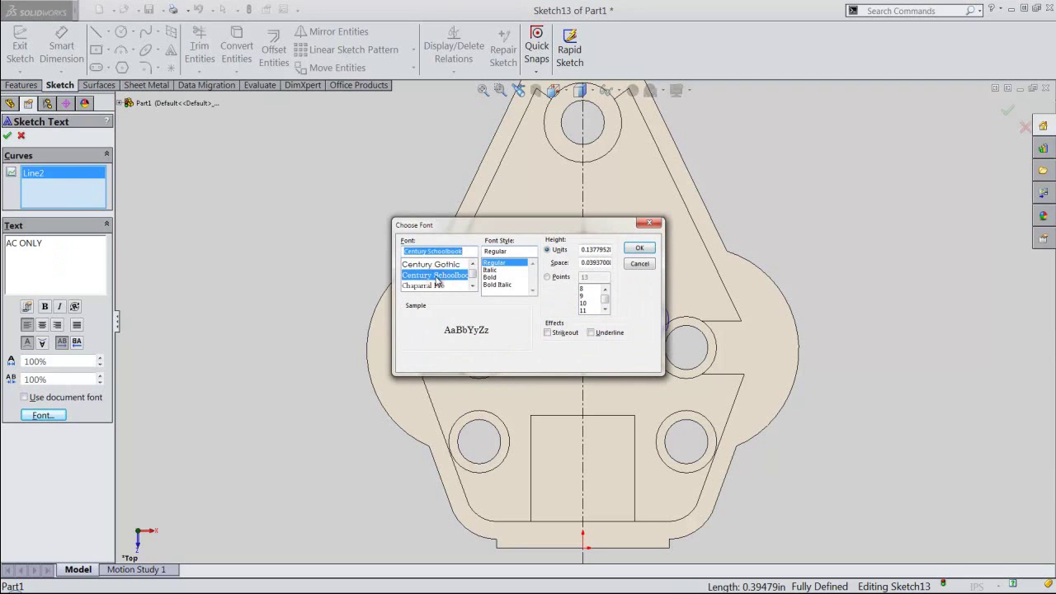
pyautogui.write('C')
pyautogui.click(411, 264)
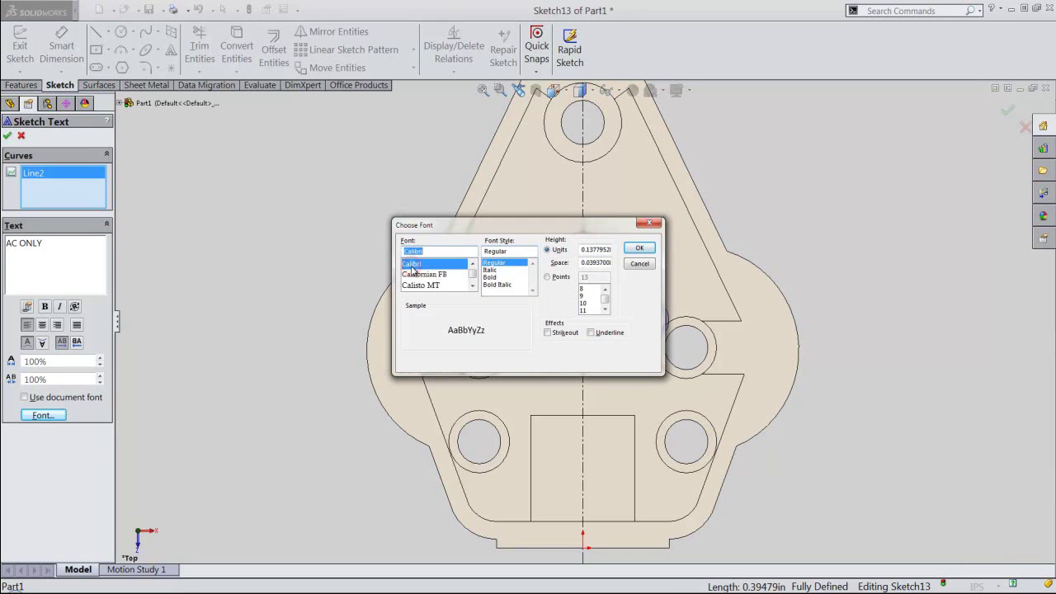
pyautogui.doubleClick(608, 249)
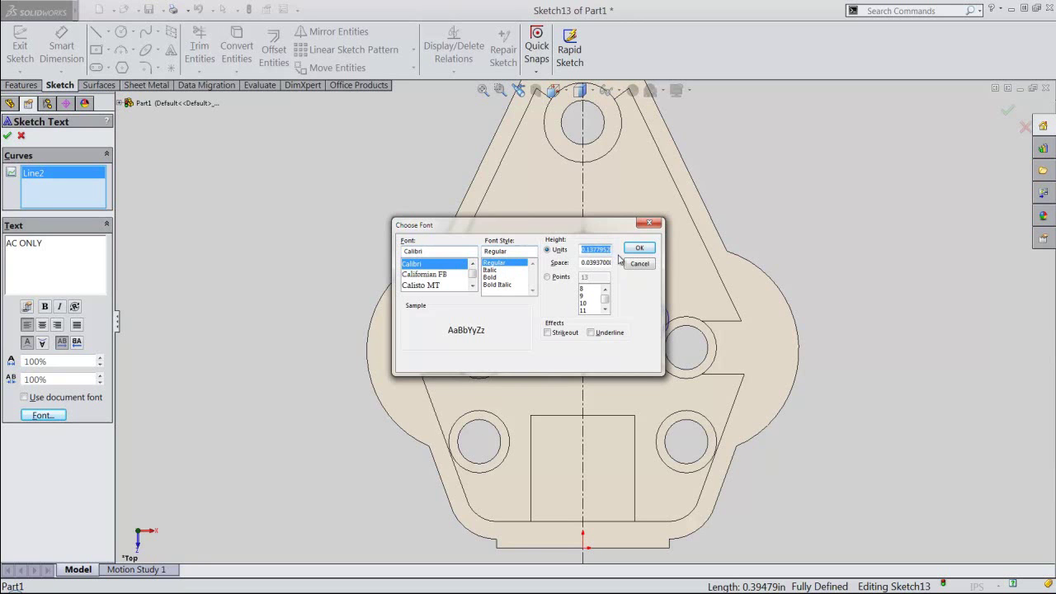
pyautogui.write('.065')
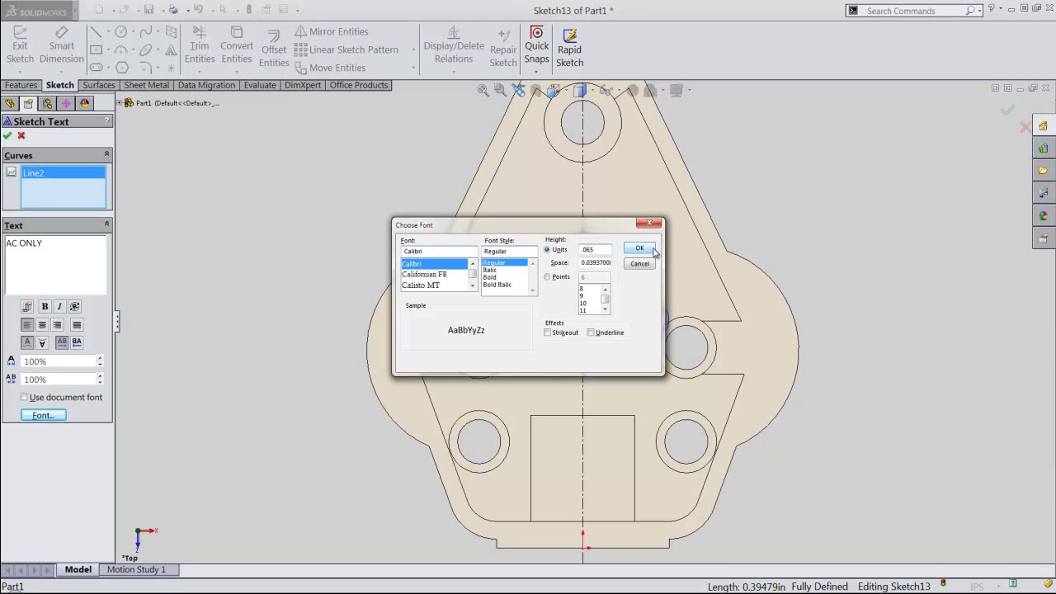
pyautogui.click(640, 248)
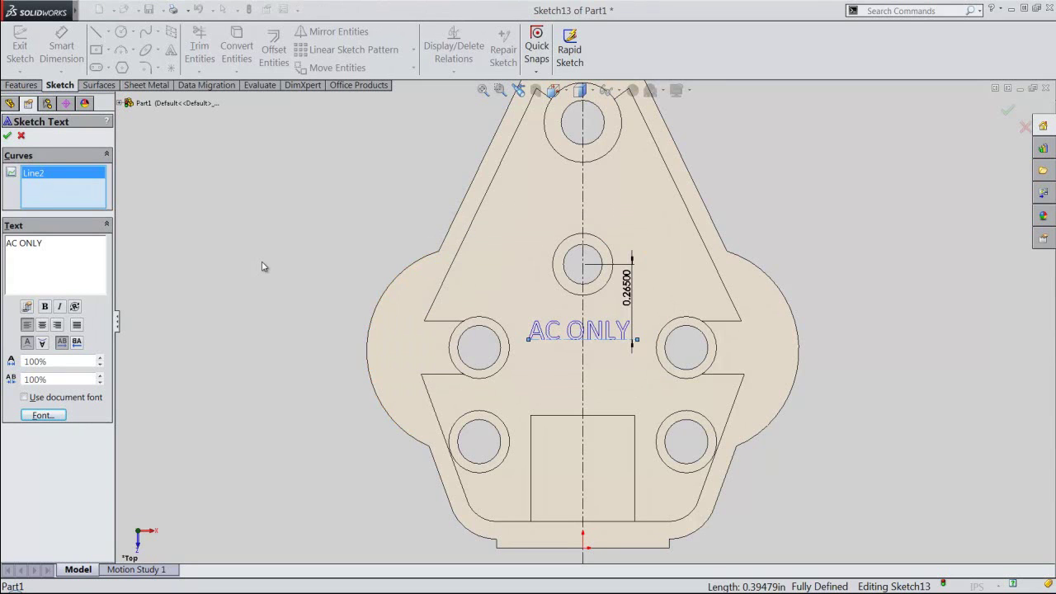
pyautogui.click(41, 326)
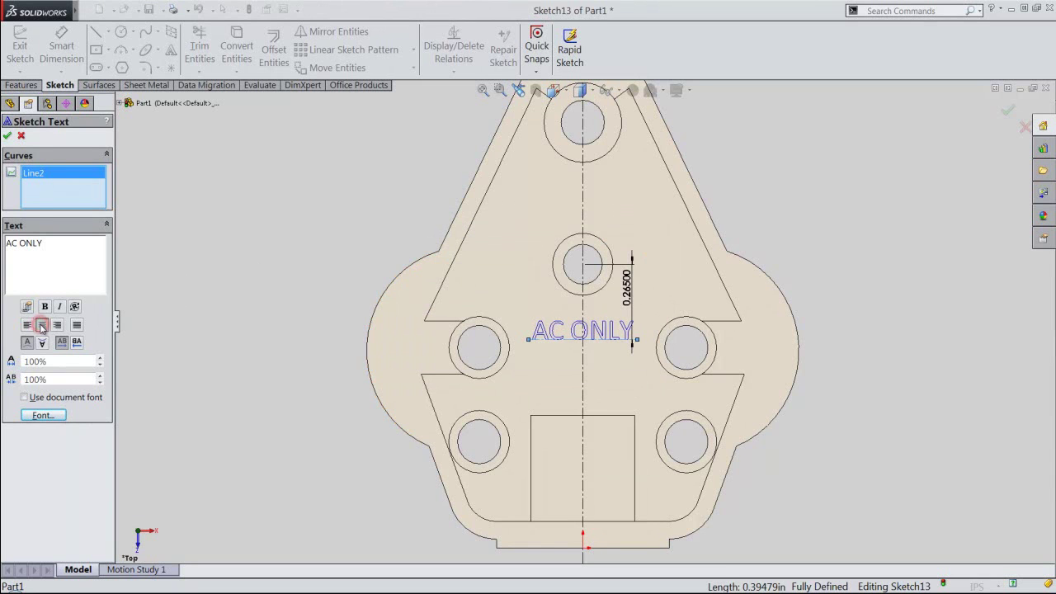
pyautogui.click(8, 136)
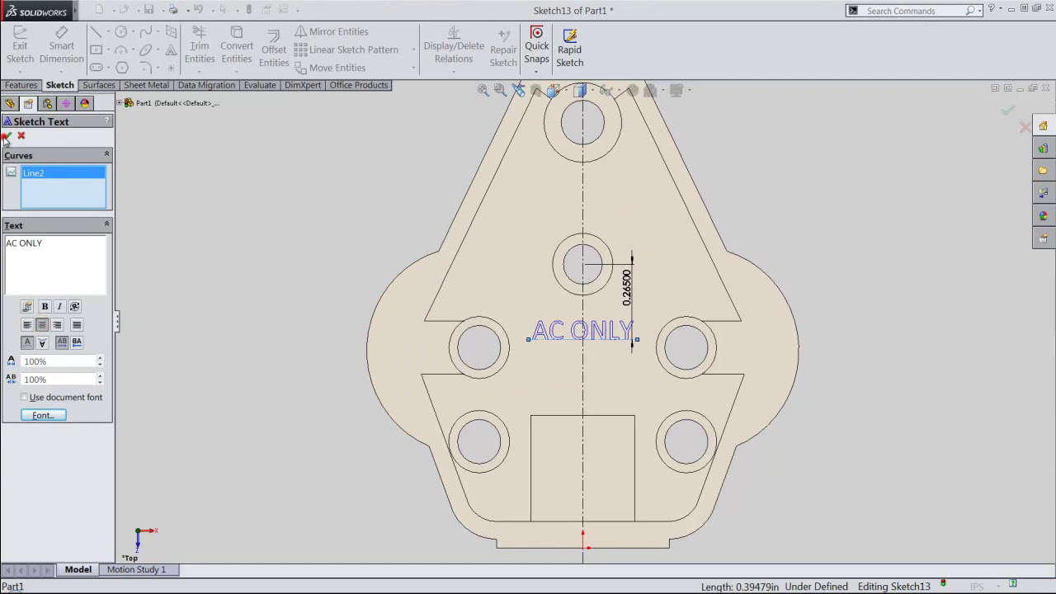
# Draw a horizontal construction centerline below the AC ONLY text.
pyautogui.rightClick(309, 324)
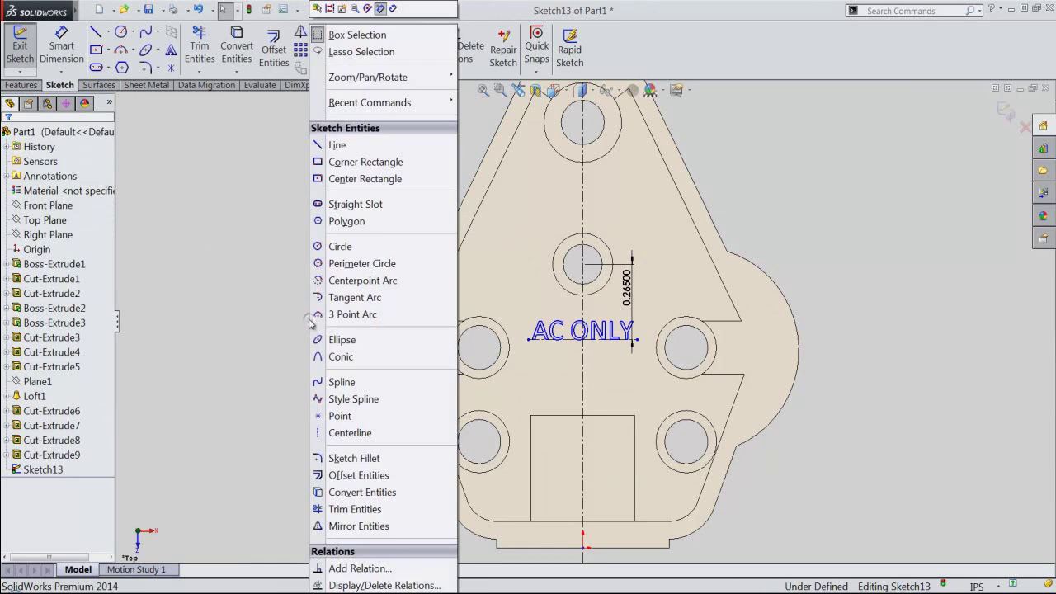
pyautogui.click(334, 431)
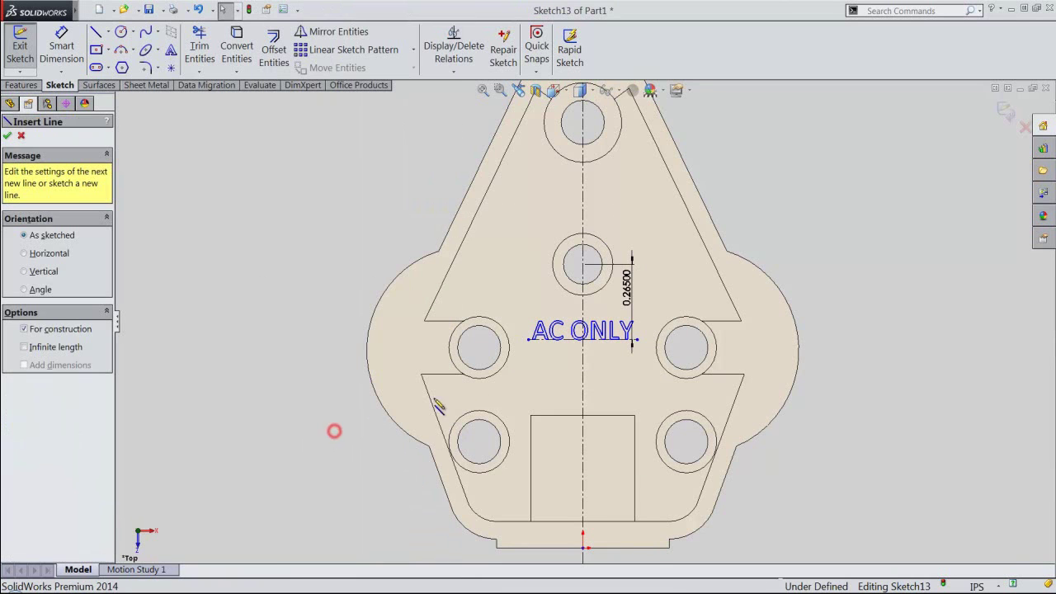
pyautogui.click(534, 376)
pyautogui.click(624, 375)
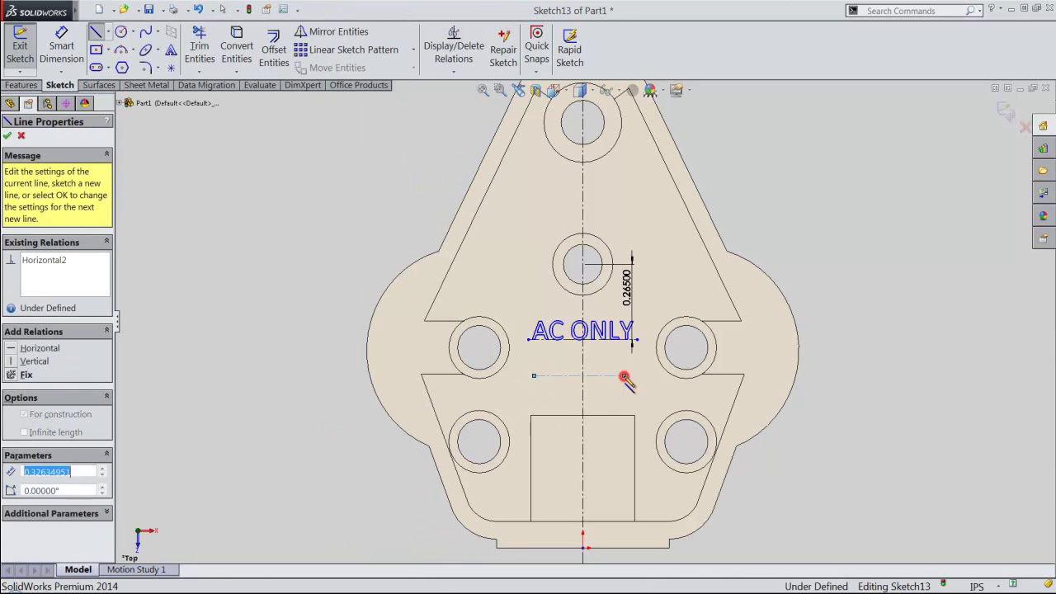
pyautogui.press('Escape')
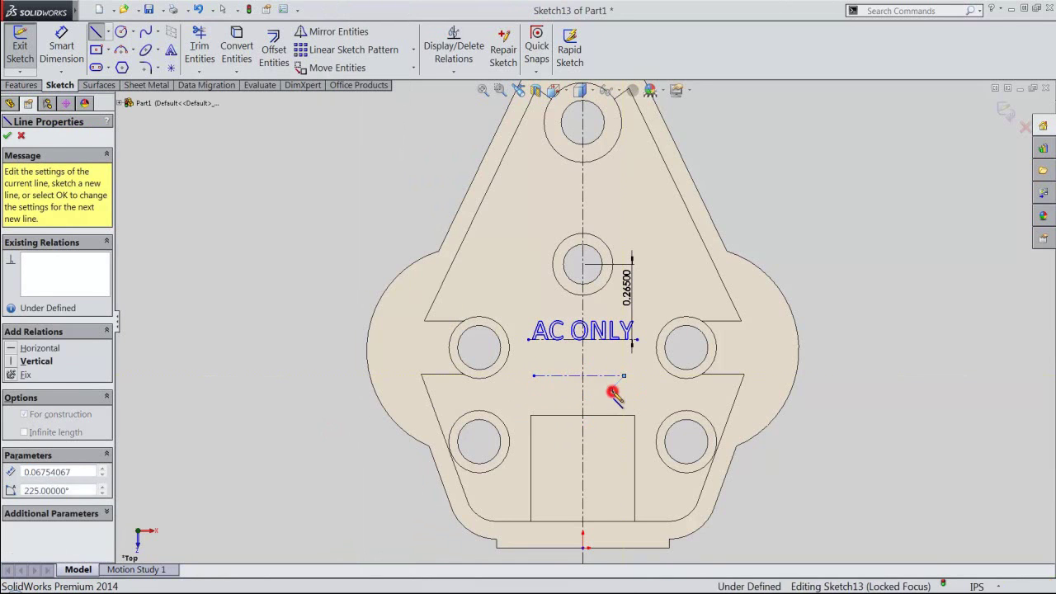
pyautogui.rightClick(801, 235)
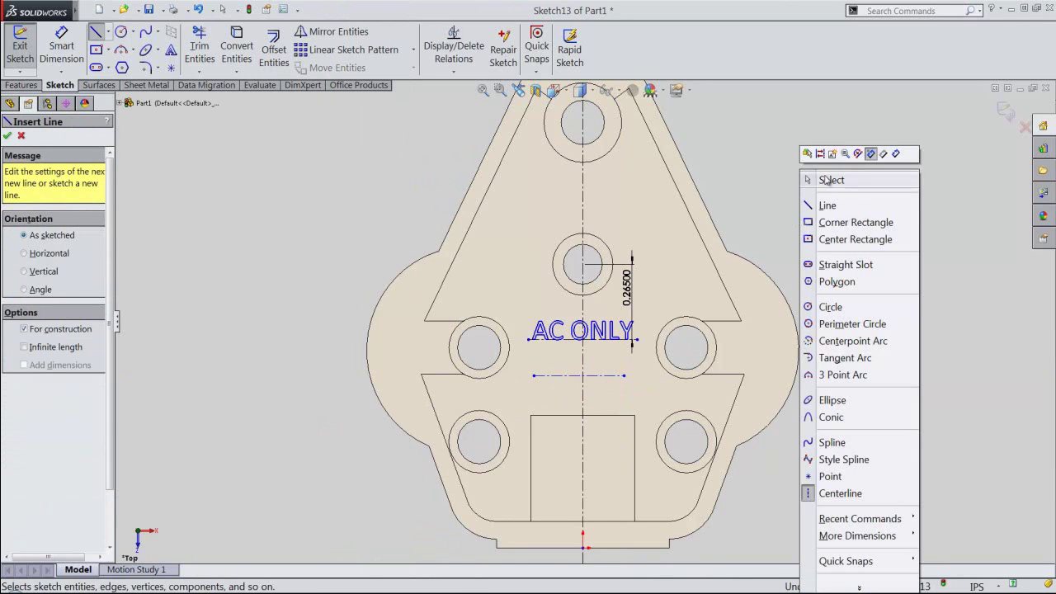
pyautogui.click(825, 178)
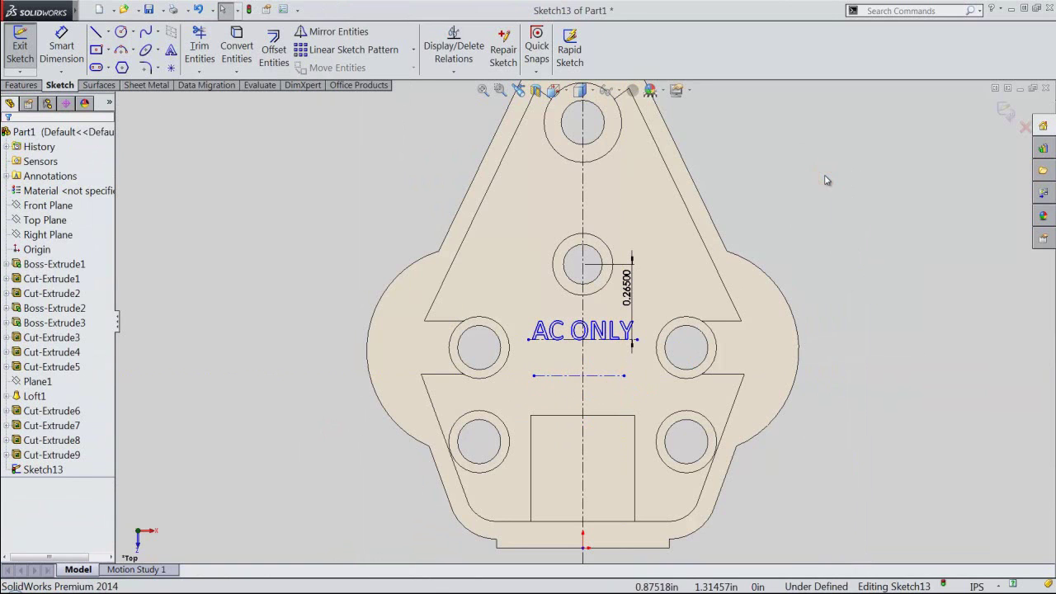
# Dimension the new centerline 0.385 in below the centre hole.
pyautogui.rightClick(826, 180)
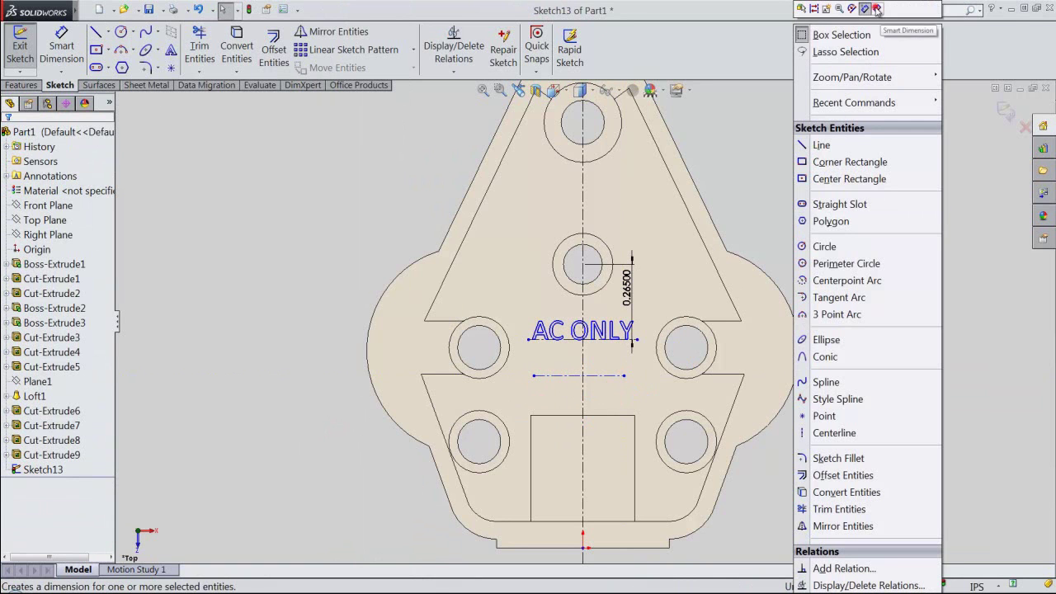
pyautogui.click(877, 8)
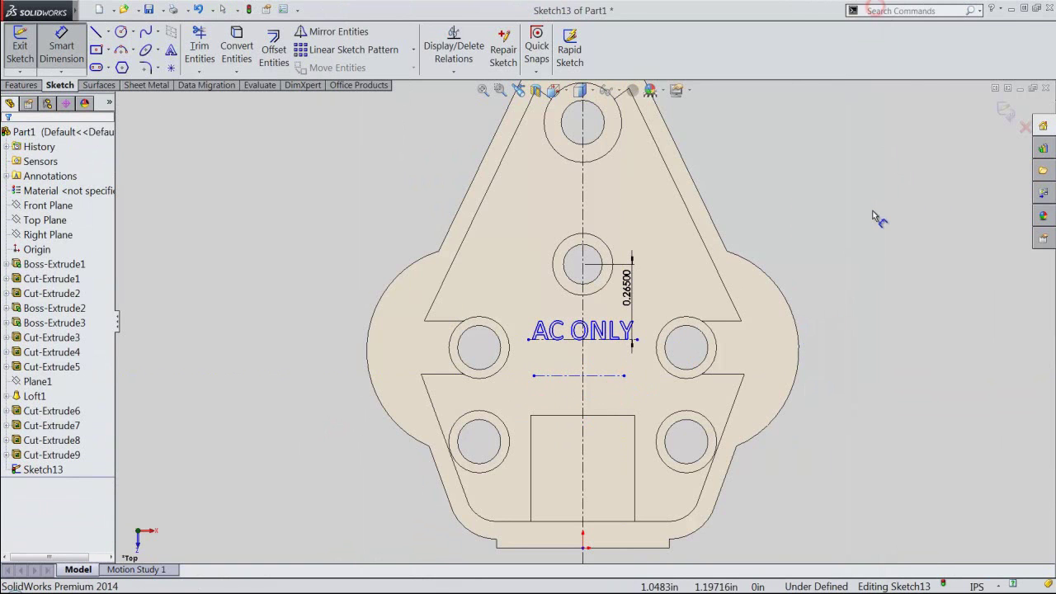
pyautogui.click(606, 376)
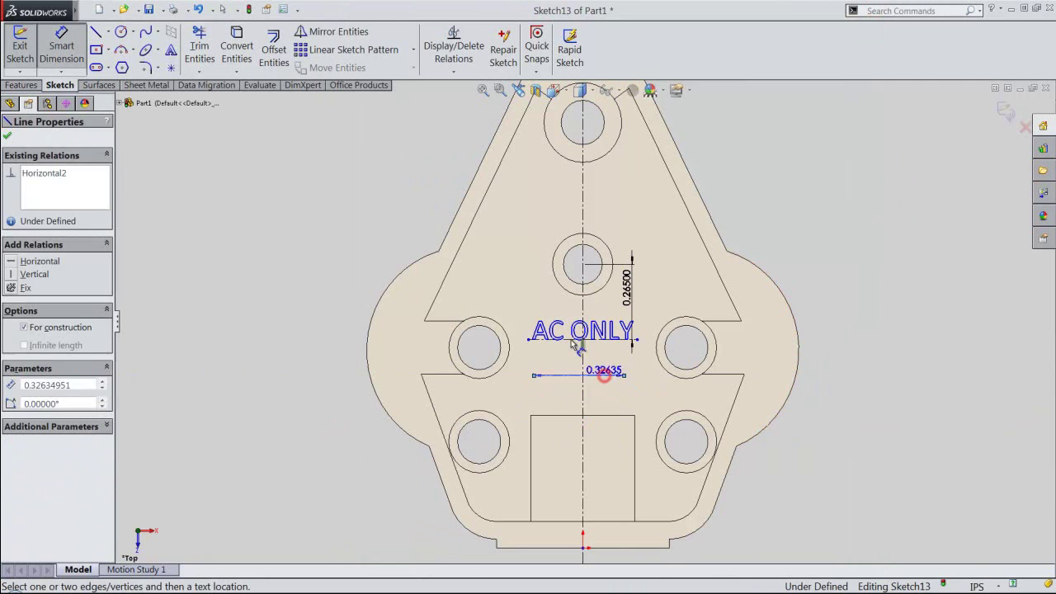
pyautogui.click(575, 285)
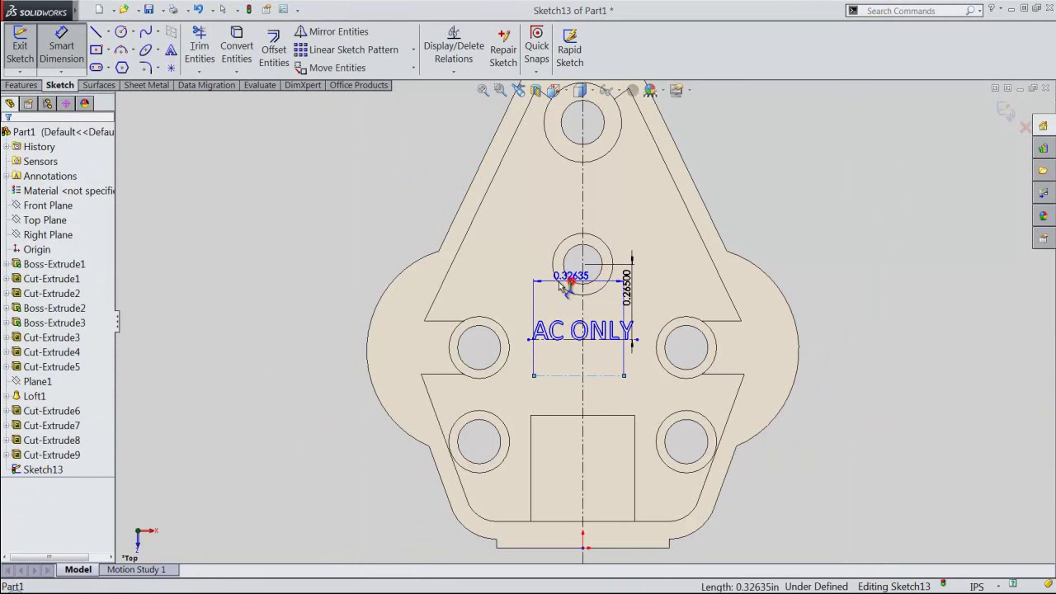
pyautogui.click(503, 280)
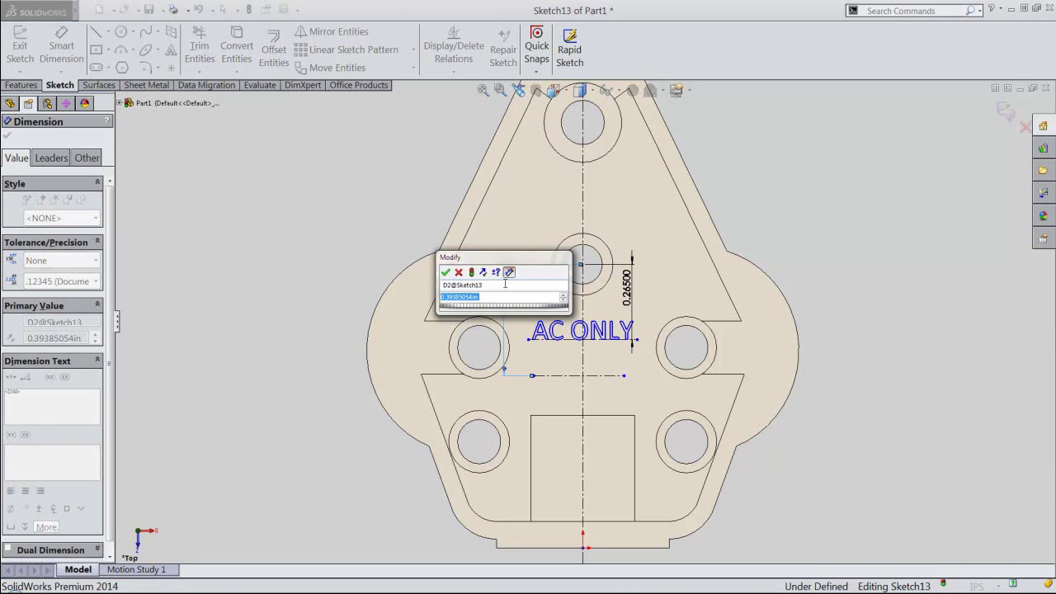
pyautogui.write('385')
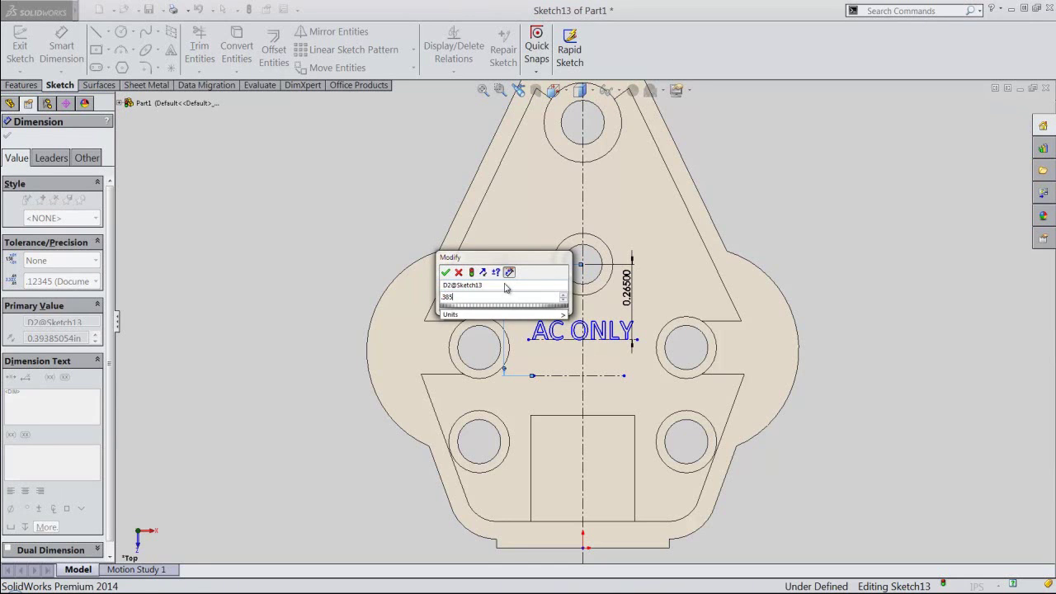
pyautogui.press('Return')
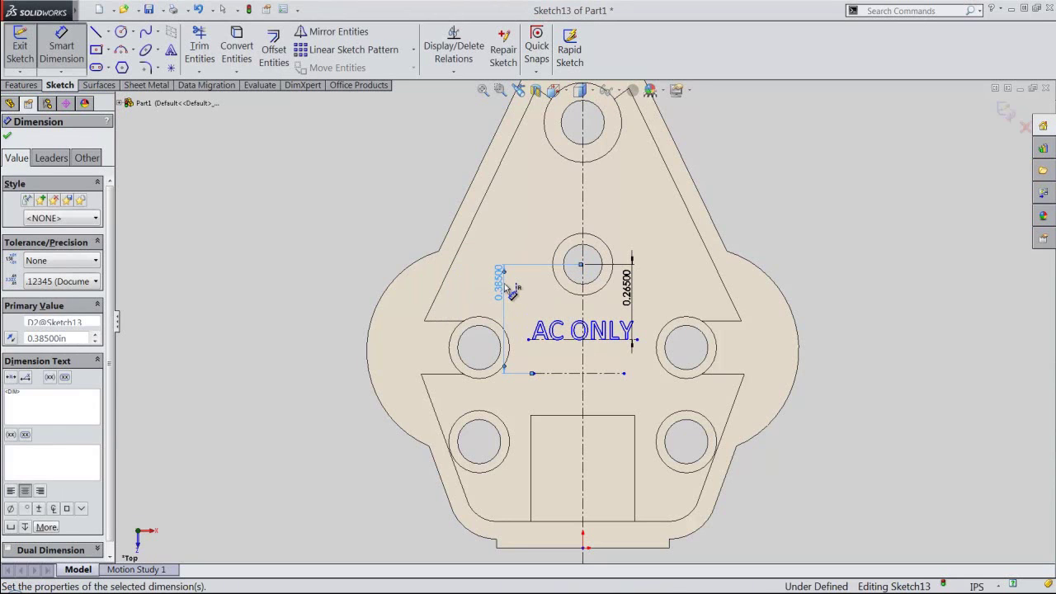
pyautogui.rightClick(373, 221)
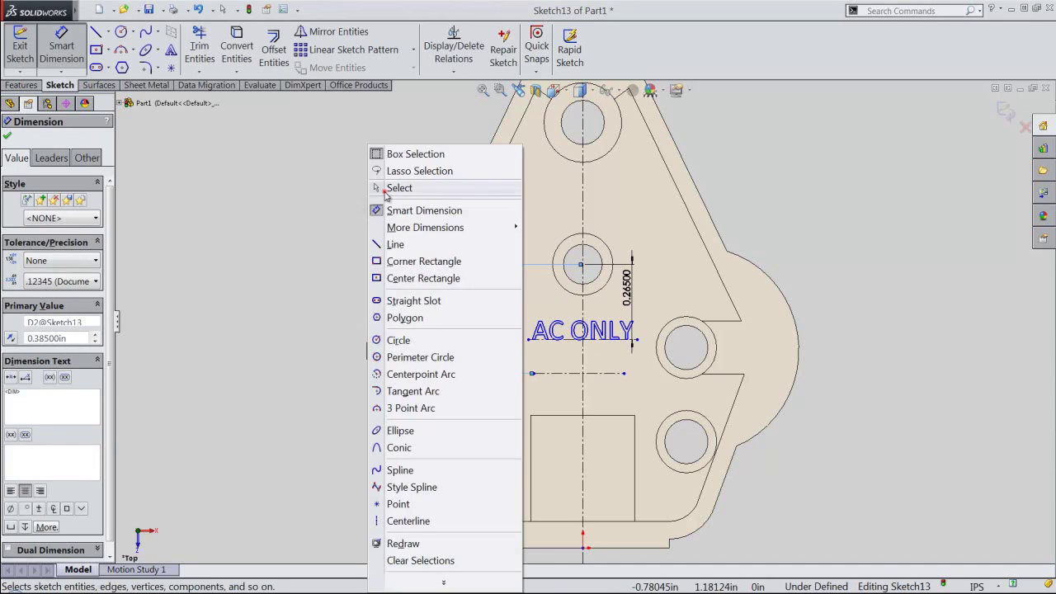
pyautogui.click(384, 191)
# Make the new line's midpoint coincident with the vertical centerline.
pyautogui.click(564, 373)
pyautogui.rightClick(564, 373)
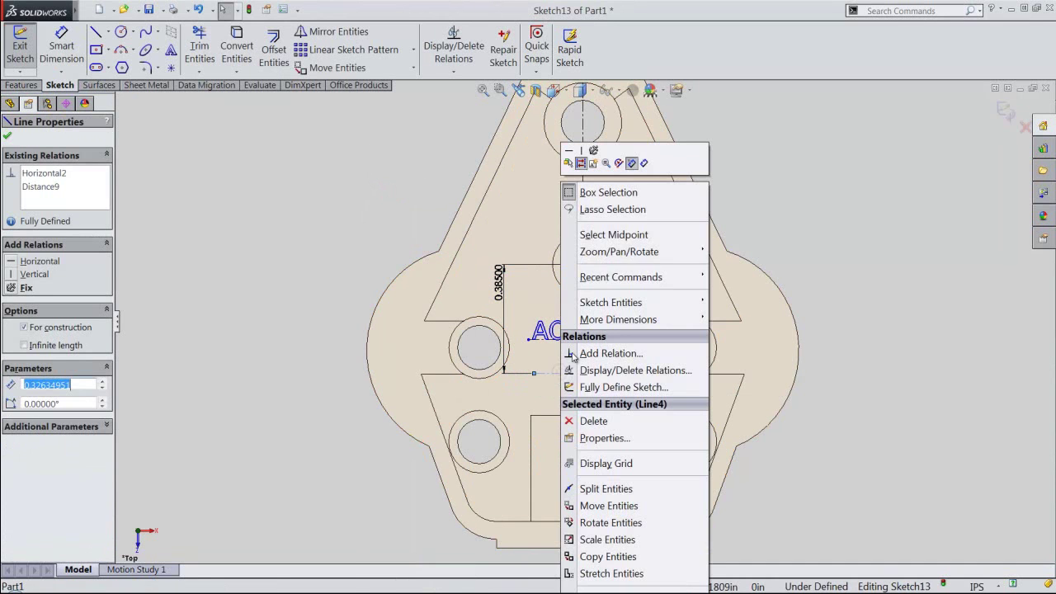
pyautogui.click(607, 236)
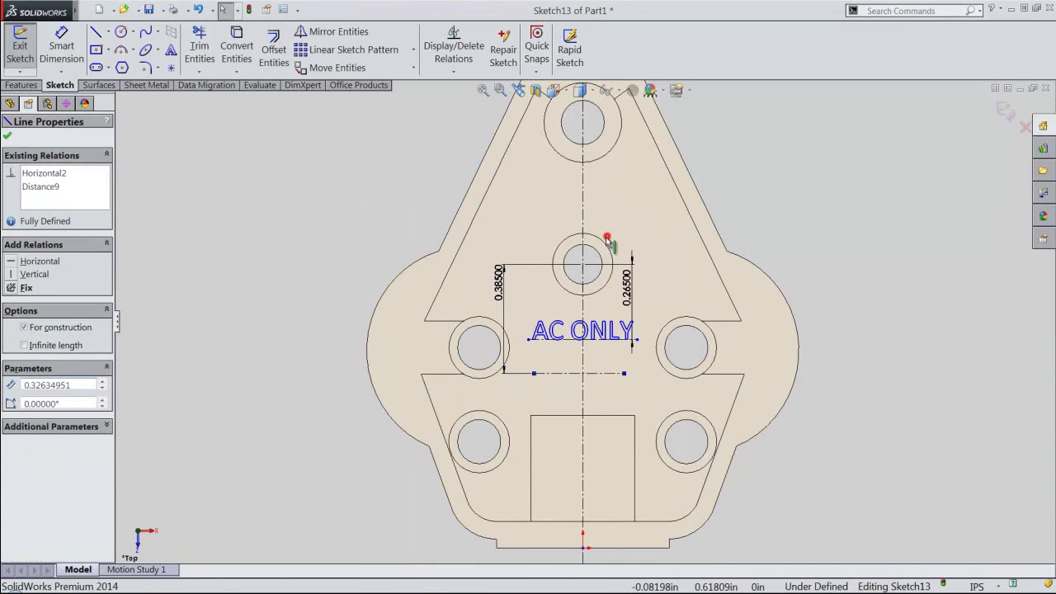
pyautogui.click(582, 398)
pyautogui.click(613, 351)
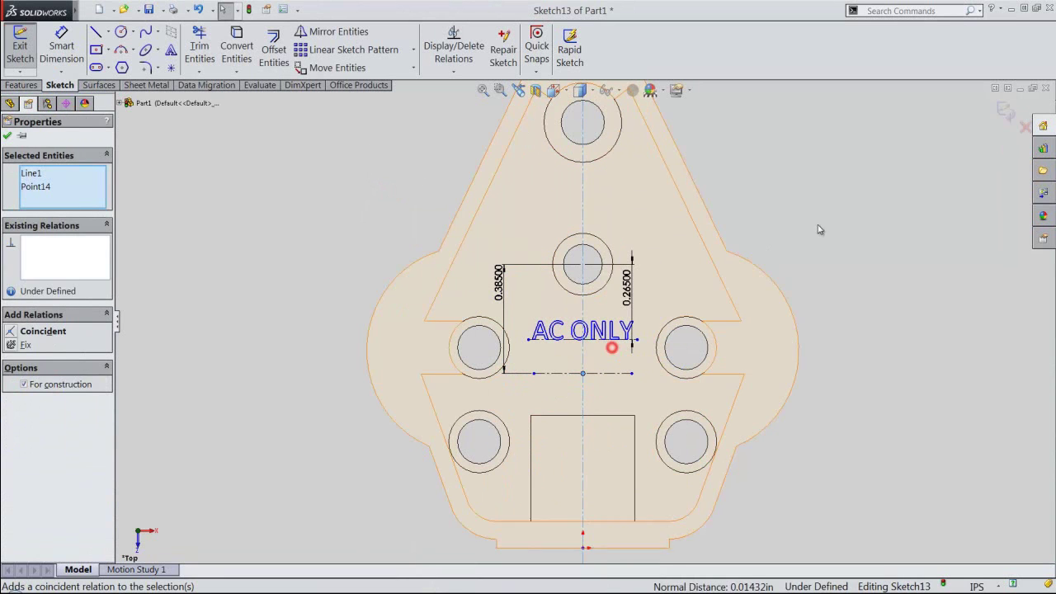
pyautogui.click(823, 223)
pyautogui.click(278, 302)
# Add sketch text '6A, 240V' along the lower construction line in 0.065 in Calibri.
pyautogui.click(171, 49)
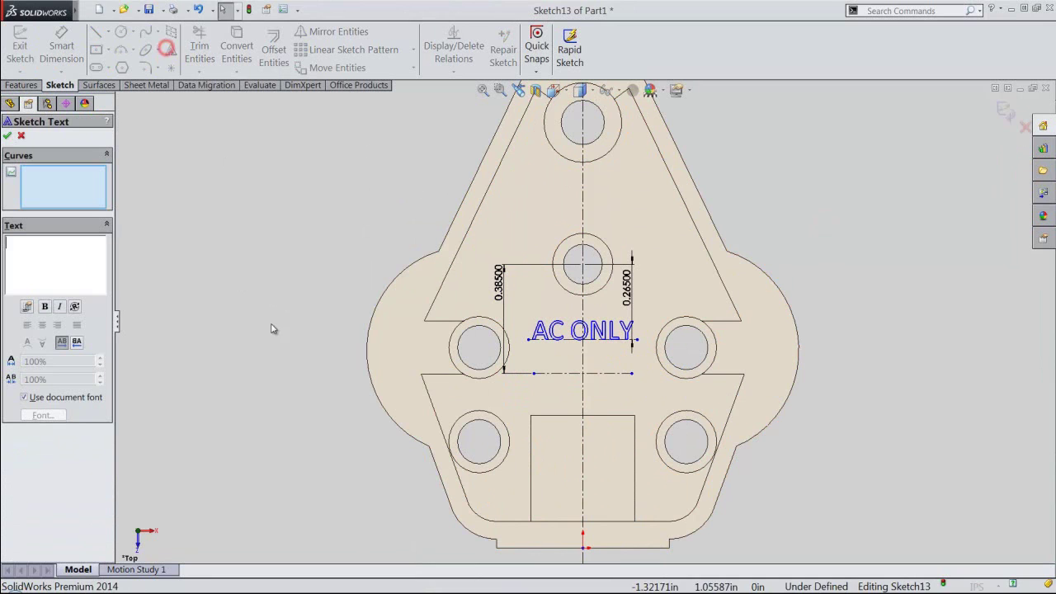
pyautogui.click(564, 376)
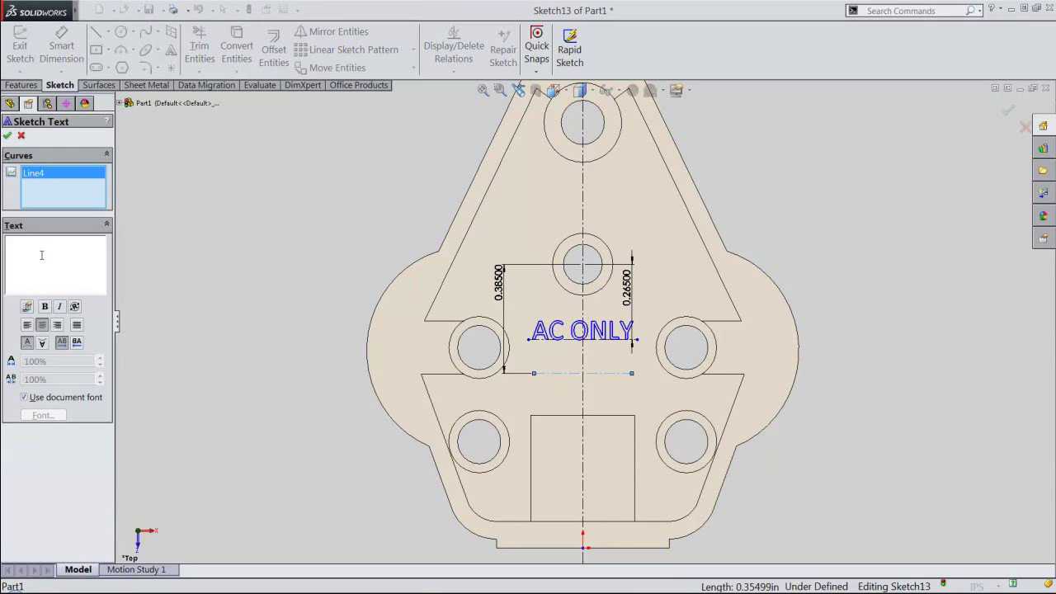
pyautogui.write('6A')
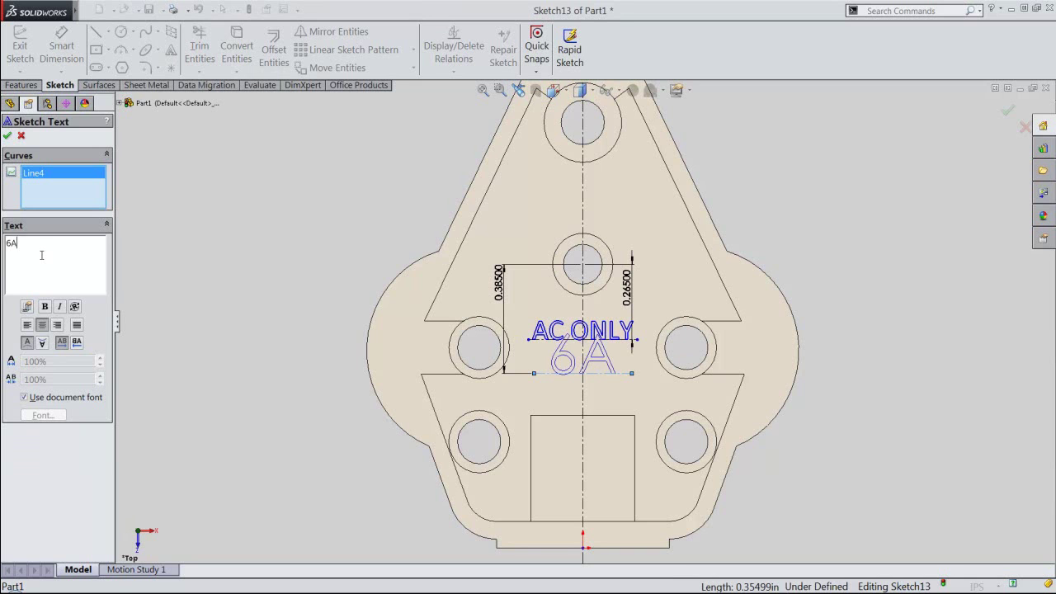
pyautogui.write(', 240V')
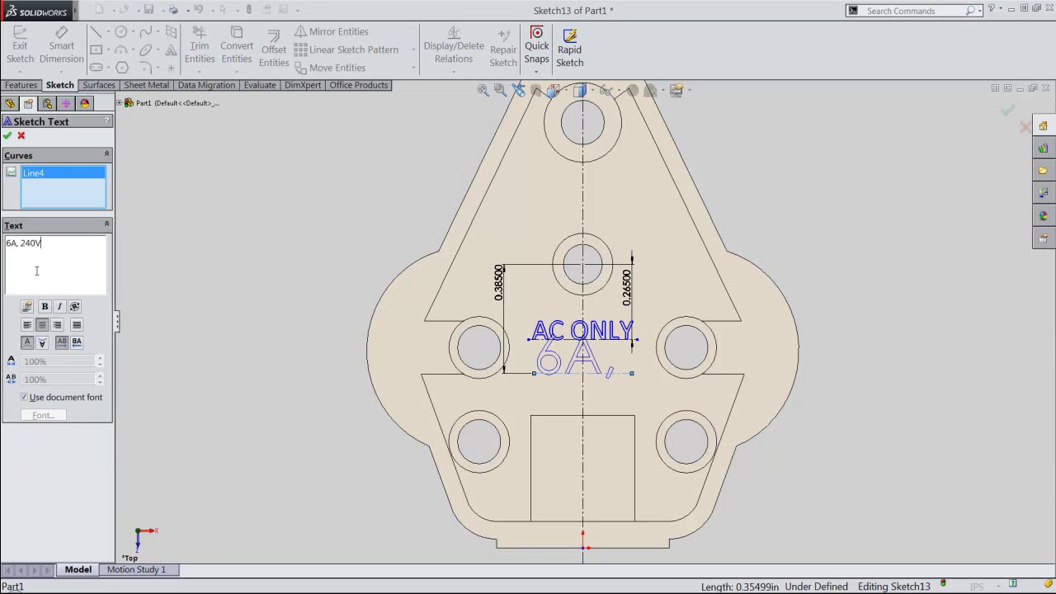
pyautogui.click(24, 397)
pyautogui.click(39, 417)
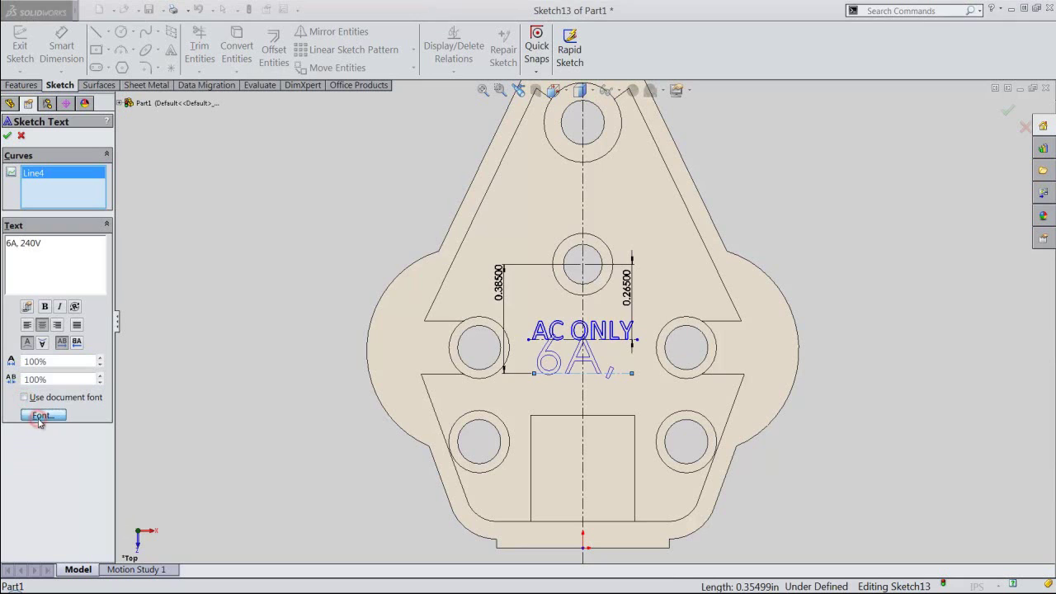
pyautogui.click(450, 276)
pyautogui.write('C')
pyautogui.click(413, 264)
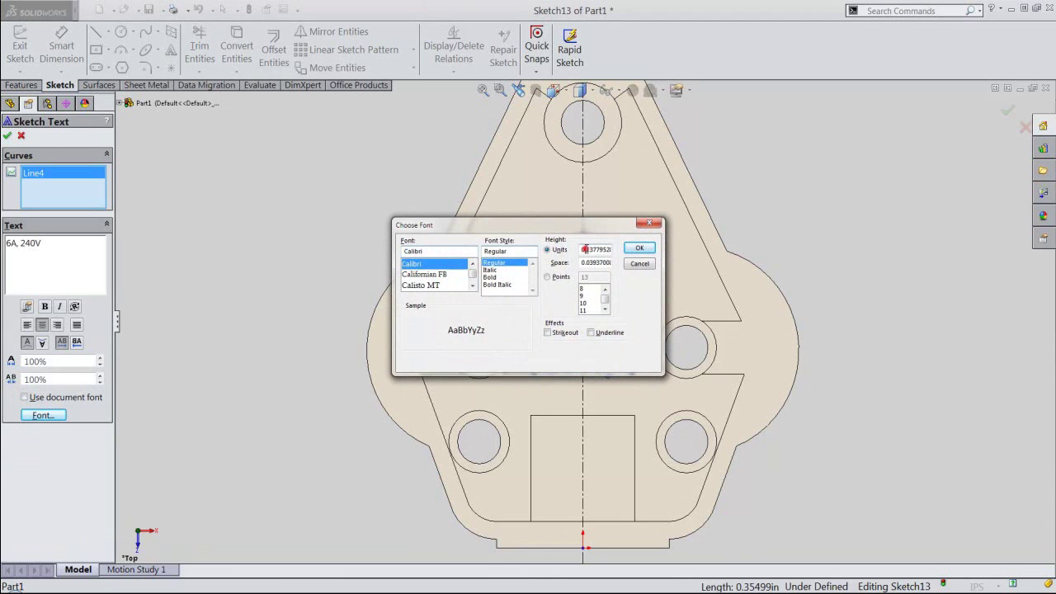
pyautogui.doubleClick(584, 249)
pyautogui.press('Return')
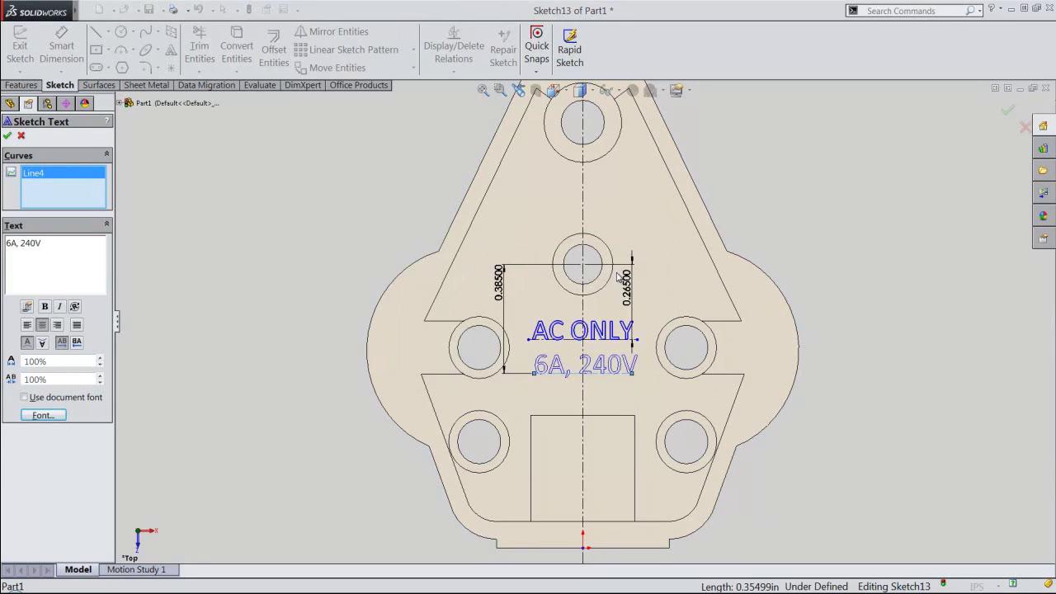
pyautogui.click(6, 136)
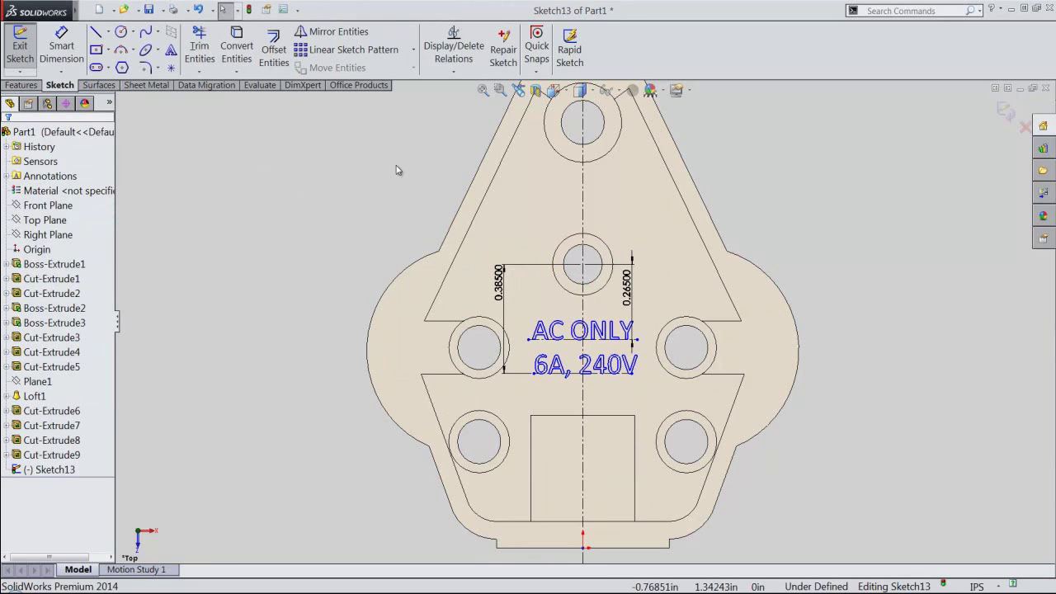
# Exit the sketch and show the part in isometric view.
pyautogui.click(1005, 111)
pyautogui.click(845, 195)
pyautogui.moveTo(561, 92); pyautogui.dragTo(558, 101, button='middle')
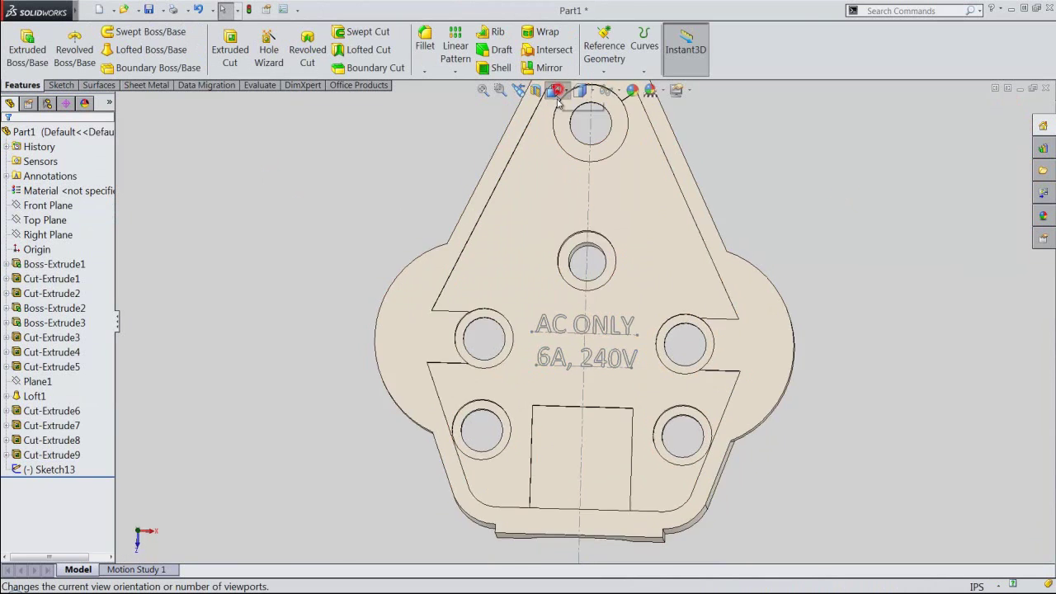
pyautogui.click(554, 91)
pyautogui.click(591, 278)
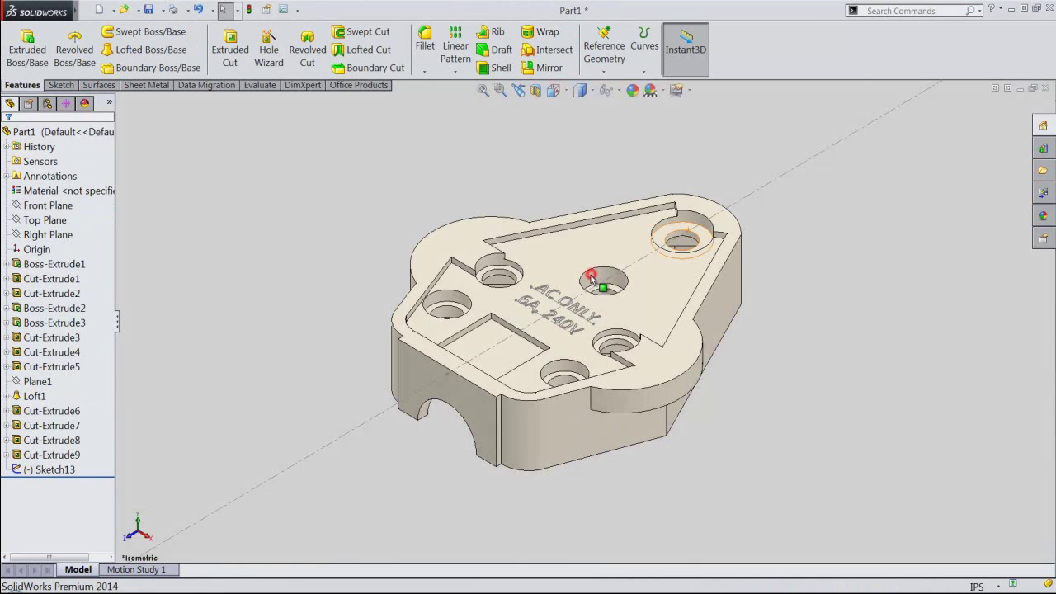
# Wrap Sketch13 as a 0.015625 in deboss onto the top face.
pyautogui.click(541, 31)
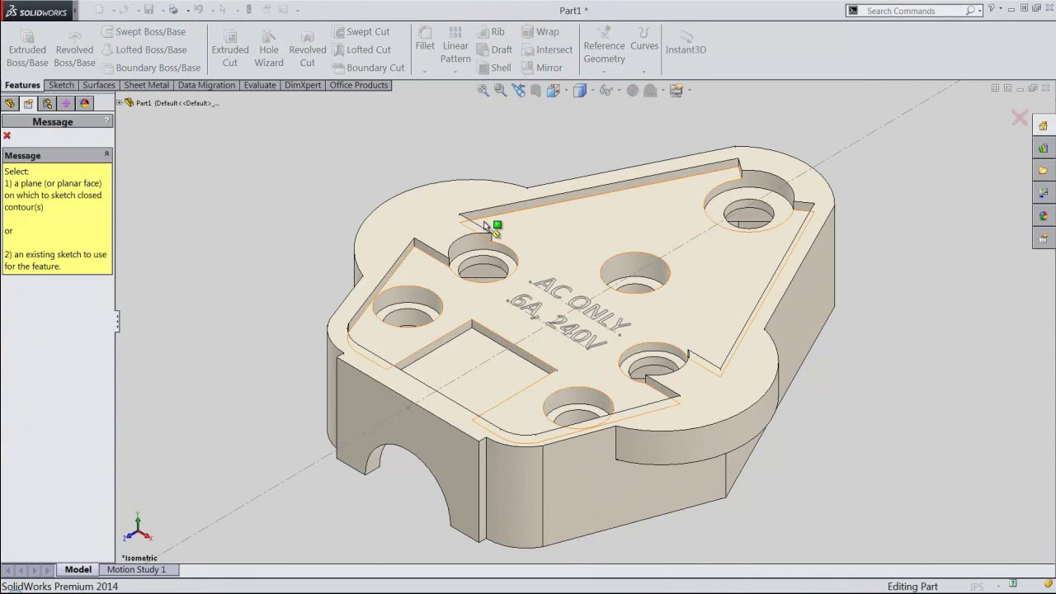
pyautogui.click(564, 303)
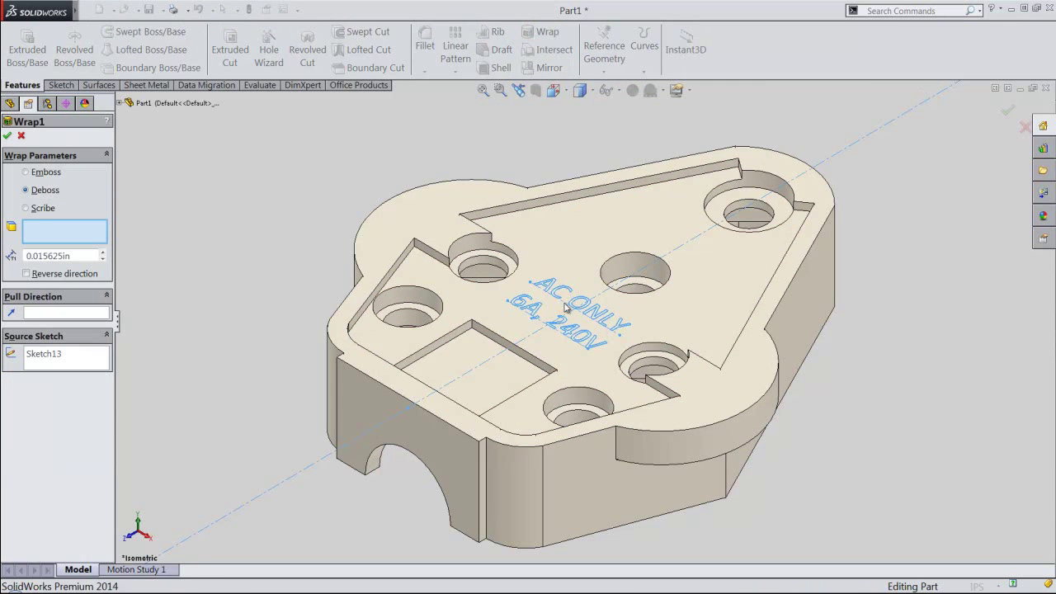
pyautogui.click(576, 268)
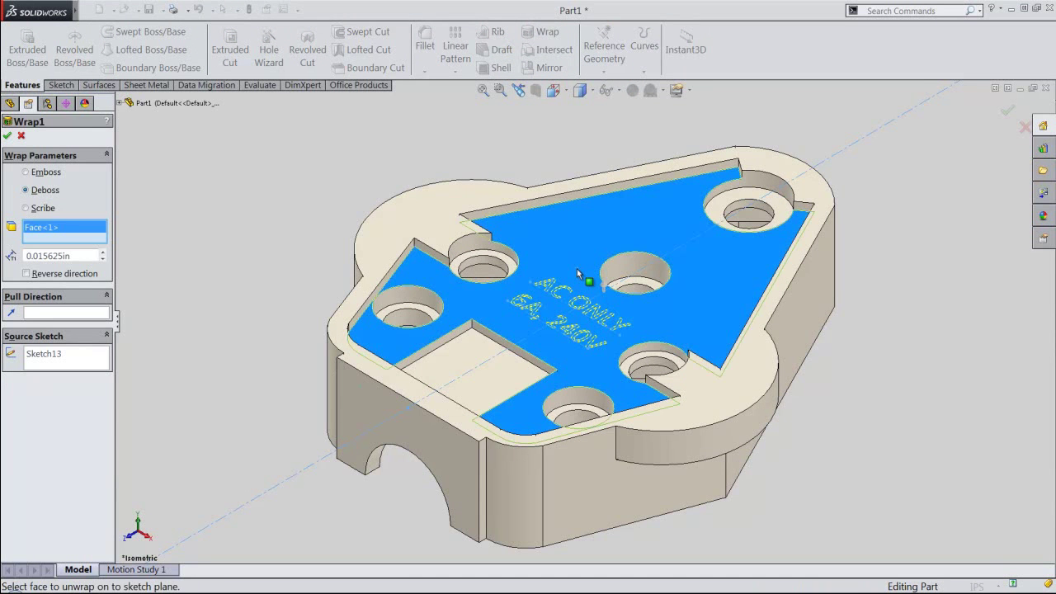
pyautogui.click(92, 257)
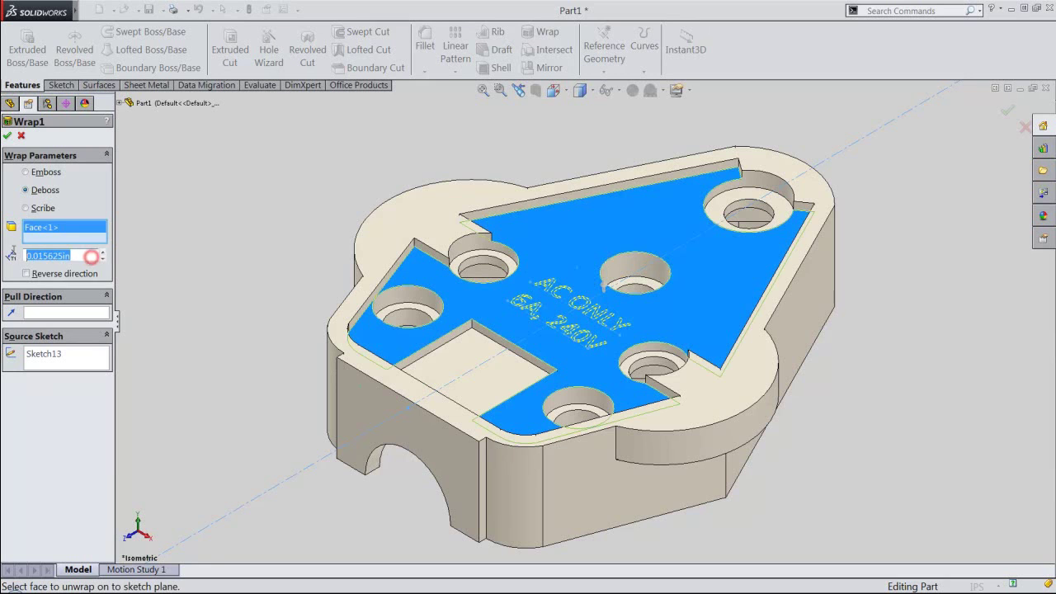
pyautogui.write('1')
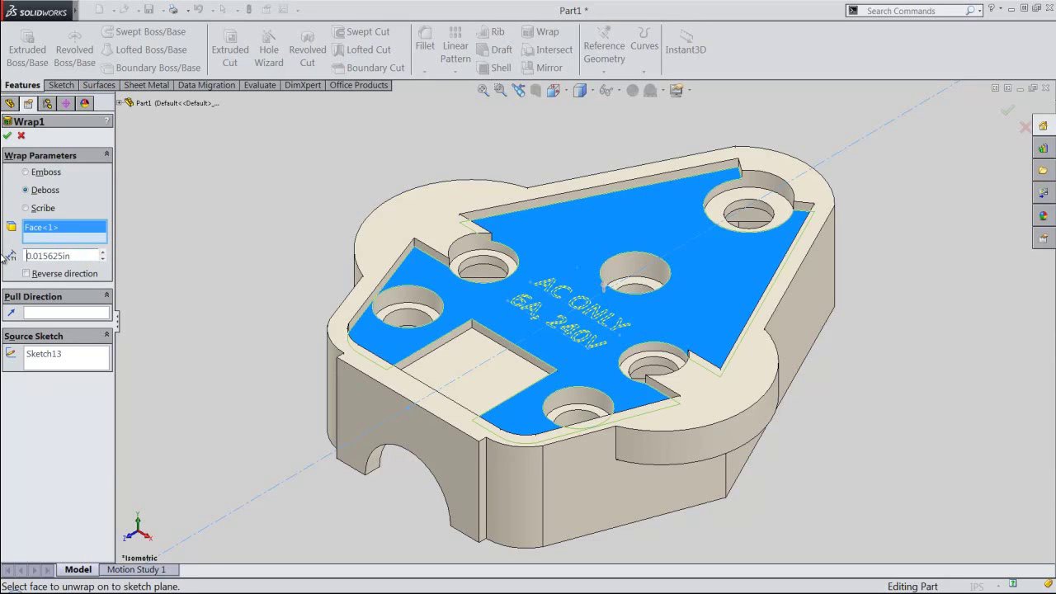
pyautogui.rightClick(291, 234)
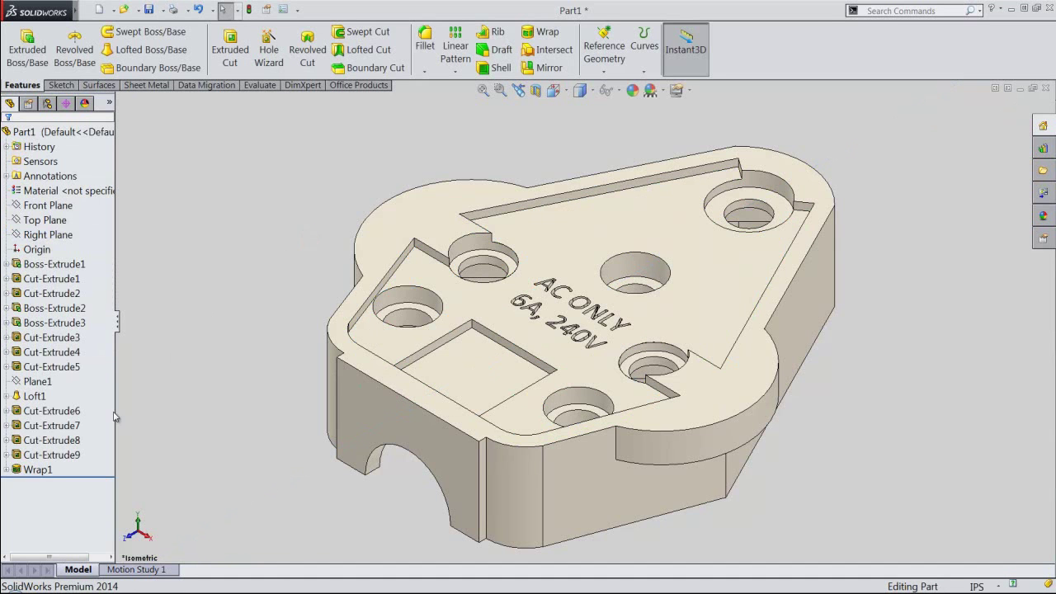
# Give the Wrap1 lettering a pure red appearance.
pyautogui.click(37, 470)
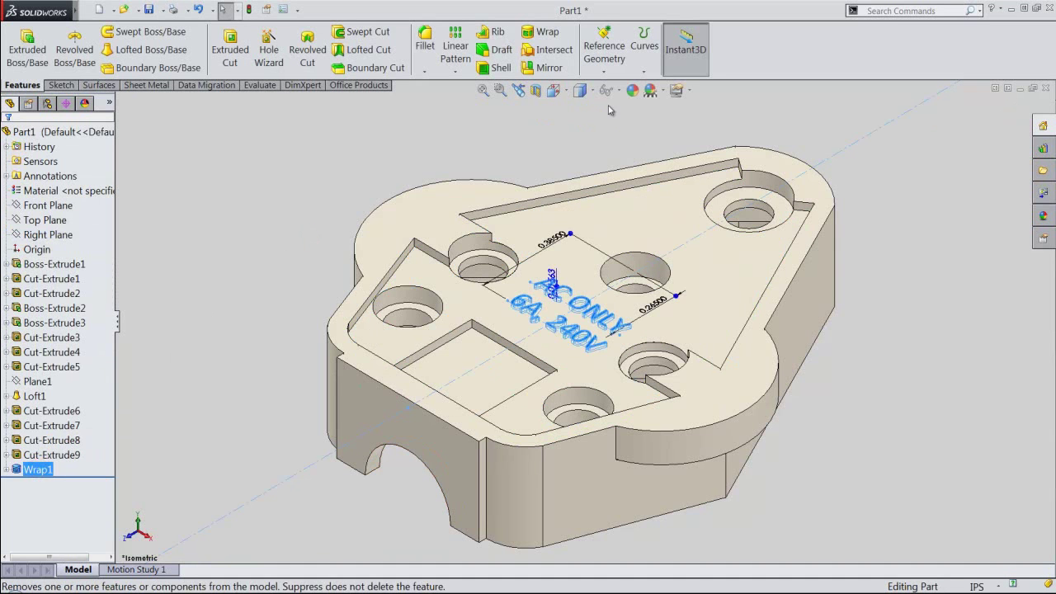
pyautogui.click(631, 90)
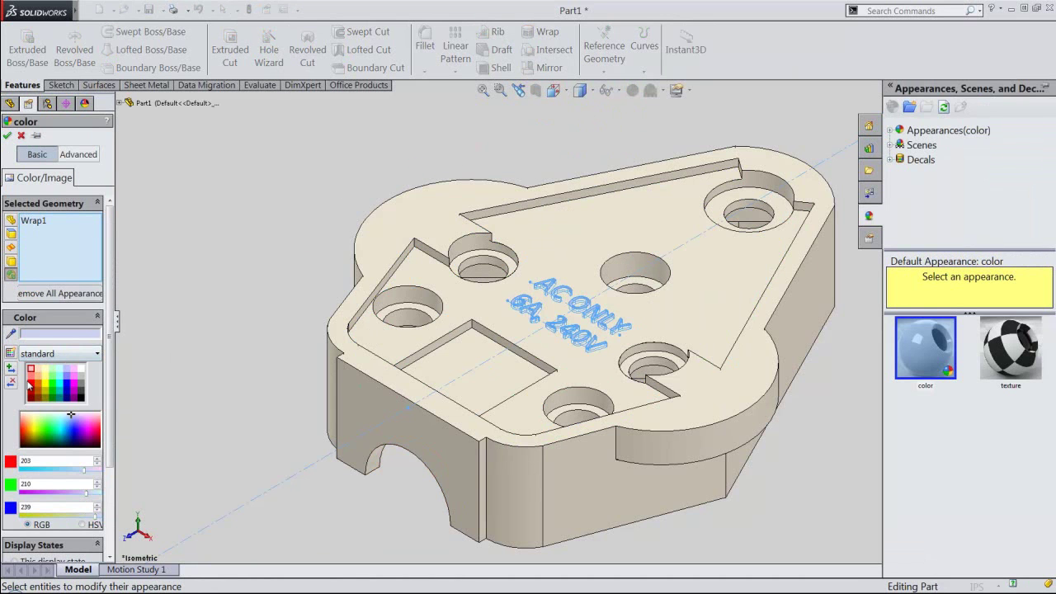
pyautogui.click(31, 385)
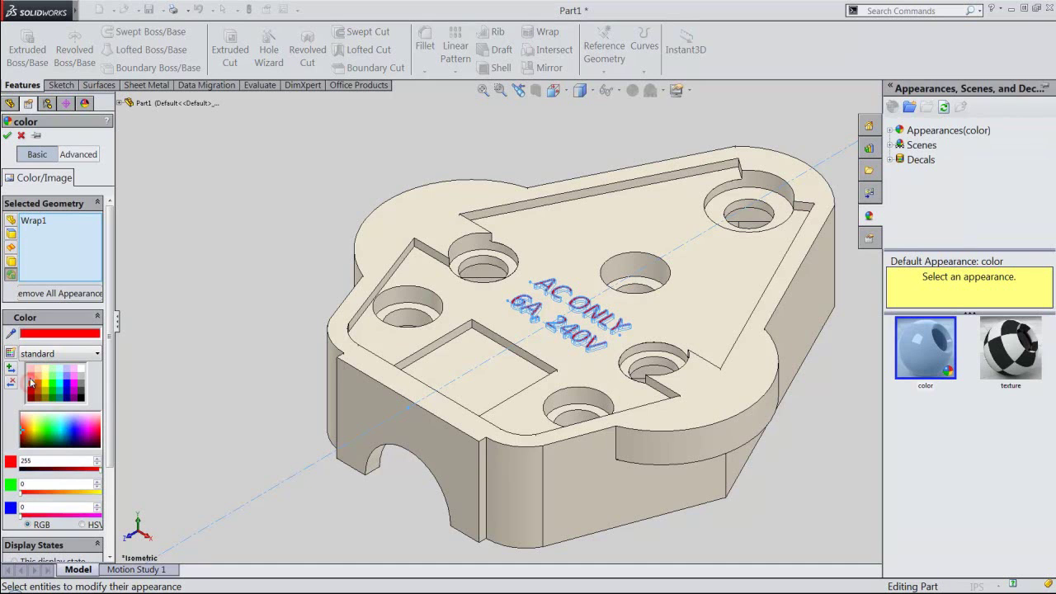
pyautogui.click(7, 137)
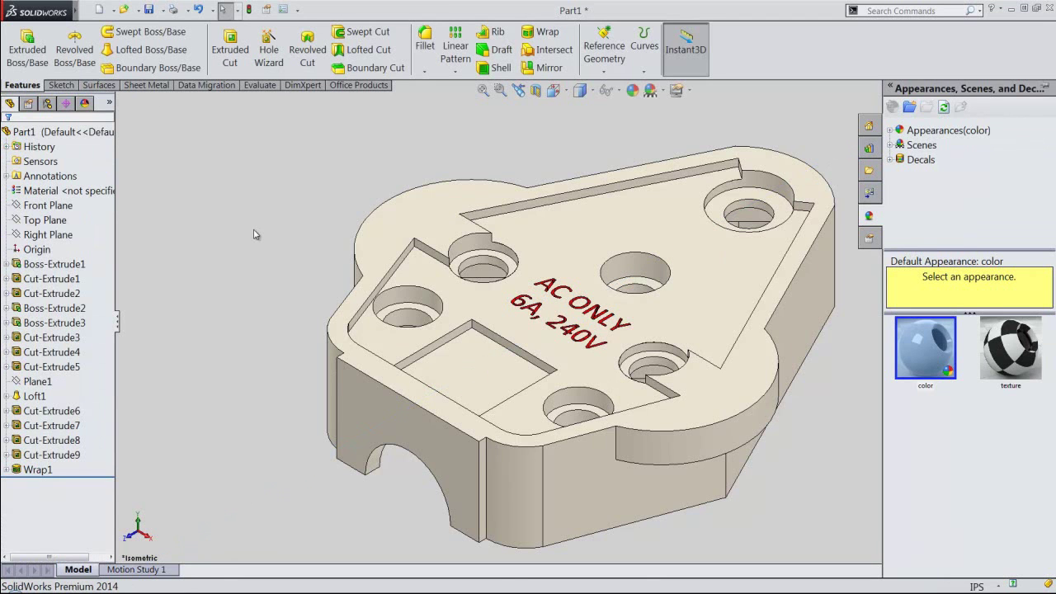
pyautogui.click(254, 233)
# Inspect the red lettering, then return to isometric and zoom to fit.
pyautogui.scroll(-3, 612, 231)
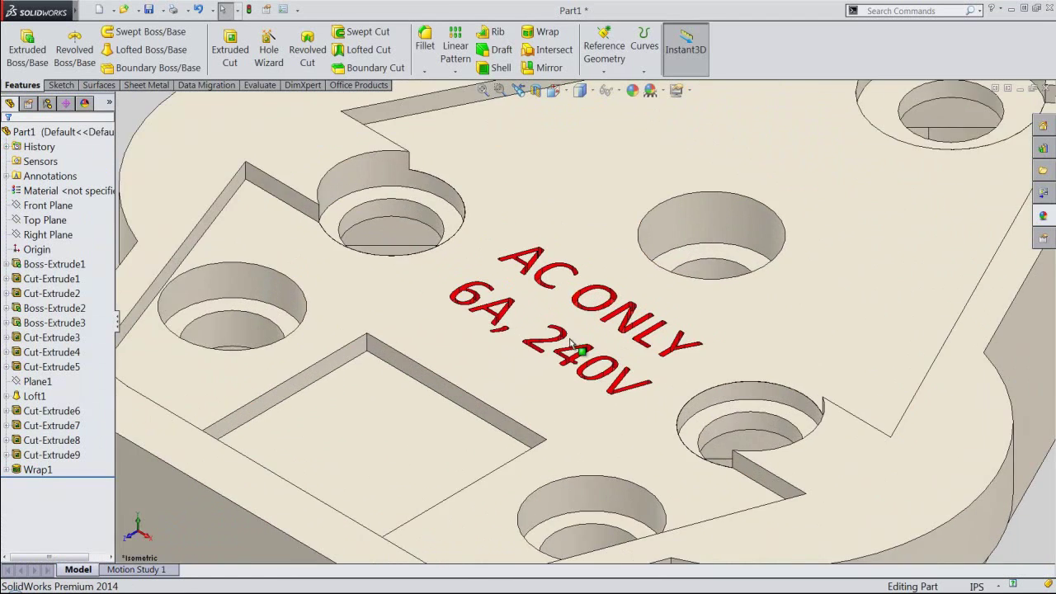
pyautogui.scroll(-3, 612, 231)
pyautogui.scroll(3, 610, 219)
pyautogui.moveTo(607, 207); pyautogui.dragTo(603, 273, button='middle')
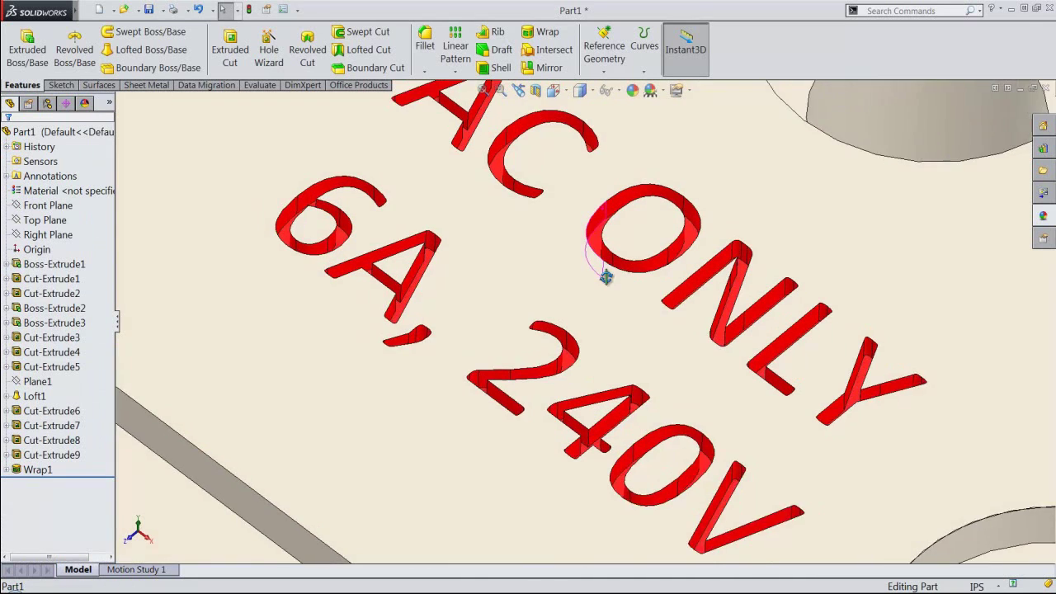
pyautogui.scroll(-3, 613, 313)
pyautogui.scroll(-1, 616, 321)
pyautogui.click(518, 90)
pyautogui.click(518, 90)
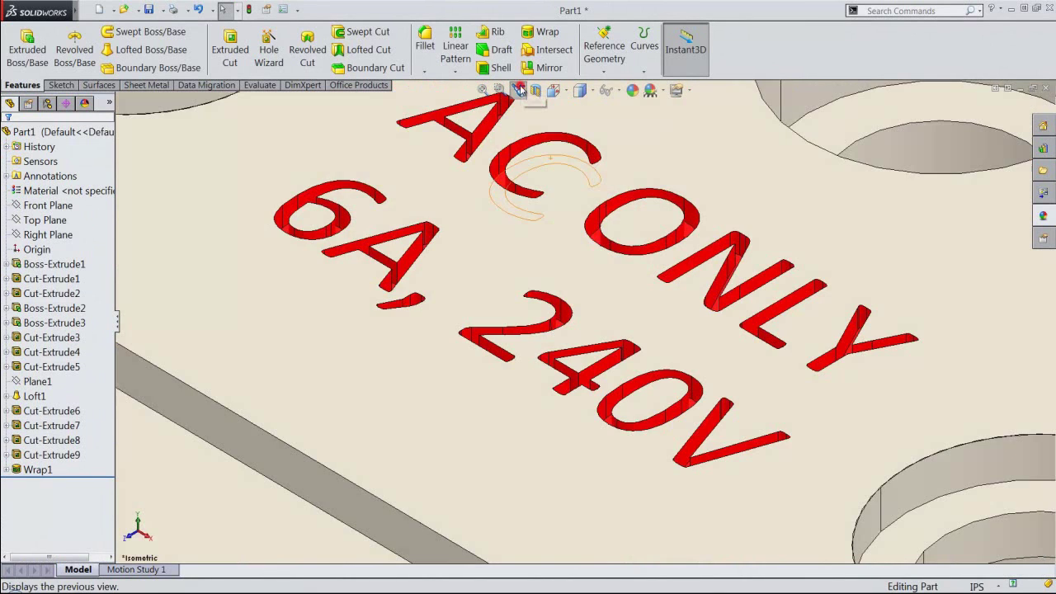
pyautogui.click(483, 90)
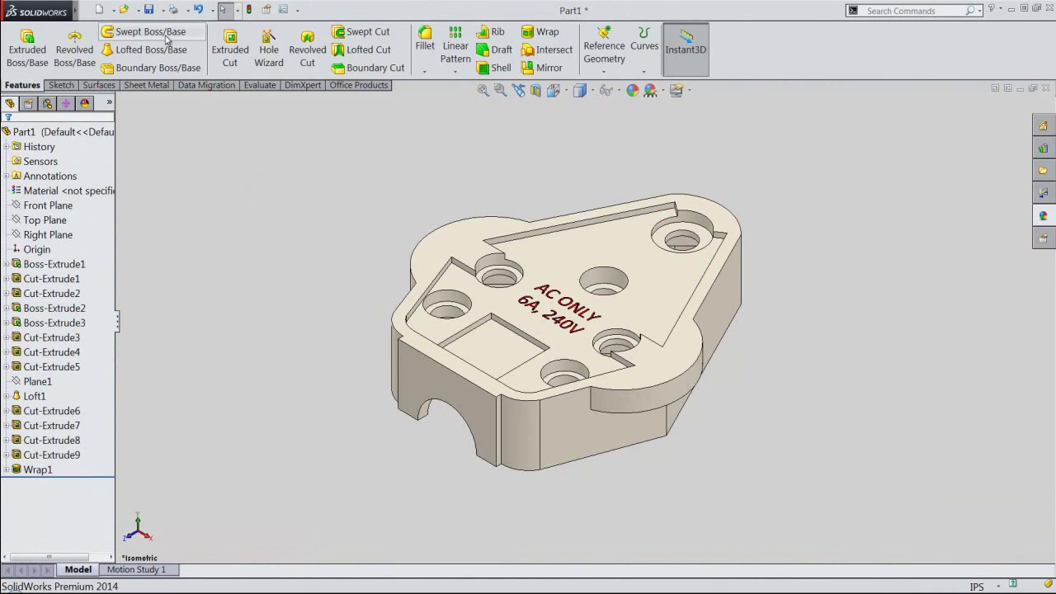
# Save Part1 and close it.
pyautogui.click(149, 10)
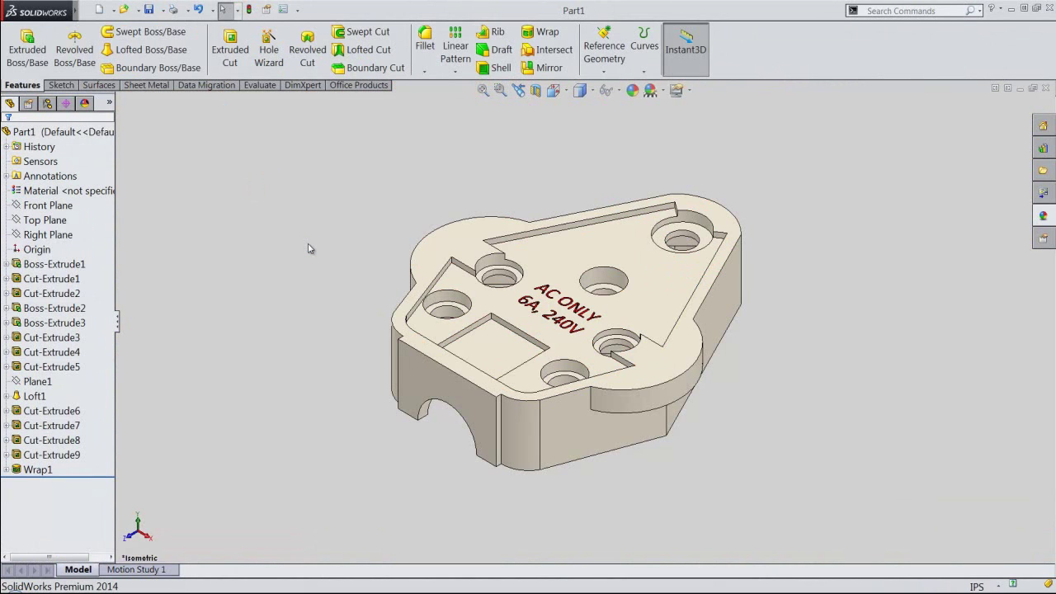
pyautogui.click(312, 229)
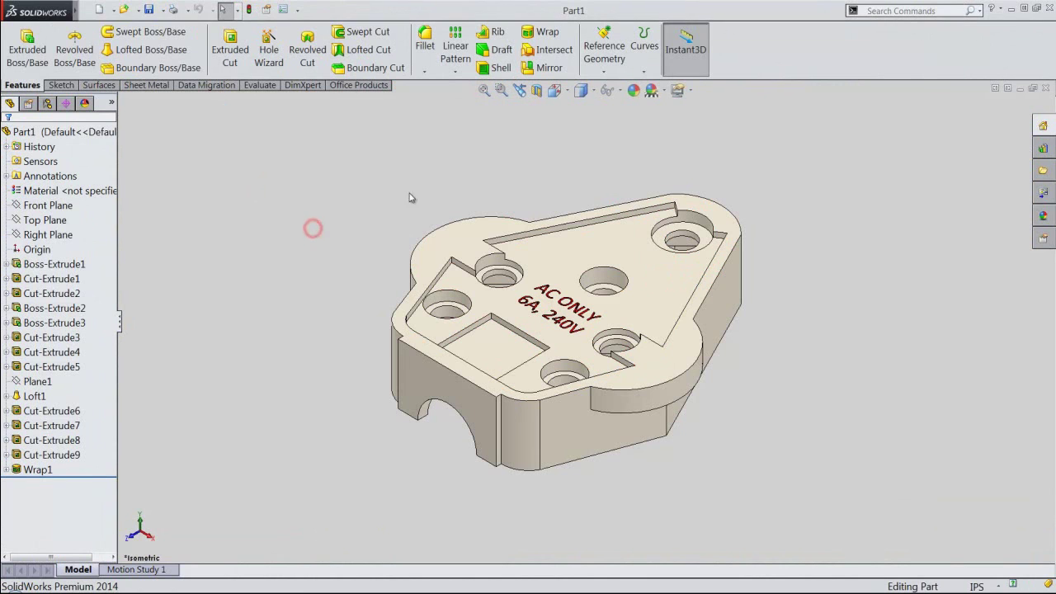
pyautogui.click(1045, 88)
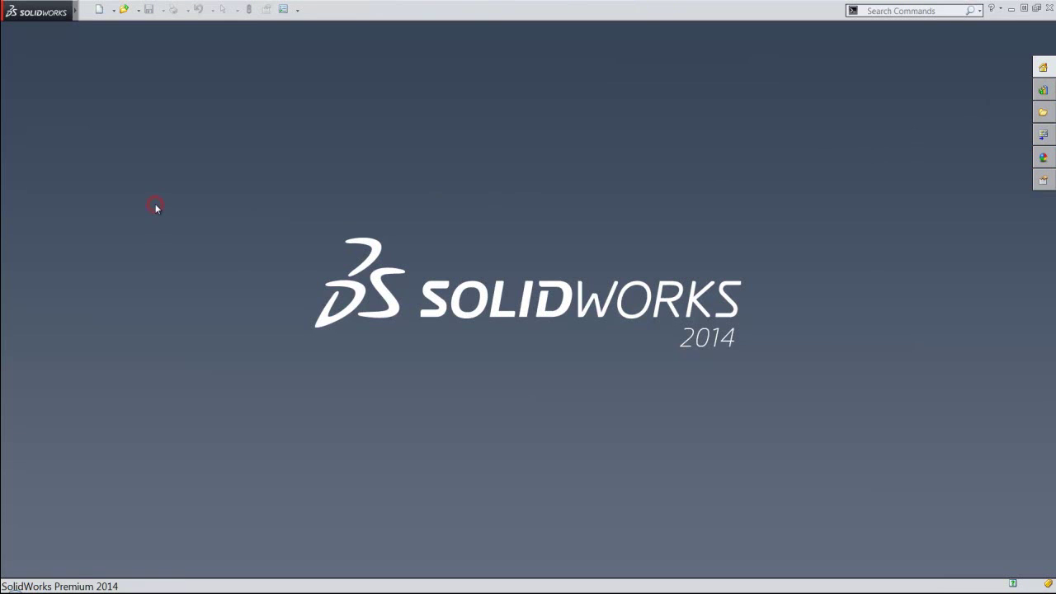
# Create a new part from the IPS template and start an extrusion sketch on the Top Plane.
pyautogui.click(99, 10)
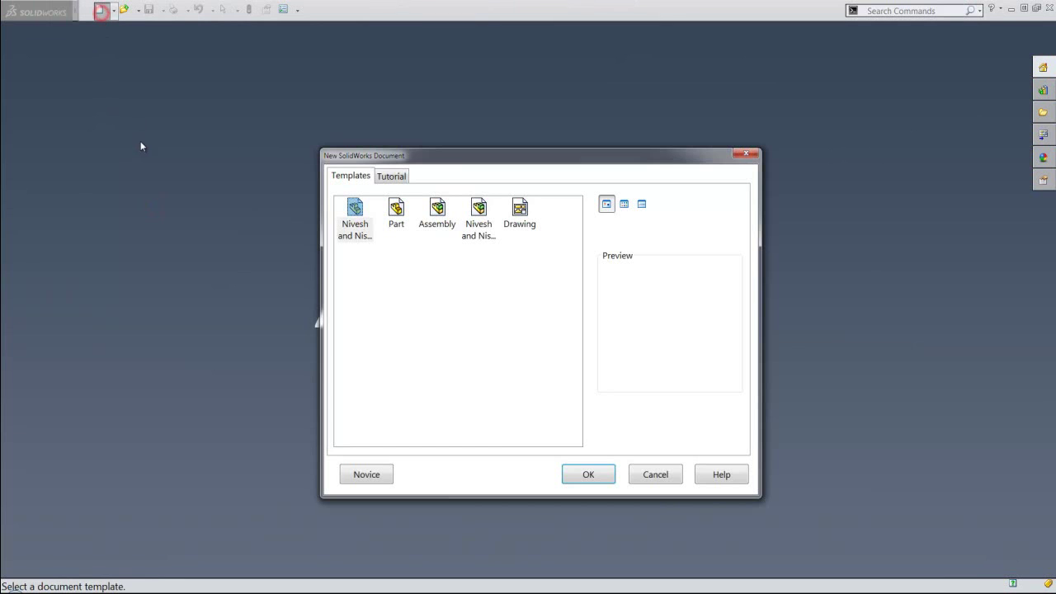
pyautogui.click(355, 209)
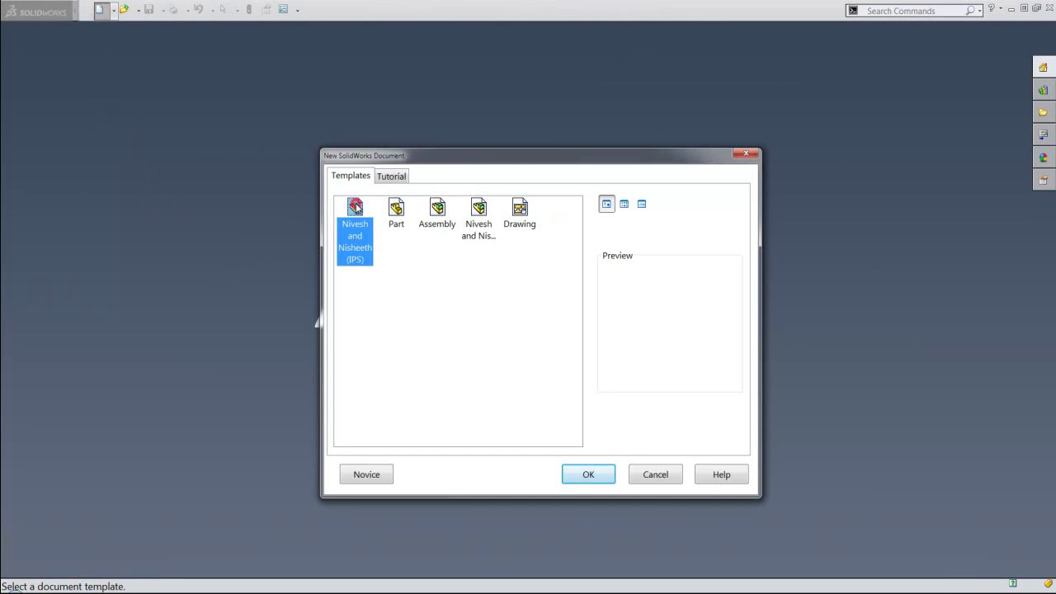
pyautogui.click(601, 476)
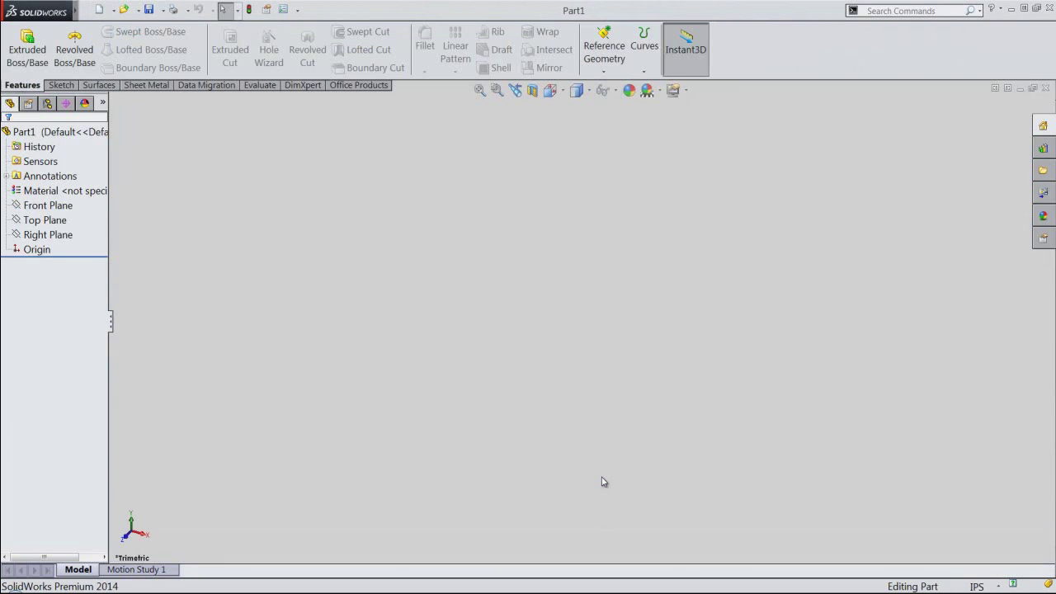
pyautogui.click(600, 478)
pyautogui.click(27, 63)
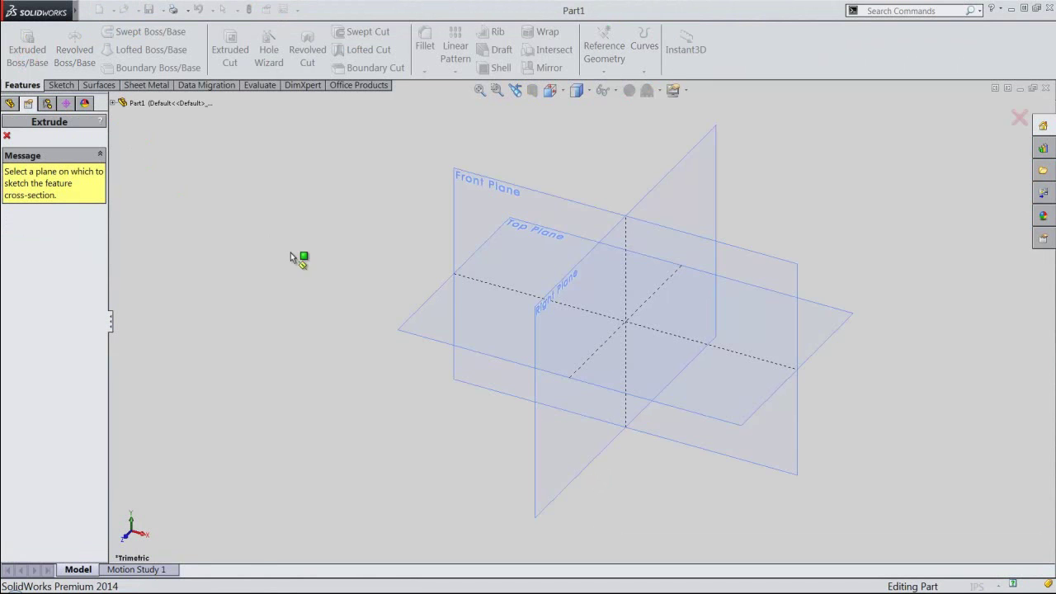
pyautogui.click(412, 321)
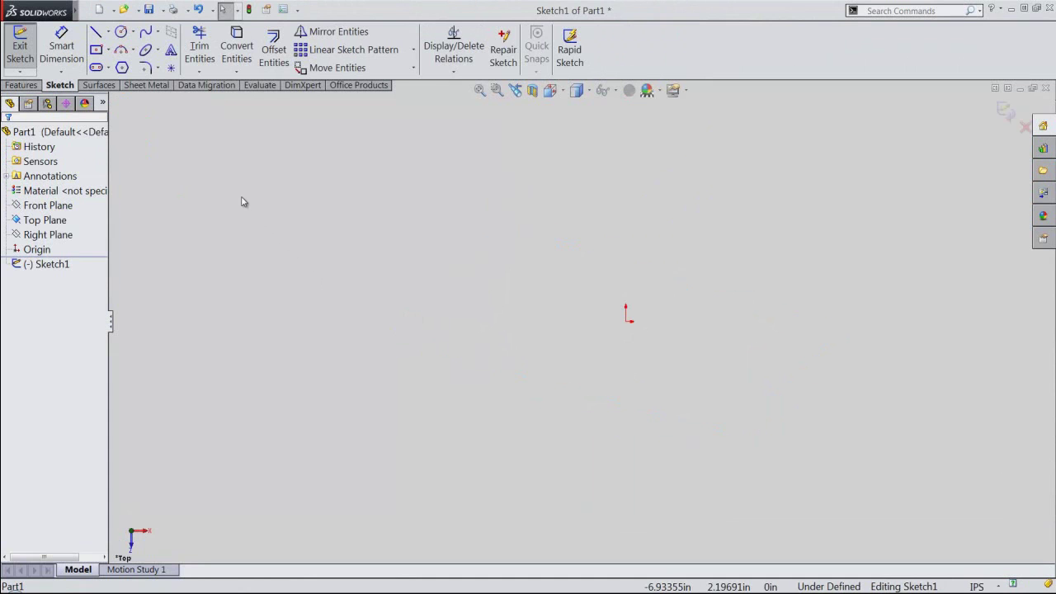
pyautogui.moveTo(76, 12)
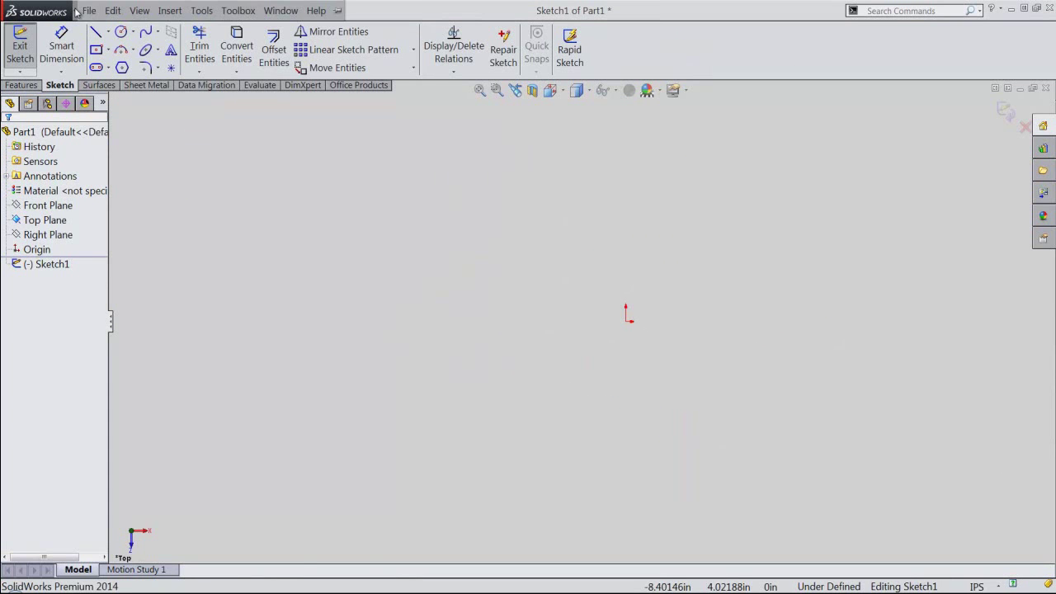
# Insert Block4.SLDBLK from Subassembly-2 as a linked block at the sketch origin.
pyautogui.click(87, 11)
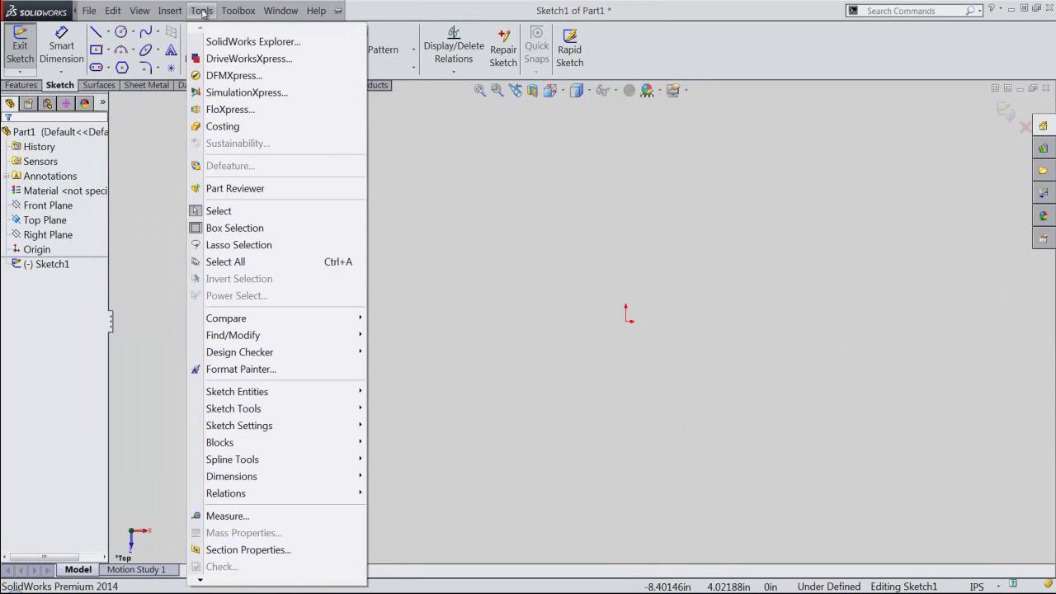
pyautogui.moveTo(219, 442)
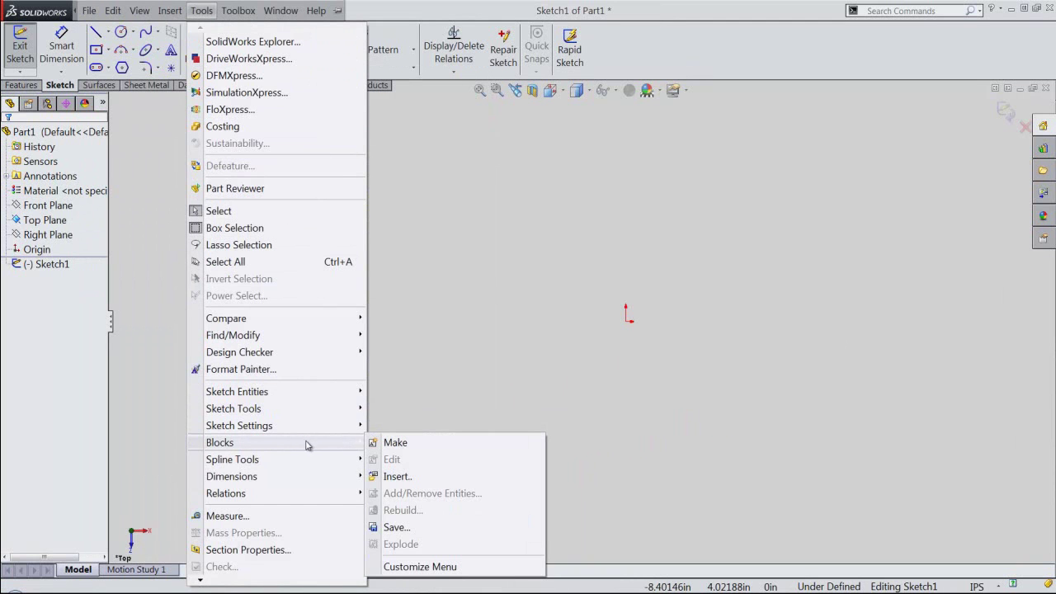
pyautogui.click(407, 477)
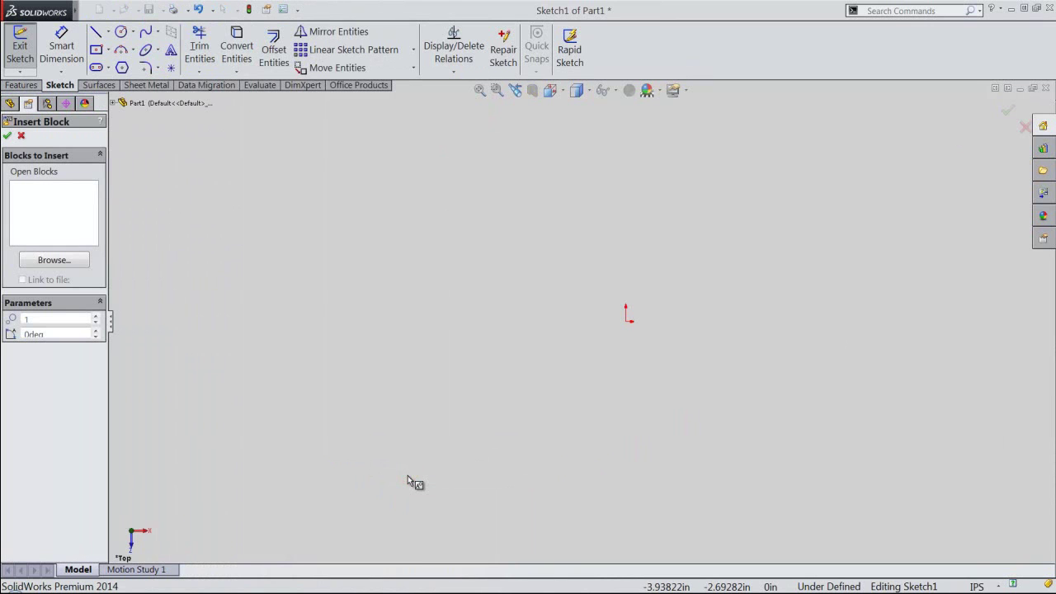
pyautogui.click(79, 264)
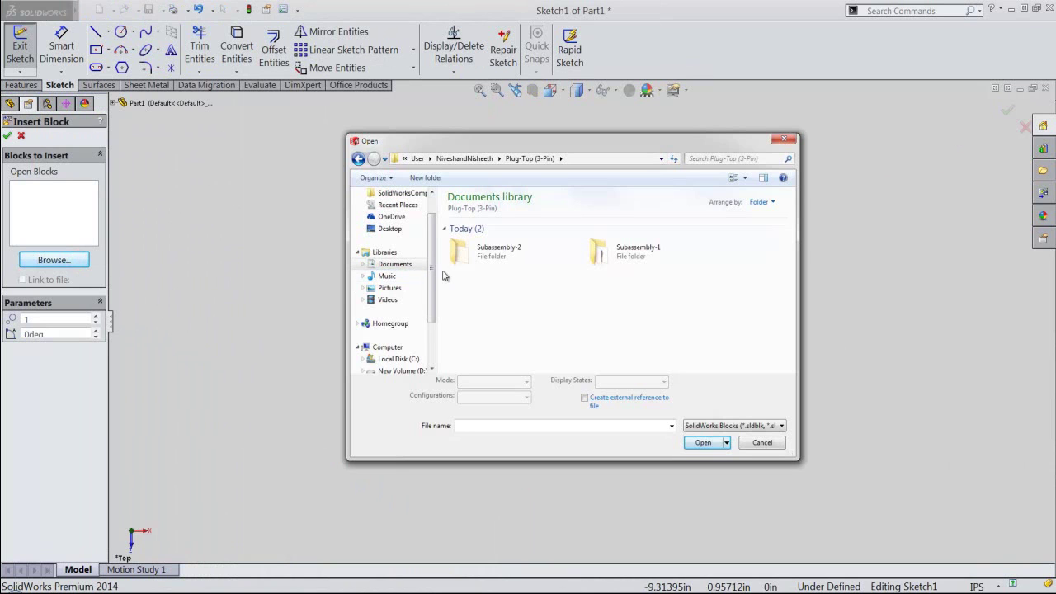
pyautogui.doubleClick(466, 262)
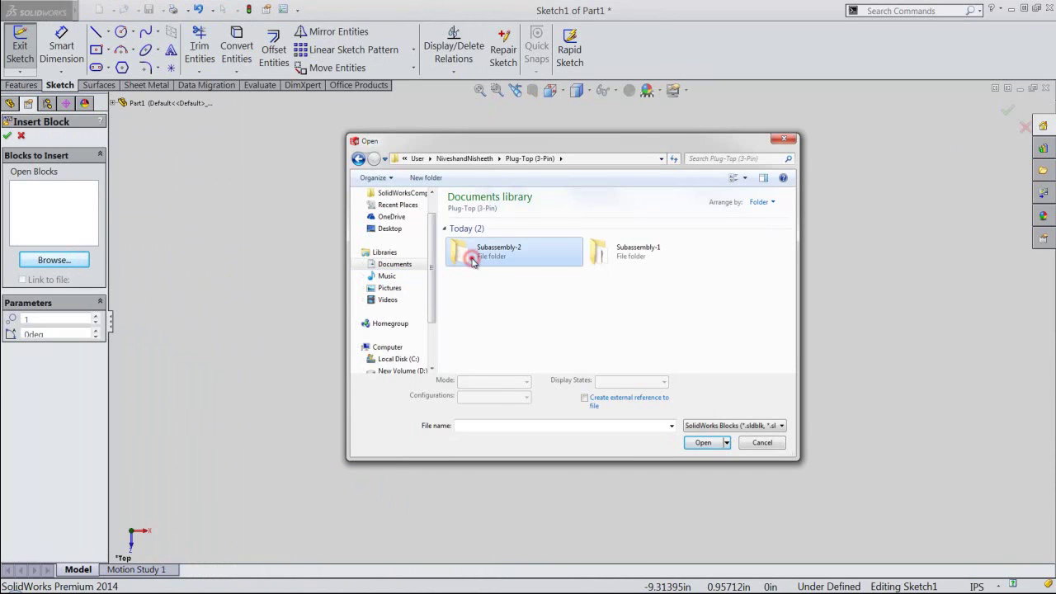
pyautogui.click(494, 255)
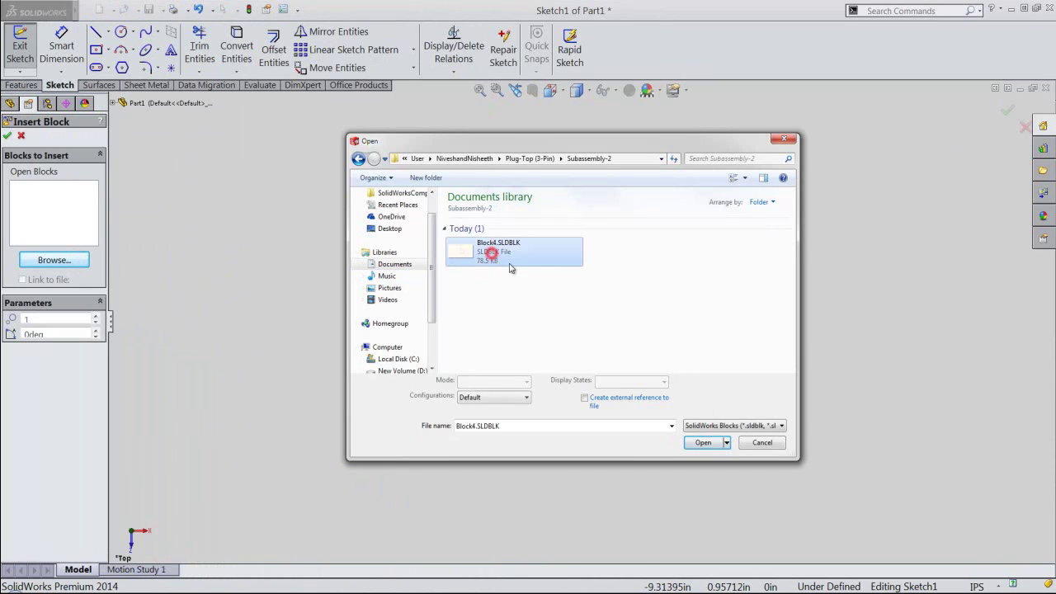
pyautogui.click(702, 443)
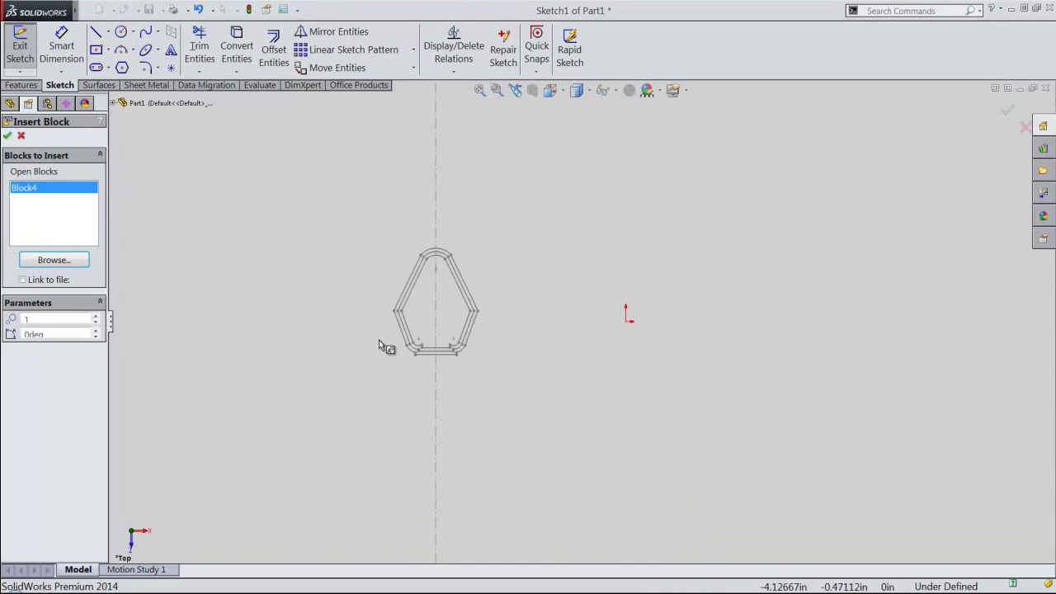
pyautogui.click(22, 280)
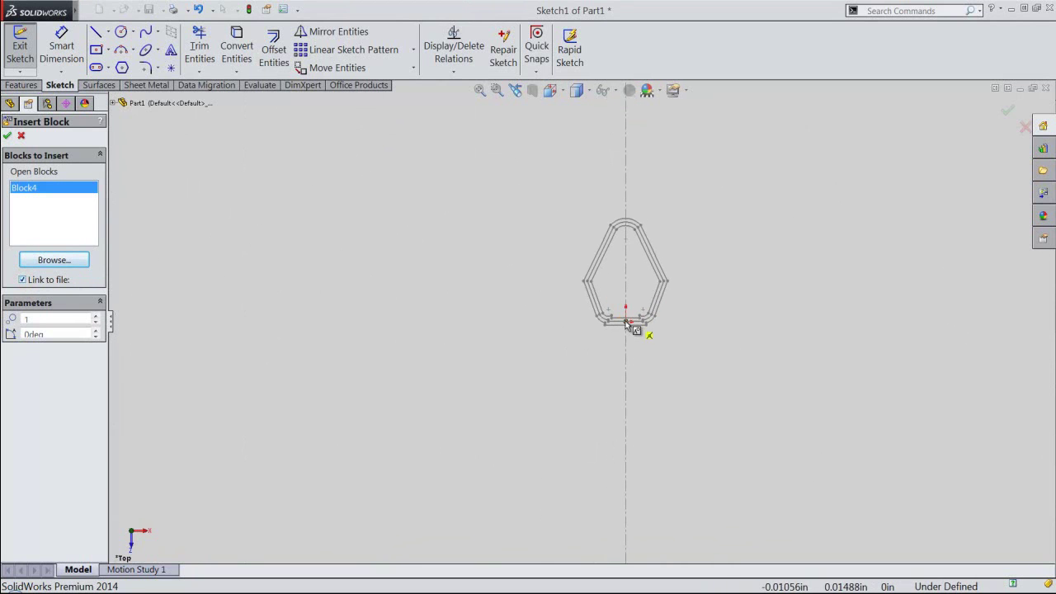
pyautogui.click(625, 322)
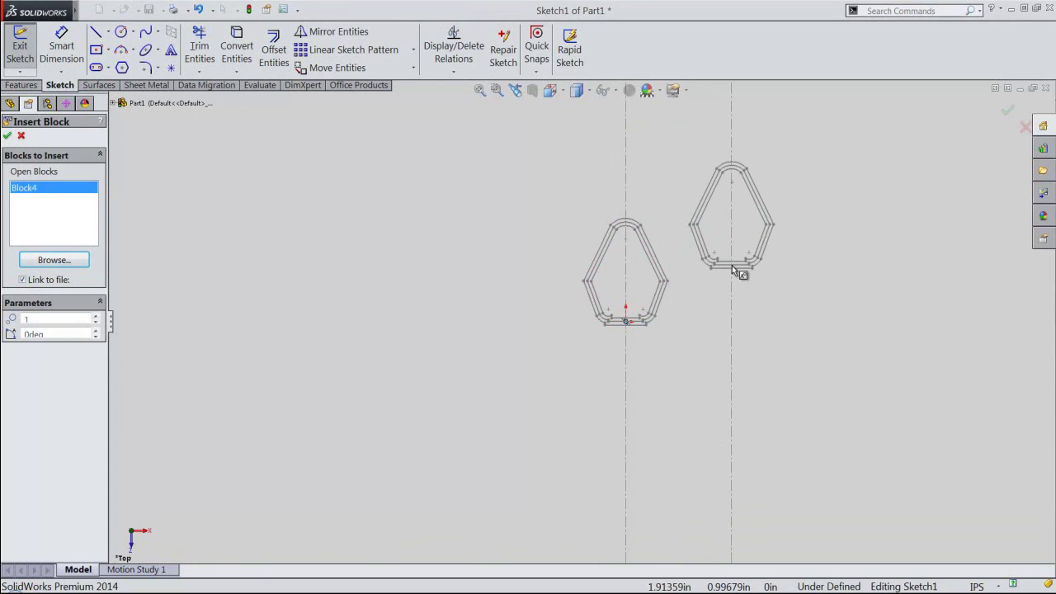
pyautogui.rightClick(731, 265)
pyautogui.click(770, 345)
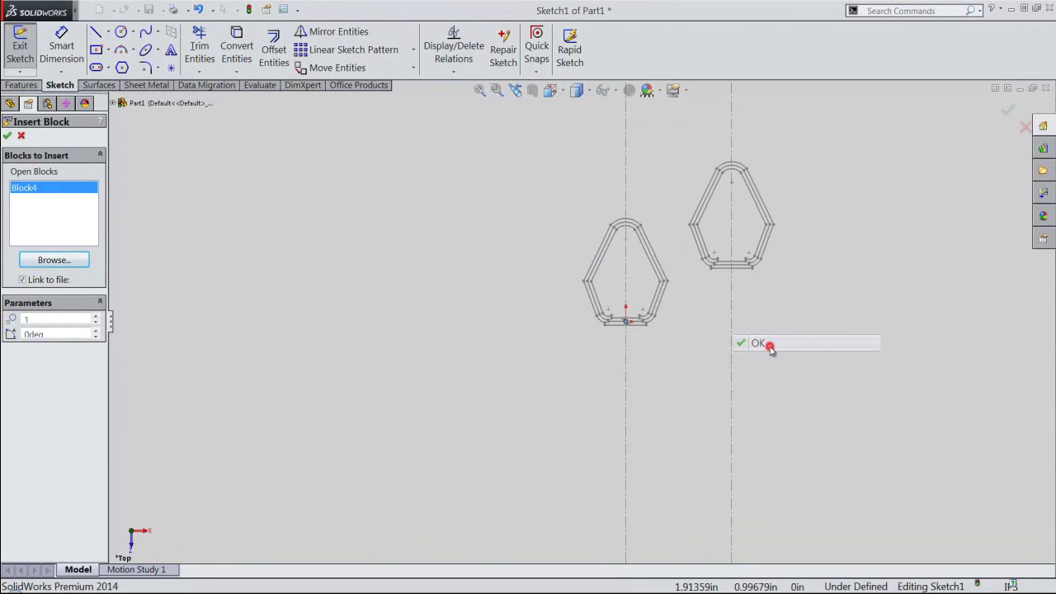
pyautogui.click(478, 91)
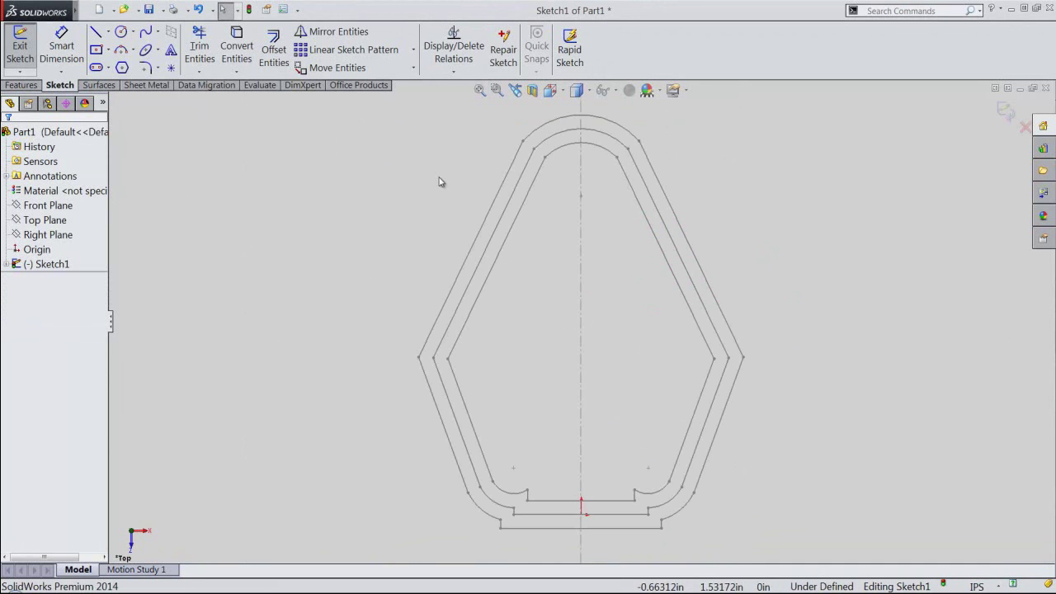
pyautogui.click(1013, 119)
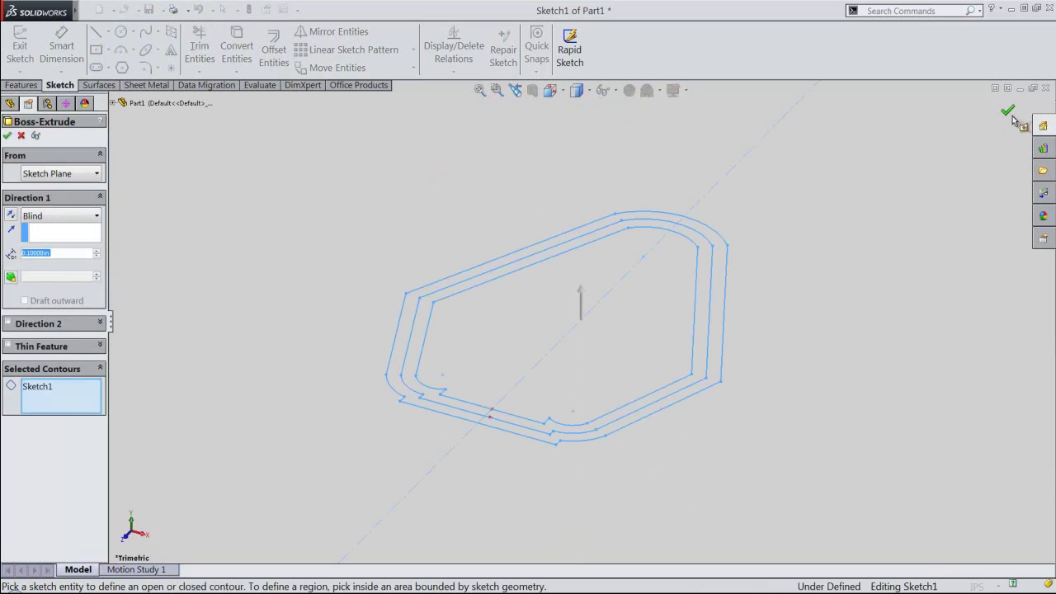
# Extrude the inner and ring regions of the block 0.125 in blind as Boss-Extrude1.
pyautogui.click(606, 270)
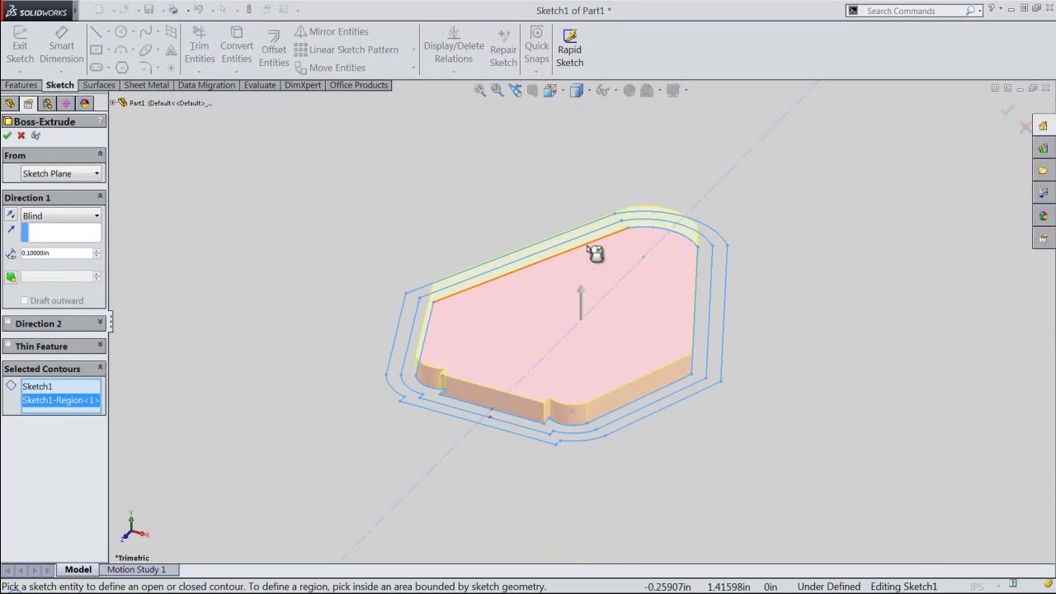
pyautogui.click(577, 244)
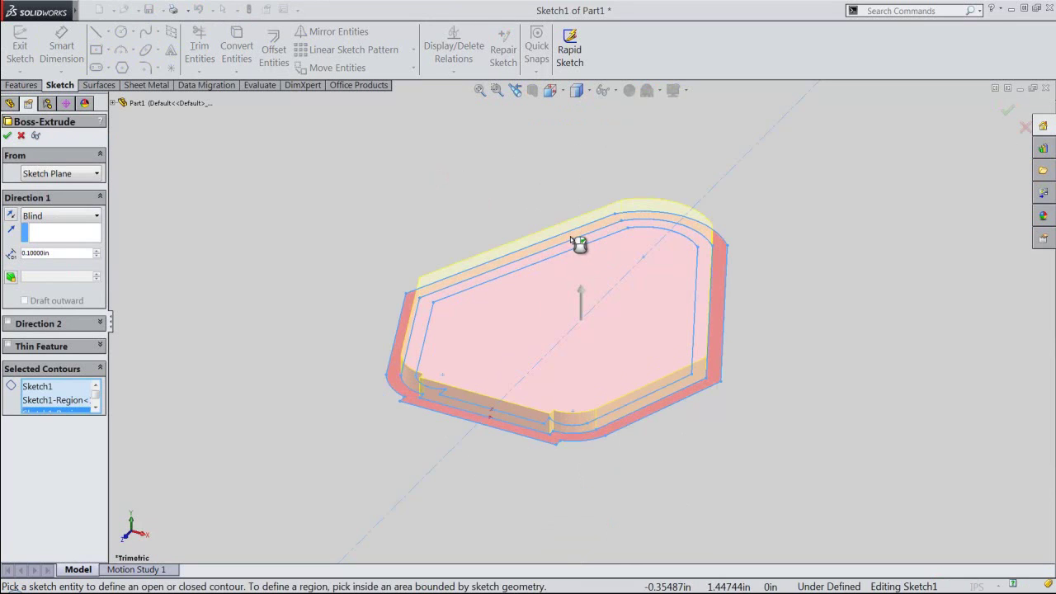
pyautogui.click(573, 237)
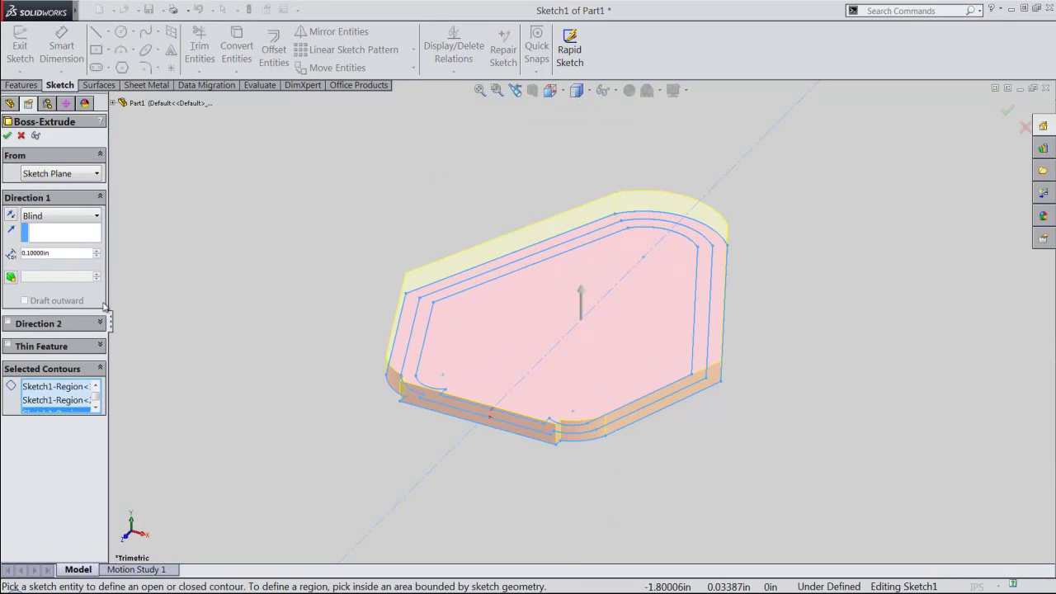
pyautogui.write('.125')
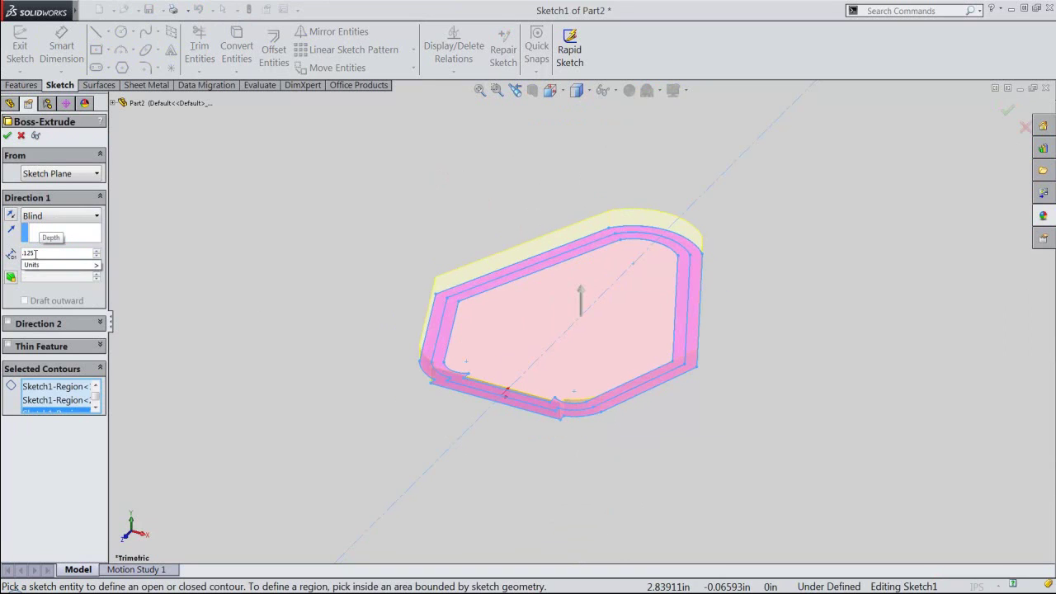
pyautogui.press('Return')
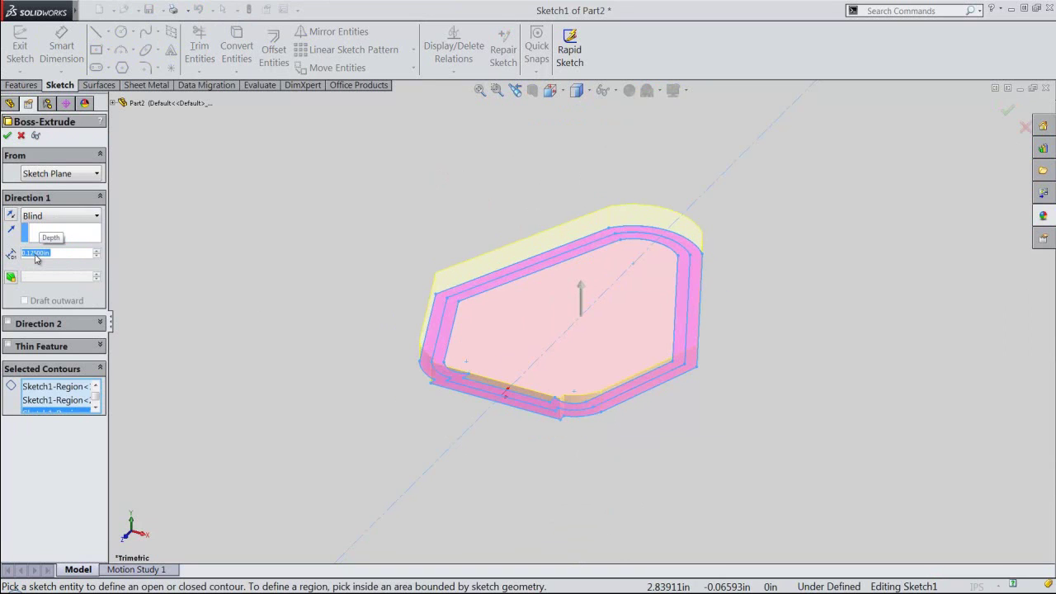
pyautogui.rightClick(141, 206)
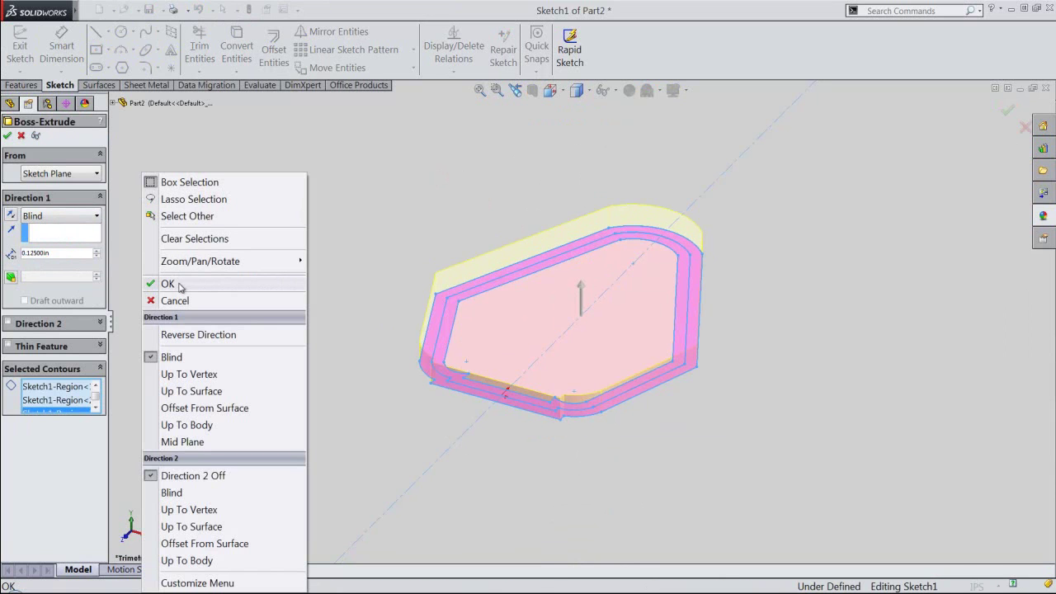
pyautogui.click(179, 283)
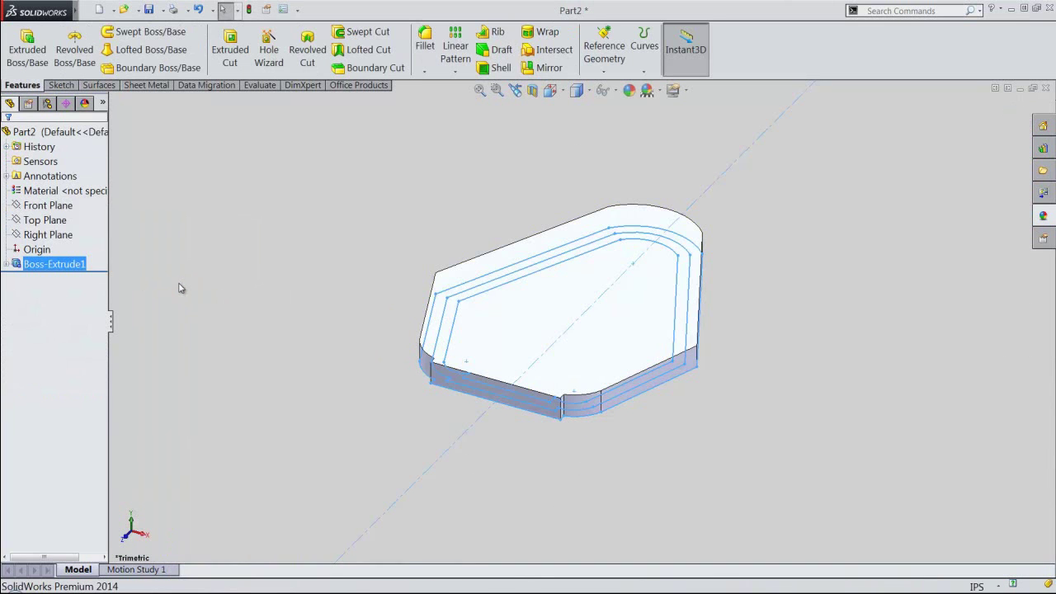
pyautogui.click(180, 285)
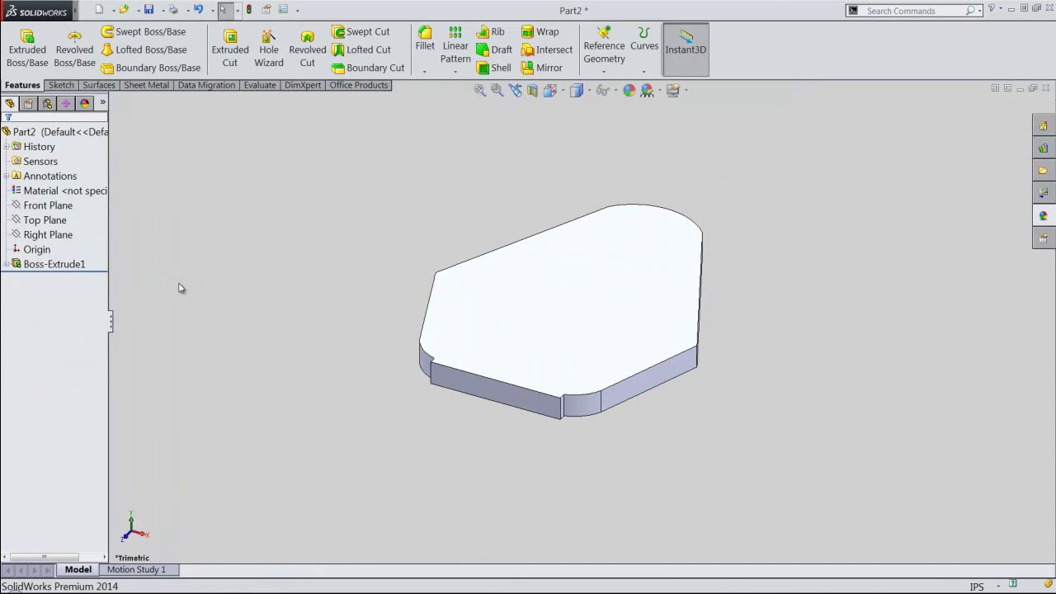
# Apply the cream high gloss plastic appearance to Part2.
pyautogui.click(41, 132)
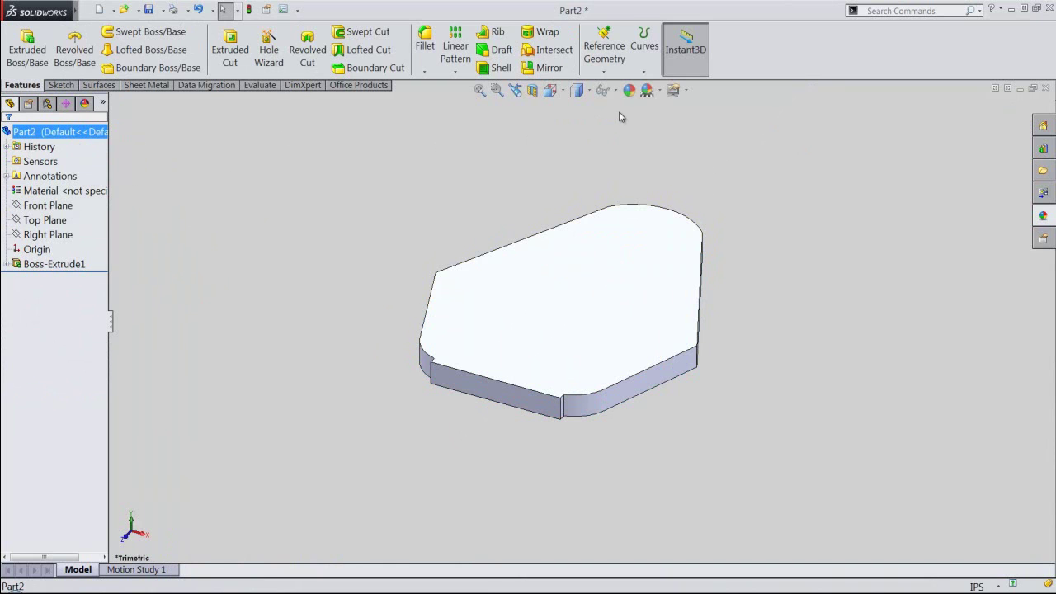
pyautogui.click(630, 91)
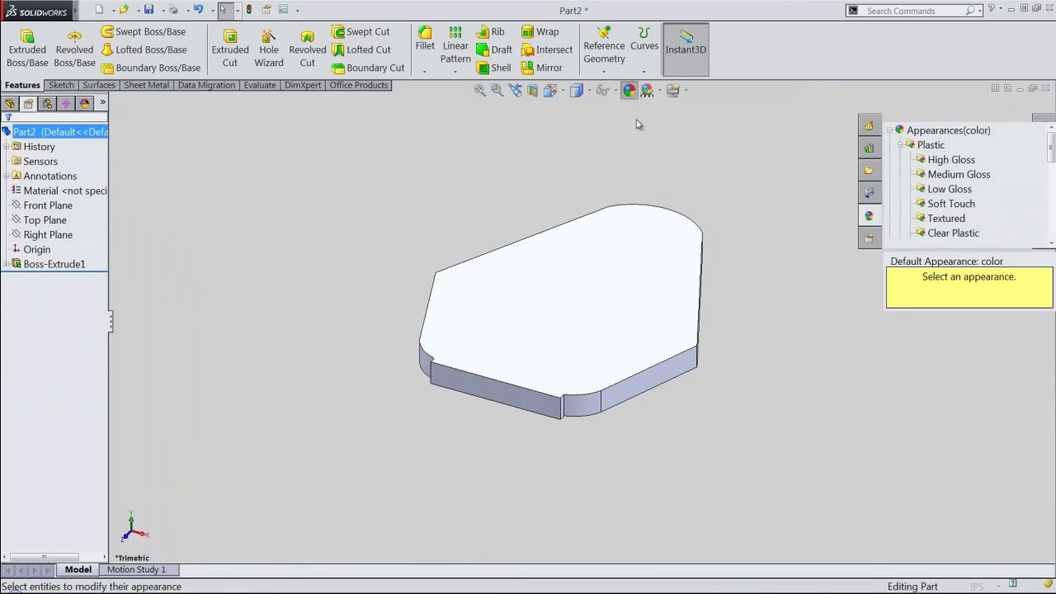
pyautogui.click(939, 145)
pyautogui.click(955, 160)
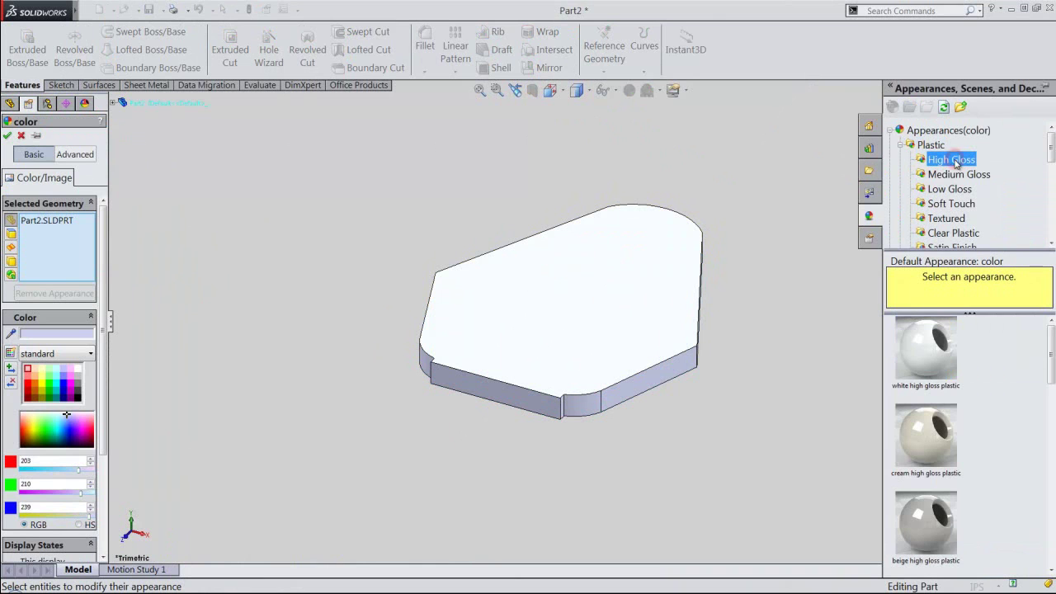
pyautogui.click(938, 436)
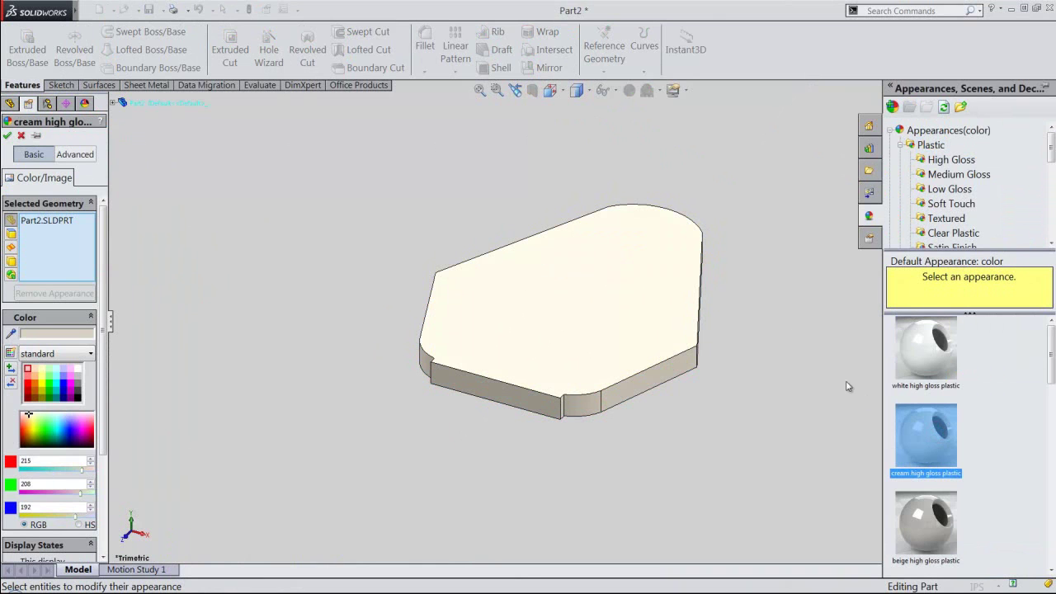
pyautogui.rightClick(751, 269)
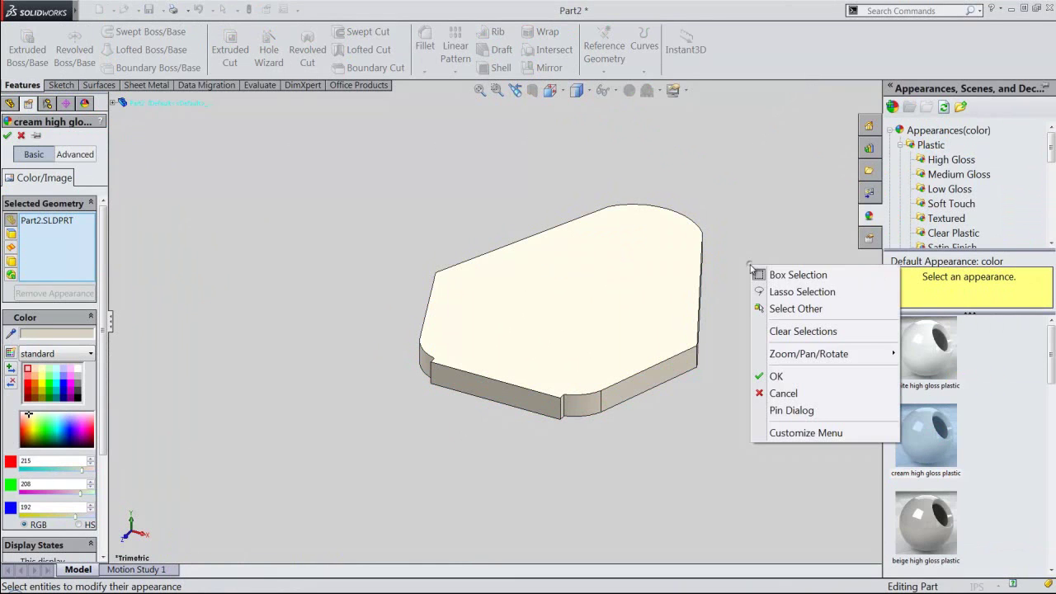
pyautogui.click(779, 376)
# Switch to the Isometric view and begin saving the part.
pyautogui.click(576, 90)
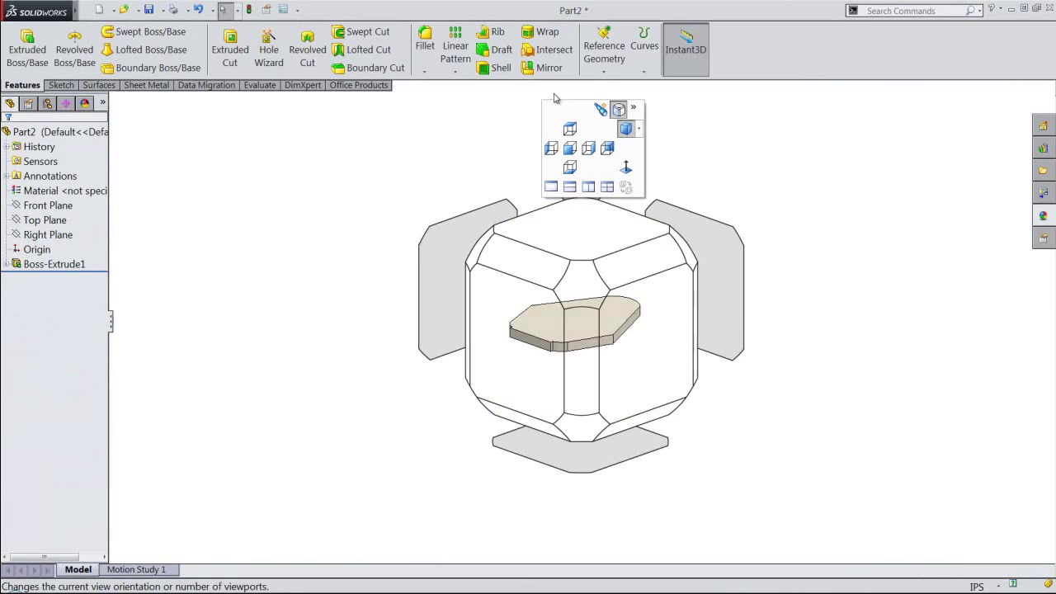
pyautogui.click(639, 133)
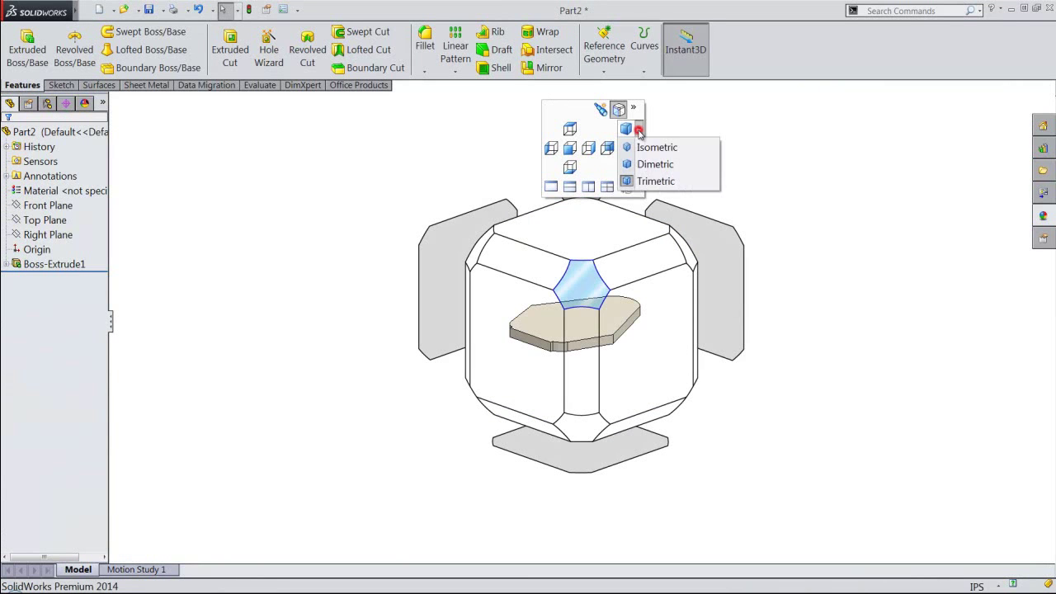
pyautogui.click(638, 145)
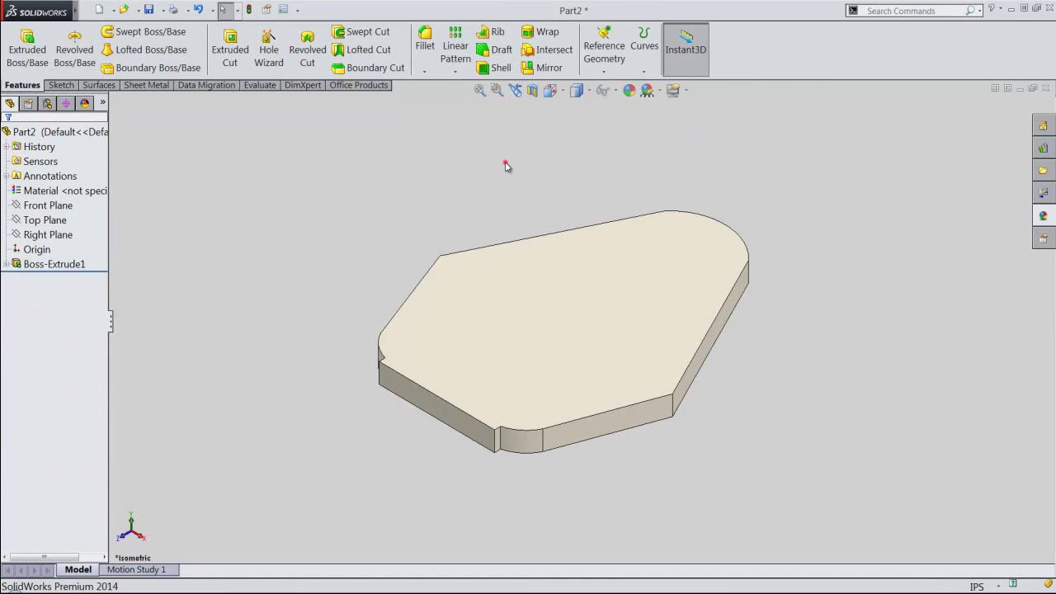
pyautogui.click(149, 9)
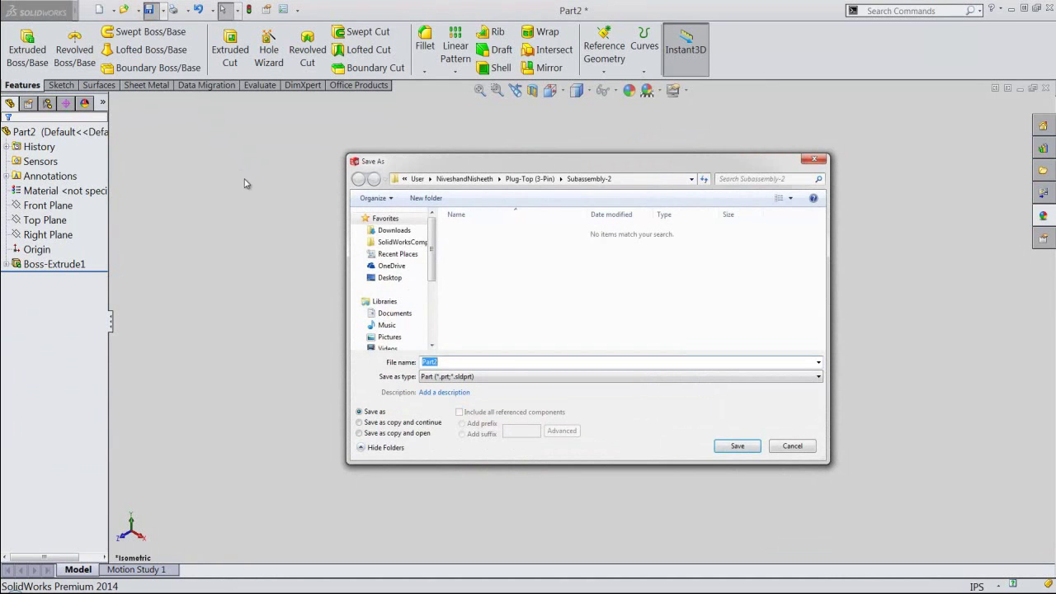
# Save the part as Part2 in the Plug-Top (3-Pin) > Subassembly-2 folder.
pyautogui.click(548, 180)
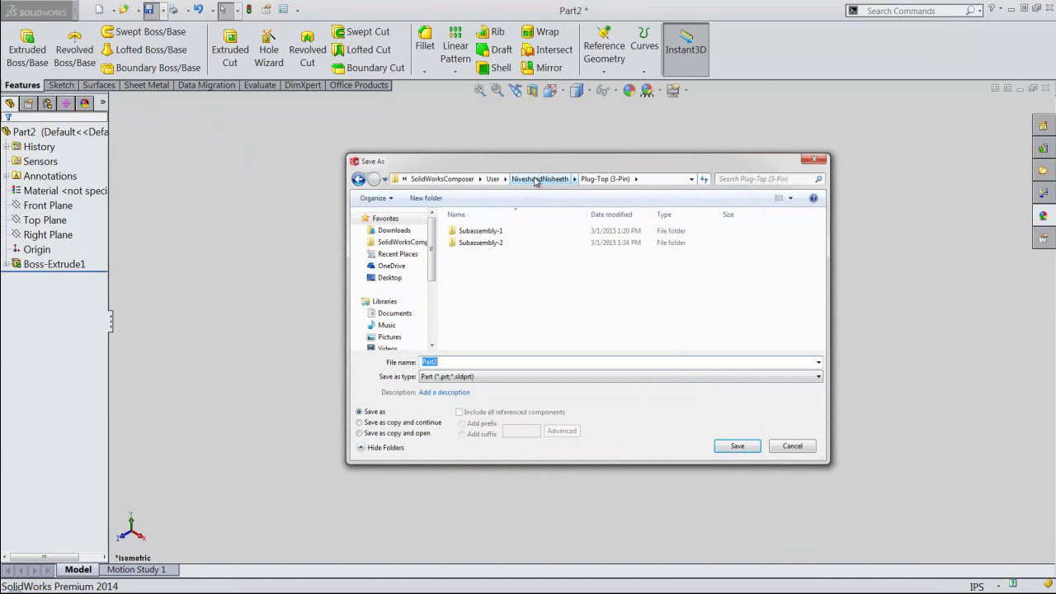
pyautogui.doubleClick(491, 242)
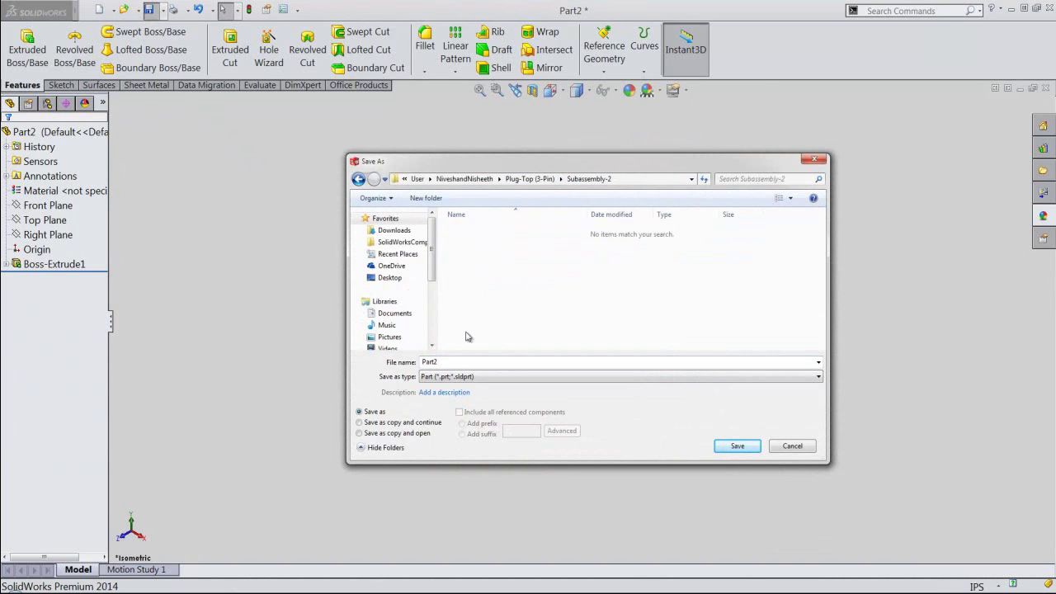
pyautogui.doubleClick(455, 359)
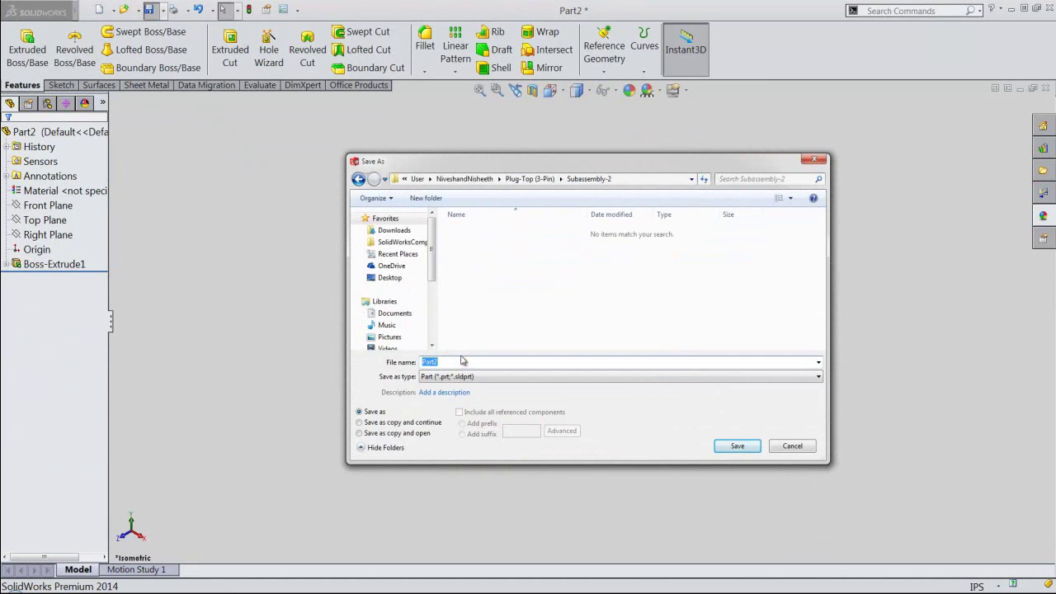
pyautogui.click(733, 447)
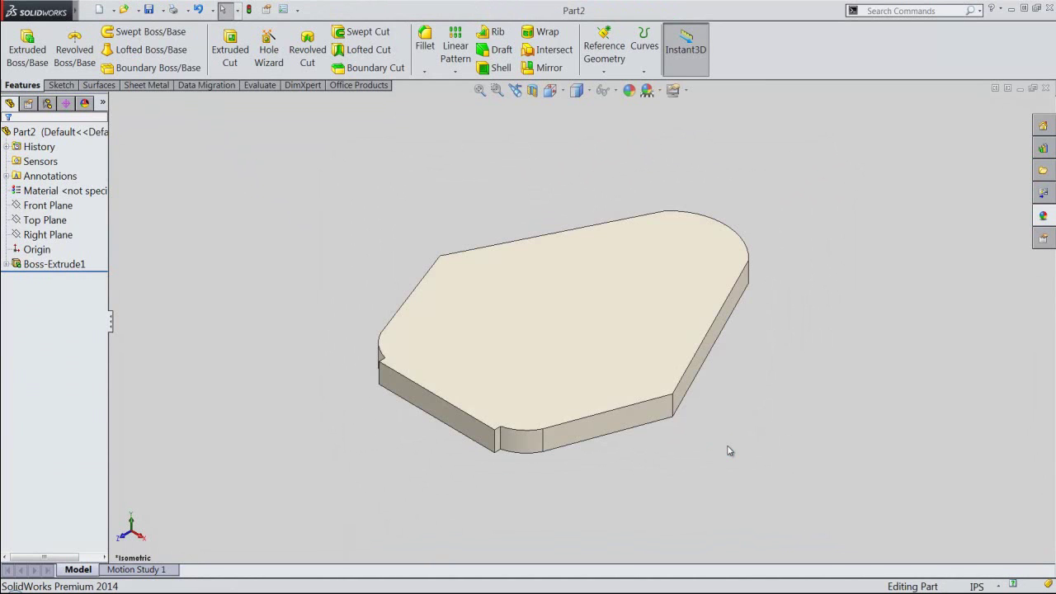
# Show Sketch1 from under Boss-Extrude1 on the base plate.
pyautogui.click(6, 264)
pyautogui.click(37, 278)
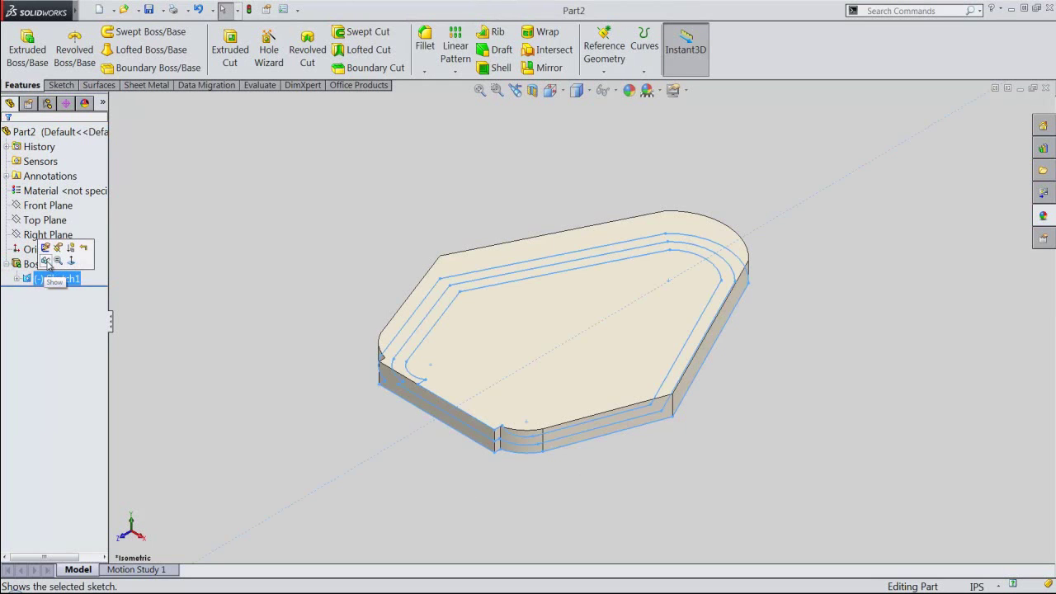
pyautogui.click(48, 262)
pyautogui.click(181, 239)
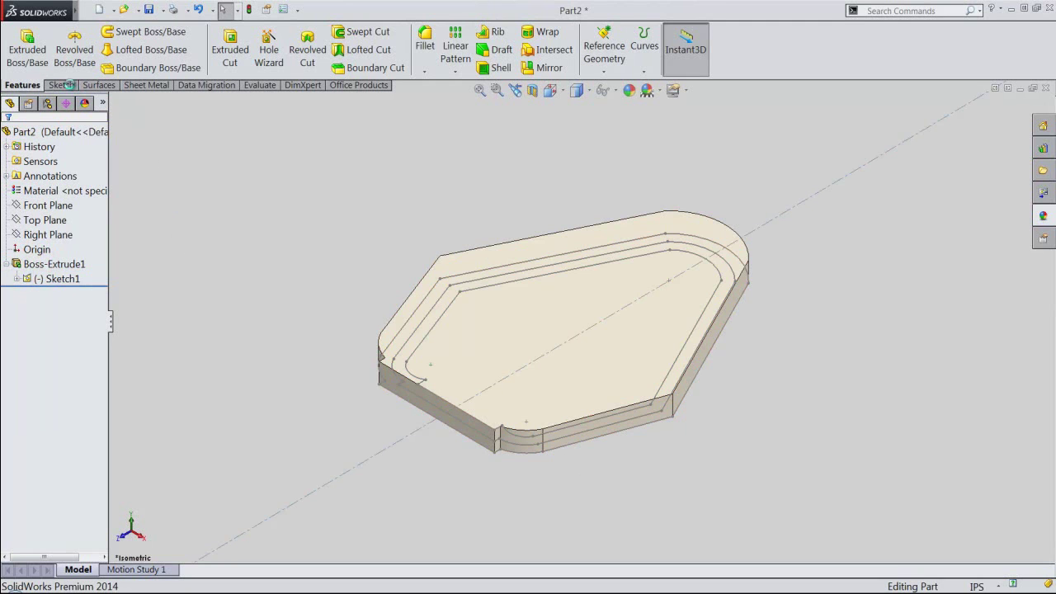
# Extrude Sketch1's outer wall region 0.25 in from the plate's top vertex.
pyautogui.click(27, 48)
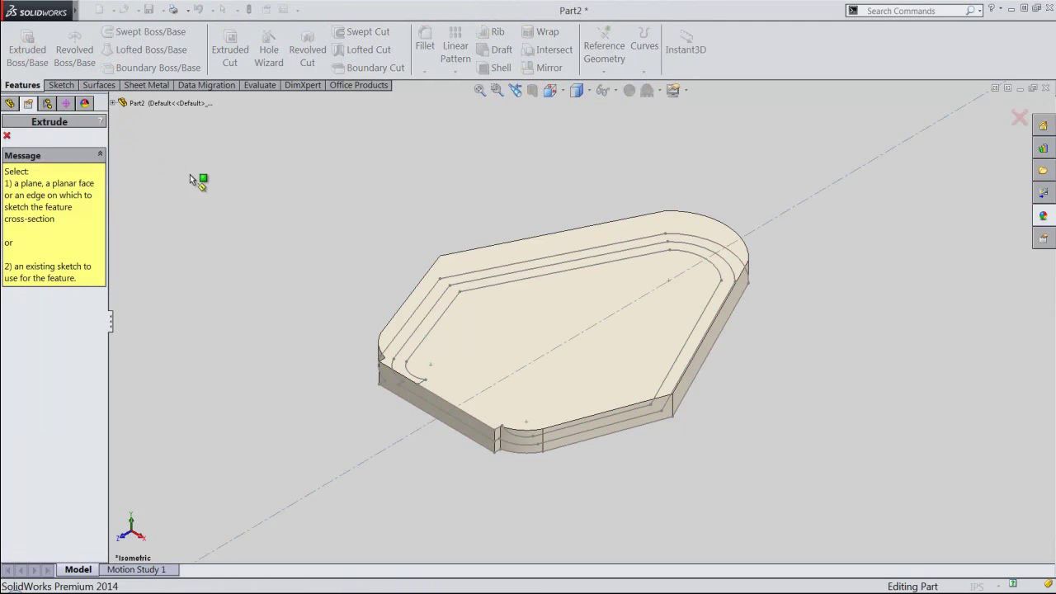
pyautogui.click(511, 375)
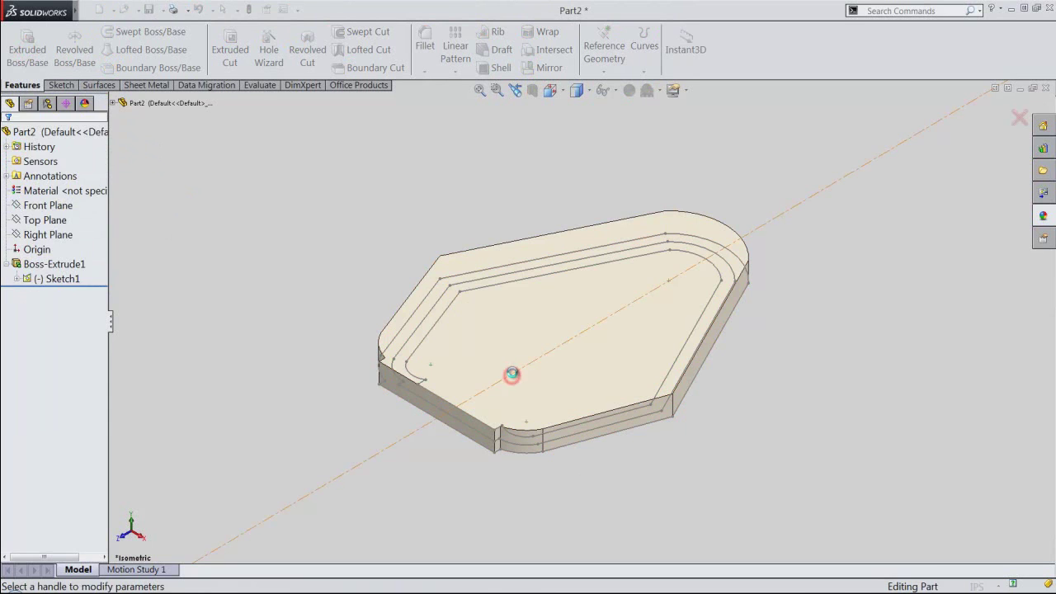
pyautogui.click(439, 314)
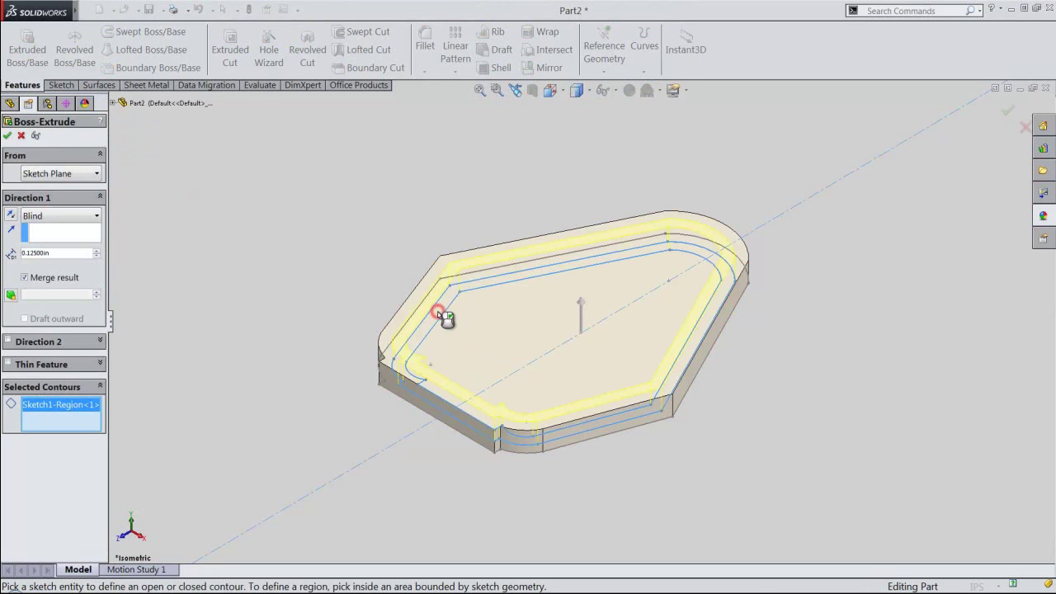
pyautogui.click(97, 174)
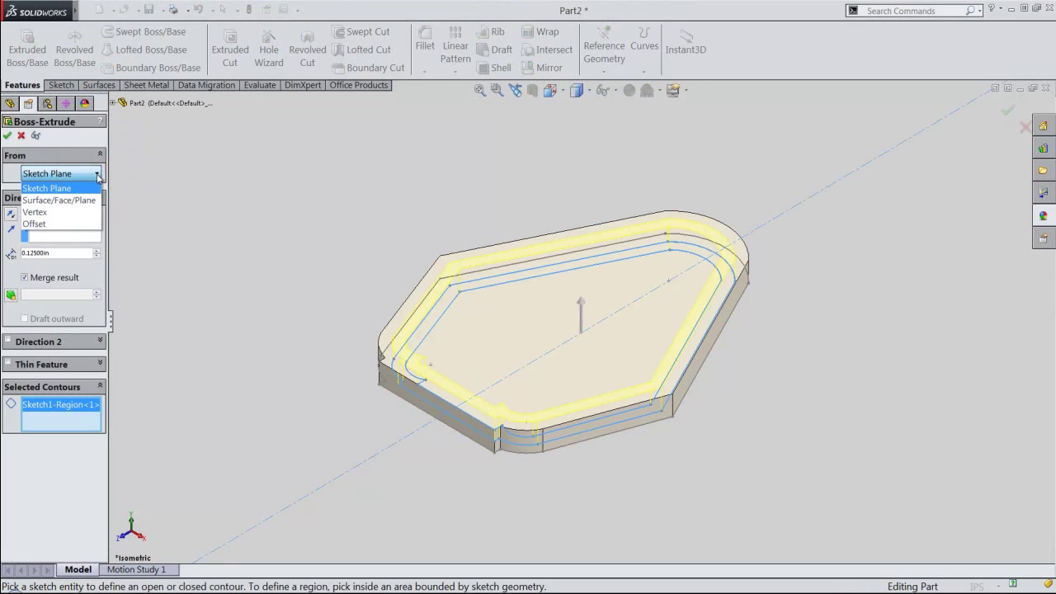
pyautogui.click(59, 212)
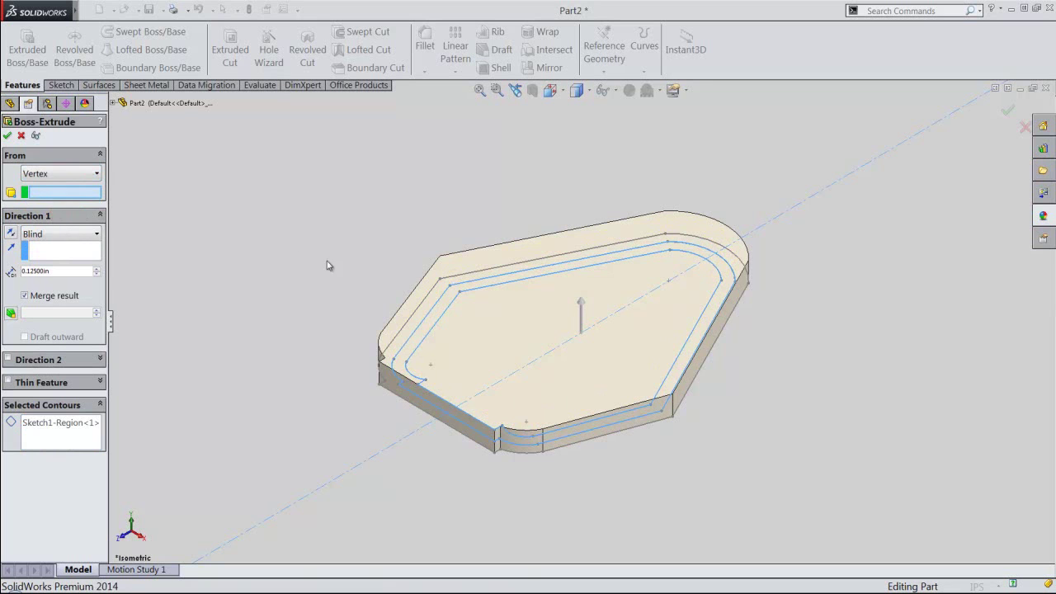
pyautogui.click(413, 293)
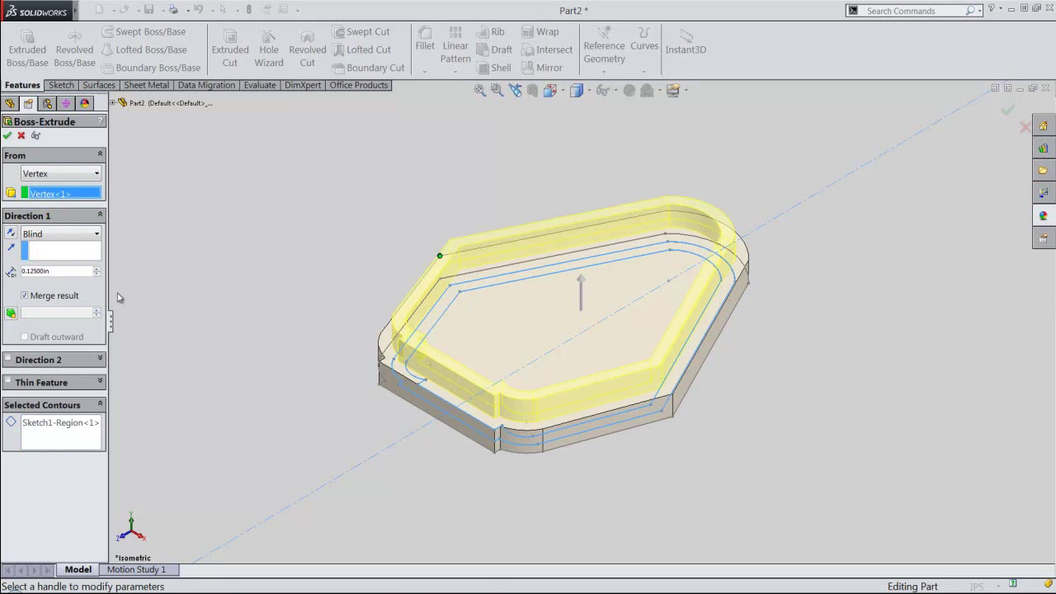
pyautogui.doubleClick(52, 271)
pyautogui.write('.25')
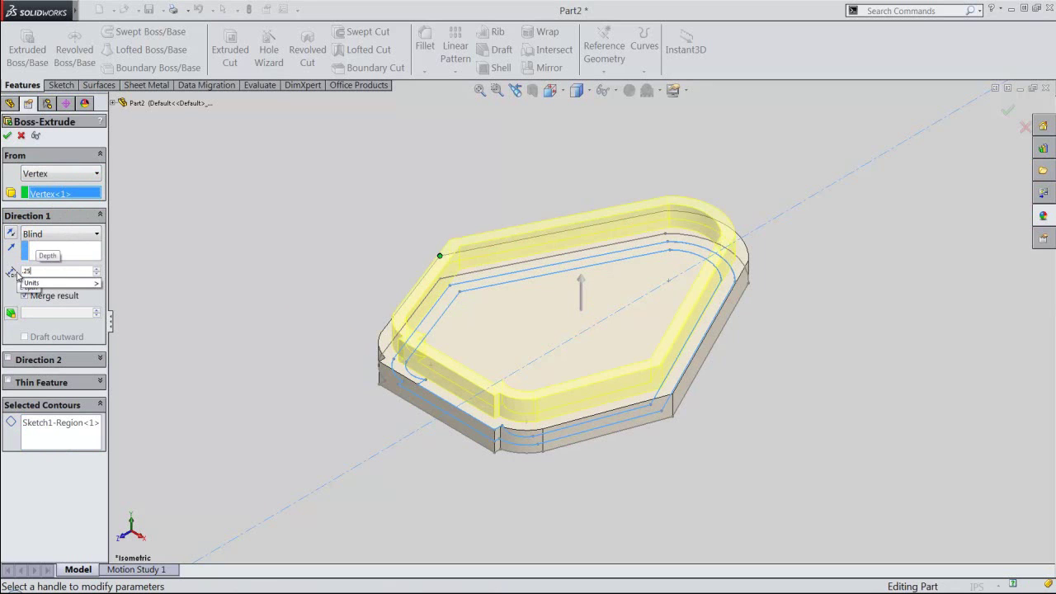
pyautogui.press('Return')
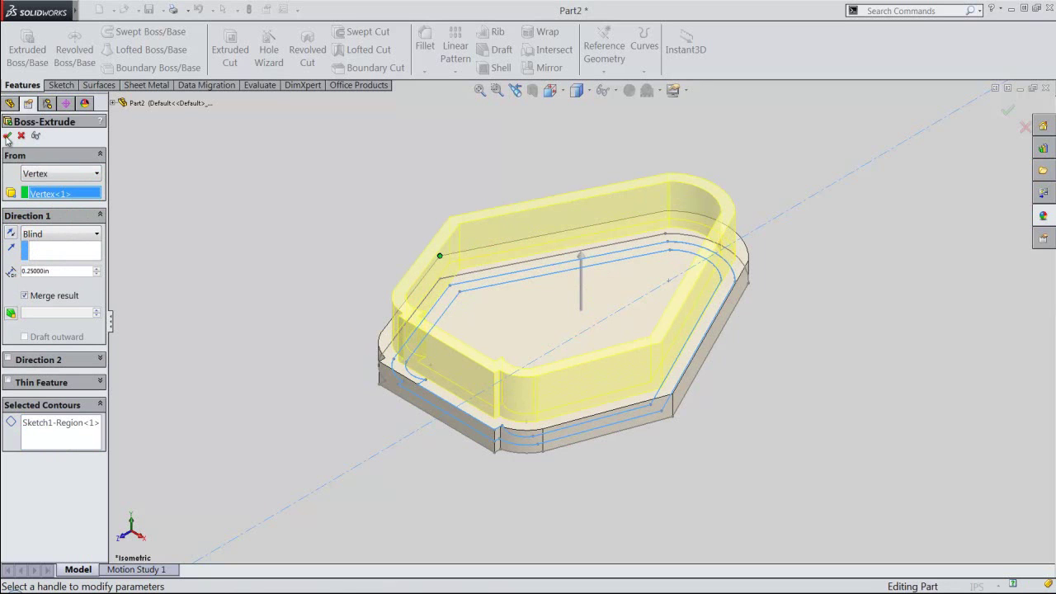
pyautogui.rightClick(186, 175)
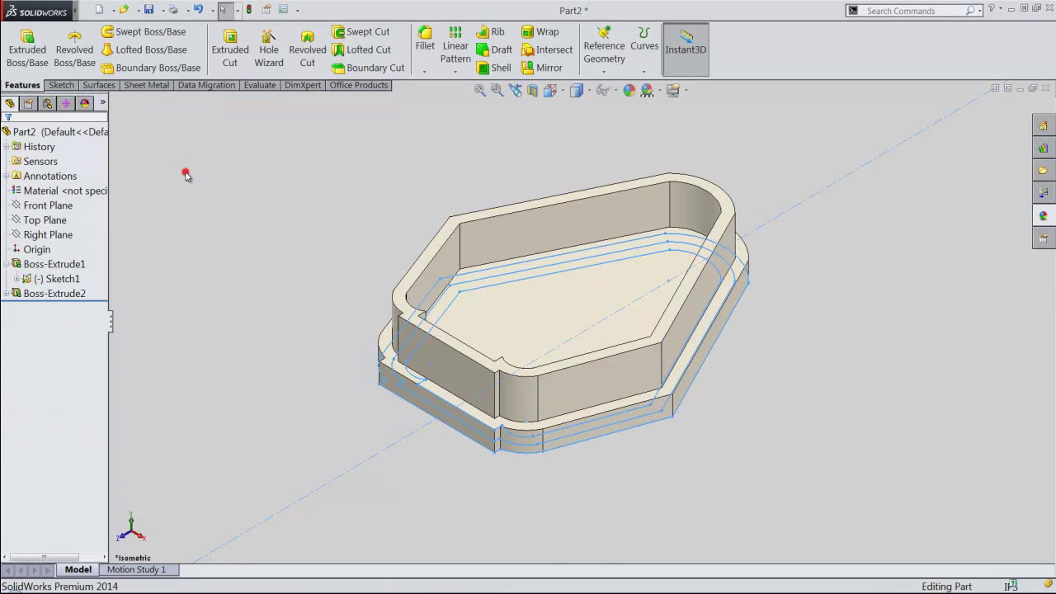
# Hide Sketch1 and save the part.
pyautogui.click(51, 279)
pyautogui.click(31, 259)
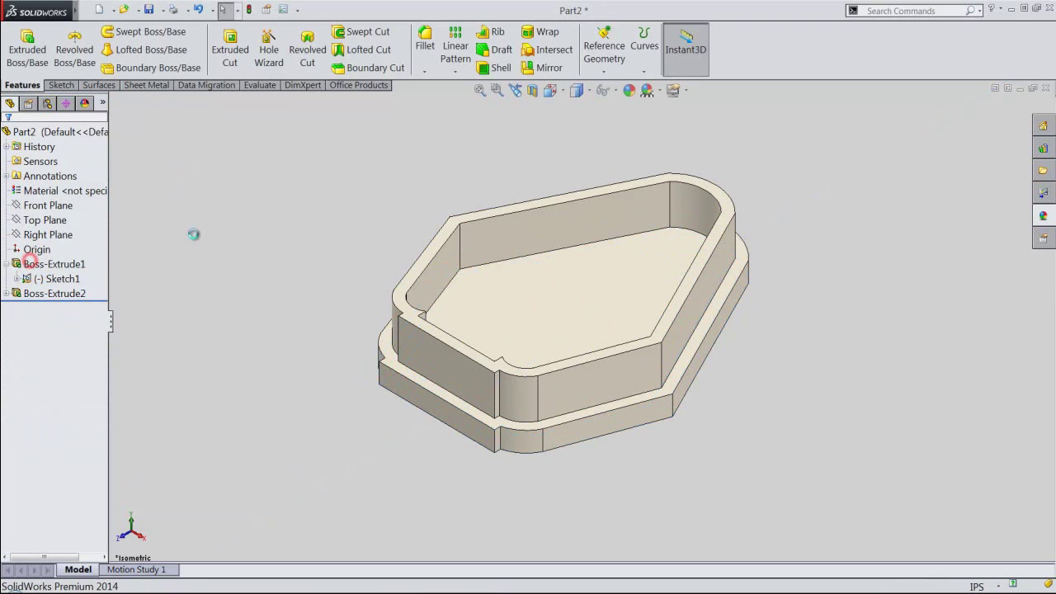
pyautogui.click(149, 9)
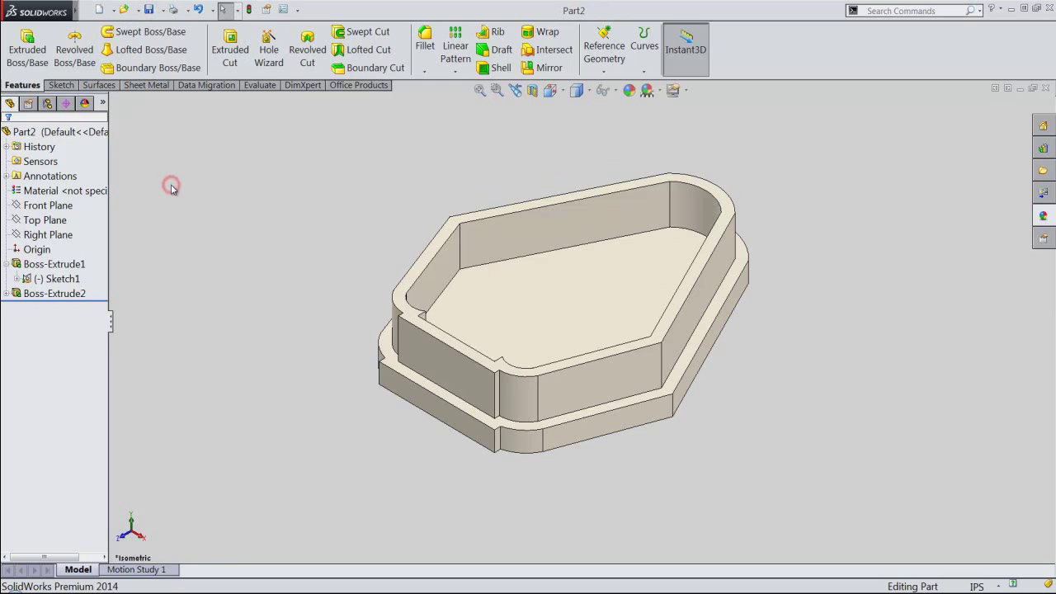
# Start a sketch on the inner floor face and view it from the Top.
pyautogui.click(198, 188)
pyautogui.click(553, 298)
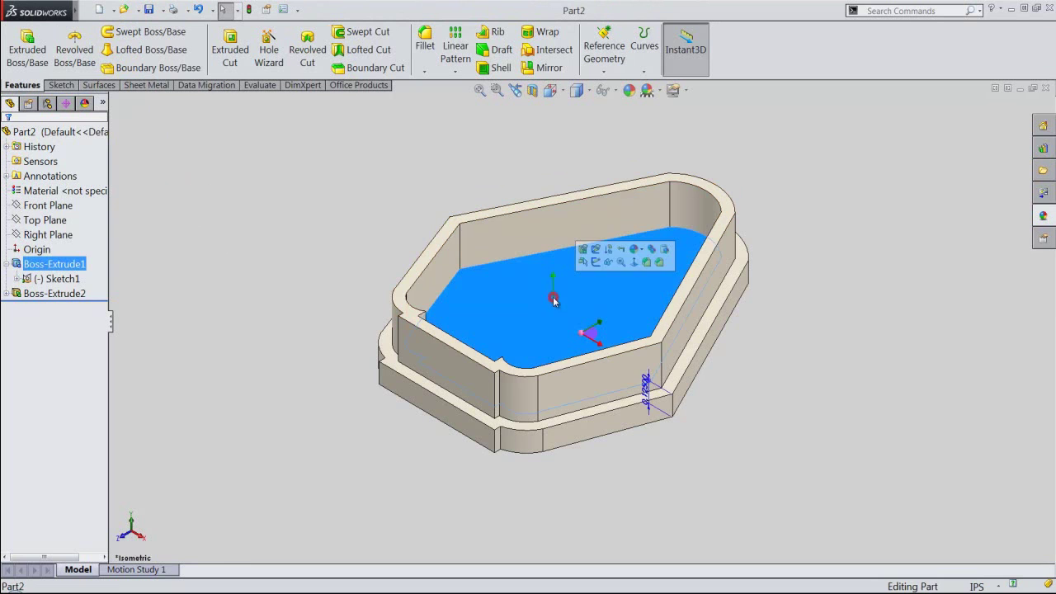
pyautogui.click(595, 262)
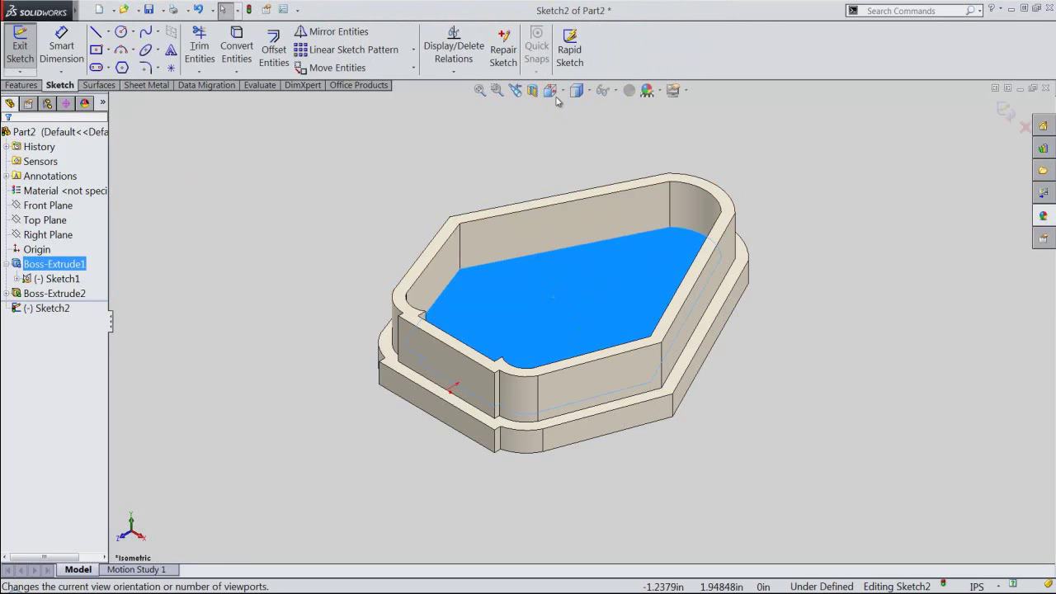
pyautogui.click(551, 91)
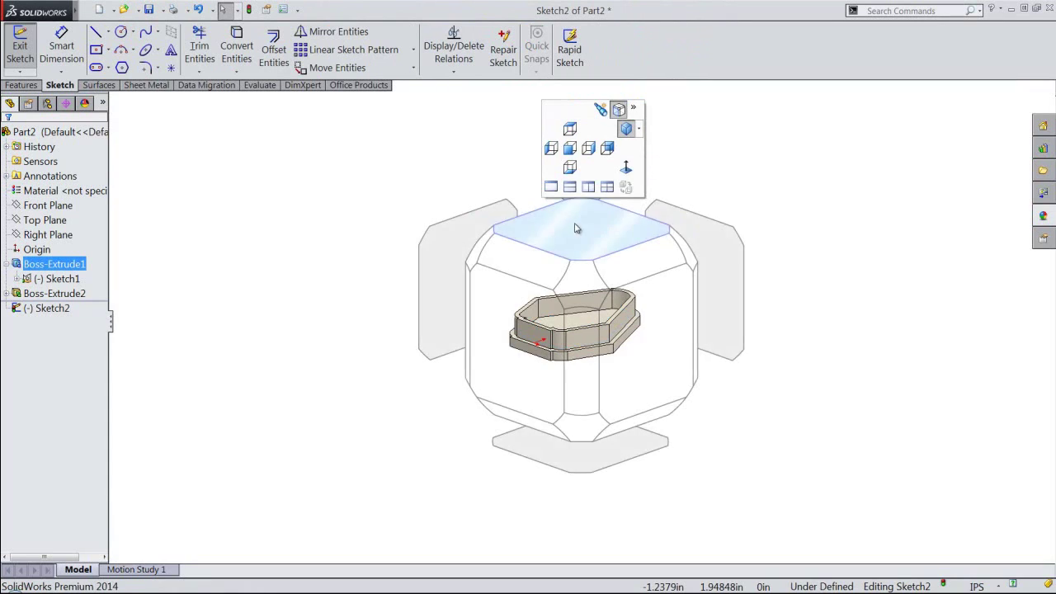
pyautogui.click(575, 228)
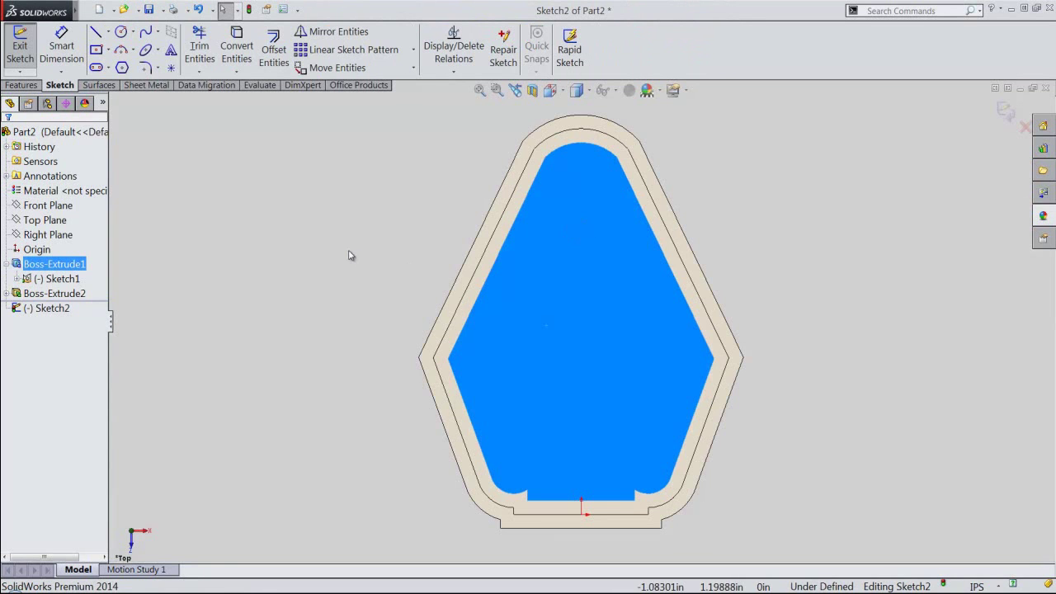
pyautogui.click(348, 256)
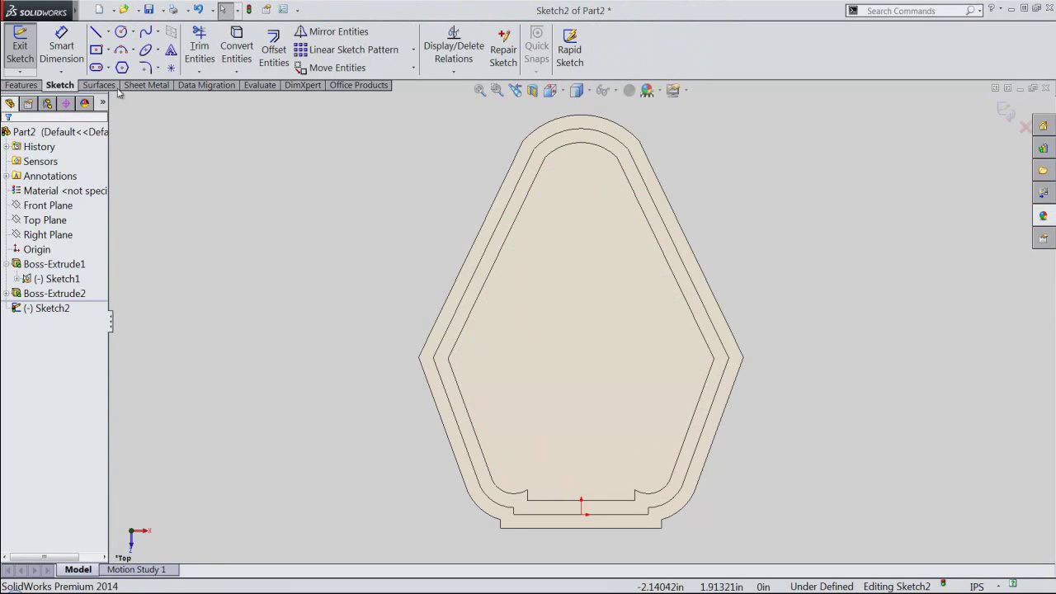
# Draw an infinite vertical centreline through the origin.
pyautogui.click(108, 37)
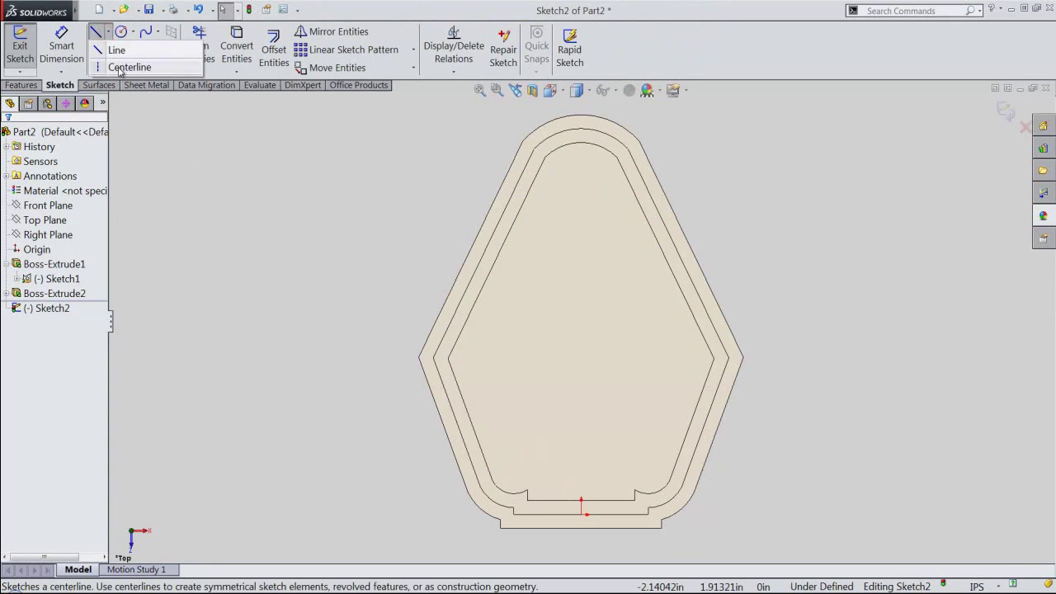
pyautogui.click(126, 66)
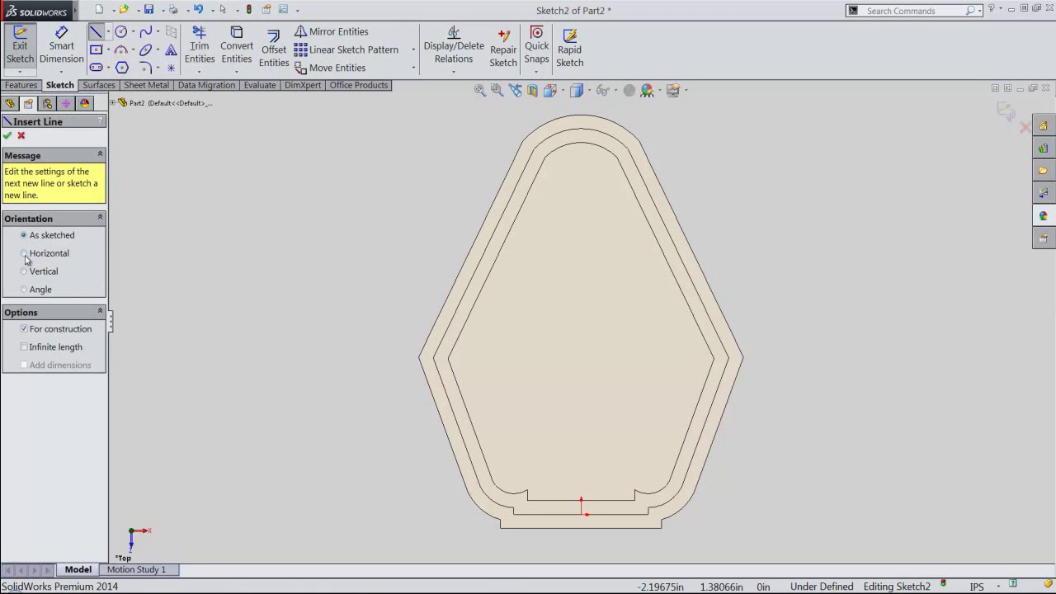
pyautogui.click(25, 271)
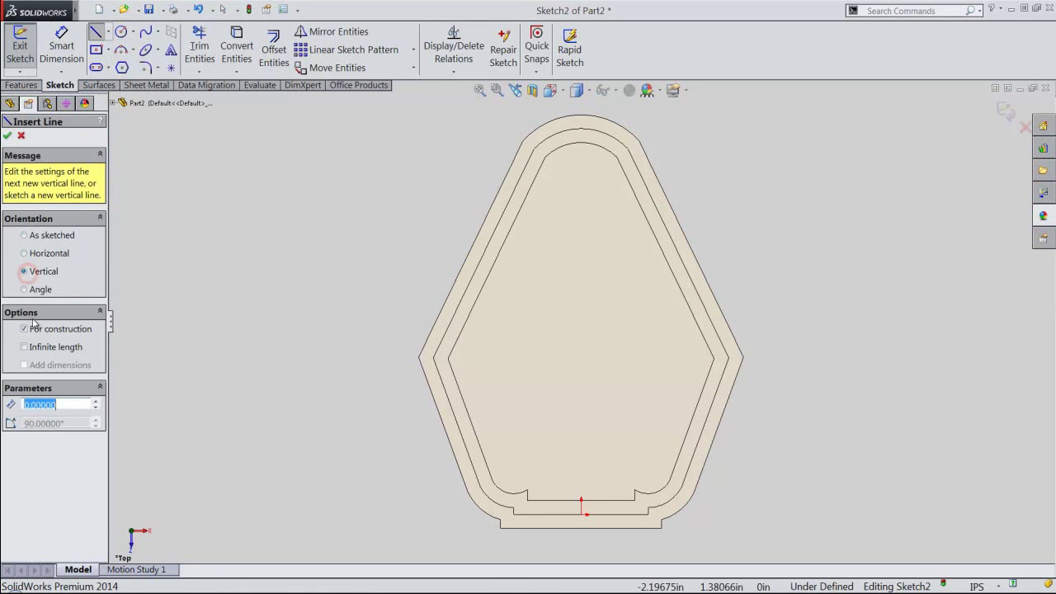
pyautogui.click(25, 347)
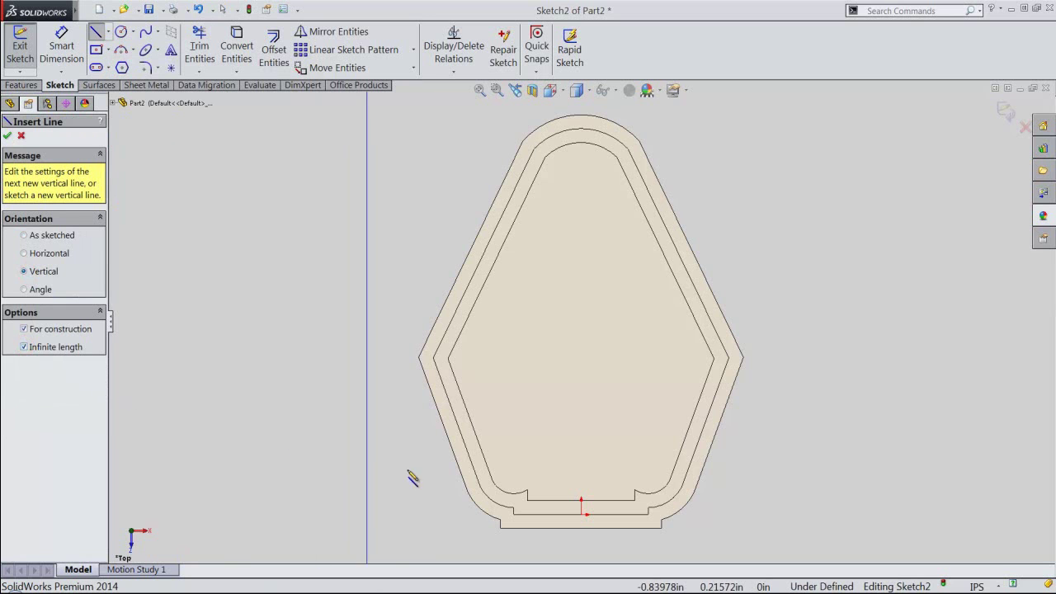
pyautogui.click(582, 514)
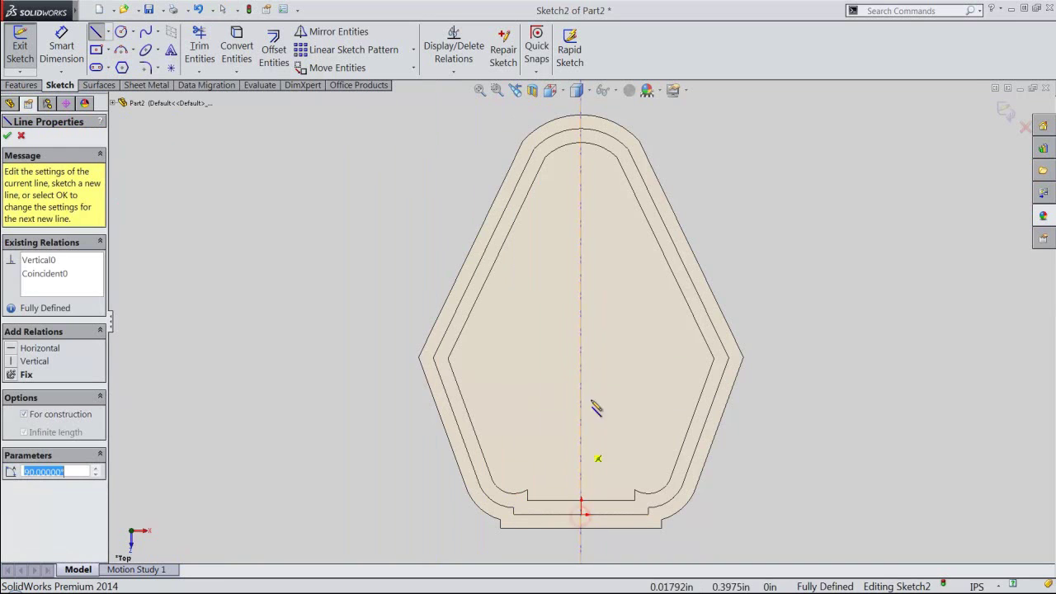
# Draw a 0.3125 diameter circle centred on the centreline near the top.
pyautogui.rightClick(612, 288)
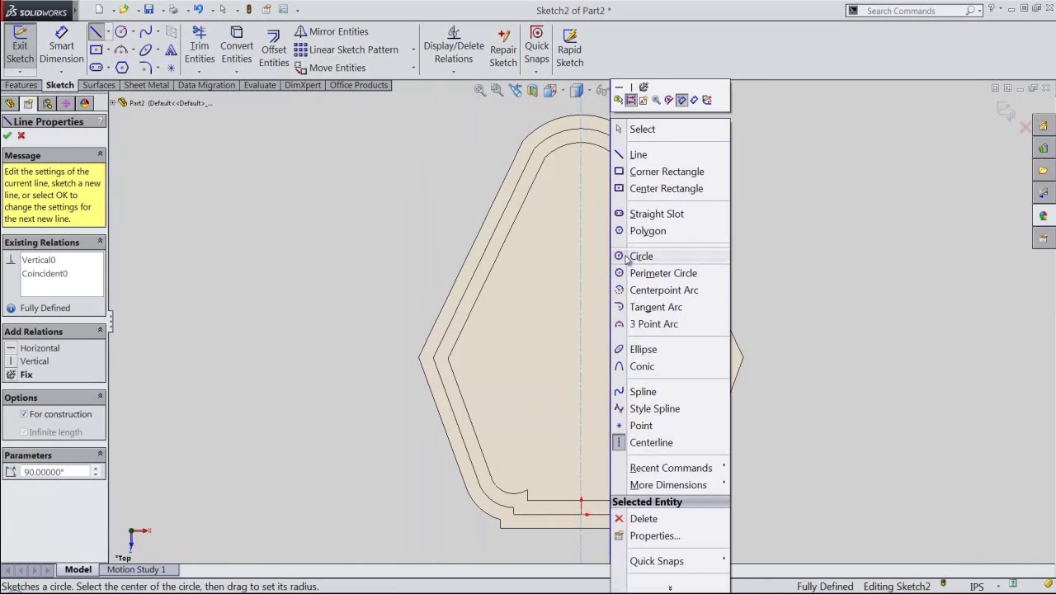
pyautogui.click(626, 254)
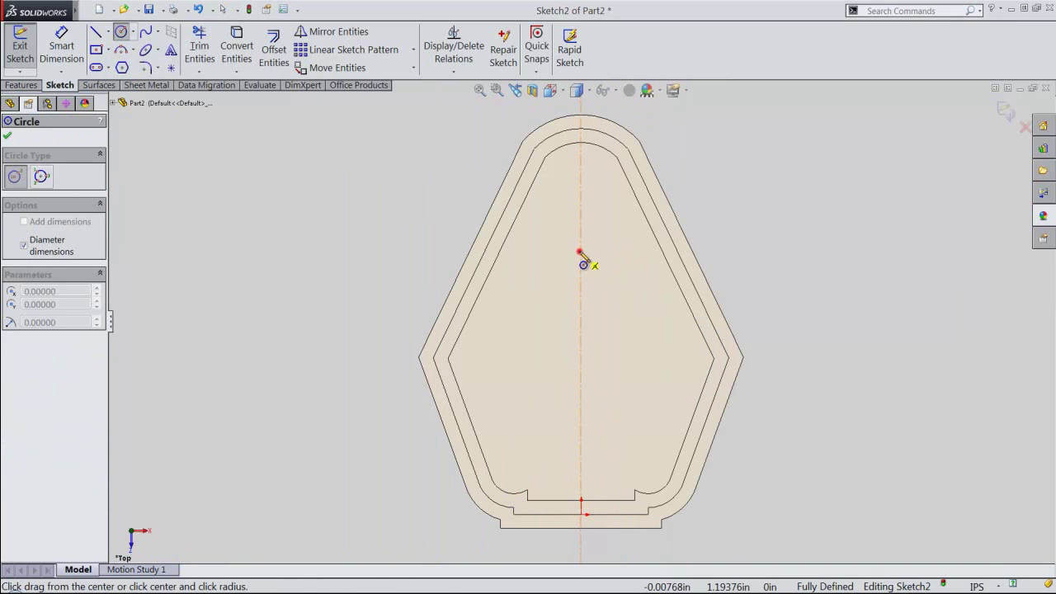
pyautogui.moveTo(580, 251); pyautogui.dragTo(608, 278)
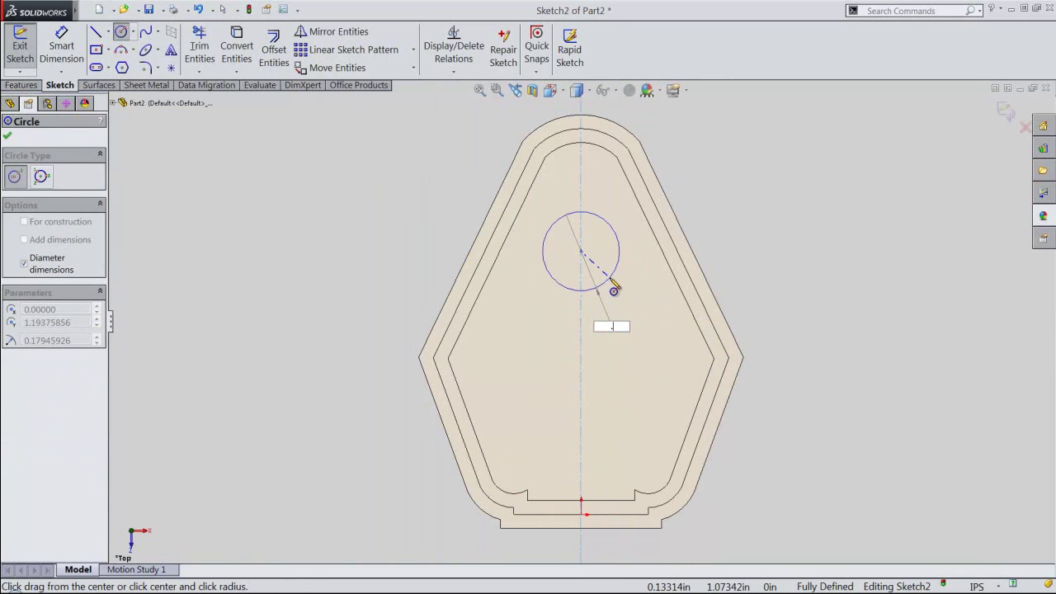
pyautogui.write('.3125')
pyautogui.press('Return')
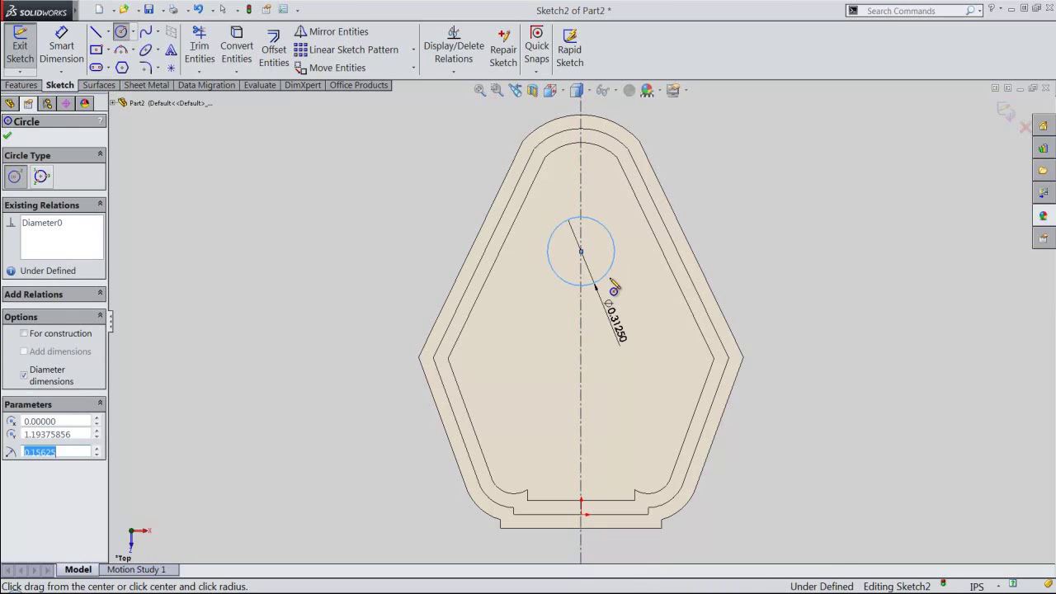
# Dimension the circle's centre 1.00 above the bottom edge and exit the sketch.
pyautogui.rightClick(723, 246)
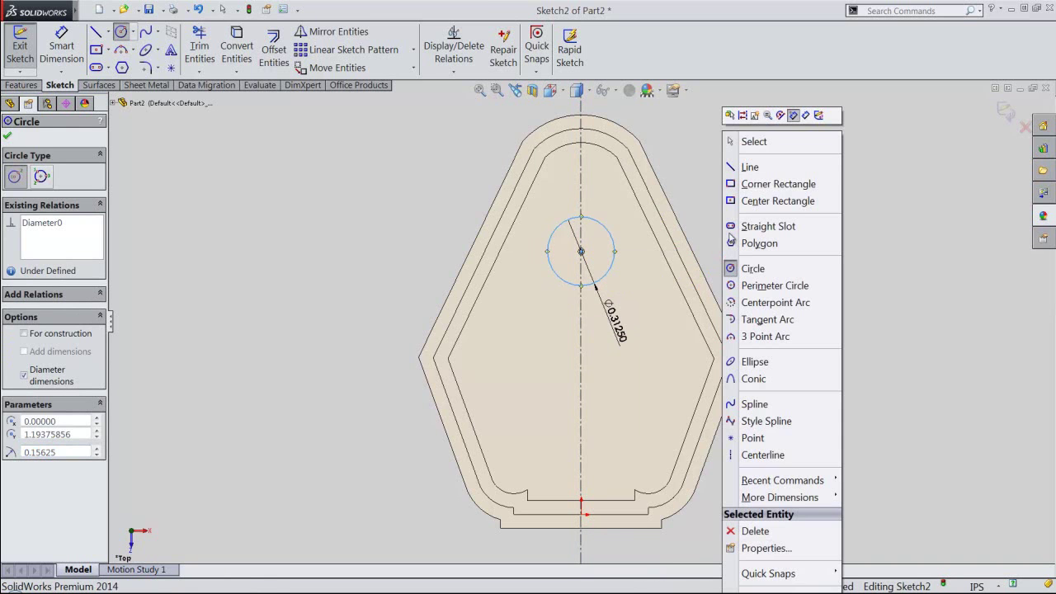
pyautogui.click(807, 116)
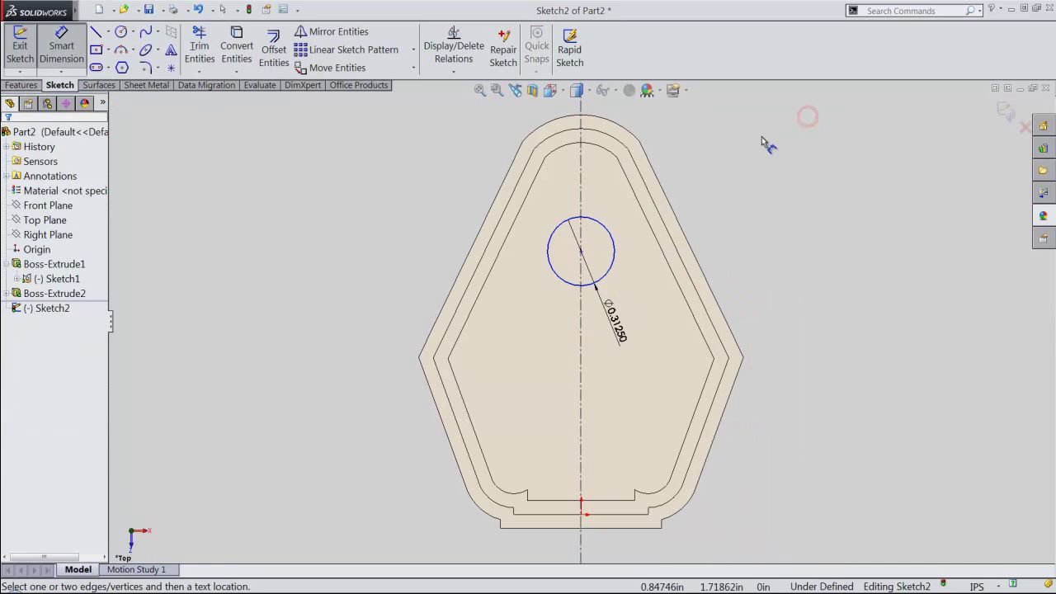
pyautogui.click(583, 252)
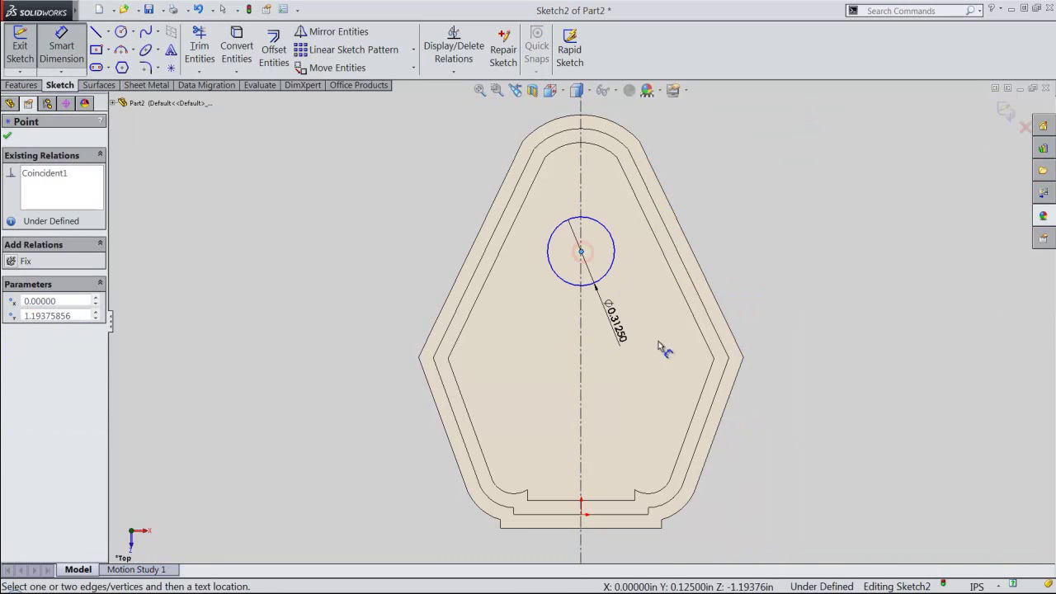
pyautogui.click(630, 514)
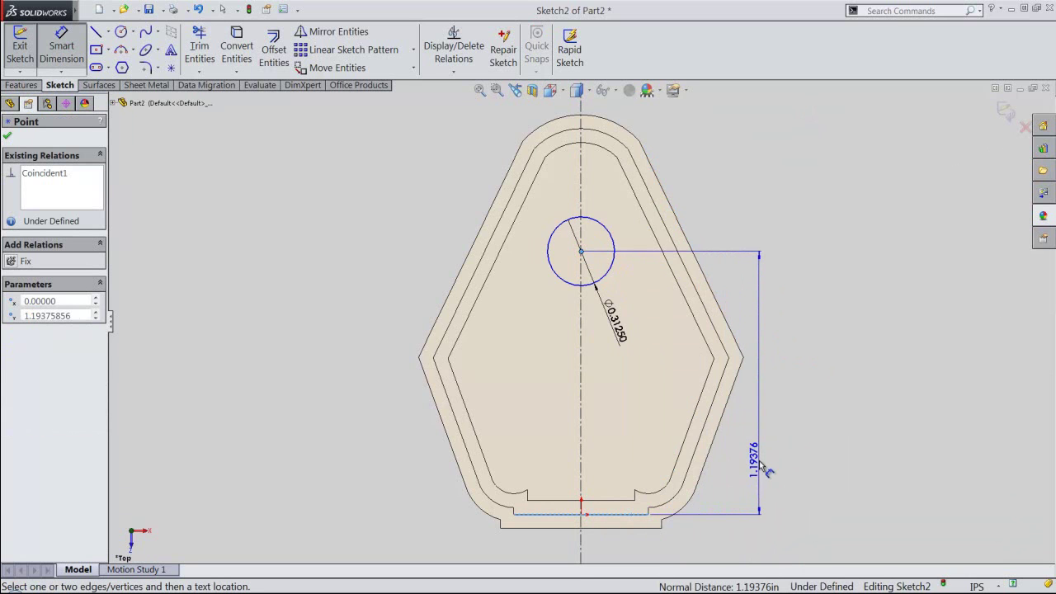
pyautogui.click(762, 467)
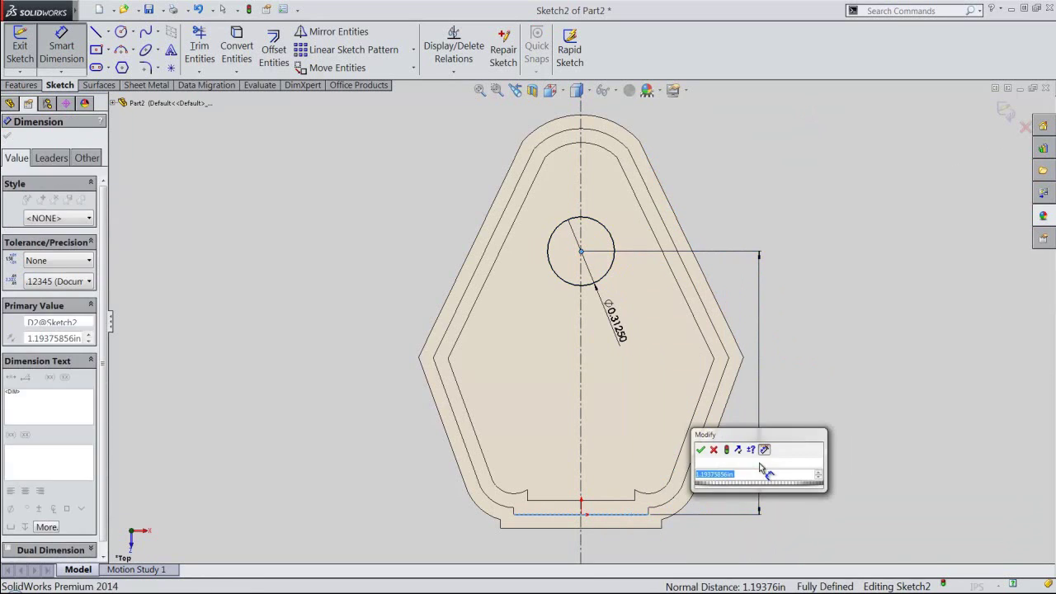
pyautogui.write('1')
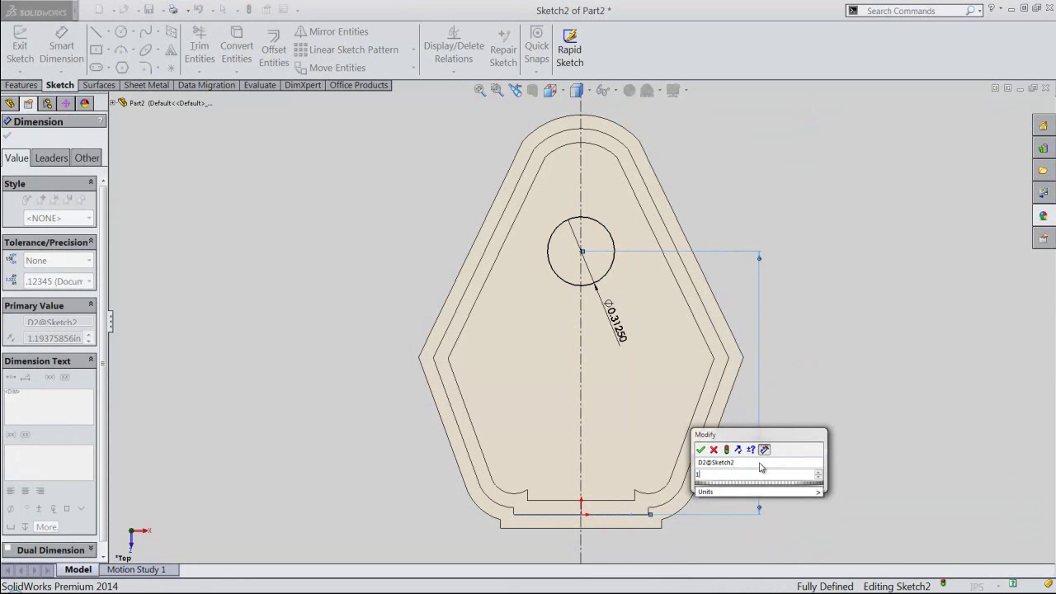
pyautogui.press('Return')
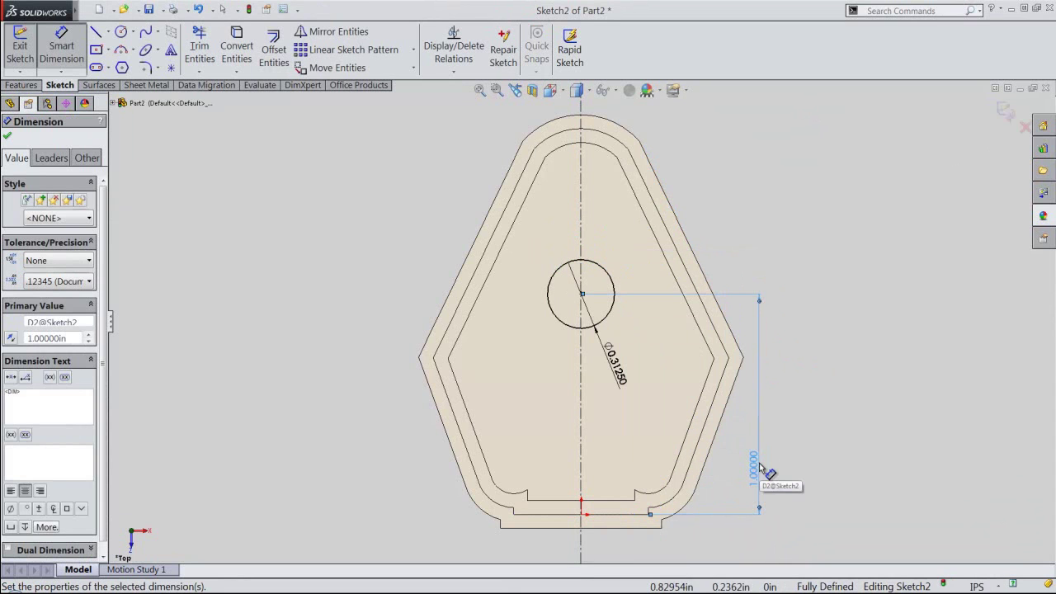
pyautogui.rightClick(814, 276)
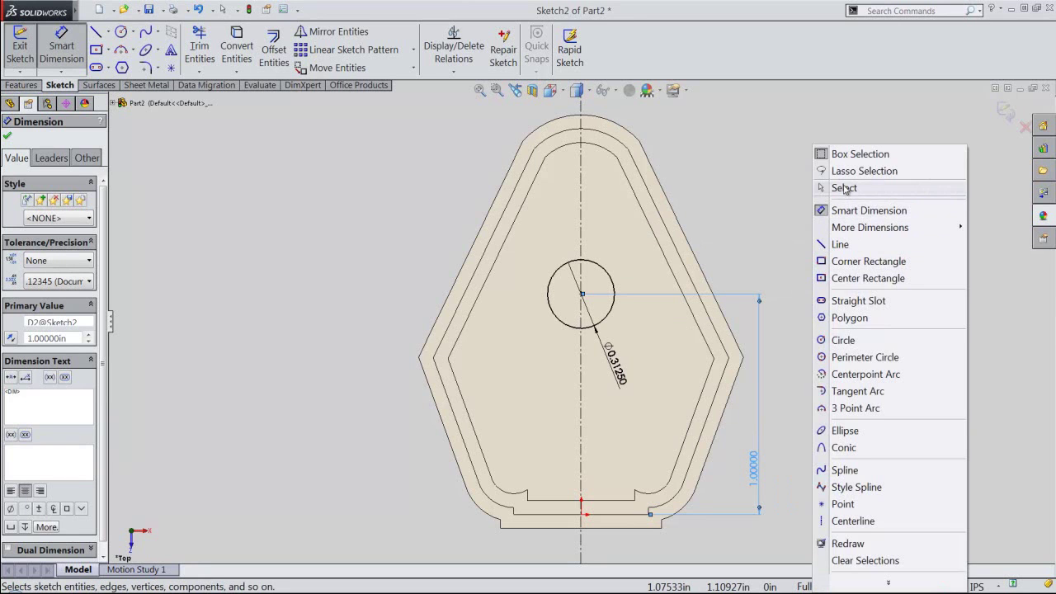
pyautogui.click(844, 188)
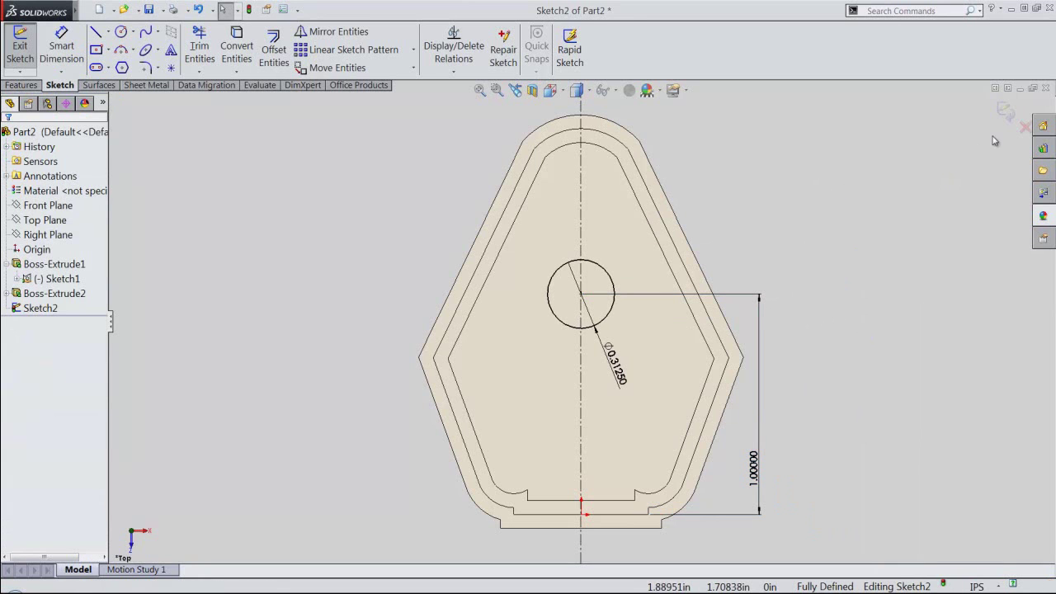
pyautogui.click(1005, 120)
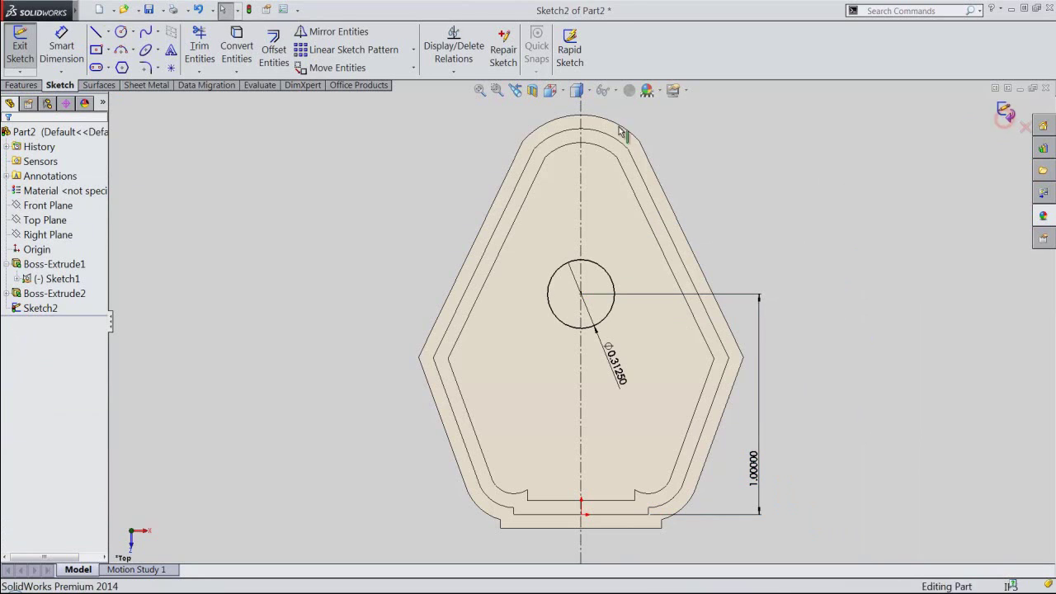
# Start a sketch on the raised wall's top face, viewed from the Top.
pyautogui.click(549, 93)
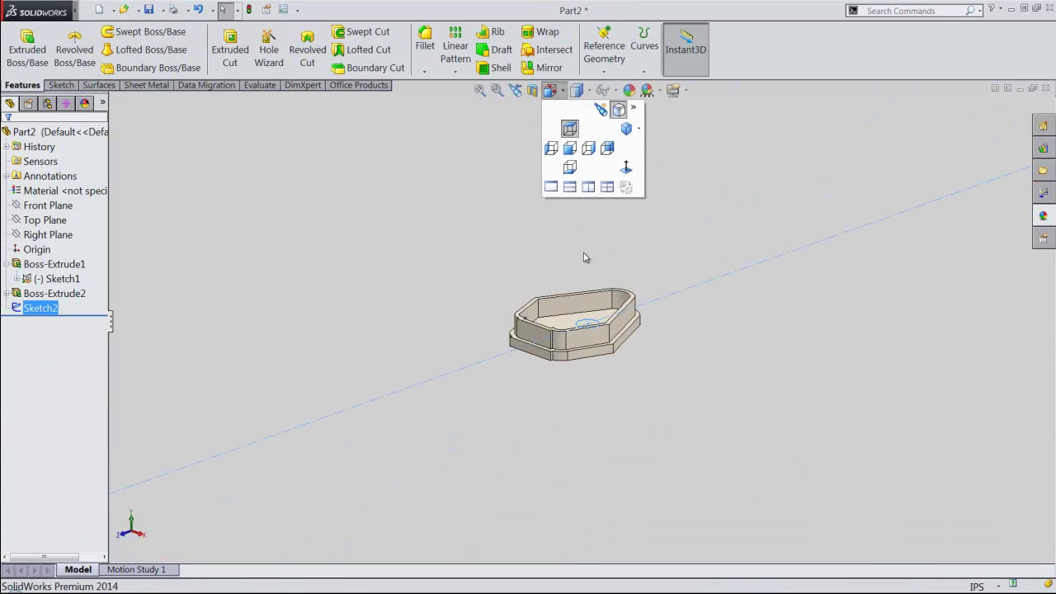
pyautogui.click(581, 281)
pyautogui.click(591, 170)
pyautogui.scroll(-2, 566, 224)
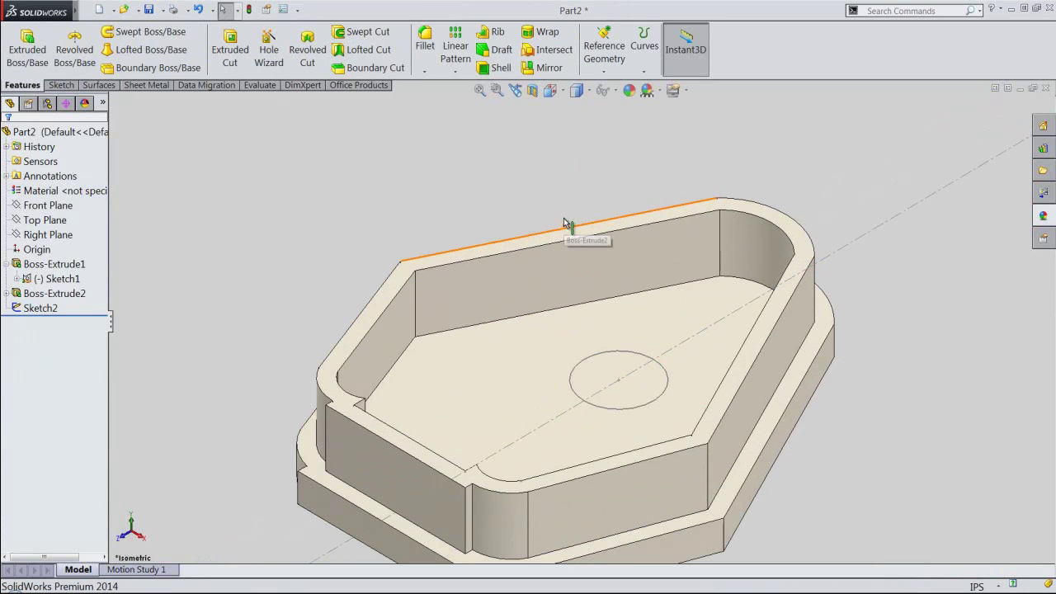
pyautogui.click(568, 235)
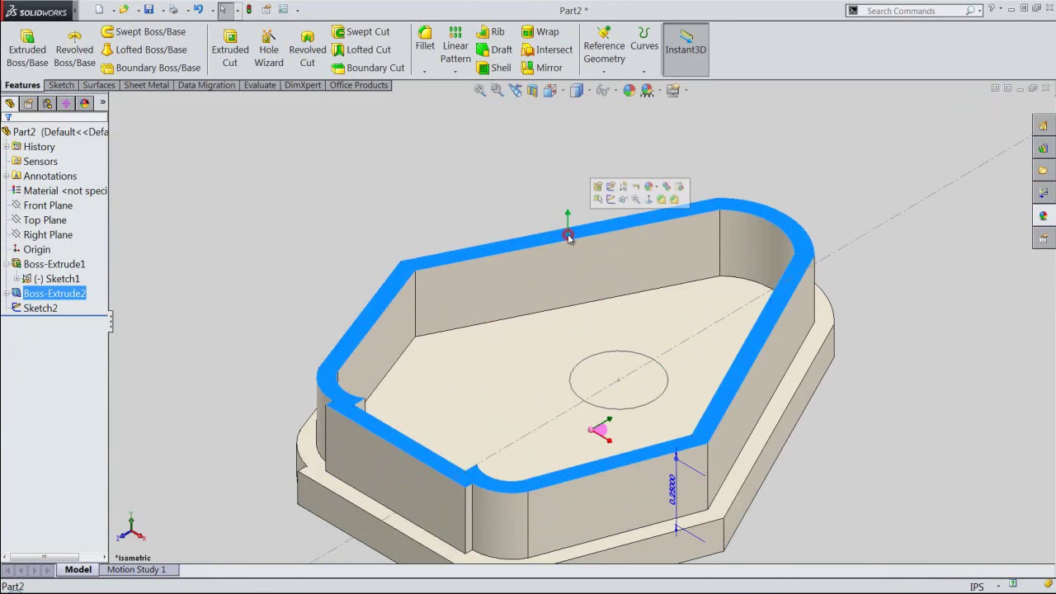
pyautogui.click(609, 199)
pyautogui.click(549, 90)
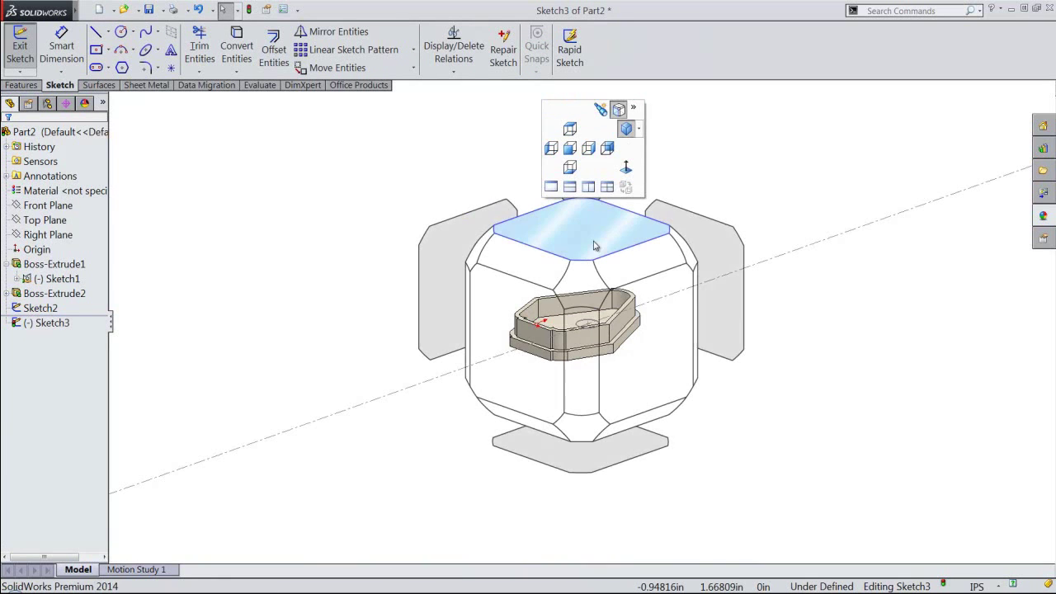
pyautogui.click(594, 245)
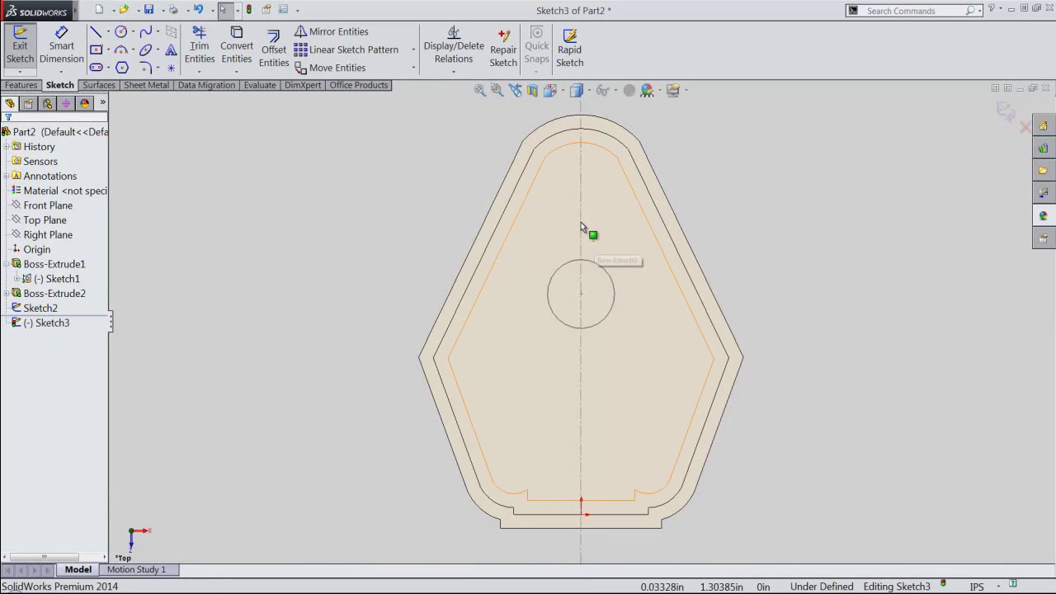
# Draw a 0.2656 circle concentric with the floor circle and exit the sketch.
pyautogui.rightClick(408, 216)
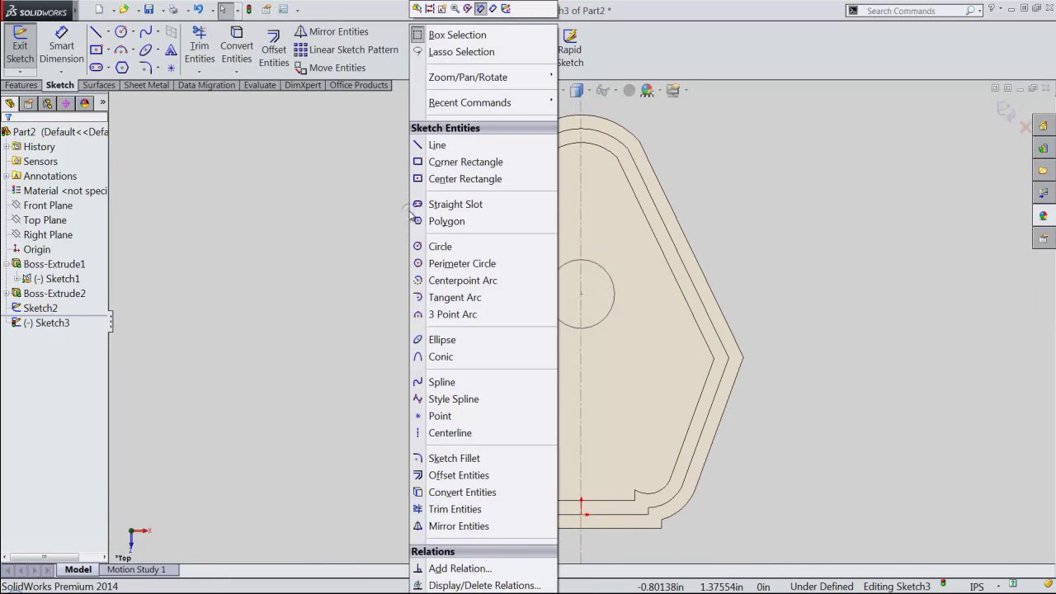
pyautogui.click(432, 247)
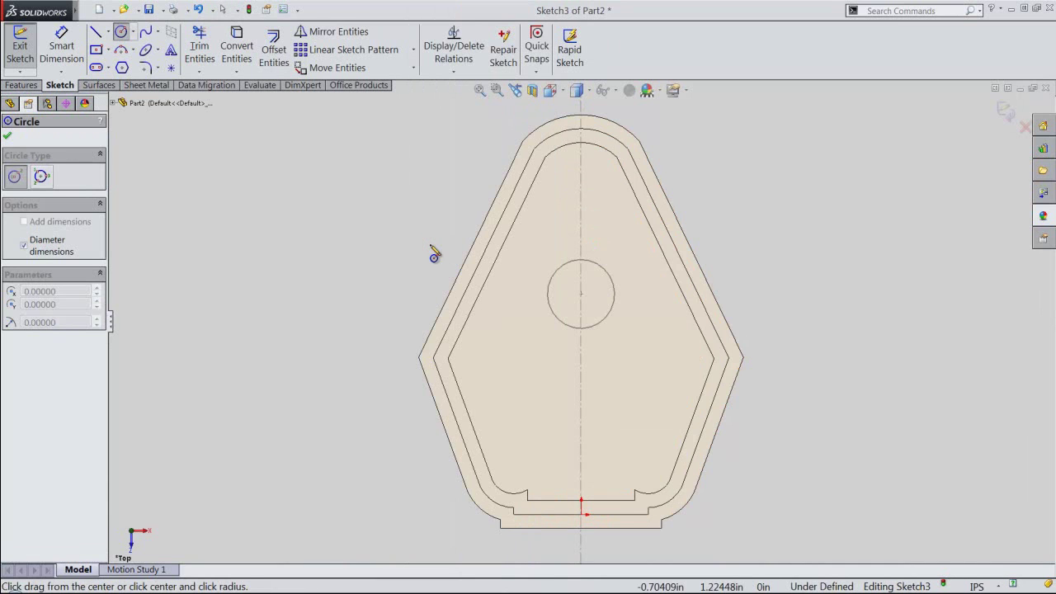
pyautogui.click(581, 295)
pyautogui.write('.26563')
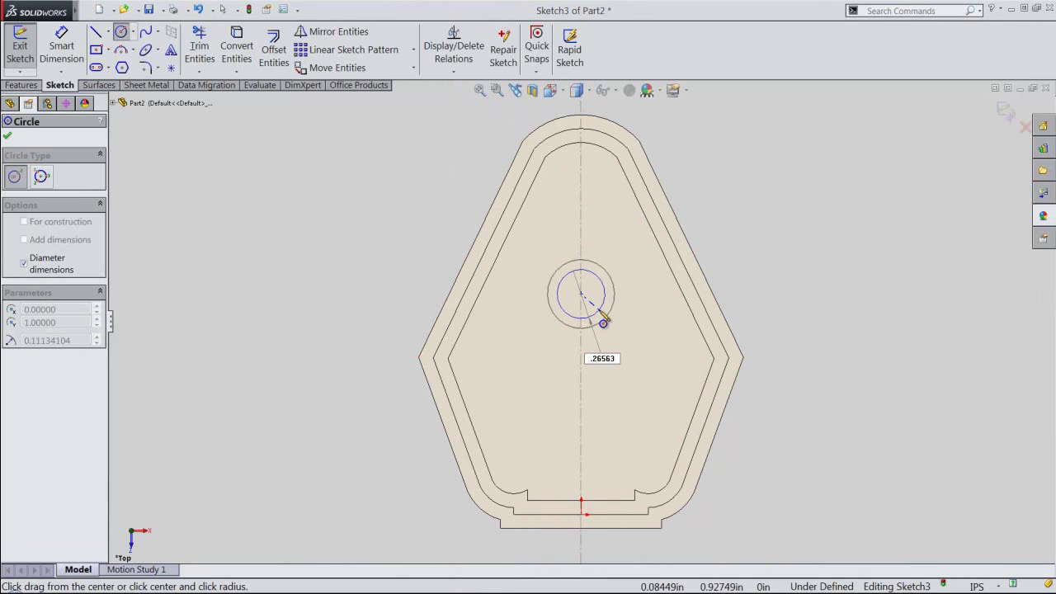
pyautogui.click(603, 322)
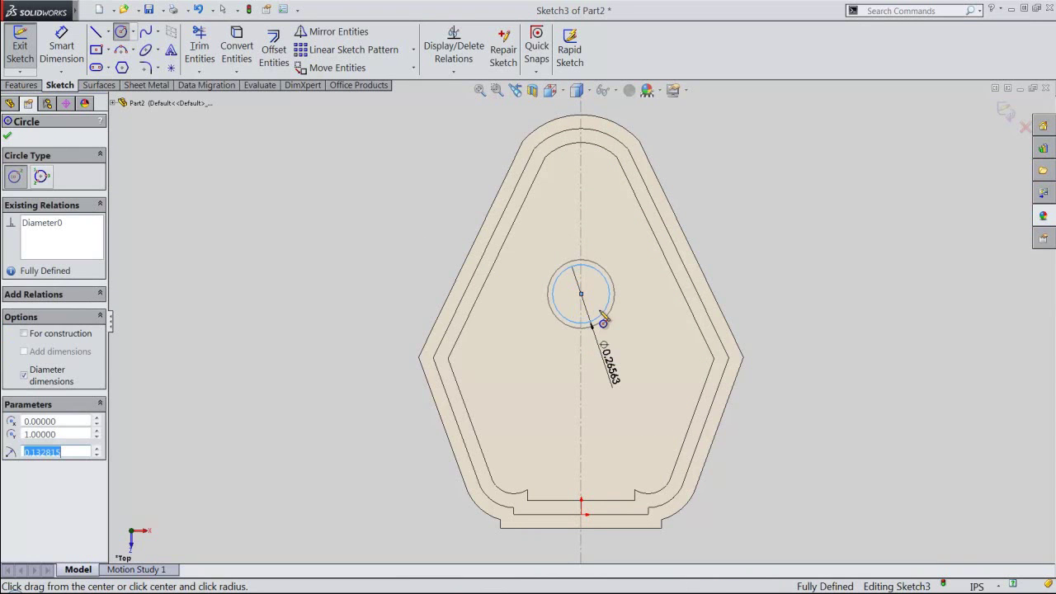
pyautogui.rightClick(732, 200)
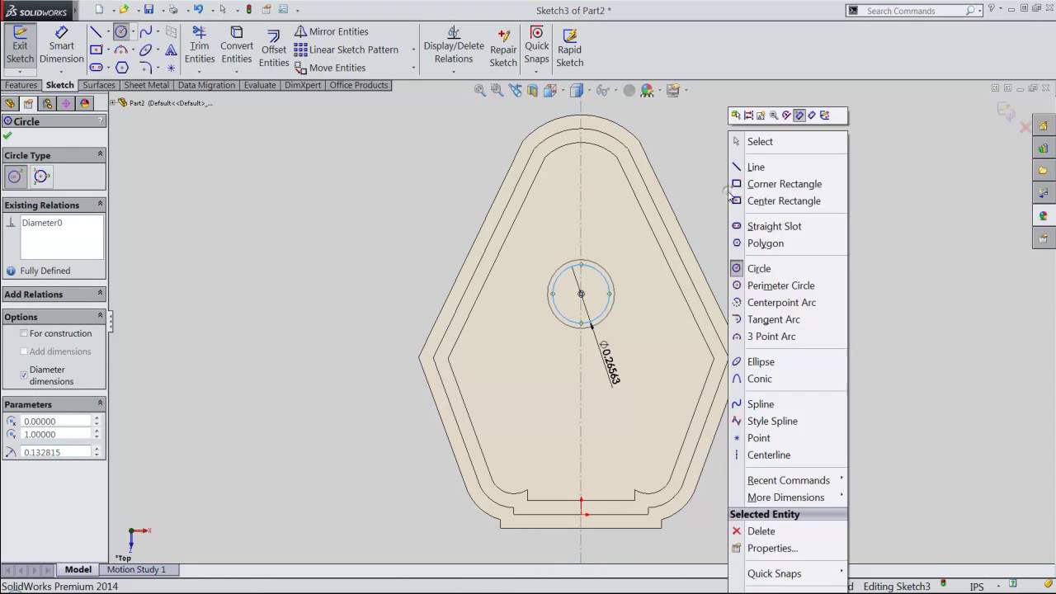
pyautogui.click(744, 143)
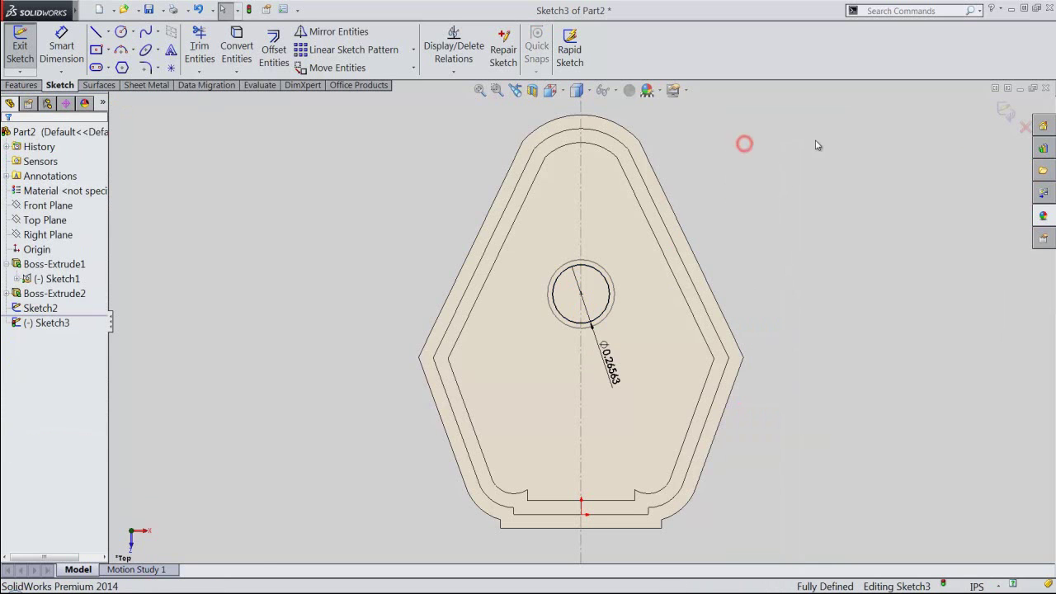
pyautogui.click(1005, 112)
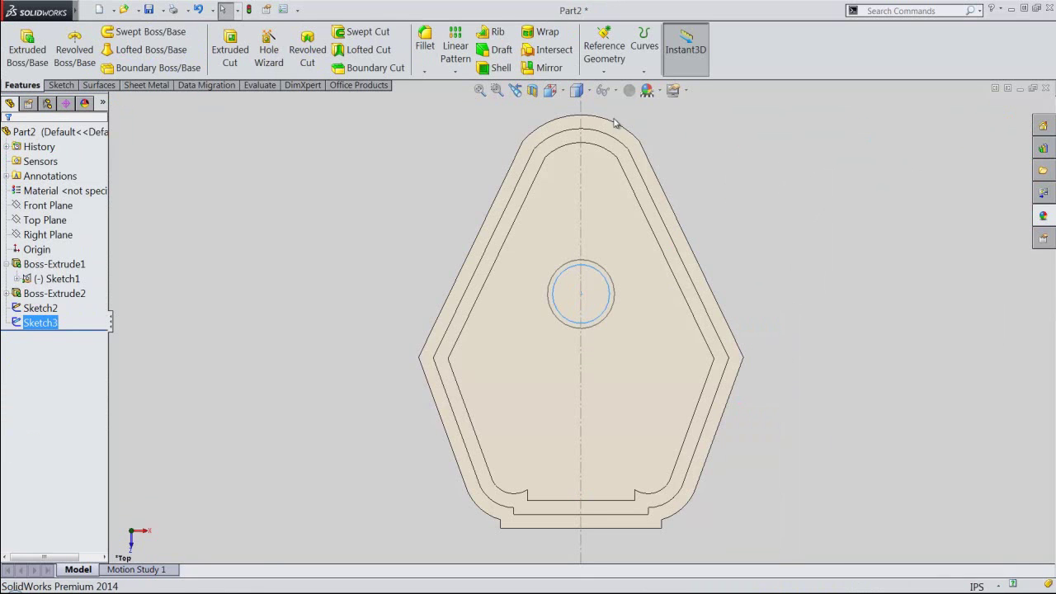
# Loft from the Sketch2 floor circle to the Sketch3 circle, realigning the connector to untwist it.
pyautogui.click(551, 93)
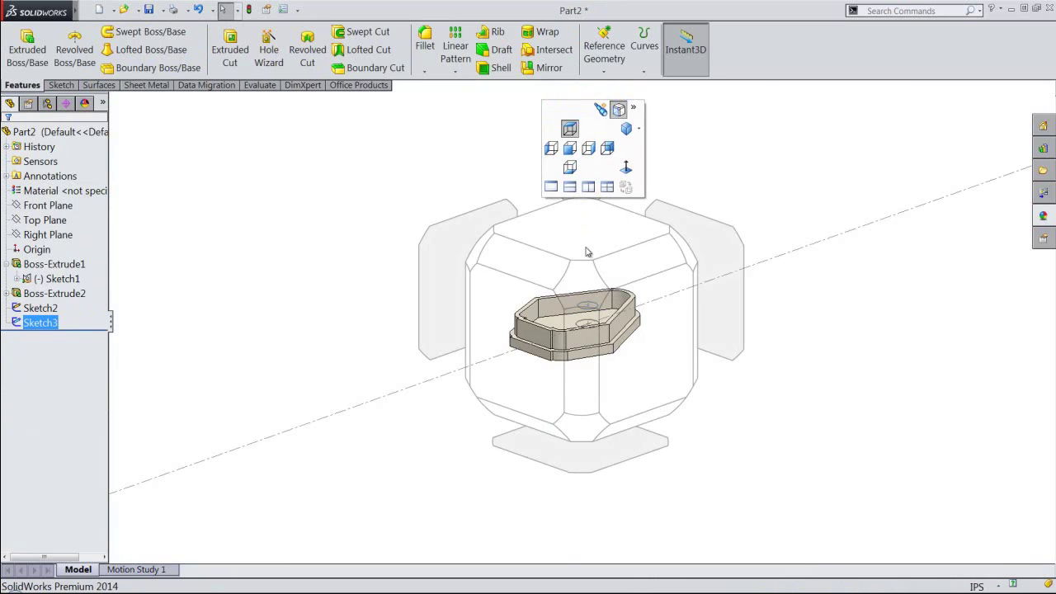
pyautogui.click(586, 286)
pyautogui.click(495, 184)
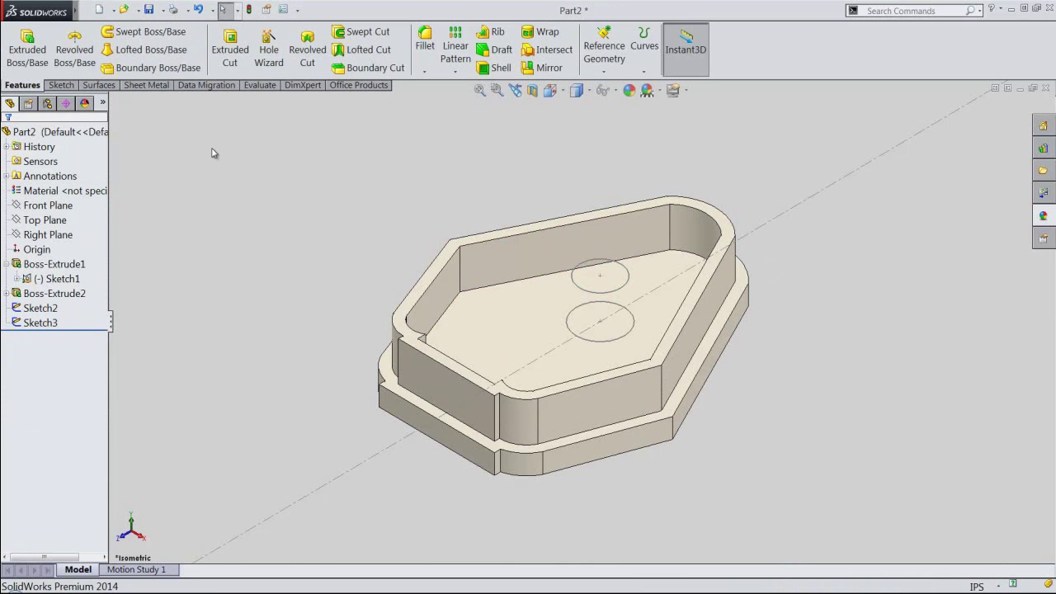
pyautogui.click(169, 50)
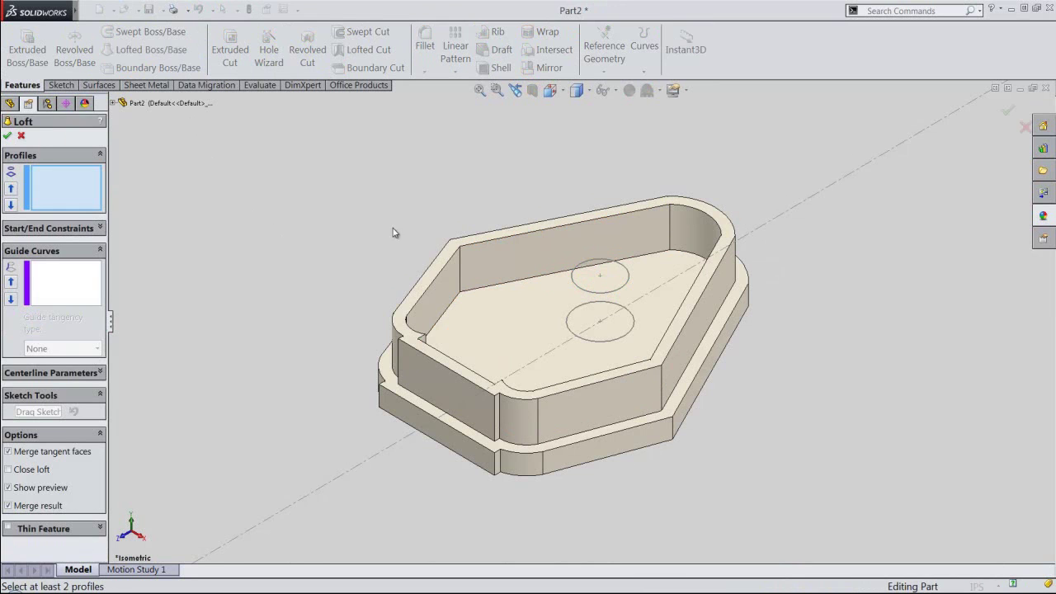
pyautogui.click(447, 207)
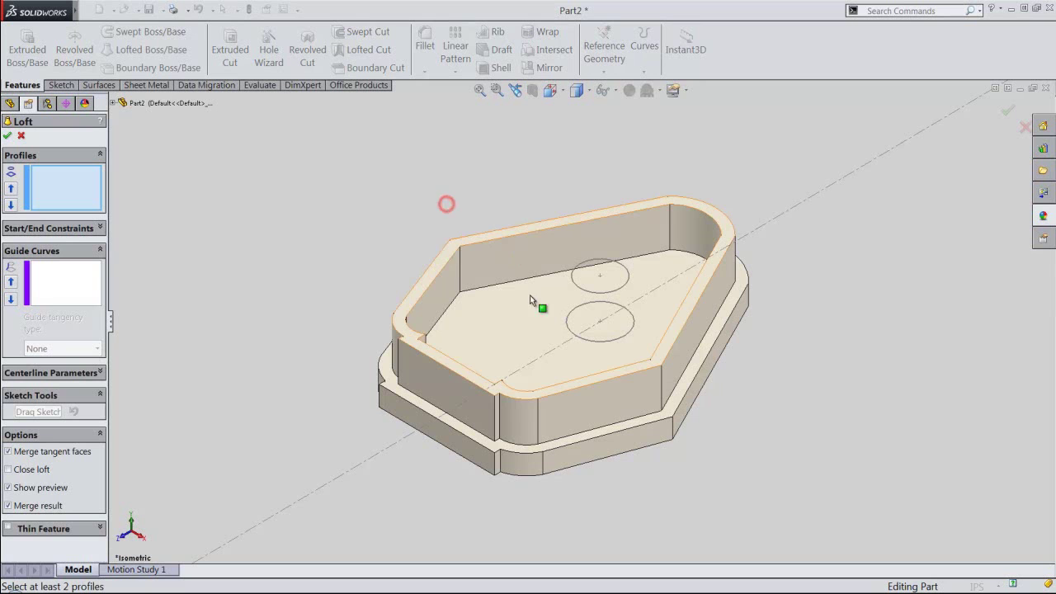
pyautogui.click(567, 319)
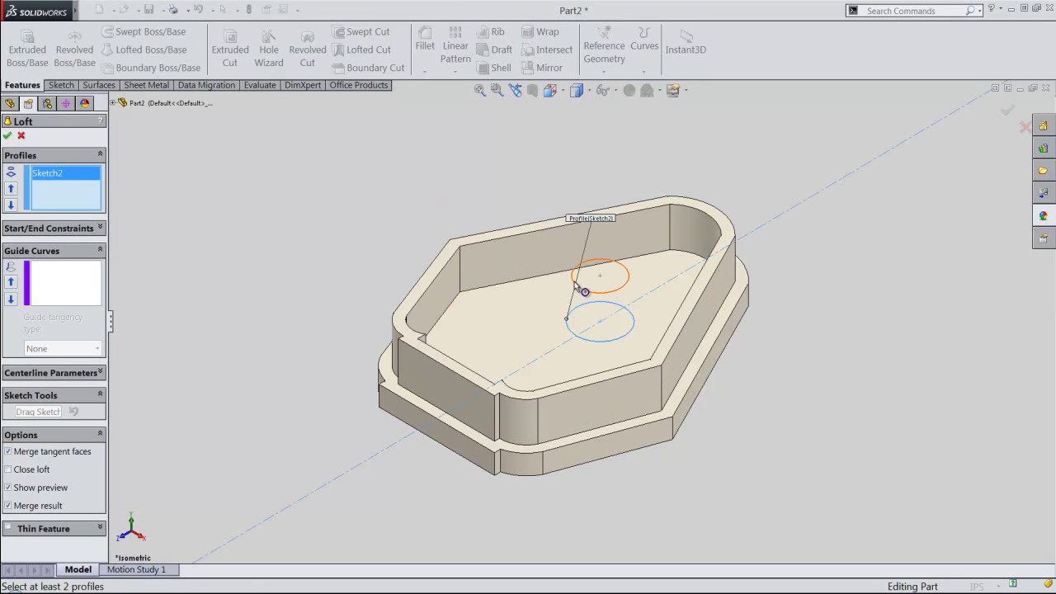
pyautogui.click(573, 283)
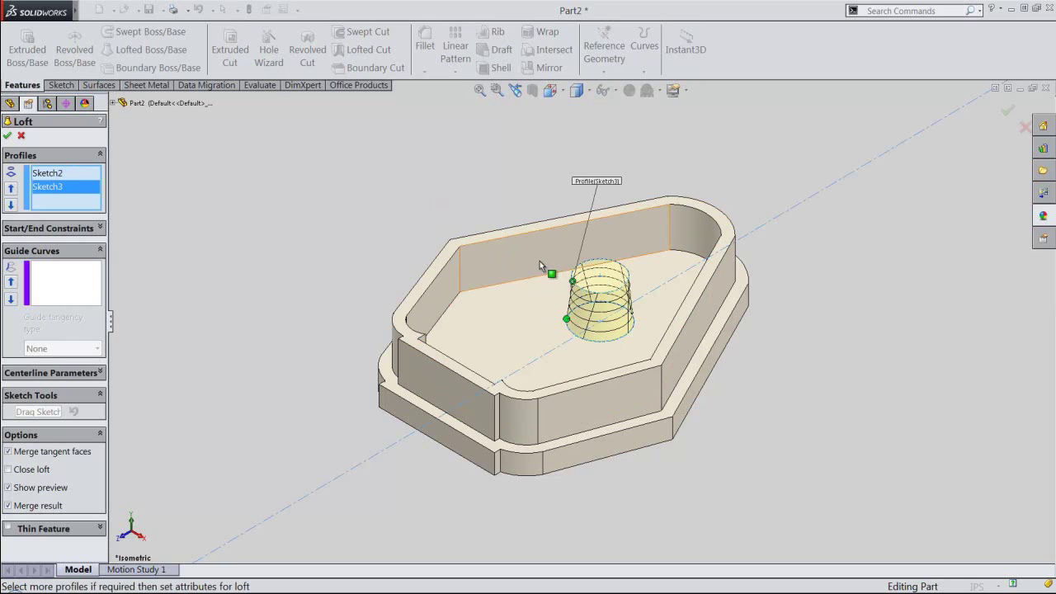
pyautogui.moveTo(539, 289); pyautogui.dragTo(580, 297, button='middle')
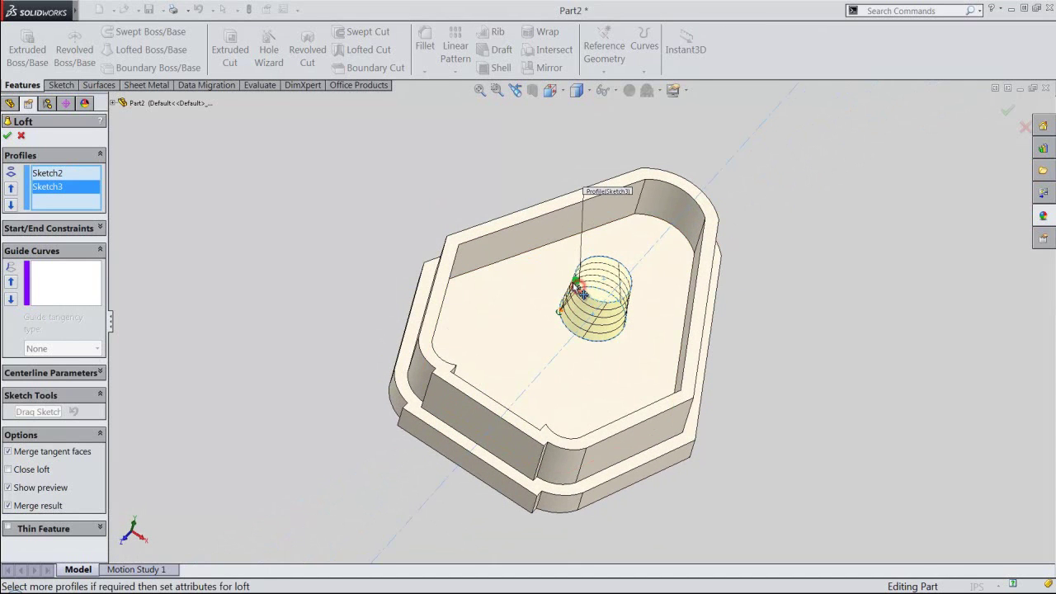
pyautogui.moveTo(573, 282); pyautogui.dragTo(575, 278)
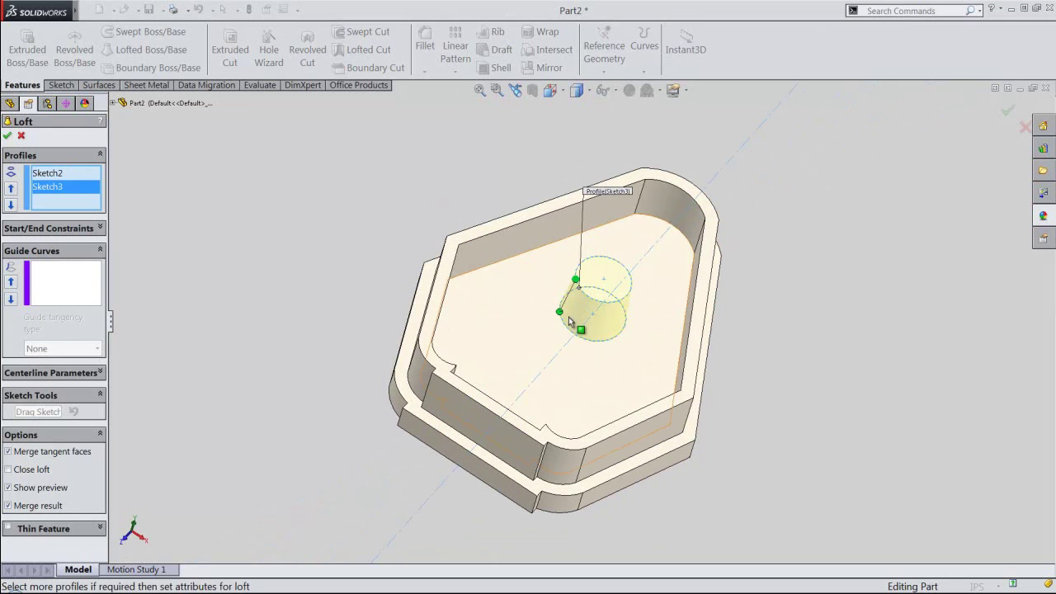
pyautogui.rightClick(789, 237)
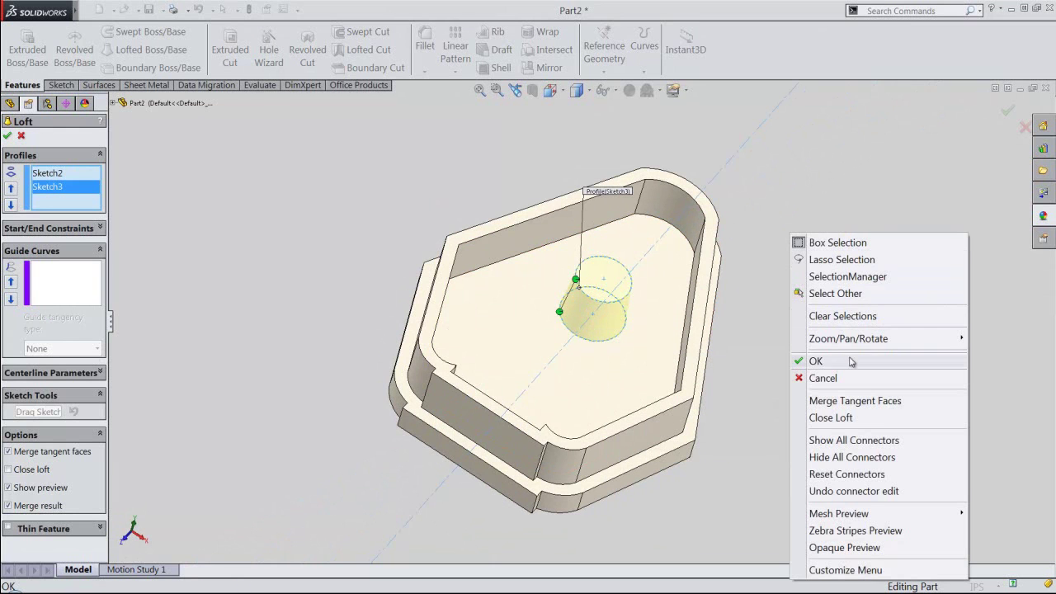
pyautogui.click(844, 361)
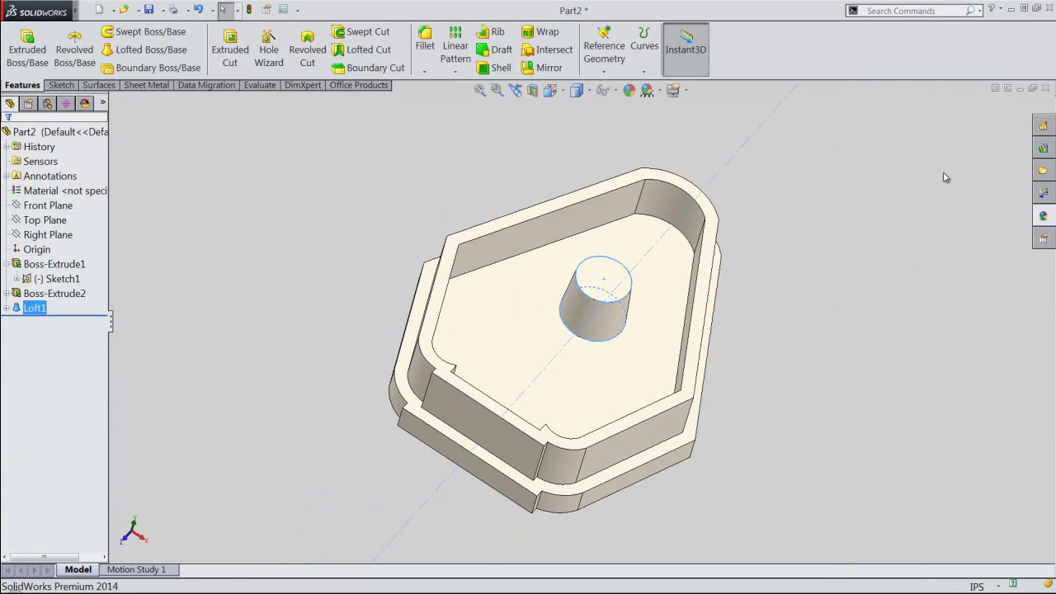
# Return to the Isometric view and save the part.
pyautogui.click(560, 91)
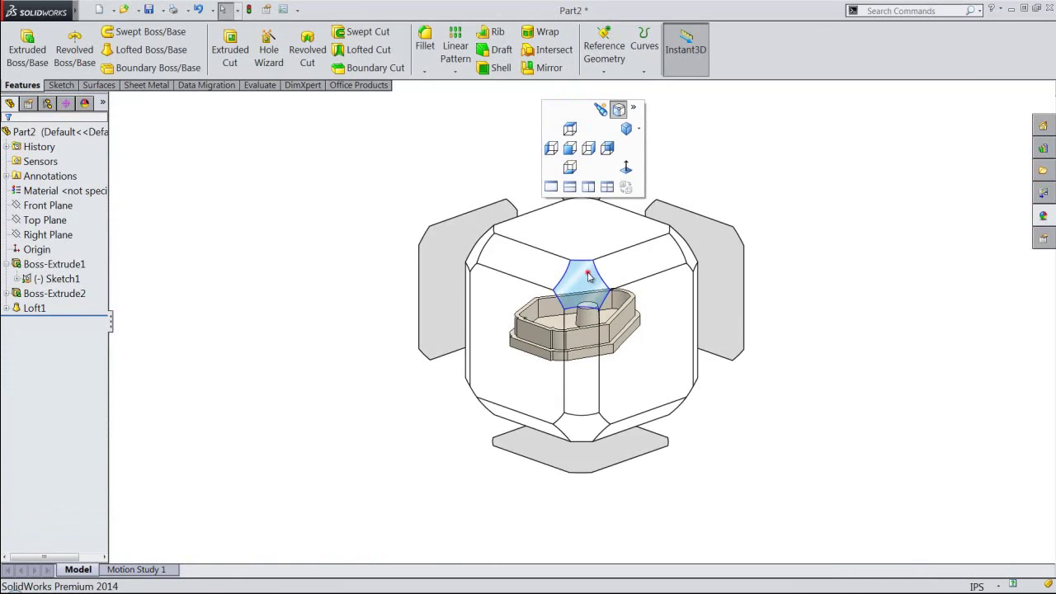
pyautogui.click(587, 272)
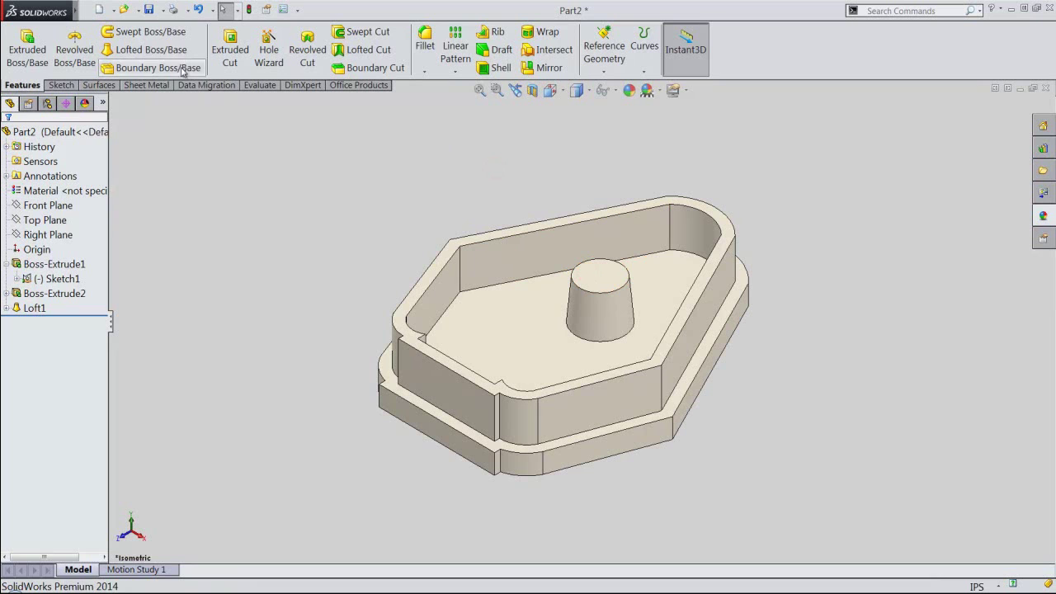
pyautogui.click(150, 10)
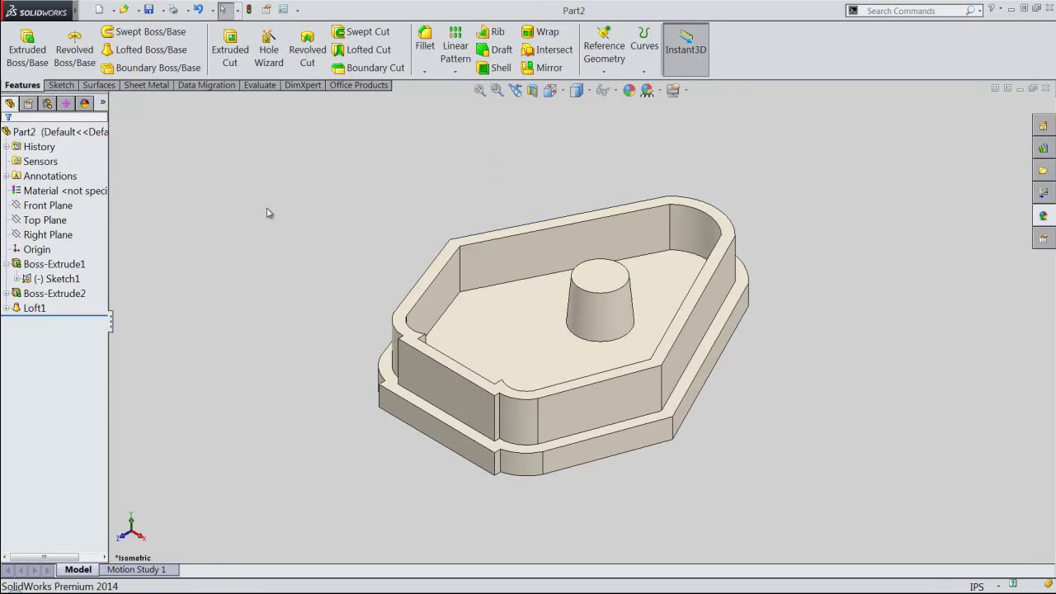
# Start Sketch4 on the loft's top face and begin a circle at its centre.
pyautogui.click(599, 281)
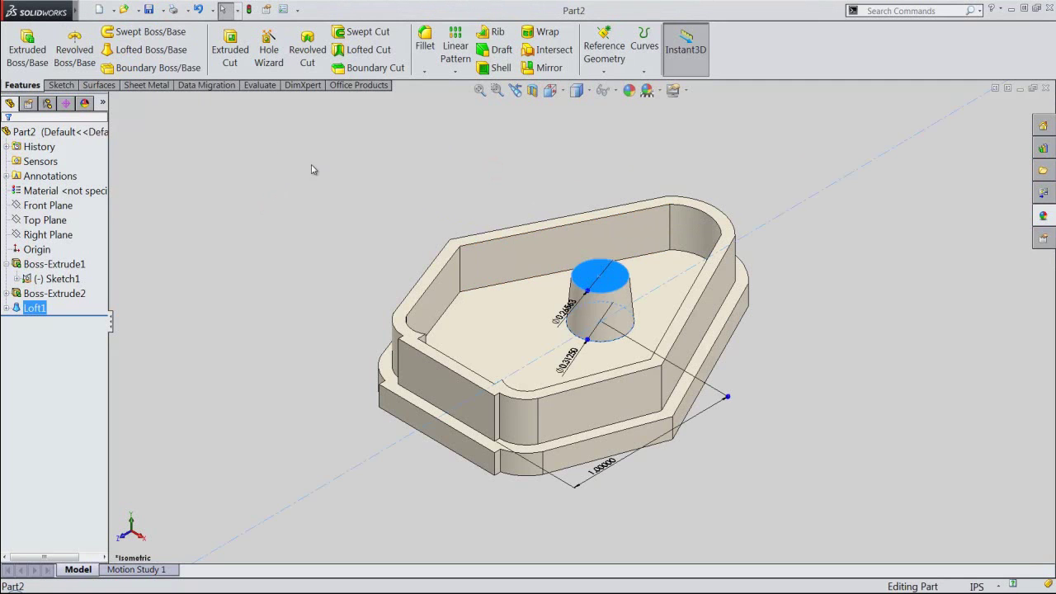
pyautogui.click(228, 48)
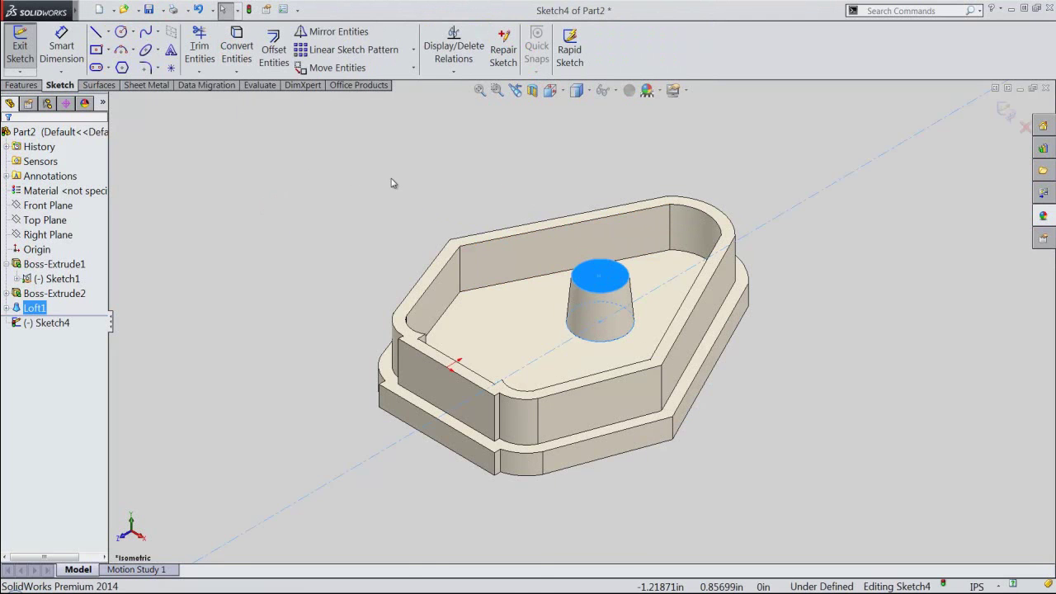
pyautogui.rightClick(391, 178)
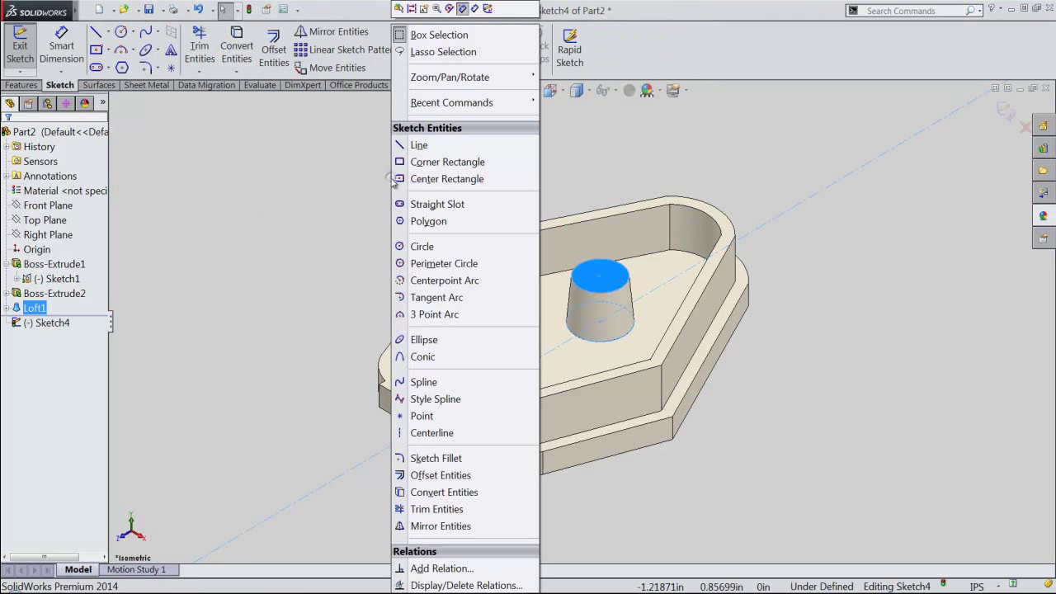
pyautogui.click(417, 245)
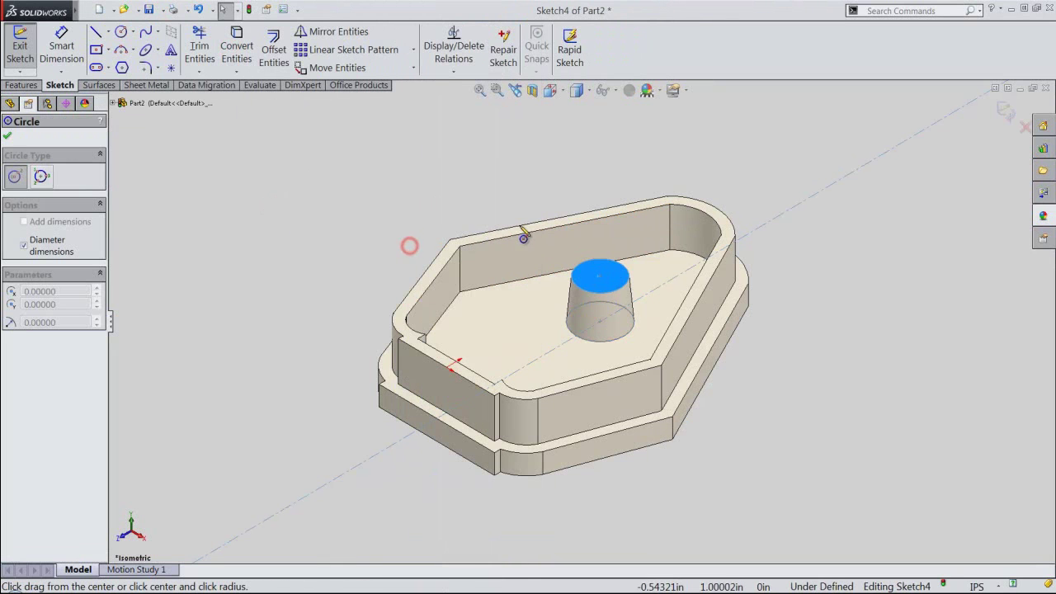
pyautogui.click(599, 276)
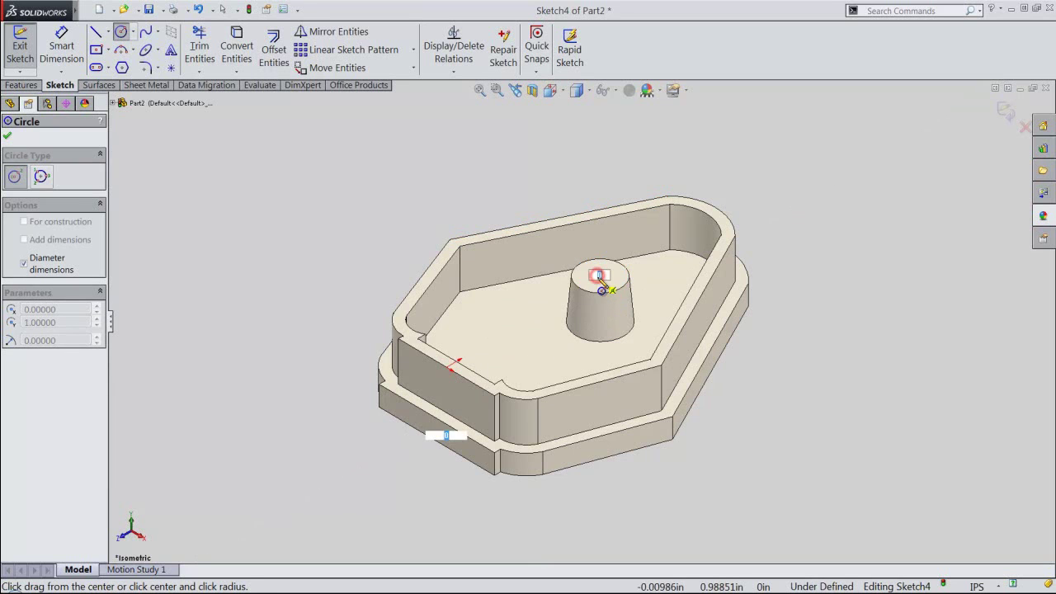
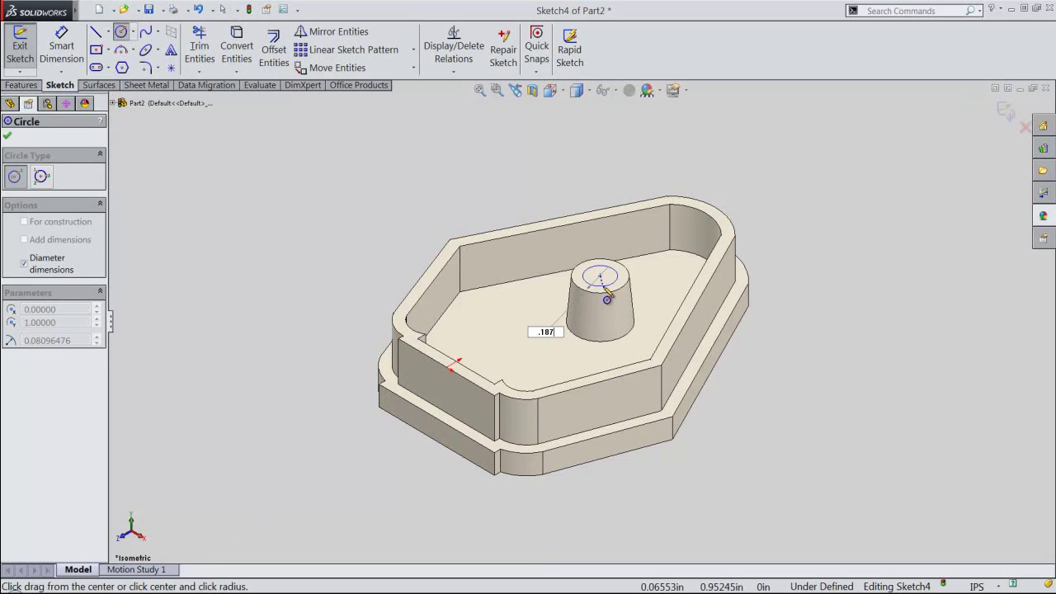
# Set the circle diameter to 0.1875 and exit the sketch.
pyautogui.press('Return')
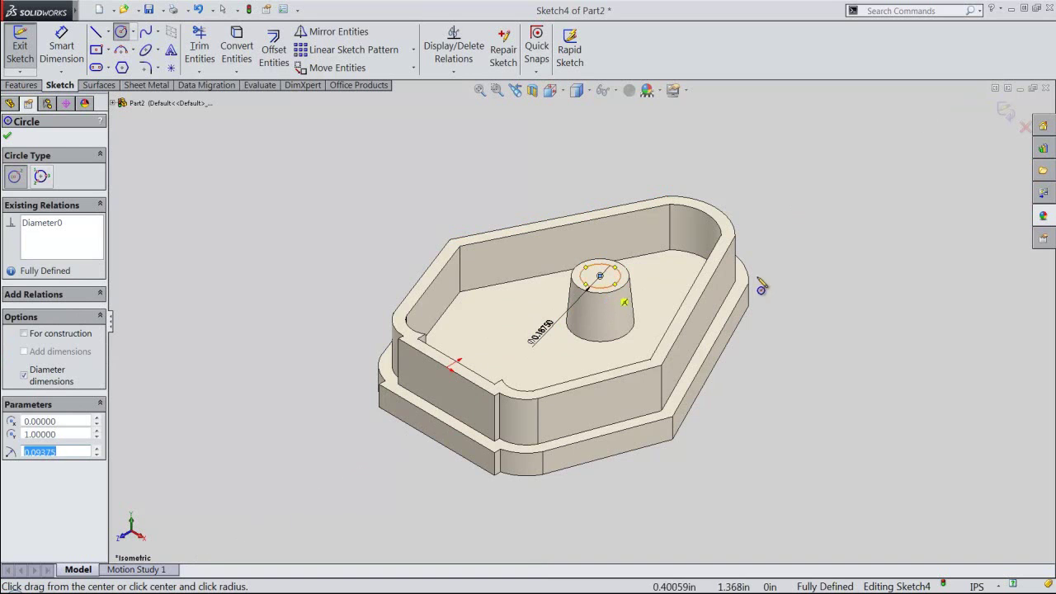
pyautogui.rightClick(786, 262)
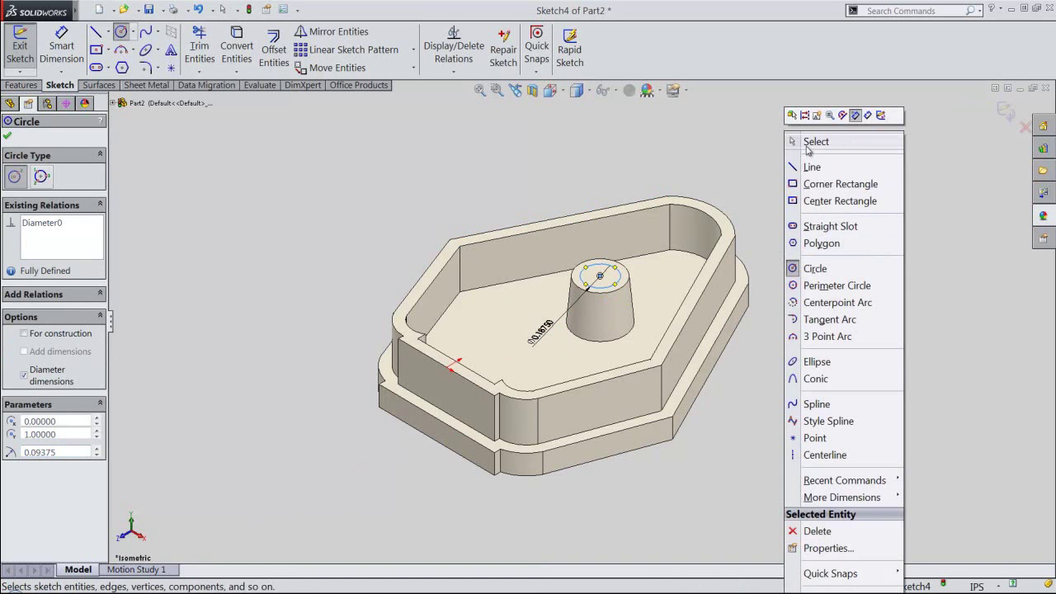
pyautogui.click(806, 146)
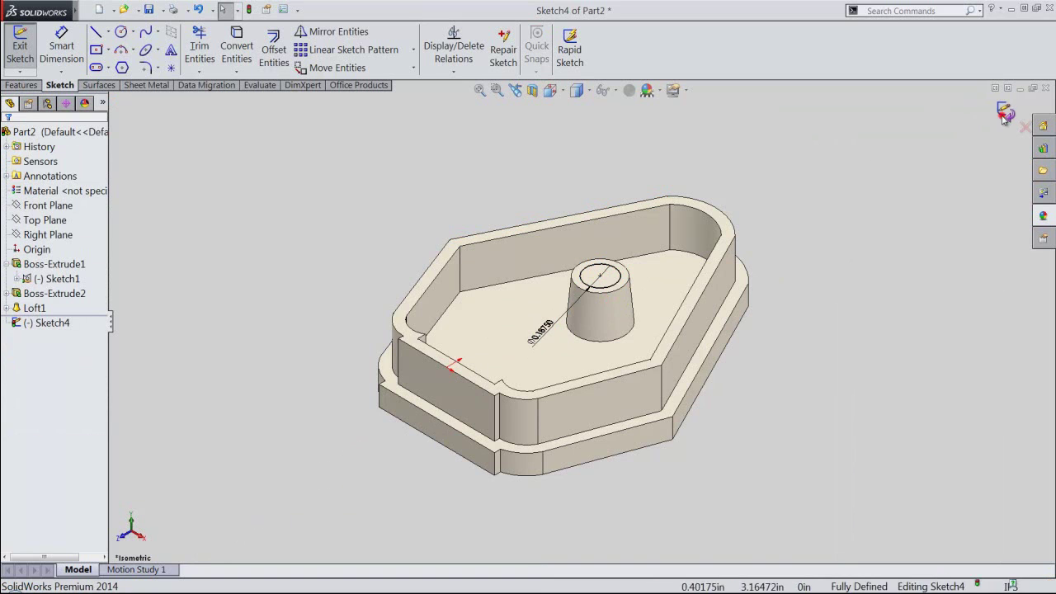
pyautogui.click(1005, 114)
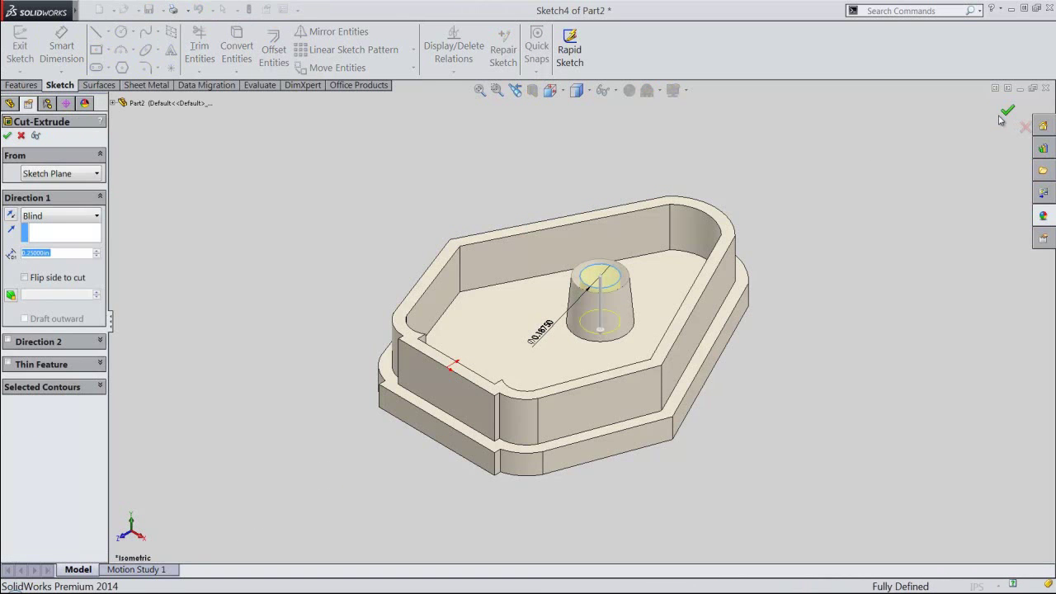
# Cut the hole Up To Surface, ending at the tray floor face.
pyautogui.rightClick(430, 159)
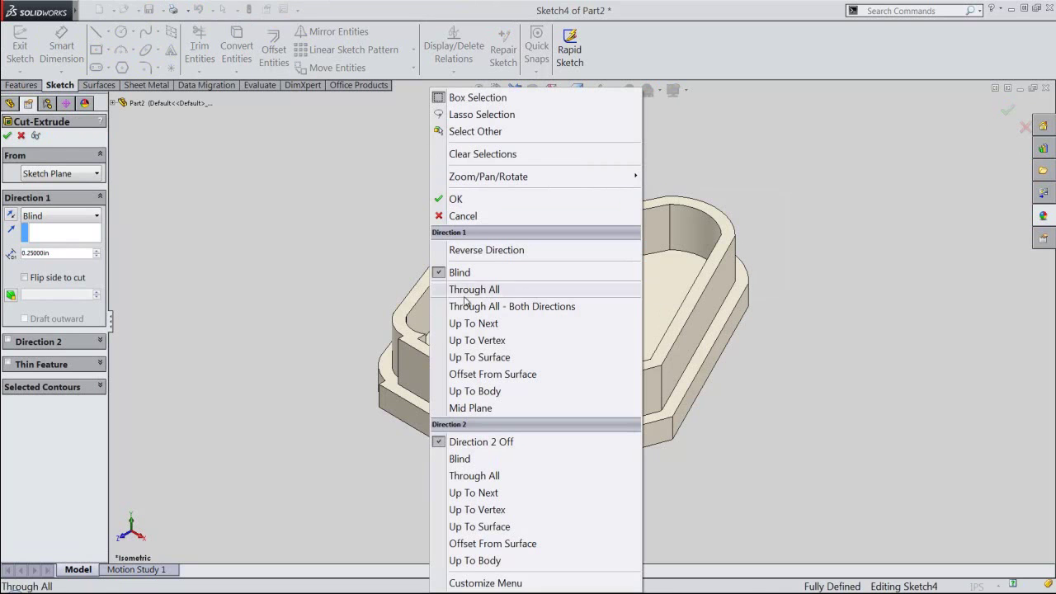
pyautogui.click(477, 358)
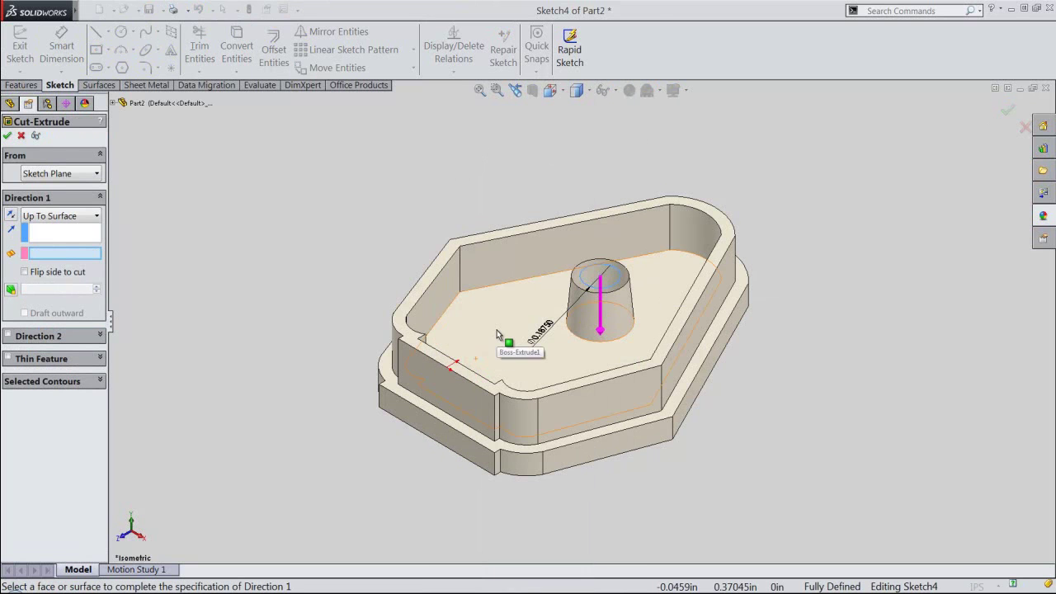
pyautogui.click(497, 330)
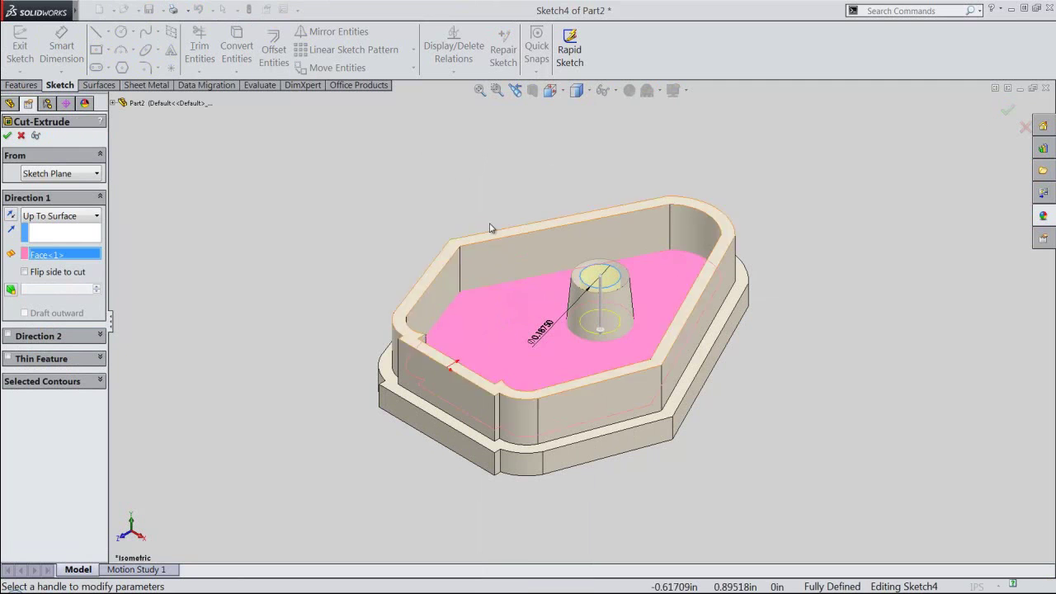
pyautogui.rightClick(476, 189)
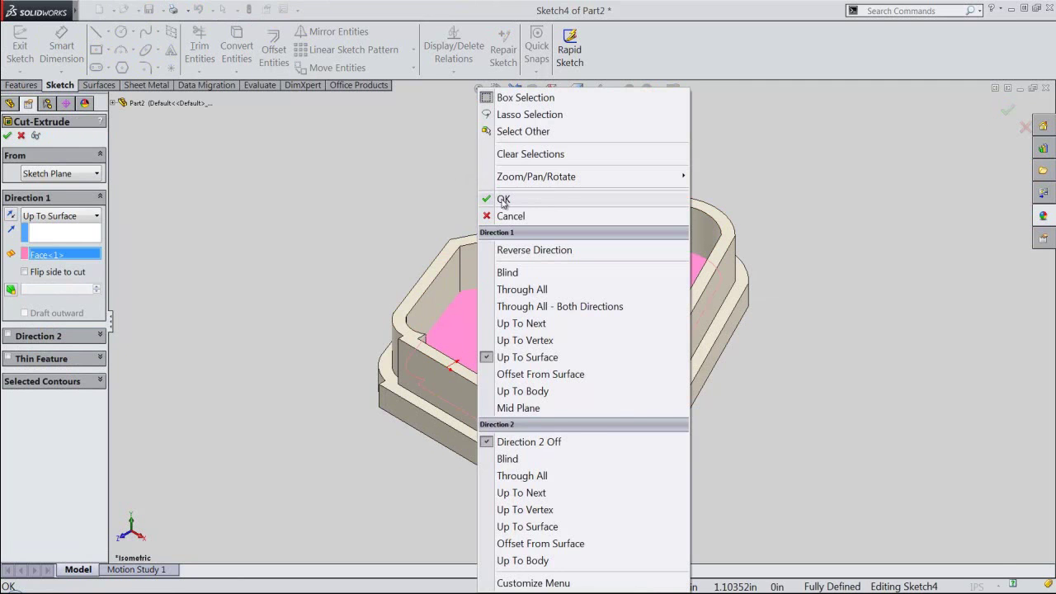
pyautogui.click(503, 199)
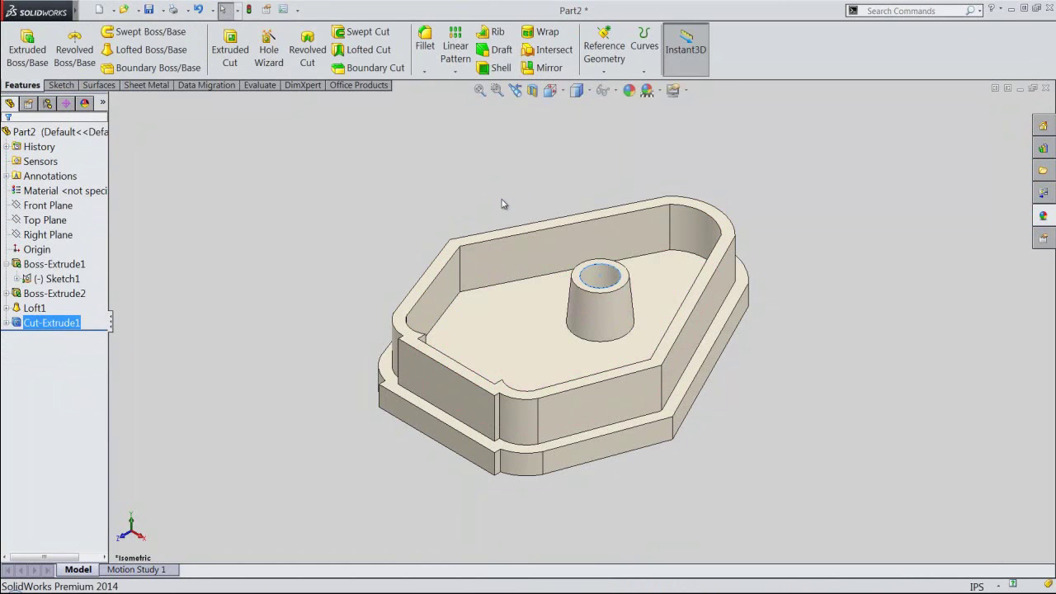
pyautogui.click(501, 201)
# Orbit to inspect the part, return to isometric, and rebuild it.
pyautogui.moveTo(503, 203); pyautogui.dragTo(526, 323, button='middle')
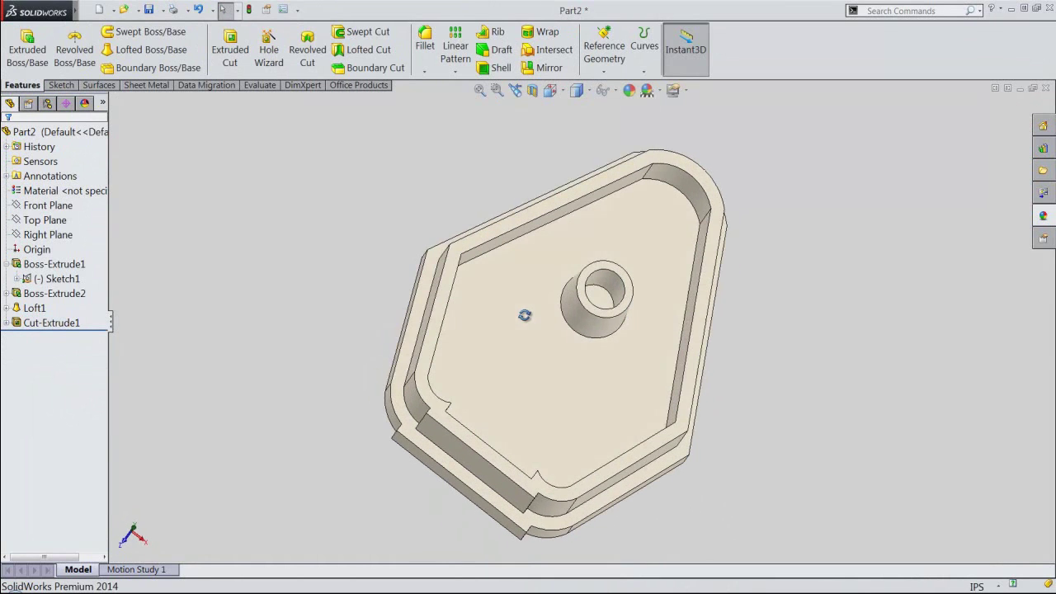
pyautogui.click(515, 90)
pyautogui.click(487, 143)
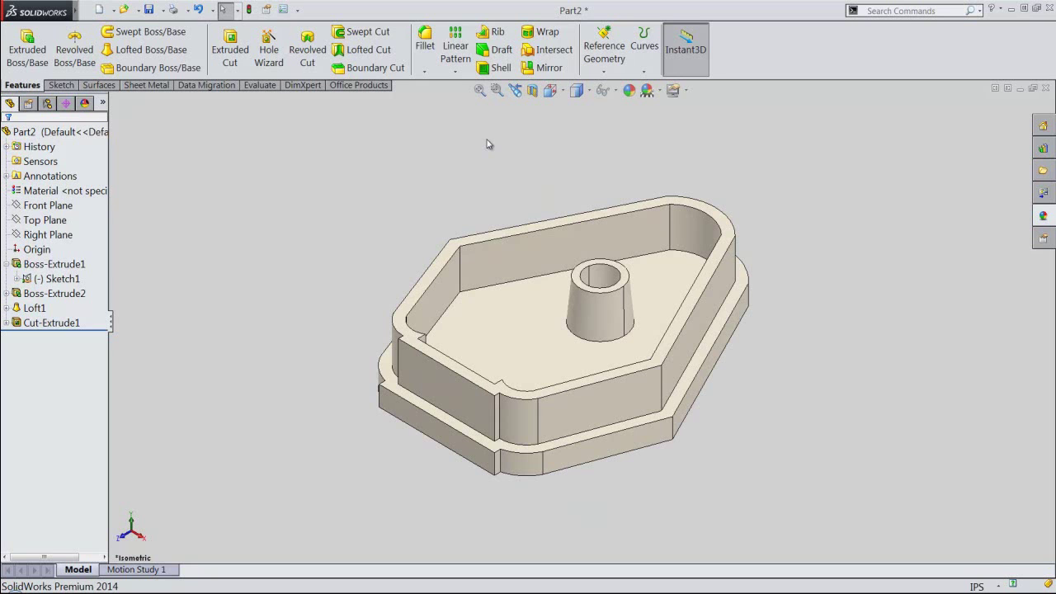
pyautogui.click(247, 10)
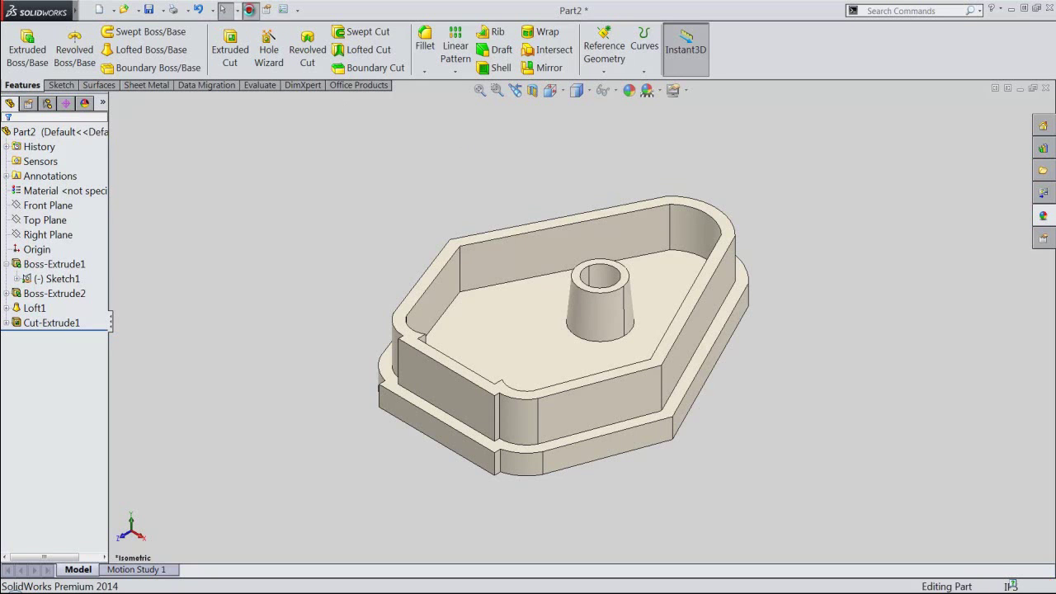
pyautogui.click(470, 142)
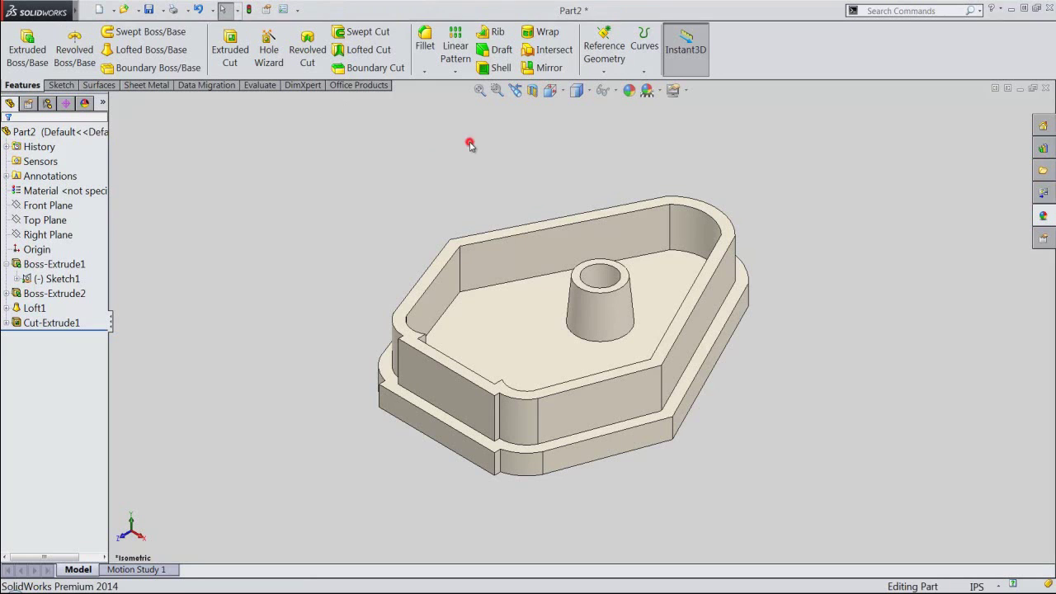
# Start an extruded cut sketch on the notch wall's front face, viewed from the Front.
pyautogui.click(221, 46)
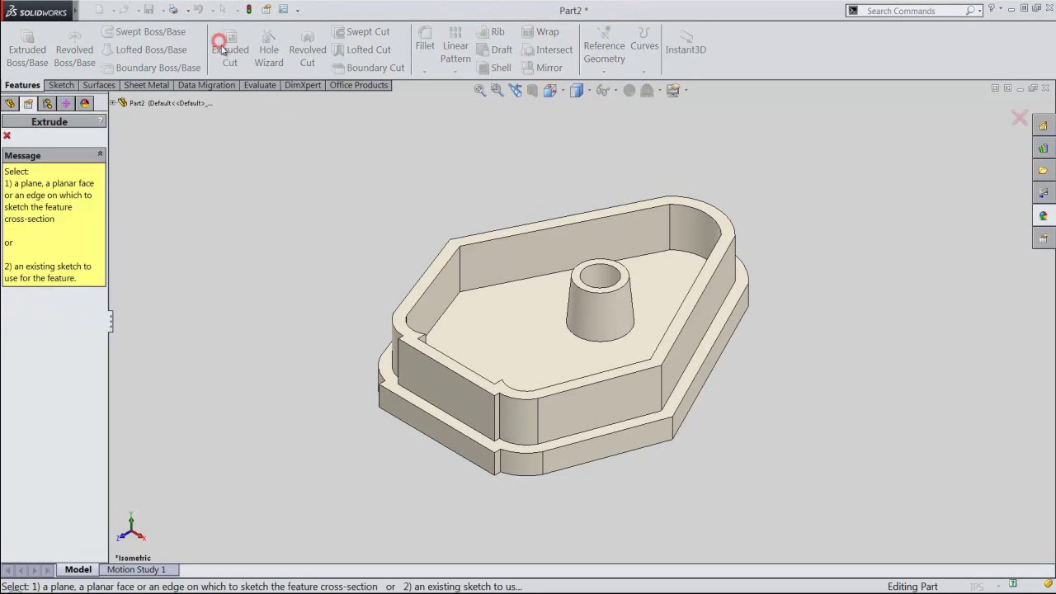
pyautogui.click(441, 385)
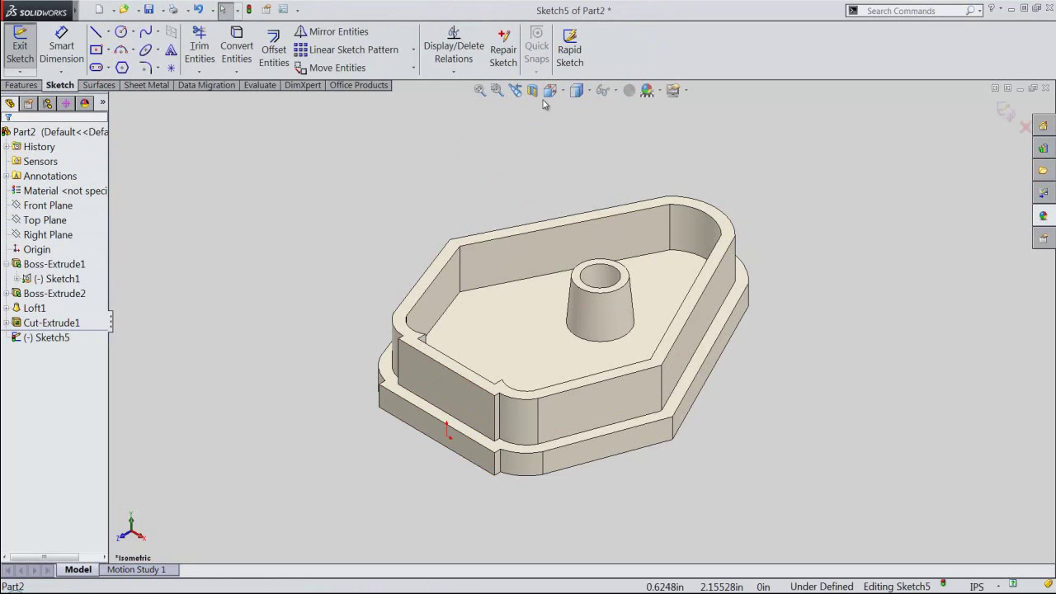
pyautogui.press('space')
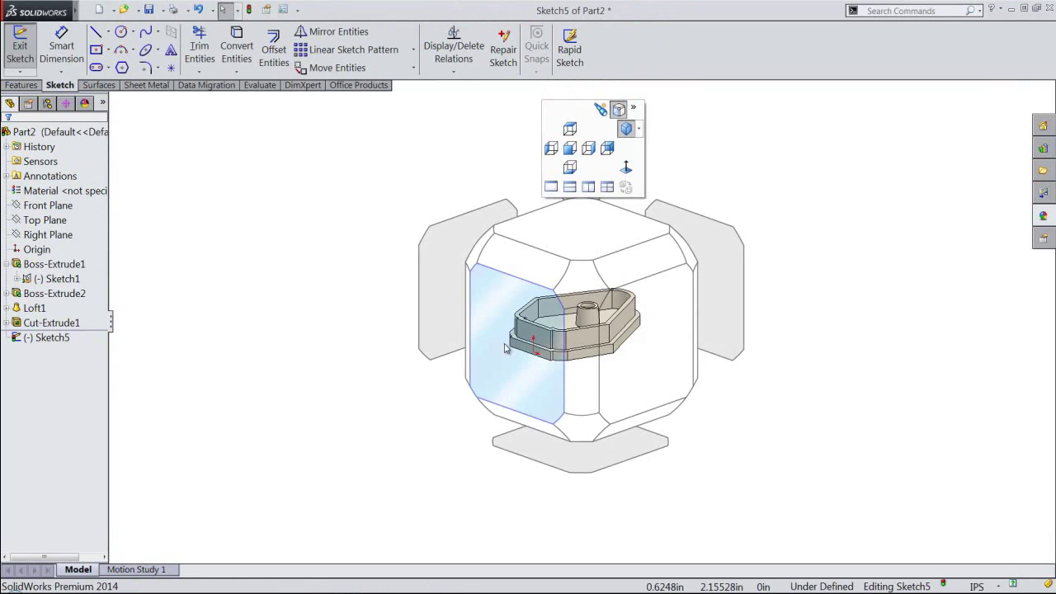
pyautogui.click(505, 348)
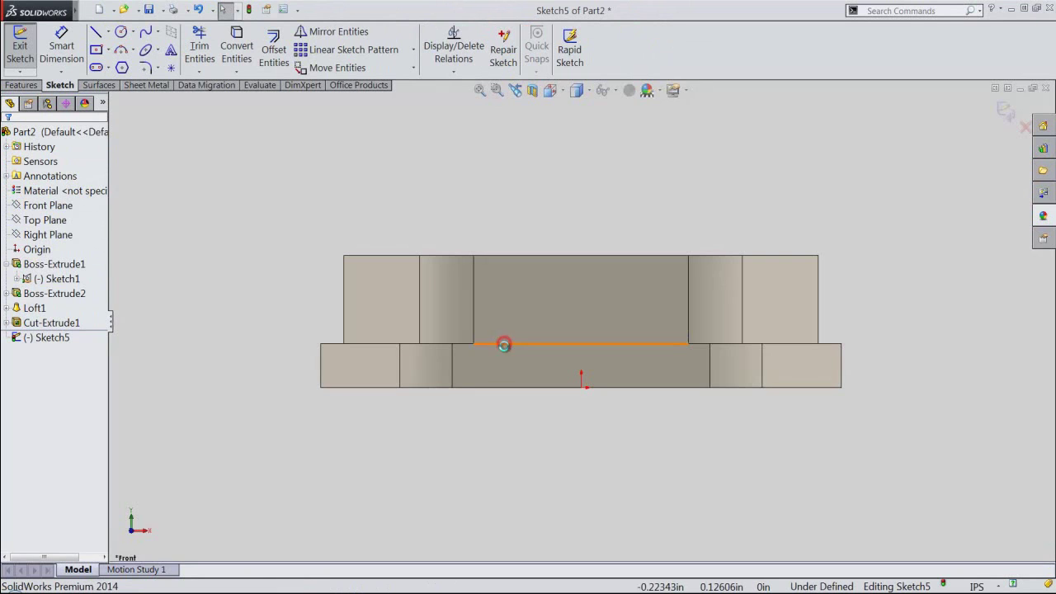
pyautogui.click(552, 212)
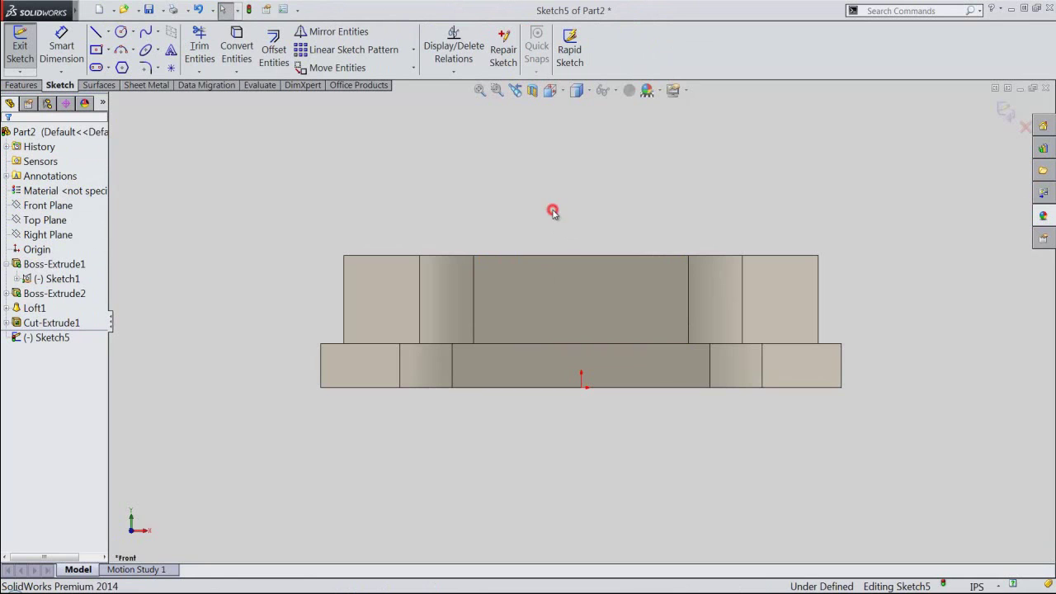
# Draw a three-point arc of radius 0.1875 on the wall's top edge.
pyautogui.rightClick(512, 146)
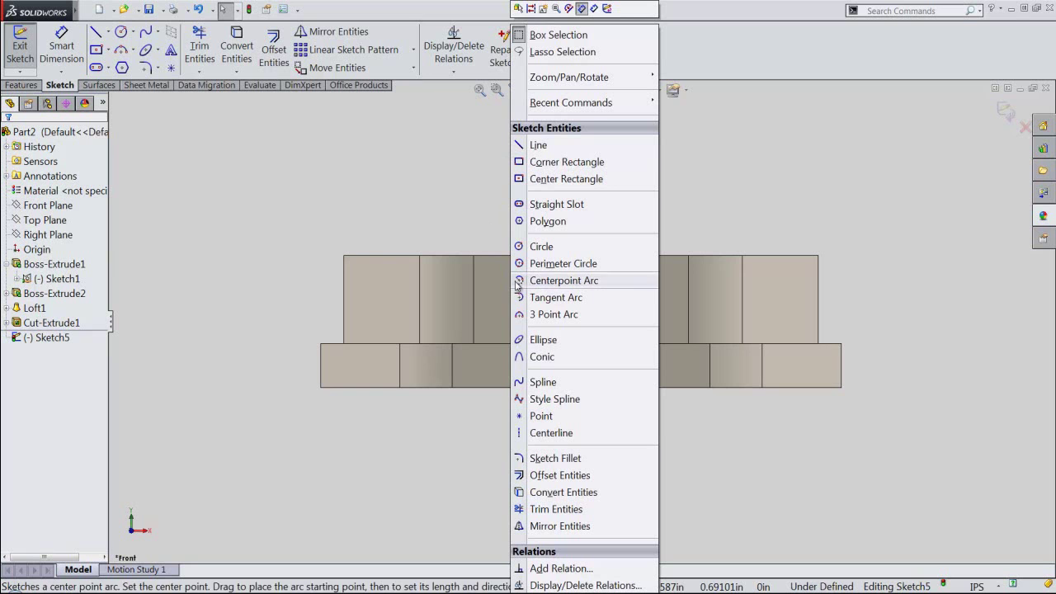
pyautogui.click(548, 317)
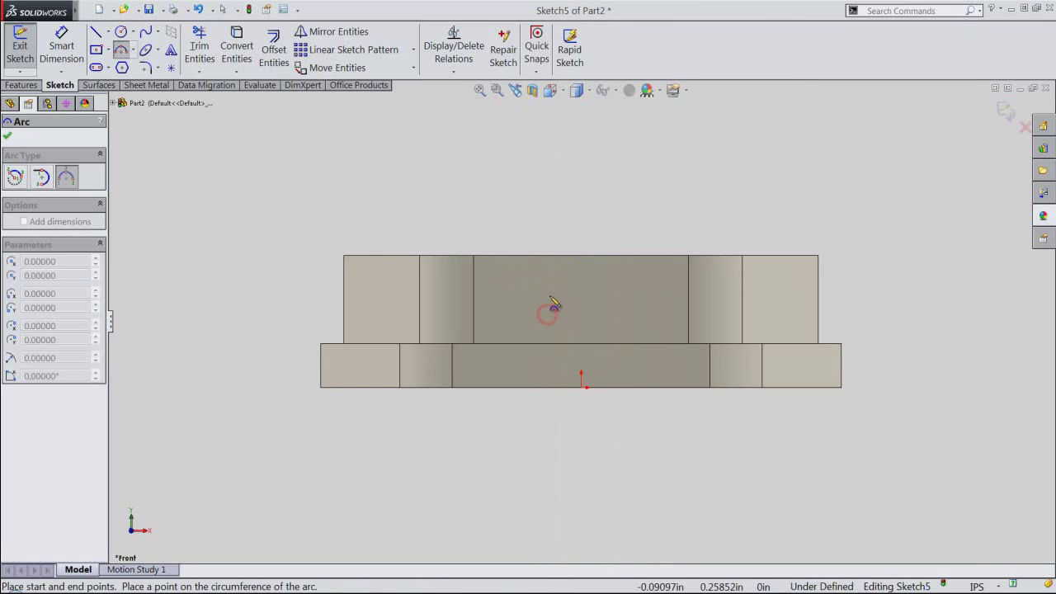
pyautogui.click(522, 257)
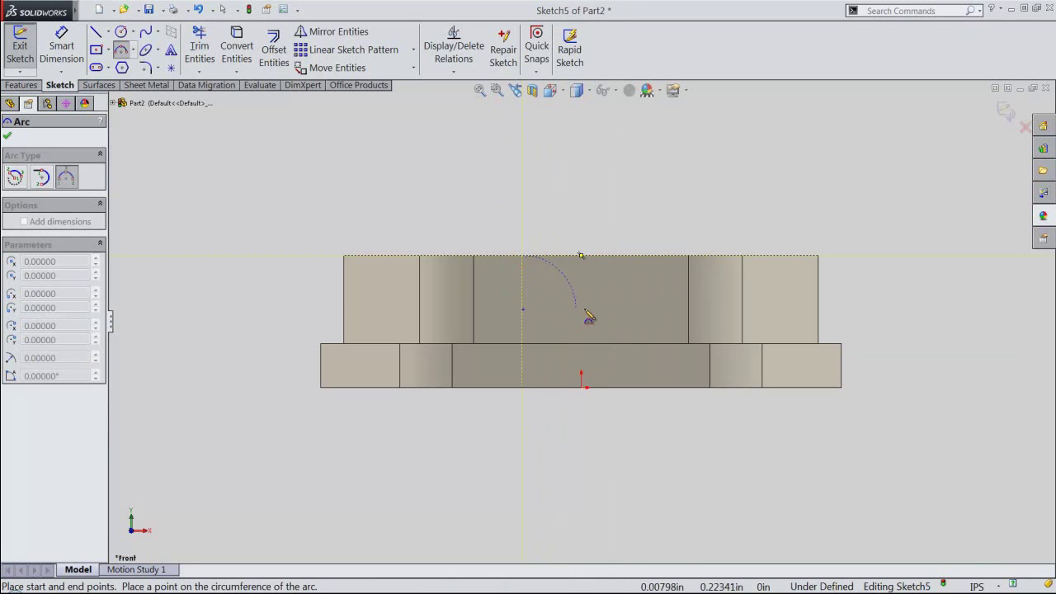
pyautogui.click(646, 257)
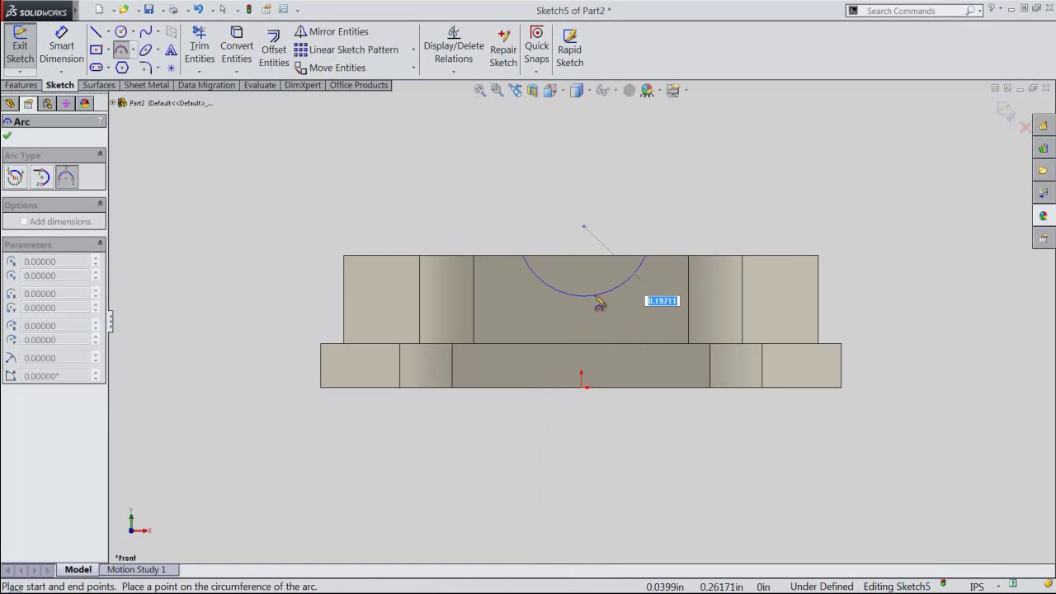
pyautogui.write('0.18750')
pyautogui.press('Return')
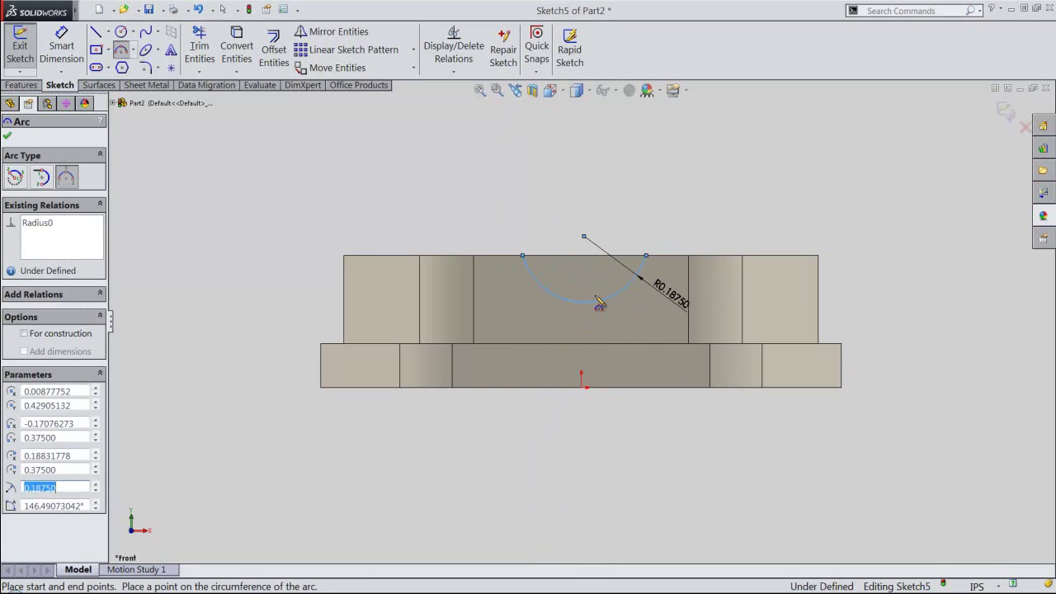
pyautogui.rightClick(560, 191)
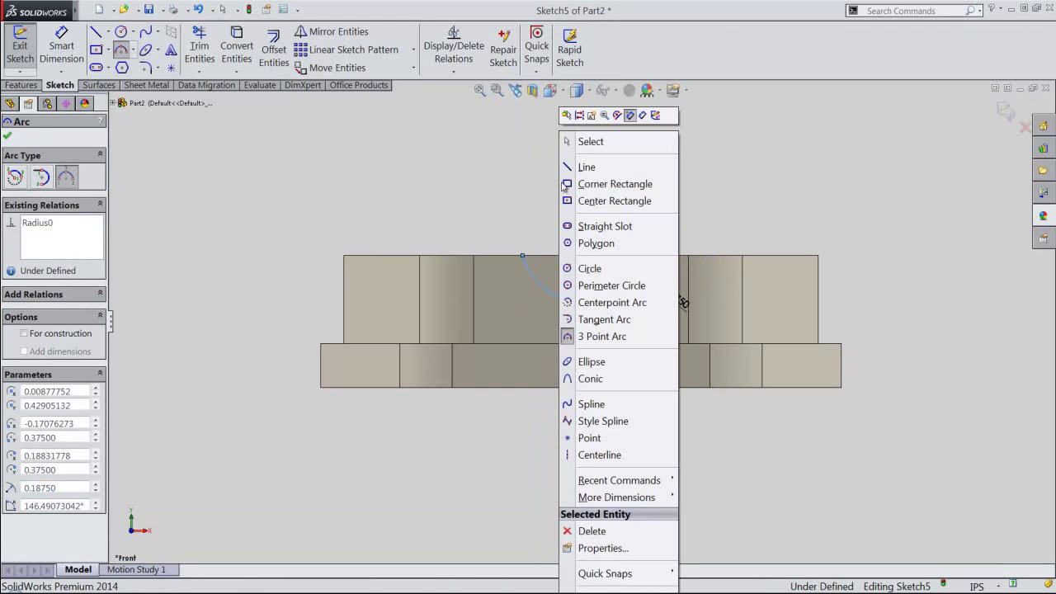
pyautogui.click(583, 144)
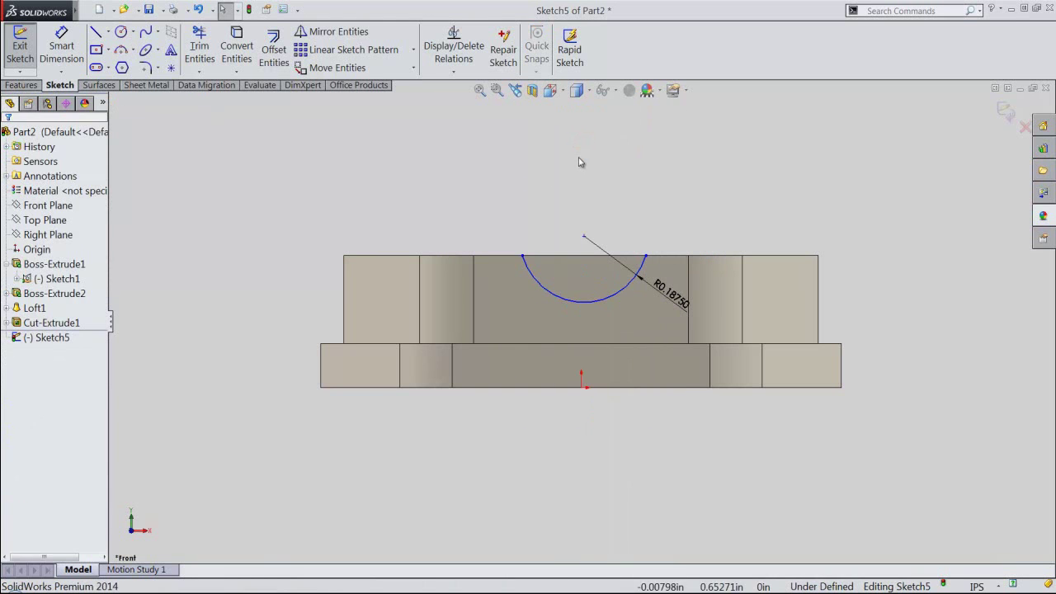
# Constrain the arc centre vertically above the origin and onto the top edge.
pyautogui.click(584, 237)
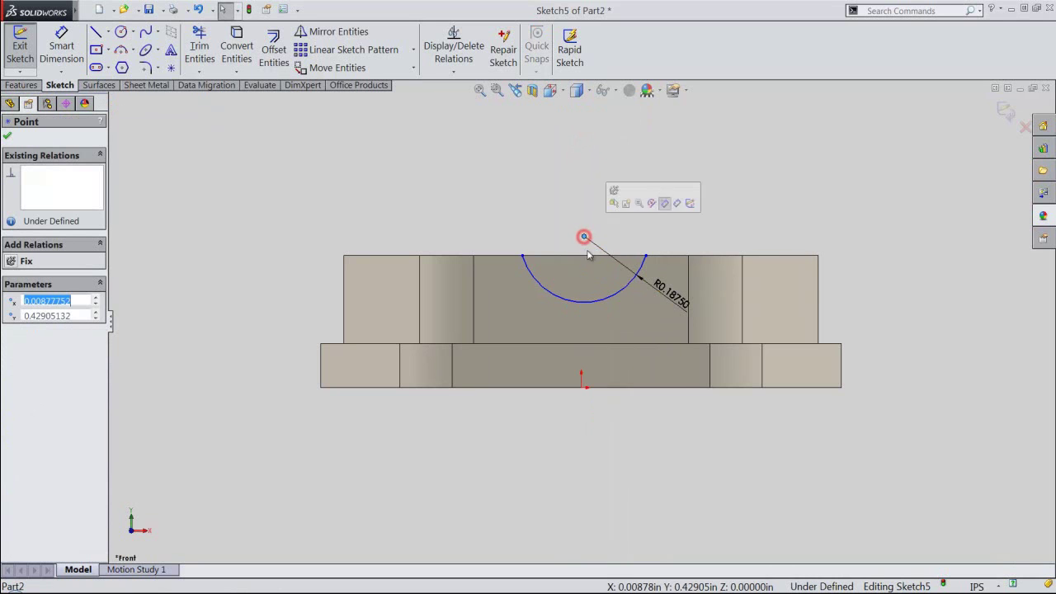
pyautogui.keyDown('ctrl'); pyautogui.click(582, 389); pyautogui.keyUp('ctrl')
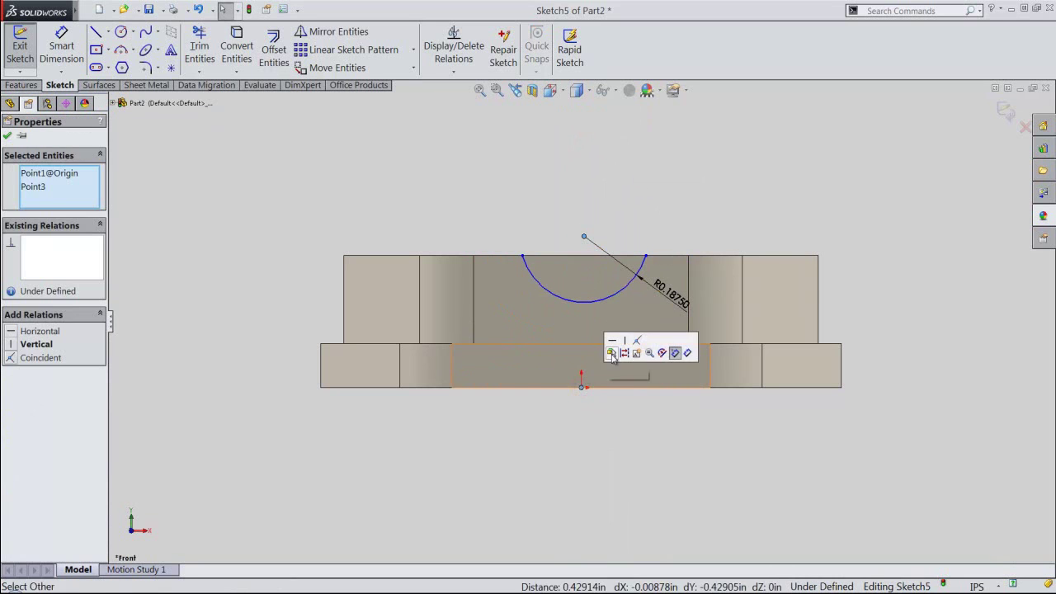
pyautogui.click(36, 344)
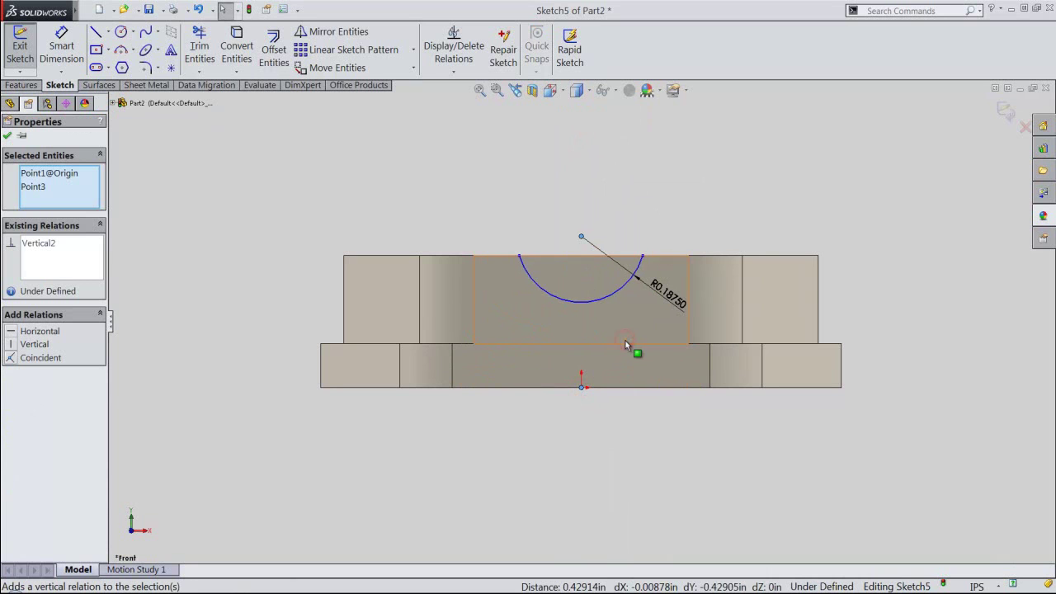
pyautogui.click(566, 191)
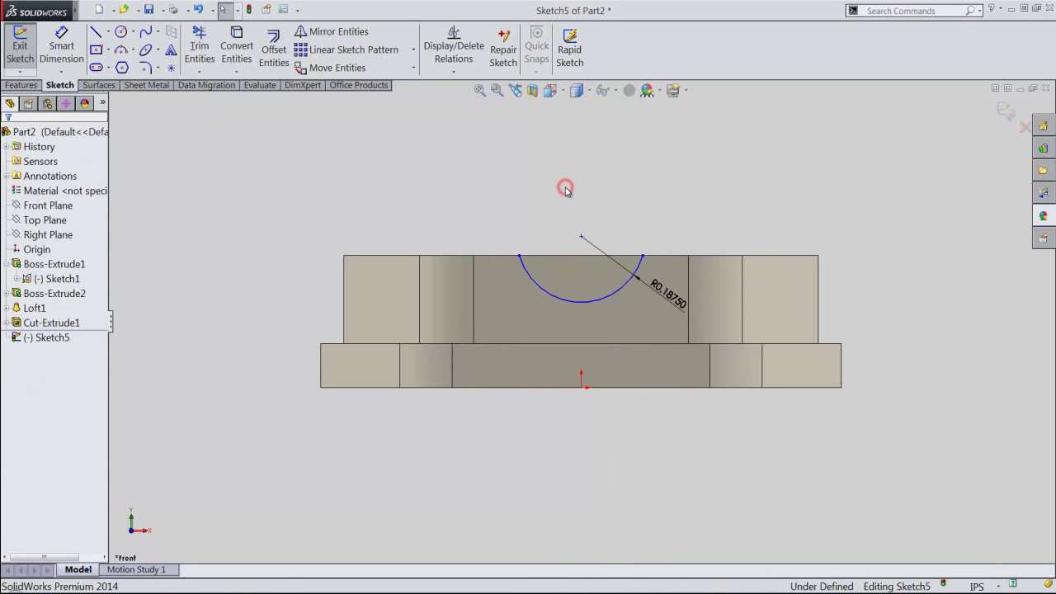
pyautogui.click(580, 239)
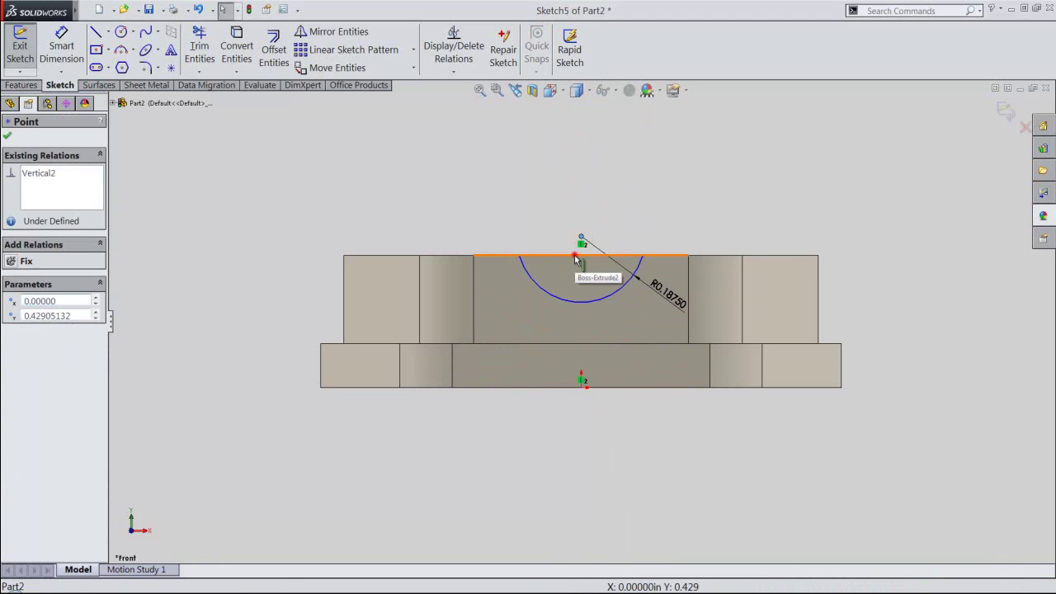
pyautogui.keyDown('ctrl'); pyautogui.click(576, 257); pyautogui.keyUp('ctrl')
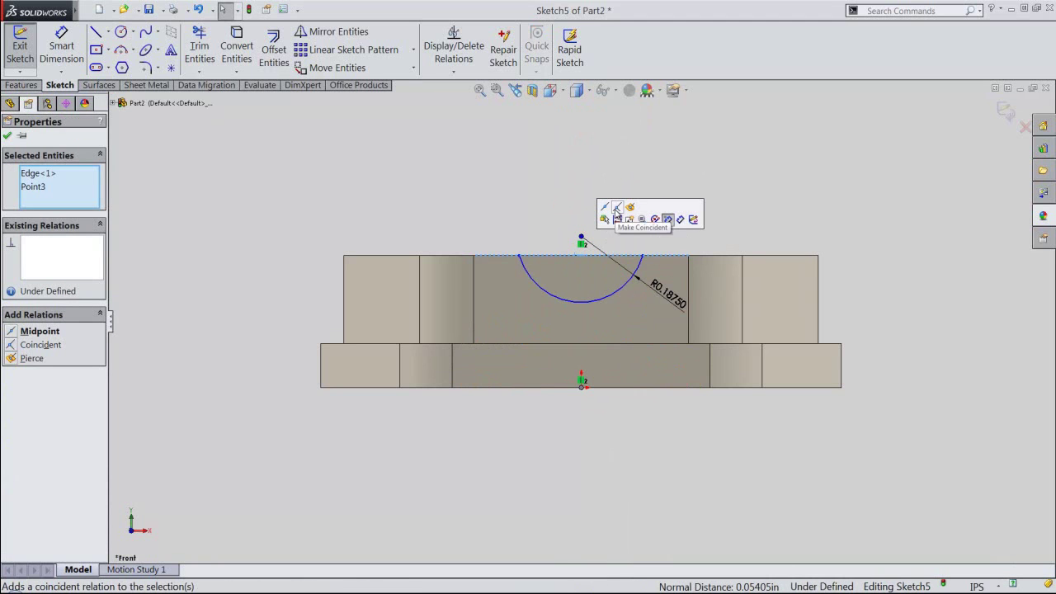
pyautogui.click(616, 215)
pyautogui.click(614, 214)
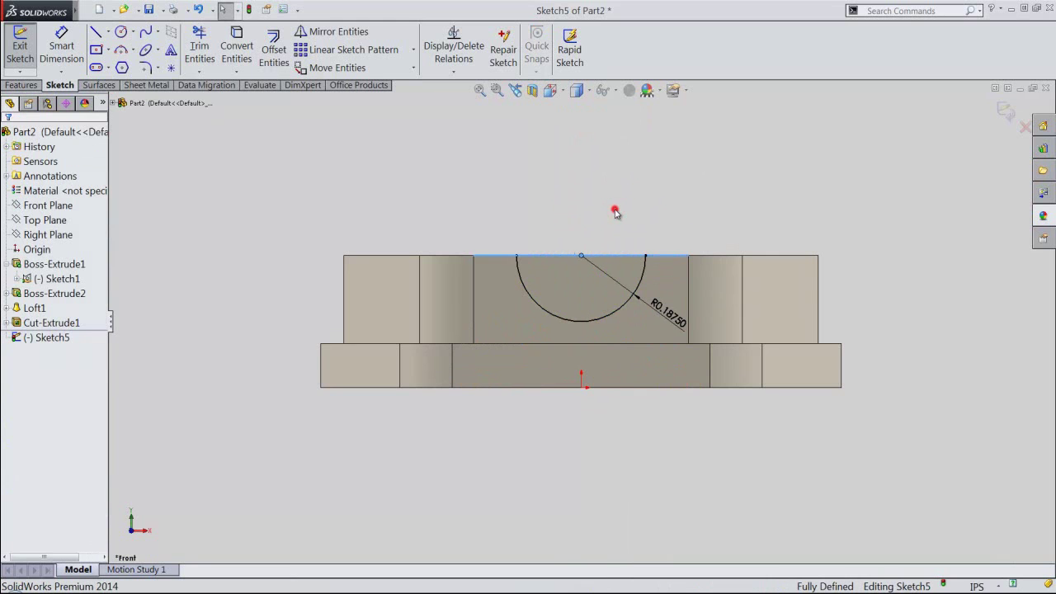
# Cap the arc with a line joining its two endpoints and exit the sketch.
pyautogui.rightClick(615, 214)
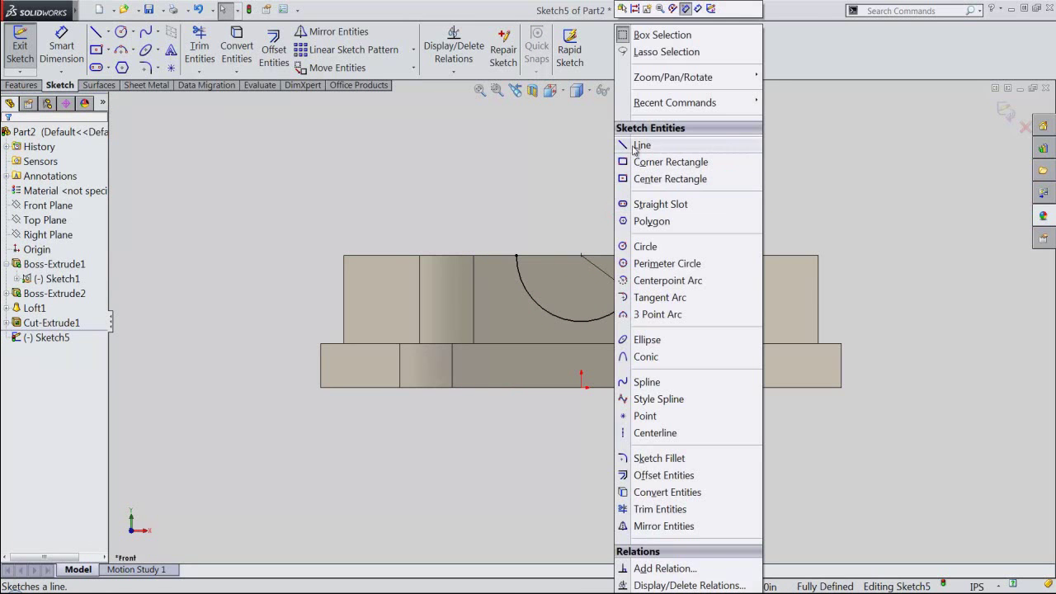
pyautogui.click(639, 143)
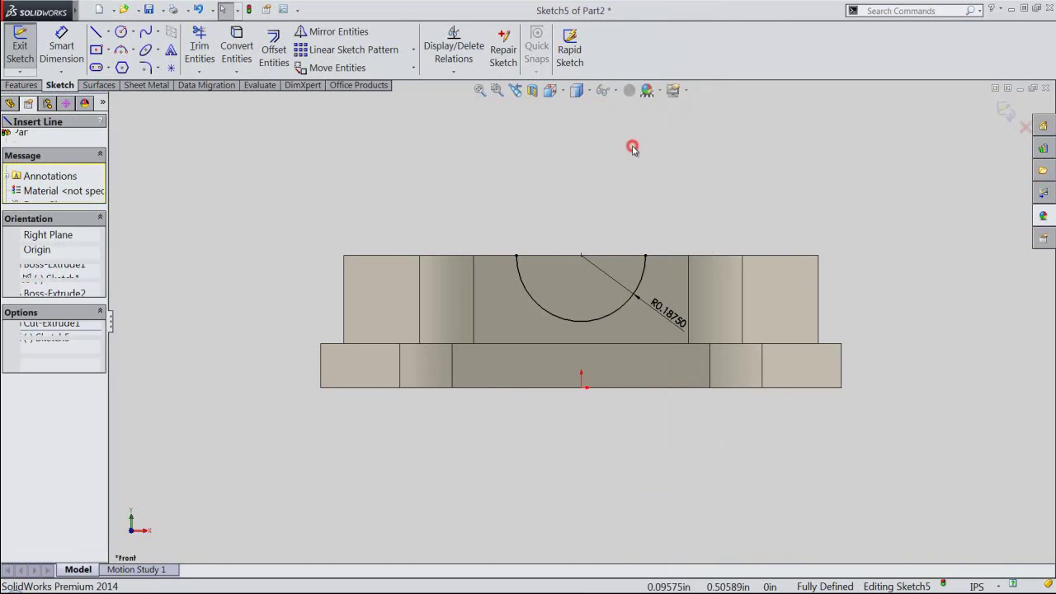
pyautogui.click(517, 258)
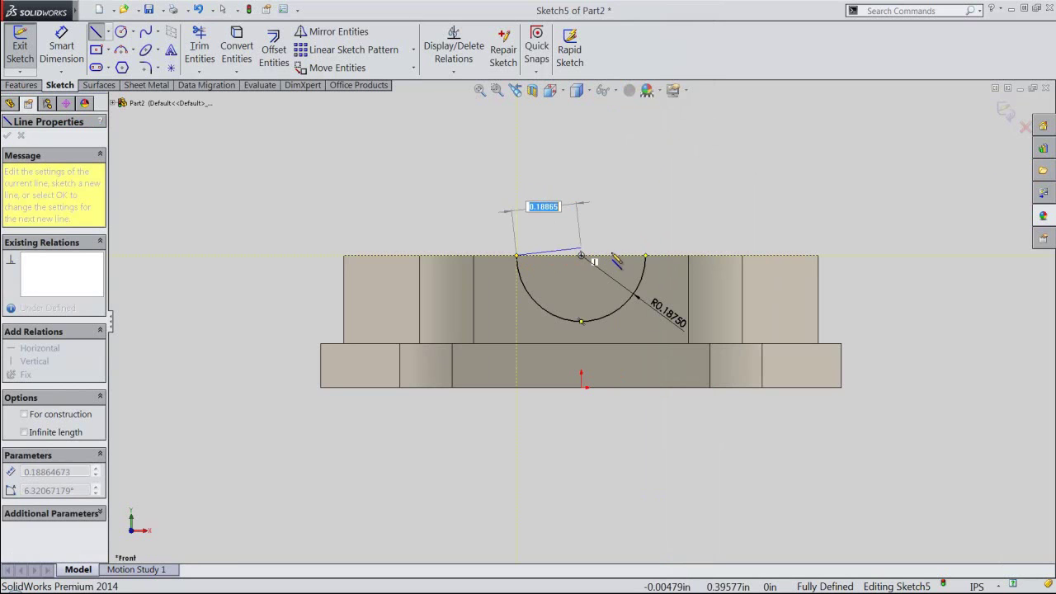
pyautogui.doubleClick(646, 257)
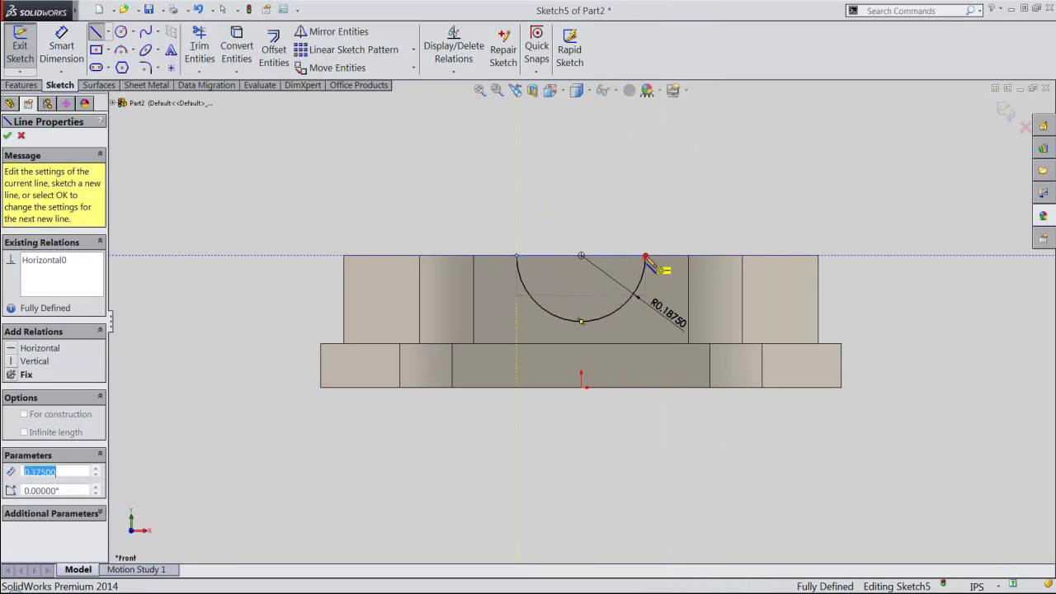
pyautogui.rightClick(743, 206)
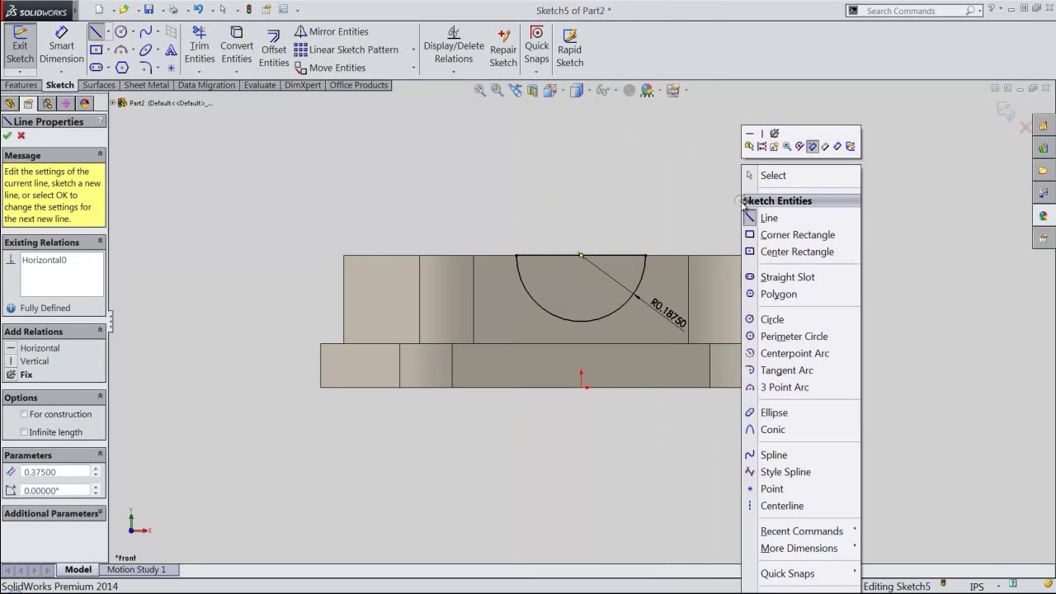
pyautogui.click(790, 176)
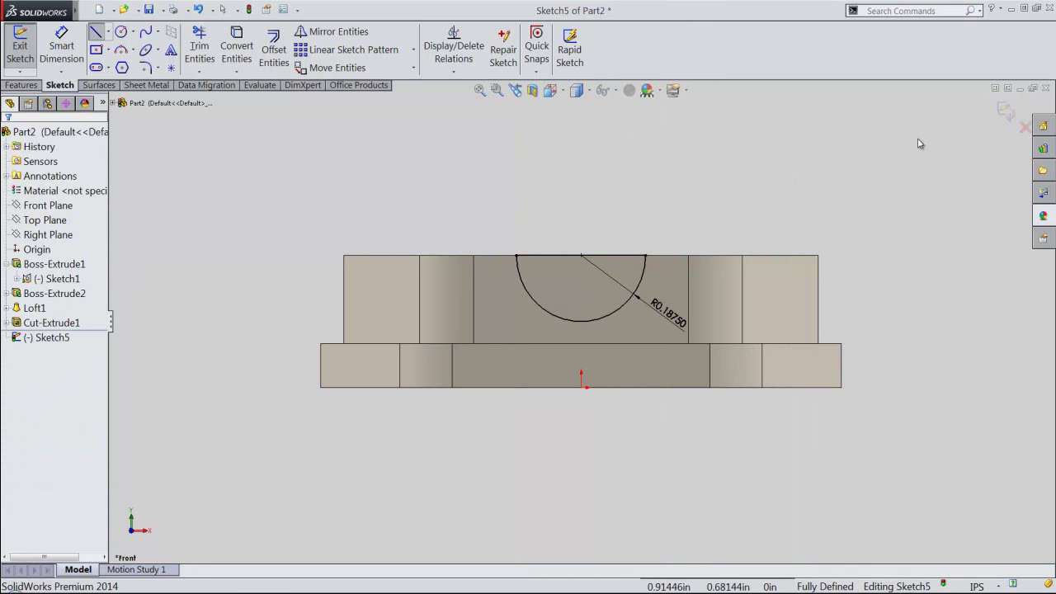
pyautogui.click(1008, 111)
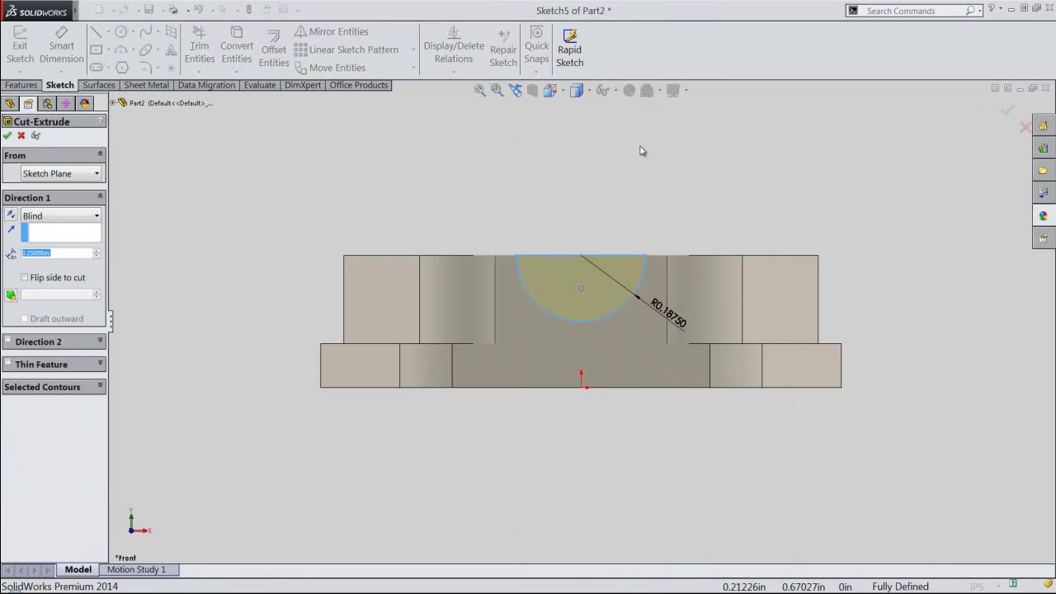
# Cut the half-circle notch Up To Next through the front wall, viewed in isometric.
pyautogui.click(551, 95)
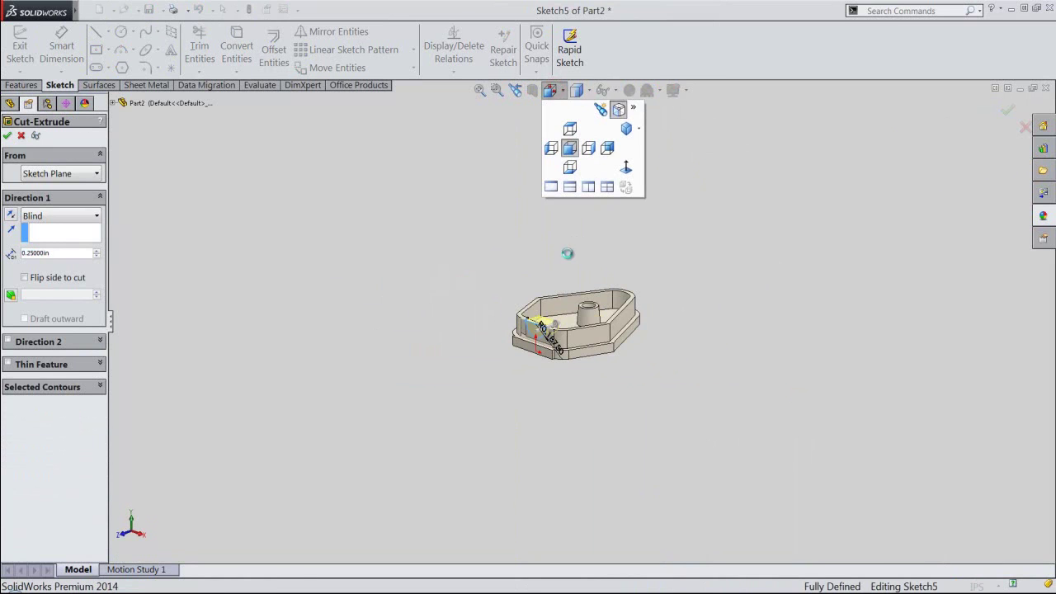
pyautogui.click(574, 289)
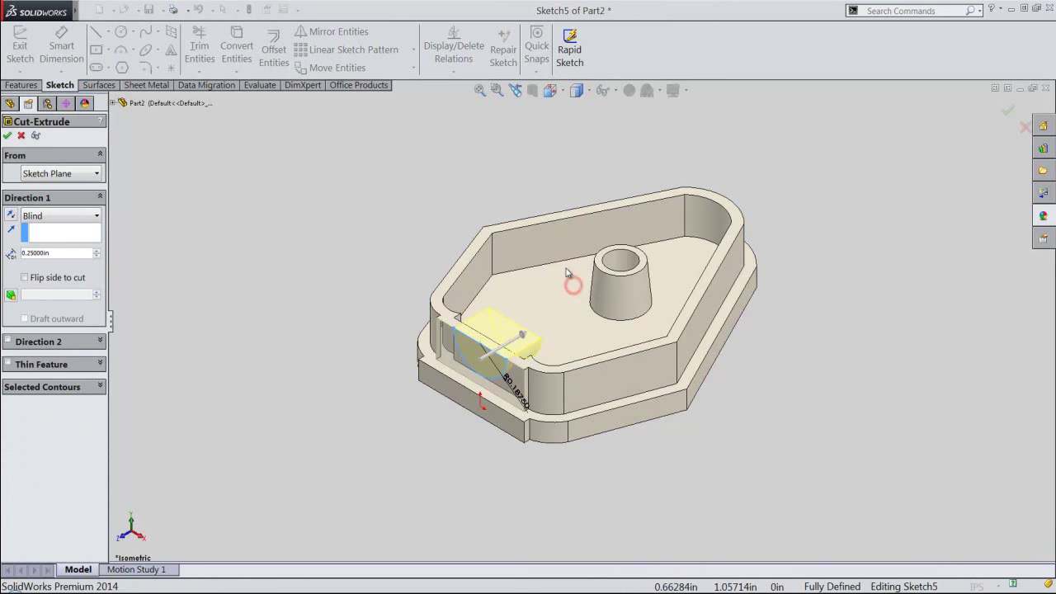
pyautogui.rightClick(521, 170)
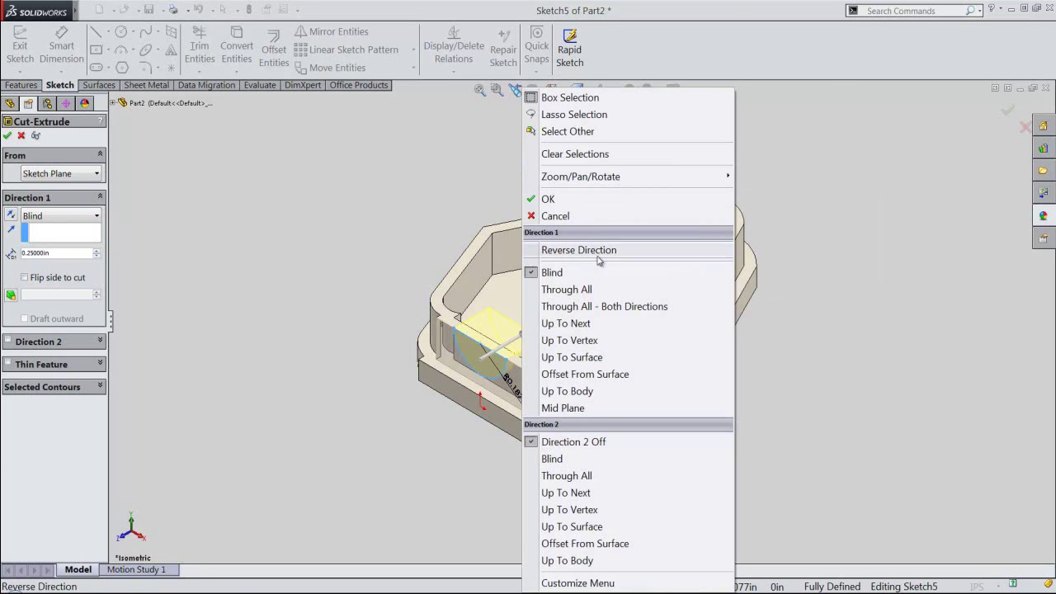
pyautogui.click(610, 323)
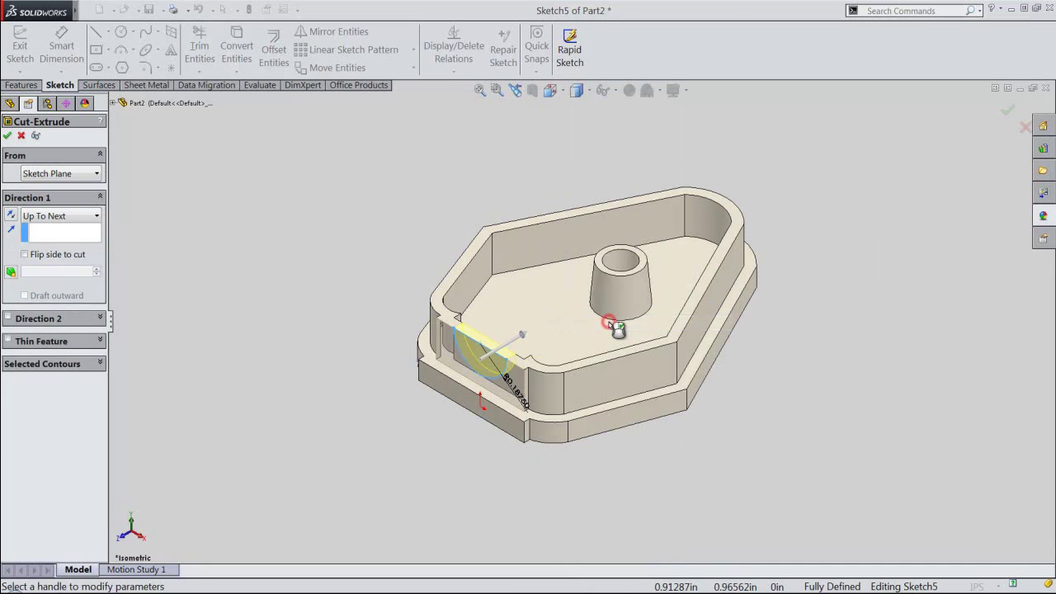
pyautogui.rightClick(659, 170)
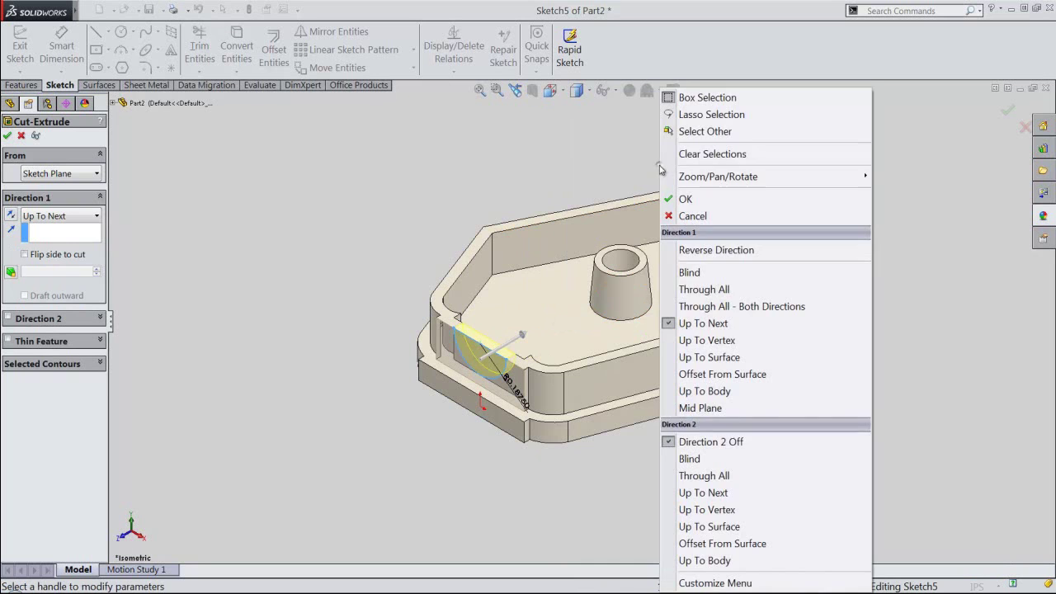
pyautogui.click(685, 198)
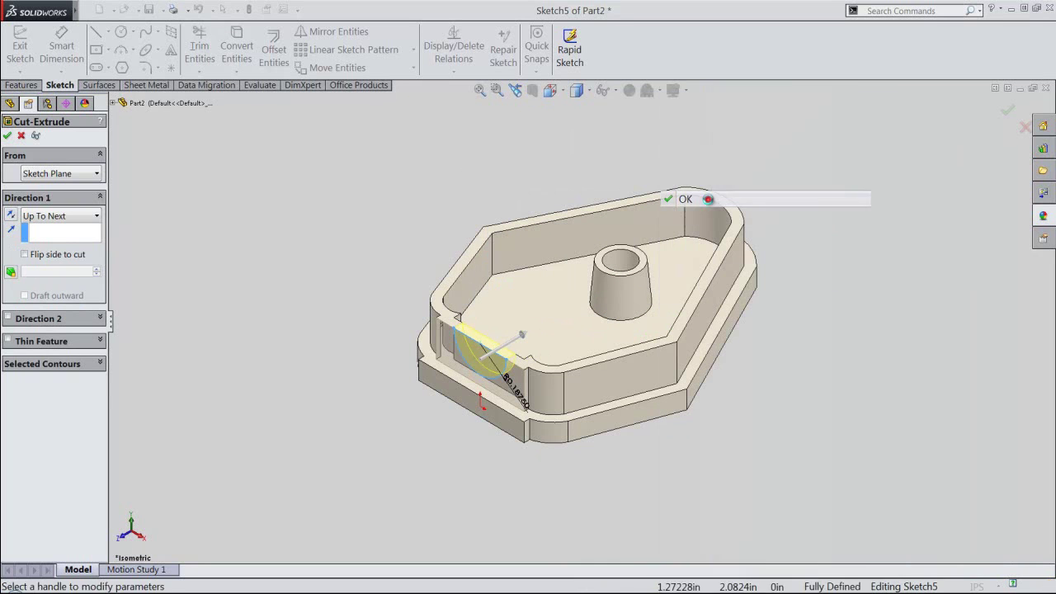
pyautogui.click(733, 183)
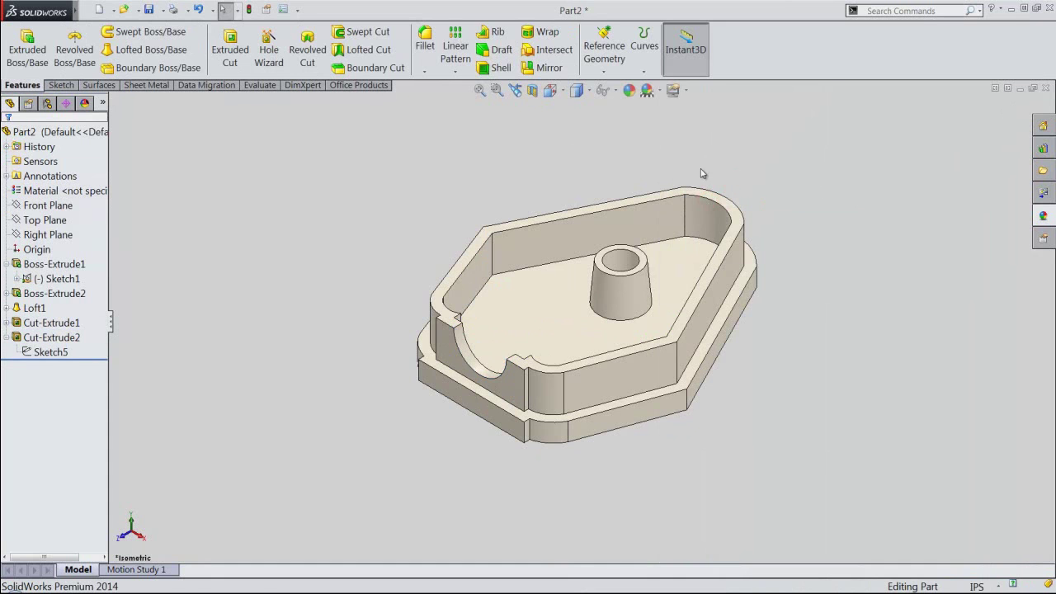
# Redefine the current Bottom view as the part's standard Top view.
pyautogui.click(560, 98)
pyautogui.click(560, 98)
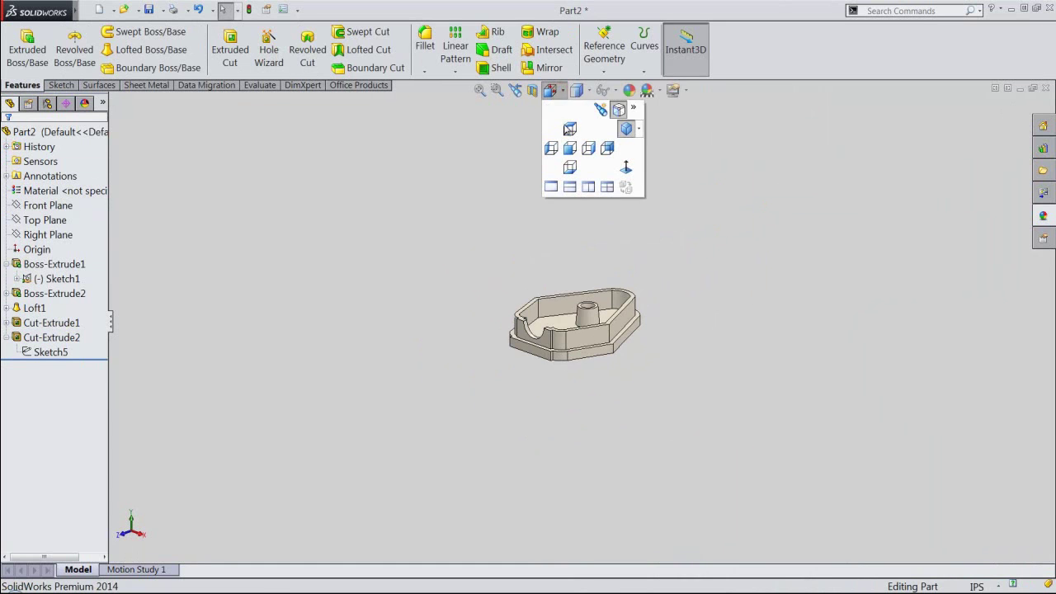
pyautogui.click(618, 109)
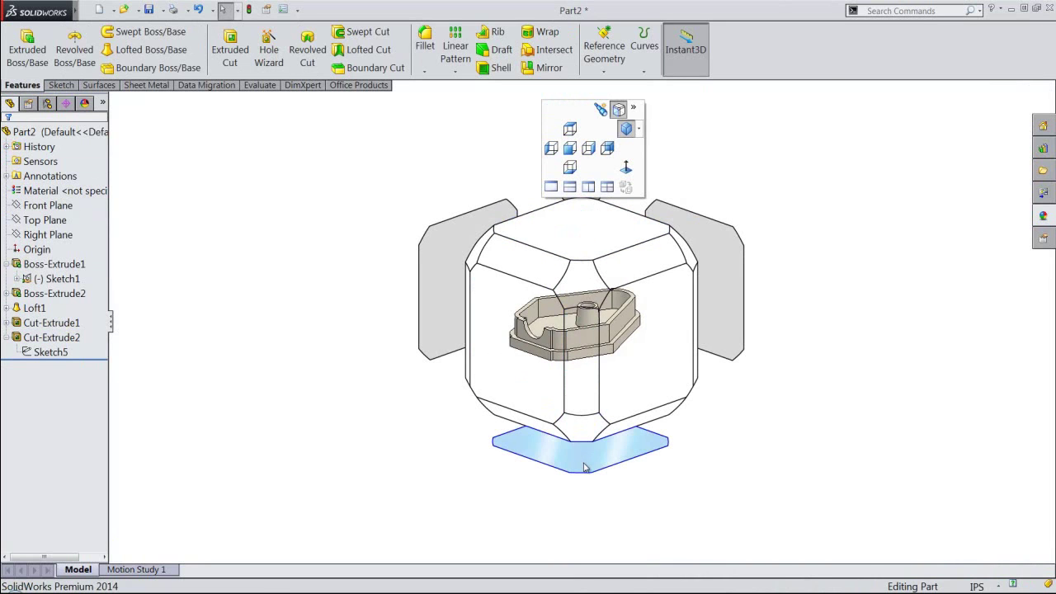
pyautogui.click(584, 468)
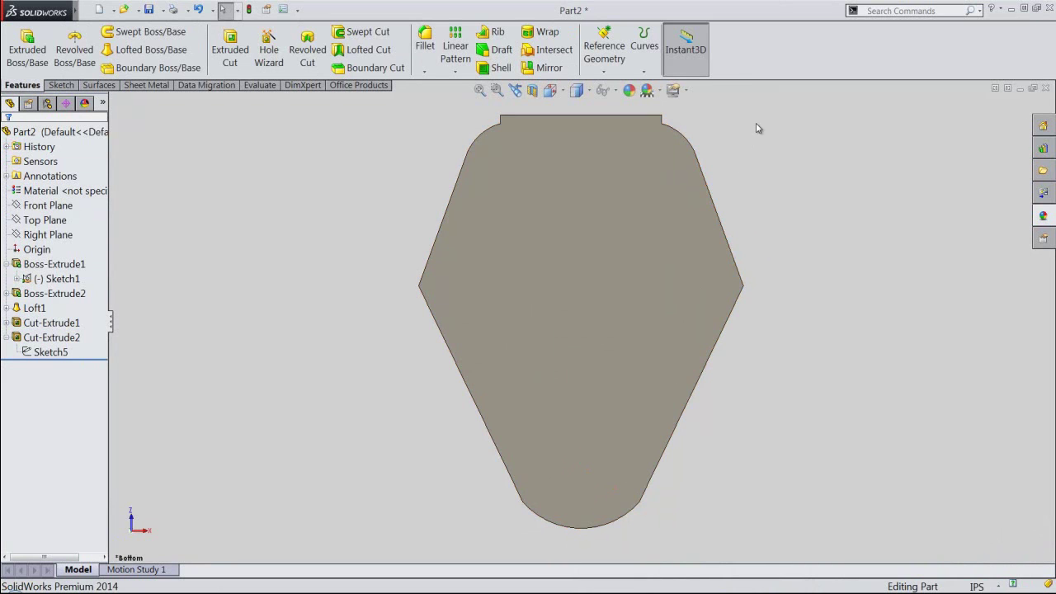
pyautogui.rightClick(752, 123)
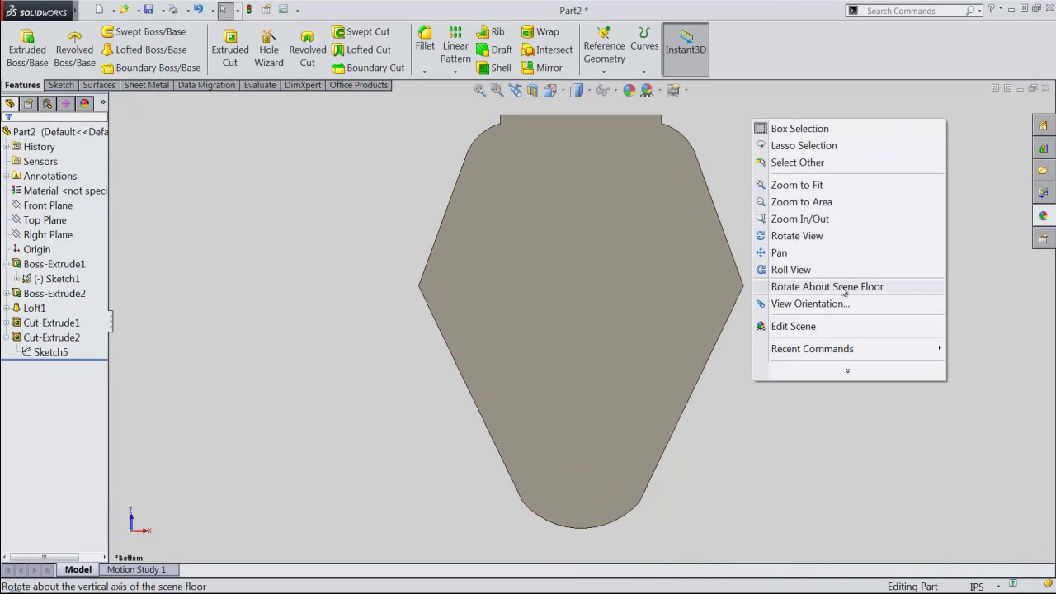
pyautogui.click(849, 371)
pyautogui.moveTo(816, 304)
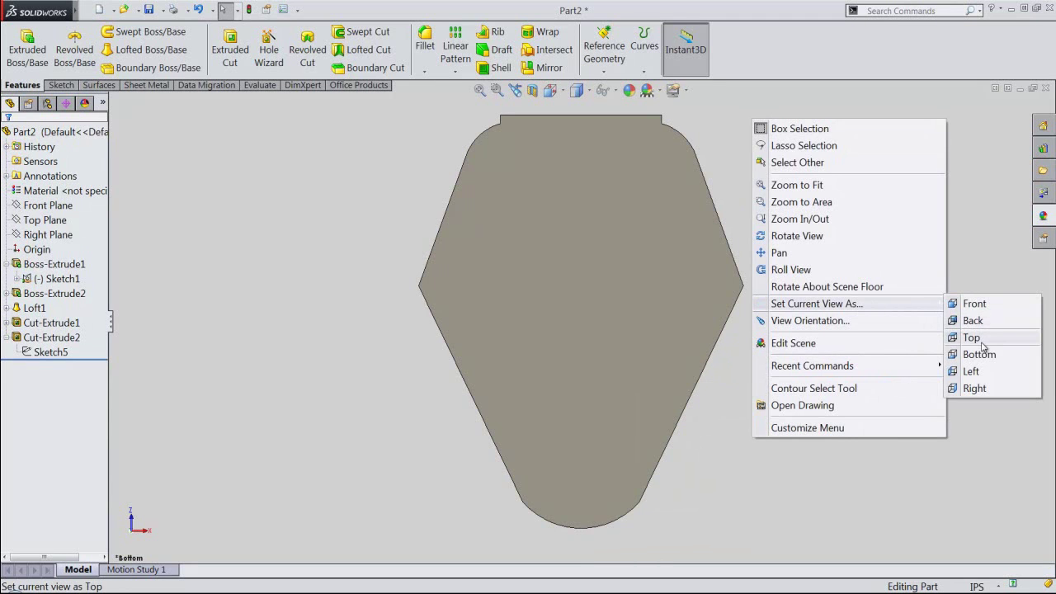
pyautogui.click(972, 337)
pyautogui.click(563, 316)
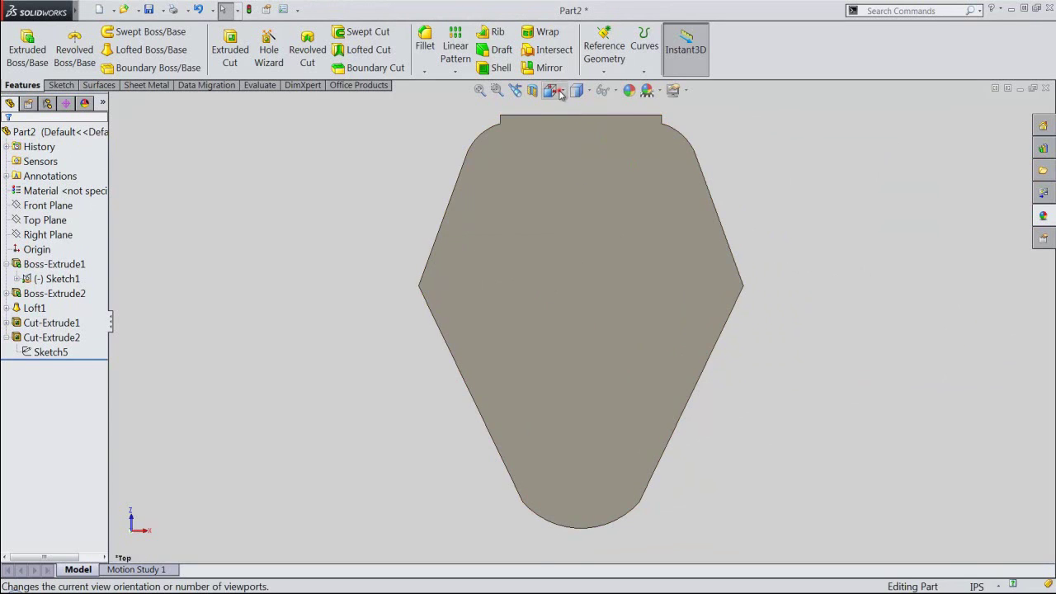
# Redefine the current Back view as the part's standard Front view.
pyautogui.click(558, 91)
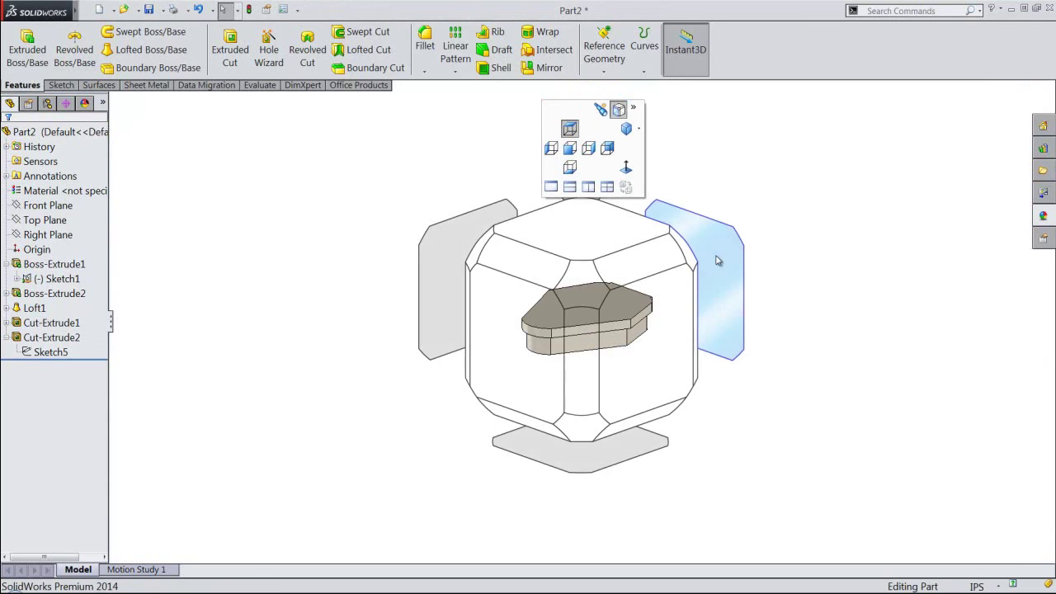
pyautogui.click(716, 261)
pyautogui.rightClick(676, 151)
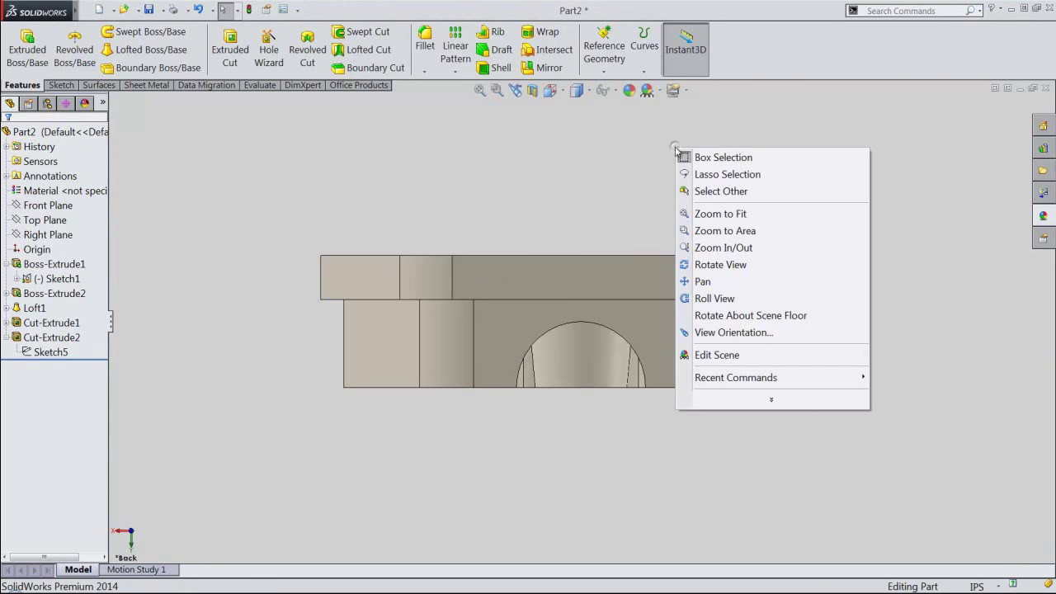
pyautogui.click(773, 400)
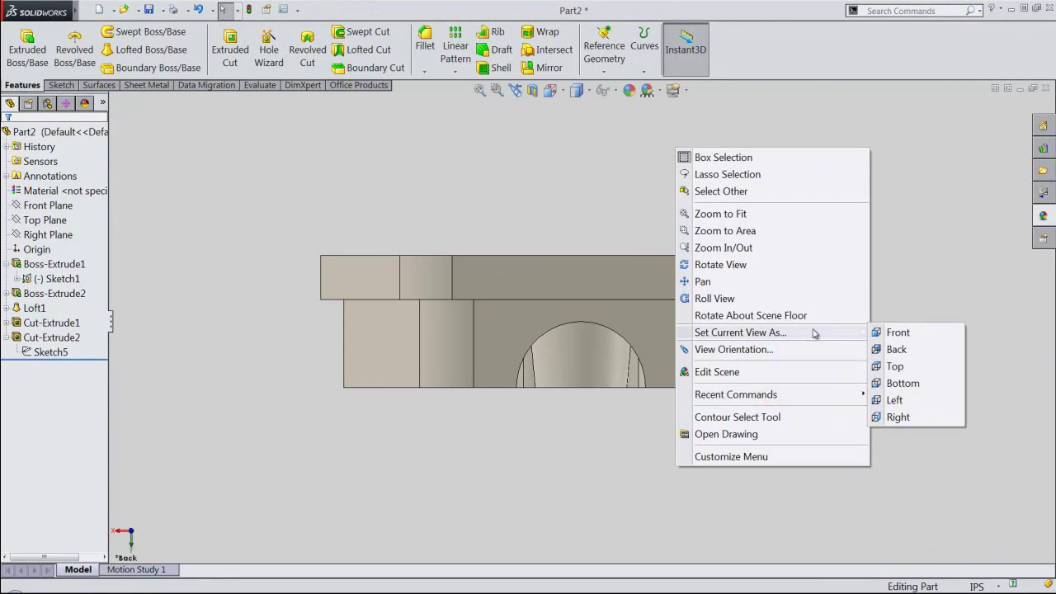
pyautogui.click(891, 332)
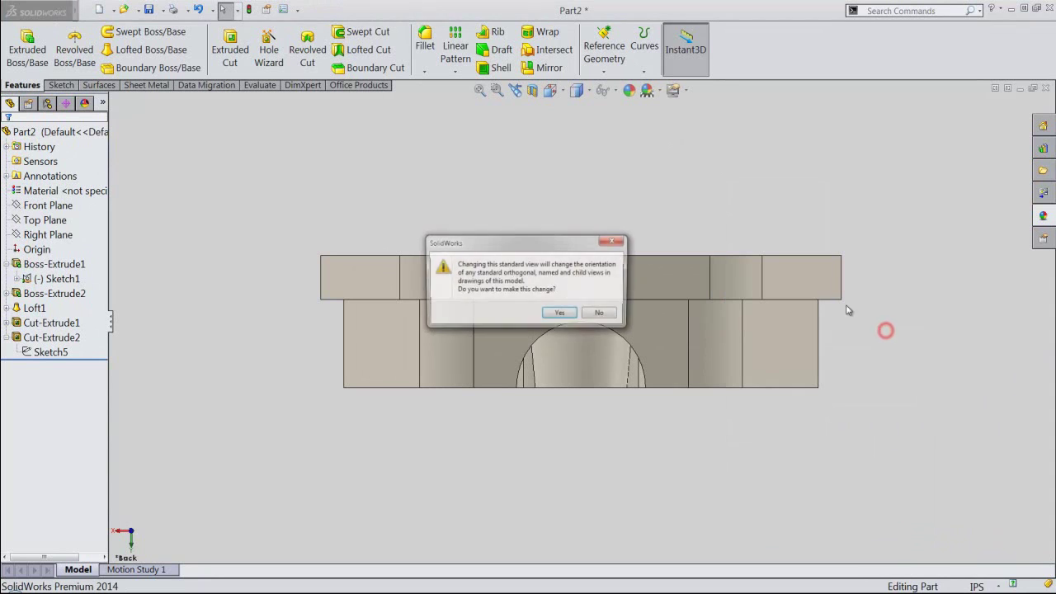
pyautogui.click(560, 313)
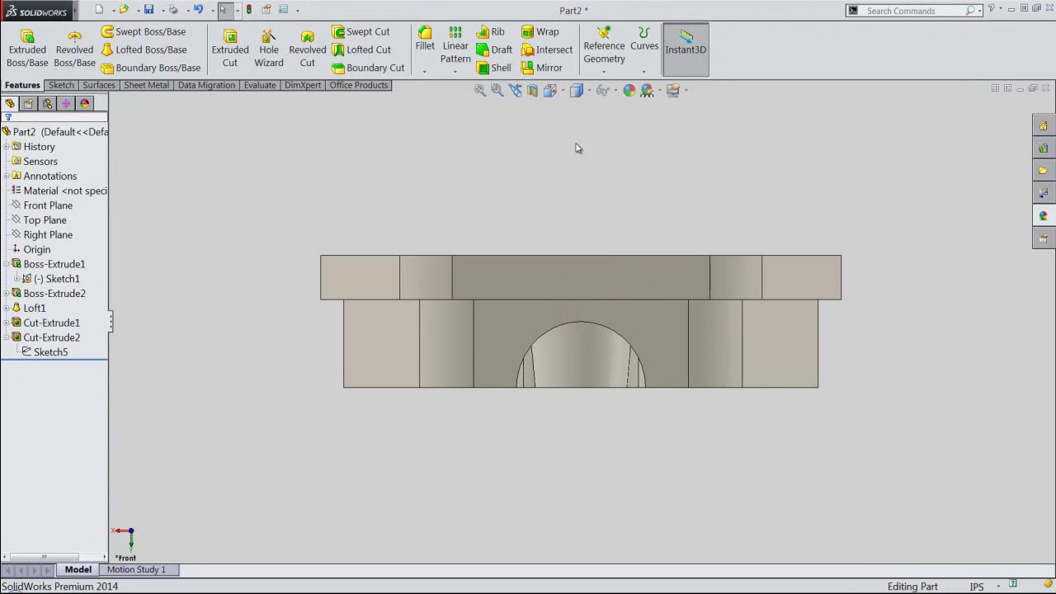
# Switch to isometric and show the scene, lights and cameras list.
pyautogui.hotkey('ctrl', '7')
pyautogui.click(554, 92)
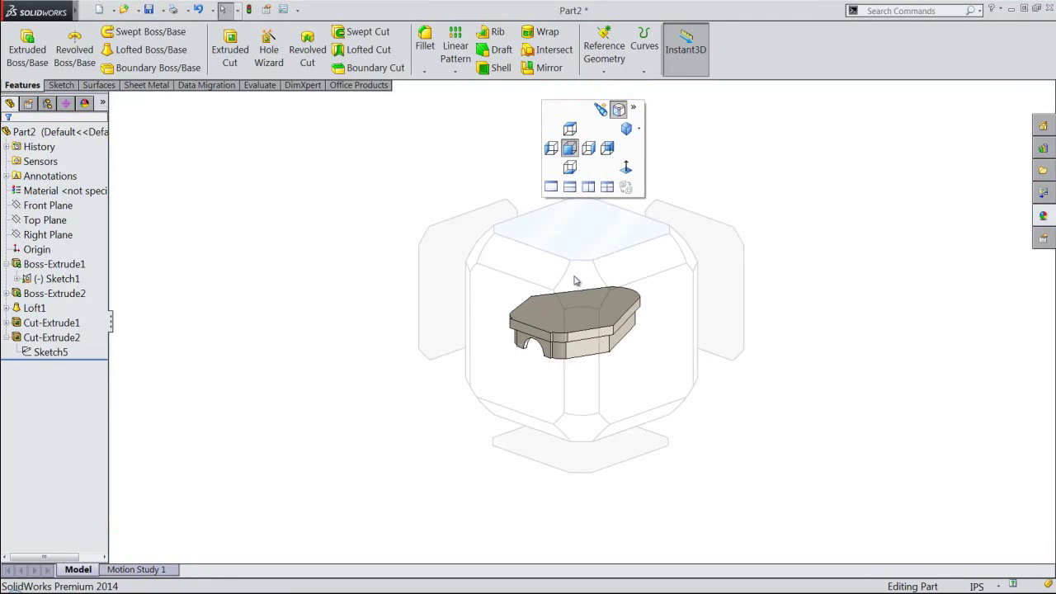
pyautogui.click(577, 284)
pyautogui.click(536, 177)
pyautogui.click(85, 104)
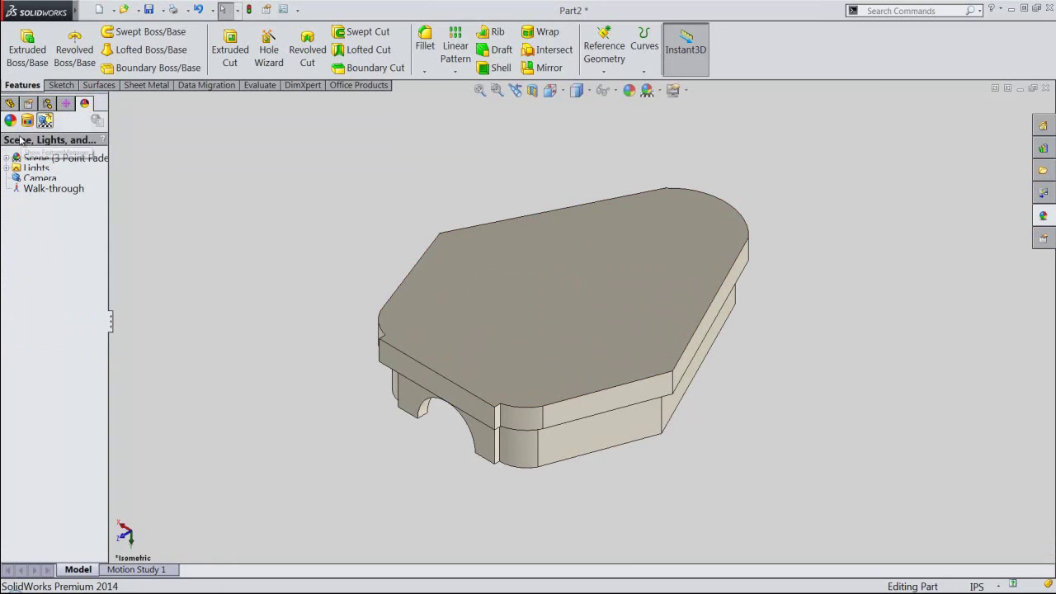
# Add a directional light at -22.66° longitude, 55.61° latitude and 0.53 brightness.
pyautogui.click(18, 191)
pyautogui.click(18, 175)
pyautogui.rightClick(18, 176)
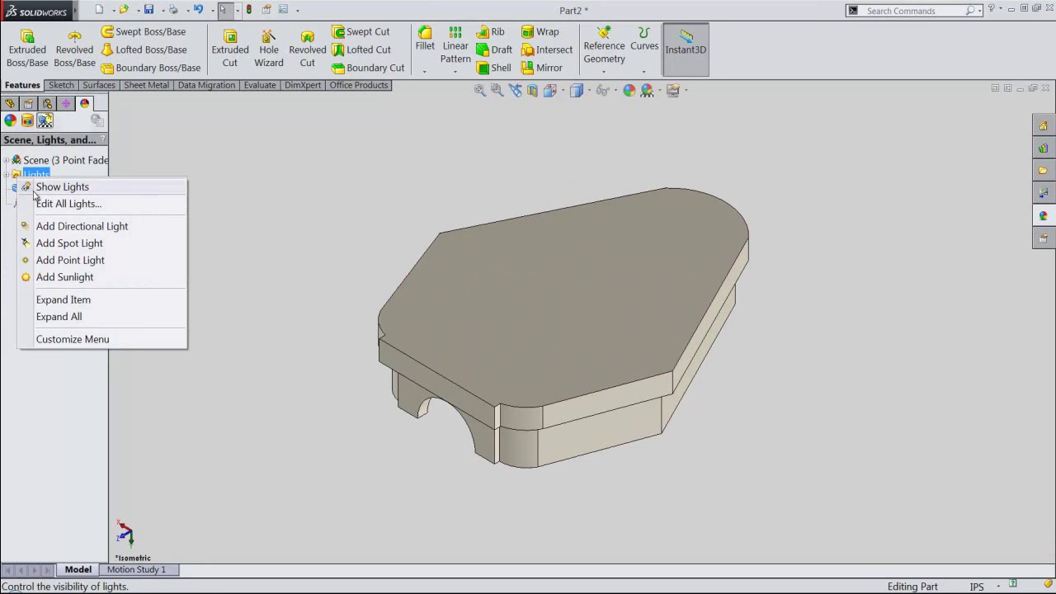
pyautogui.click(56, 226)
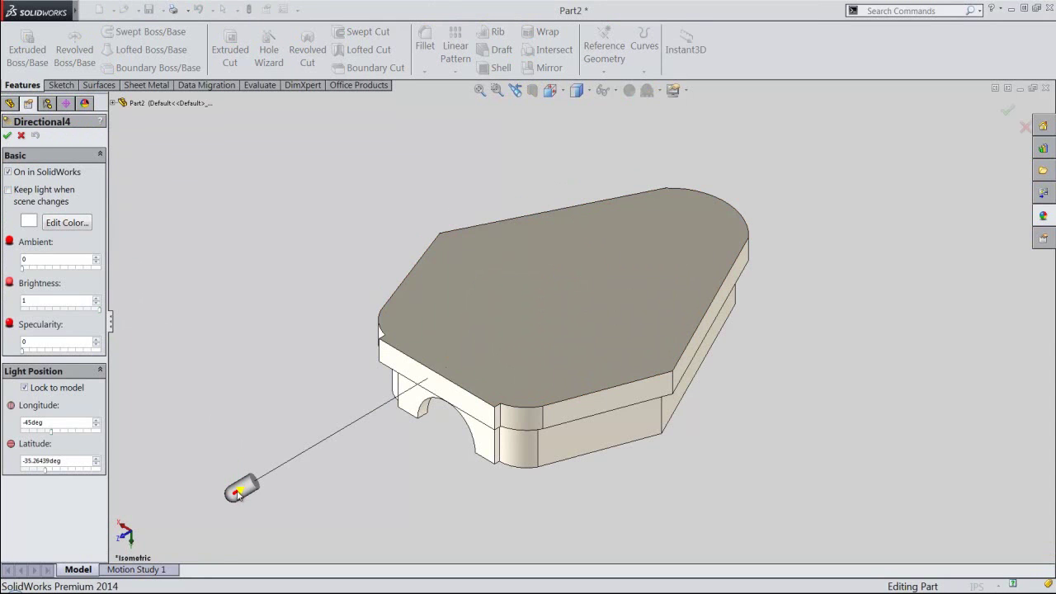
pyautogui.moveTo(237, 492)
pyautogui.mouseDown()
pyautogui.moveTo(254, 302)
pyautogui.moveTo(274, 220)
pyautogui.moveTo(310, 220)
pyautogui.mouseUp()
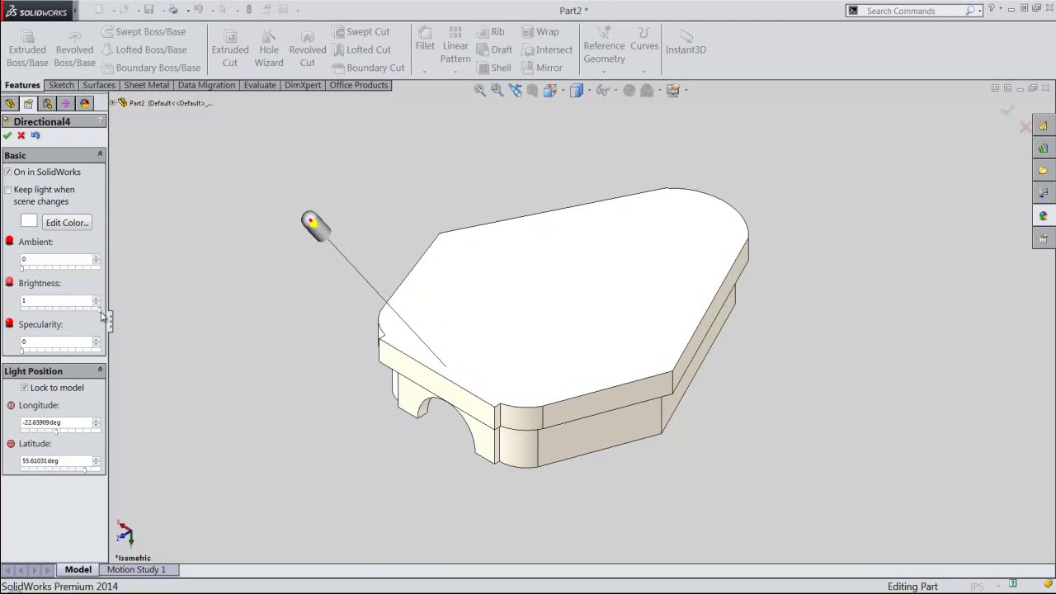
pyautogui.moveTo(98, 309)
pyautogui.mouseDown()
pyautogui.moveTo(62, 312)
pyautogui.moveTo(71, 316)
pyautogui.mouseUp()
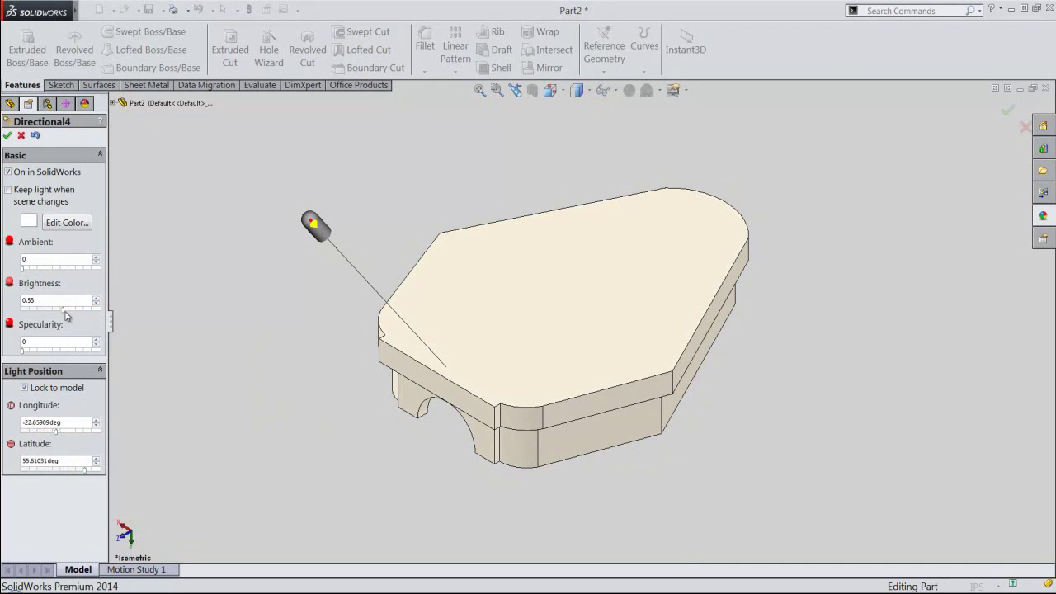
pyautogui.click(8, 137)
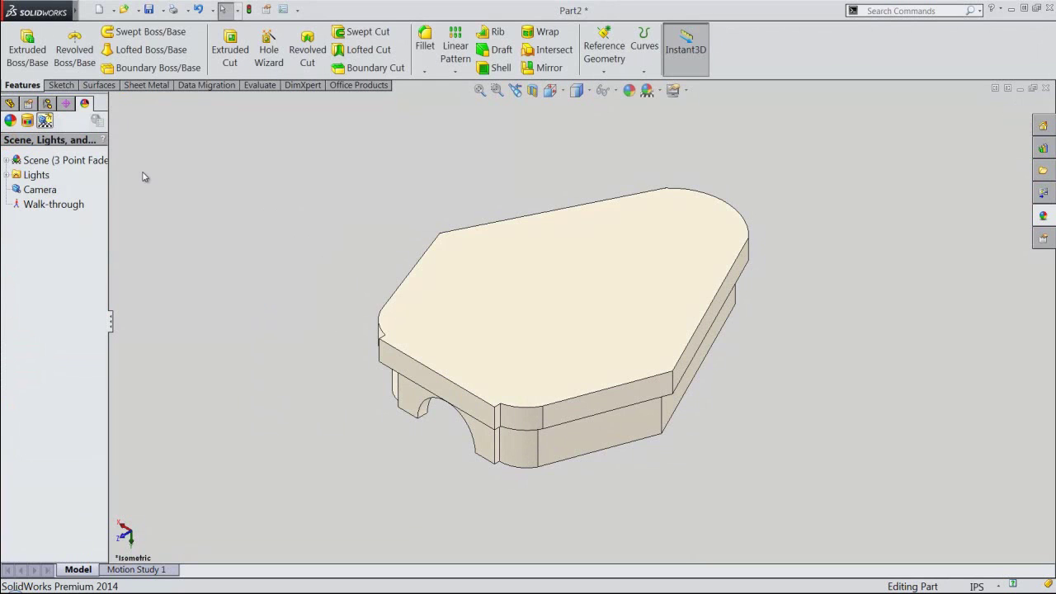
# Start a new sketch on the part's top face.
pyautogui.click(9, 103)
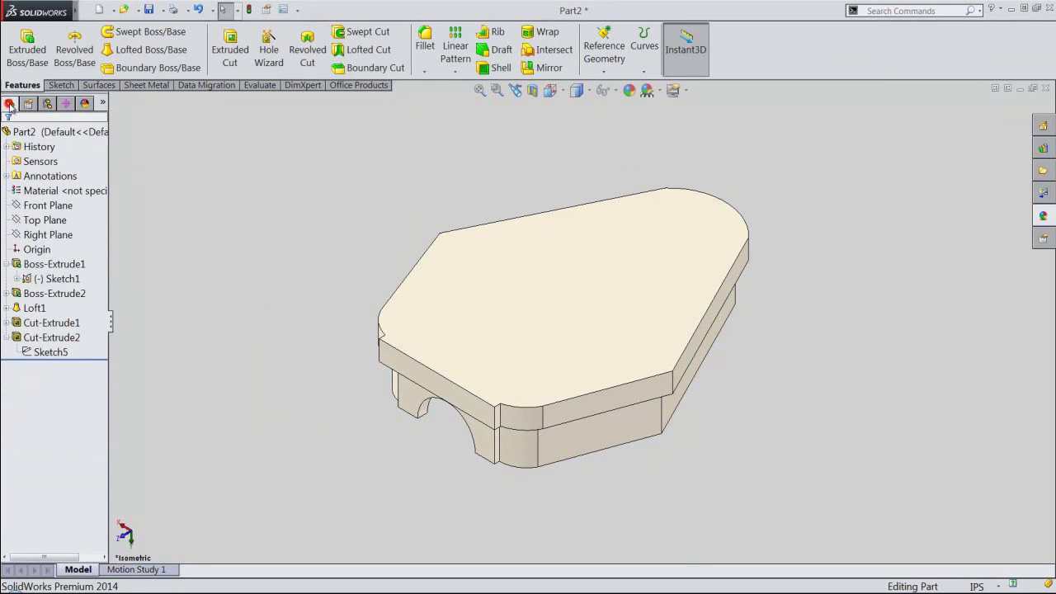
pyautogui.click(221, 194)
pyautogui.click(451, 265)
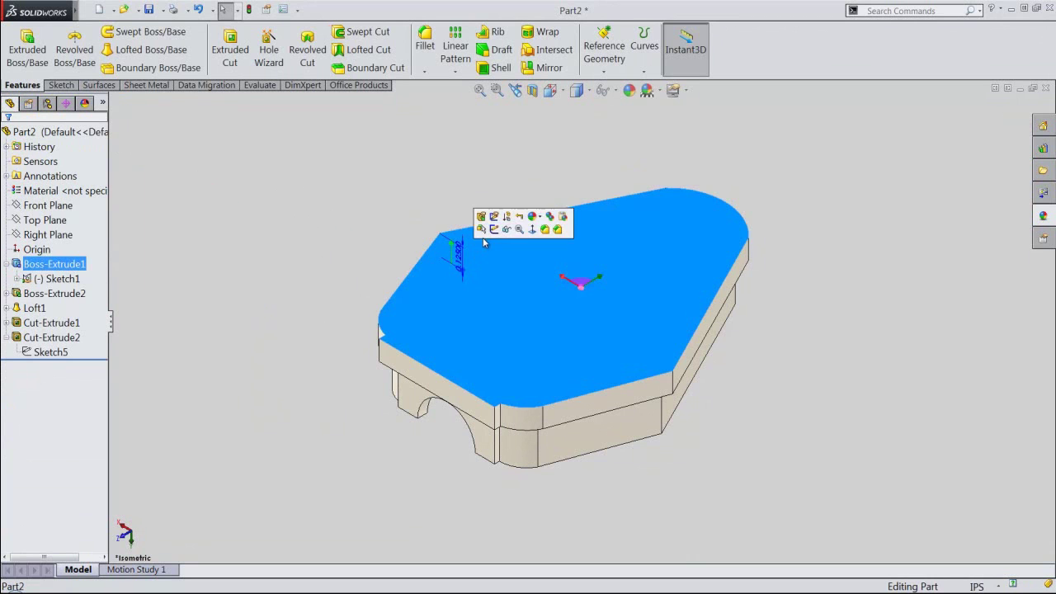
pyautogui.click(495, 230)
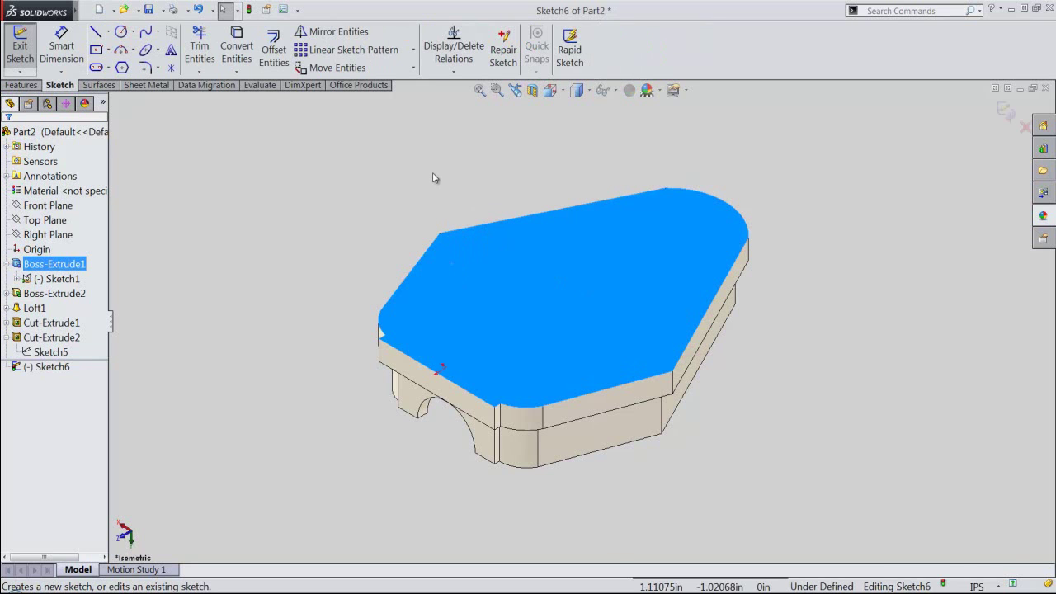
# Offset the top face outline inward by 0.03125 in.
pyautogui.click(269, 71)
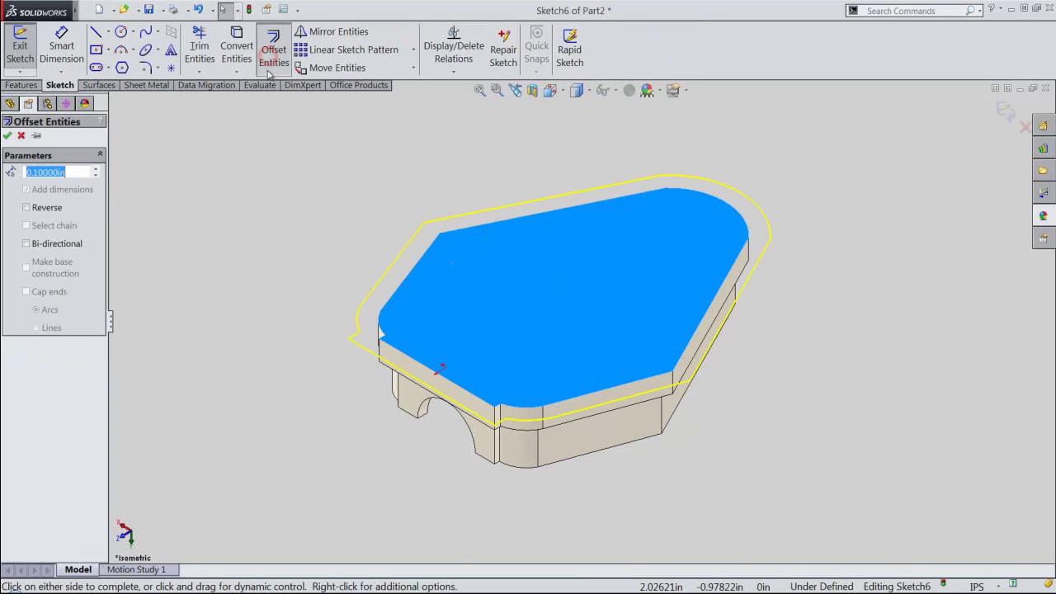
pyautogui.click(35, 136)
pyautogui.doubleClick(66, 173)
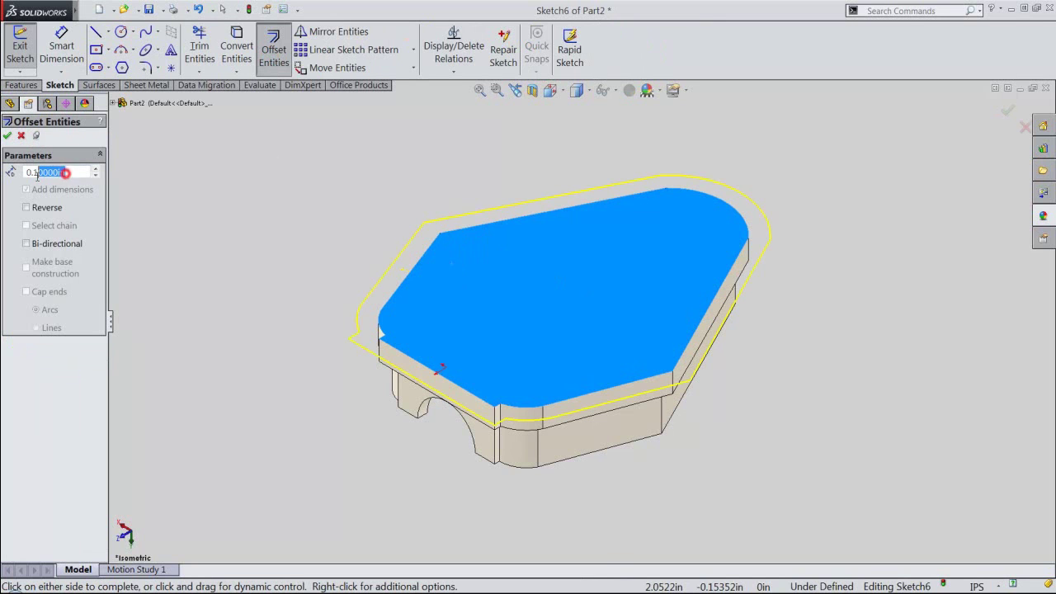
pyautogui.press('BackSpace')
pyautogui.write('.03125')
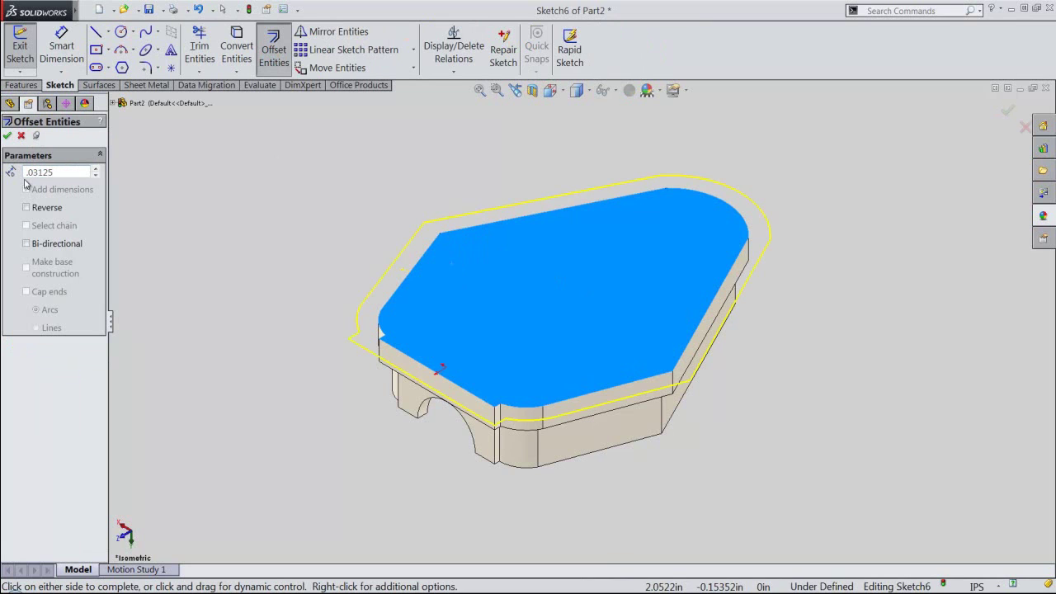
pyautogui.press('Return')
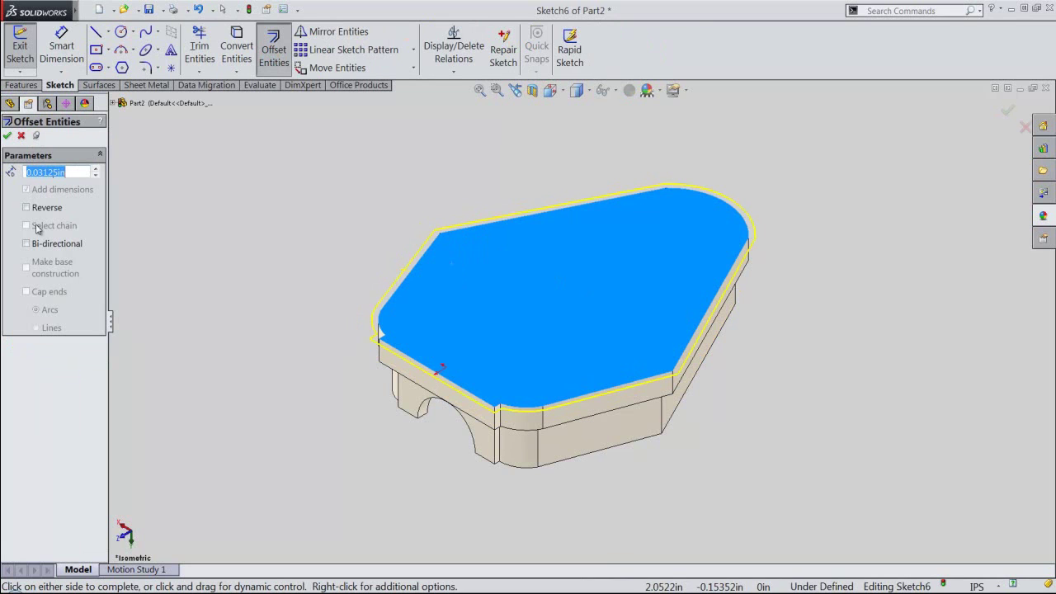
pyautogui.click(26, 208)
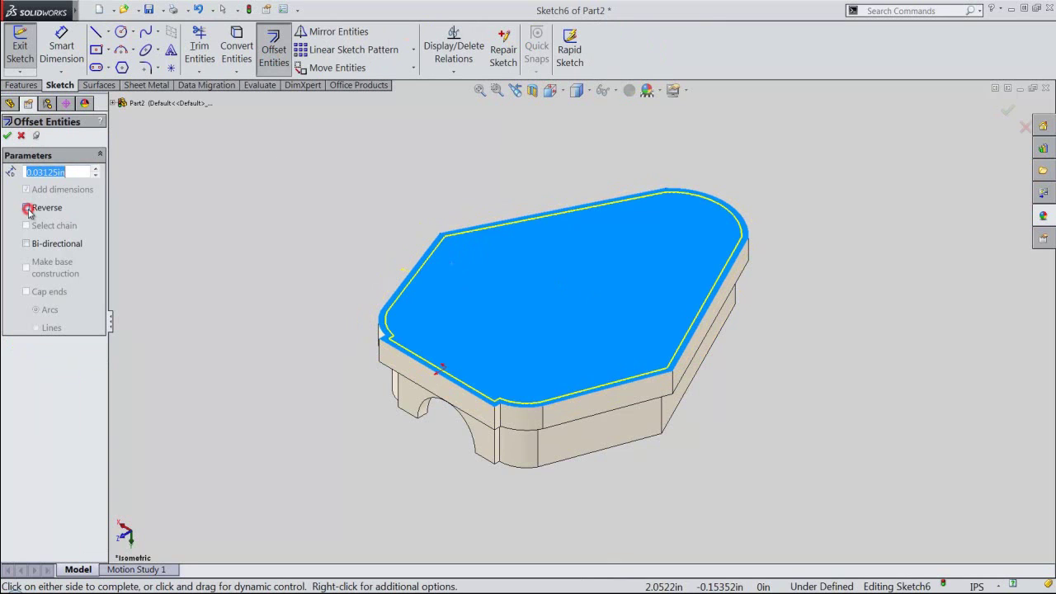
pyautogui.click(7, 135)
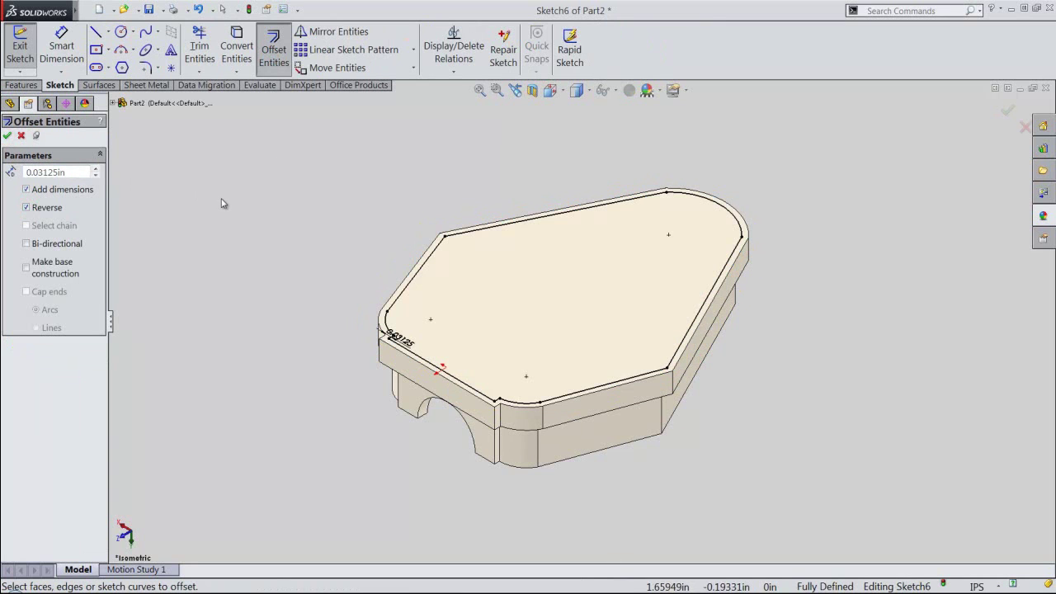
# Offset the new outline inward again by 0.03125 in and exit the sketch.
pyautogui.click(430, 254)
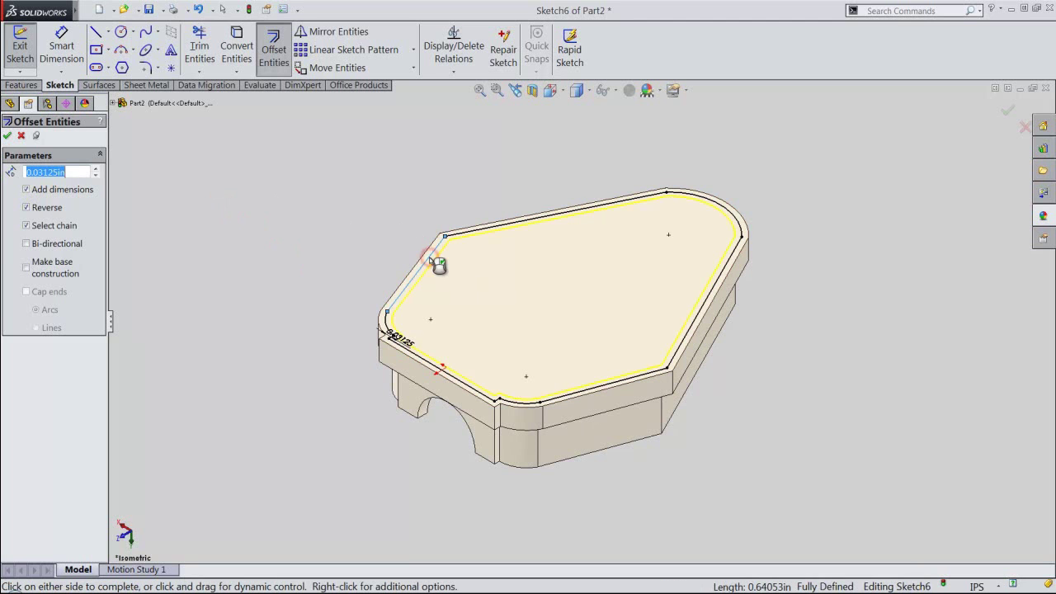
pyautogui.rightClick(489, 291)
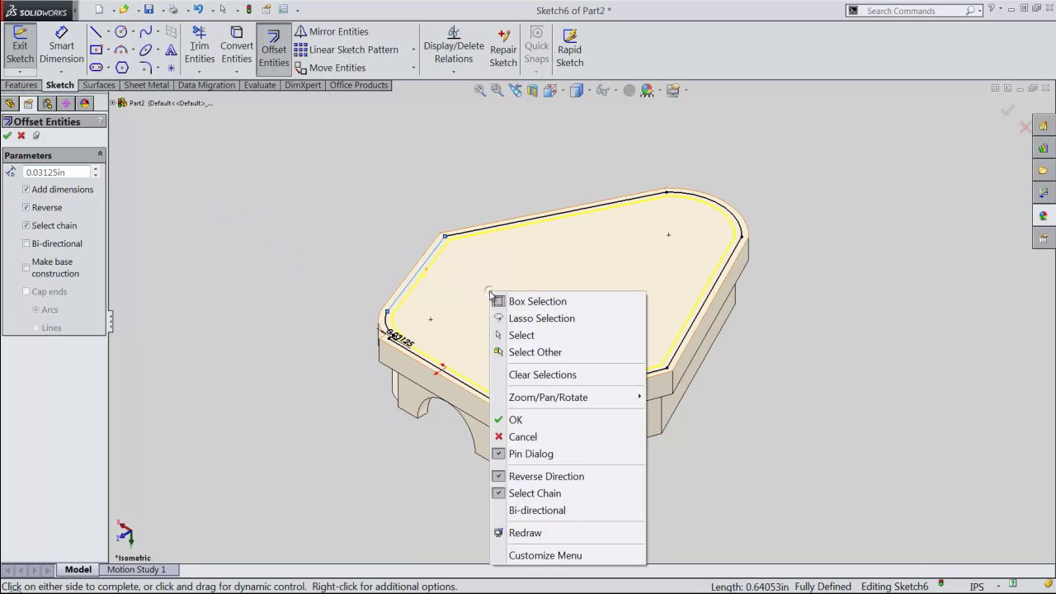
pyautogui.click(529, 422)
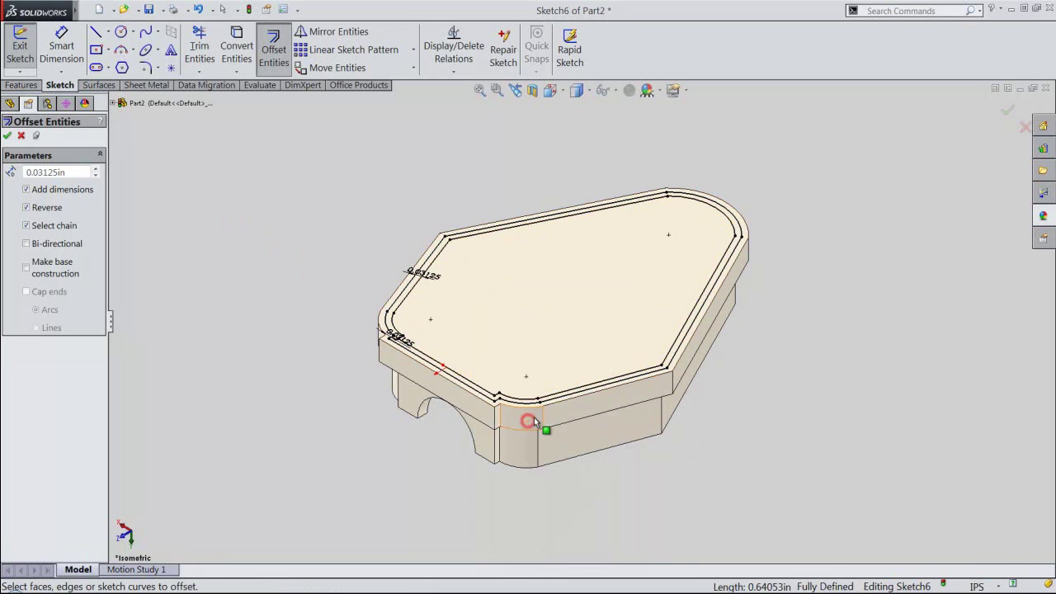
pyautogui.click(495, 163)
pyautogui.rightClick(495, 165)
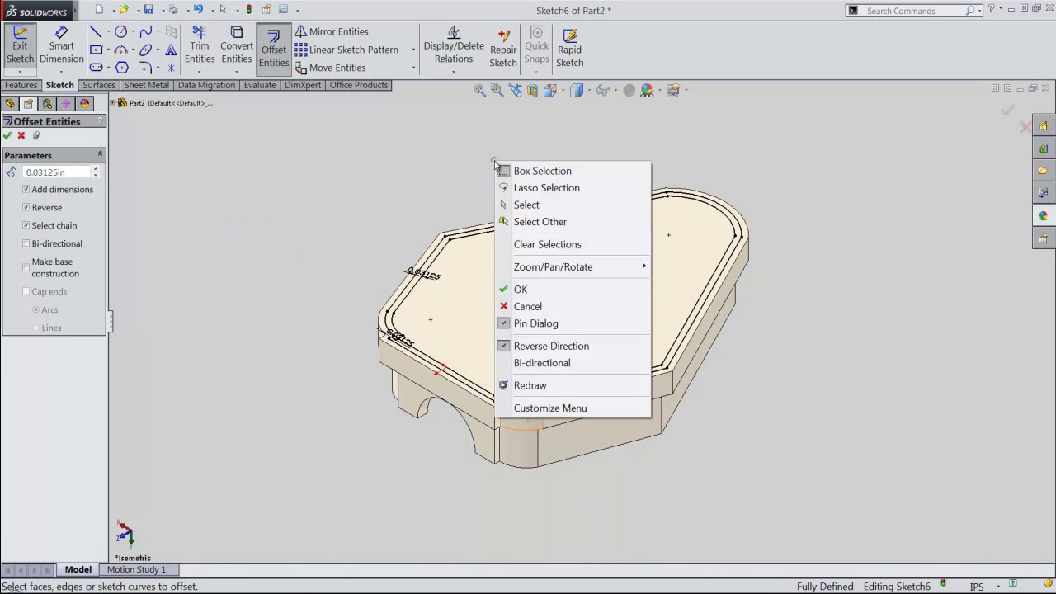
pyautogui.click(518, 293)
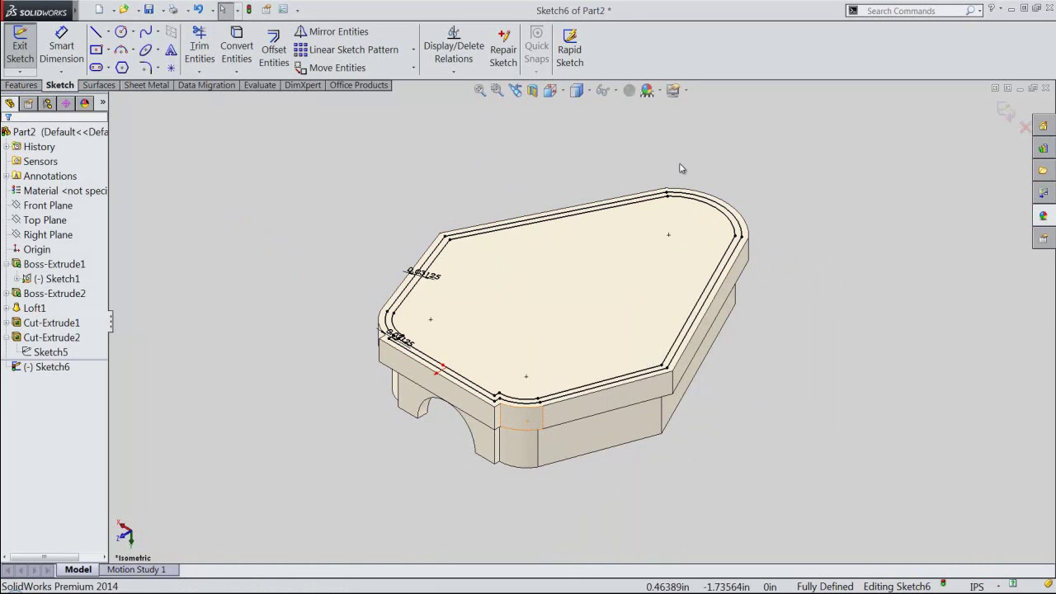
pyautogui.click(1005, 111)
# Start an extruded boss from Sketch6 with the single contour selection cleared.
pyautogui.click(505, 158)
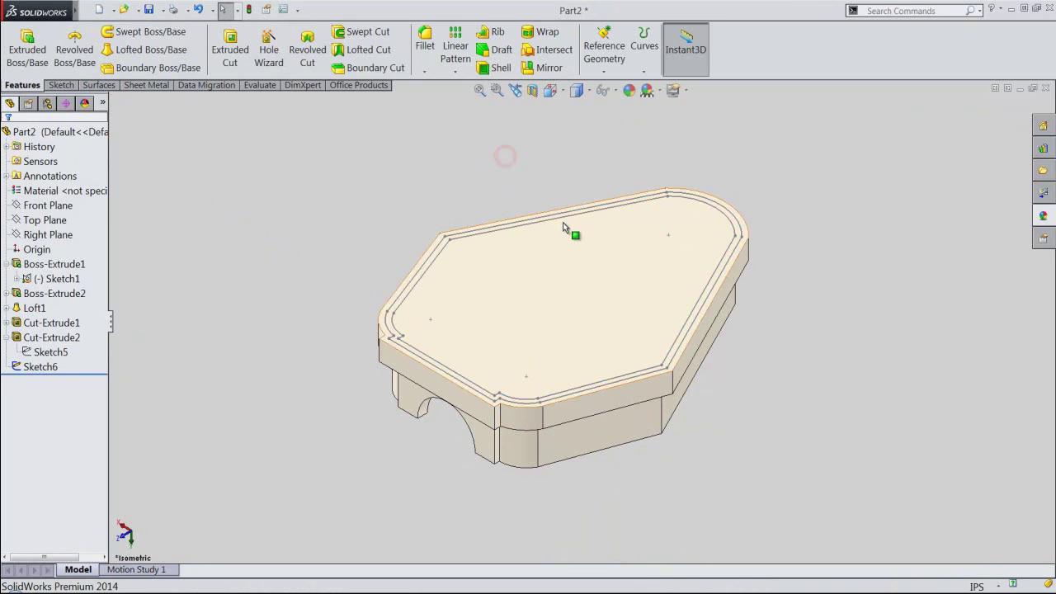
pyautogui.scroll(-2, 560, 230)
pyautogui.scroll(-2, 561, 229)
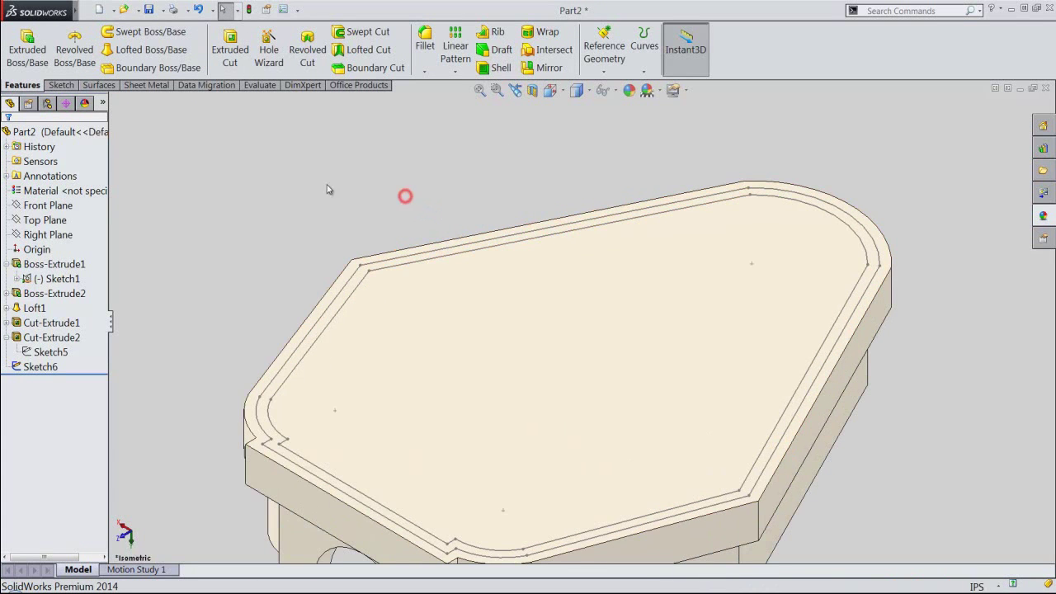
pyautogui.click(234, 202)
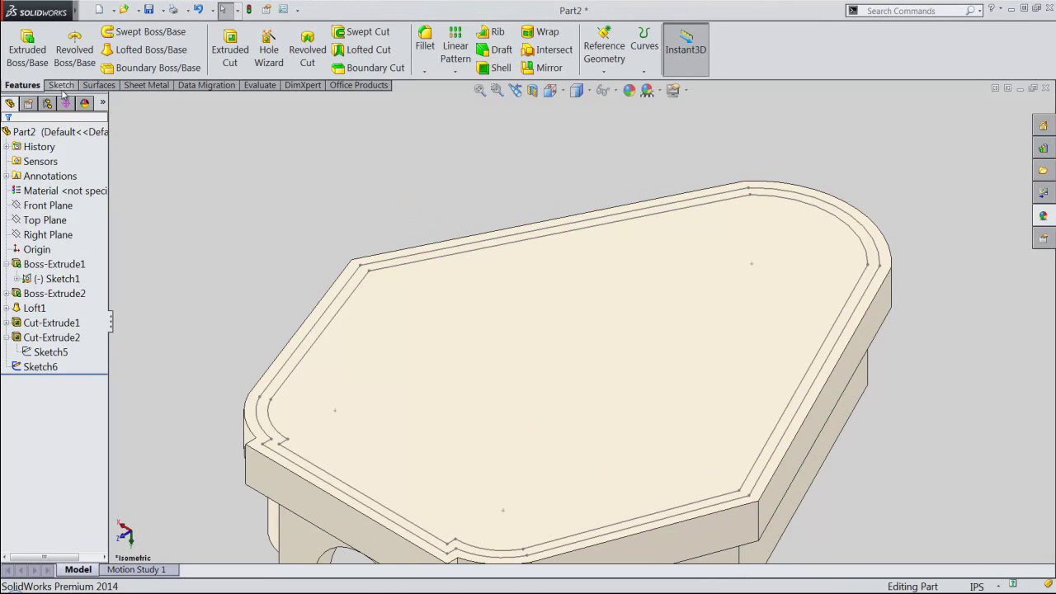
pyautogui.click(27, 50)
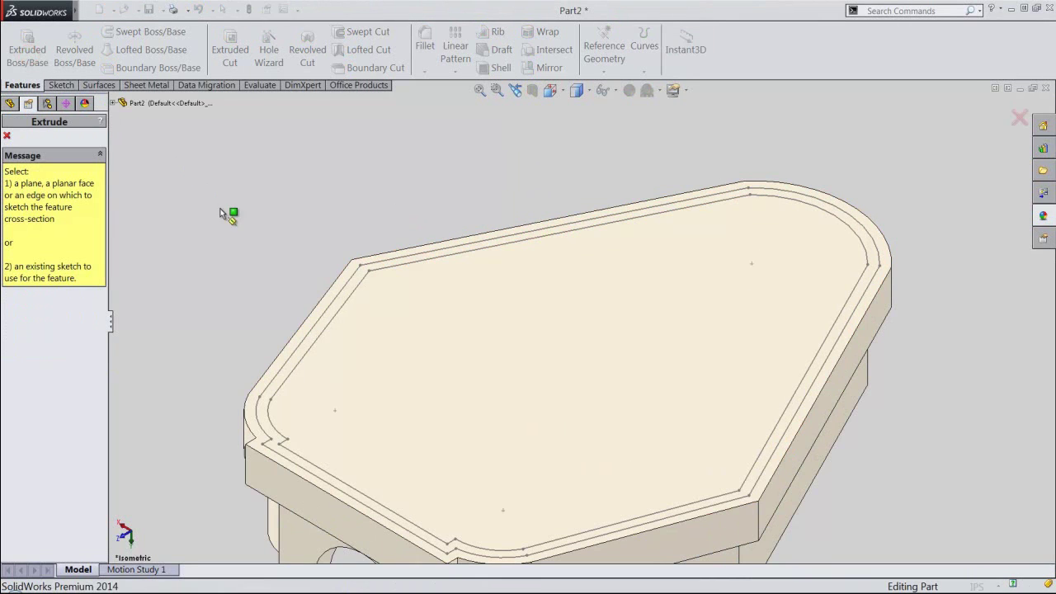
pyautogui.click(353, 295)
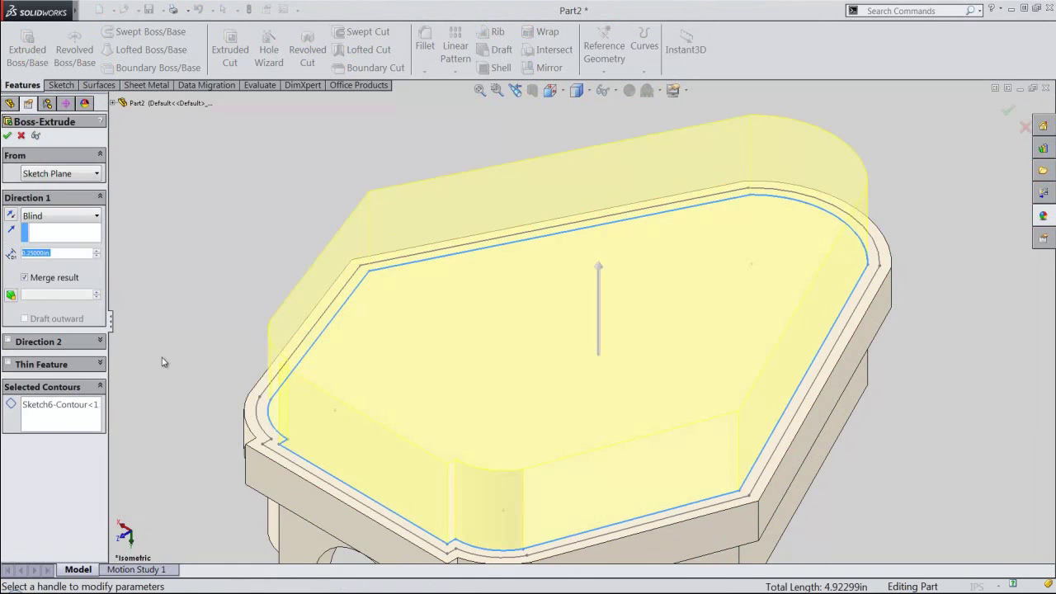
pyautogui.rightClick(91, 405)
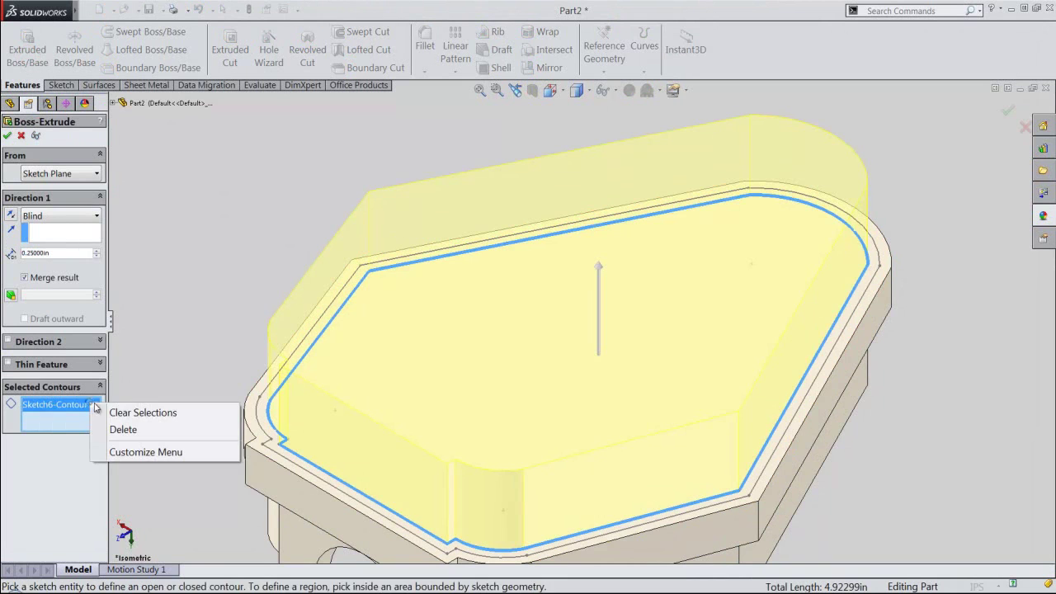
pyautogui.click(117, 414)
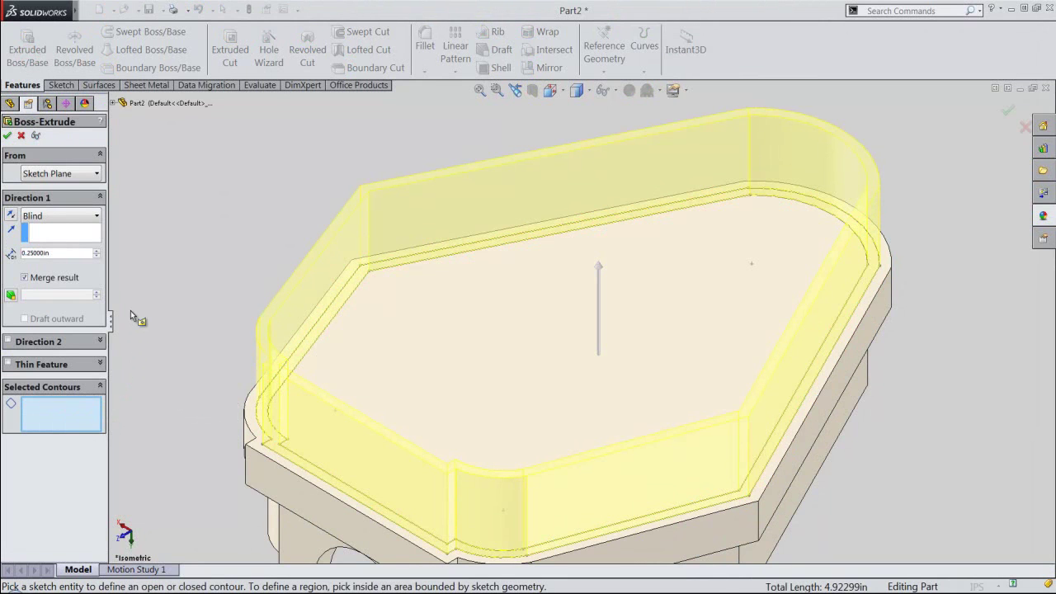
# Extrude the lip 0.03125 in blind, inspect it, and select the inner top face.
pyautogui.doubleClick(22, 253)
pyautogui.write('.0312')
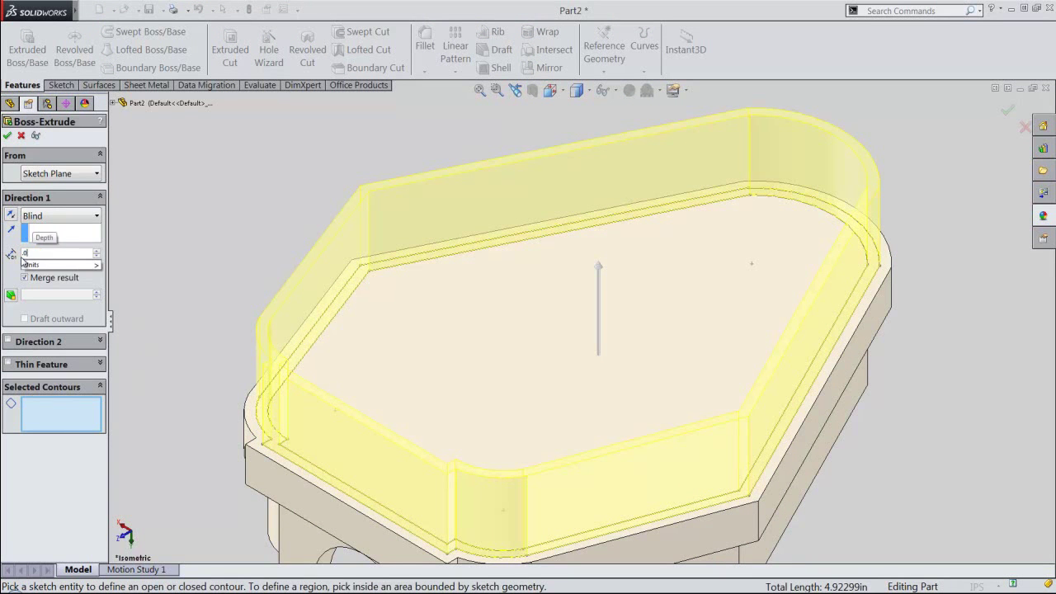
pyautogui.write('5')
pyautogui.press('Return')
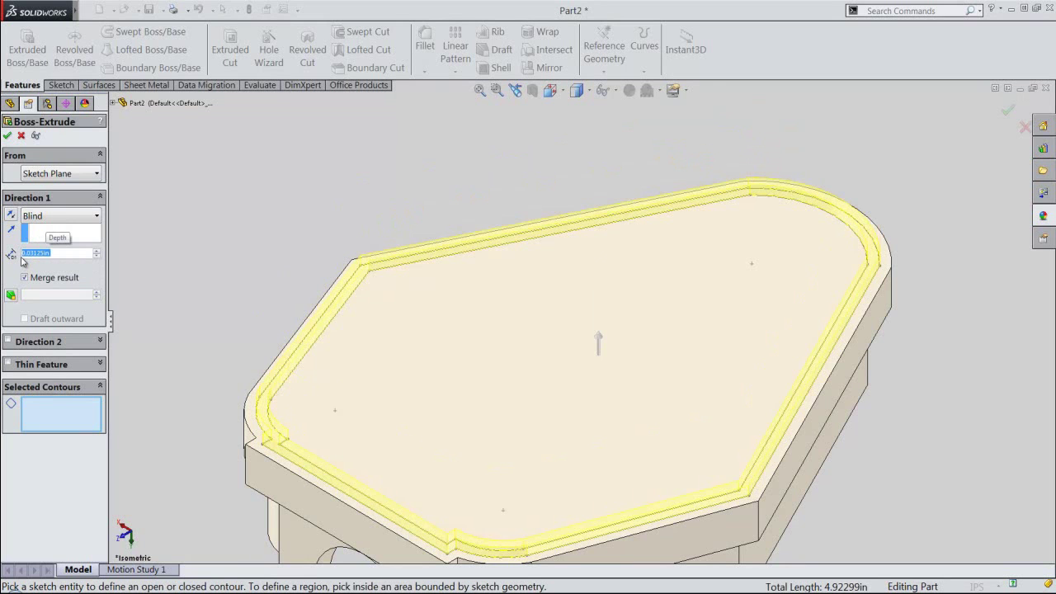
pyautogui.rightClick(177, 205)
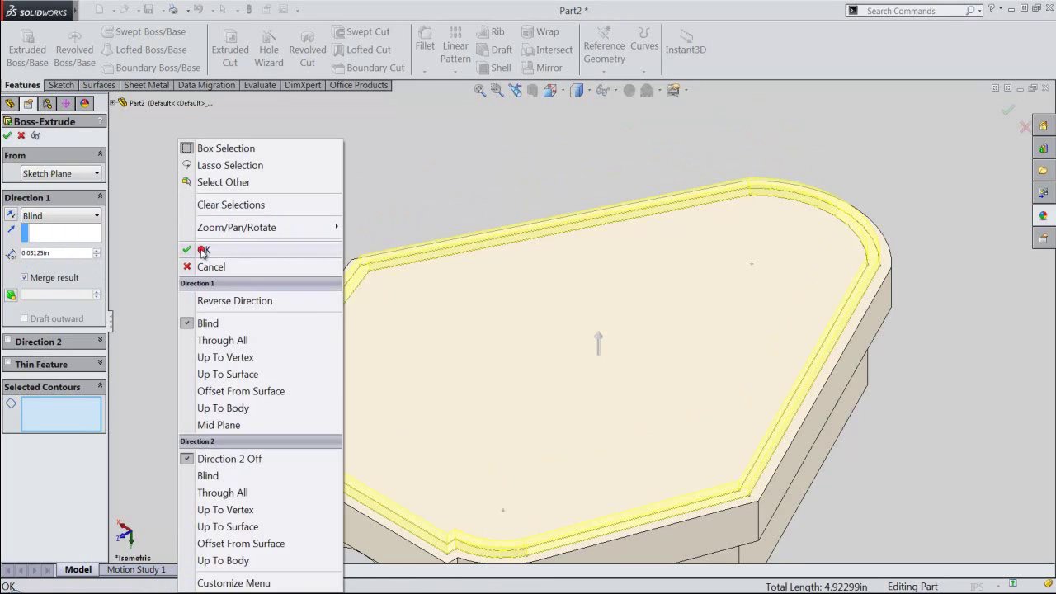
pyautogui.click(202, 251)
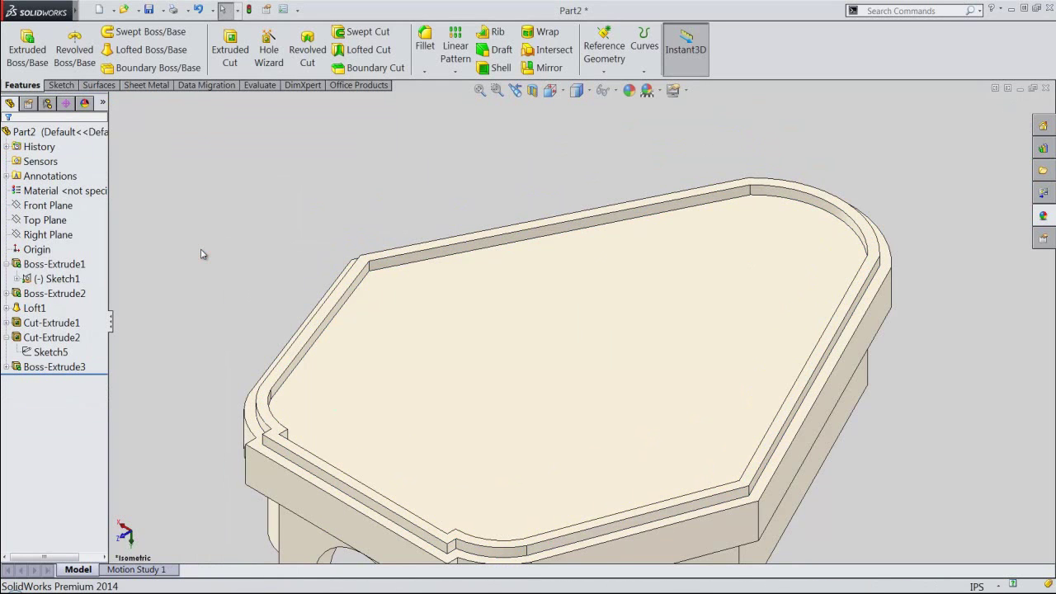
pyautogui.moveTo(202, 254)
pyautogui.mouseDown(button='middle')
pyautogui.moveTo(250, 303)
pyautogui.moveTo(210, 327)
pyautogui.mouseUp(button='middle')
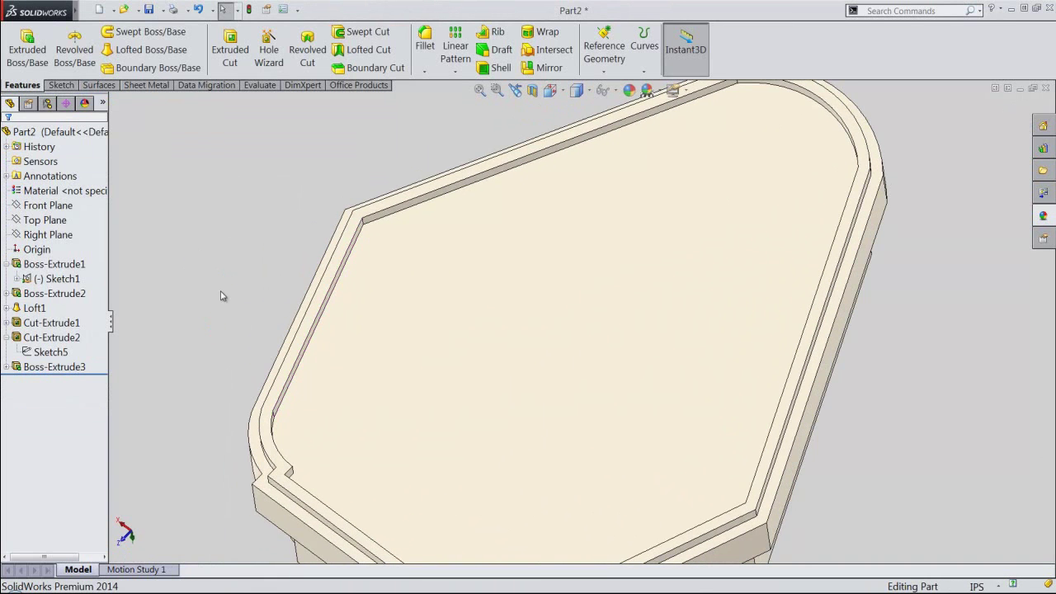
pyautogui.click(513, 91)
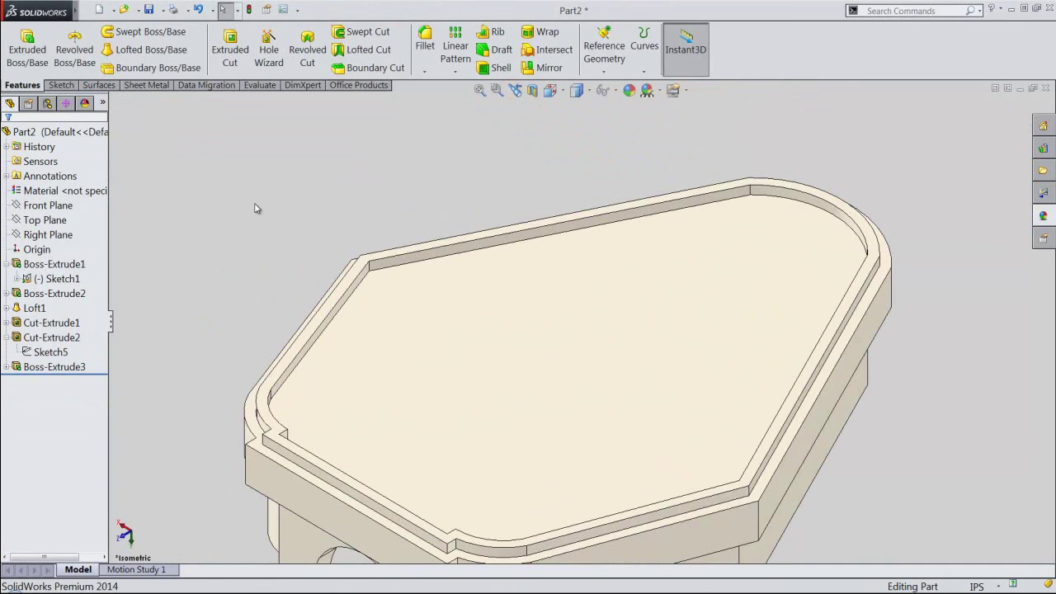
pyautogui.click(410, 299)
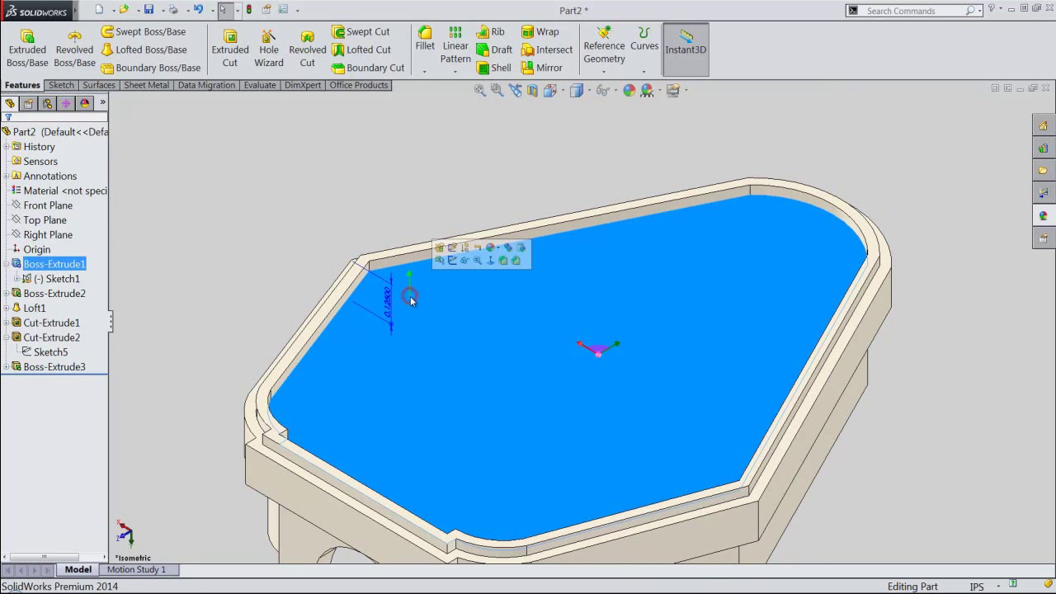
# Sketch on the inner face, viewed from Top, with an outline offset 0.03125 in inward.
pyautogui.click(451, 261)
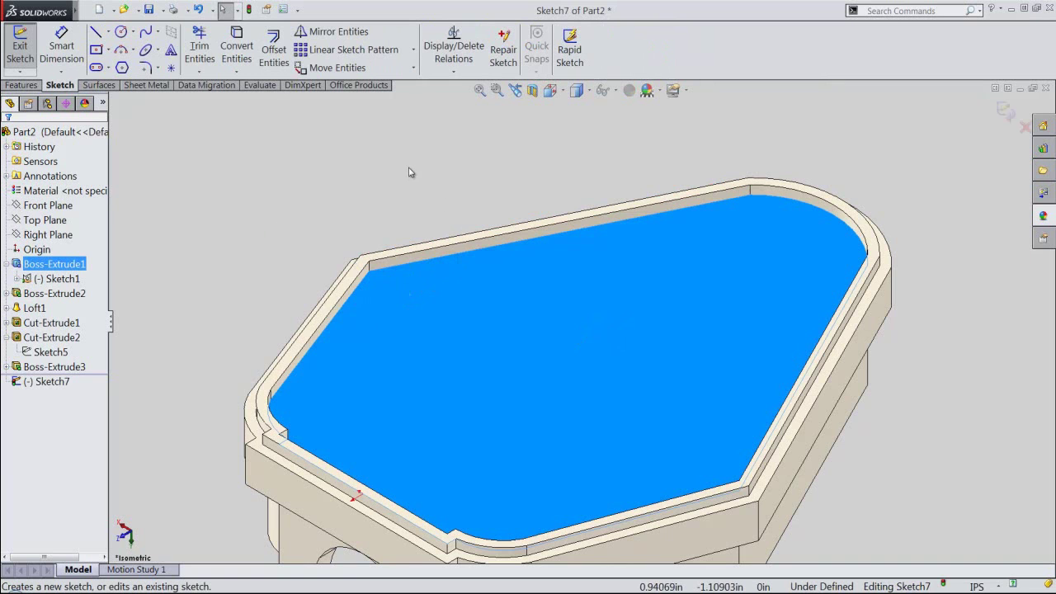
pyautogui.click(273, 54)
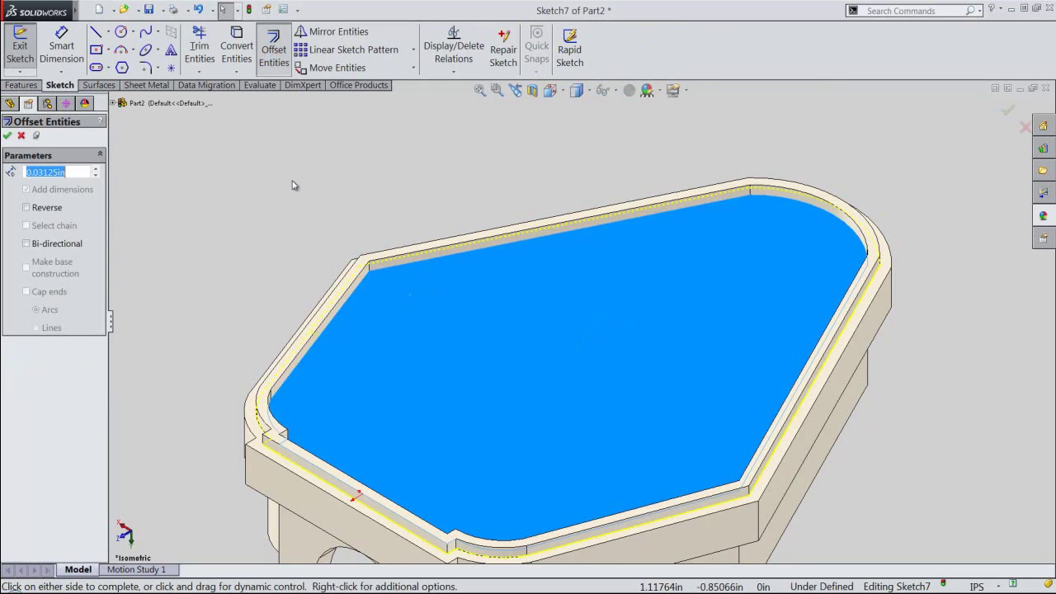
pyautogui.click(548, 89)
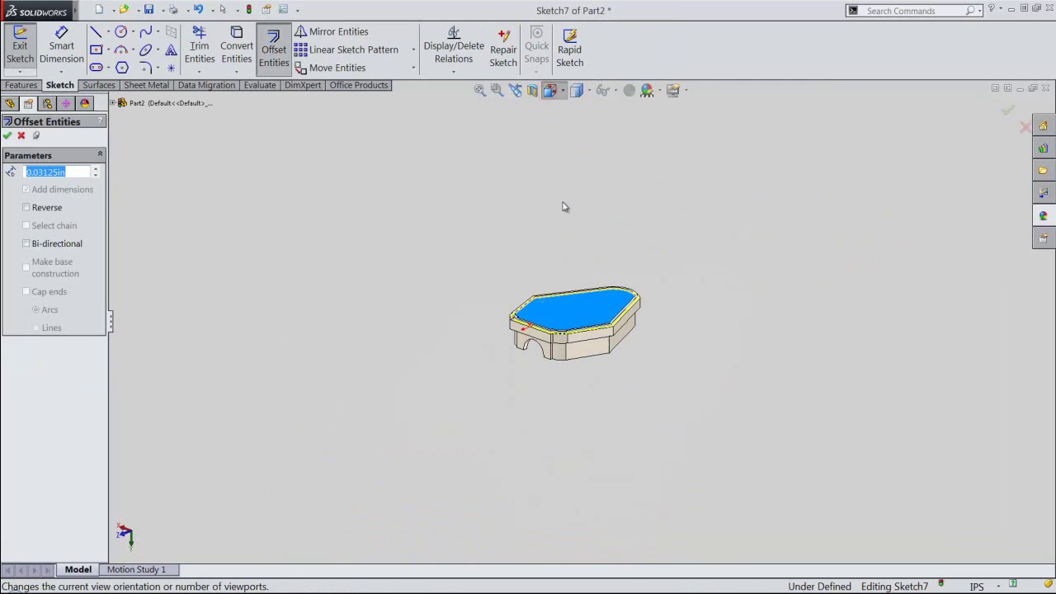
pyautogui.click(573, 238)
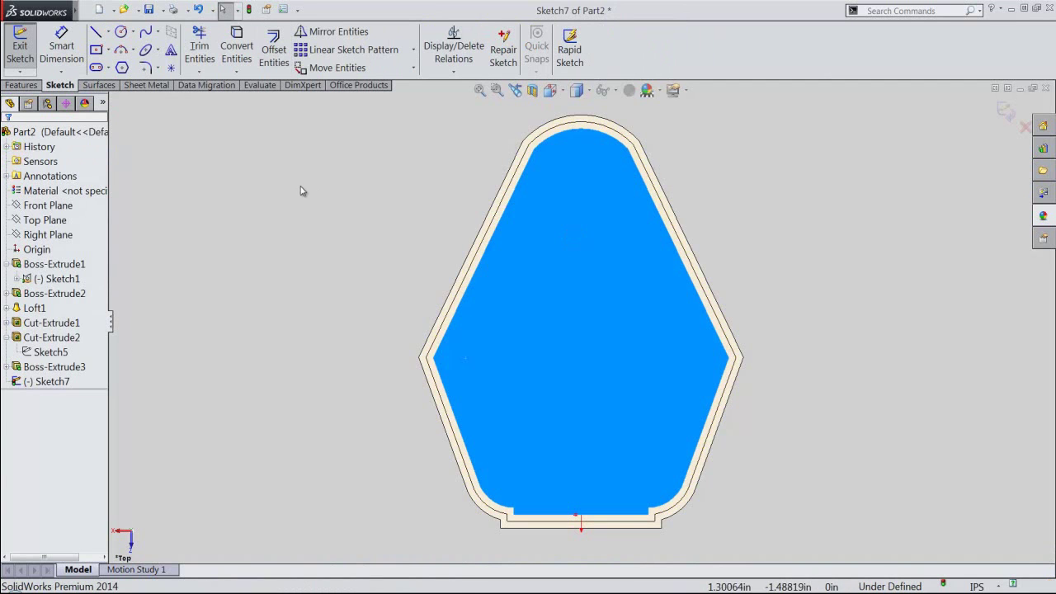
pyautogui.click(273, 51)
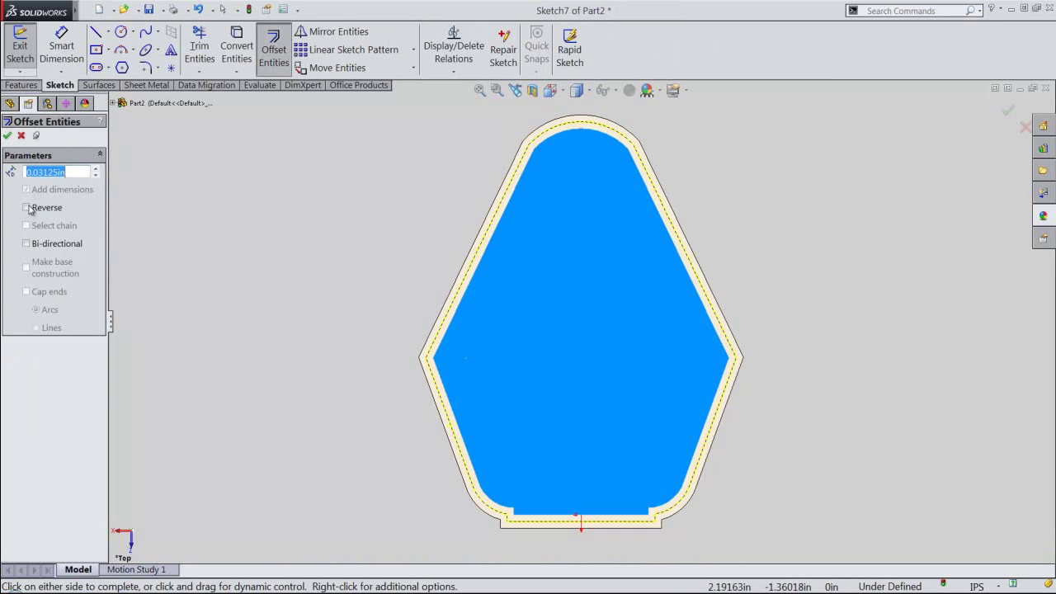
pyautogui.click(27, 209)
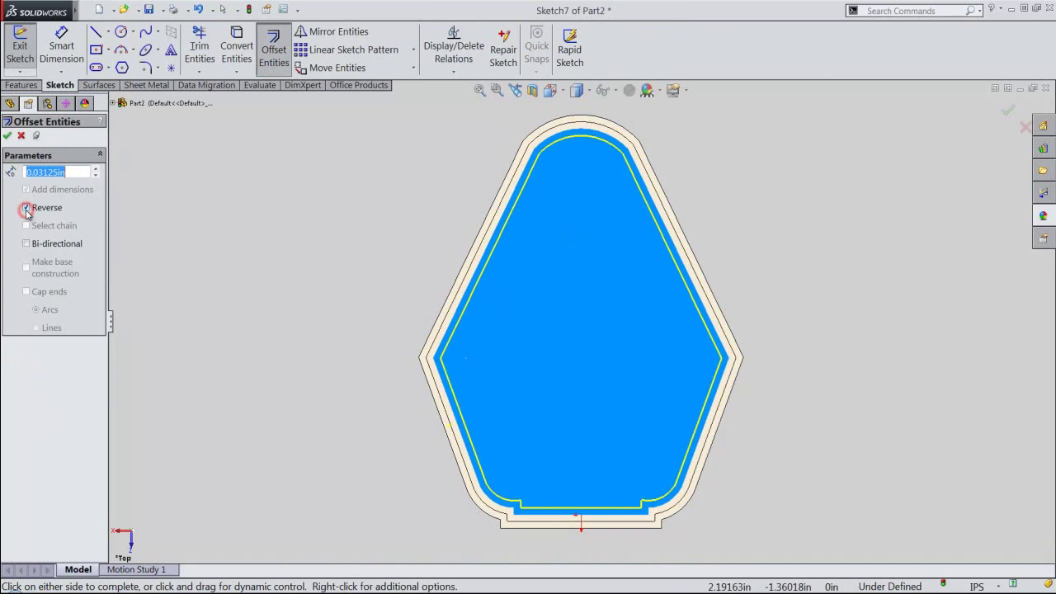
pyautogui.click(7, 135)
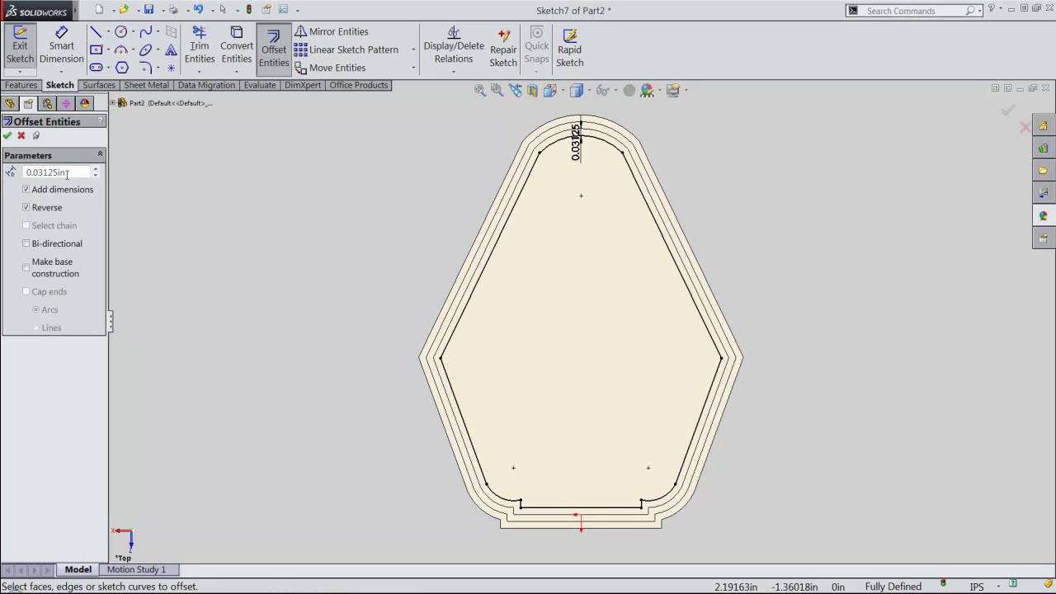
# Offset the inner outline again by 0.015625 in.
pyautogui.doubleClick(66, 172)
pyautogui.press('BackSpace')
pyautogui.press('Return')
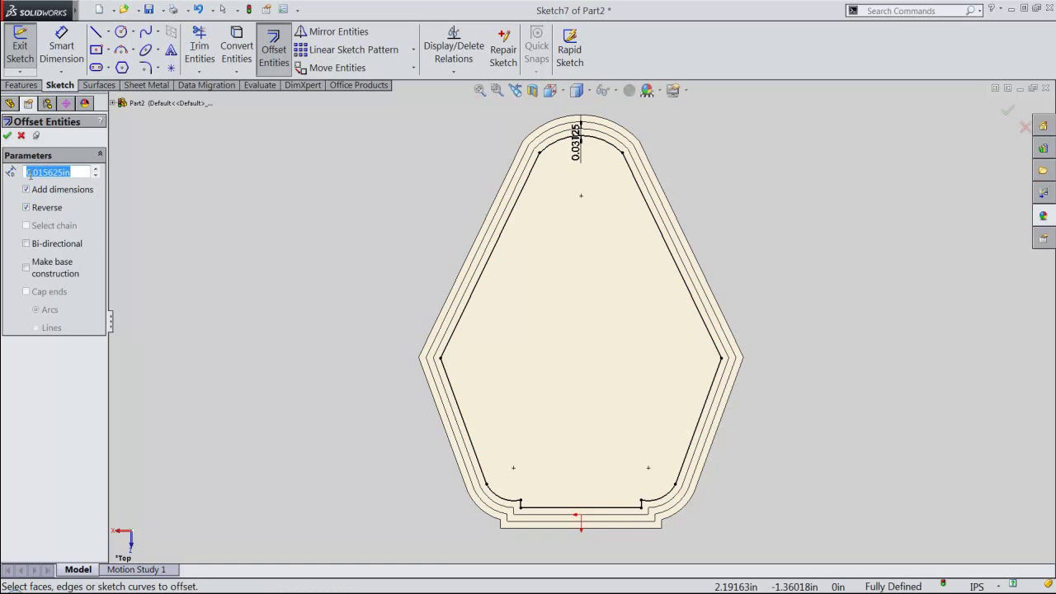
pyautogui.click(483, 271)
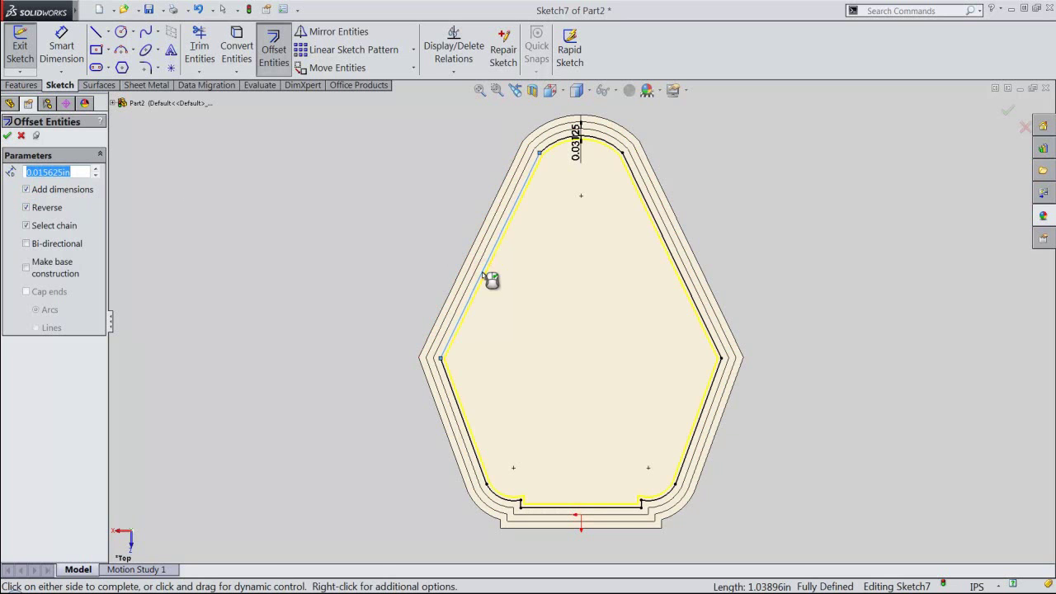
pyautogui.rightClick(322, 229)
pyautogui.click(356, 356)
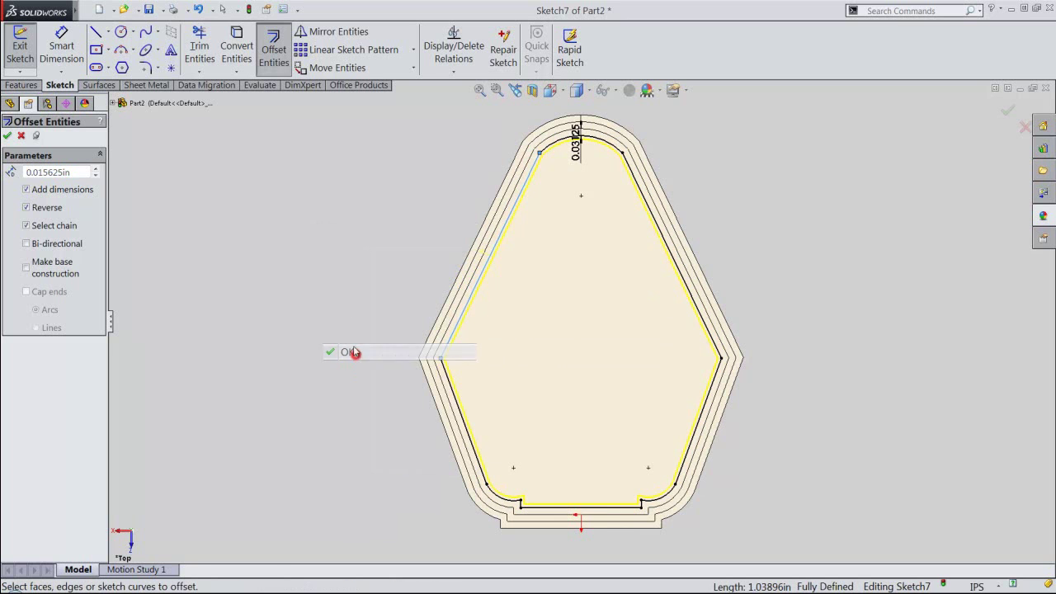
pyautogui.rightClick(349, 258)
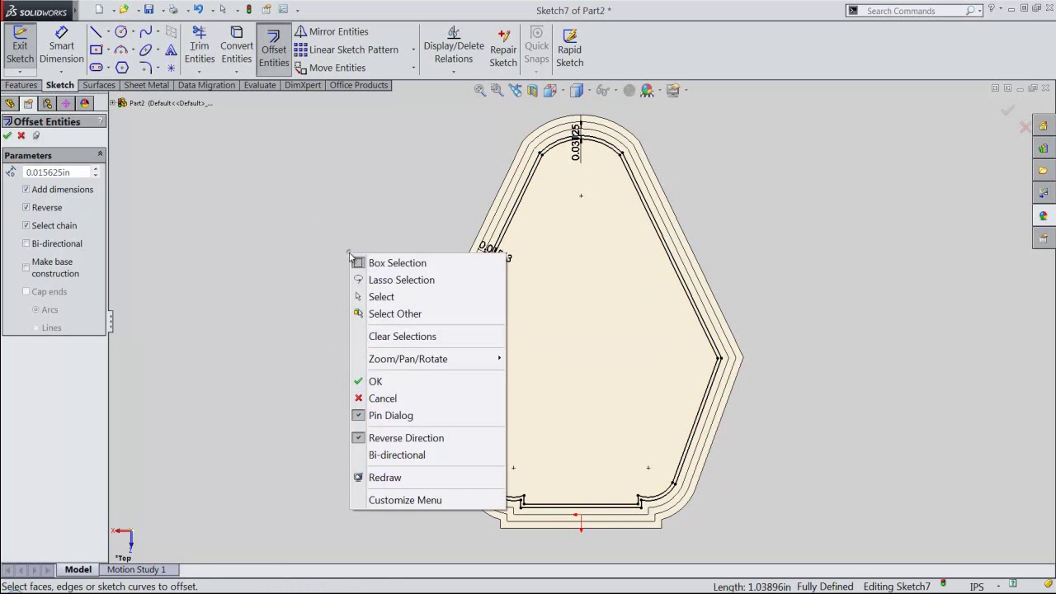
pyautogui.click(388, 380)
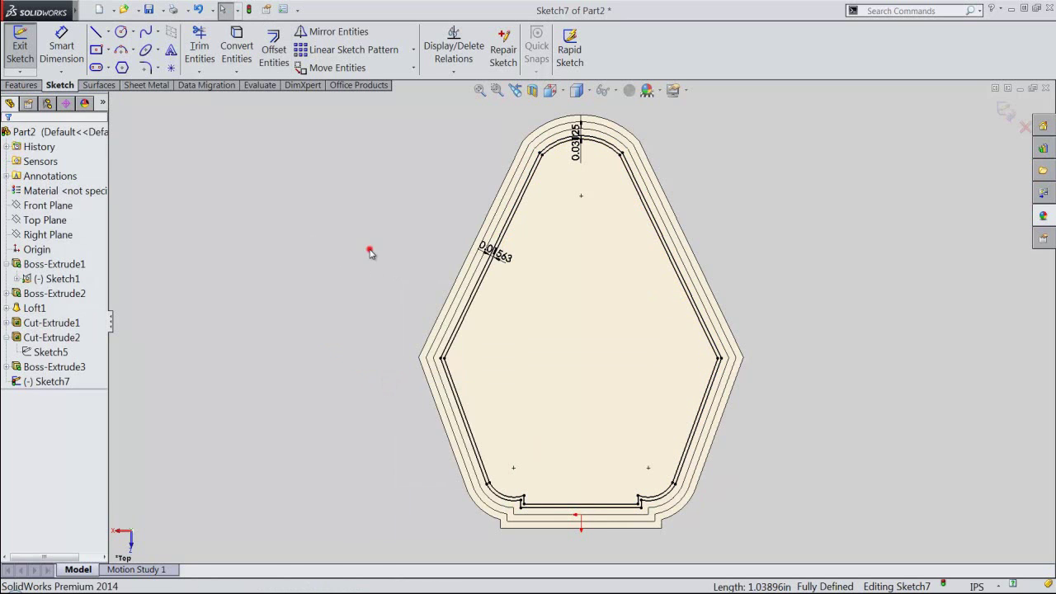
# Return to isometric view and exit Sketch7.
pyautogui.click(560, 87)
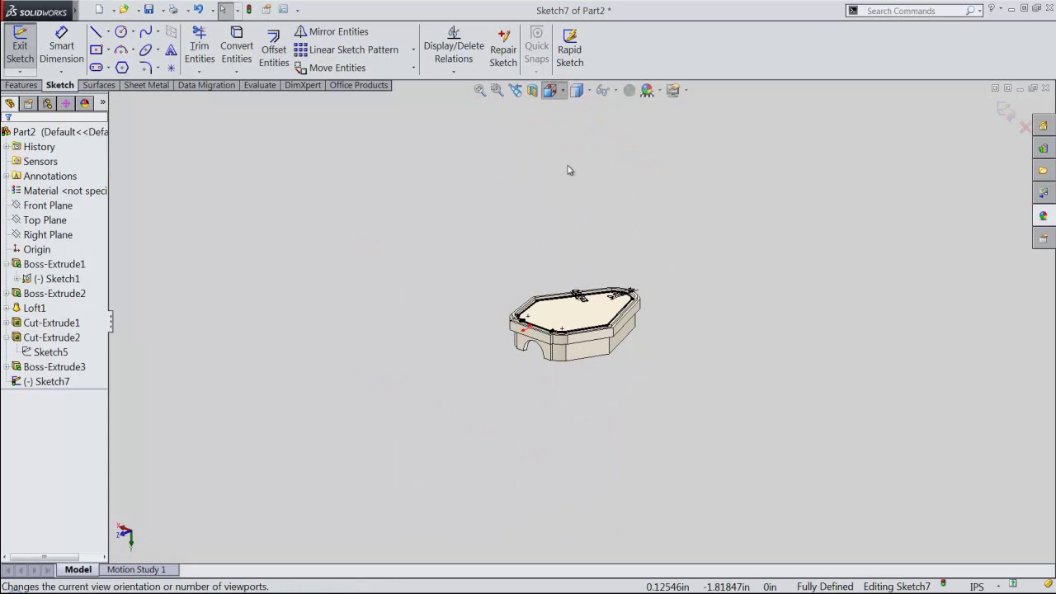
pyautogui.click(574, 280)
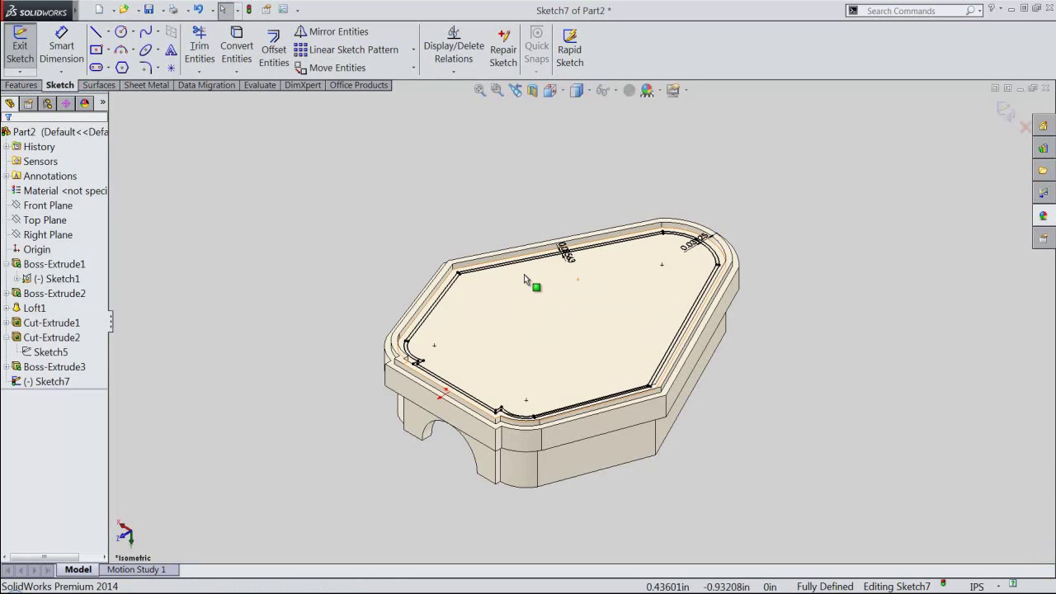
pyautogui.scroll(-2, 530, 278)
pyautogui.scroll(-2, 530, 278)
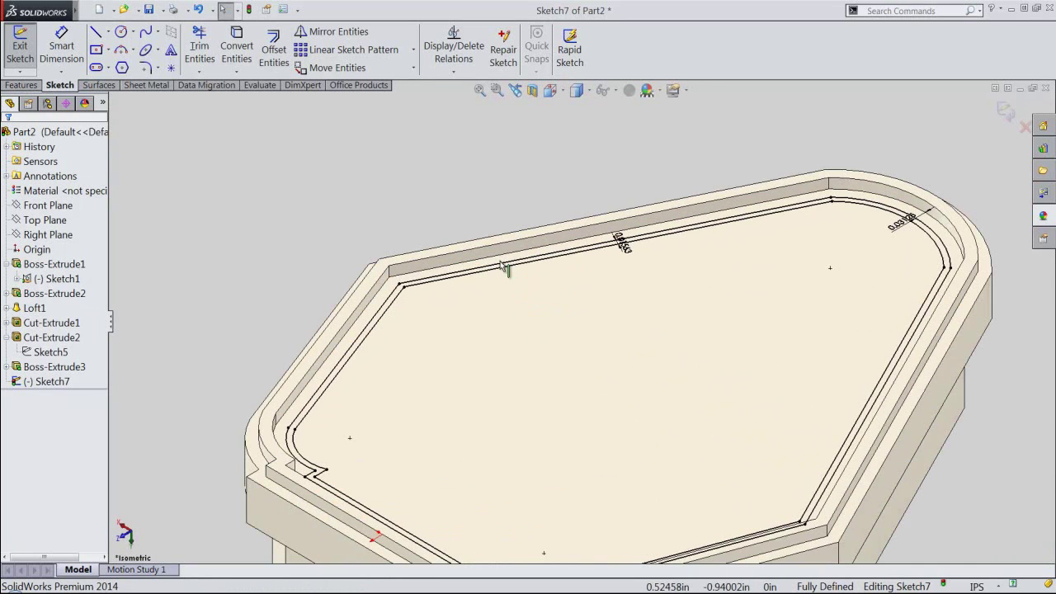
pyautogui.rightClick(380, 185)
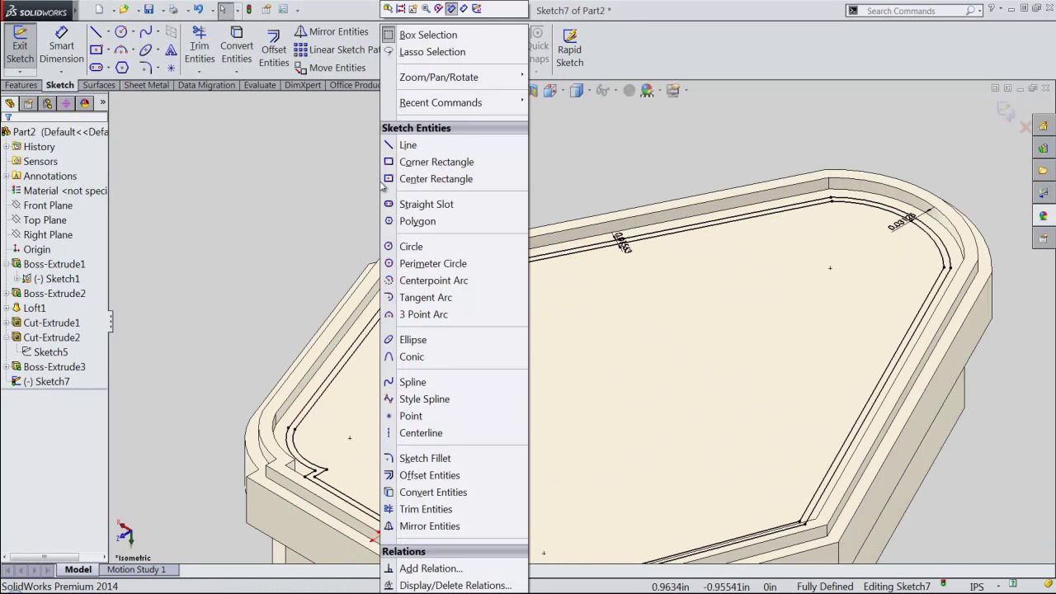
pyautogui.click(477, 8)
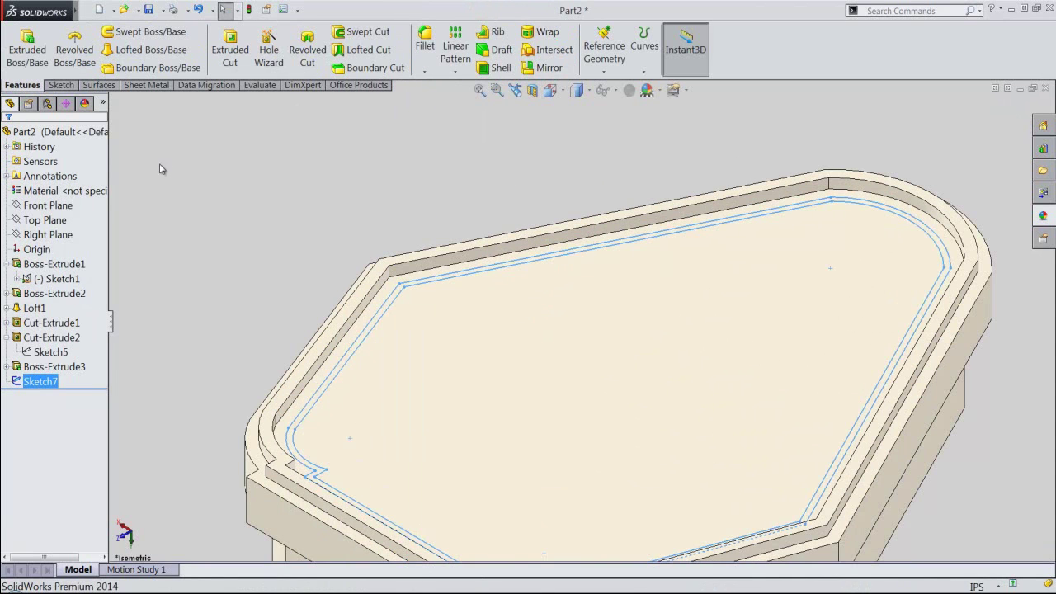
# Extrude Sketch7 0.03125 in blind as a second lip, then zoom to fit.
pyautogui.click(27, 49)
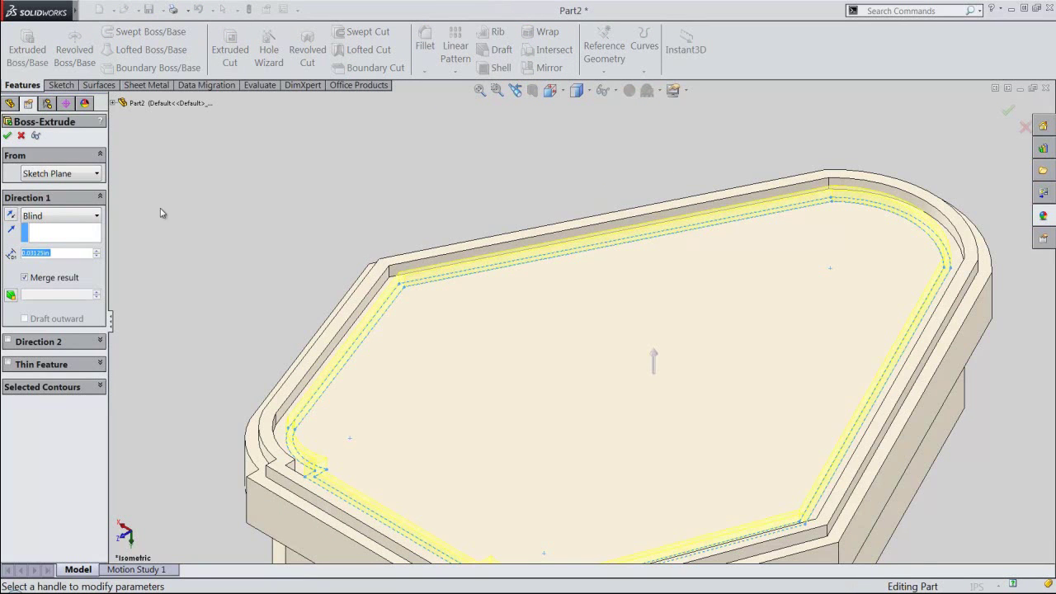
pyautogui.click(62, 253)
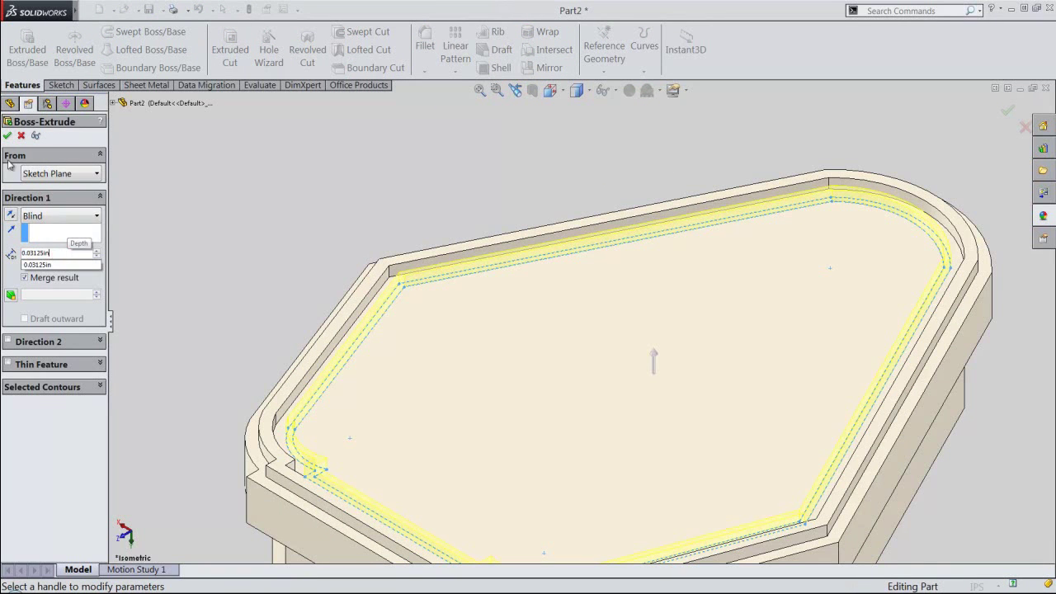
pyautogui.click(8, 136)
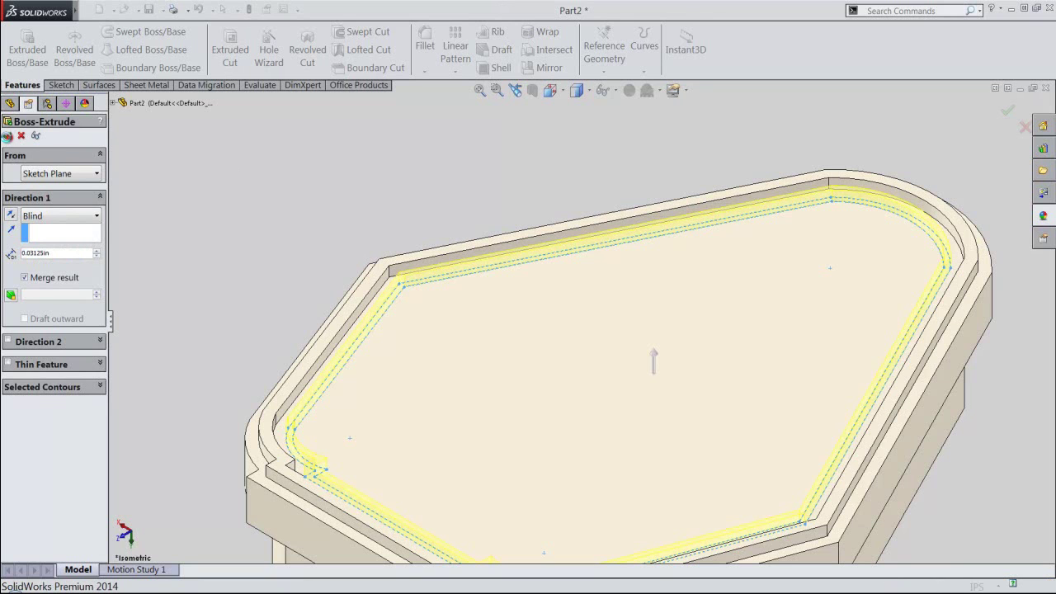
pyautogui.click(205, 228)
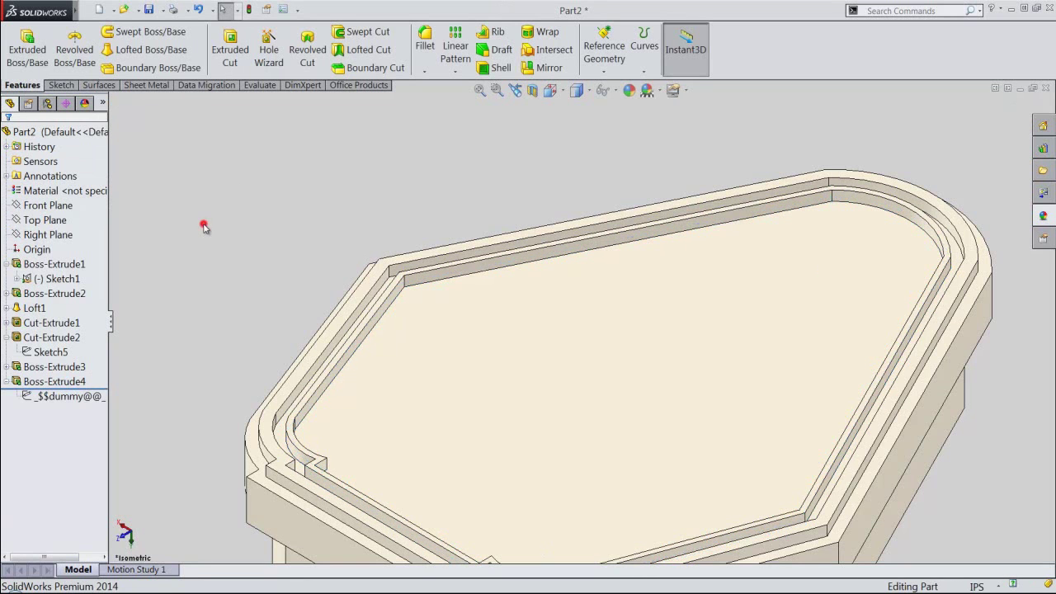
pyautogui.moveTo(210, 244)
pyautogui.mouseDown(button='middle')
pyautogui.moveTo(259, 361)
pyautogui.moveTo(214, 302)
pyautogui.moveTo(169, 273)
pyautogui.moveTo(191, 266)
pyautogui.mouseUp(button='middle')
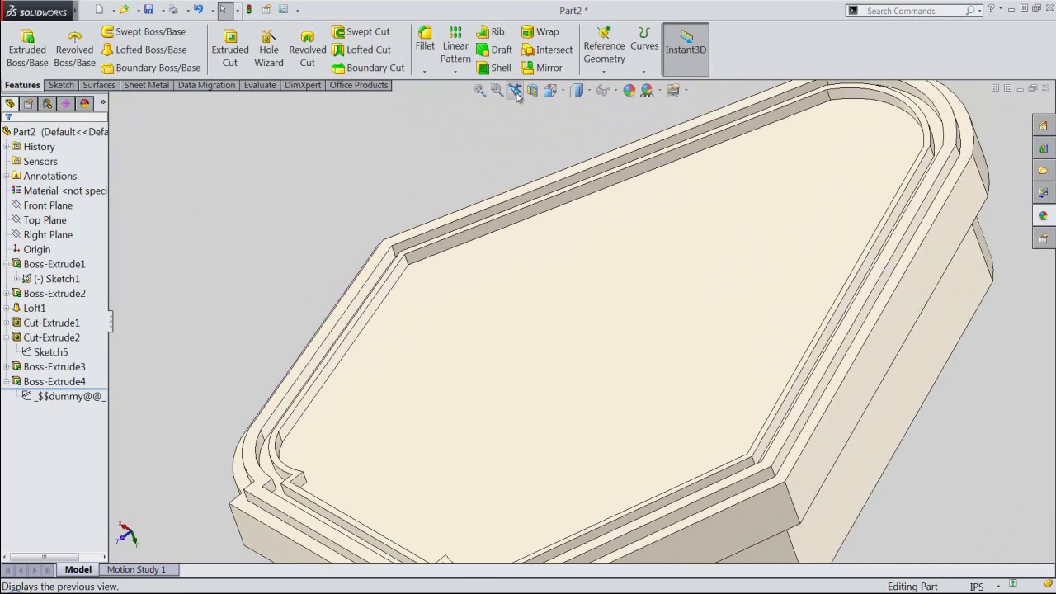
pyautogui.click(514, 90)
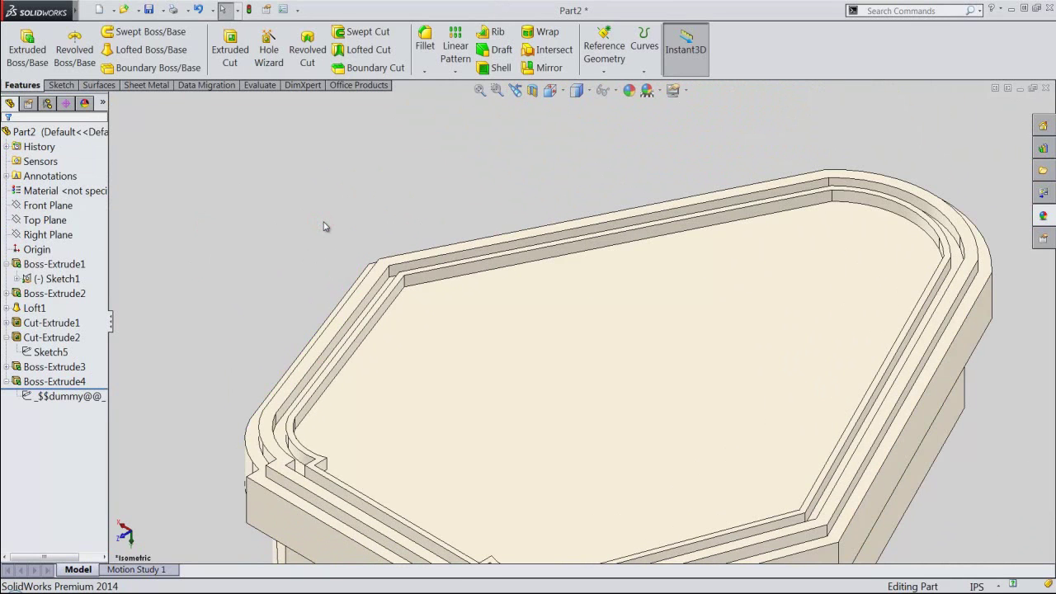
pyautogui.click(368, 208)
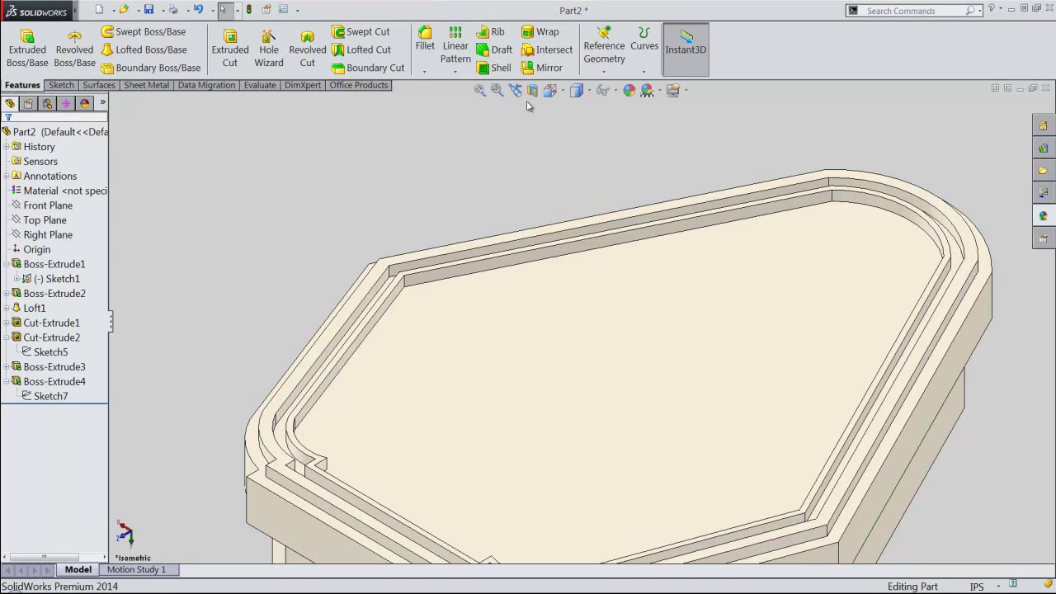
pyautogui.click(478, 90)
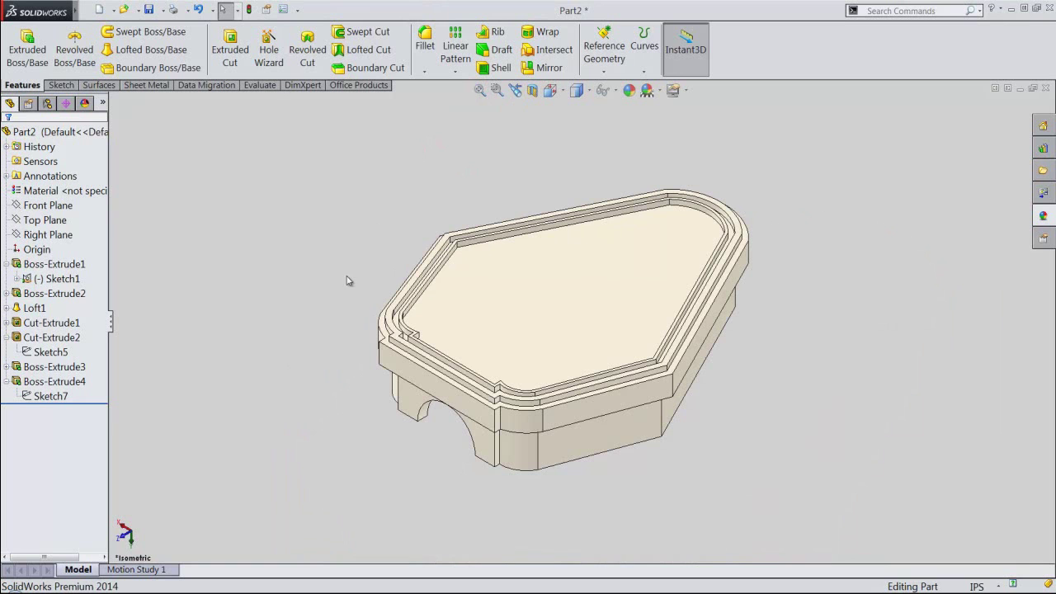
# Fillet the front-left top edge and its whole outer rim loop with a 0.03125 in radius.
pyautogui.click(425, 41)
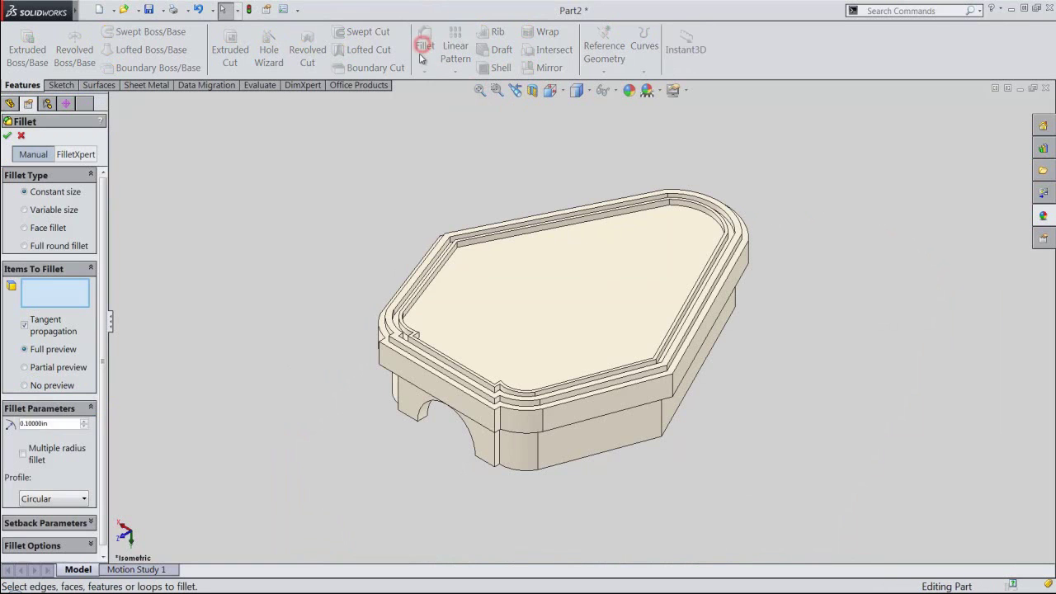
pyautogui.moveTo(68, 423); pyautogui.dragTo(10, 425)
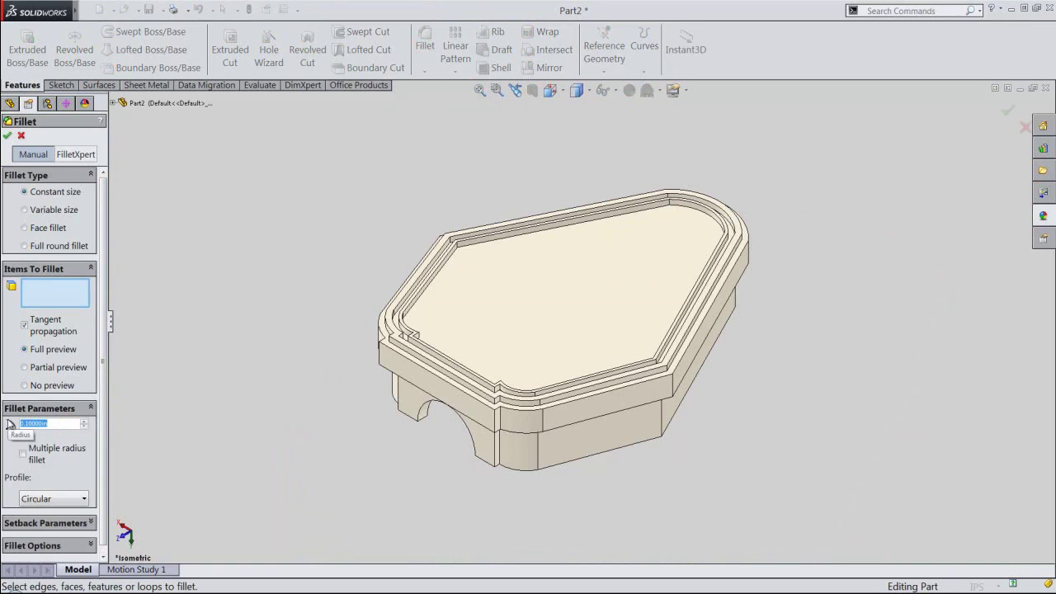
pyautogui.write('.03125')
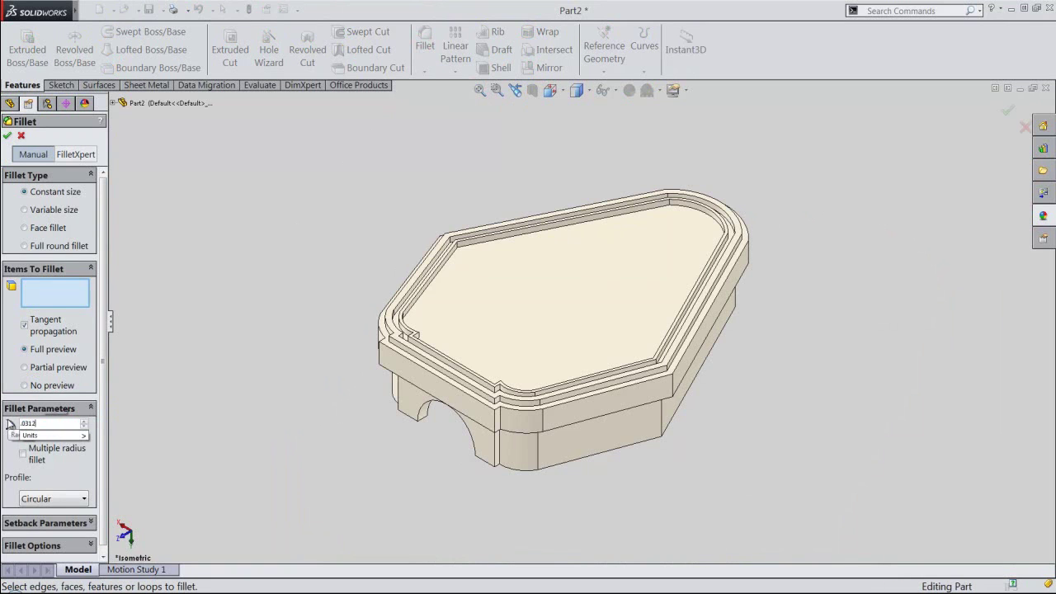
pyautogui.press('Return')
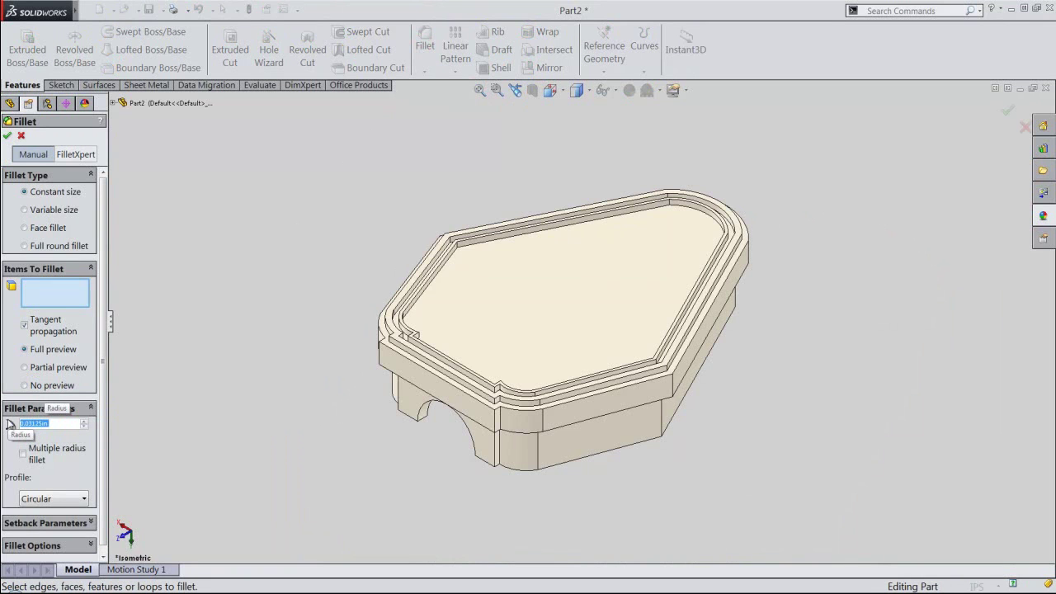
pyautogui.scroll(-3, 454, 340)
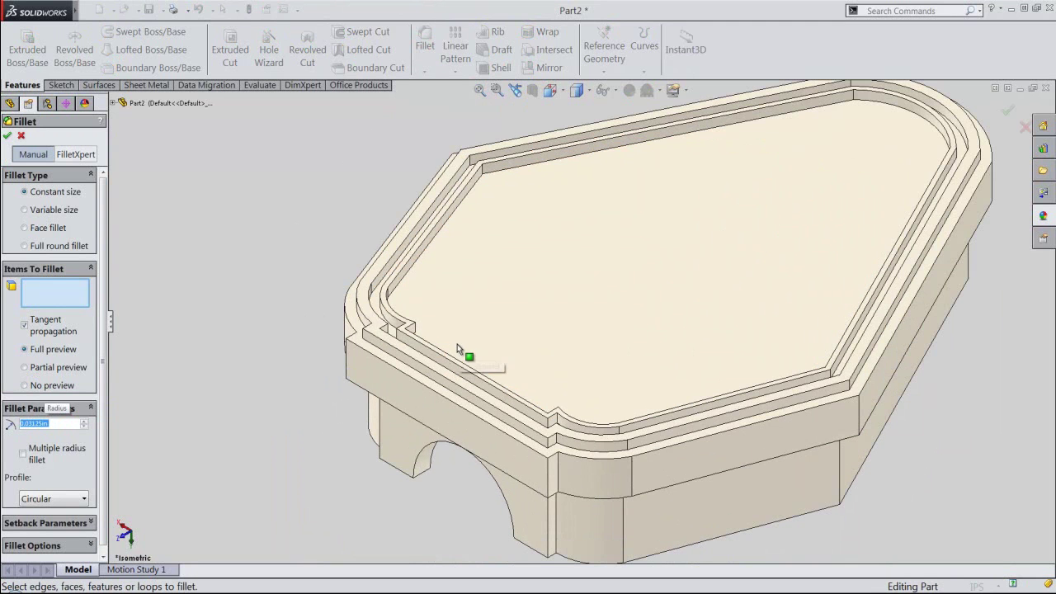
pyautogui.click(391, 367)
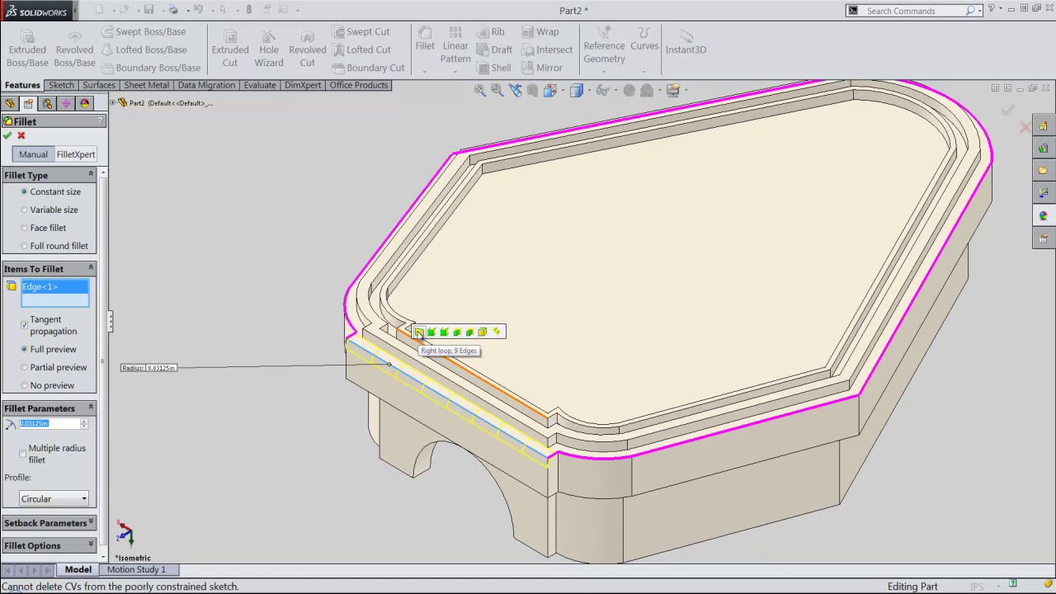
pyautogui.click(419, 332)
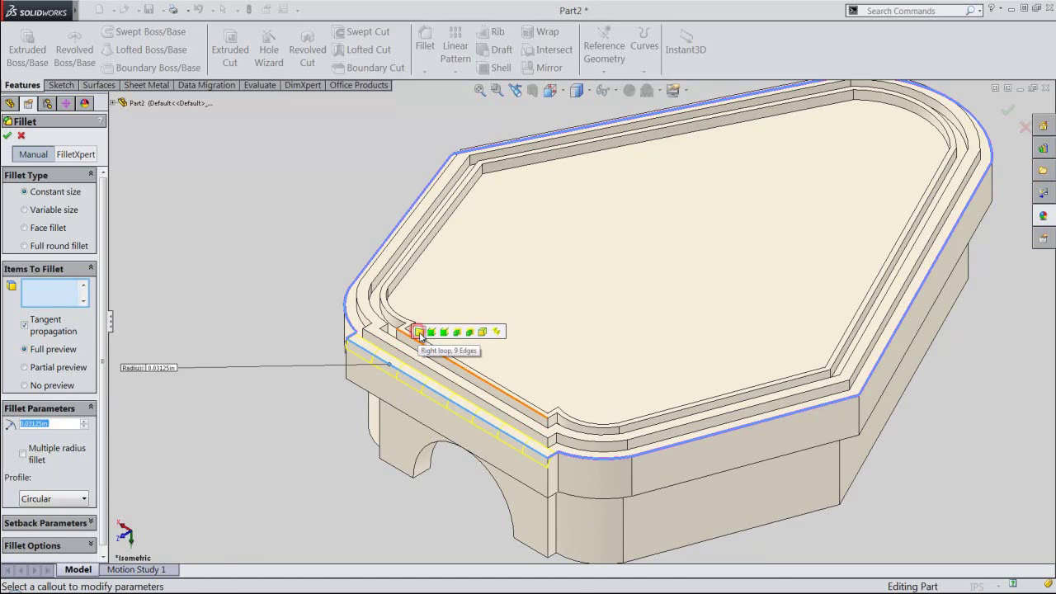
pyautogui.rightClick(277, 237)
pyautogui.click(304, 345)
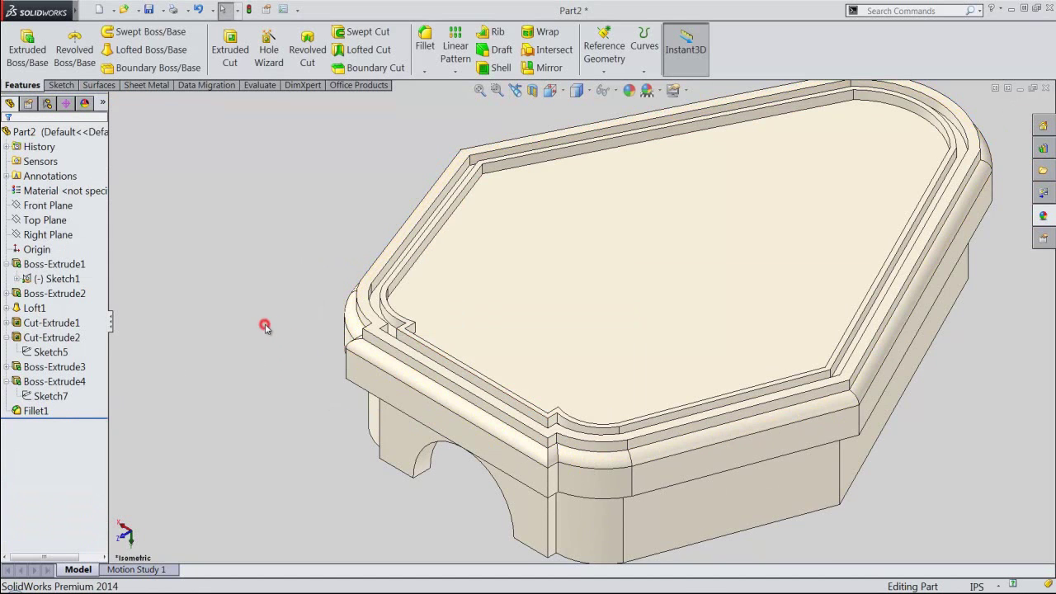
# Zoom in on the lip's notch corner and select its short vertical edge.
pyautogui.moveTo(275, 324)
pyautogui.mouseDown(button='middle')
pyautogui.moveTo(240, 349)
pyautogui.moveTo(271, 335)
pyautogui.mouseUp(button='middle')
pyautogui.scroll(3, 272, 335)
pyautogui.scroll(-2, 718, 246)
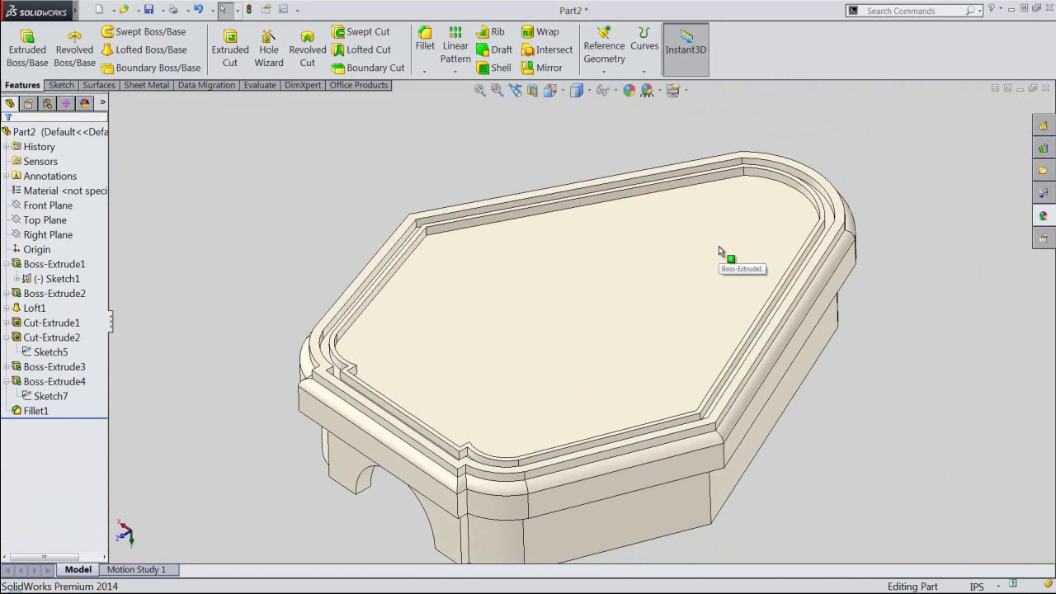
pyautogui.moveTo(243, 322)
pyautogui.mouseDown(button='middle')
pyautogui.moveTo(299, 421)
pyautogui.moveTo(313, 377)
pyautogui.mouseUp(button='middle')
pyautogui.scroll(-2, 314, 377)
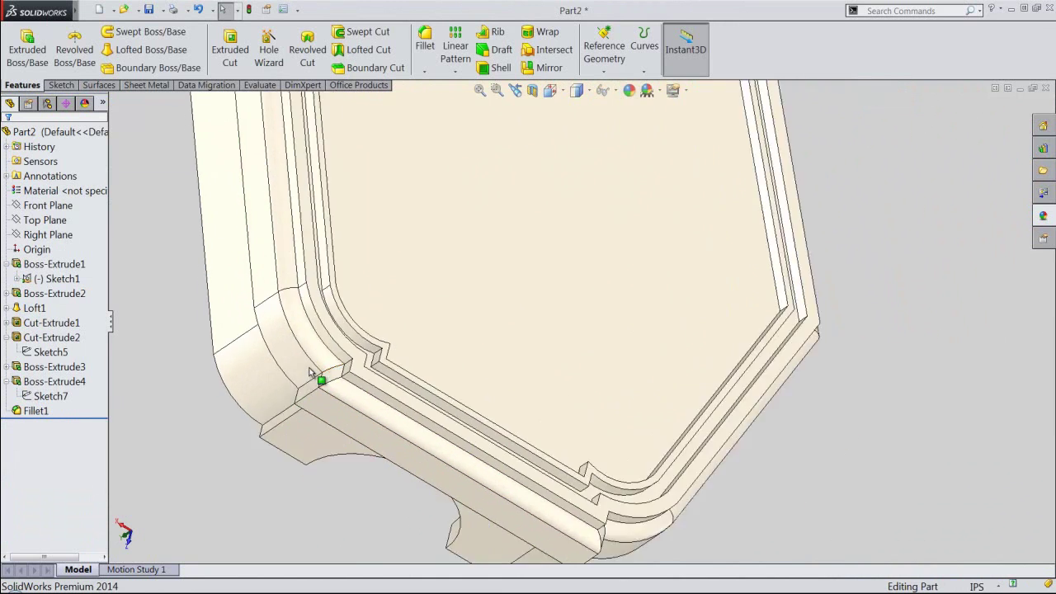
pyautogui.scroll(-3, 333, 374)
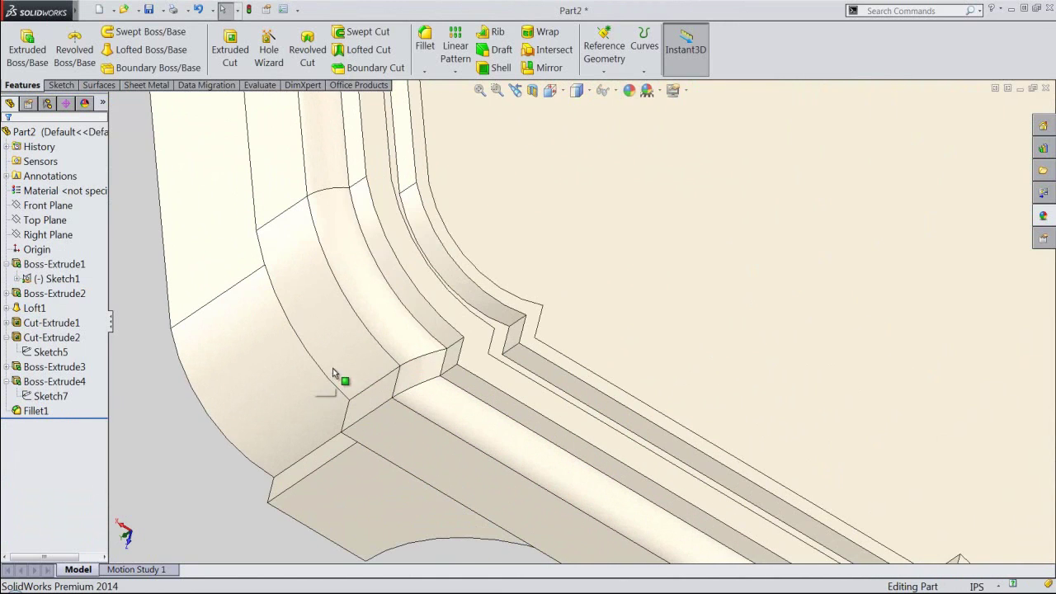
pyautogui.click(458, 349)
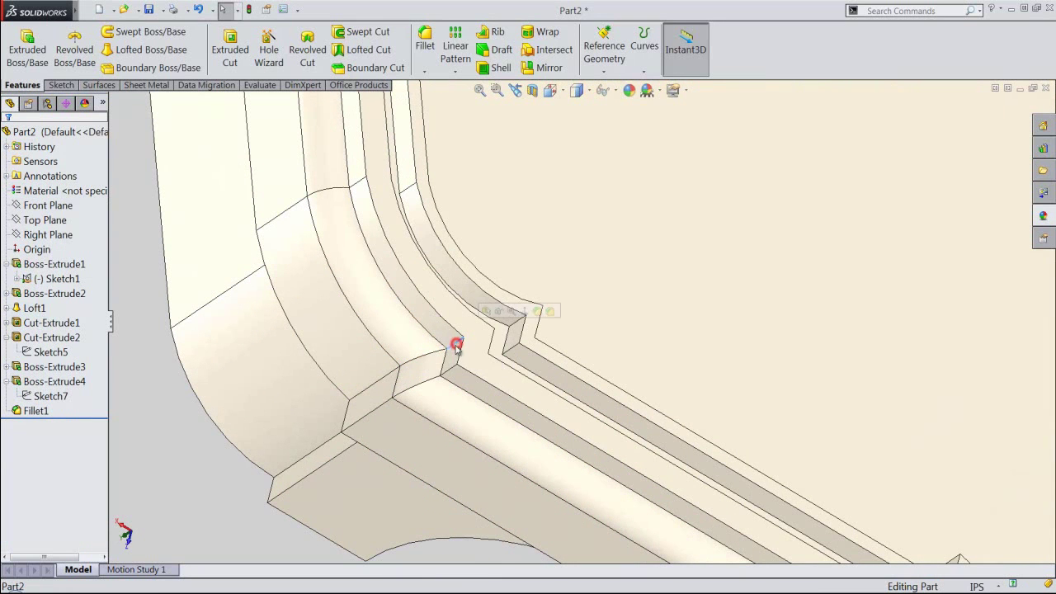
# Start a 0.03125 in fillet on the notch edge and add a second corner edge.
pyautogui.click(537, 313)
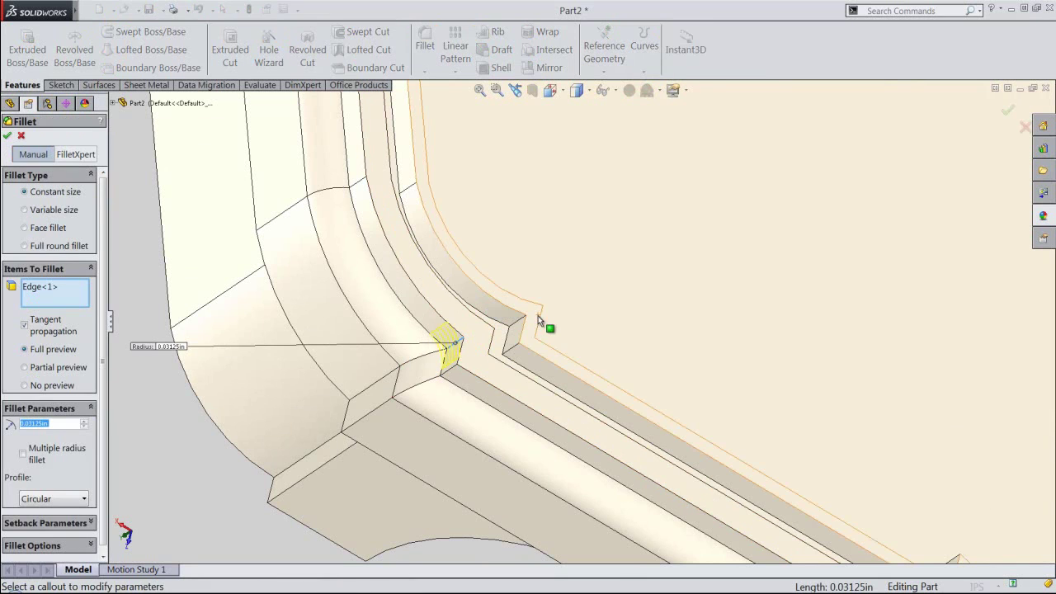
pyautogui.click(71, 425)
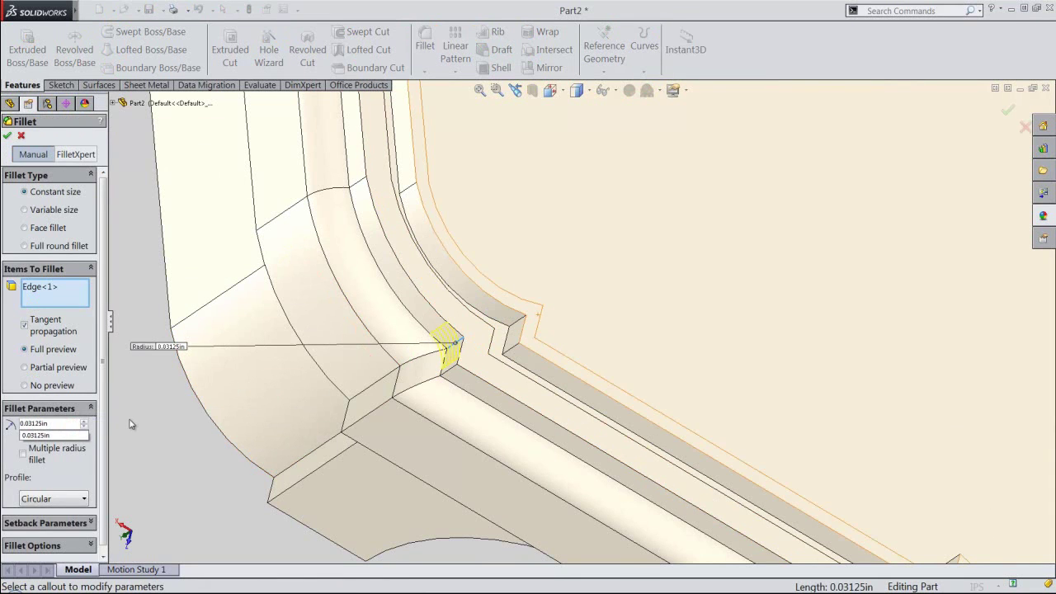
pyautogui.moveTo(278, 426); pyautogui.dragTo(210, 446, button='middle')
pyautogui.moveTo(230, 372); pyautogui.dragTo(234, 389, button='middle')
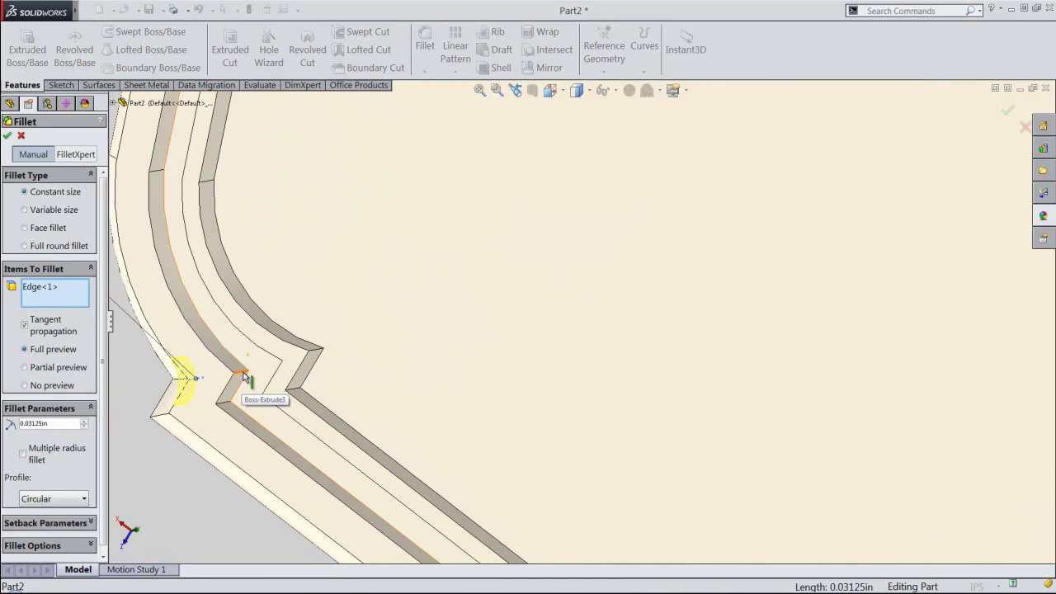
pyautogui.click(243, 375)
pyautogui.moveTo(306, 394)
pyautogui.mouseDown(button='middle')
pyautogui.moveTo(352, 373)
pyautogui.moveTo(368, 349)
pyautogui.mouseUp(button='middle')
pyautogui.scroll(3, 402, 260)
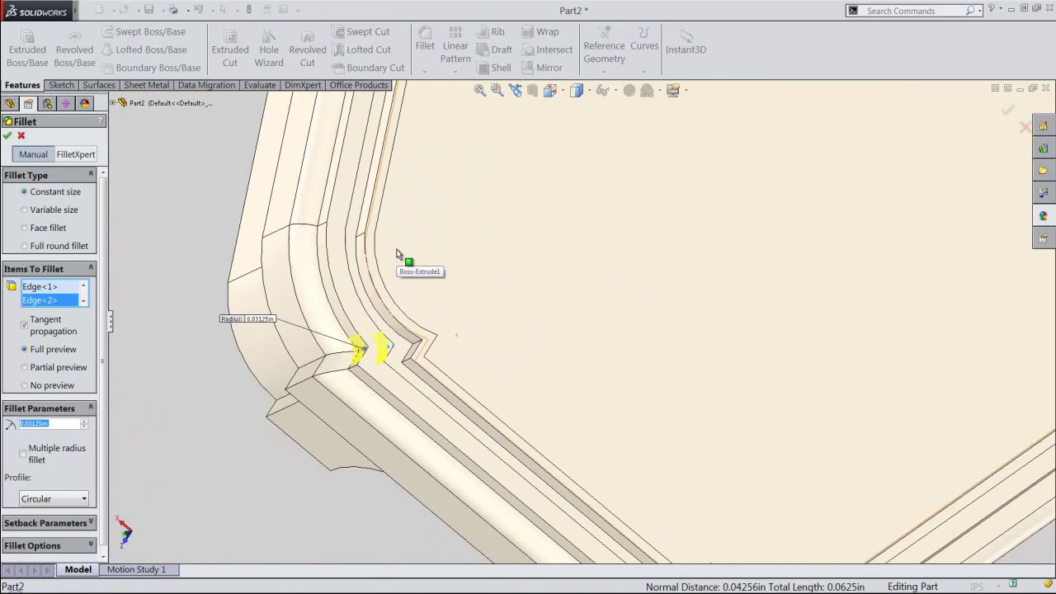
pyautogui.scroll(3, 446, 346)
pyautogui.moveTo(445, 345); pyautogui.dragTo(654, 468, button='middle')
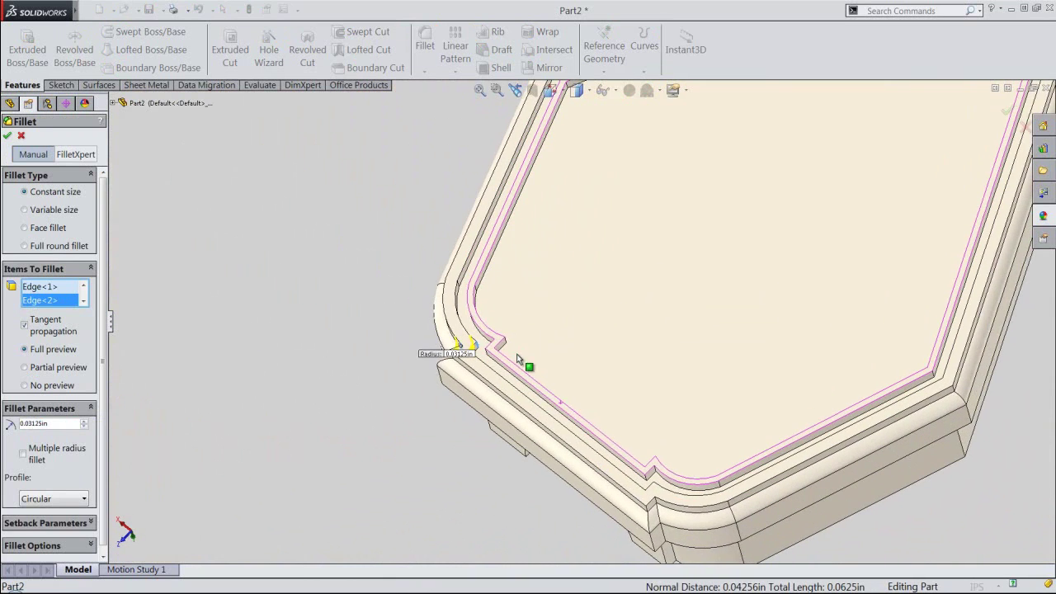
pyautogui.scroll(-3, 654, 468)
pyautogui.scroll(-3, 648, 499)
pyautogui.scroll(-3, 629, 471)
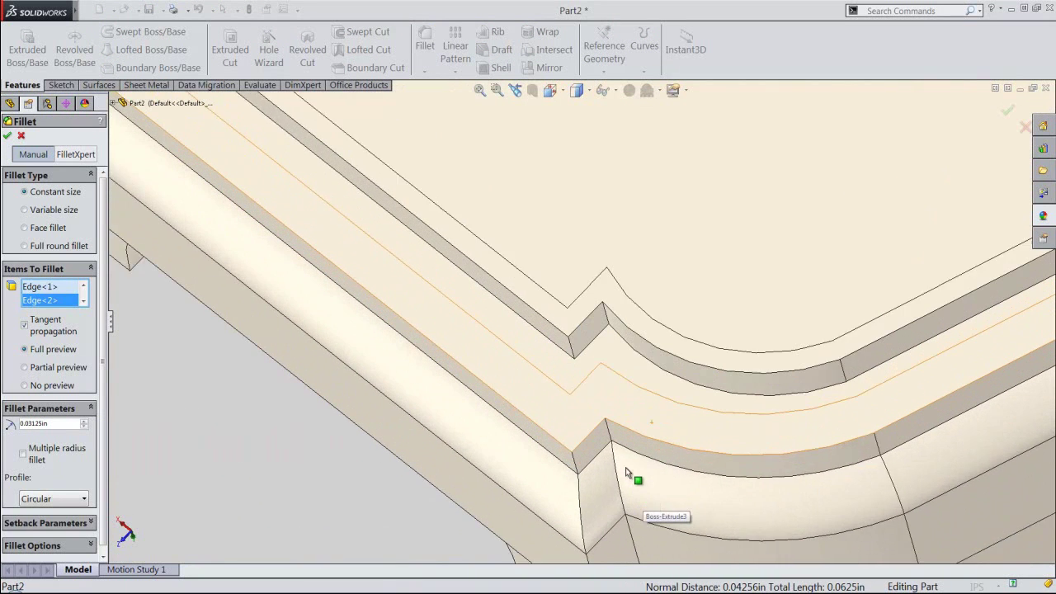
# Add the remaining short notch edges and apply the fillet as Fillet2.
pyautogui.click(597, 409)
pyautogui.moveTo(601, 407)
pyautogui.mouseDown(button='middle')
pyautogui.moveTo(631, 446)
pyautogui.moveTo(634, 500)
pyautogui.moveTo(671, 533)
pyautogui.mouseUp(button='middle')
pyautogui.moveTo(627, 390); pyautogui.dragTo(565, 436, button='middle')
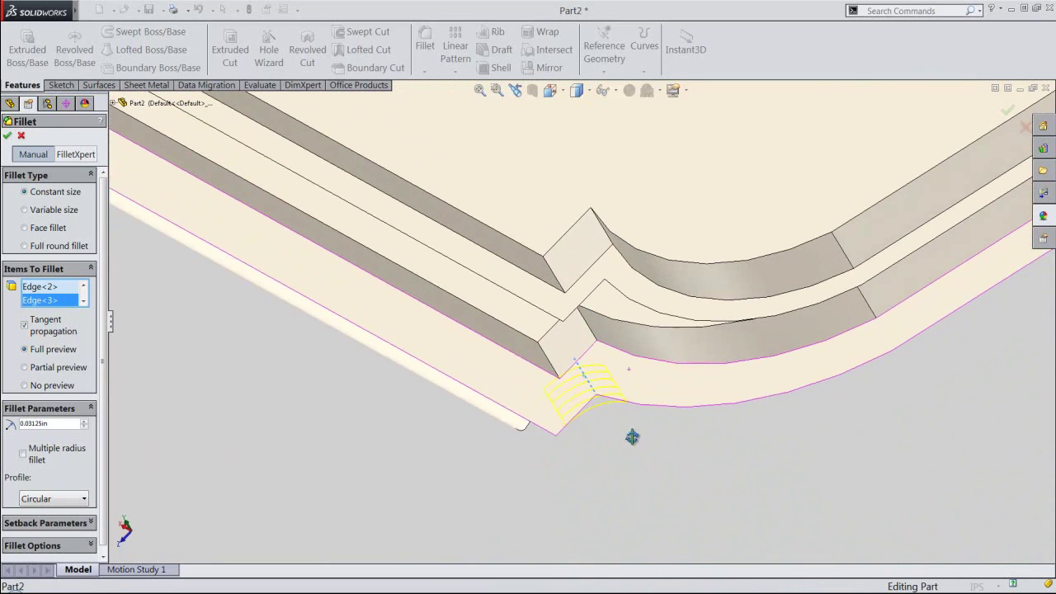
pyautogui.click(593, 334)
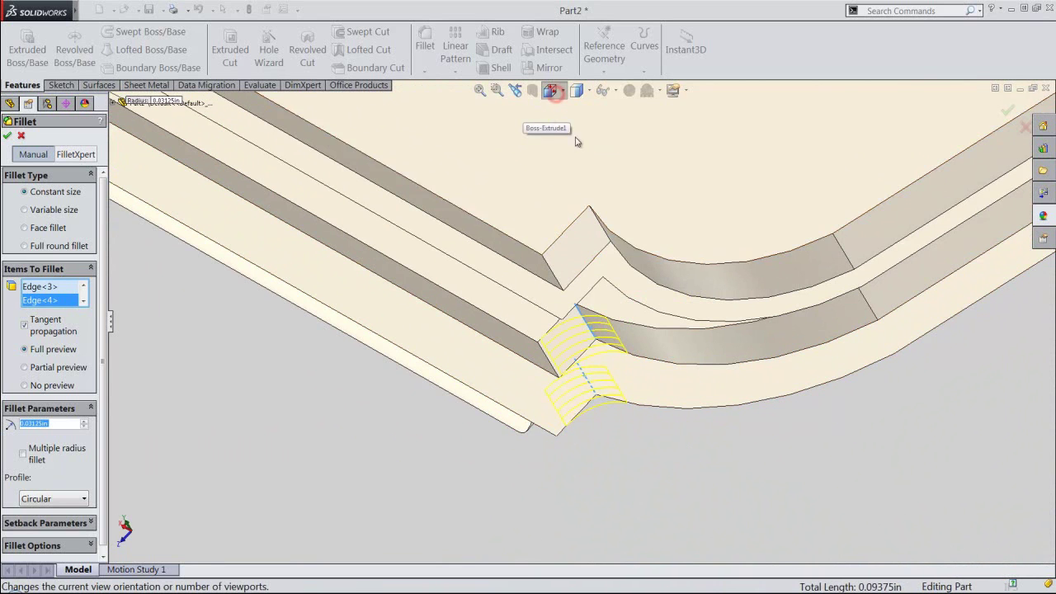
pyautogui.press('f')
pyautogui.press('space')
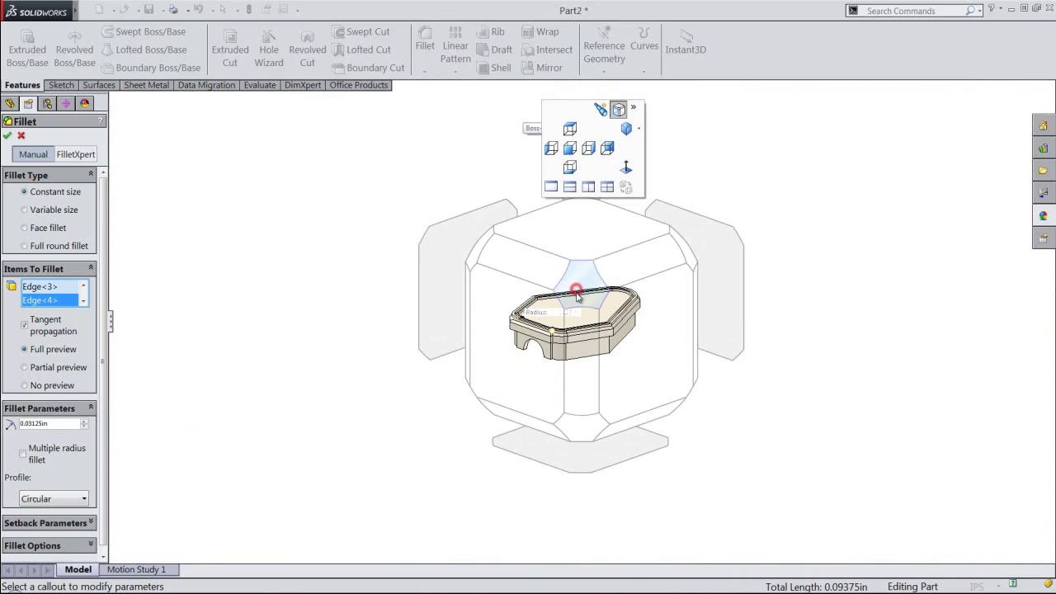
pyautogui.click(577, 293)
pyautogui.scroll(-1, 525, 363)
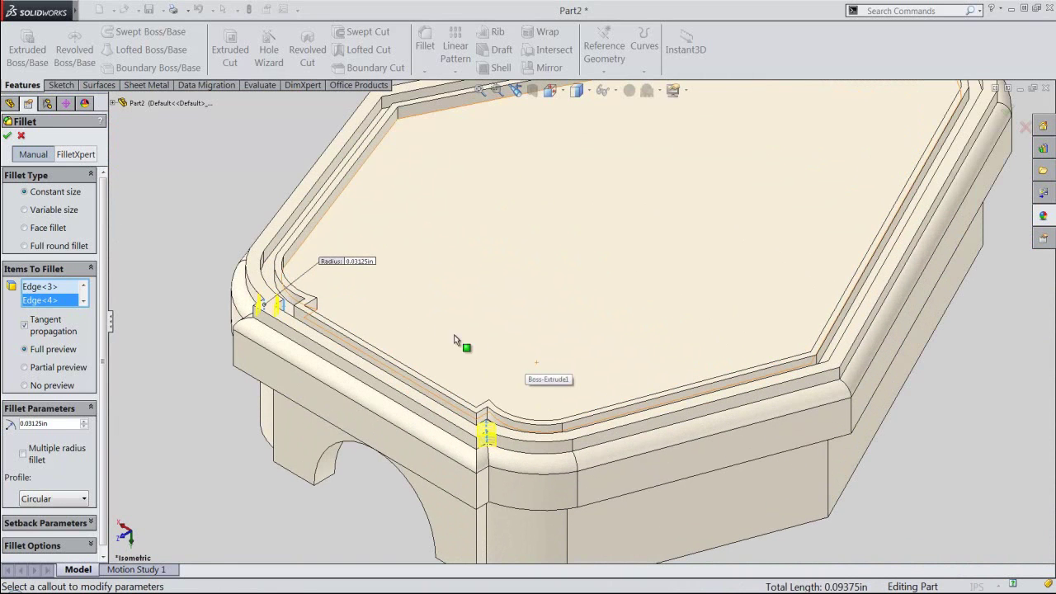
pyautogui.rightClick(180, 167)
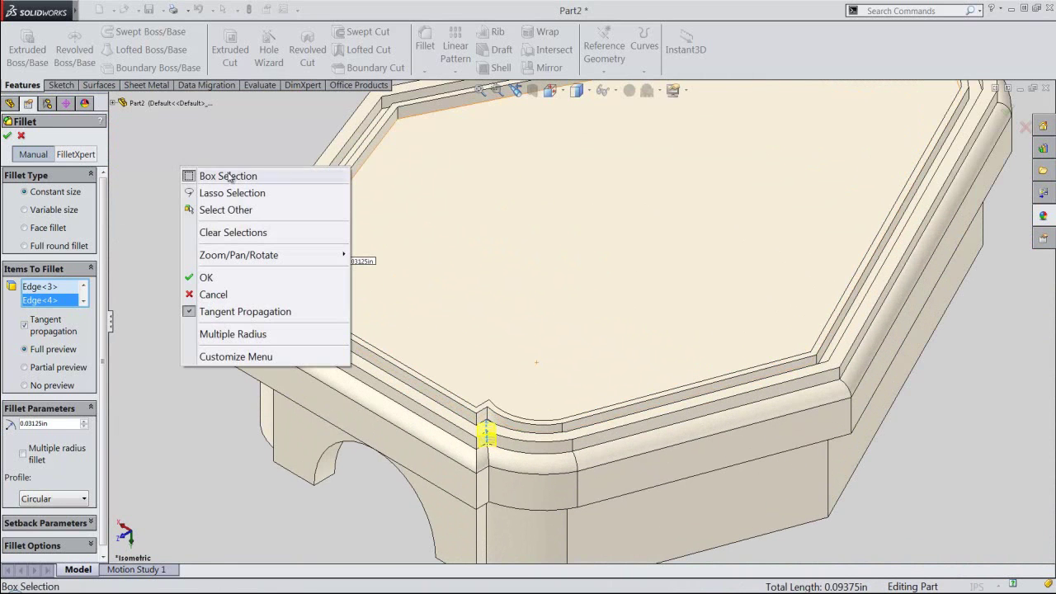
pyautogui.click(206, 278)
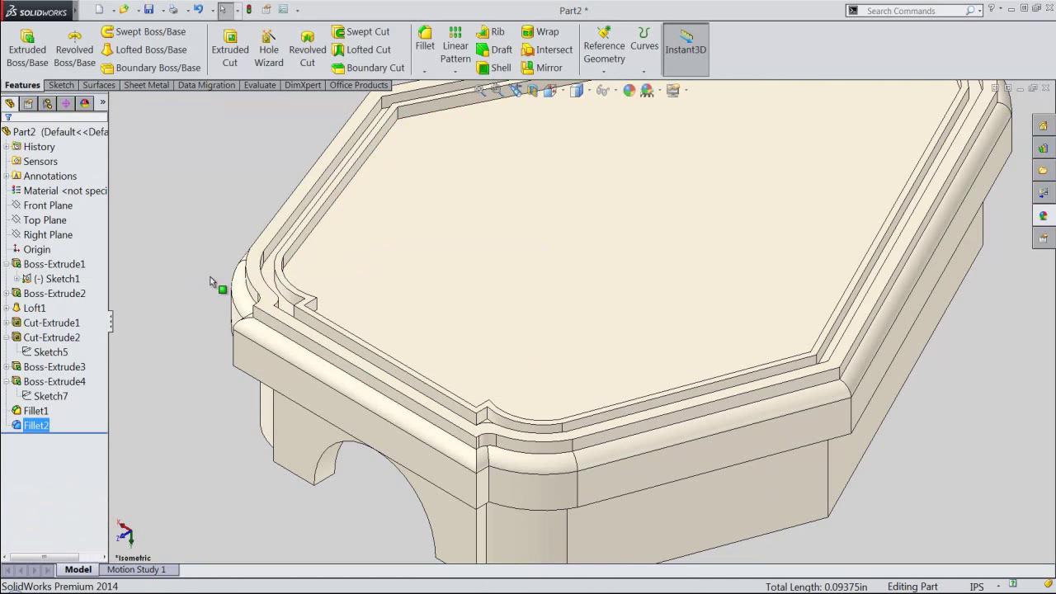
# Start a fillet on the inner lip's short notch edge with a 0.015625 in radius.
pyautogui.click(210, 279)
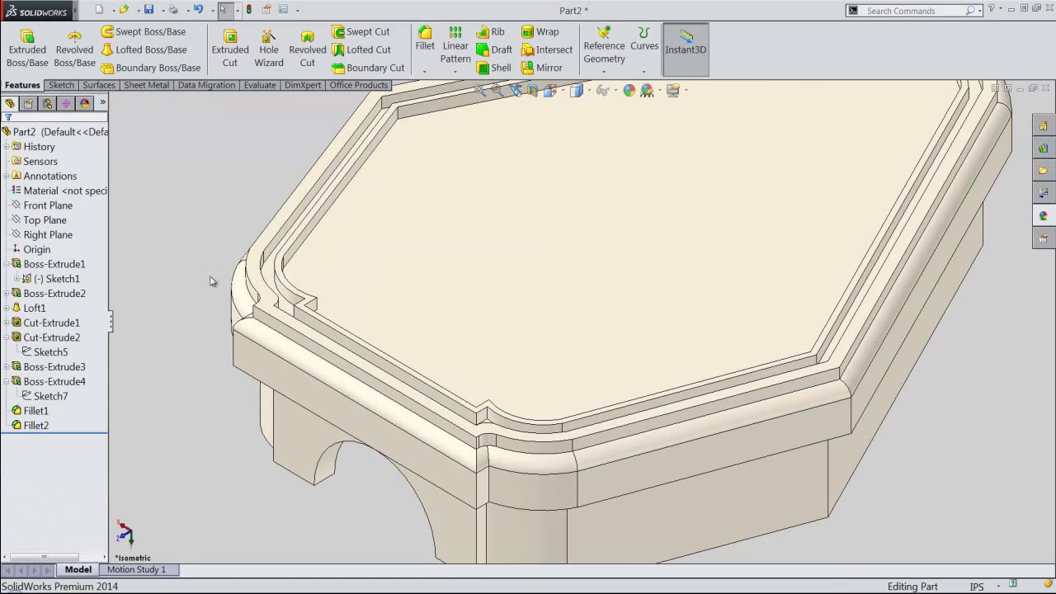
pyautogui.scroll(-2, 216, 300)
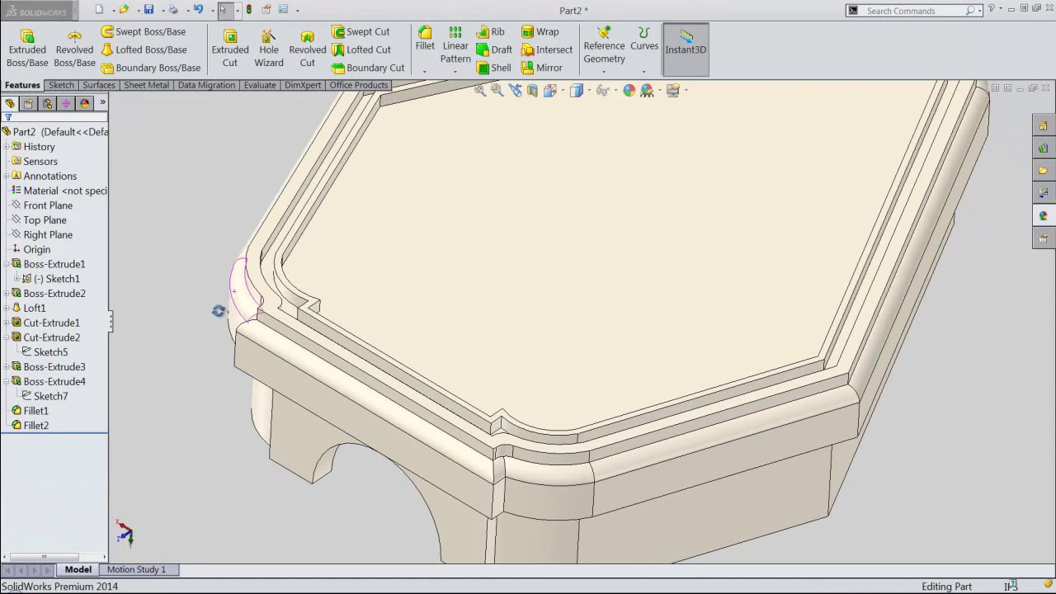
pyautogui.scroll(-3, 229, 306)
pyautogui.scroll(-3, 347, 312)
pyautogui.scroll(-2, 360, 309)
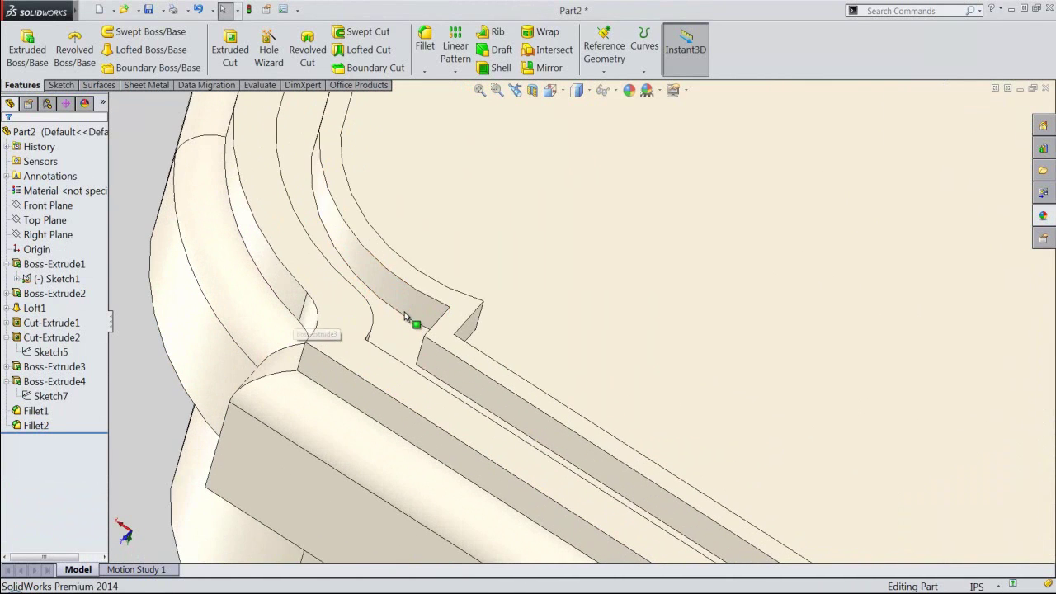
pyautogui.scroll(-2, 412, 315)
pyautogui.scroll(-2, 429, 337)
pyautogui.scroll(-1, 440, 354)
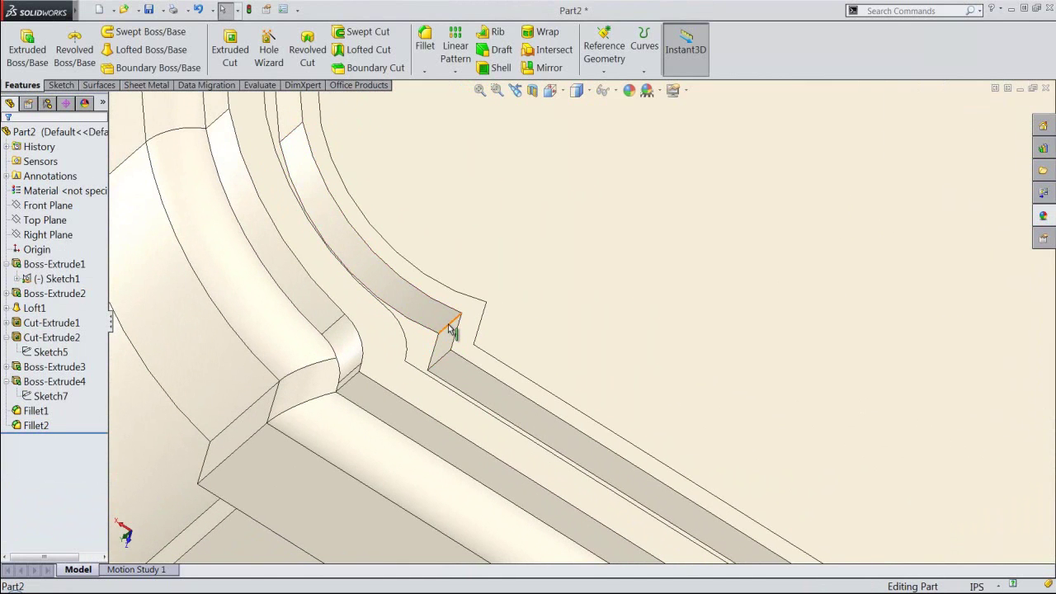
pyautogui.click(448, 326)
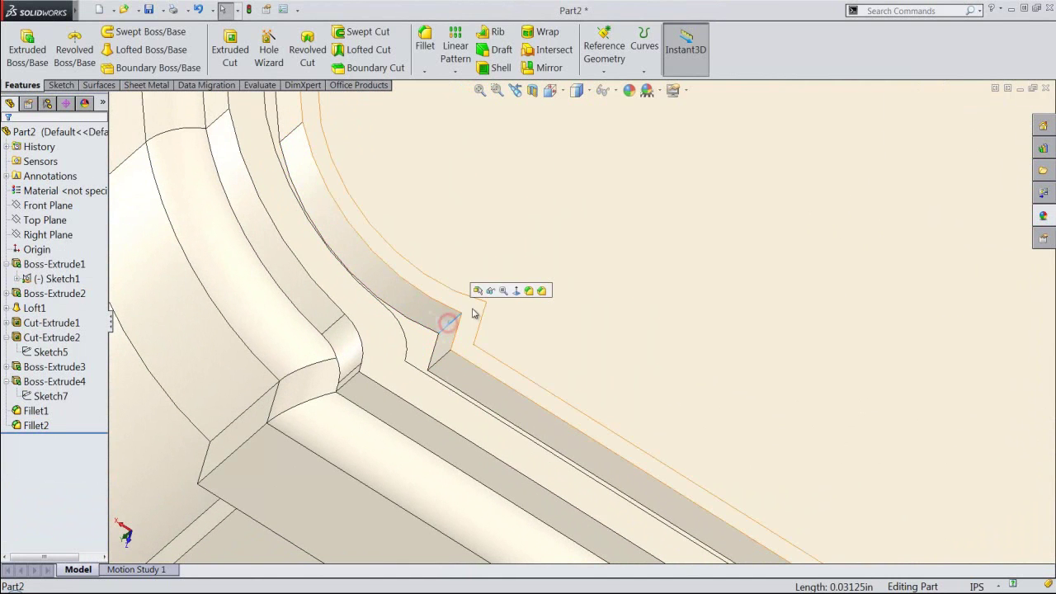
pyautogui.click(530, 292)
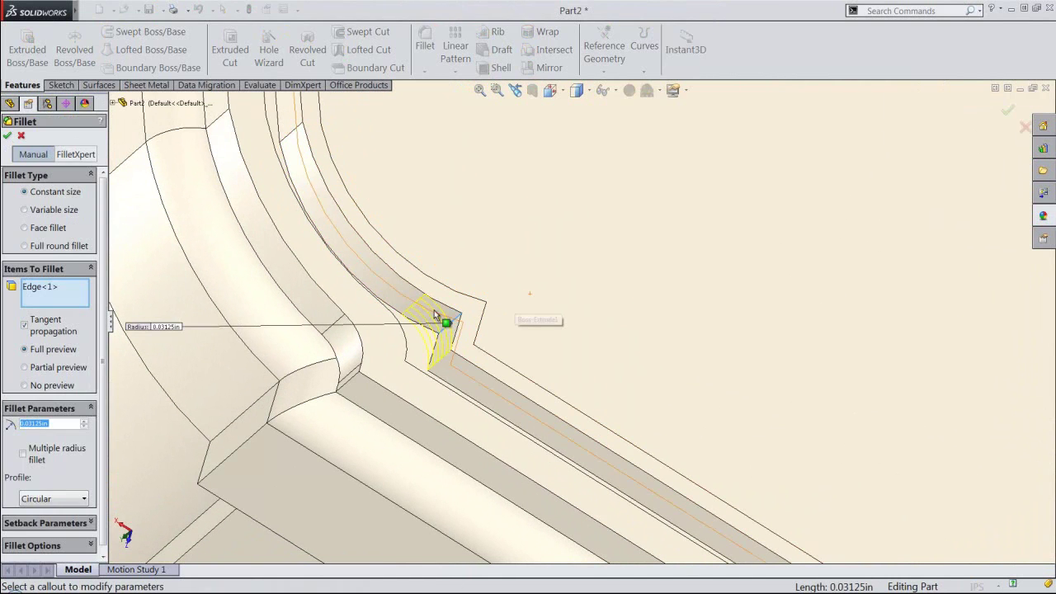
pyautogui.click(64, 424)
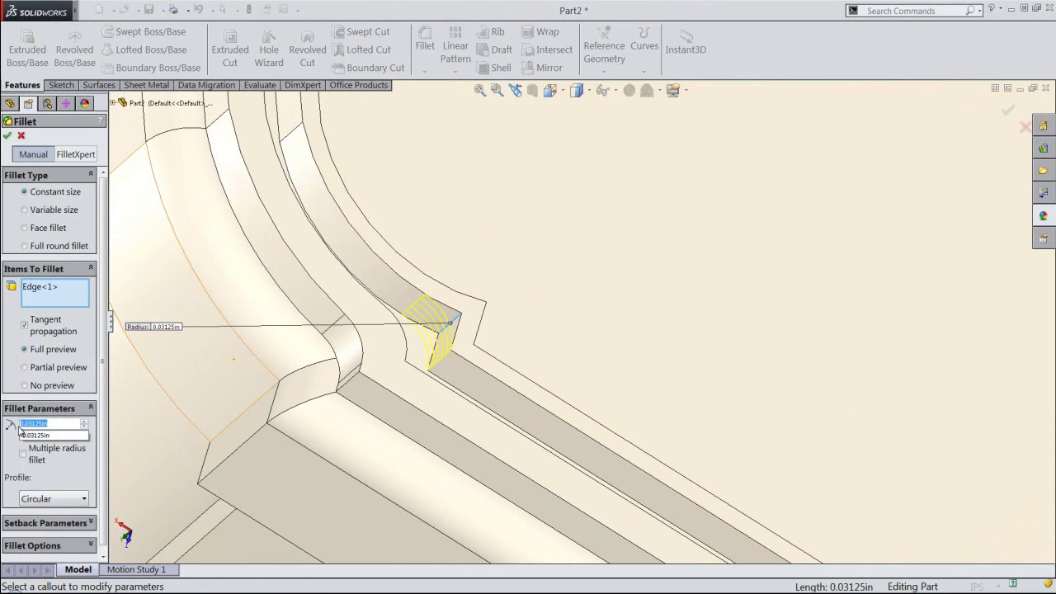
pyautogui.write('01')
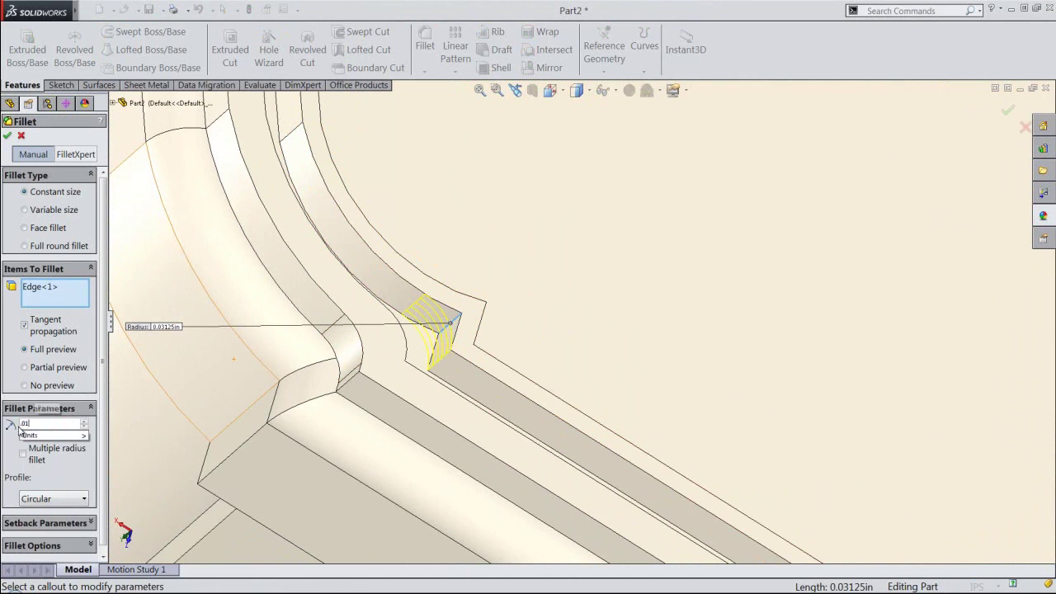
pyautogui.write('5625')
pyautogui.press('Return')
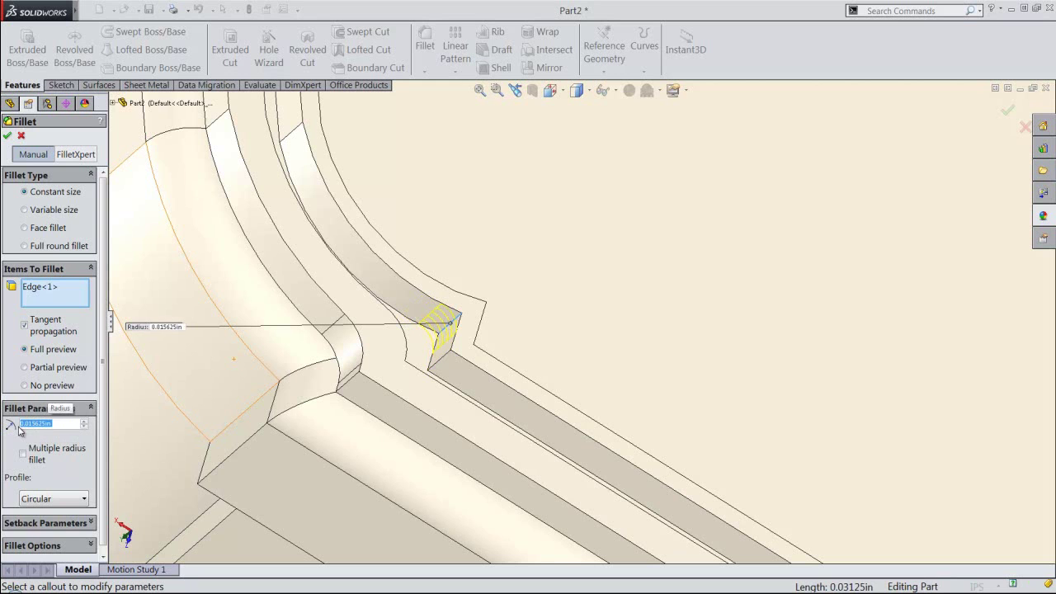
# Add the other inner-lip notch edges and apply the 0.015625 in fillet as Fillet3.
pyautogui.moveTo(541, 330); pyautogui.dragTo(454, 335, button='middle')
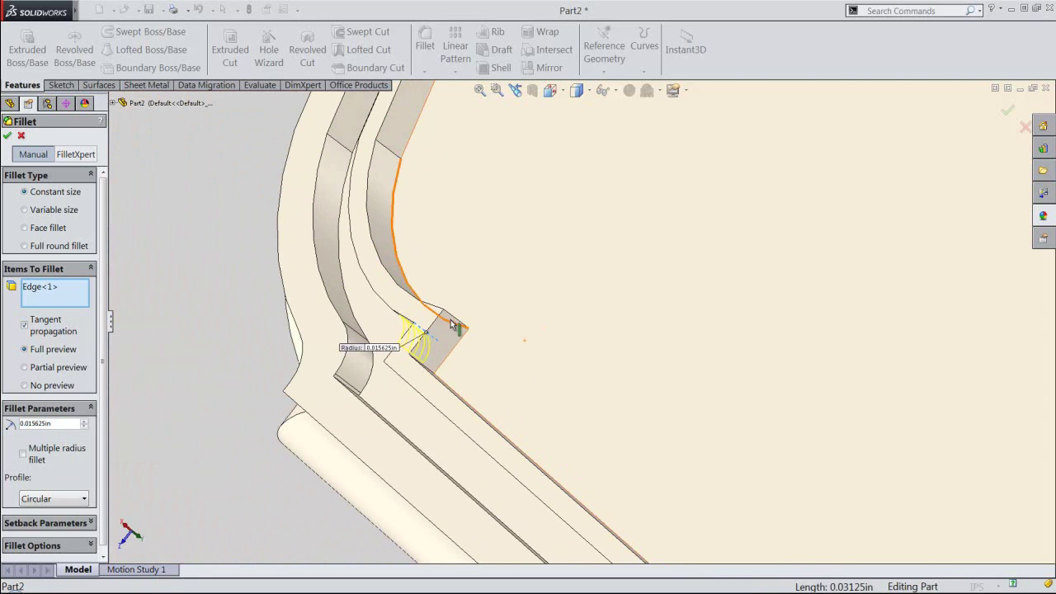
pyautogui.click(456, 322)
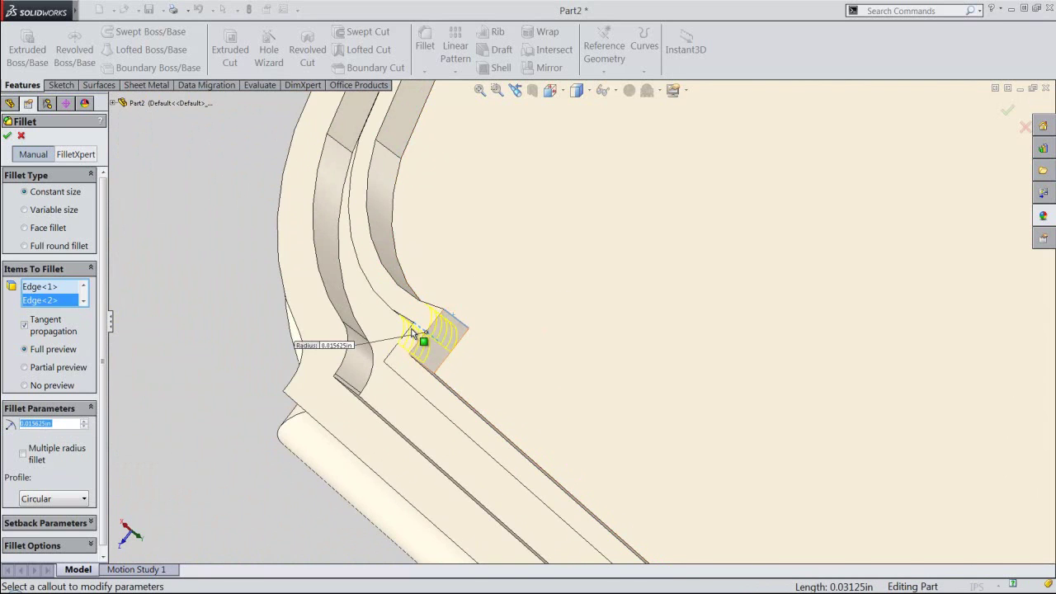
pyautogui.scroll(3, 450, 330)
pyautogui.moveTo(684, 483)
pyautogui.mouseDown(button='middle')
pyautogui.moveTo(711, 442)
pyautogui.moveTo(697, 417)
pyautogui.mouseUp(button='middle')
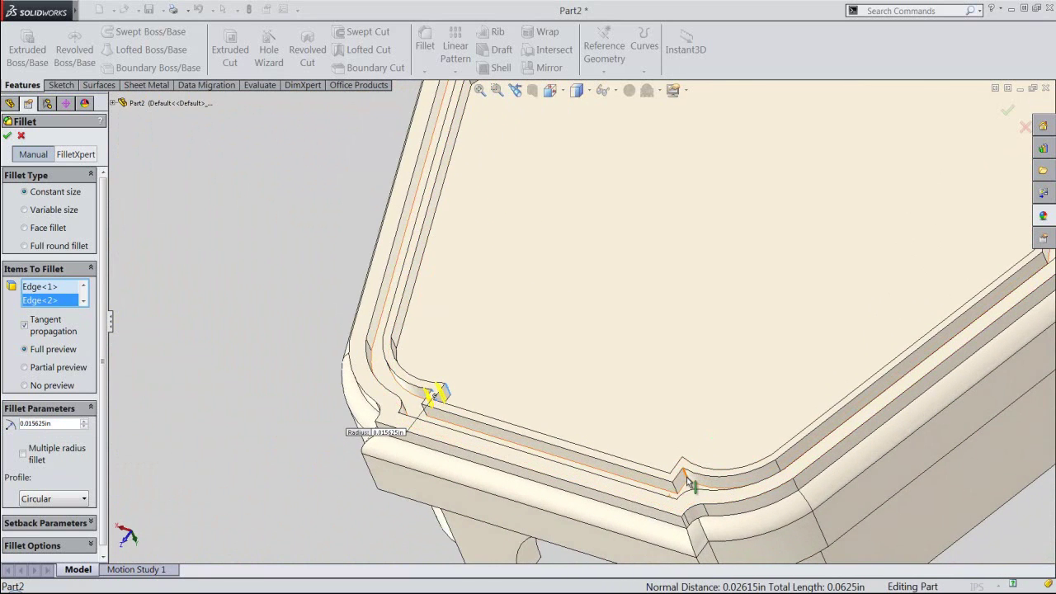
pyautogui.scroll(-3, 668, 425)
pyautogui.scroll(-2, 660, 429)
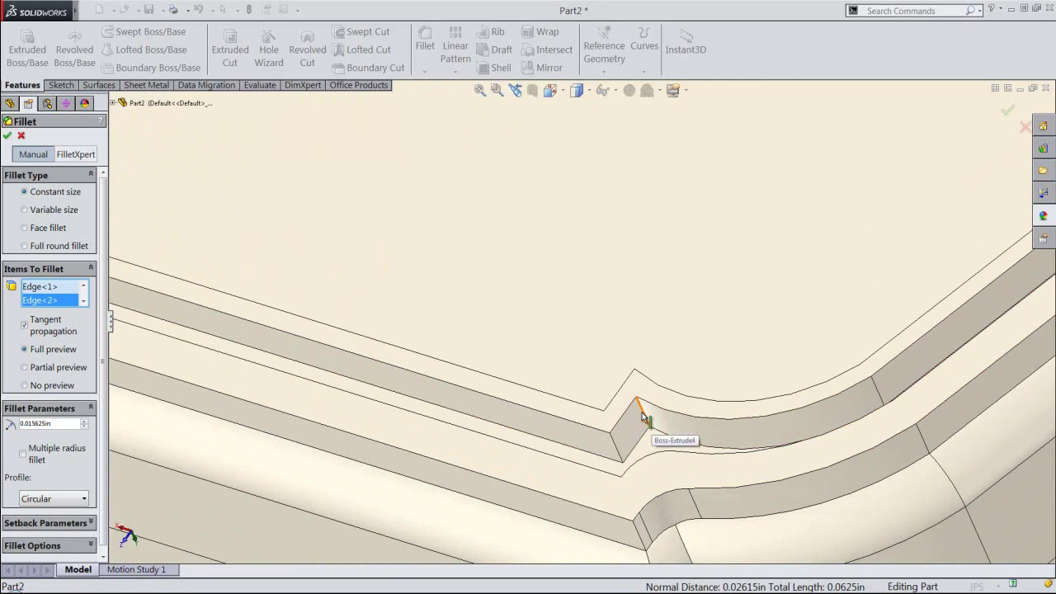
pyautogui.click(642, 413)
pyautogui.moveTo(652, 374)
pyautogui.mouseDown(button='middle')
pyautogui.moveTo(662, 535)
pyautogui.moveTo(688, 547)
pyautogui.mouseUp(button='middle')
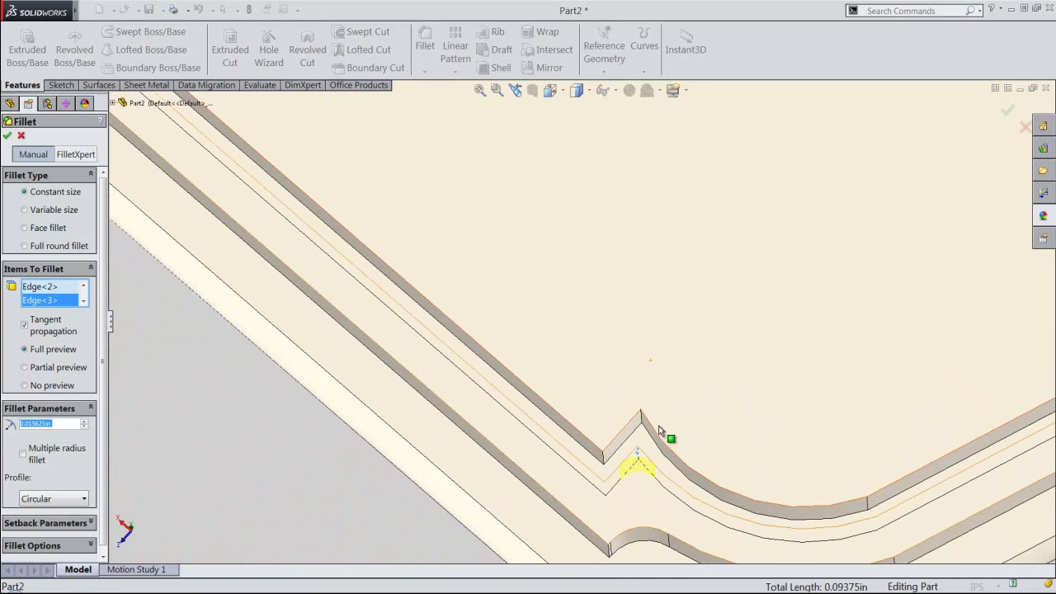
pyautogui.moveTo(668, 438)
pyautogui.mouseDown(button='middle')
pyautogui.moveTo(622, 434)
pyautogui.moveTo(630, 411)
pyautogui.mouseUp(button='middle')
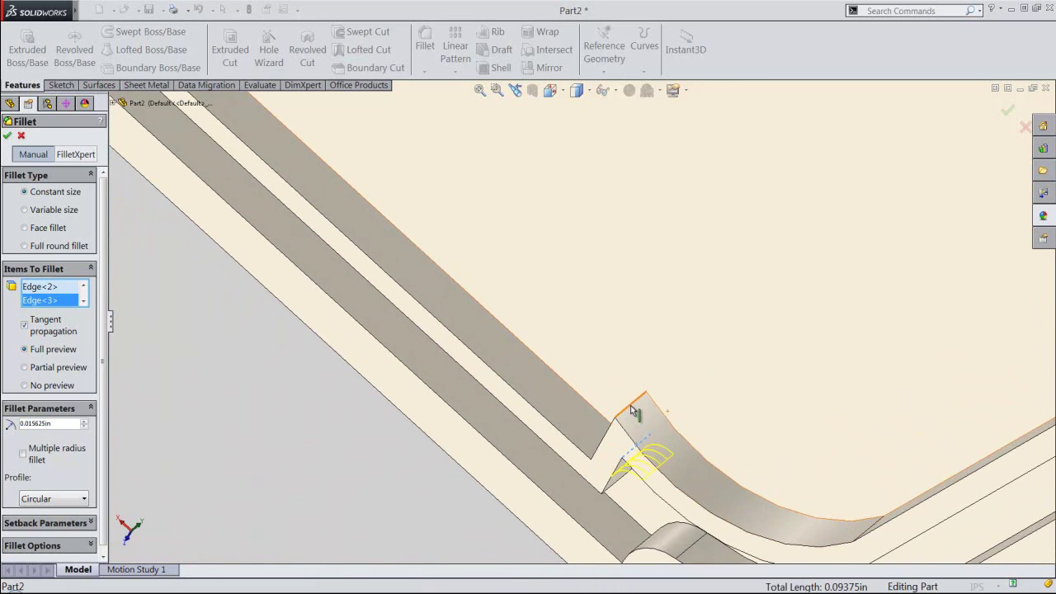
pyautogui.click(630, 405)
pyautogui.click(642, 386)
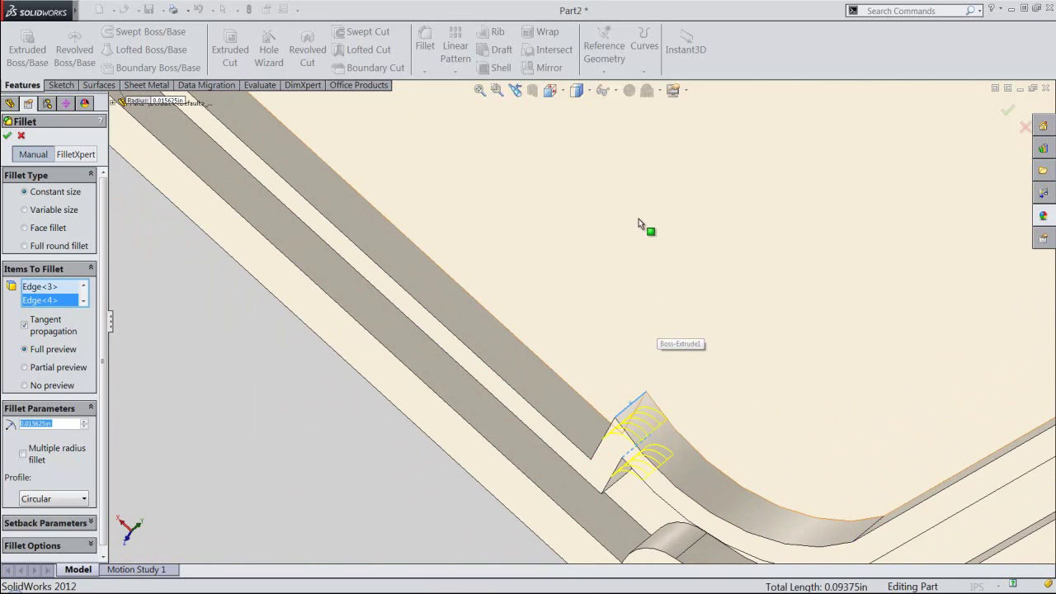
pyautogui.rightClick(265, 391)
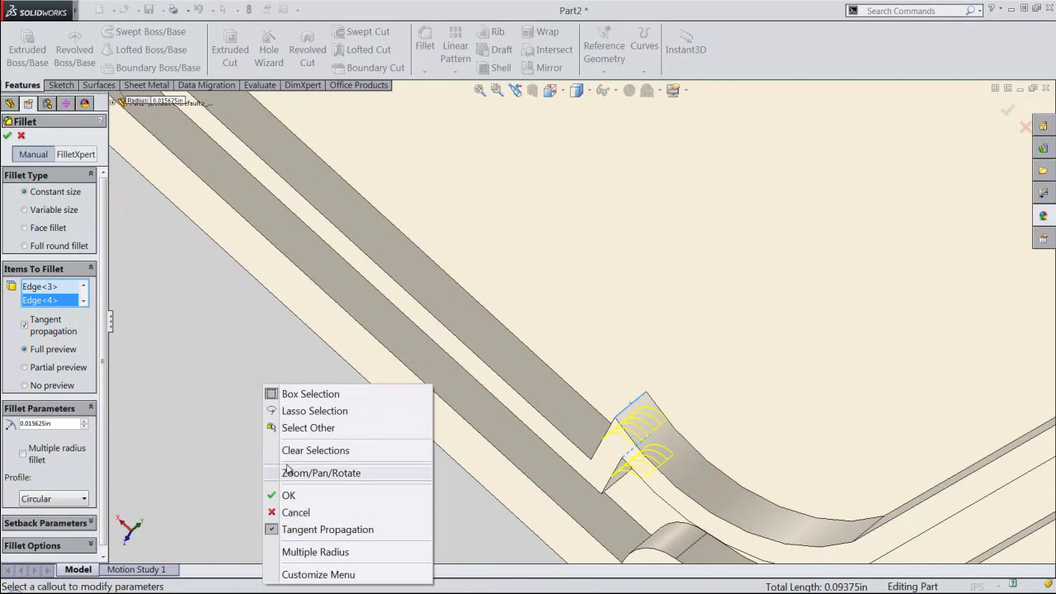
pyautogui.click(291, 497)
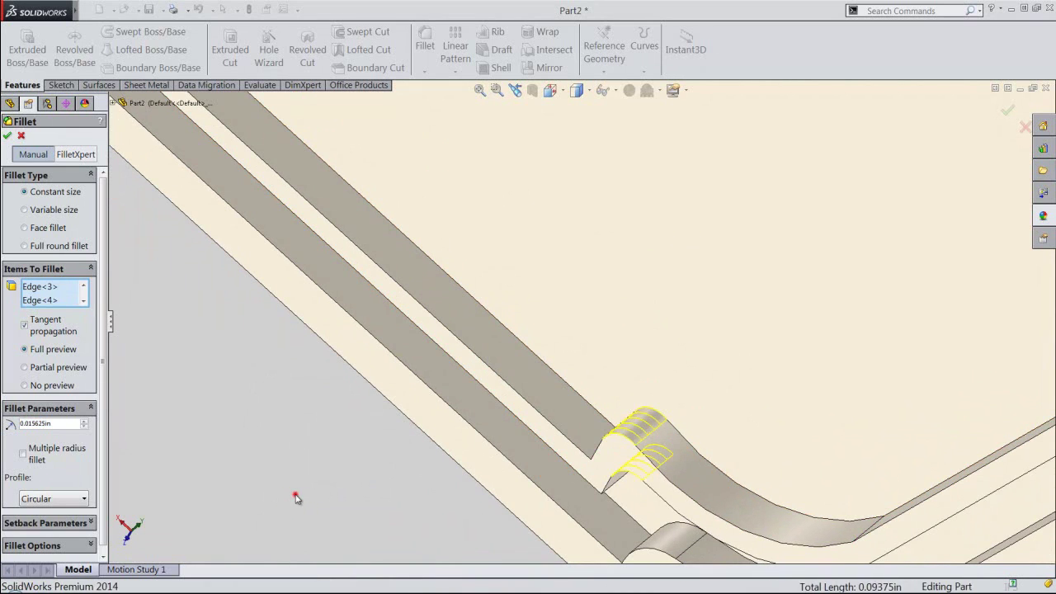
# Save the part and start a sketch on the tray's top face, viewed from the top.
pyautogui.click(550, 90)
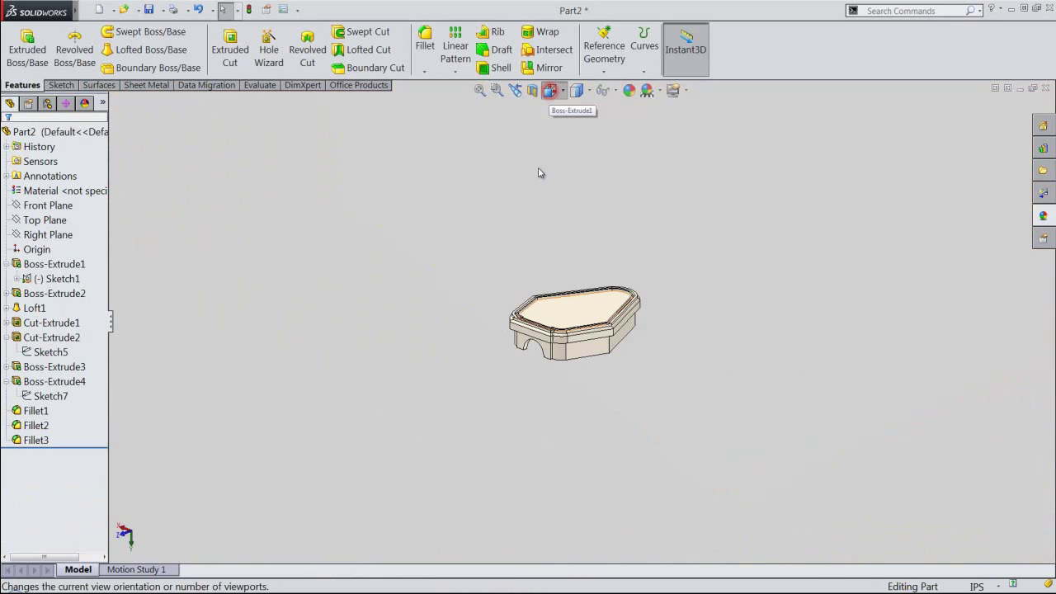
pyautogui.click(585, 281)
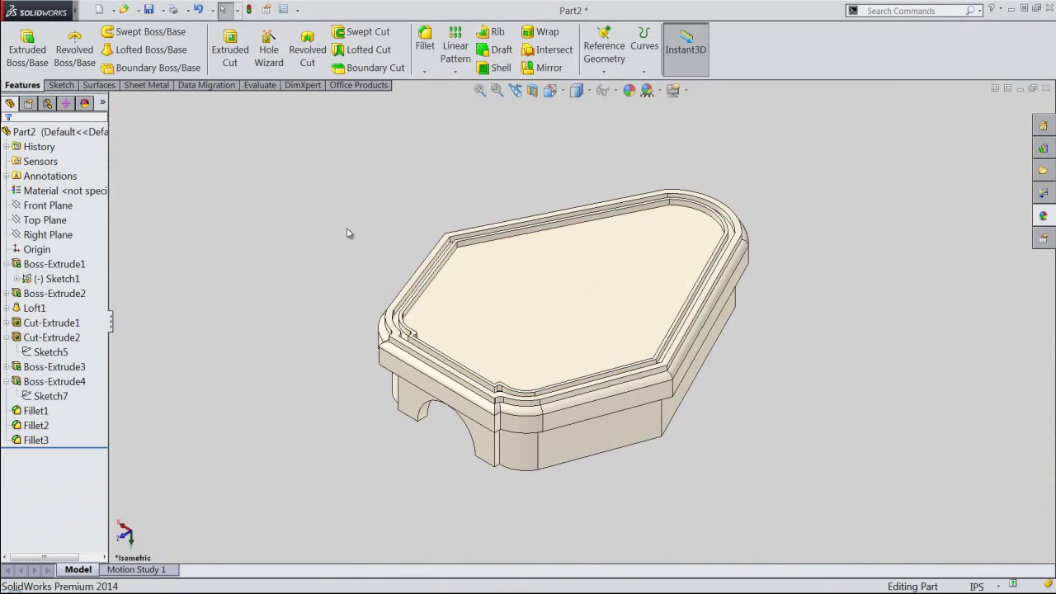
pyautogui.click(149, 10)
pyautogui.click(540, 263)
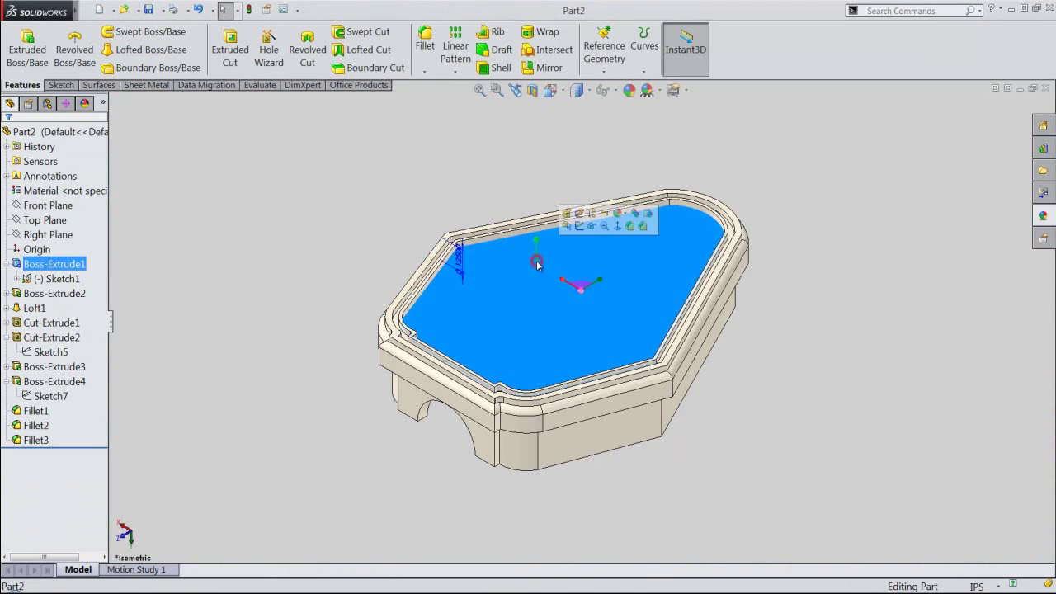
pyautogui.click(578, 225)
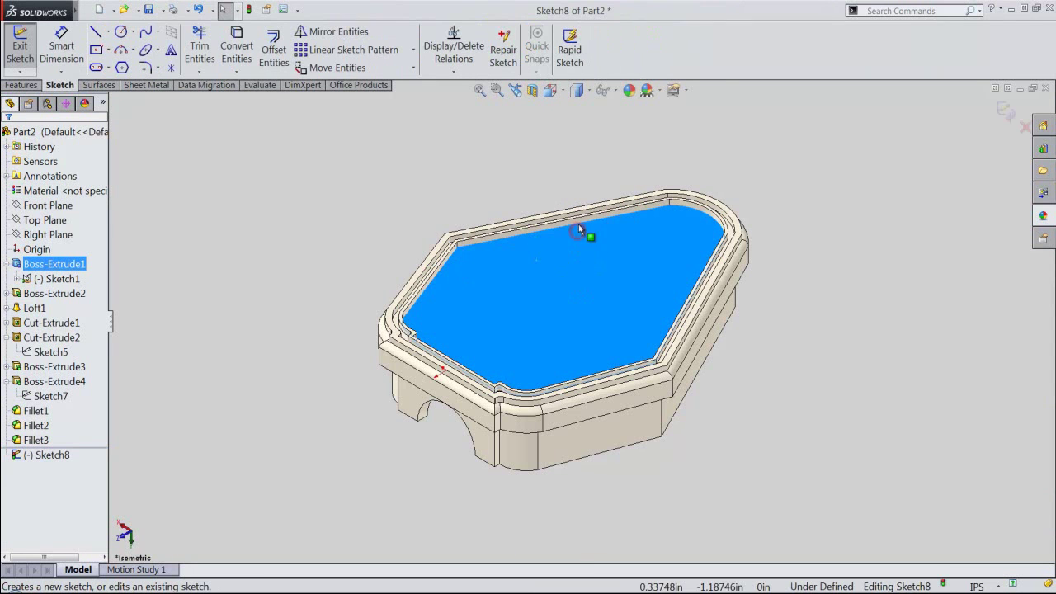
pyautogui.click(551, 91)
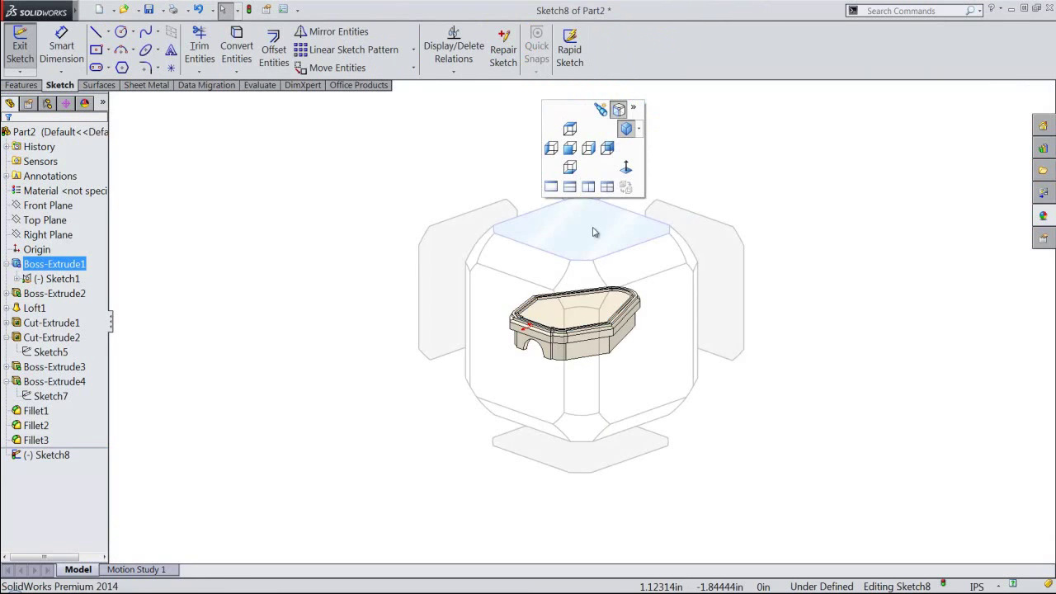
pyautogui.click(591, 234)
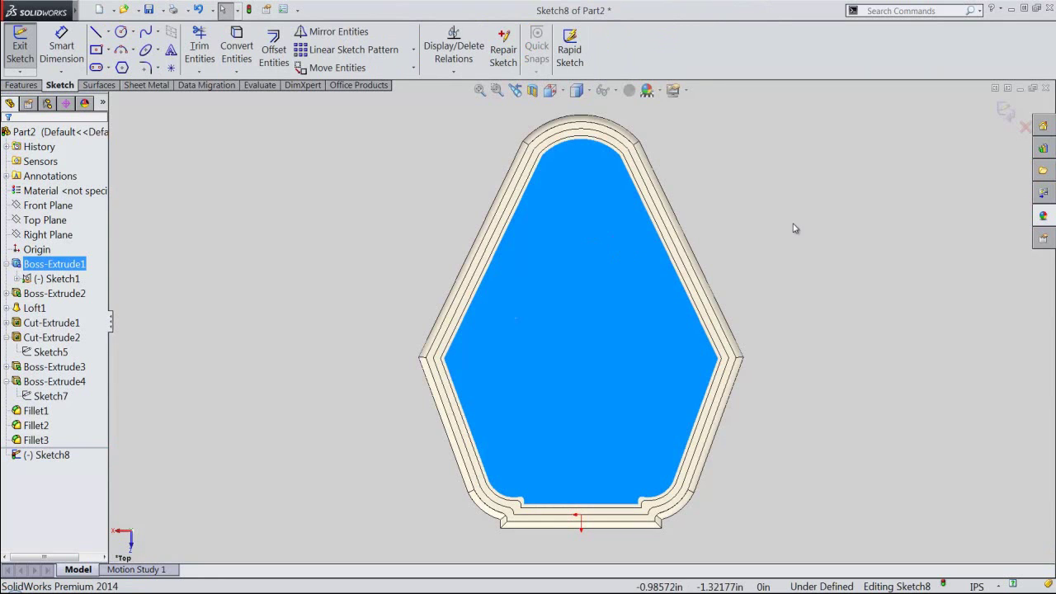
pyautogui.click(792, 225)
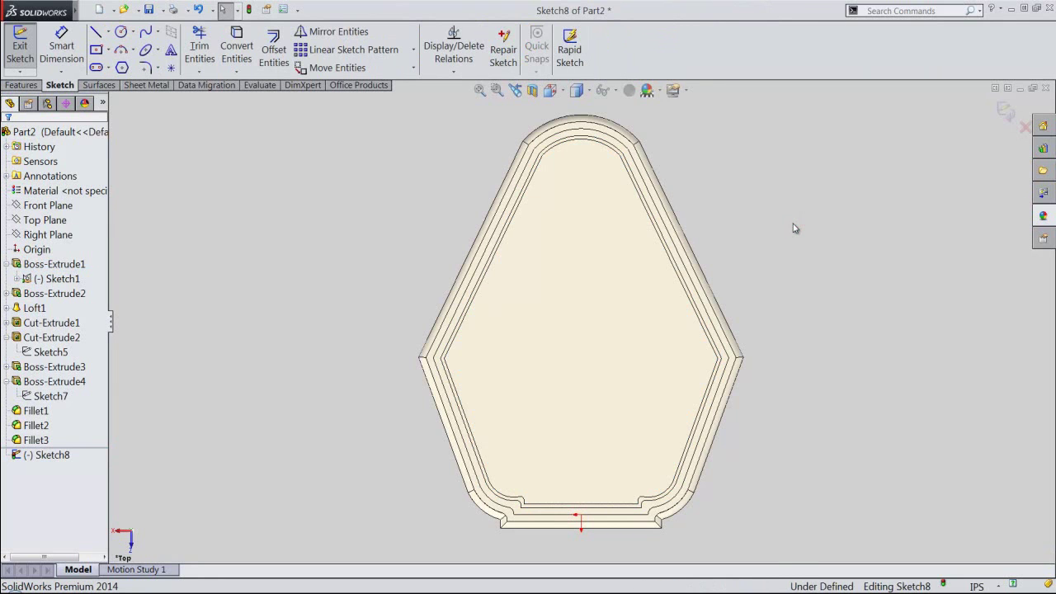
# Draw an infinite vertical construction line through the origin.
pyautogui.rightClick(793, 224)
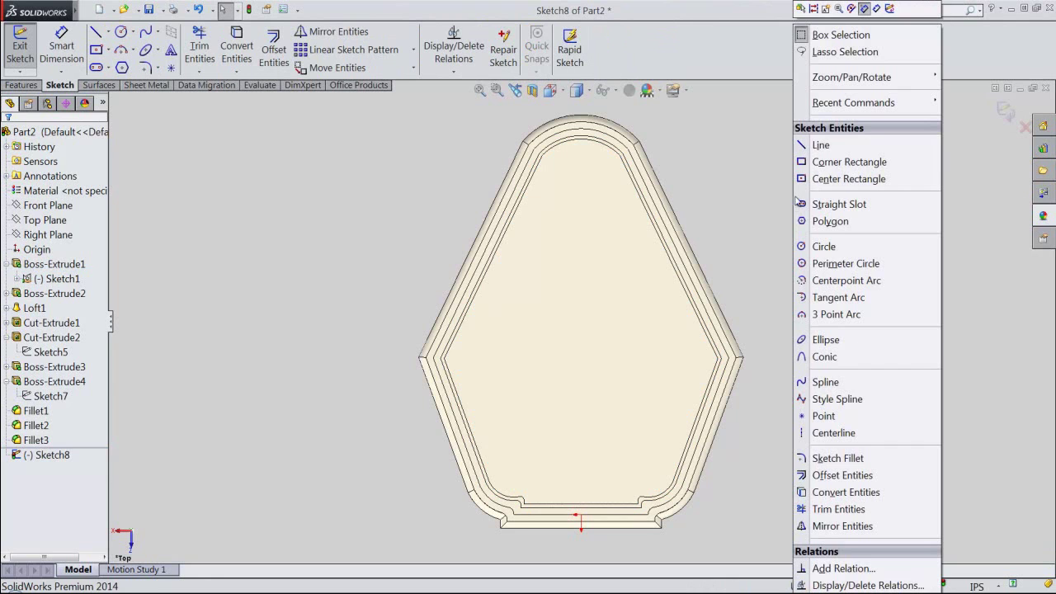
pyautogui.click(819, 145)
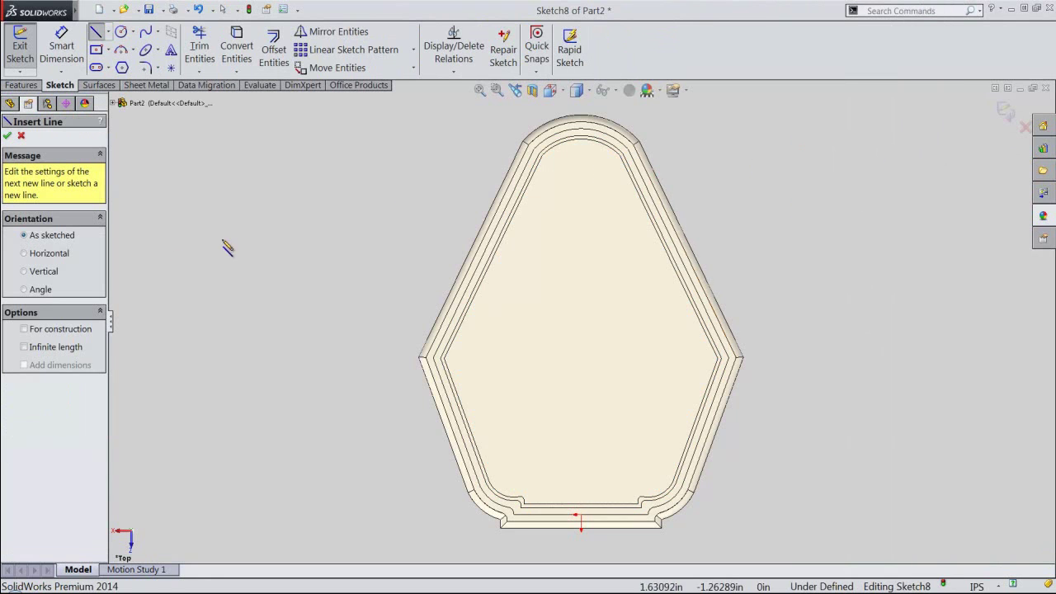
pyautogui.click(24, 271)
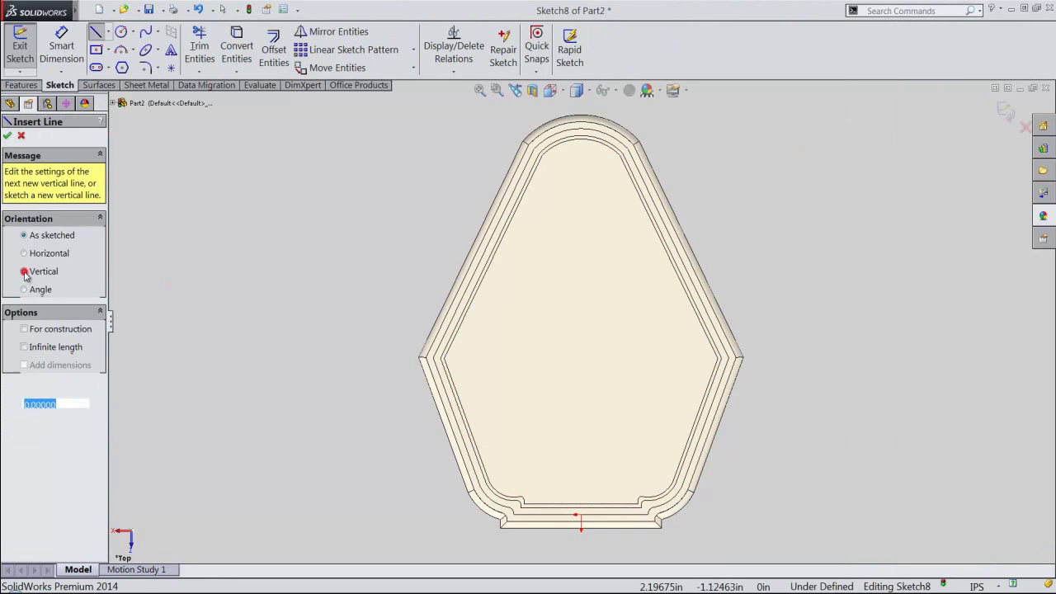
pyautogui.click(24, 329)
pyautogui.click(24, 346)
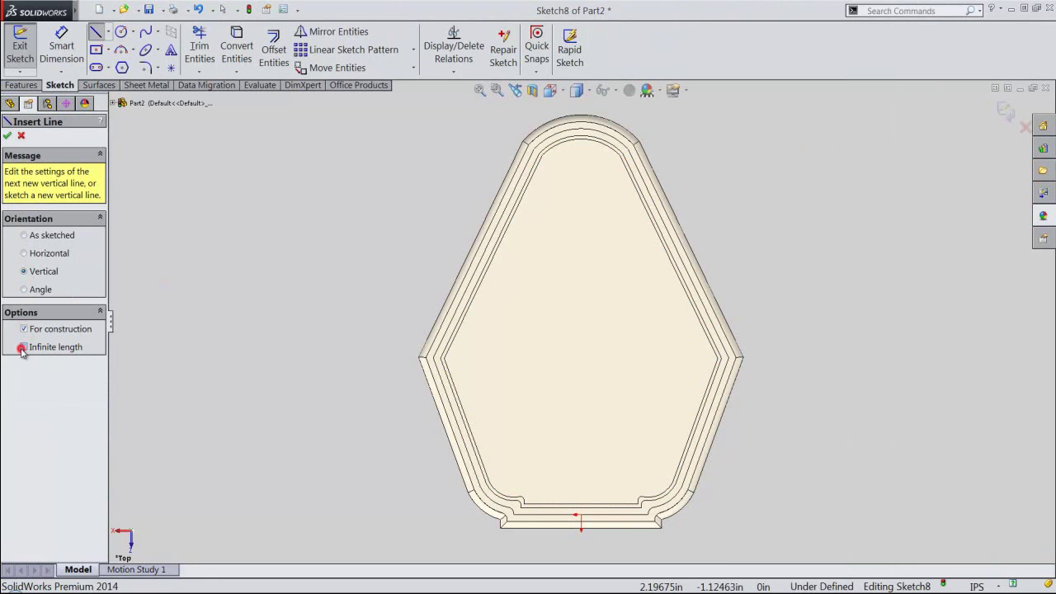
pyautogui.click(251, 458)
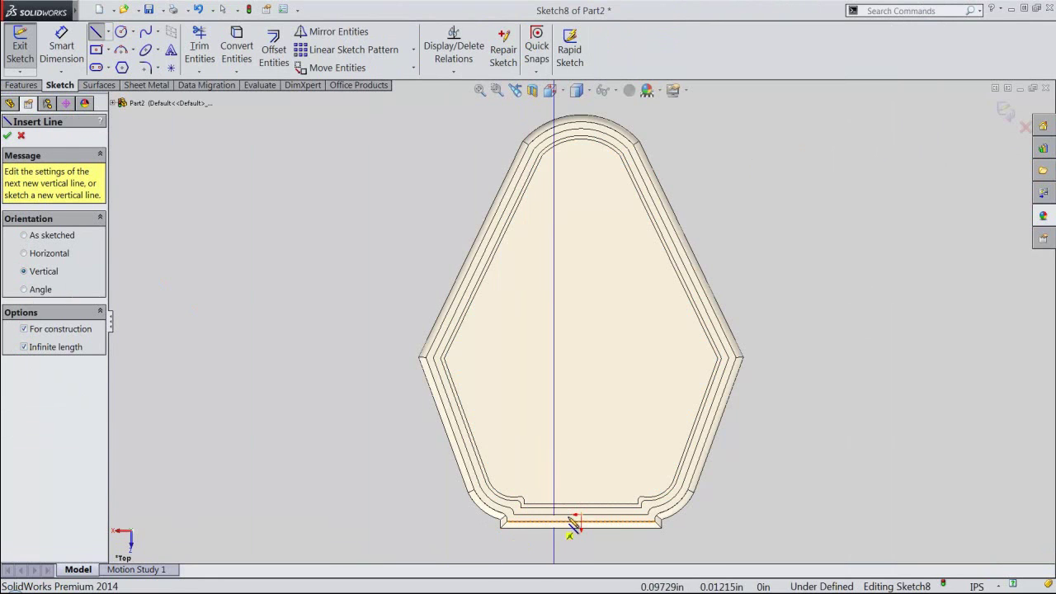
pyautogui.click(580, 516)
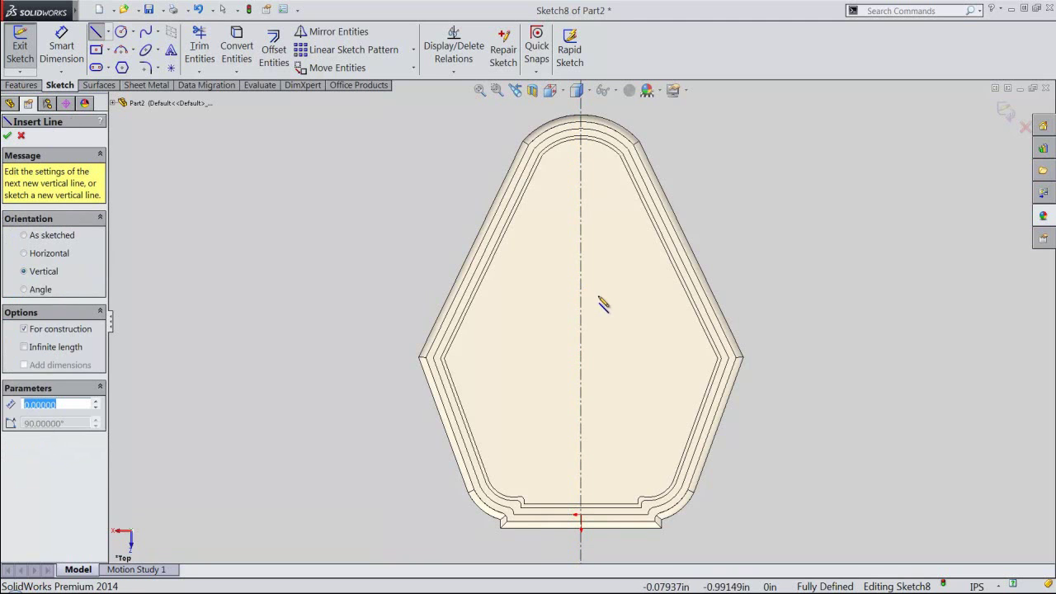
# Draw a horizontal construction line across the top face and select it.
pyautogui.click(24, 235)
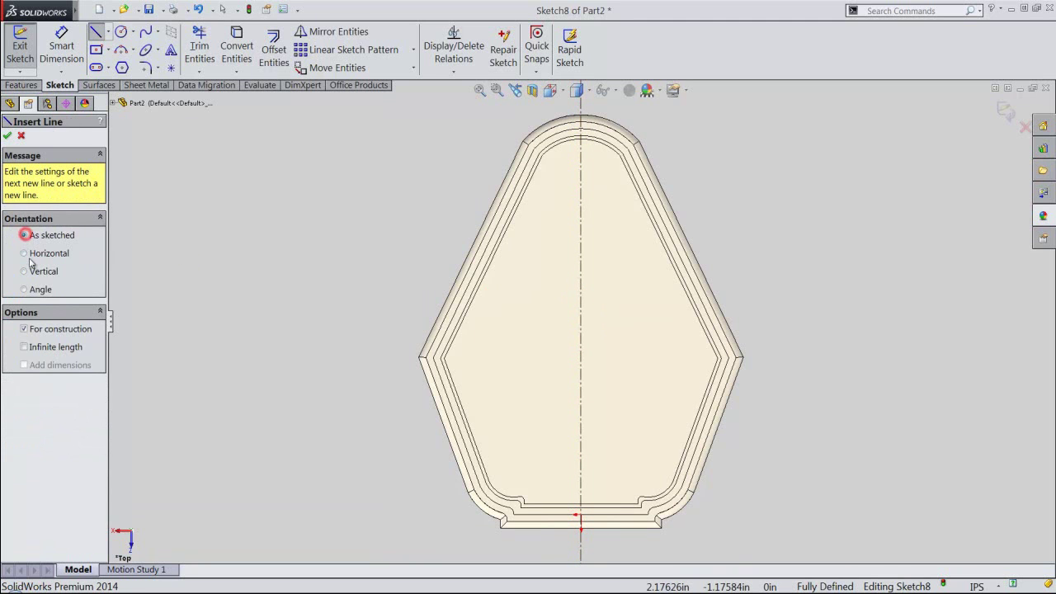
pyautogui.click(505, 313)
pyautogui.click(679, 320)
pyautogui.click(677, 314)
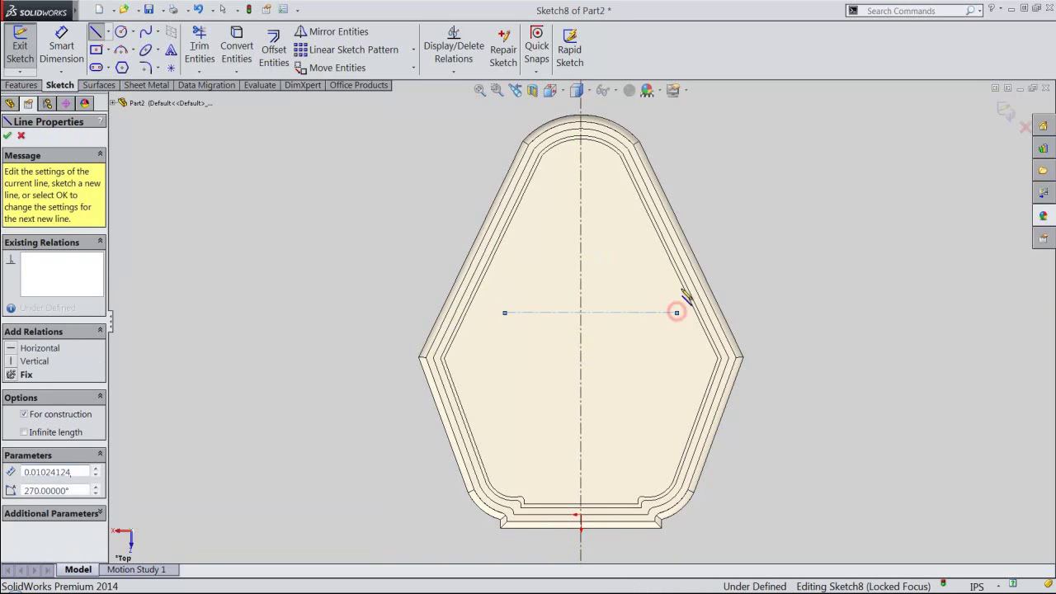
pyautogui.rightClick(732, 219)
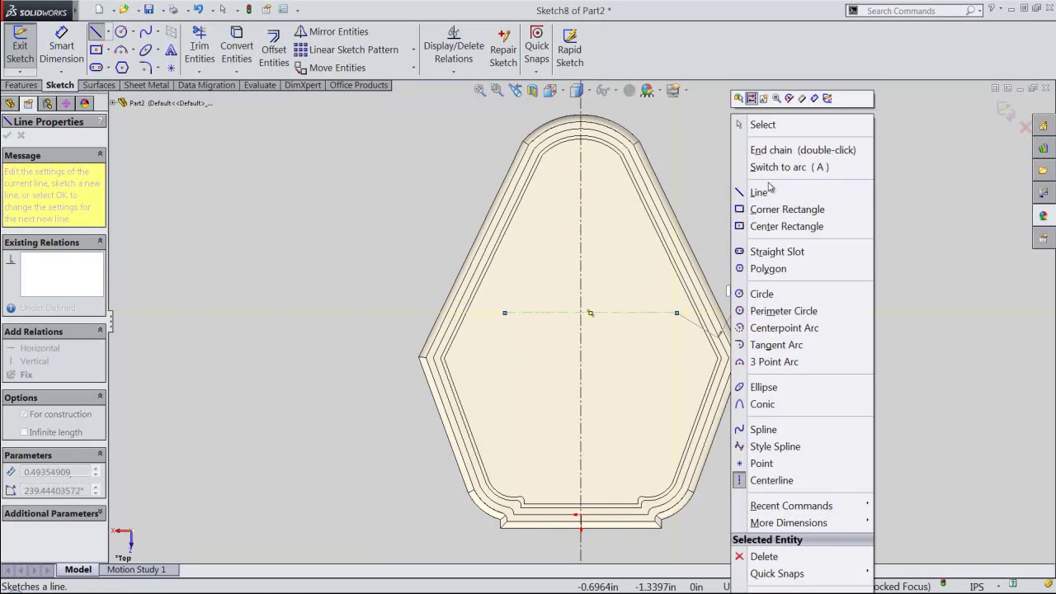
pyautogui.click(750, 125)
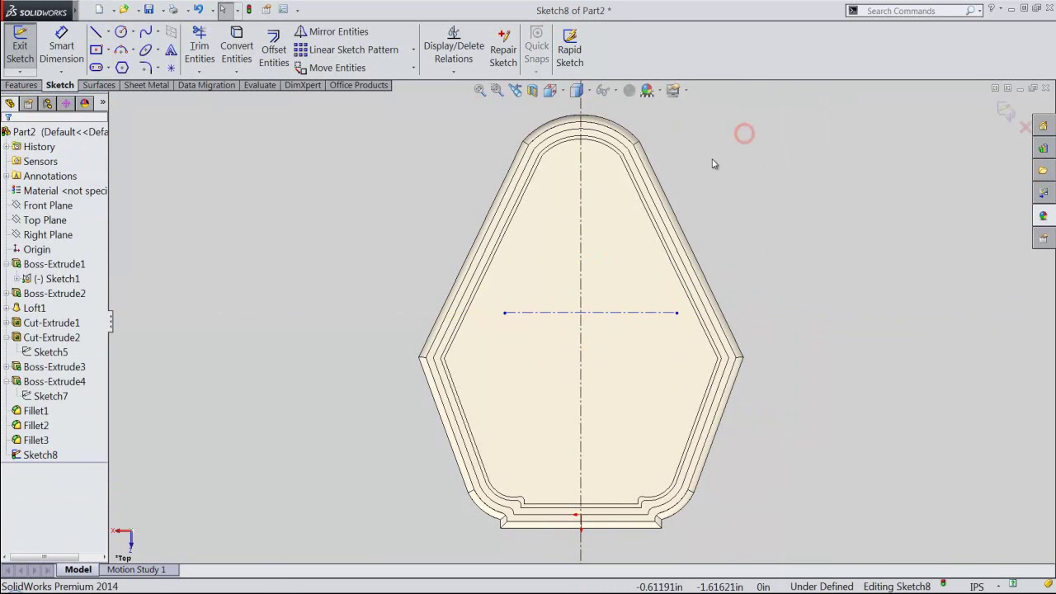
pyautogui.click(551, 314)
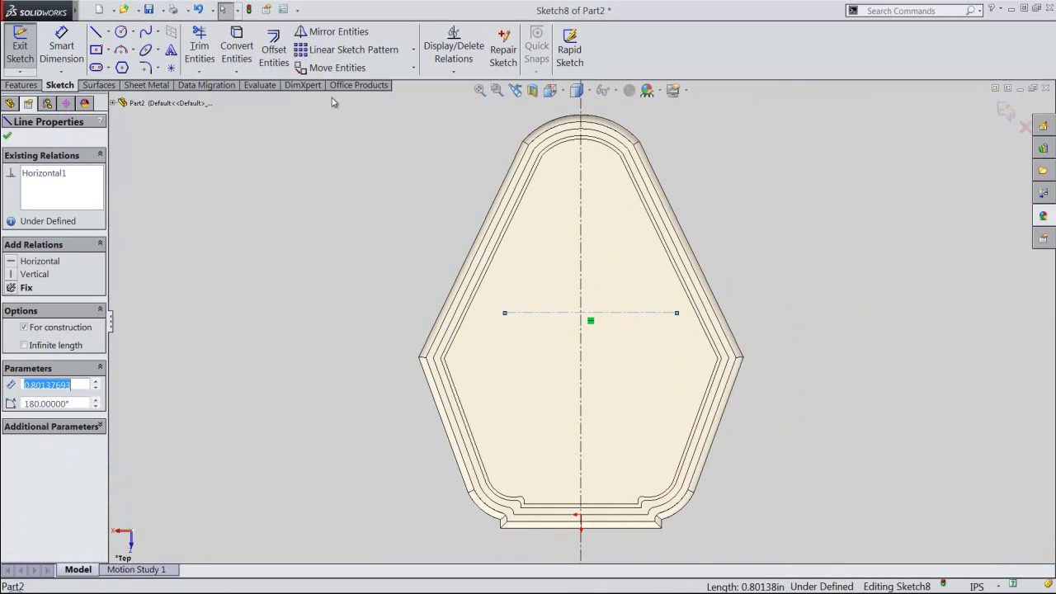
# Add 'Plug Top' sketch text along the horizontal line, turning off the document font.
pyautogui.click(170, 53)
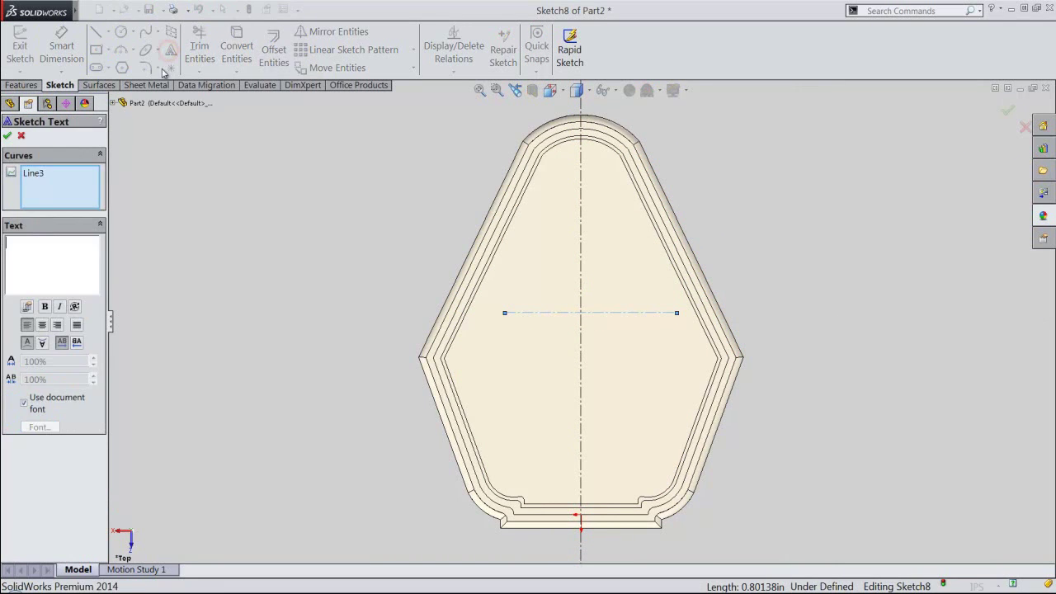
pyautogui.click(46, 256)
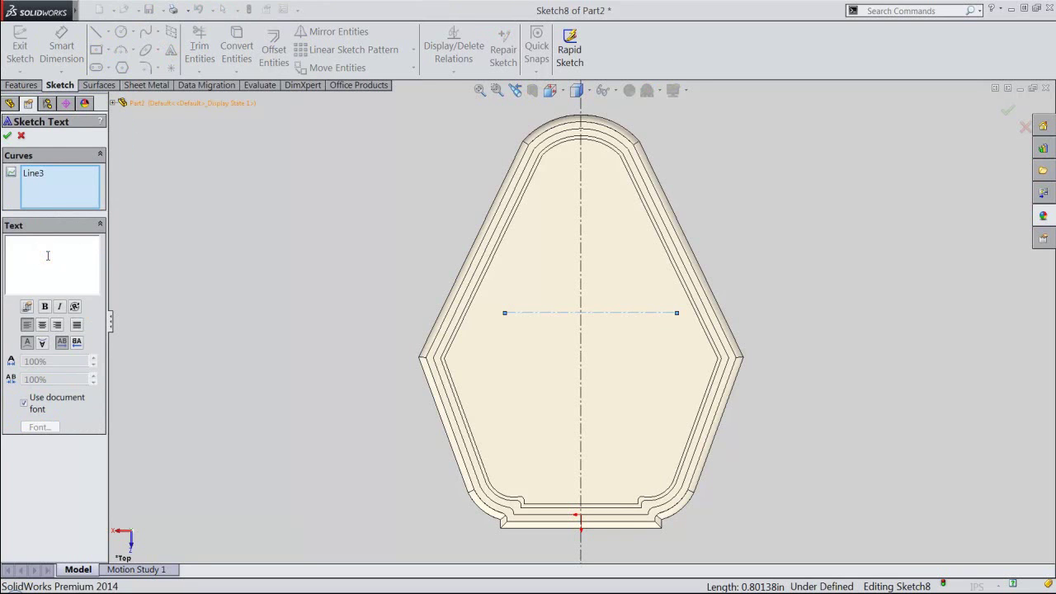
pyautogui.write('Plug T')
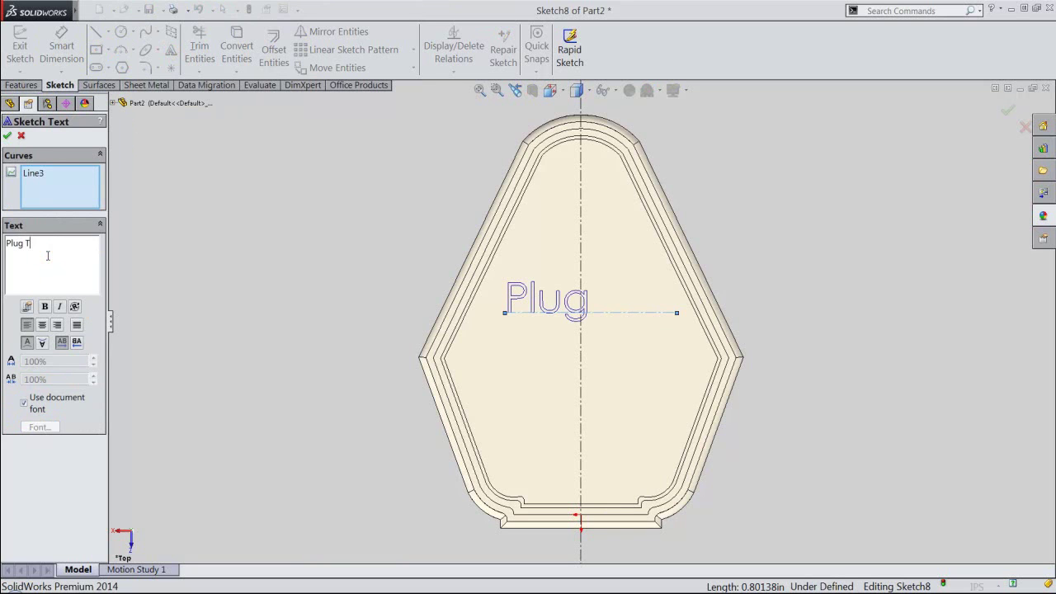
pyautogui.write('op')
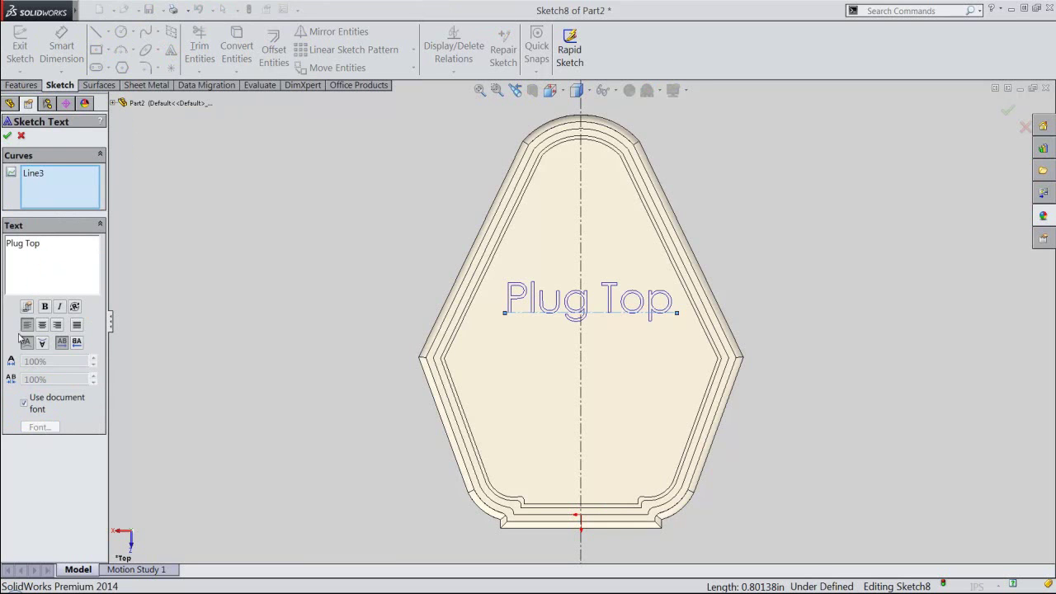
pyautogui.click(23, 404)
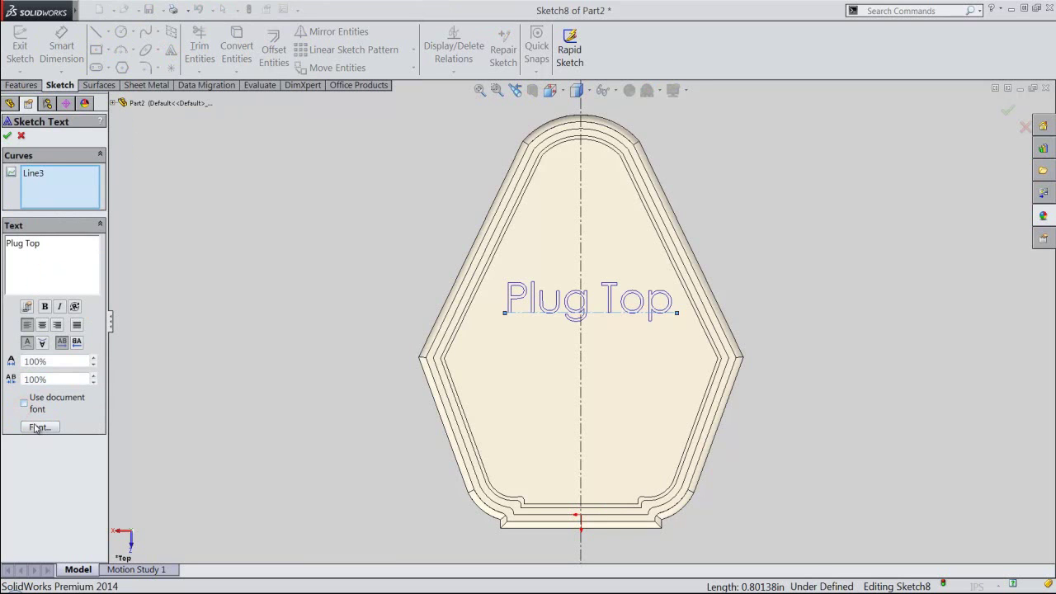
pyautogui.click(41, 427)
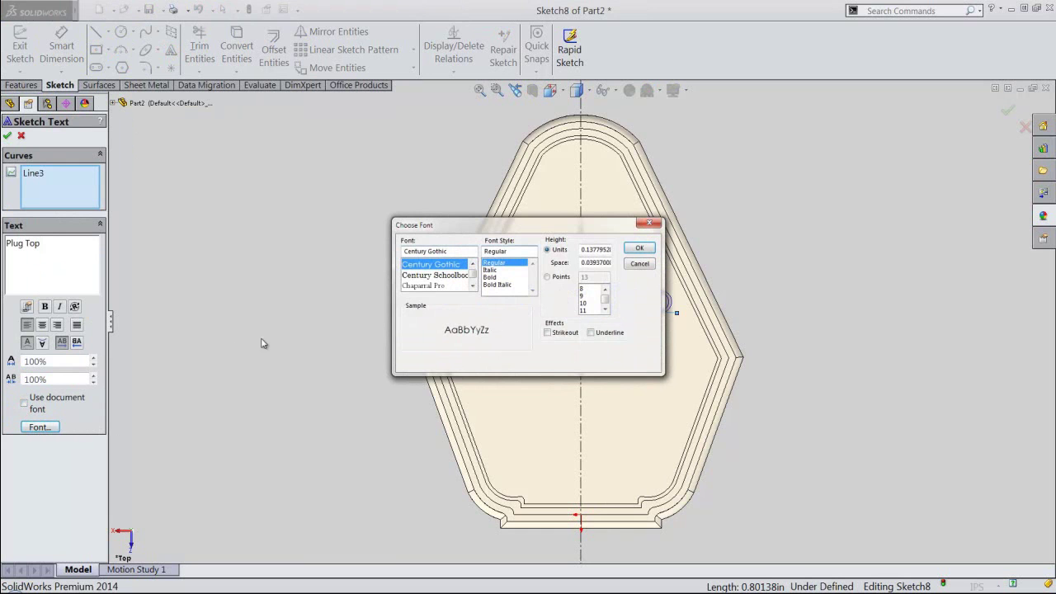
# Set the text to Calibri at height 0.075, centre it on the line, and accept.
pyautogui.click(427, 270)
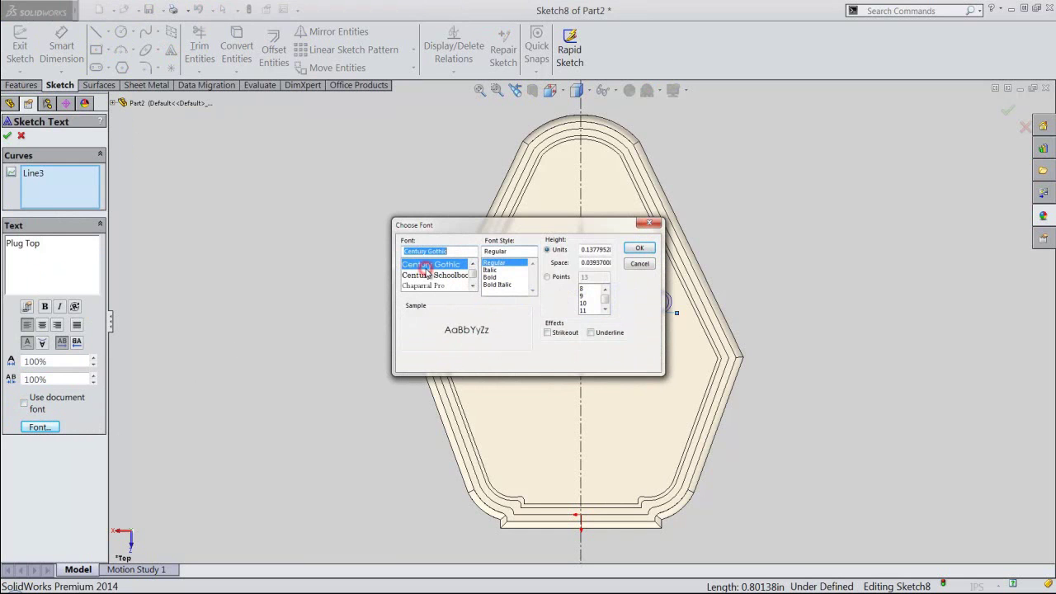
pyautogui.write('c')
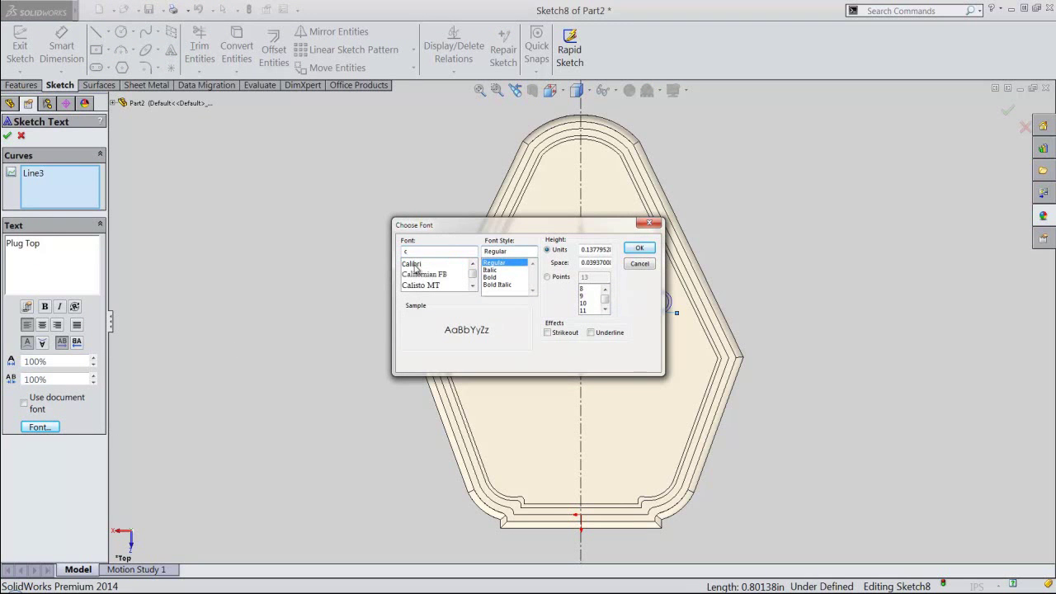
pyautogui.click(414, 265)
pyautogui.doubleClick(591, 250)
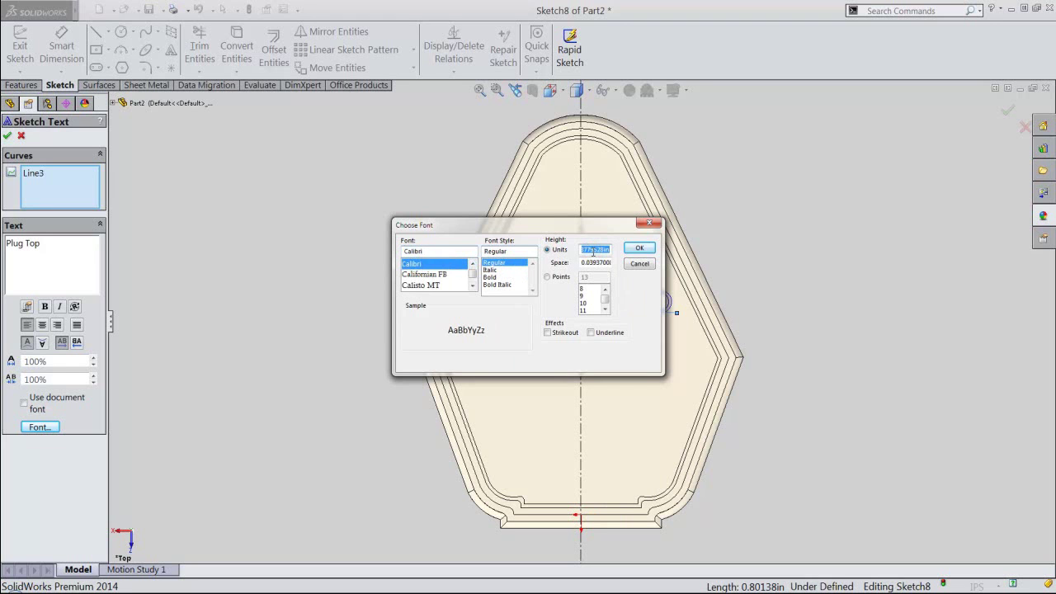
pyautogui.write('75')
pyautogui.press('Return')
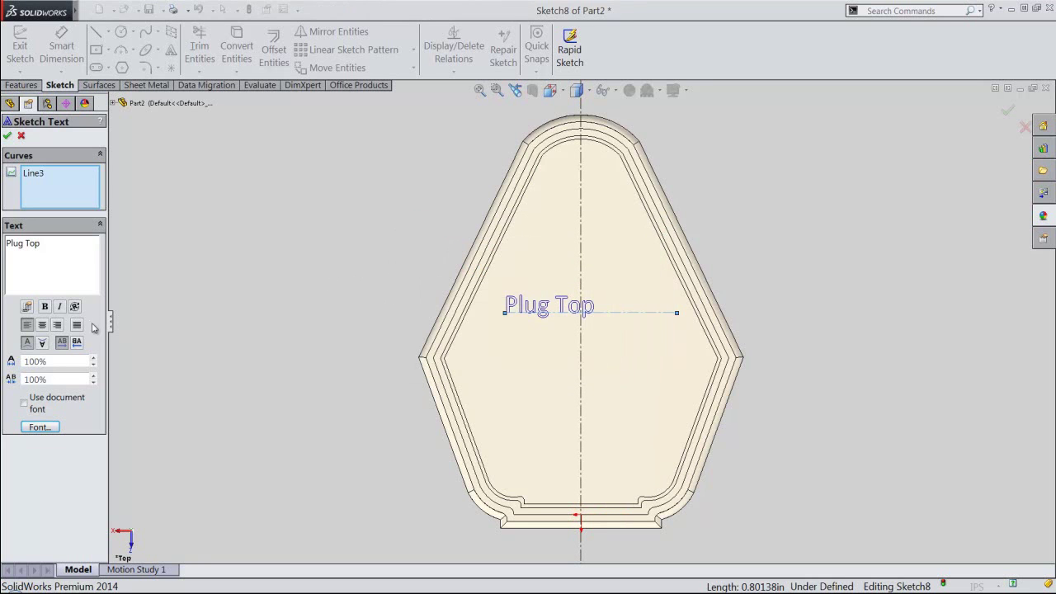
pyautogui.click(42, 325)
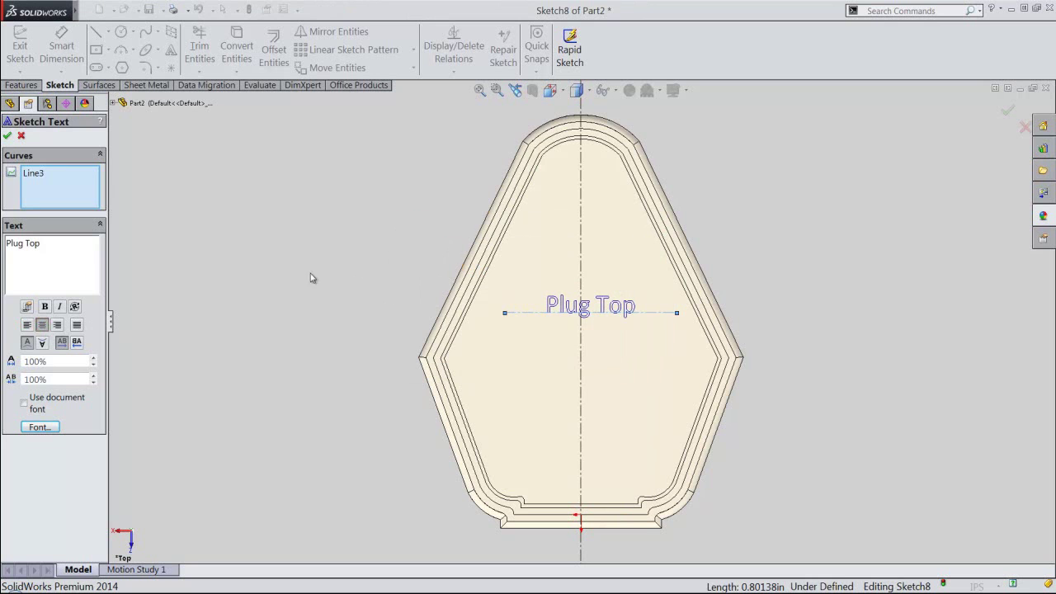
pyautogui.rightClick(749, 226)
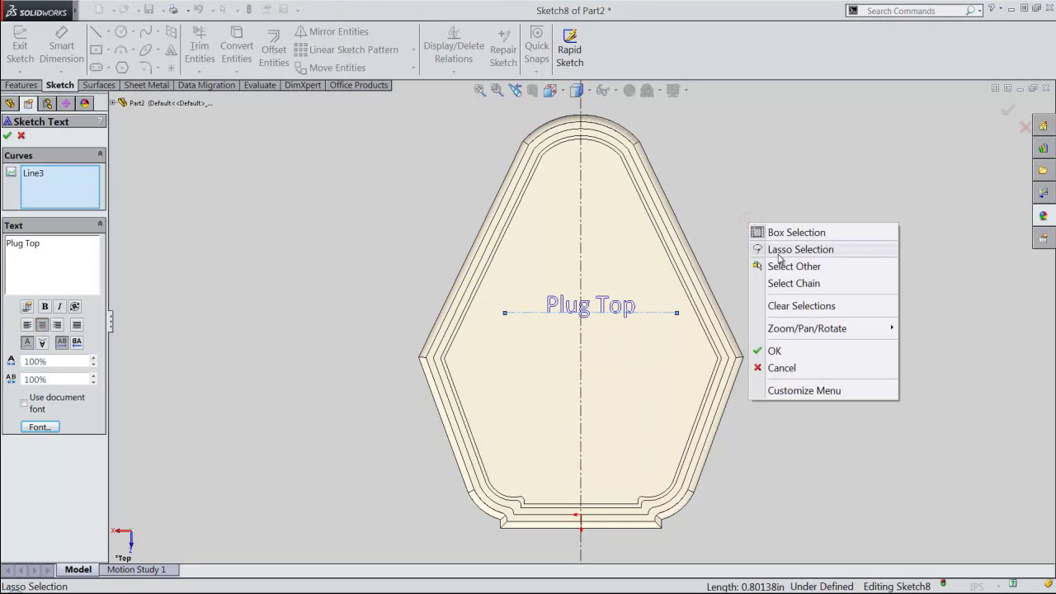
pyautogui.click(784, 349)
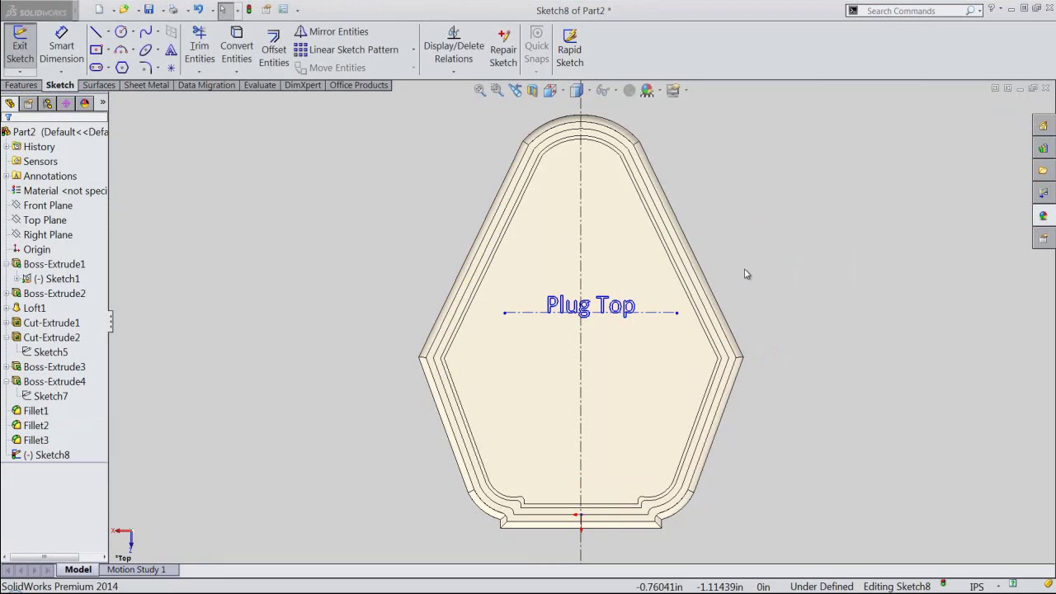
# Dimension the Plug Top baseline 0.65 in above the bottom edge and finish the sketch.
pyautogui.rightClick(745, 273)
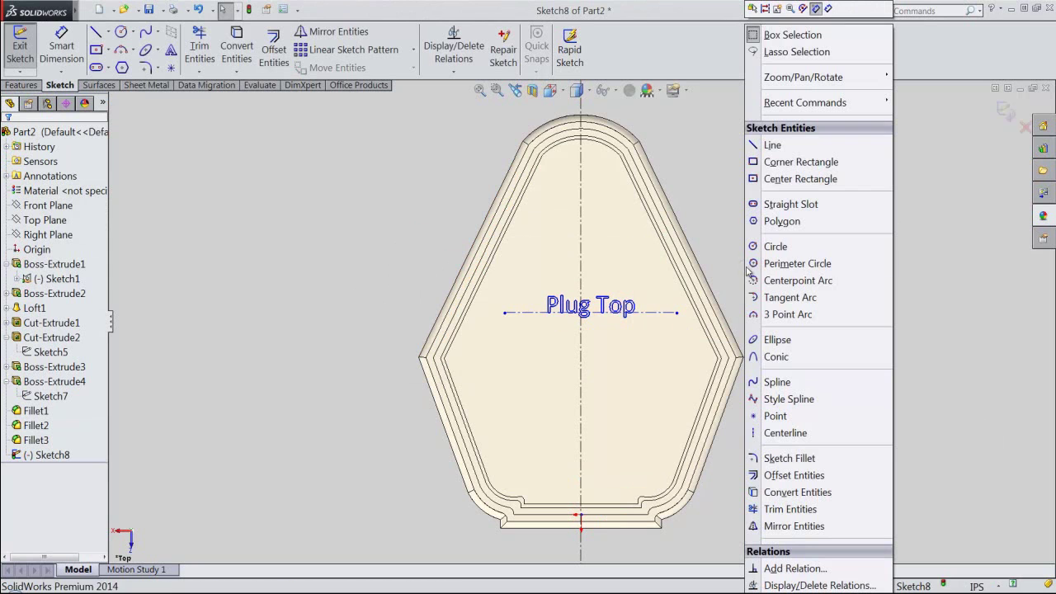
pyautogui.click(829, 9)
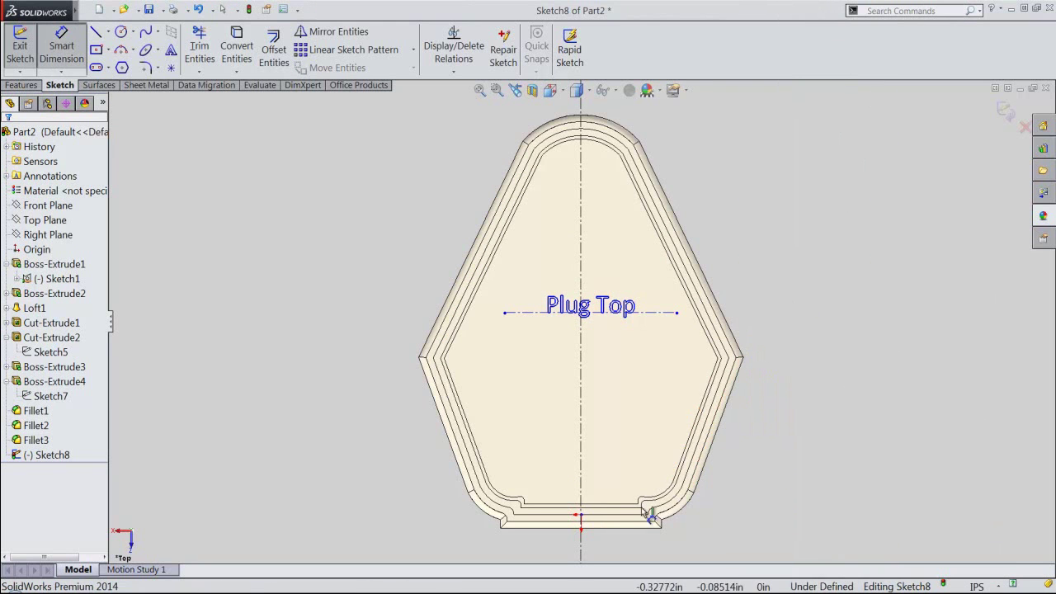
pyautogui.scroll(-2, 619, 517)
pyautogui.click(616, 492)
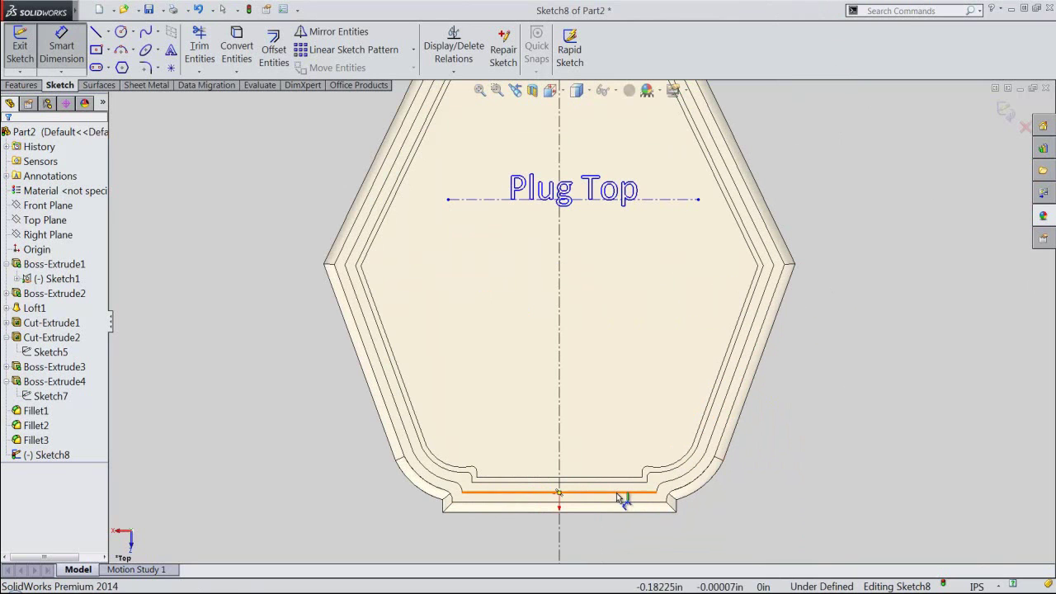
pyautogui.click(653, 201)
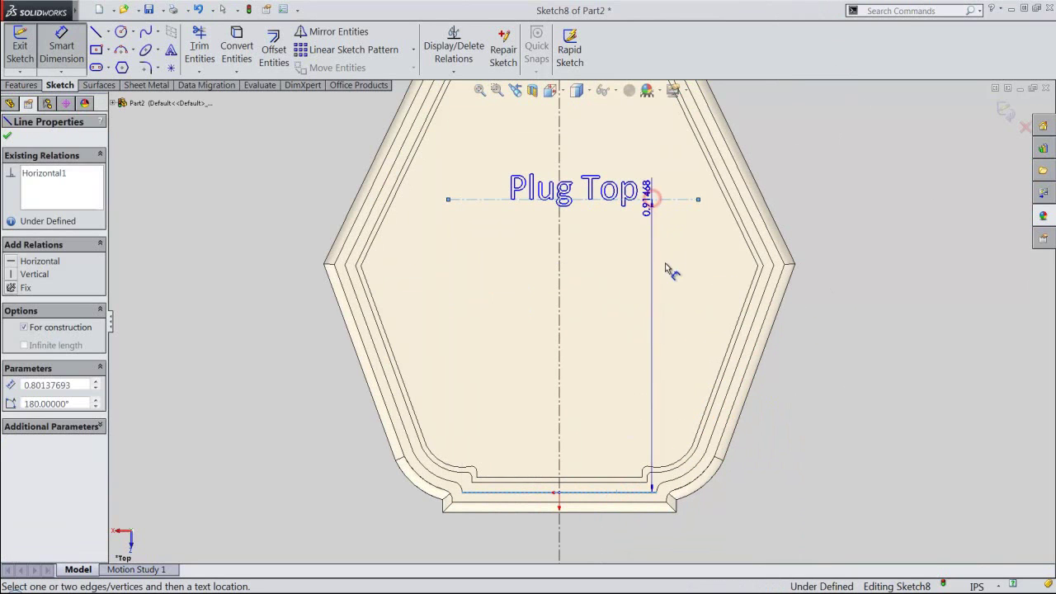
pyautogui.click(668, 271)
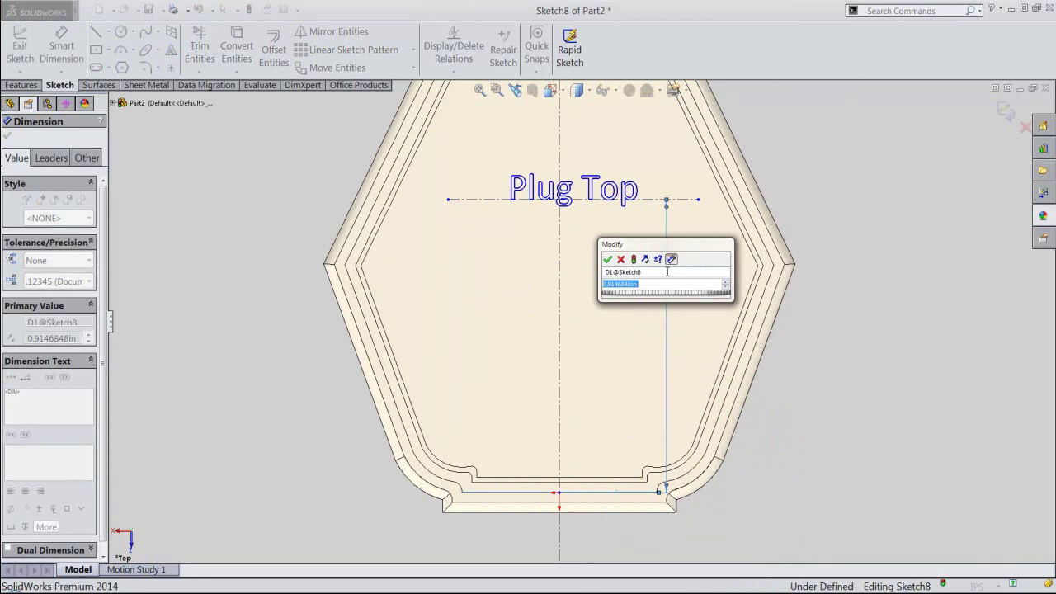
pyautogui.write('.65')
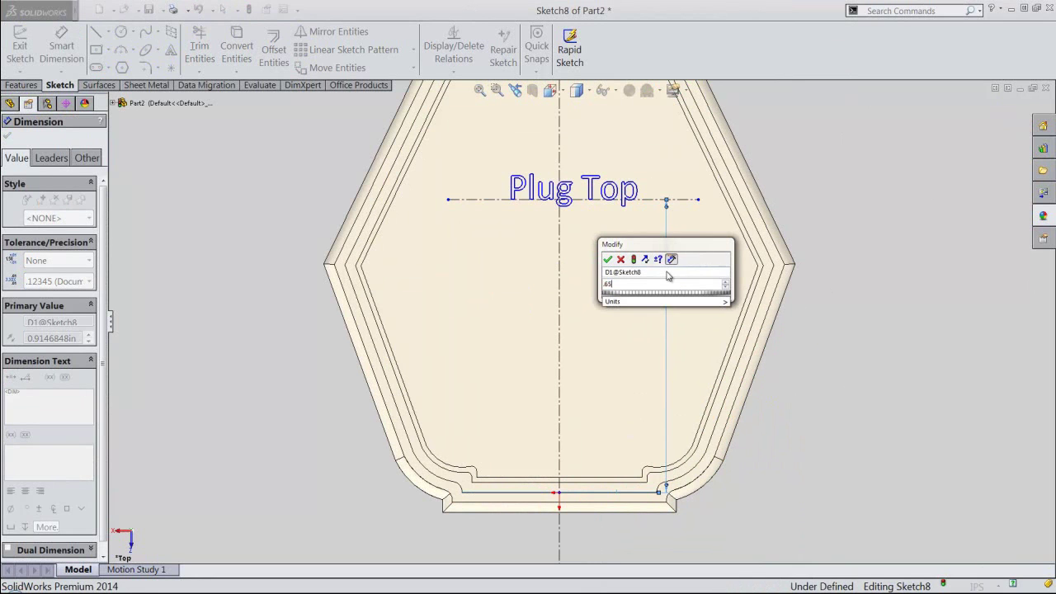
pyautogui.press('Return')
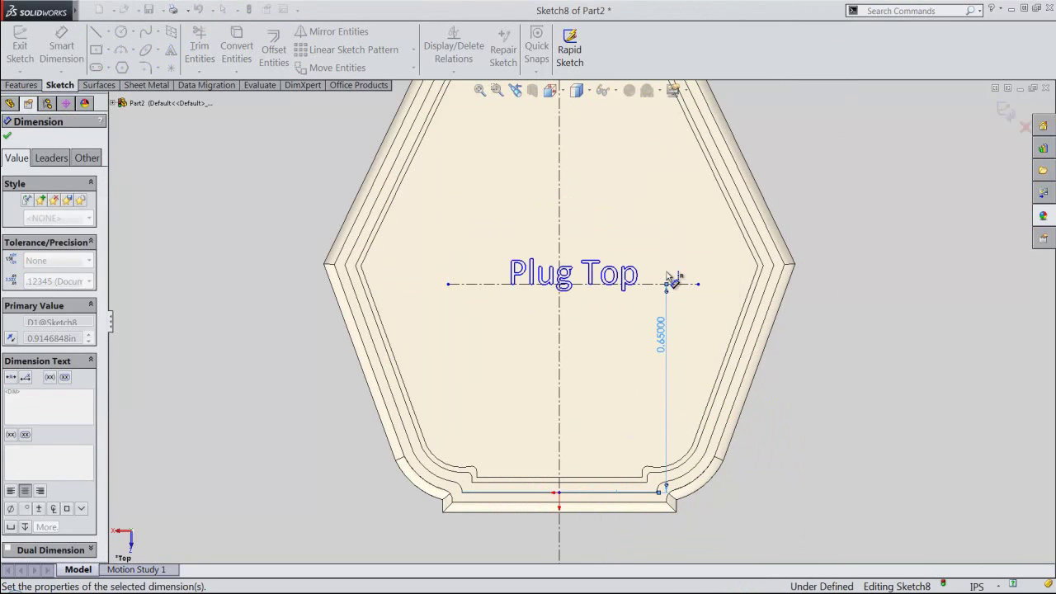
pyautogui.rightClick(828, 195)
pyautogui.click(844, 192)
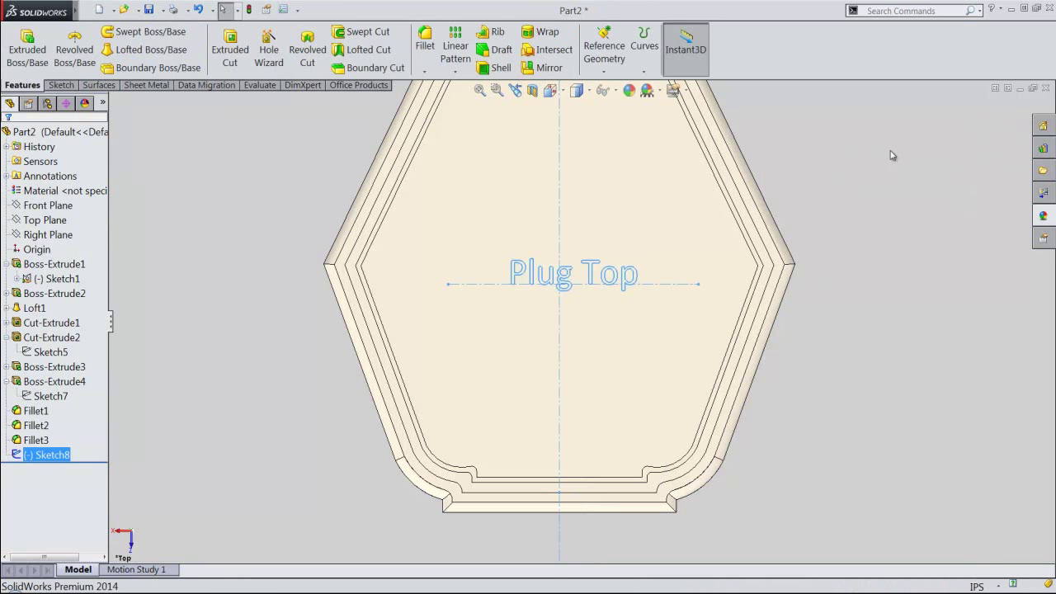
# Wrap Sketch8's Plug Top text onto the top face as a 0.015625 in deboss.
pyautogui.click(560, 93)
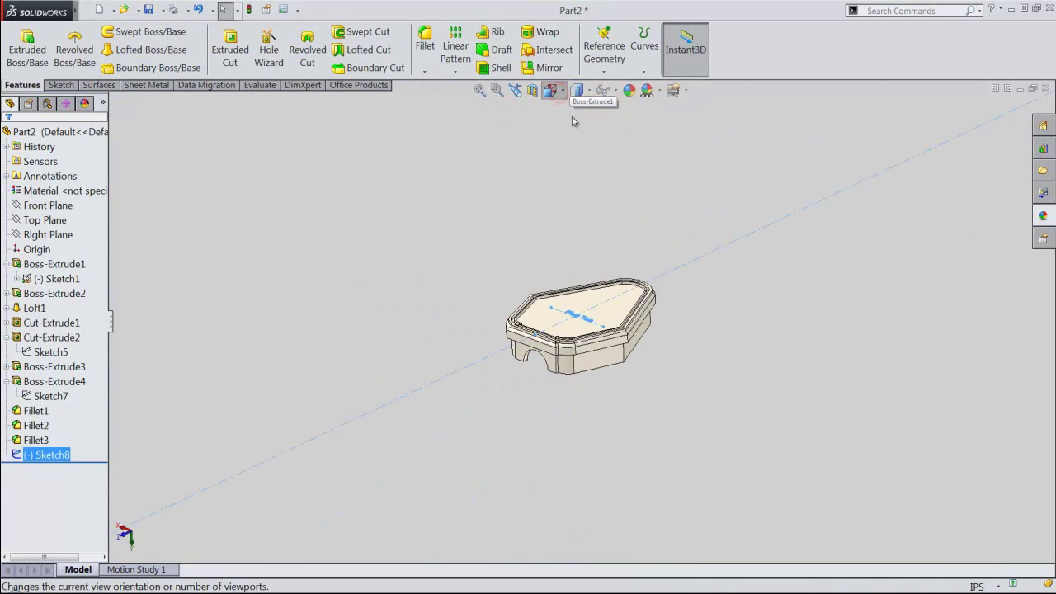
pyautogui.click(581, 283)
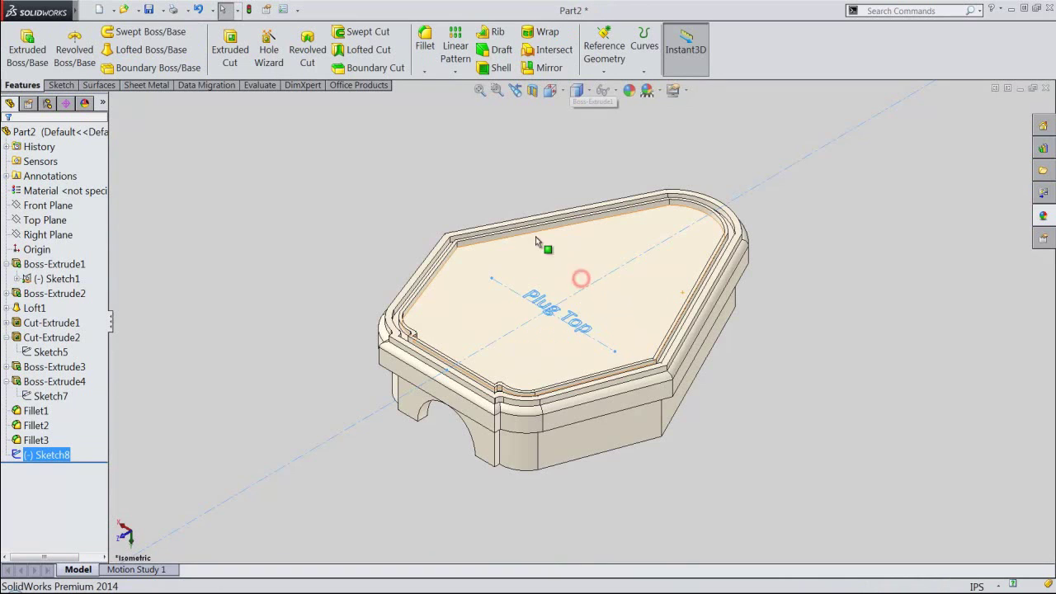
pyautogui.click(333, 219)
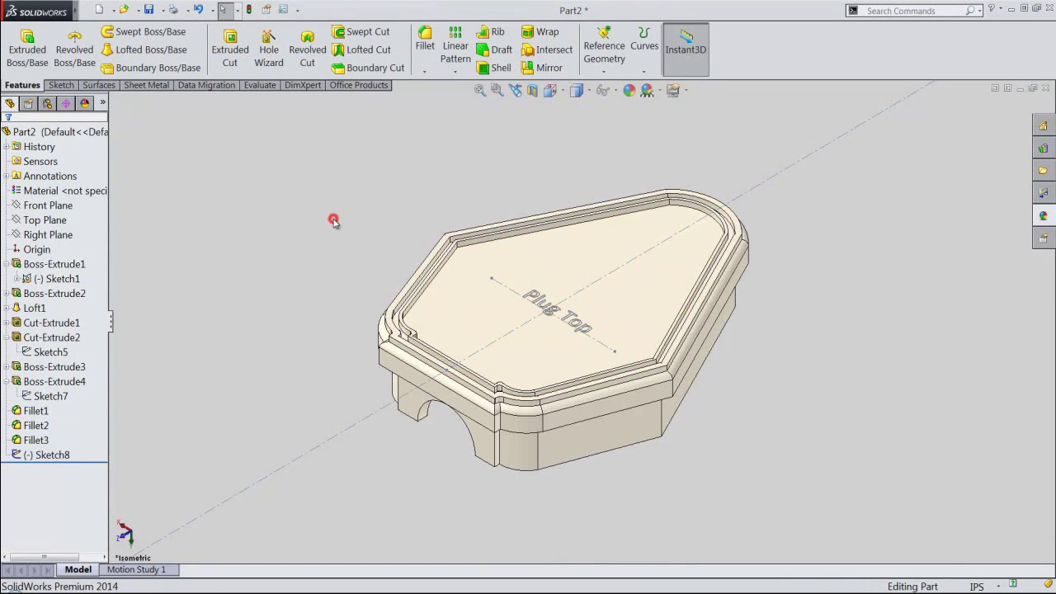
pyautogui.click(542, 32)
pyautogui.click(622, 266)
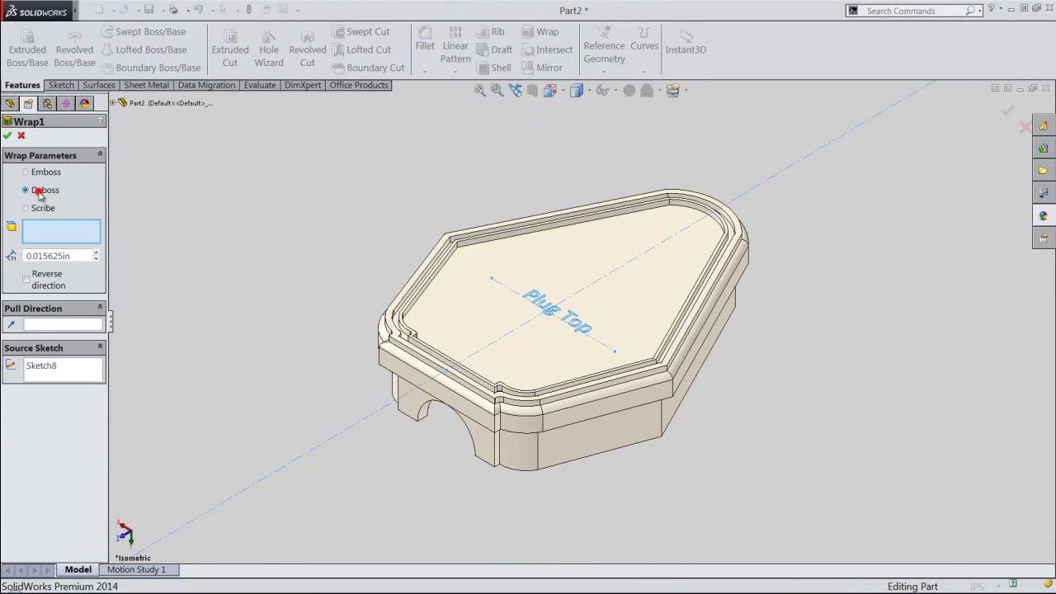
pyautogui.click(71, 239)
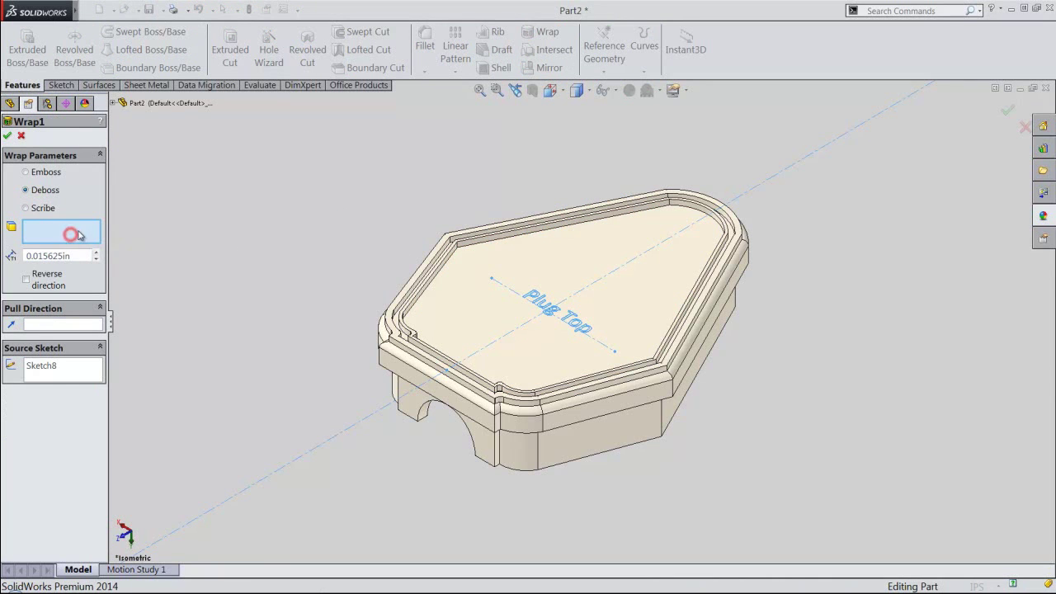
pyautogui.click(460, 295)
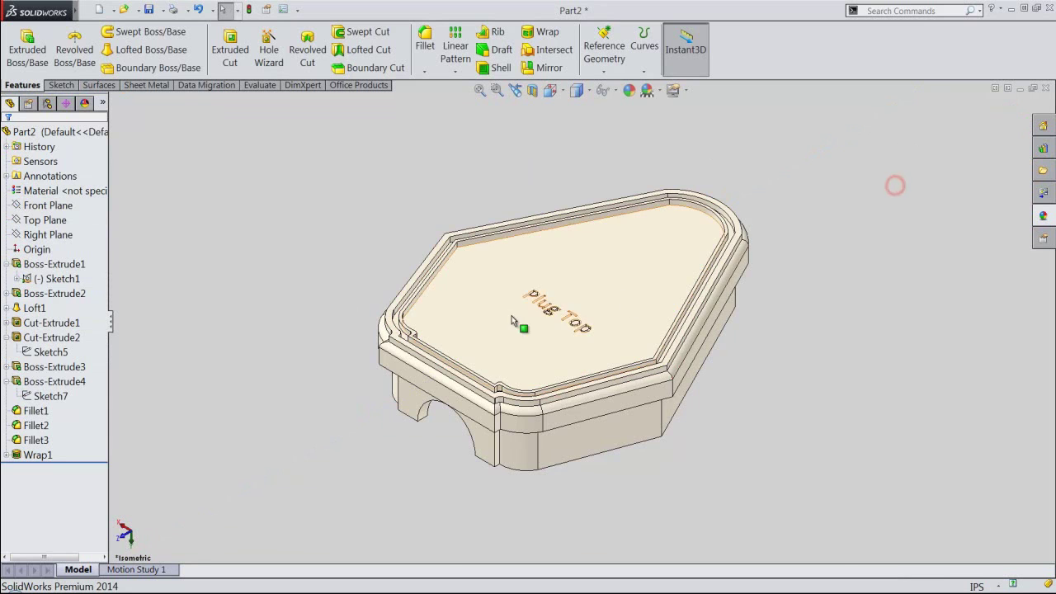
# Give the Wrap1 lettering a red appearance (RGB 192, 0, 0).
pyautogui.scroll(-2, 587, 320)
pyautogui.scroll(-2, 577, 328)
pyautogui.scroll(4, 599, 282)
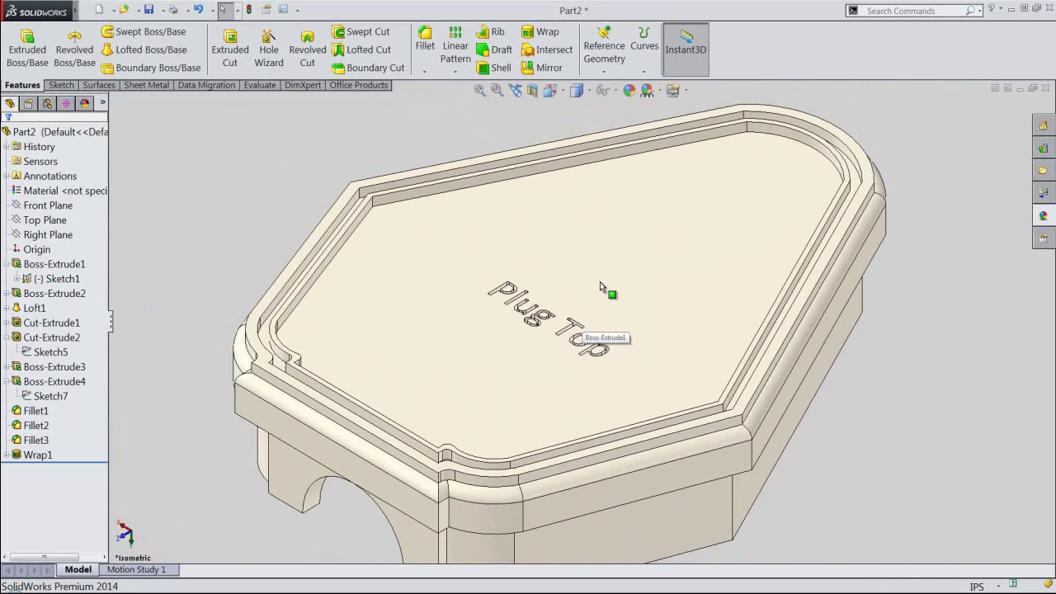
pyautogui.click(37, 454)
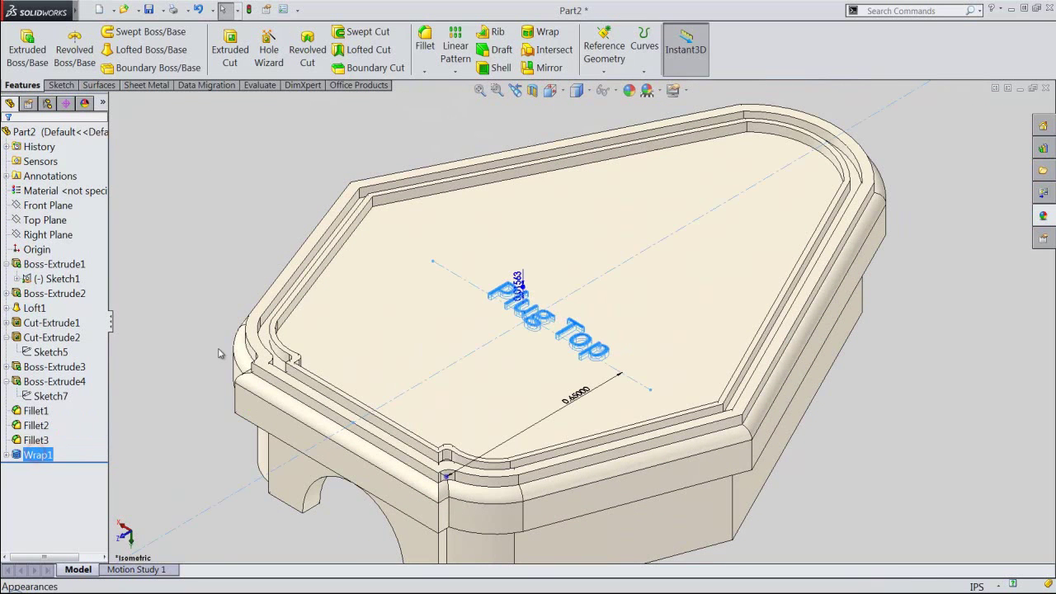
pyautogui.click(630, 95)
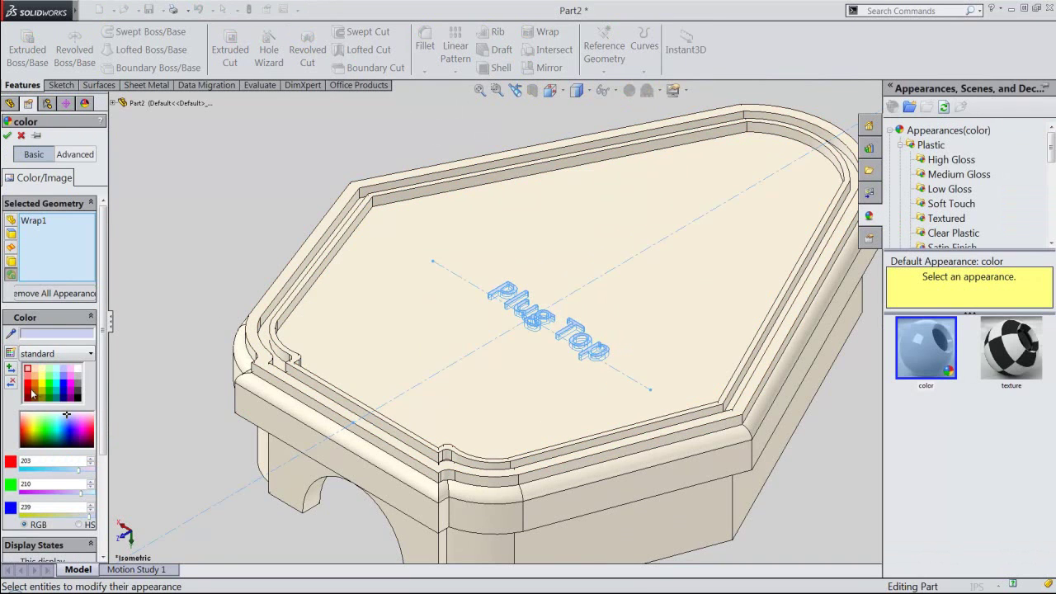
pyautogui.click(28, 392)
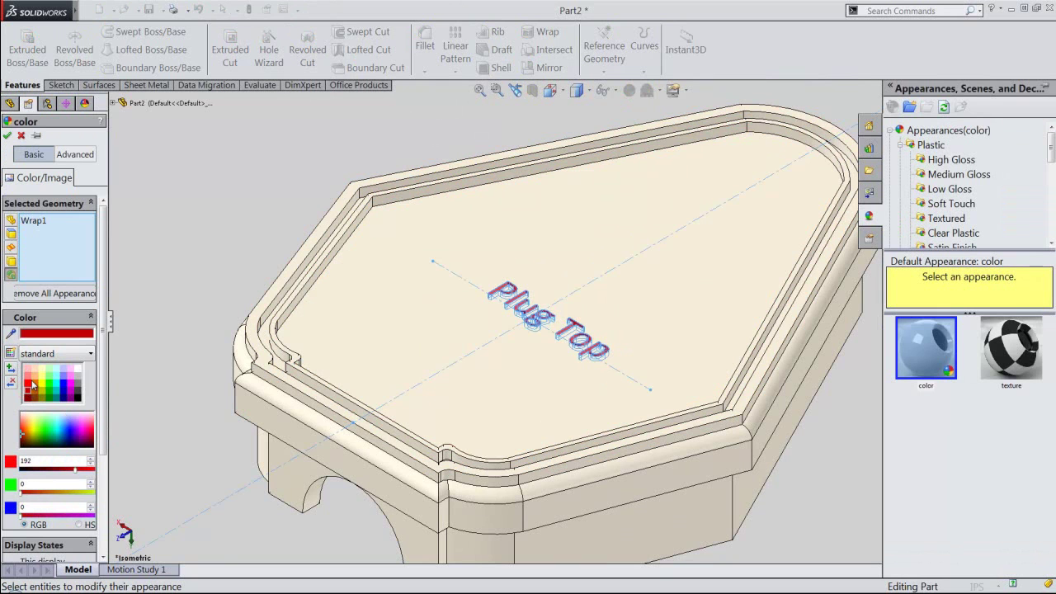
pyautogui.click(8, 137)
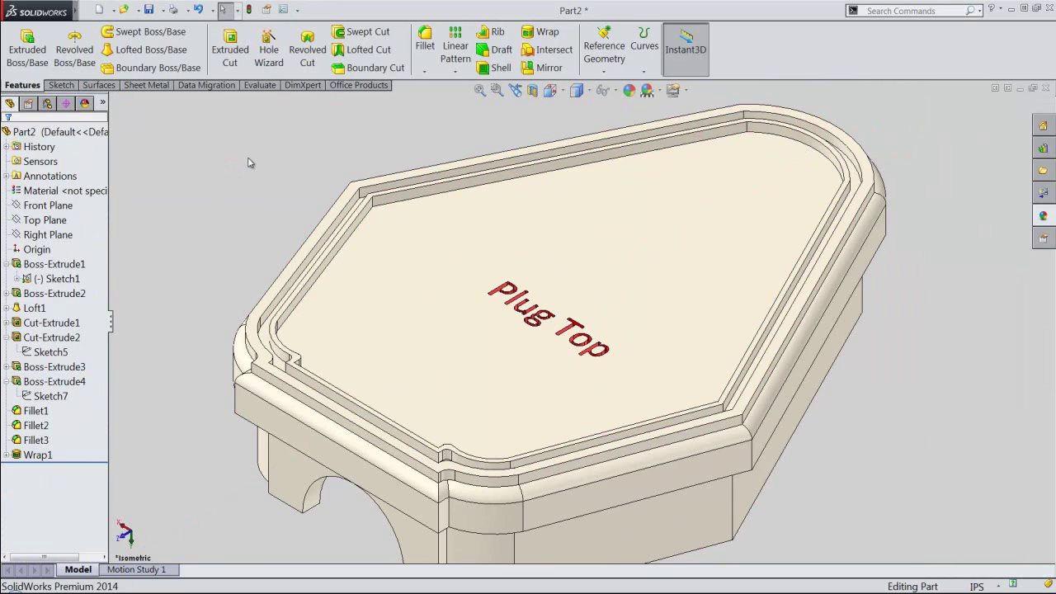
# Reset all standard view orientations to their defaults.
pyautogui.moveTo(250, 163); pyautogui.dragTo(243, 239, button='middle')
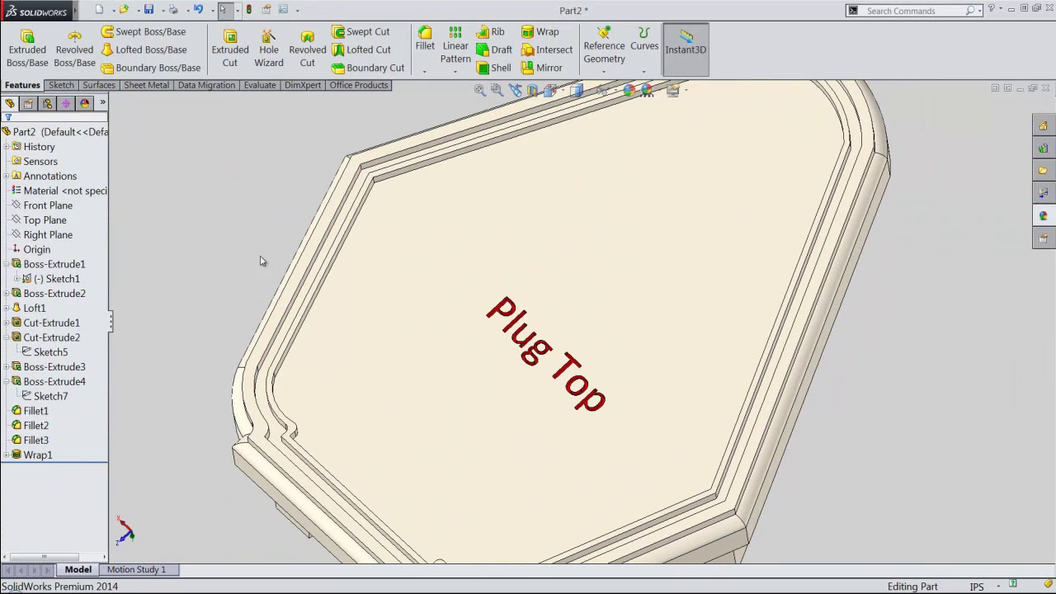
pyautogui.click(551, 91)
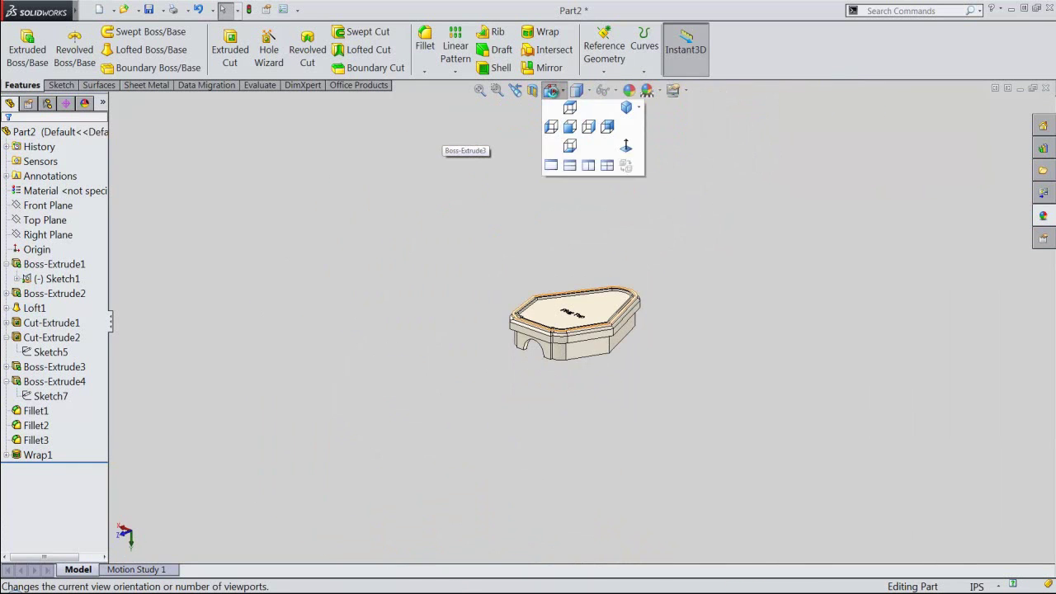
pyautogui.click(599, 110)
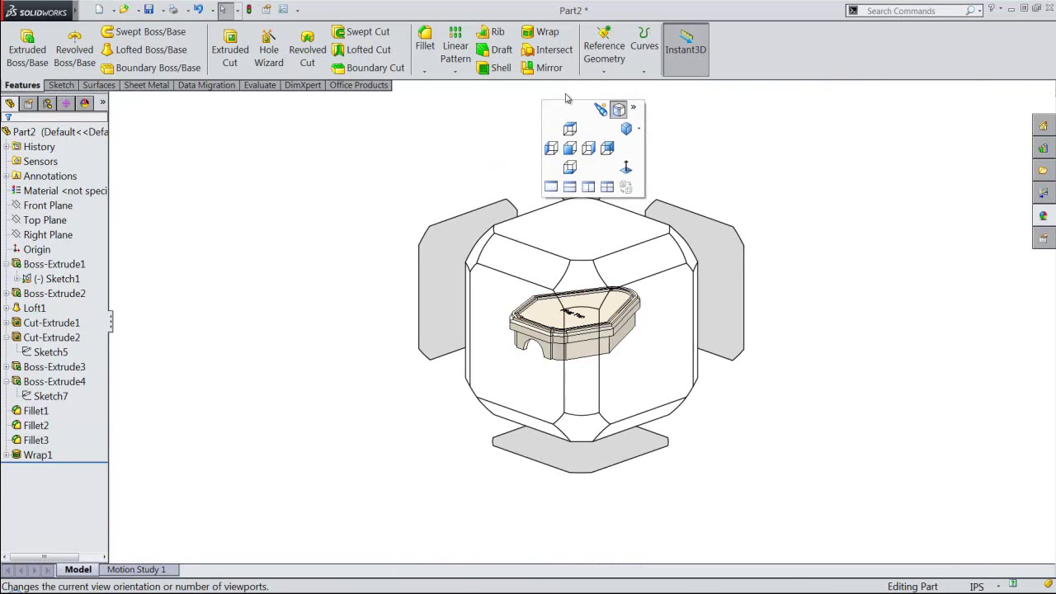
pyautogui.click(635, 111)
pyautogui.click(371, 400)
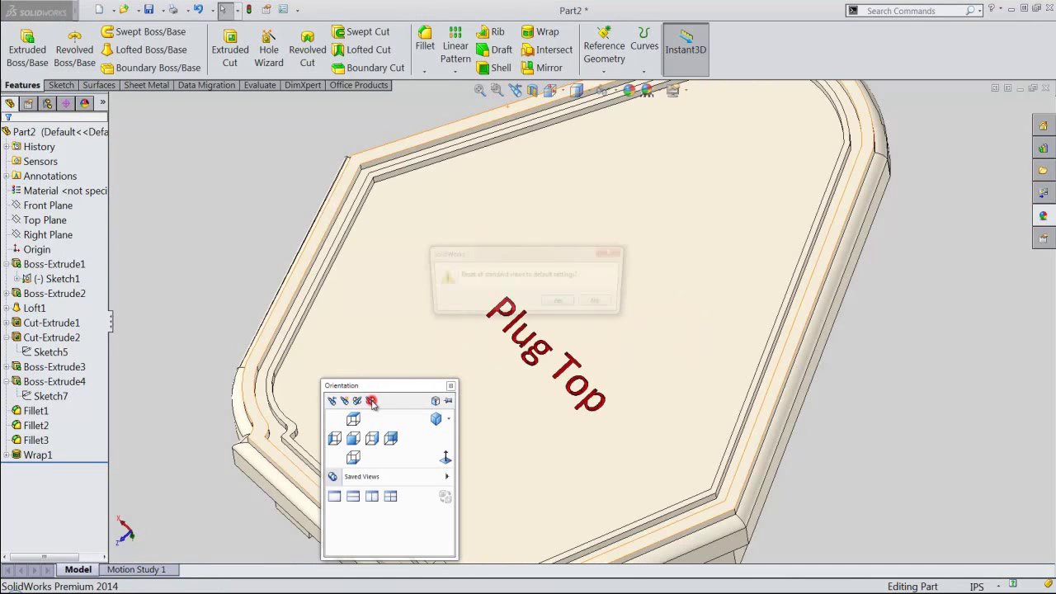
pyautogui.click(557, 304)
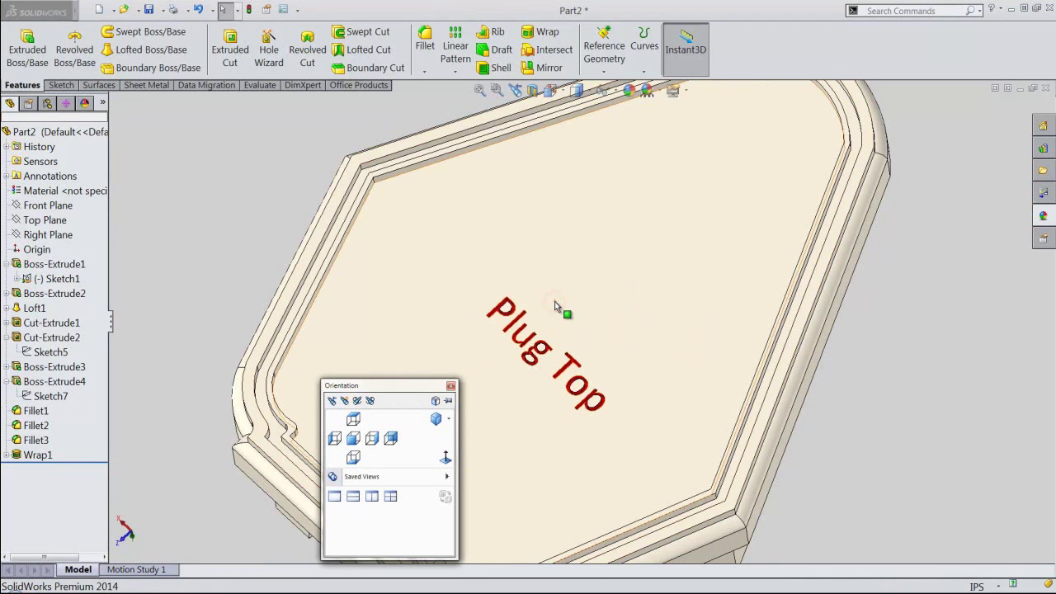
pyautogui.click(550, 90)
# Show the part isometric and fitted to the window, then save and close Part2.
pyautogui.press('space')
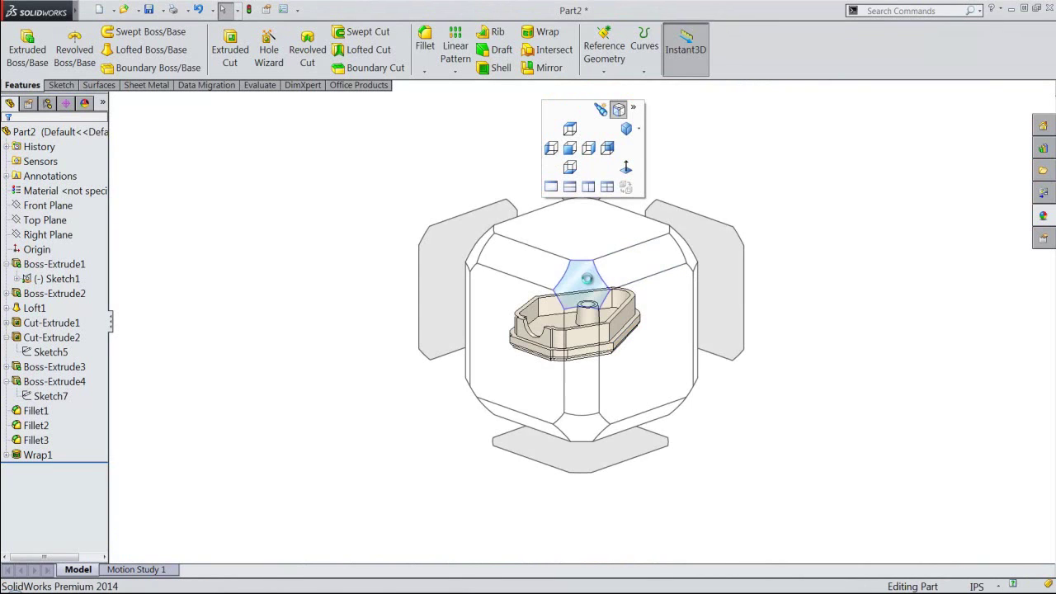
pyautogui.click(550, 340)
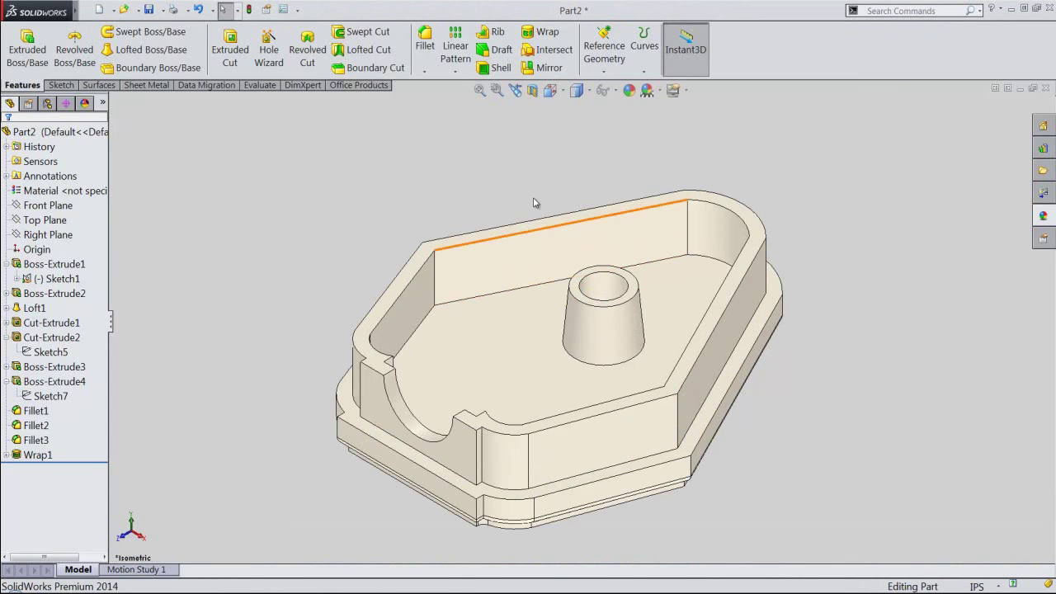
pyautogui.click(480, 92)
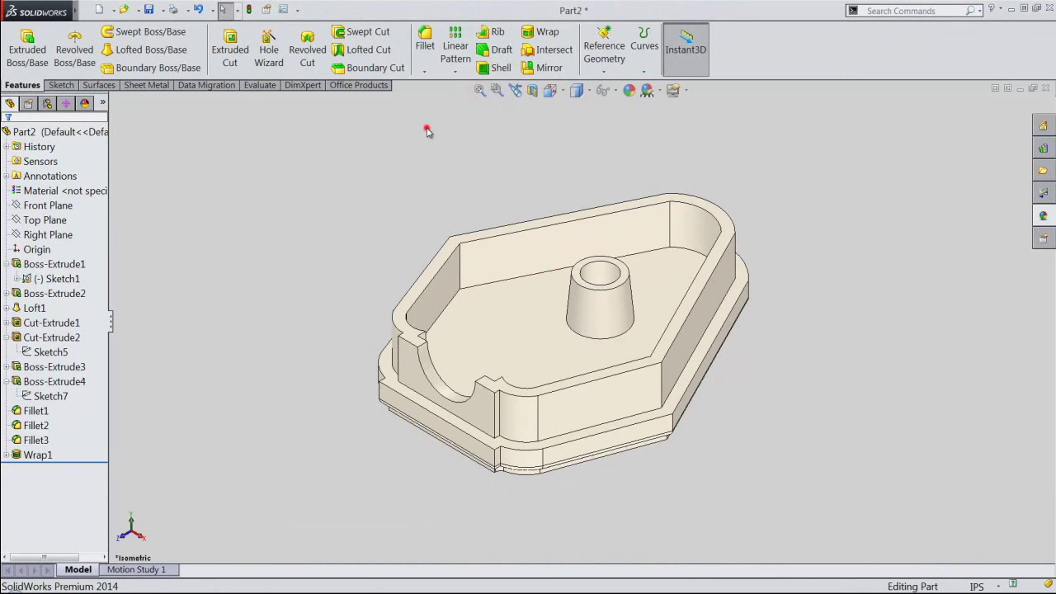
pyautogui.hotkey('ctrl', 's')
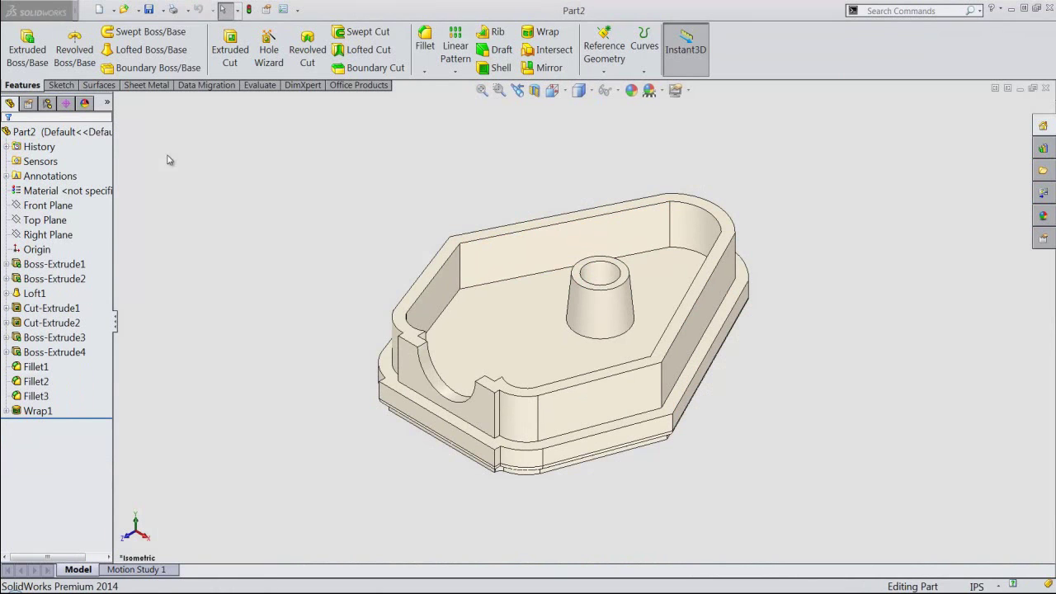
pyautogui.click(1045, 91)
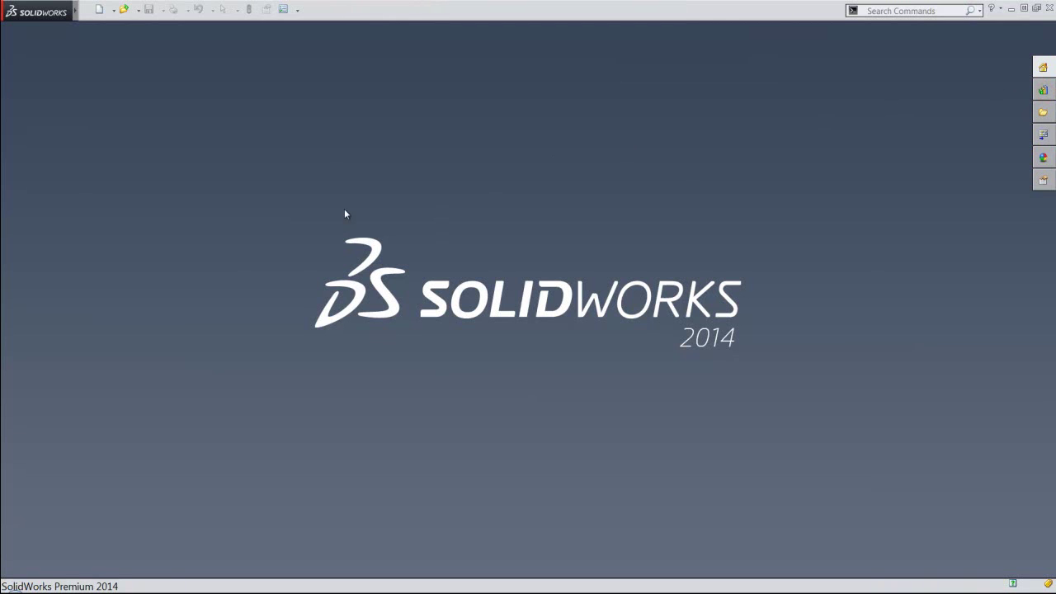
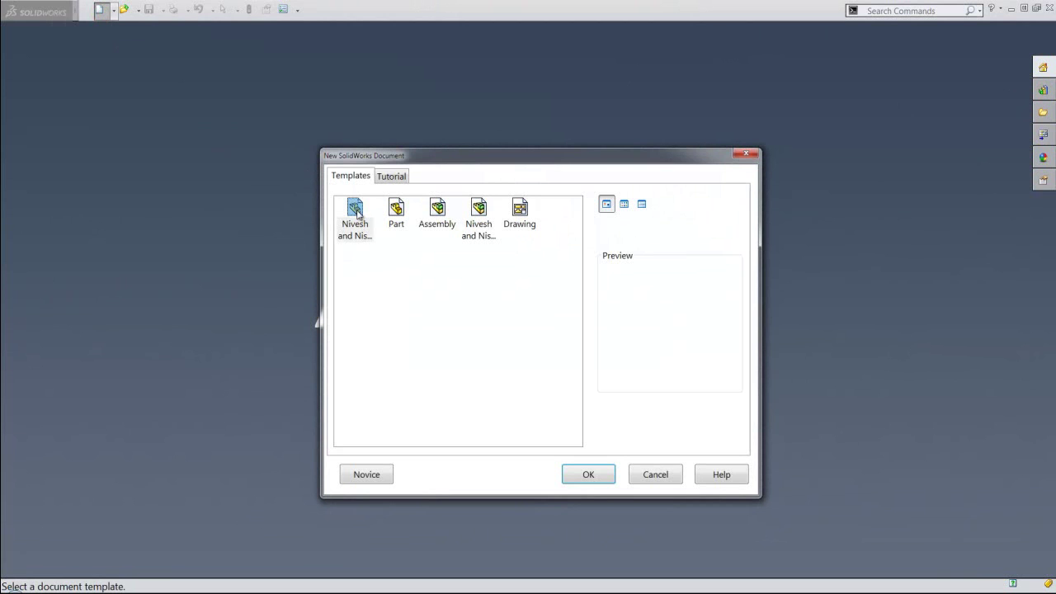
# Start a new part from the custom template and draw a center rectangle at the origin on the Top Plane.
pyautogui.doubleClick(355, 216)
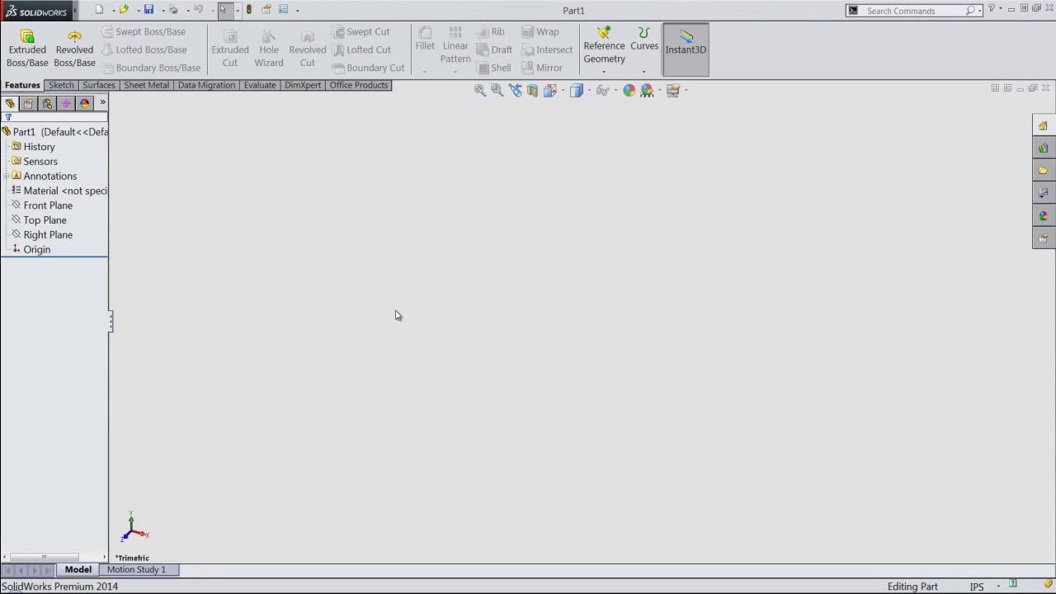
pyautogui.click(27, 49)
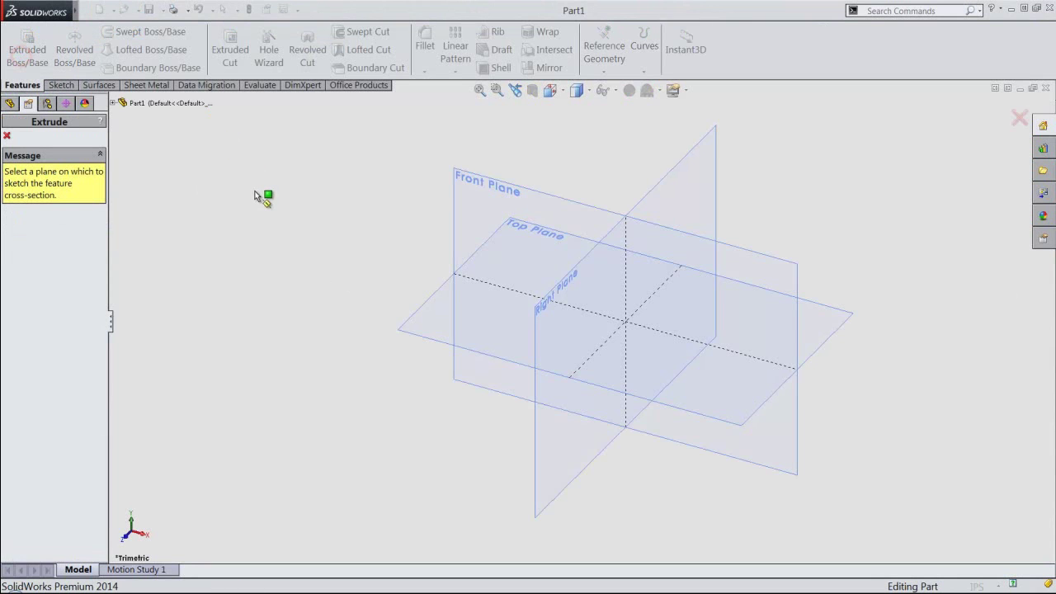
pyautogui.click(417, 316)
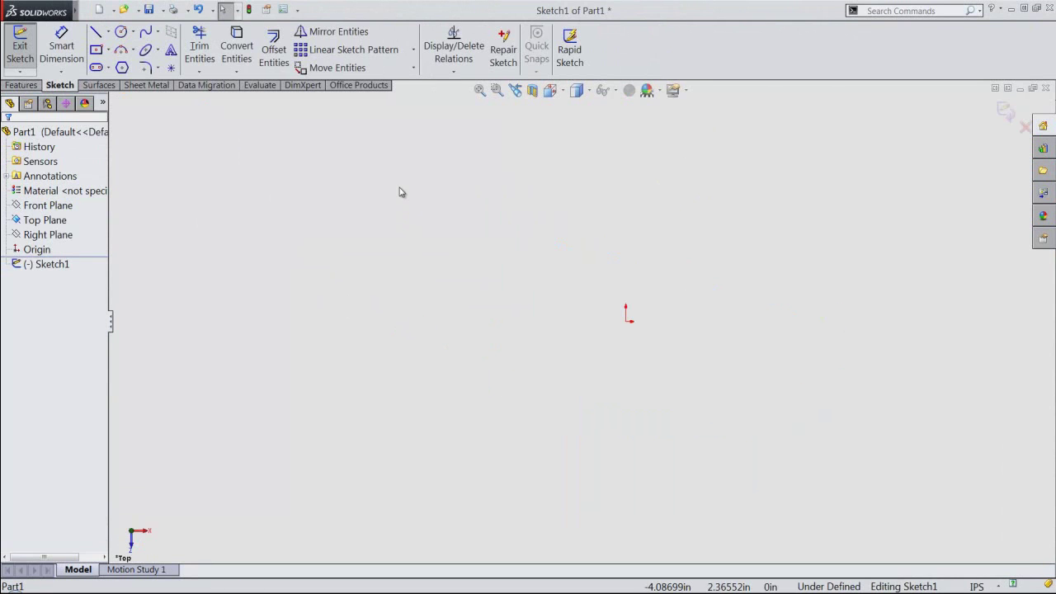
pyautogui.rightClick(467, 212)
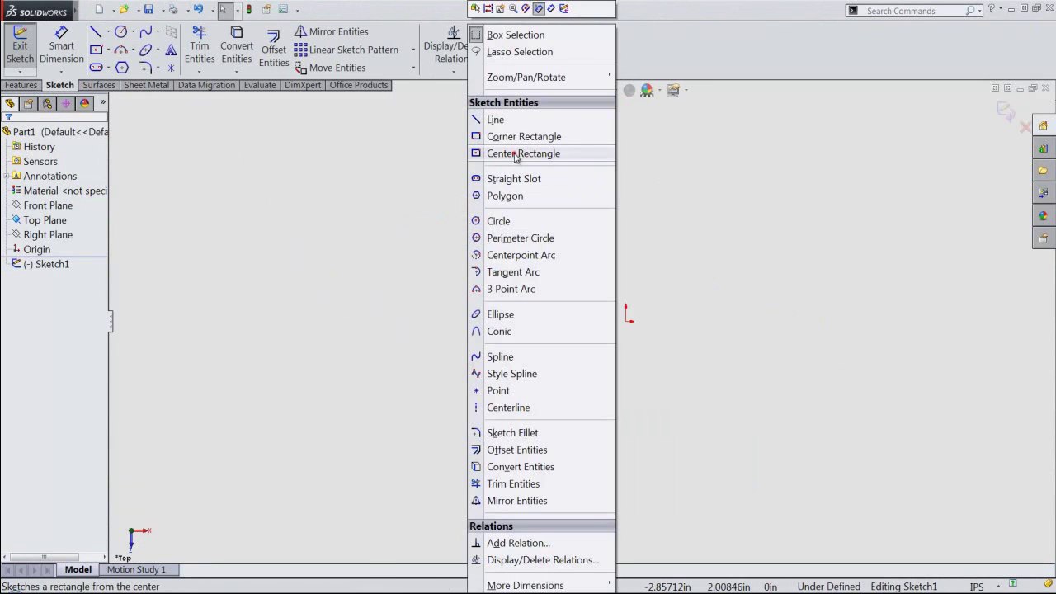
pyautogui.click(519, 154)
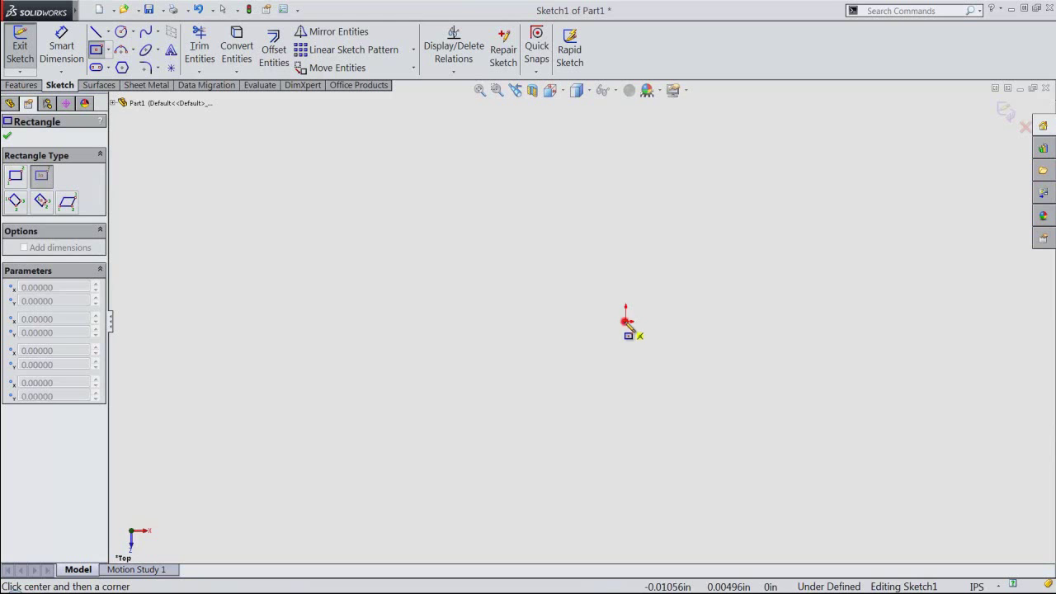
pyautogui.click(626, 321)
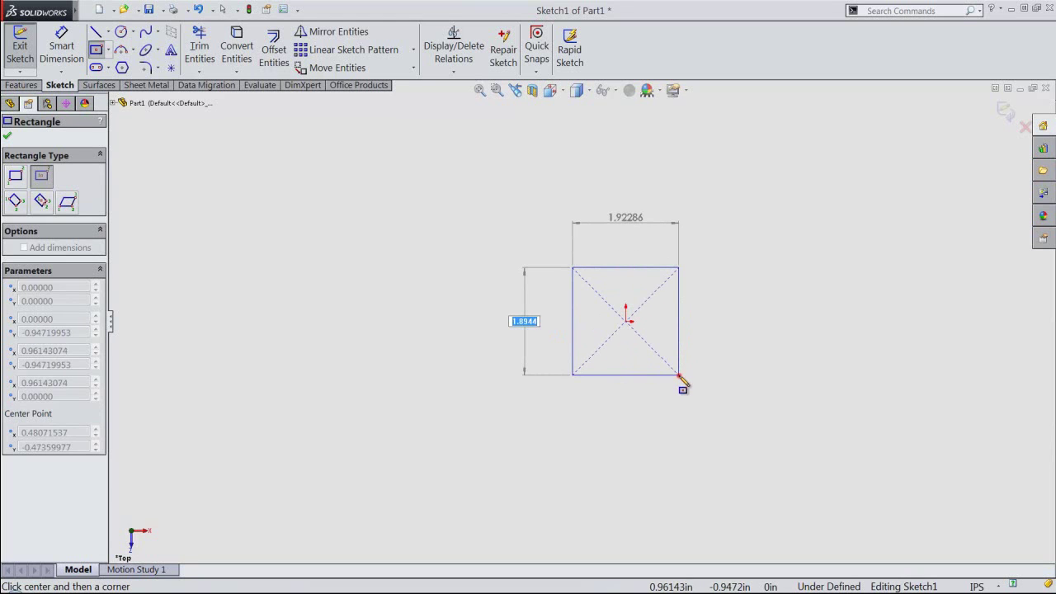
pyautogui.click(679, 375)
# Dimension the rectangle's width as 0.15625.
pyautogui.rightClick(726, 322)
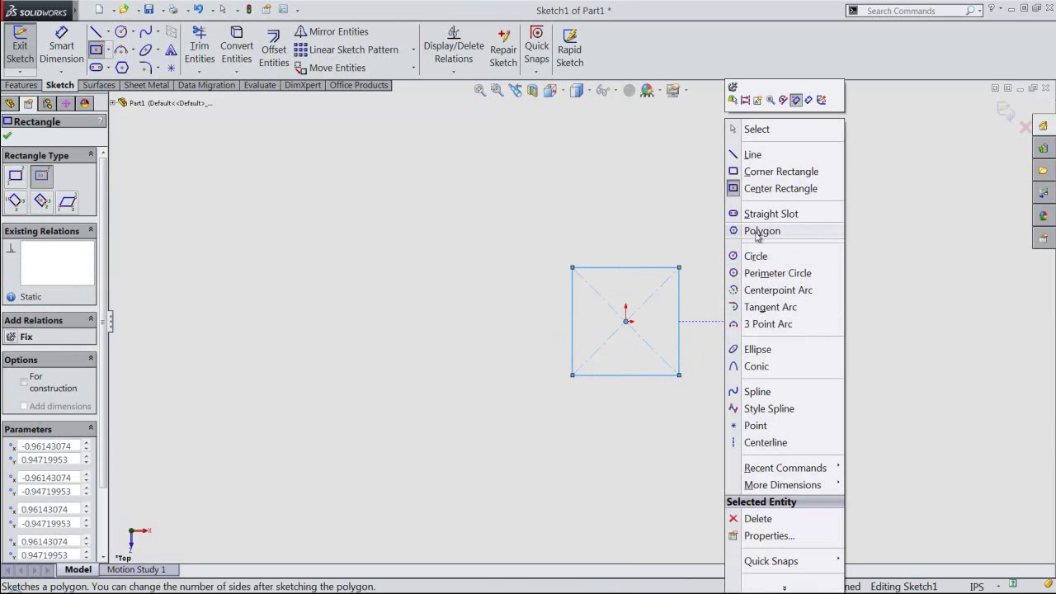
pyautogui.click(808, 100)
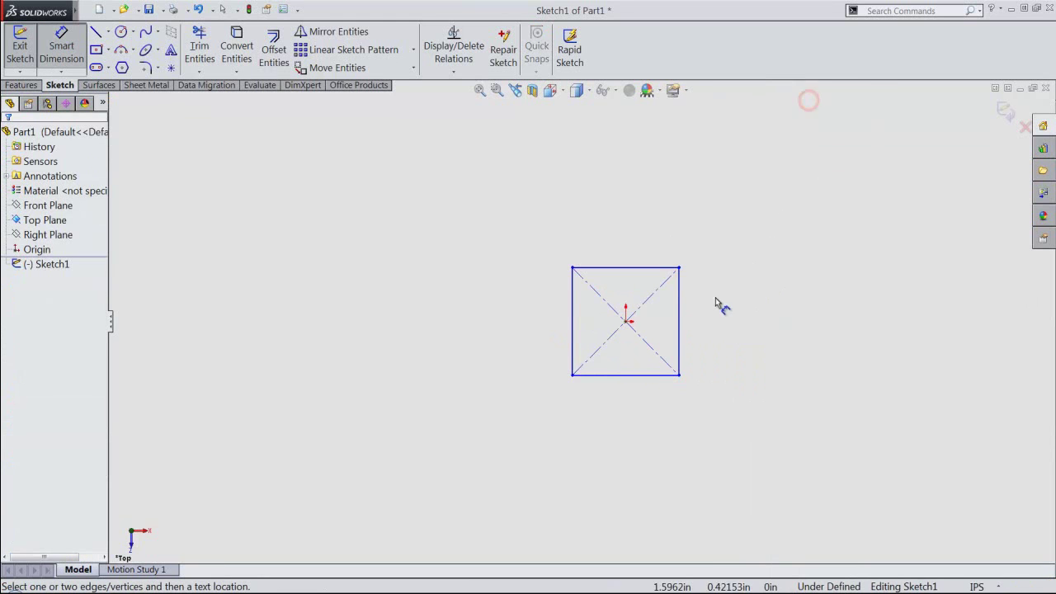
pyautogui.click(479, 89)
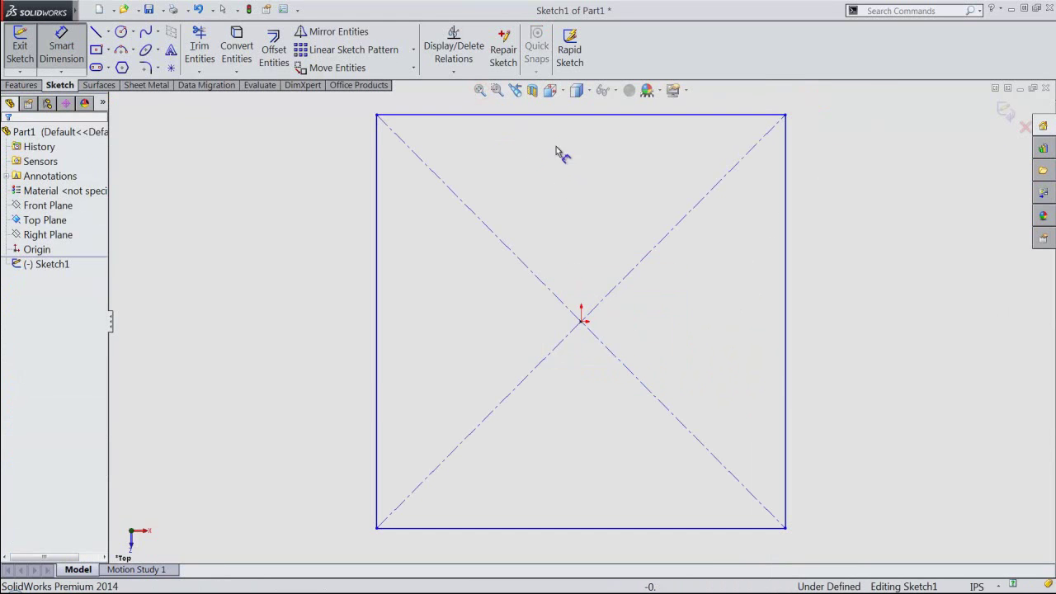
pyautogui.click(592, 116)
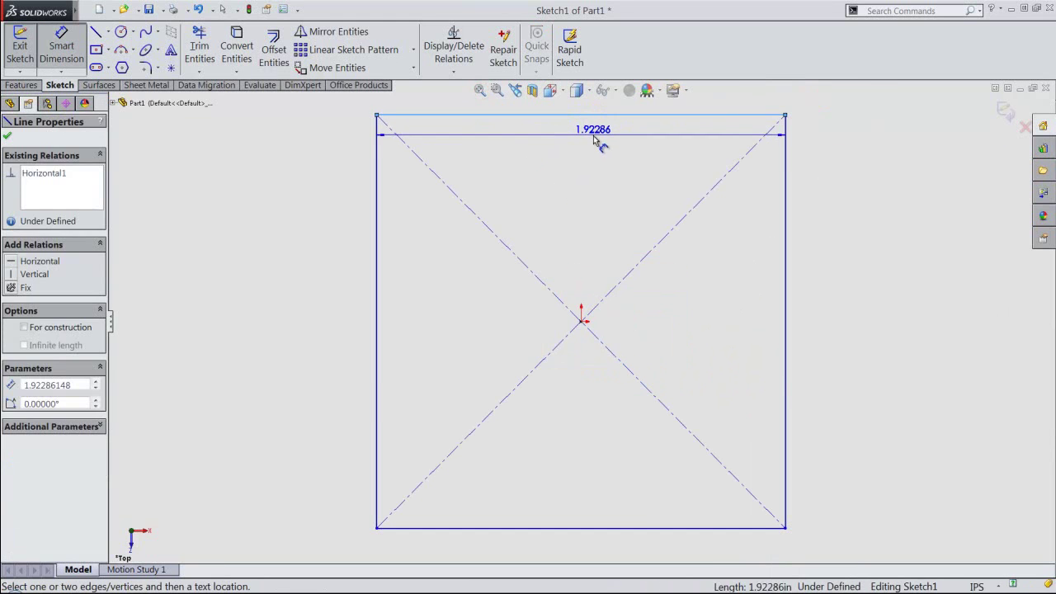
pyautogui.click(593, 140)
pyautogui.write('15625')
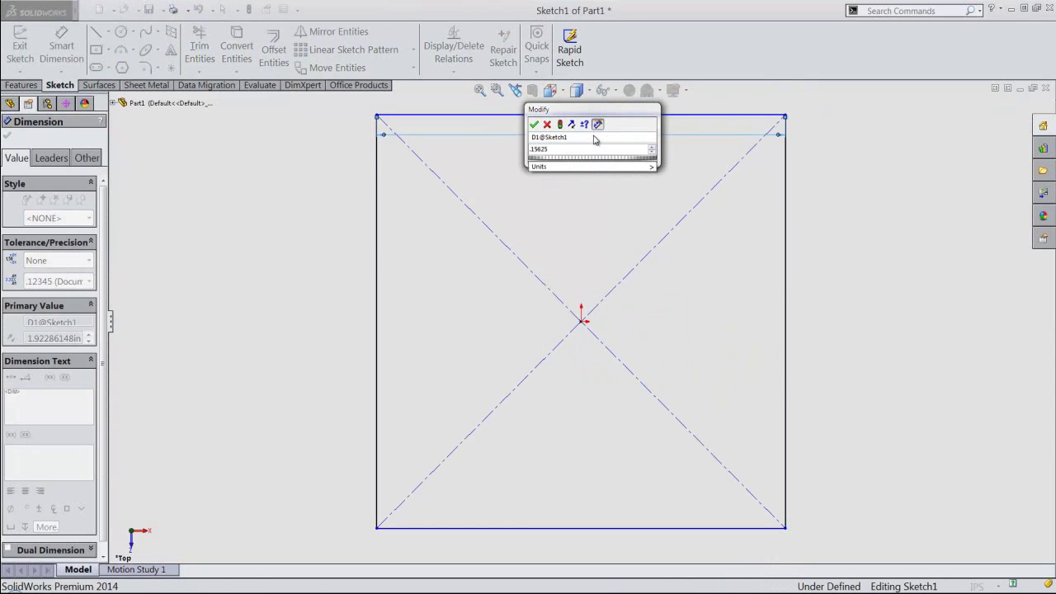
pyautogui.press('Return')
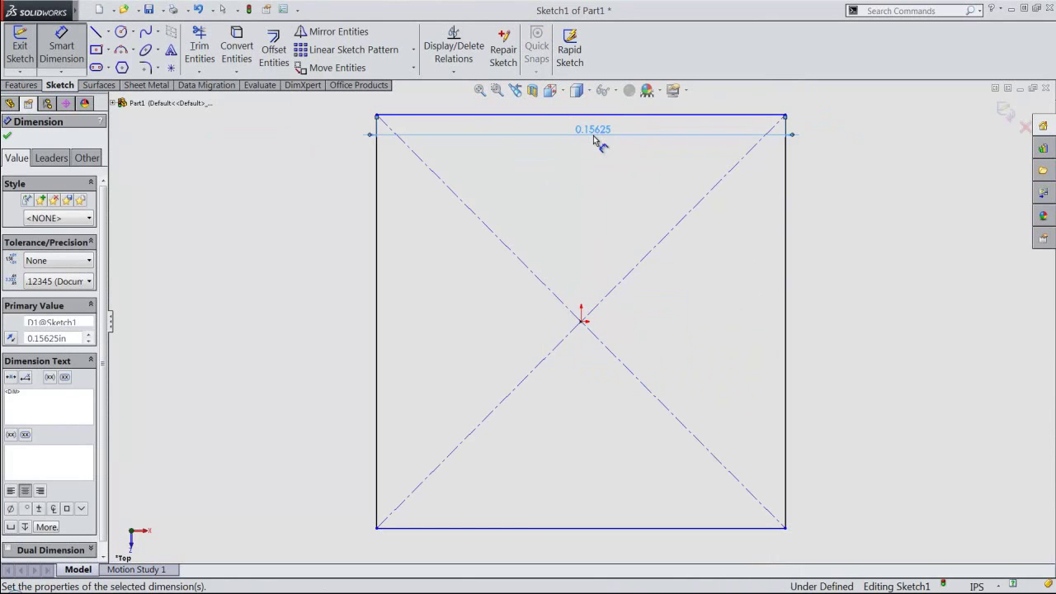
# Dimension the rectangle's height to 0.15625, fully defining the square sketch.
pyautogui.click(378, 302)
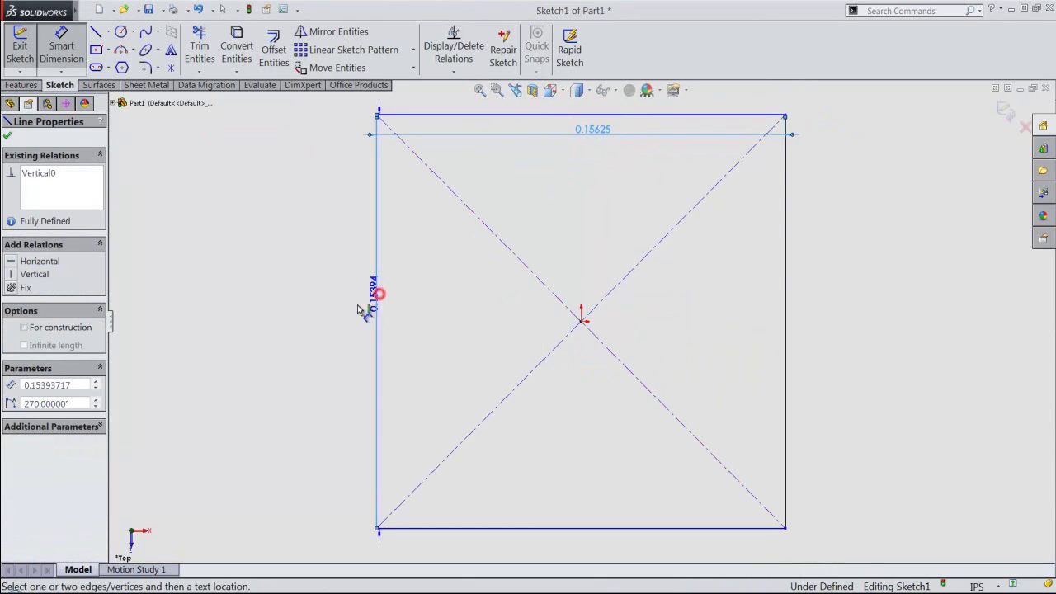
pyautogui.click(343, 307)
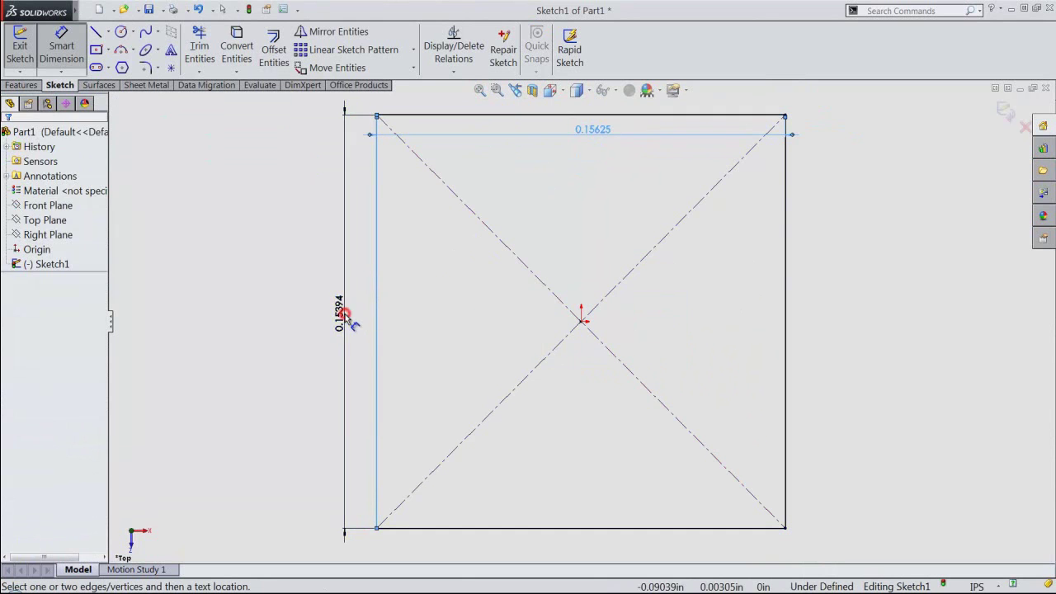
pyautogui.click(597, 130)
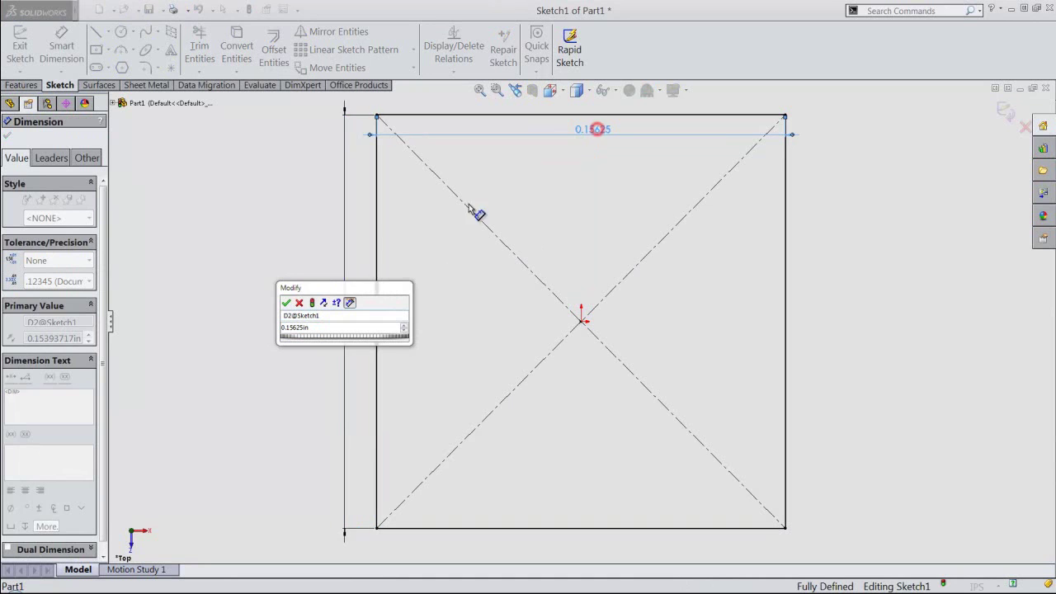
pyautogui.click(289, 303)
pyautogui.rightClick(293, 245)
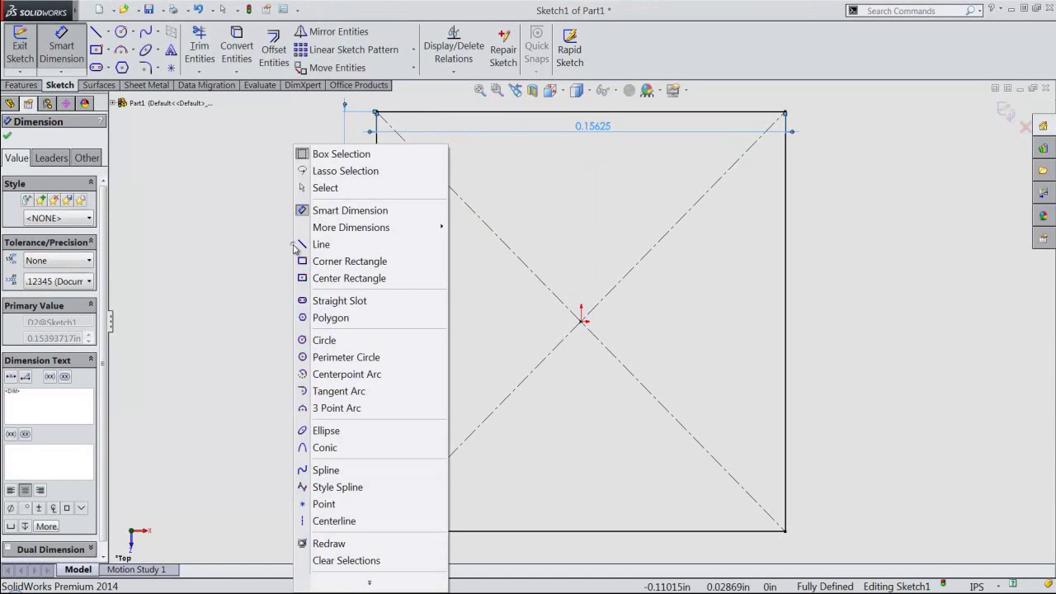
pyautogui.click(353, 188)
pyautogui.click(297, 198)
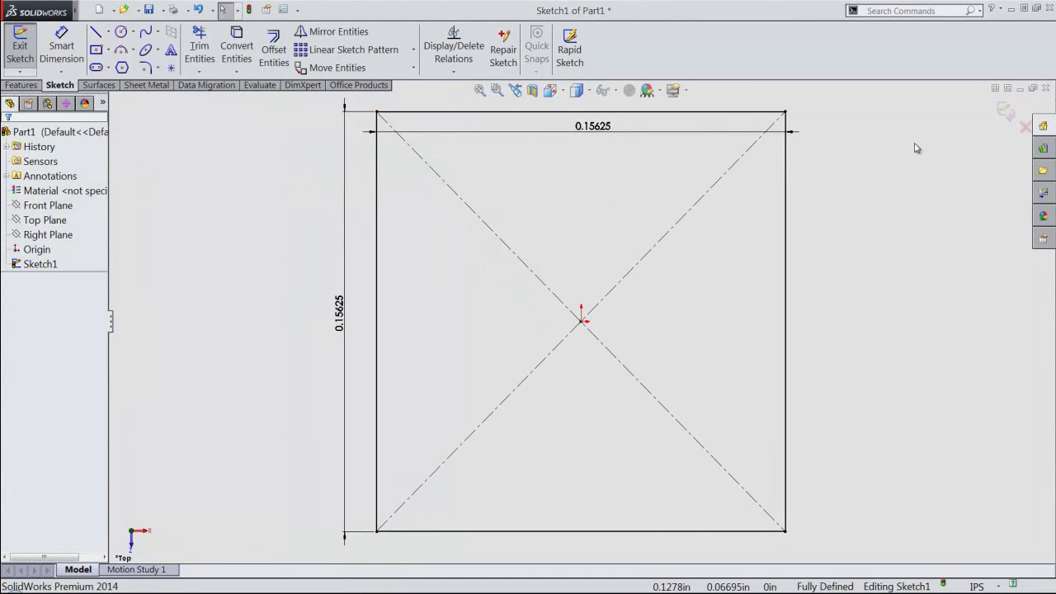
# Extrude the square sketch 0.3125 in as Boss-Extrude1 and view the block in isometric.
pyautogui.press('e')
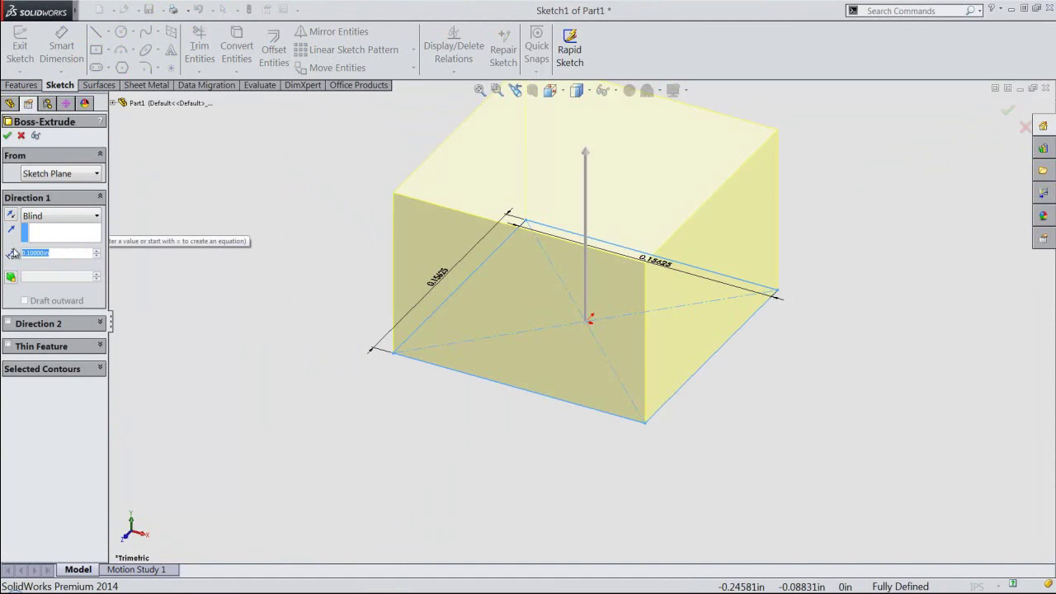
pyautogui.write('0.3125')
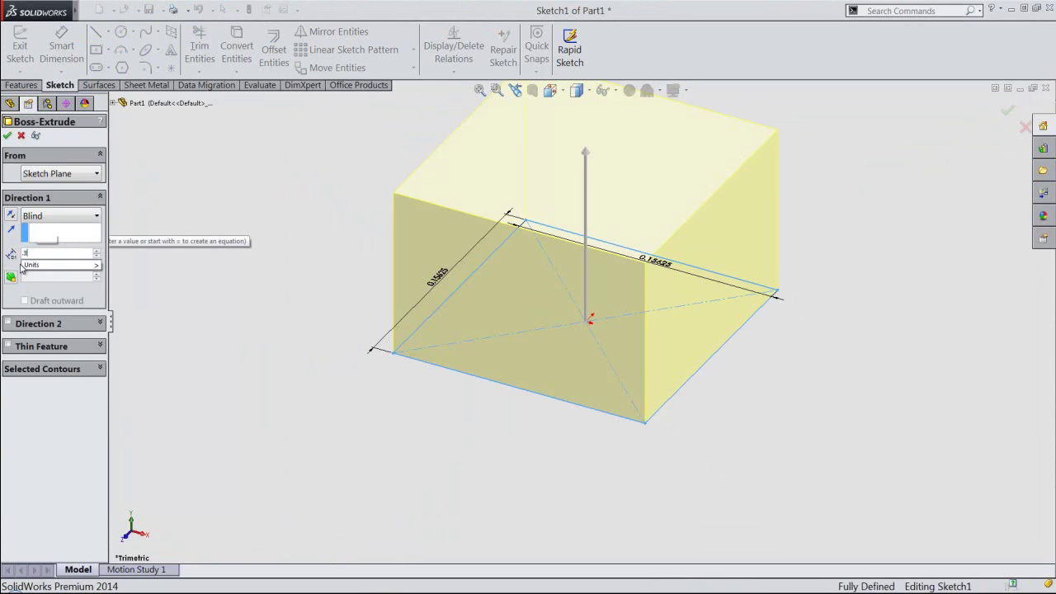
pyautogui.press('Return')
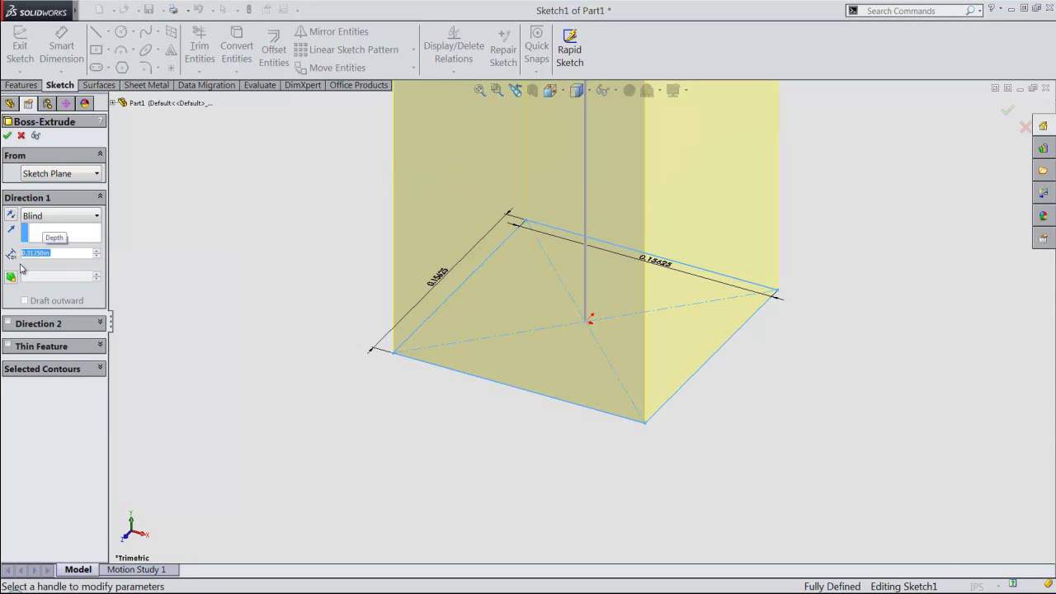
pyautogui.click(479, 90)
pyautogui.rightClick(289, 230)
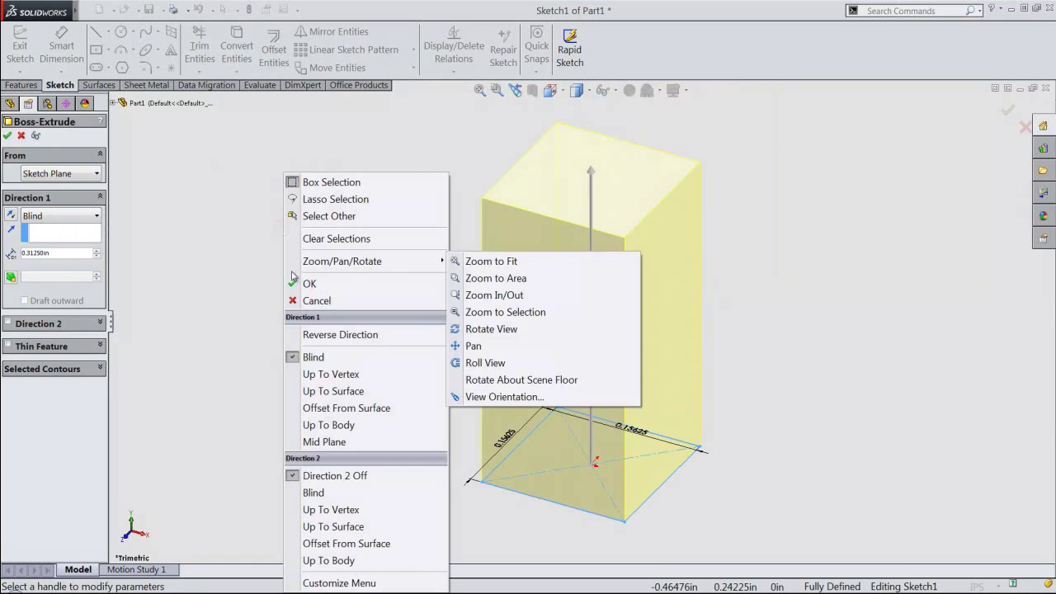
pyautogui.click(297, 283)
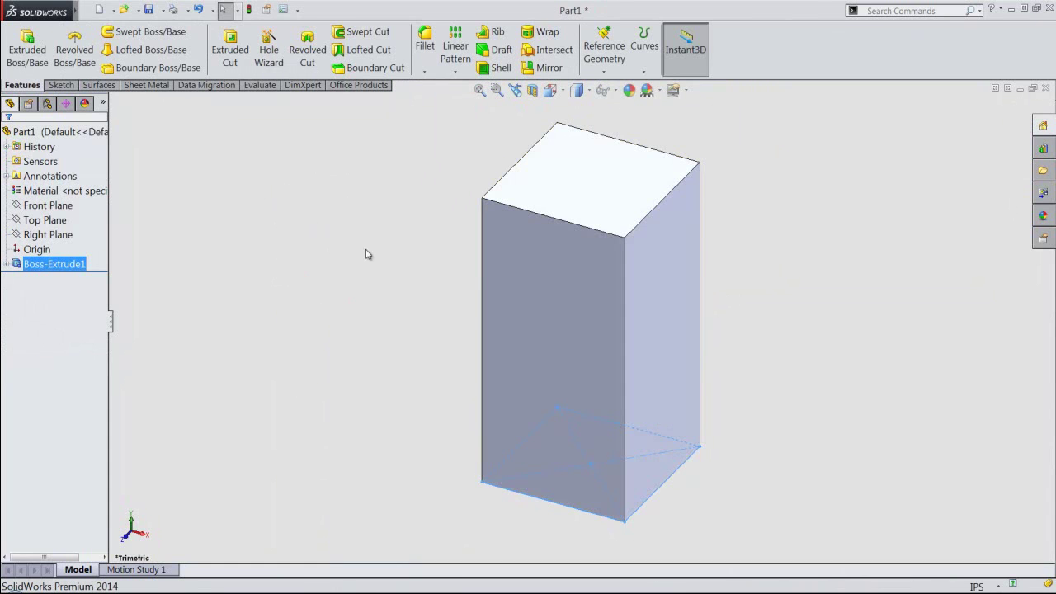
pyautogui.click(554, 90)
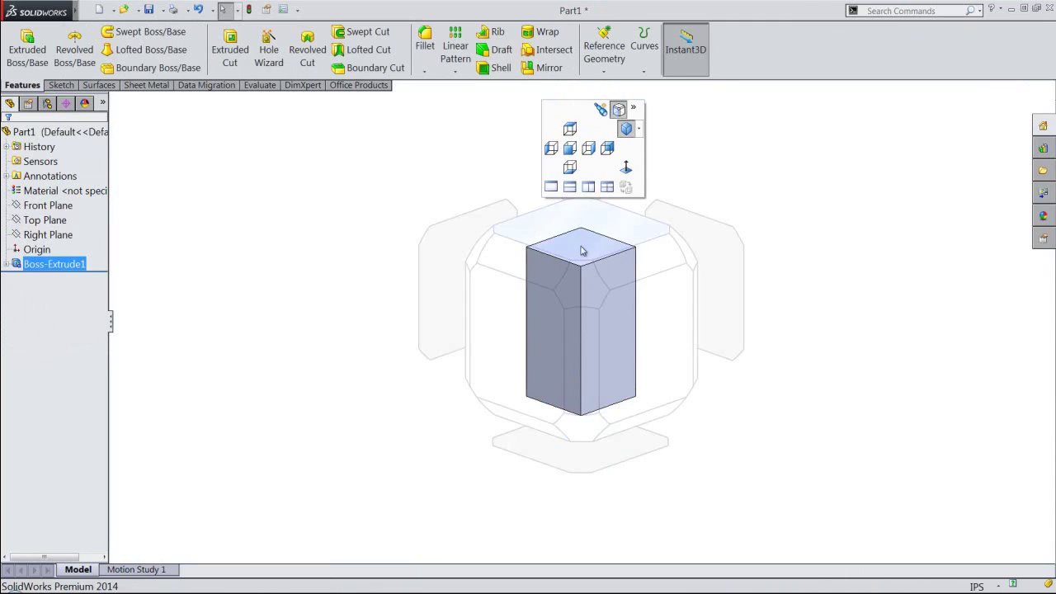
pyautogui.click(582, 281)
pyautogui.click(387, 307)
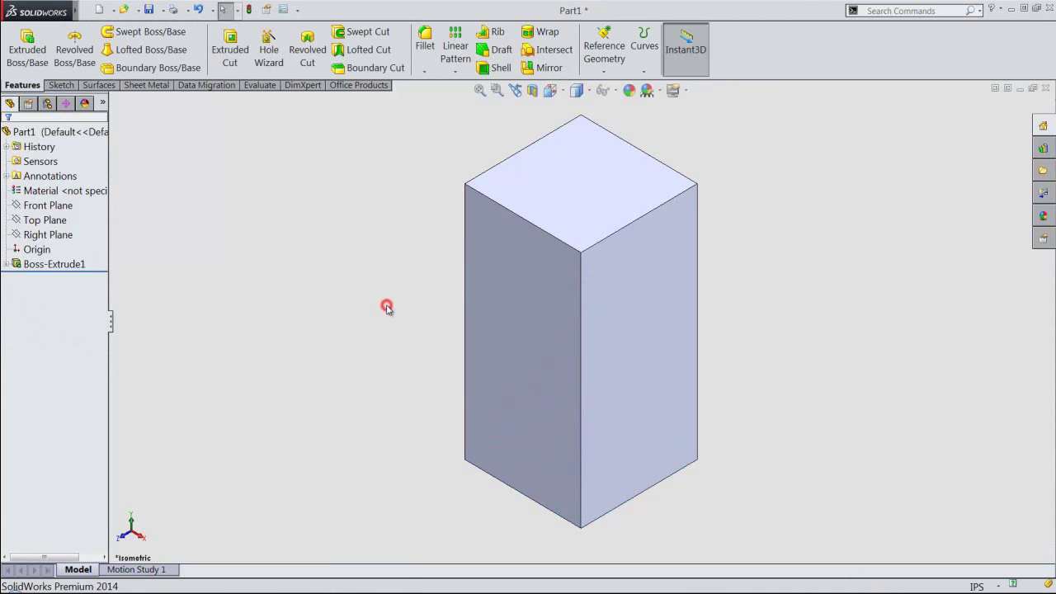
# Give the part a polished brass appearance.
pyautogui.click(85, 133)
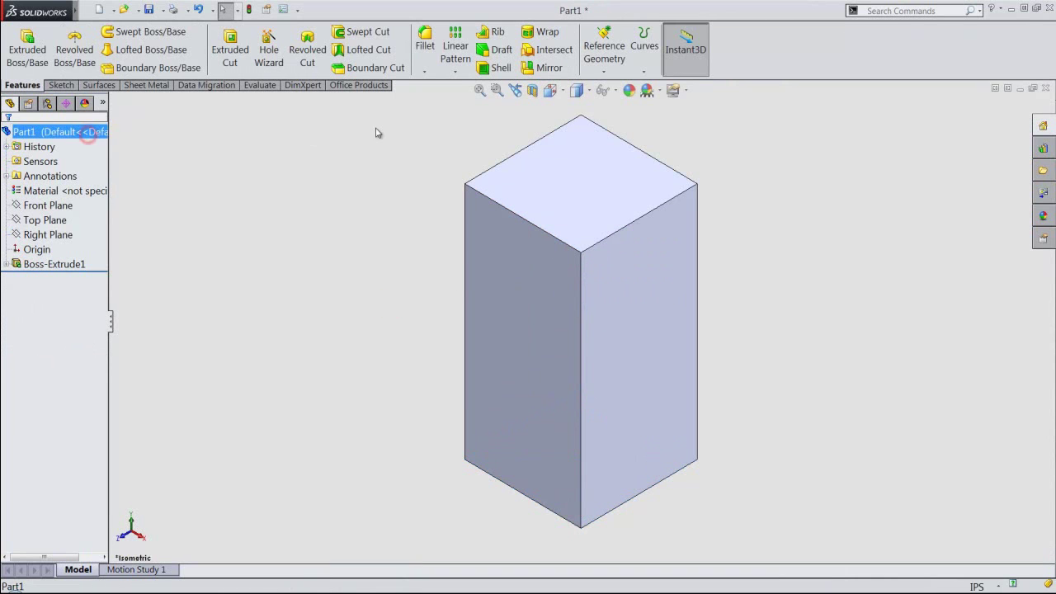
pyautogui.click(628, 90)
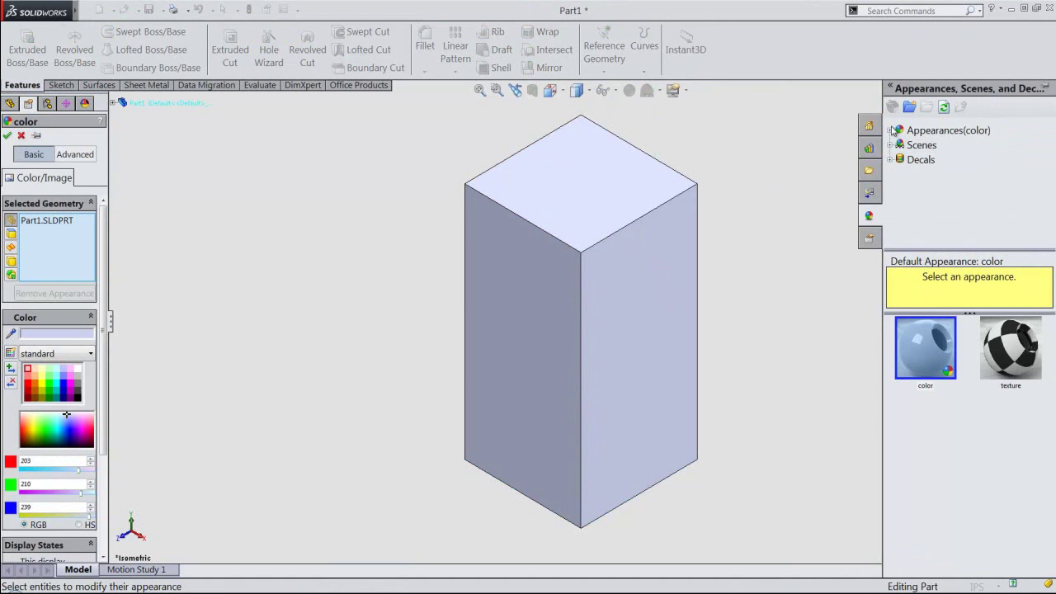
pyautogui.click(890, 131)
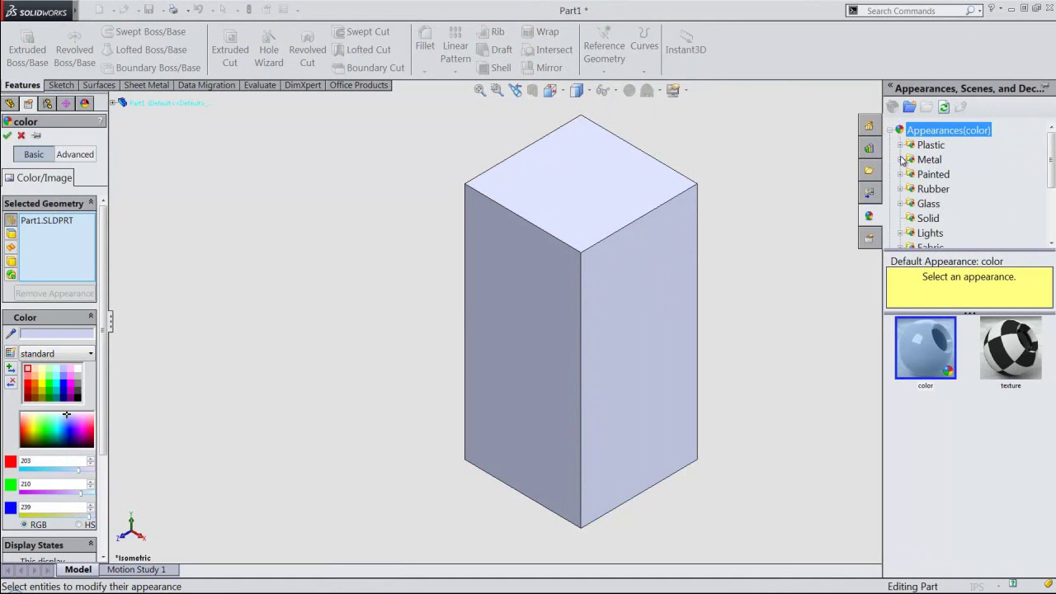
pyautogui.click(901, 159)
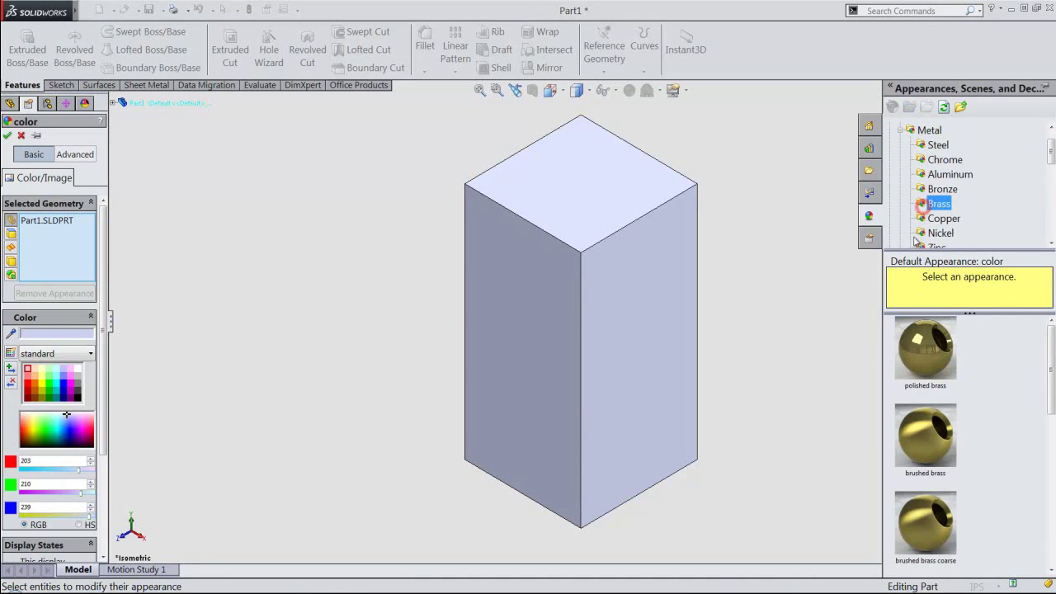
pyautogui.click(919, 326)
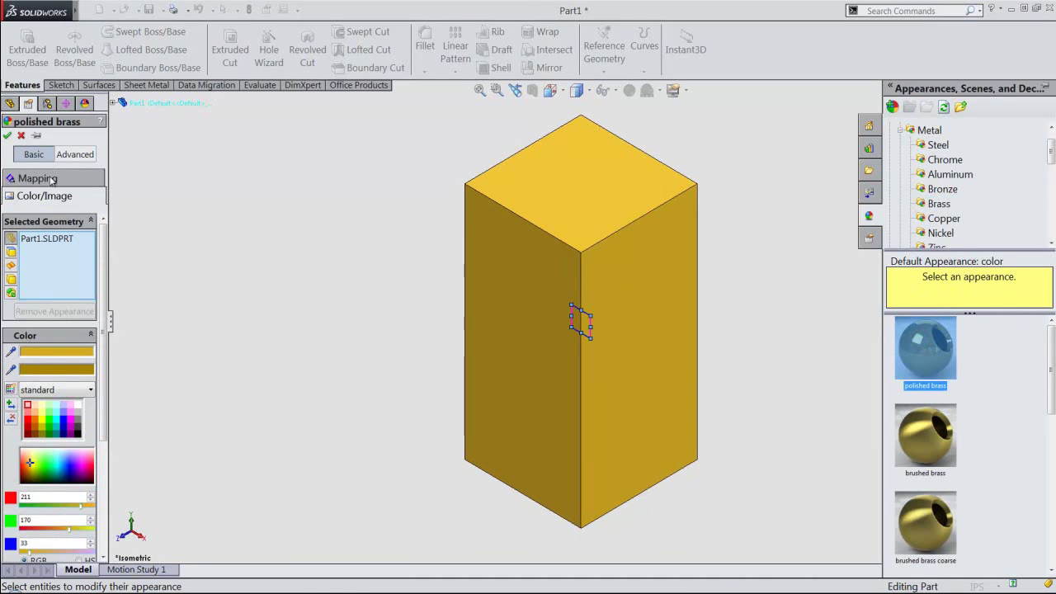
pyautogui.click(7, 136)
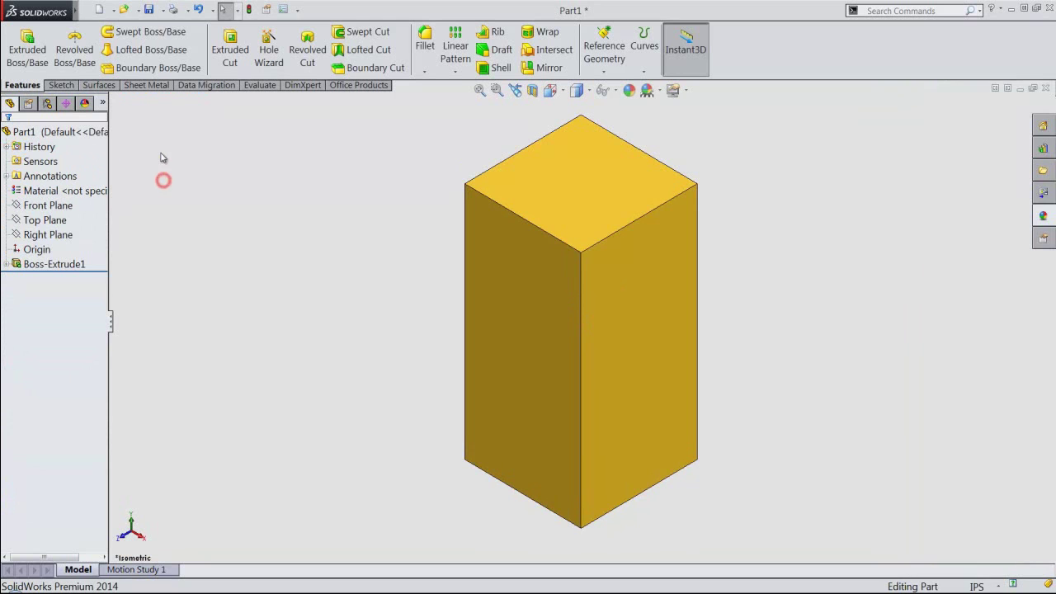
# Save the part as Part2 in the Plug-Top (3-Pin) Subassembly-1 folder.
pyautogui.click(149, 9)
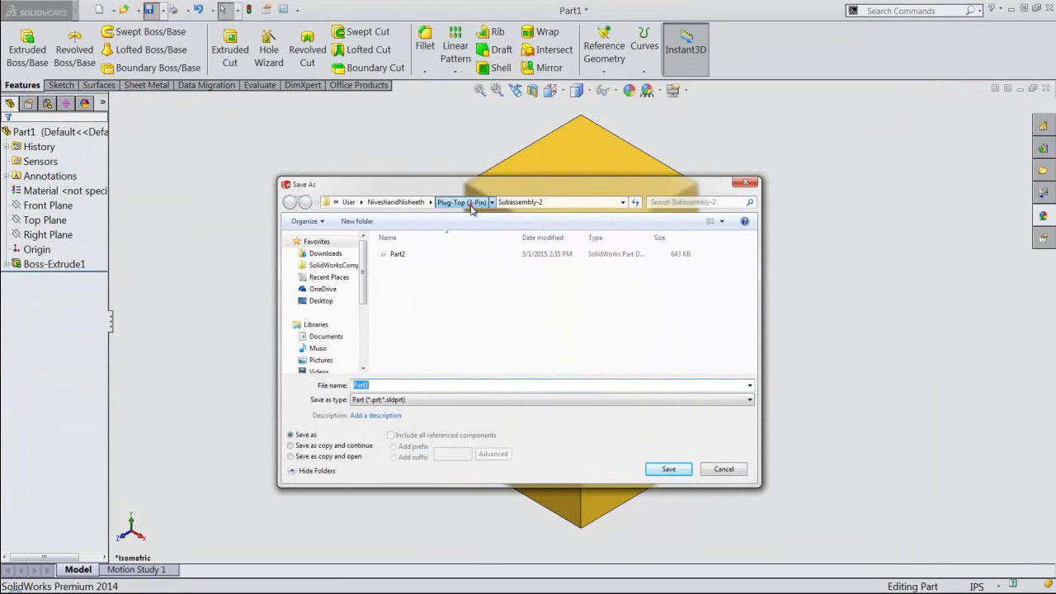
pyautogui.click(467, 202)
pyautogui.click(432, 255)
pyautogui.doubleClick(432, 255)
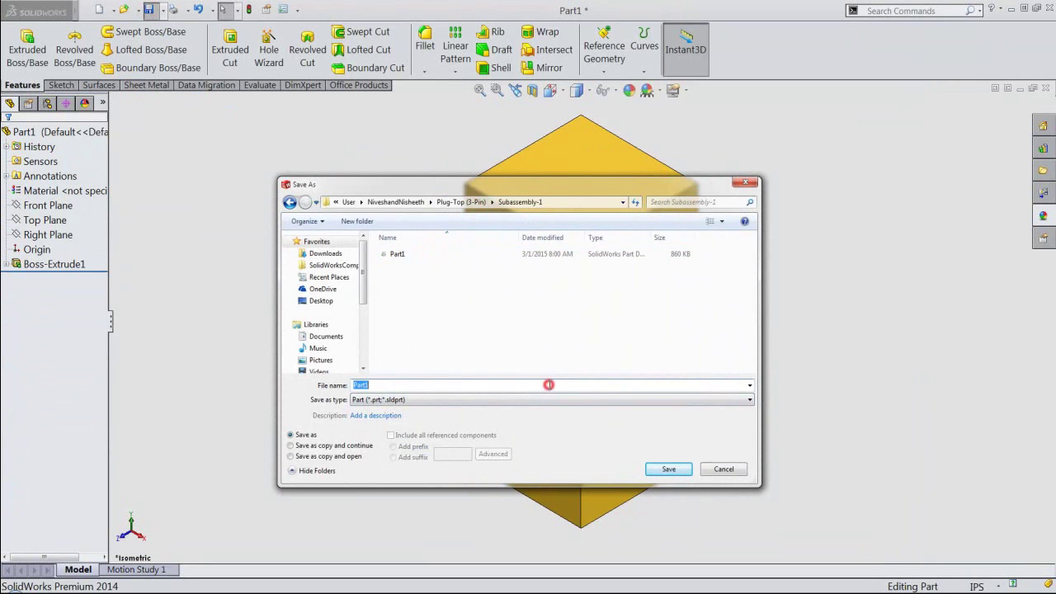
pyautogui.press('BackSpace')
pyautogui.write('2')
pyautogui.click(667, 470)
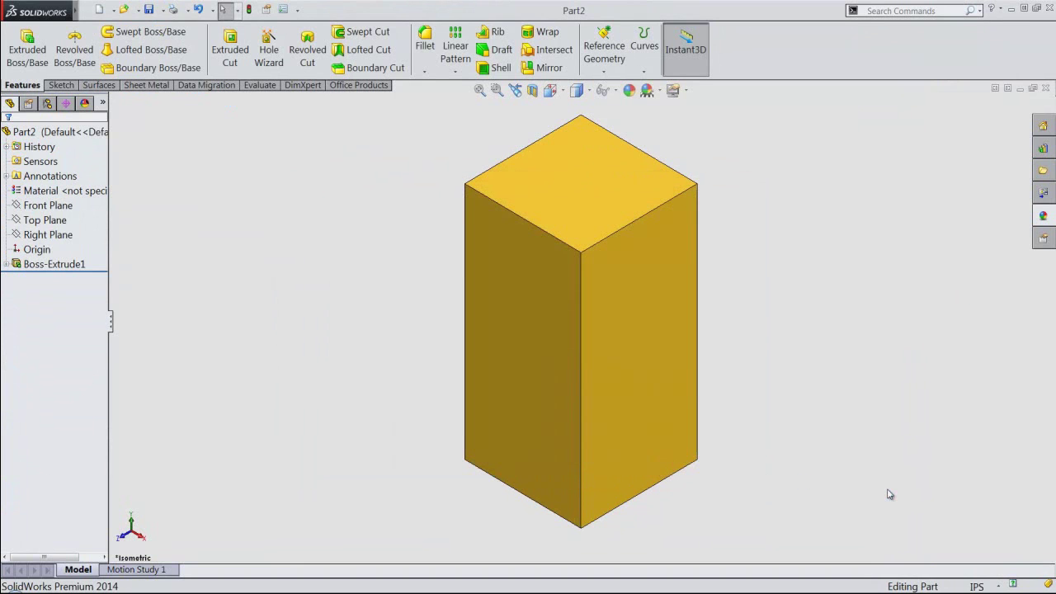
# Sketch a Ø0.125 circle at the origin on the block's bottom face.
pyautogui.click(726, 509)
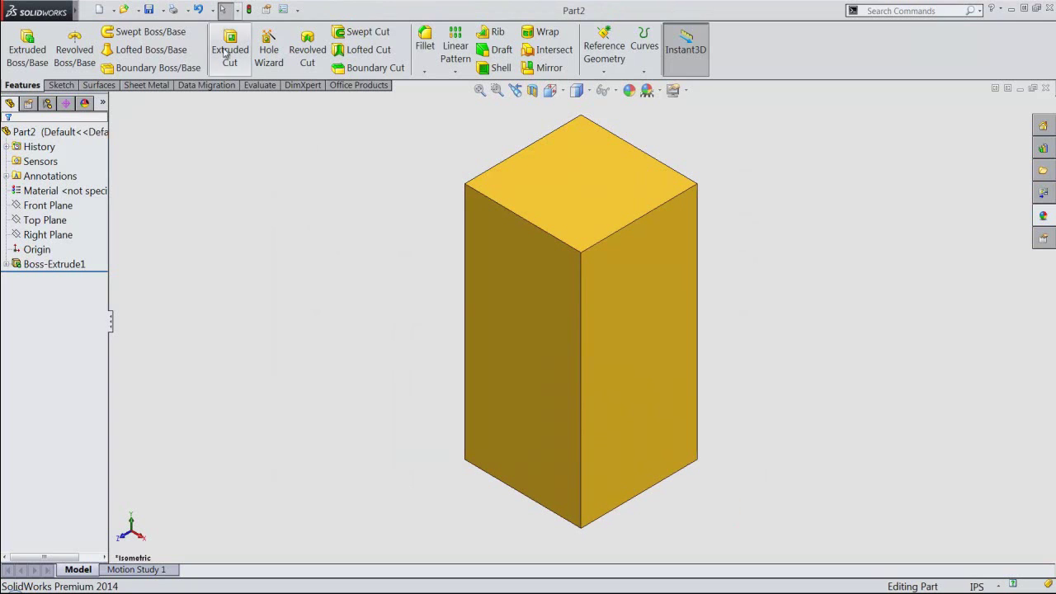
pyautogui.click(37, 36)
pyautogui.moveTo(454, 459)
pyautogui.mouseDown(button='middle')
pyautogui.moveTo(461, 395)
pyautogui.moveTo(441, 285)
pyautogui.moveTo(529, 467)
pyautogui.mouseUp(button='middle')
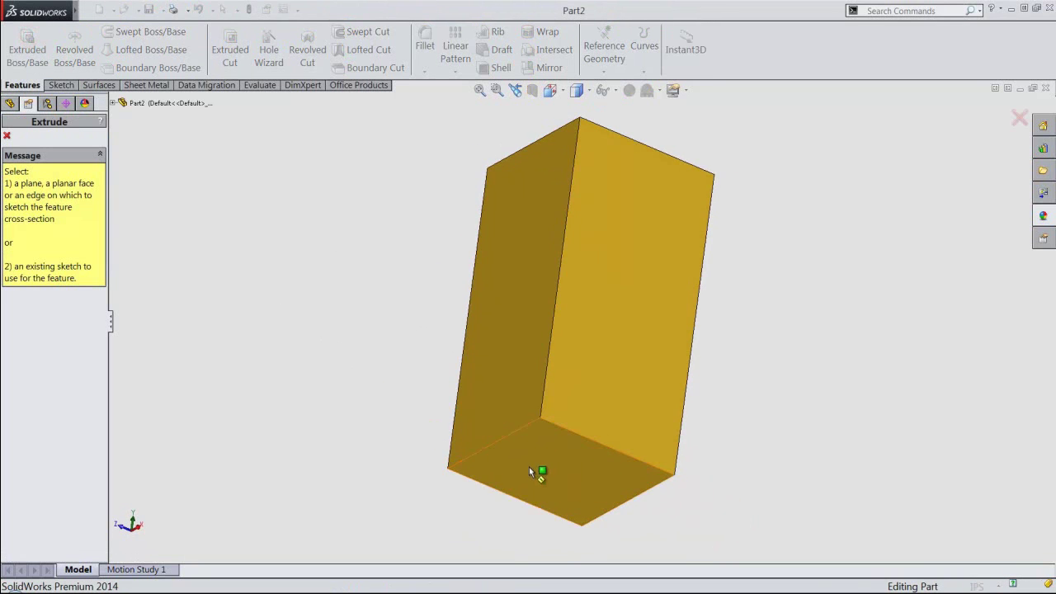
pyautogui.click(531, 468)
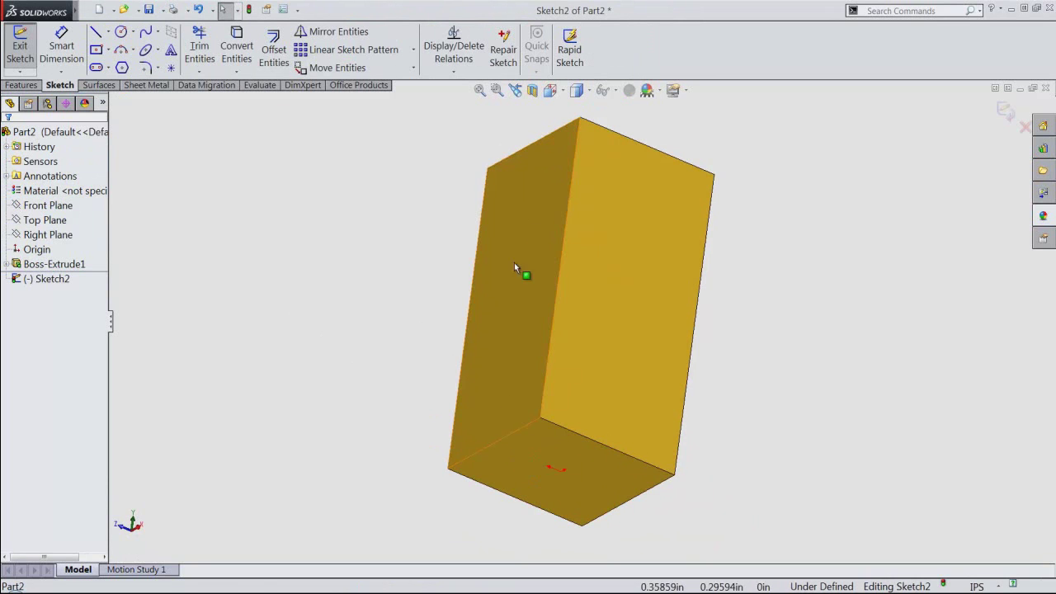
pyautogui.click(564, 90)
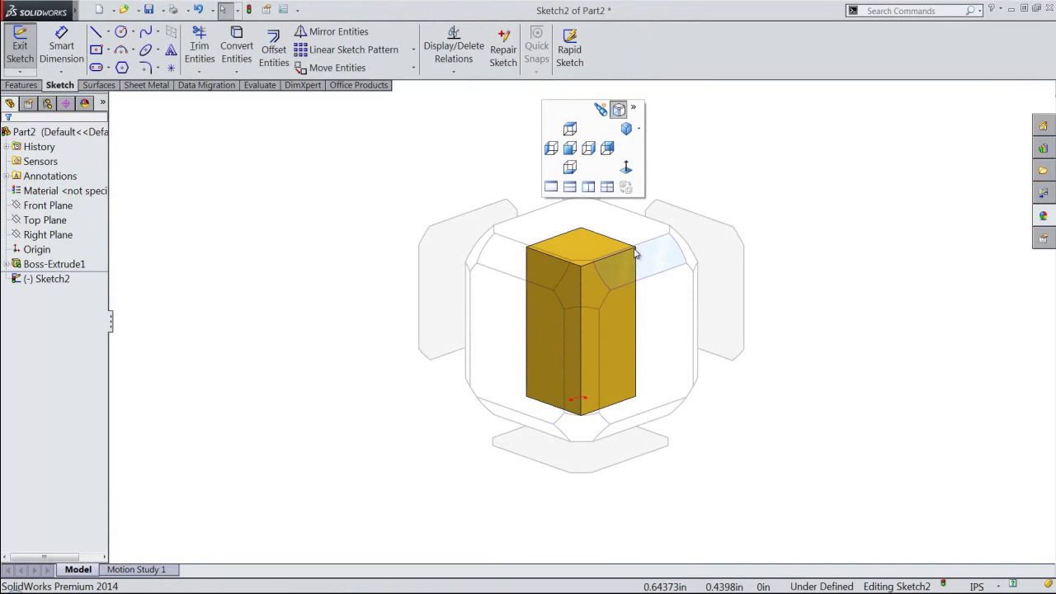
pyautogui.click(624, 238)
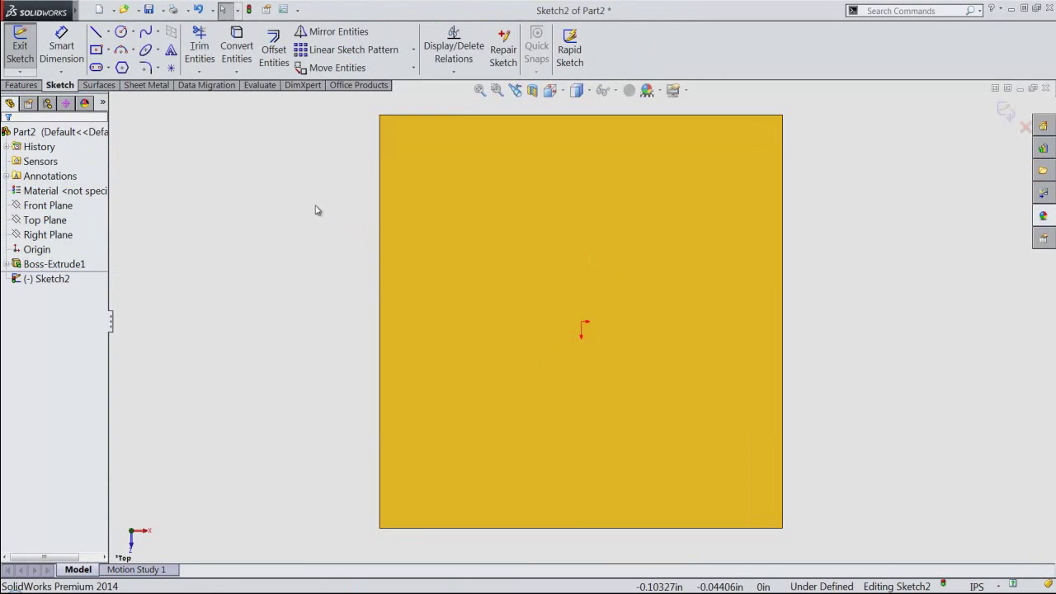
pyautogui.rightClick(315, 211)
pyautogui.click(336, 242)
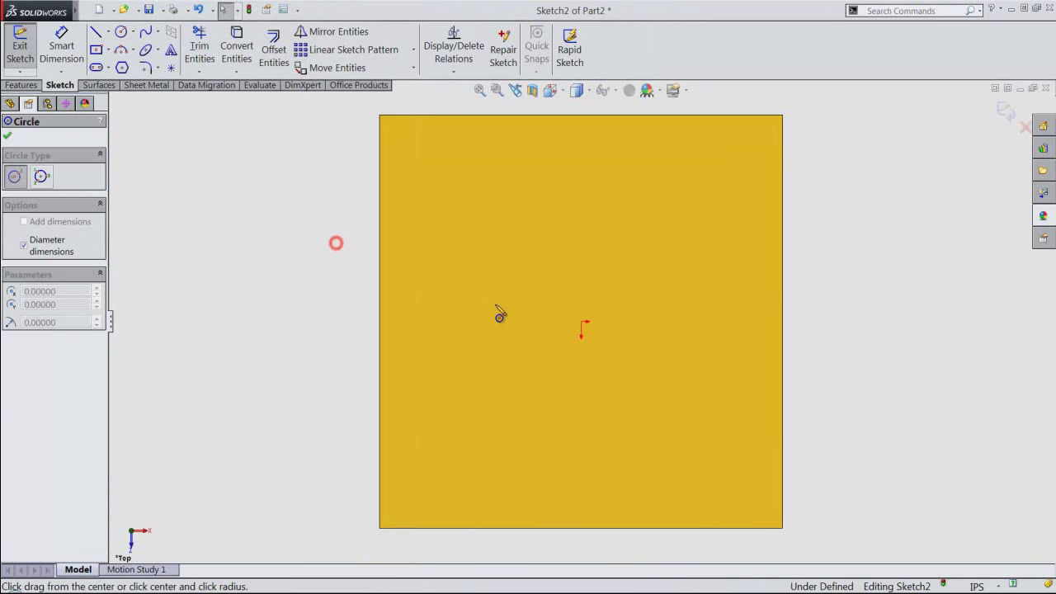
pyautogui.click(582, 323)
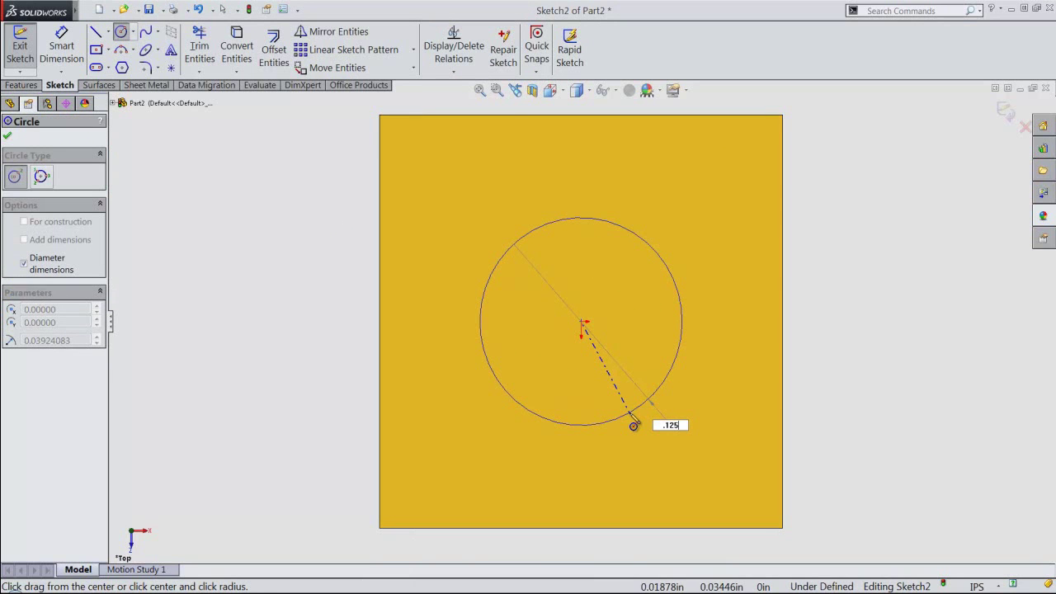
pyautogui.press('Return')
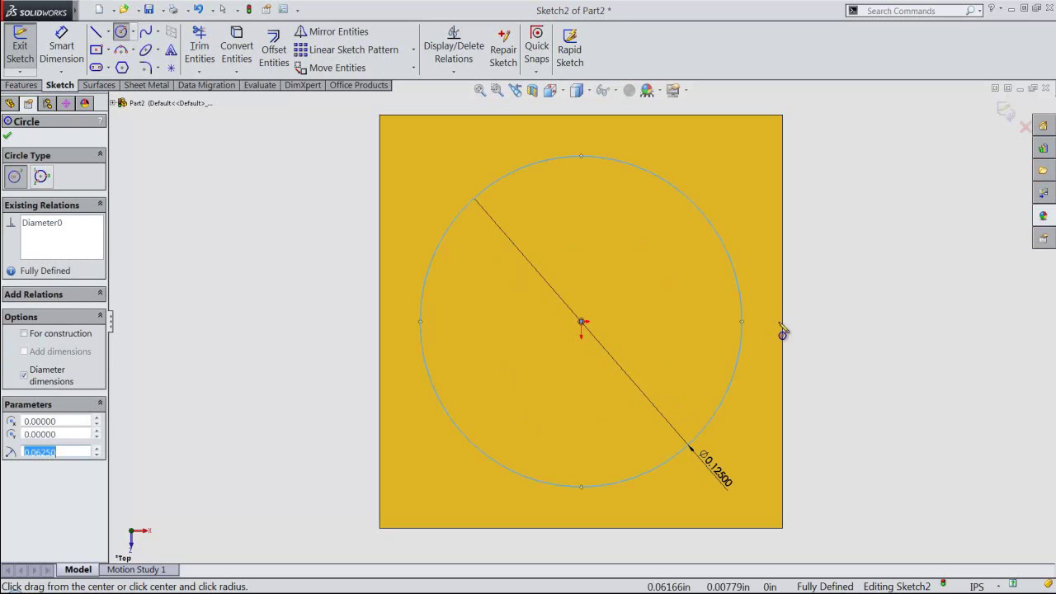
# Extrude the circle Blind 0.2793 in to form the pin as Boss-Extrude2.
pyautogui.rightClick(800, 318)
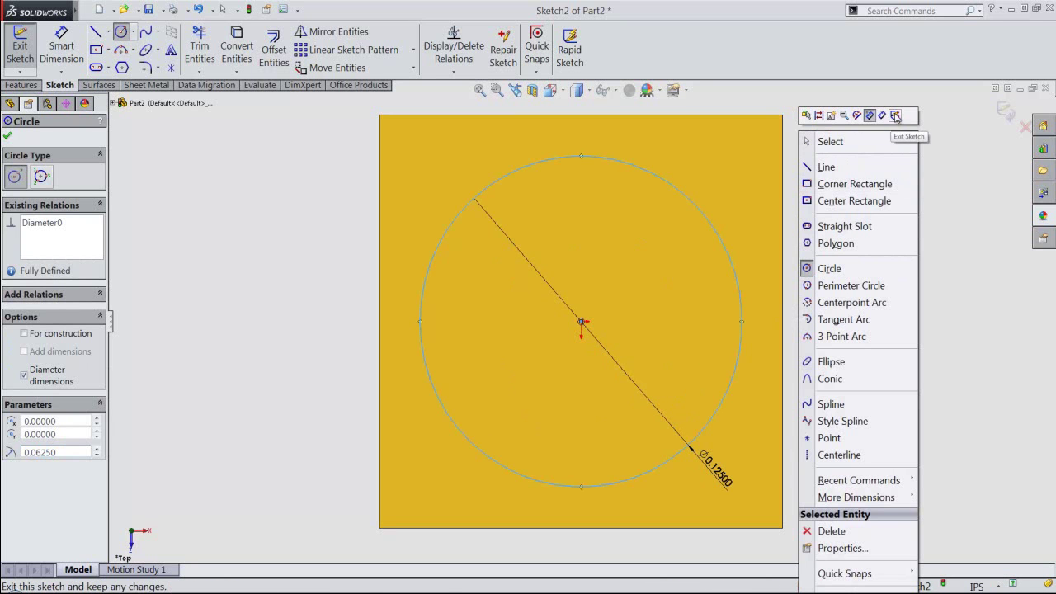
pyautogui.click(894, 115)
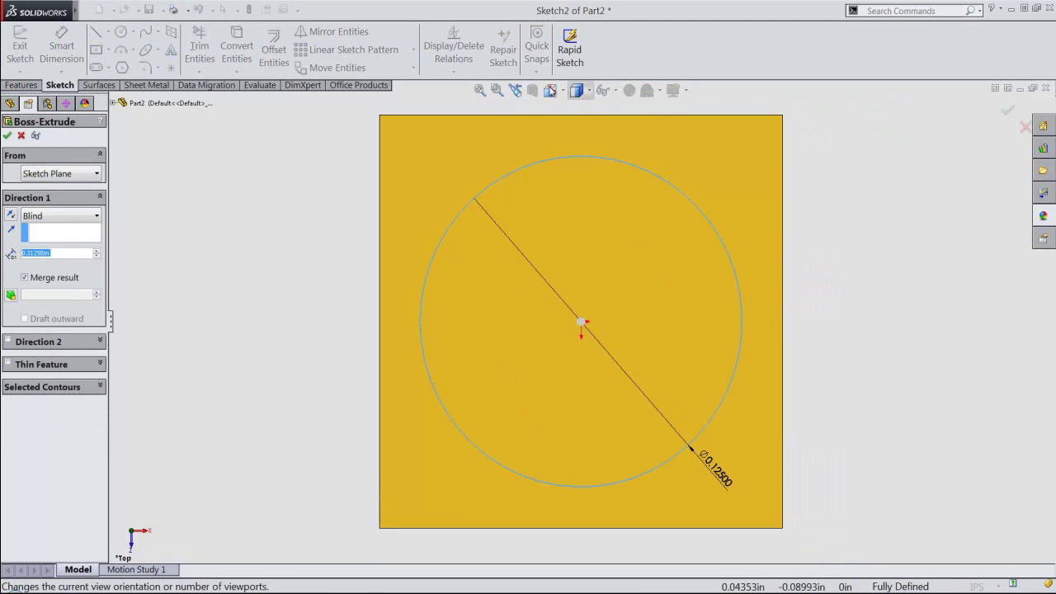
pyautogui.click(516, 90)
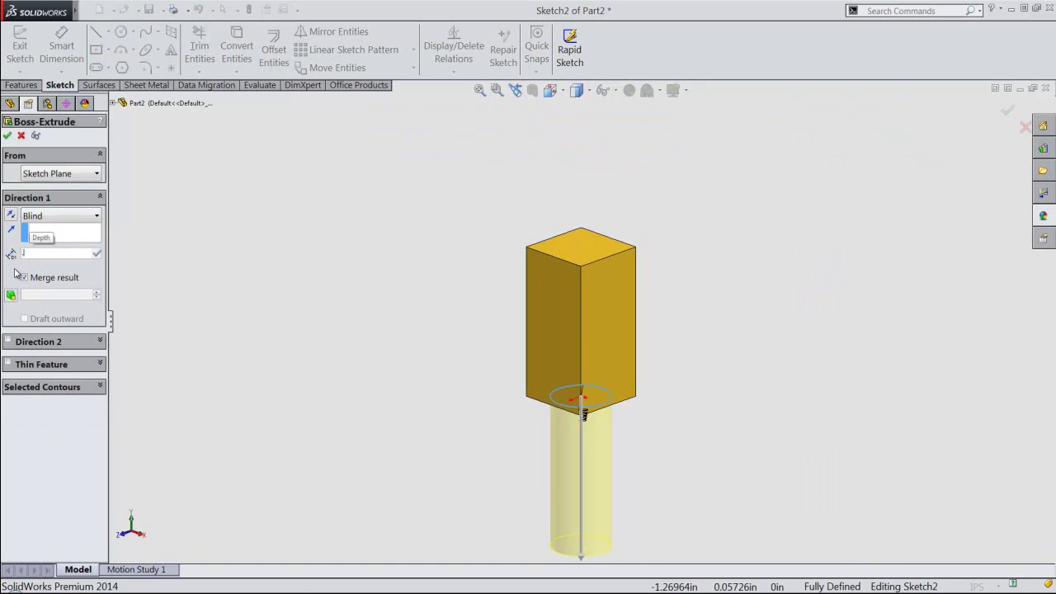
pyautogui.write('.2793')
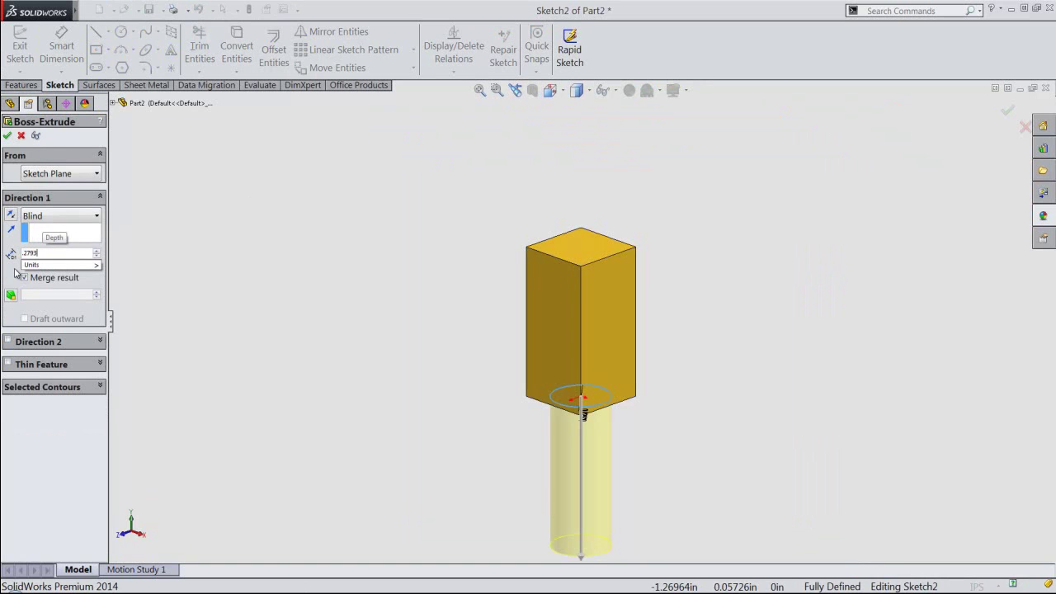
pyautogui.press('Return')
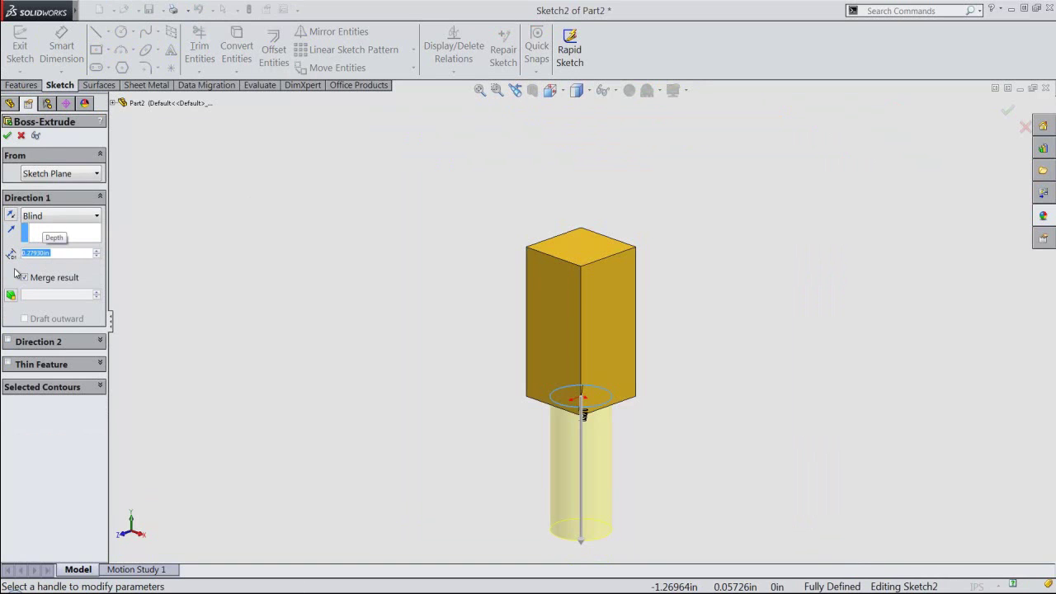
pyautogui.click(9, 135)
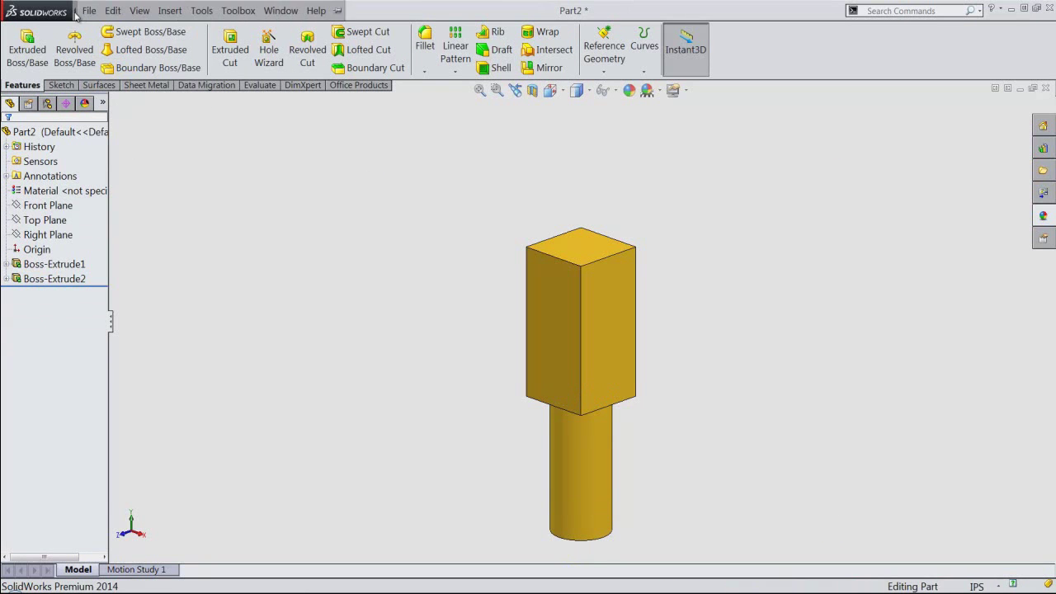
pyautogui.moveTo(37, 11)
pyautogui.click(170, 11)
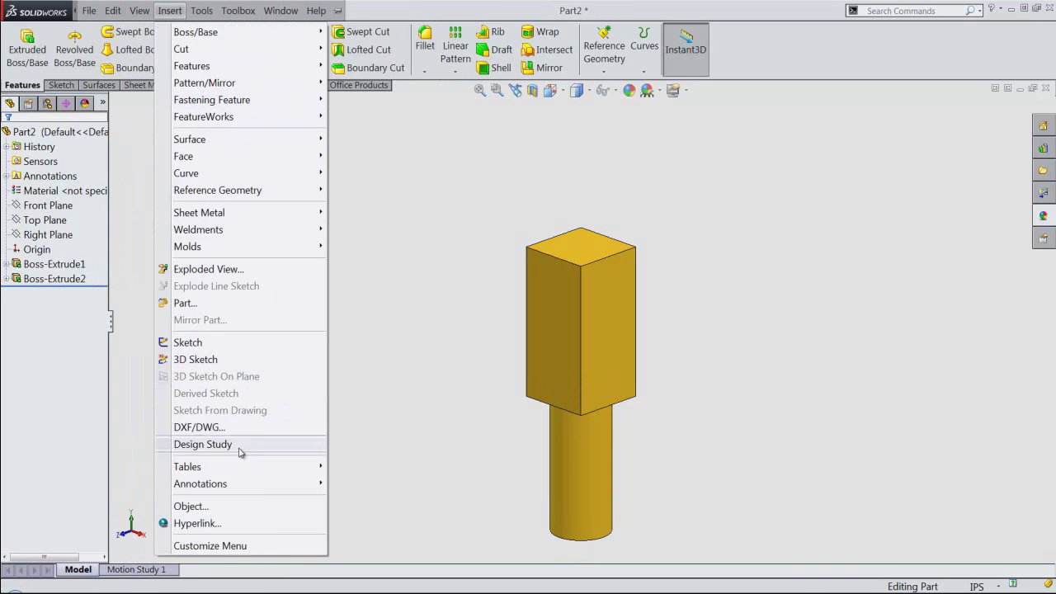
pyautogui.moveTo(200, 483)
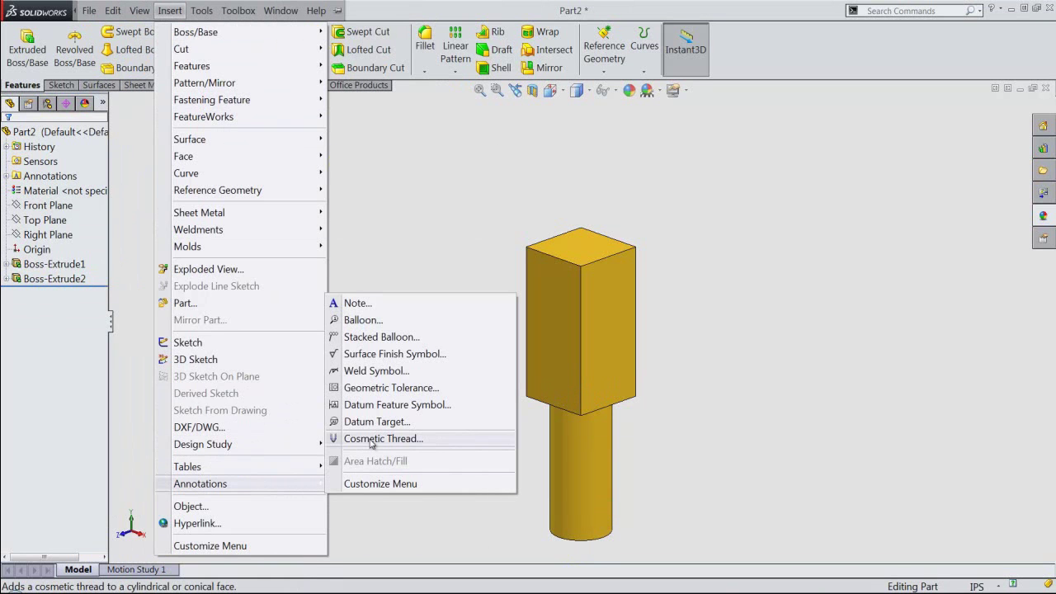
# Add a #5-44 ANSI Inch cosmetic thread on the cylinder's end edge, then return to isometric.
pyautogui.click(372, 442)
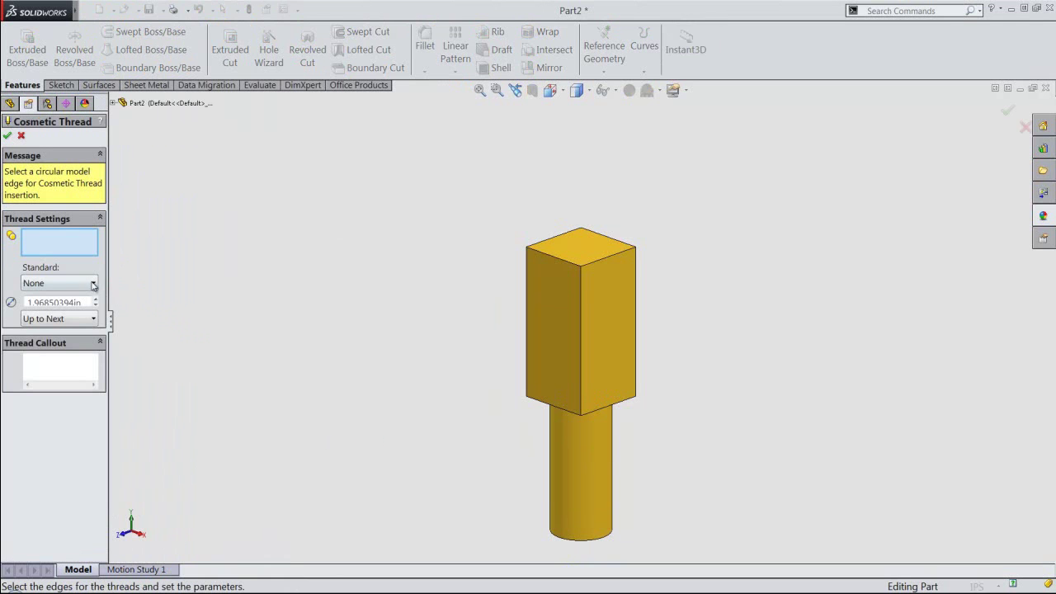
pyautogui.click(93, 285)
pyautogui.click(74, 309)
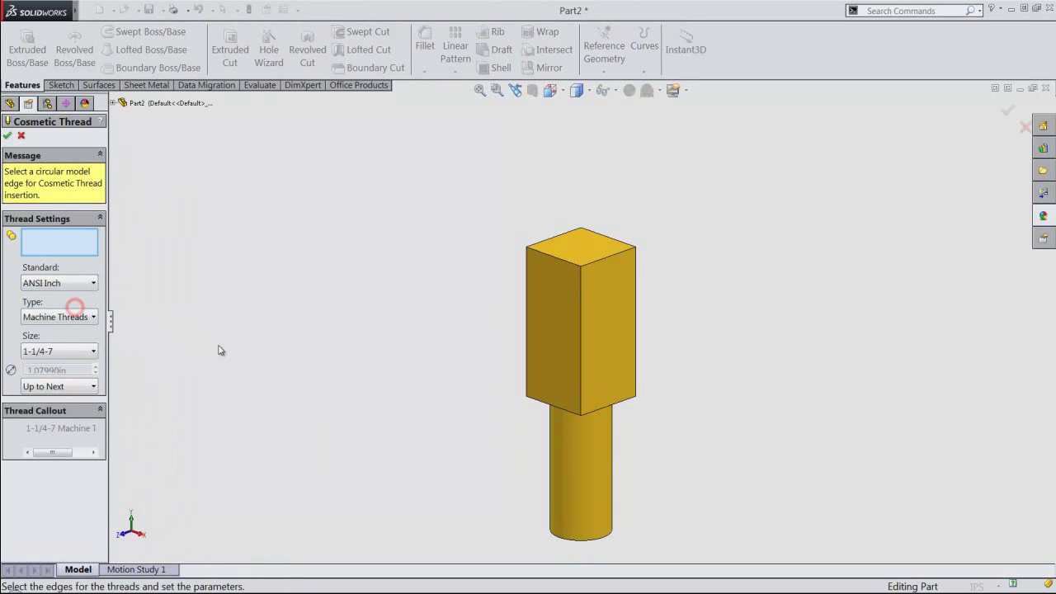
pyautogui.moveTo(490, 483); pyautogui.dragTo(444, 342, button='middle')
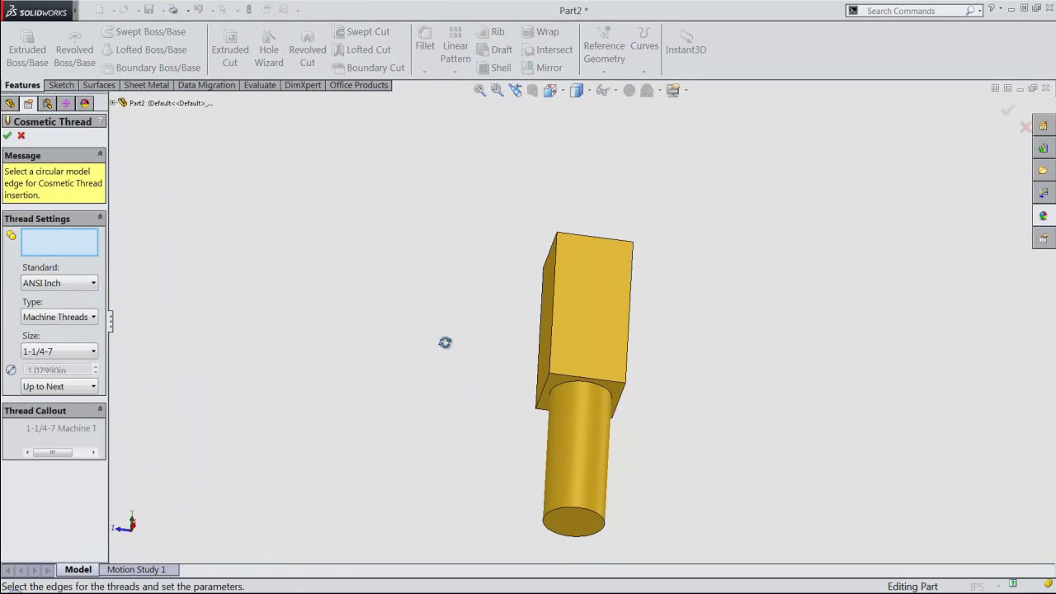
pyautogui.click(564, 384)
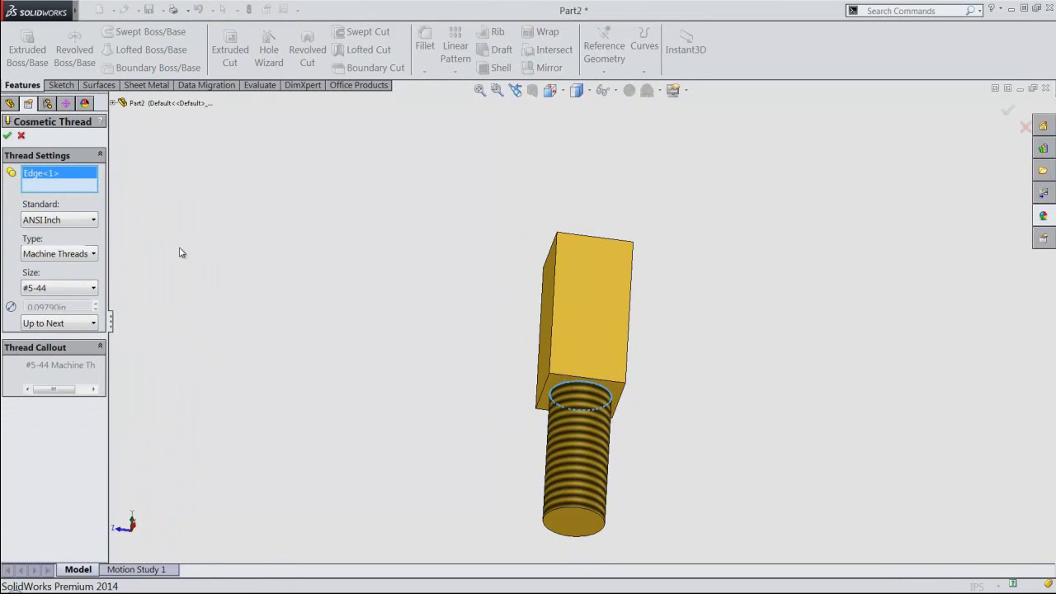
pyautogui.click(7, 136)
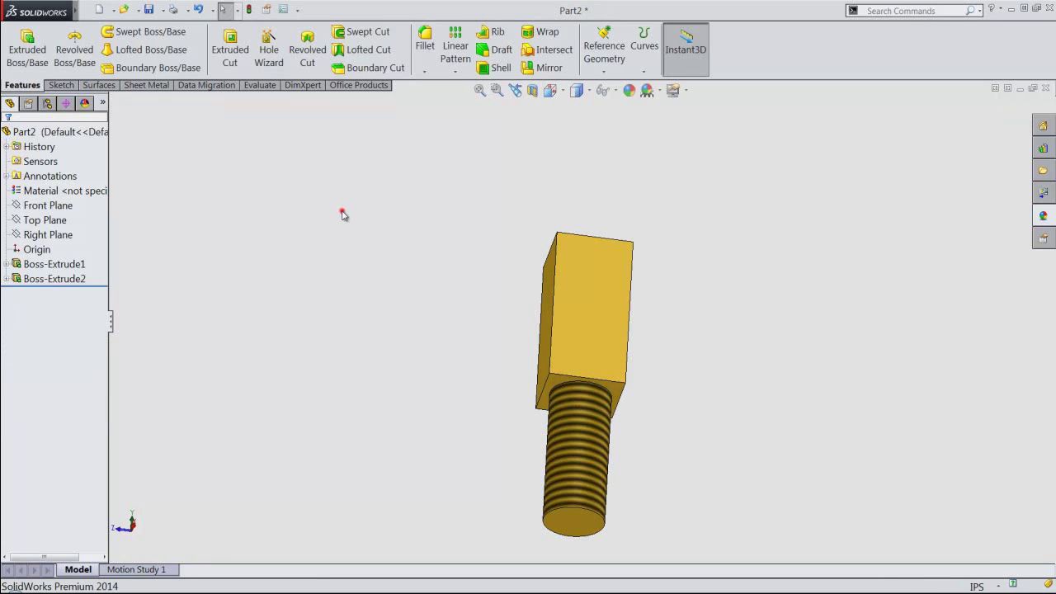
pyautogui.click(550, 91)
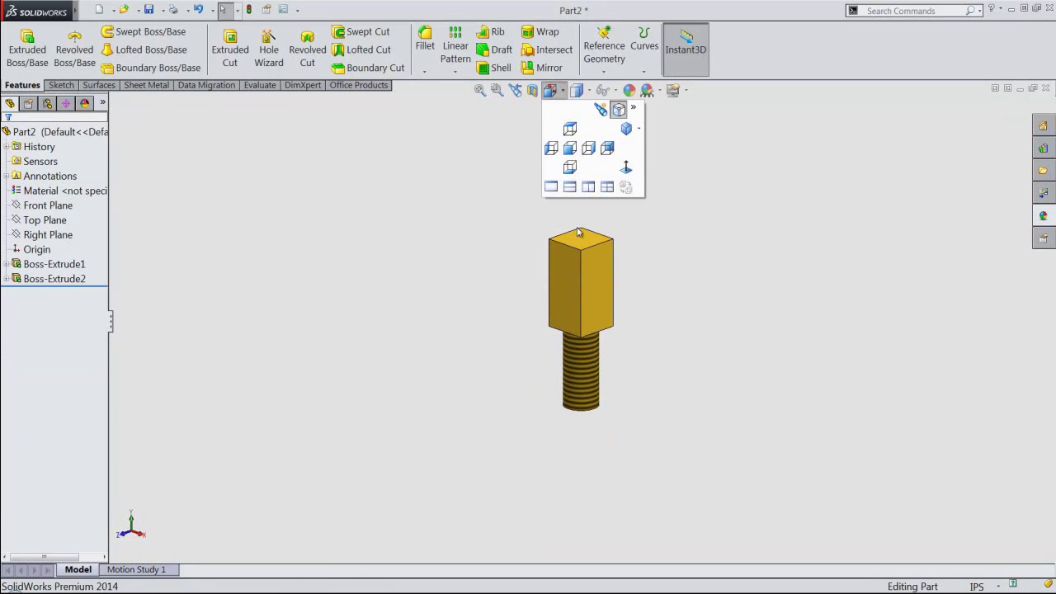
pyautogui.click(619, 109)
pyautogui.click(594, 280)
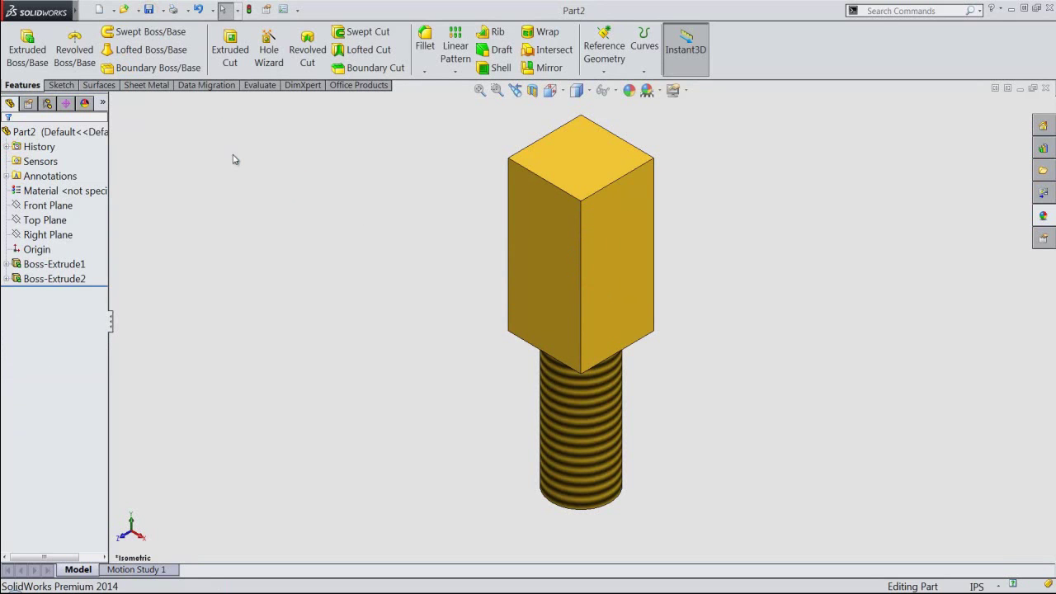
pyautogui.click(221, 59)
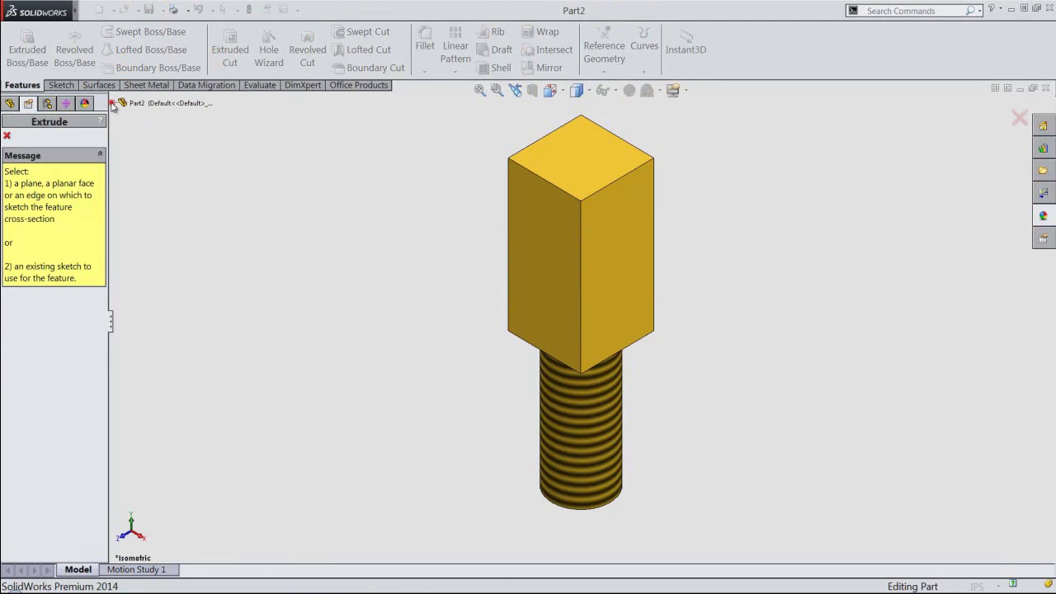
# Start a cut sketch on the Right Plane with a section view, looking from the right.
pyautogui.click(112, 103)
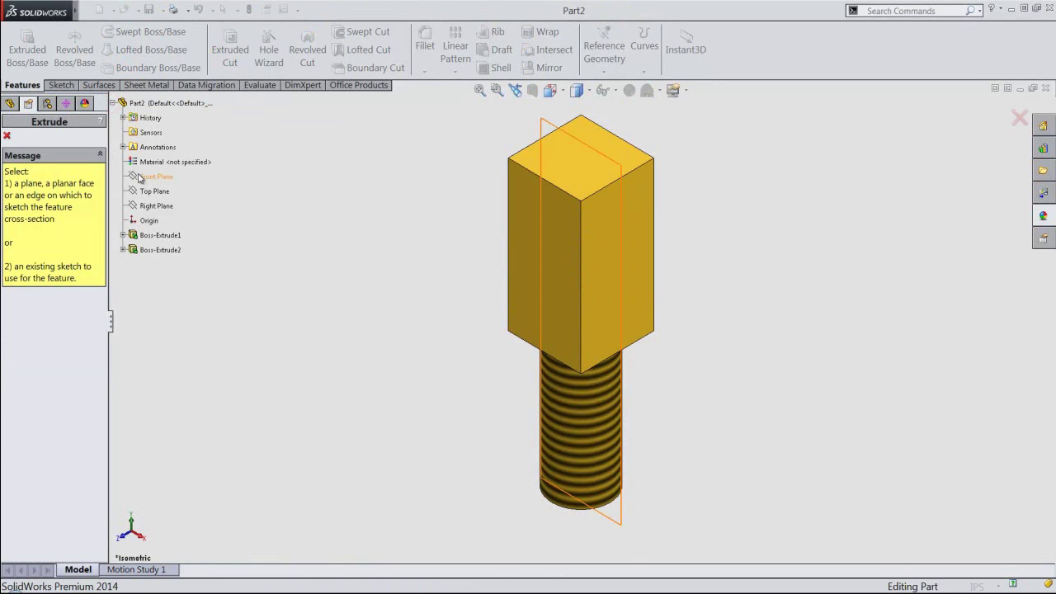
pyautogui.click(149, 206)
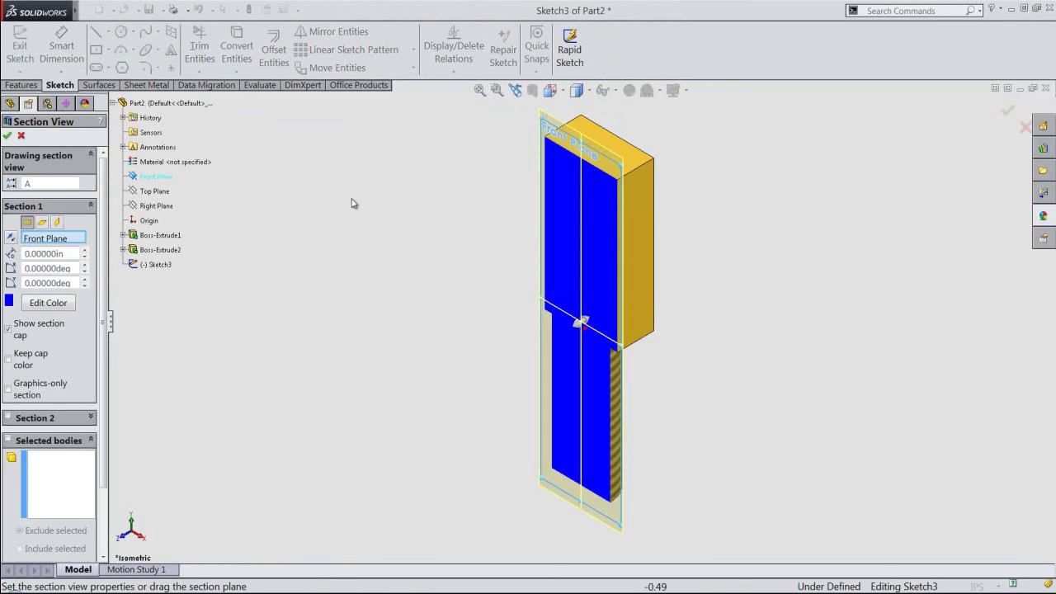
pyautogui.click(57, 223)
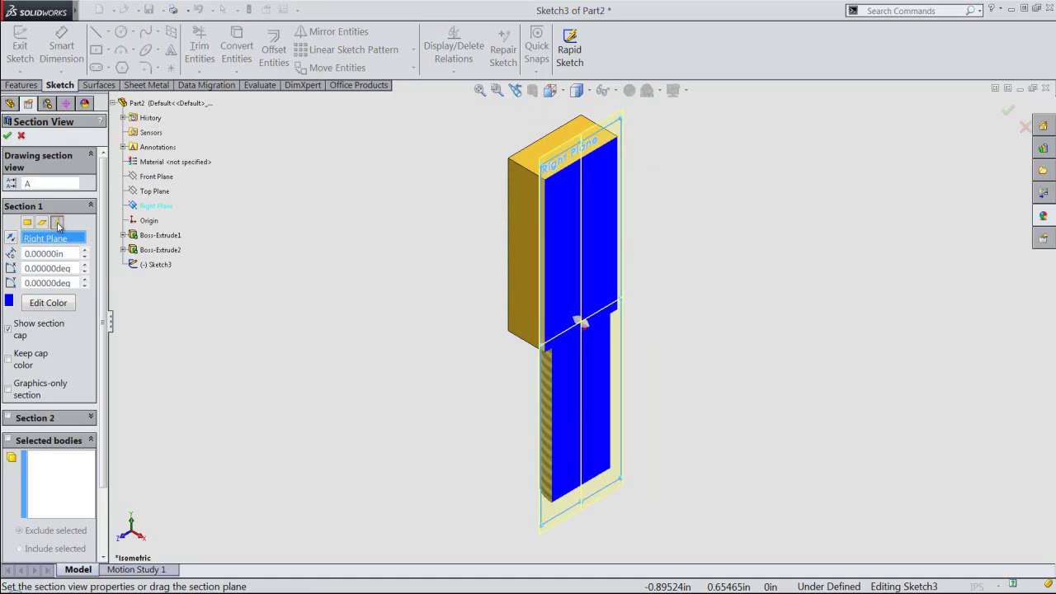
pyautogui.click(6, 137)
pyautogui.click(531, 90)
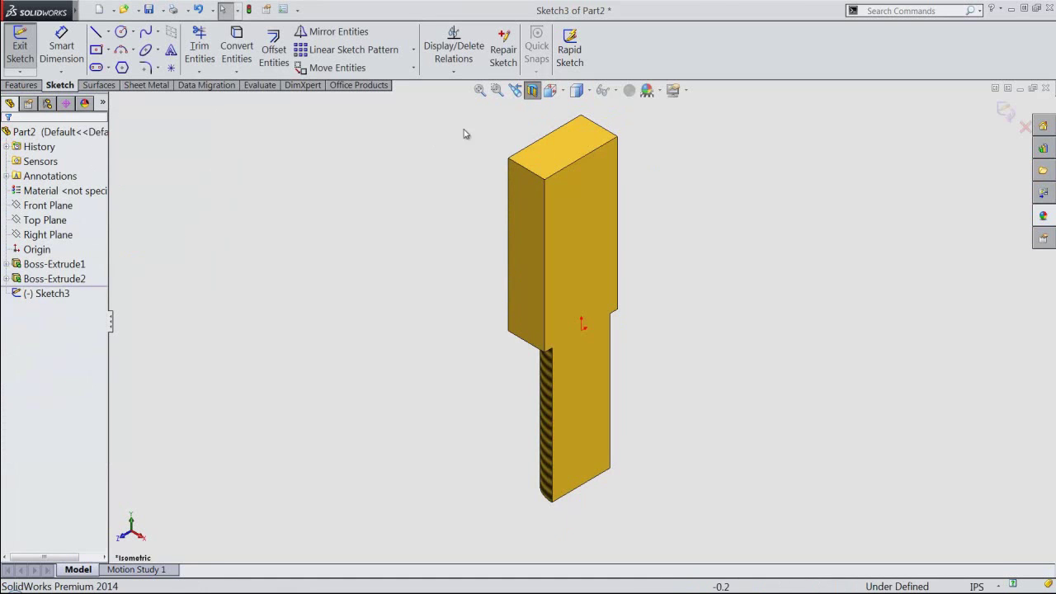
pyautogui.click(564, 94)
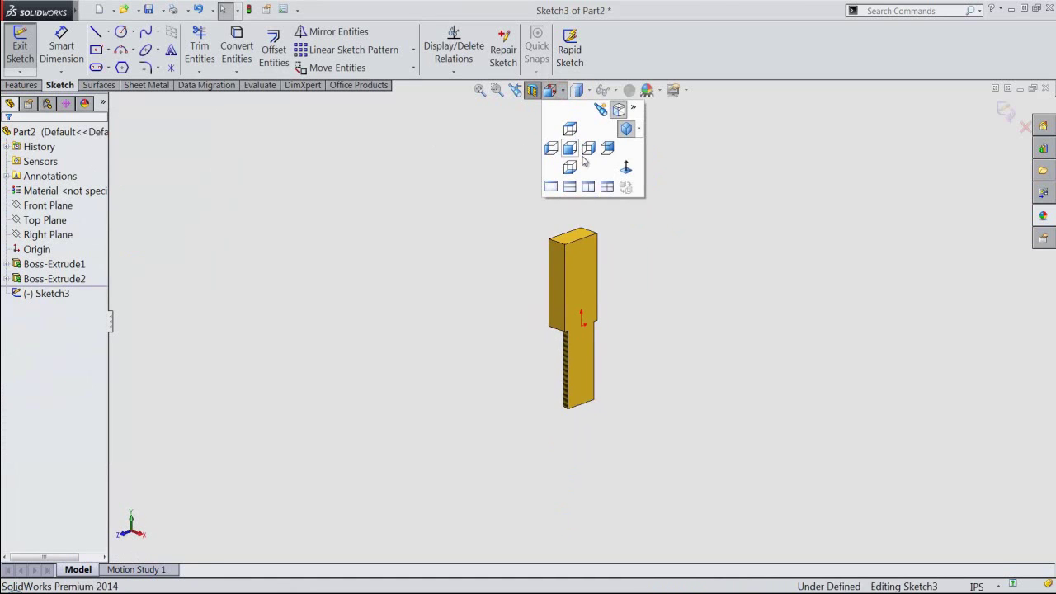
pyautogui.click(637, 314)
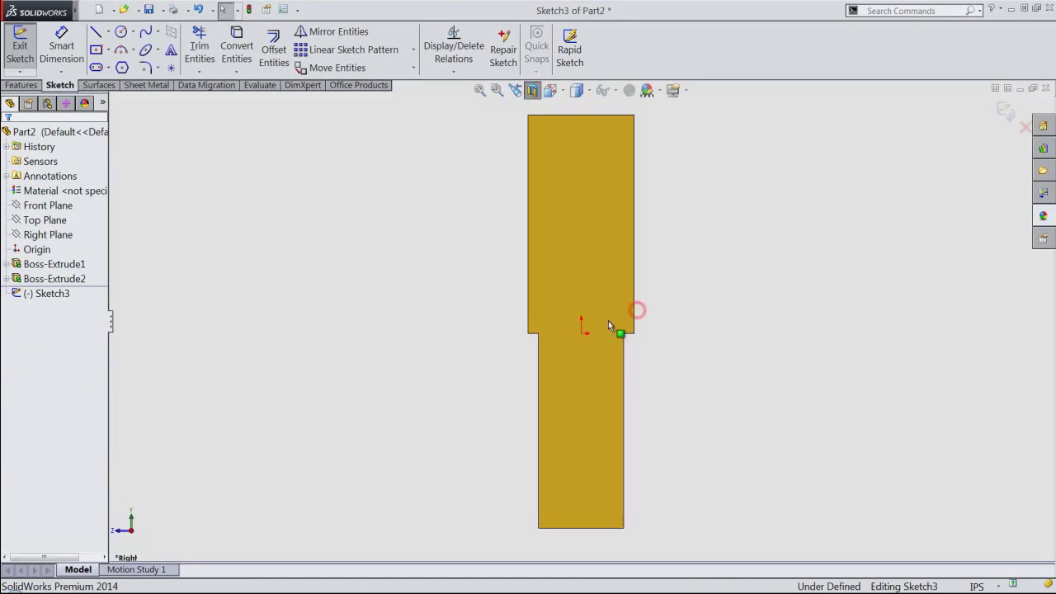
# Draw an infinite vertical construction centreline through the origin.
pyautogui.rightClick(297, 228)
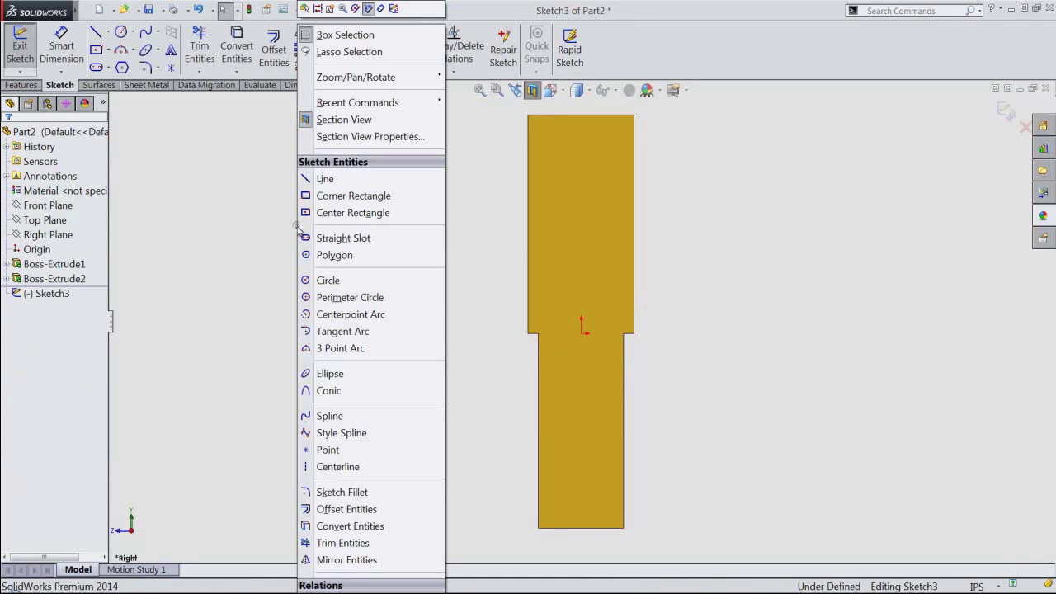
pyautogui.click(310, 471)
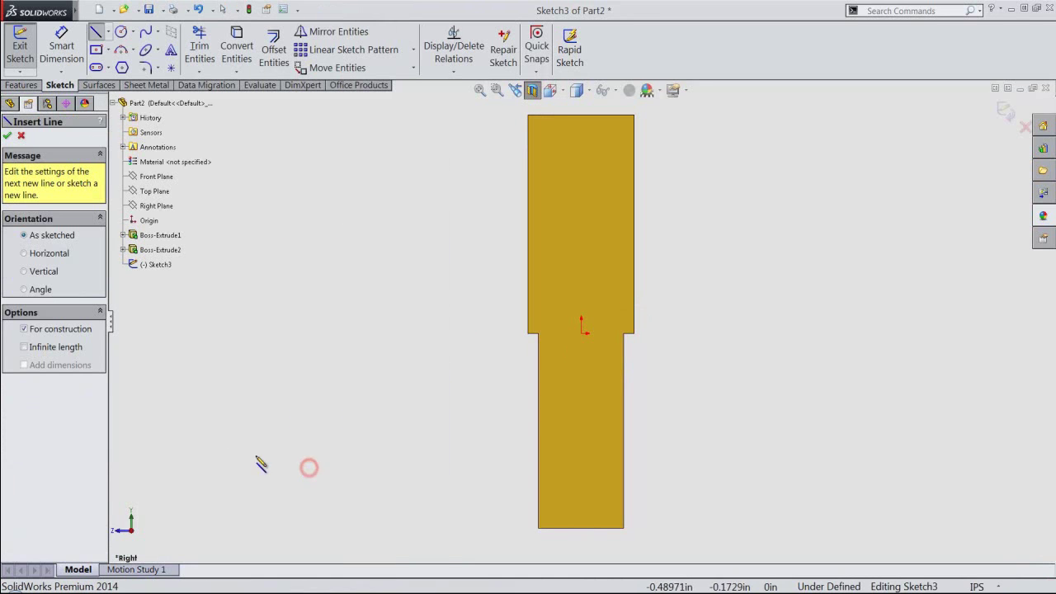
pyautogui.click(66, 347)
pyautogui.click(26, 272)
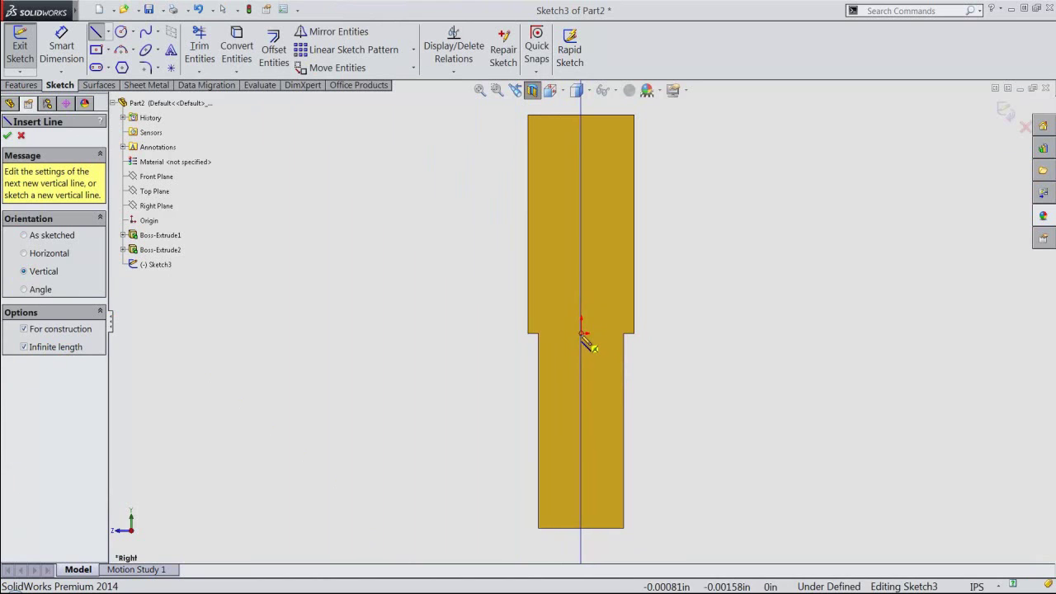
pyautogui.click(582, 334)
pyautogui.rightClick(429, 296)
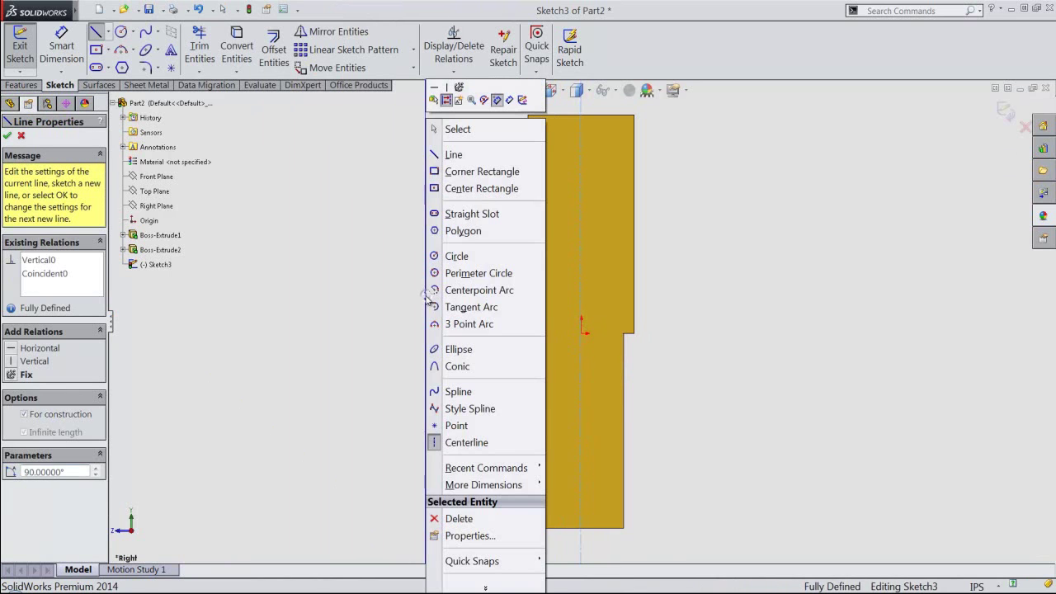
pyautogui.click(442, 257)
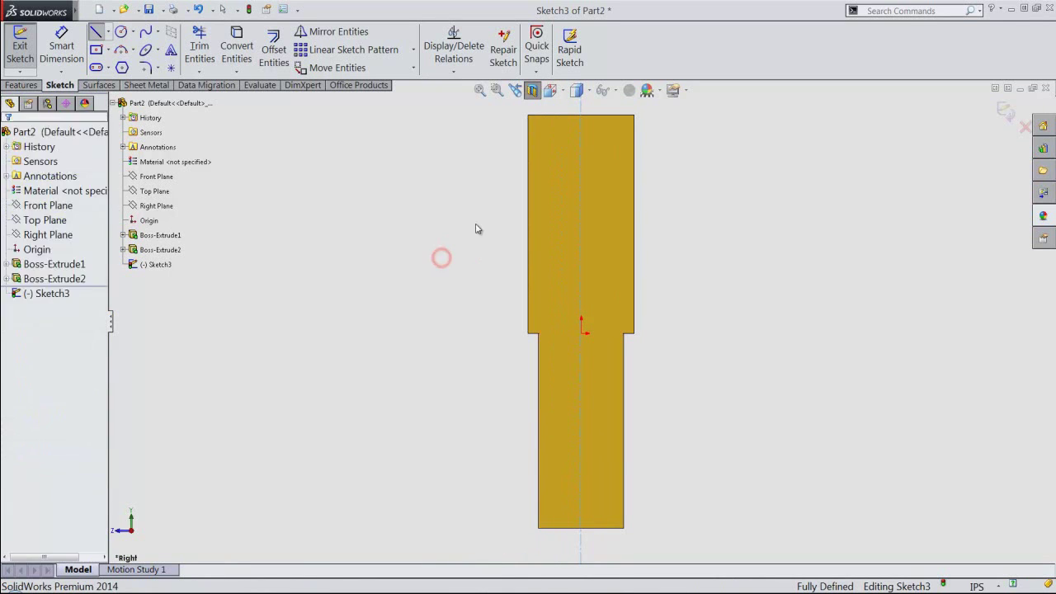
# Draw a Ø0.125 circle on the centreline above the origin and reposition its diameter dimension.
pyautogui.click(582, 214)
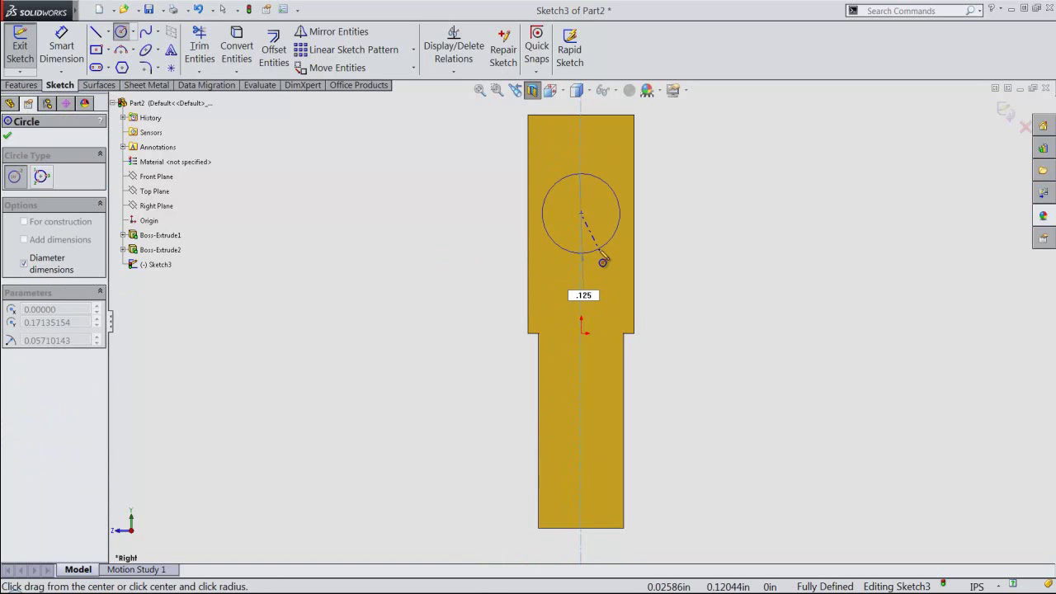
pyautogui.press('Return')
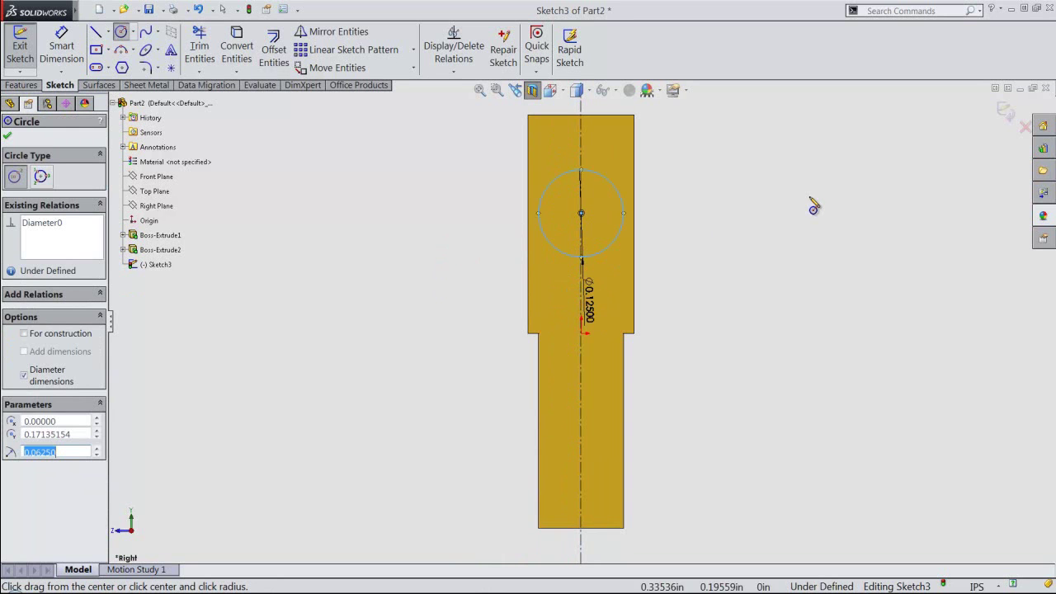
pyautogui.rightClick(810, 132)
pyautogui.click(841, 141)
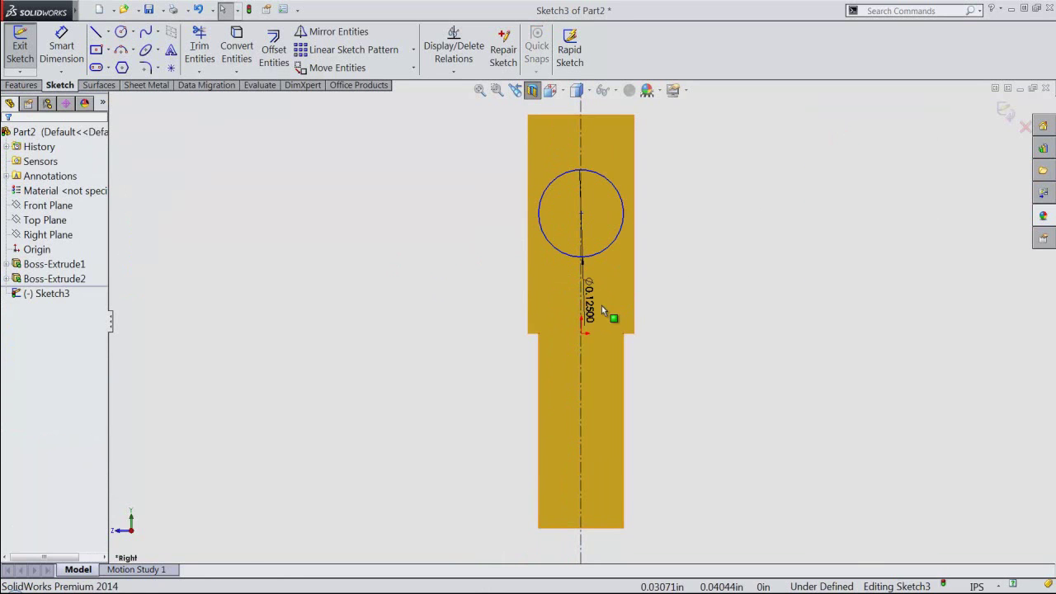
pyautogui.moveTo(601, 305)
pyautogui.mouseDown()
pyautogui.moveTo(660, 188)
pyautogui.moveTo(679, 217)
pyautogui.mouseUp()
pyautogui.click(723, 284)
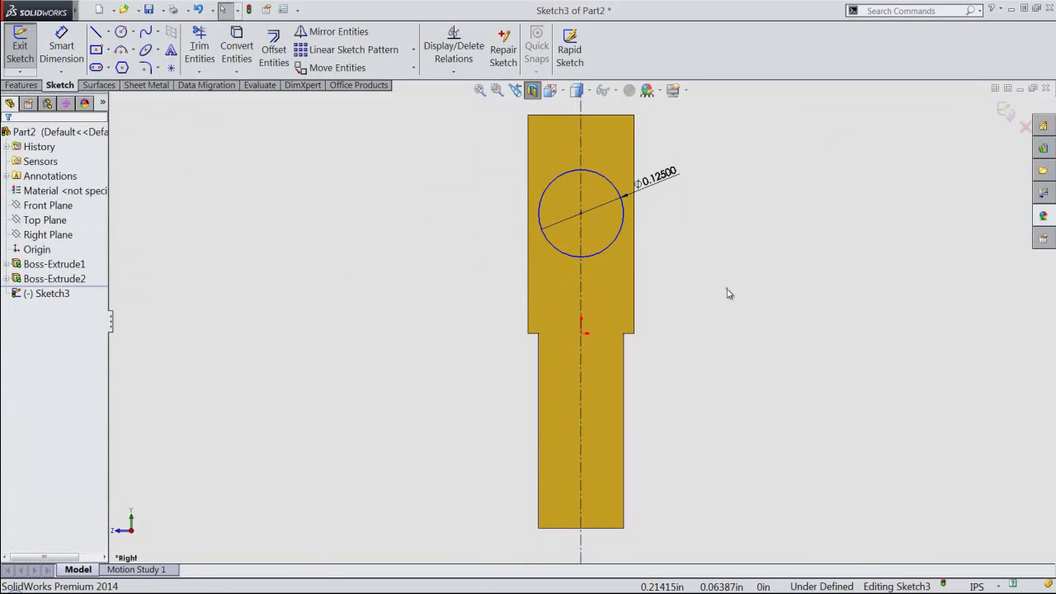
# Dimension the circle centre 0.1875 above the shoulder edge.
pyautogui.rightClick(726, 289)
pyautogui.click(797, 9)
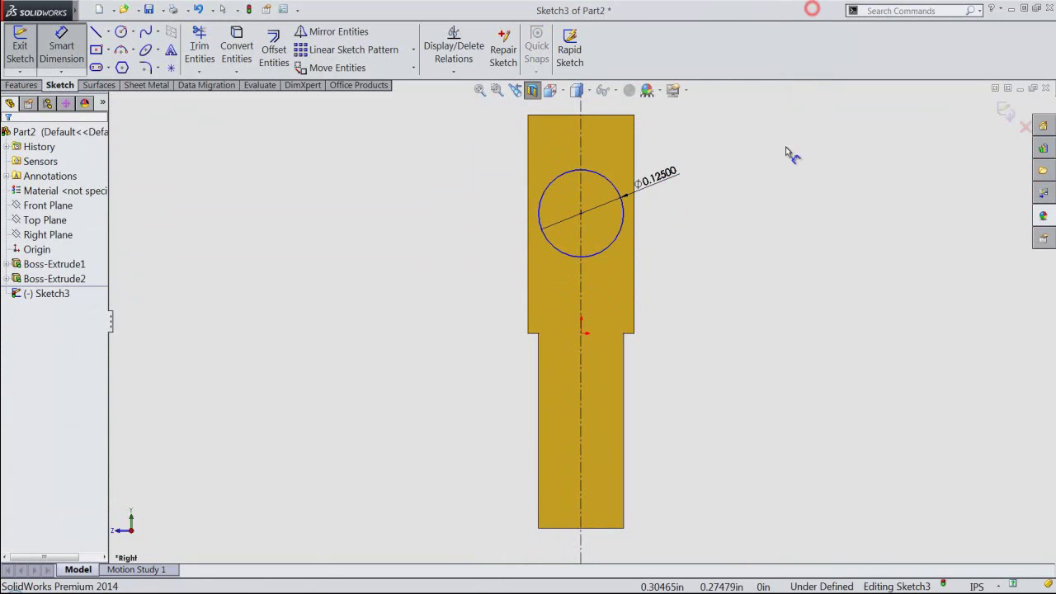
pyautogui.click(604, 251)
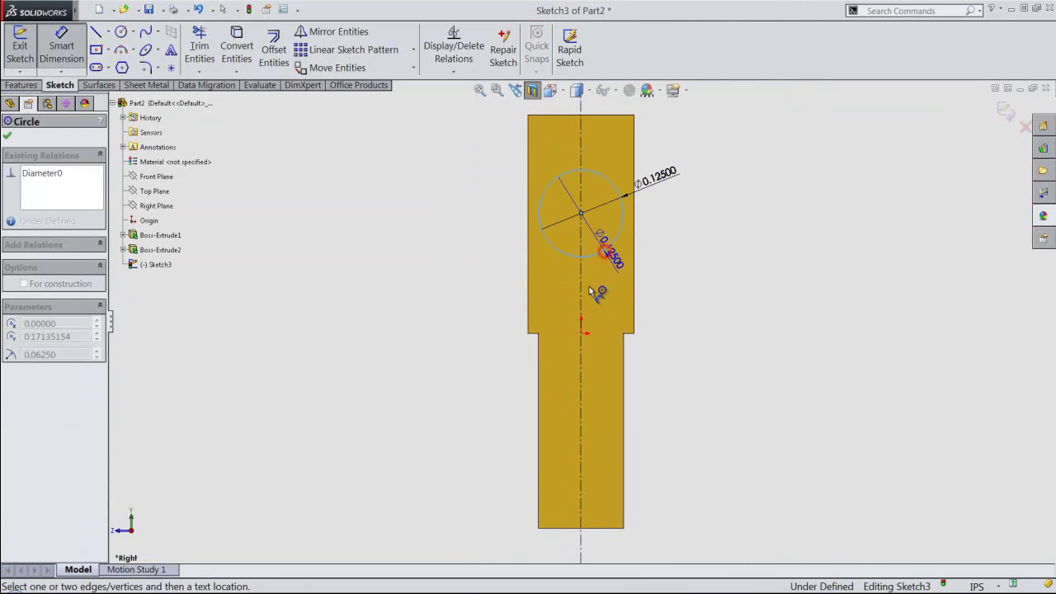
pyautogui.click(549, 334)
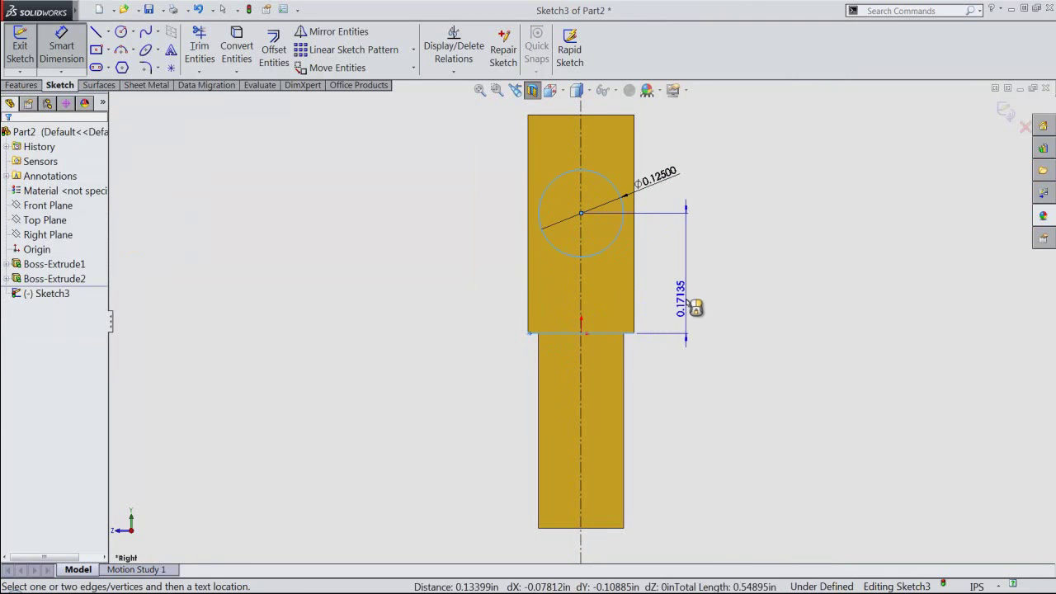
pyautogui.click(695, 307)
pyautogui.write('.1875')
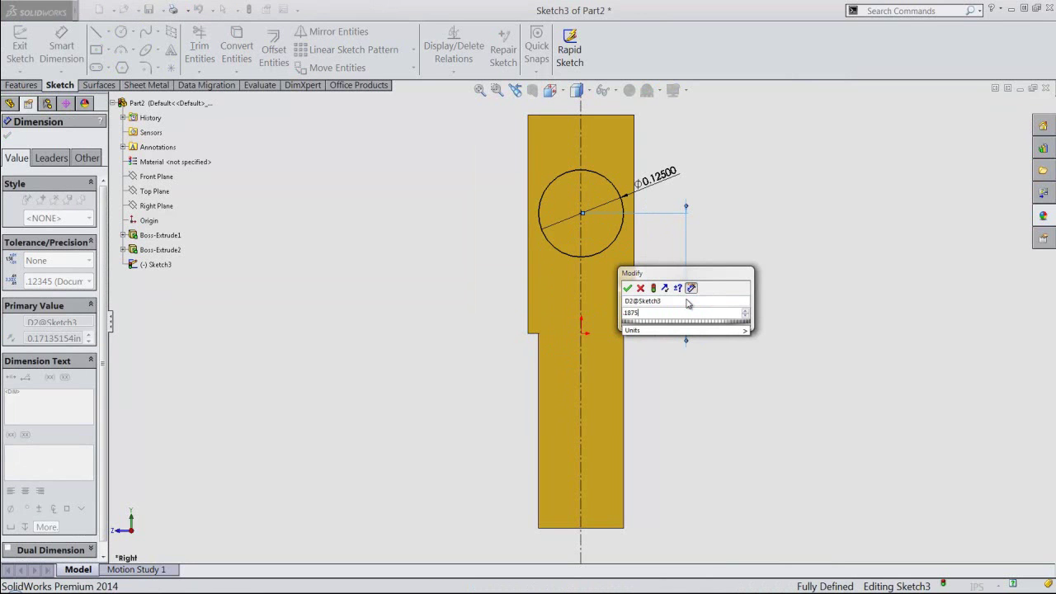
pyautogui.press('Return')
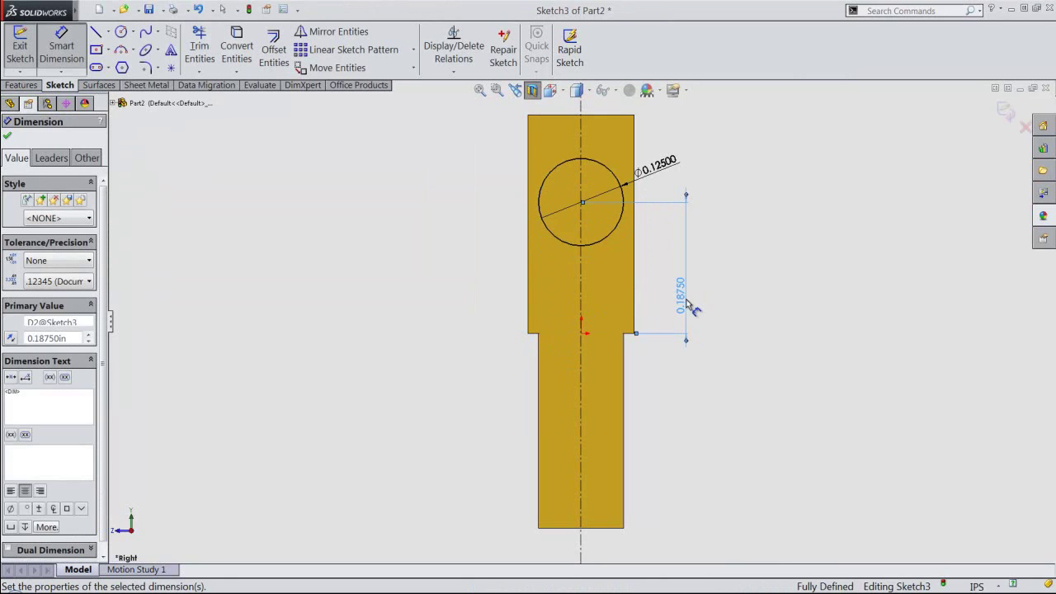
pyautogui.rightClick(726, 299)
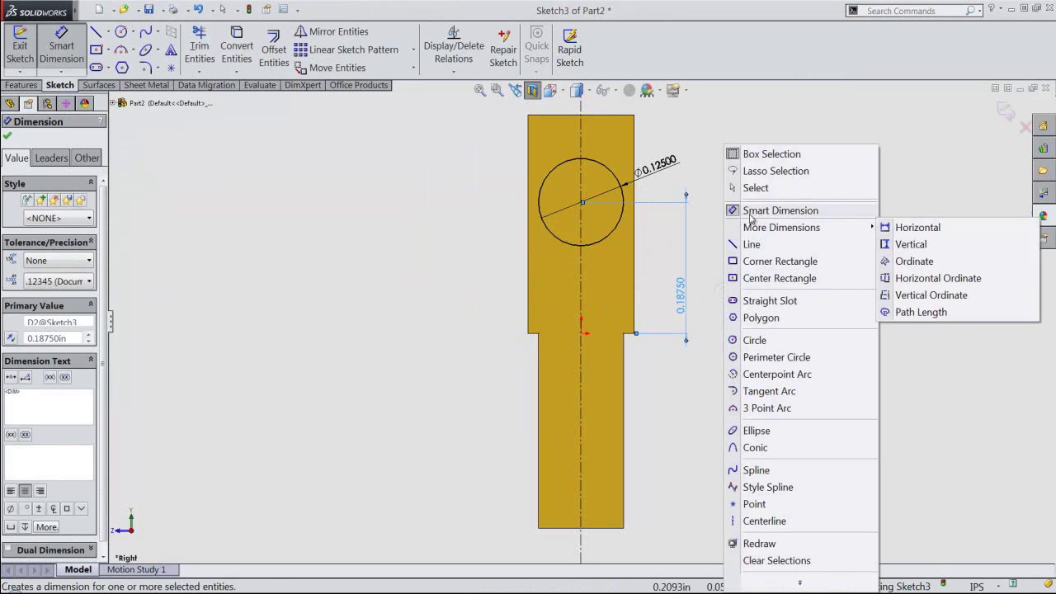
pyautogui.click(757, 188)
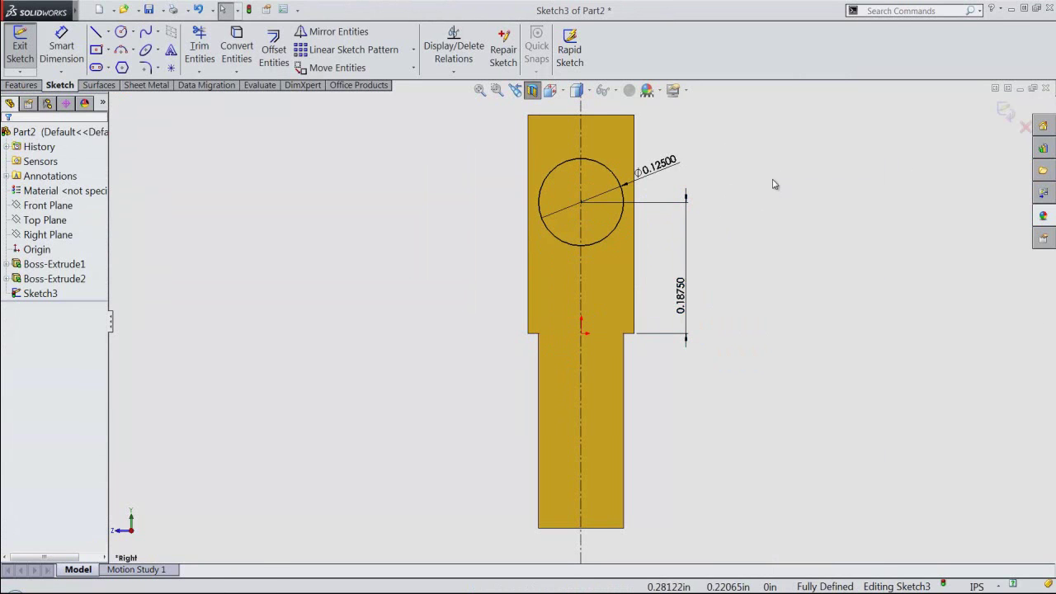
pyautogui.press('s')
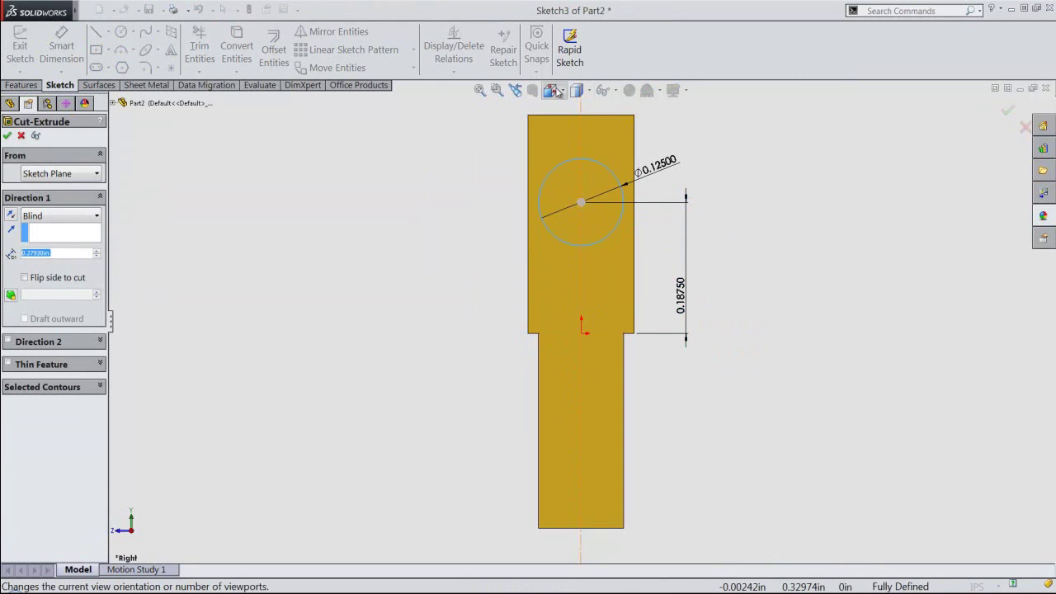
# Cut the Ø0.125 hole Through All in both directions, then turn off the section view.
pyautogui.click(550, 89)
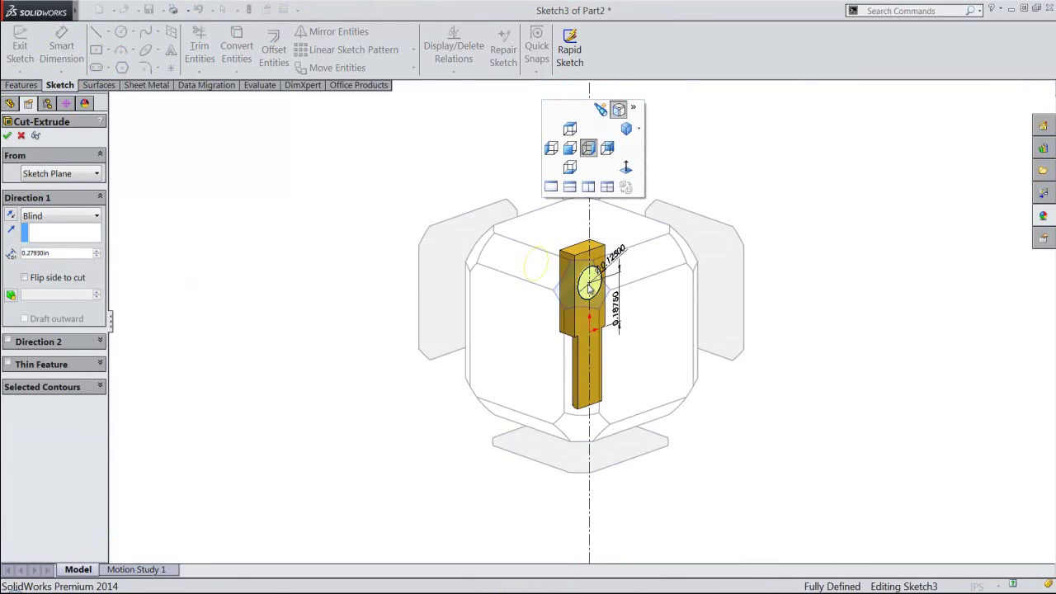
pyautogui.click(586, 284)
pyautogui.rightClick(295, 271)
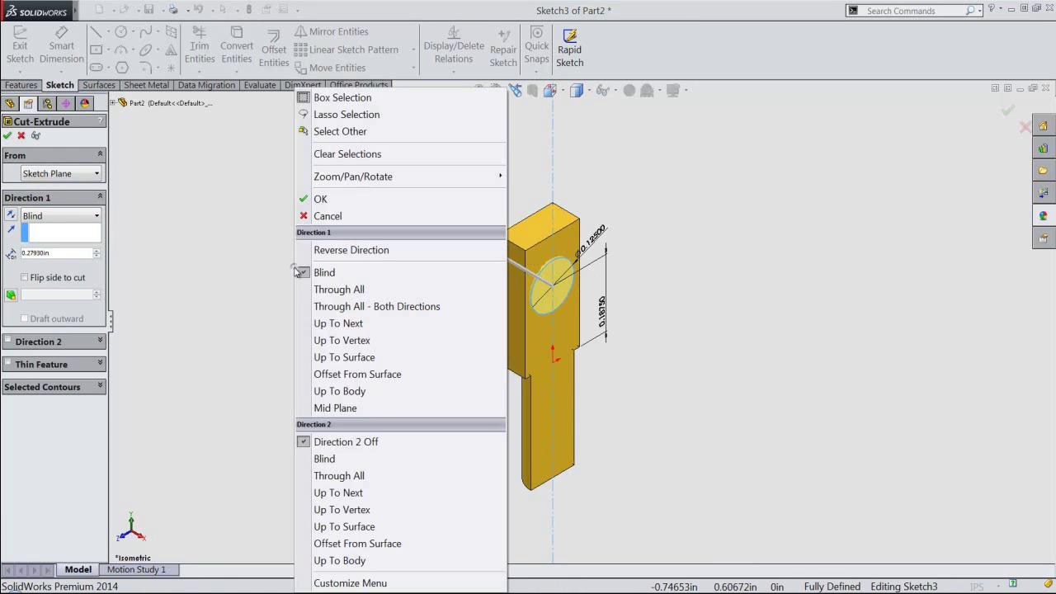
pyautogui.click(334, 308)
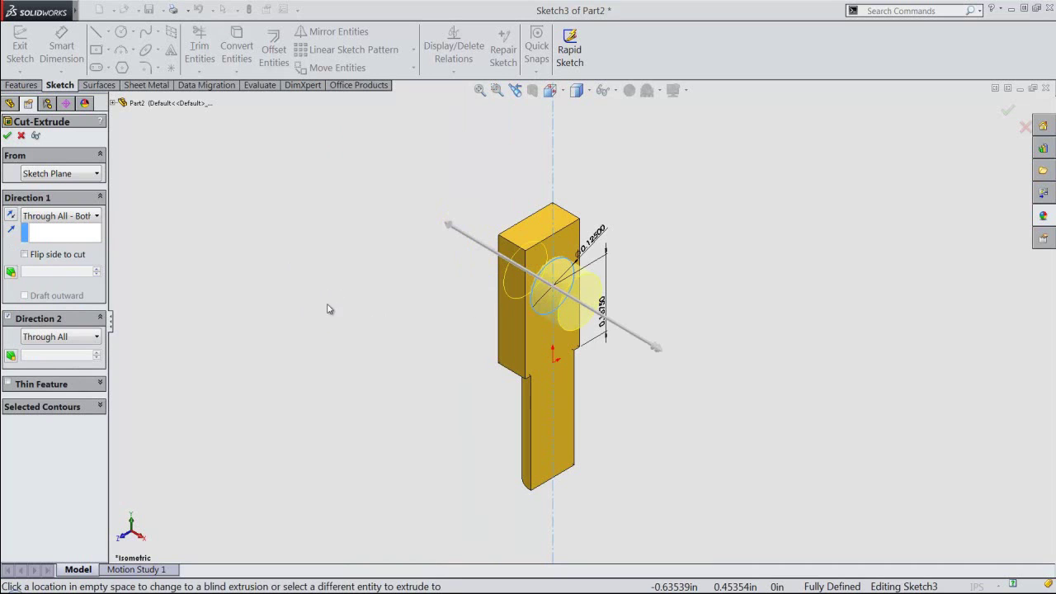
pyautogui.click(6, 136)
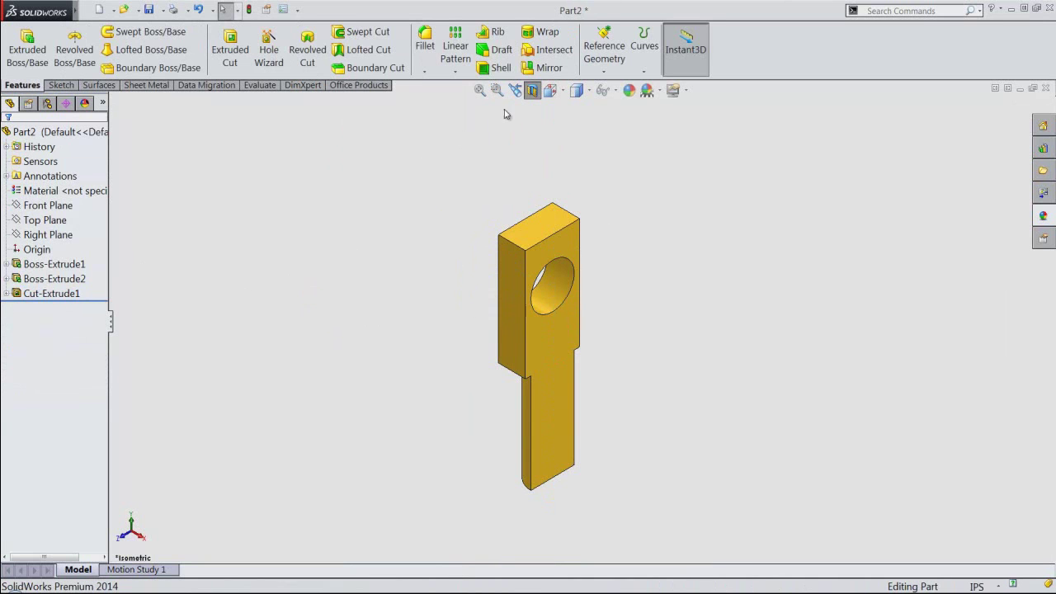
pyautogui.click(531, 90)
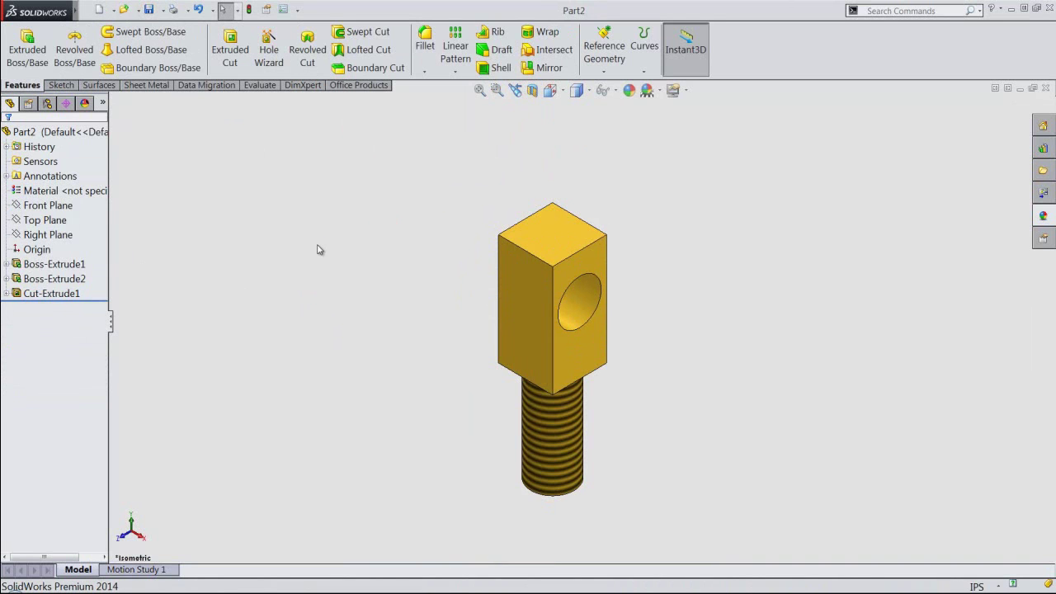
# Sketch a Ø0.125 circle centred on the origin on the head's top face for a second cut.
pyautogui.click(218, 54)
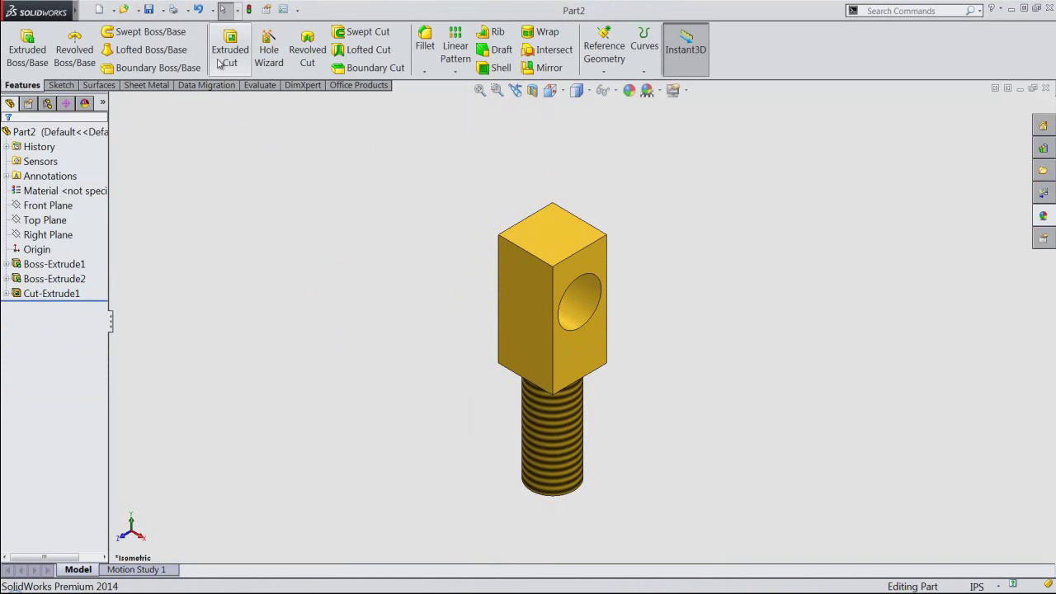
pyautogui.click(533, 234)
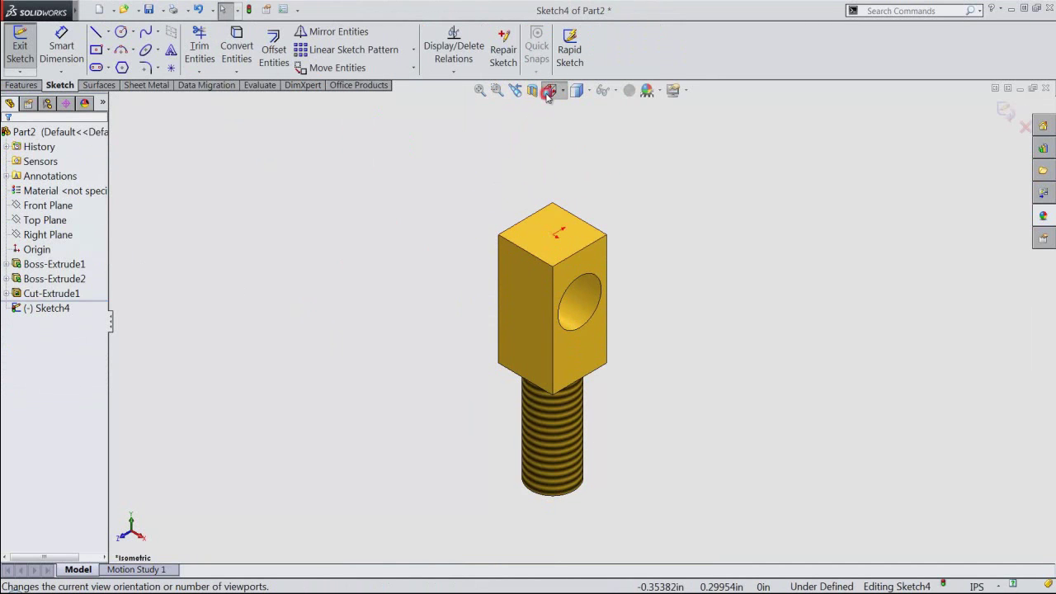
pyautogui.click(548, 89)
pyautogui.press('space')
pyautogui.click(569, 219)
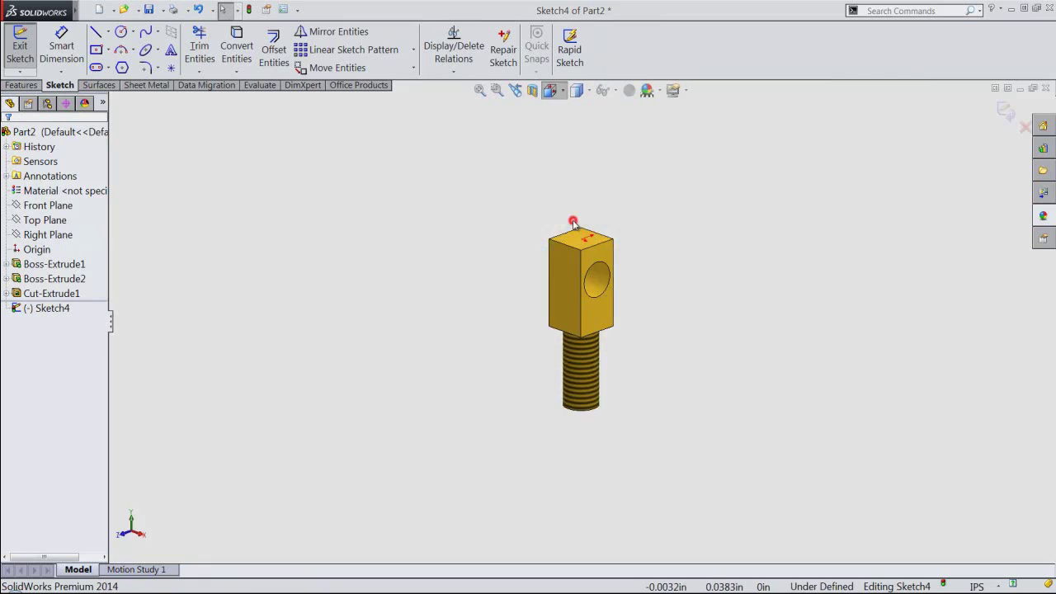
pyautogui.rightClick(280, 205)
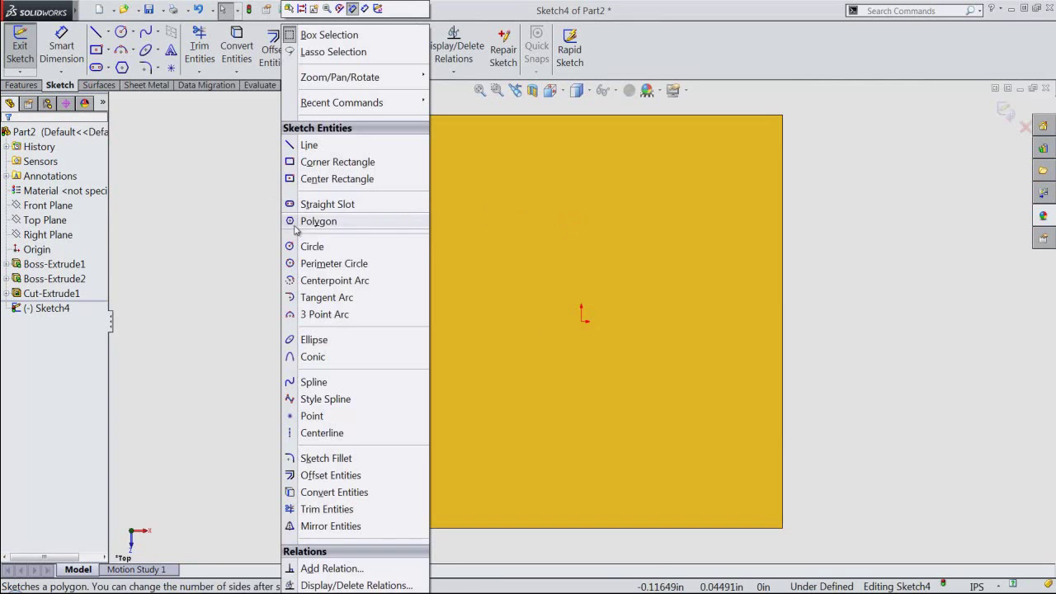
pyautogui.click(306, 248)
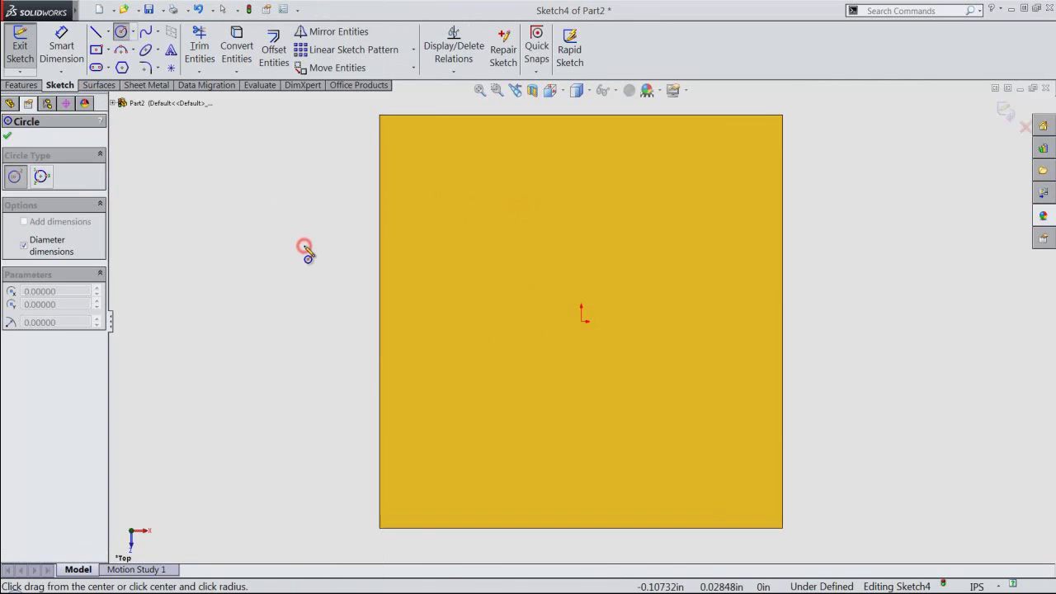
pyautogui.click(581, 321)
pyautogui.write('.125')
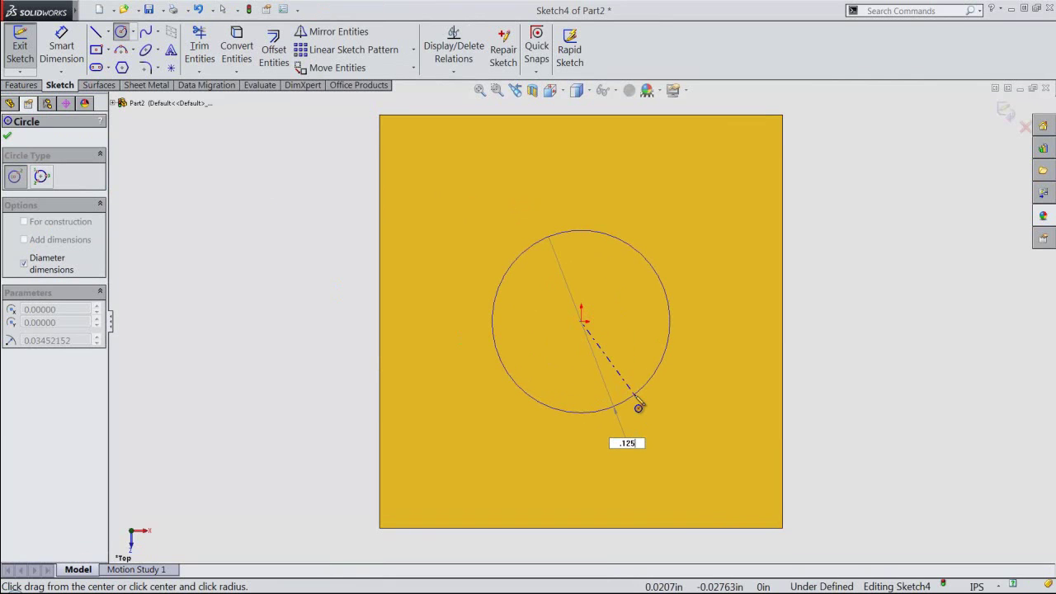
pyautogui.press('Return')
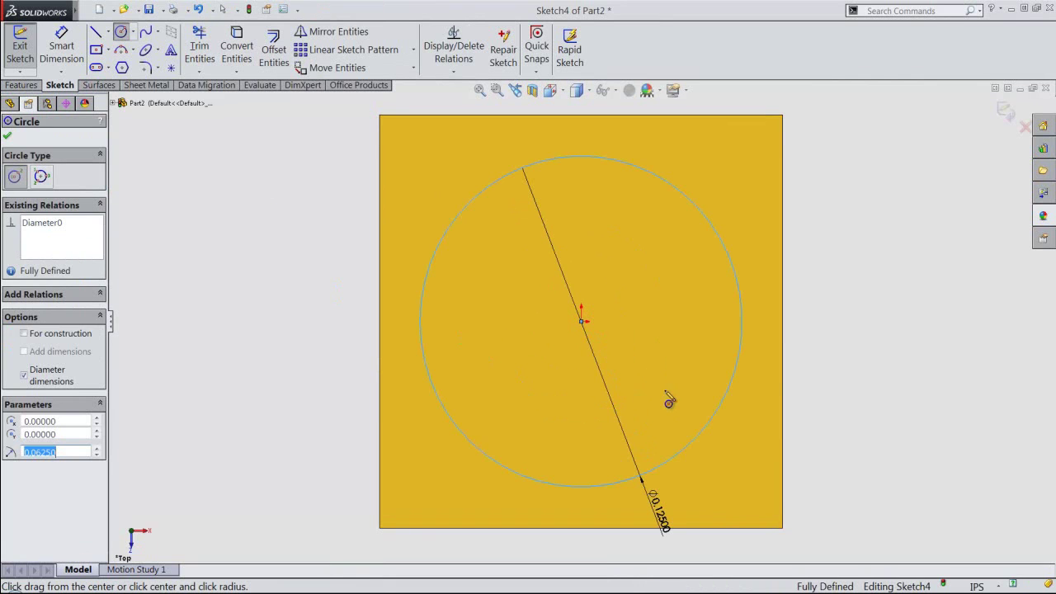
pyautogui.rightClick(812, 366)
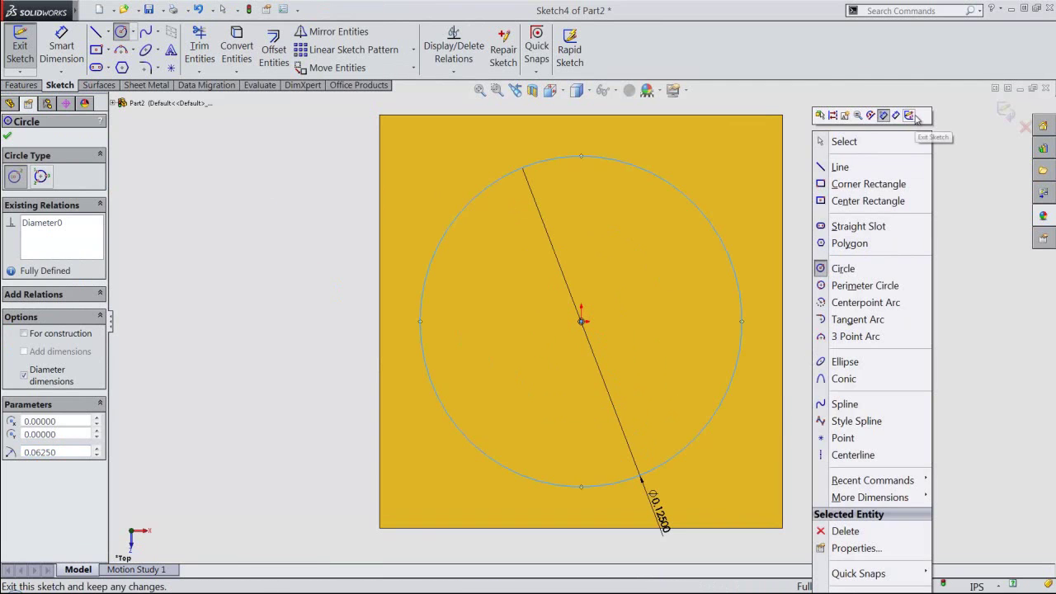
pyautogui.click(917, 119)
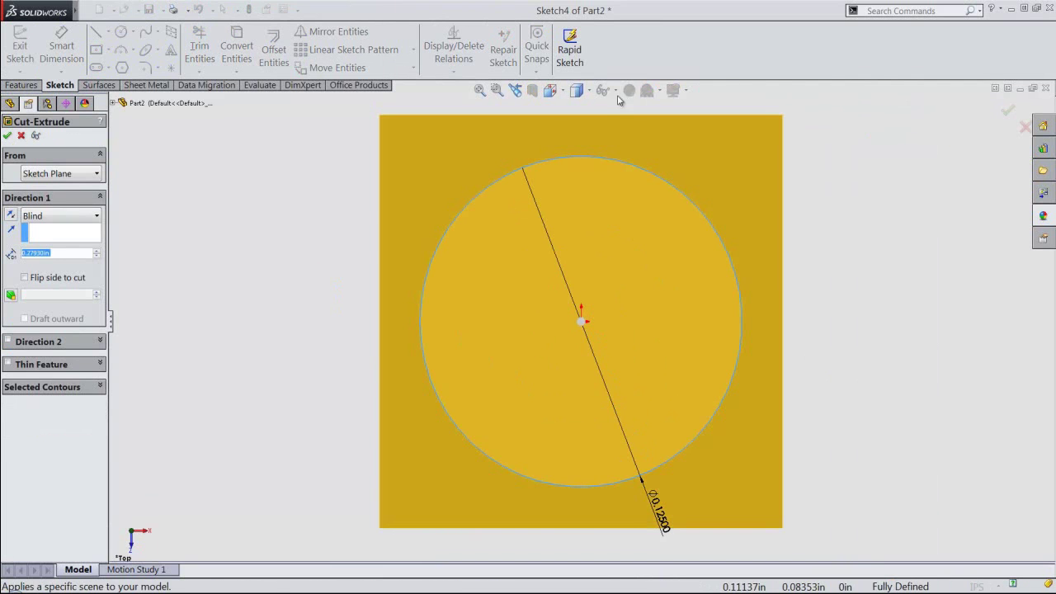
# Cut the top-face hole Up To Next as Cut-Extrude2 and show the part in isometric.
pyautogui.click(515, 90)
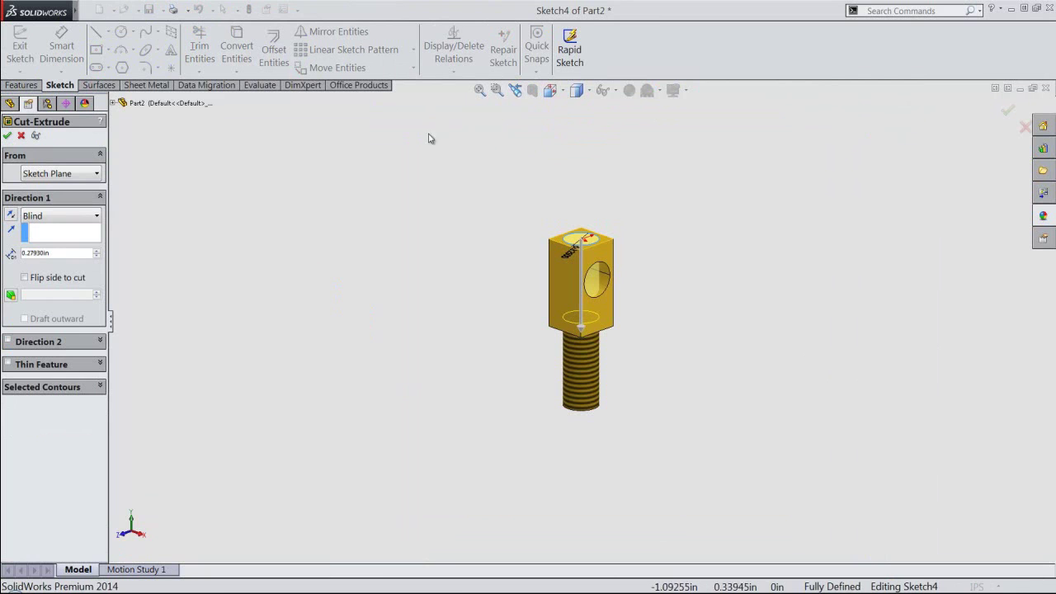
pyautogui.rightClick(205, 219)
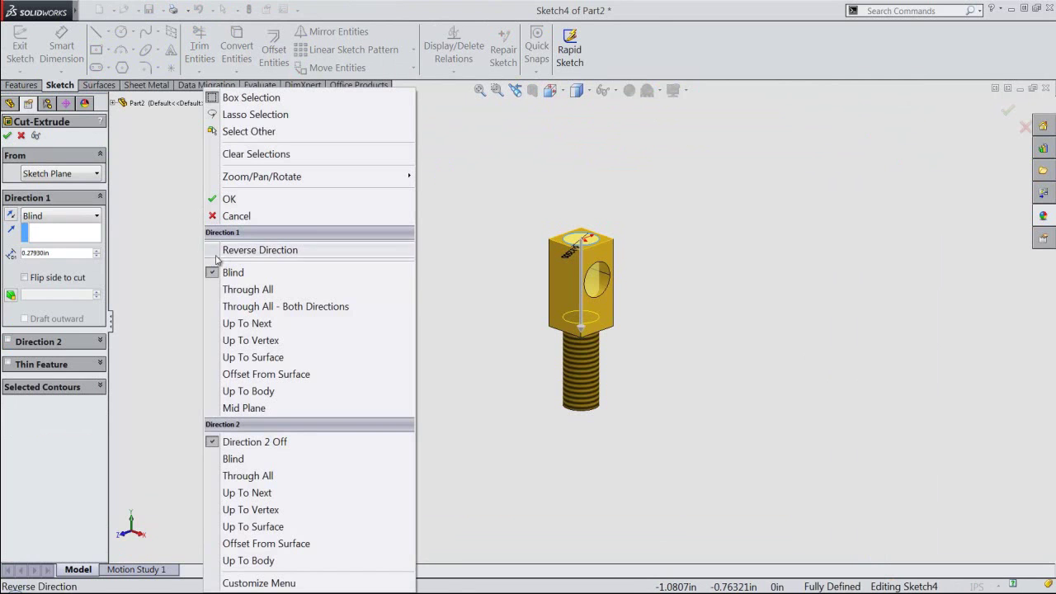
pyautogui.click(247, 323)
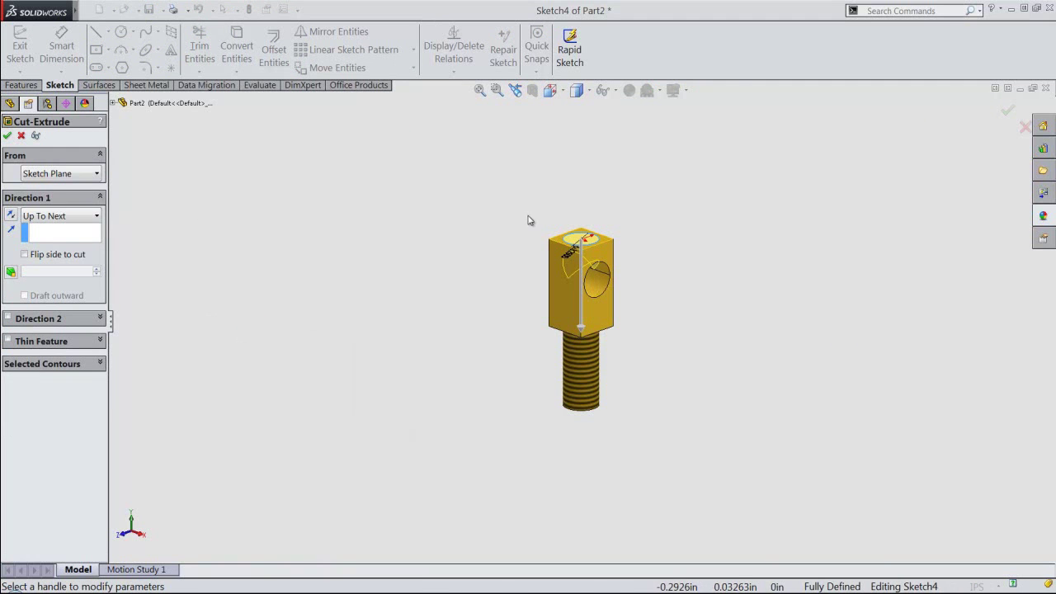
pyautogui.rightClick(528, 219)
pyautogui.click(542, 199)
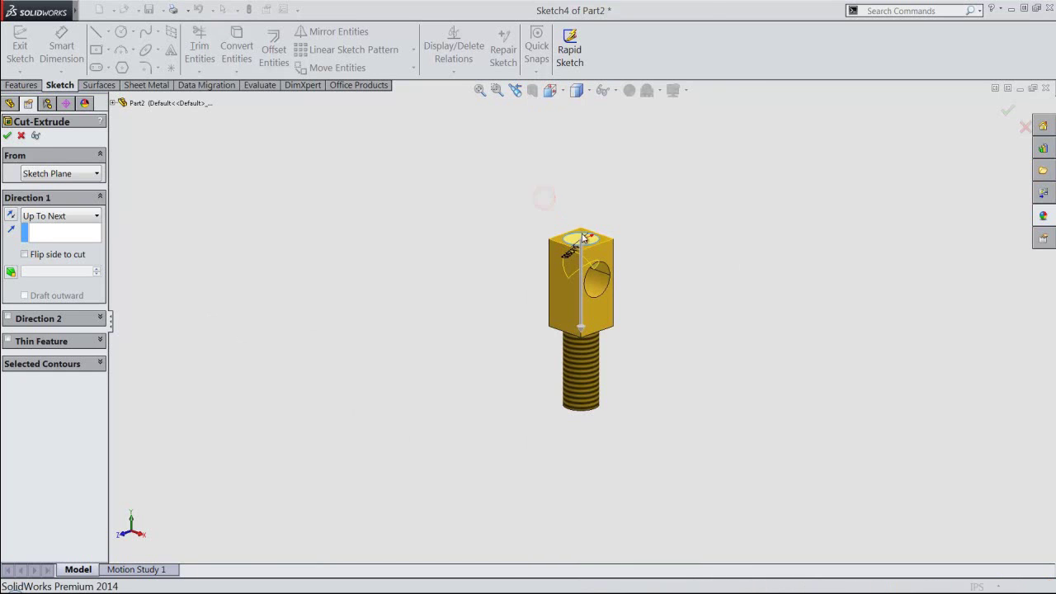
pyautogui.scroll(-3, 583, 240)
pyautogui.scroll(-2, 590, 280)
pyautogui.moveTo(591, 280)
pyautogui.mouseDown(button='middle')
pyautogui.moveTo(573, 395)
pyautogui.moveTo(478, 248)
pyautogui.mouseUp(button='middle')
pyautogui.click(550, 92)
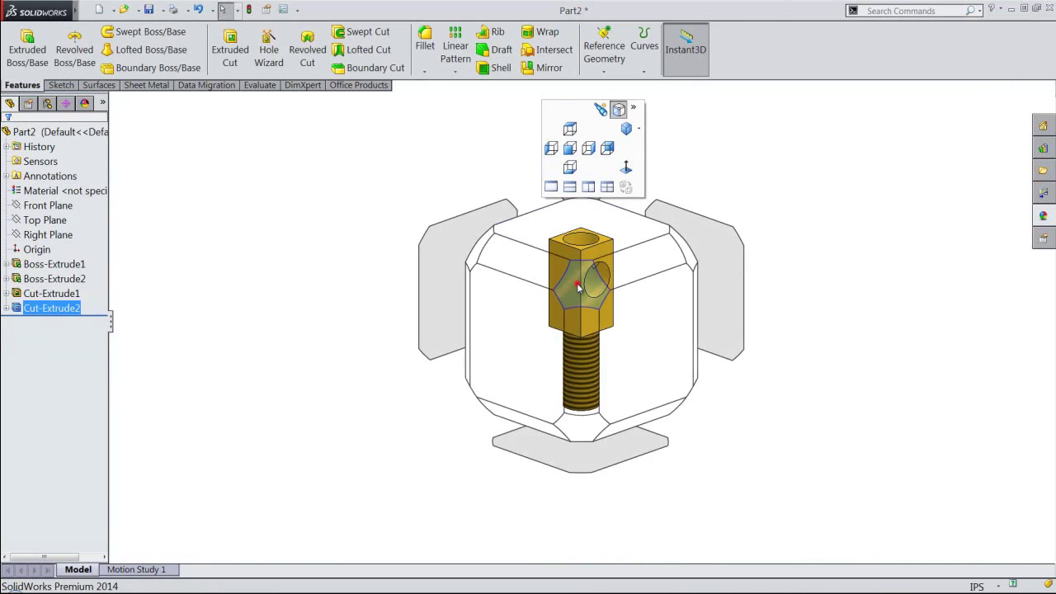
pyautogui.click(576, 283)
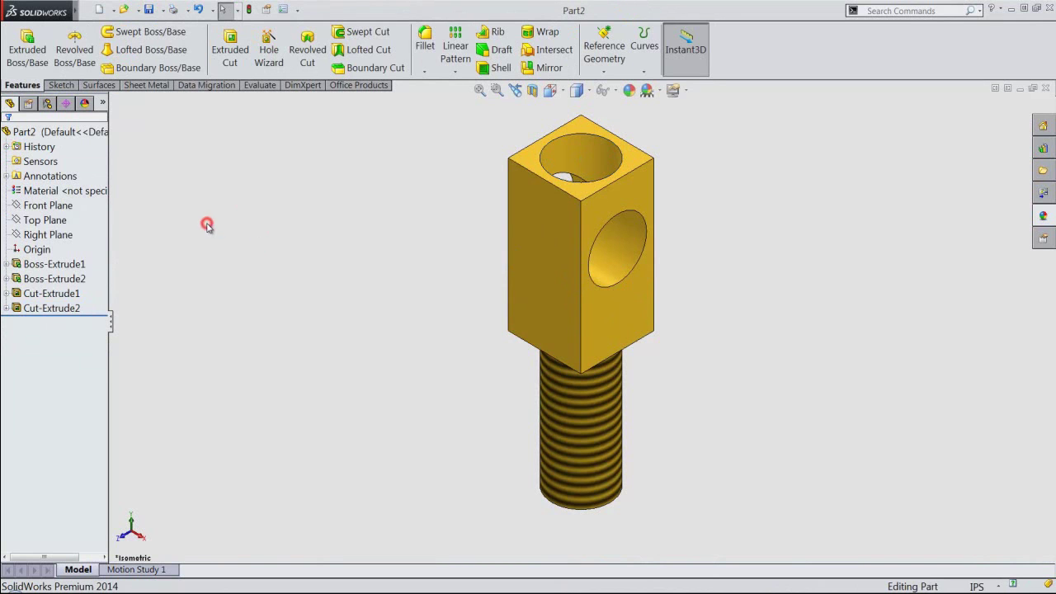
pyautogui.click(88, 10)
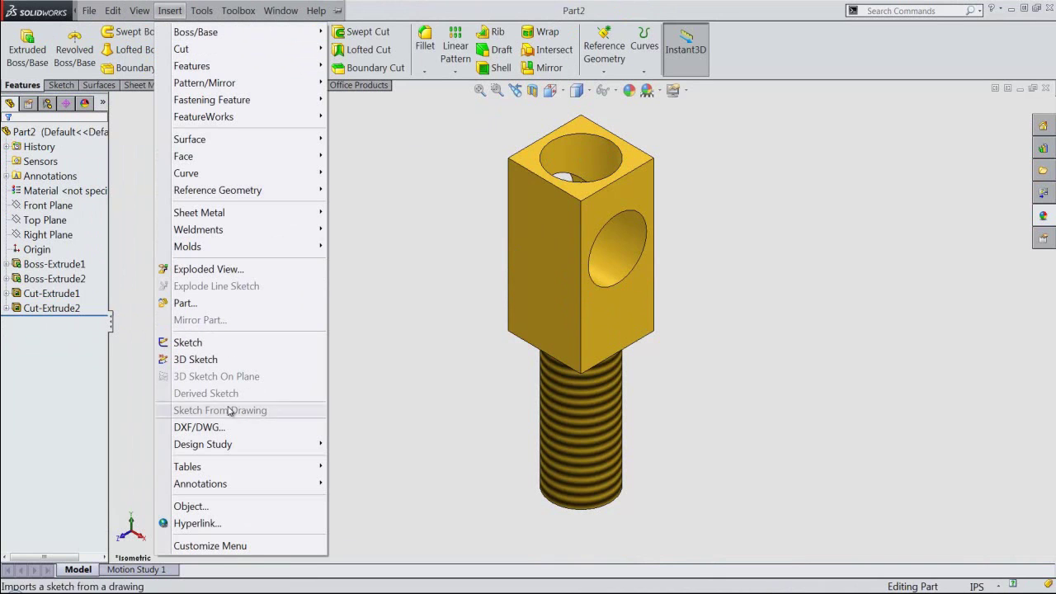
pyautogui.moveTo(201, 483)
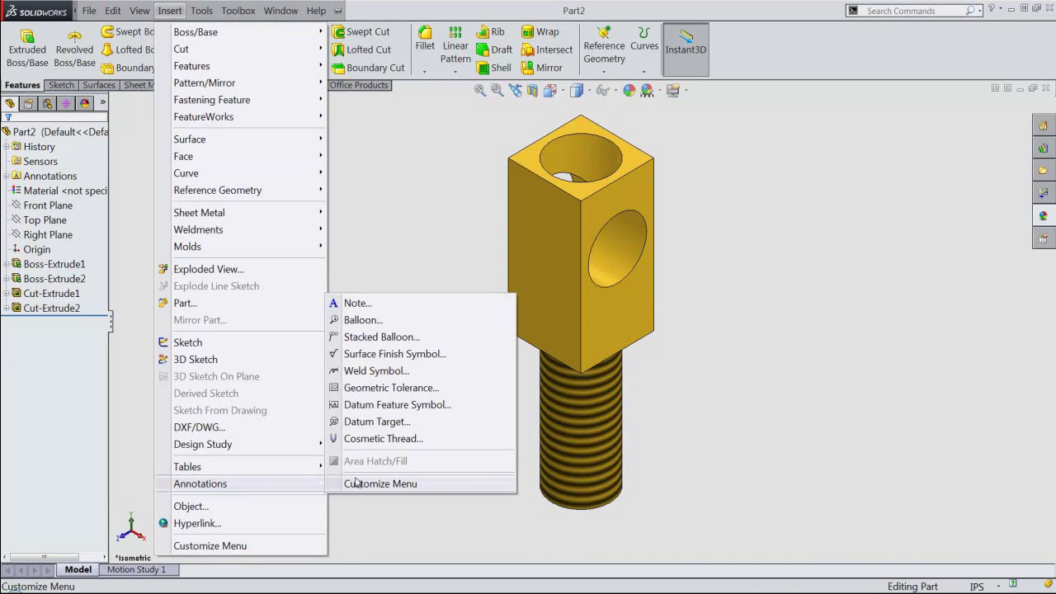
# Add a #8-36 cosmetic thread to the top hole's edge and save Part2.
pyautogui.click(368, 439)
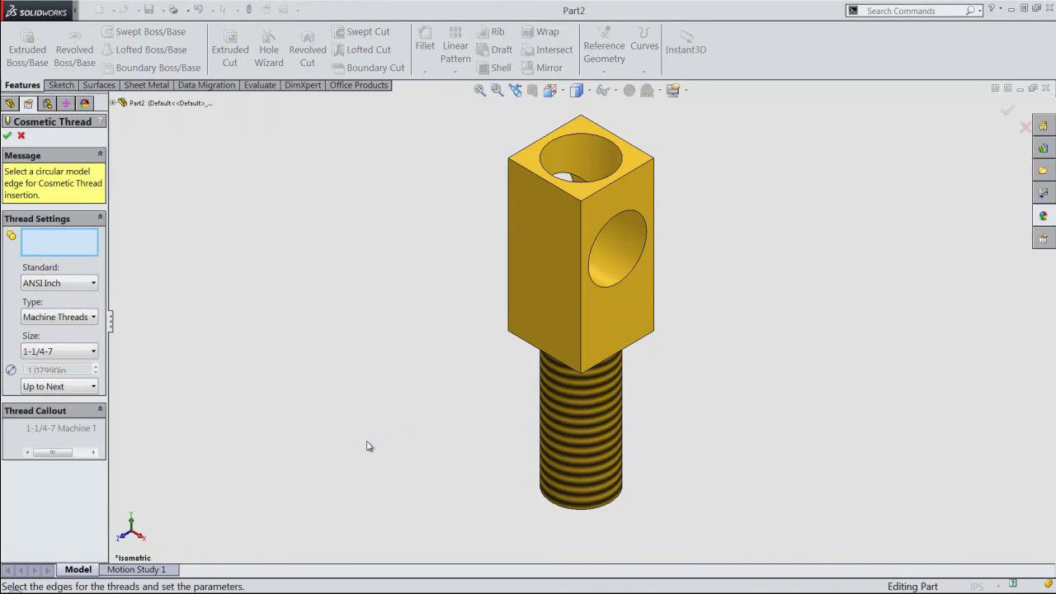
pyautogui.click(575, 133)
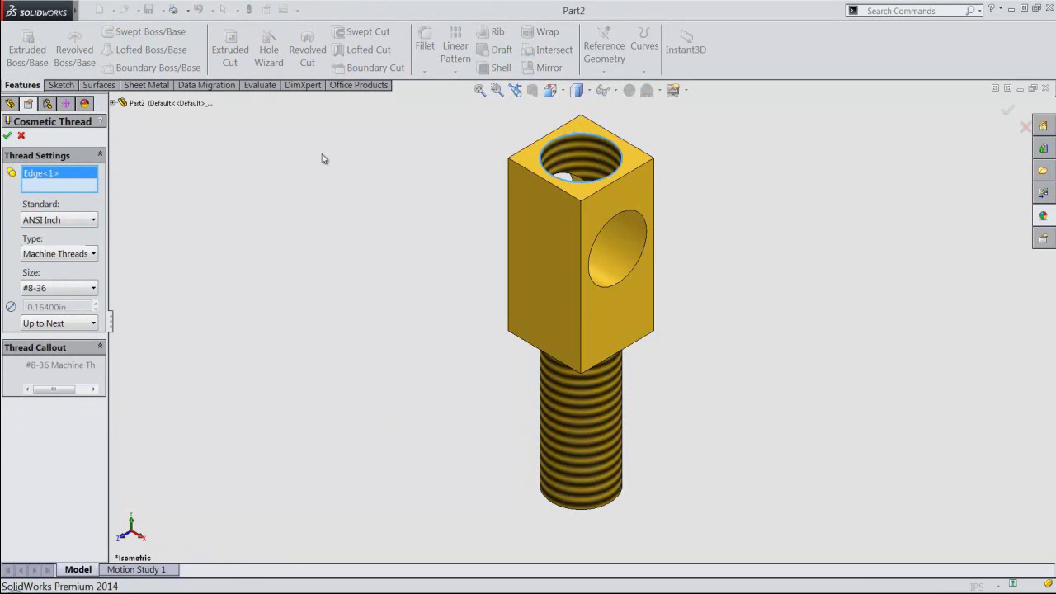
pyautogui.click(6, 136)
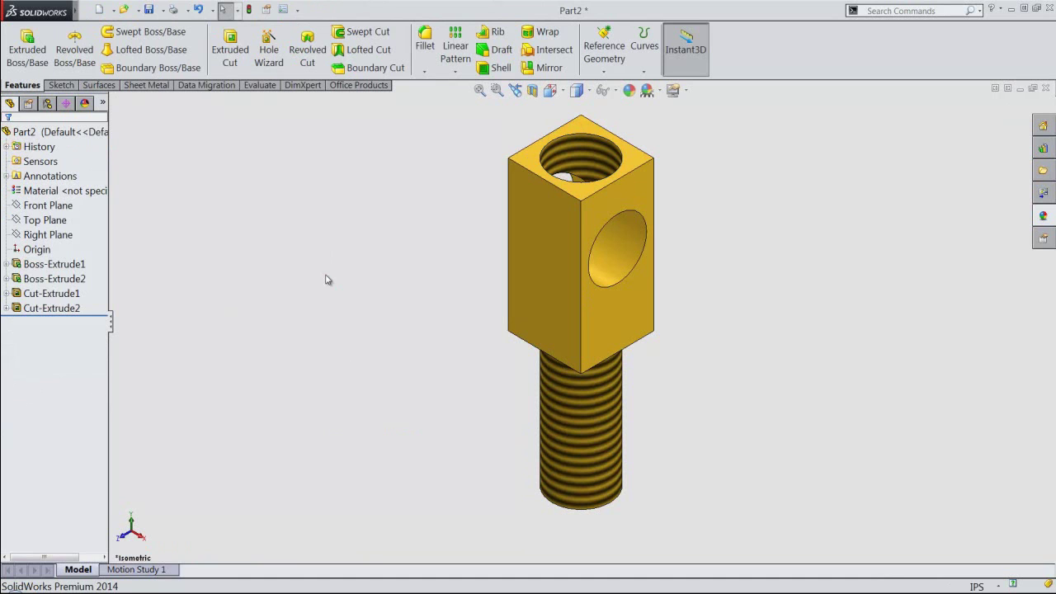
pyautogui.click(149, 9)
# Close the threaded part, create a new IPS-template part, and begin a revolve sketch on Front Plane.
pyautogui.click(1044, 89)
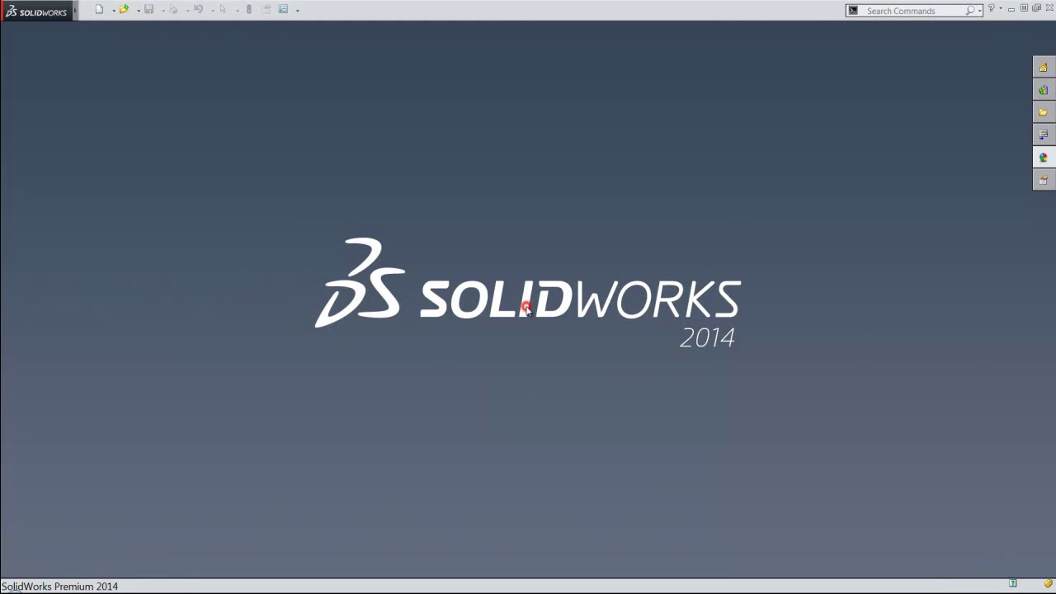
pyautogui.click(103, 10)
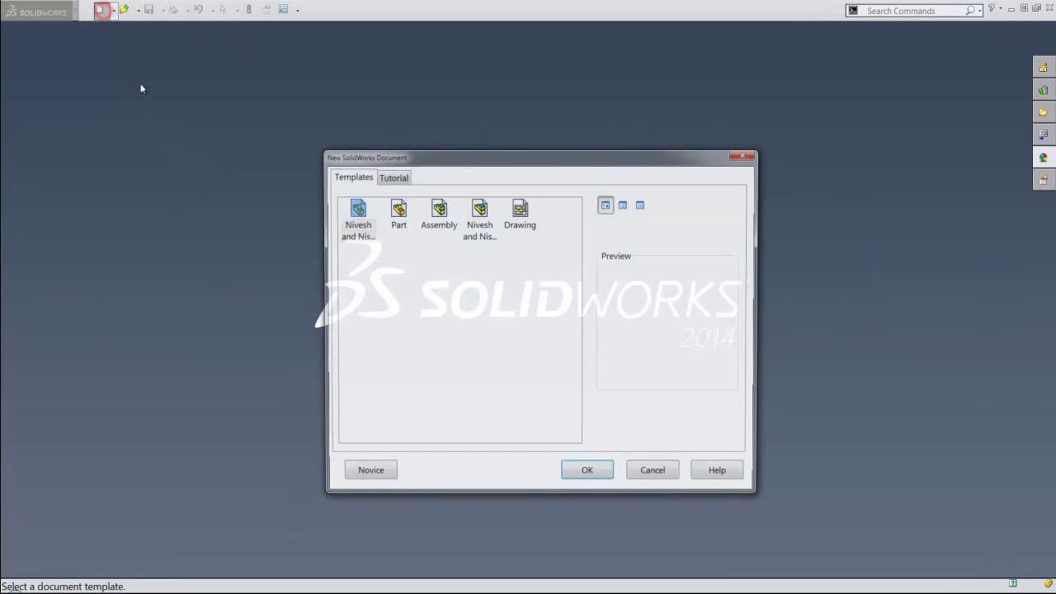
pyautogui.click(359, 219)
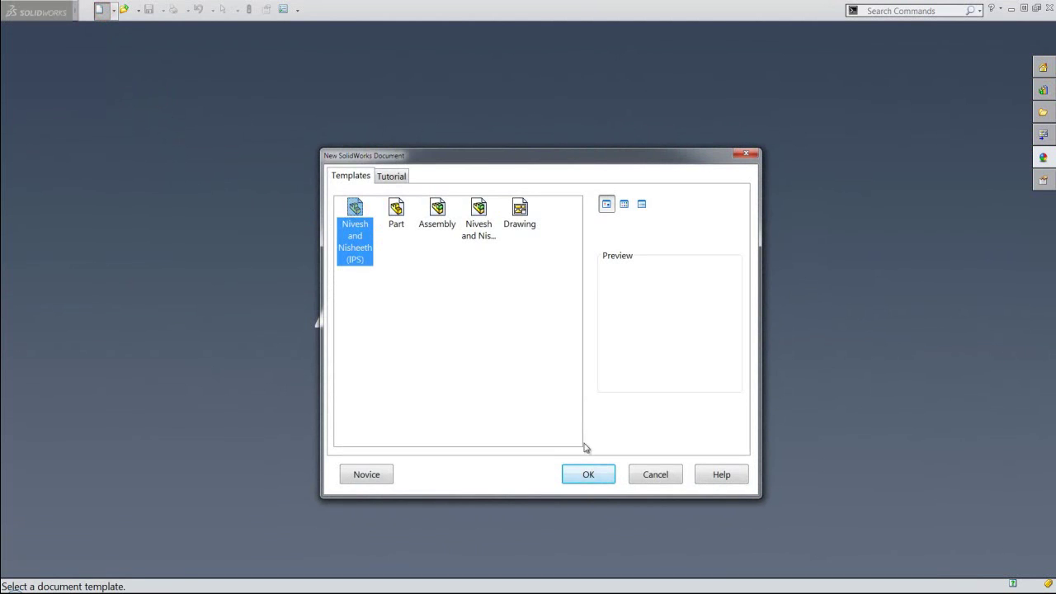
pyautogui.click(596, 473)
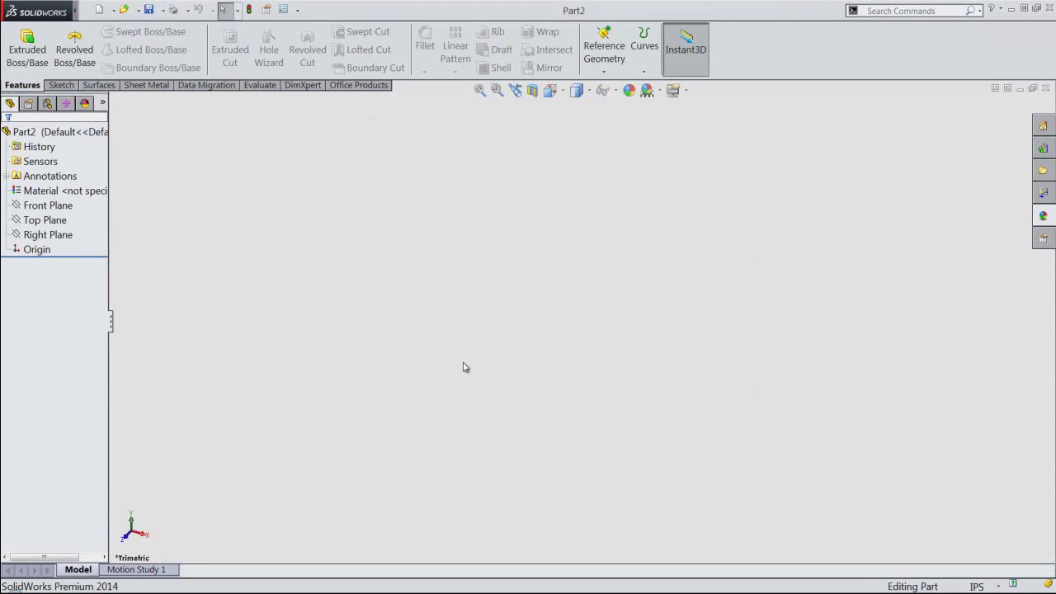
pyautogui.click(75, 50)
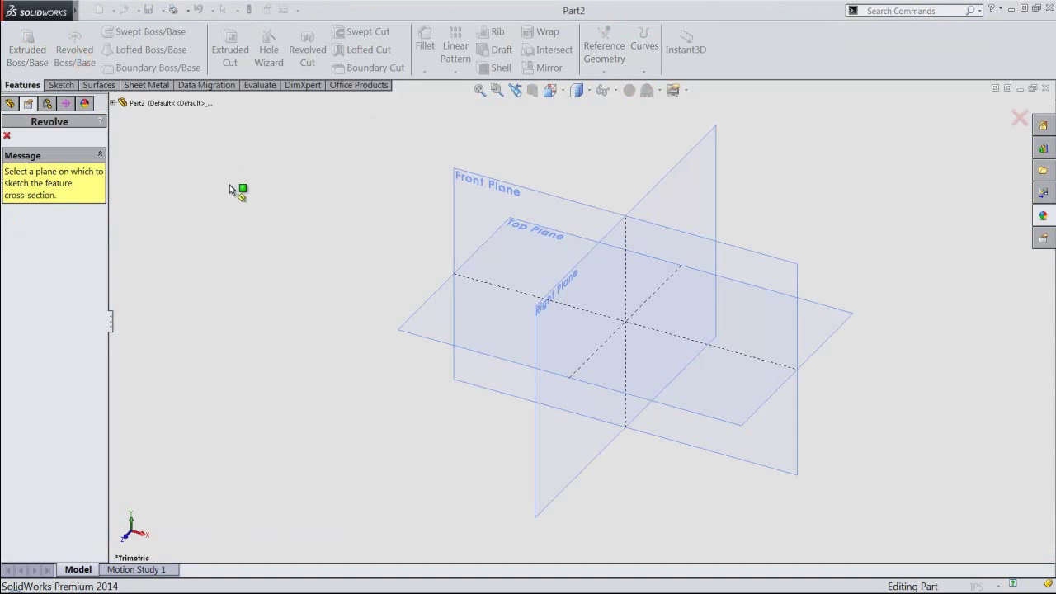
pyautogui.click(455, 212)
# Draw an infinite horizontal centerline through the sketch origin.
pyautogui.rightClick(455, 212)
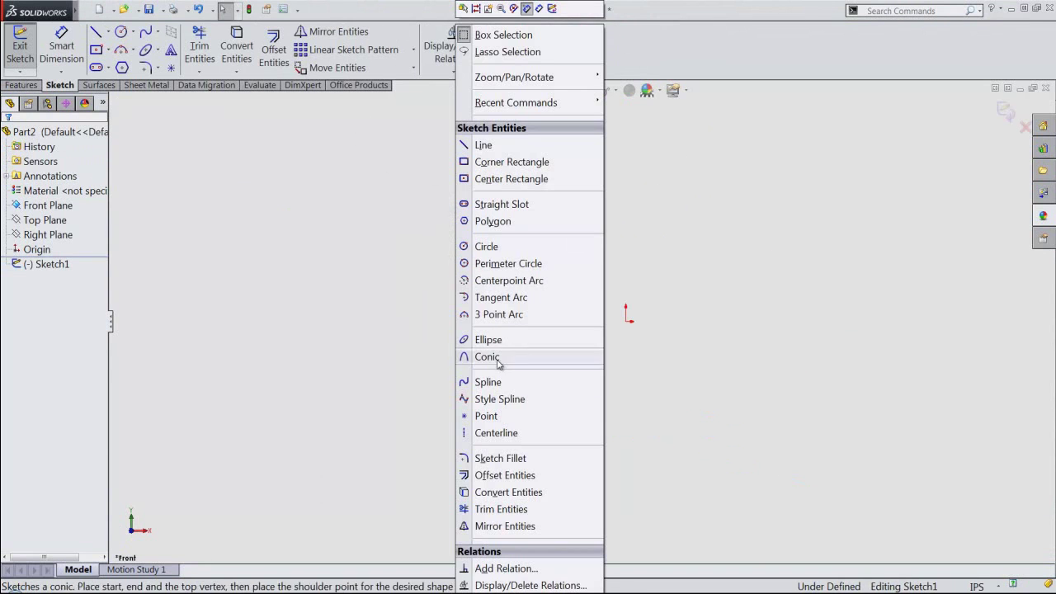
pyautogui.click(505, 433)
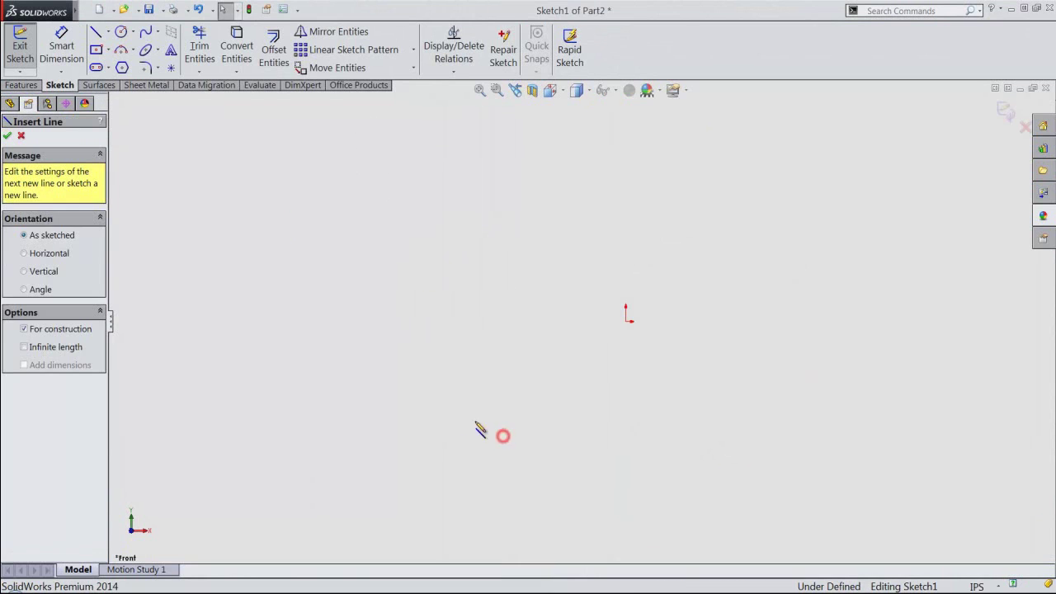
pyautogui.click(71, 346)
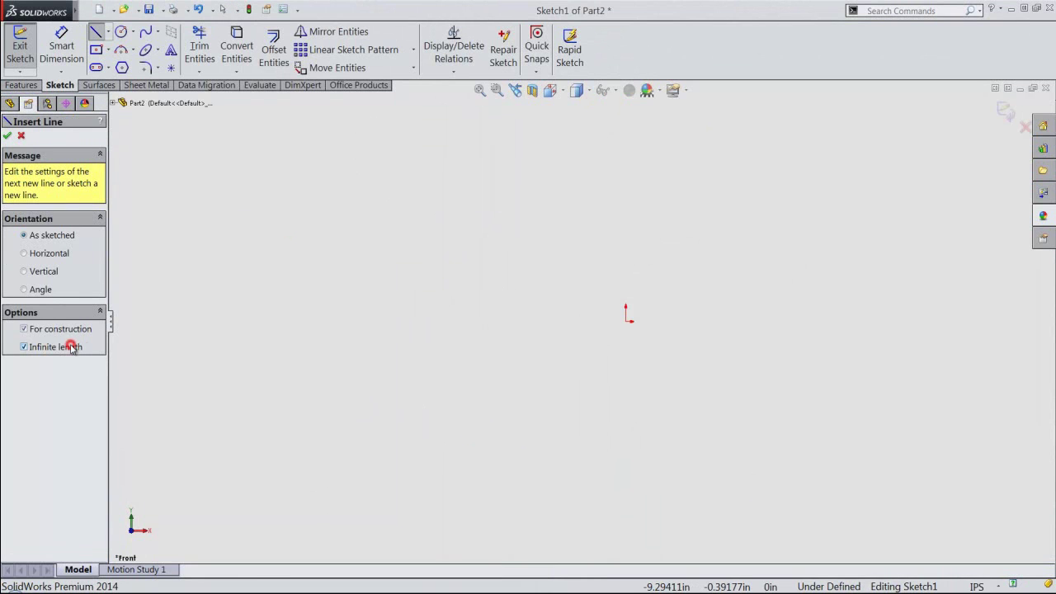
pyautogui.click(48, 258)
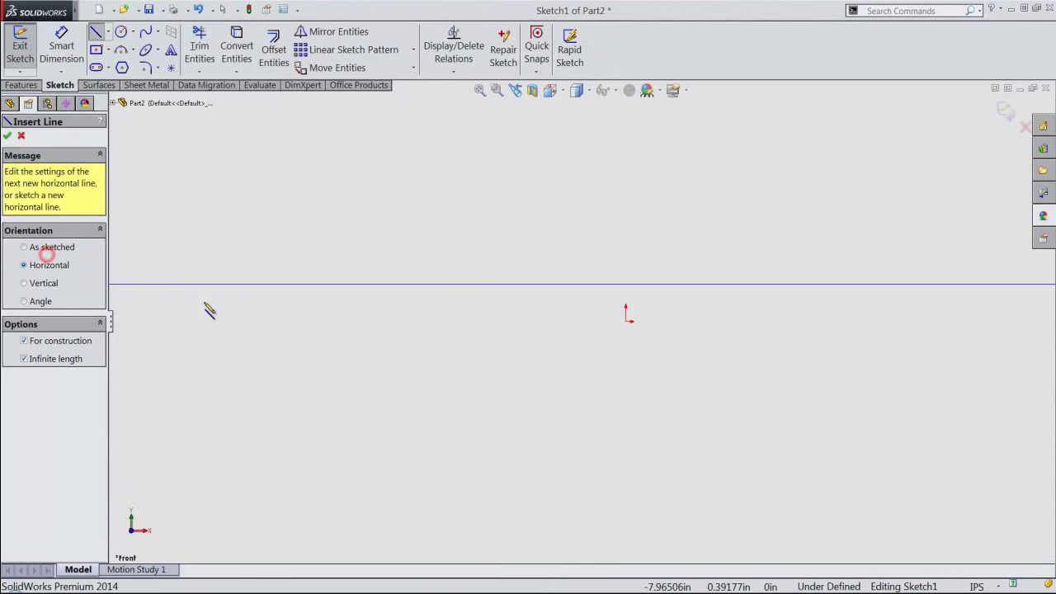
pyautogui.click(626, 322)
# Start the profile at the origin with a 0.09375 vertical line and 0.0625 horizontal segment.
pyautogui.rightClick(681, 273)
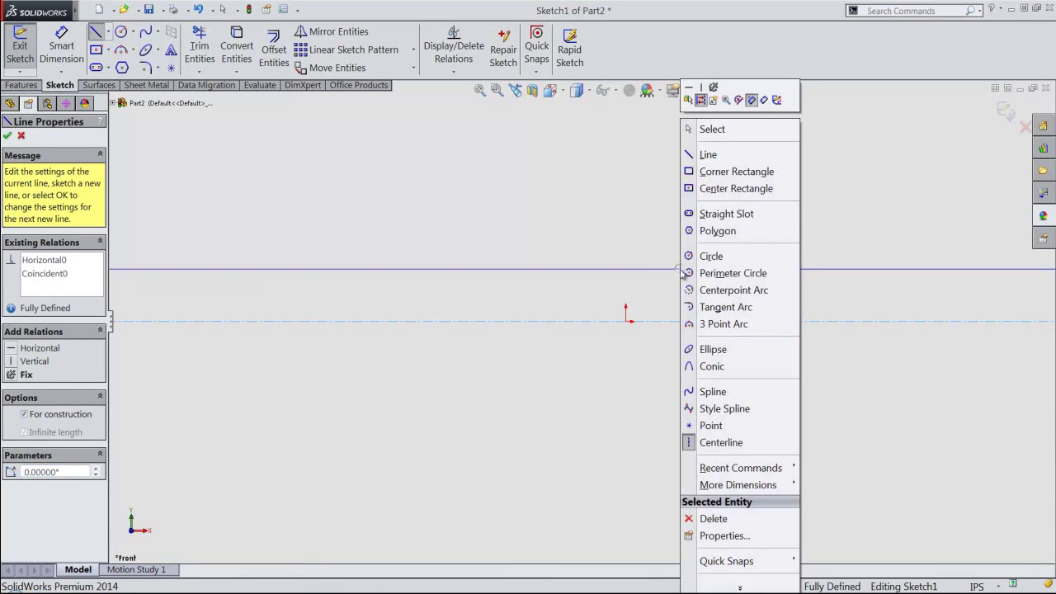
pyautogui.click(700, 153)
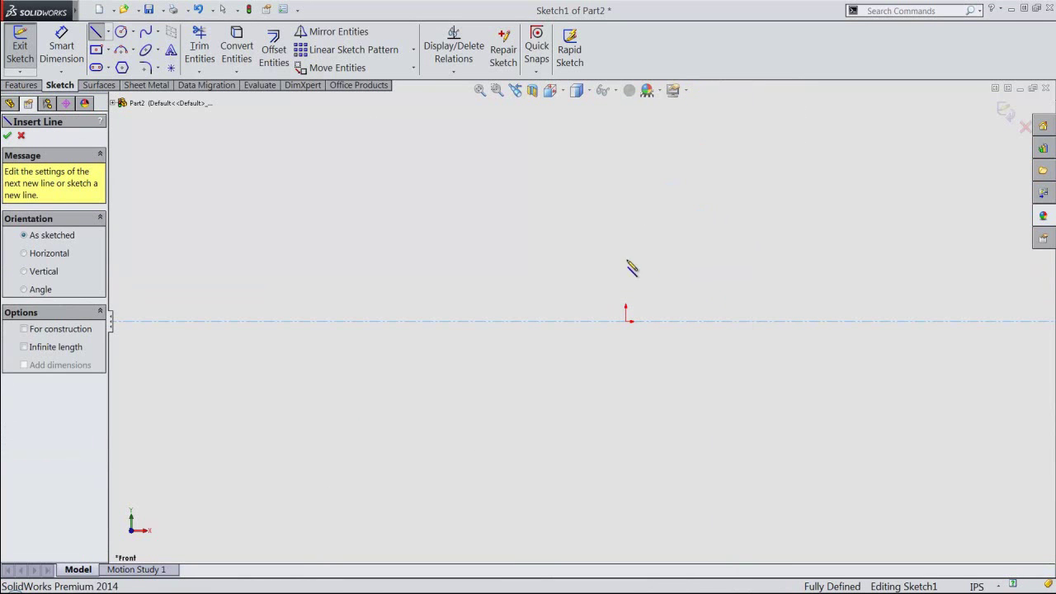
pyautogui.click(626, 321)
pyautogui.write('.09375')
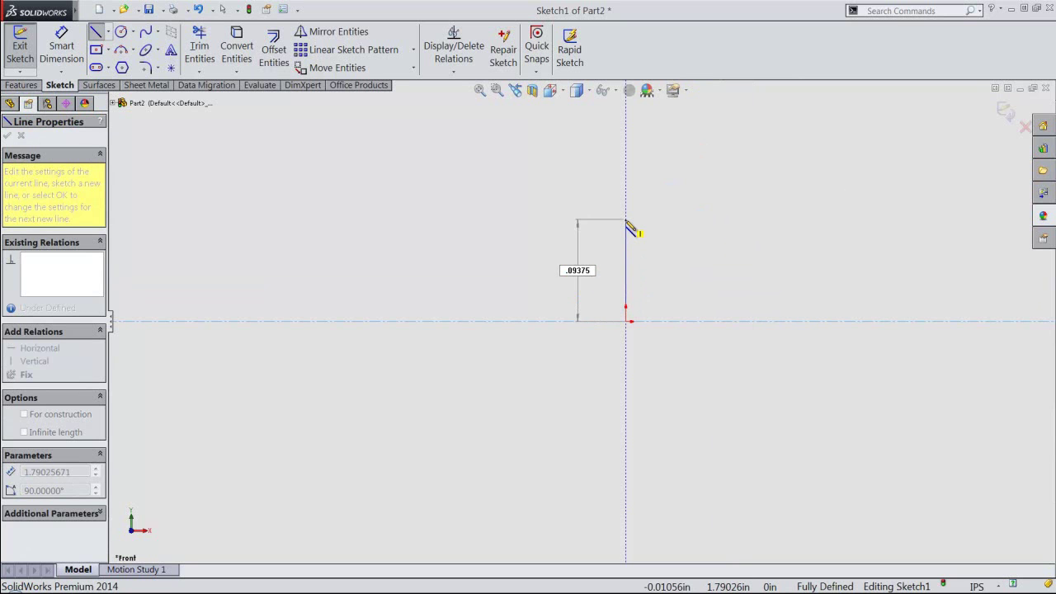
pyautogui.press('Return')
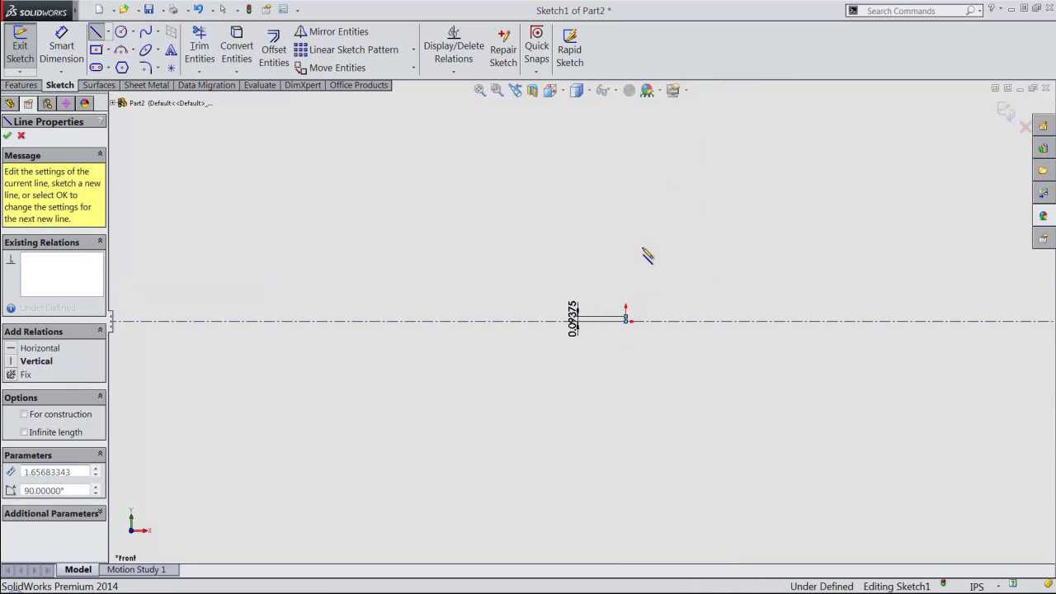
pyautogui.scroll(-2, 659, 316)
pyautogui.scroll(-2, 626, 322)
pyautogui.scroll(-2, 585, 329)
pyautogui.scroll(-1, 582, 326)
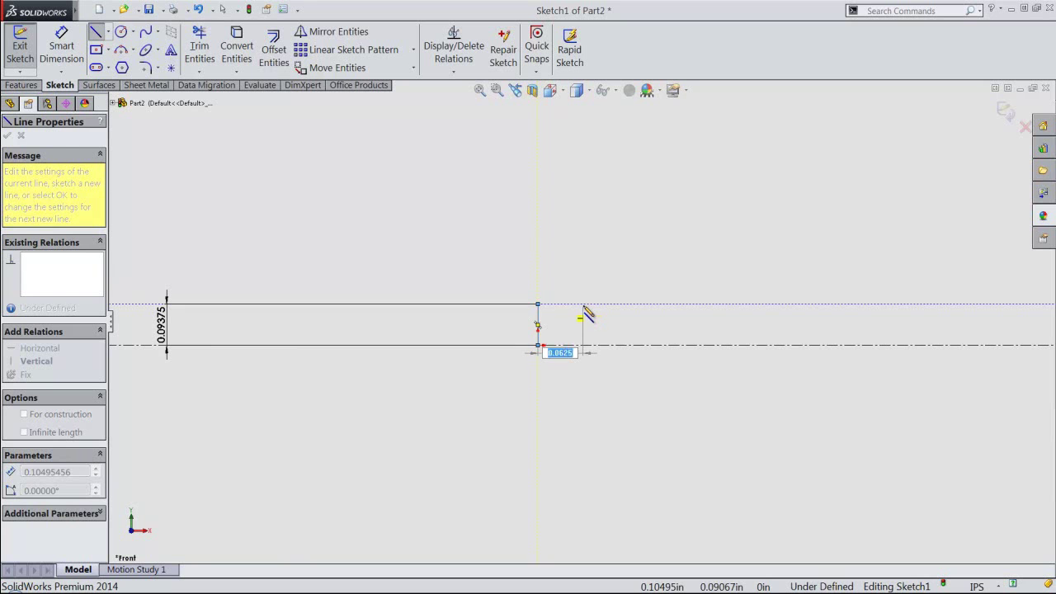
pyautogui.press('Return')
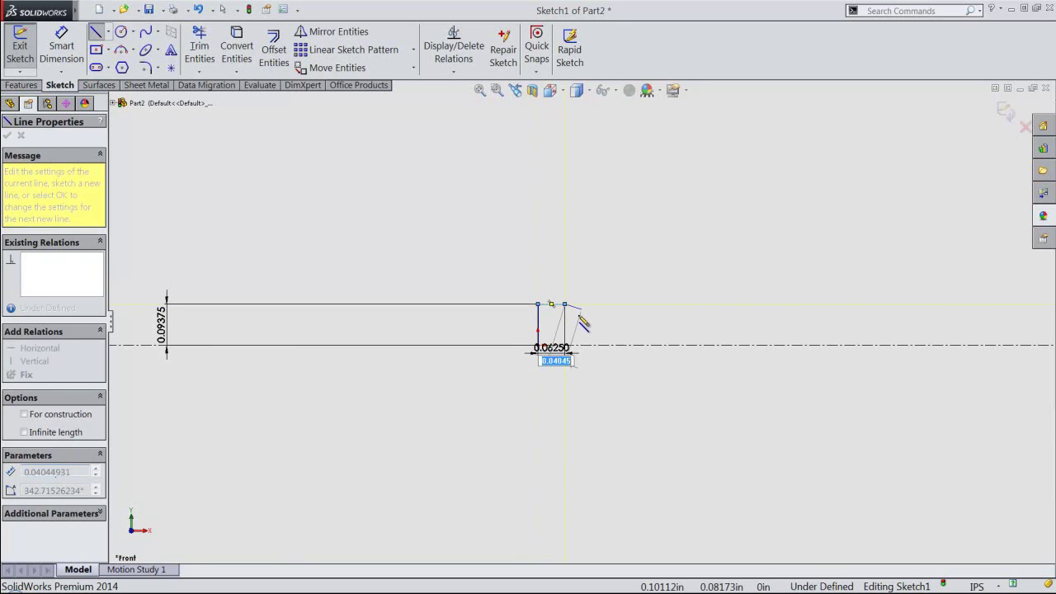
# Add the 0.03125 step, 0.25 segment, angled end and bottom line along the centerline.
pyautogui.scroll(-1, 583, 324)
pyautogui.scroll(-1, 584, 328)
pyautogui.scroll(-1, 577, 329)
pyautogui.write('0.03125')
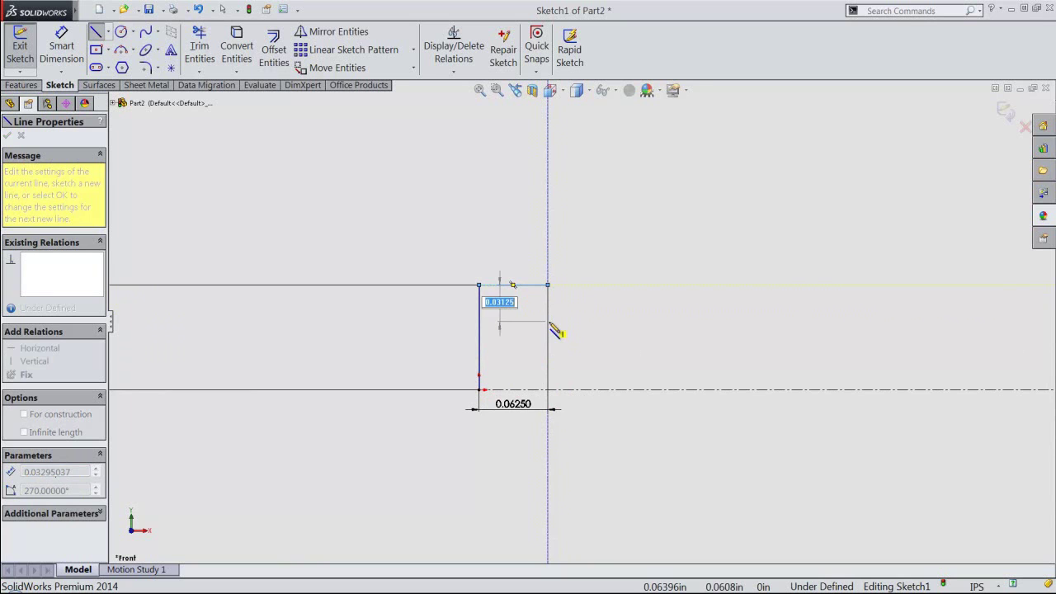
pyautogui.press('Return')
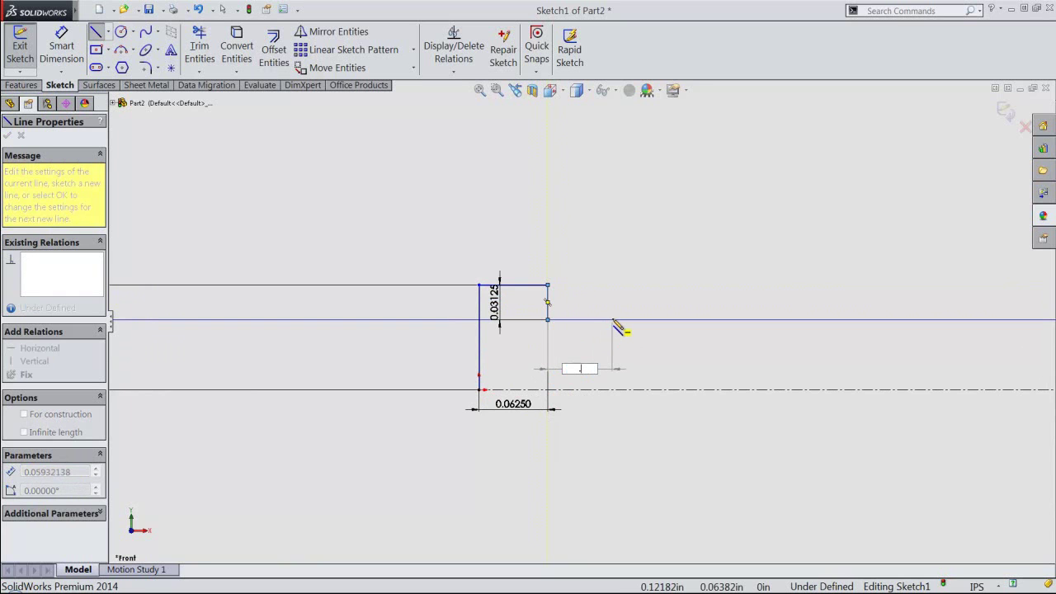
pyautogui.write('.25')
pyautogui.press('Return')
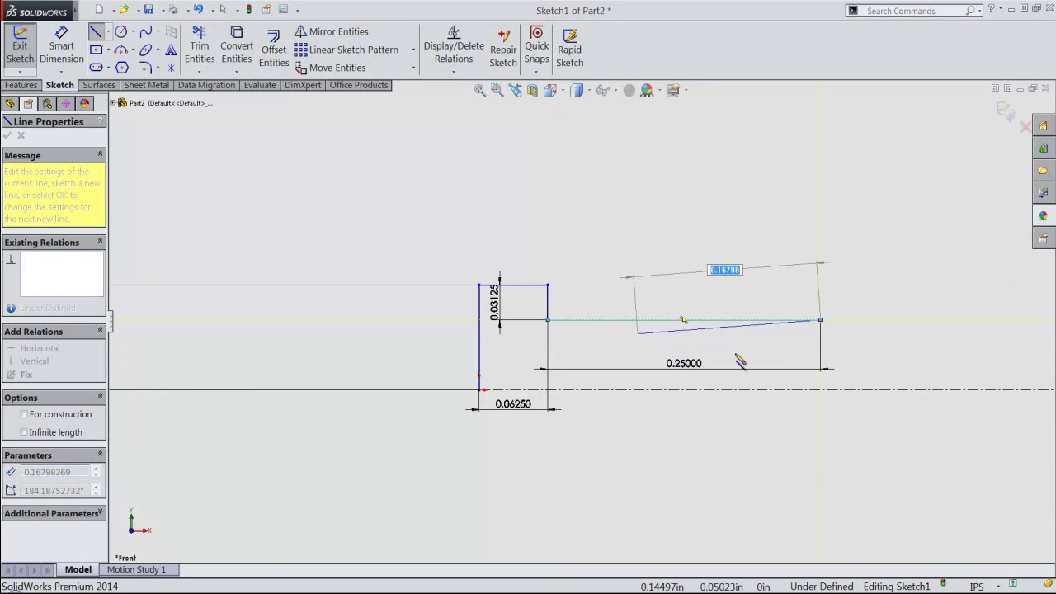
pyautogui.click(850, 369)
pyautogui.click(850, 390)
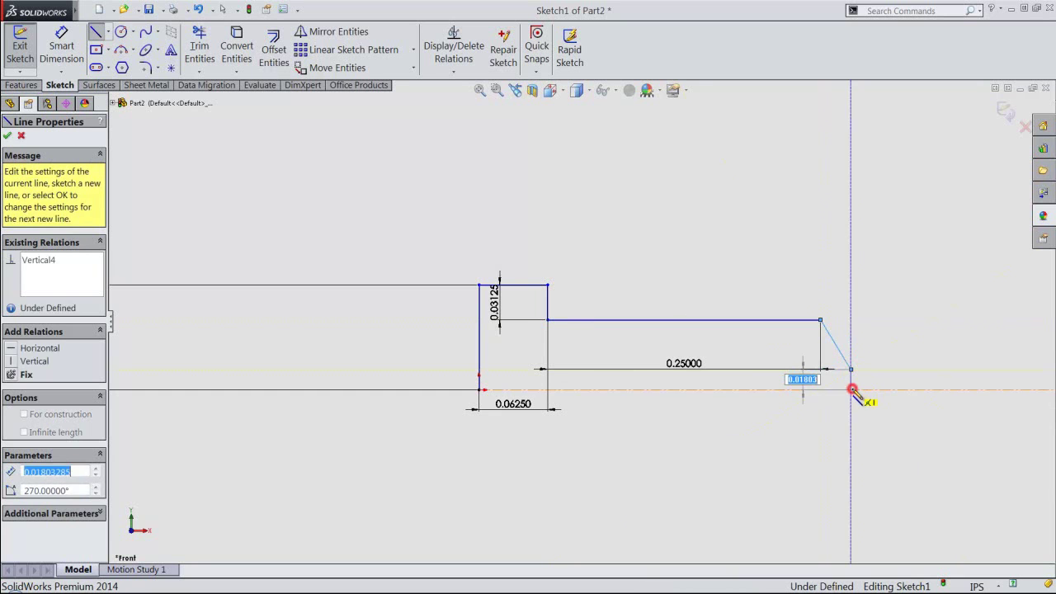
pyautogui.click(478, 389)
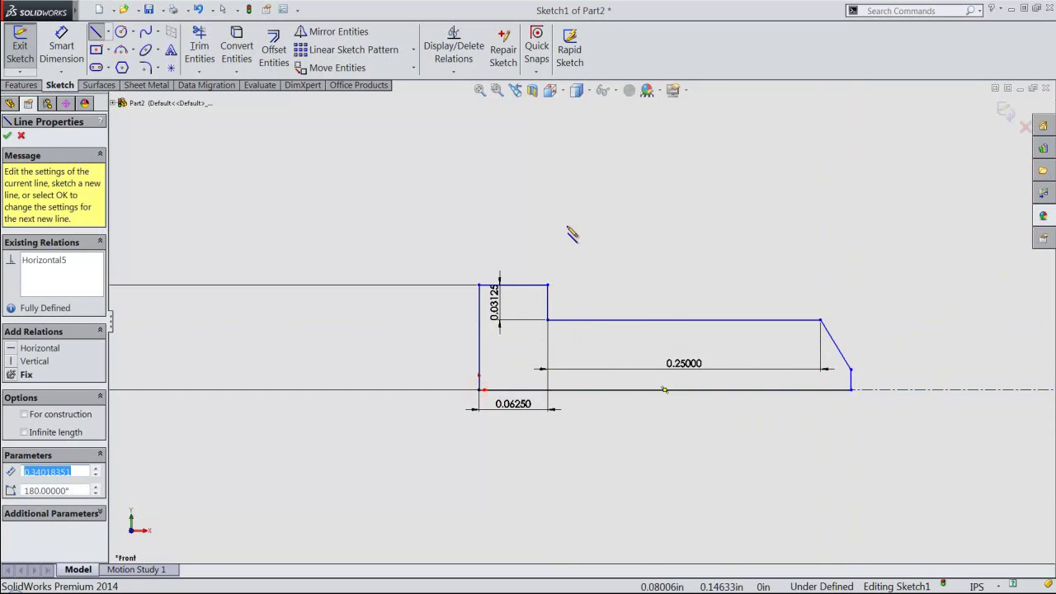
pyautogui.rightClick(567, 151)
pyautogui.click(589, 156)
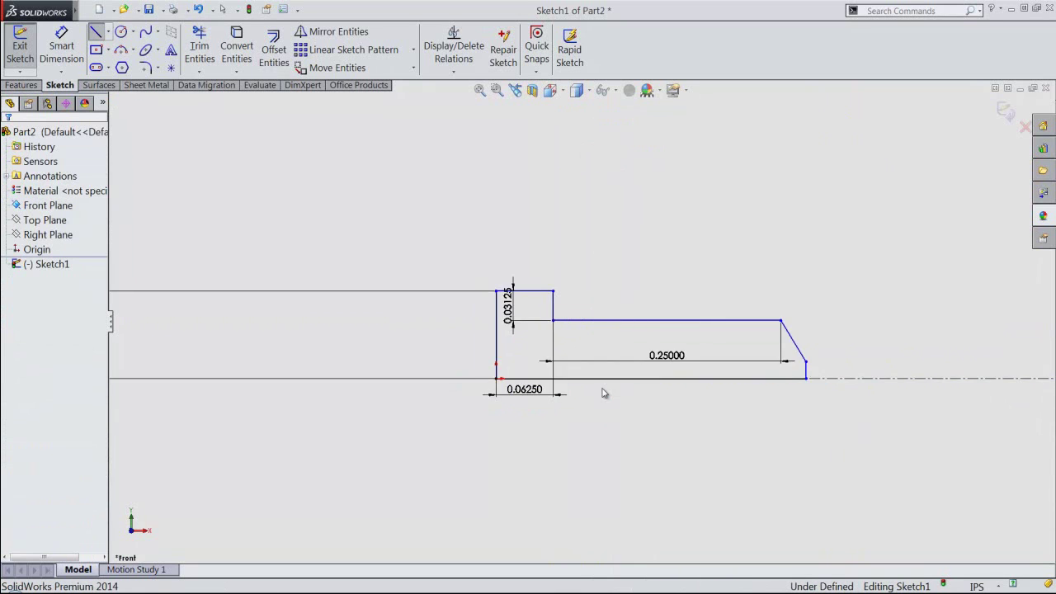
# Reposition the 0.09375, 0.25 and 0.03125 dimensions clear of the profile.
pyautogui.scroll(-5, 601, 388)
pyautogui.moveTo(337, 329); pyautogui.dragTo(533, 331)
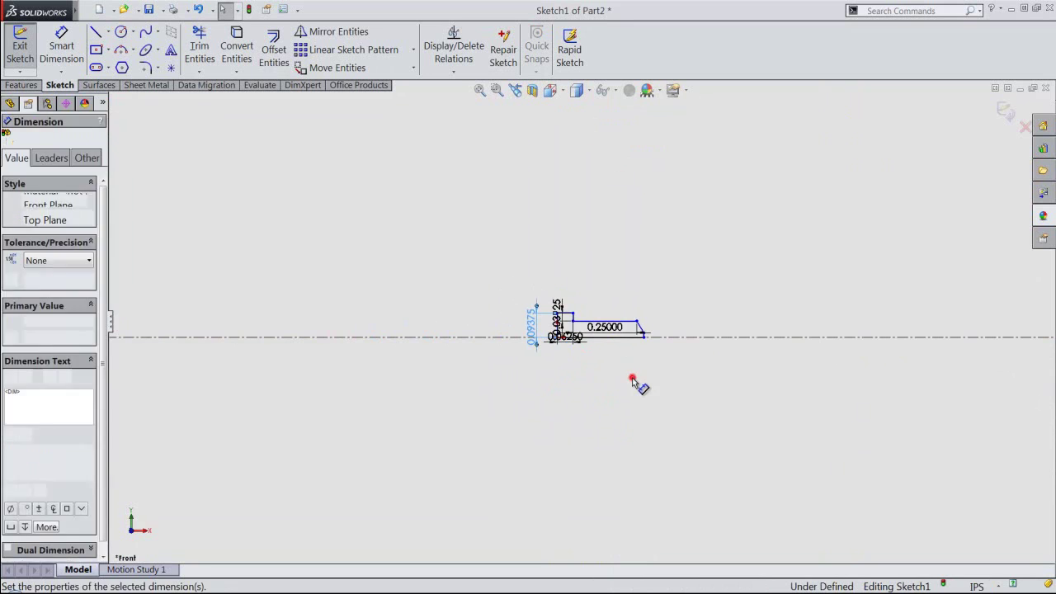
pyautogui.scroll(-5, 618, 342)
pyautogui.scroll(-3, 601, 331)
pyautogui.click(602, 214)
pyautogui.click(524, 324)
pyautogui.moveTo(526, 295); pyautogui.dragTo(535, 207)
pyautogui.click(537, 167)
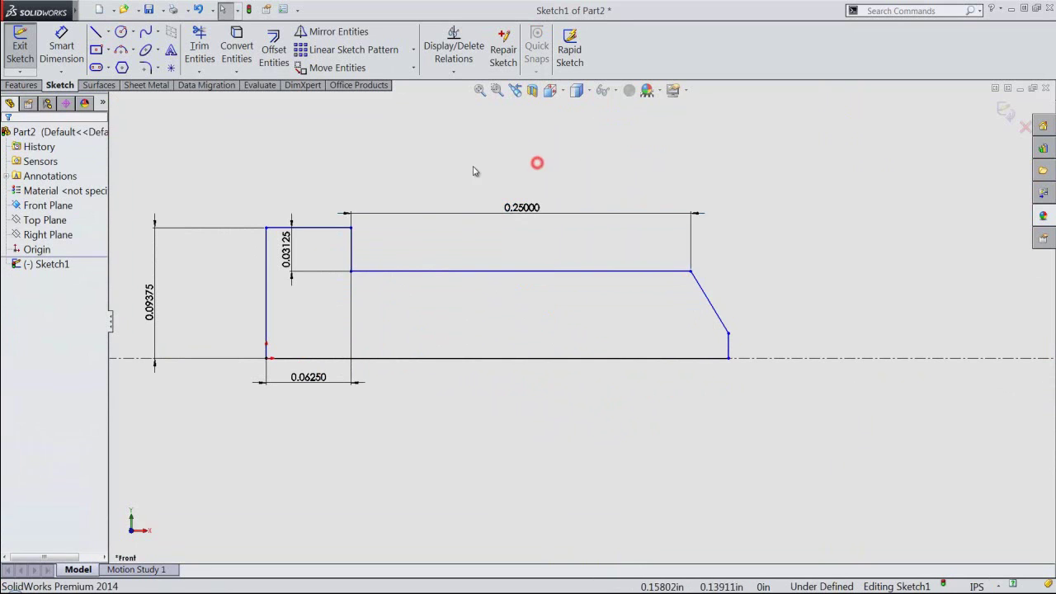
pyautogui.moveTo(287, 244); pyautogui.dragTo(394, 260)
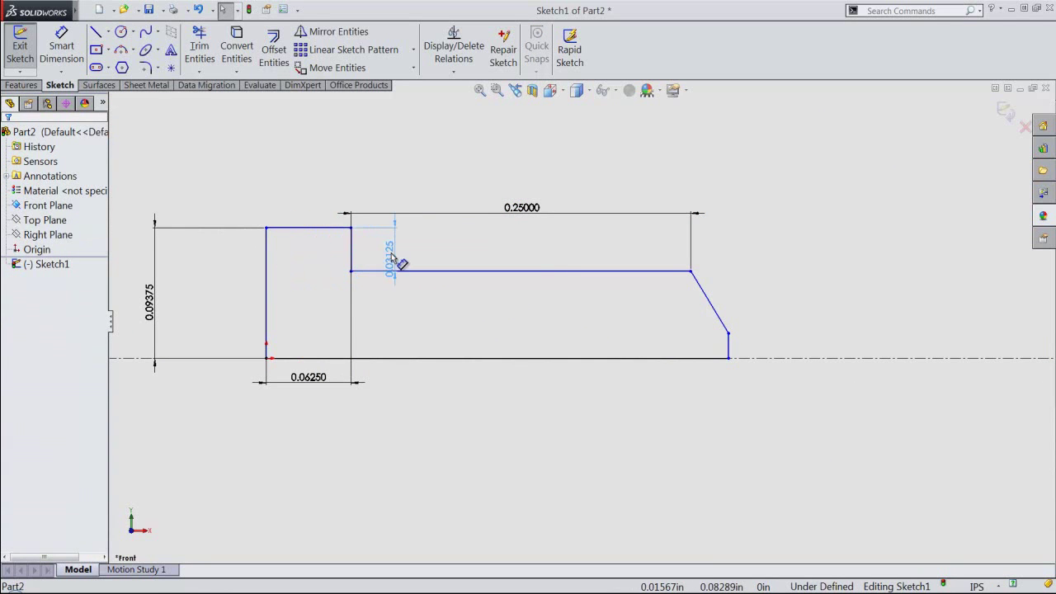
pyautogui.click(599, 179)
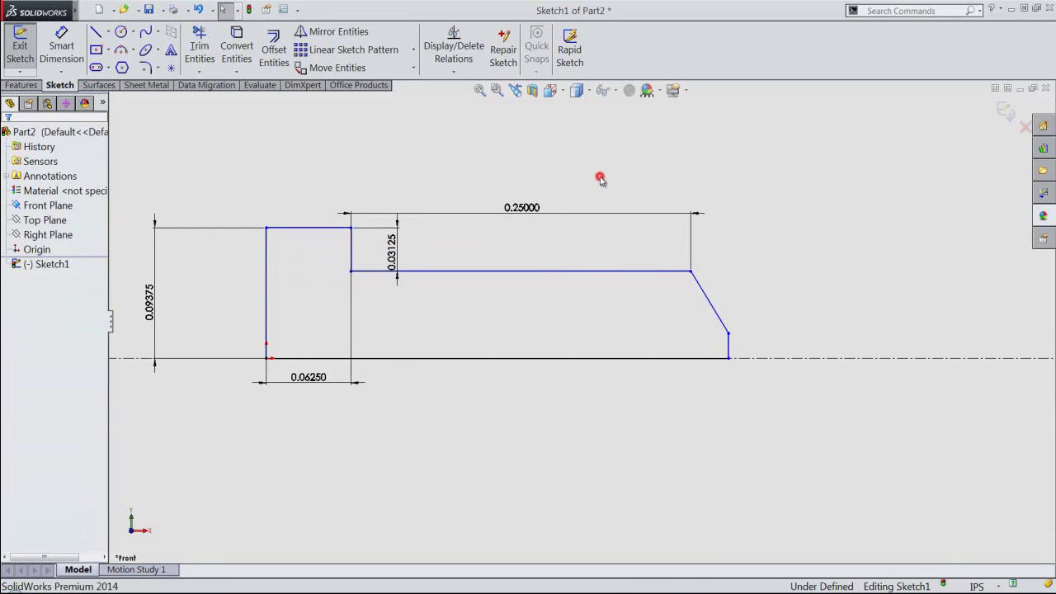
# Dimension the chamfer's horizontal length to equal the 0.03125 dimension.
pyautogui.rightClick(600, 180)
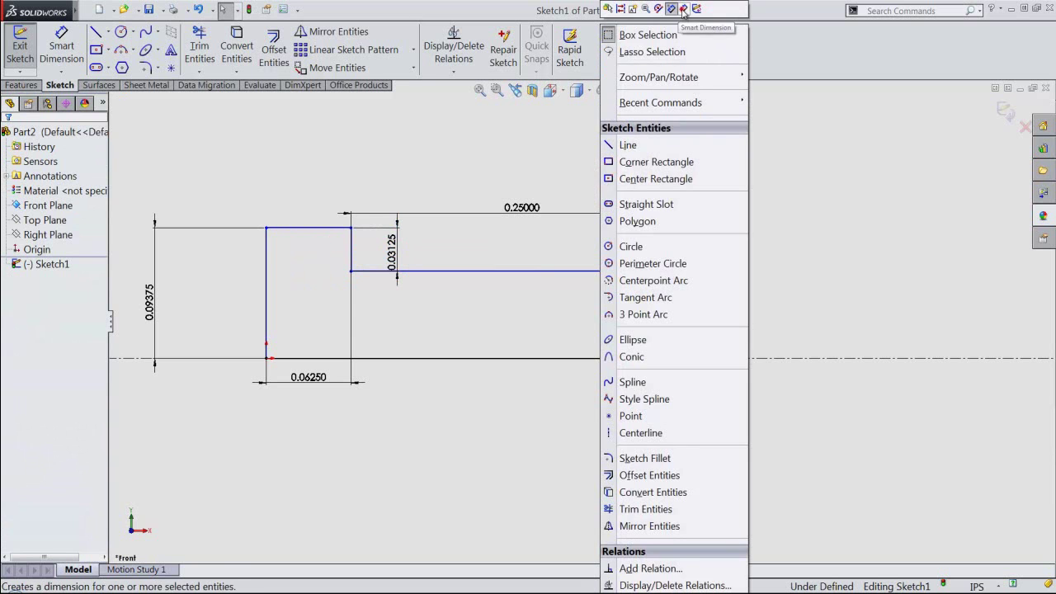
pyautogui.click(681, 9)
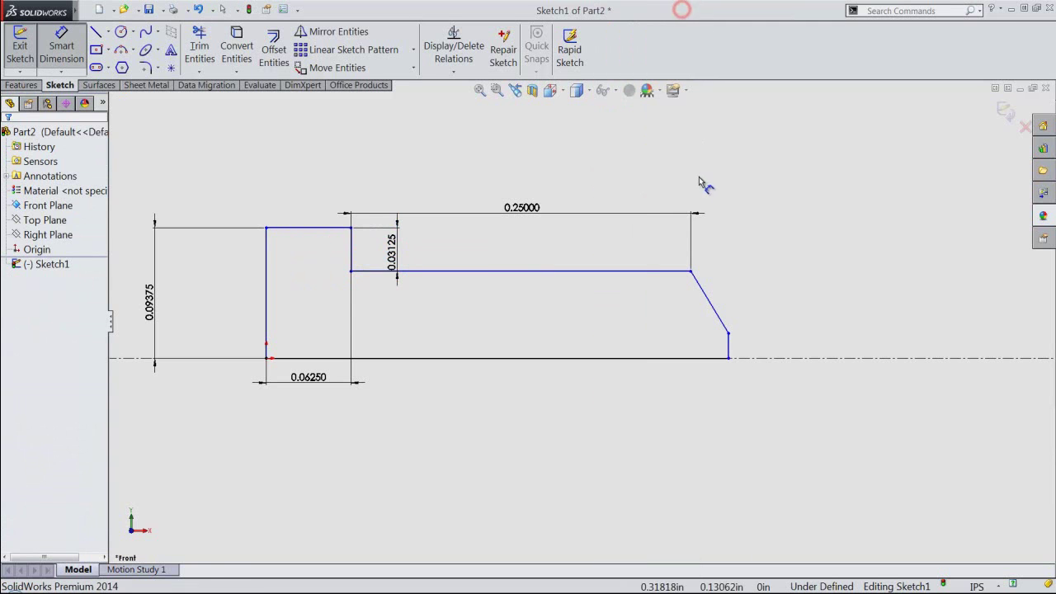
pyautogui.click(689, 273)
pyautogui.click(728, 334)
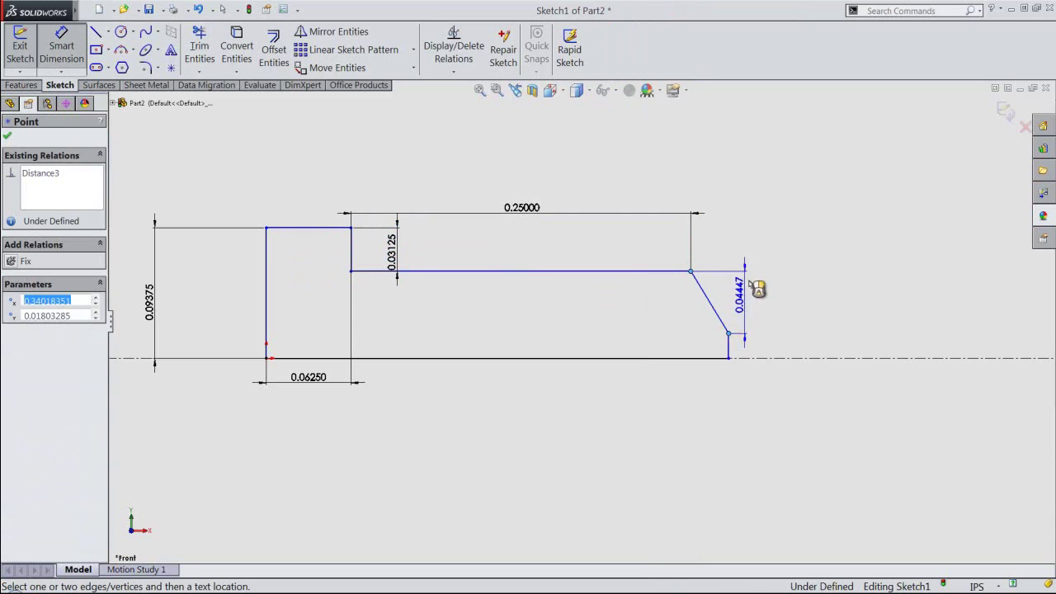
pyautogui.click(721, 228)
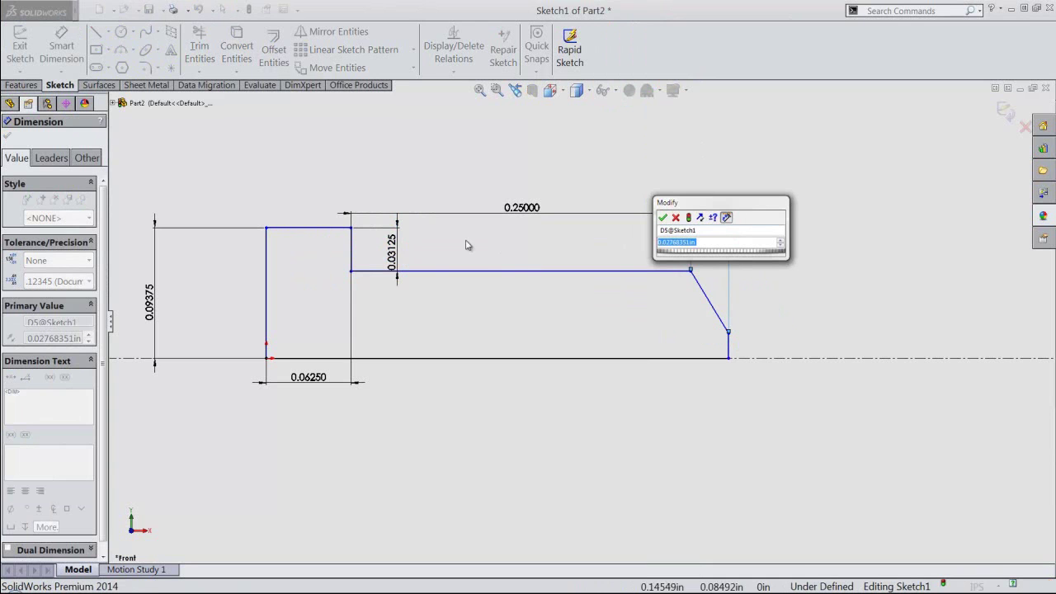
pyautogui.click(394, 250)
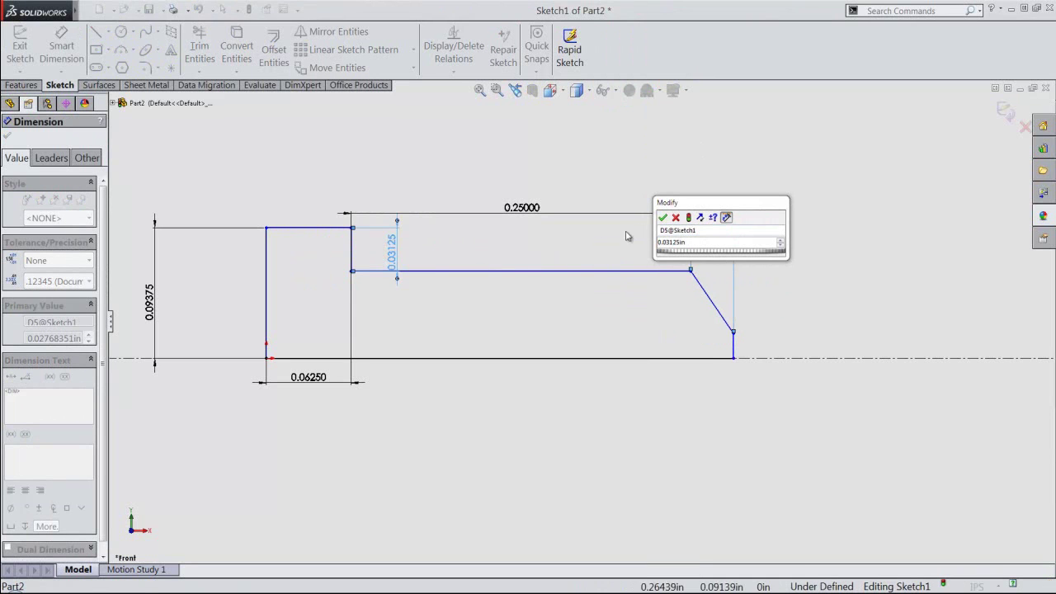
pyautogui.click(663, 217)
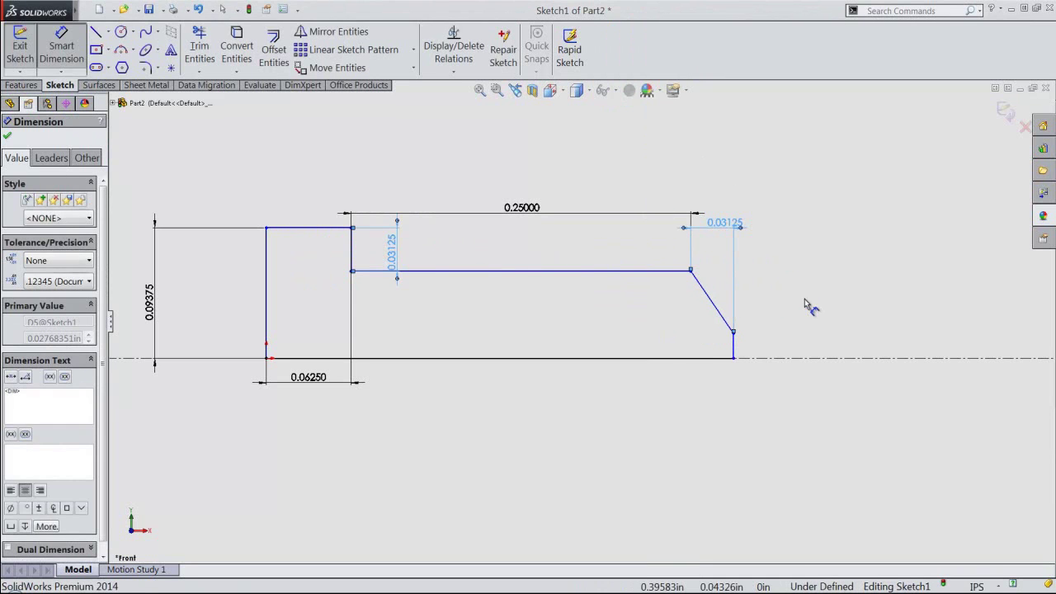
pyautogui.click(805, 300)
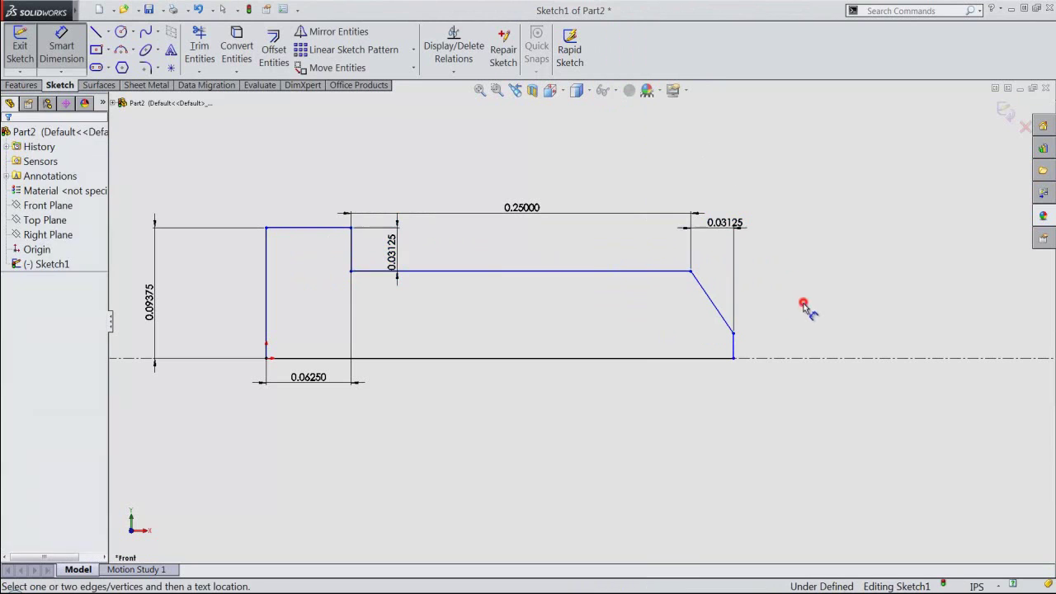
# Set the short right-end line's height to 0.00391.
pyautogui.click(735, 348)
pyautogui.click(775, 352)
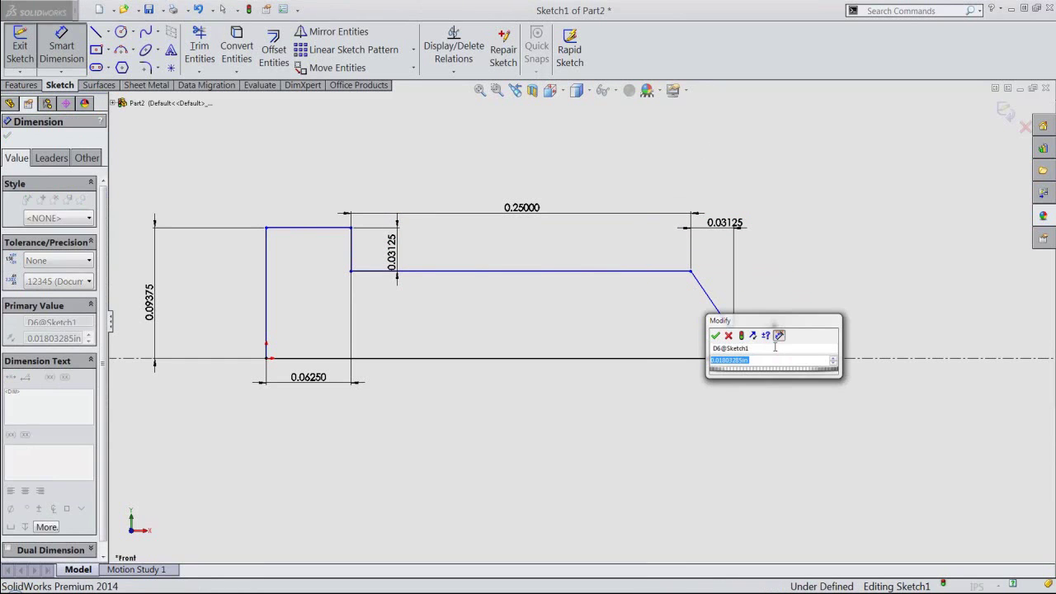
pyautogui.write('.00391')
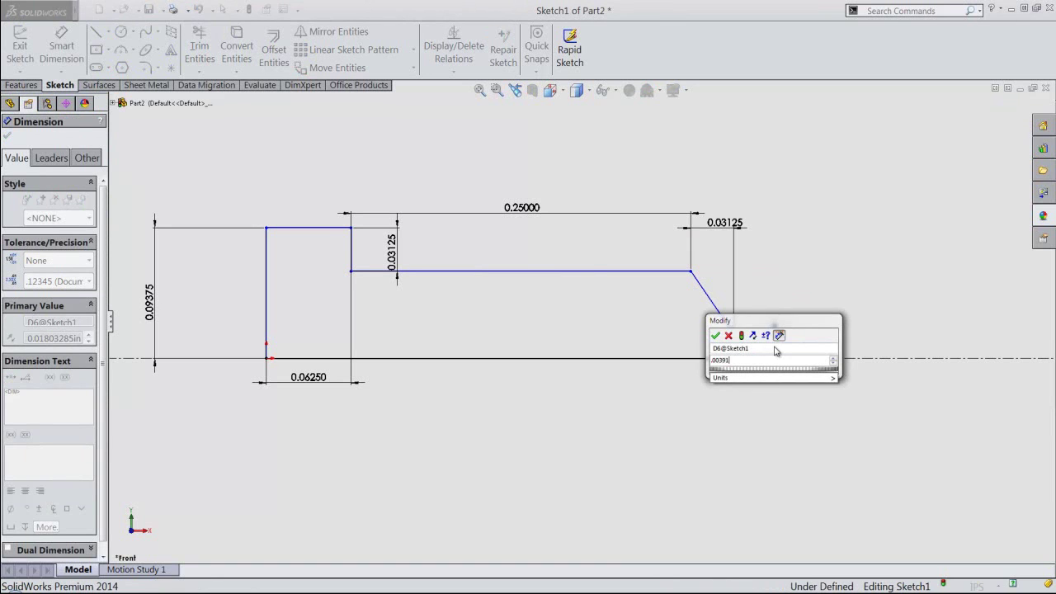
pyautogui.press('Return')
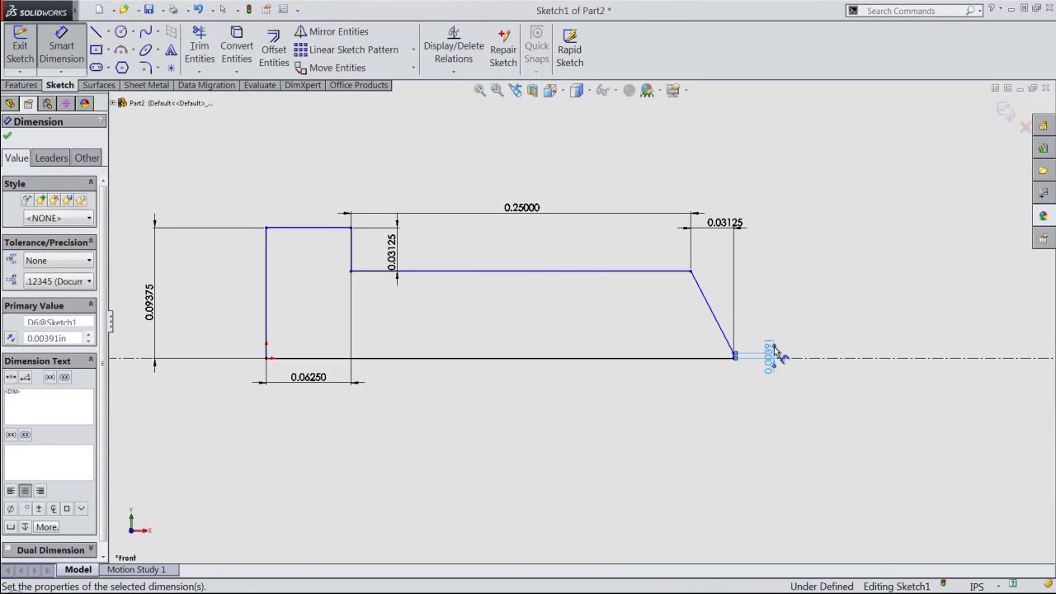
pyautogui.rightClick(796, 302)
# Constrain the profile's left line vertical to fully define the sketch.
pyautogui.click(830, 188)
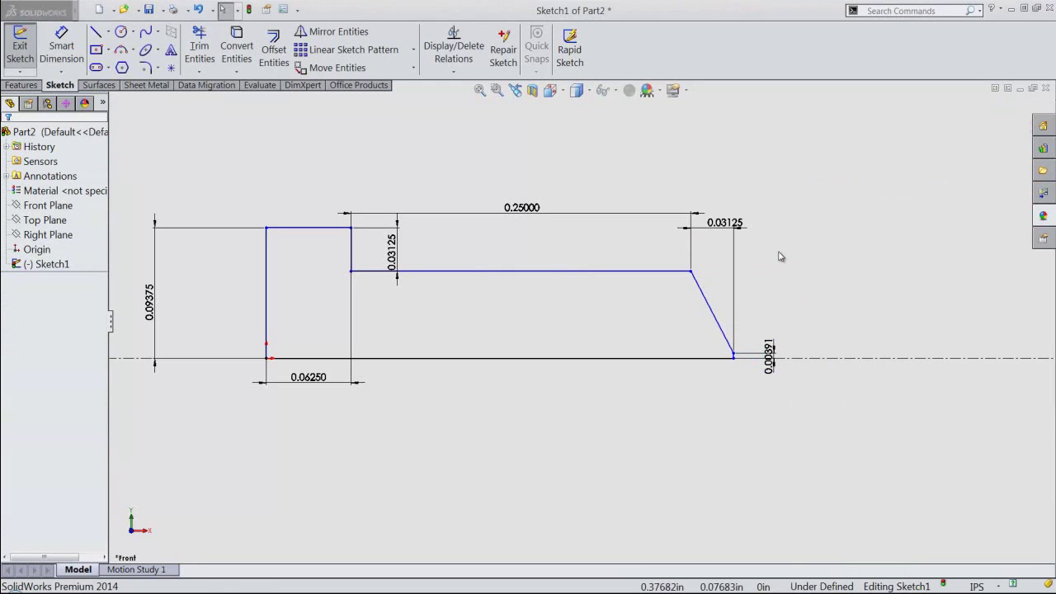
pyautogui.click(266, 254)
pyautogui.click(311, 207)
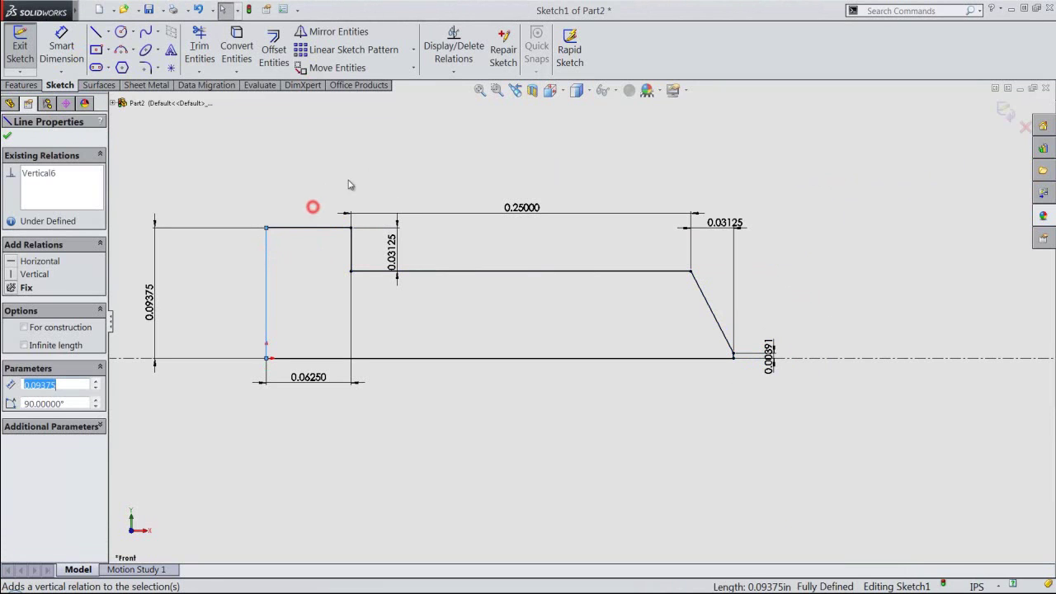
# Revolve the profile 360° into Revolve1 and show it in isometric view.
pyautogui.rightClick(830, 233)
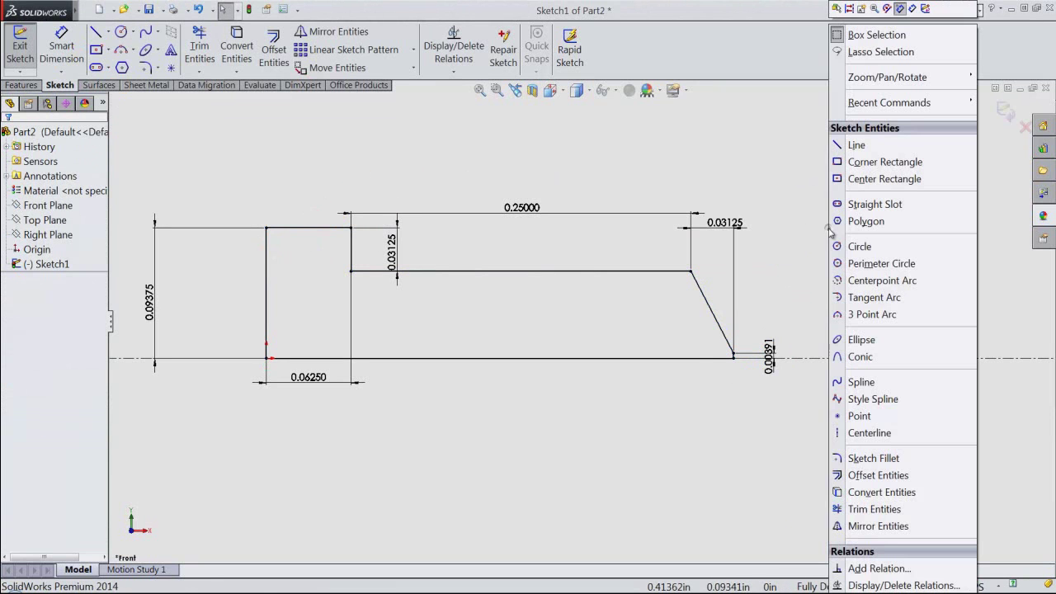
pyautogui.click(924, 10)
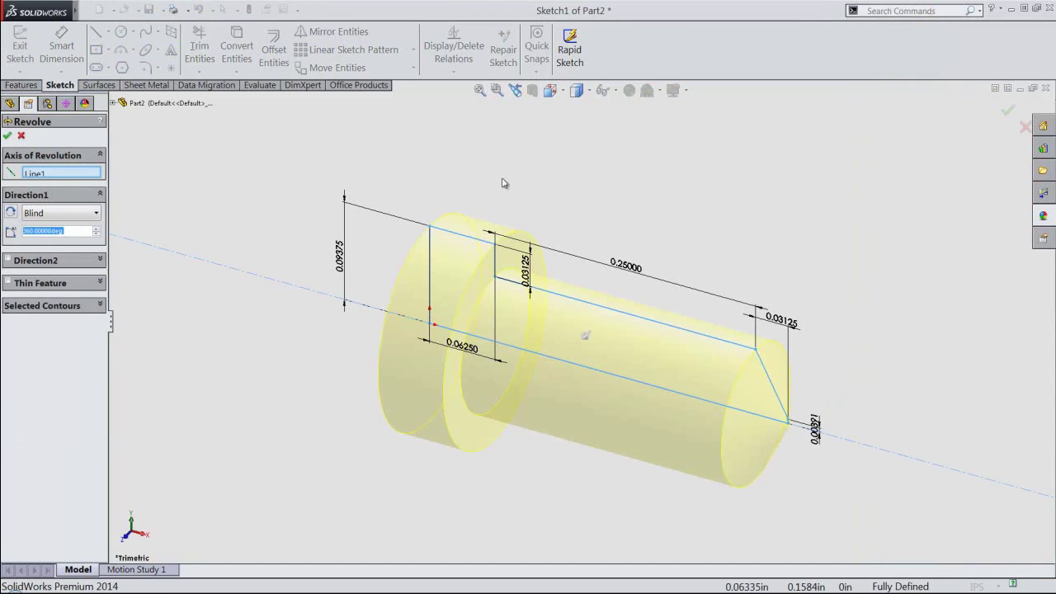
pyautogui.click(7, 136)
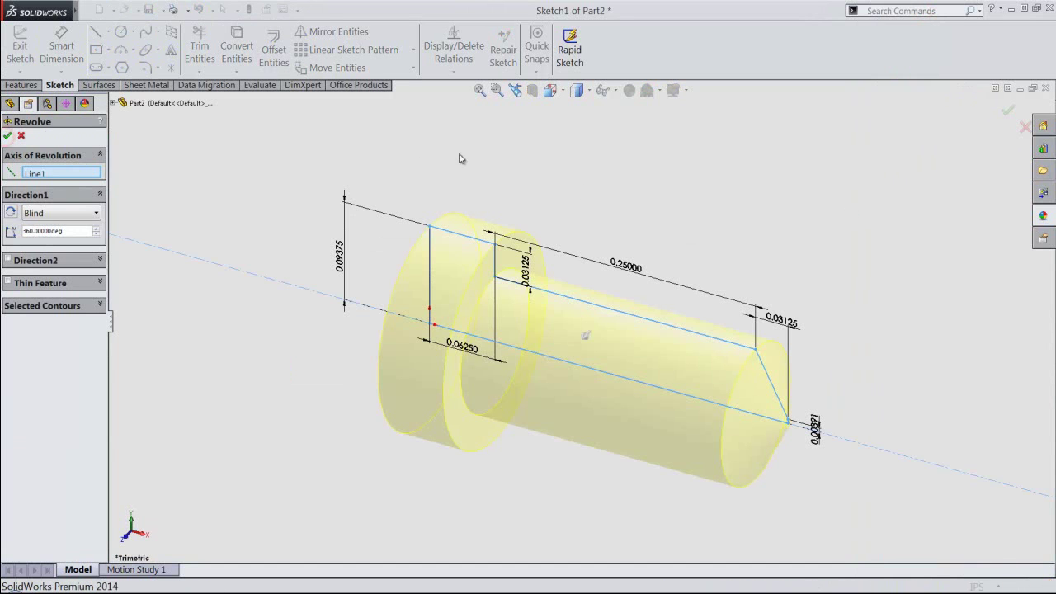
pyautogui.click(556, 94)
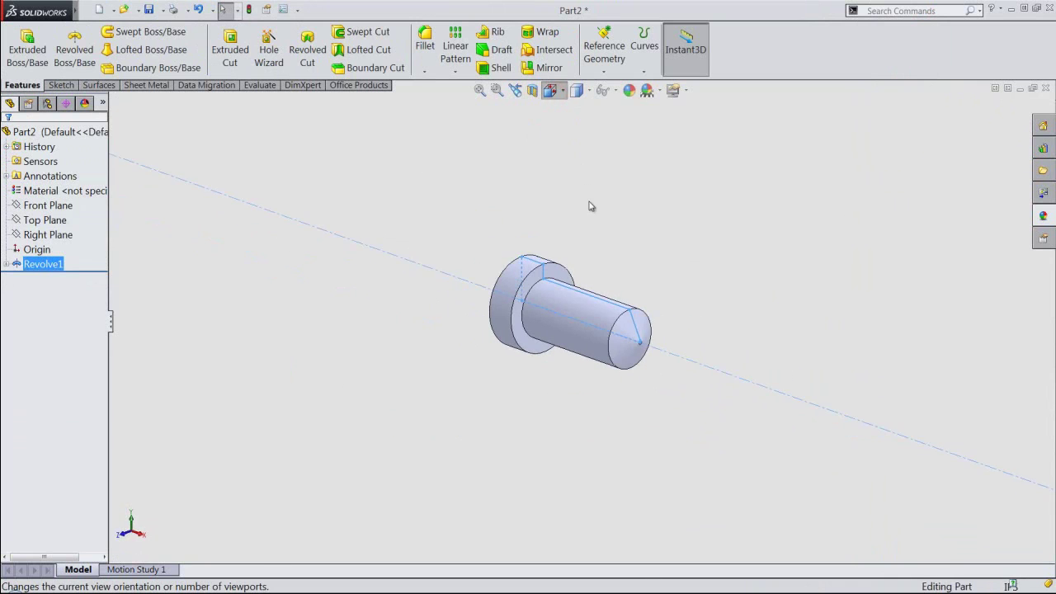
pyautogui.click(592, 282)
pyautogui.click(632, 209)
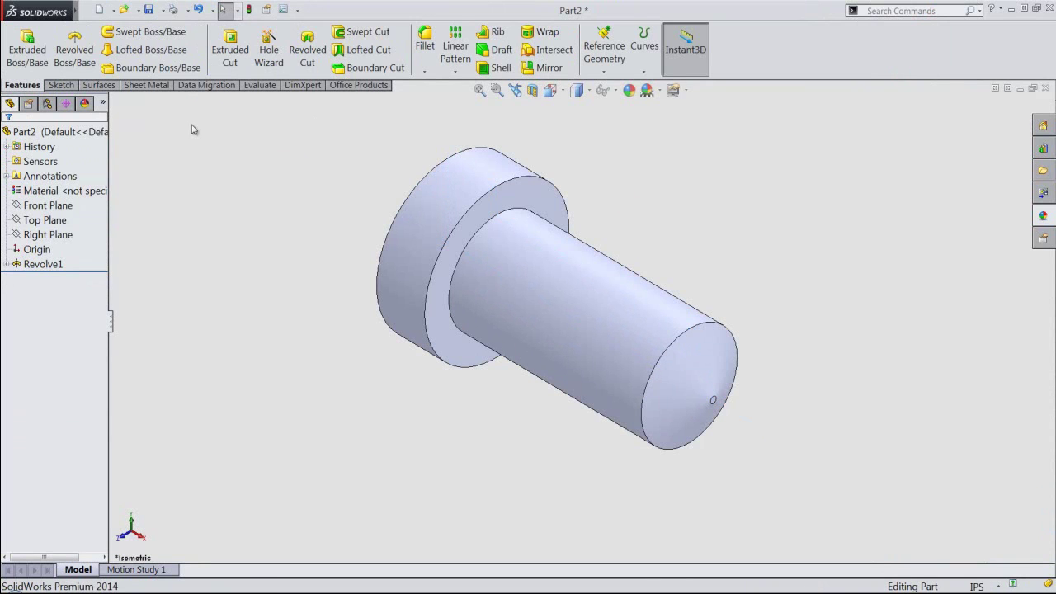
# Apply the polished brass appearance from Metal > Brass to the whole Part2.
pyautogui.click(83, 132)
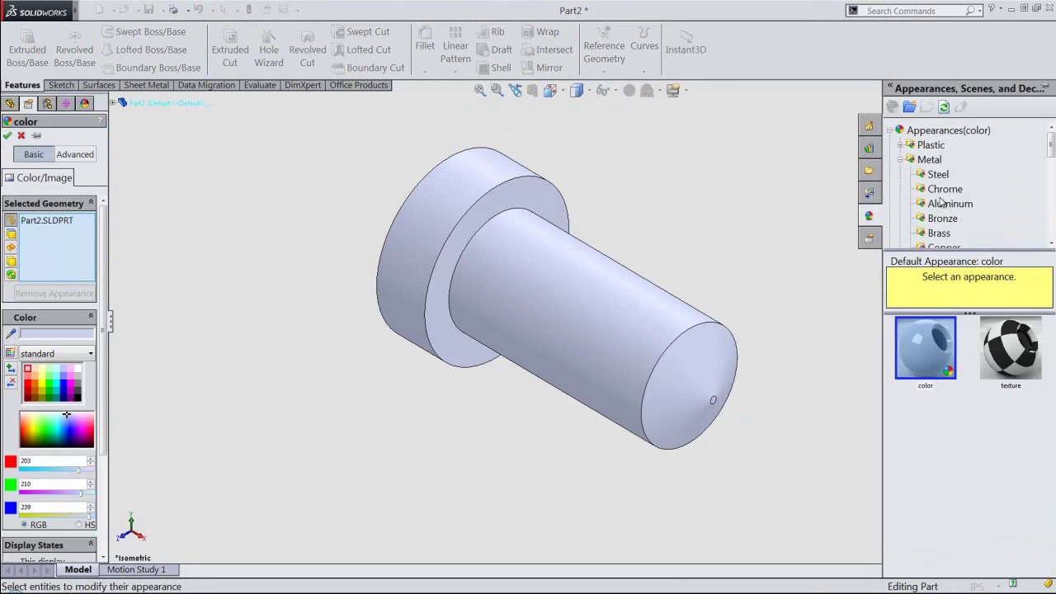
pyautogui.click(955, 236)
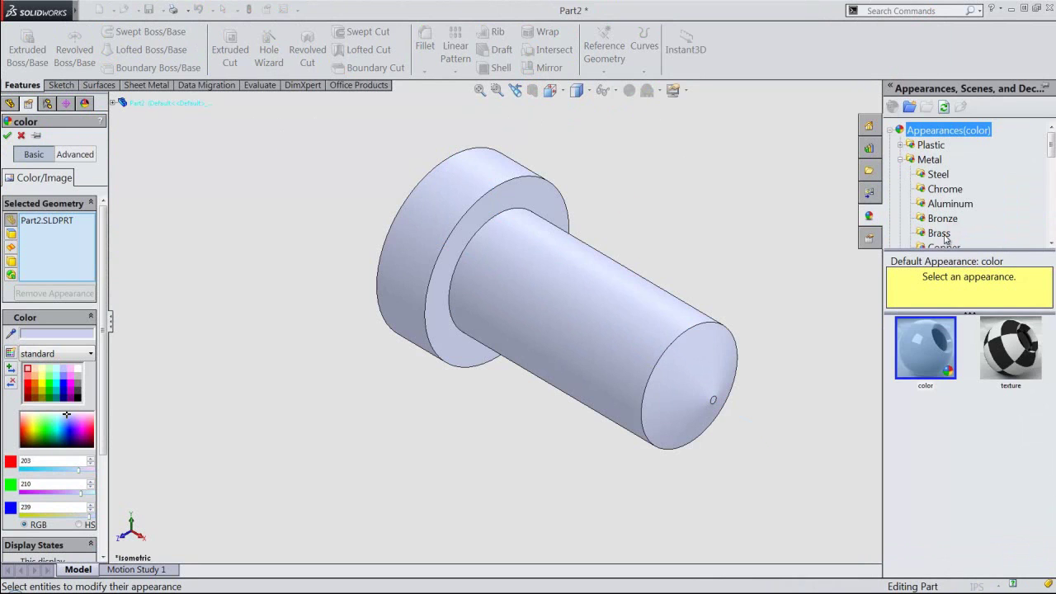
pyautogui.click(944, 235)
pyautogui.click(931, 349)
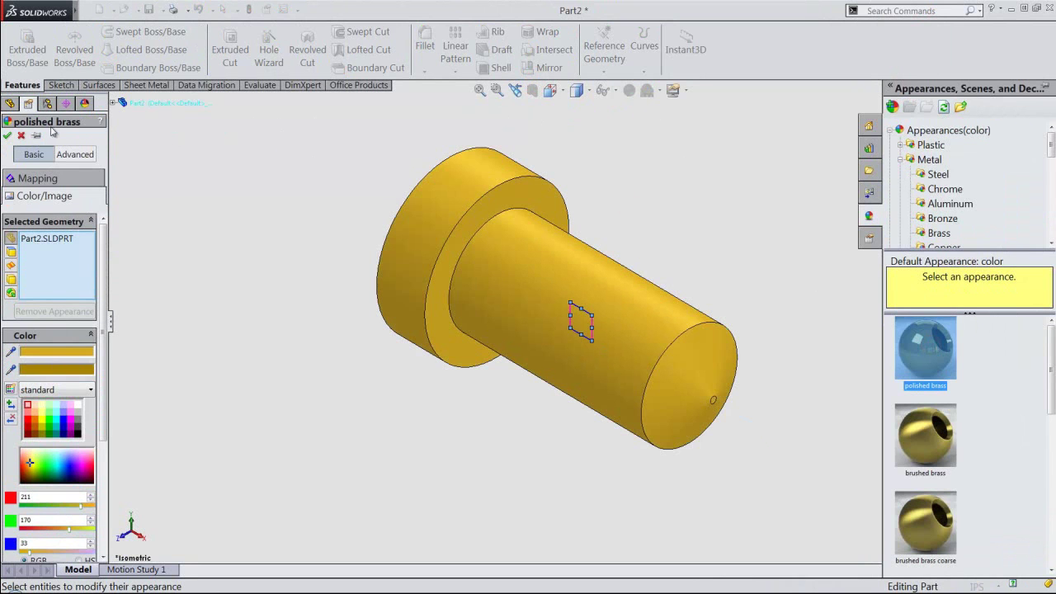
pyautogui.click(8, 136)
pyautogui.click(296, 188)
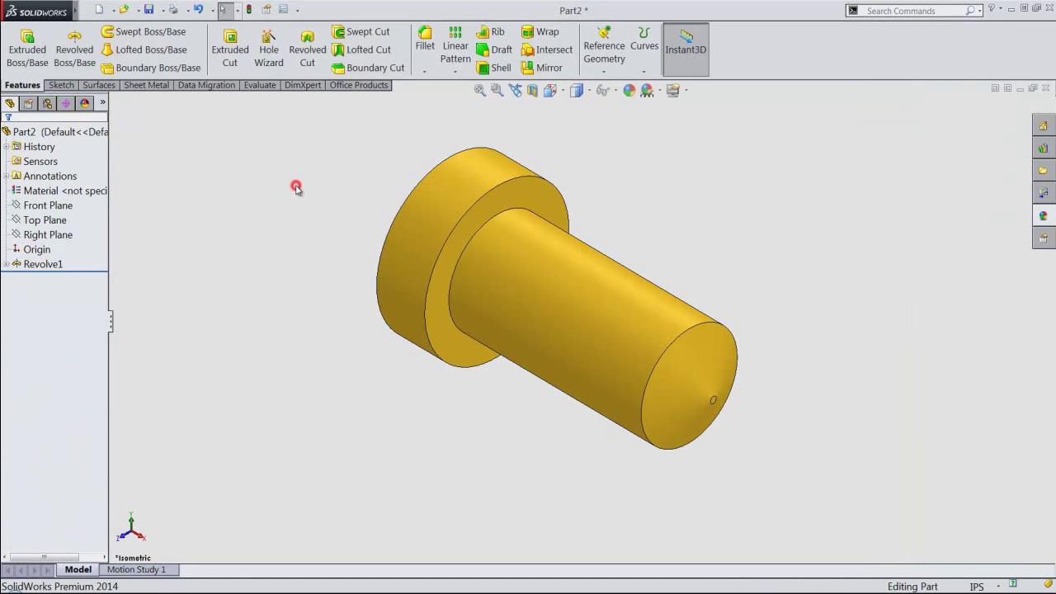
# Sketch a 0.03125-high centre rectangle at the origin on the screw head's end face.
pyautogui.click(549, 90)
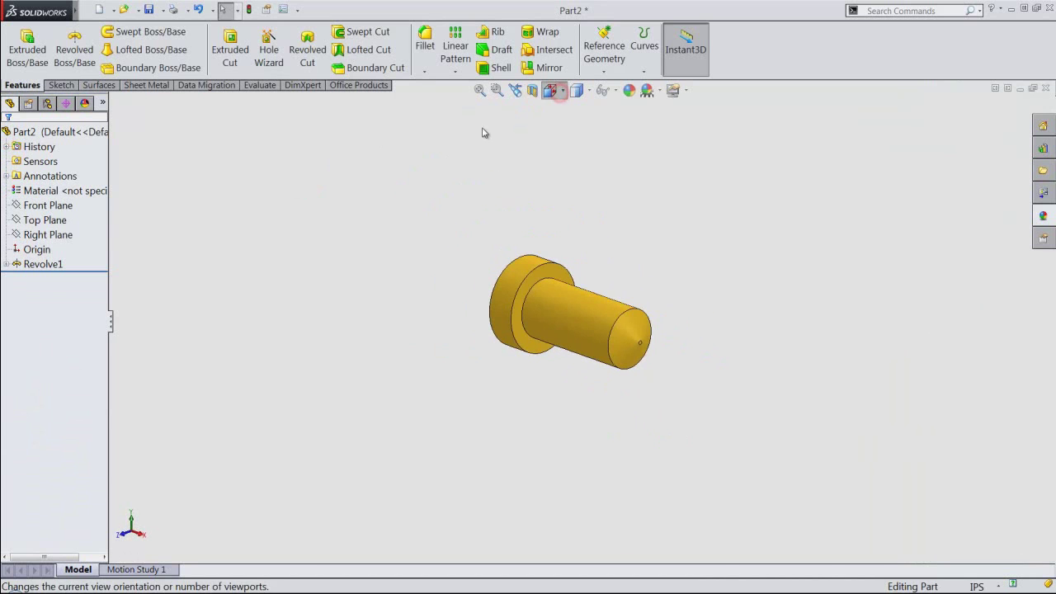
pyautogui.click(432, 255)
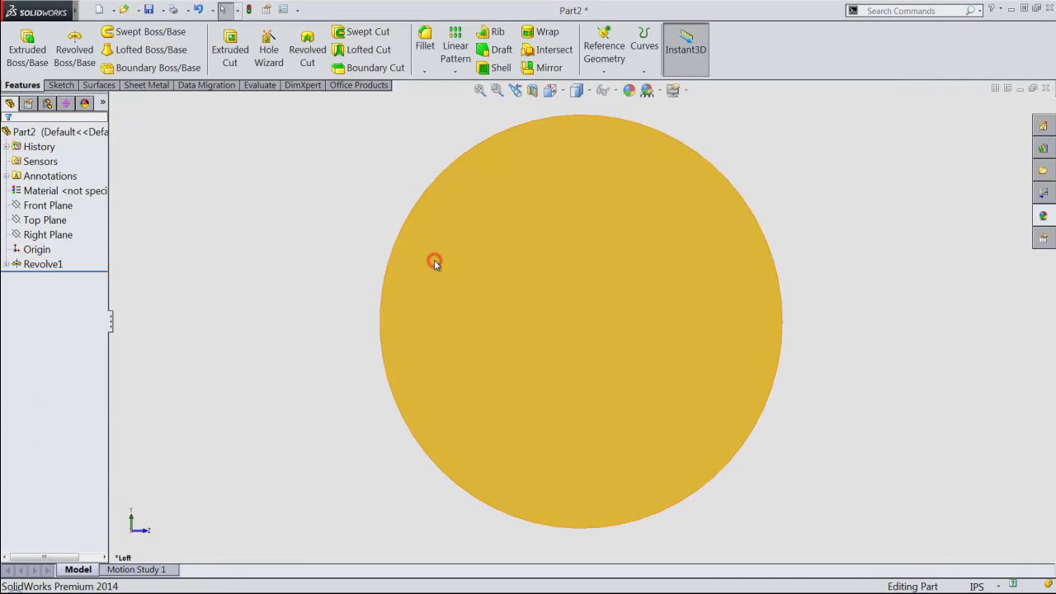
pyautogui.click(482, 293)
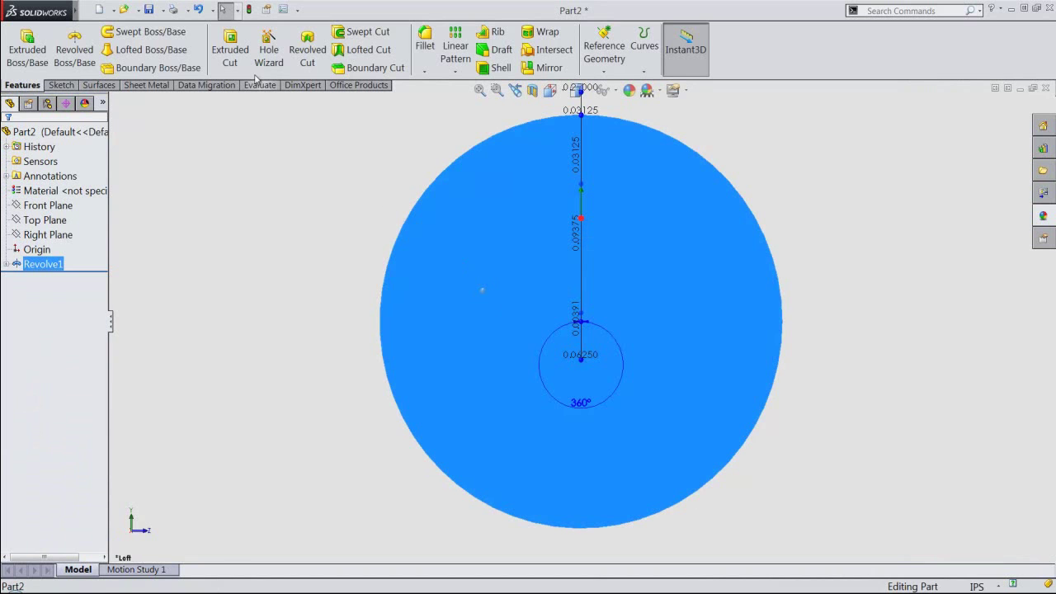
pyautogui.click(230, 49)
pyautogui.click(274, 205)
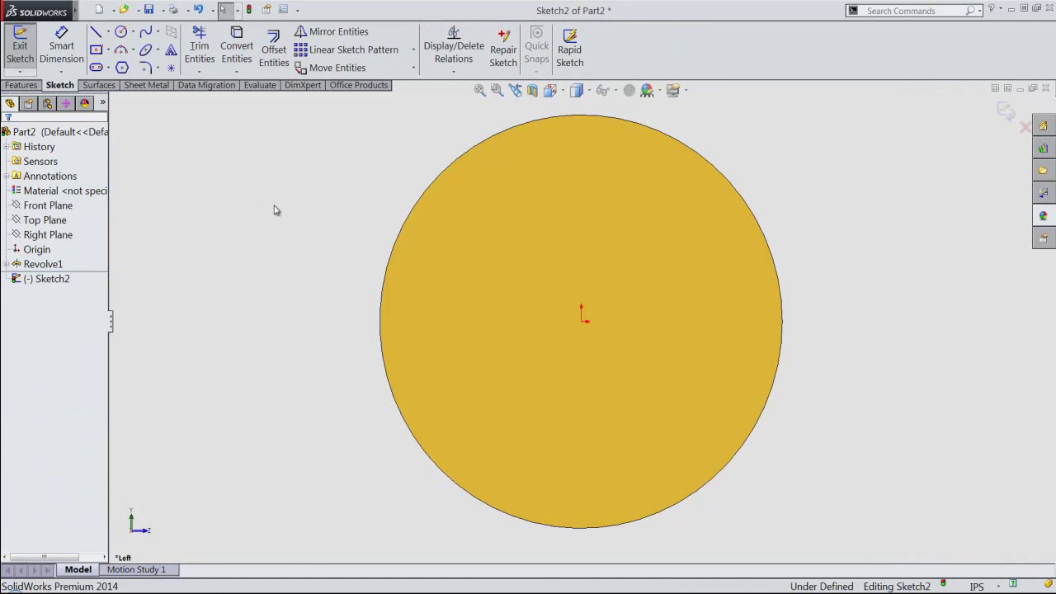
pyautogui.rightClick(317, 196)
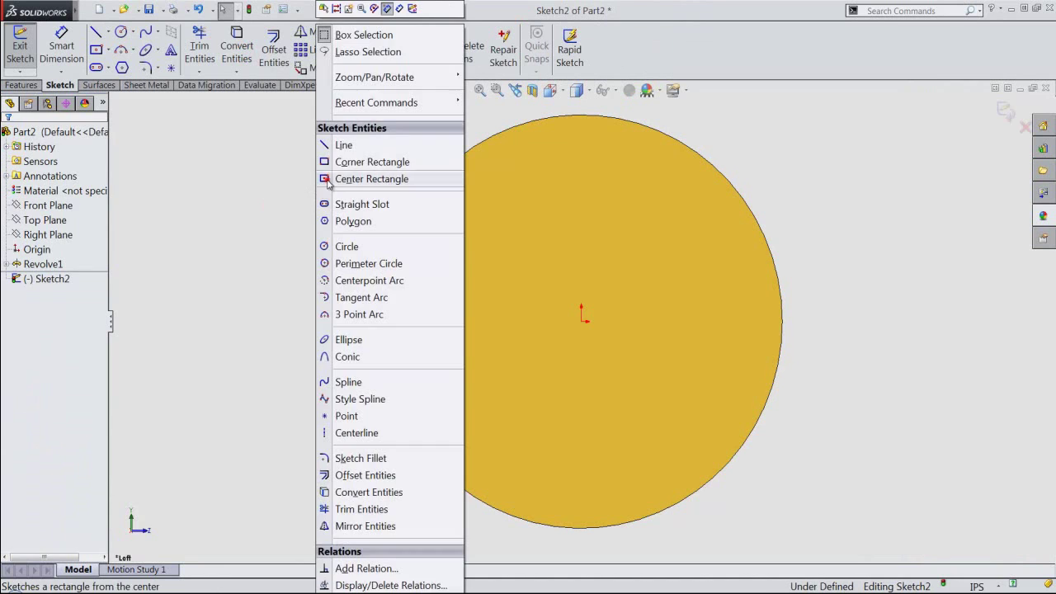
pyautogui.click(328, 179)
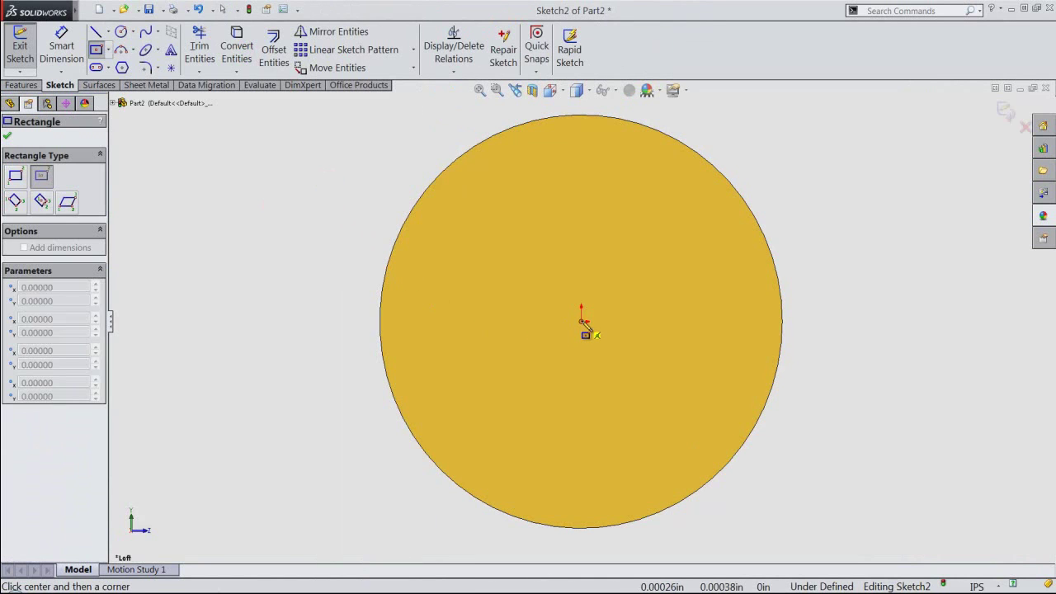
pyautogui.click(582, 322)
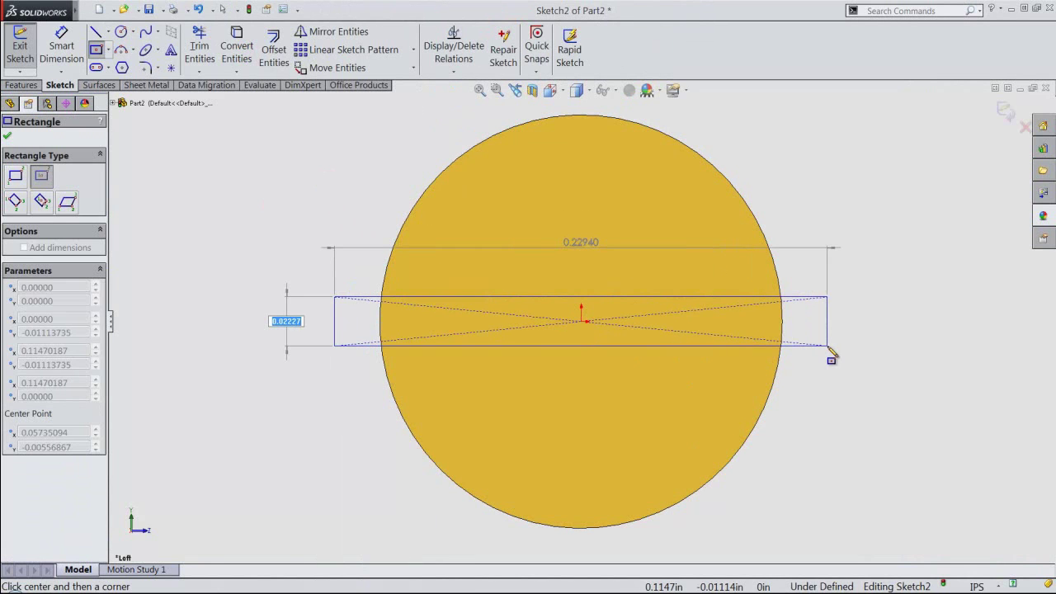
pyautogui.write('.03125')
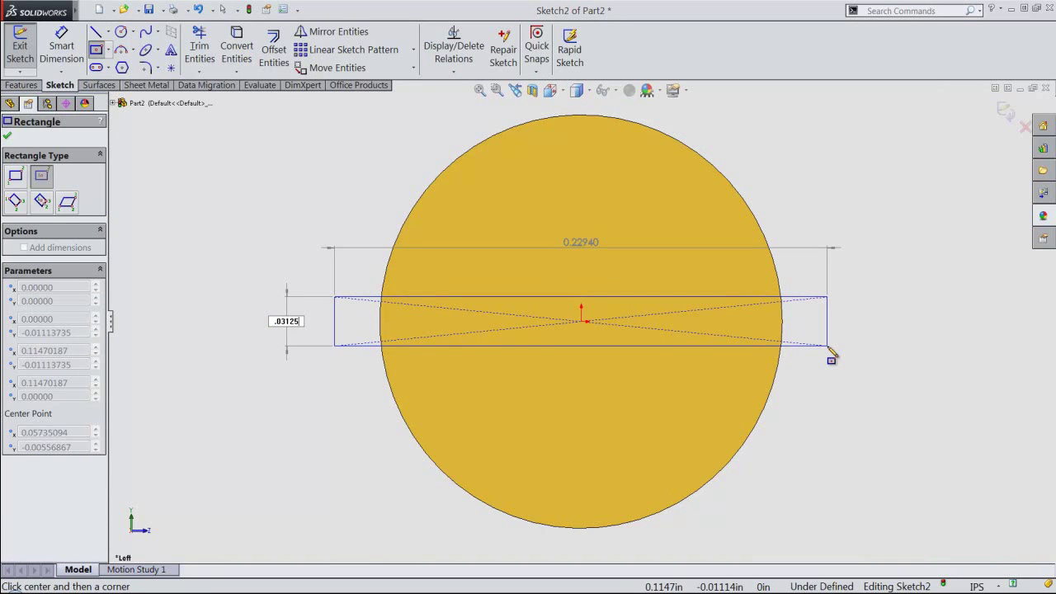
pyautogui.press('Tab')
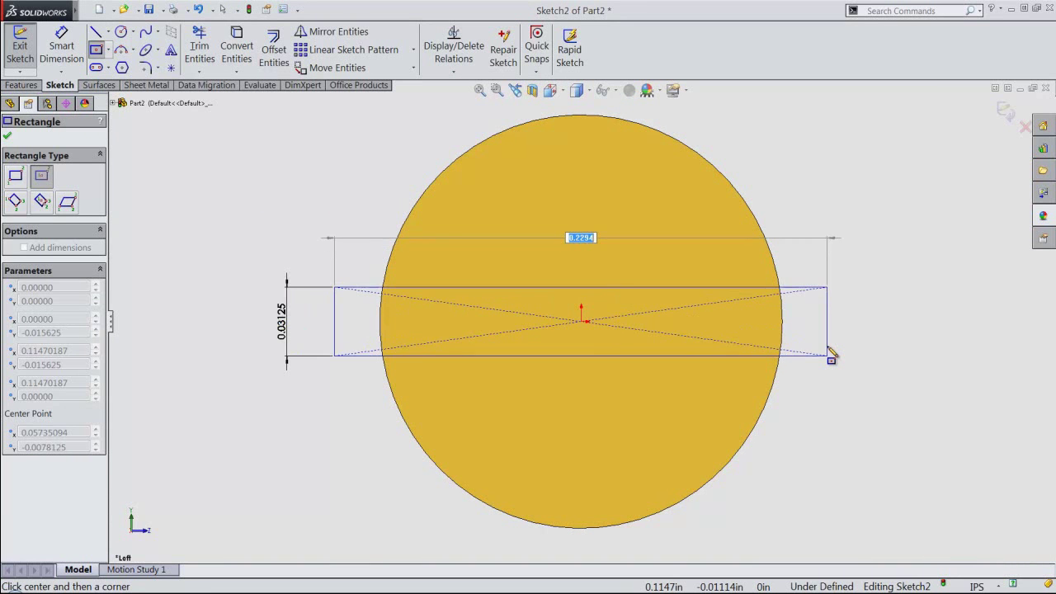
pyautogui.press('Return')
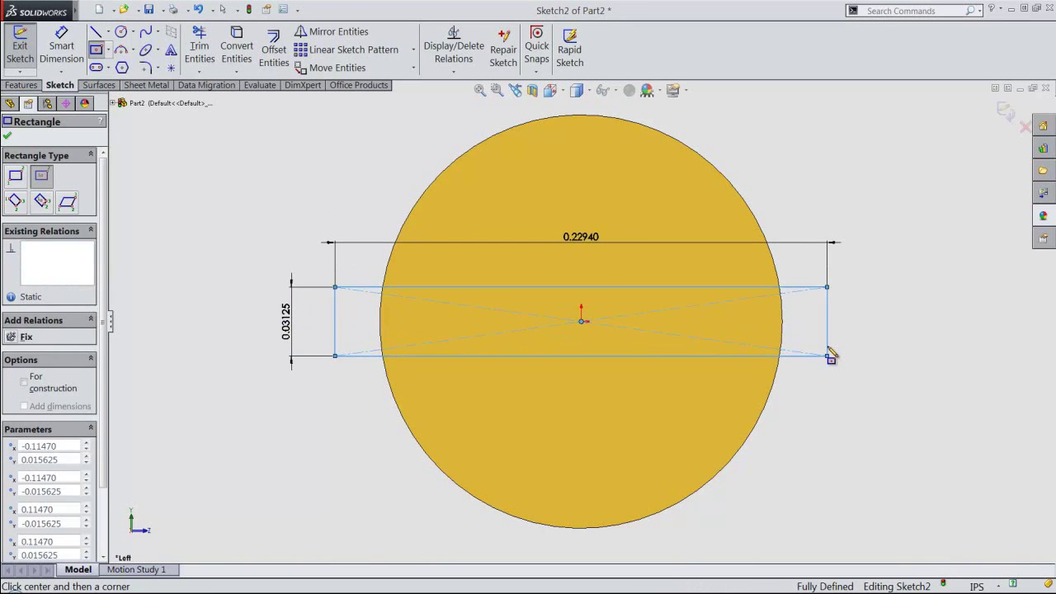
# Cut-extrude the rectangle 0.03125 in deep as Cut-Extrude1, then view the screw isometrically.
pyautogui.rightClick(870, 290)
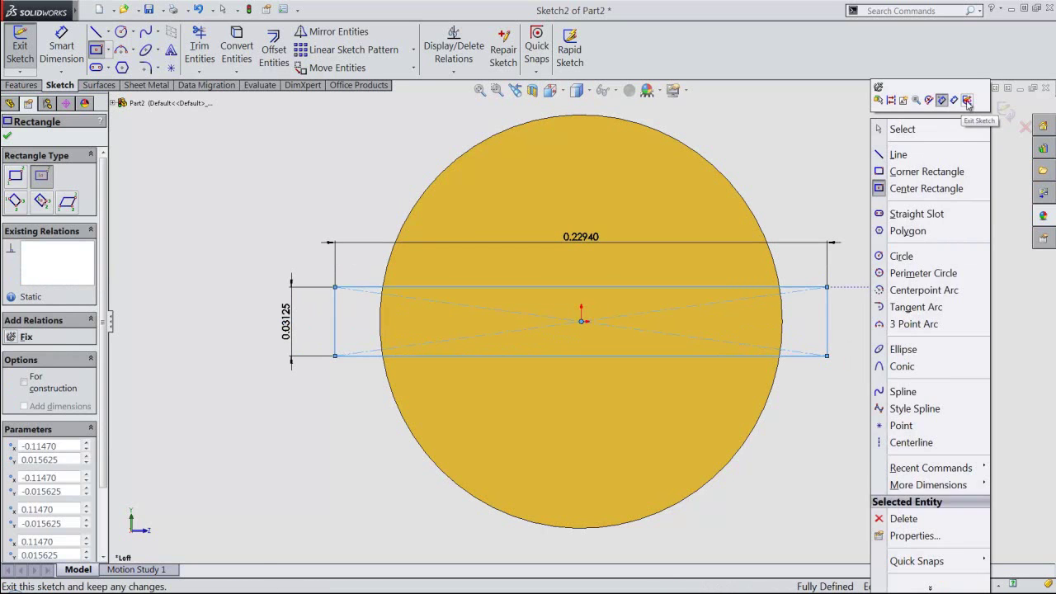
pyautogui.click(968, 101)
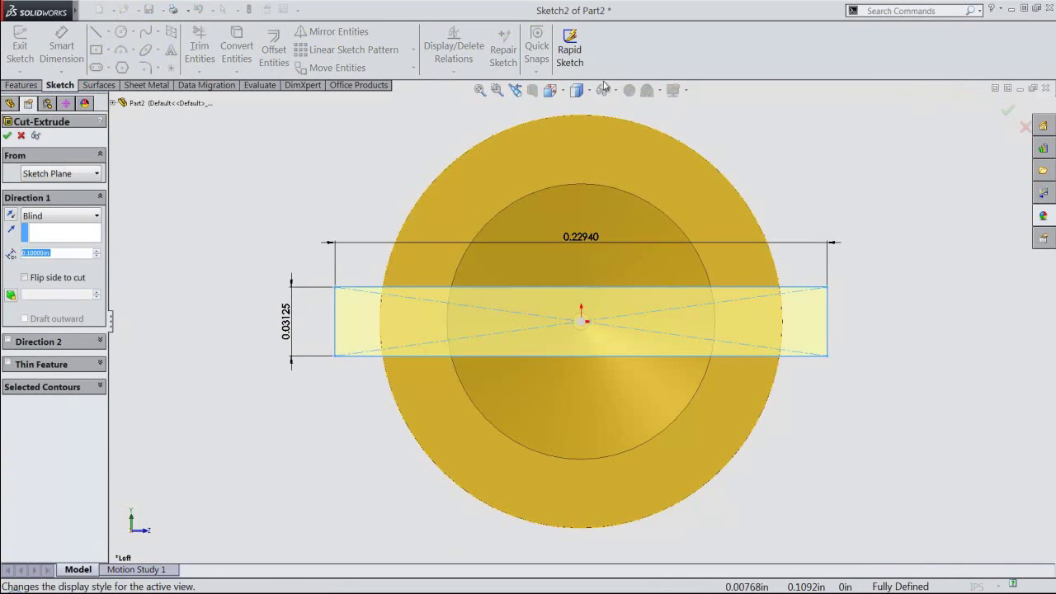
pyautogui.click(551, 89)
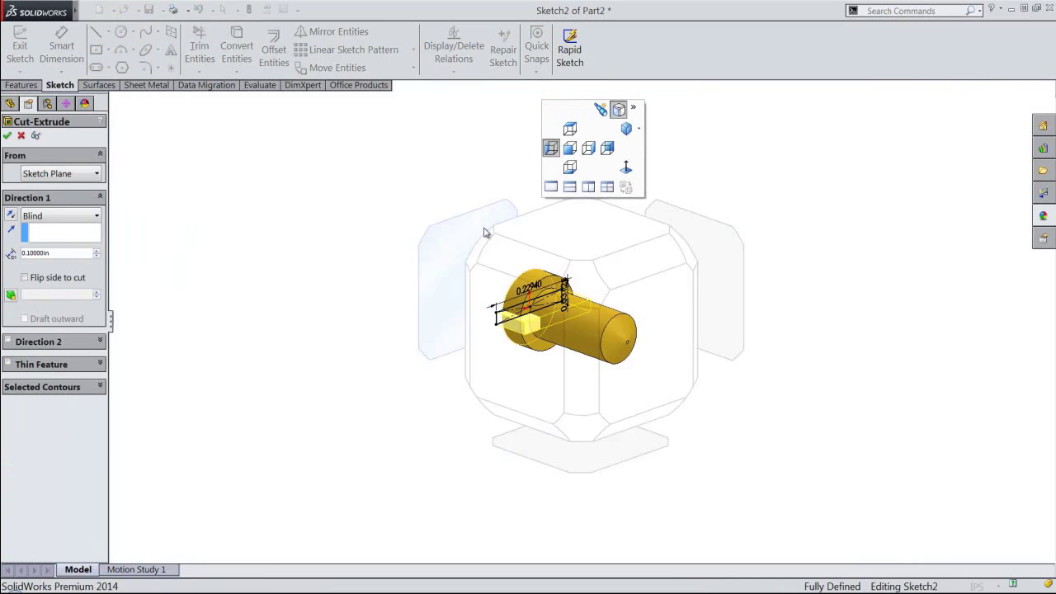
pyautogui.click(478, 252)
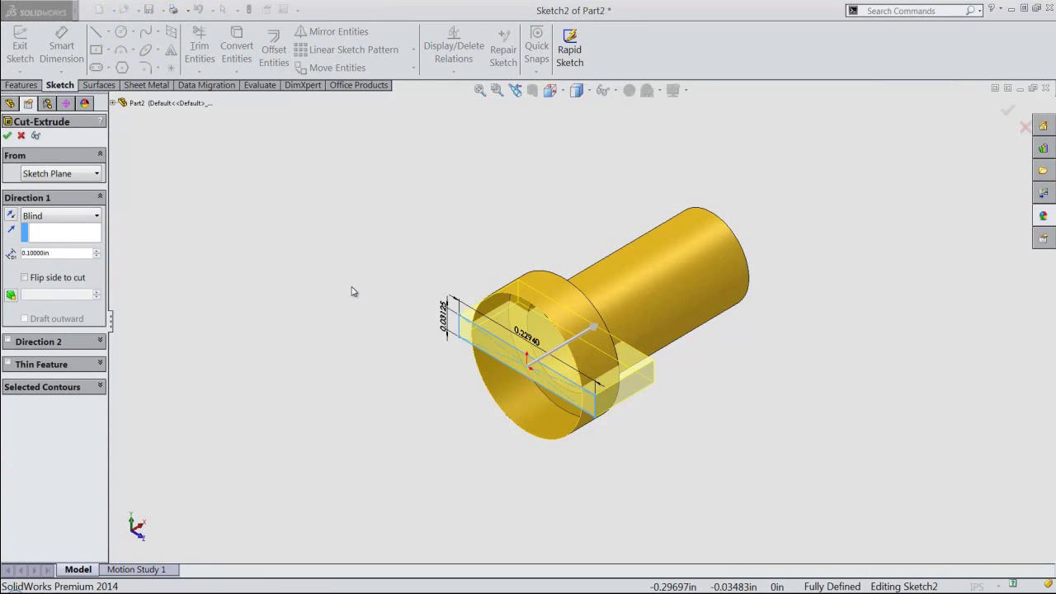
pyautogui.moveTo(76, 253); pyautogui.dragTo(31, 253)
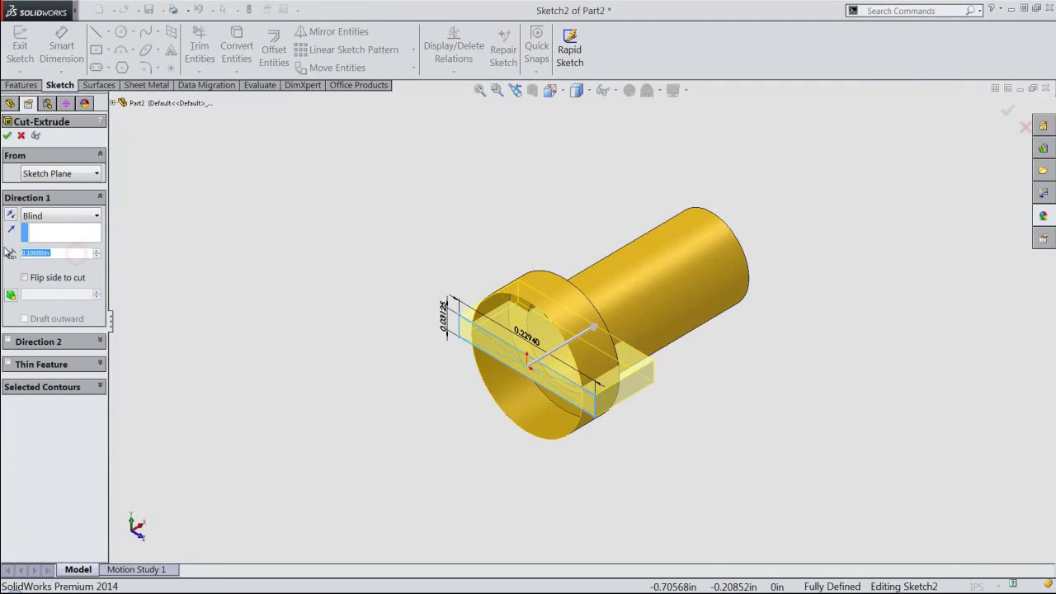
pyautogui.write('.0312')
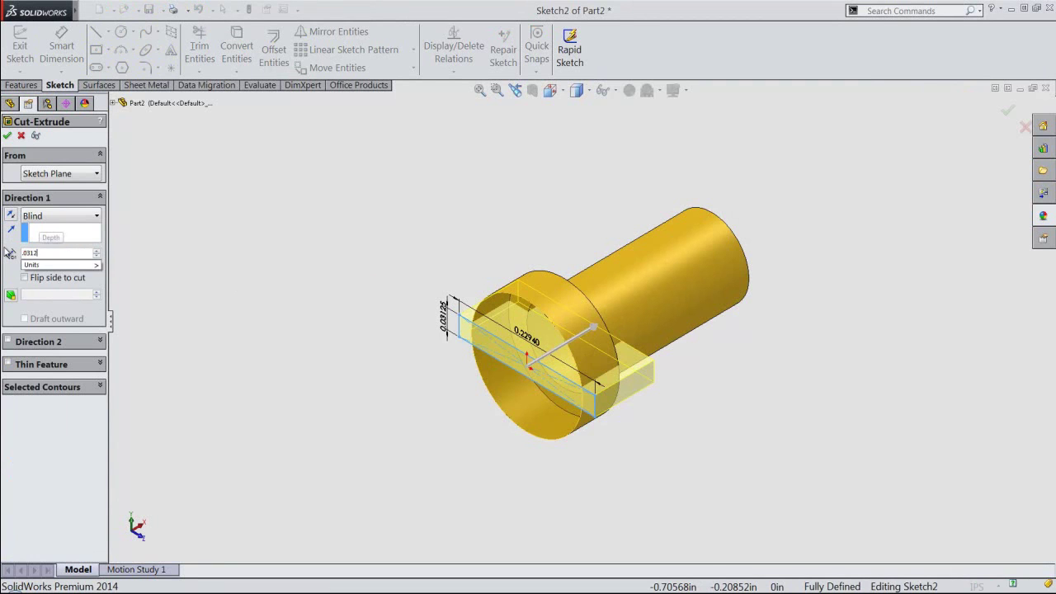
pyautogui.press('Return')
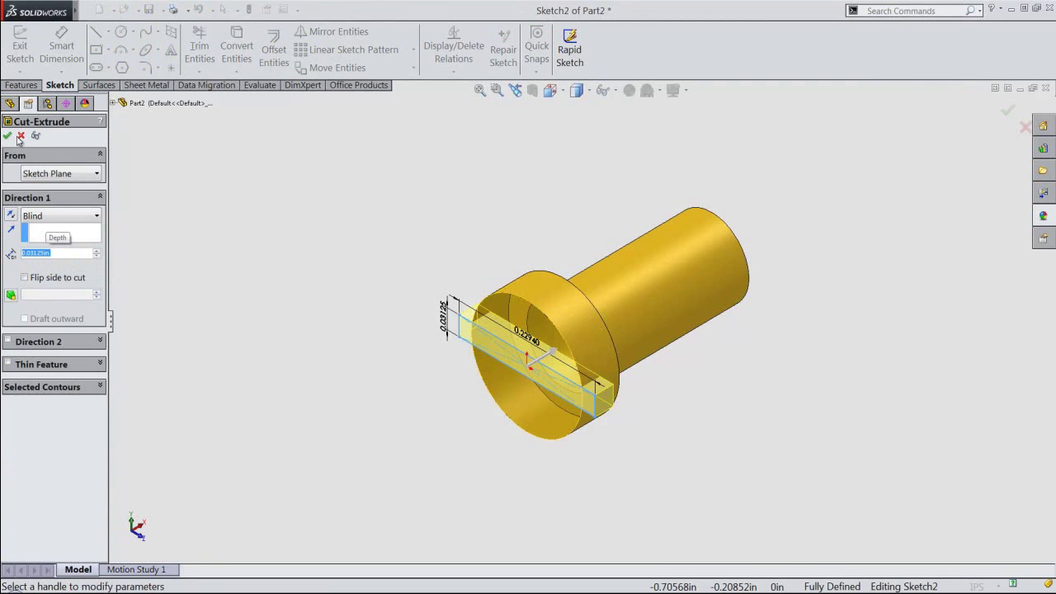
pyautogui.click(7, 136)
pyautogui.click(353, 261)
pyautogui.click(550, 90)
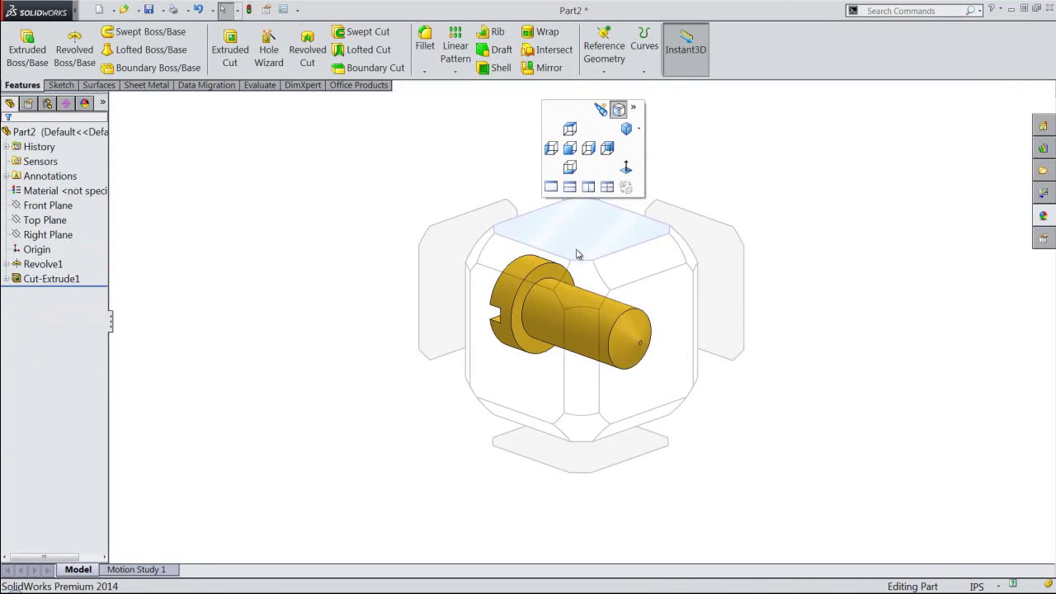
pyautogui.click(577, 254)
# Add a #5-44 cosmetic thread to the screw shaft's base edge.
pyautogui.click(266, 226)
pyautogui.click(169, 10)
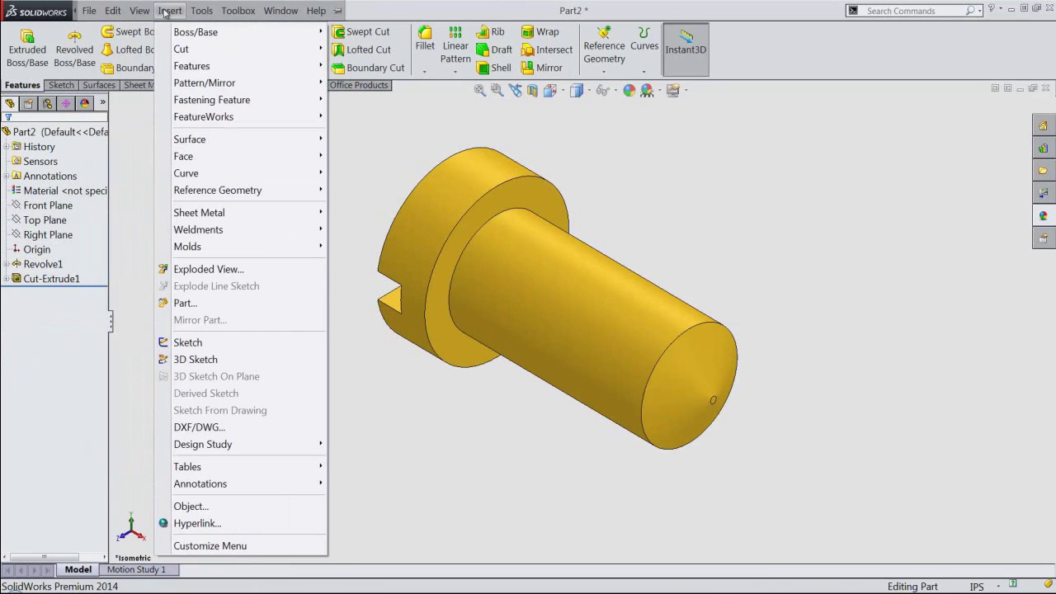
pyautogui.moveTo(199, 484)
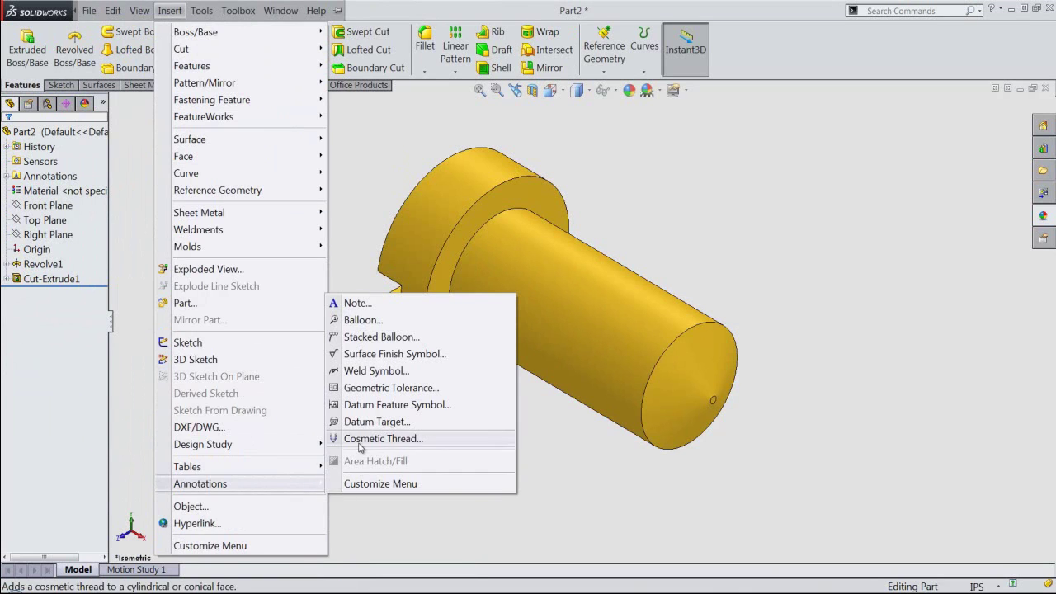
pyautogui.click(359, 439)
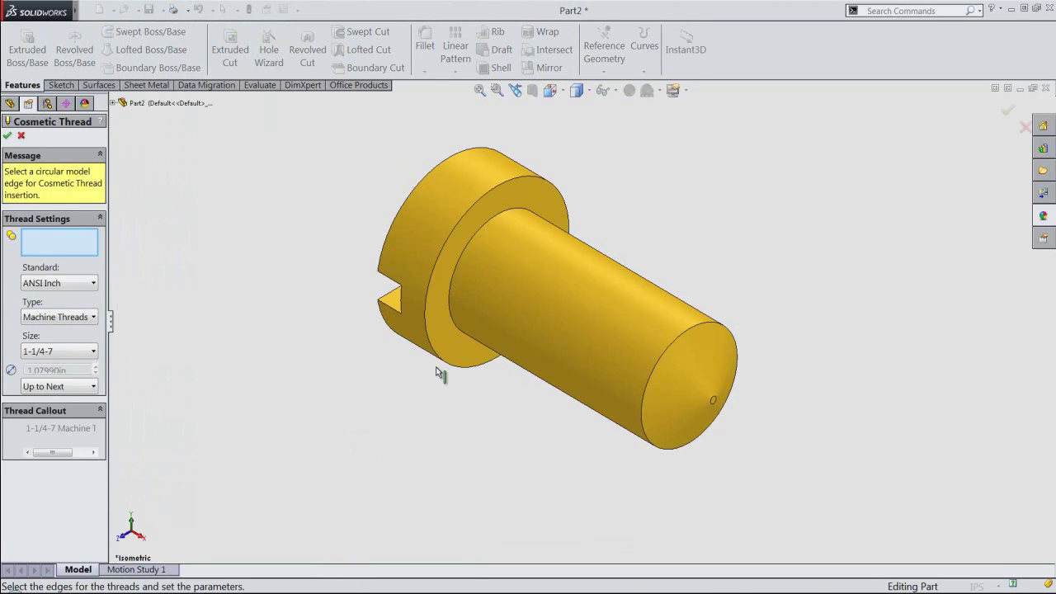
pyautogui.click(453, 301)
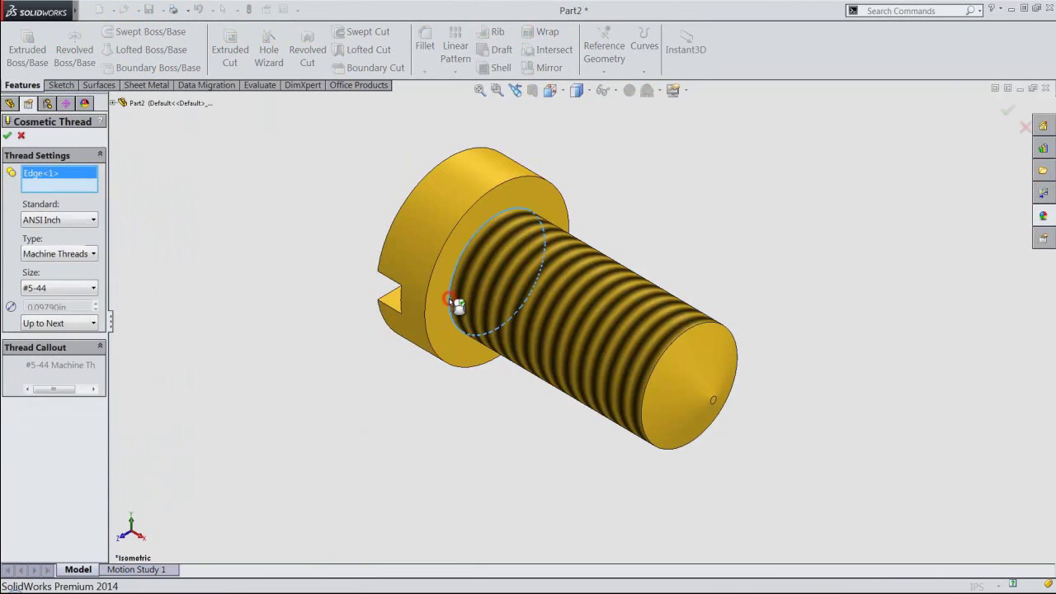
pyautogui.click(8, 137)
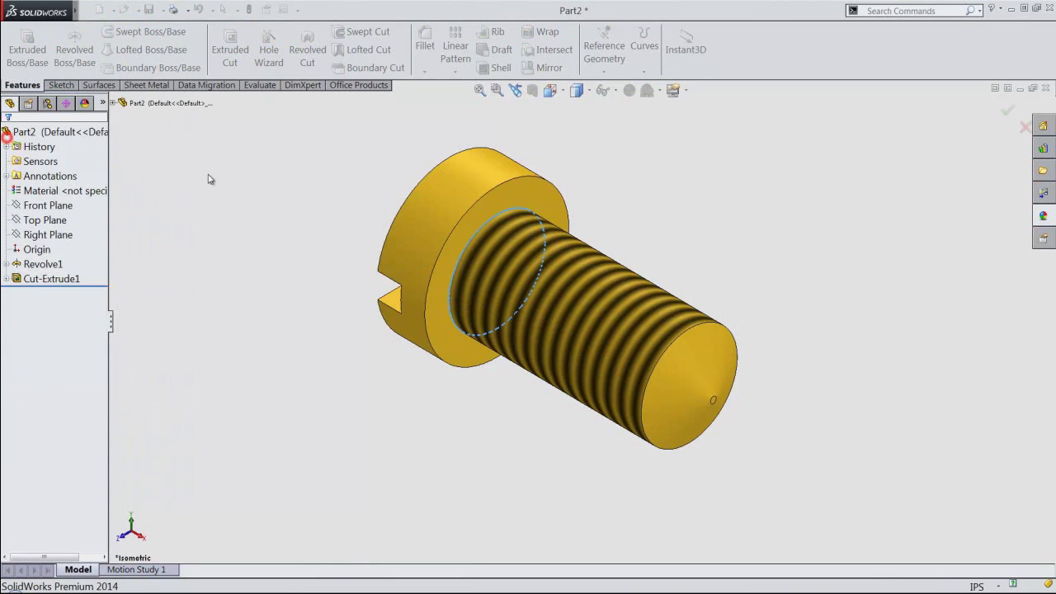
# Save the screw as Part3 and close the document.
pyautogui.click(150, 9)
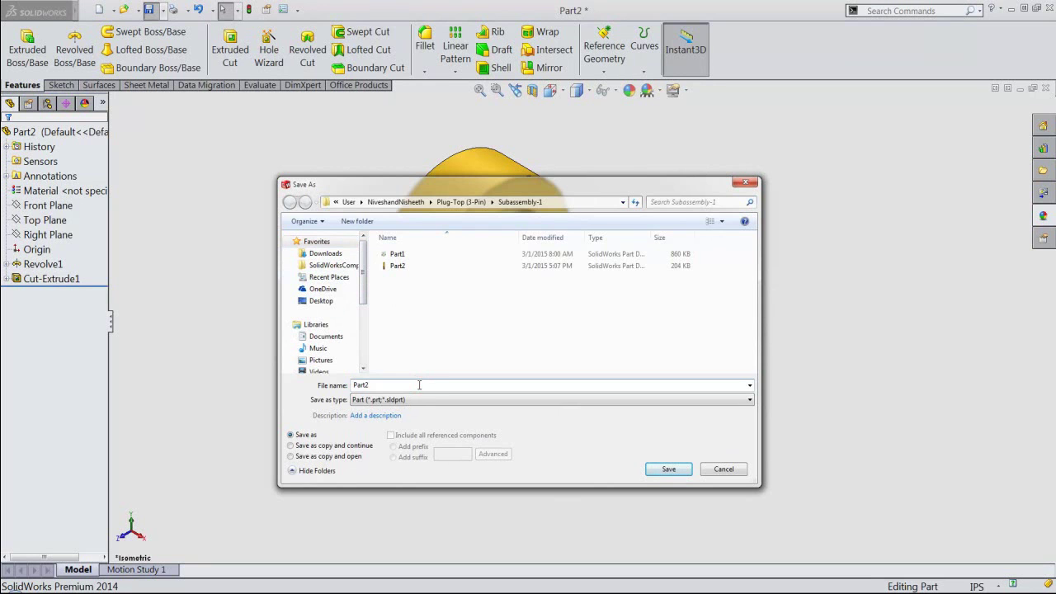
pyautogui.press('BackSpace')
pyautogui.write('3')
pyautogui.click(670, 470)
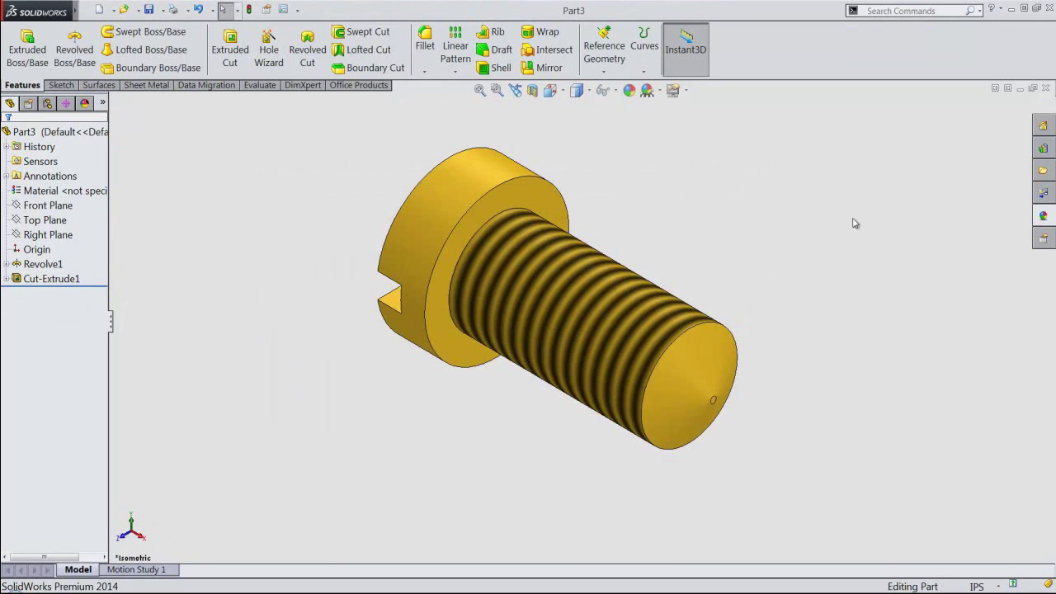
pyautogui.click(1044, 88)
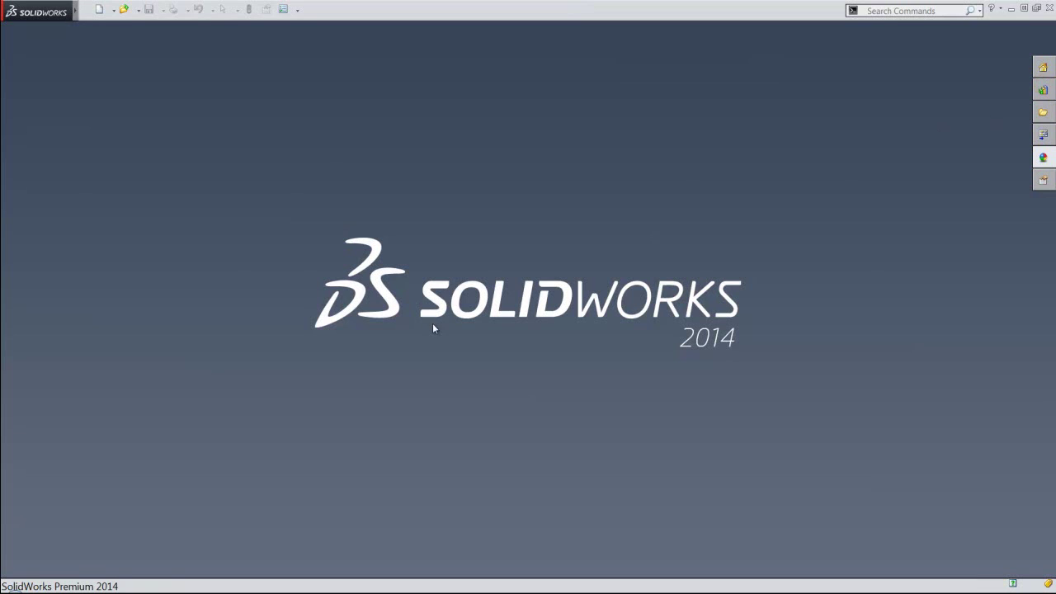
# Create a new assembly from the inch-units template with origins displayed.
pyautogui.click(100, 9)
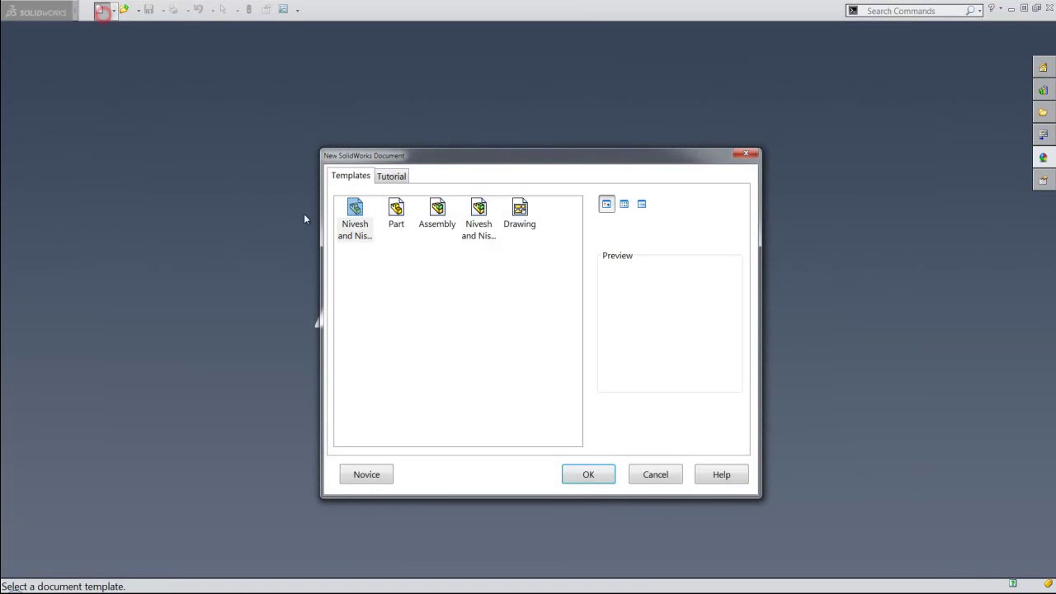
pyautogui.click(478, 218)
pyautogui.click(611, 478)
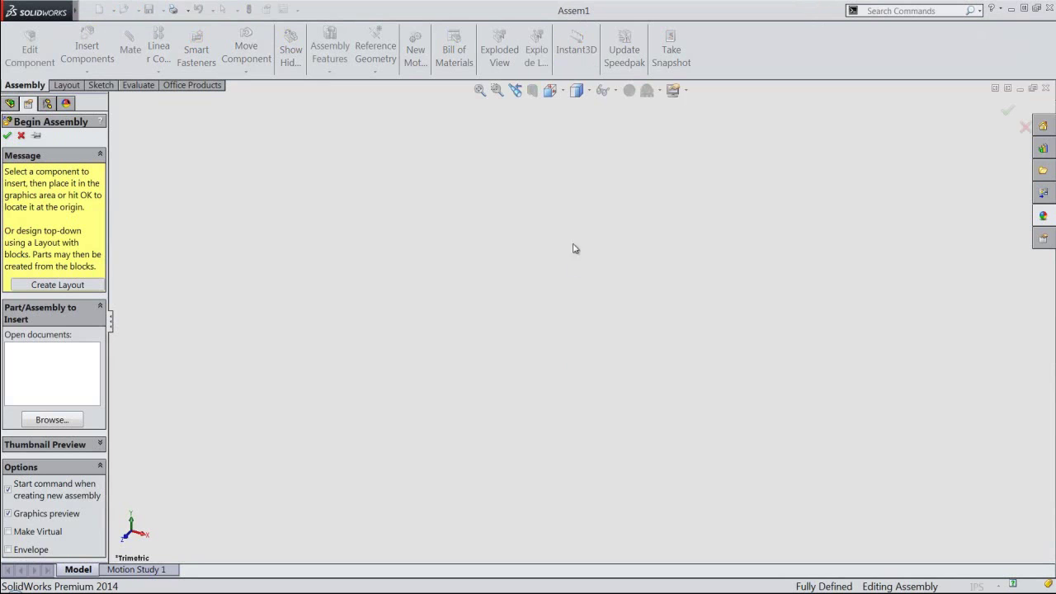
pyautogui.click(602, 90)
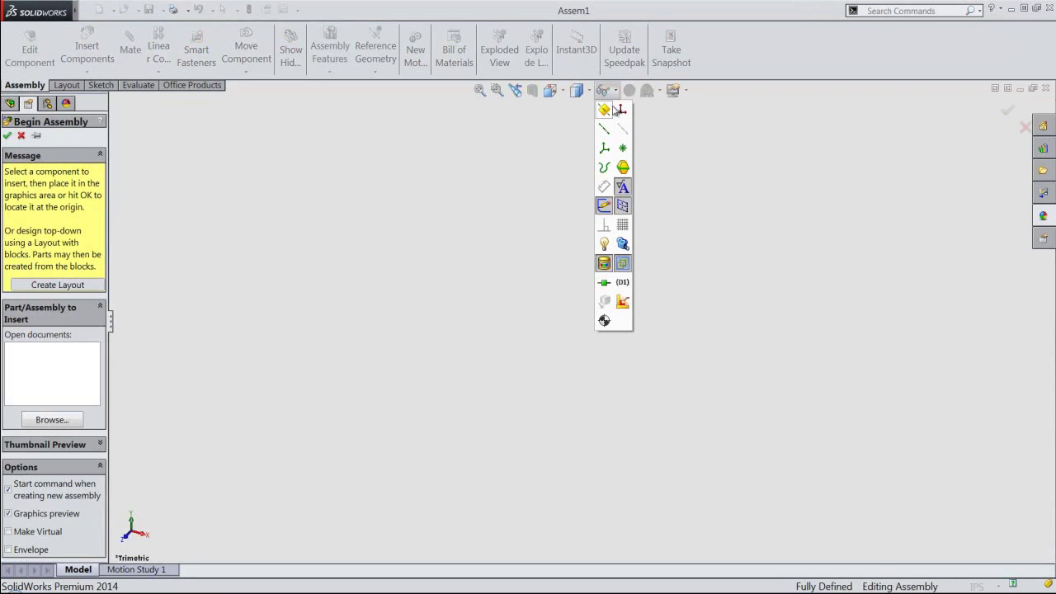
pyautogui.click(623, 111)
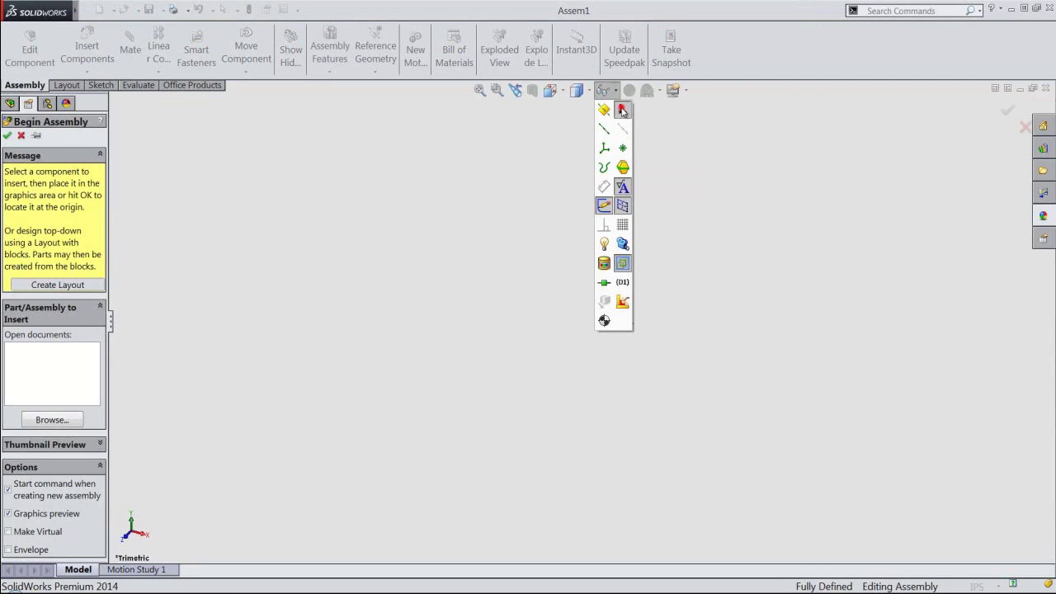
pyautogui.click(495, 205)
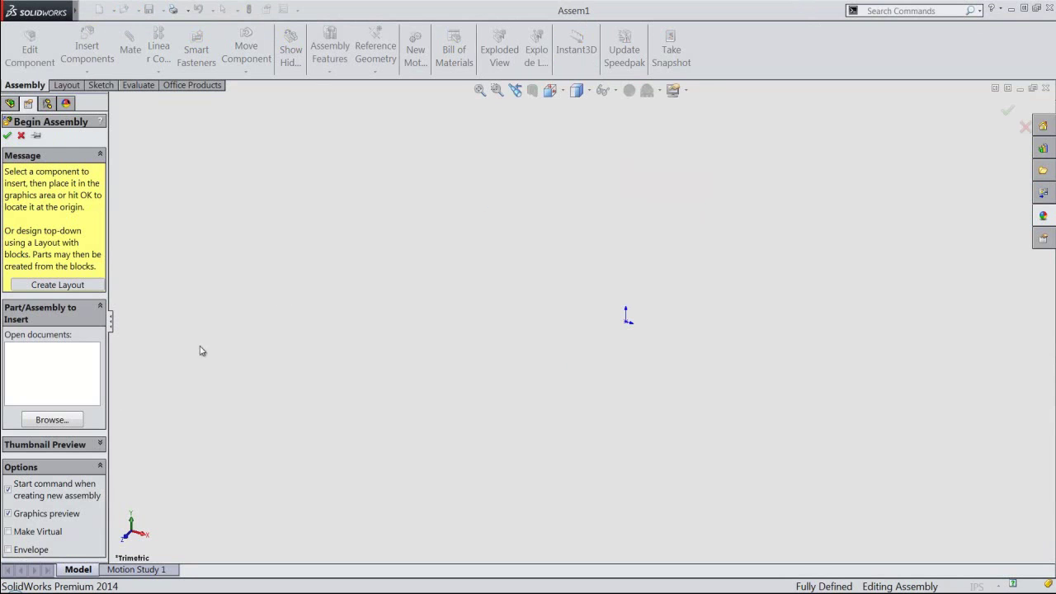
# Insert Part1, the plug base, at the assembly origin and view it isometrically.
pyautogui.click(74, 422)
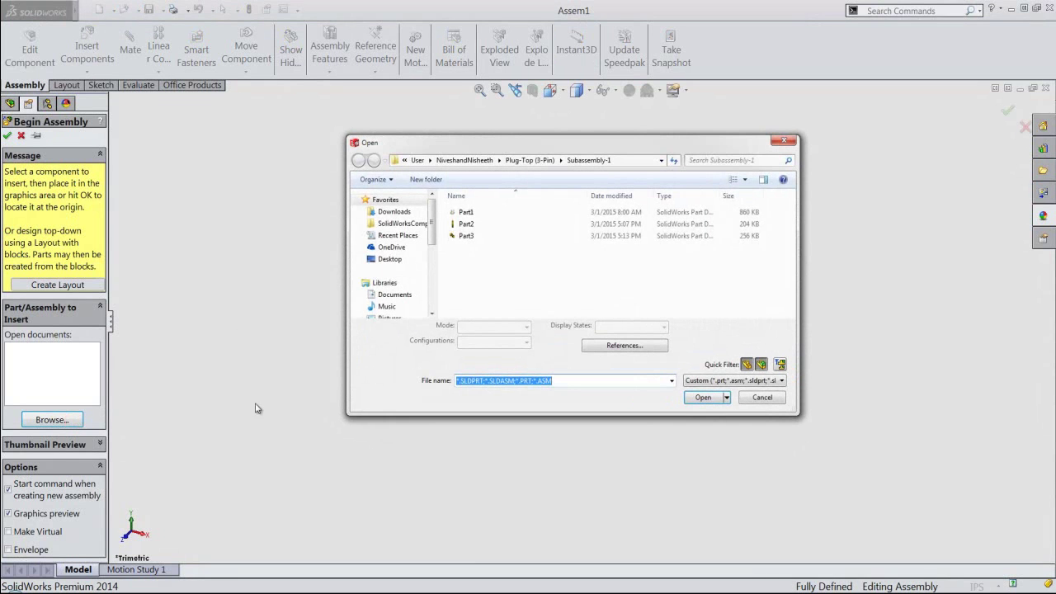
pyautogui.click(467, 213)
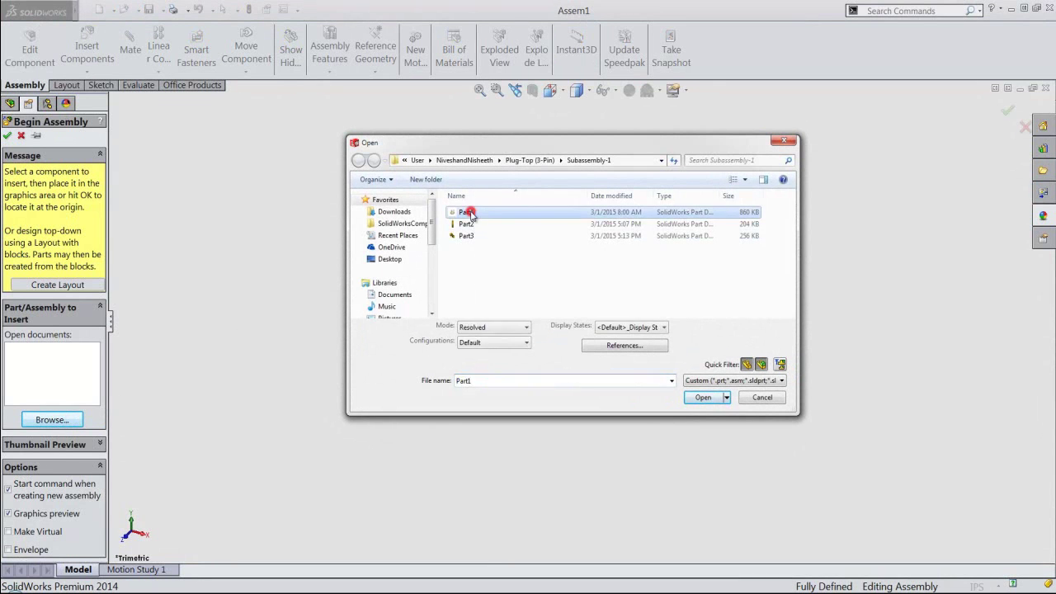
pyautogui.click(715, 404)
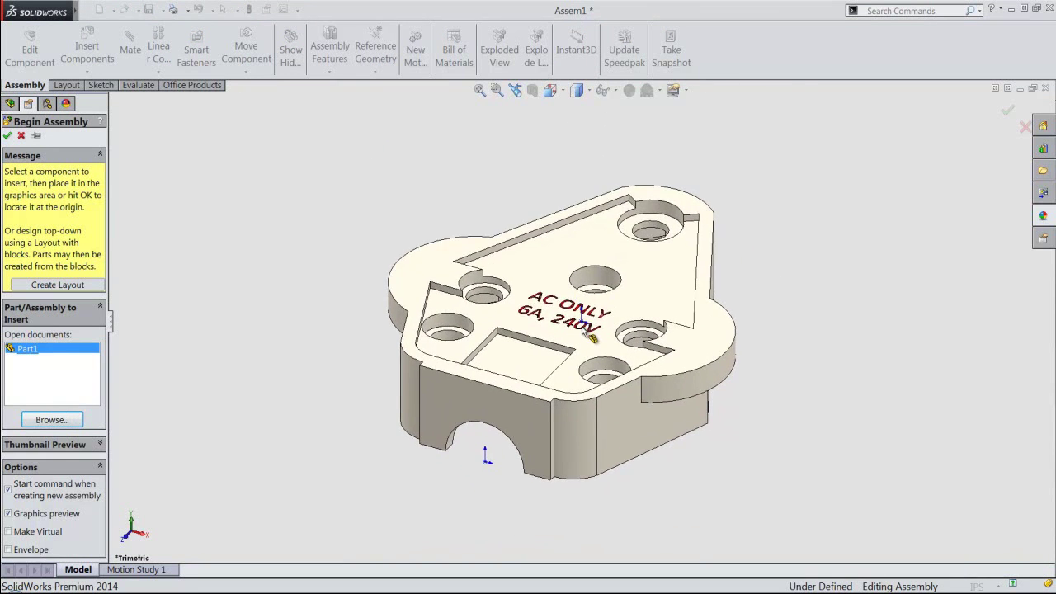
pyautogui.click(582, 321)
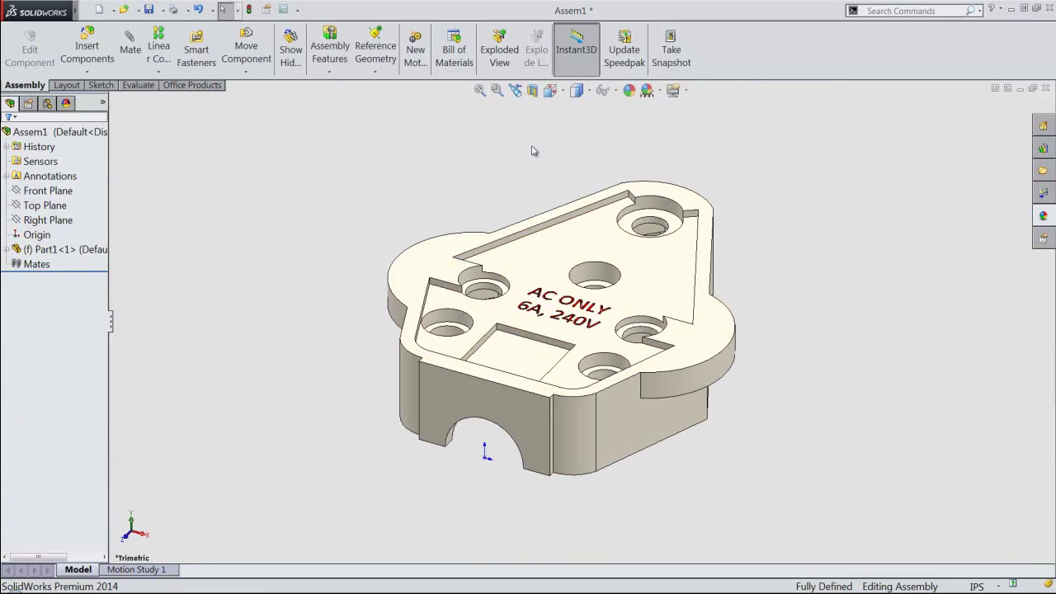
pyautogui.click(555, 91)
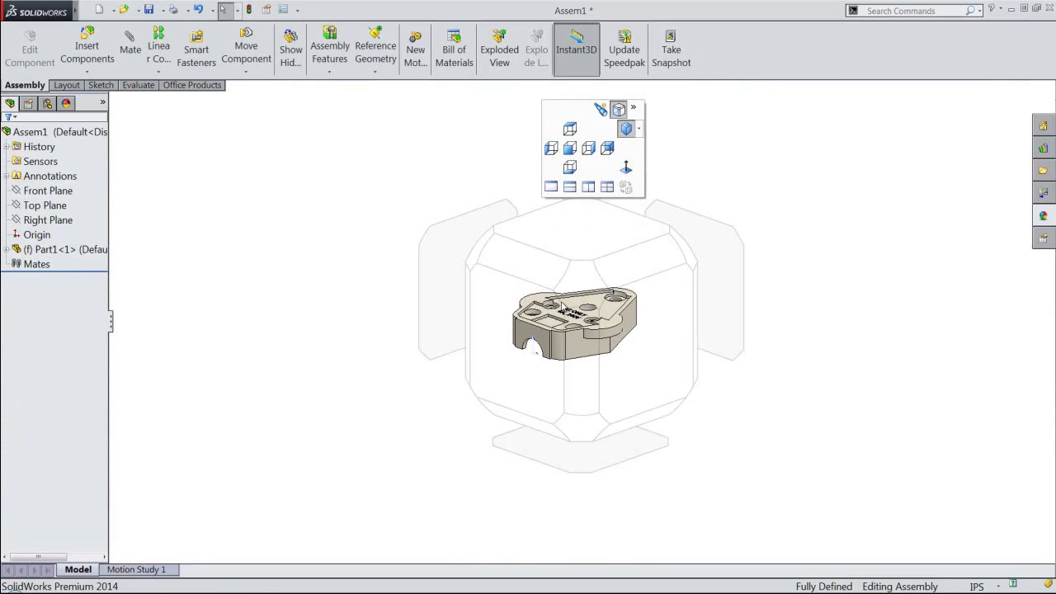
pyautogui.click(571, 294)
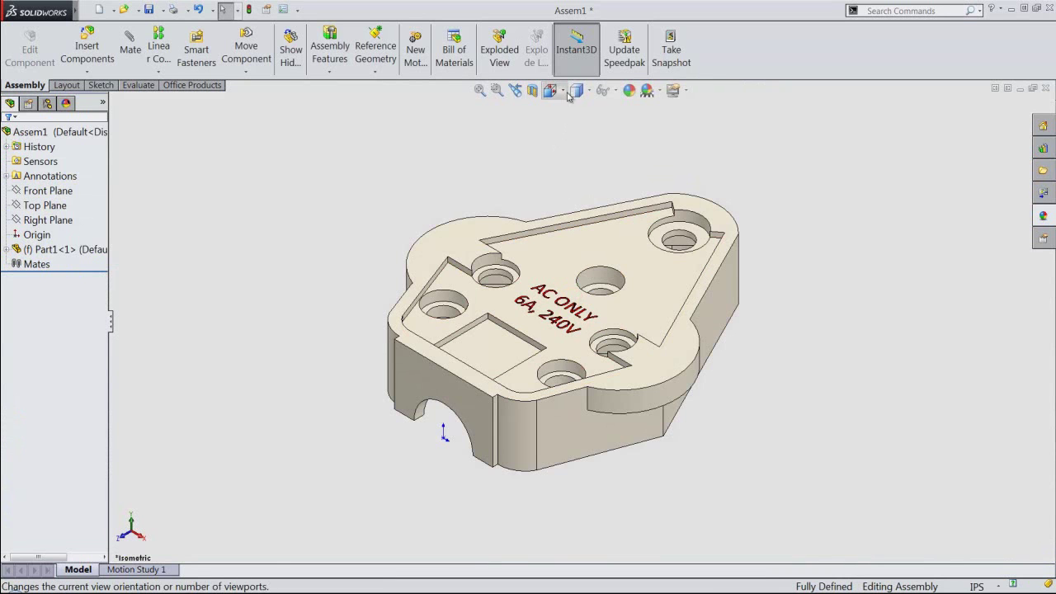
# Hide the origin marker and save the assembly as Subassembly-1.
pyautogui.click(606, 92)
pyautogui.click(622, 109)
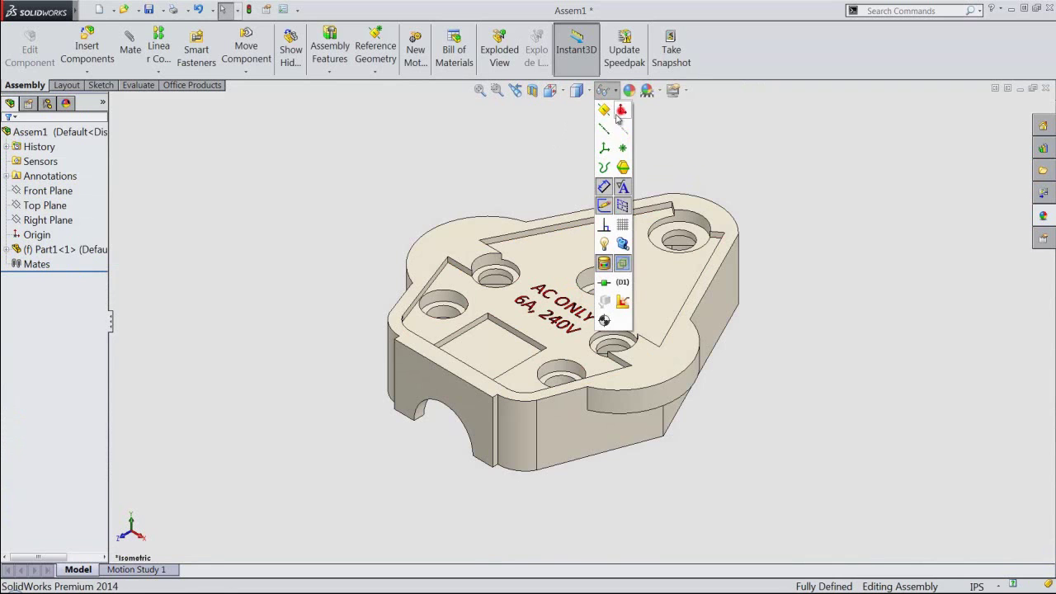
pyautogui.click(235, 188)
pyautogui.write('Subassembly-1')
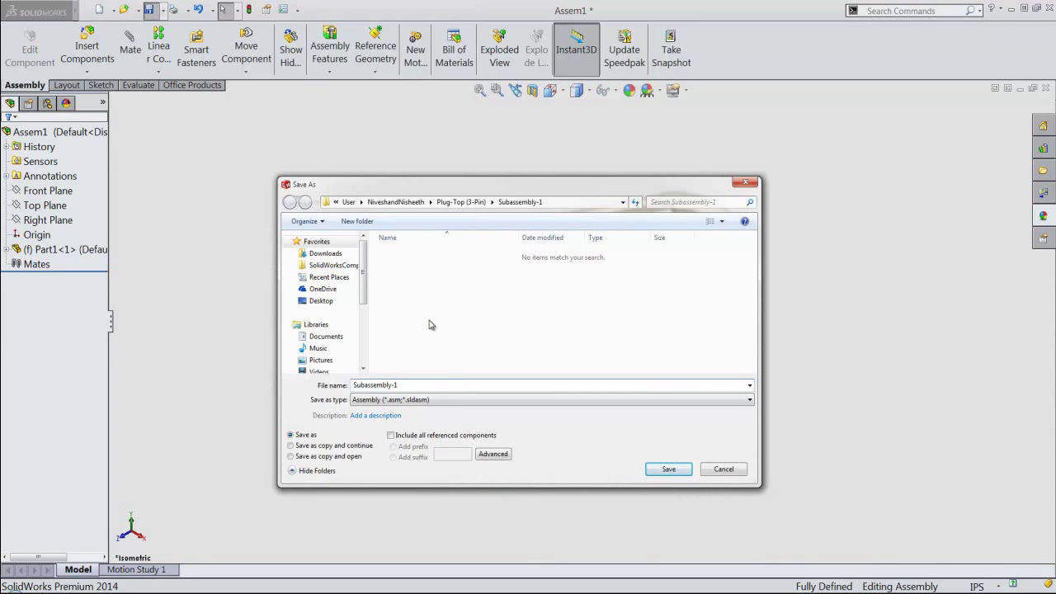
pyautogui.click(667, 468)
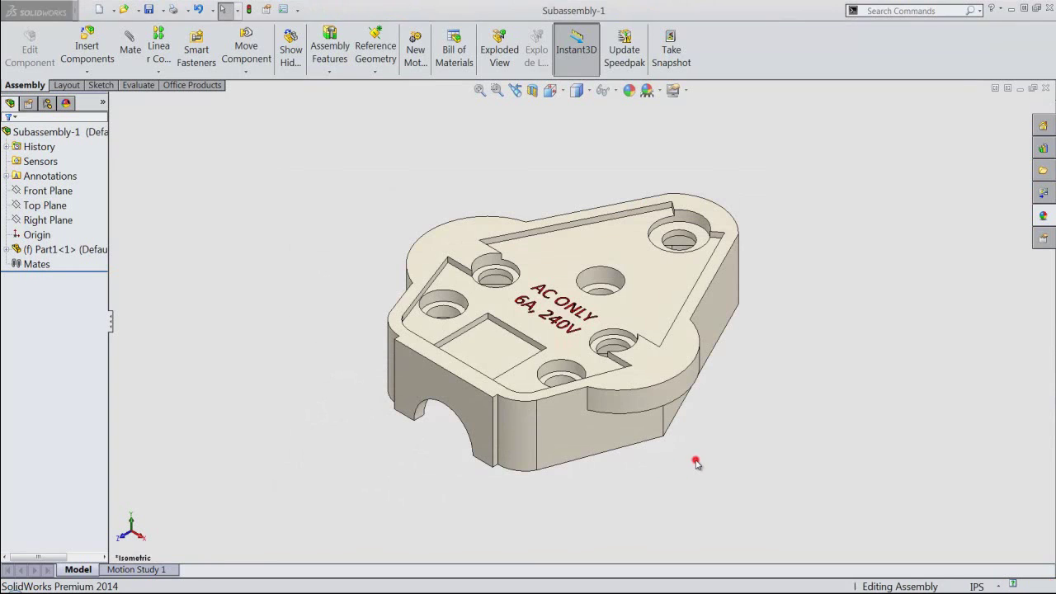
# Redefine the Bottom orientation as the standard Top view.
pyautogui.press('space')
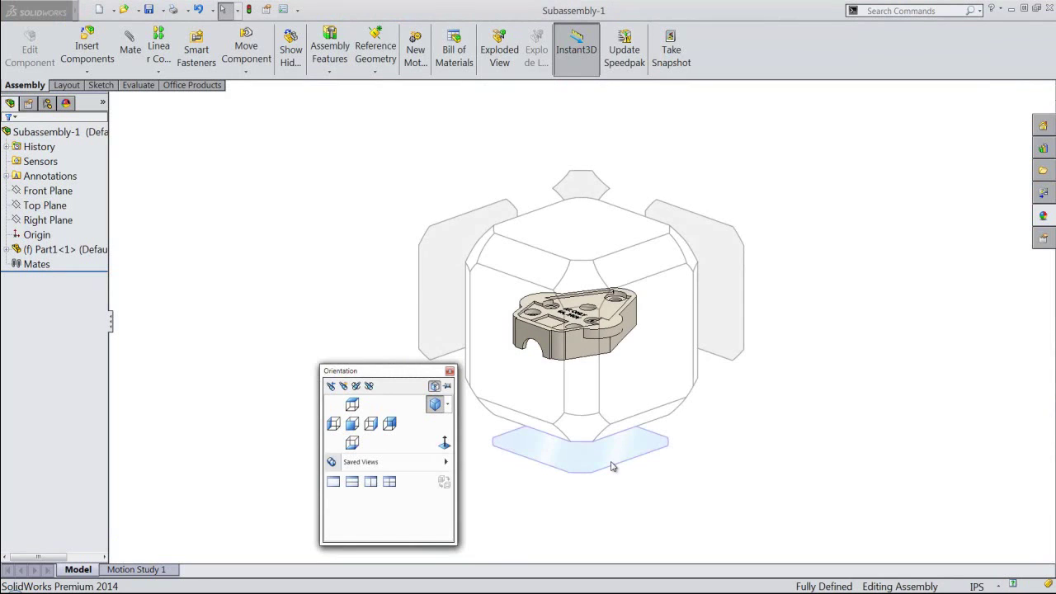
pyautogui.click(611, 466)
pyautogui.rightClick(291, 168)
pyautogui.moveTo(357, 349)
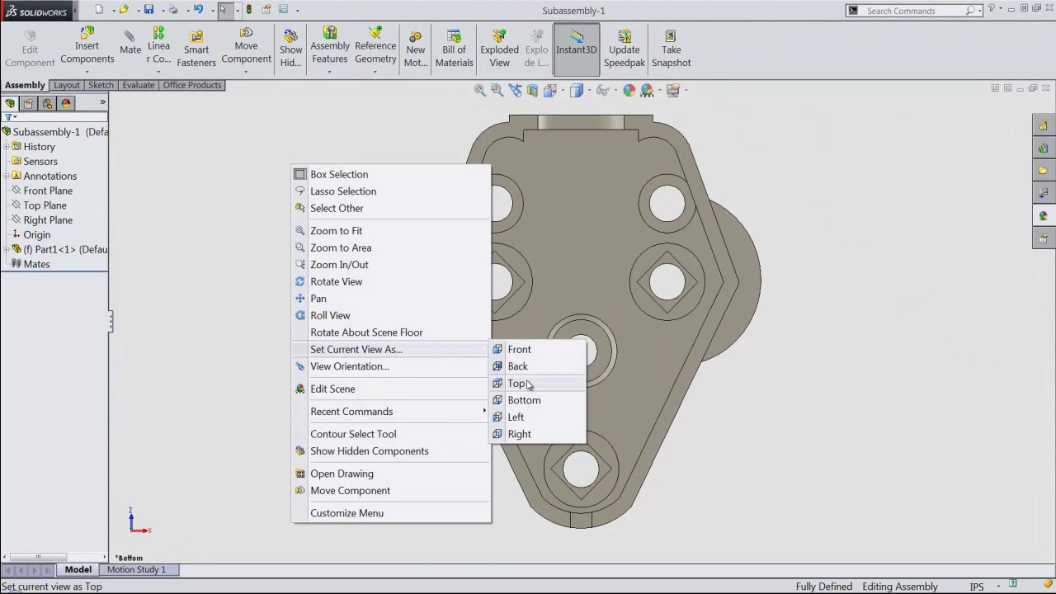
pyautogui.click(520, 382)
pyautogui.click(565, 318)
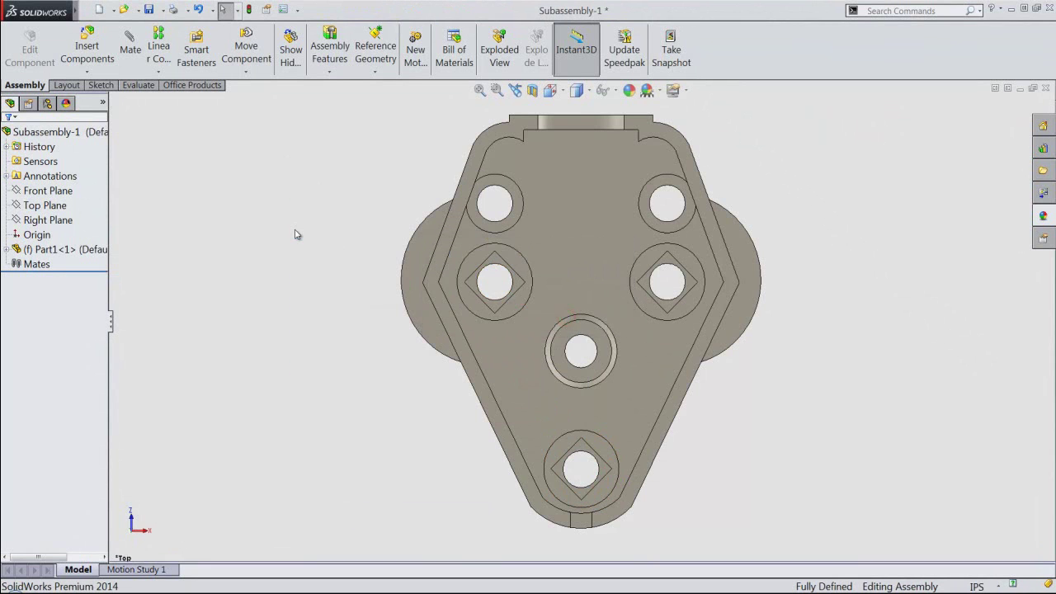
# Redefine the Back orientation as the standard Front view, then switch to isometric.
pyautogui.press('space')
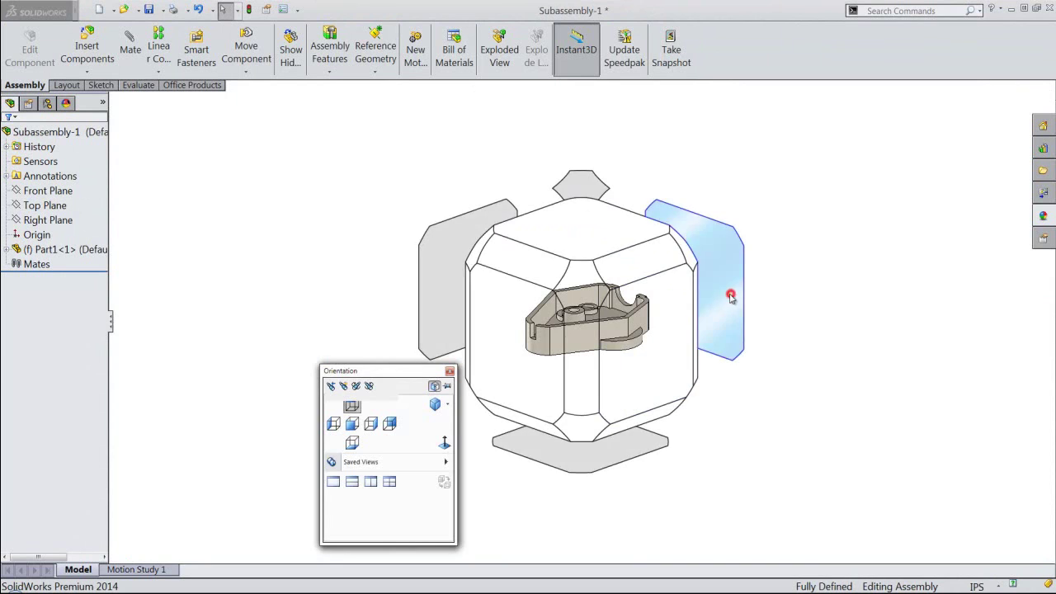
pyautogui.click(730, 297)
pyautogui.rightClick(294, 154)
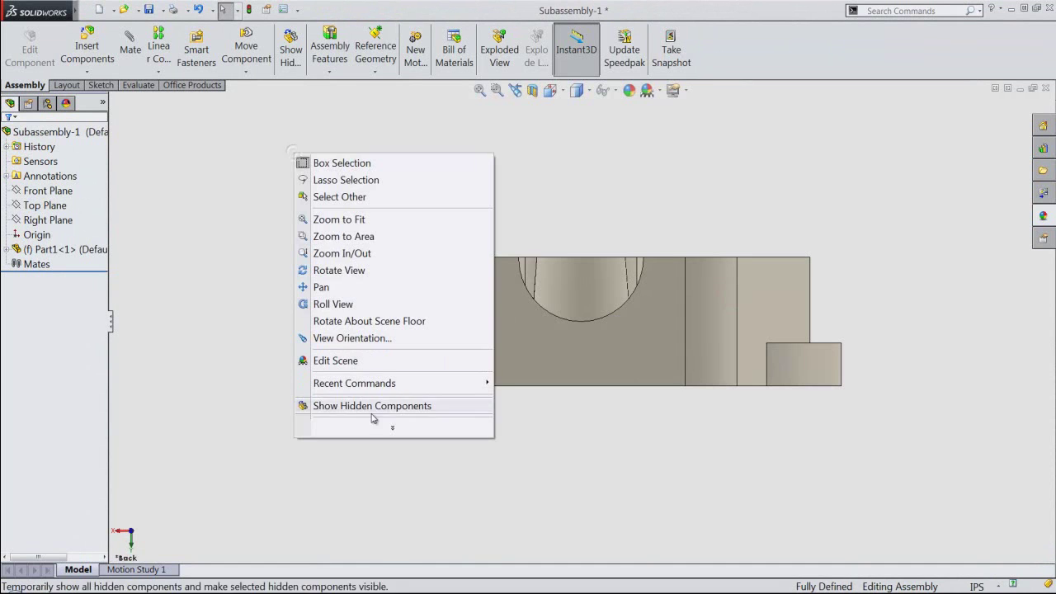
pyautogui.click(513, 338)
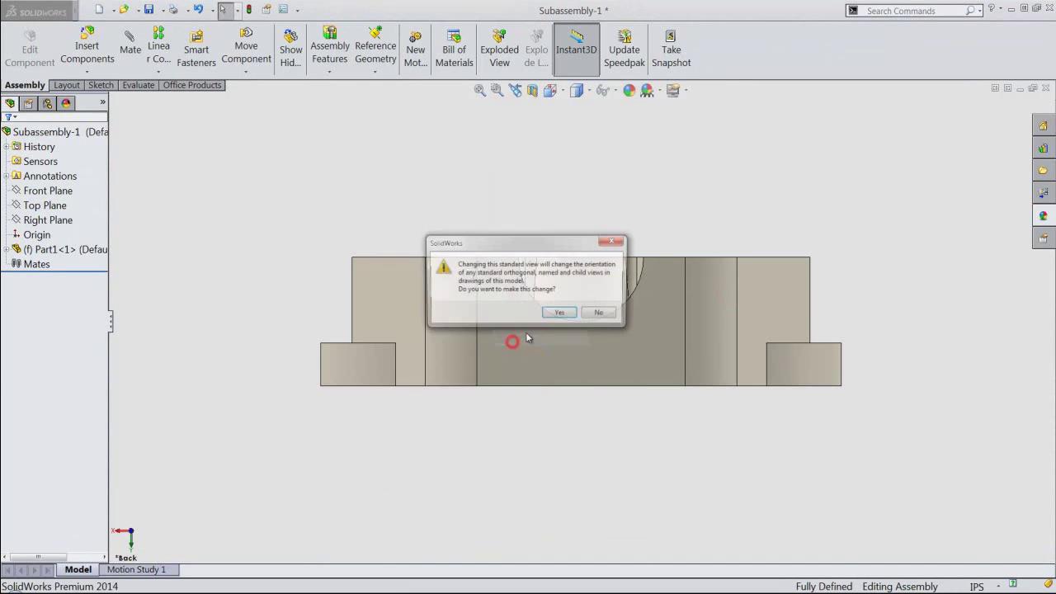
pyautogui.click(551, 311)
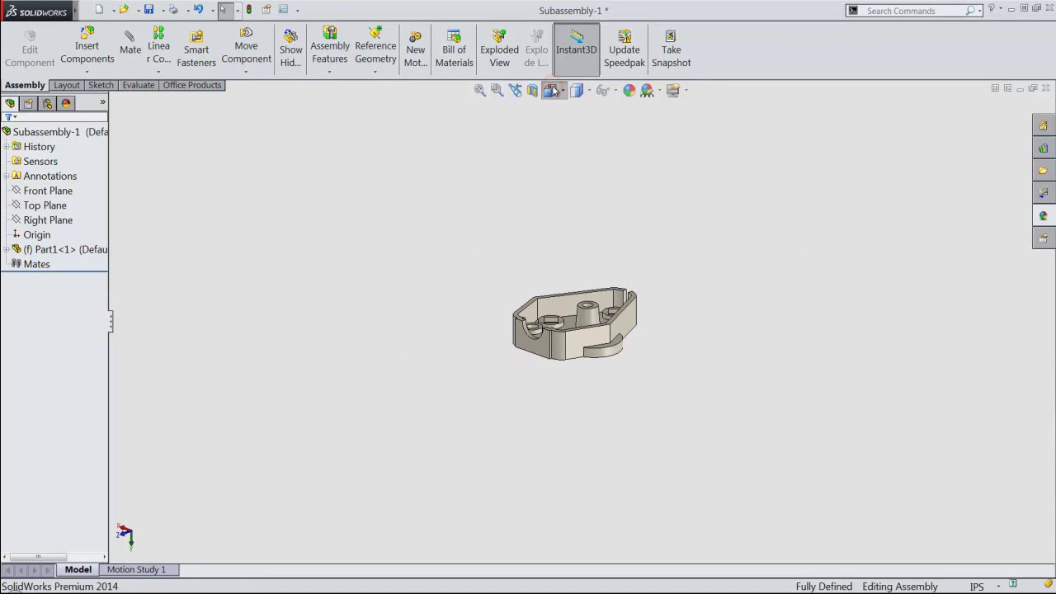
pyautogui.click(550, 89)
pyautogui.click(589, 286)
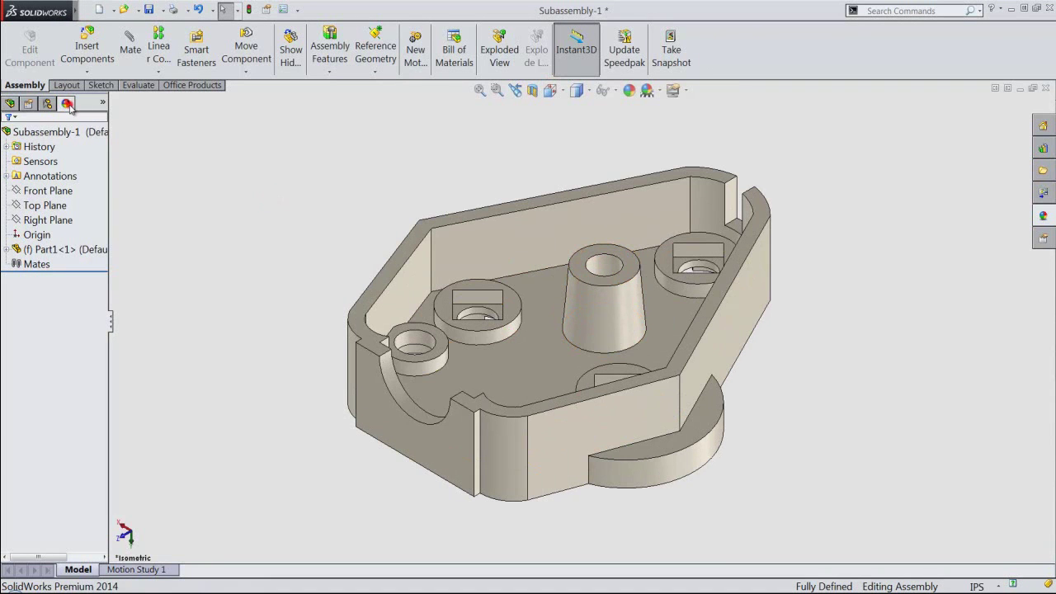
# Add a directional light at the model's upper left with brightness 0.45.
pyautogui.click(67, 103)
pyautogui.click(7, 175)
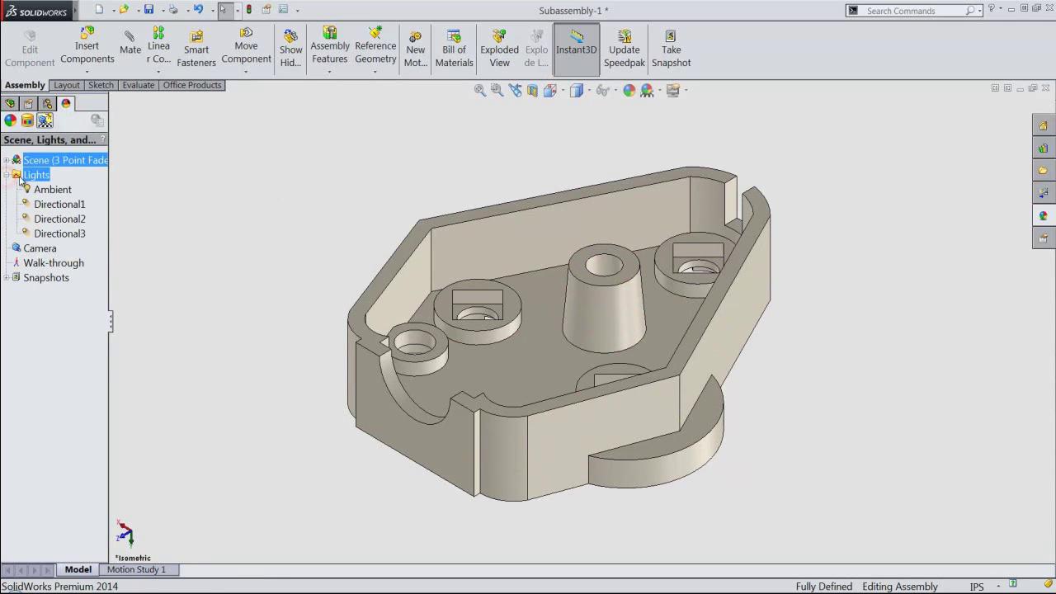
pyautogui.rightClick(20, 180)
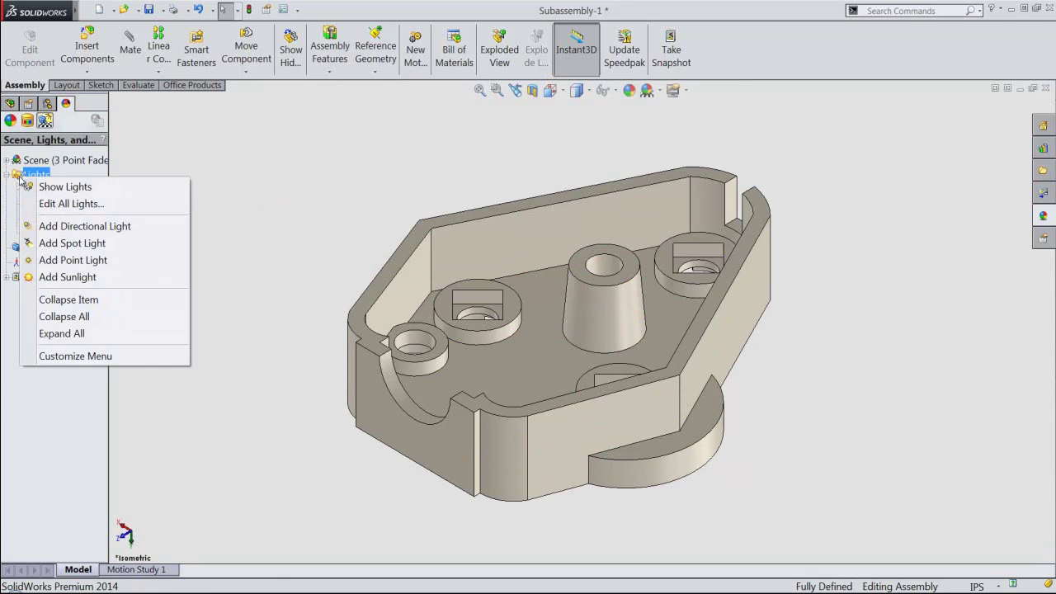
pyautogui.click(76, 226)
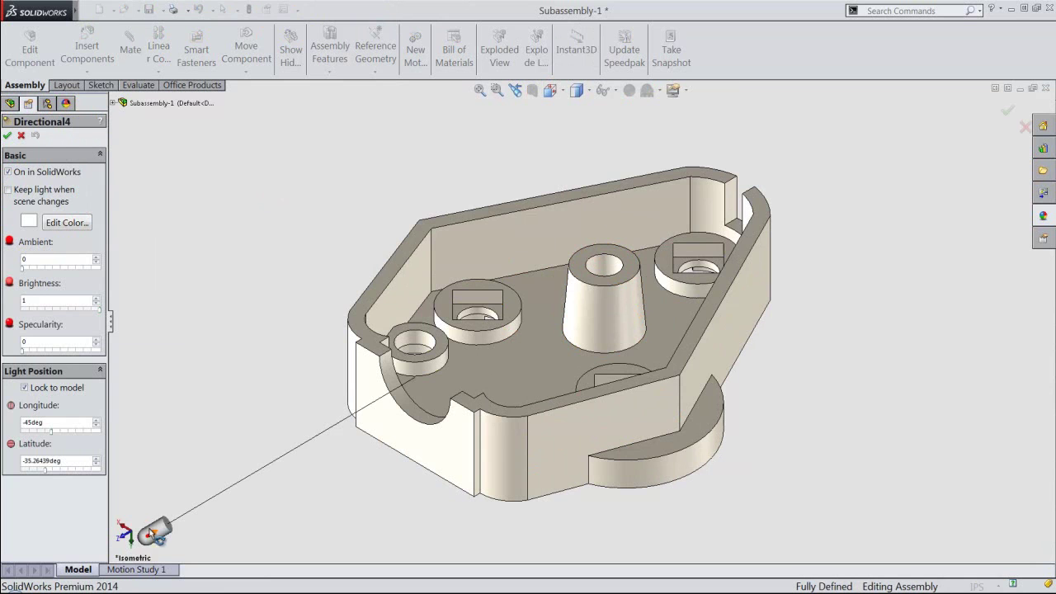
pyautogui.moveTo(163, 514); pyautogui.dragTo(294, 172)
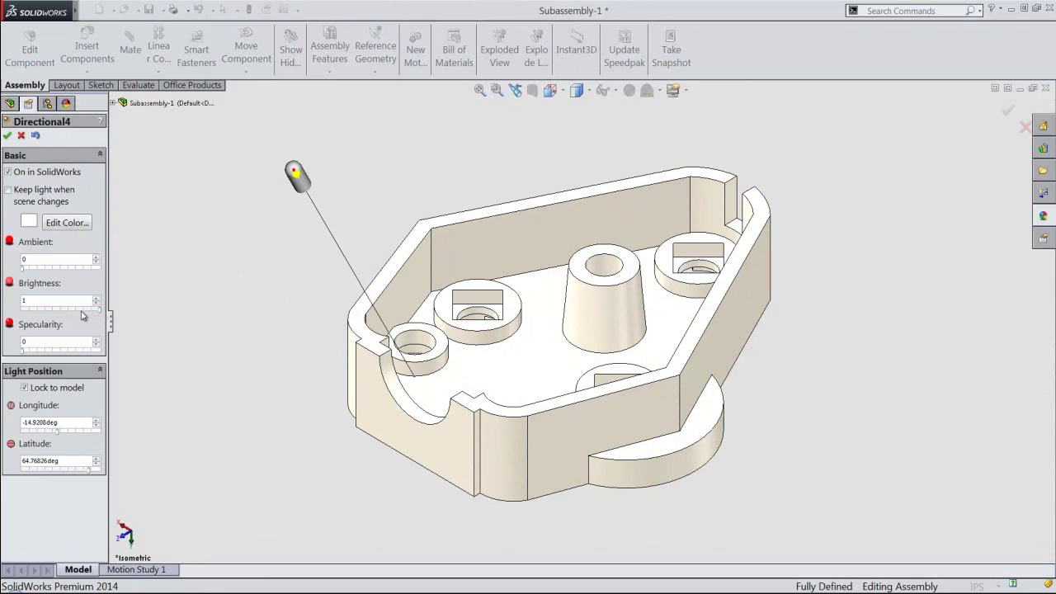
pyautogui.moveTo(97, 311); pyautogui.dragTo(58, 306)
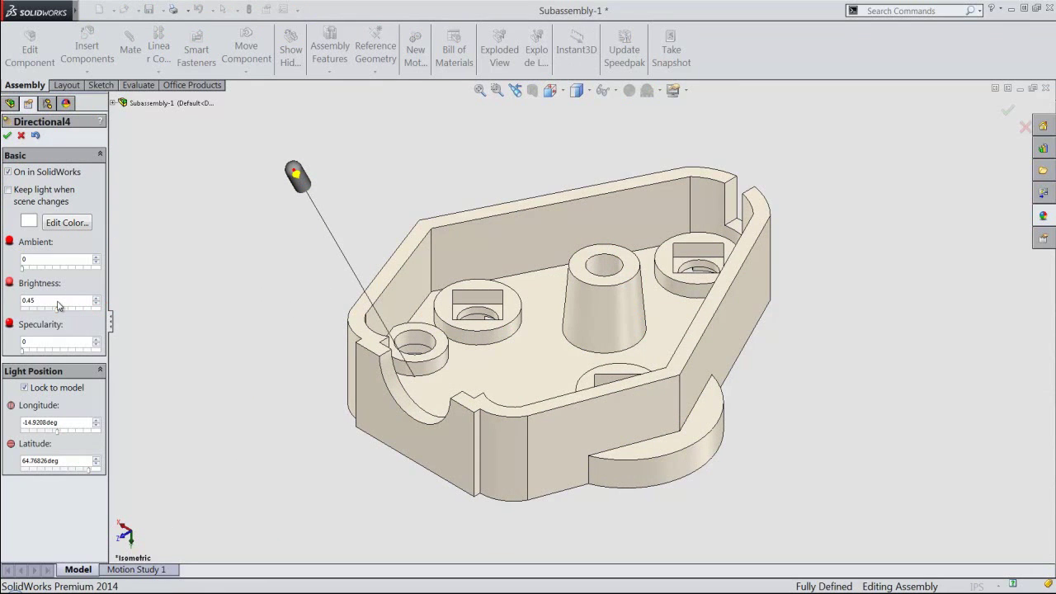
pyautogui.click(6, 137)
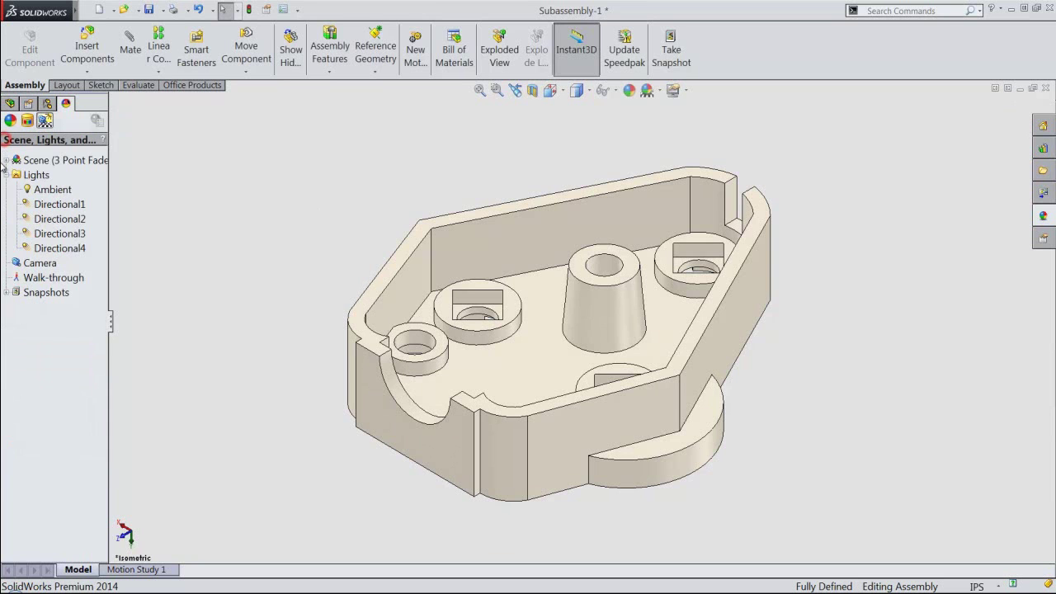
# Reduce the ambient light to 0.5 and save the assembly.
pyautogui.doubleClick(30, 188)
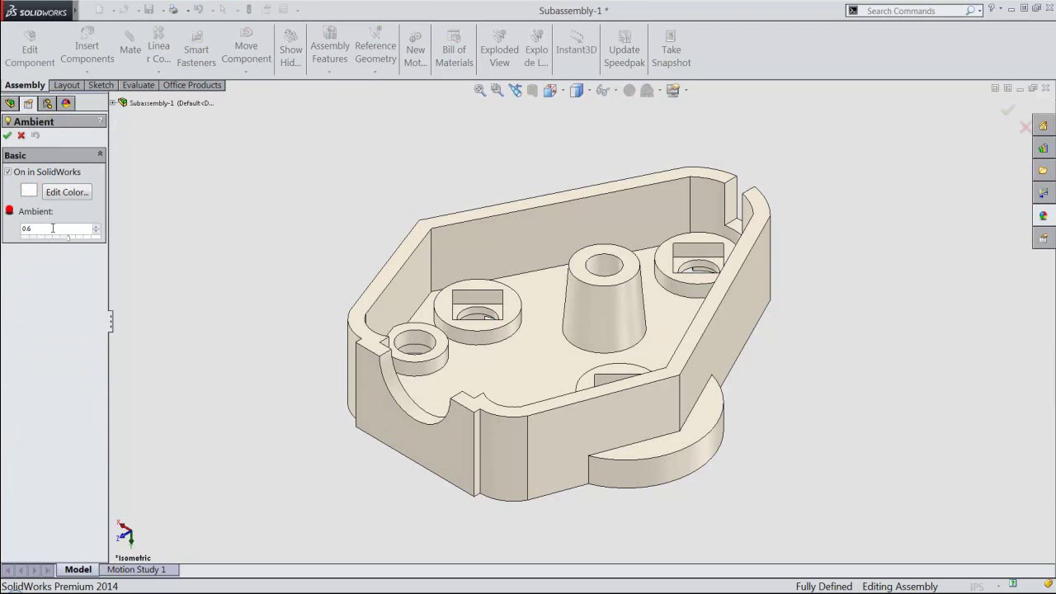
pyautogui.moveTo(70, 240); pyautogui.dragTo(66, 239)
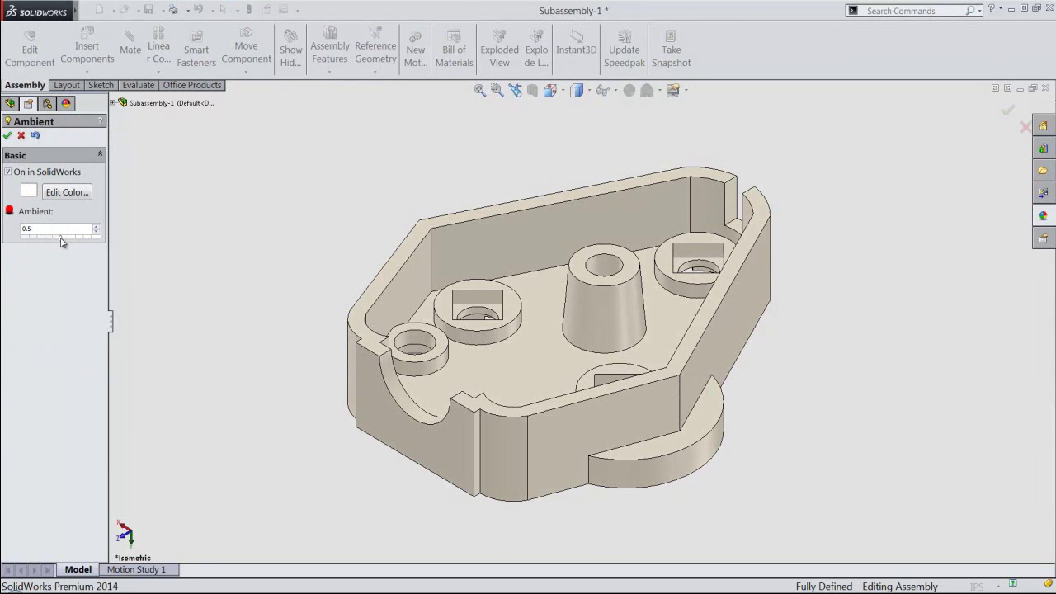
pyautogui.click(7, 136)
pyautogui.click(10, 103)
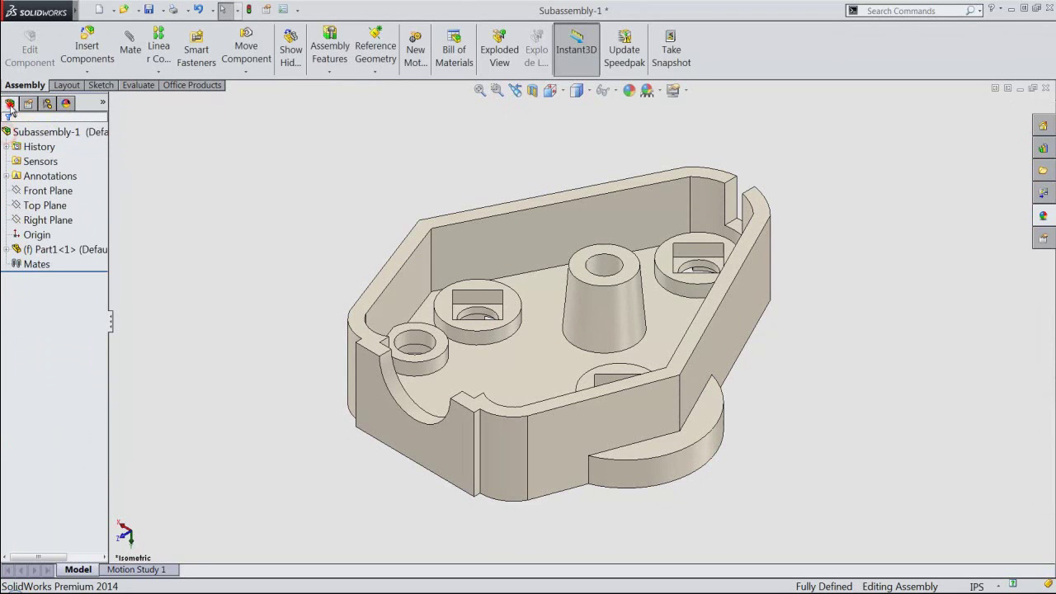
pyautogui.click(149, 10)
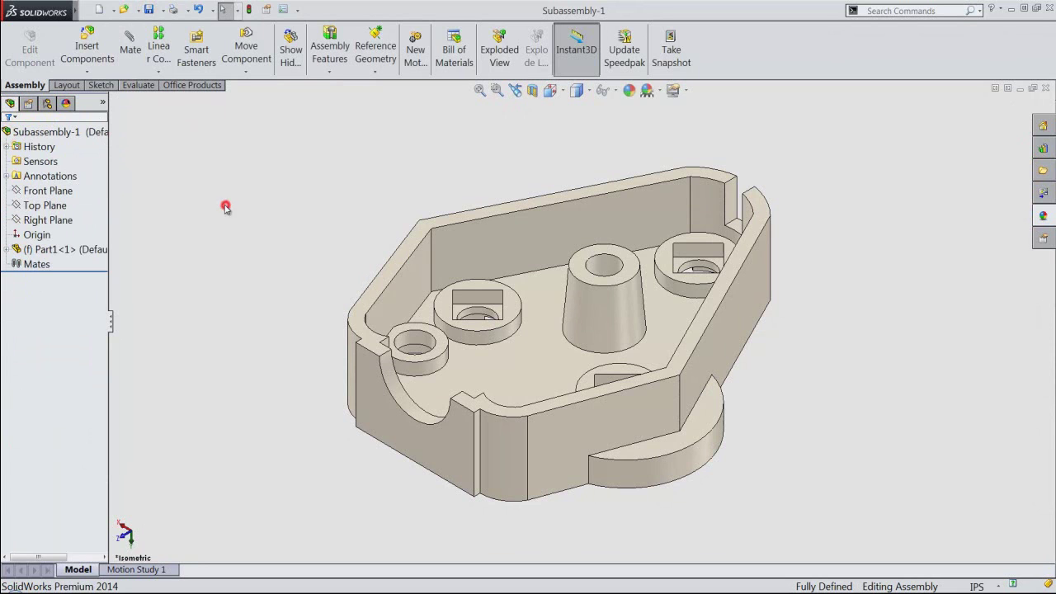
pyautogui.click(89, 50)
# Insert the Part2 brass terminal beside the base and rotate it so its thread points down.
pyautogui.click(55, 449)
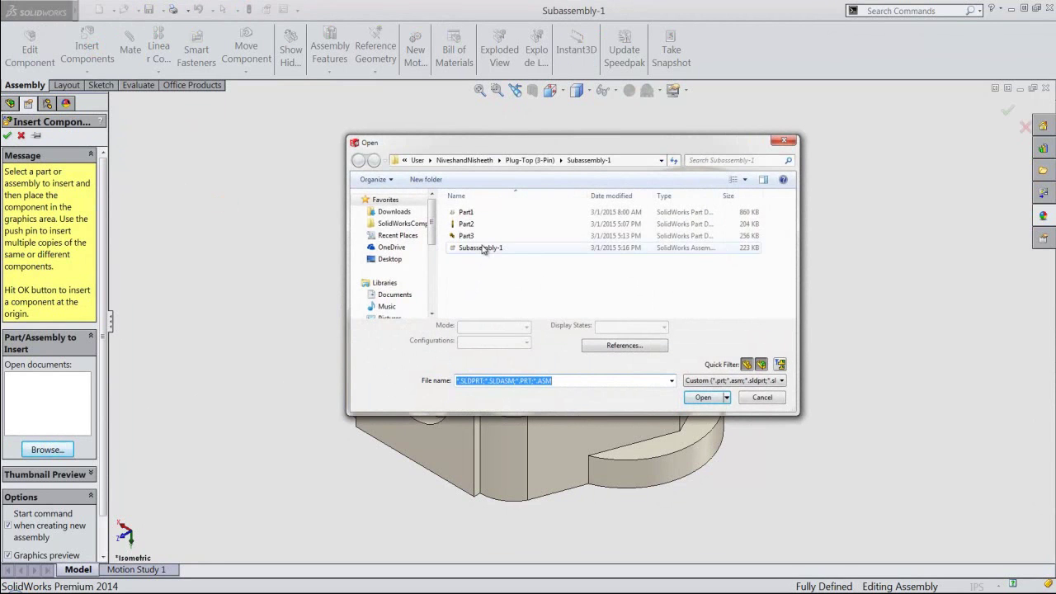
pyautogui.click(480, 227)
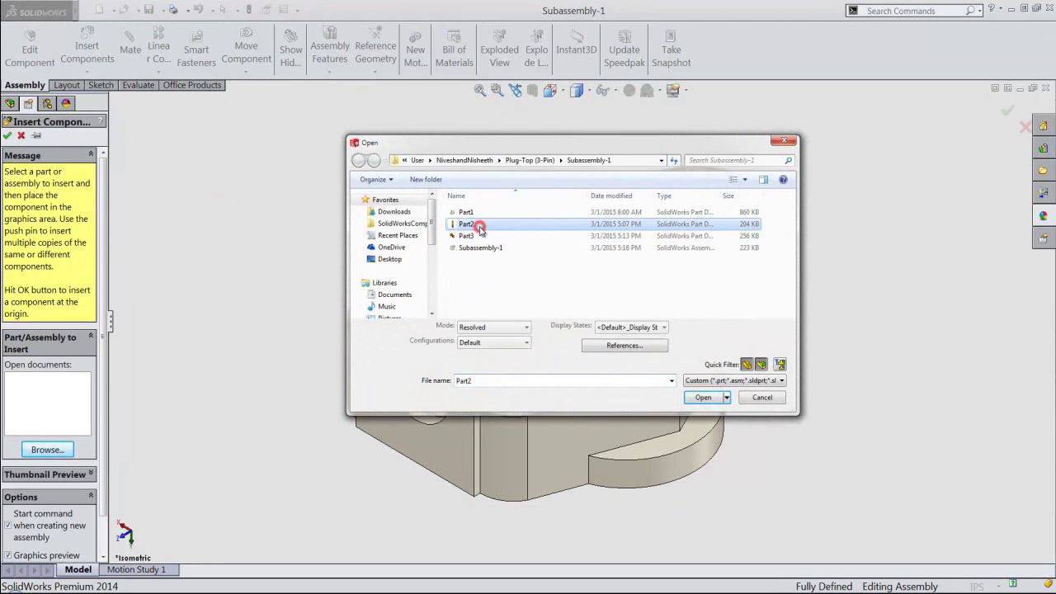
pyautogui.click(702, 398)
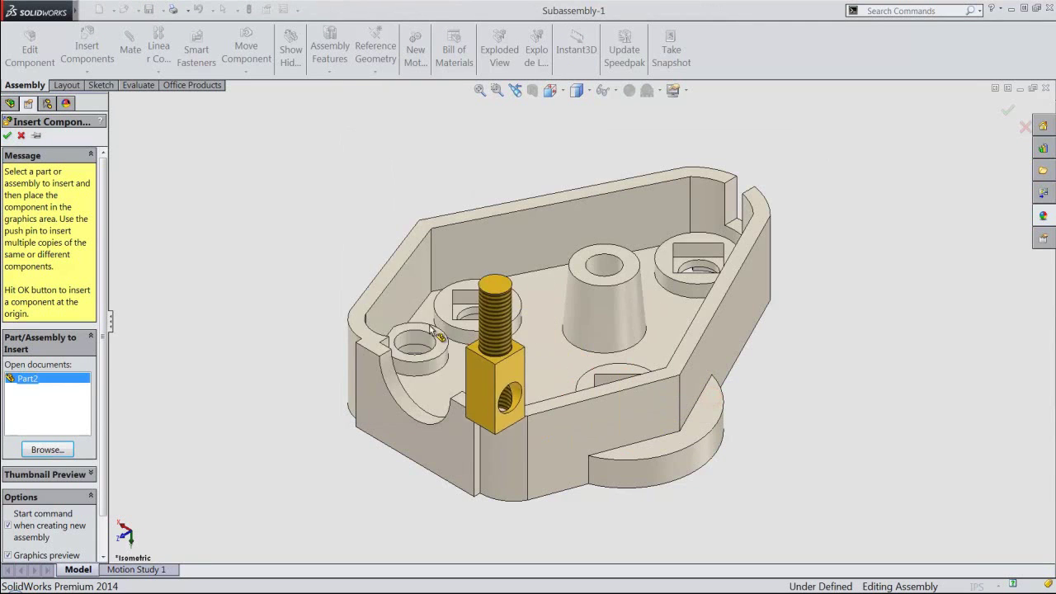
pyautogui.click(266, 240)
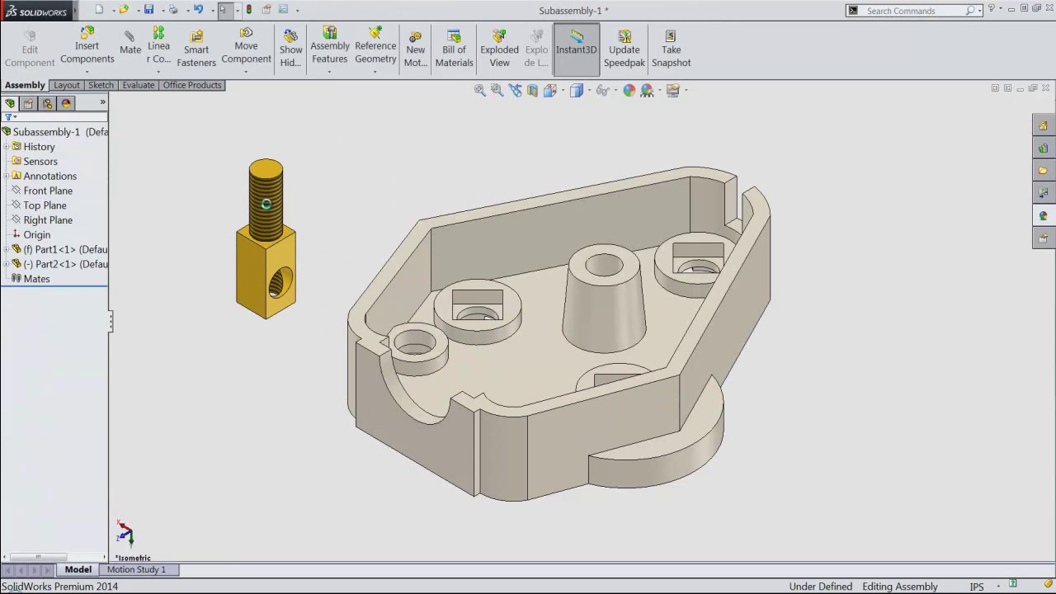
pyautogui.click(266, 208)
pyautogui.rightClick(266, 208)
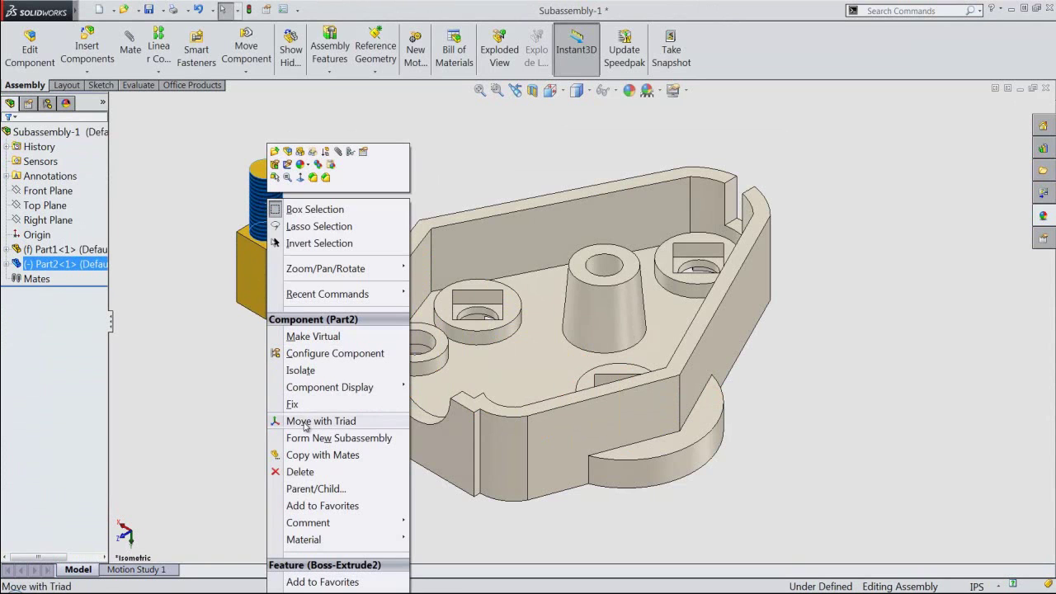
pyautogui.click(304, 421)
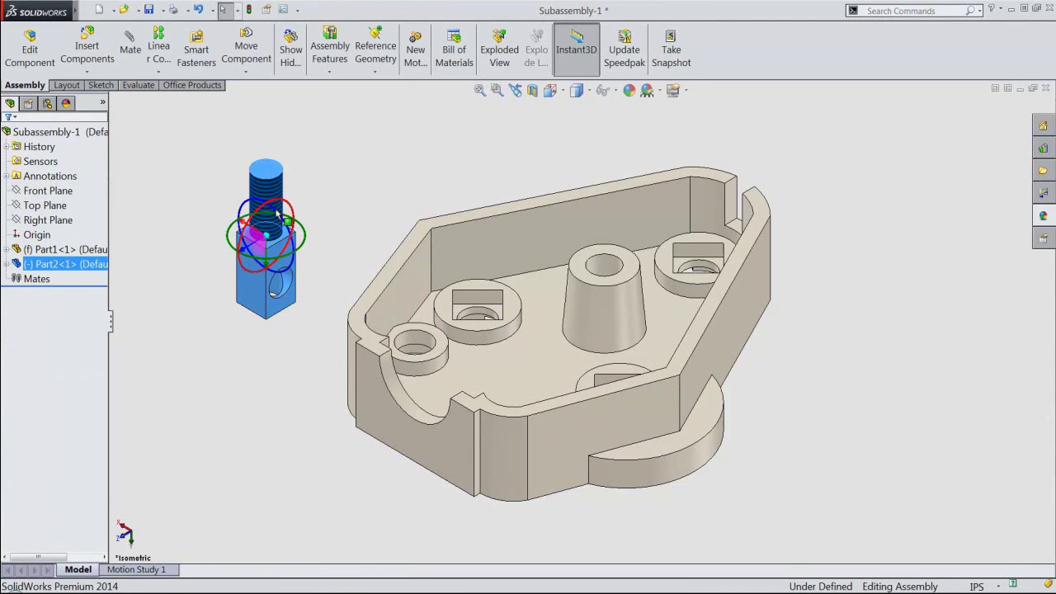
pyautogui.moveTo(274, 210); pyautogui.dragTo(233, 365)
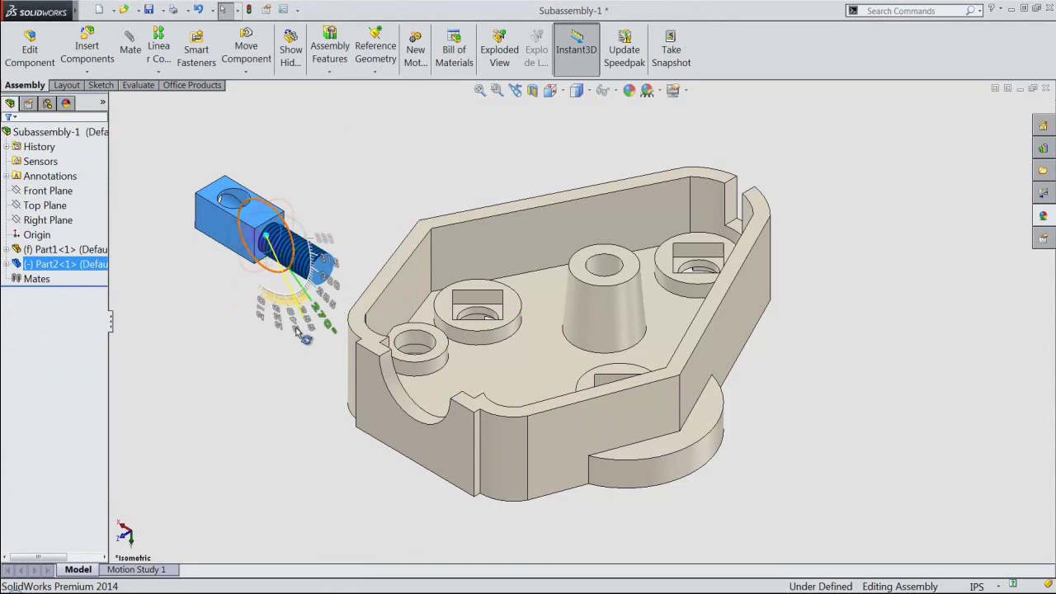
pyautogui.moveTo(233, 366); pyautogui.dragTo(190, 361)
pyautogui.click(185, 304)
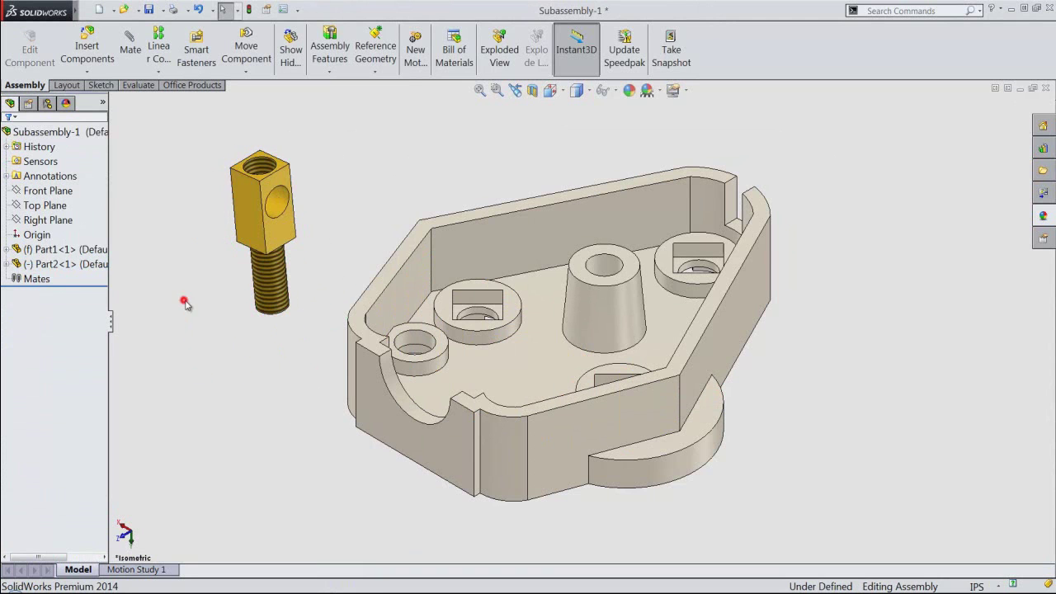
# Mate the terminal's threaded face concentric with the square pocket's hole.
pyautogui.click(275, 287)
pyautogui.scroll(-2, 448, 318)
pyautogui.scroll(-3, 547, 328)
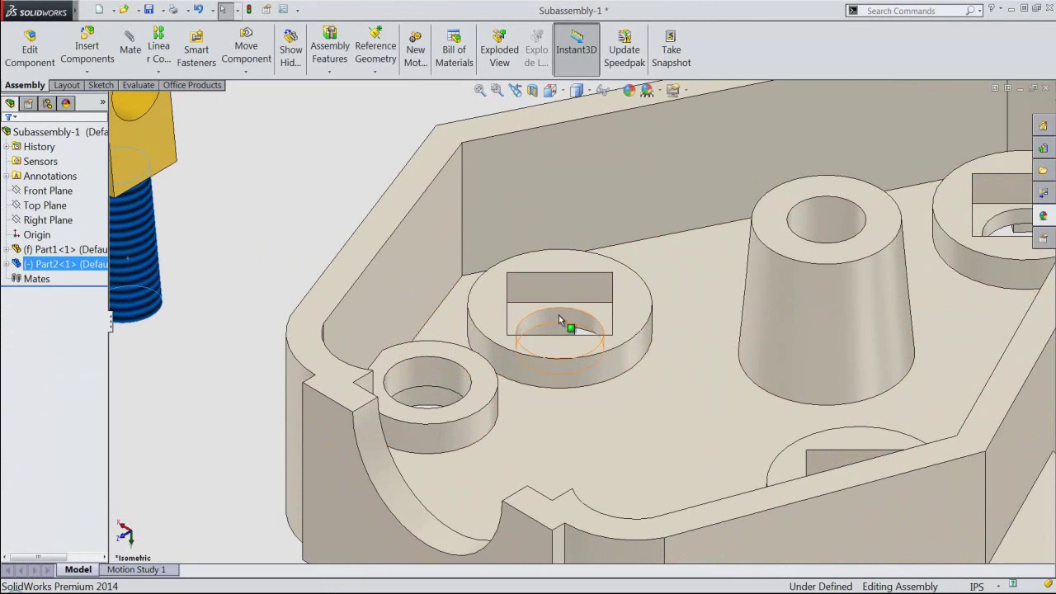
pyautogui.keyDown('ctrl'); pyautogui.click(559, 315); pyautogui.keyUp('ctrl')
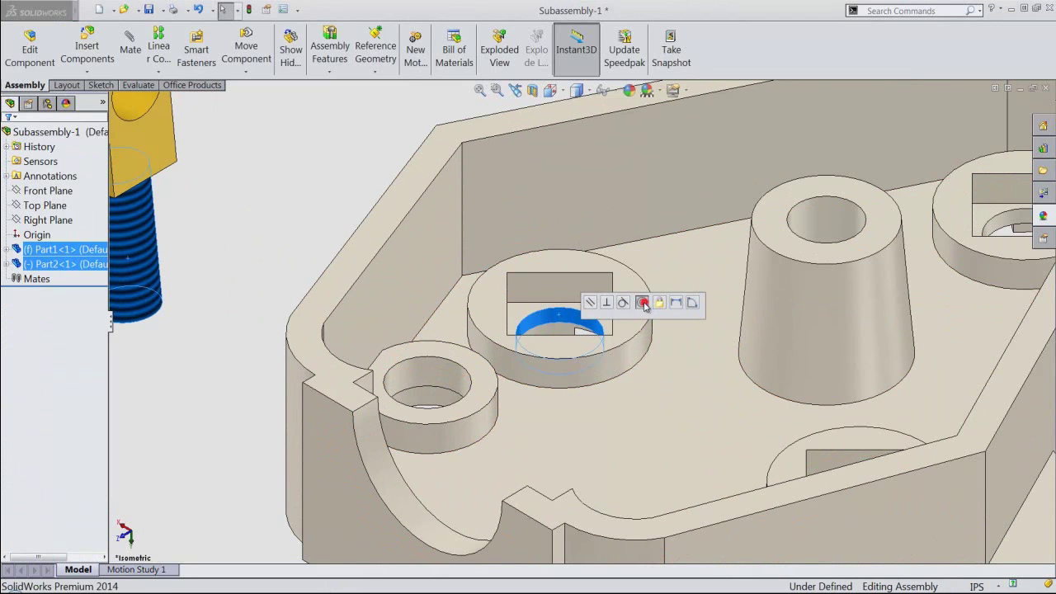
pyautogui.click(642, 302)
pyautogui.click(253, 214)
# Make the terminal block's side face parallel to the pocket's side face.
pyautogui.scroll(1, 483, 410)
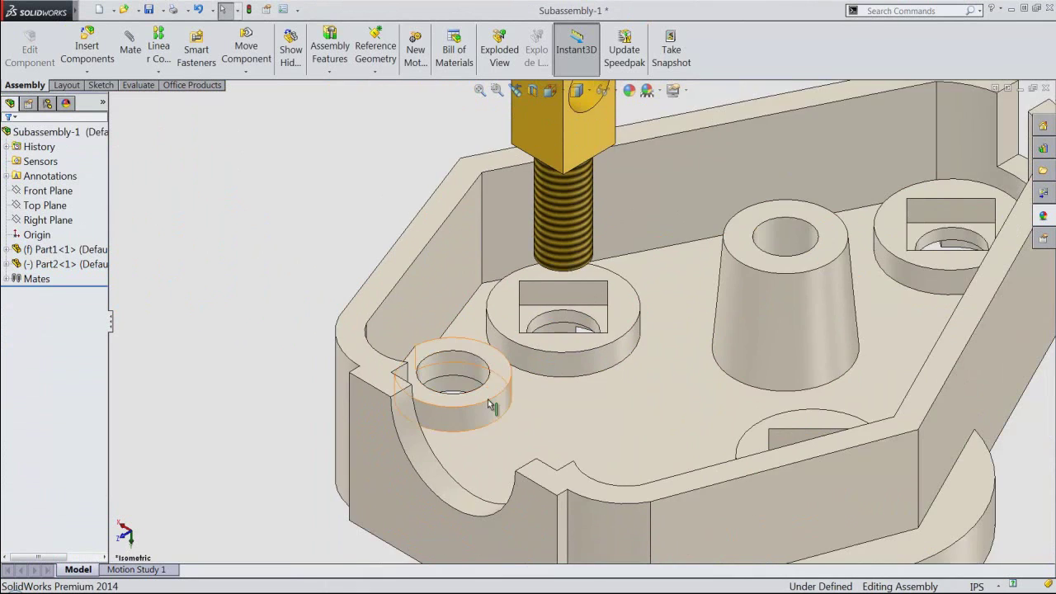
pyautogui.scroll(1, 511, 338)
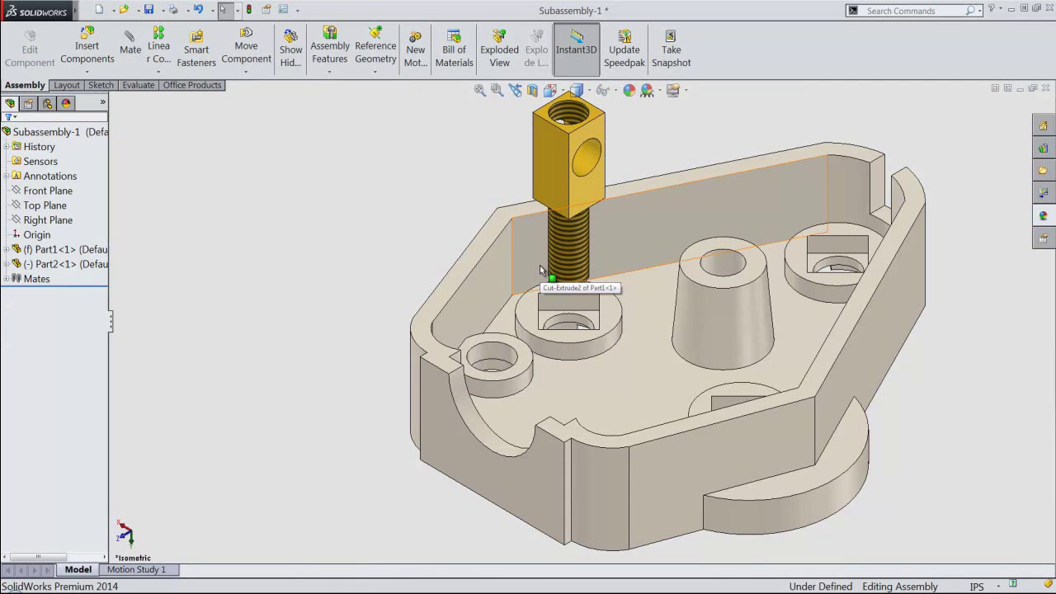
pyautogui.click(553, 178)
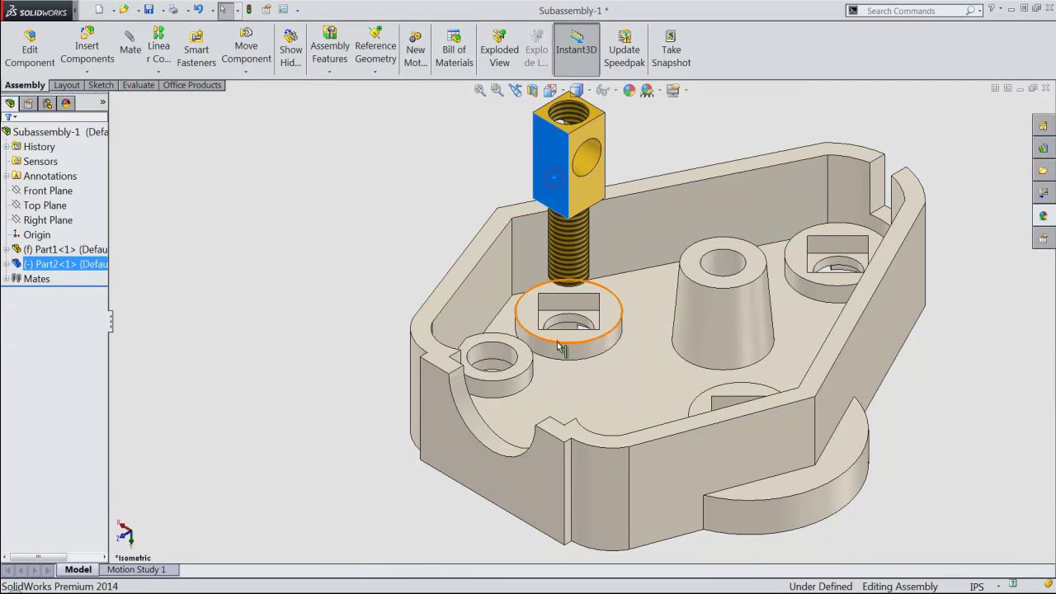
pyautogui.moveTo(560, 328); pyautogui.dragTo(529, 348, button='middle')
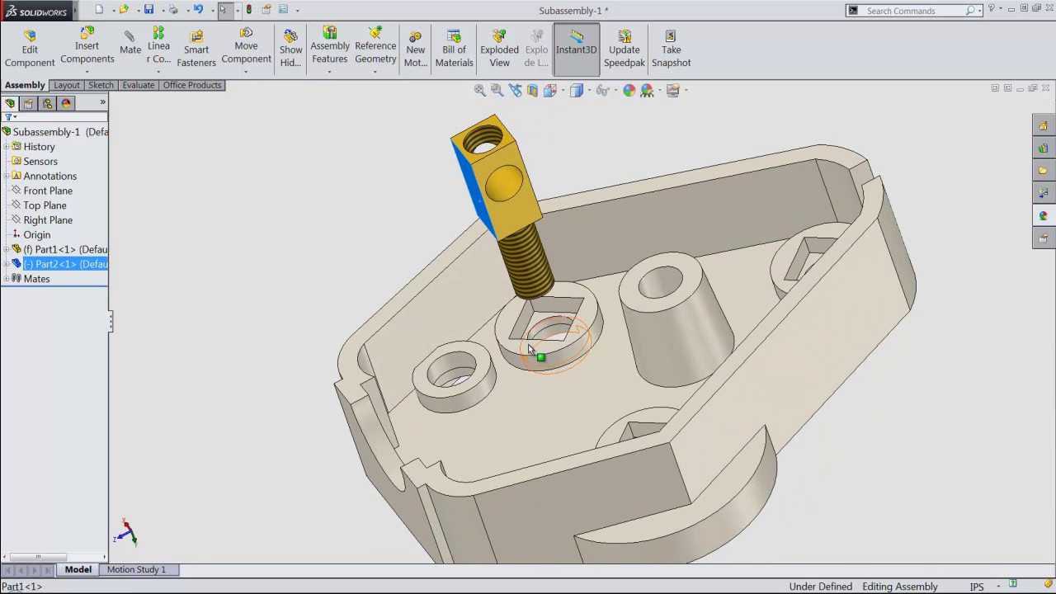
pyautogui.keyDown('ctrl'); pyautogui.click(519, 327); pyautogui.keyUp('ctrl')
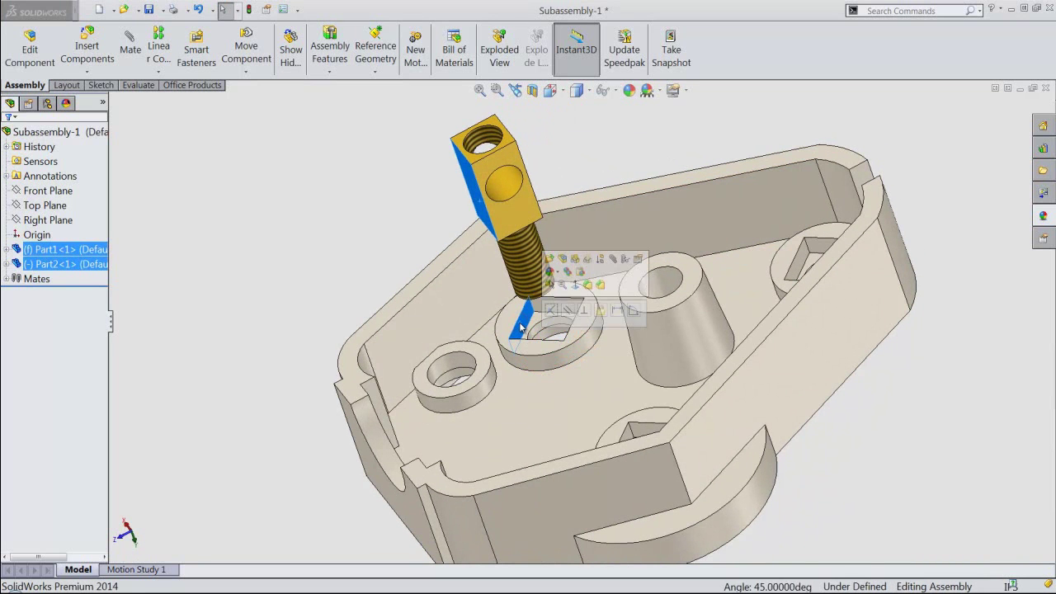
pyautogui.click(568, 311)
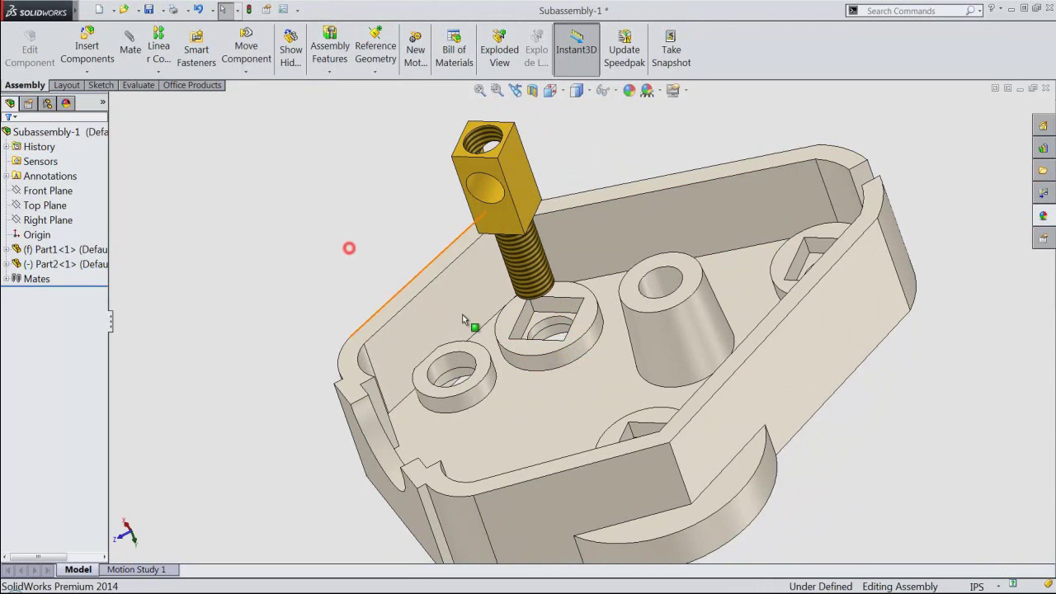
# Add a coincident mate seating the terminal flush against the base.
pyautogui.scroll(-2, 511, 318)
pyautogui.moveTo(544, 367)
pyautogui.mouseDown(button='middle')
pyautogui.moveTo(501, 353)
pyautogui.moveTo(454, 234)
pyautogui.moveTo(405, 303)
pyautogui.moveTo(344, 300)
pyautogui.moveTo(372, 308)
pyautogui.mouseUp(button='middle')
pyautogui.scroll(-3, 631, 216)
pyautogui.scroll(-2, 615, 219)
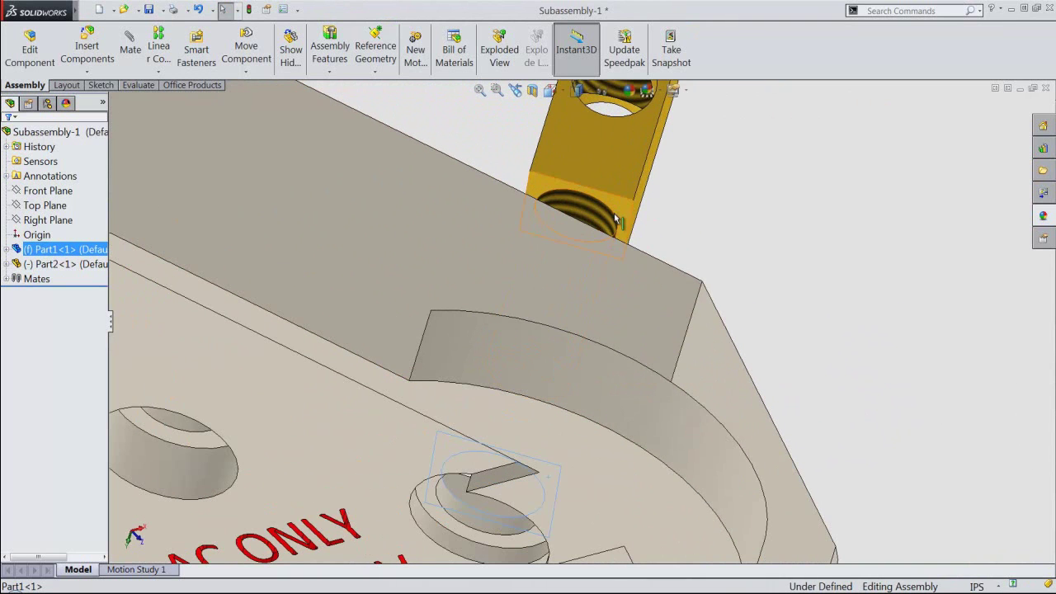
pyautogui.click(617, 214)
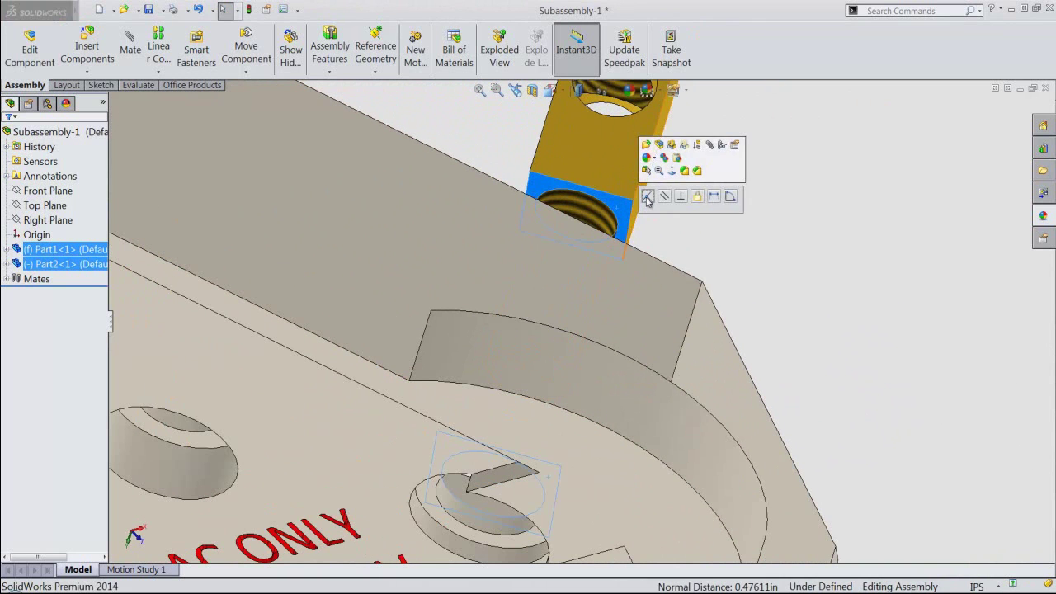
pyautogui.click(647, 197)
# Switch to the isometric view and save the subassembly.
pyautogui.click(507, 154)
pyautogui.click(515, 93)
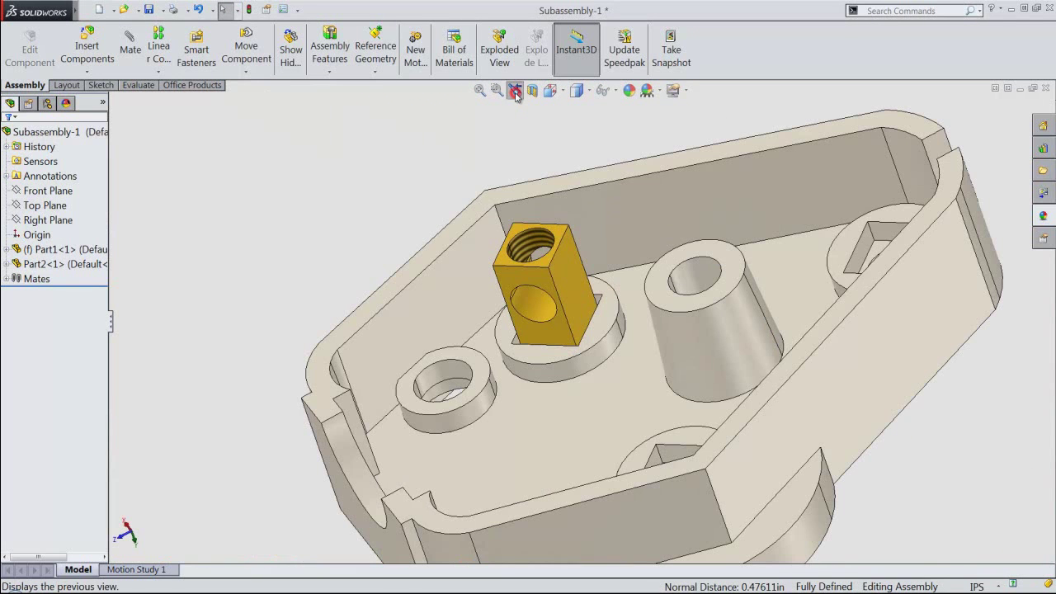
pyautogui.click(550, 90)
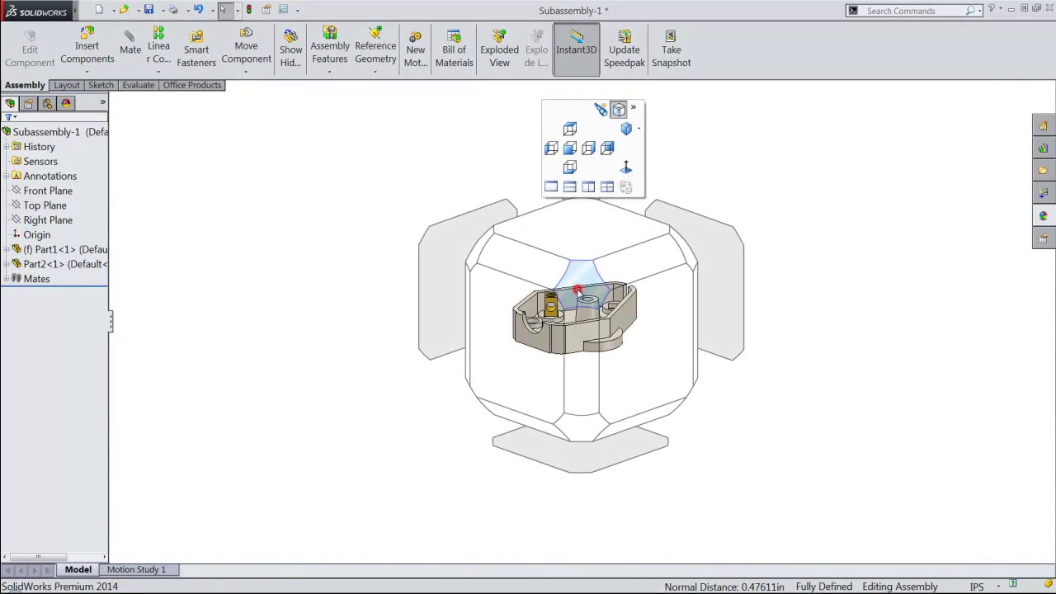
pyautogui.click(578, 282)
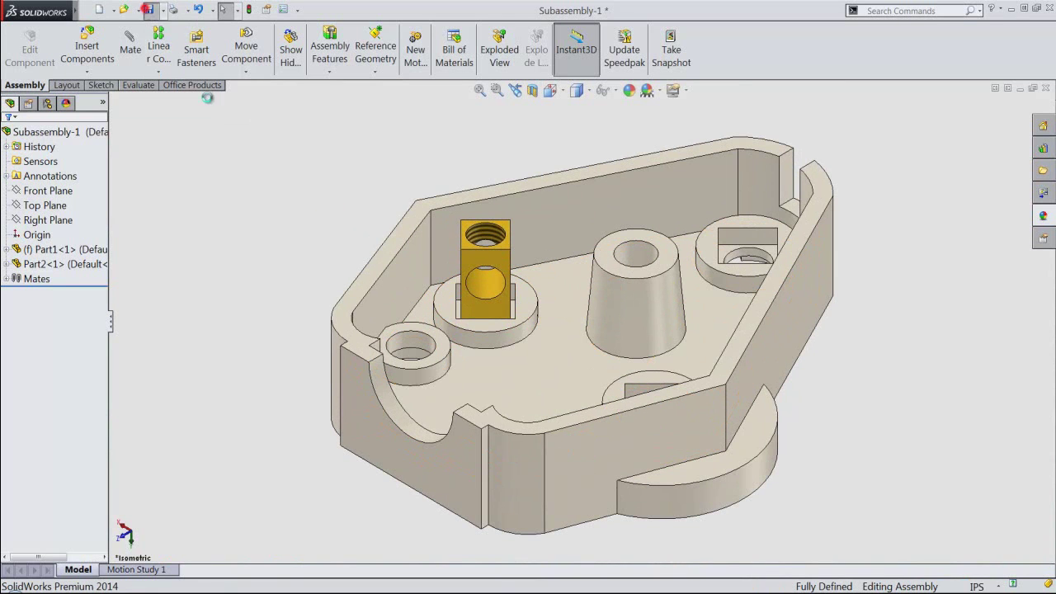
pyautogui.click(291, 258)
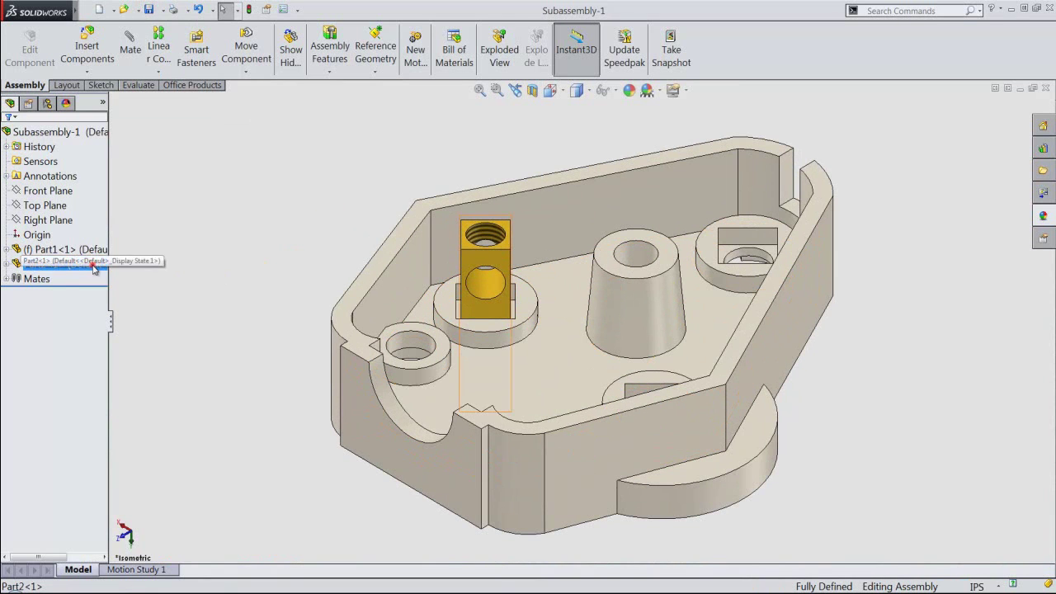
# Copy the terminal as Part2<2> and mate it concentric with the second pocket's hole.
pyautogui.click(42, 265)
pyautogui.moveTo(41, 265); pyautogui.dragTo(268, 259)
pyautogui.click(171, 306)
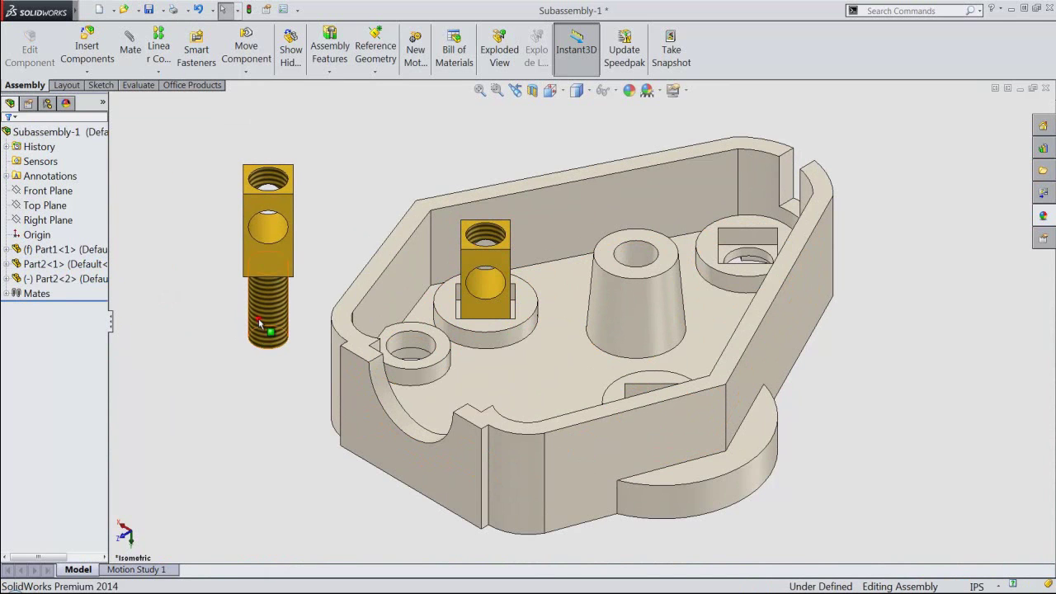
pyautogui.click(260, 324)
pyautogui.moveTo(494, 393)
pyautogui.mouseDown(button='middle')
pyautogui.moveTo(514, 440)
pyautogui.moveTo(603, 441)
pyautogui.mouseUp(button='middle')
pyautogui.scroll(-3, 667, 419)
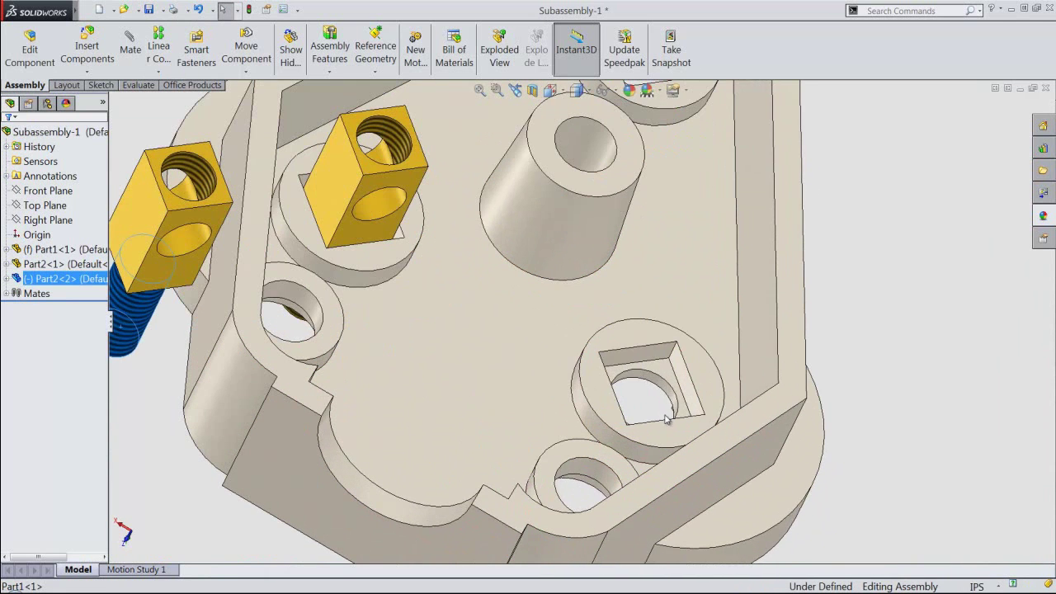
pyautogui.keyDown('ctrl'); pyautogui.click(666, 388); pyautogui.keyUp('ctrl')
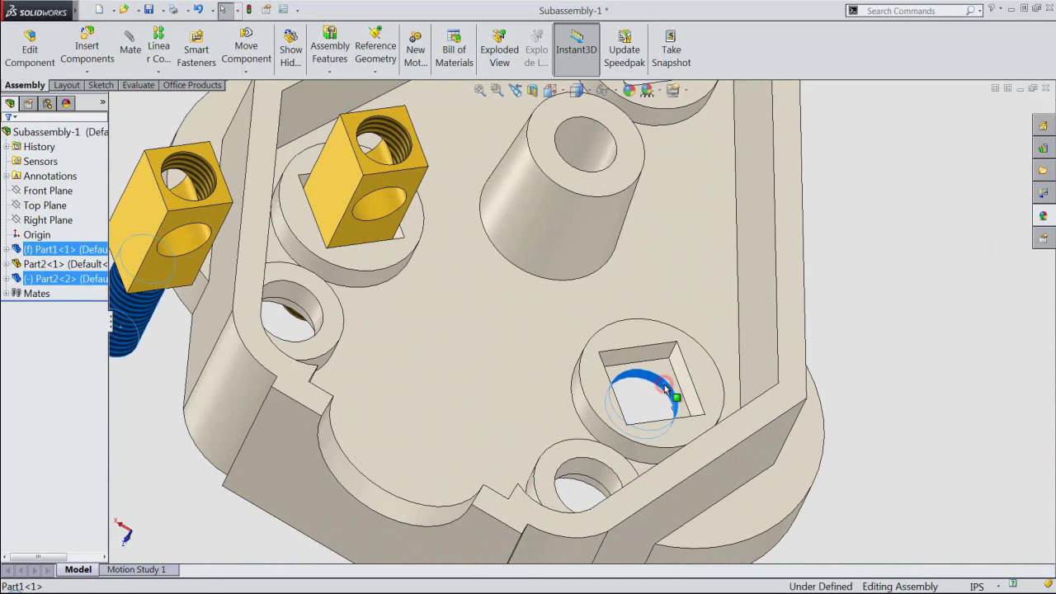
pyautogui.click(747, 373)
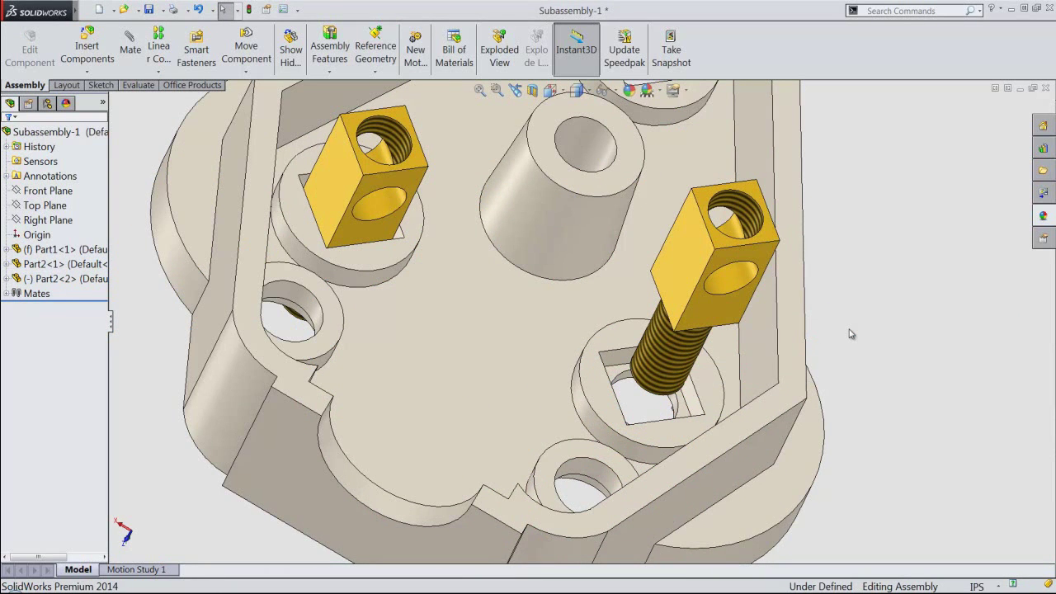
# From a corner view, spin Part2<2> about its screw axis.
pyautogui.click(551, 89)
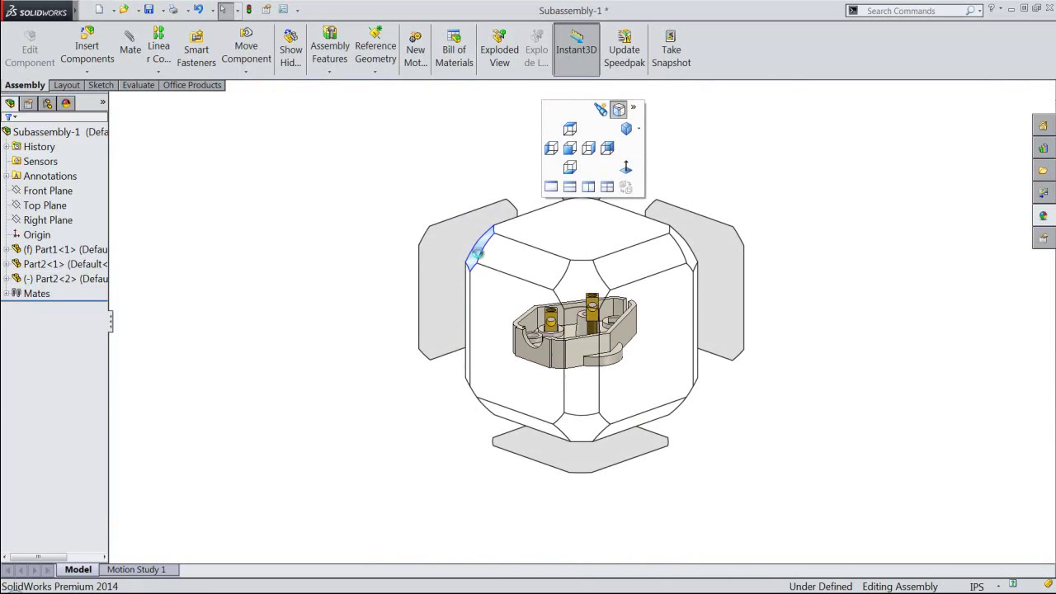
pyautogui.click(471, 236)
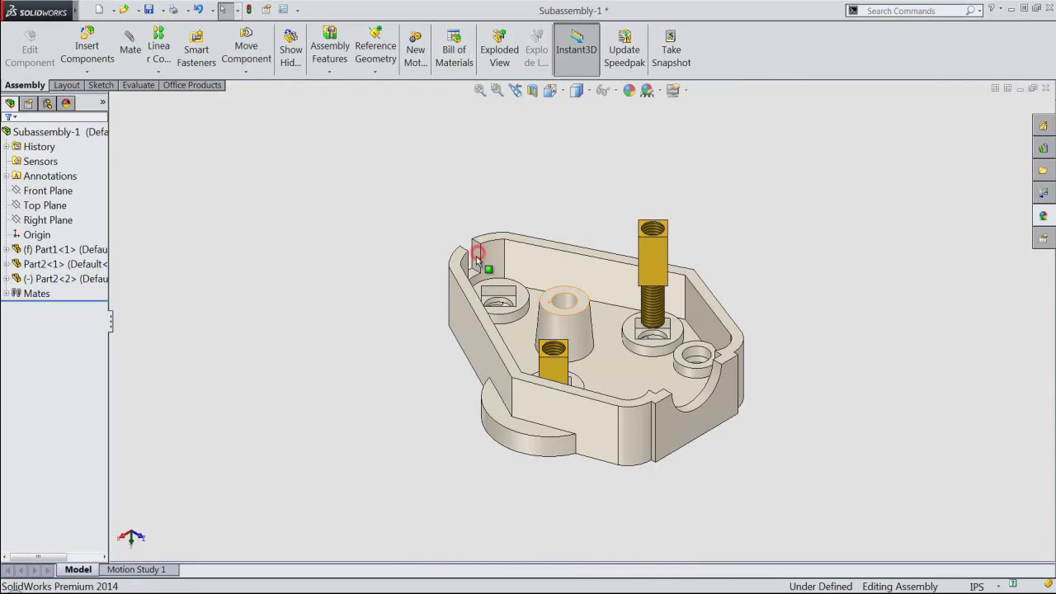
pyautogui.scroll(-3, 599, 319)
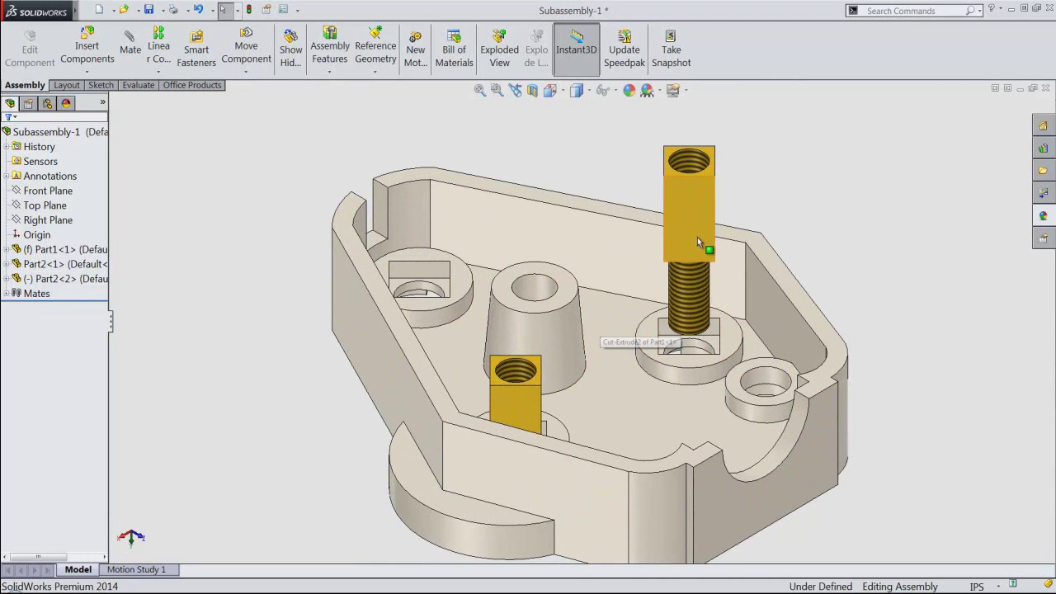
pyautogui.click(697, 236)
pyautogui.moveTo(719, 240); pyautogui.dragTo(758, 226)
pyautogui.click(776, 191)
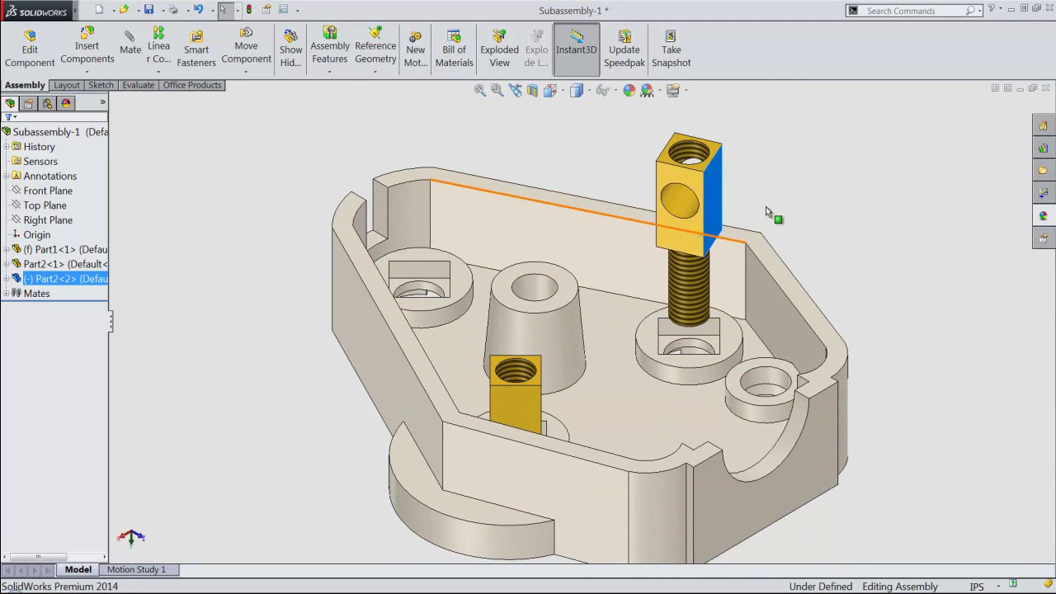
# Add a parallel mate squaring the Part2<2> block with the pocket sides.
pyautogui.click(691, 243)
pyautogui.moveTo(691, 247)
pyautogui.mouseDown(button='middle')
pyautogui.moveTo(652, 395)
pyautogui.moveTo(657, 365)
pyautogui.mouseUp(button='middle')
pyautogui.scroll(-3, 725, 302)
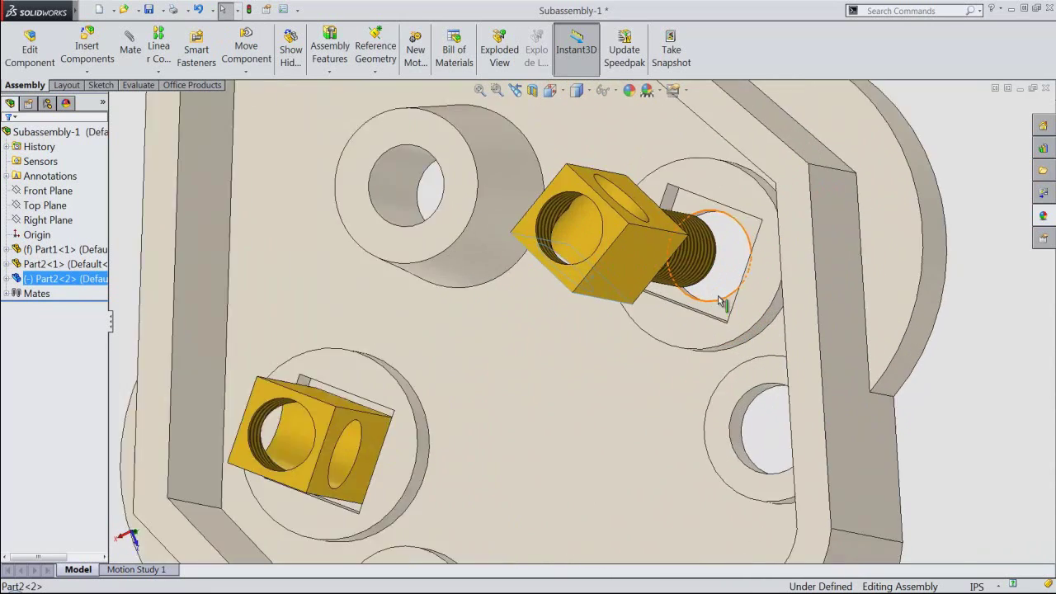
pyautogui.scroll(-3, 666, 344)
pyautogui.scroll(-2, 667, 344)
pyautogui.keyDown('ctrl'); pyautogui.click(679, 324); pyautogui.keyUp('ctrl')
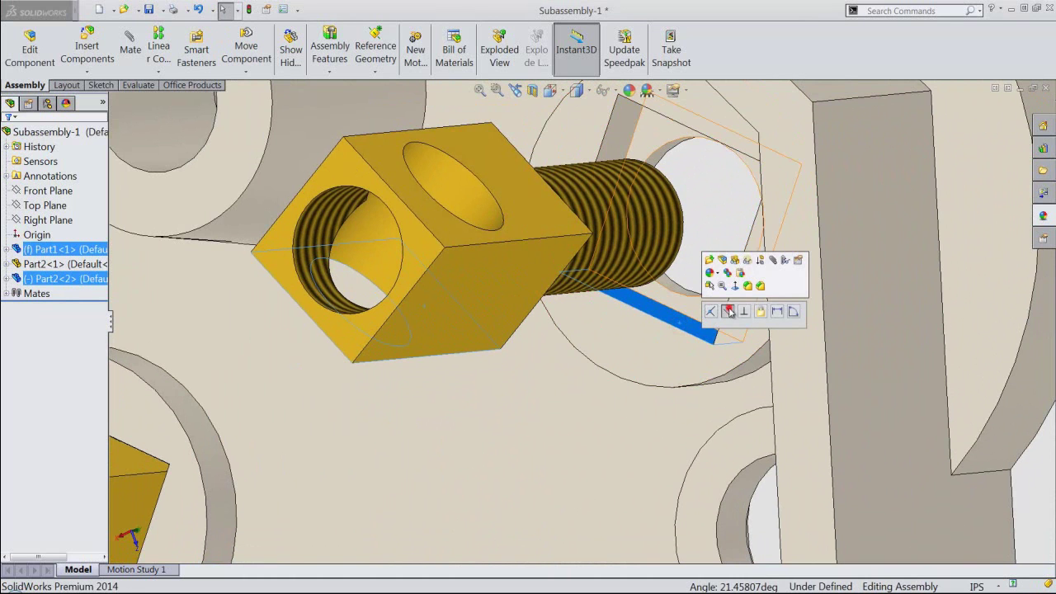
pyautogui.click(728, 311)
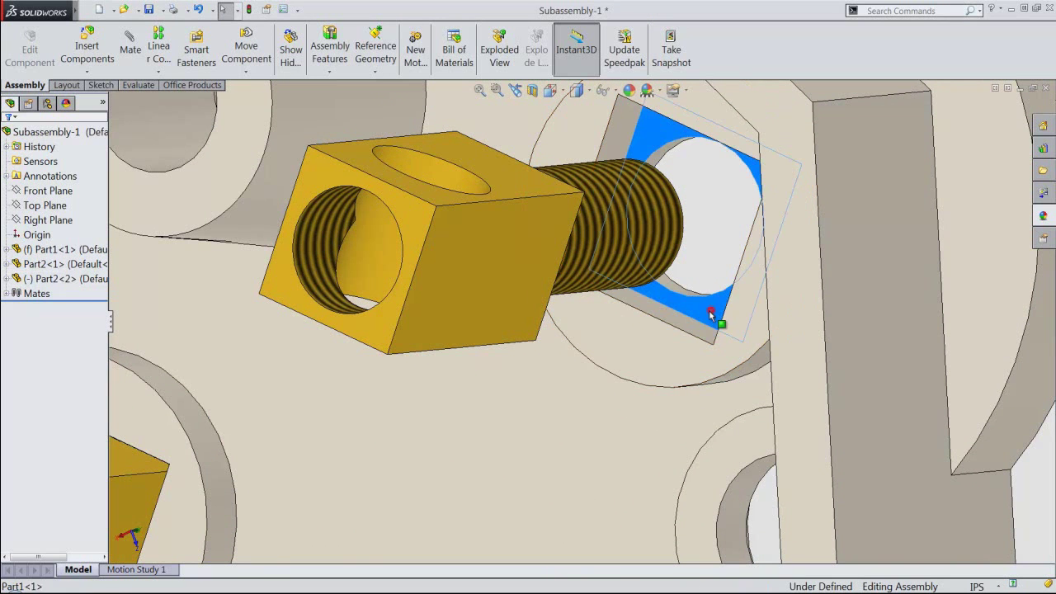
# Seat Part2<2> flush against the base, return to isometric view and save.
pyautogui.click(709, 314)
pyautogui.moveTo(691, 329)
pyautogui.mouseDown(button='middle')
pyautogui.moveTo(595, 357)
pyautogui.moveTo(490, 321)
pyautogui.mouseUp(button='middle')
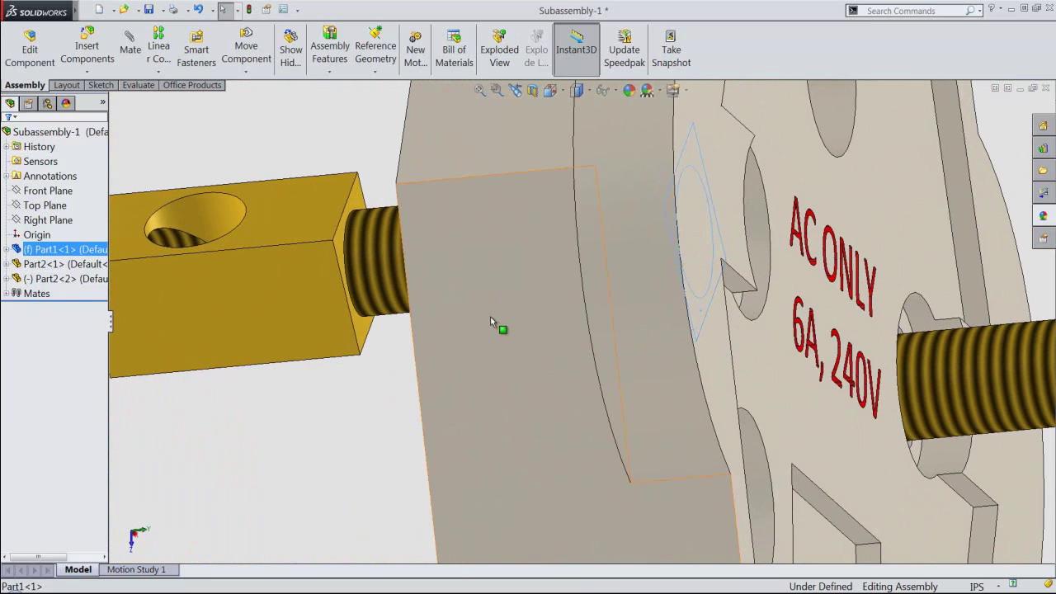
pyautogui.keyDown('ctrl'); pyautogui.click(348, 251); pyautogui.keyUp('ctrl')
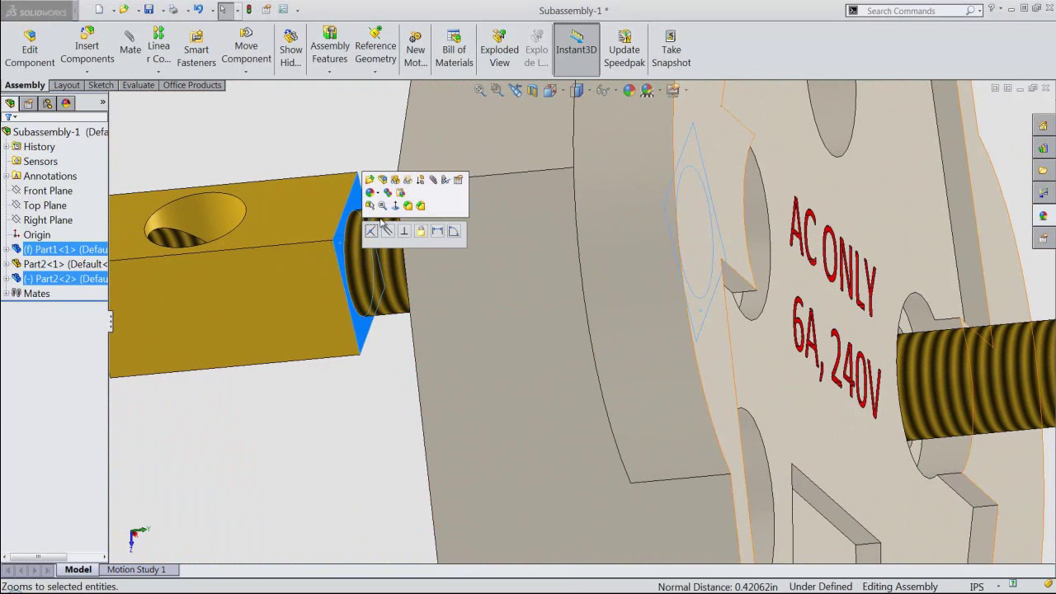
pyautogui.click(371, 232)
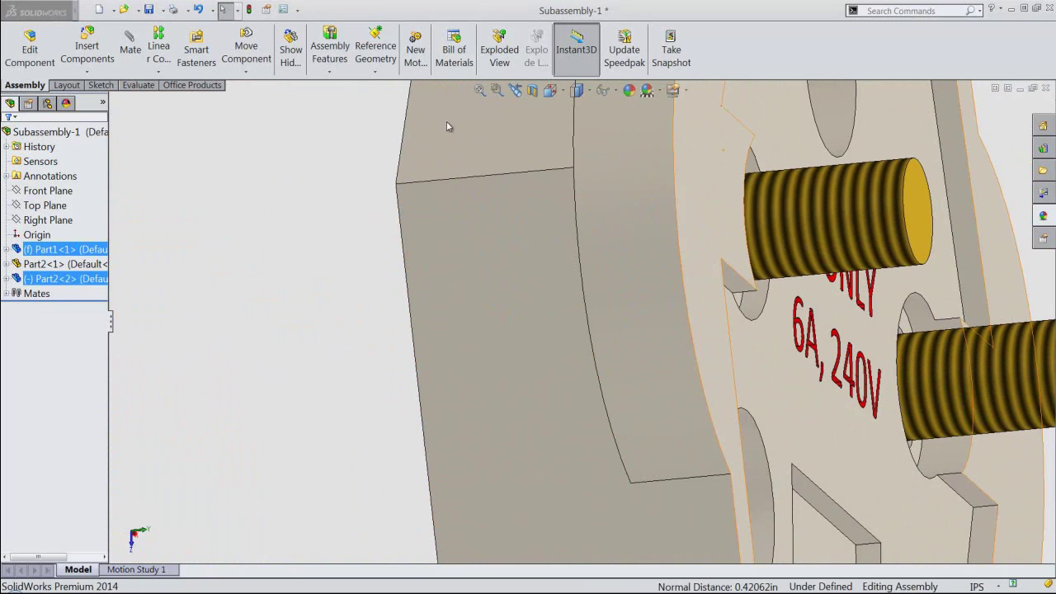
pyautogui.click(540, 97)
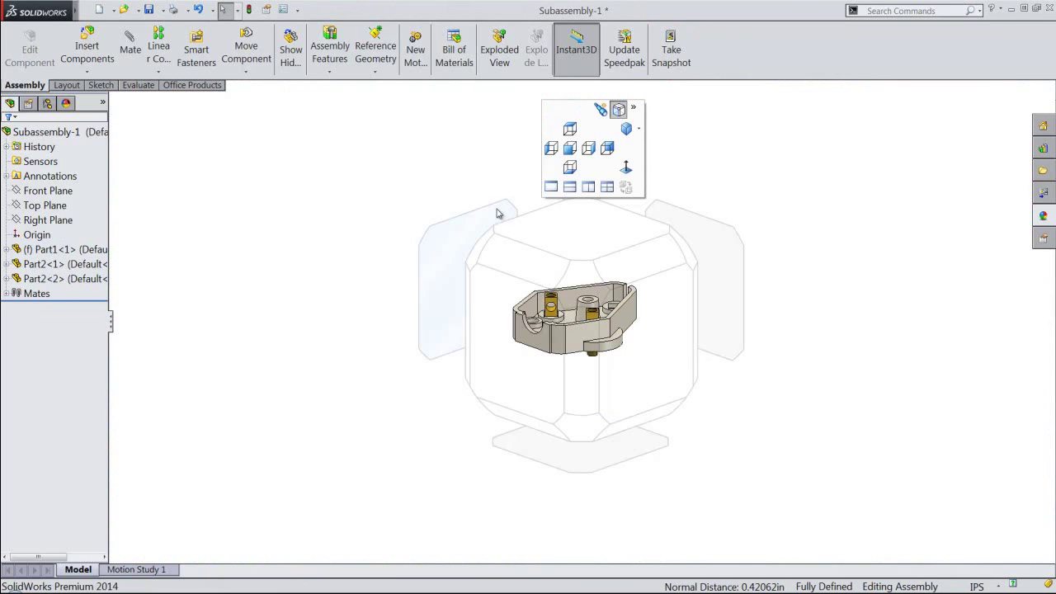
pyautogui.click(484, 249)
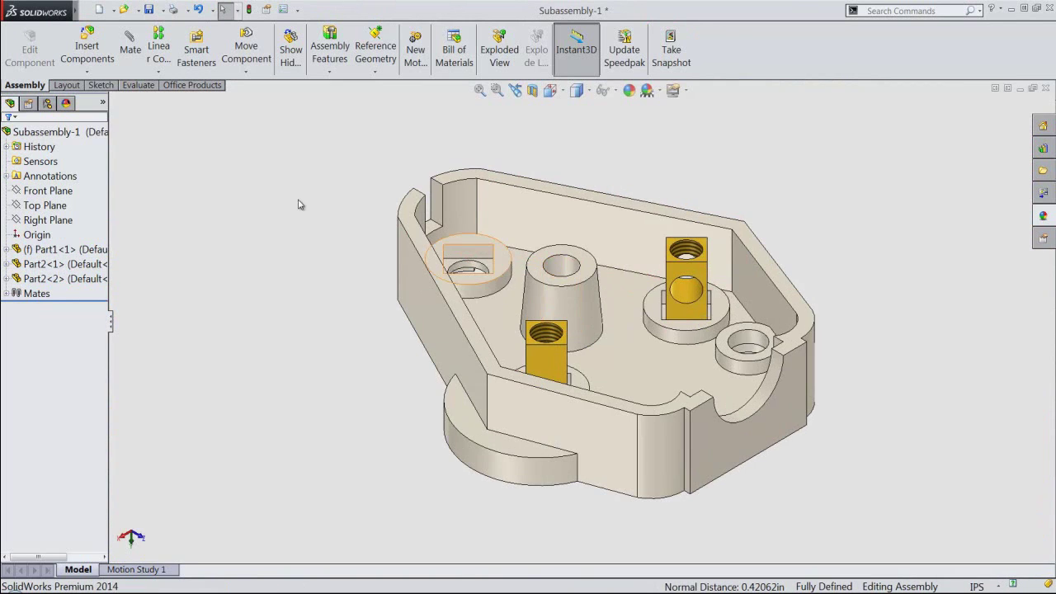
pyautogui.click(240, 232)
# Copy the terminal as Part2<3> and mate it concentric with the left pocket's hole.
pyautogui.click(38, 279)
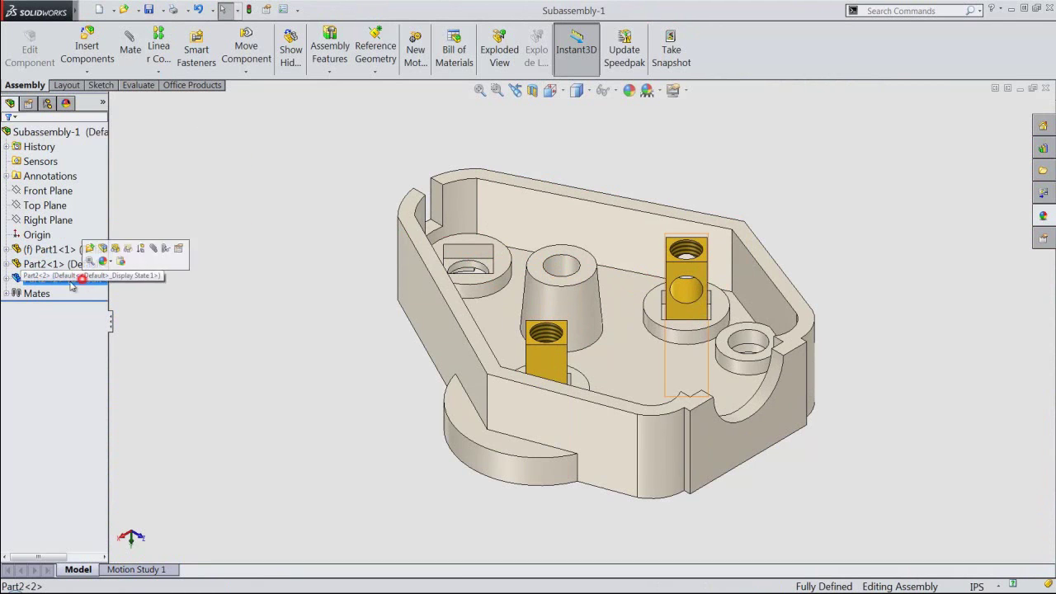
pyautogui.keyDown('ctrl'); pyautogui.moveTo(38, 279); pyautogui.dragTo(326, 248); pyautogui.keyUp('ctrl')
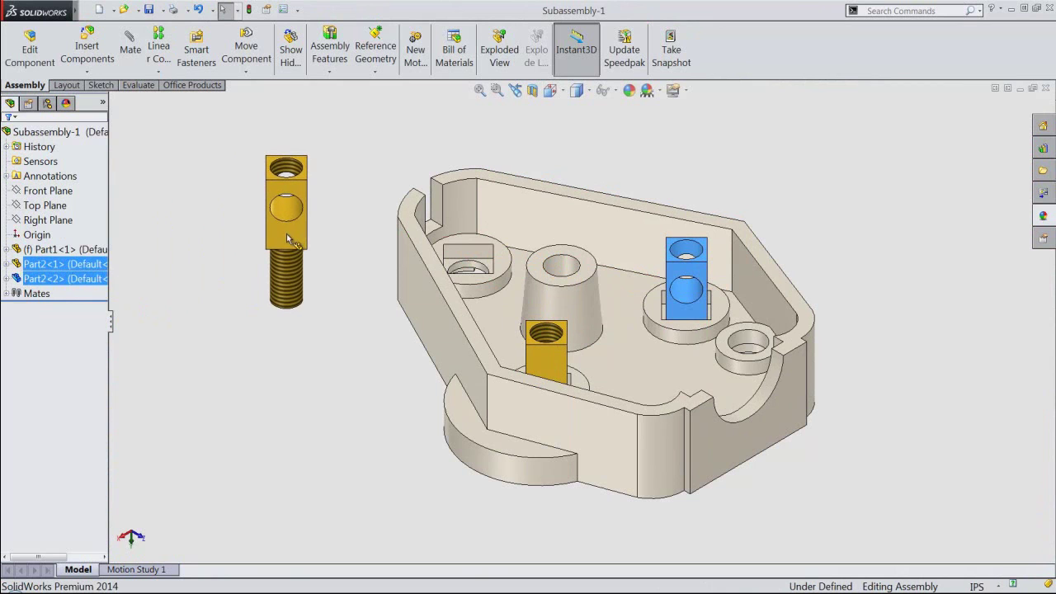
pyautogui.click(371, 311)
pyautogui.click(293, 288)
pyautogui.scroll(-4, 424, 251)
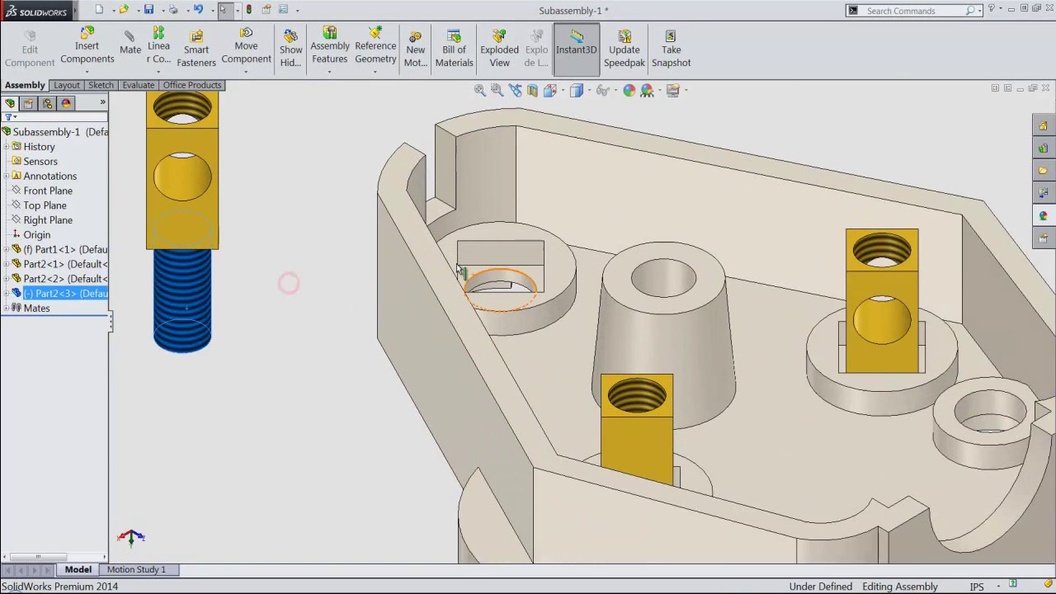
pyautogui.keyDown('ctrl'); pyautogui.click(541, 291); pyautogui.keyUp('ctrl')
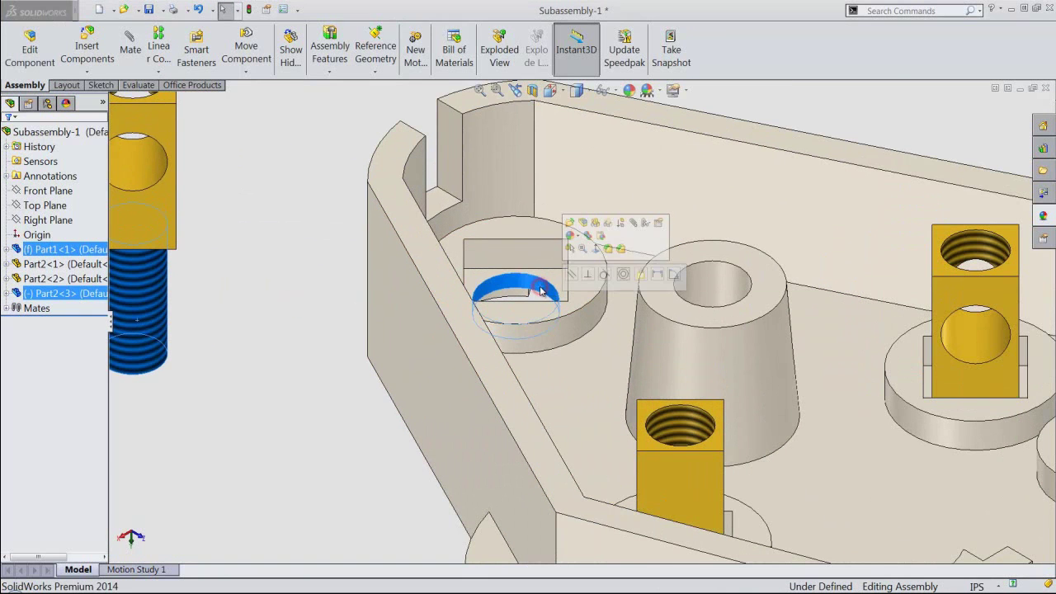
pyautogui.click(624, 275)
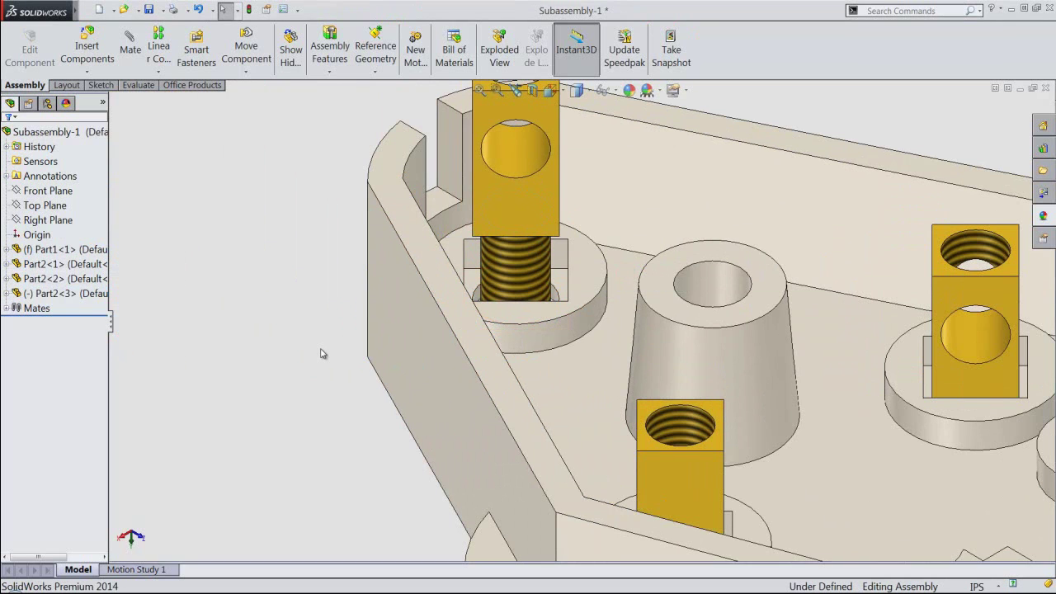
# In isometric view, make the Part2<3> face parallel to a flat base face.
pyautogui.click(554, 93)
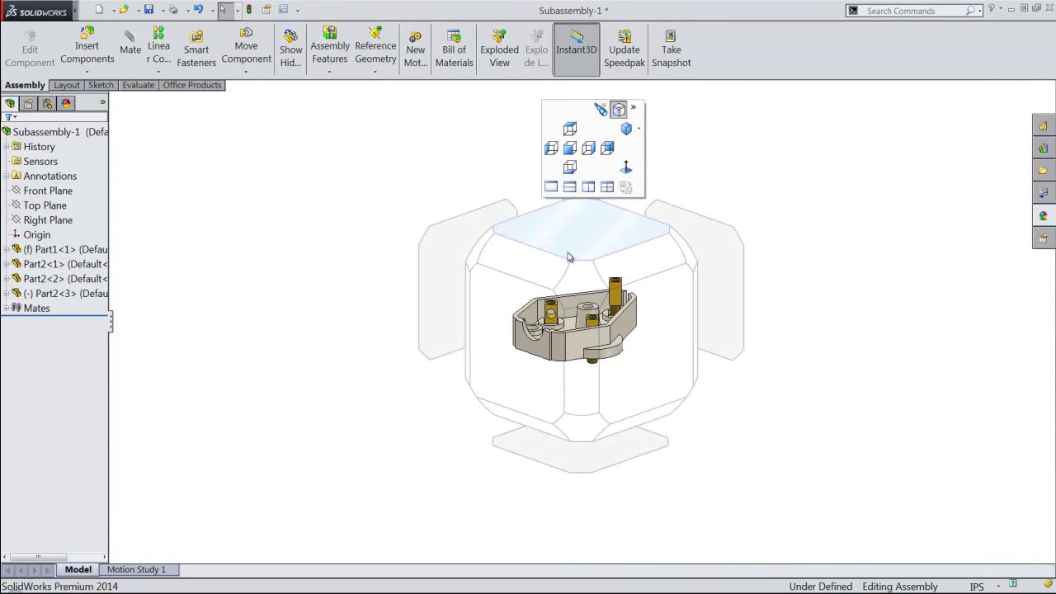
pyautogui.click(618, 253)
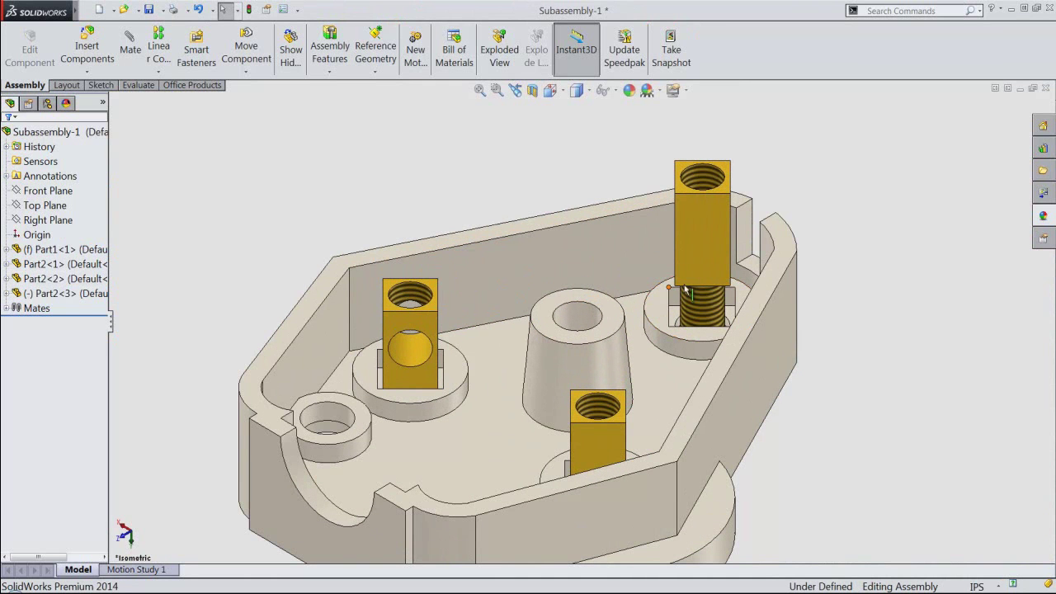
pyautogui.click(697, 269)
pyautogui.moveTo(707, 322); pyautogui.dragTo(725, 405, button='middle')
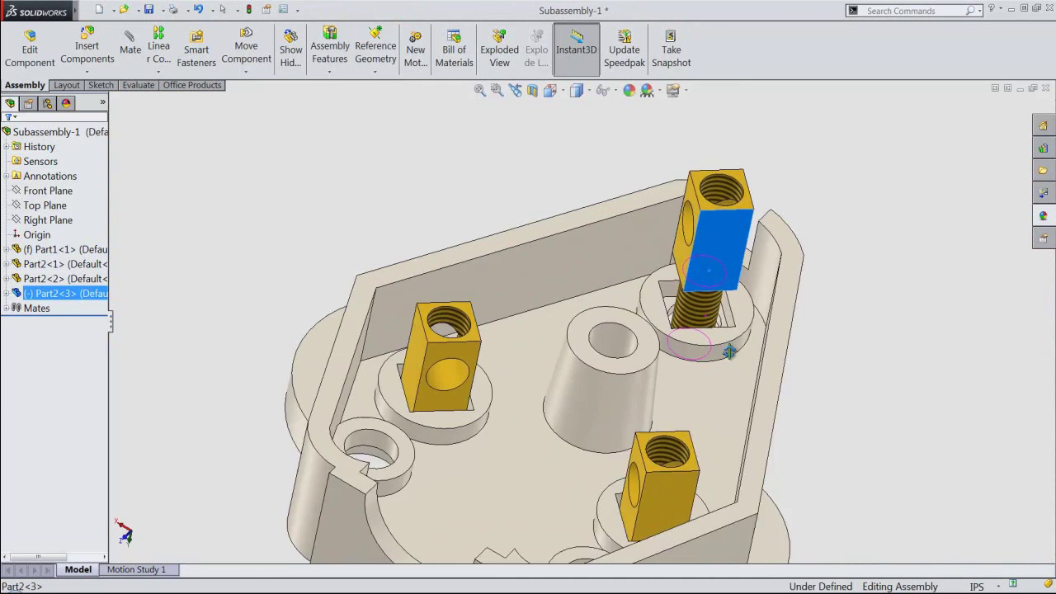
pyautogui.scroll(-3, 705, 342)
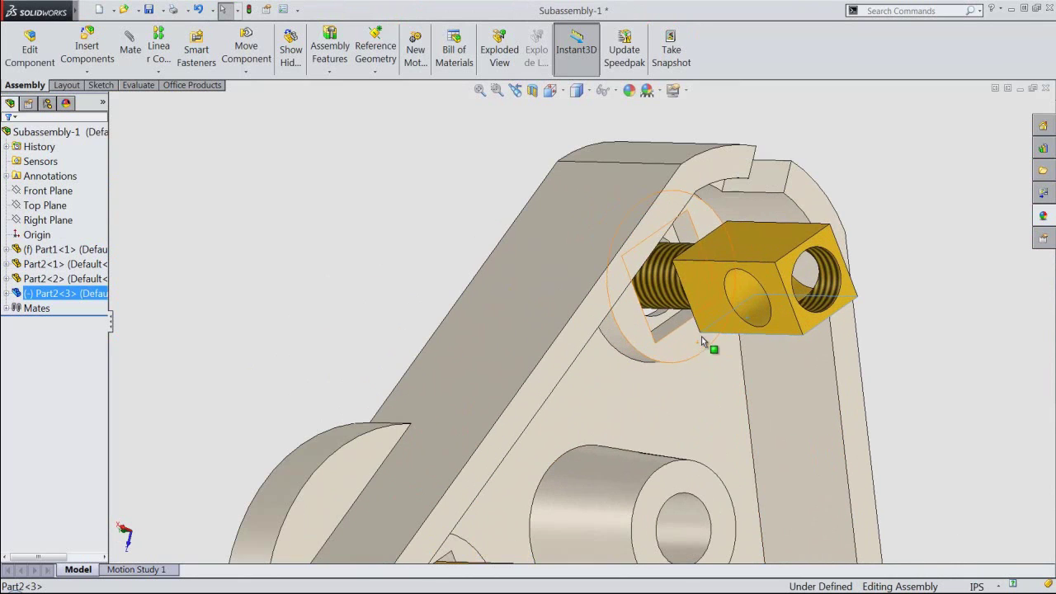
pyautogui.keyDown('ctrl'); pyautogui.click(681, 323); pyautogui.keyUp('ctrl')
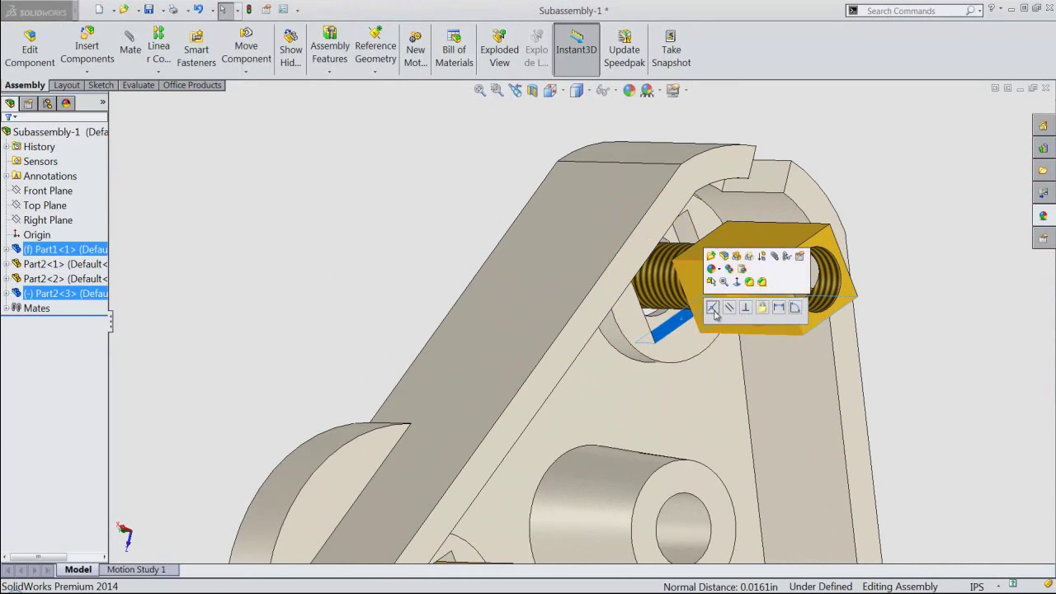
pyautogui.click(729, 308)
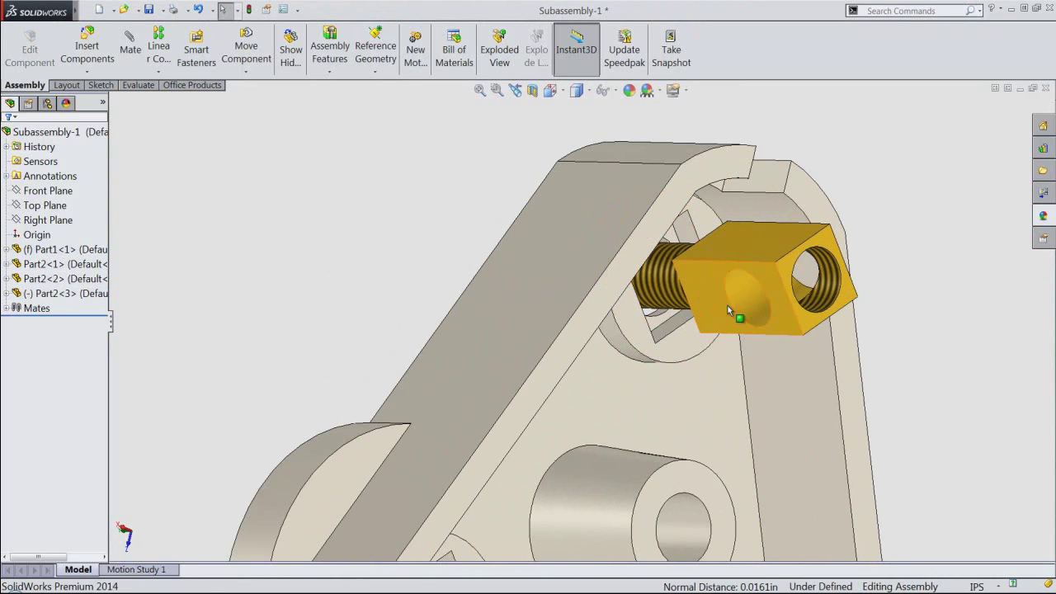
# Seat Part2<3> into the square pocket, return to isometric view and save.
pyautogui.scroll(-2, 682, 266)
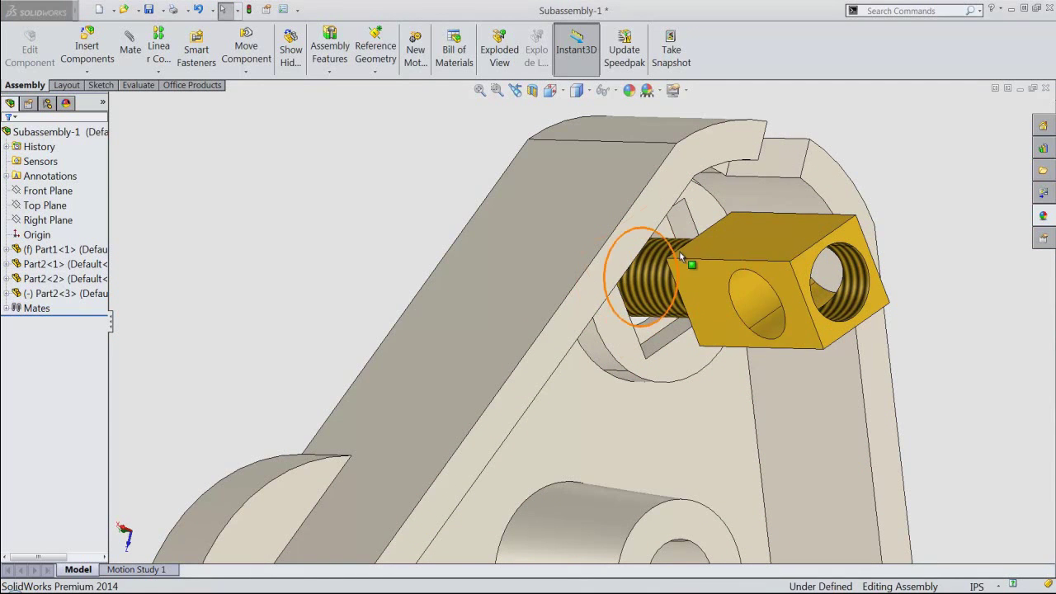
pyautogui.moveTo(727, 294); pyautogui.dragTo(887, 307)
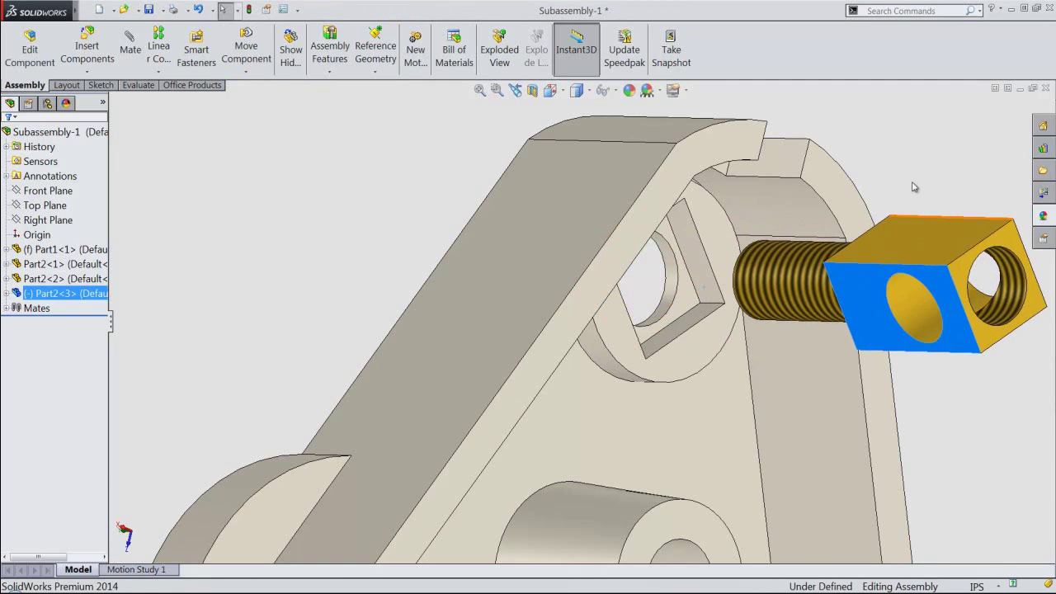
pyautogui.click(688, 300)
pyautogui.moveTo(688, 300); pyautogui.dragTo(782, 363, button='middle')
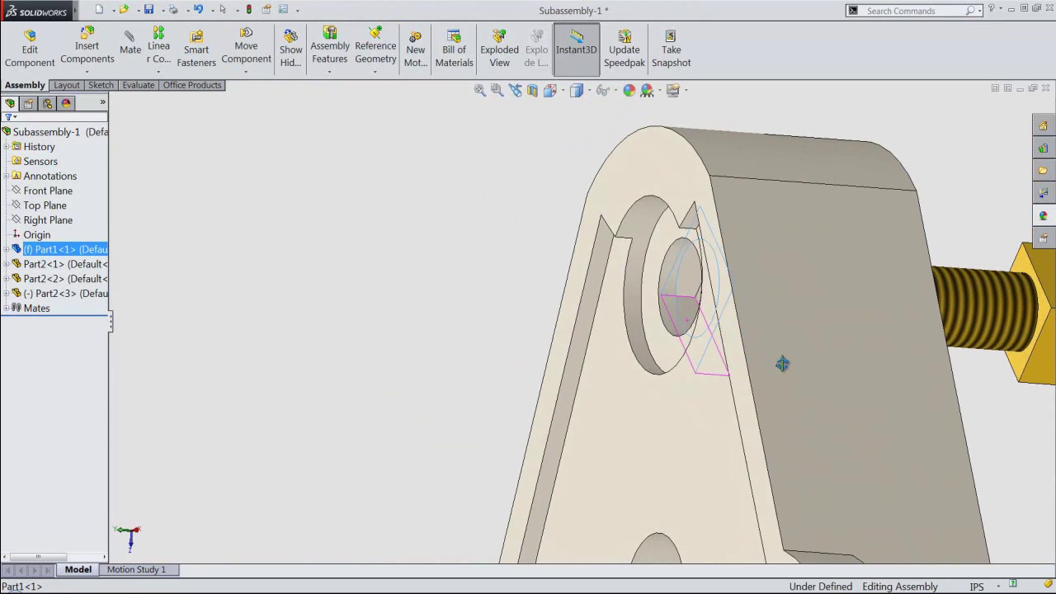
pyautogui.keyDown('ctrl'); pyautogui.click(1017, 366); pyautogui.keyUp('ctrl')
pyautogui.click(959, 347)
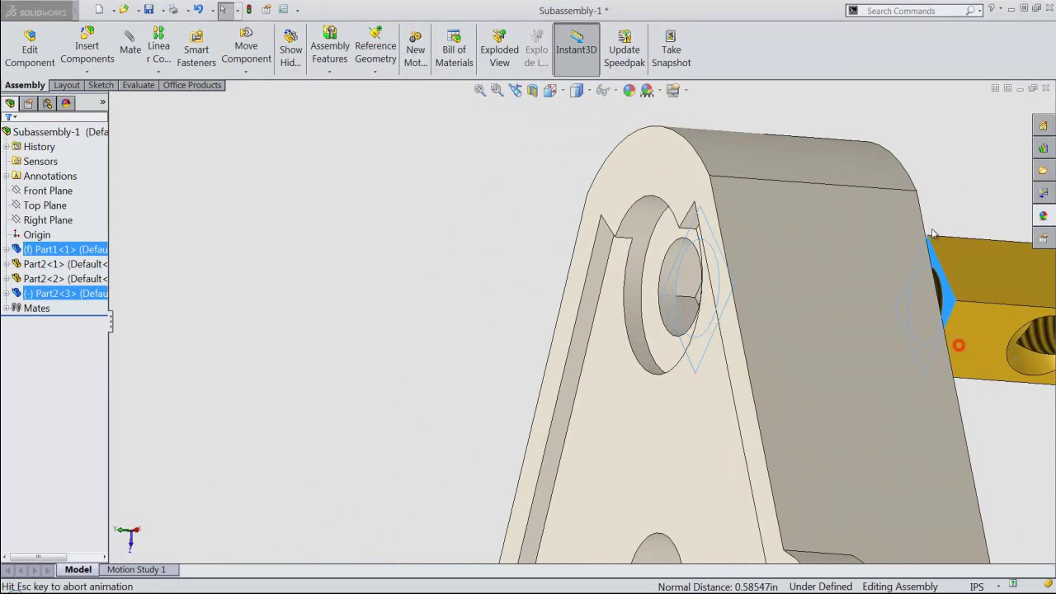
pyautogui.click(574, 92)
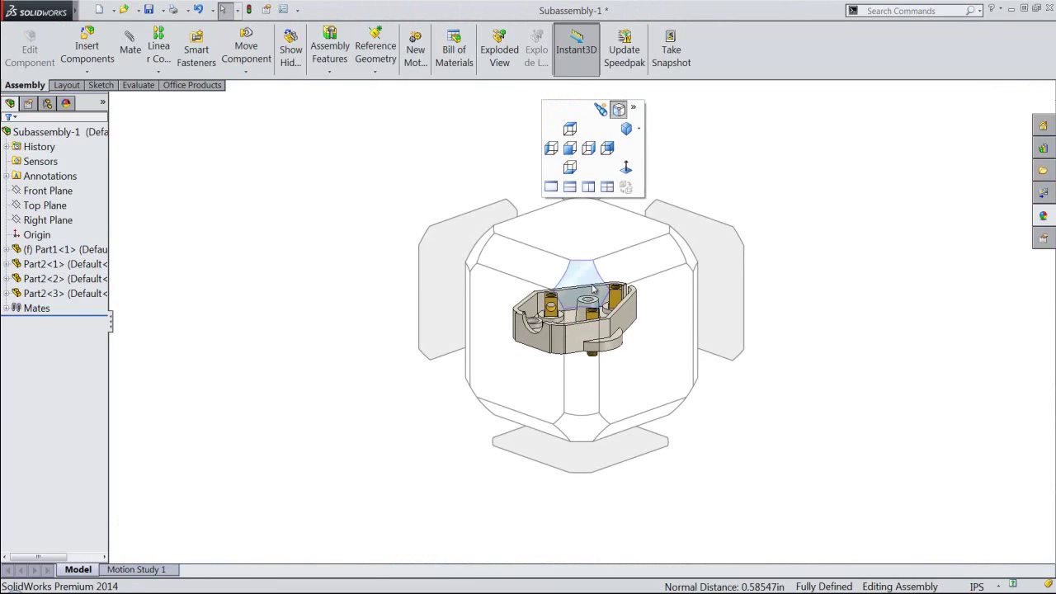
pyautogui.click(592, 288)
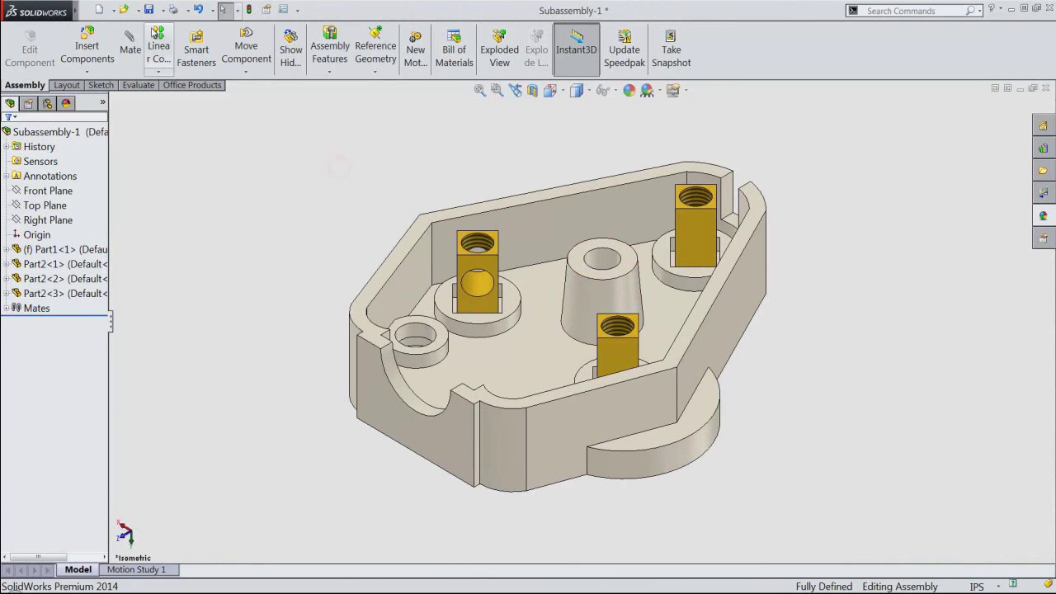
pyautogui.click(149, 10)
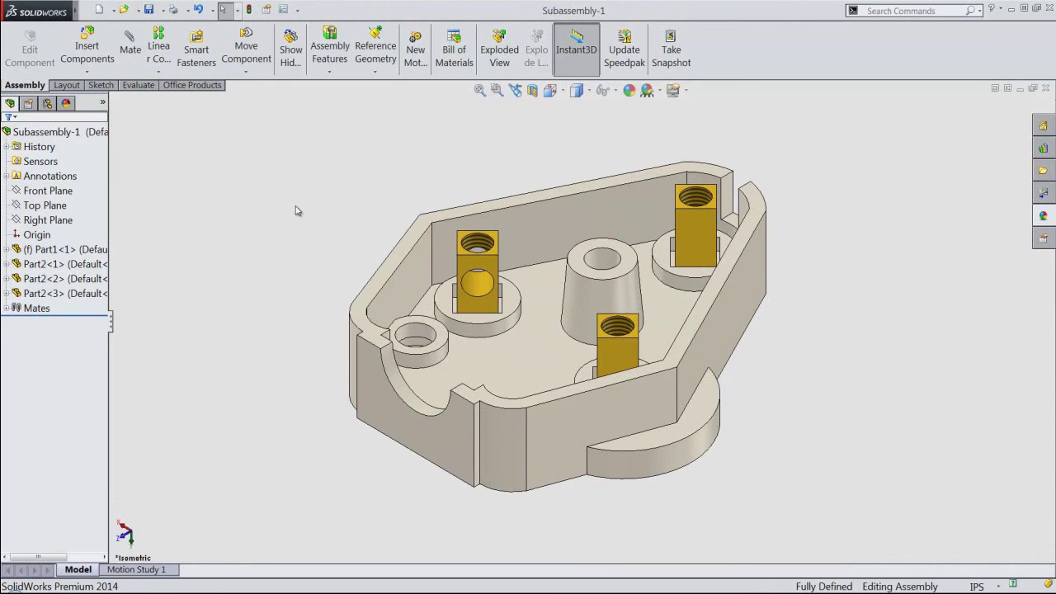
# Insert the Part3 slotted screw beside the base and rotate it upright with the triad.
pyautogui.click(92, 49)
pyautogui.click(62, 451)
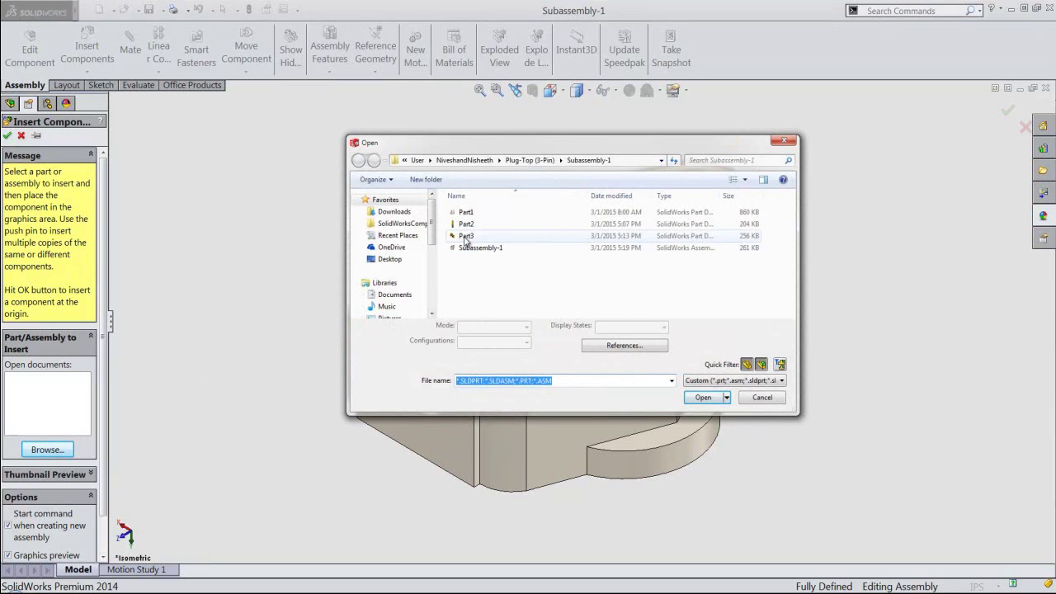
pyautogui.click(466, 237)
pyautogui.click(703, 398)
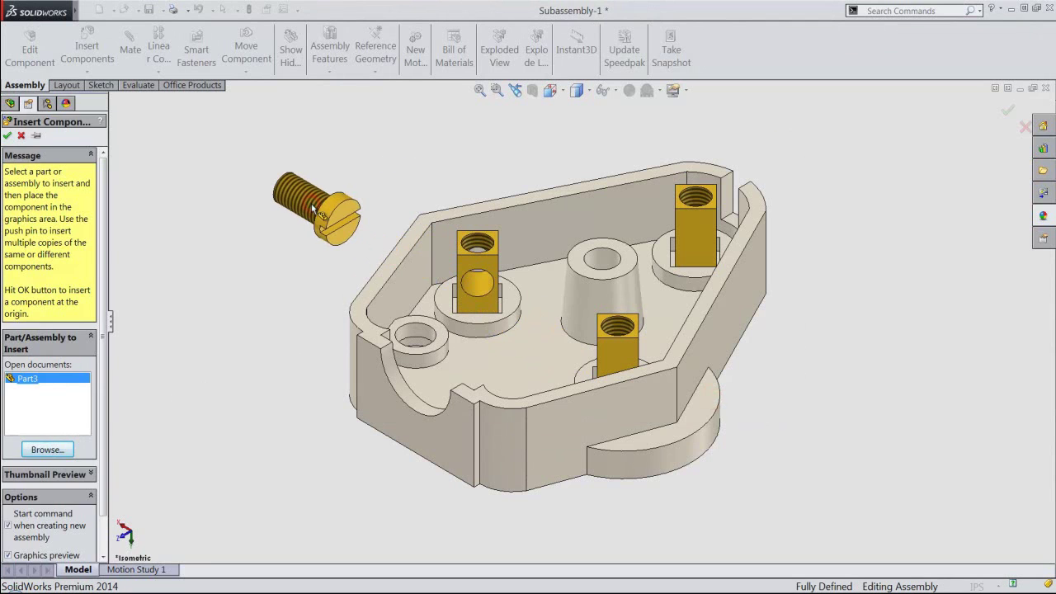
pyautogui.click(313, 207)
pyautogui.click(316, 201)
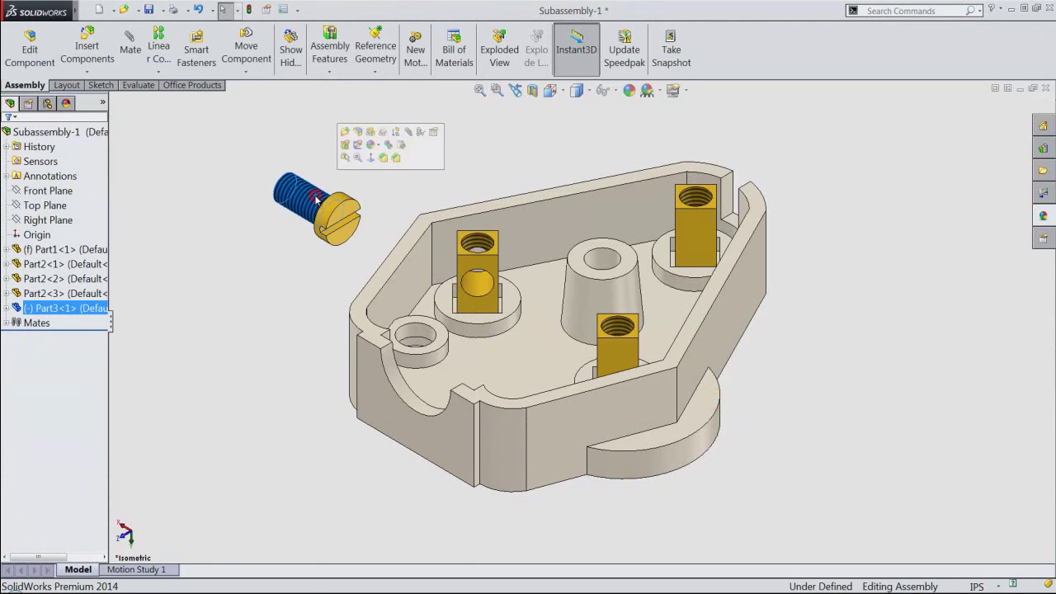
pyautogui.rightClick(316, 202)
pyautogui.click(328, 418)
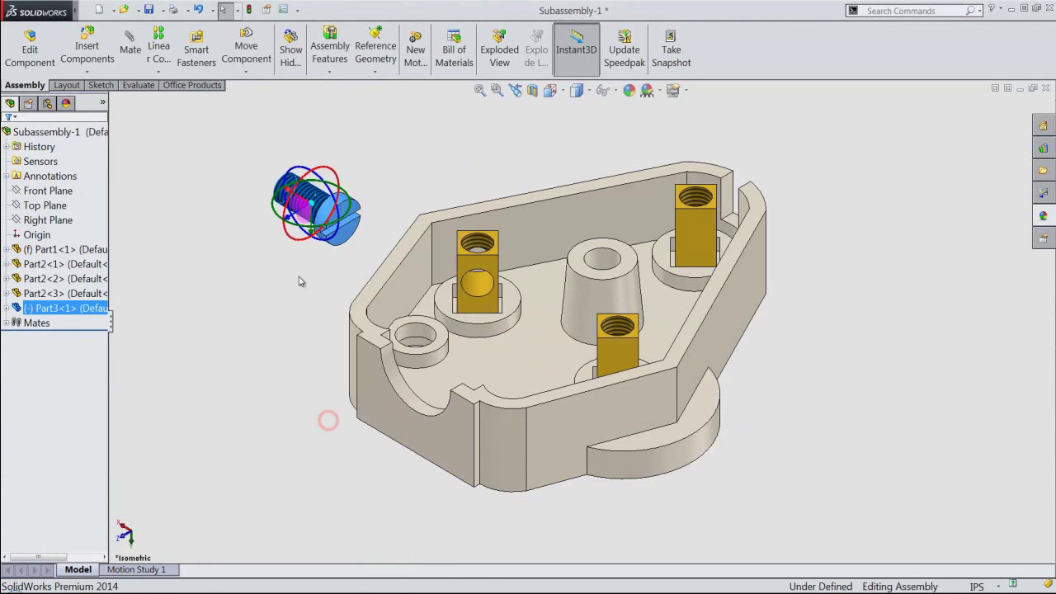
pyautogui.moveTo(318, 240); pyautogui.dragTo(346, 213)
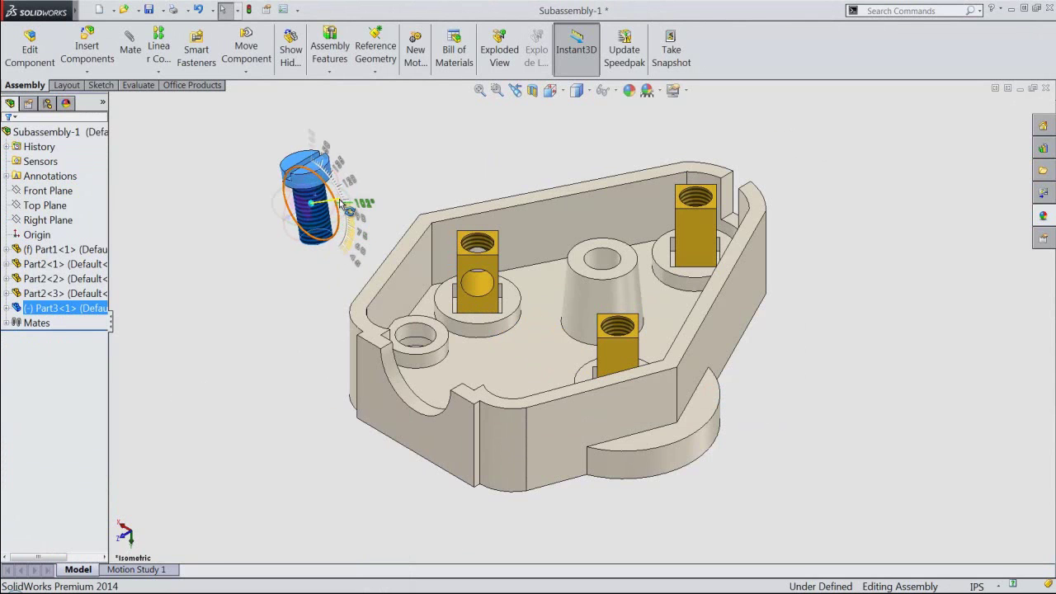
pyautogui.click(383, 169)
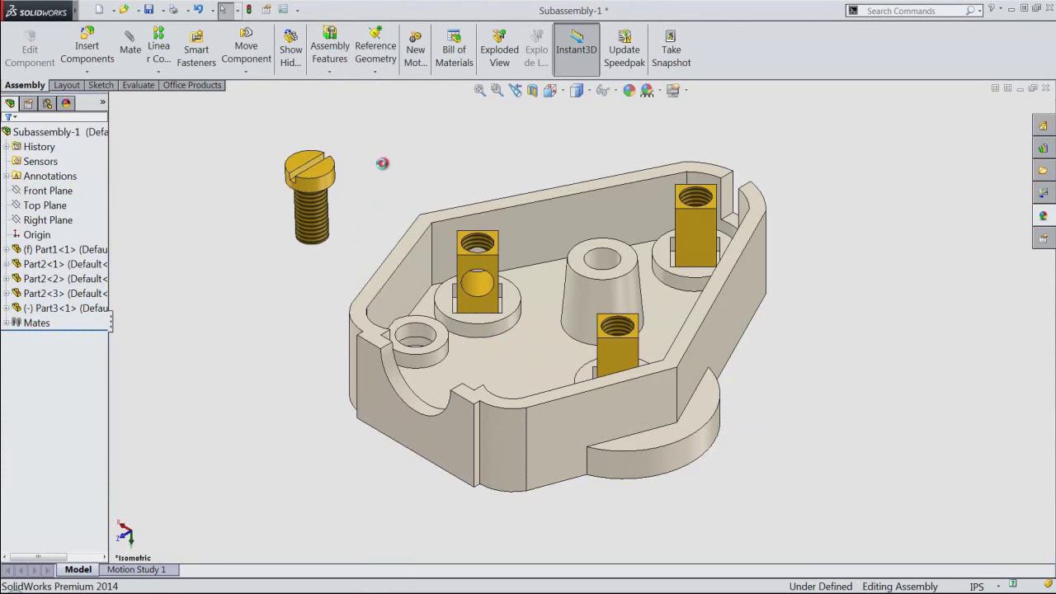
# Mate the screw's shank concentric with the left terminal's threaded hole.
pyautogui.scroll(-3, 318, 235)
pyautogui.click(318, 238)
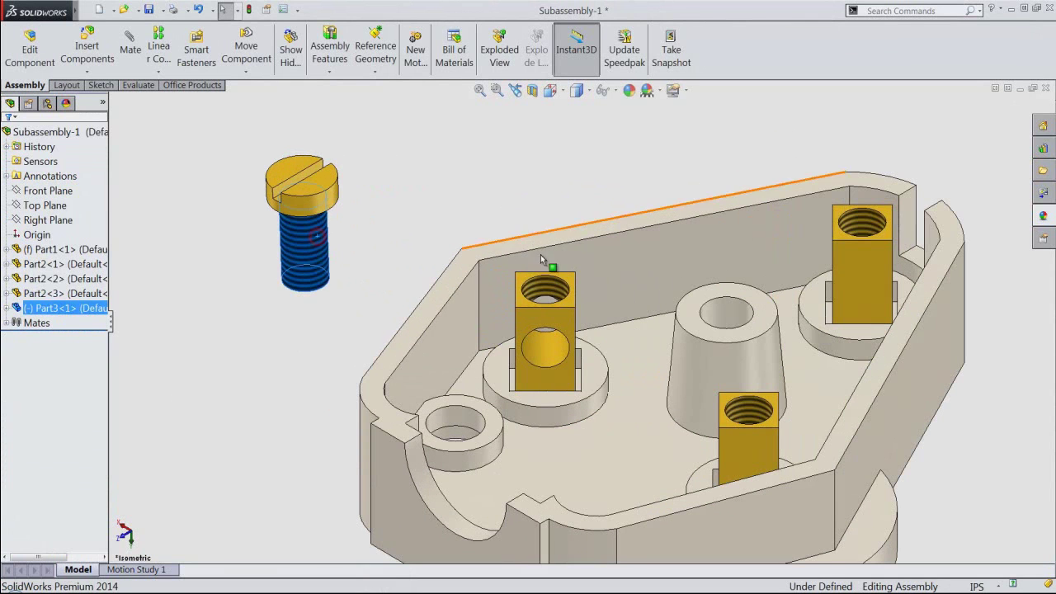
pyautogui.scroll(-2, 553, 301)
pyautogui.keyDown('ctrl'); pyautogui.click(562, 308); pyautogui.keyUp('ctrl')
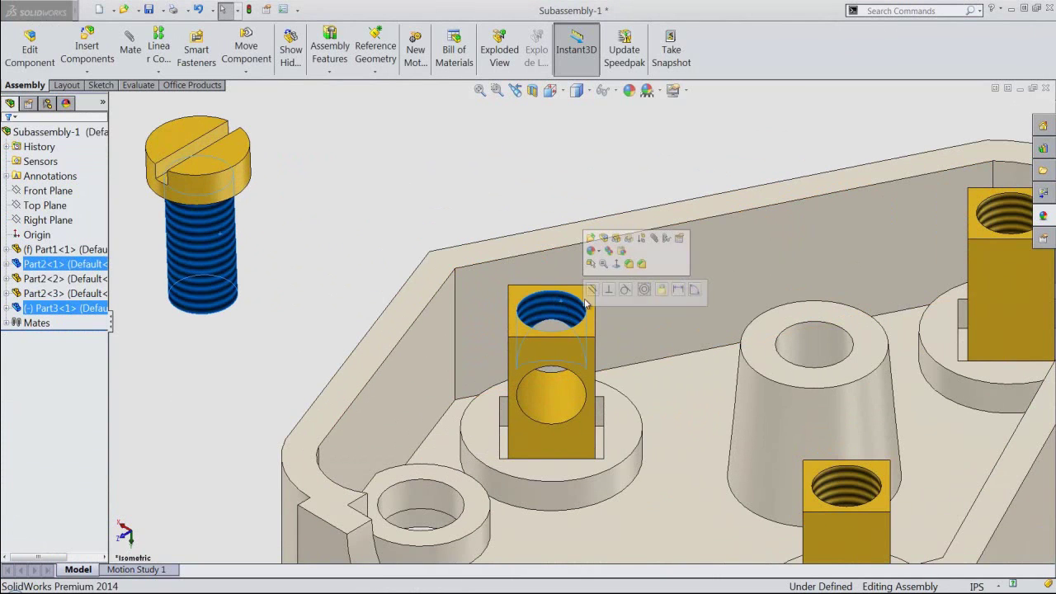
pyautogui.click(398, 150)
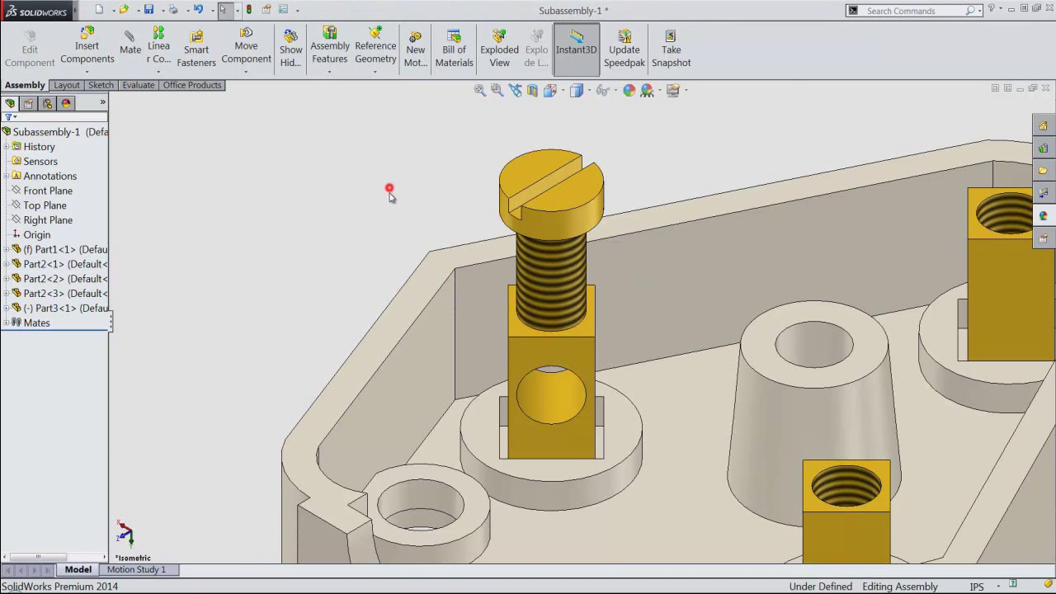
# Start a 0.21682663in distance mate between the screw head underside and the terminal's top face.
pyautogui.click(517, 327)
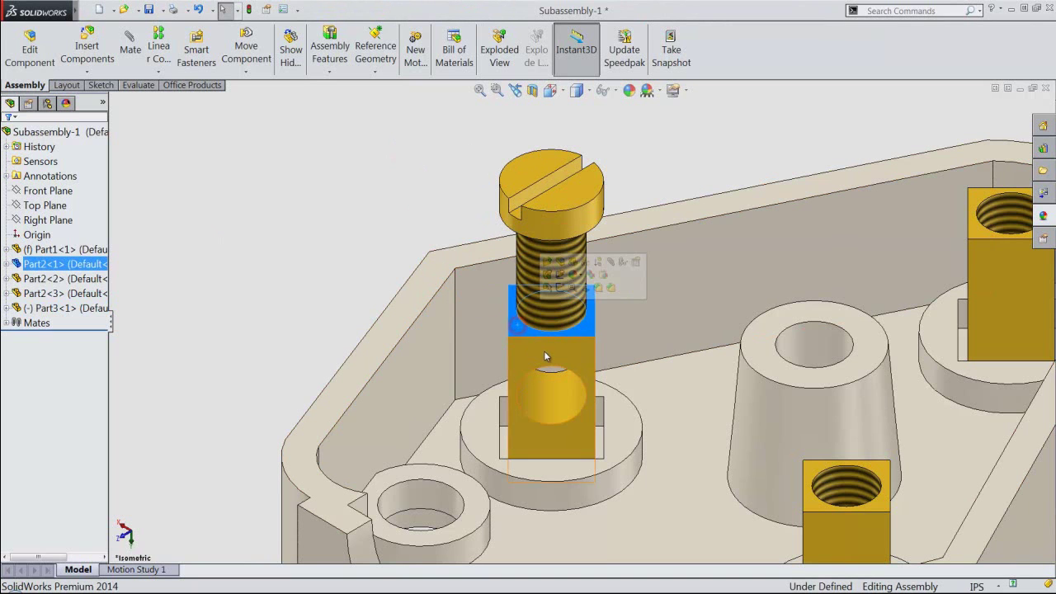
pyautogui.moveTo(517, 327); pyautogui.dragTo(540, 219, button='middle')
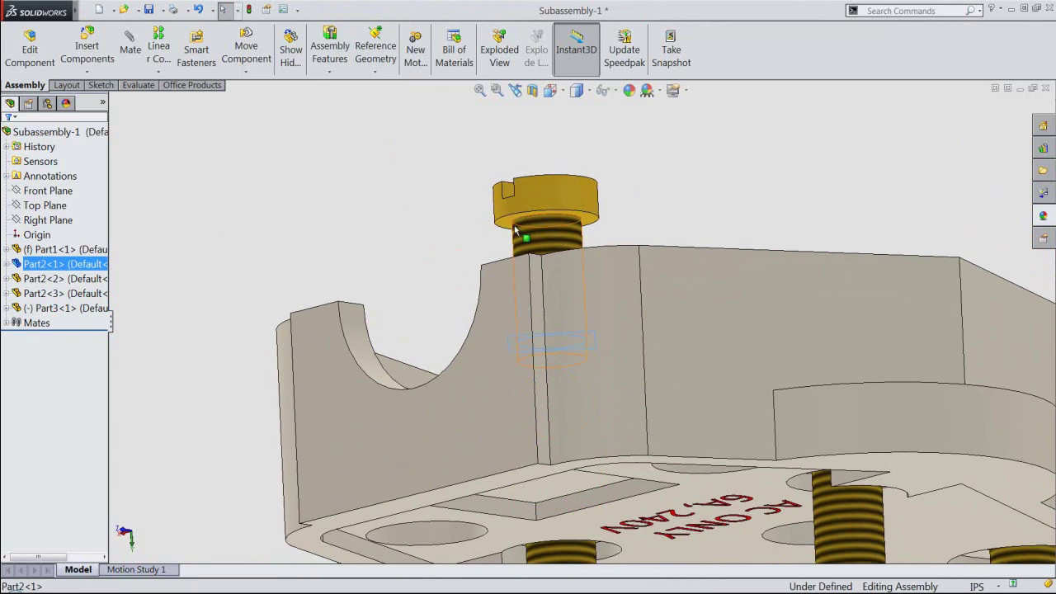
pyautogui.scroll(-3, 516, 236)
pyautogui.keyDown('ctrl'); pyautogui.click(518, 239); pyautogui.keyUp('ctrl')
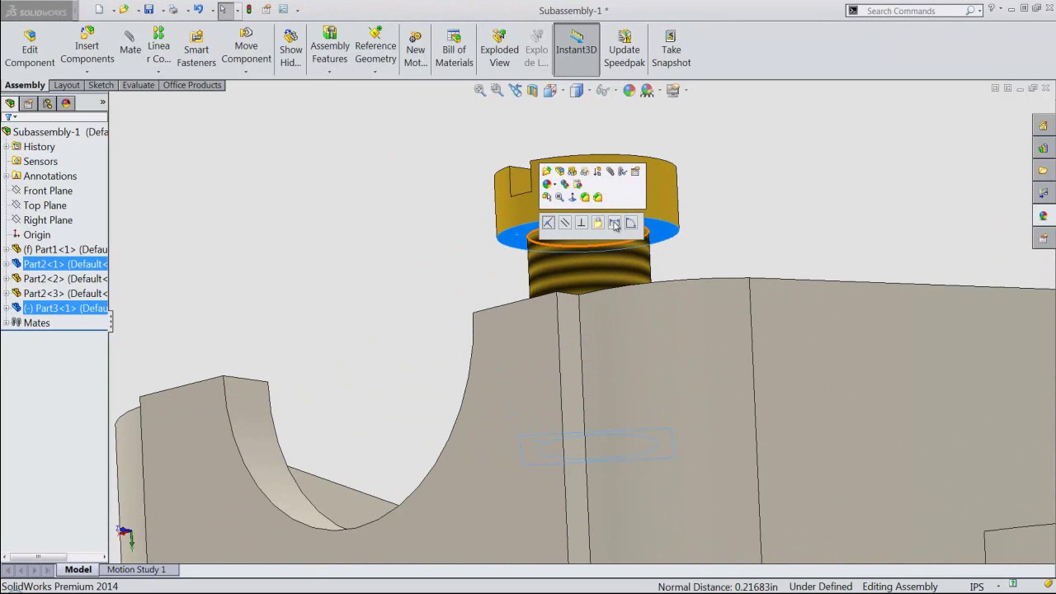
pyautogui.click(614, 225)
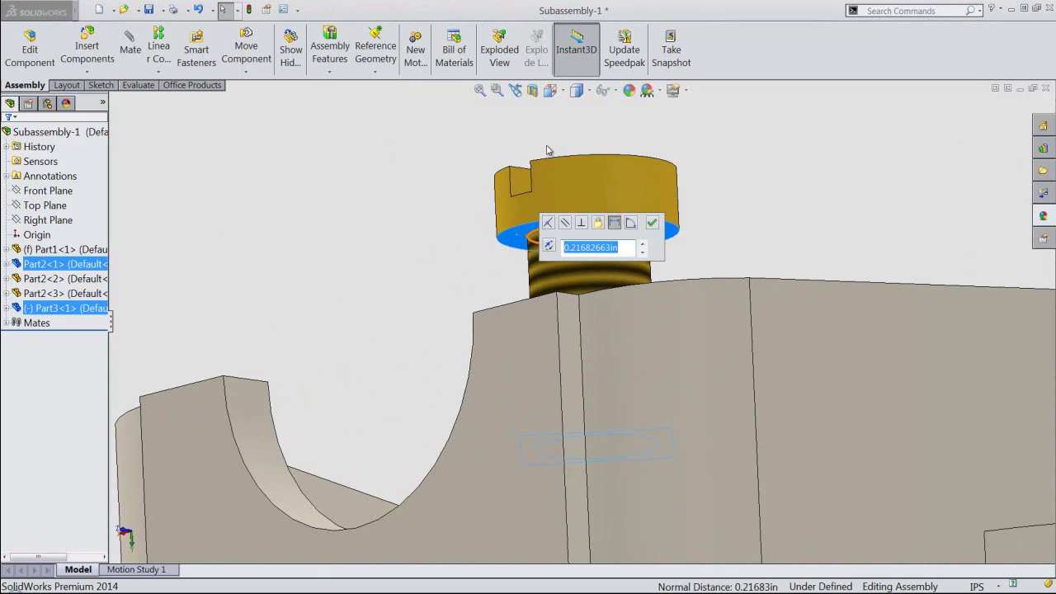
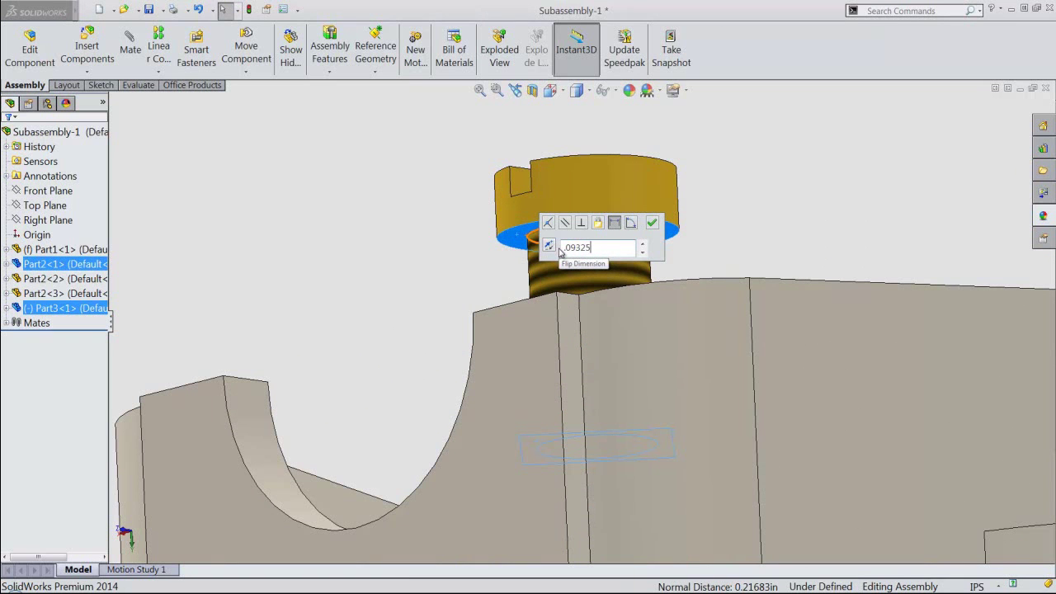
# Apply the 0.09325in distance mate to seat the first screw, then fit the assembly in view.
pyautogui.press('Return')
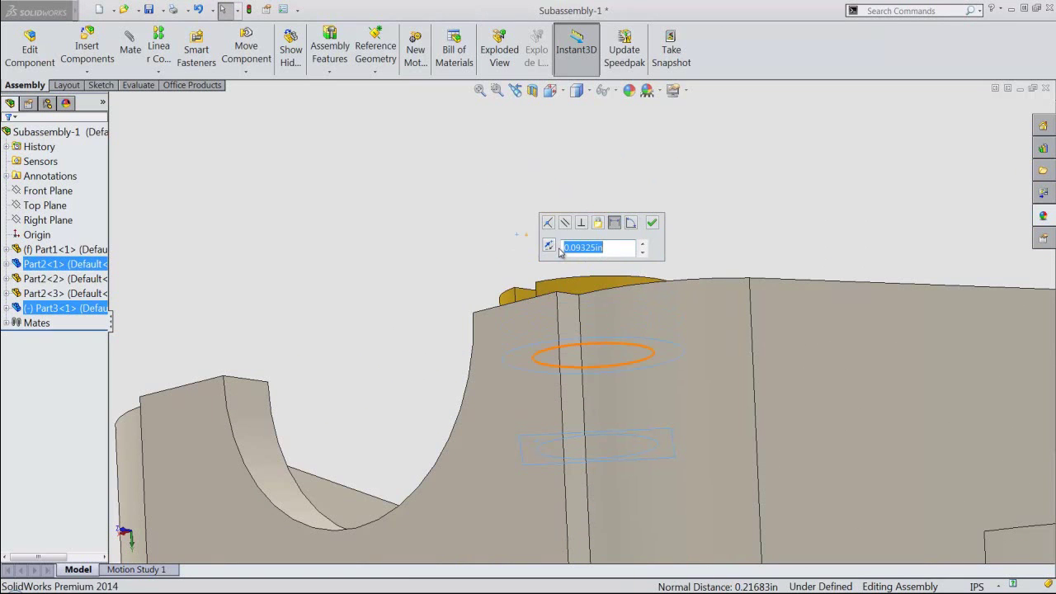
pyautogui.click(652, 223)
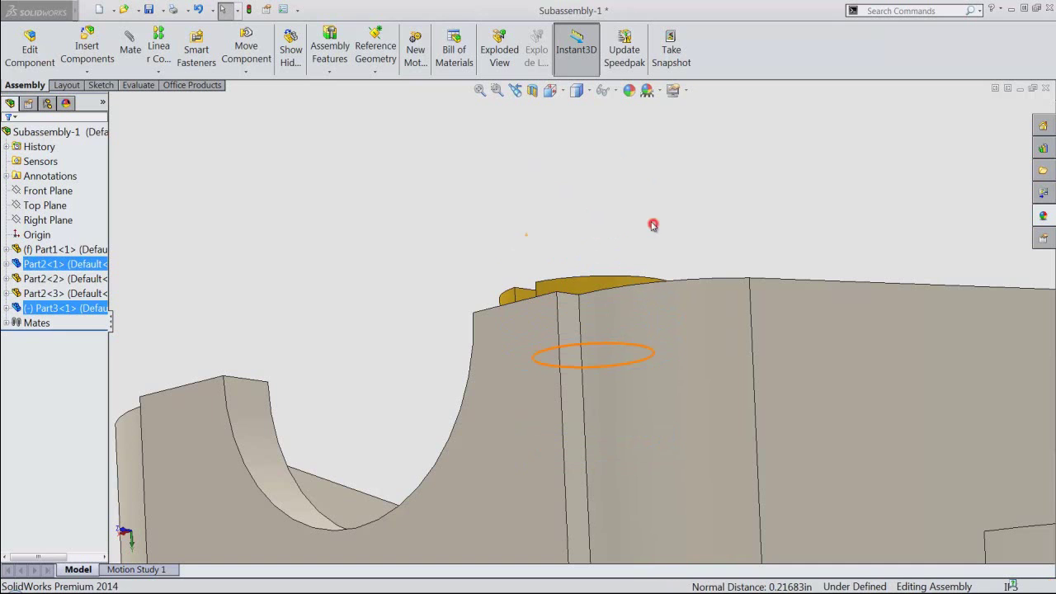
pyautogui.click(514, 89)
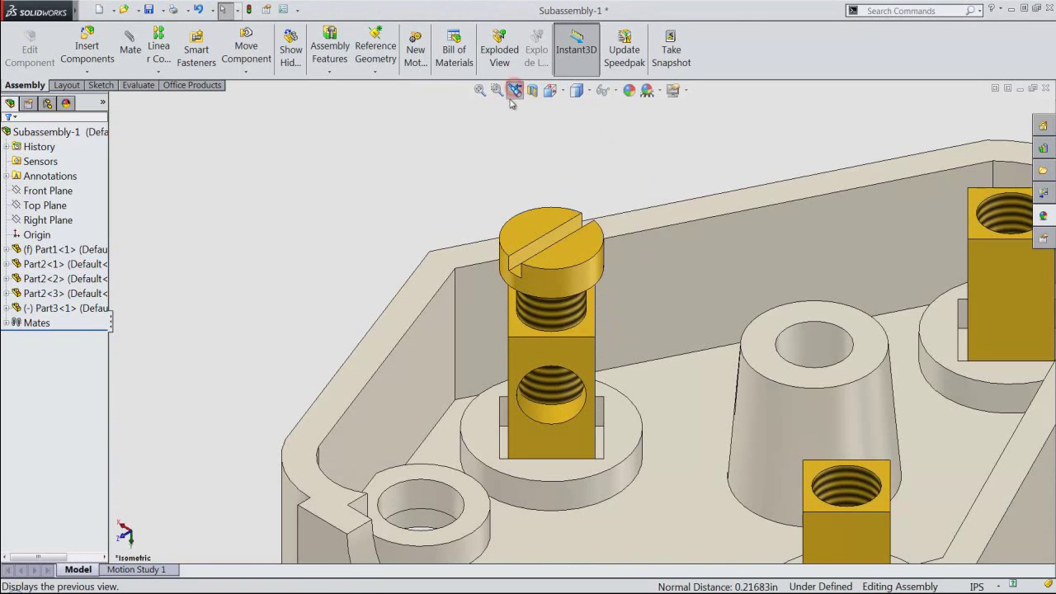
pyautogui.moveTo(536, 278); pyautogui.dragTo(600, 273)
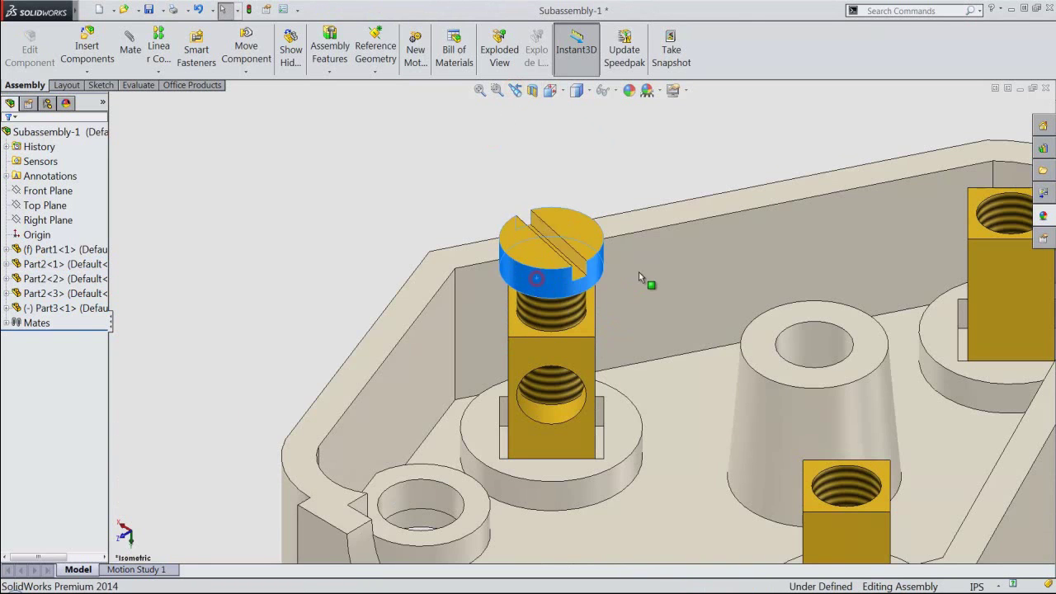
pyautogui.click(386, 176)
# Rebuild and save Subassembly-1.
pyautogui.press('f')
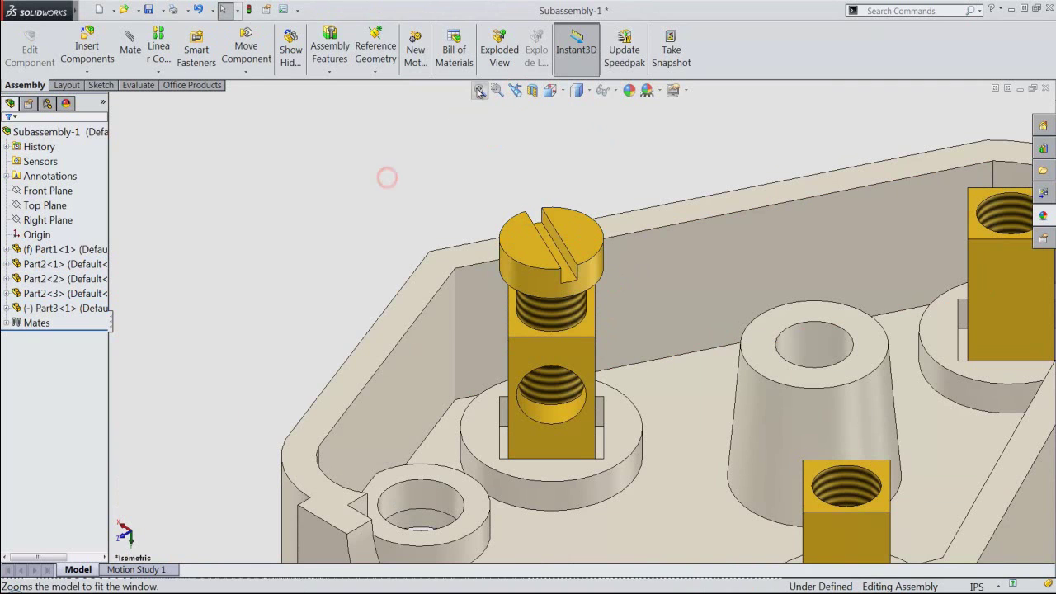
pyautogui.hotkey('ctrl', 's')
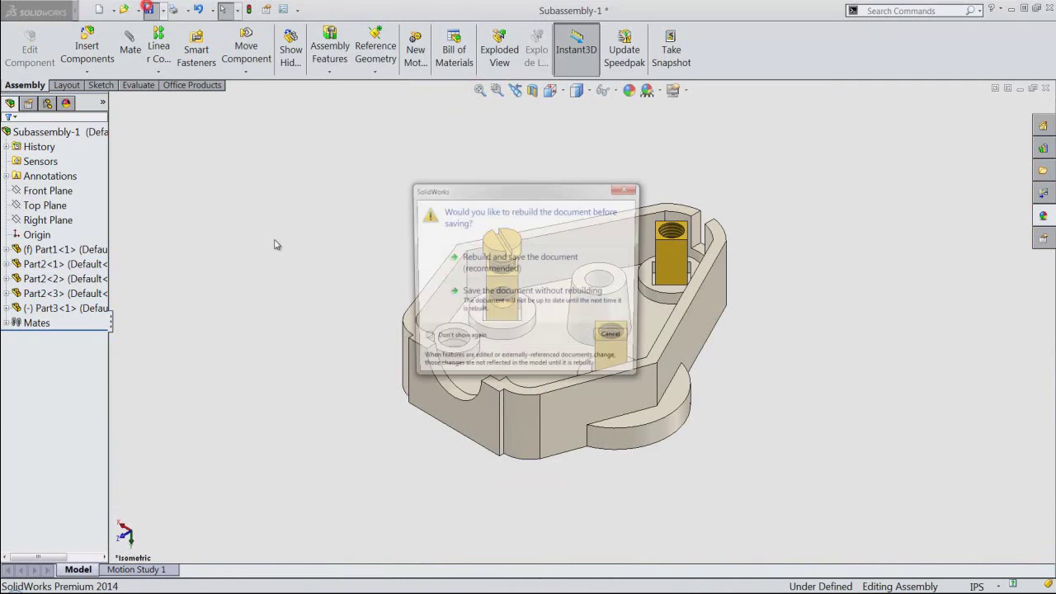
pyautogui.click(493, 270)
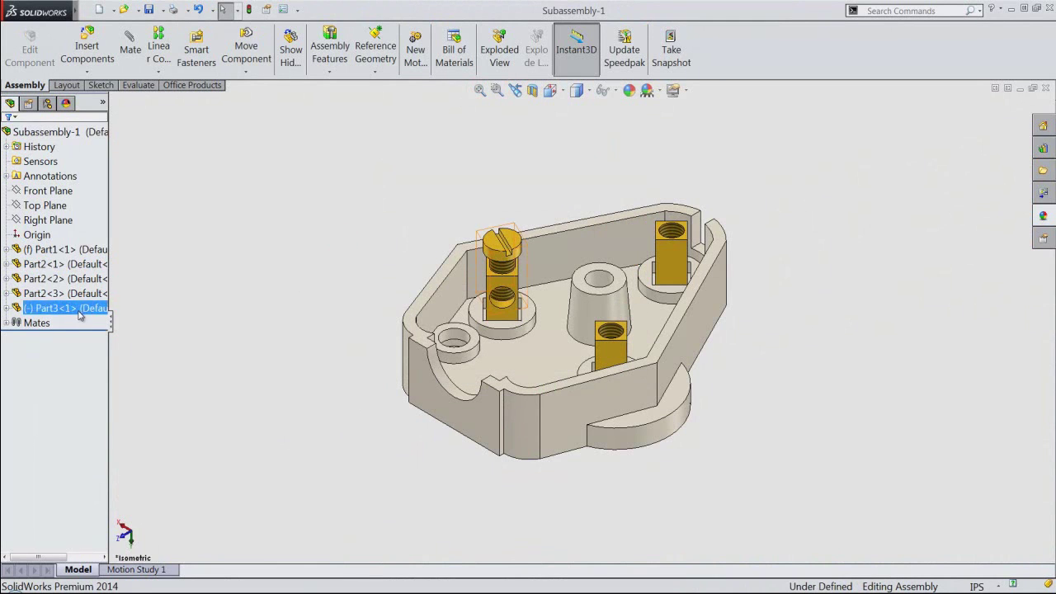
# Place a copy of the screw and mate it concentric with the centre brass block's hole.
pyautogui.click(41, 308)
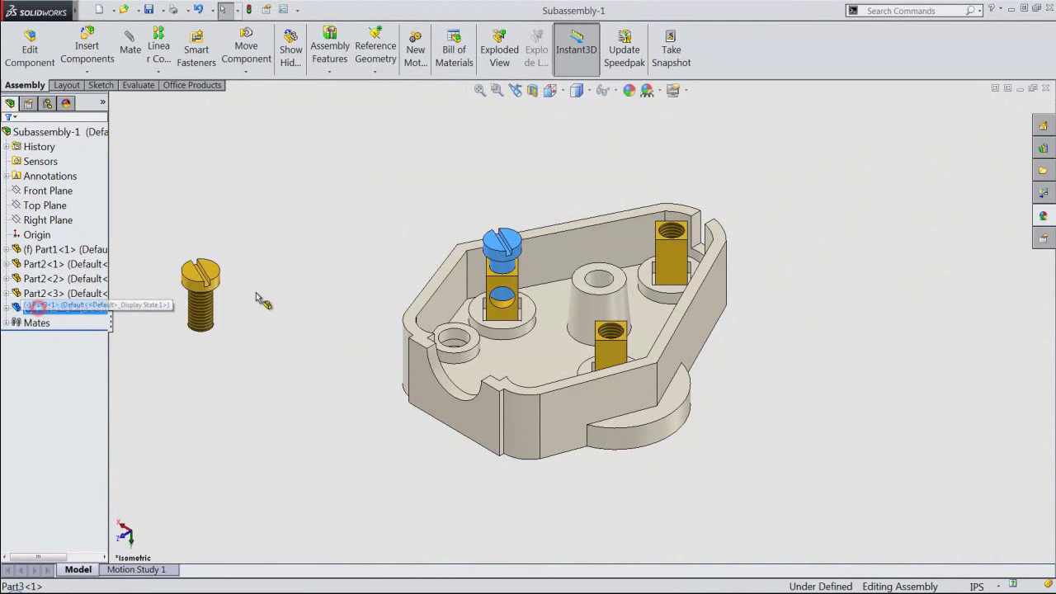
pyautogui.moveTo(39, 311); pyautogui.dragTo(327, 300)
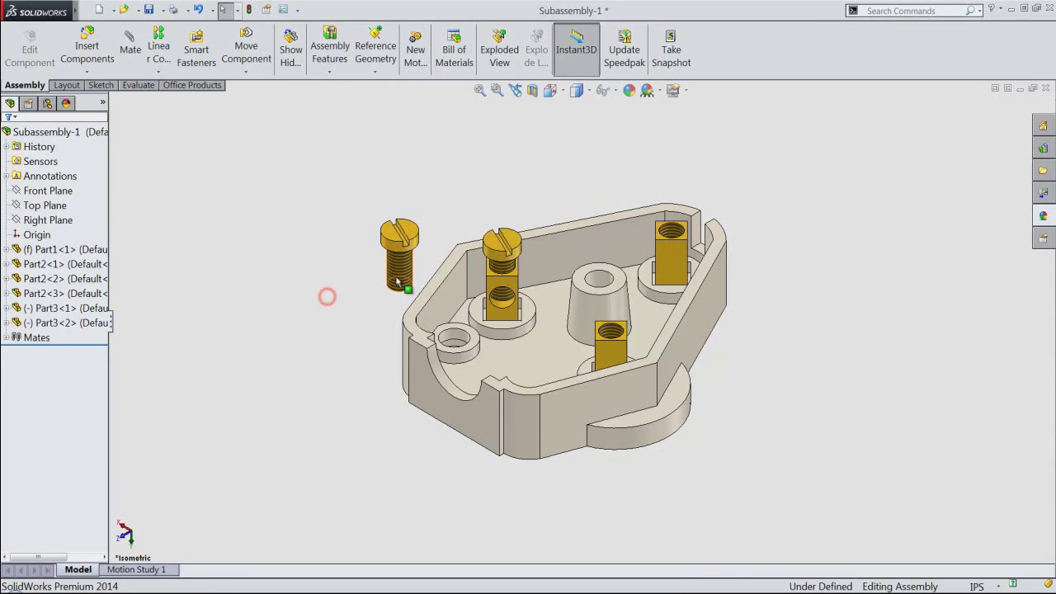
pyautogui.scroll(-3, 608, 336)
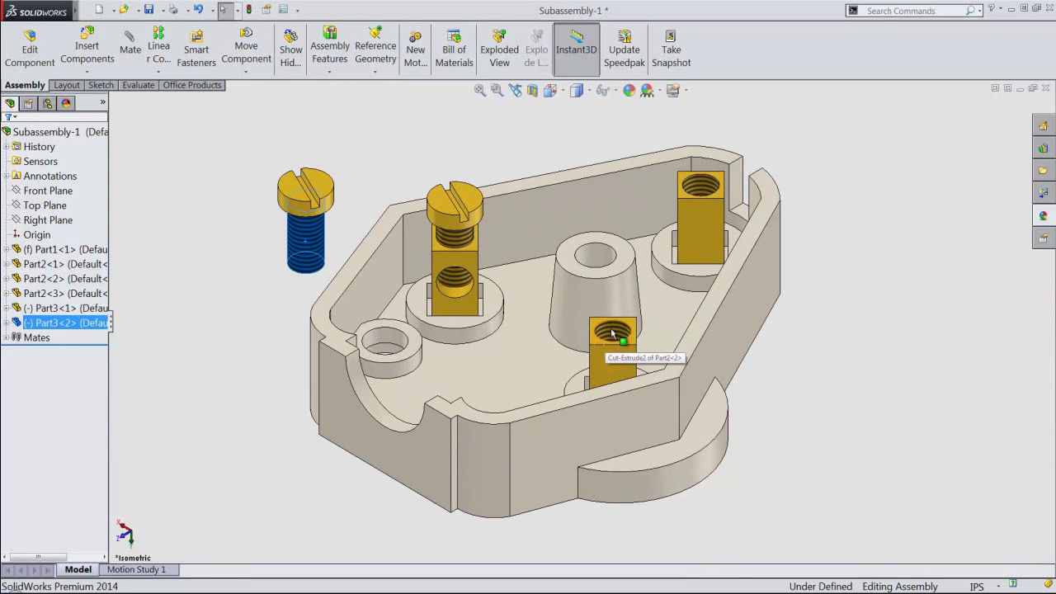
pyautogui.keyDown('ctrl'); pyautogui.click(610, 333); pyautogui.keyUp('ctrl')
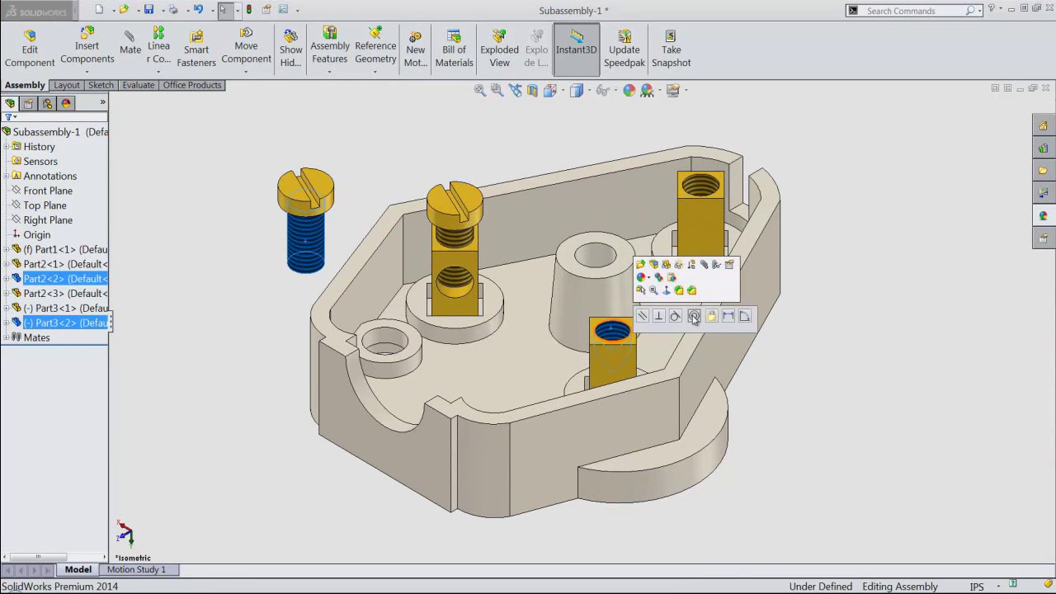
pyautogui.click(694, 317)
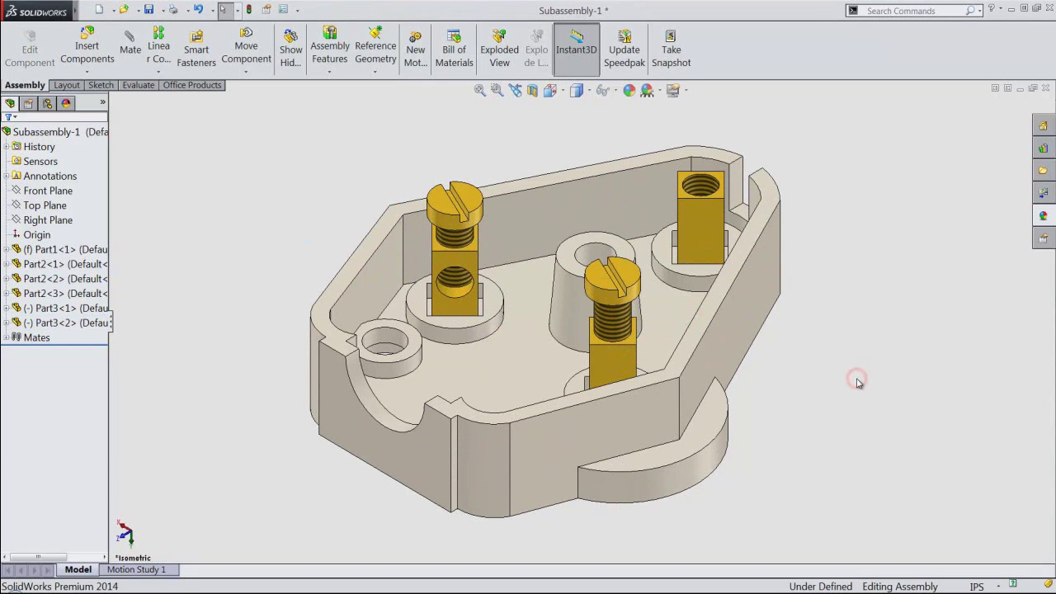
# Add a 0.09325in distance mate between the screw head underside and the centre block's top face.
pyautogui.scroll(-3, 631, 338)
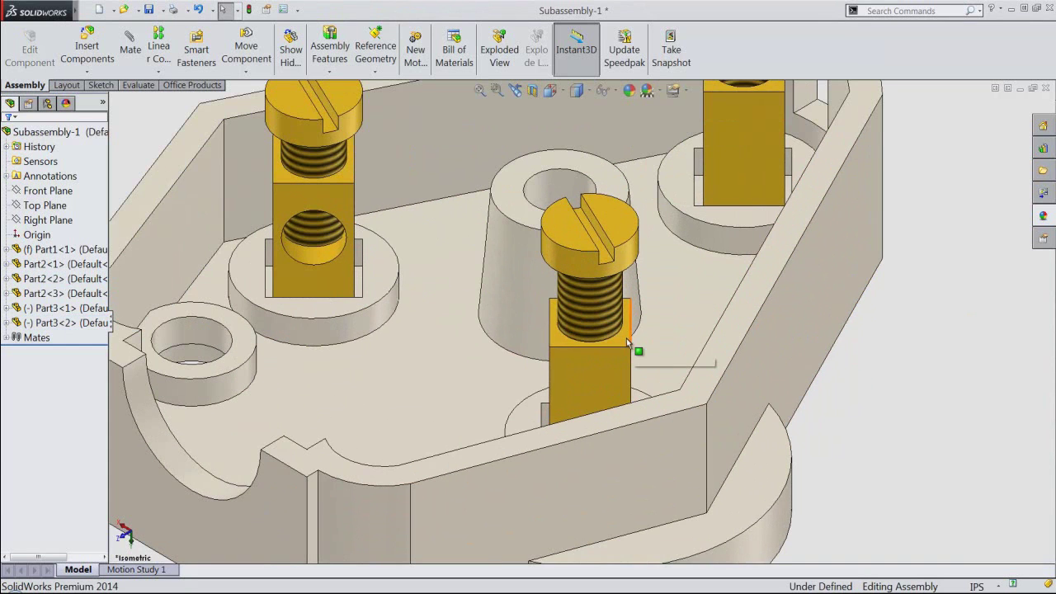
pyautogui.click(627, 334)
pyautogui.moveTo(627, 384); pyautogui.dragTo(611, 244, button='middle')
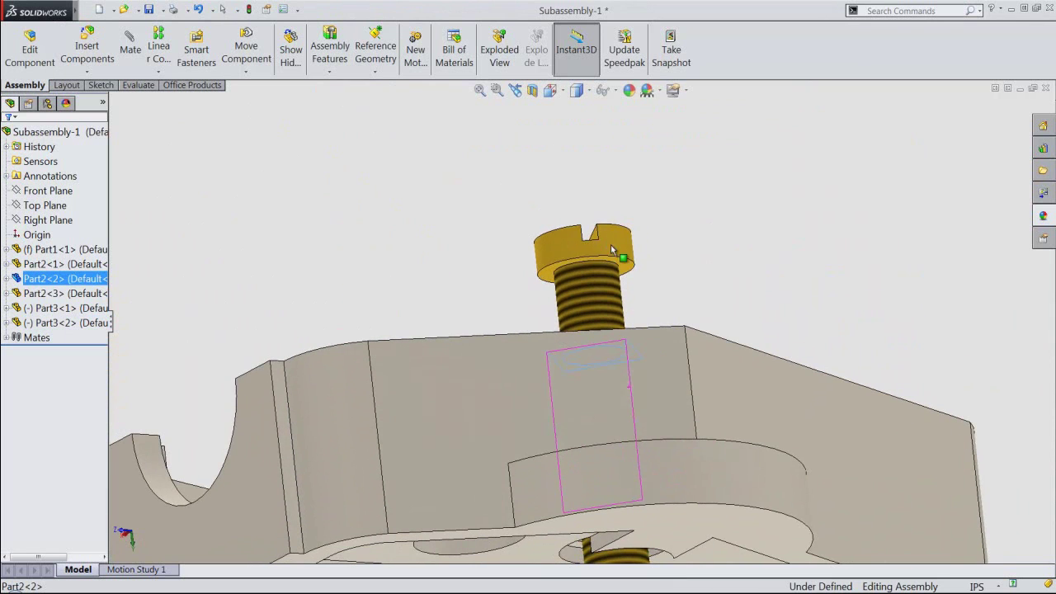
pyautogui.keyDown('ctrl'); pyautogui.click(624, 265); pyautogui.keyUp('ctrl')
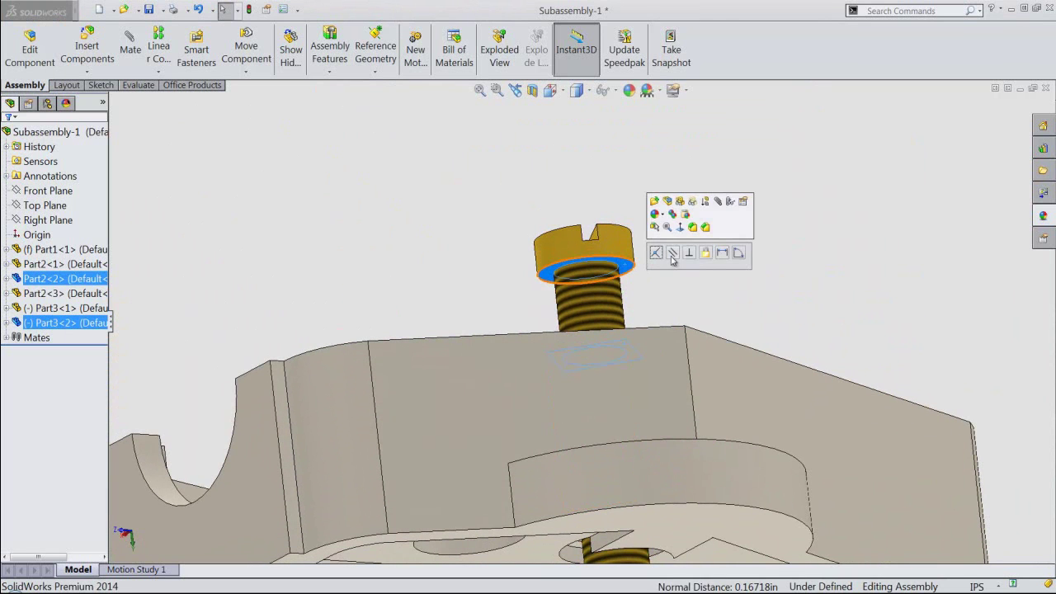
pyautogui.click(721, 253)
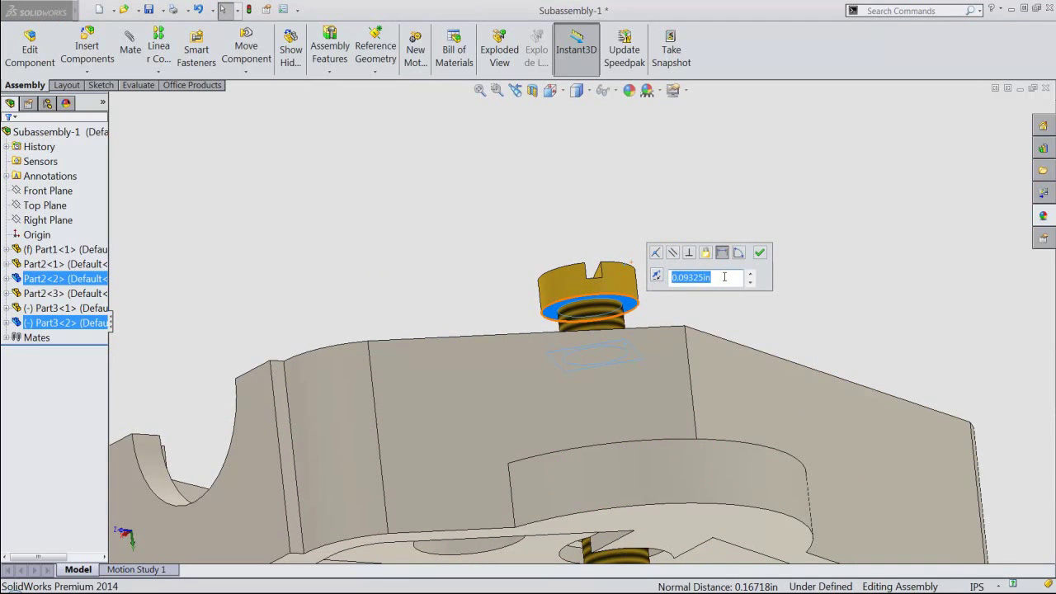
pyautogui.click(759, 253)
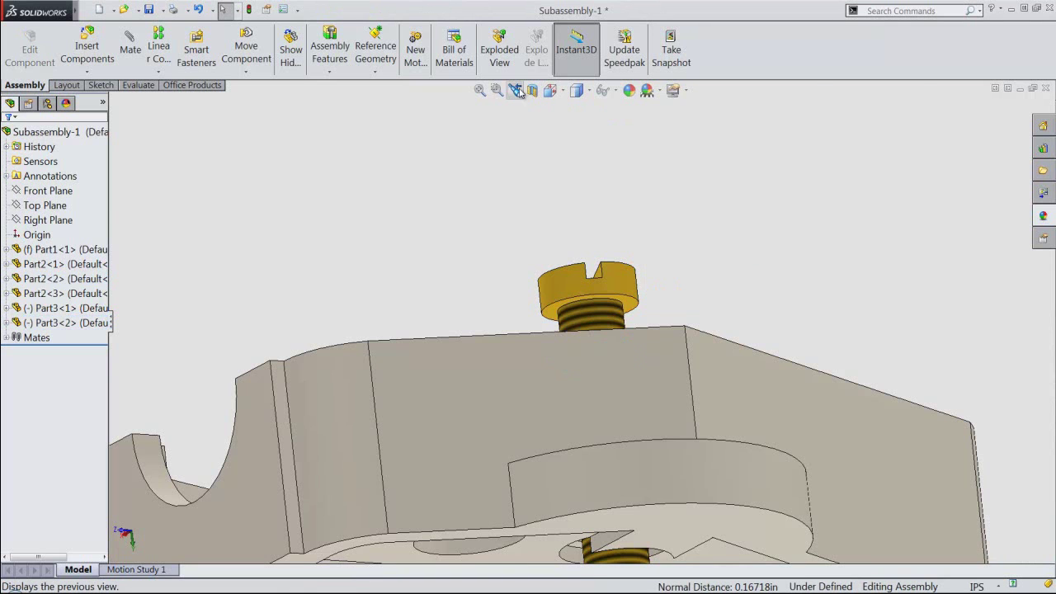
pyautogui.click(514, 90)
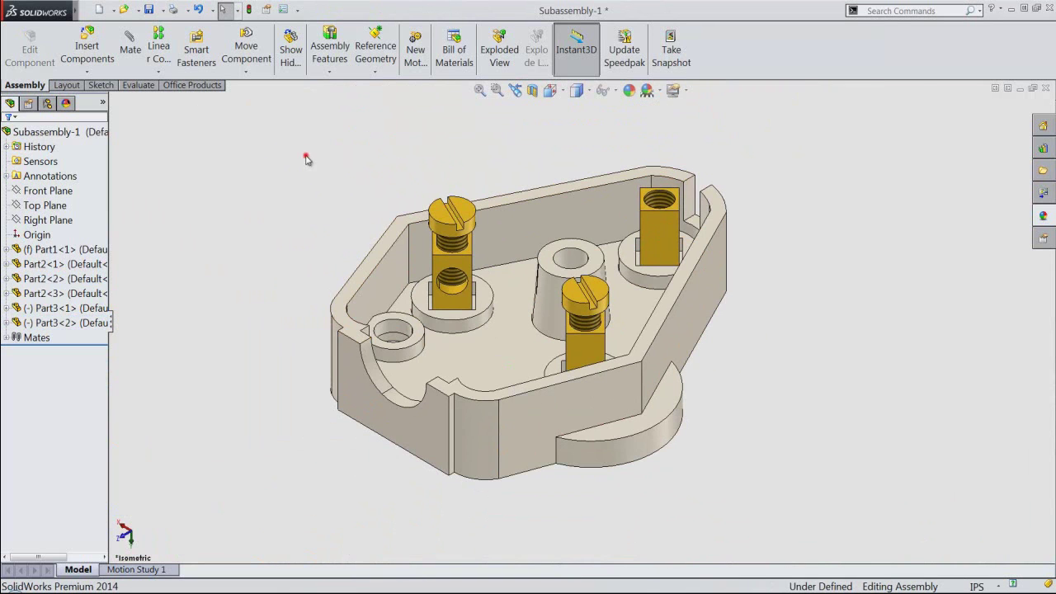
# Place a third screw copy and mate it concentric with the upper-right block's hole.
pyautogui.keyDown('ctrl'); pyautogui.moveTo(51, 323); pyautogui.dragTo(360, 214); pyautogui.keyUp('ctrl')
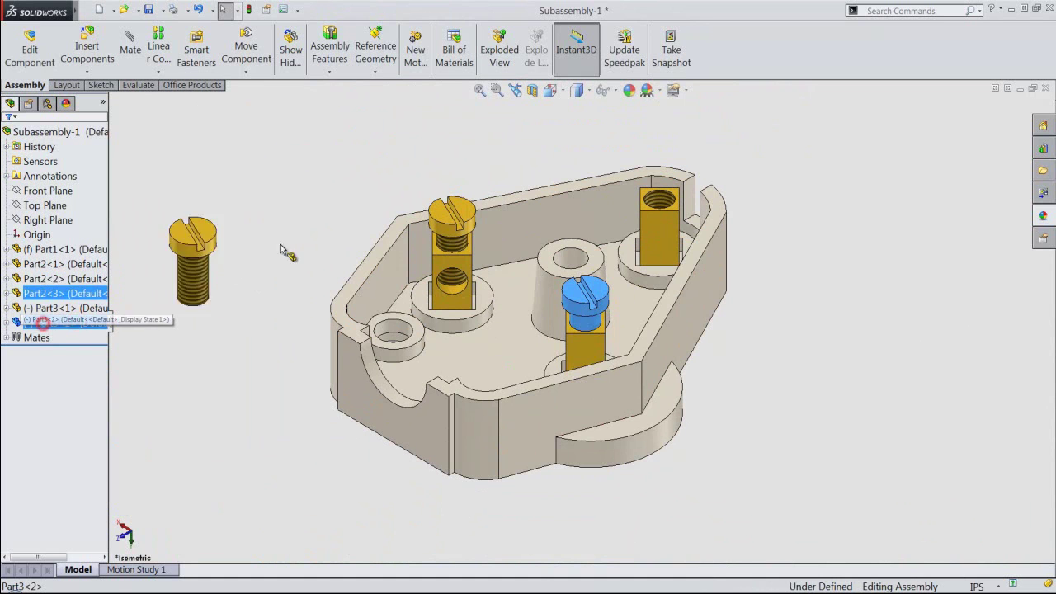
pyautogui.scroll(-2, 694, 134)
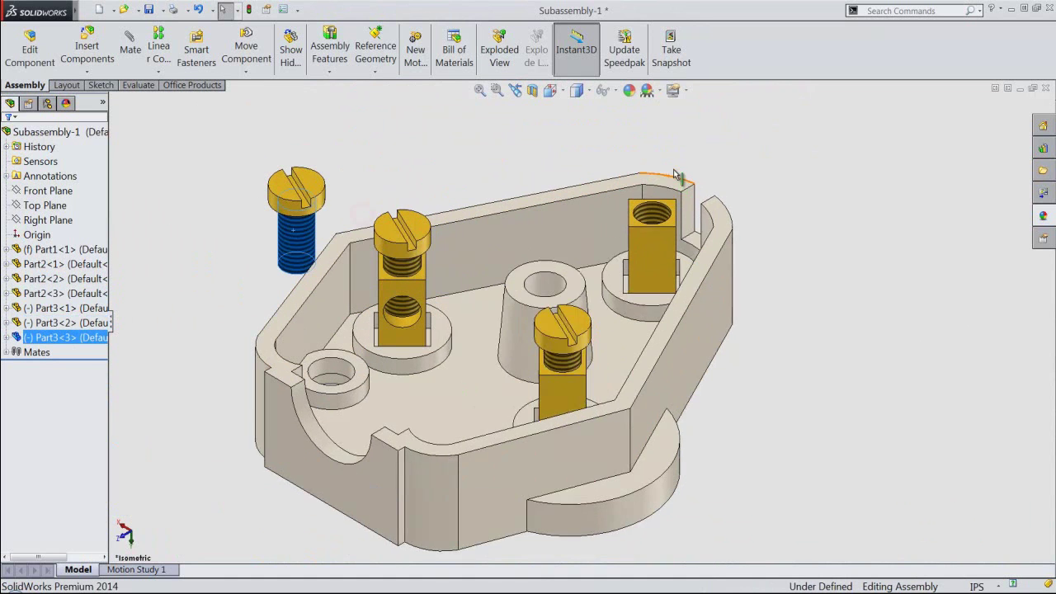
pyautogui.scroll(-1, 694, 133)
pyautogui.click(640, 227)
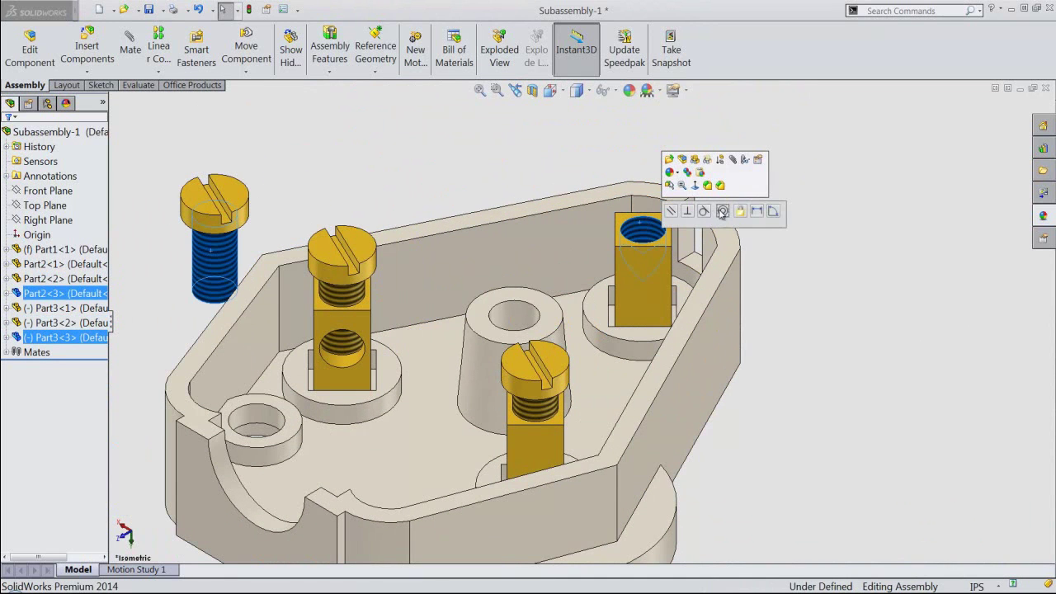
pyautogui.click(722, 212)
pyautogui.click(564, 144)
# Add a 0.09325in distance mate between the screw head underside and the upper-right block's top.
pyautogui.scroll(-2, 611, 224)
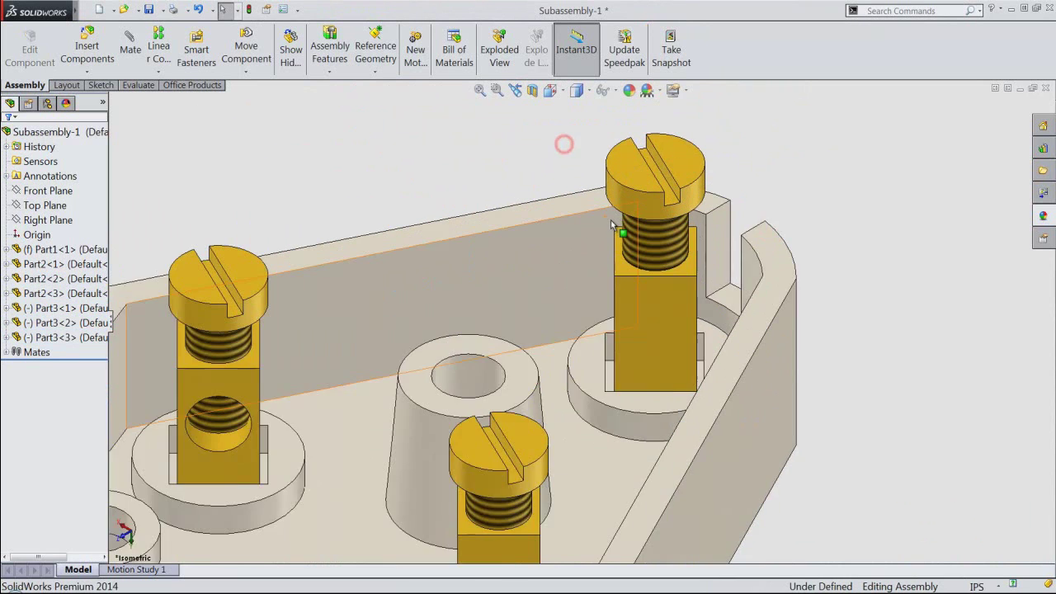
pyautogui.click(625, 265)
pyautogui.moveTo(625, 266)
pyautogui.mouseDown(button='middle')
pyautogui.moveTo(607, 196)
pyautogui.moveTo(722, 214)
pyautogui.mouseUp(button='middle')
pyautogui.keyDown('ctrl'); pyautogui.click(712, 198); pyautogui.keyUp('ctrl')
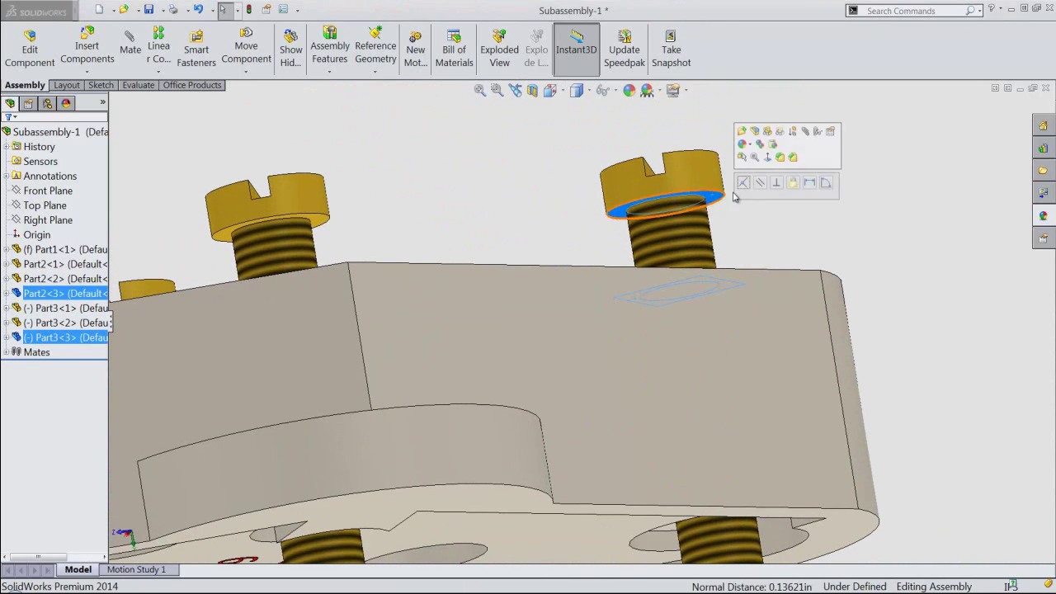
pyautogui.click(811, 184)
pyautogui.write('.09325')
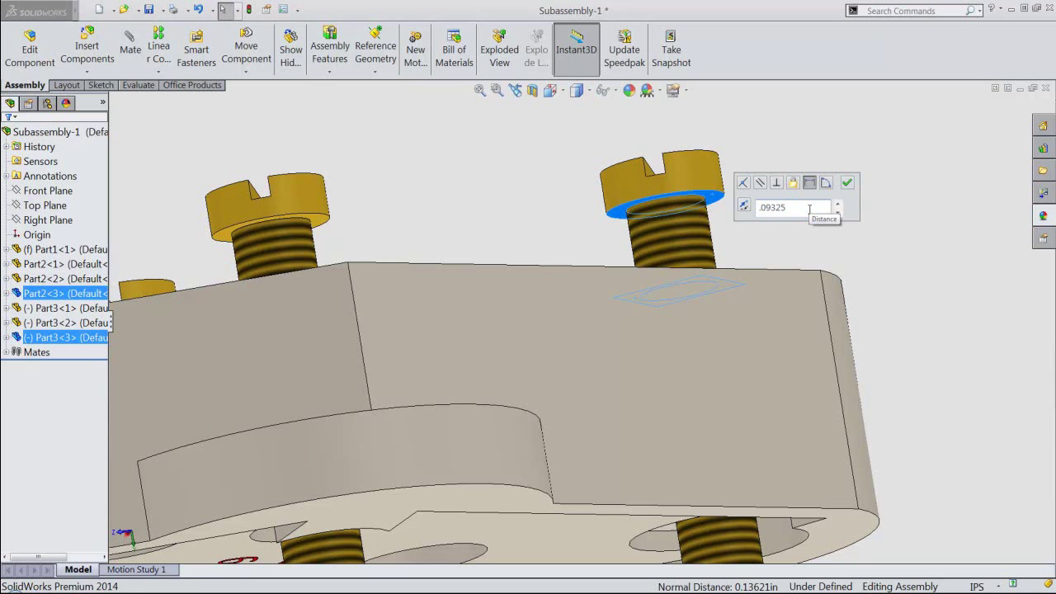
pyautogui.write('0.09325')
pyautogui.press('Return')
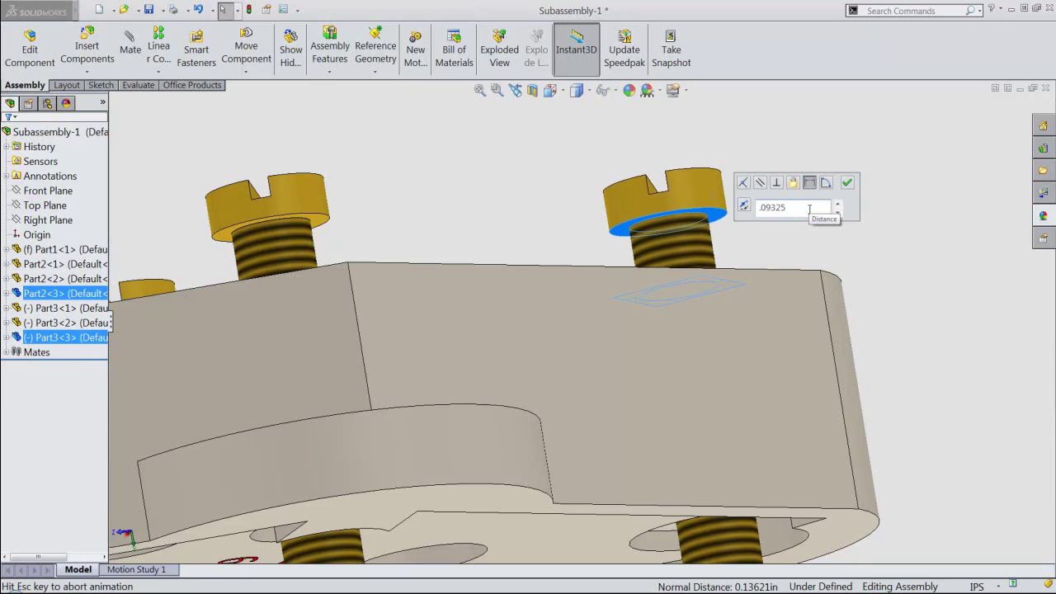
pyautogui.click(847, 184)
# Return the assembly to isometric view and save it.
pyautogui.click(553, 92)
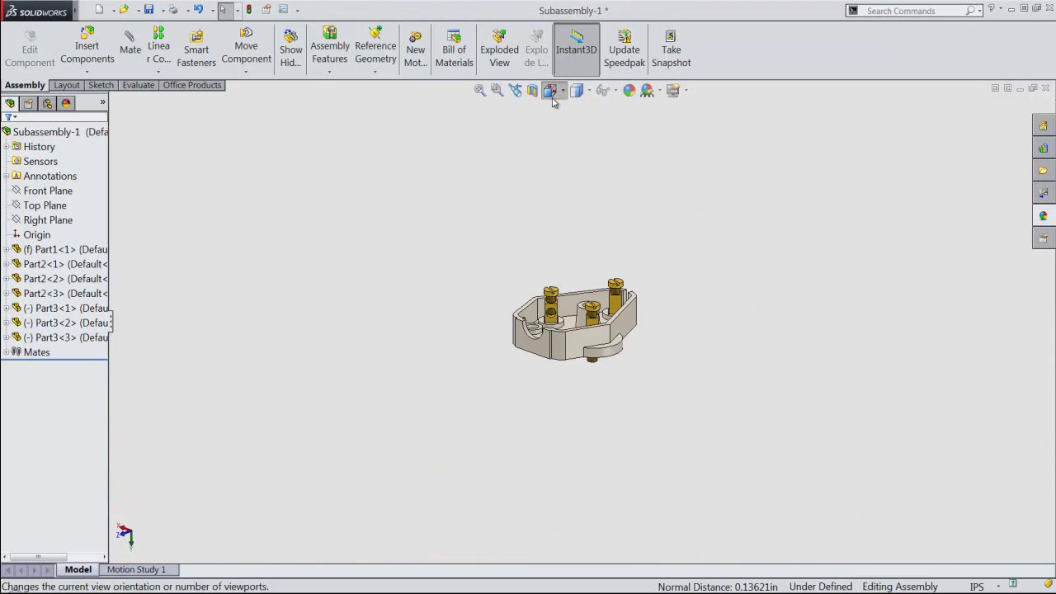
pyautogui.click(572, 245)
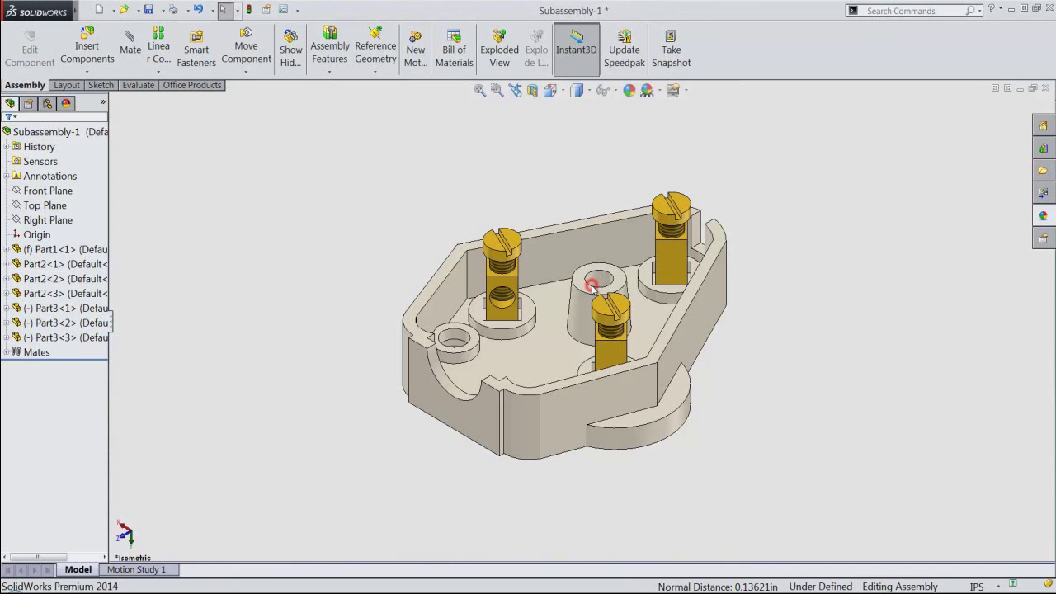
pyautogui.click(410, 179)
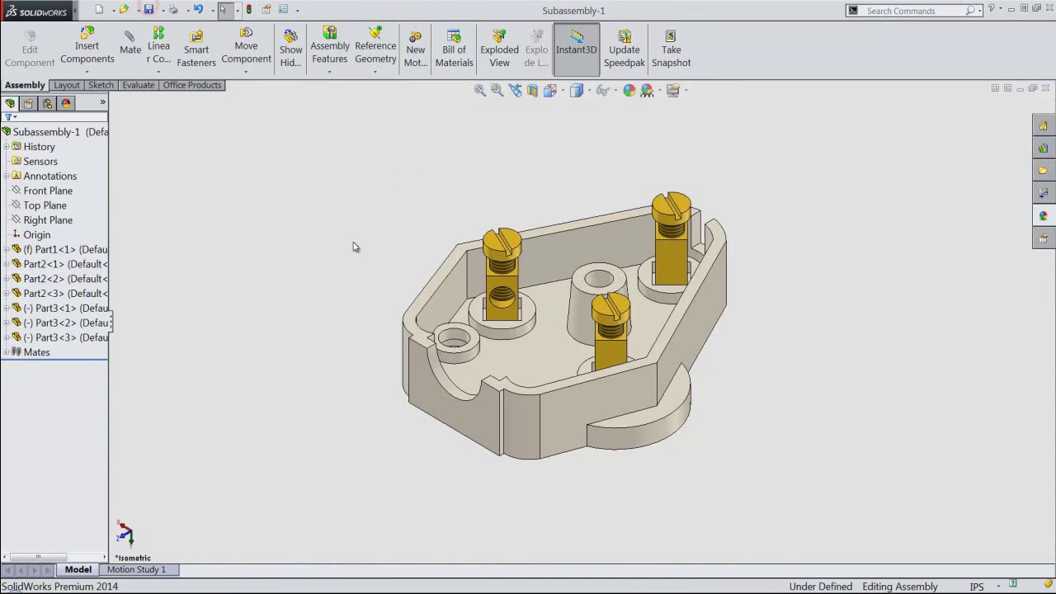
# Create a new part from the custom template and start a Revolved Boss/Base sketch on the Front Plane.
pyautogui.click(104, 10)
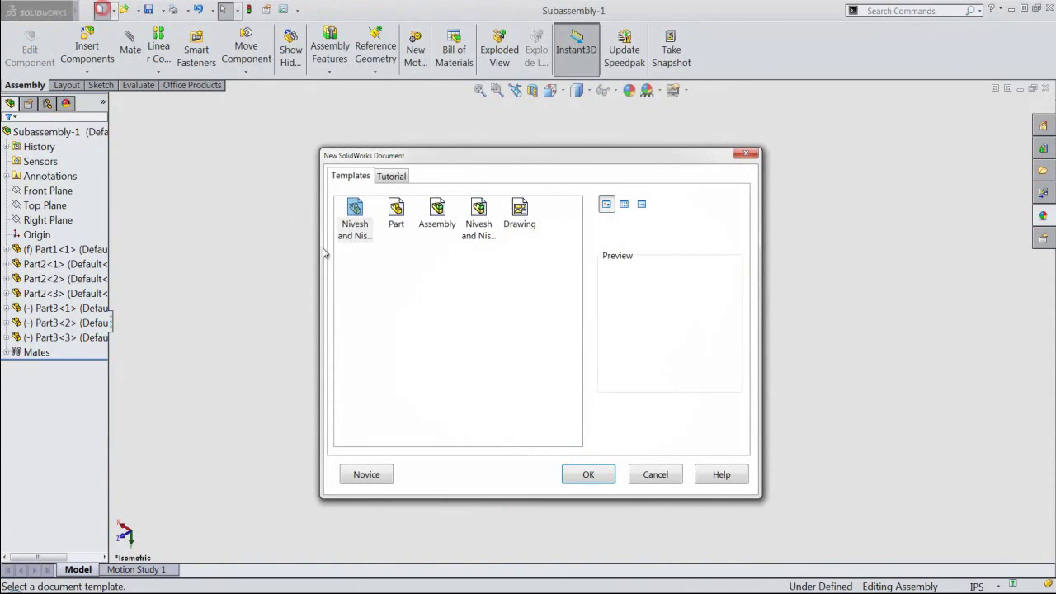
pyautogui.doubleClick(353, 227)
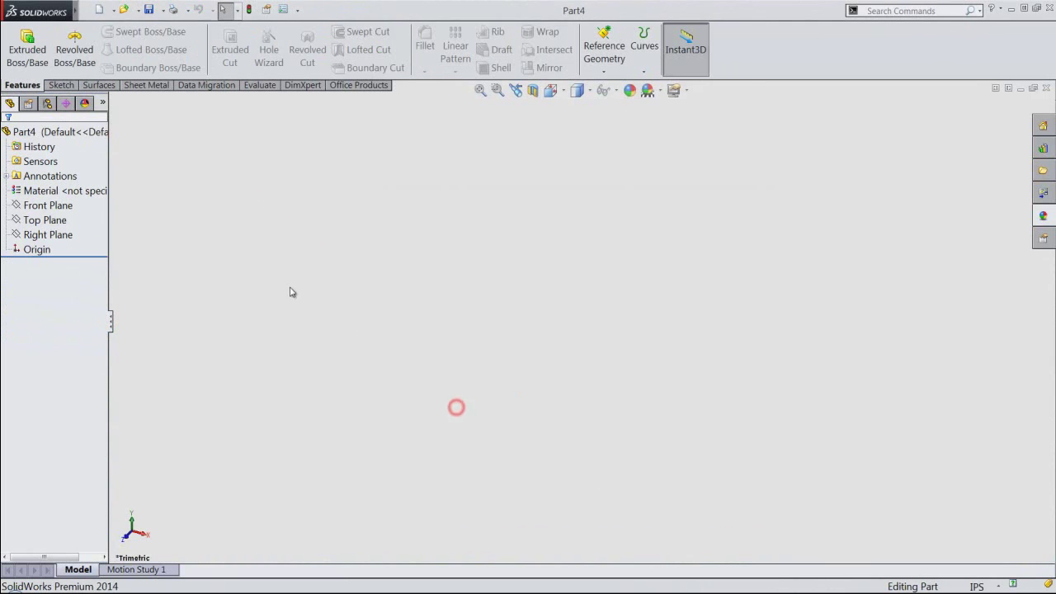
pyautogui.click(74, 51)
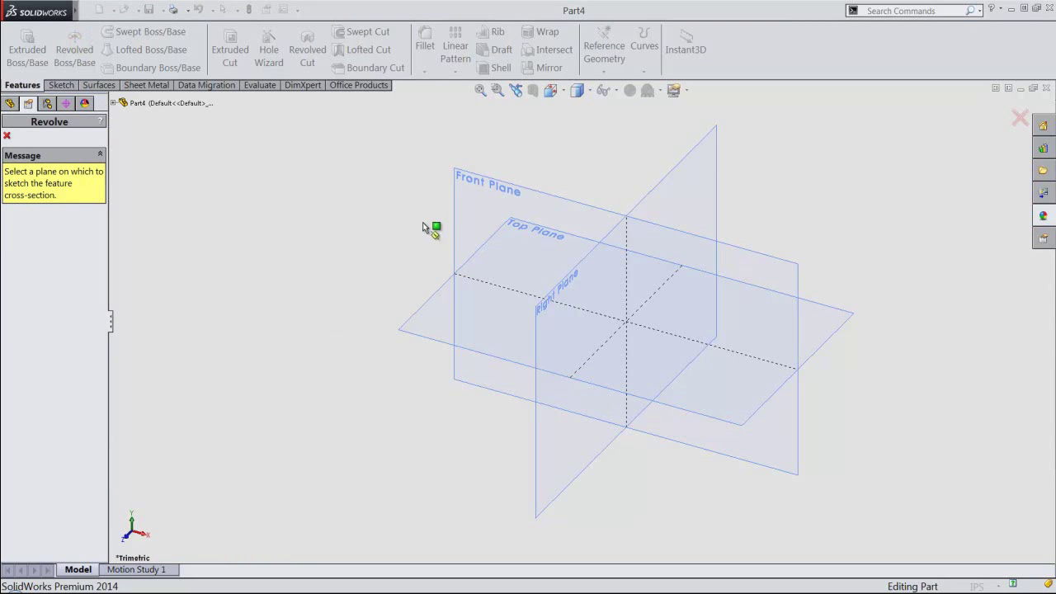
pyautogui.click(454, 227)
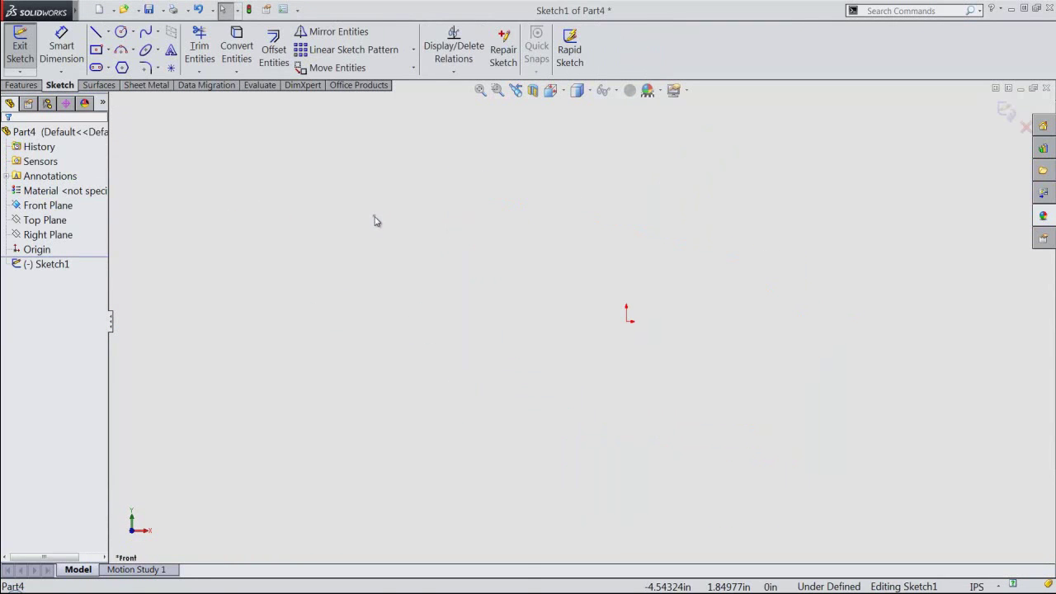
# Draw an infinite horizontal centerline through the origin.
pyautogui.rightClick(373, 220)
pyautogui.click(404, 431)
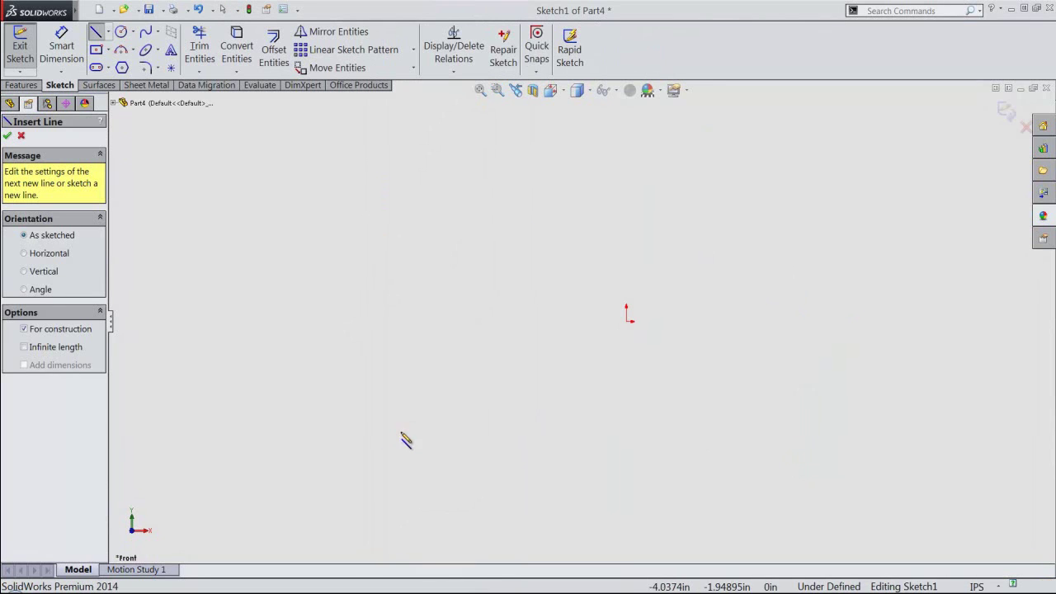
pyautogui.click(67, 347)
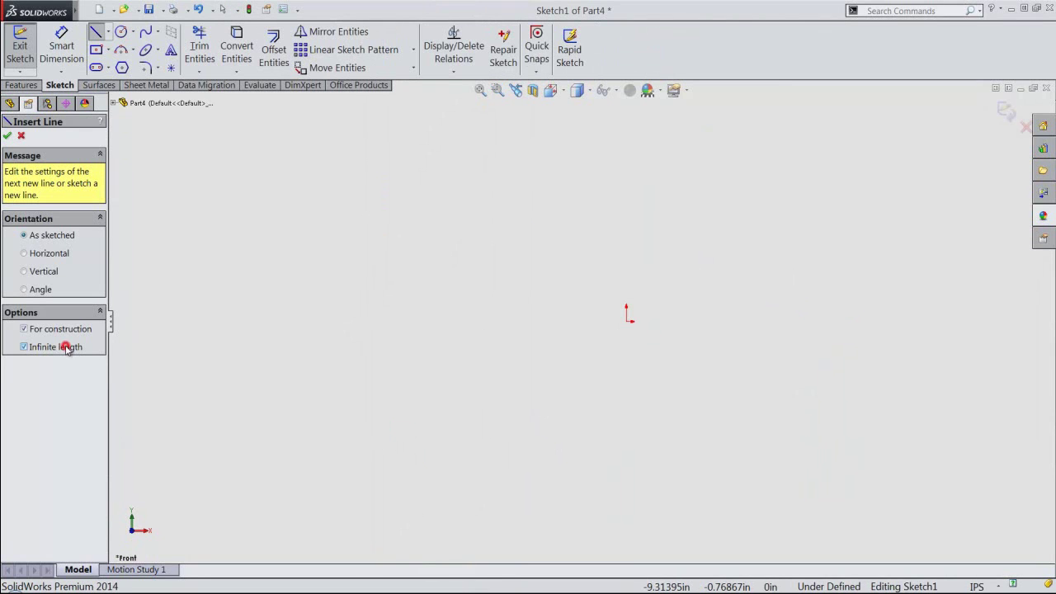
pyautogui.click(41, 254)
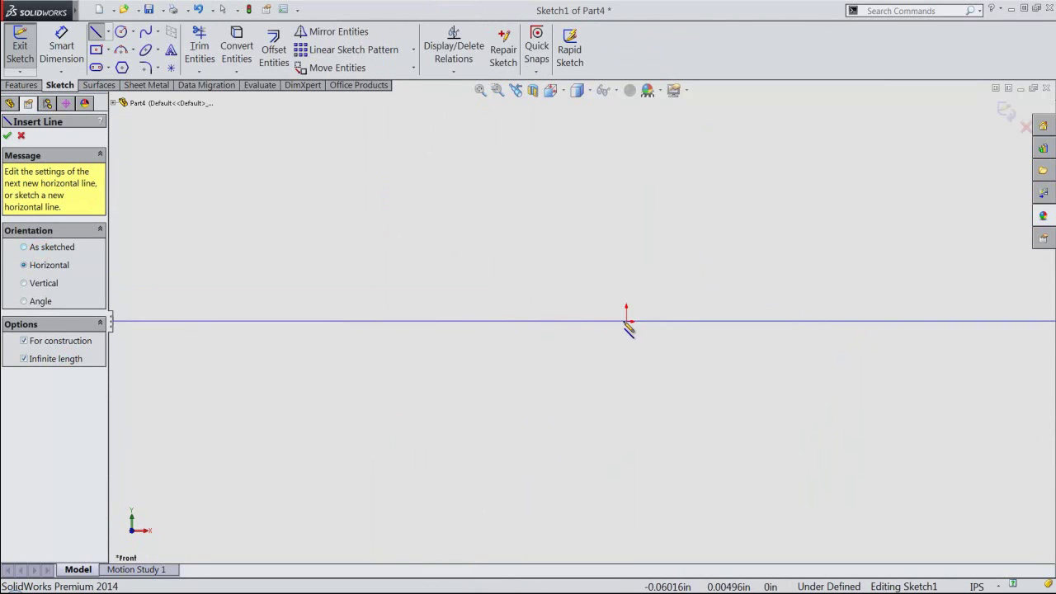
pyautogui.click(626, 321)
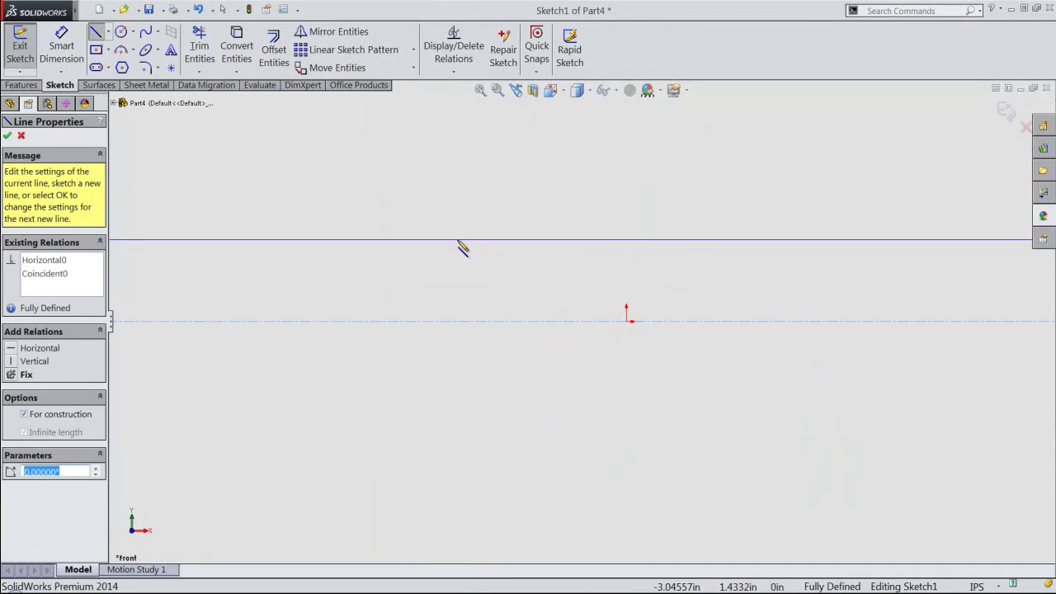
# Draw a vertical line up from the origin and a horizontal line to the left.
pyautogui.rightClick(462, 247)
pyautogui.click(490, 153)
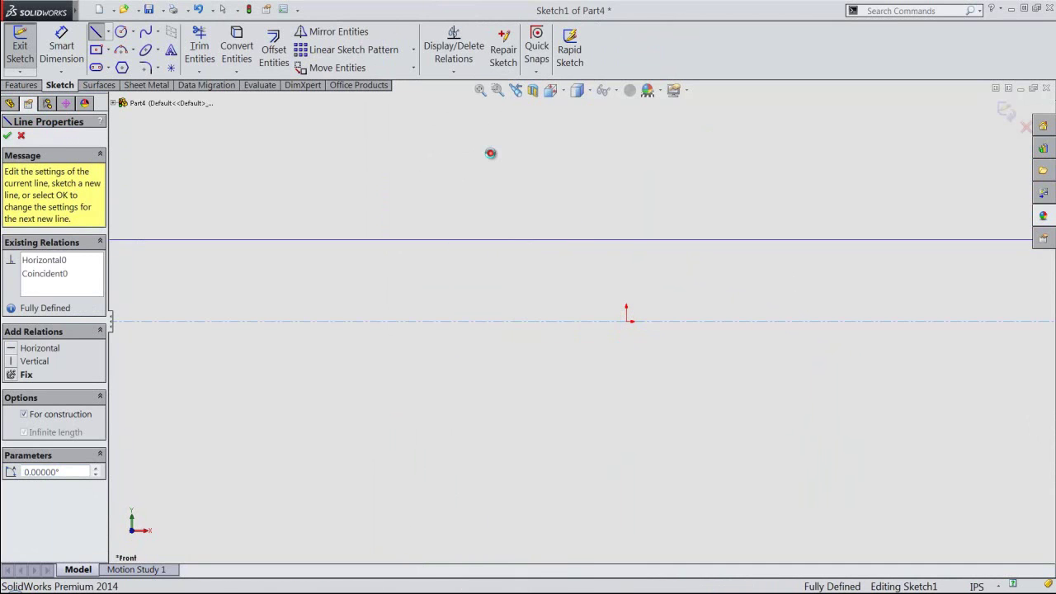
pyautogui.click(627, 321)
pyautogui.click(627, 250)
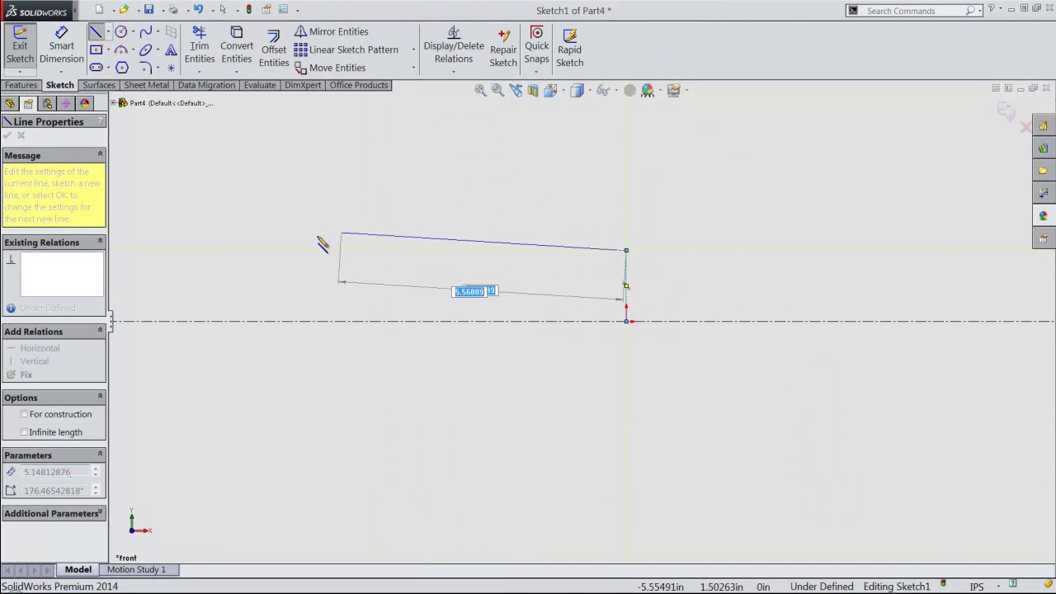
pyautogui.click(293, 250)
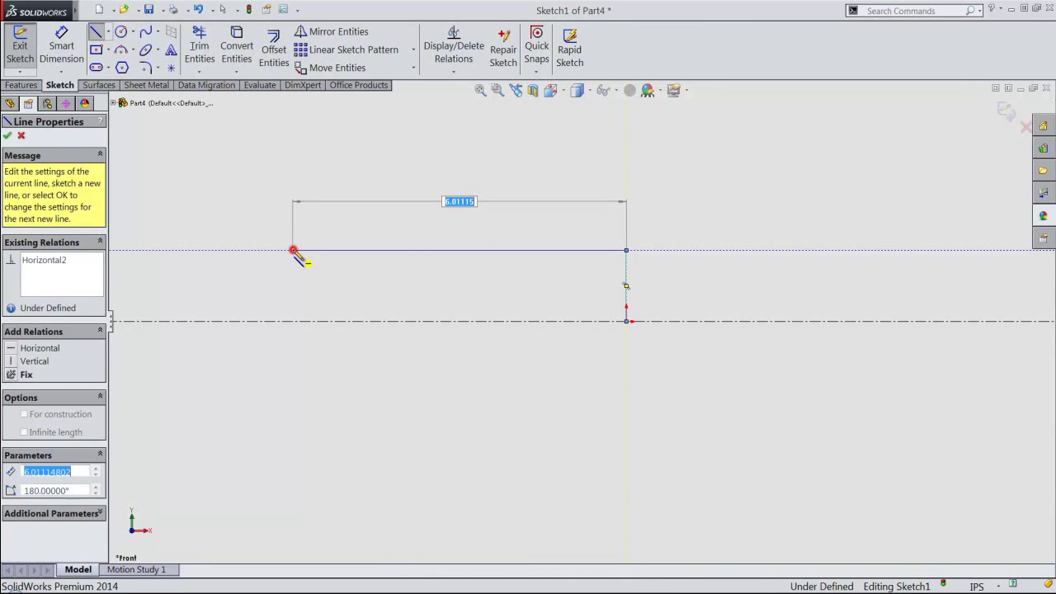
pyautogui.doubleClick(278, 193)
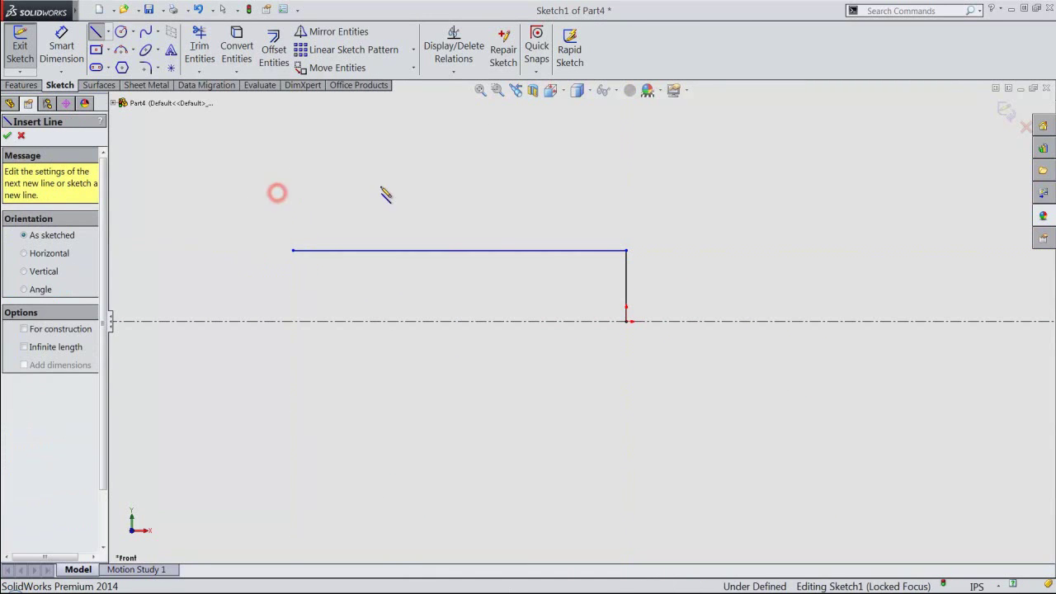
# Dimension the top line's height from the centerline to 0.1875.
pyautogui.rightClick(507, 180)
pyautogui.click(603, 154)
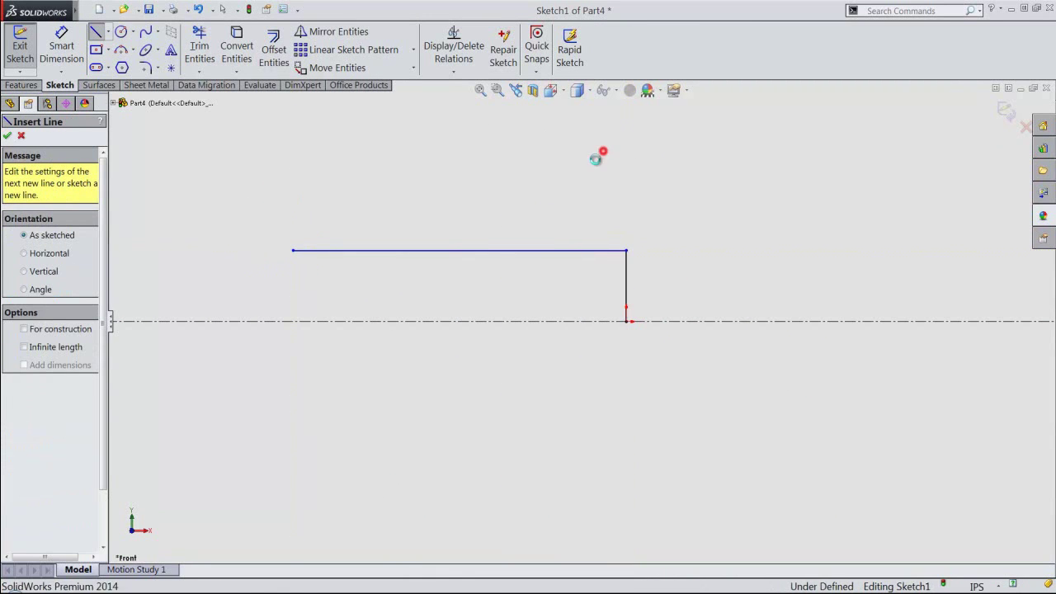
pyautogui.click(607, 251)
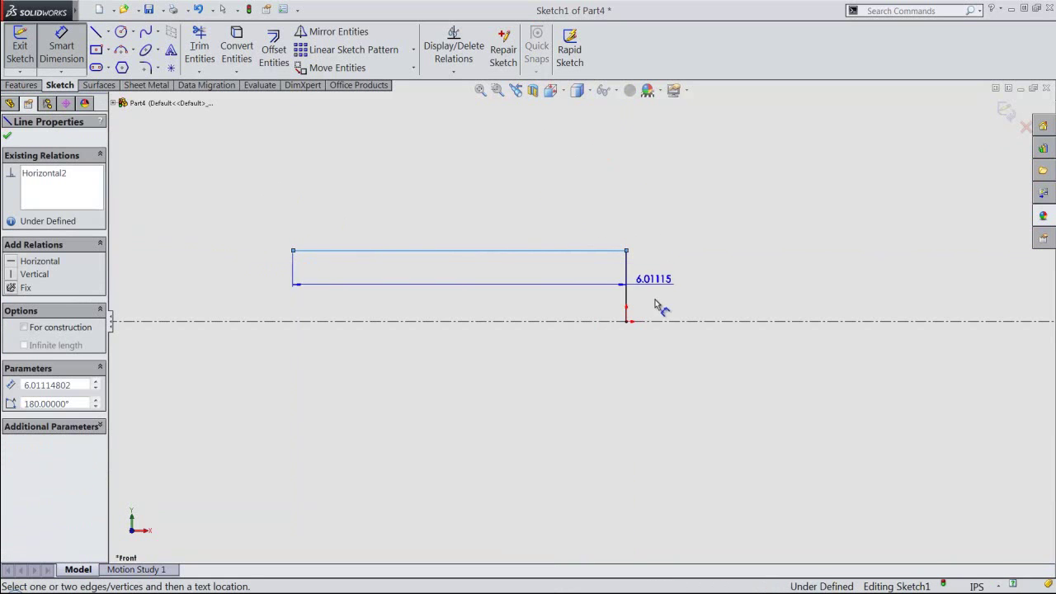
pyautogui.click(660, 325)
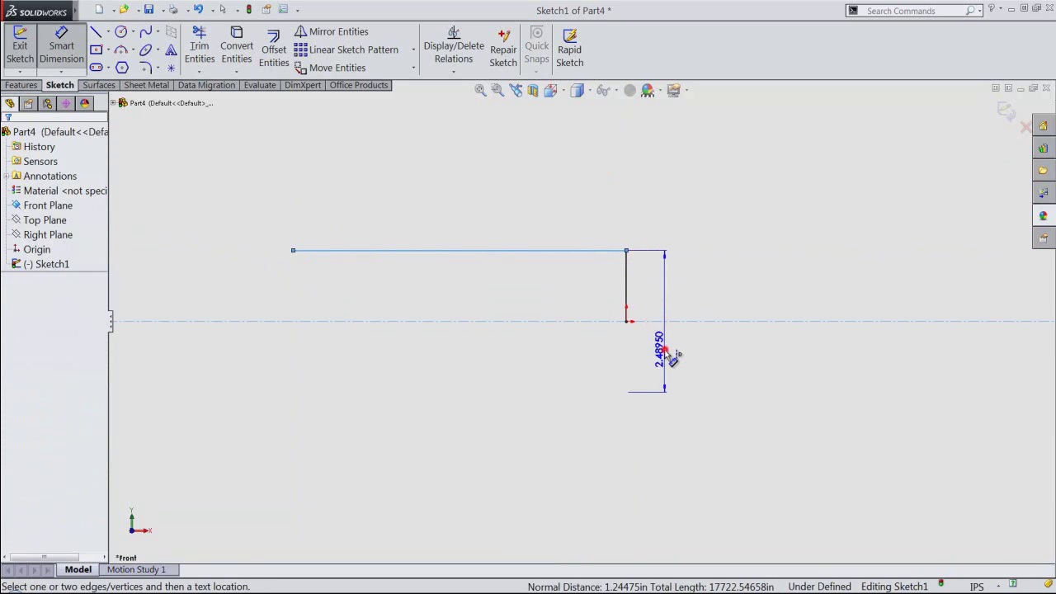
pyautogui.click(672, 356)
pyautogui.write('1')
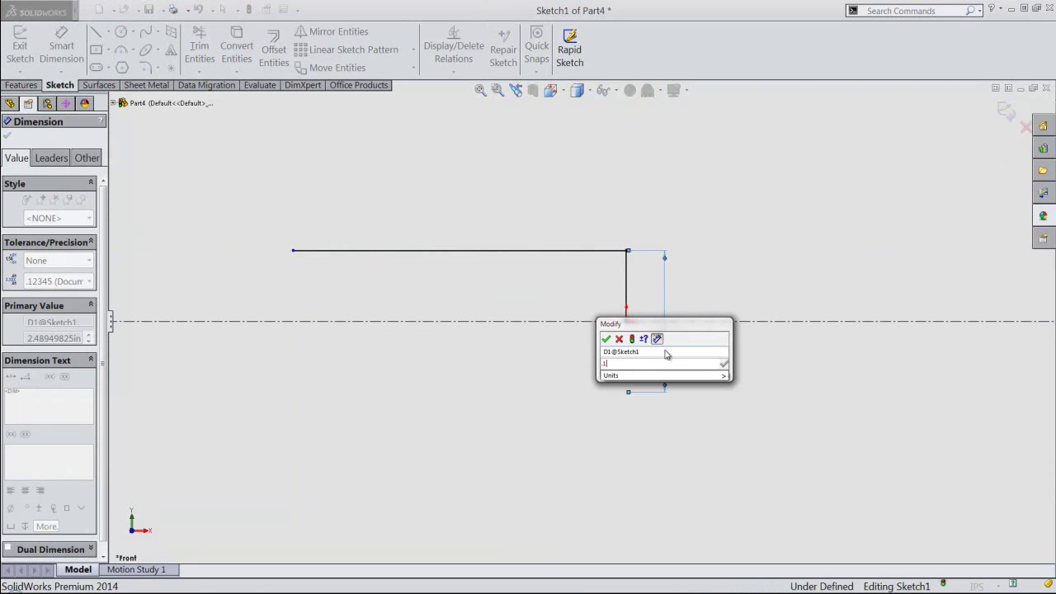
pyautogui.write('/16')
pyautogui.press('Return')
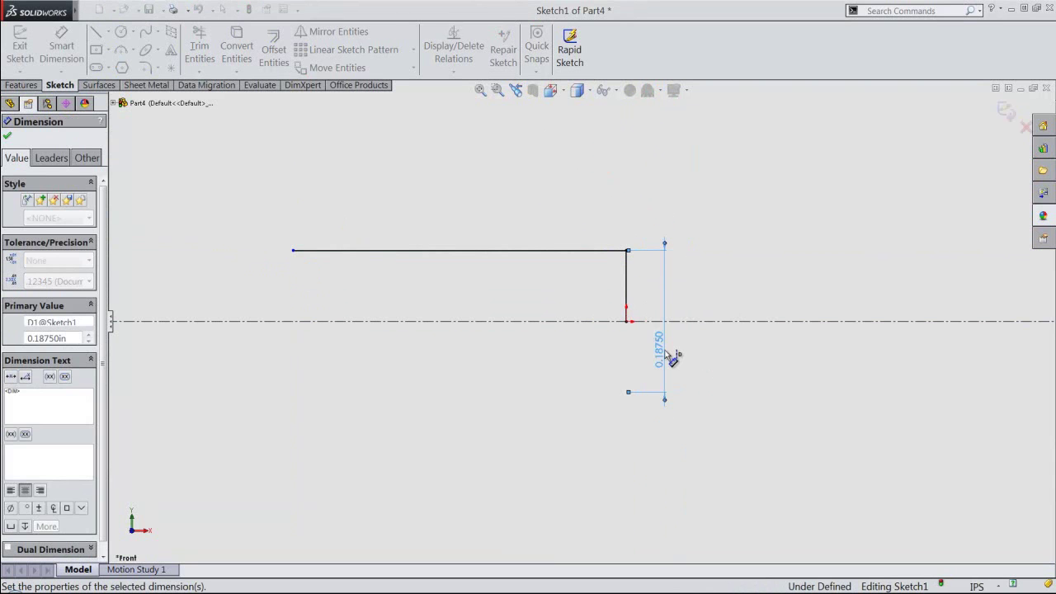
pyautogui.click(720, 243)
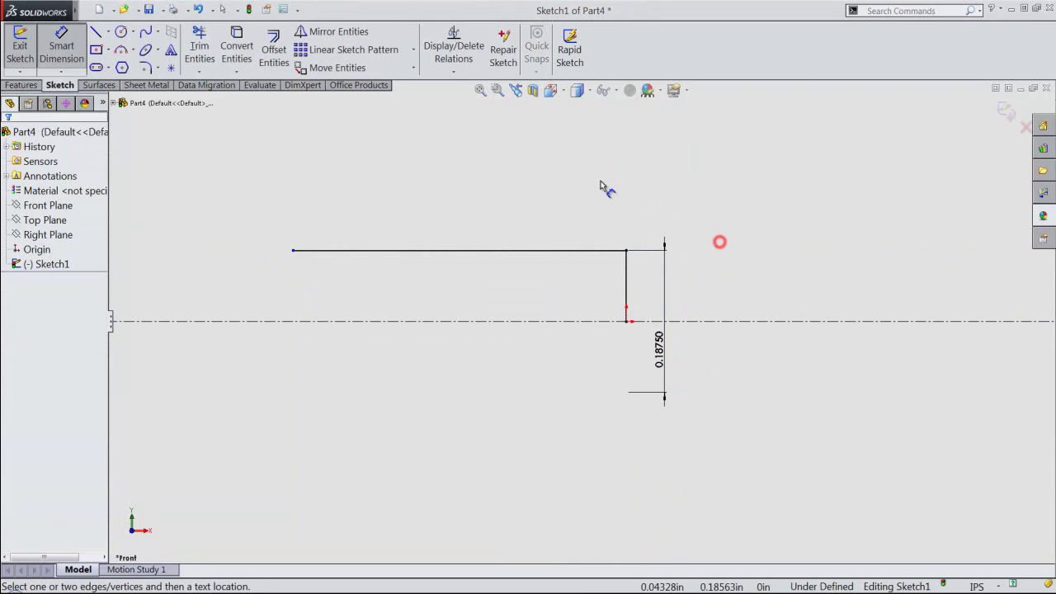
# Dimension the top line's length to 0.625.
pyautogui.click(480, 249)
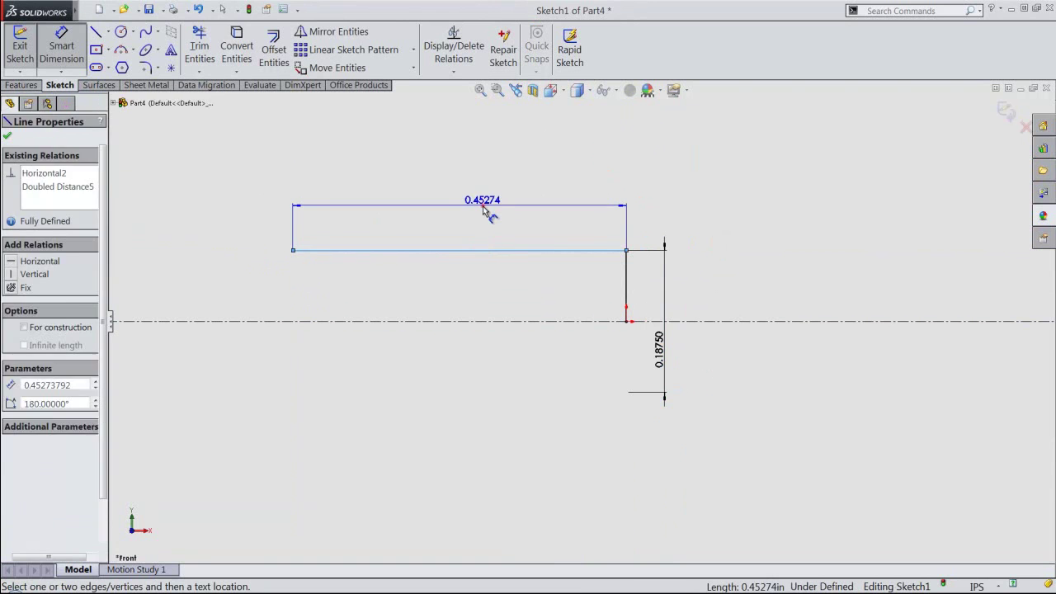
pyautogui.click(484, 207)
pyautogui.write('.625')
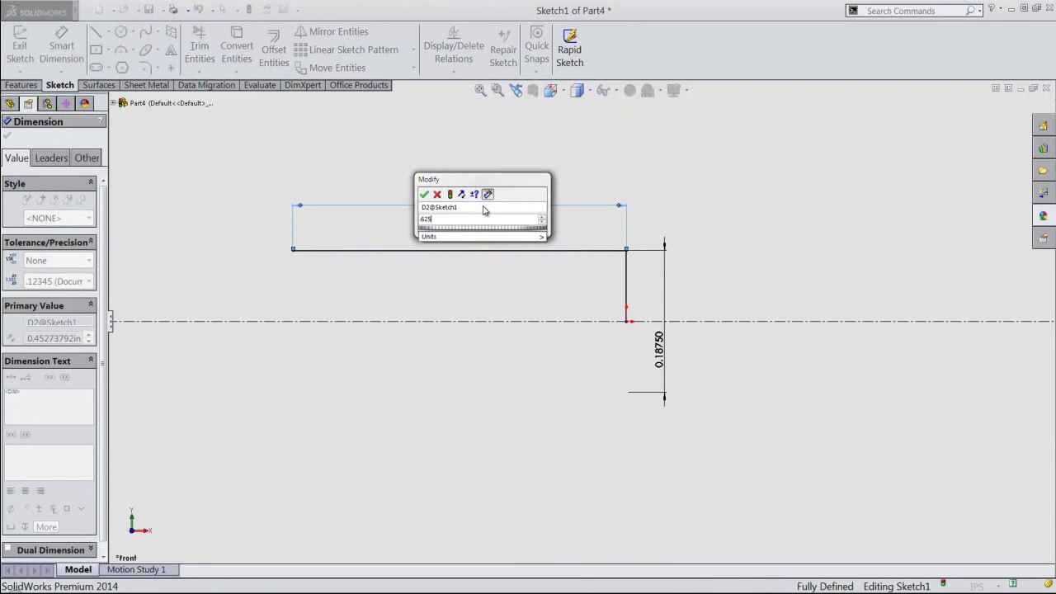
pyautogui.press('Return')
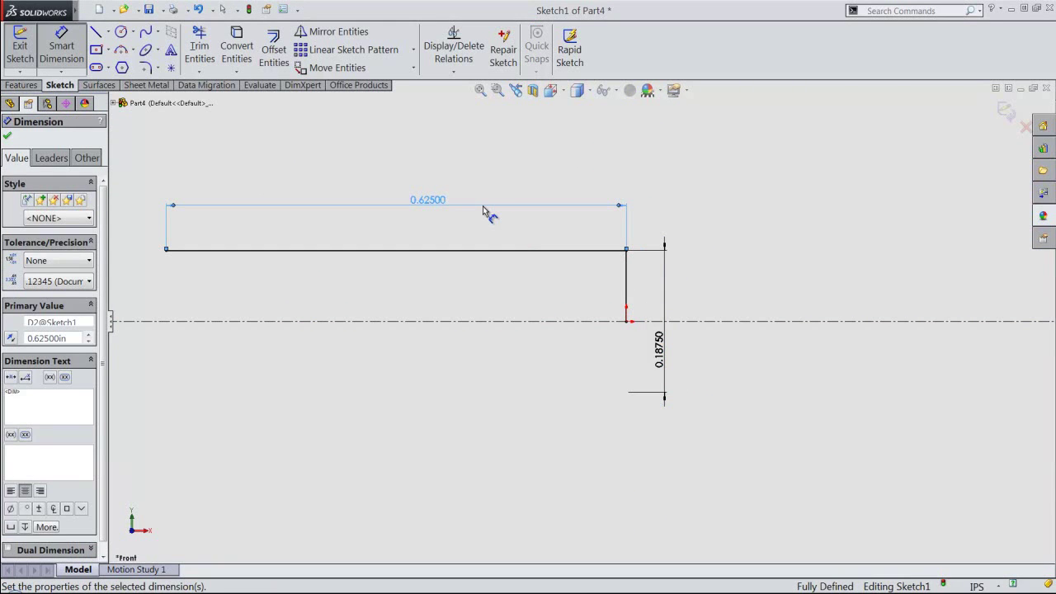
pyautogui.rightClick(552, 186)
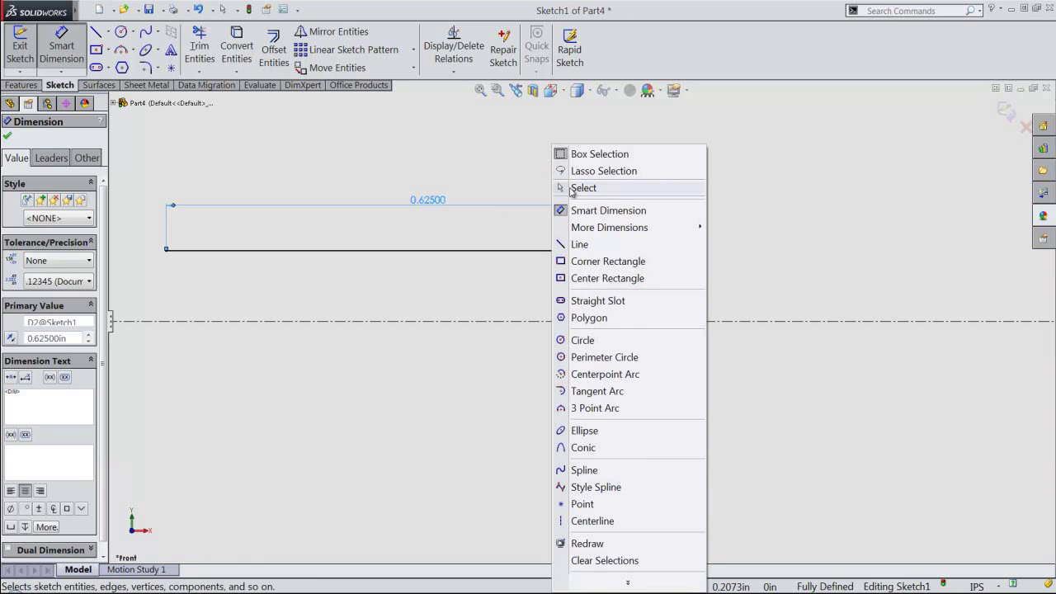
# Draw construction lines at the left end: down to the centerline, 0.03125 left, then up to top height.
pyautogui.click(577, 244)
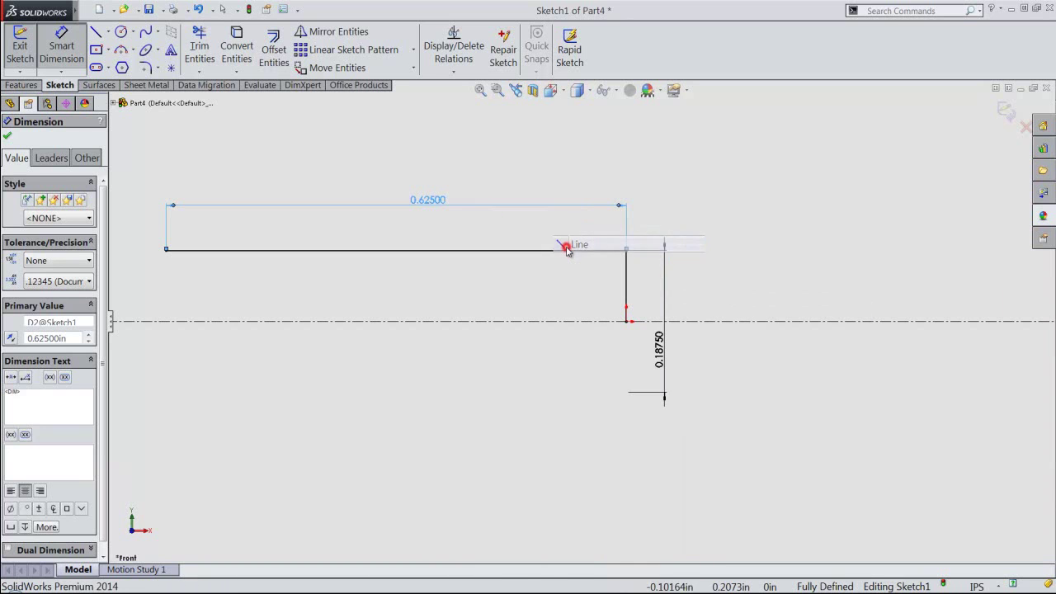
pyautogui.scroll(1, 581, 281)
pyautogui.scroll(2, 577, 288)
pyautogui.scroll(-1, 348, 298)
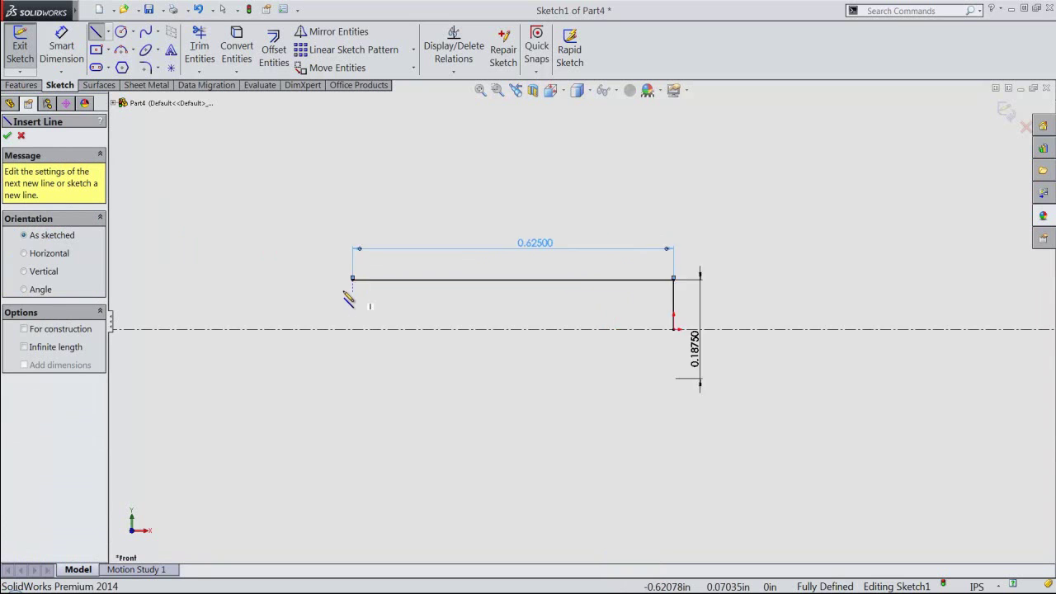
pyautogui.scroll(-2, 338, 299)
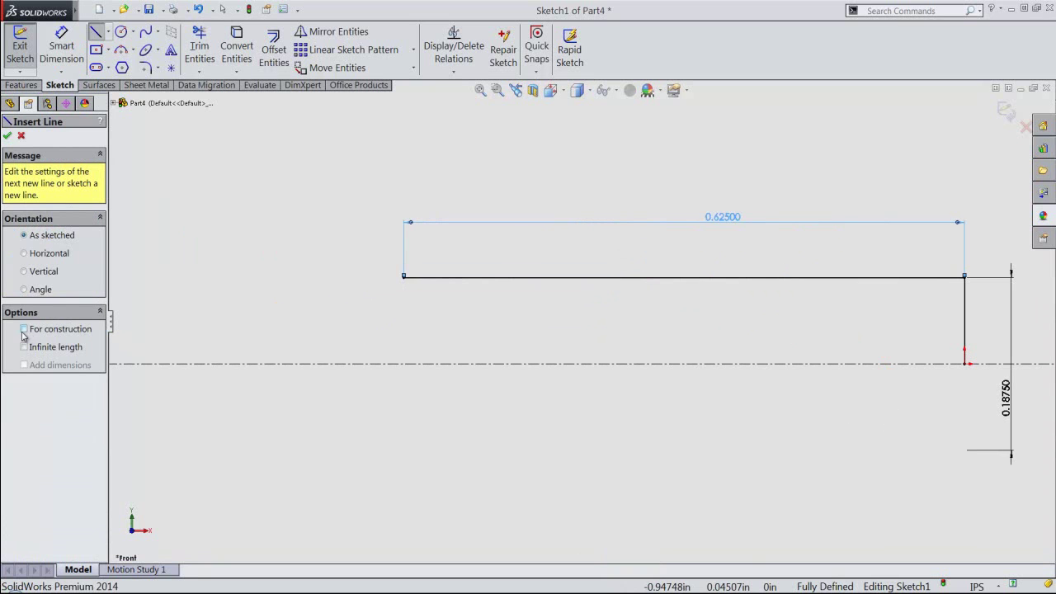
pyautogui.click(404, 277)
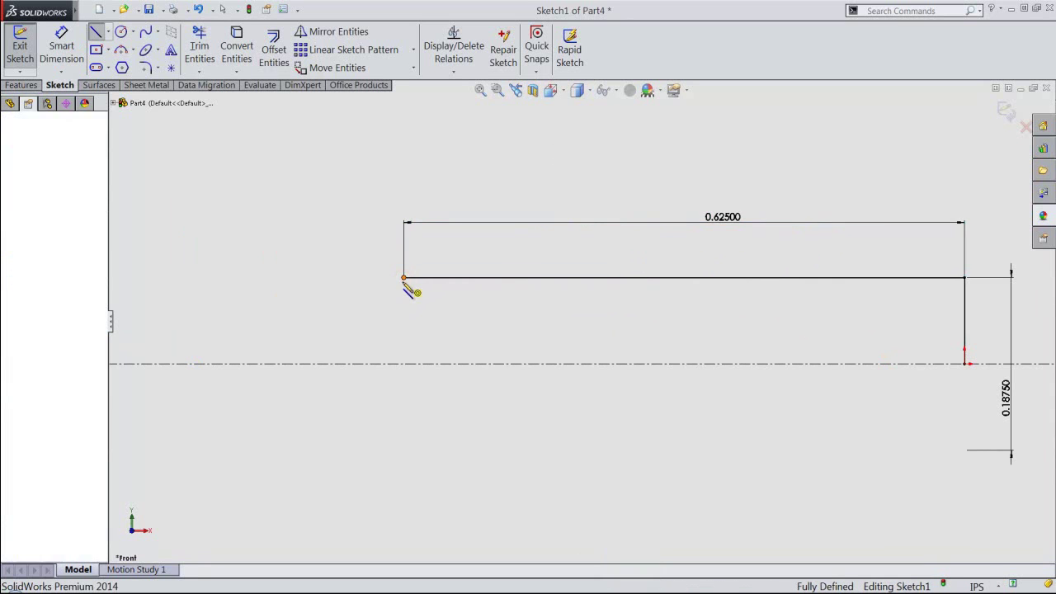
pyautogui.click(403, 362)
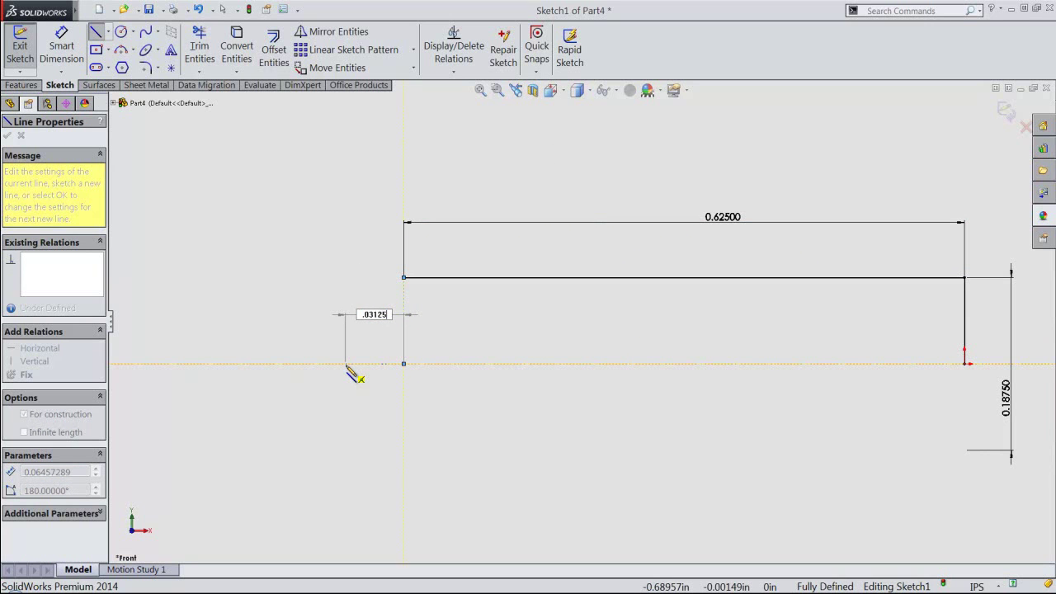
pyautogui.press('Return')
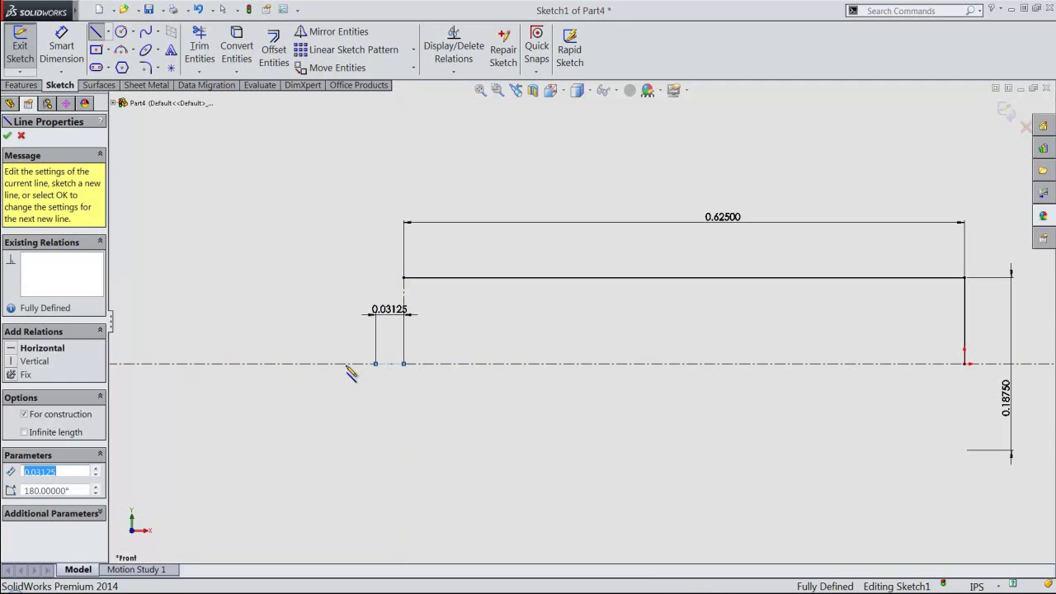
pyautogui.click(376, 279)
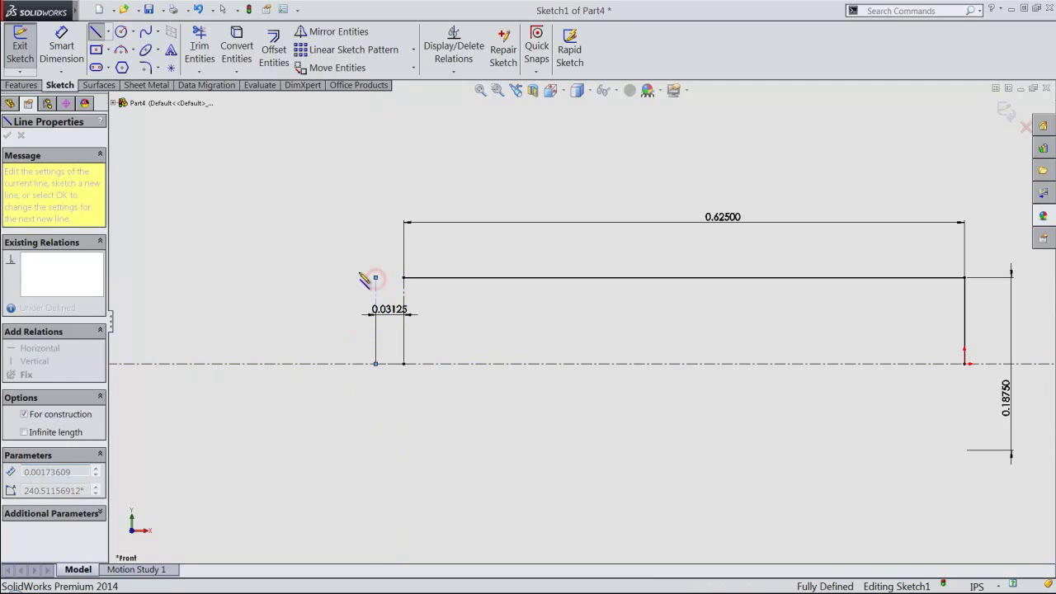
pyautogui.rightClick(328, 259)
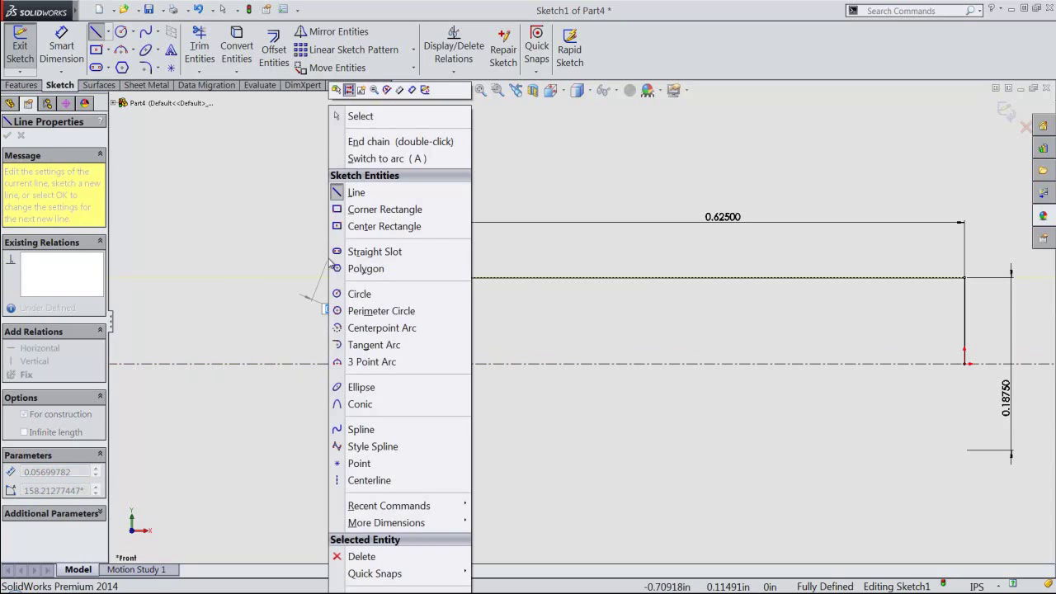
# Draw a three-point arc from the centerline to the top-left corner and move the 0.03125 dimension above.
pyautogui.click(352, 362)
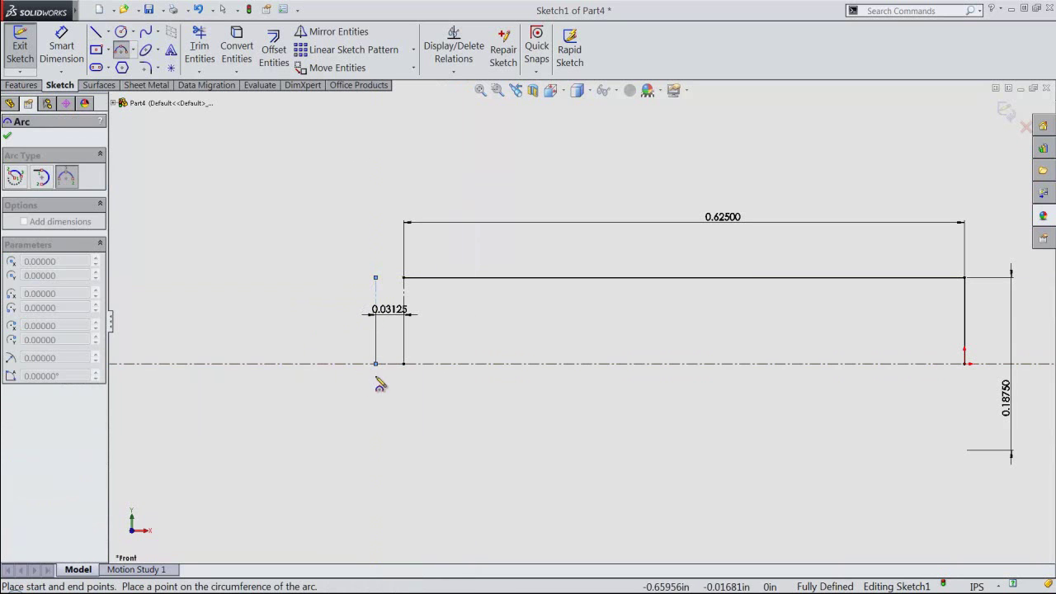
pyautogui.click(375, 364)
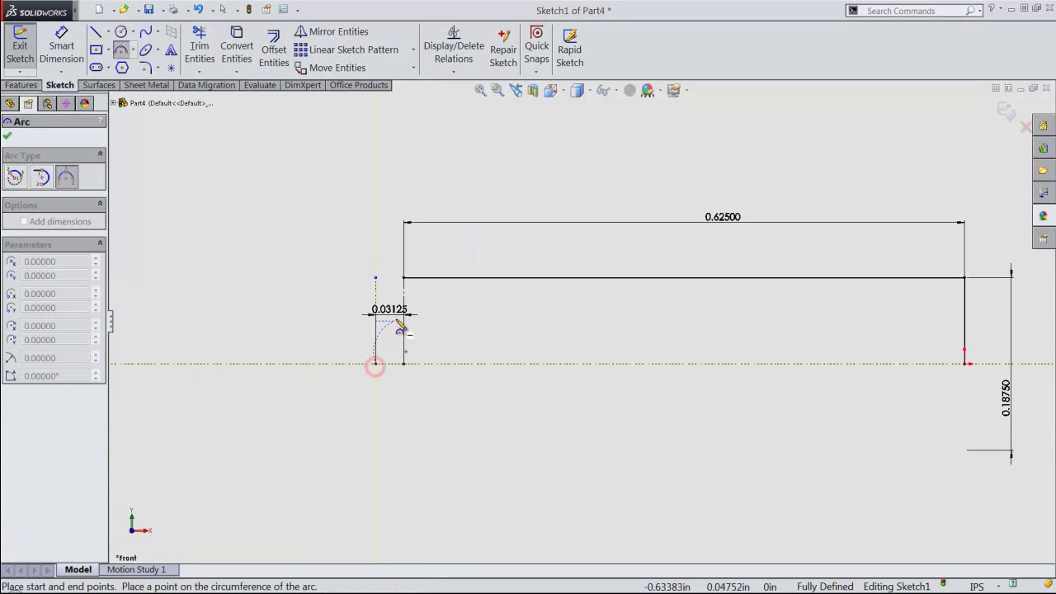
pyautogui.click(404, 278)
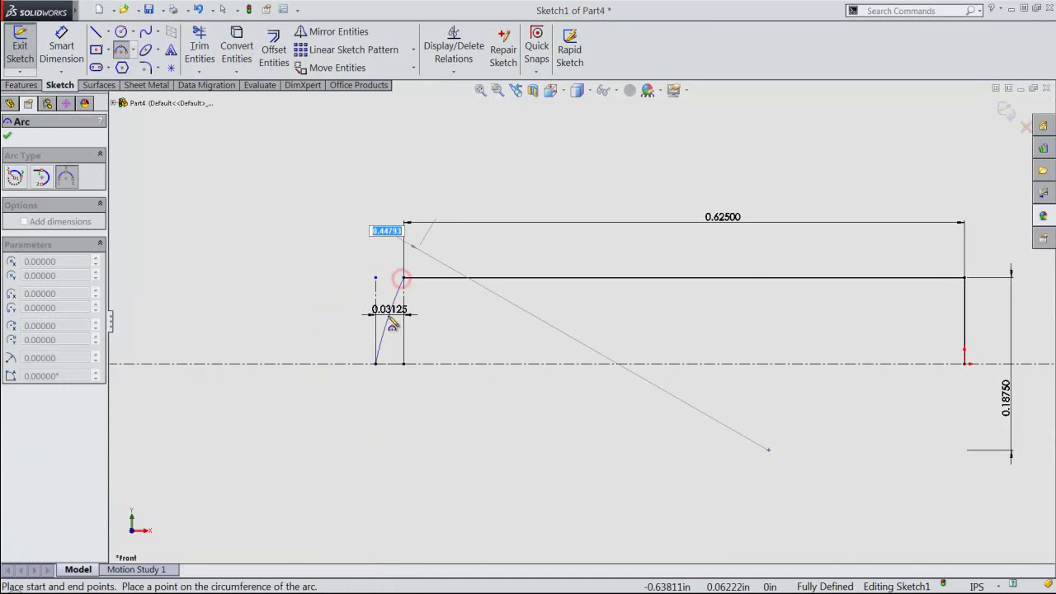
pyautogui.click(386, 330)
pyautogui.rightClick(335, 315)
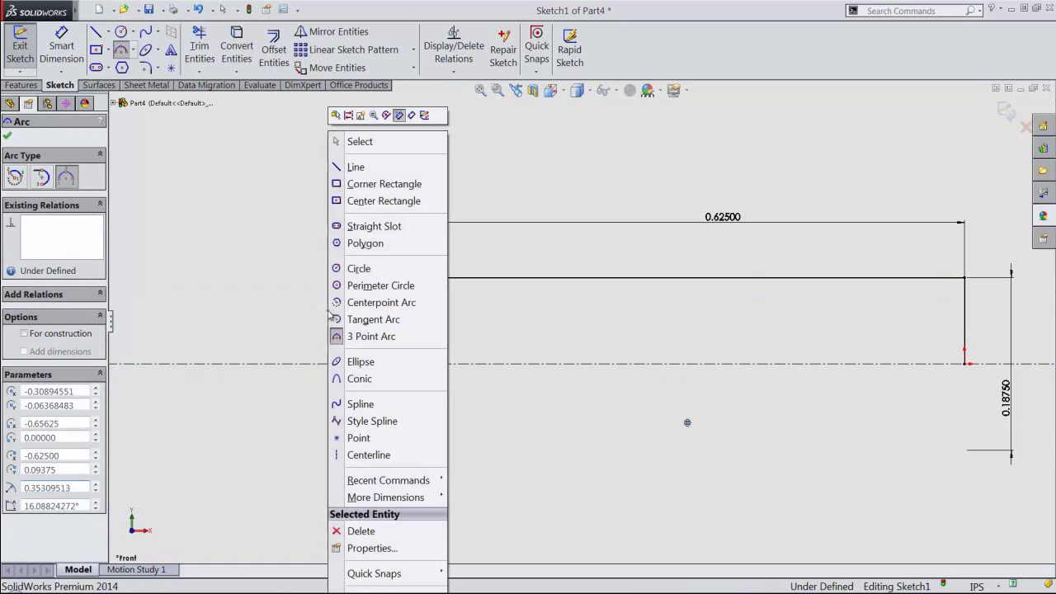
pyautogui.click(349, 141)
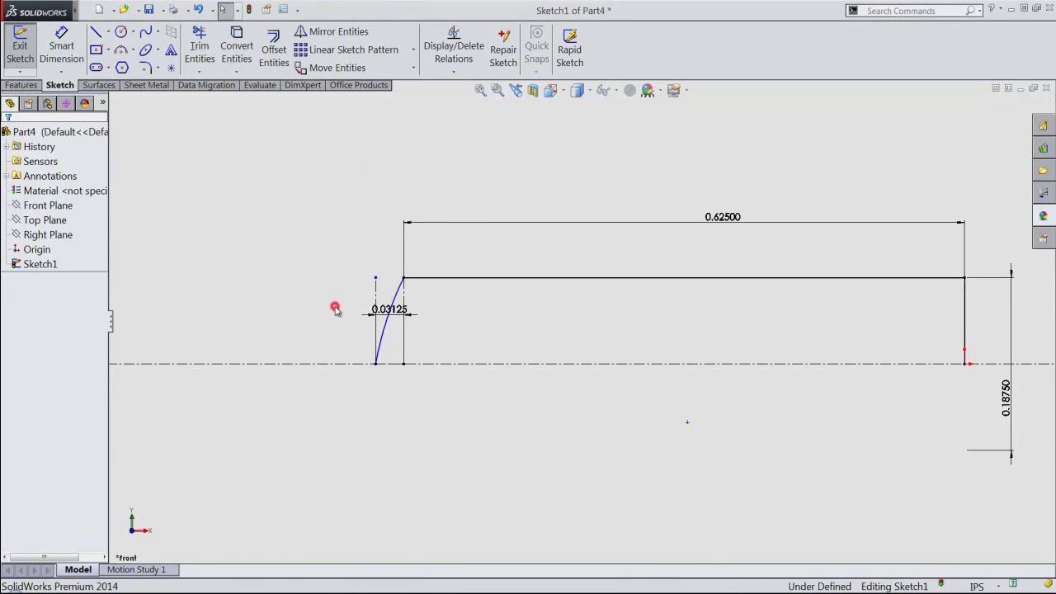
pyautogui.moveTo(394, 312); pyautogui.dragTo(396, 272)
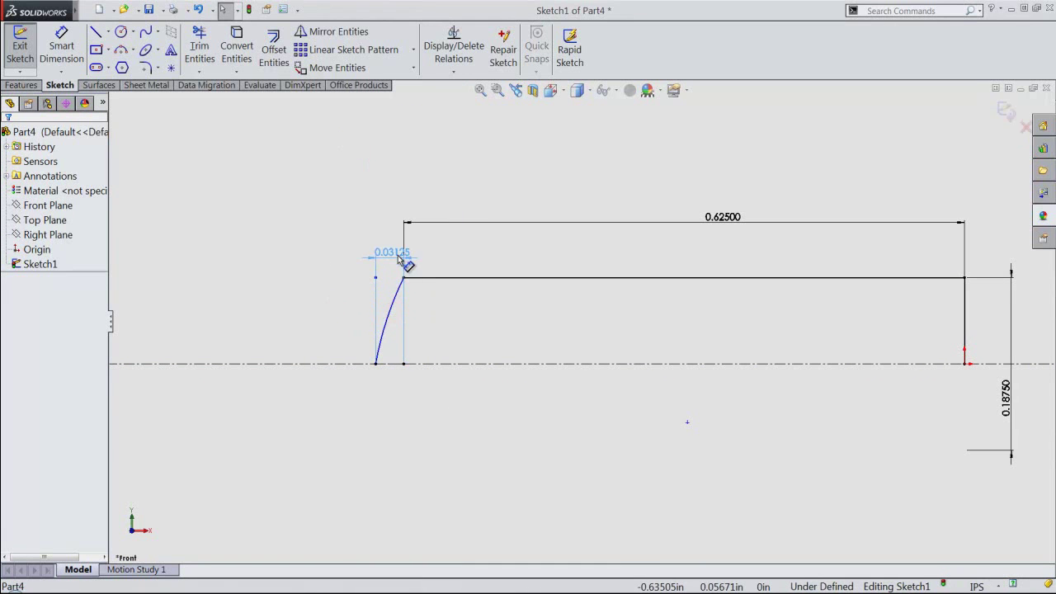
pyautogui.click(355, 209)
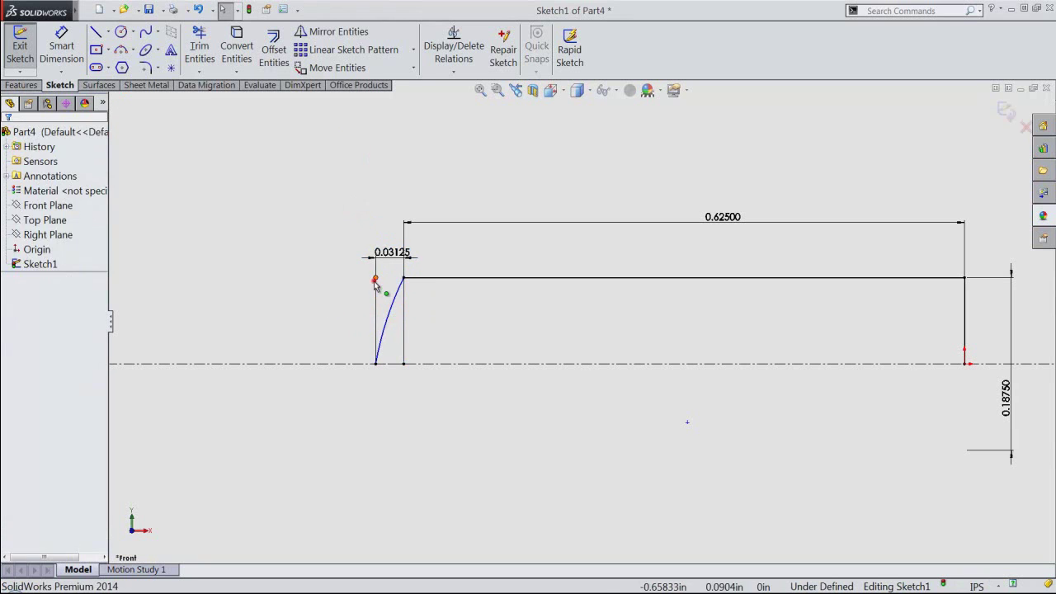
# Make the arc's top endpoint horizontal with the corner and the arc tangent to the construction line.
pyautogui.click(375, 280)
pyautogui.keyDown('ctrl'); pyautogui.click(405, 280); pyautogui.keyUp('ctrl')
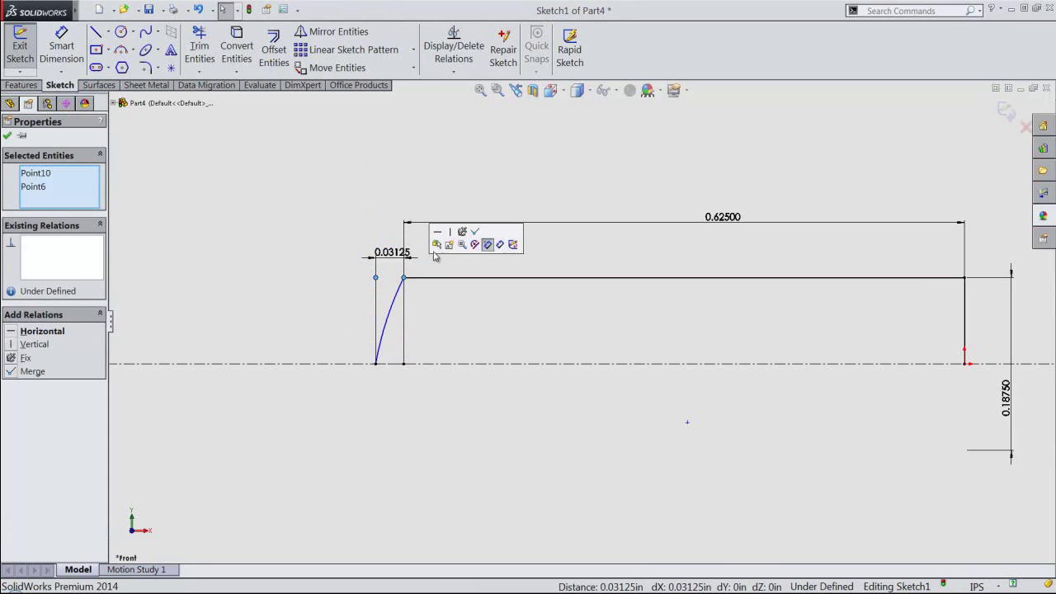
pyautogui.click(434, 232)
pyautogui.click(375, 191)
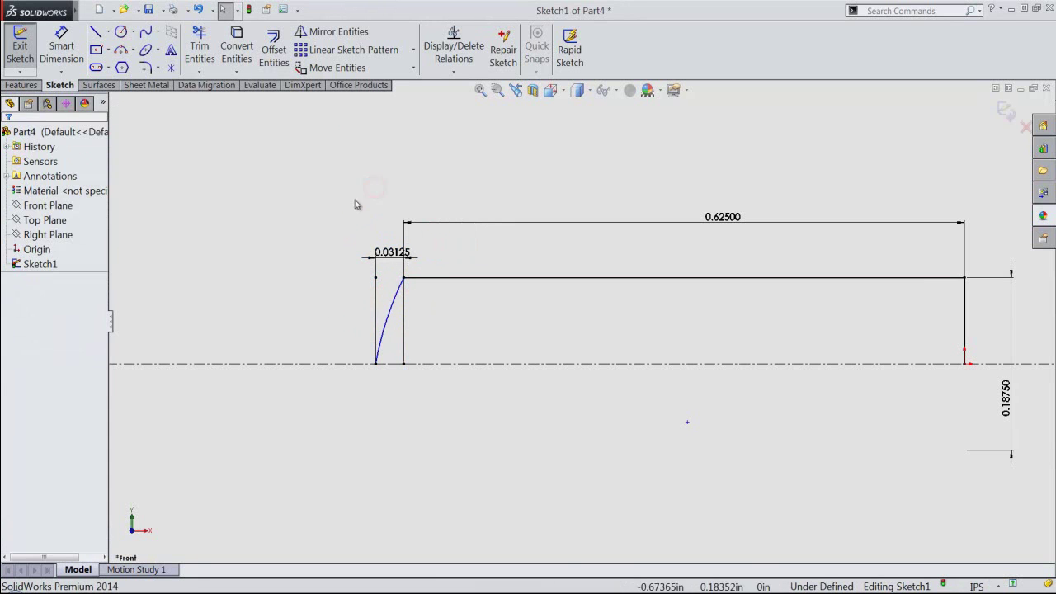
pyautogui.click(375, 316)
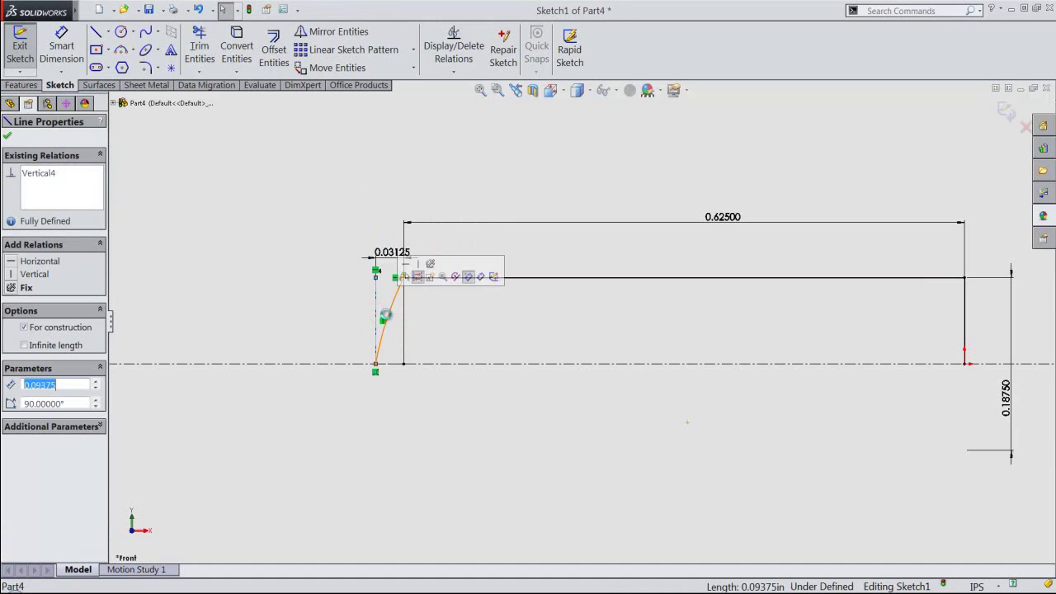
pyautogui.keyDown('ctrl'); pyautogui.click(387, 317); pyautogui.keyUp('ctrl')
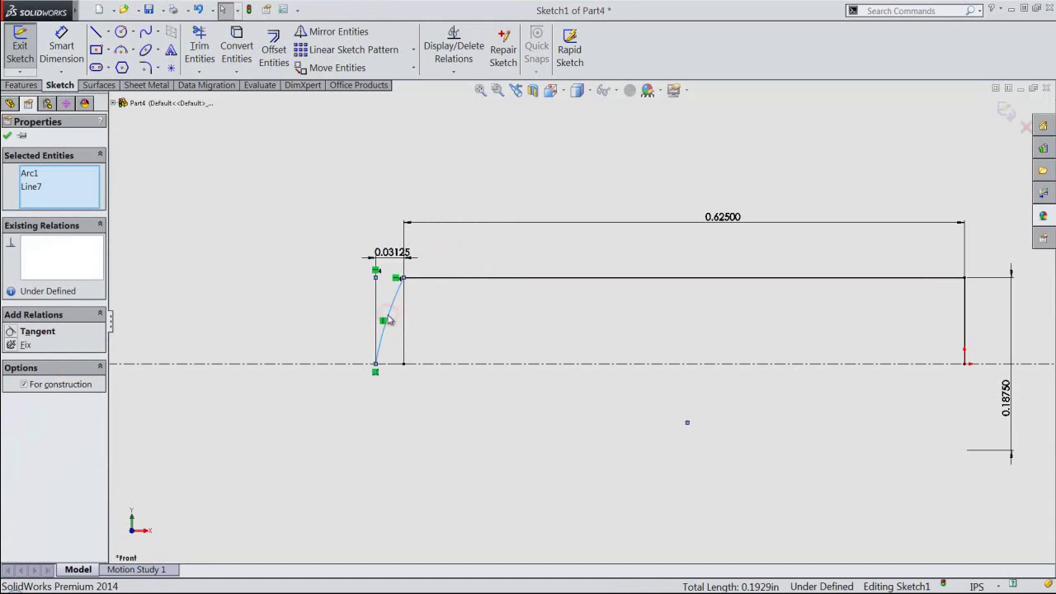
pyautogui.click(449, 334)
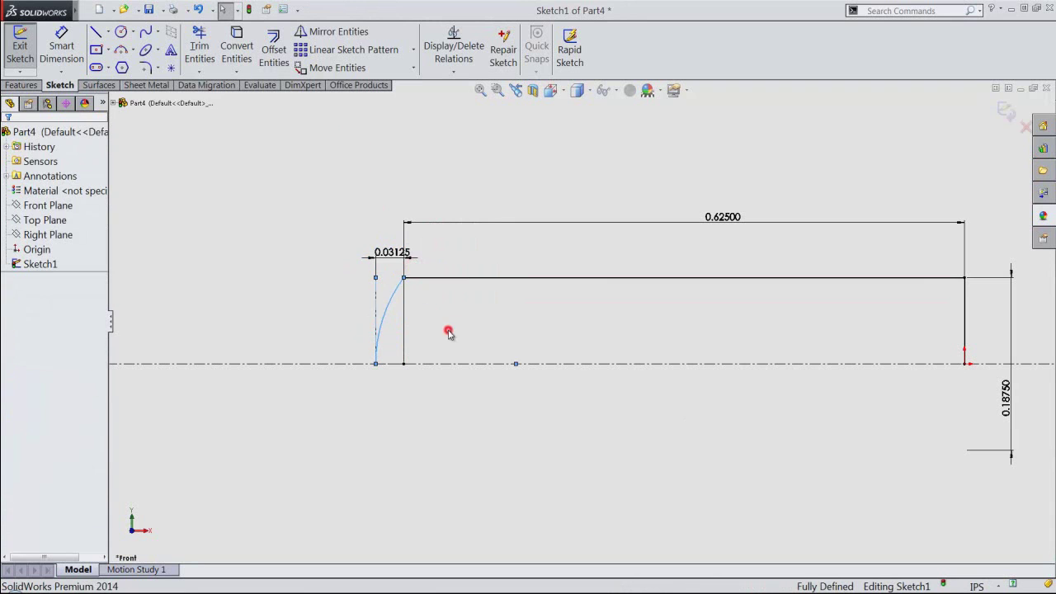
pyautogui.rightClick(290, 205)
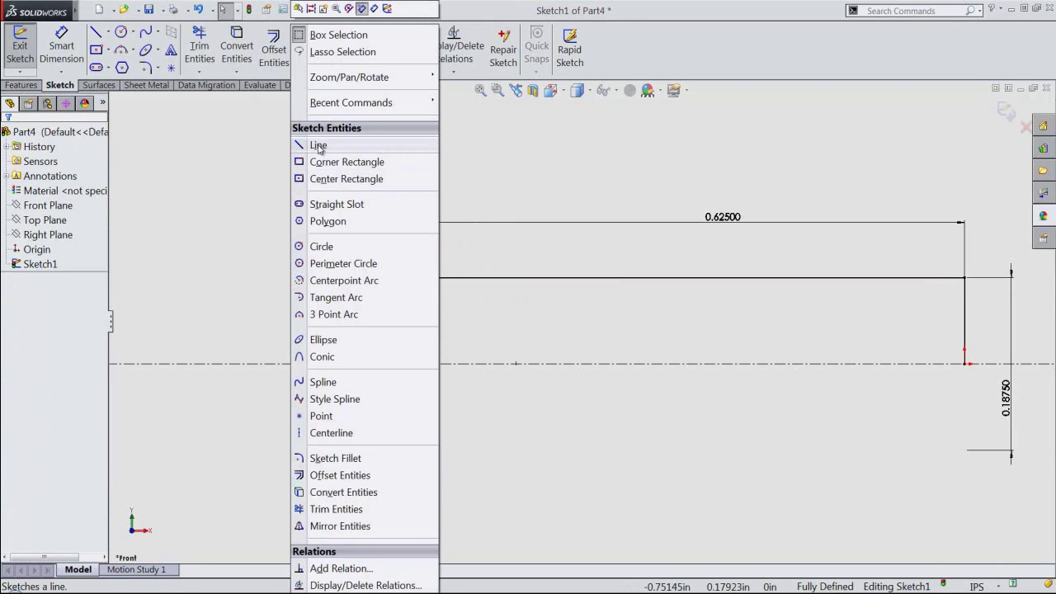
# Close the profile with a 0.65625 line along the centreline, then launch Revolved Boss/Base.
pyautogui.click(315, 142)
pyautogui.click(377, 363)
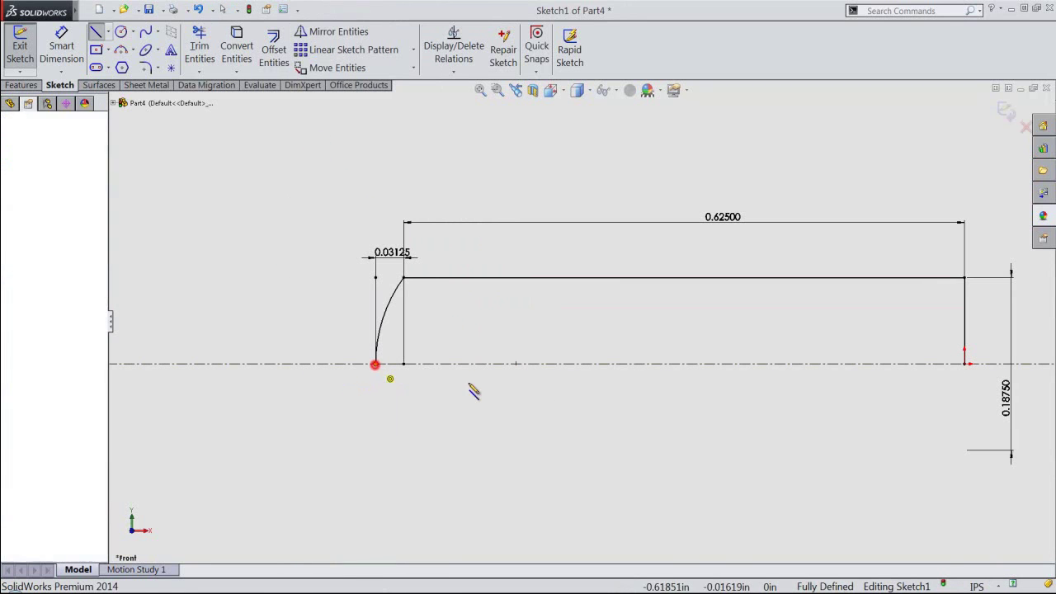
pyautogui.doubleClick(964, 364)
pyautogui.rightClick(582, 303)
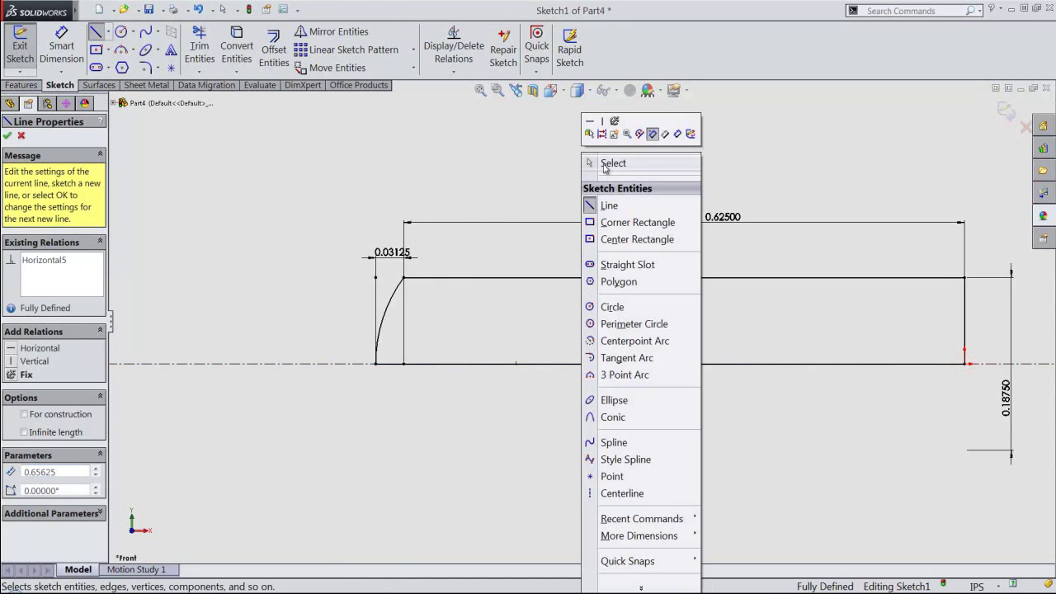
pyautogui.click(610, 163)
pyautogui.rightClick(607, 165)
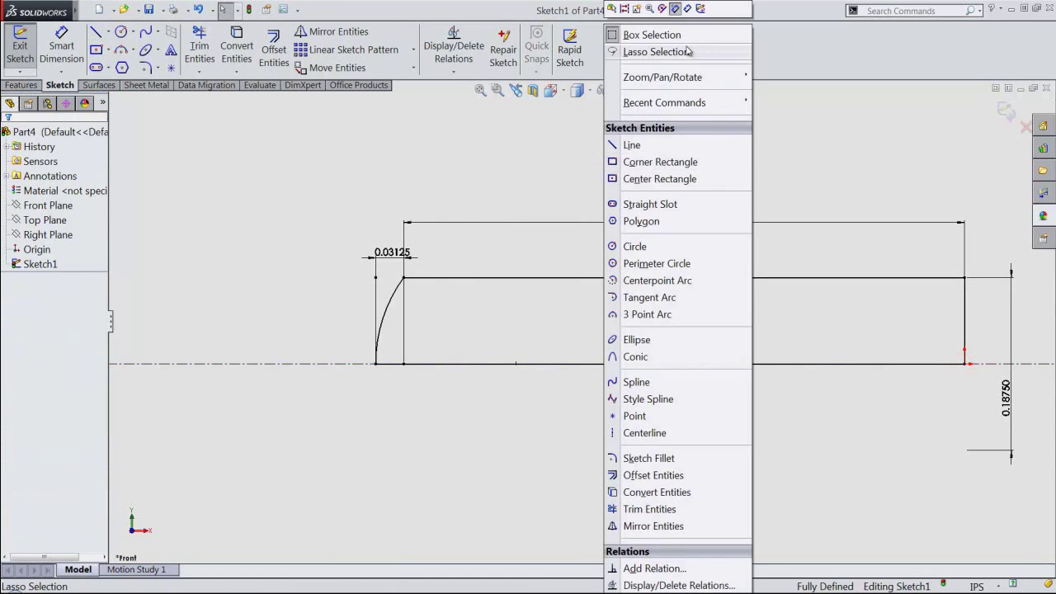
pyautogui.click(701, 9)
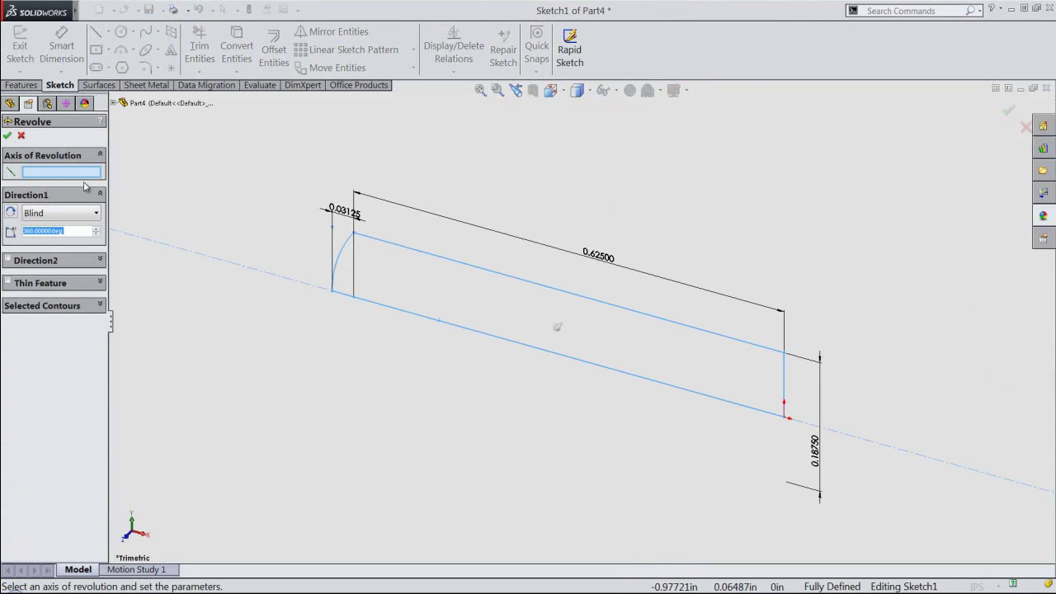
# Revolve the profile 360° about the centreline into Revolve1 and orbit to inspect it.
pyautogui.click(52, 174)
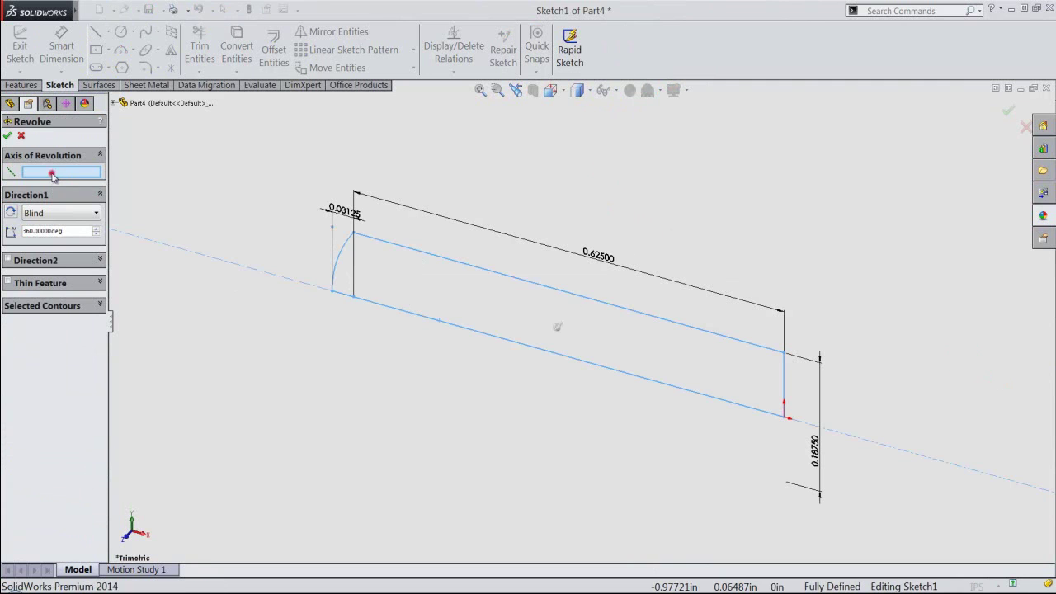
pyautogui.click(257, 269)
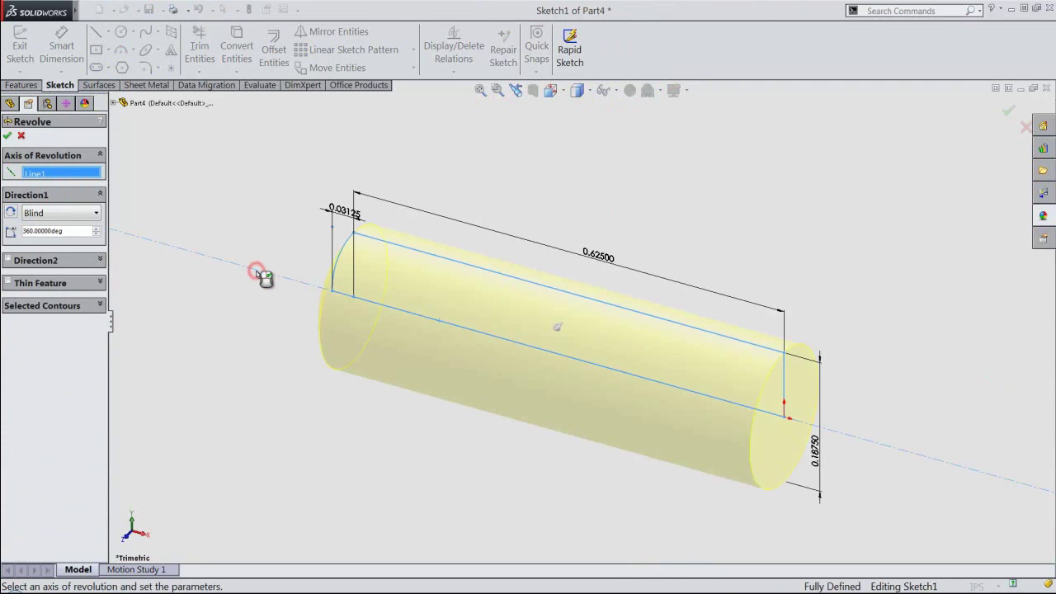
pyautogui.click(8, 137)
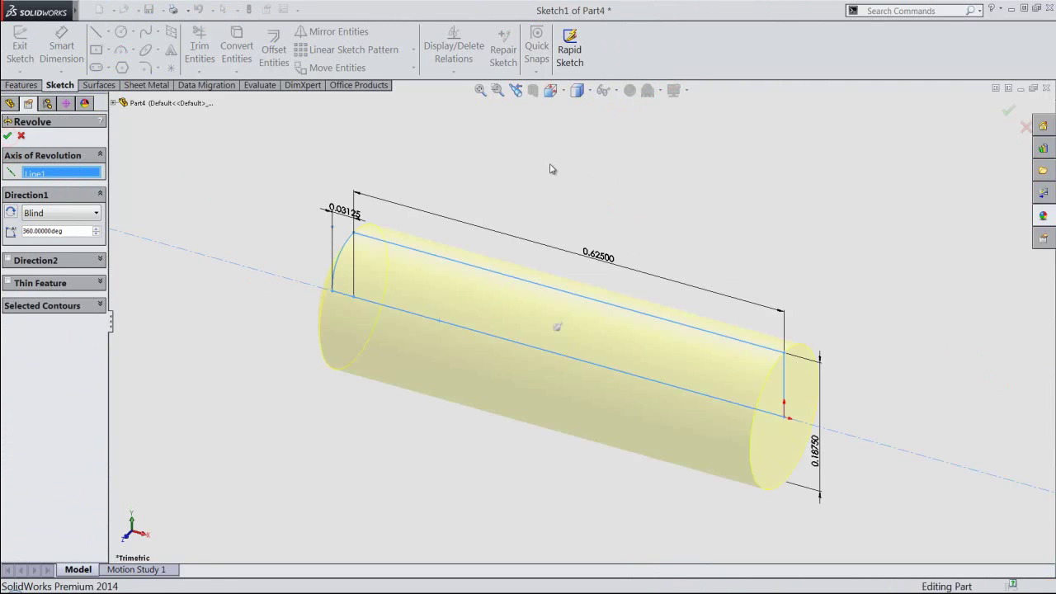
pyautogui.moveTo(367, 162)
pyautogui.mouseDown(button='middle')
pyautogui.moveTo(384, 193)
pyautogui.moveTo(511, 270)
pyautogui.mouseUp(button='middle')
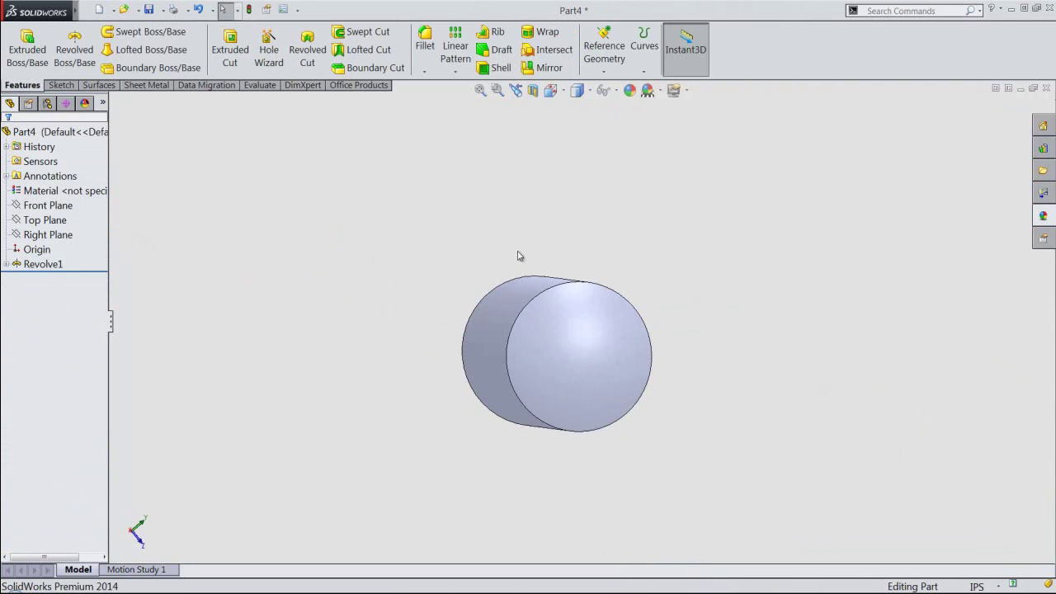
# Switch to isometric view and edit the appearance of the whole Part4.
pyautogui.click(515, 90)
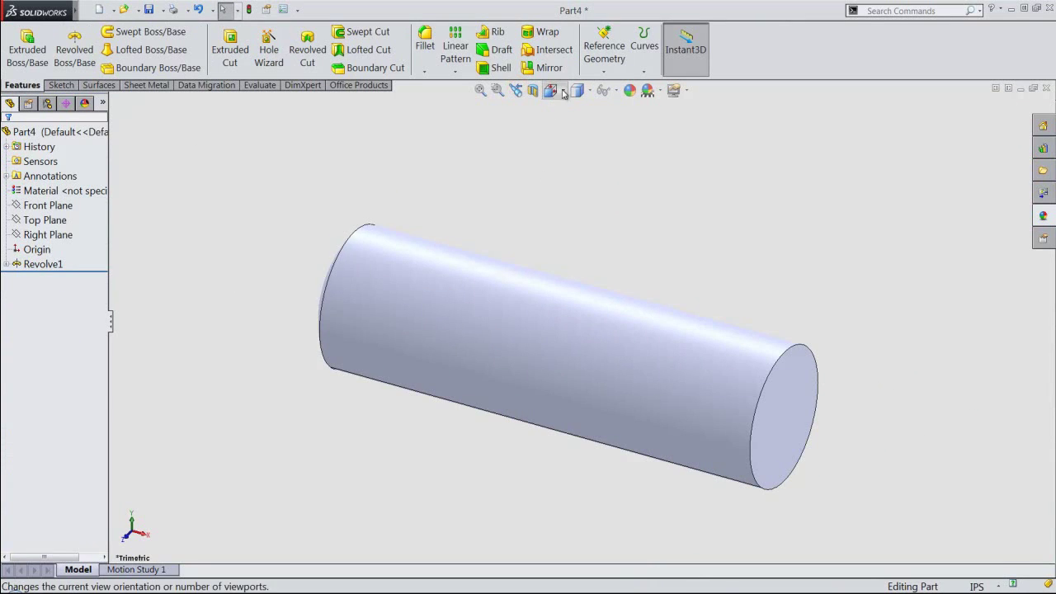
pyautogui.click(550, 90)
pyautogui.click(579, 280)
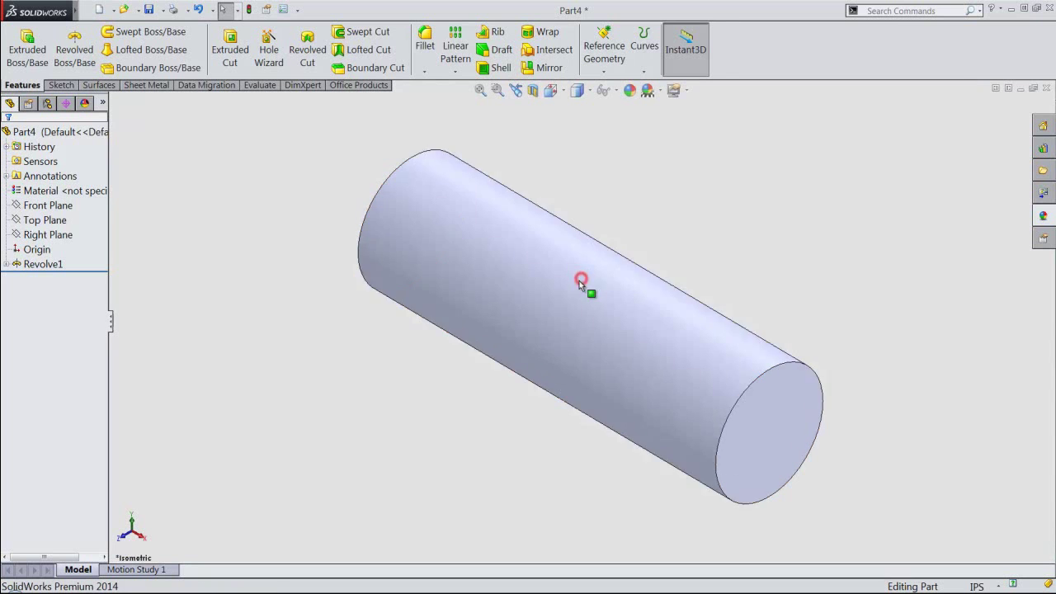
pyautogui.click(82, 132)
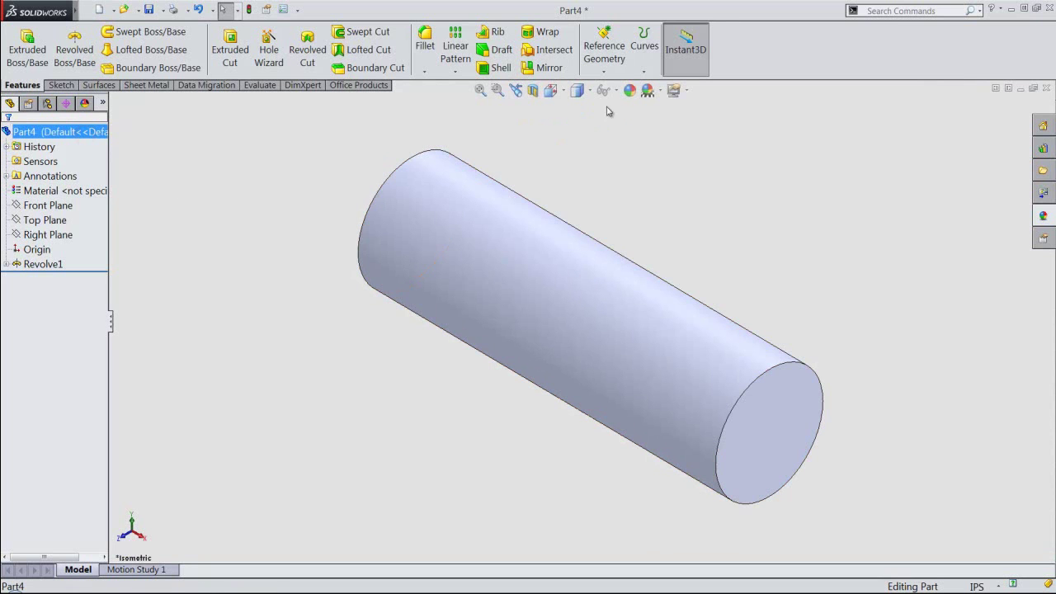
pyautogui.click(629, 90)
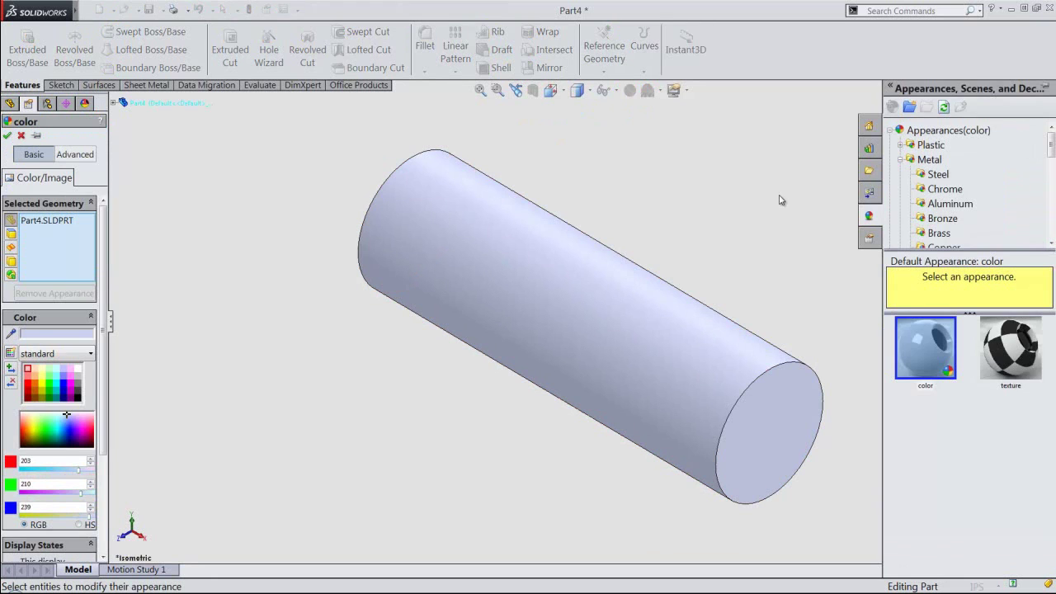
# Apply the polished brass appearance to the cylinder and save the part as Part4.
pyautogui.click(925, 233)
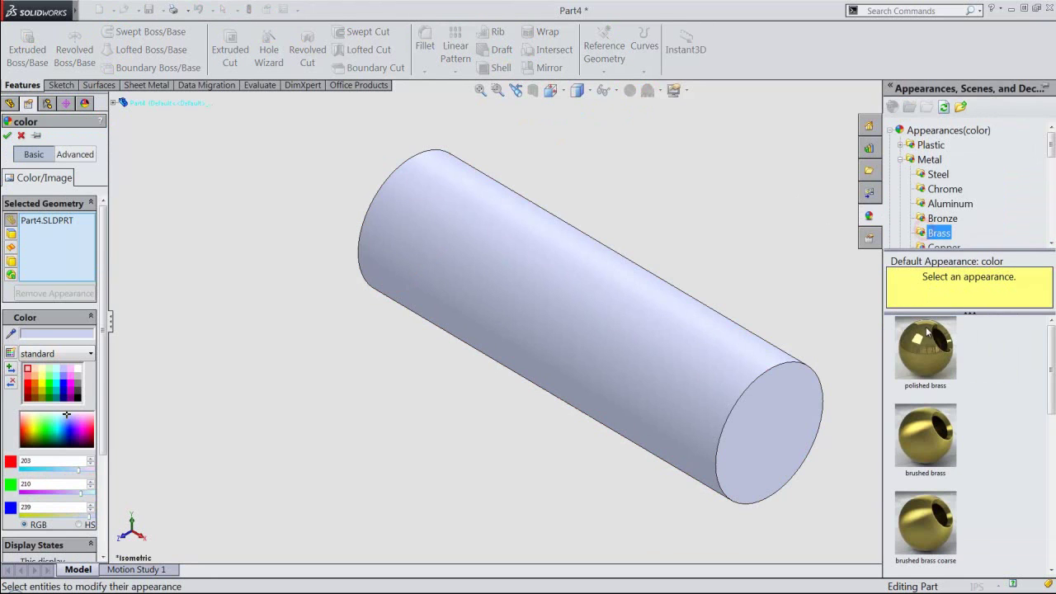
pyautogui.click(926, 344)
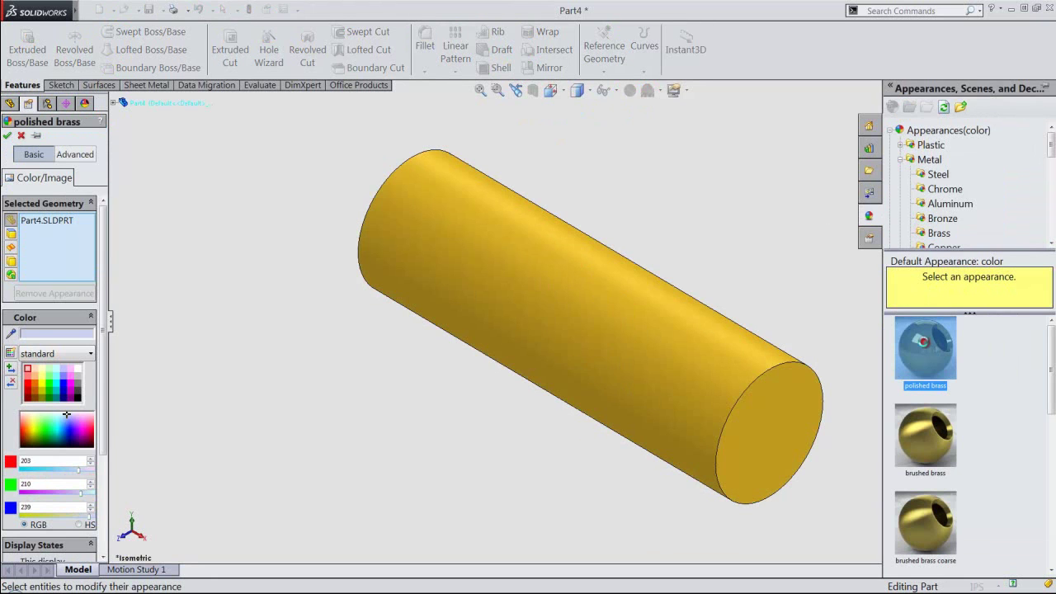
pyautogui.click(8, 135)
pyautogui.click(150, 10)
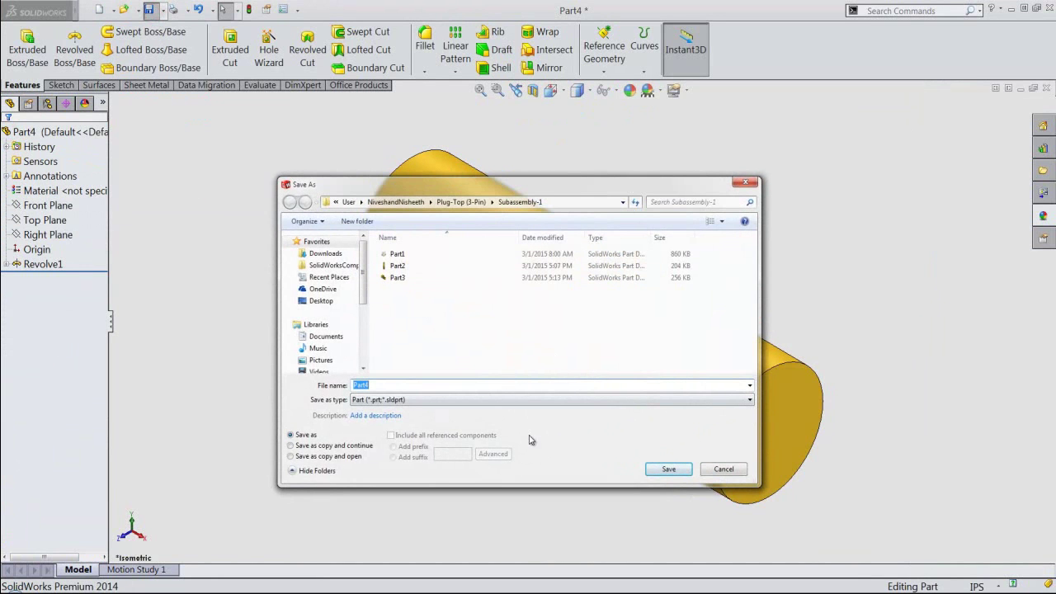
pyautogui.click(664, 469)
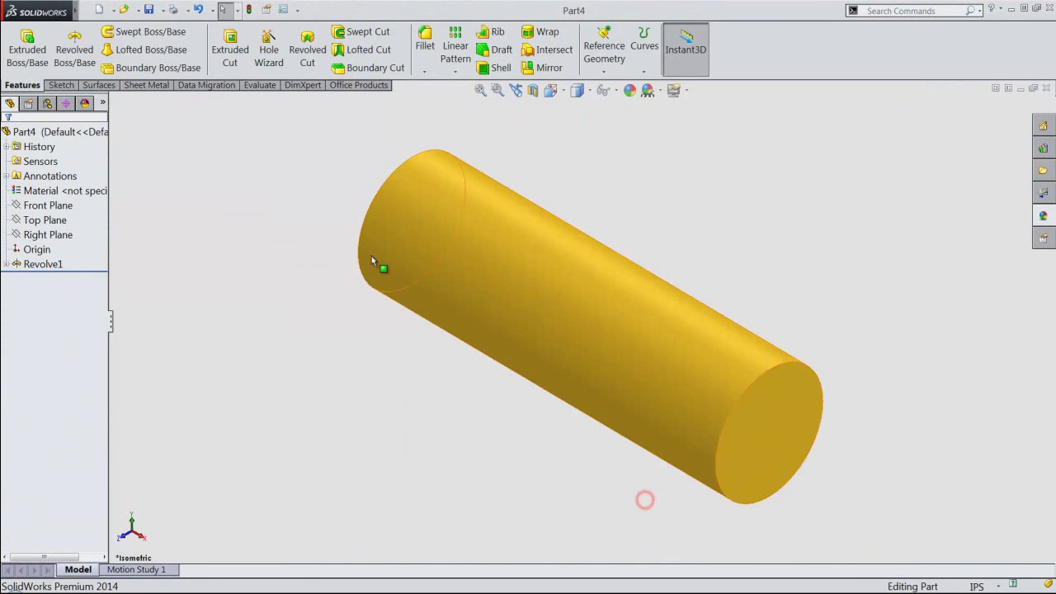
# Sketch a 0.125-diameter circle at the origin on the brass cylinder's end face.
pyautogui.click(233, 53)
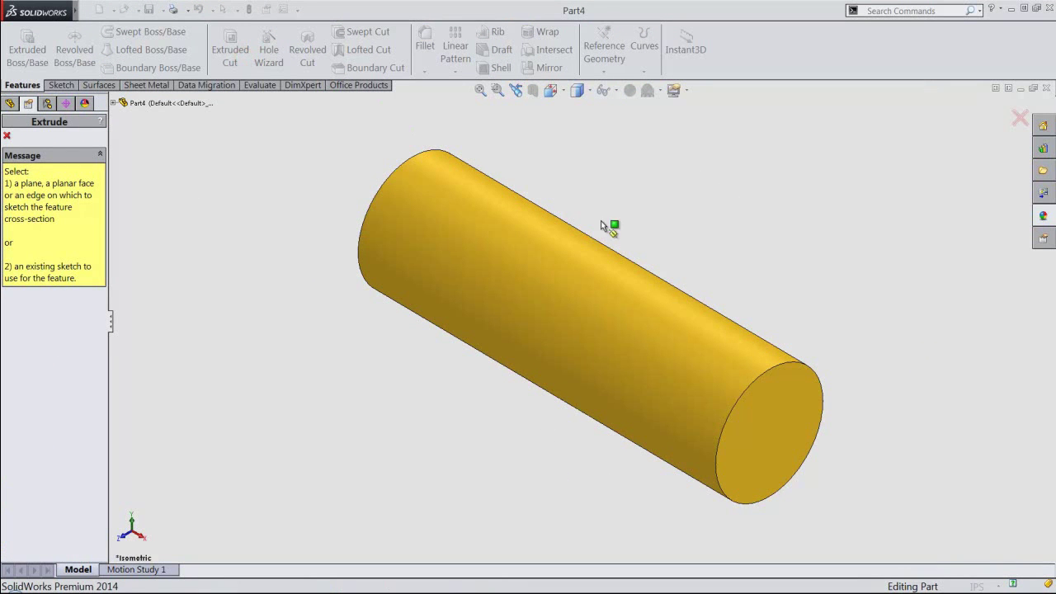
pyautogui.click(772, 412)
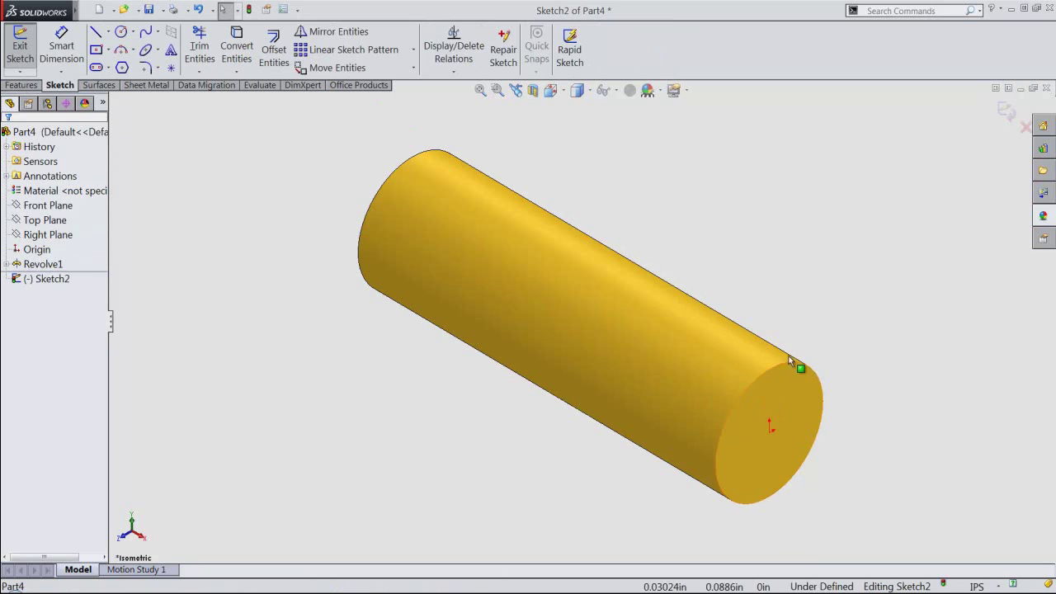
pyautogui.rightClick(807, 259)
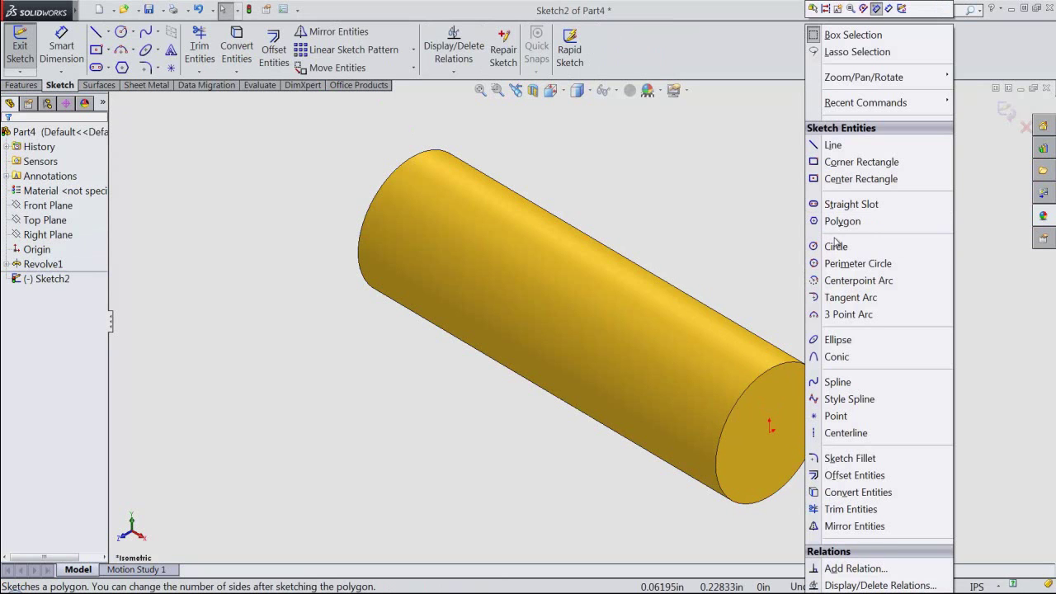
pyautogui.click(835, 246)
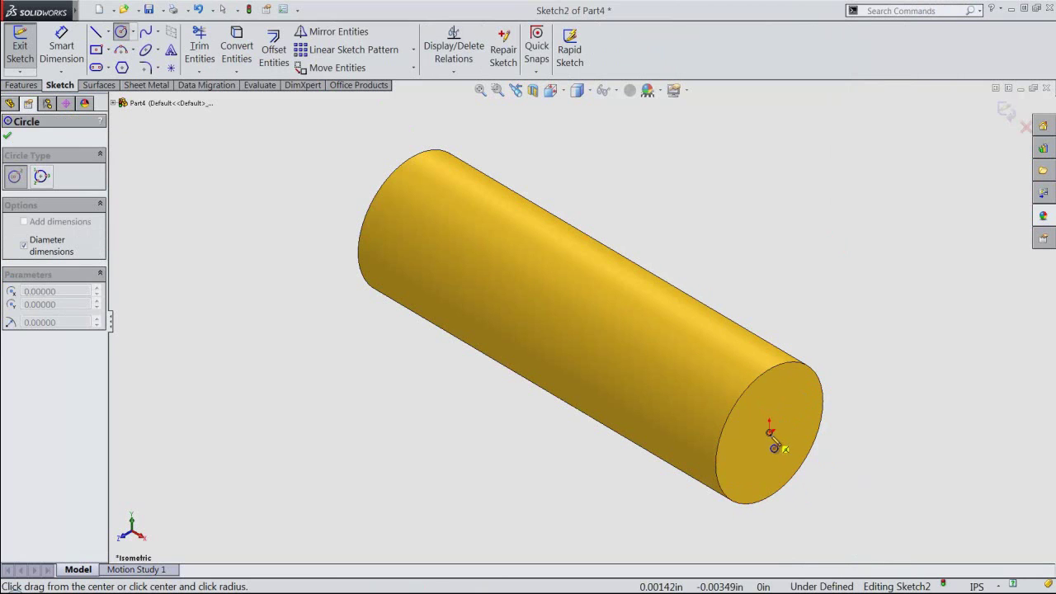
pyautogui.click(774, 448)
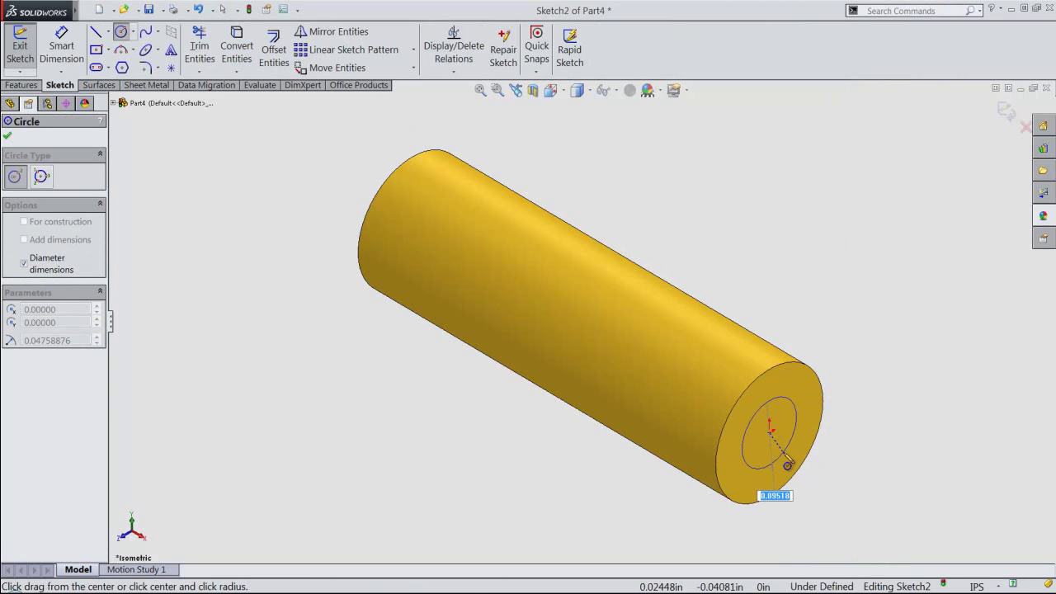
pyautogui.click(786, 464)
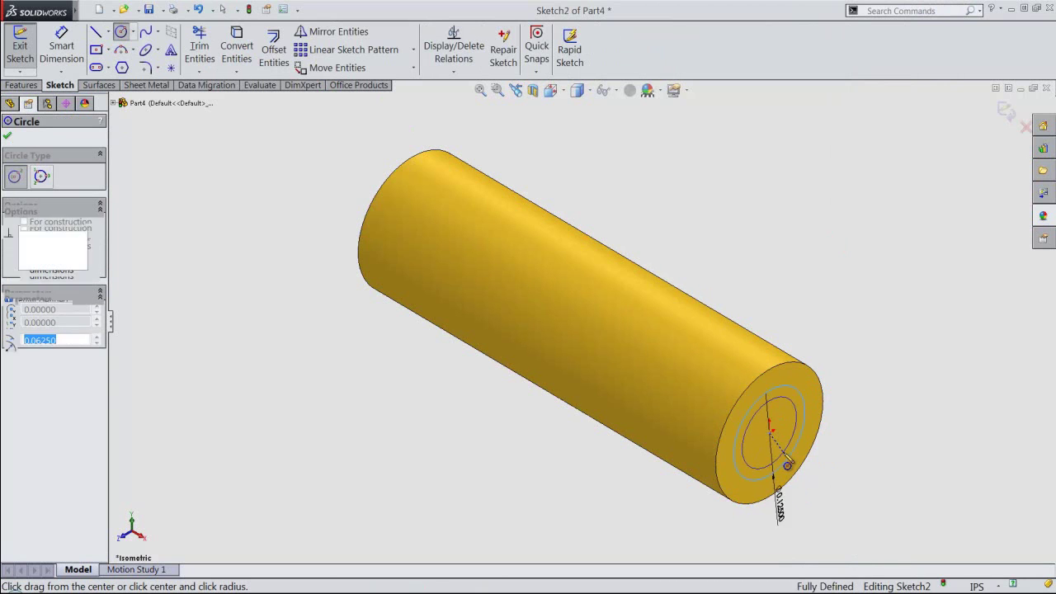
# Cut the circle Blind 0.3125in deep into the cylinder as Cut-Extrude1.
pyautogui.rightClick(921, 386)
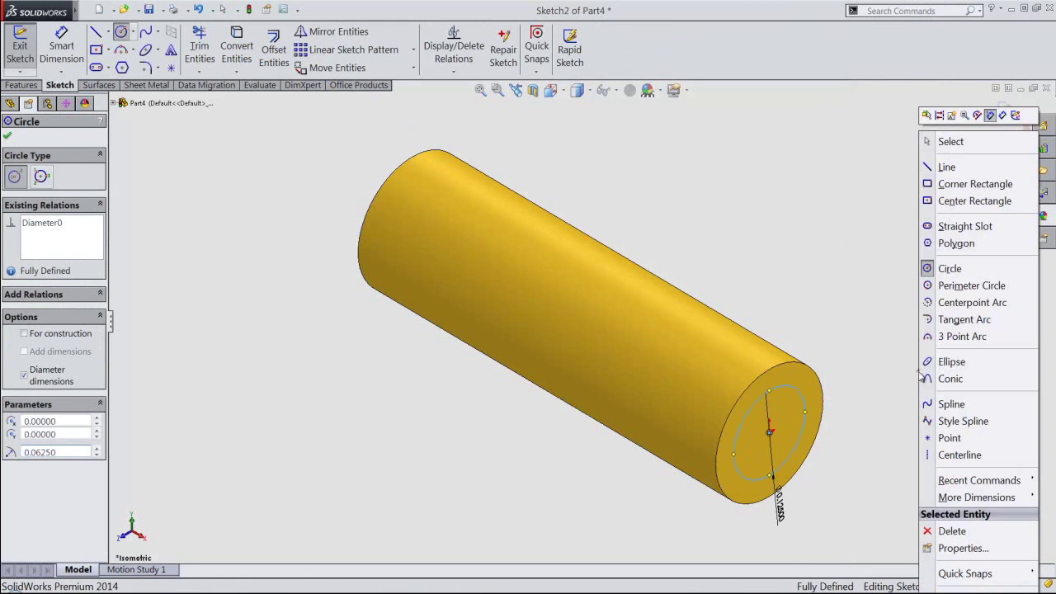
pyautogui.click(1011, 114)
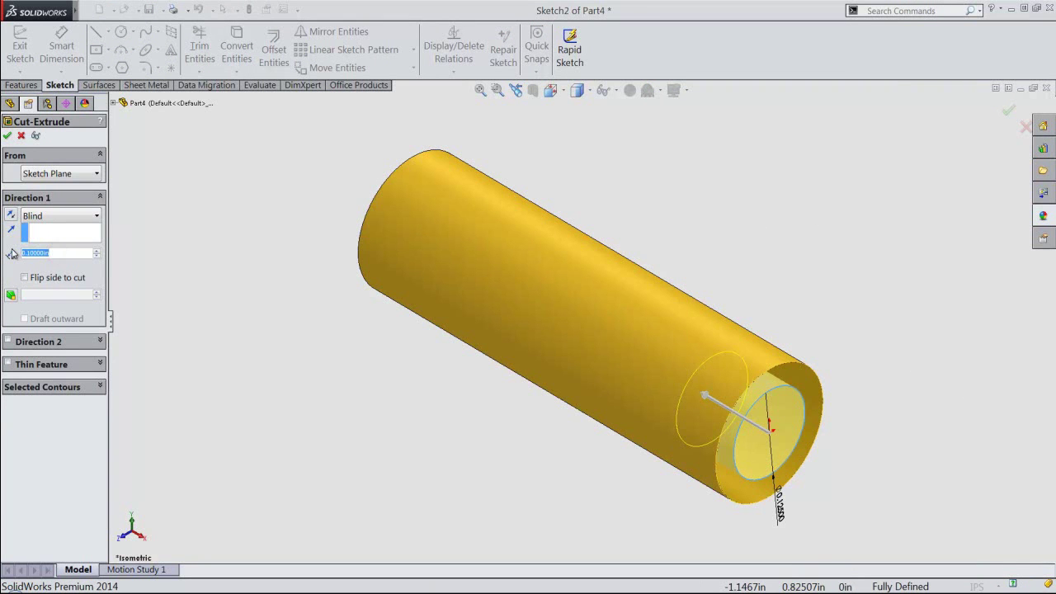
pyautogui.write('312')
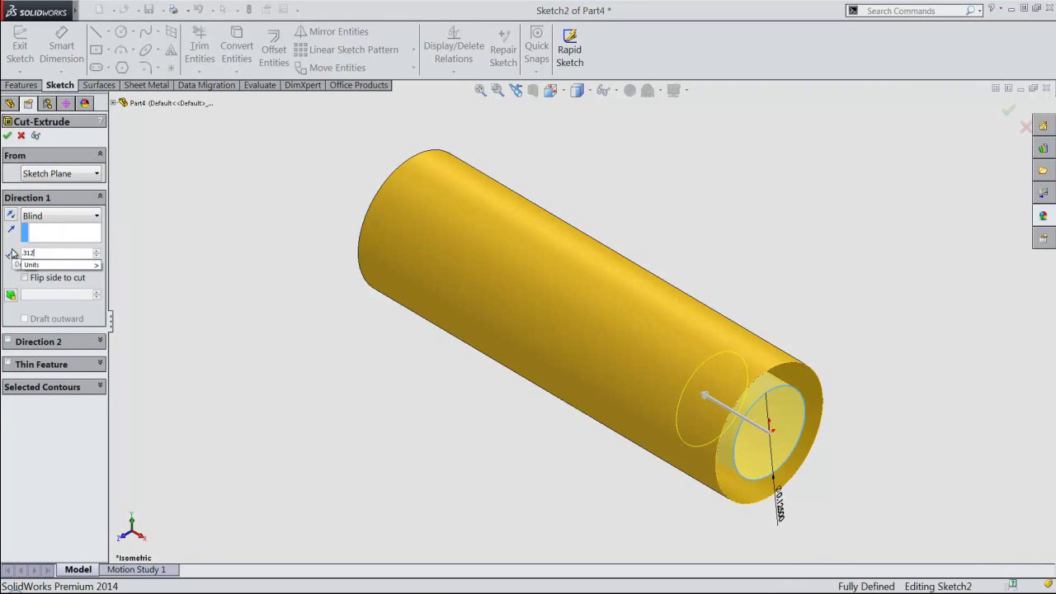
pyautogui.write('5')
pyautogui.press('Return')
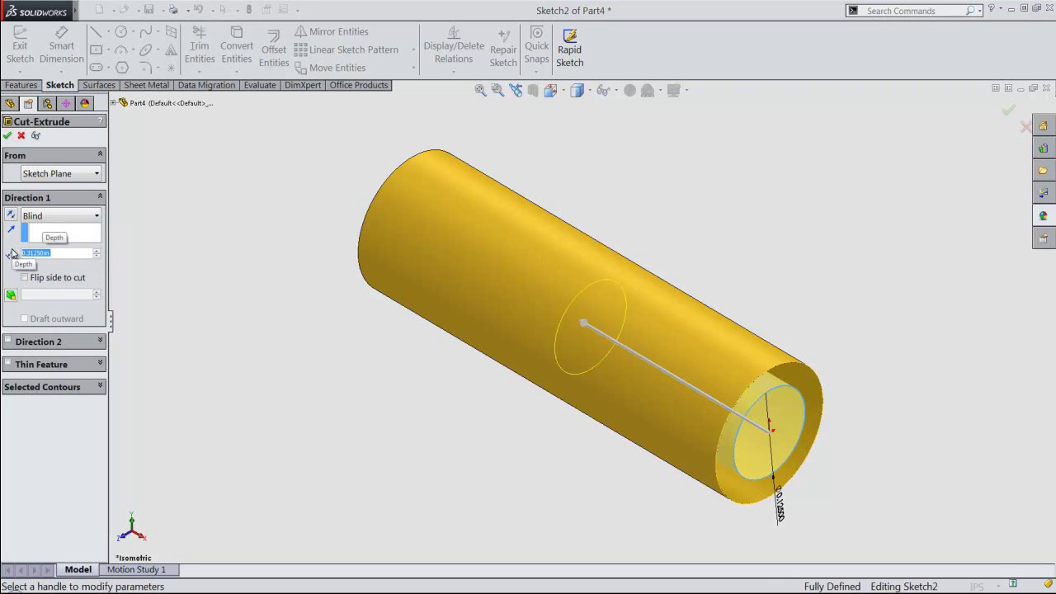
pyautogui.click(7, 136)
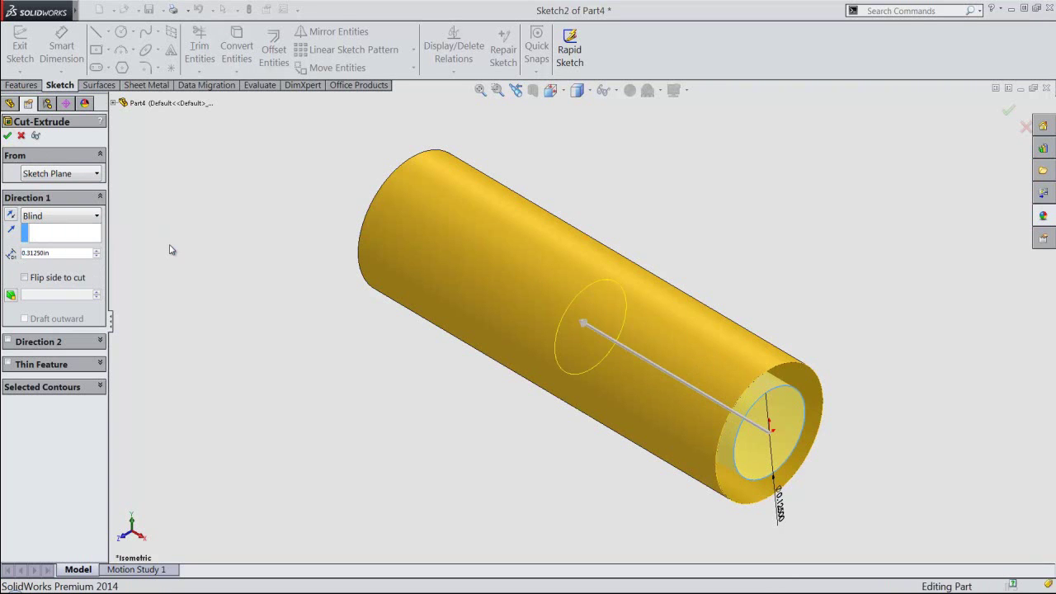
pyautogui.click(170, 248)
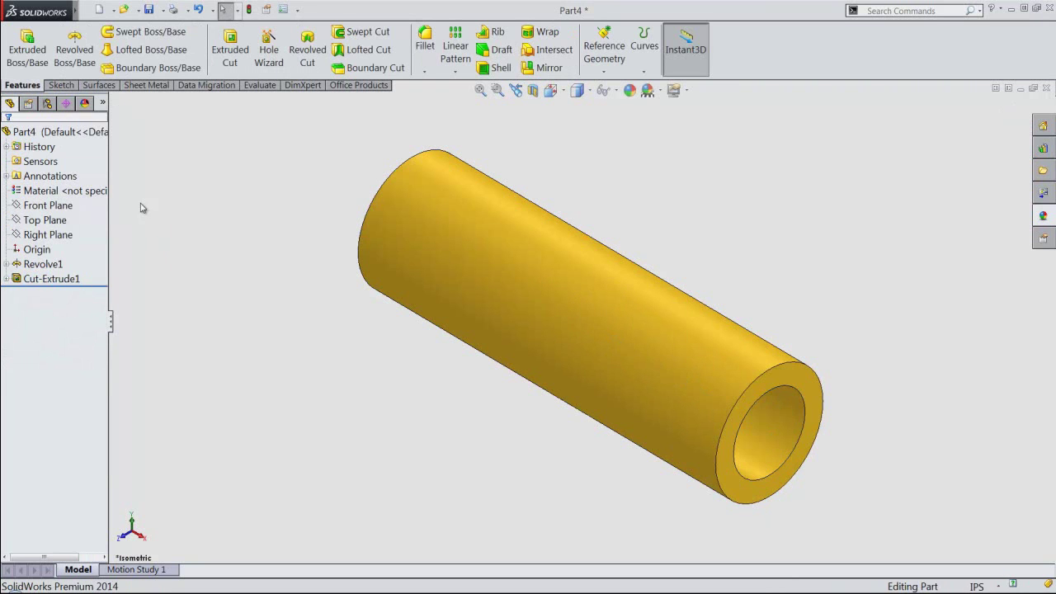
# Add a #8-36 cosmetic thread to the hole's inner edge.
pyautogui.click(170, 11)
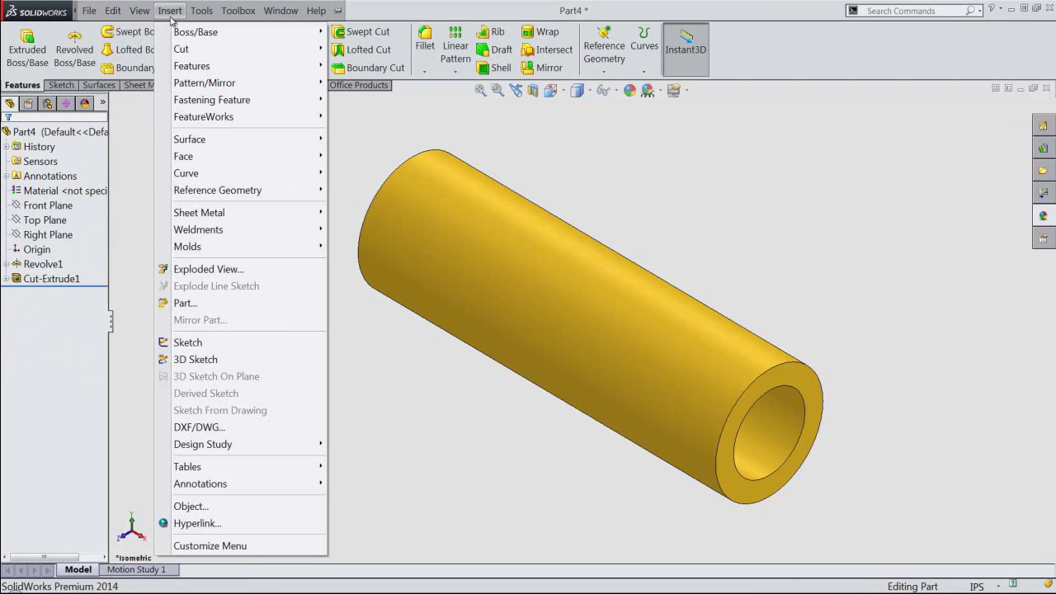
pyautogui.moveTo(200, 484)
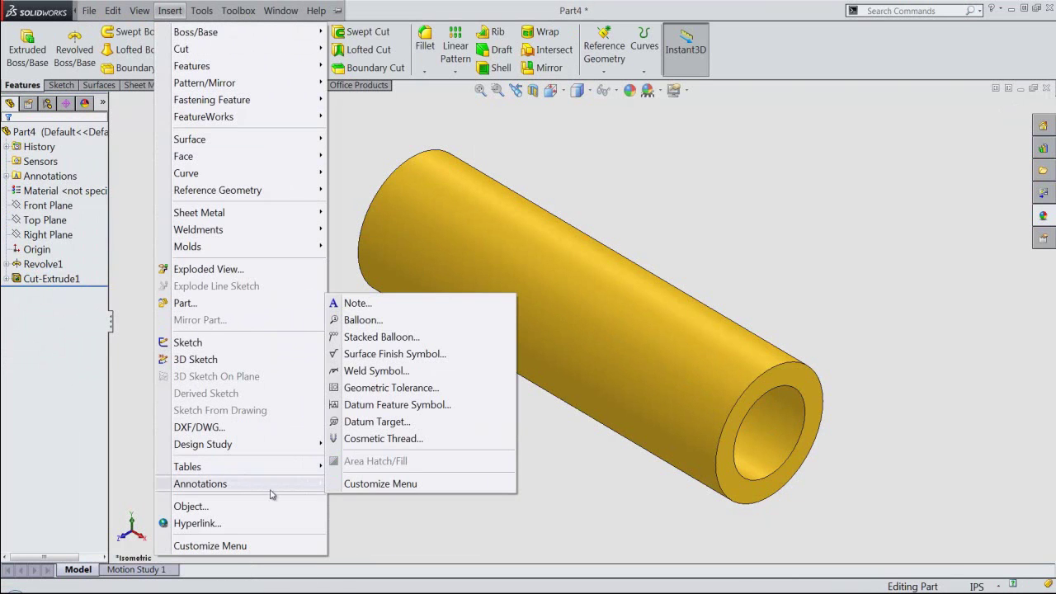
pyautogui.click(355, 437)
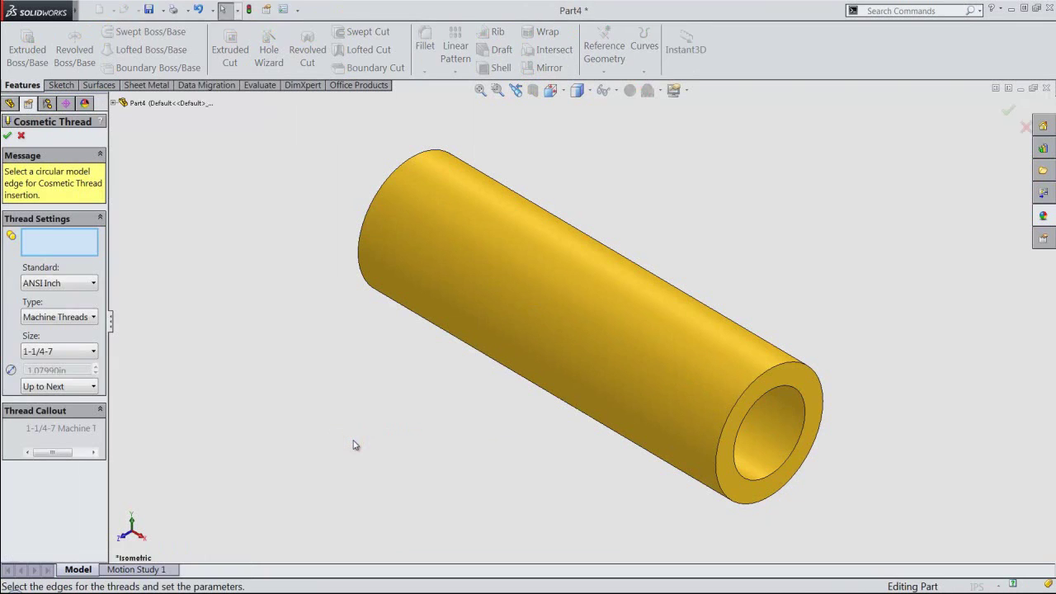
pyautogui.click(762, 477)
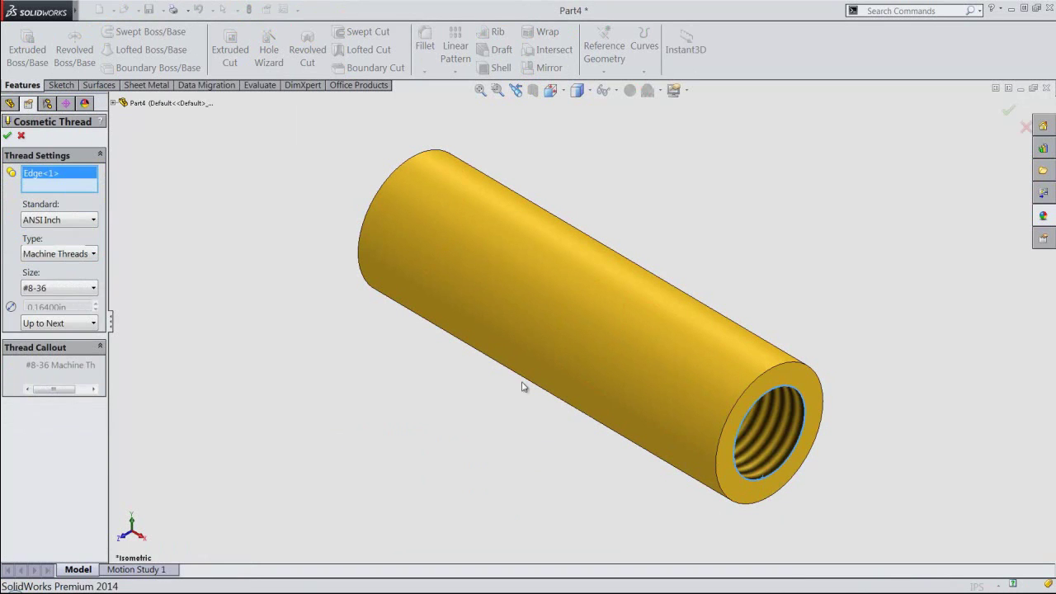
pyautogui.click(9, 137)
pyautogui.click(349, 353)
# Check the threaded end, return to isometric, rebuild and save Part4.
pyautogui.moveTo(731, 475); pyautogui.dragTo(681, 404, button='middle')
pyautogui.click(515, 90)
pyautogui.click(248, 10)
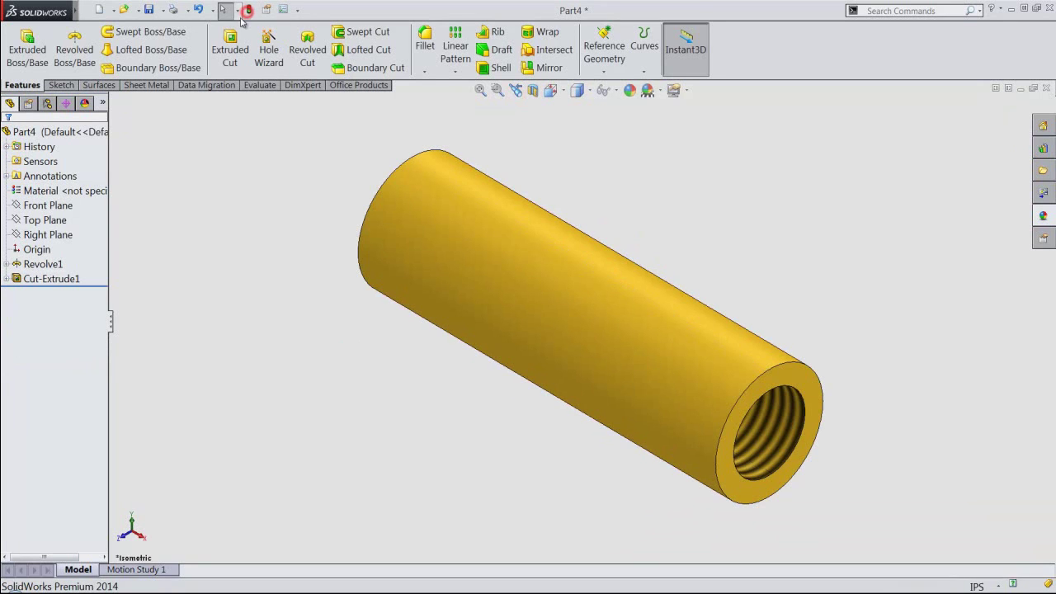
pyautogui.click(149, 10)
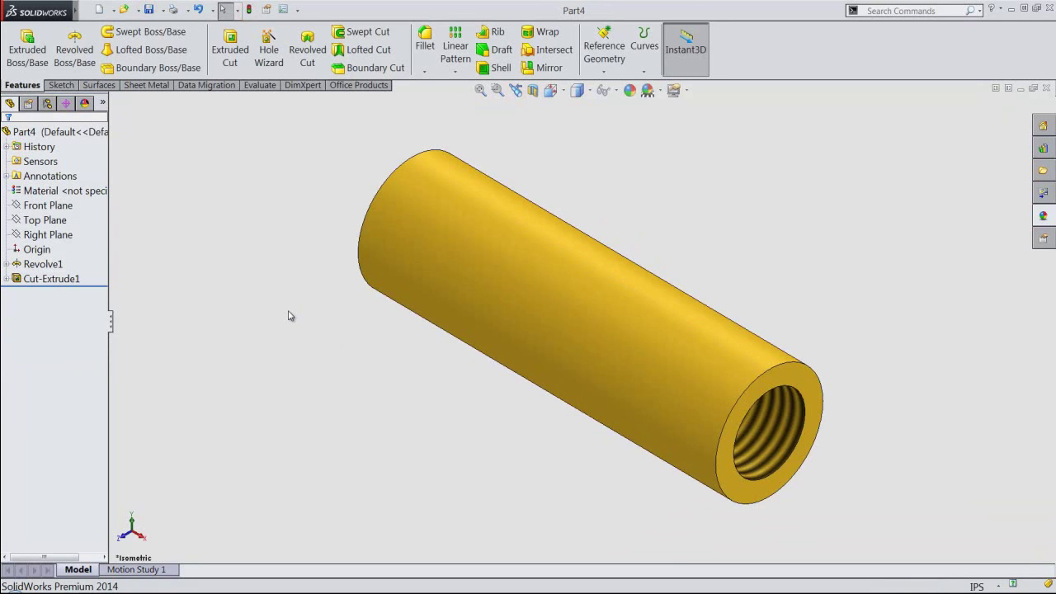
# Start an extruded cut with its sketch on the Front Plane.
pyautogui.click(554, 92)
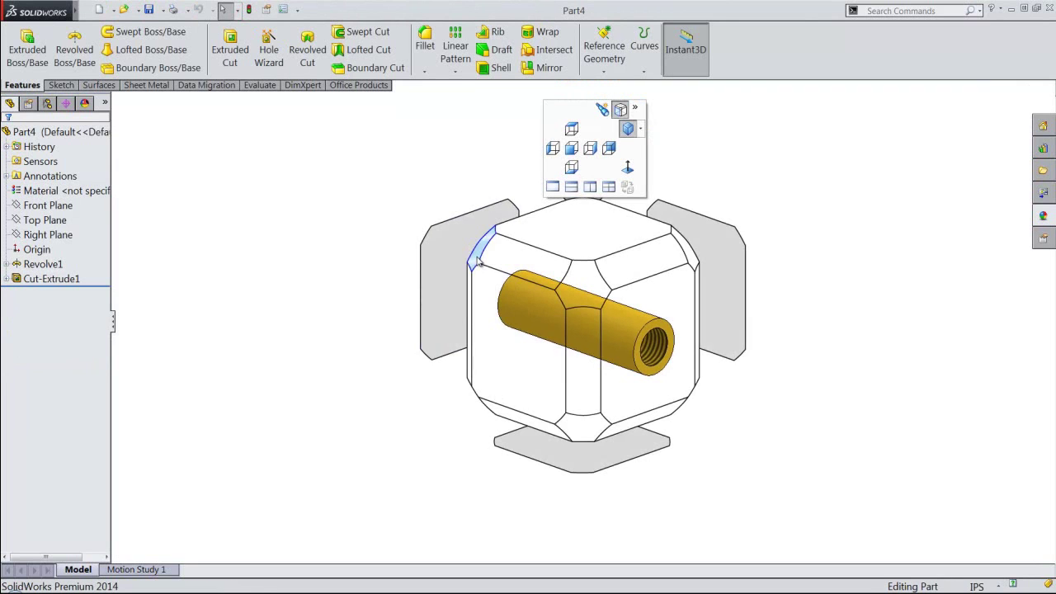
pyautogui.click(477, 260)
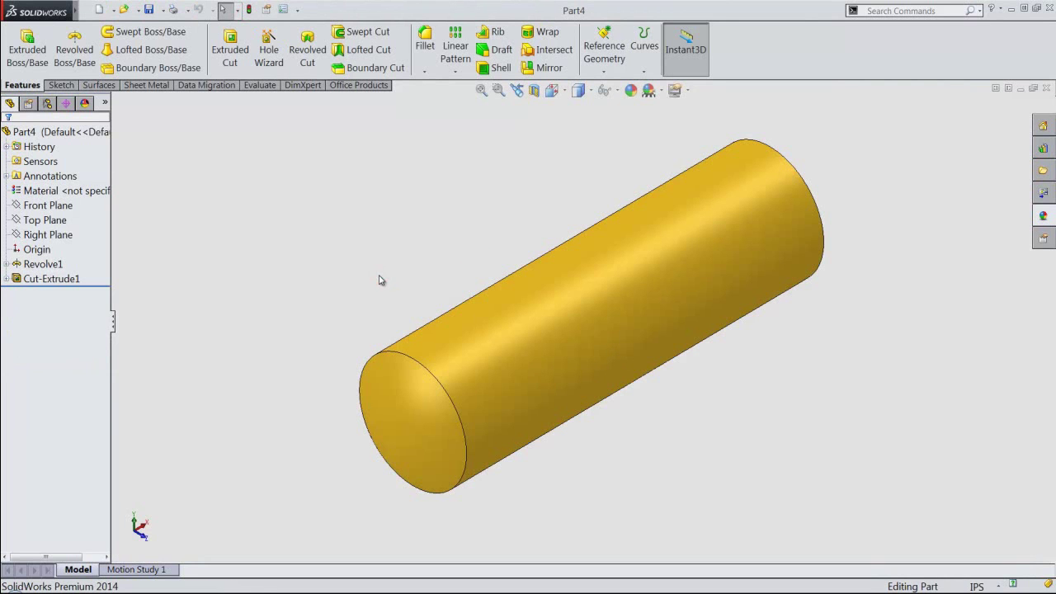
pyautogui.click(230, 51)
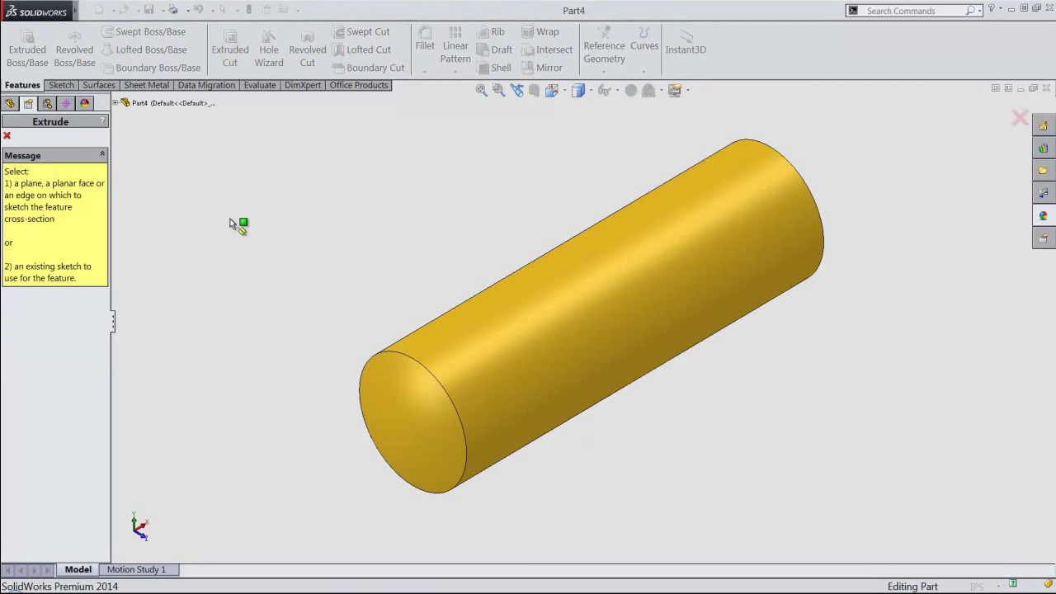
pyautogui.click(114, 103)
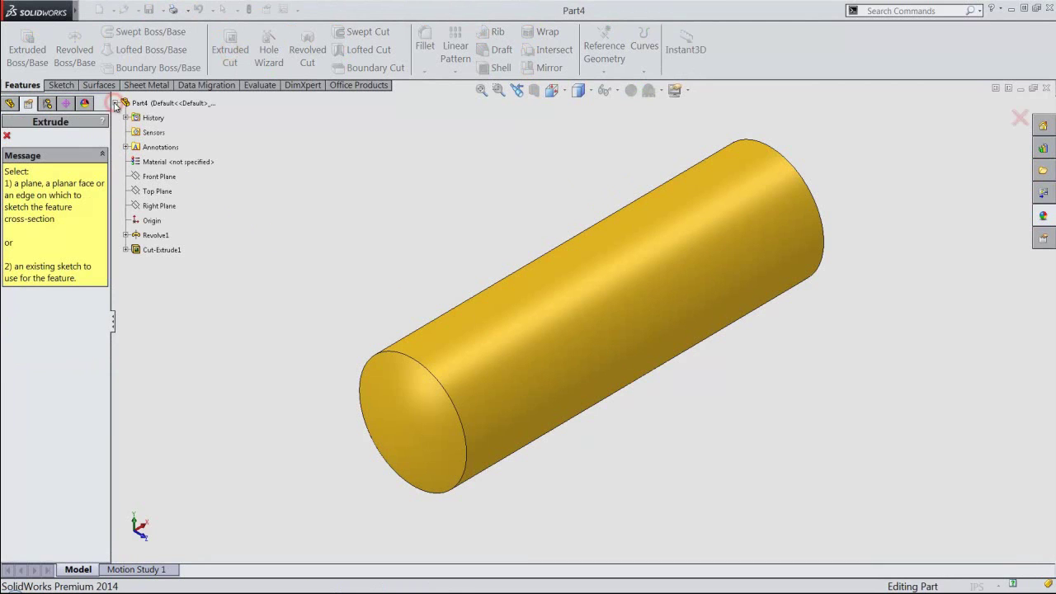
pyautogui.click(147, 177)
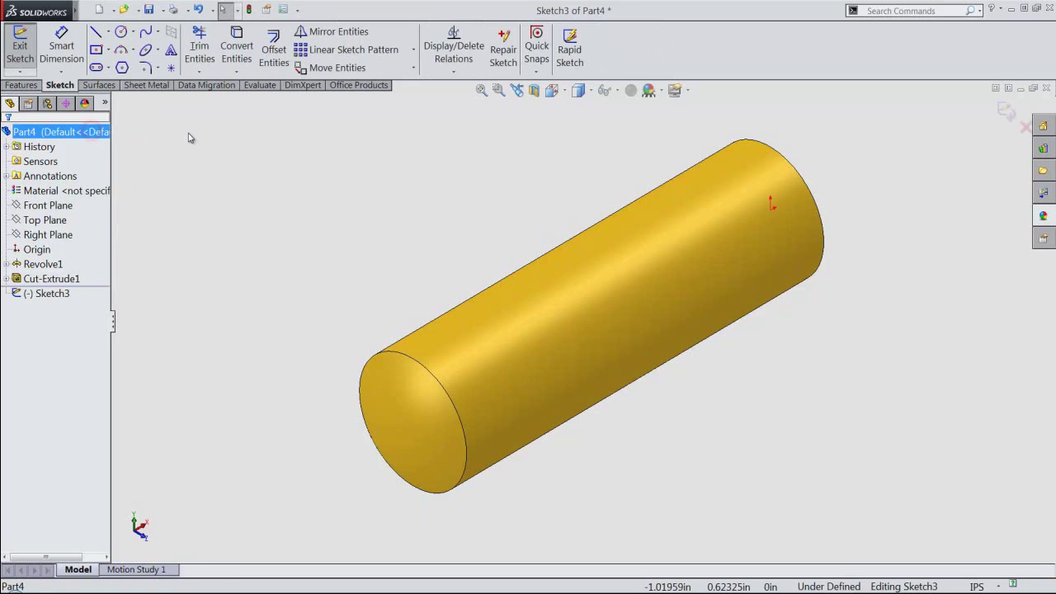
# Project the Front Plane's intersection curve with the part and set those lines For Construction.
pyautogui.click(236, 72)
pyautogui.click(250, 103)
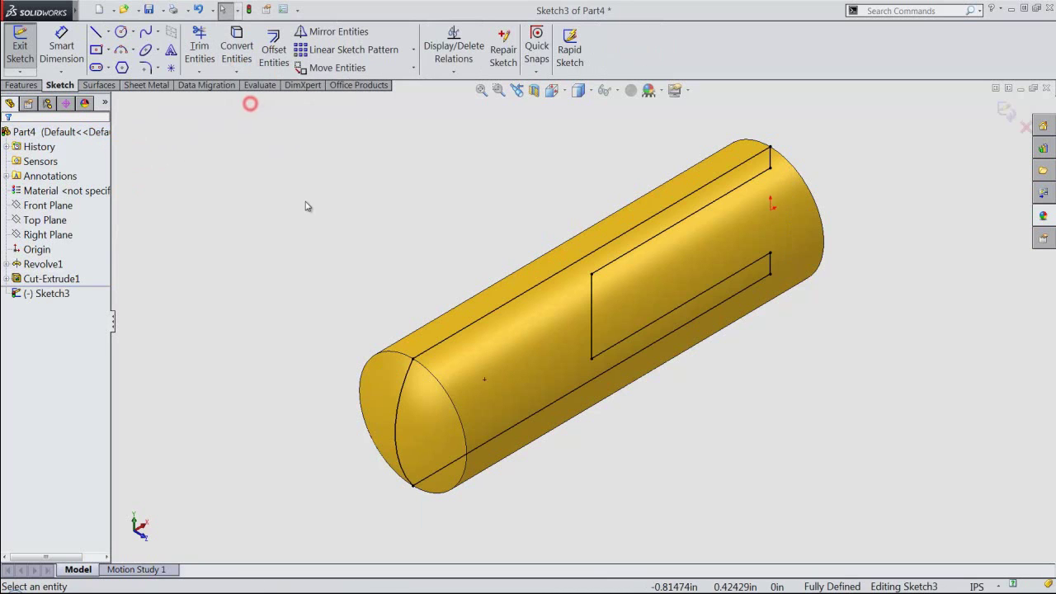
pyautogui.moveTo(281, 107)
pyautogui.mouseDown()
pyautogui.moveTo(898, 456)
pyautogui.moveTo(889, 520)
pyautogui.mouseUp()
pyautogui.click(927, 484)
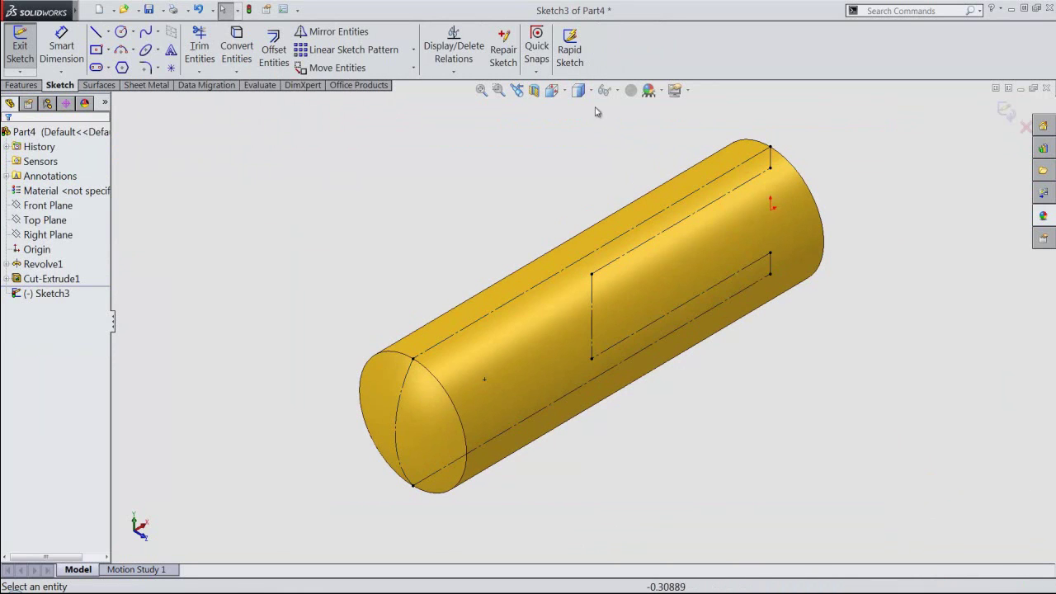
pyautogui.click(560, 91)
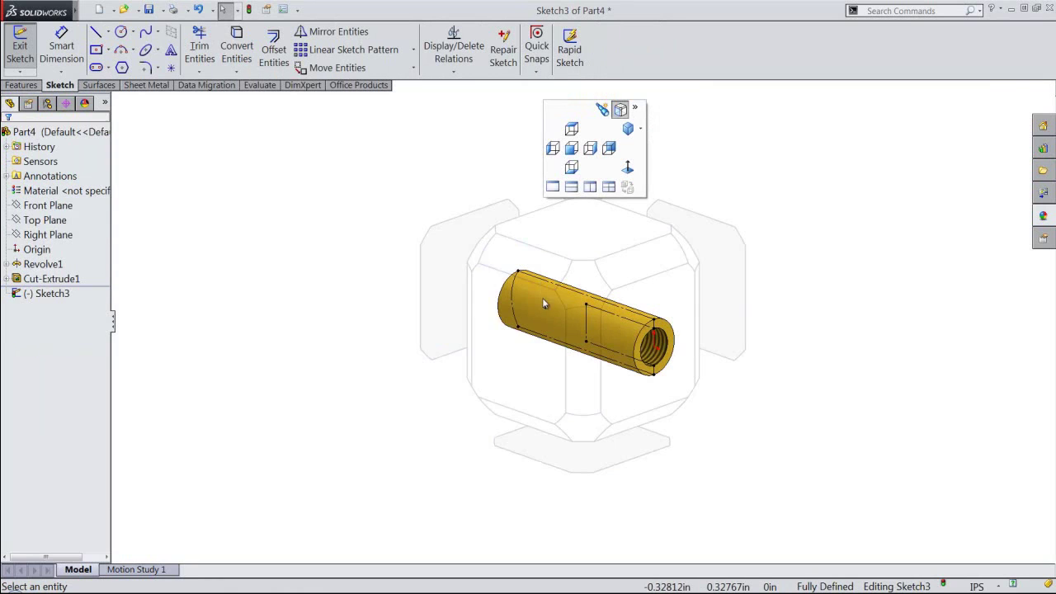
# In front view, draw an infinite horizontal centerline through the part's axis.
pyautogui.click(543, 318)
pyautogui.click(524, 191)
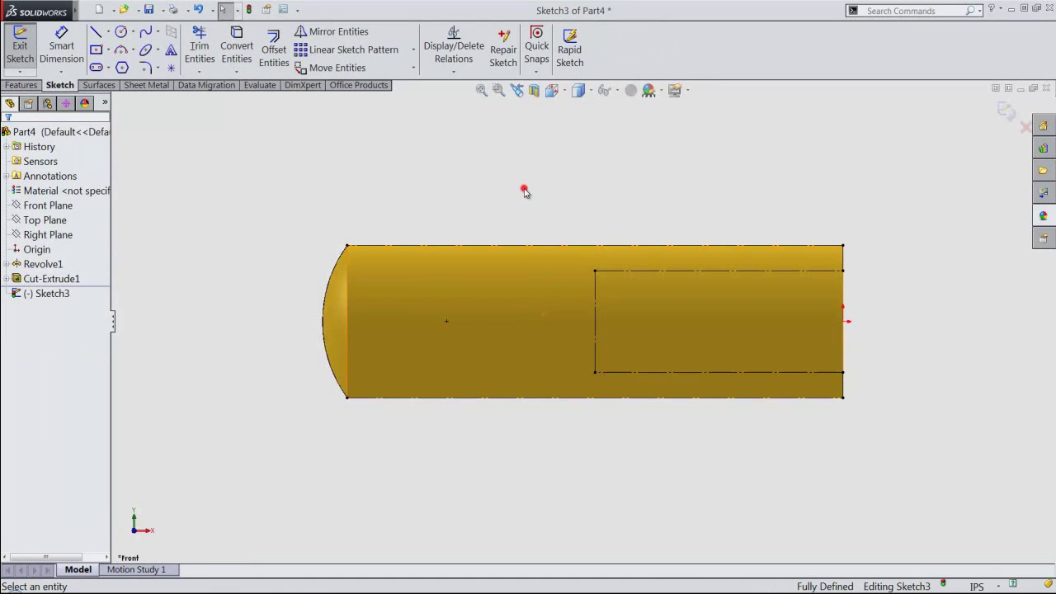
pyautogui.rightClick(524, 191)
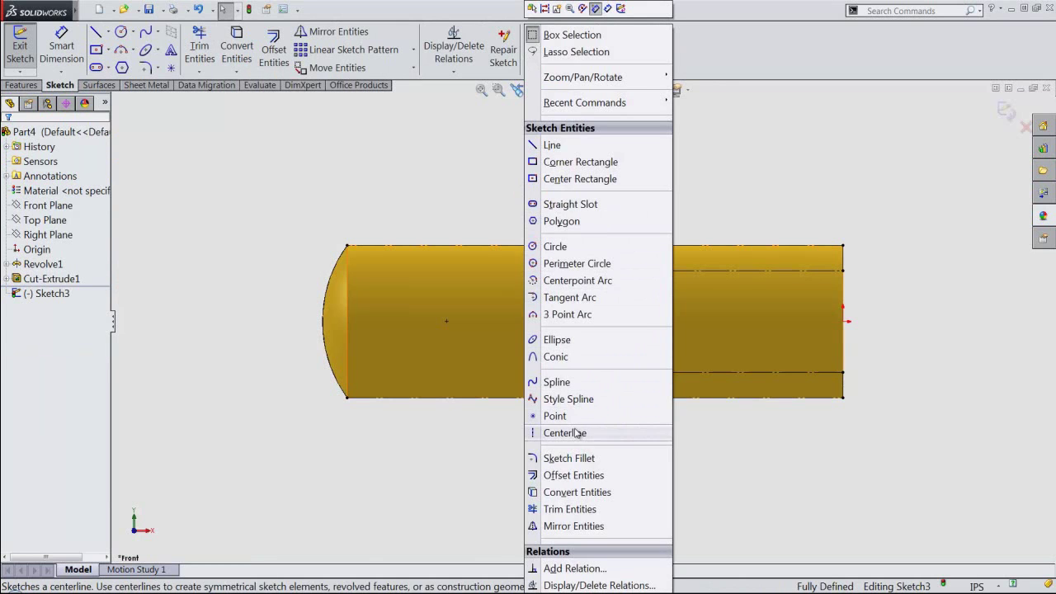
pyautogui.click(578, 435)
pyautogui.click(73, 348)
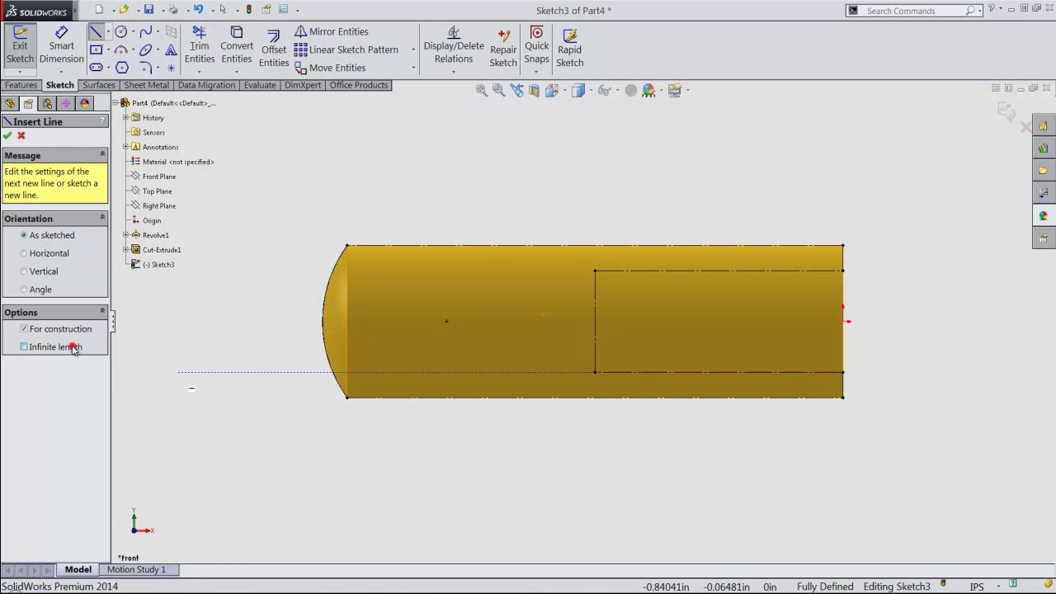
pyautogui.click(51, 253)
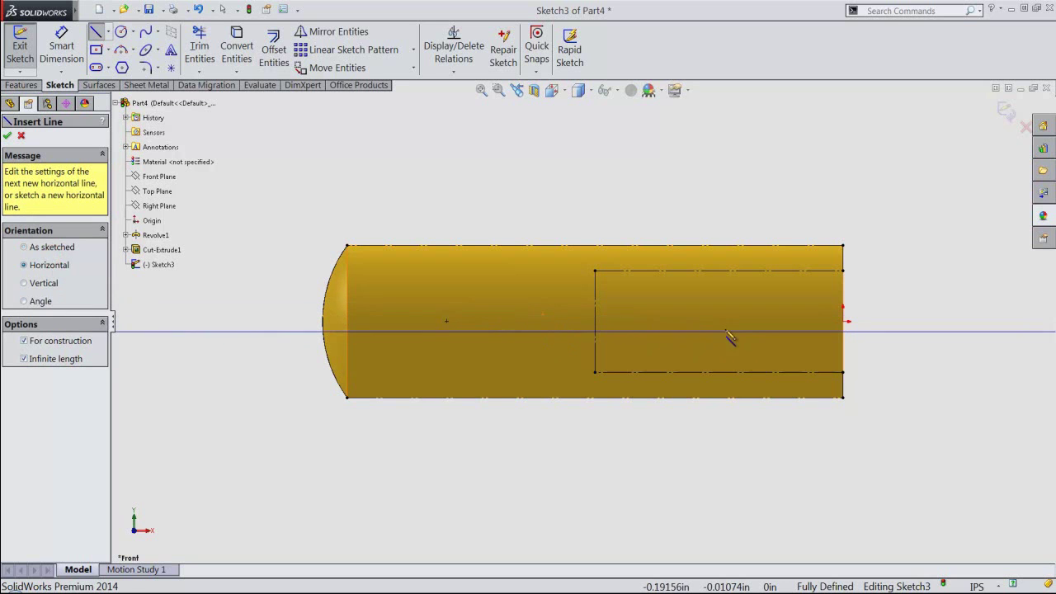
pyautogui.click(843, 321)
pyautogui.rightClick(572, 170)
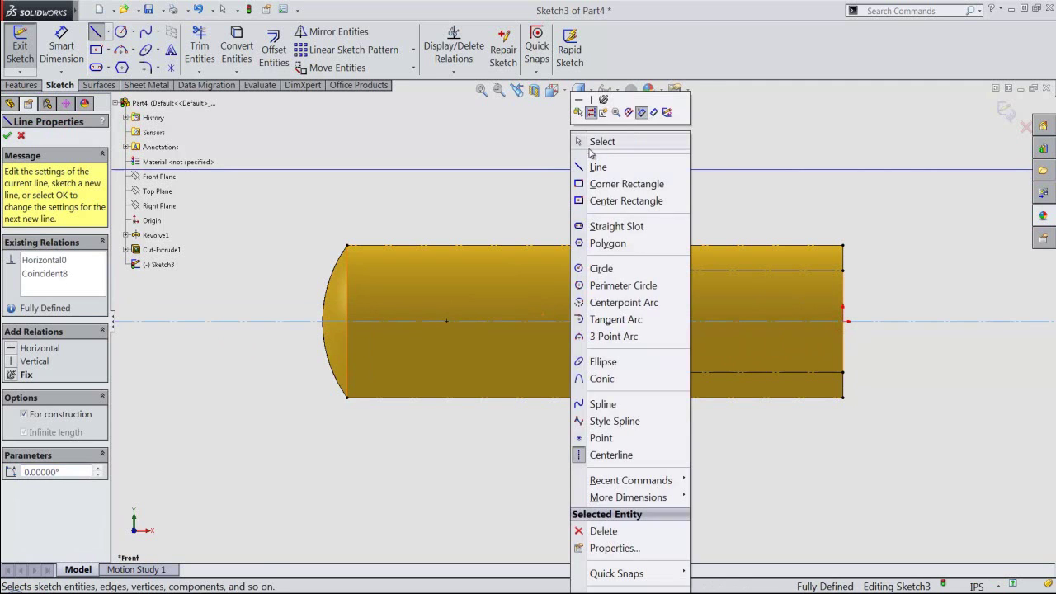
pyautogui.click(590, 141)
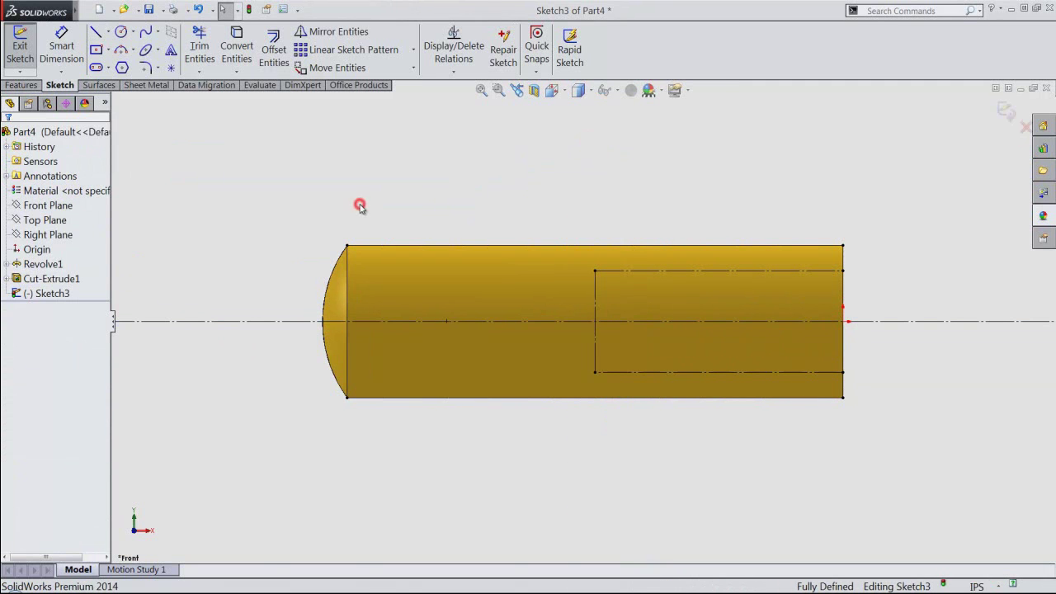
# Draw a center rectangle at the left end, its left edge tangent to the rounded end.
pyautogui.rightClick(361, 207)
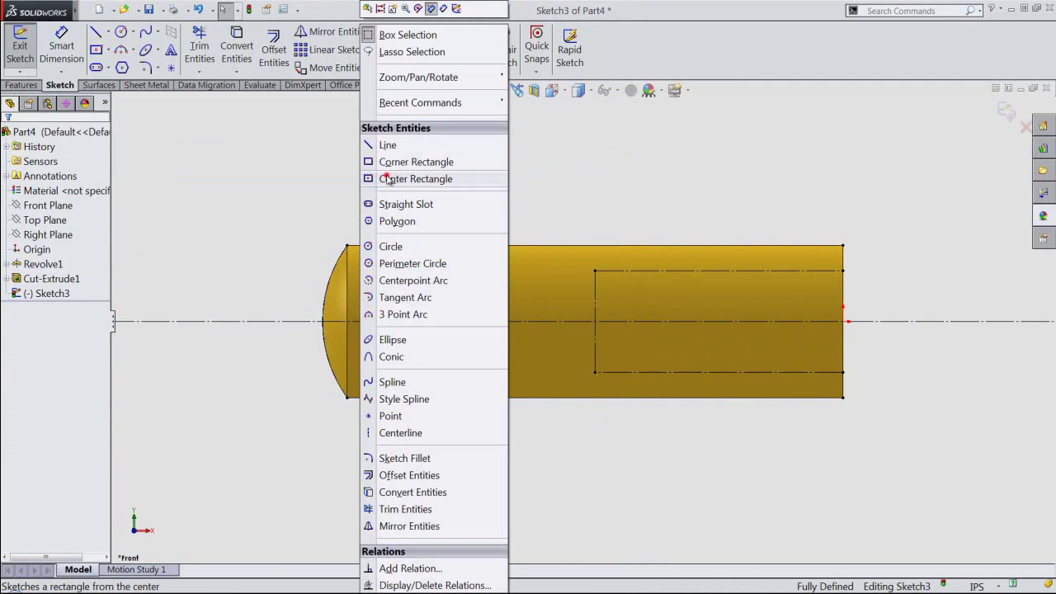
pyautogui.click(389, 180)
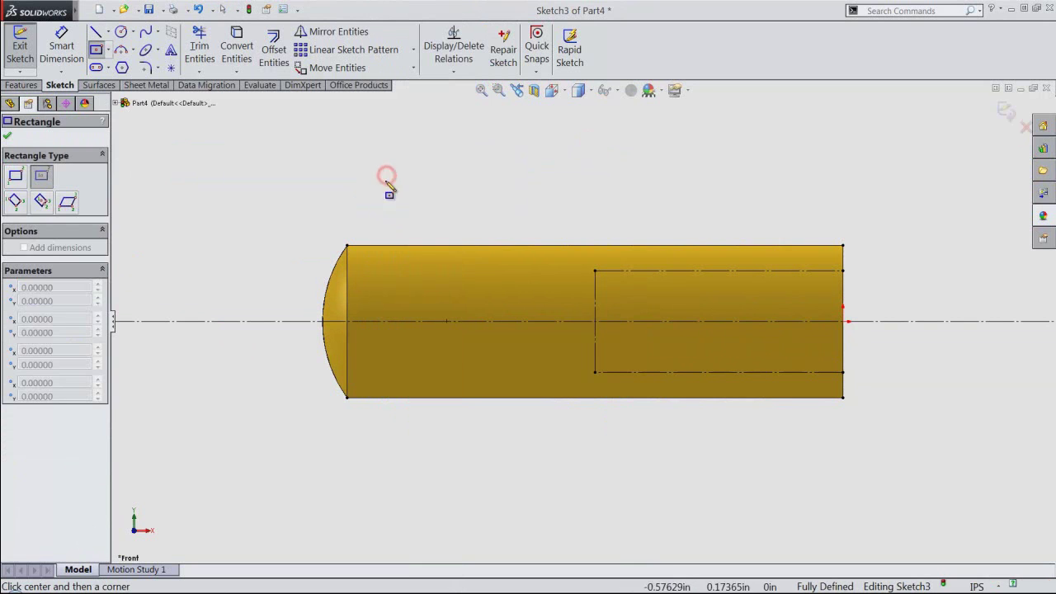
pyautogui.click(369, 322)
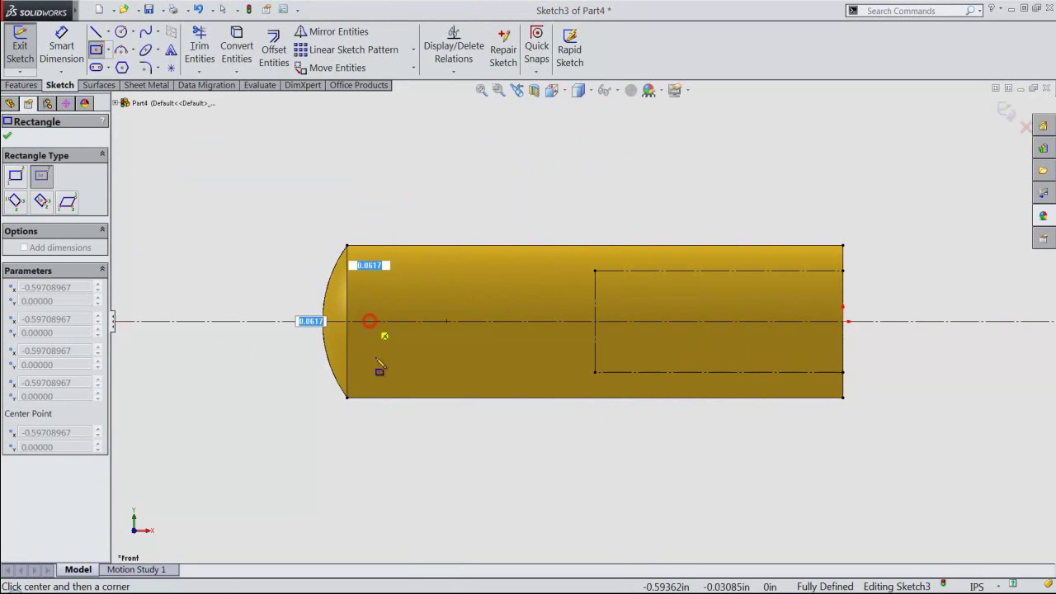
pyautogui.click(382, 435)
pyautogui.rightClick(448, 198)
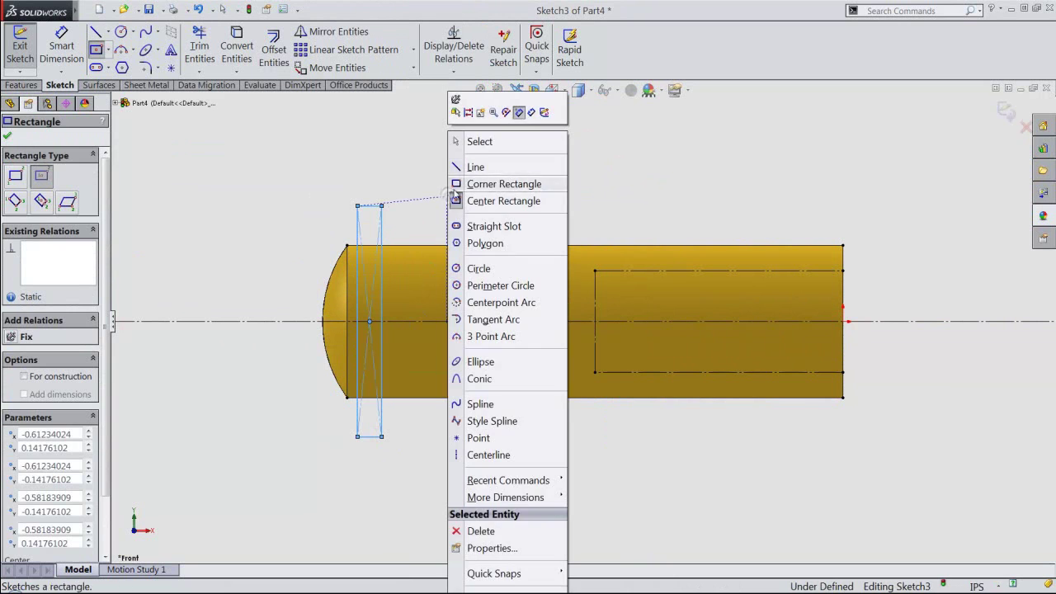
pyautogui.click(474, 142)
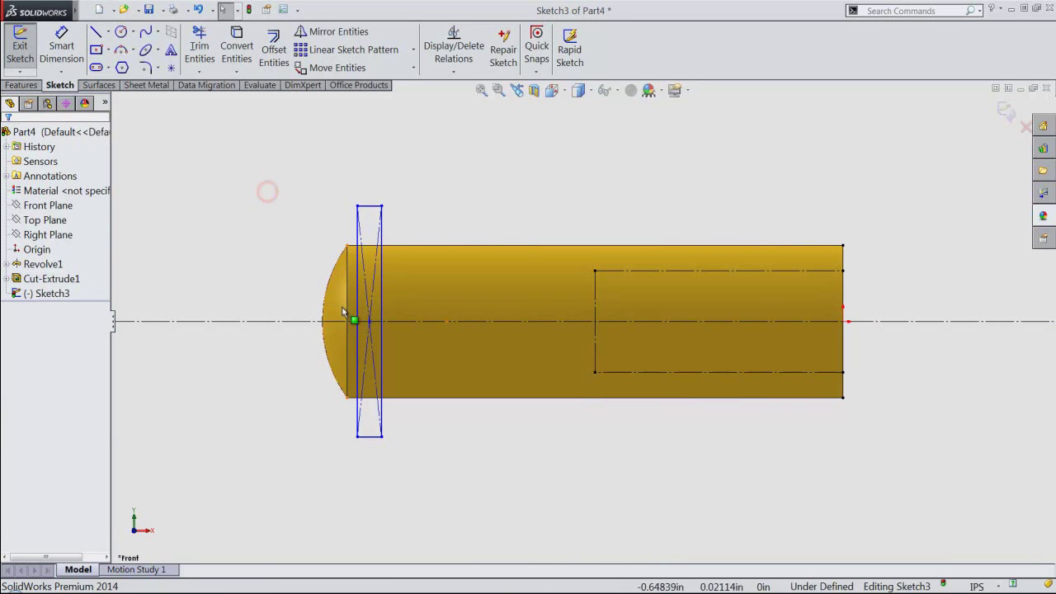
pyautogui.moveTo(356, 319); pyautogui.dragTo(309, 312)
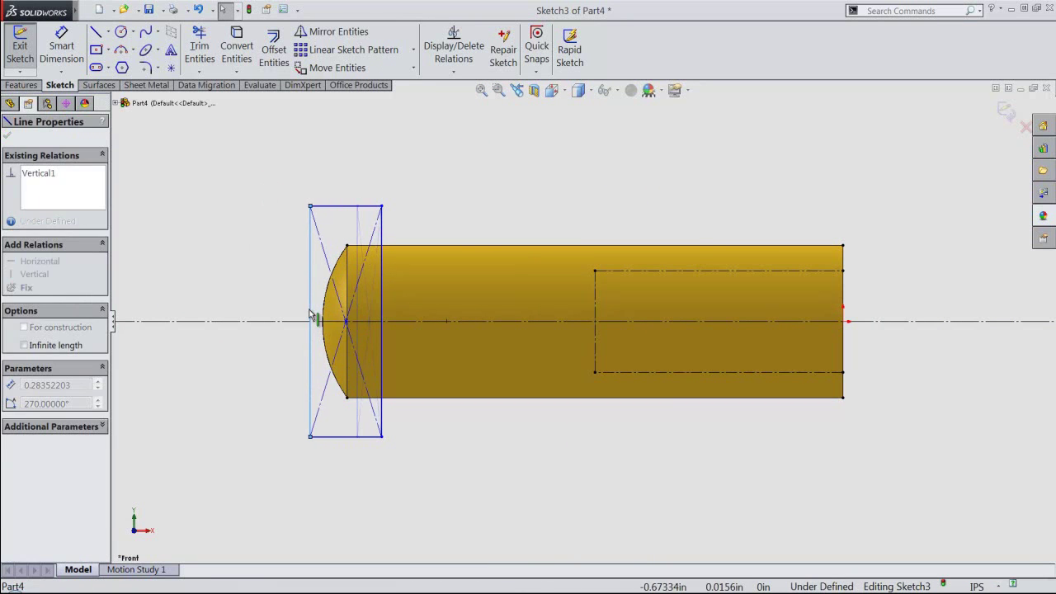
pyautogui.click(308, 301)
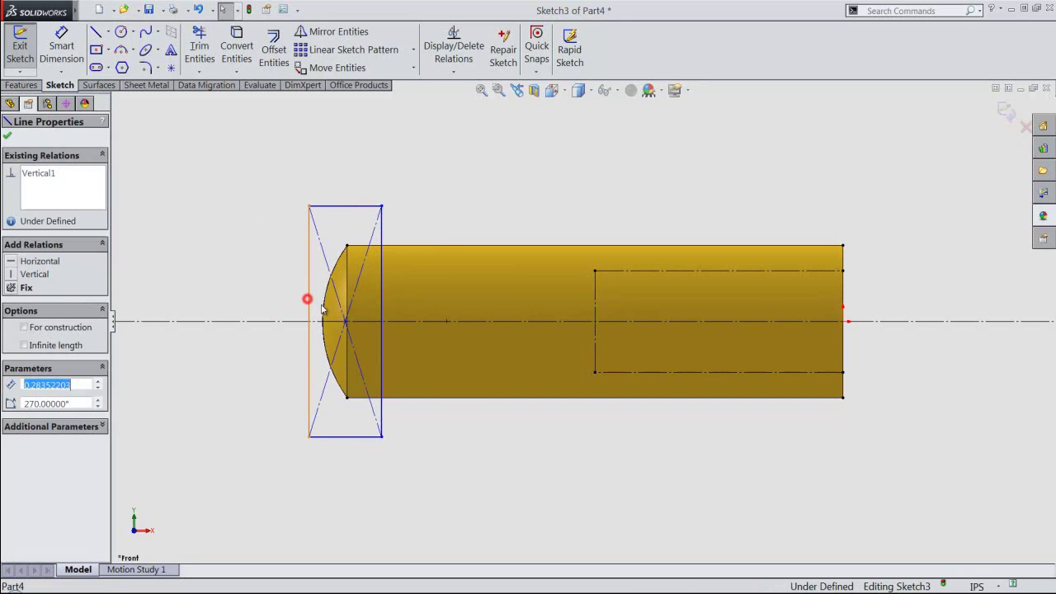
pyautogui.keyDown('ctrl'); pyautogui.click(324, 307); pyautogui.keyUp('ctrl')
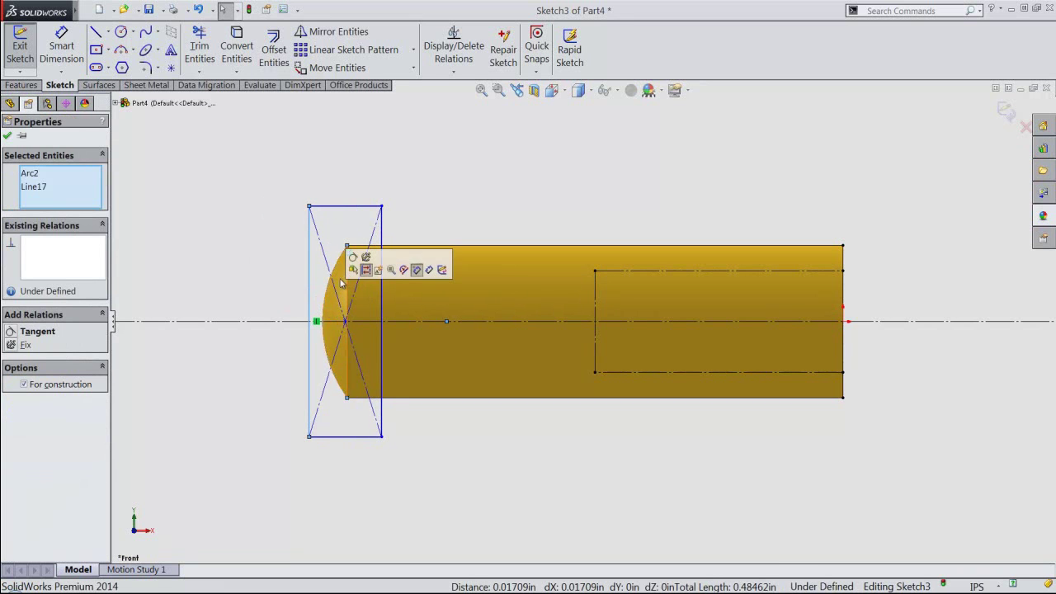
pyautogui.click(353, 257)
pyautogui.click(443, 198)
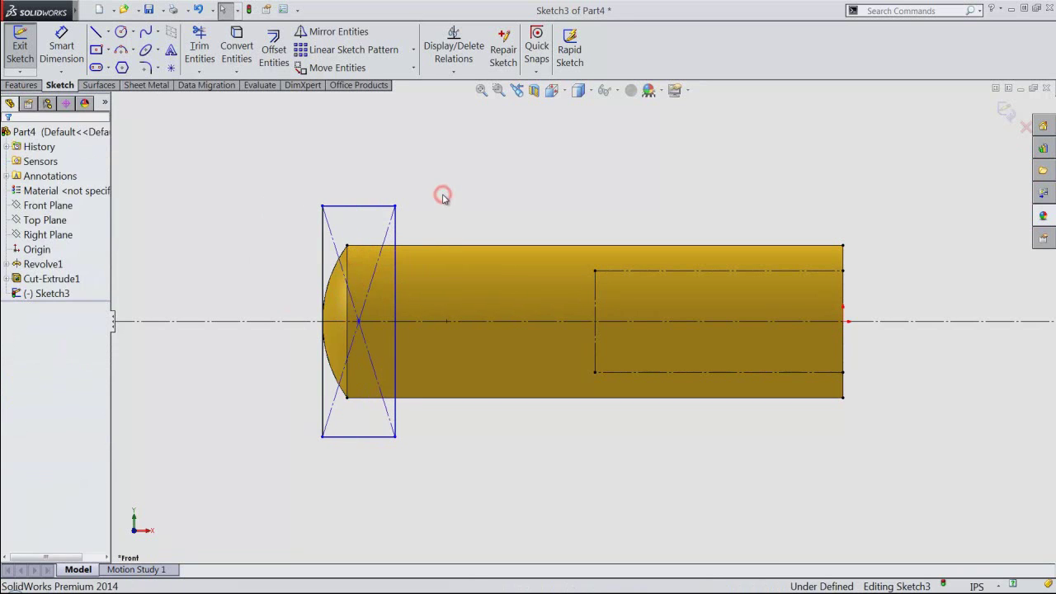
# Dimension the rectangle's width to 0.06125.
pyautogui.rightClick(443, 198)
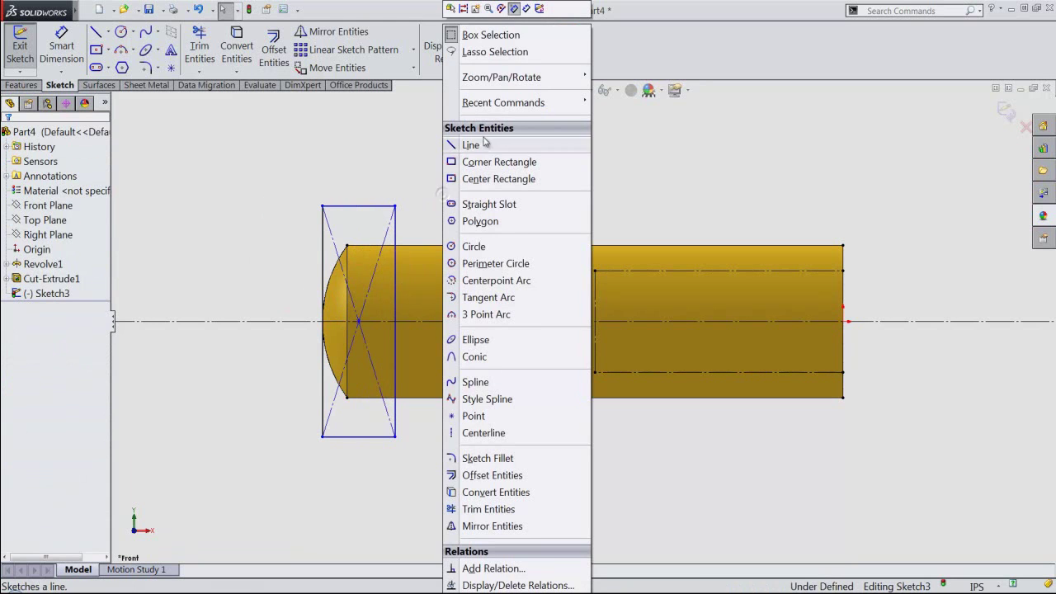
pyautogui.click(524, 10)
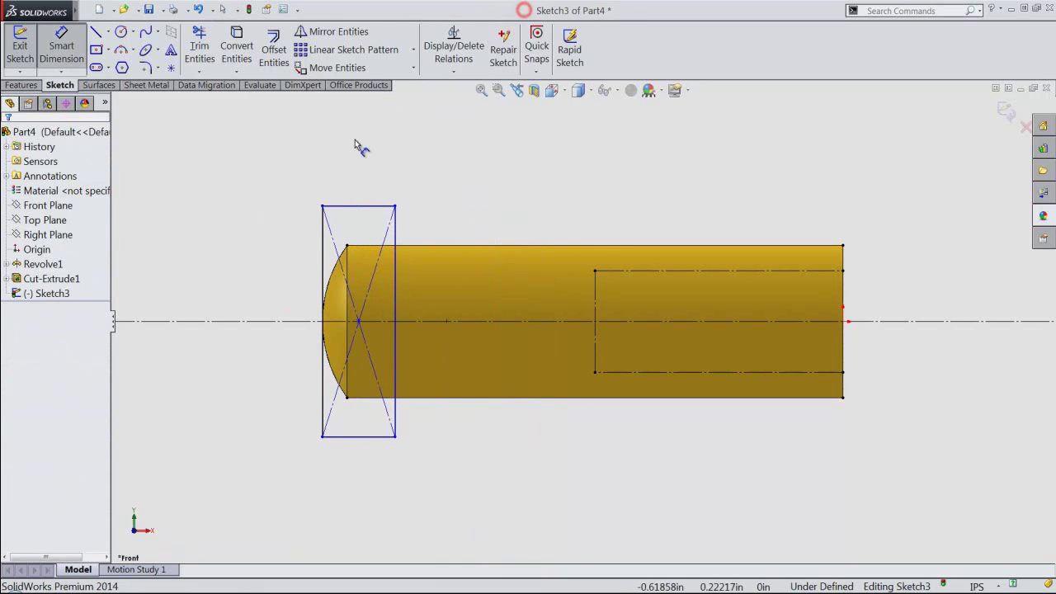
pyautogui.click(324, 238)
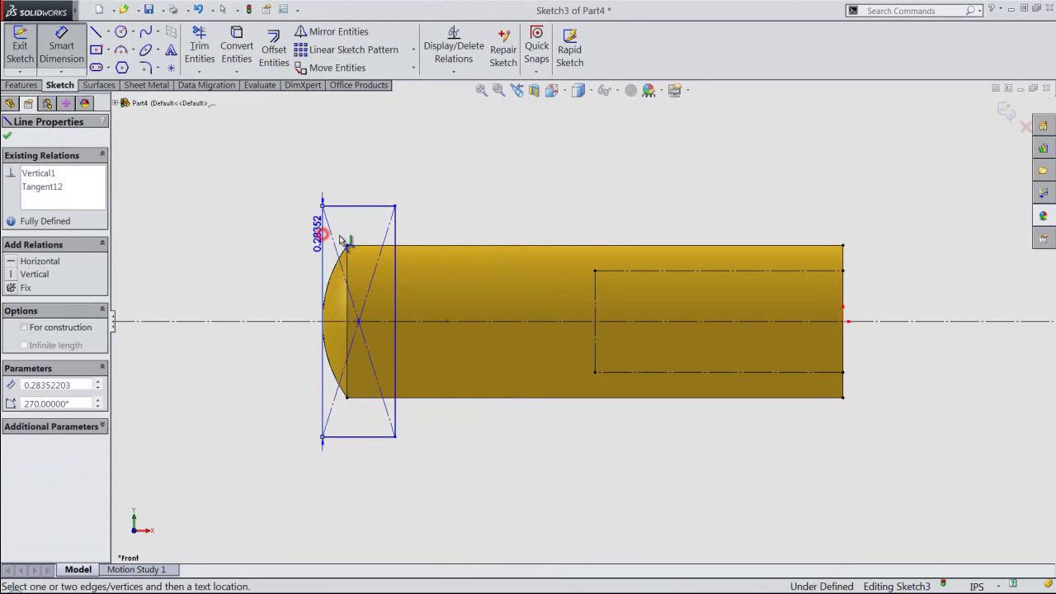
pyautogui.click(397, 240)
pyautogui.click(373, 169)
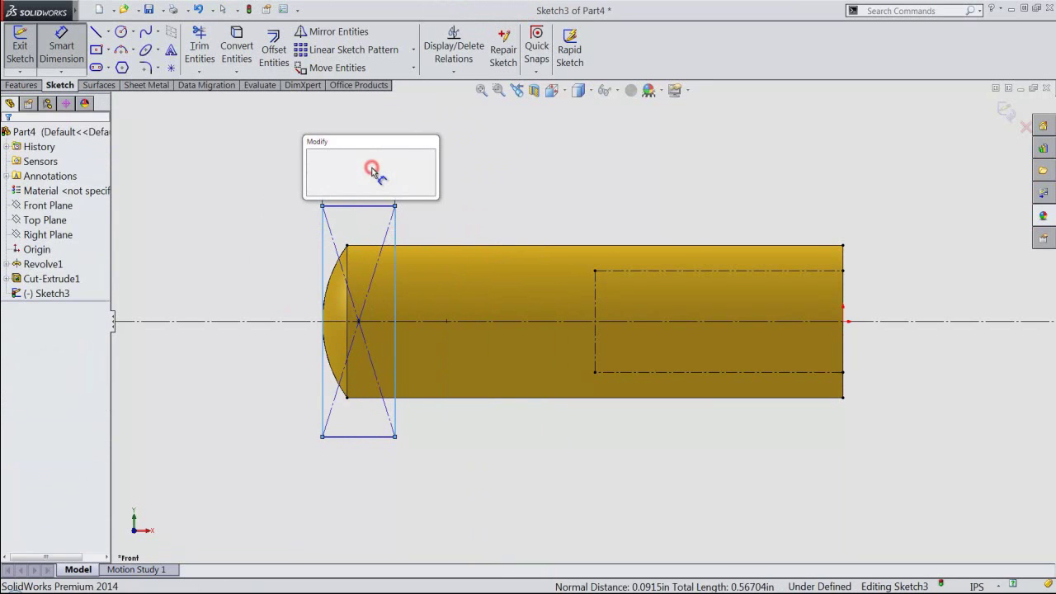
pyautogui.write('.06125')
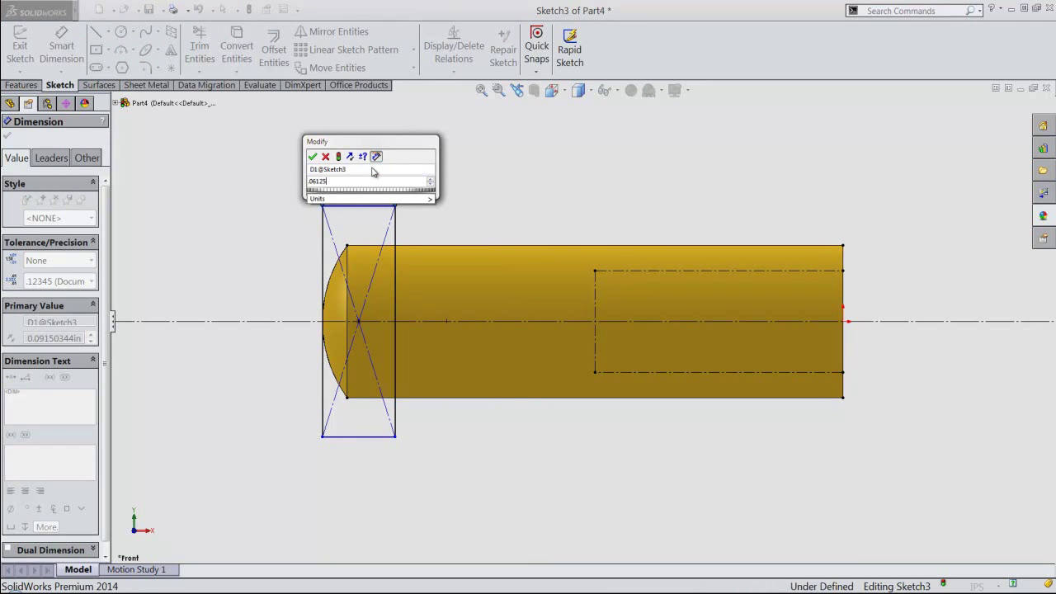
pyautogui.press('Return')
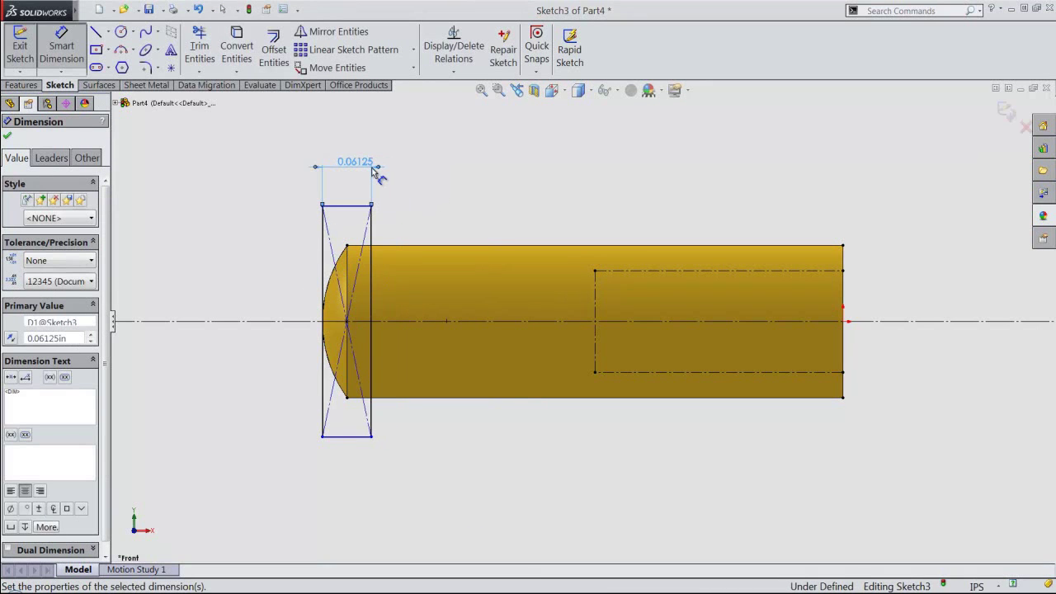
pyautogui.rightClick(404, 206)
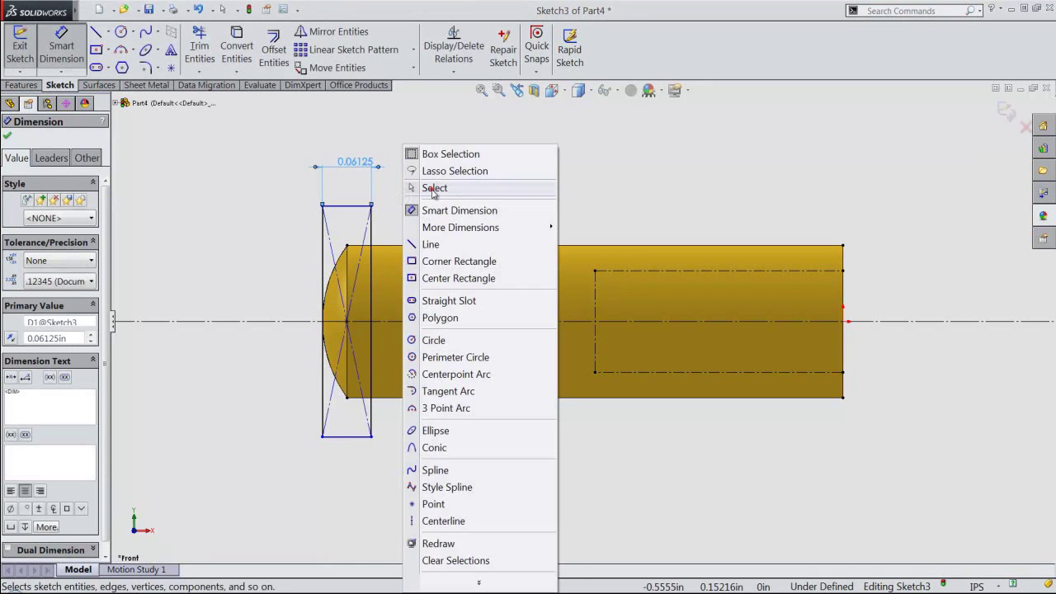
pyautogui.click(431, 188)
# Make the rectangle's top edge collinear with the cylinder's top edge.
pyautogui.click(353, 206)
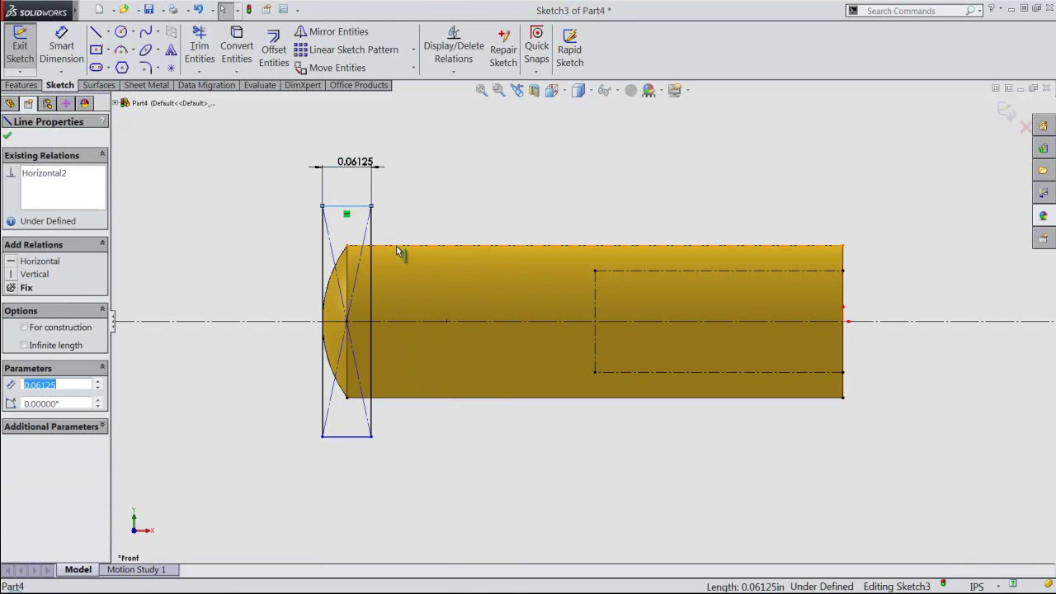
pyautogui.keyDown('ctrl'); pyautogui.click(397, 246); pyautogui.keyUp('ctrl')
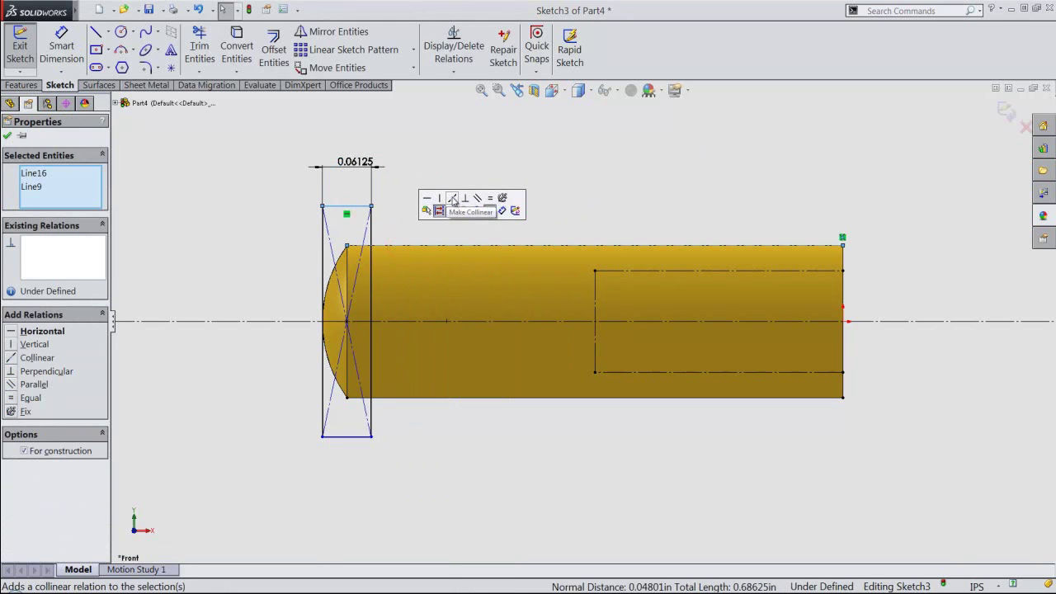
pyautogui.click(453, 200)
pyautogui.click(449, 188)
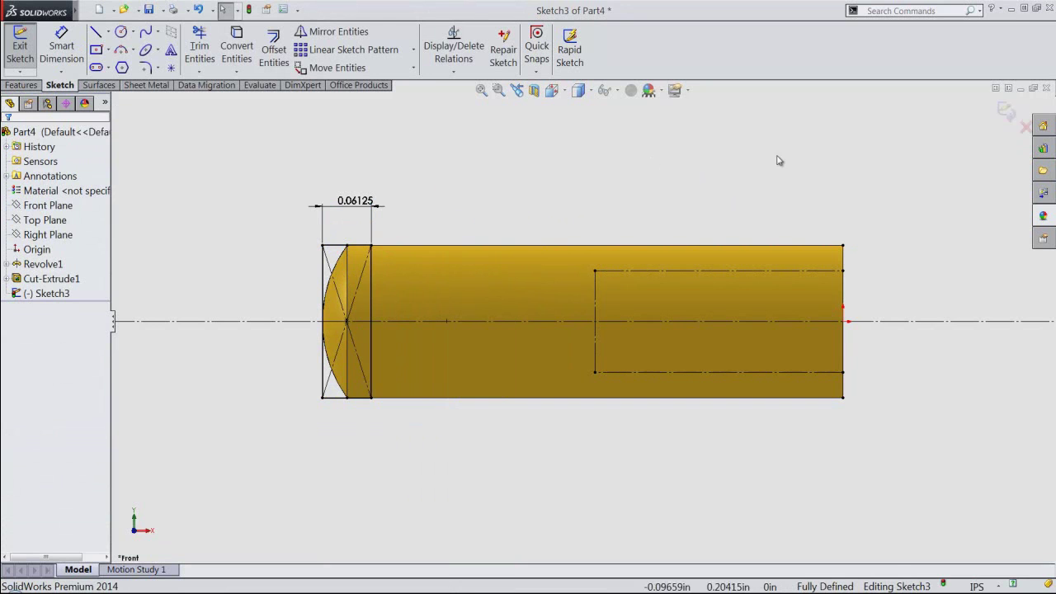
# Extrude-cut the Sketch3 rectangle Mid Plane 0.03125in to slot the domed end.
pyautogui.press('e')
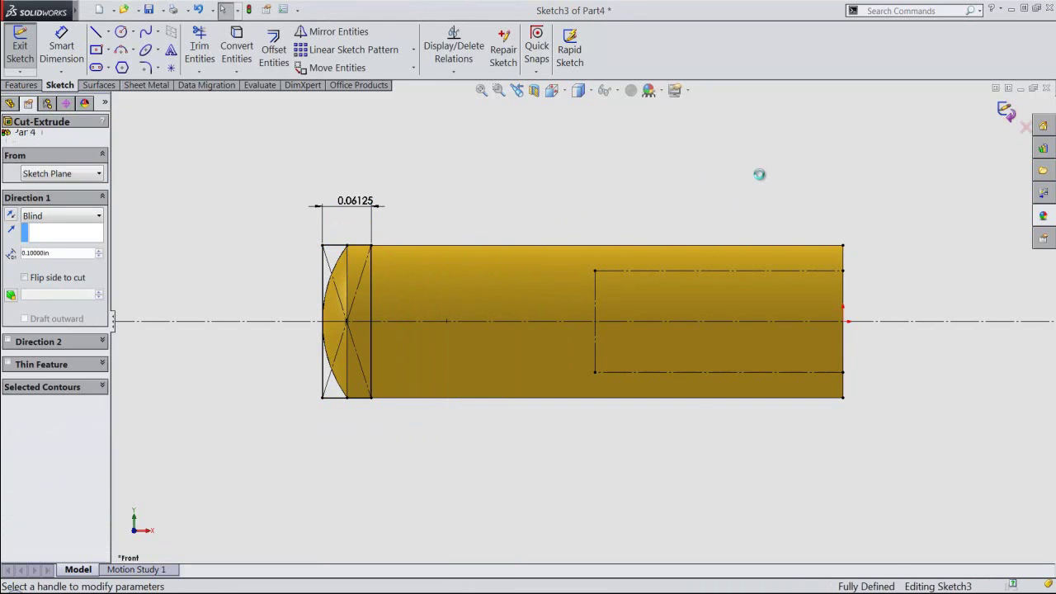
pyautogui.click(551, 90)
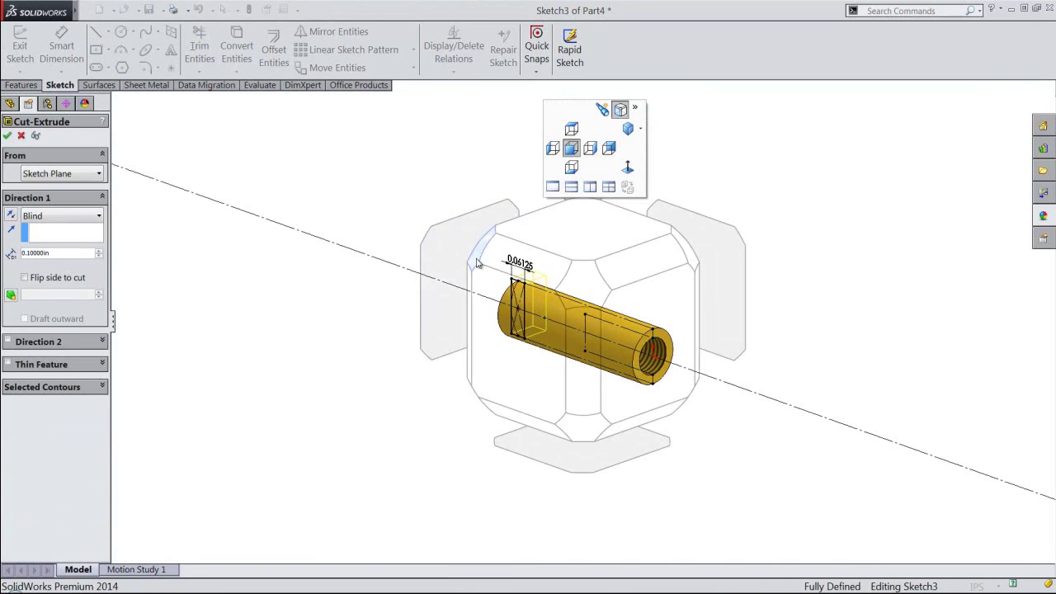
pyautogui.click(474, 256)
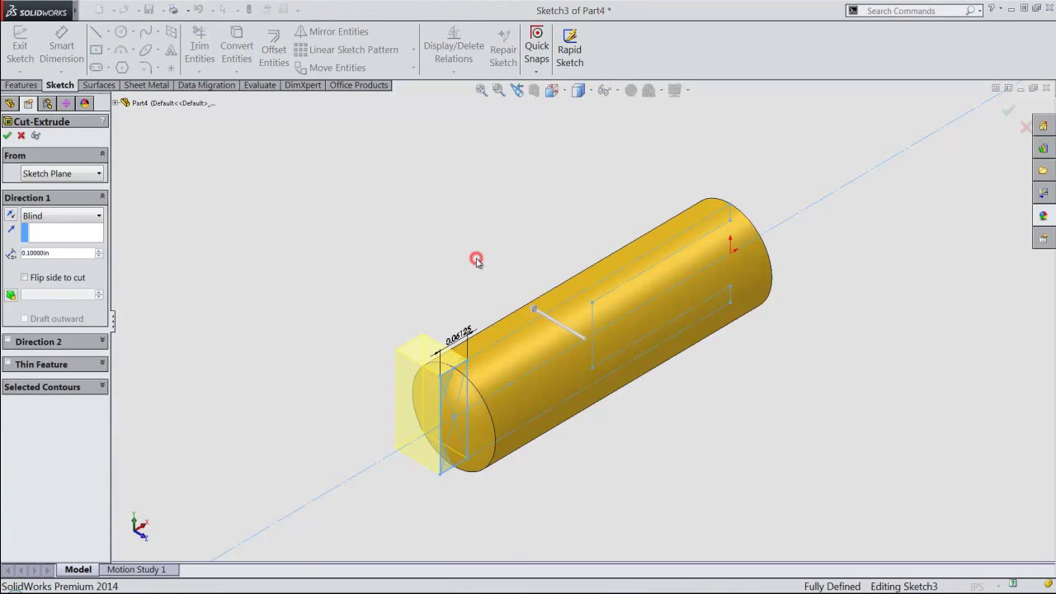
pyautogui.click(79, 215)
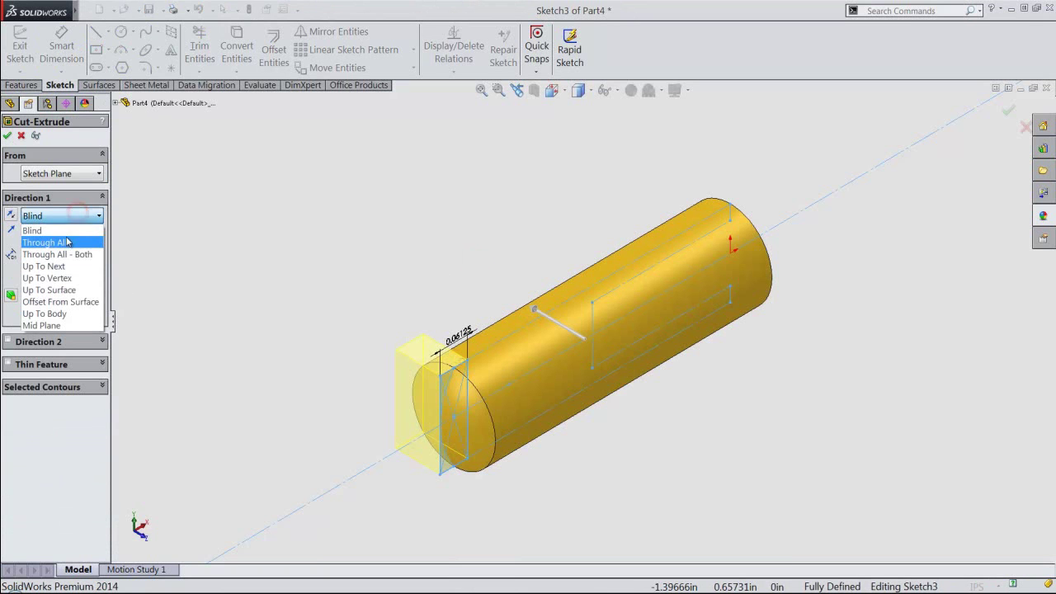
pyautogui.click(71, 324)
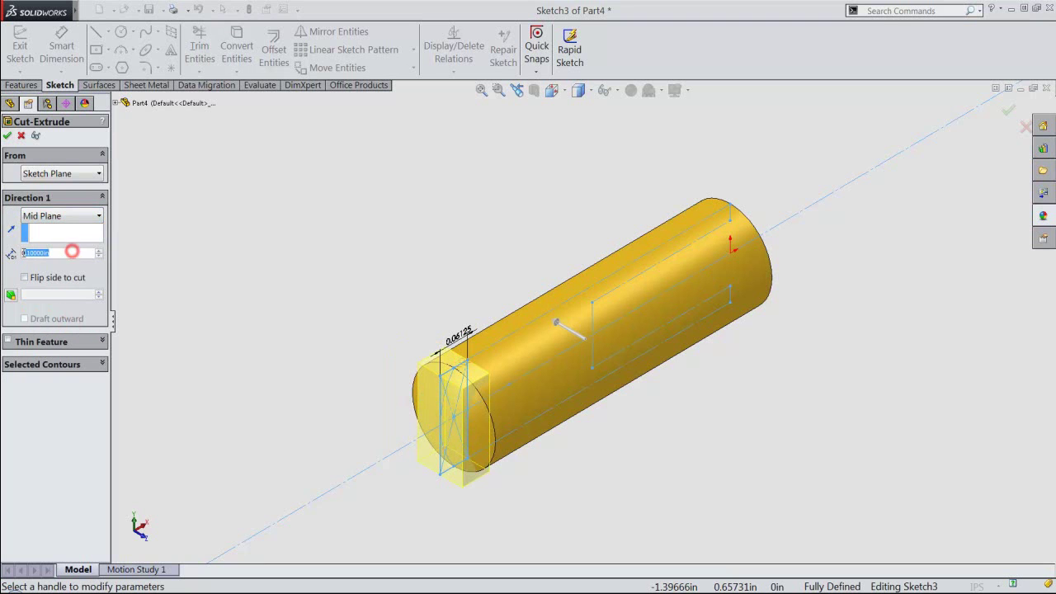
pyautogui.write('.03125')
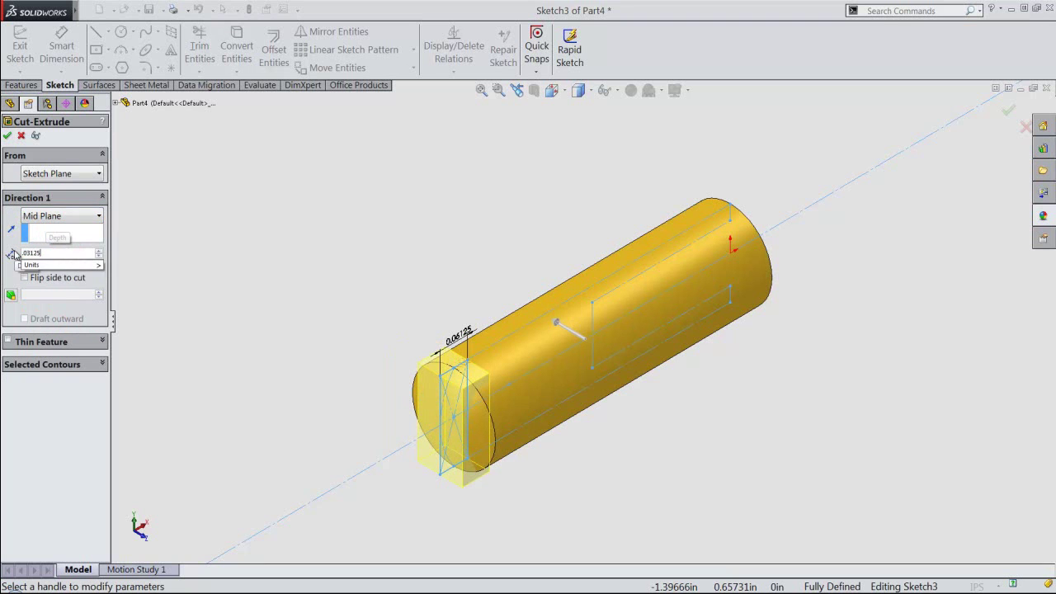
pyautogui.press('Return')
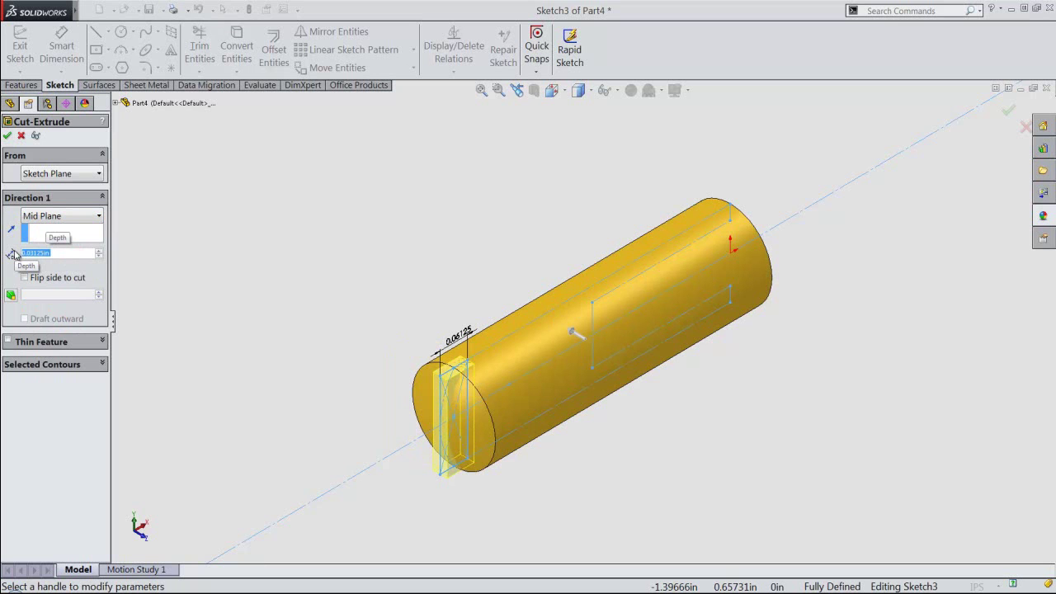
pyautogui.click(7, 136)
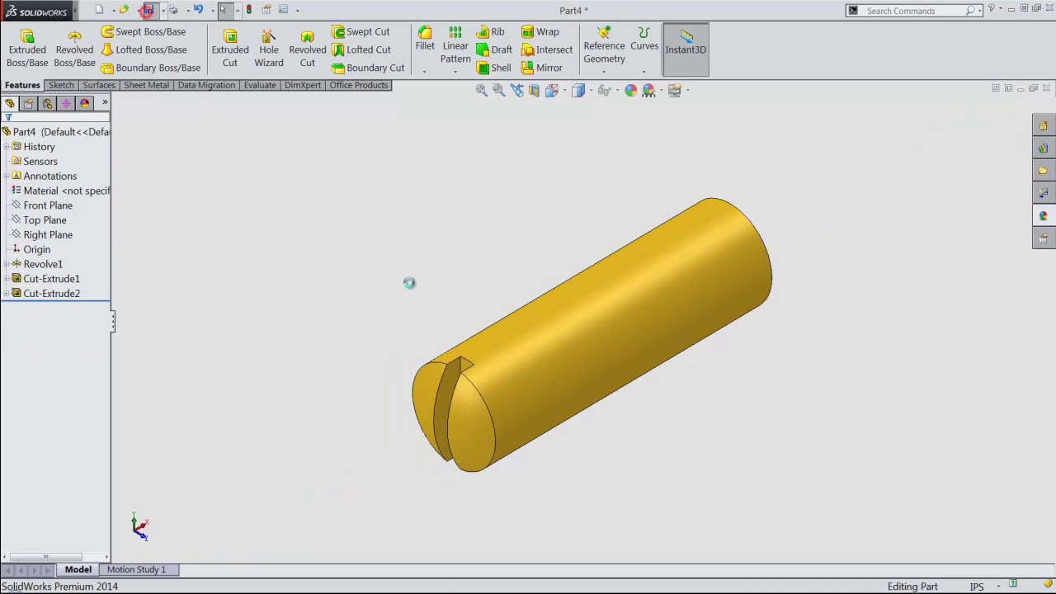
# Save a copy of the slotted part as Part5 and open it.
pyautogui.click(456, 274)
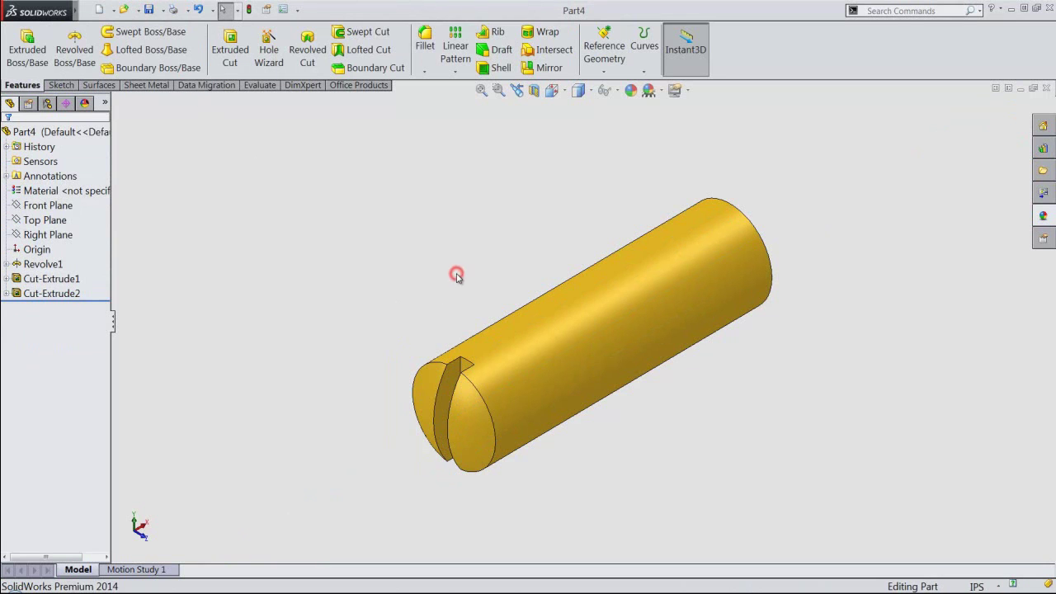
pyautogui.click(163, 10)
pyautogui.click(175, 47)
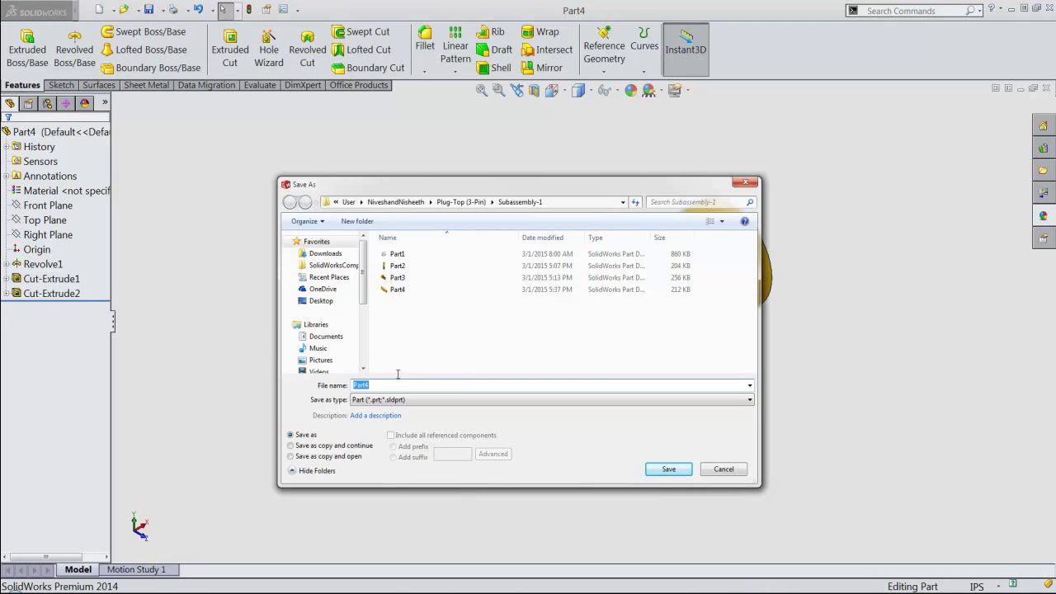
pyautogui.moveTo(327, 456)
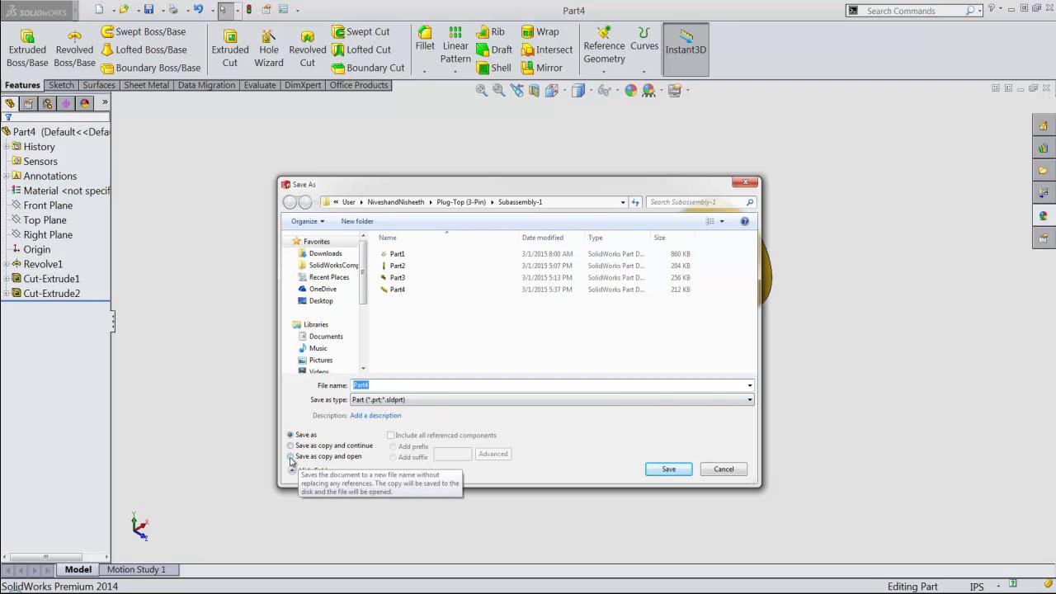
pyautogui.click(290, 458)
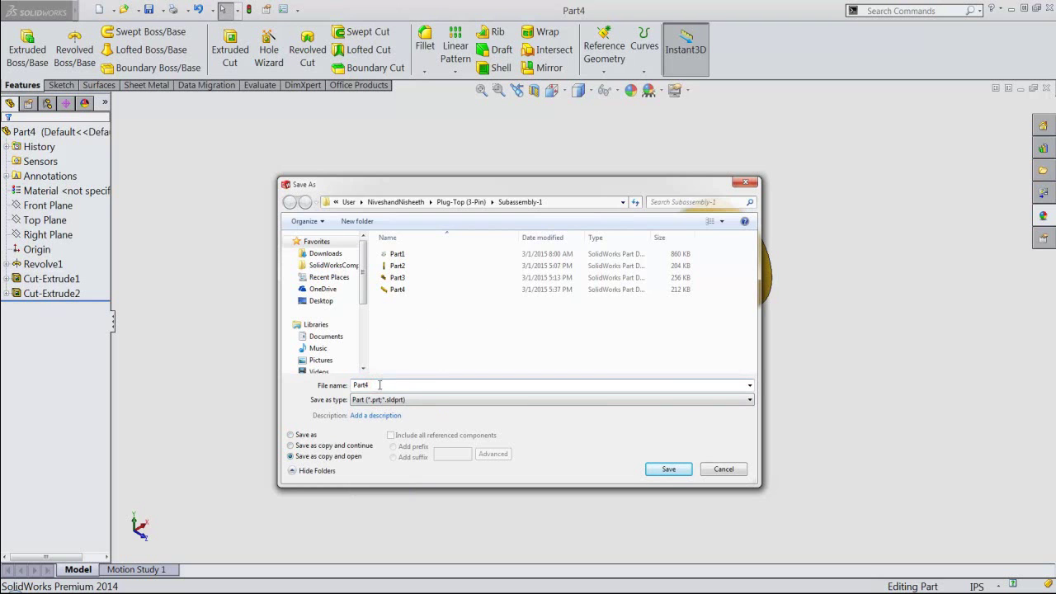
pyautogui.press('BackSpace')
pyautogui.write('5')
pyautogui.click(657, 474)
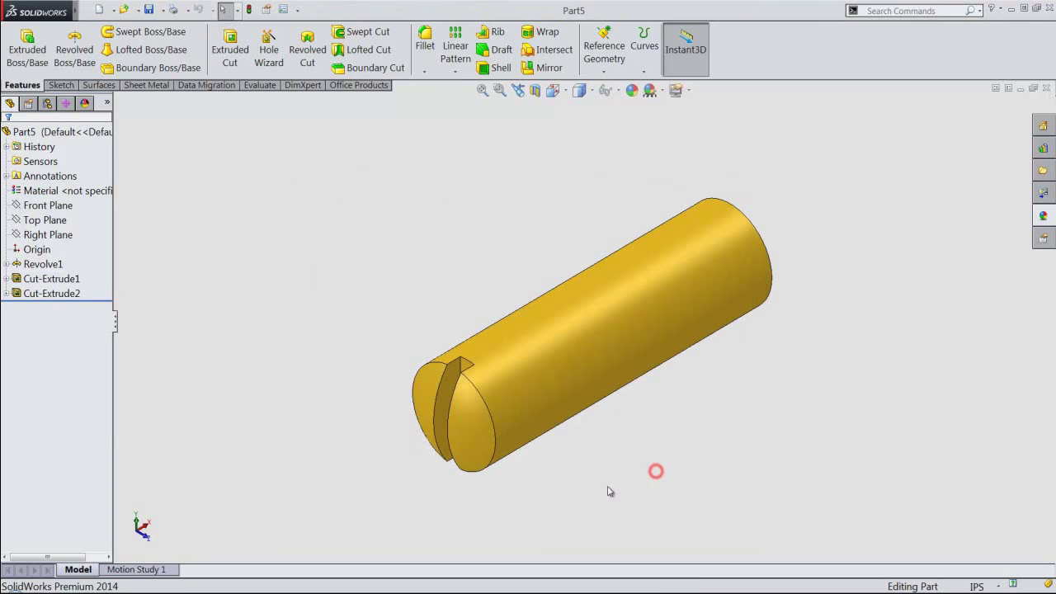
# Edit Revolve1's profile sketch, viewed from the front.
pyautogui.click(56, 133)
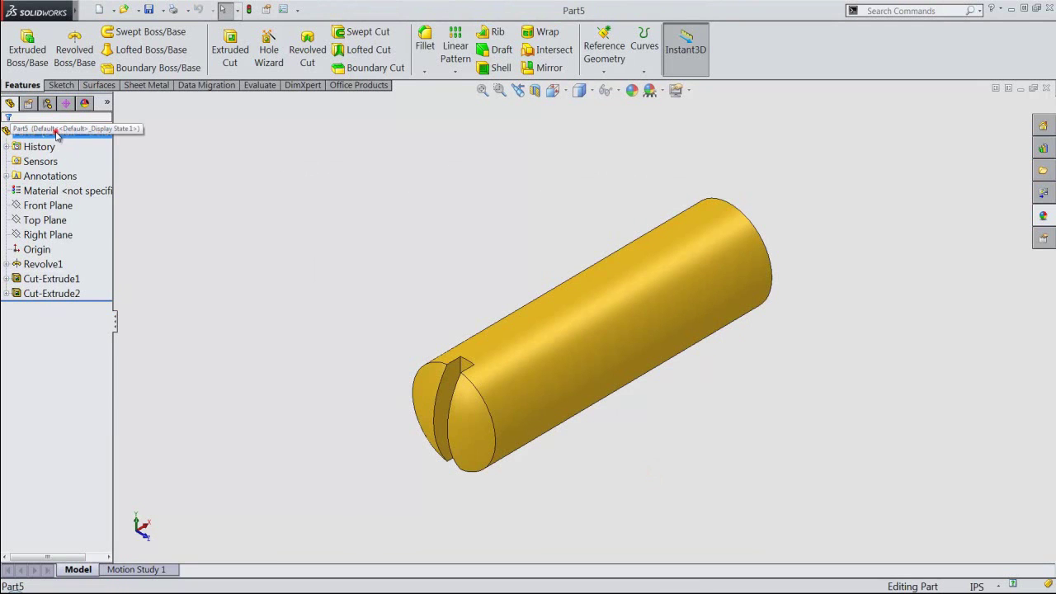
pyautogui.click(255, 326)
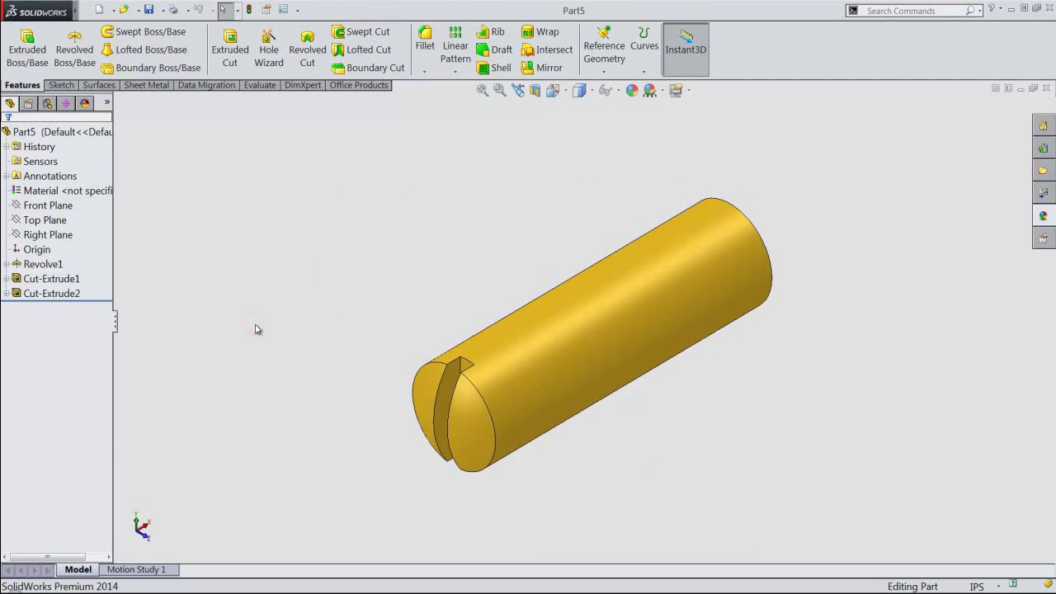
pyautogui.click(7, 264)
pyautogui.click(39, 279)
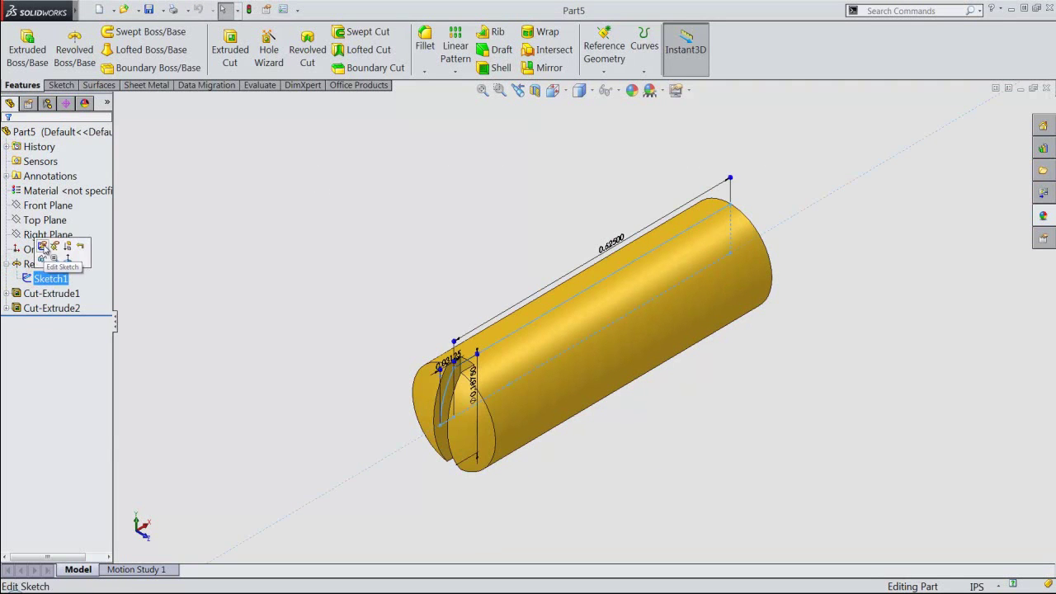
pyautogui.click(43, 246)
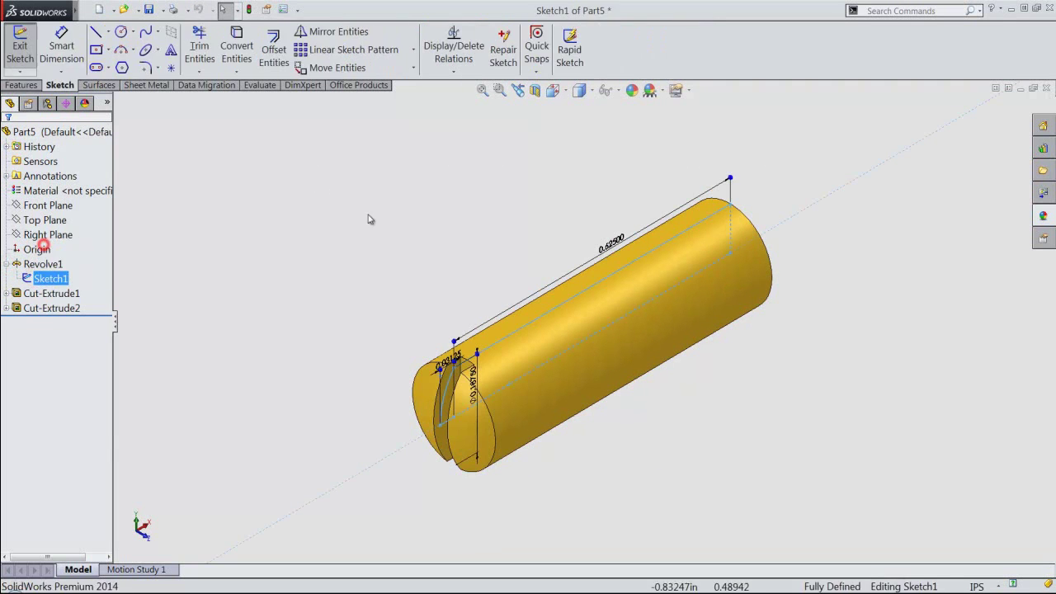
pyautogui.click(553, 90)
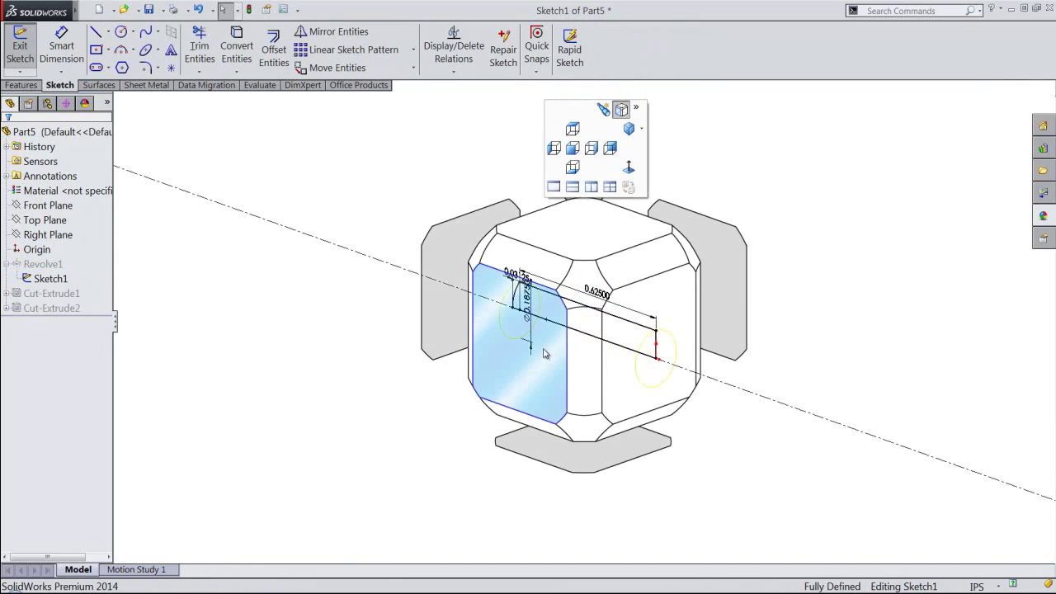
pyautogui.click(544, 348)
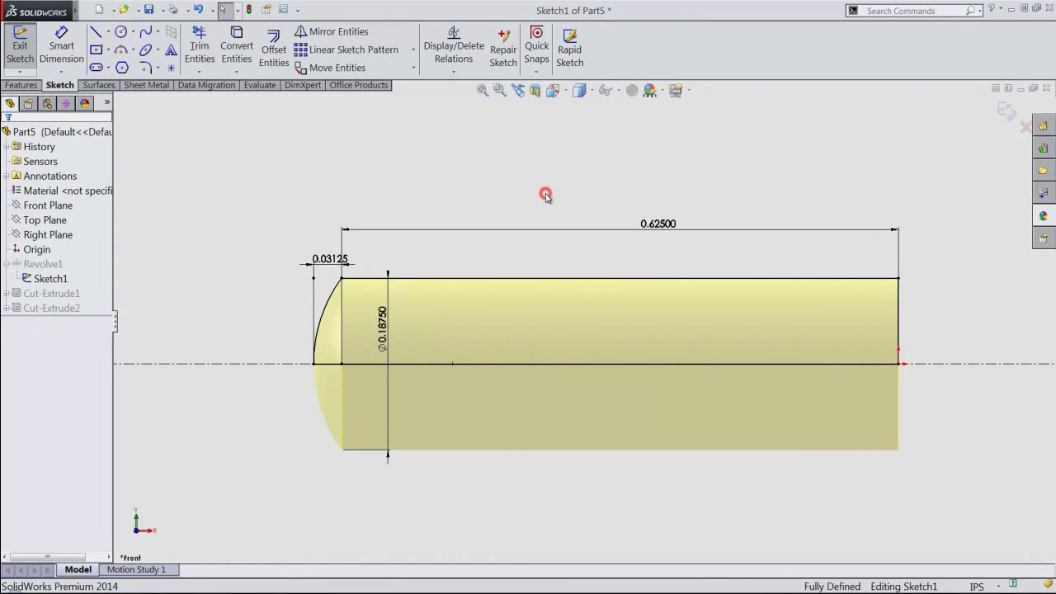
# Change the pin diameter from 0.1875 to 0.25.
pyautogui.click(385, 332)
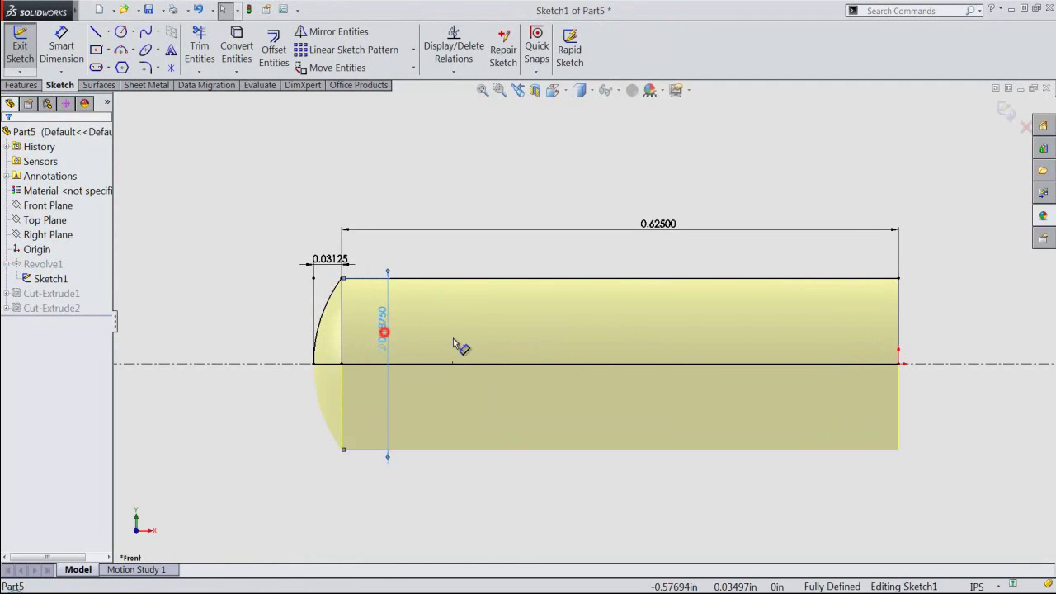
pyautogui.click(996, 346)
pyautogui.click(952, 327)
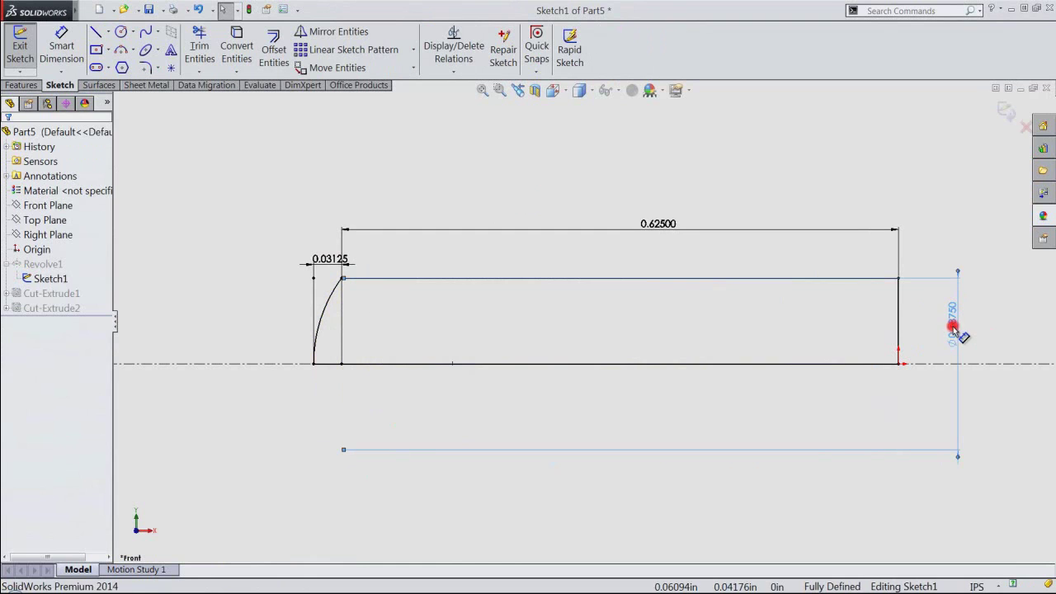
pyautogui.write('.25')
pyautogui.press('Return')
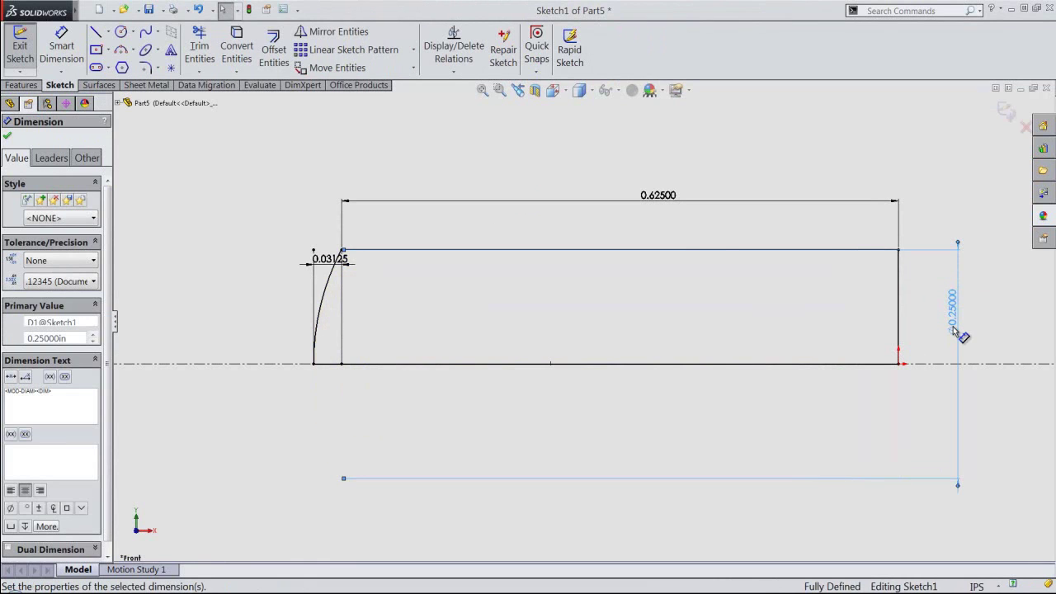
pyautogui.press('Escape')
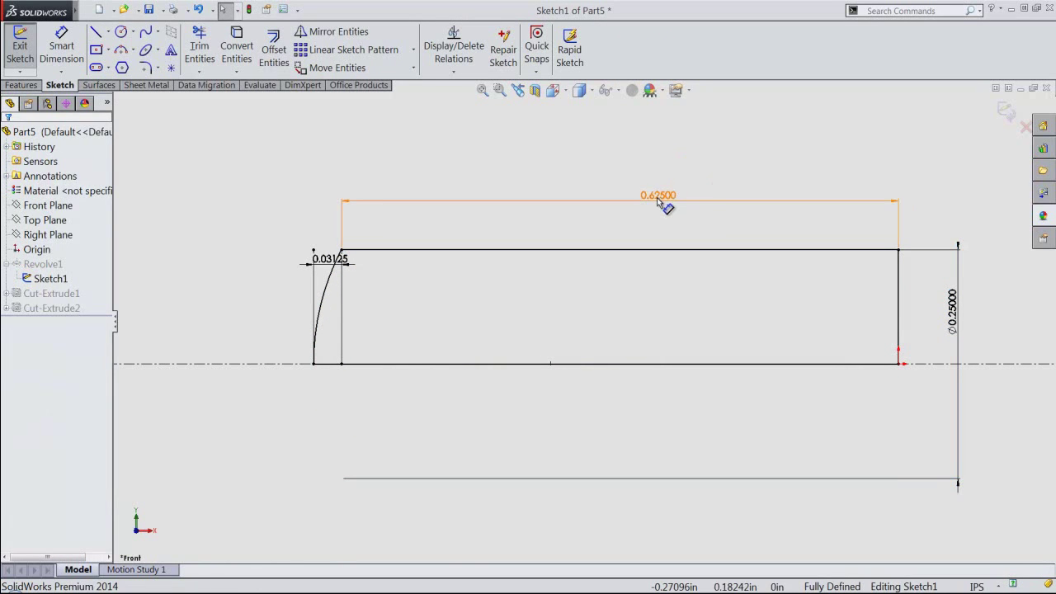
# Set the length to 0.78125 and enlarge the dome depth to 0.0625.
pyautogui.doubleClick(657, 198)
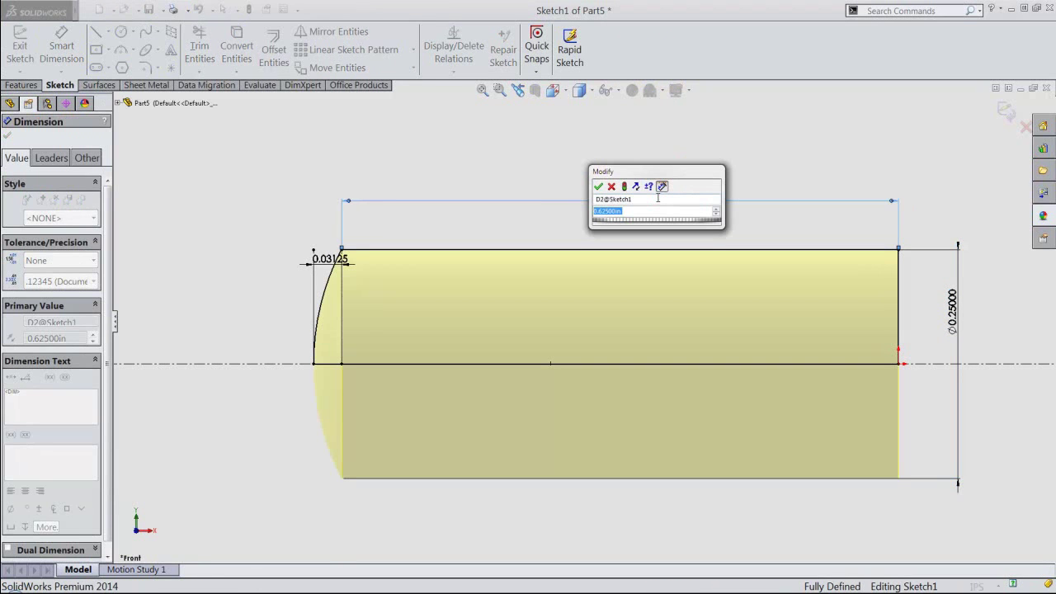
pyautogui.write('.78125')
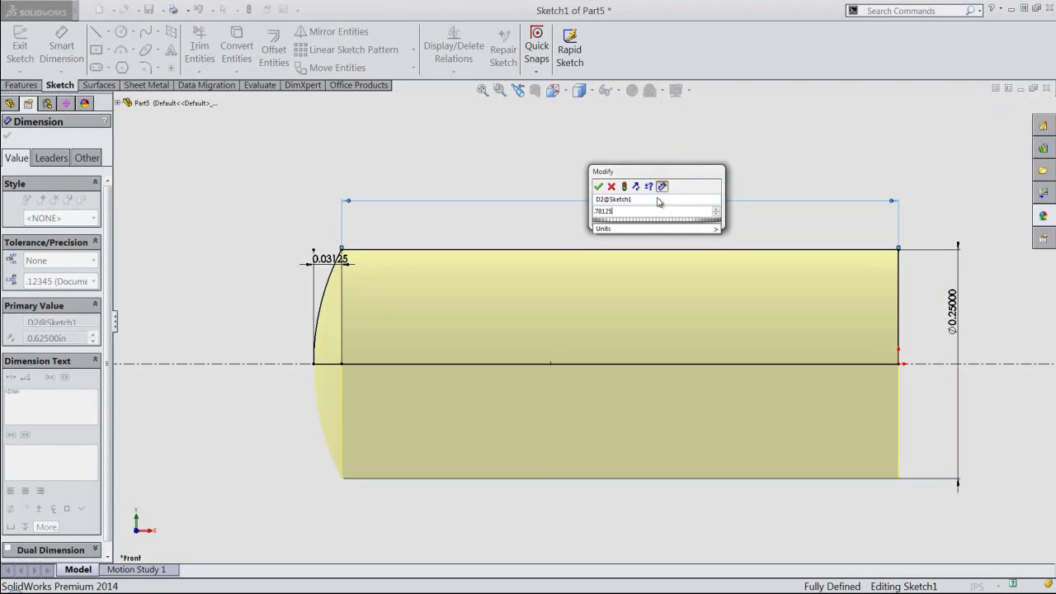
pyautogui.press('Return')
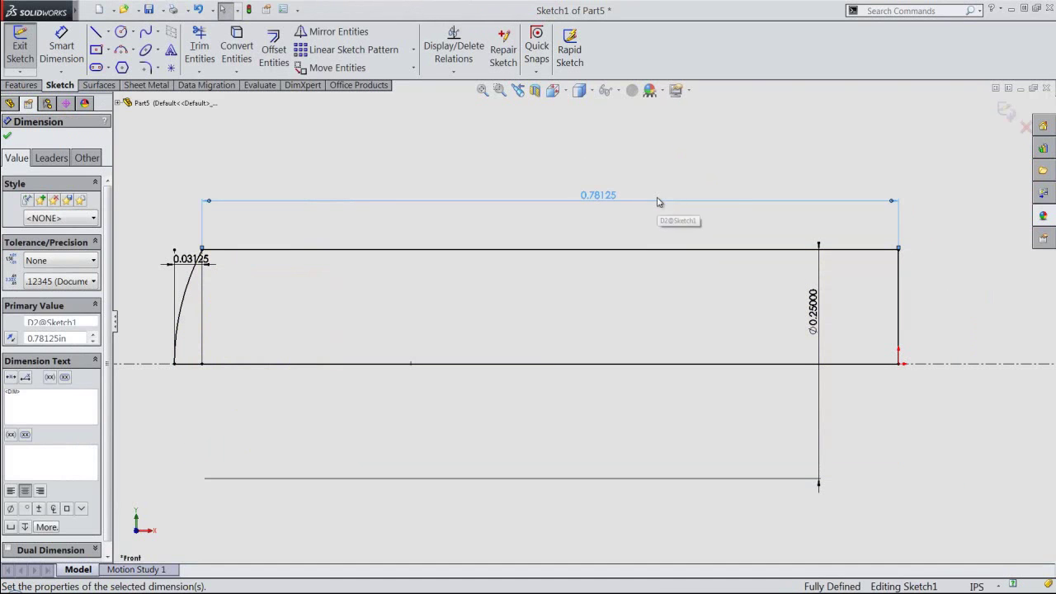
pyautogui.click(514, 317)
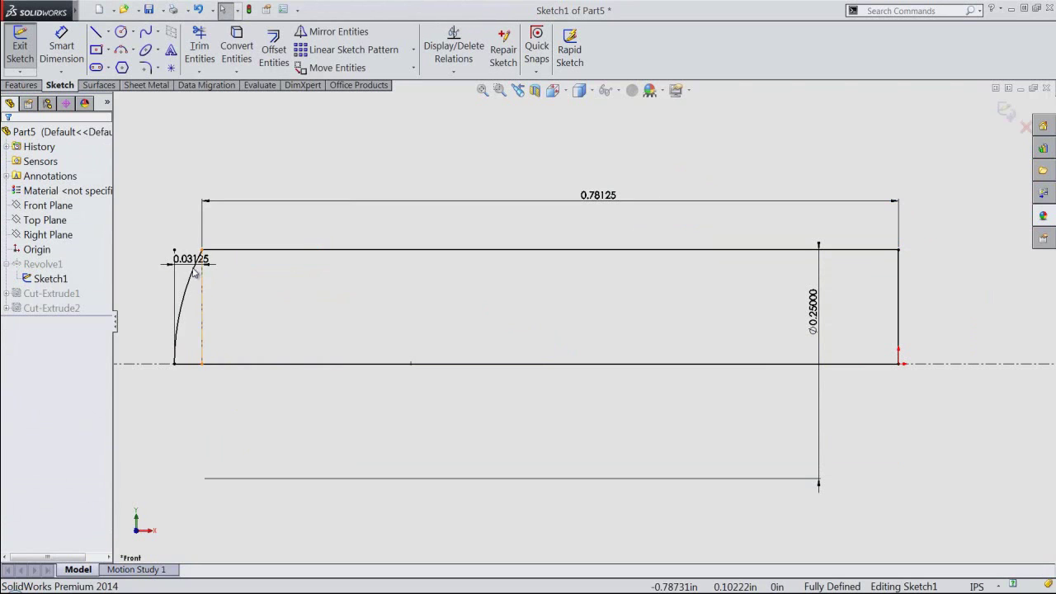
pyautogui.moveTo(186, 258); pyautogui.dragTo(188, 230)
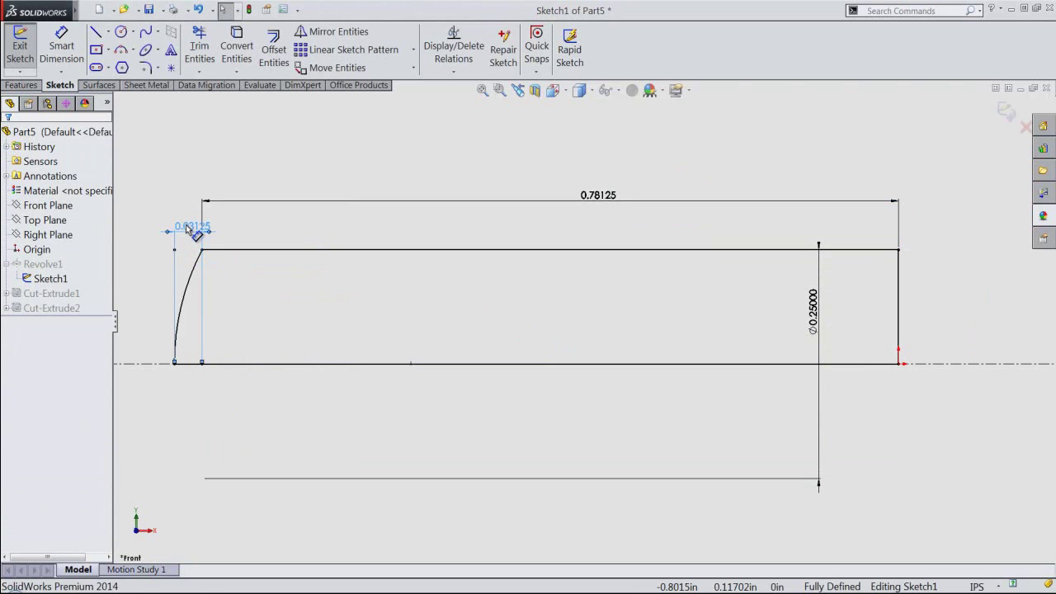
pyautogui.doubleClick(186, 227)
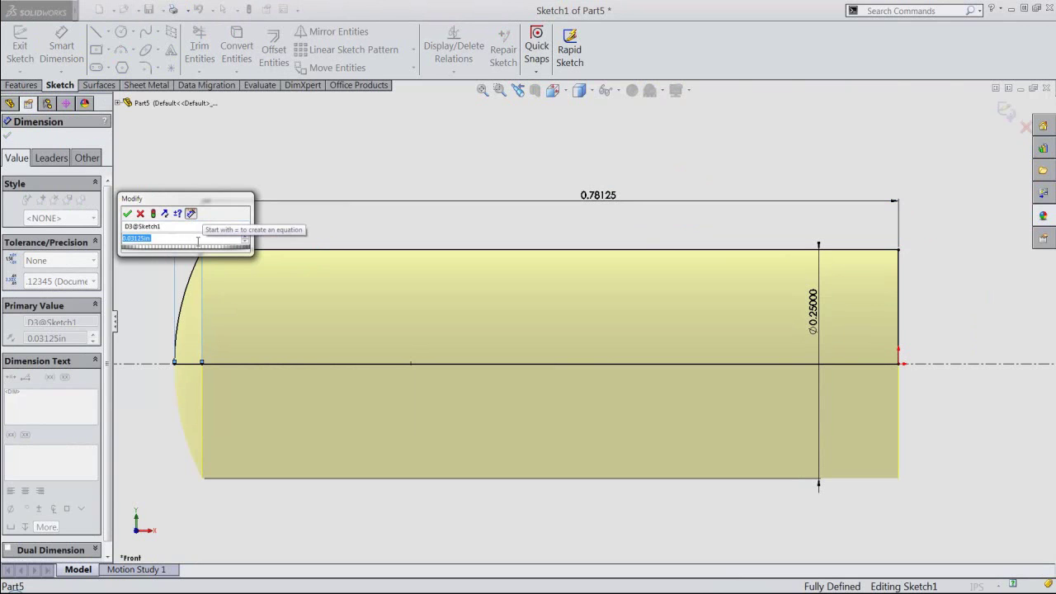
pyautogui.write('.06176')
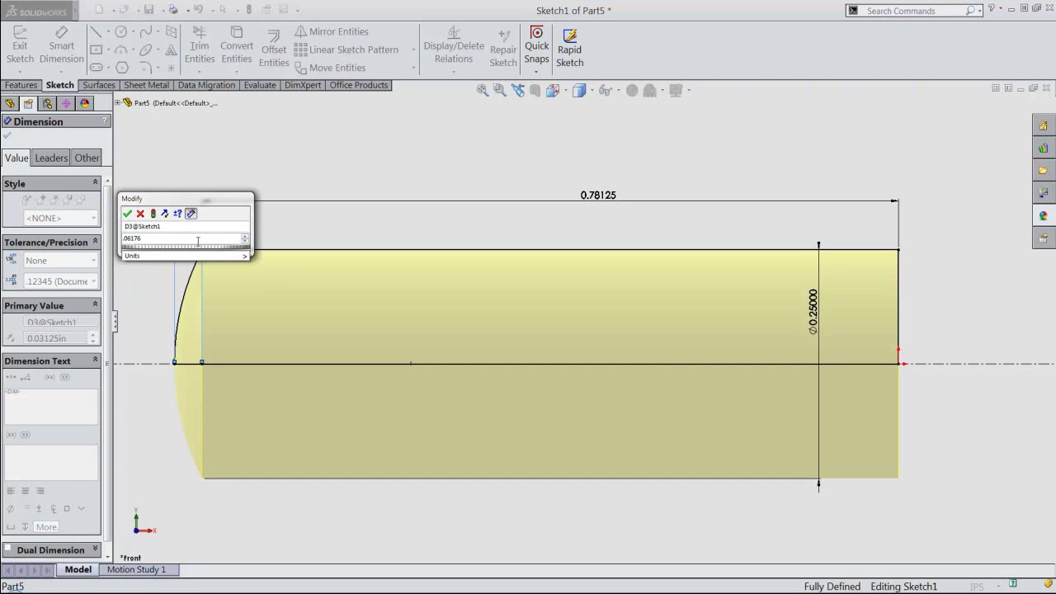
pyautogui.press('Return')
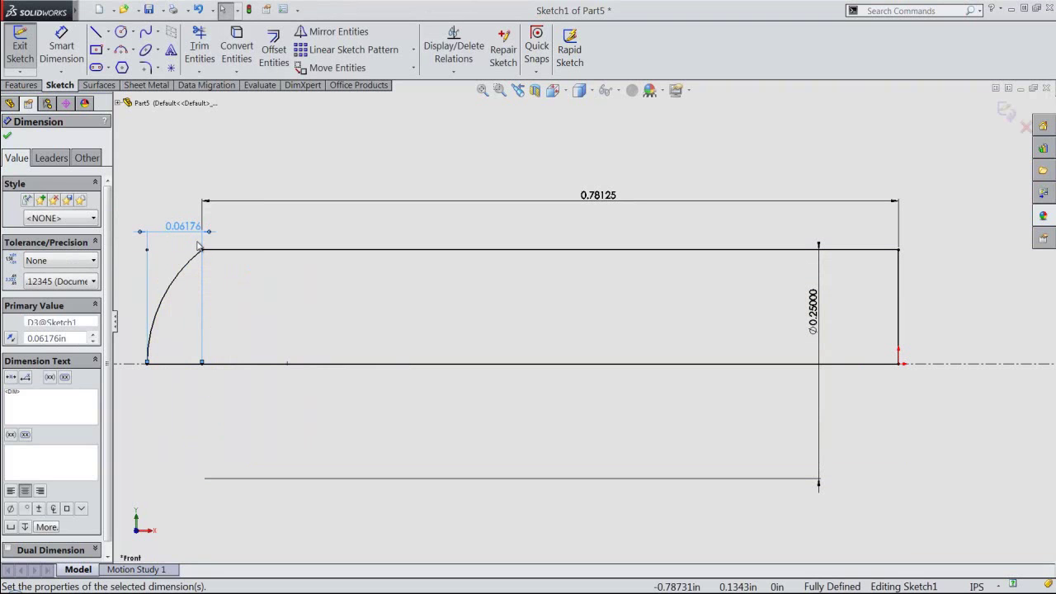
# Exit the sketch to rebuild, view the pin isometrically, and save Part5.
pyautogui.rightClick(488, 160)
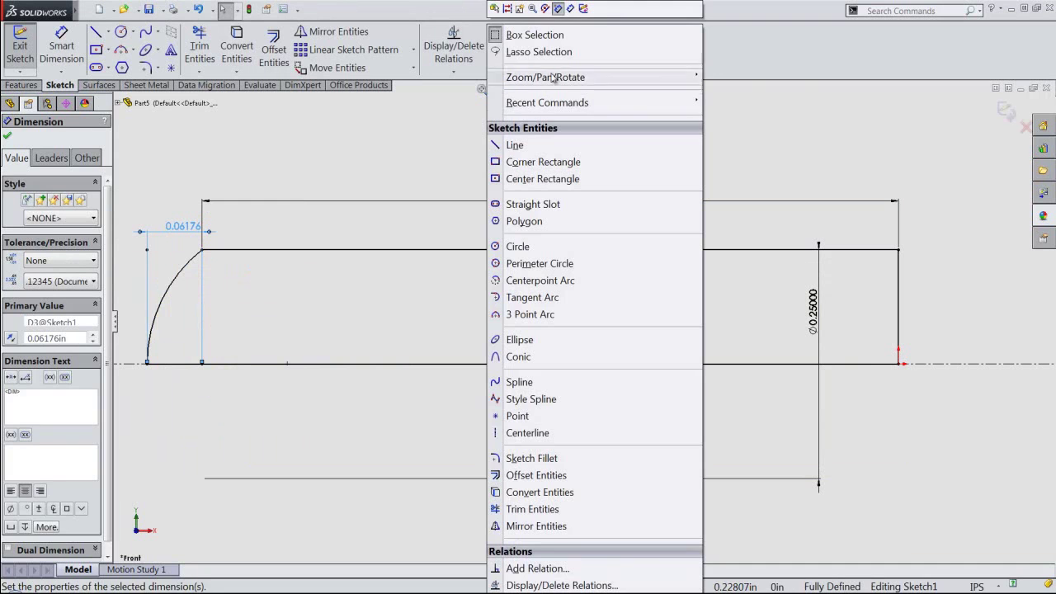
pyautogui.click(570, 8)
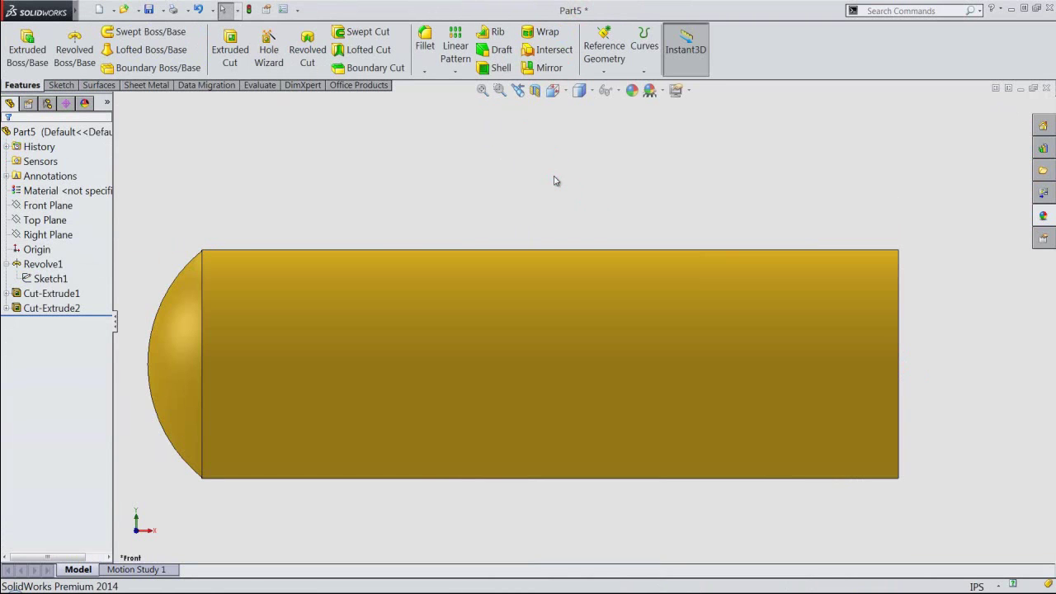
pyautogui.click(553, 89)
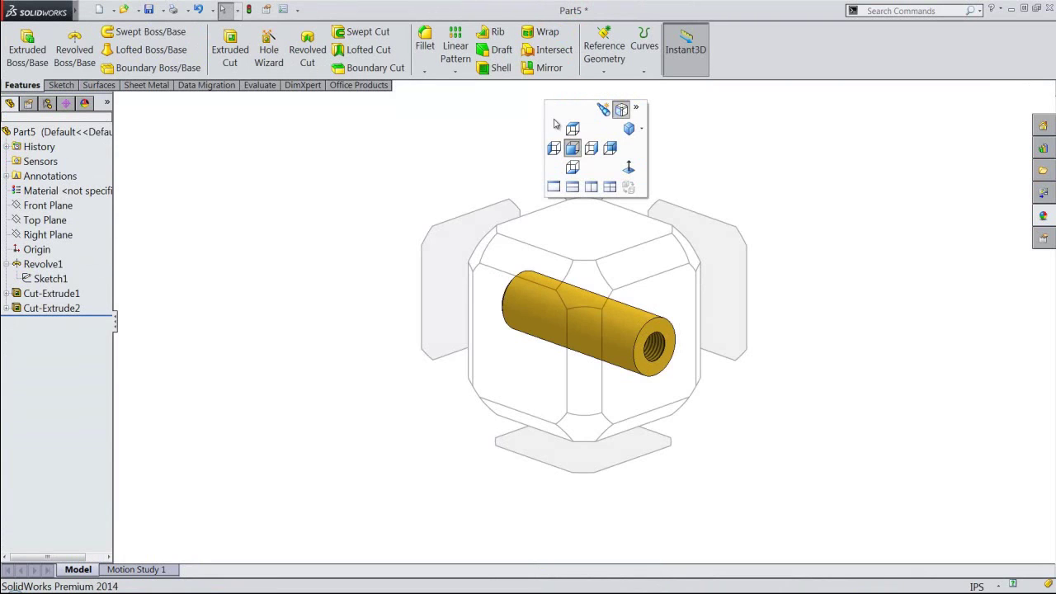
pyautogui.click(479, 250)
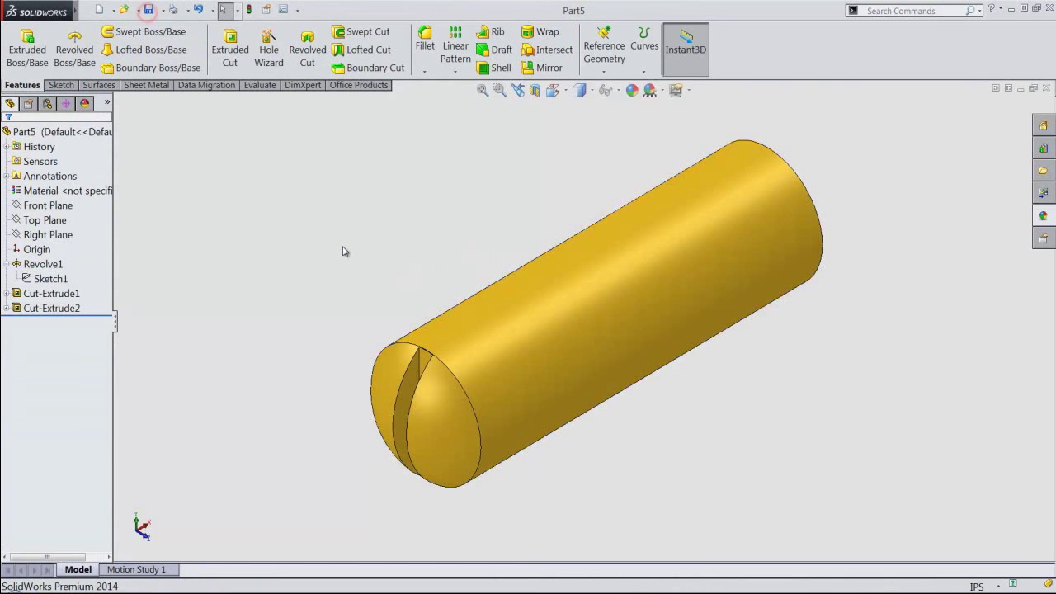
pyautogui.click(391, 246)
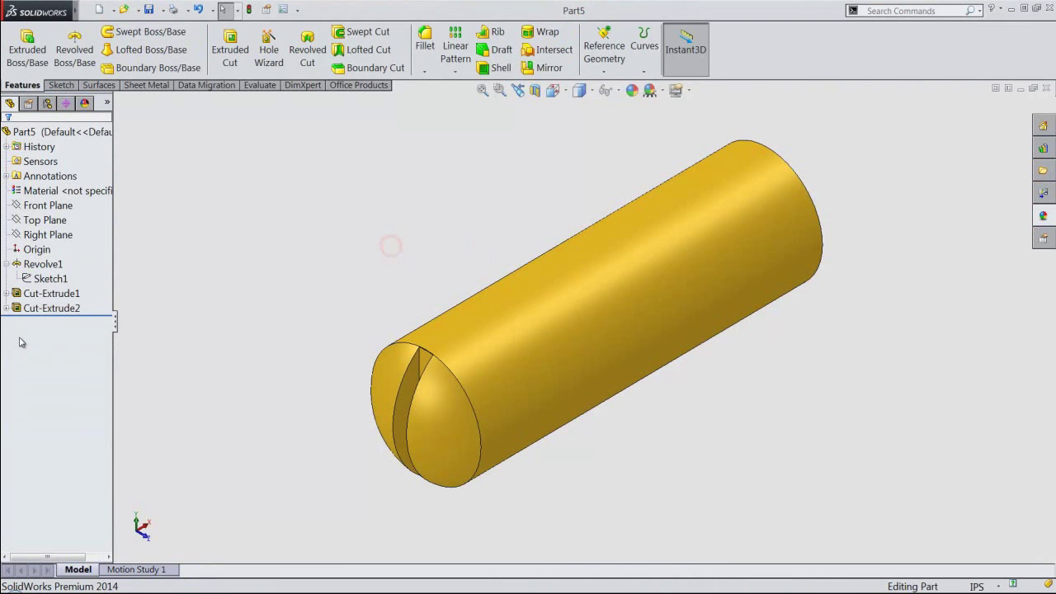
# Change Sketch3's slot width from 0.06125 to 0.09313, rebuild, and zoom to fit.
pyautogui.click(7, 310)
pyautogui.click(30, 323)
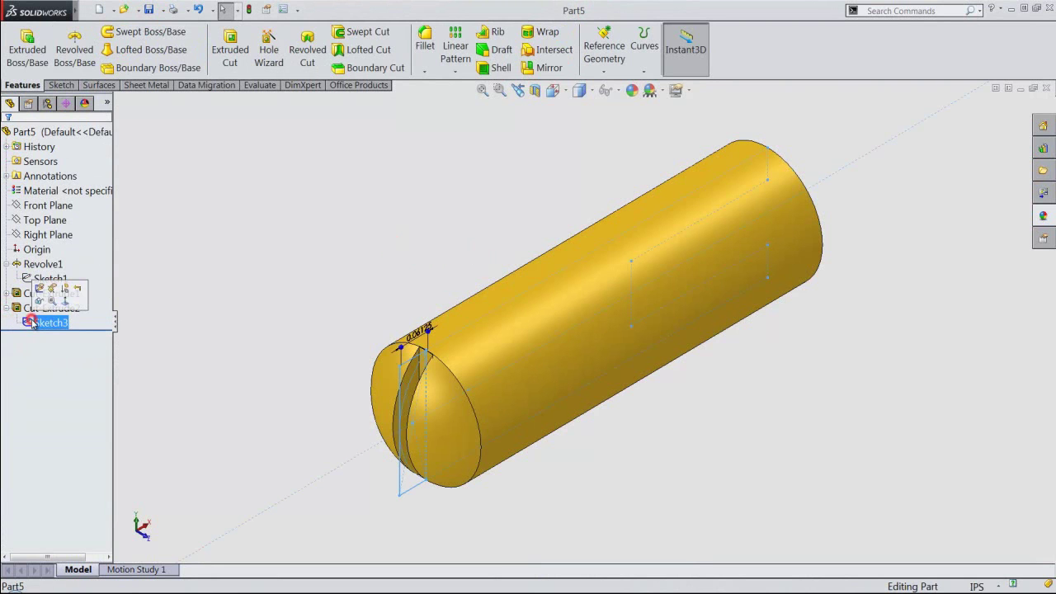
pyautogui.click(40, 288)
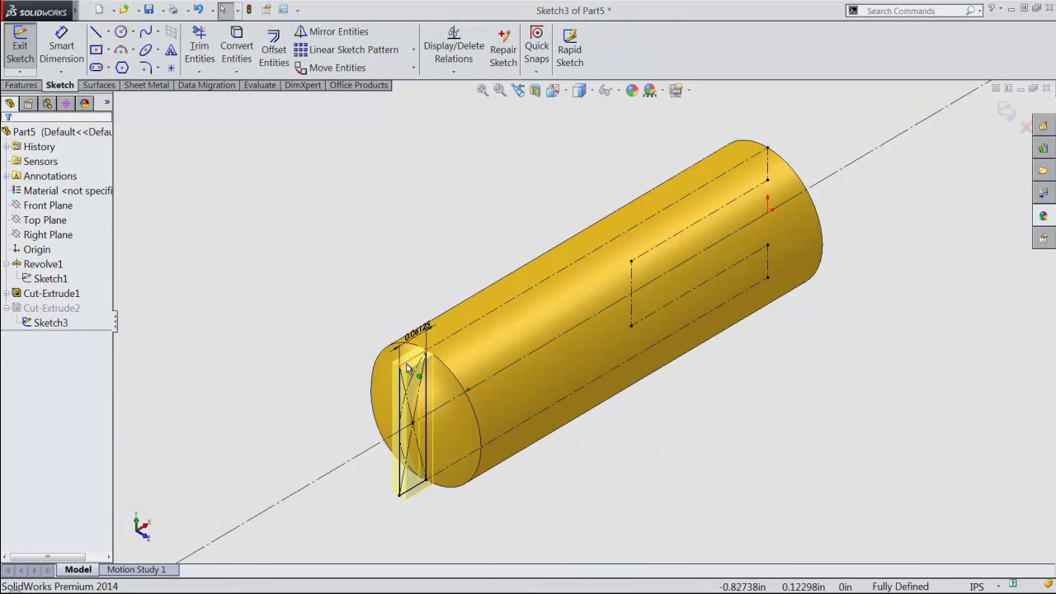
pyautogui.scroll(-5, 406, 362)
pyautogui.click(475, 286)
pyautogui.doubleClick(475, 286)
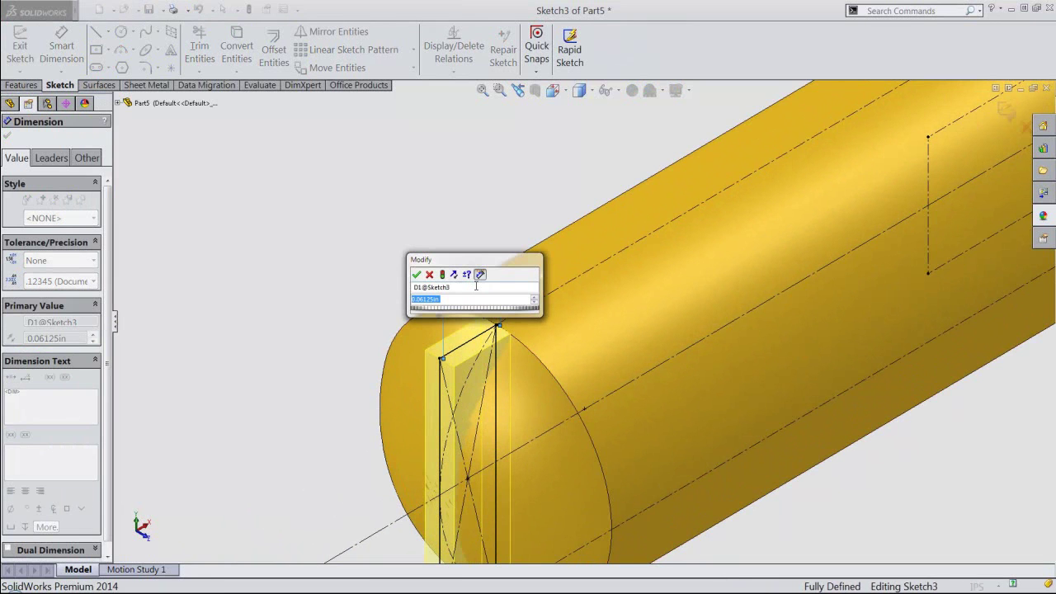
pyautogui.write('.0931')
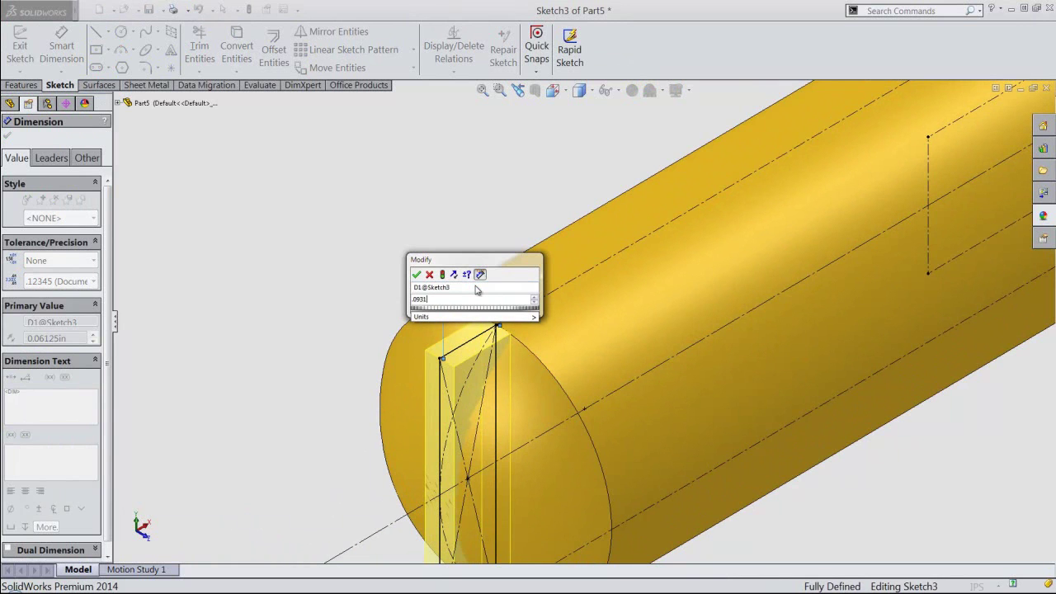
pyautogui.press('Return')
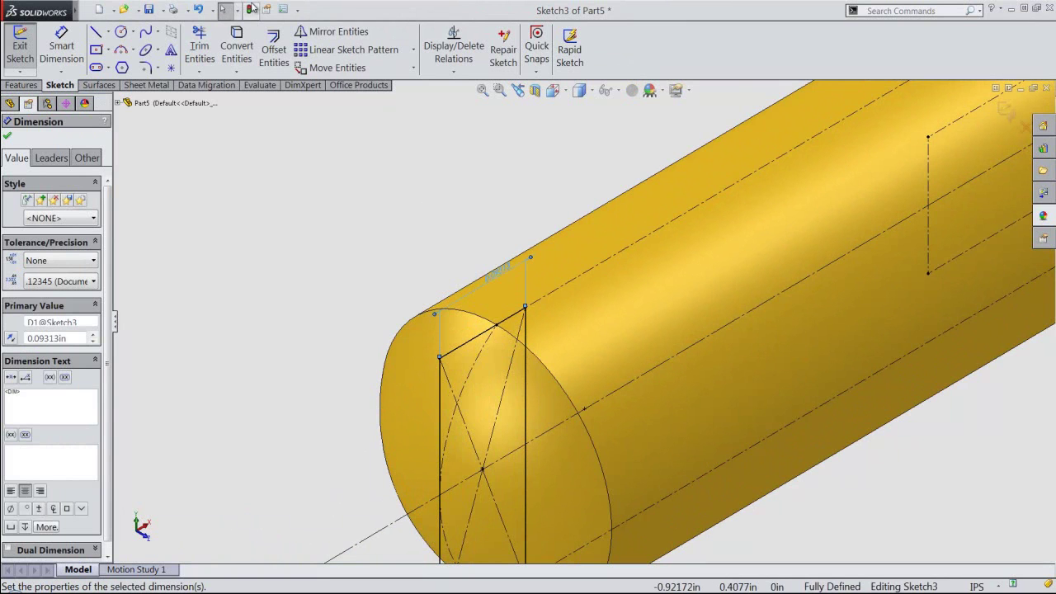
pyautogui.click(248, 9)
pyautogui.press('f')
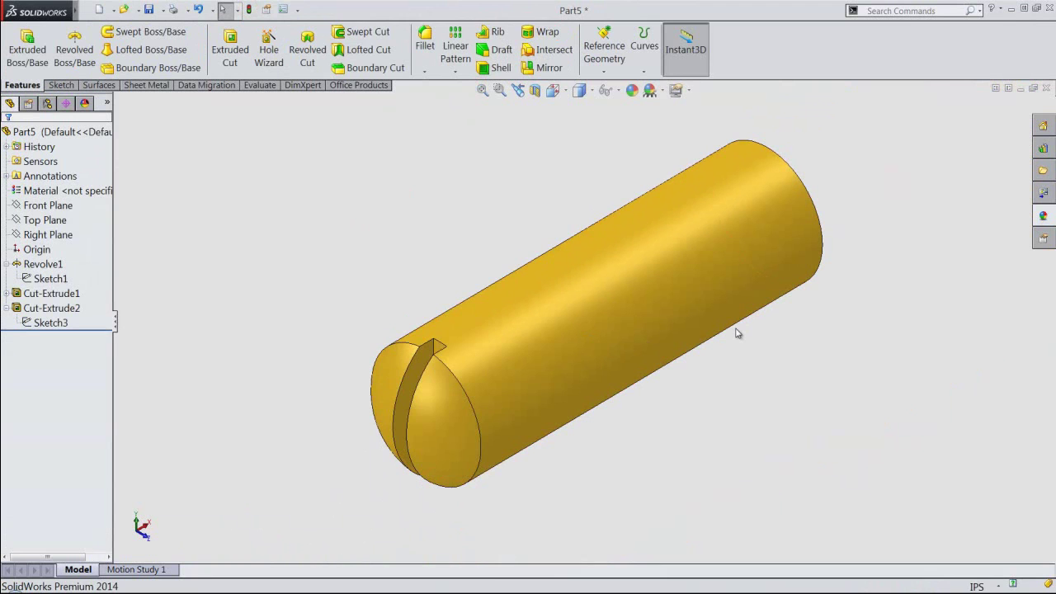
# Close Part5 saving changes, then close Part4 to return to Subassembly-1.
pyautogui.click(727, 341)
pyautogui.click(1046, 88)
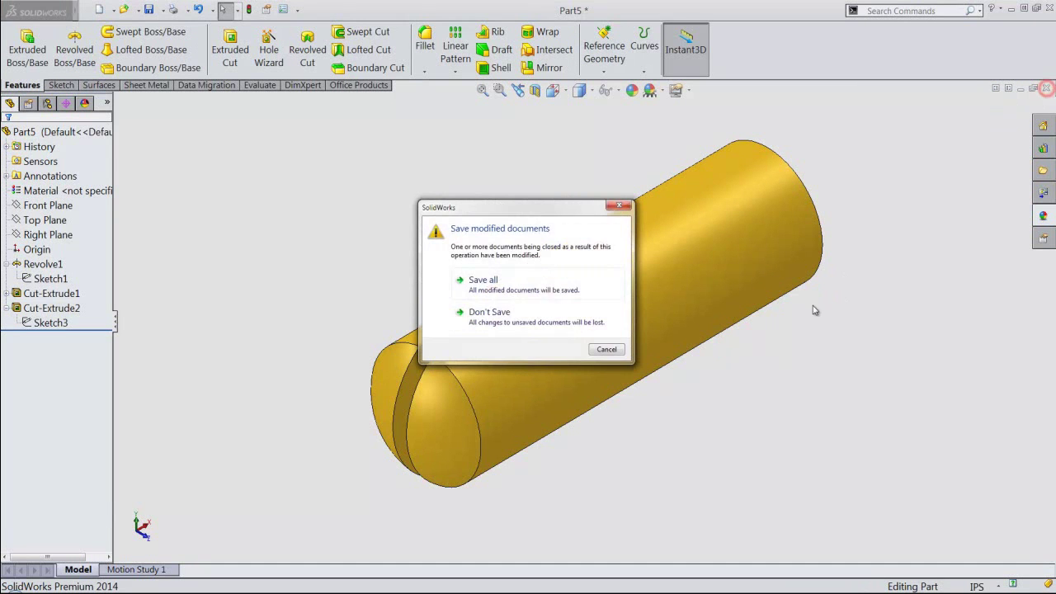
pyautogui.click(528, 285)
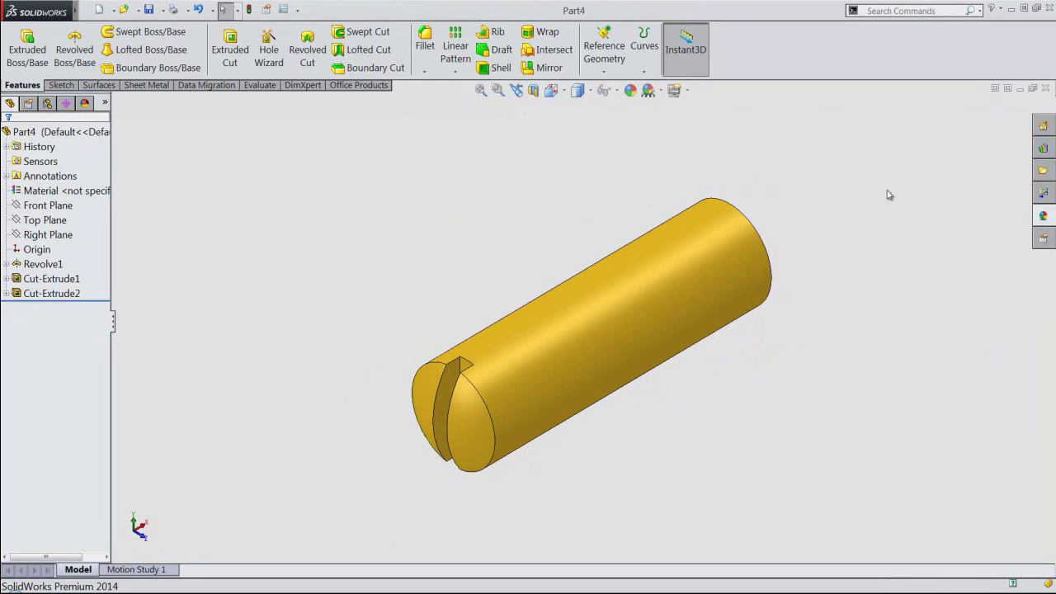
pyautogui.click(1046, 88)
pyautogui.click(707, 386)
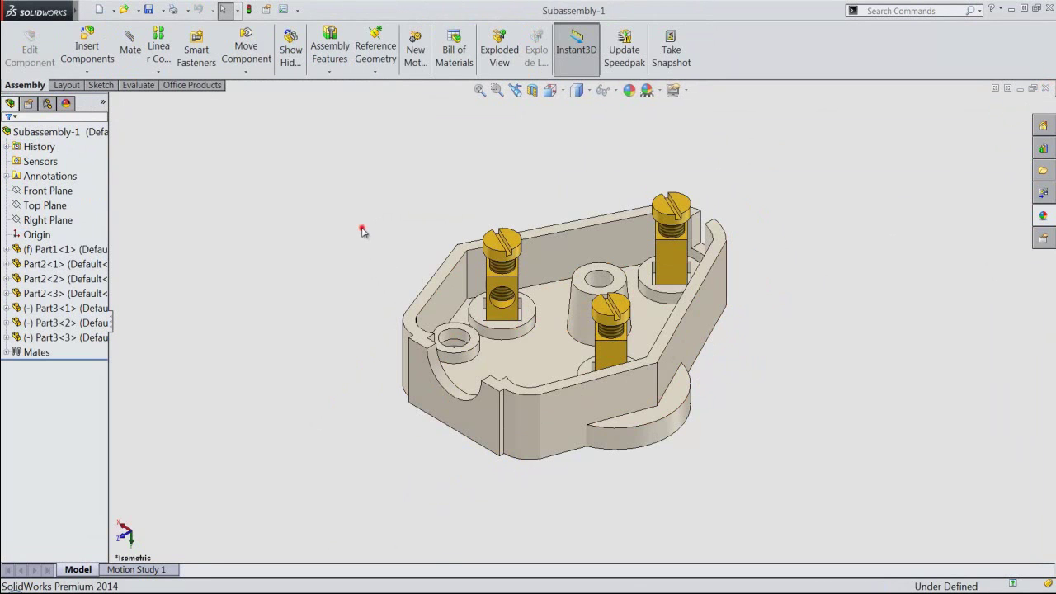
# Reset the standard views to defaults, switch to Isometric, and begin Insert Components.
pyautogui.press('space')
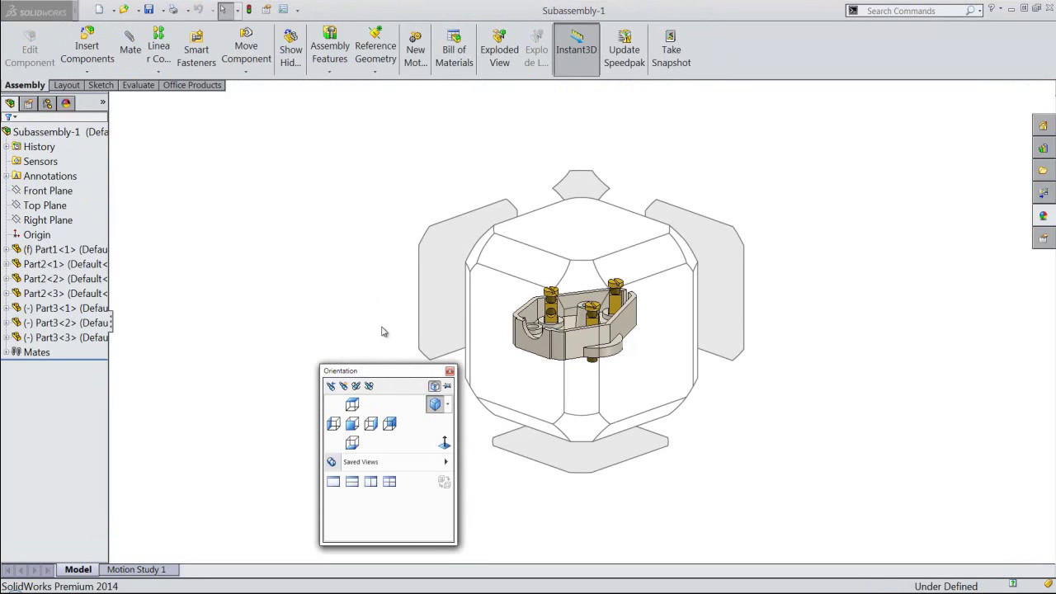
pyautogui.click(370, 386)
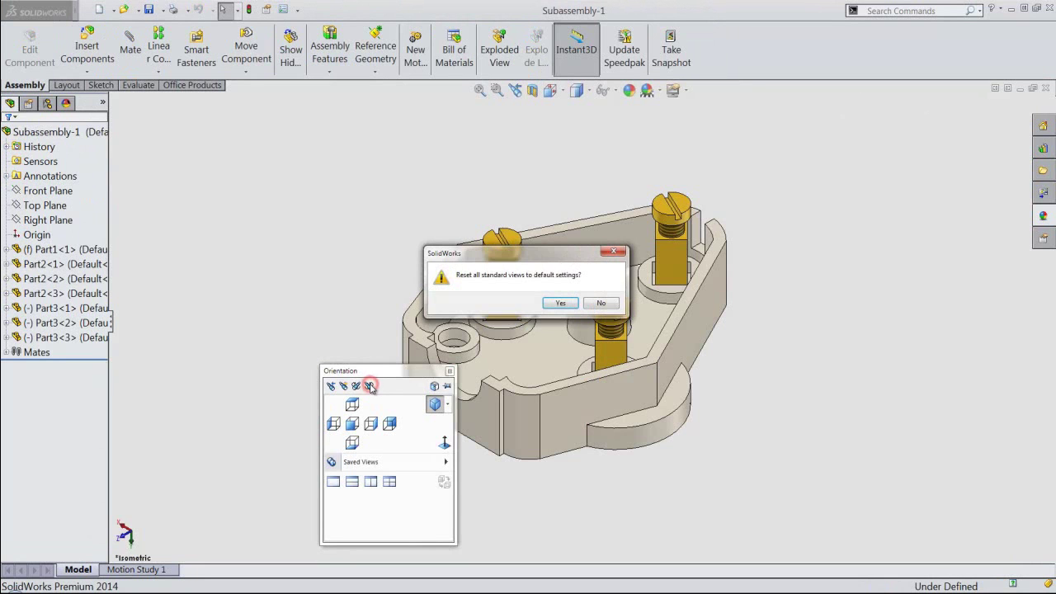
pyautogui.click(560, 302)
pyautogui.click(447, 403)
pyautogui.click(450, 423)
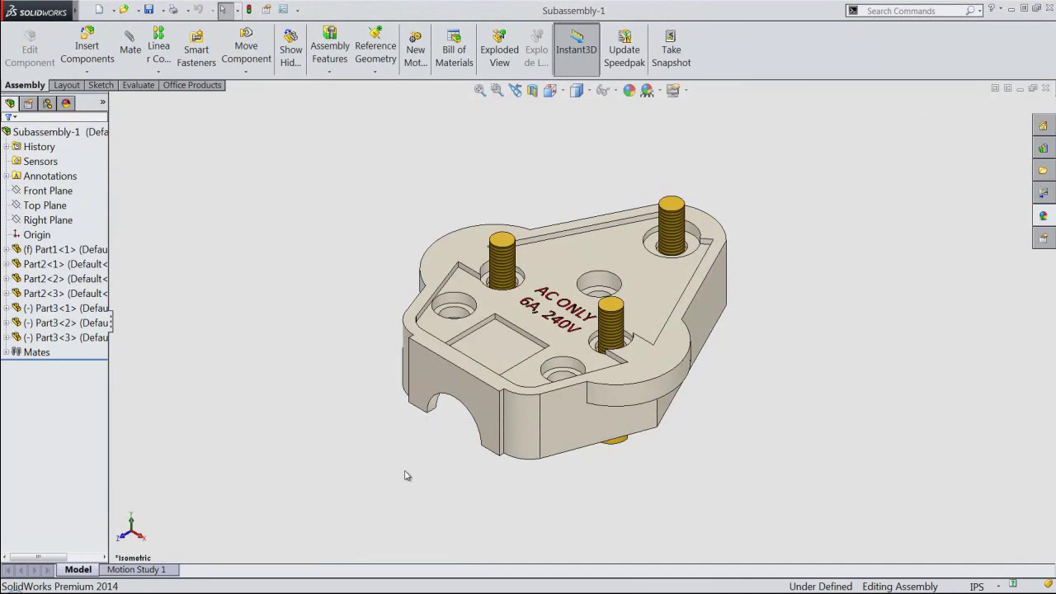
pyautogui.click(87, 46)
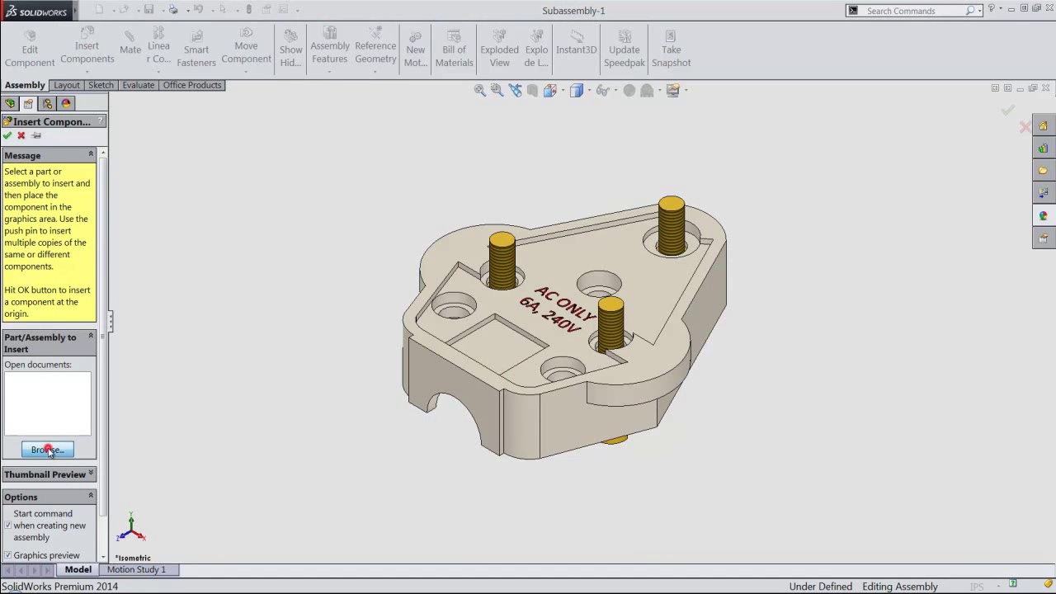
# Insert Part4 into the assembly beside the plug base.
pyautogui.click(48, 450)
pyautogui.click(466, 248)
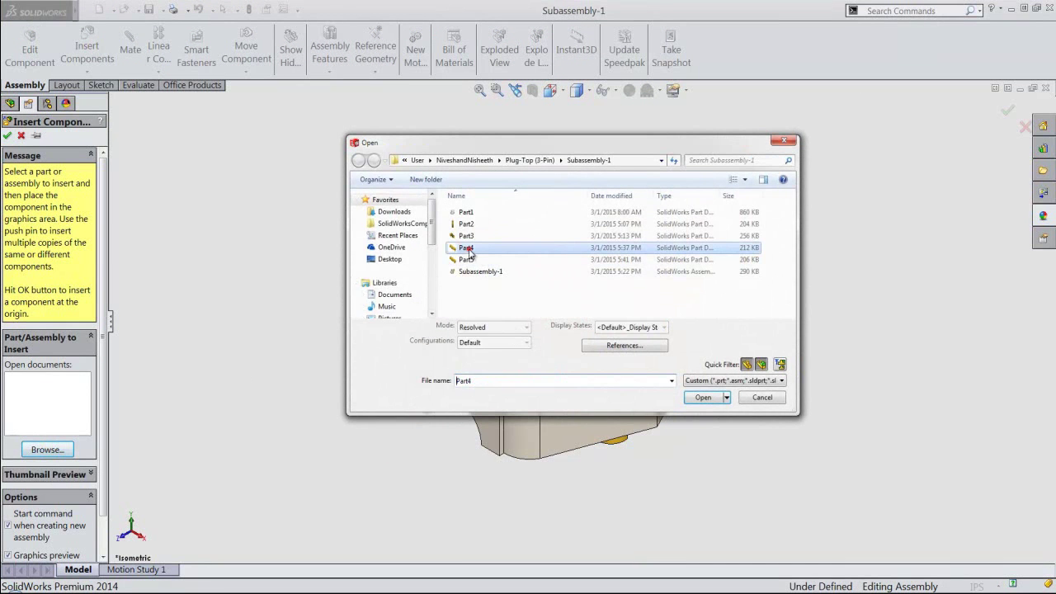
pyautogui.click(702, 397)
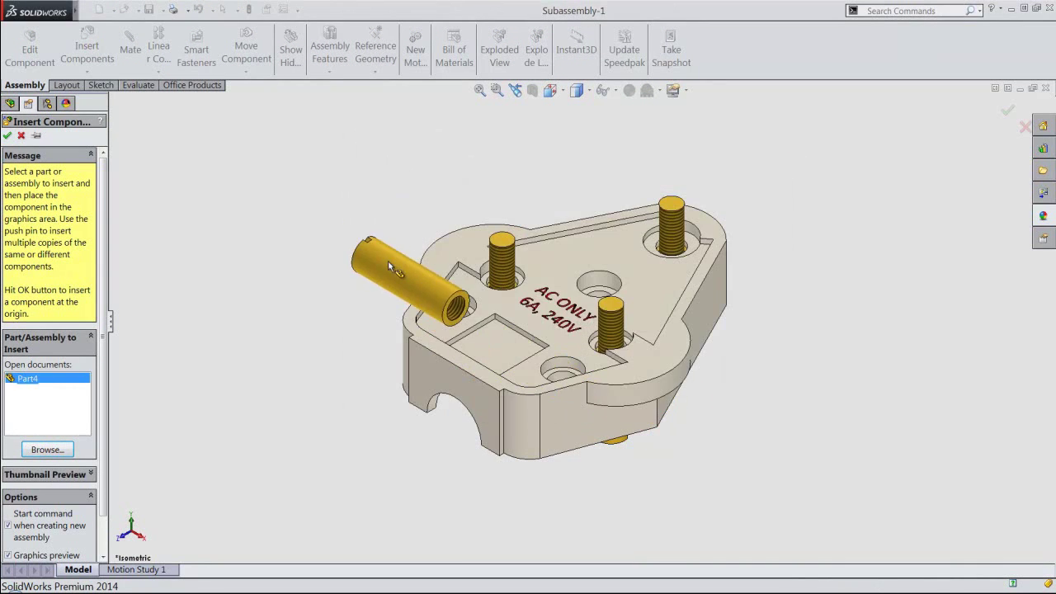
pyautogui.click(328, 220)
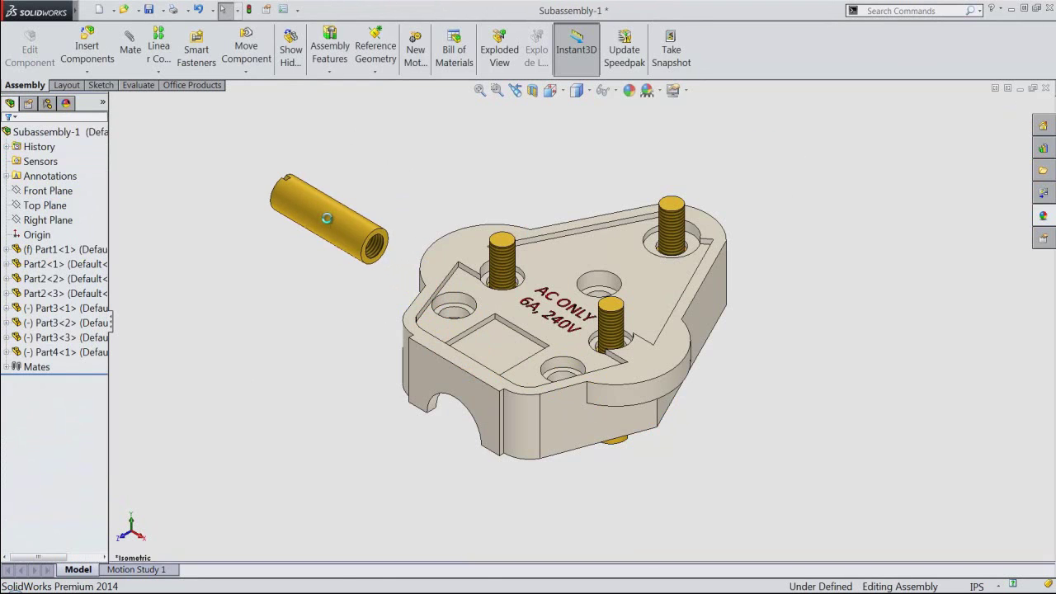
# Rotate the Part4 cylinder upright with Move with Triad.
pyautogui.click(346, 223)
pyautogui.rightClick(345, 222)
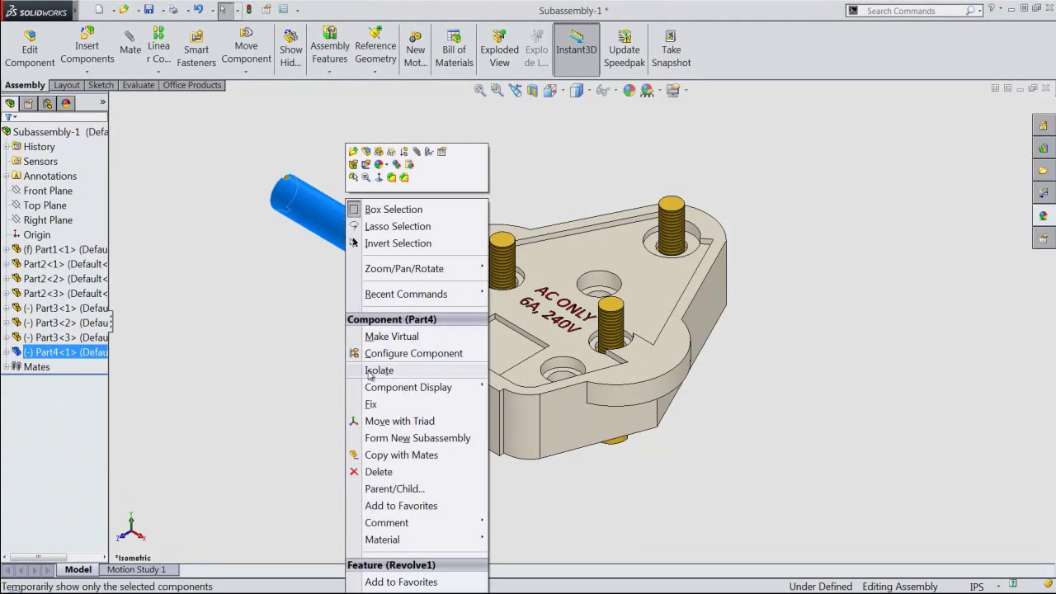
pyautogui.click(370, 425)
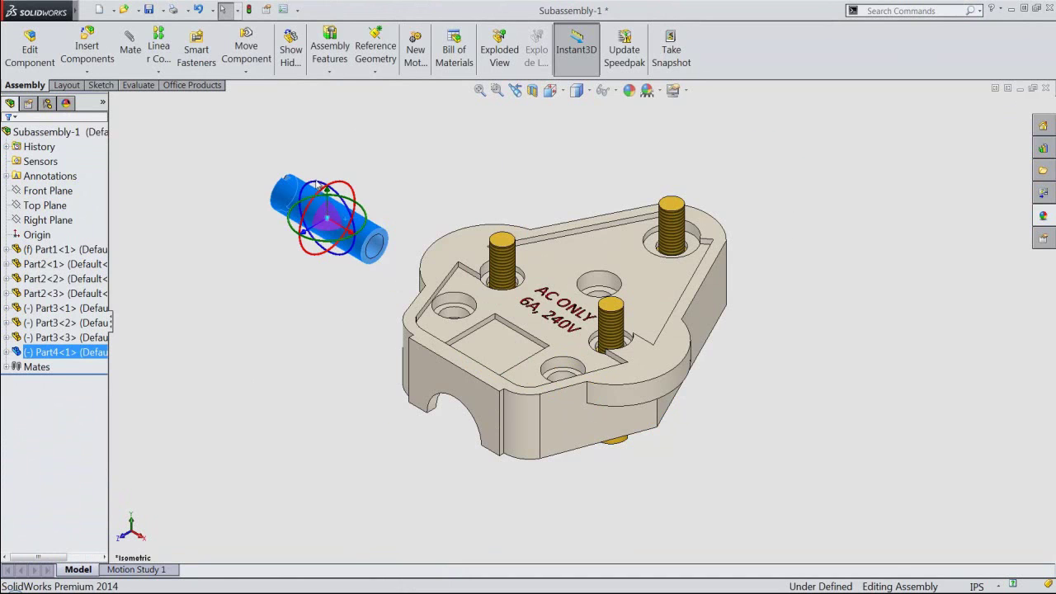
pyautogui.moveTo(324, 191); pyautogui.dragTo(353, 221)
pyautogui.click(219, 259)
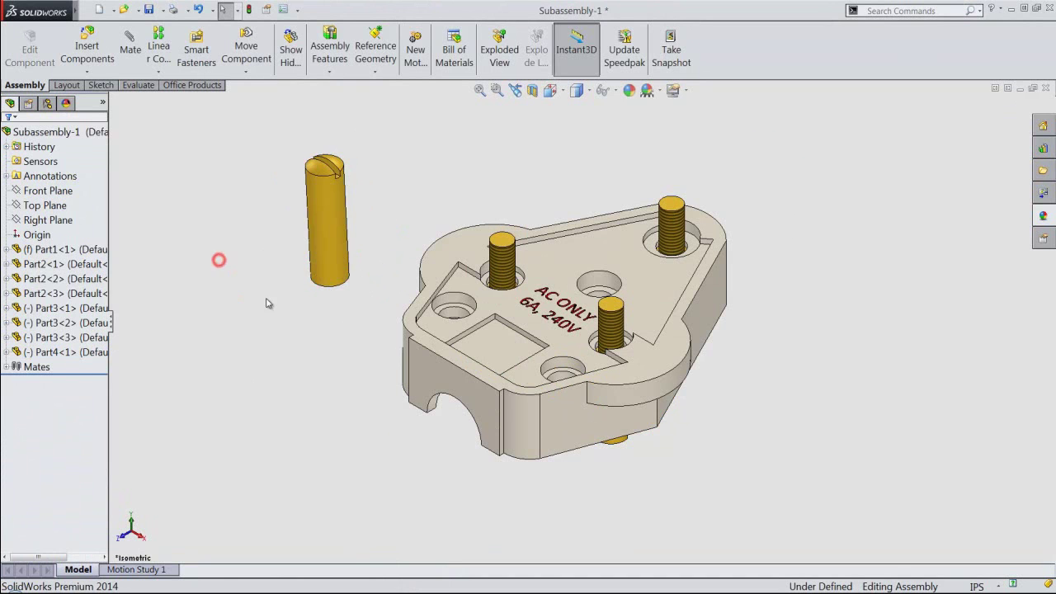
# Mate the cylinder concentric with the left threaded stud.
pyautogui.click(323, 248)
pyautogui.keyDown('ctrl'); pyautogui.click(501, 262); pyautogui.keyUp('ctrl')
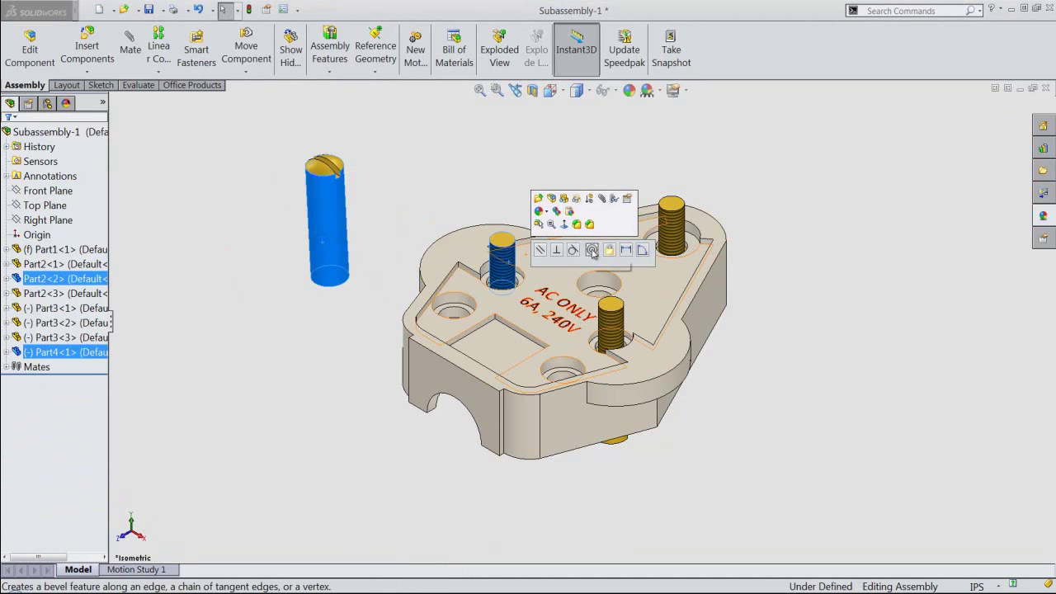
pyautogui.click(591, 251)
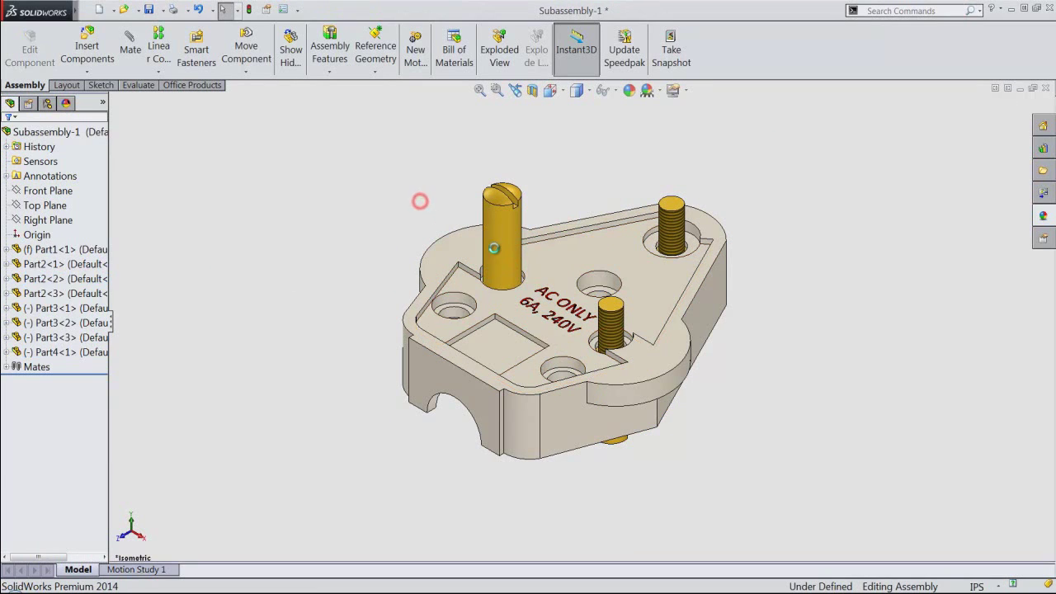
# Seat the pin down onto its hole edge on the plate with a Coincident mate.
pyautogui.click(364, 171)
pyautogui.scroll(-3, 464, 260)
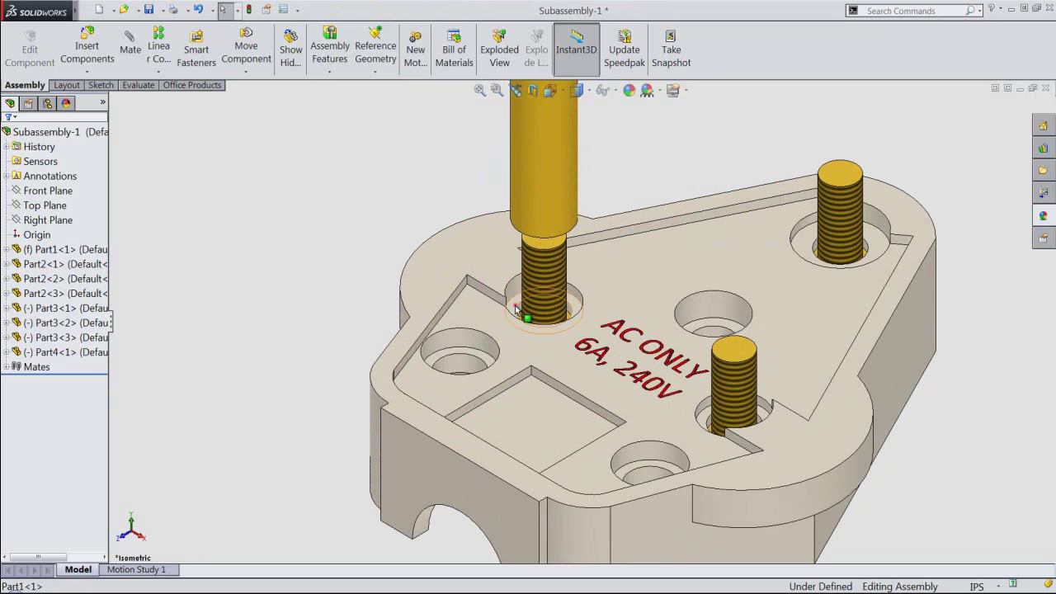
pyautogui.click(528, 330)
pyautogui.moveTo(530, 344); pyautogui.dragTo(547, 275, button='middle')
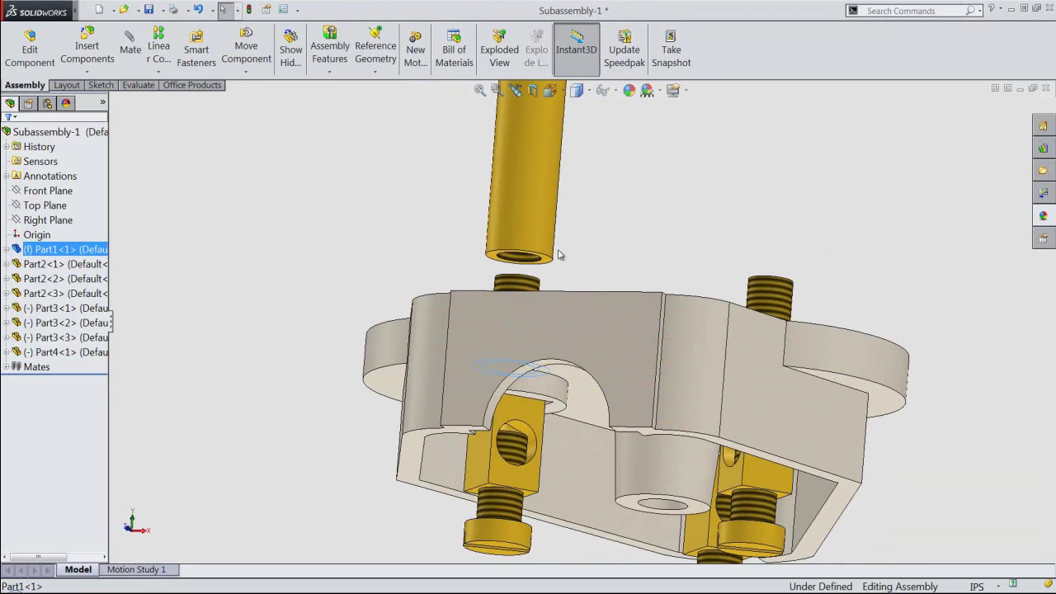
pyautogui.keyDown('ctrl'); pyautogui.click(544, 265); pyautogui.keyUp('ctrl')
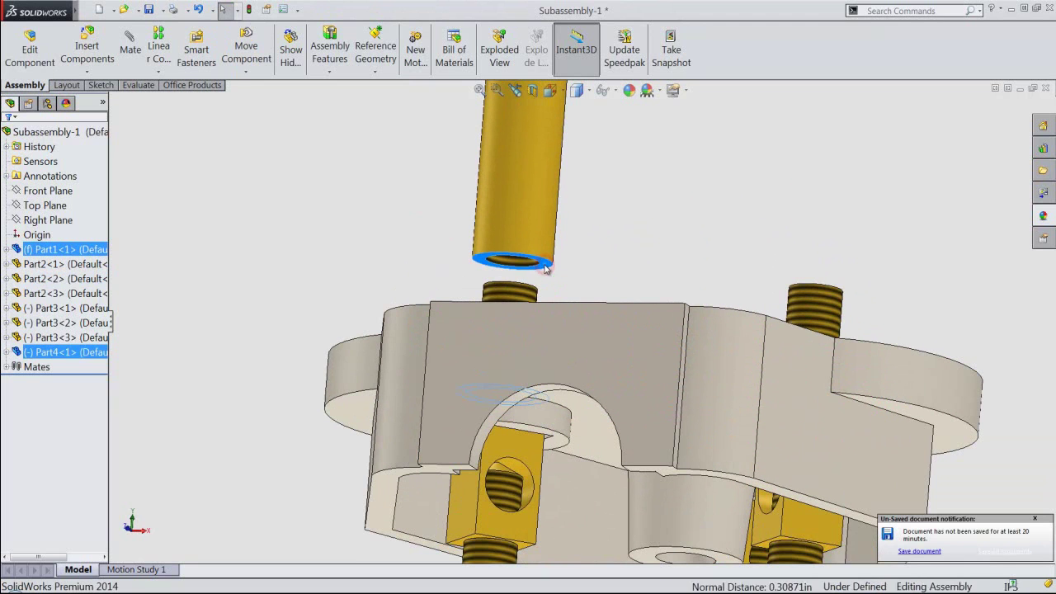
pyautogui.click(576, 252)
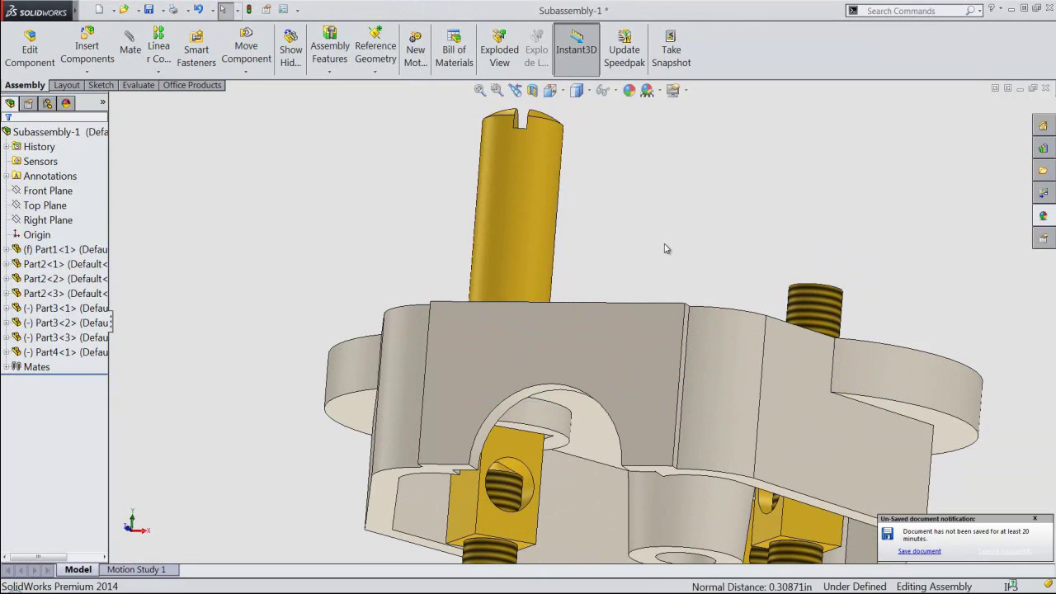
# Save the assembly, switch to isometric view, and drag a second copy of Part4 into the scene.
pyautogui.click(926, 551)
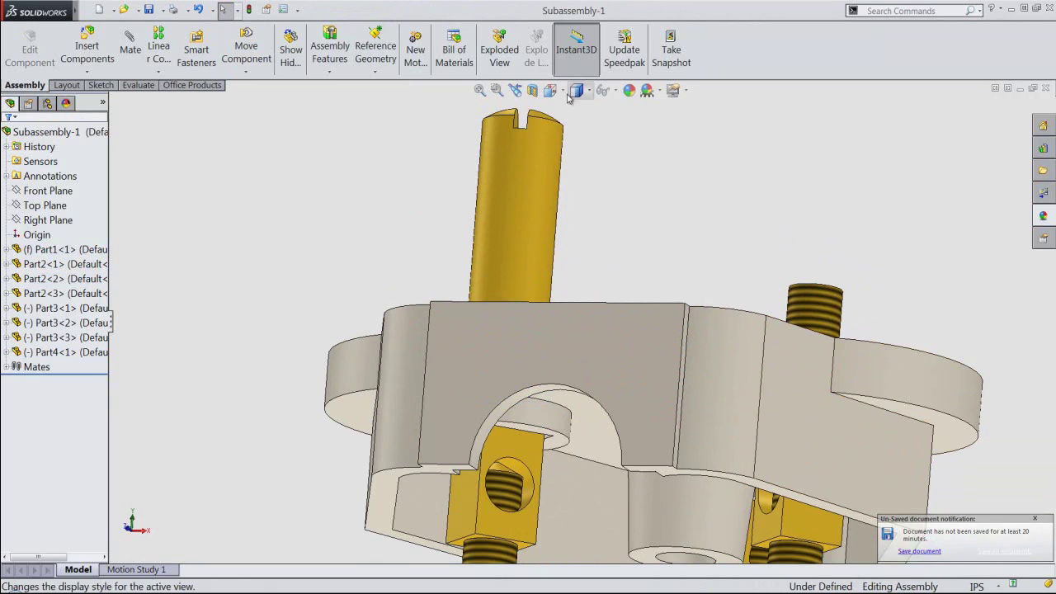
pyautogui.click(561, 92)
pyautogui.click(582, 289)
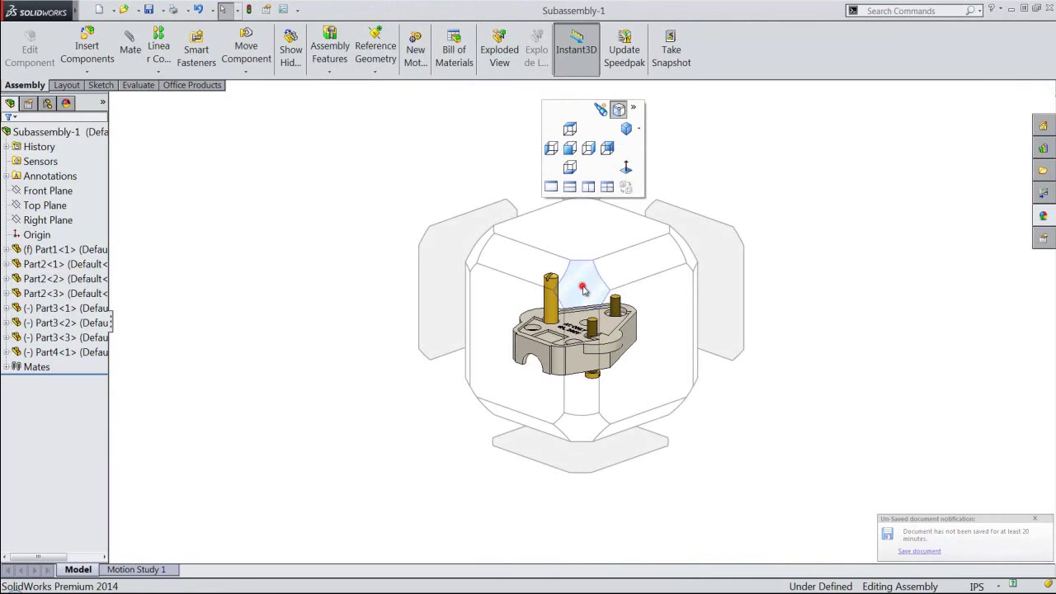
pyautogui.click(332, 221)
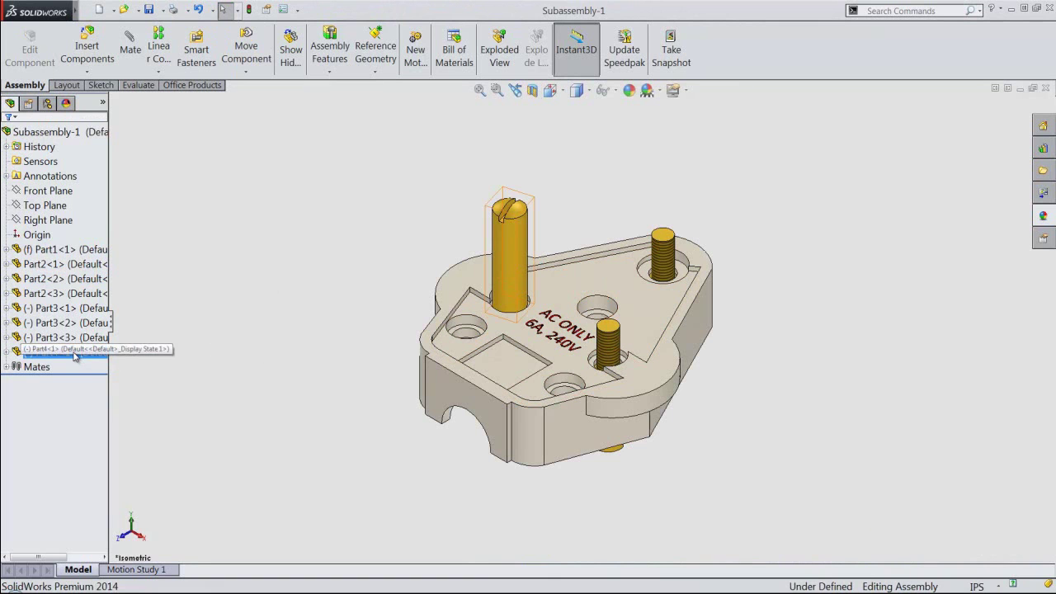
pyautogui.click(29, 353)
pyautogui.moveTo(29, 354); pyautogui.dragTo(797, 333)
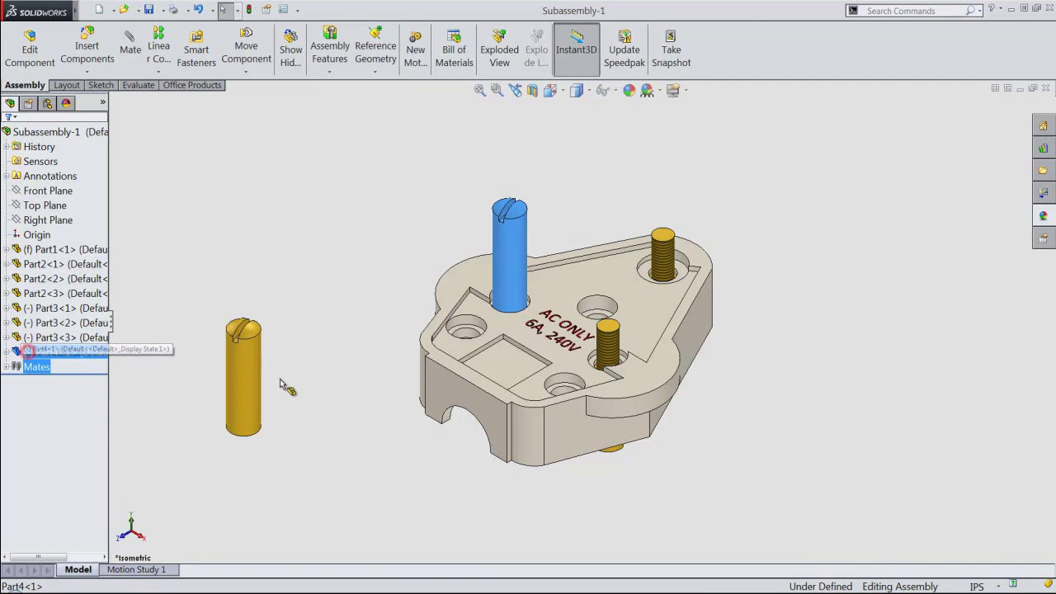
# Place the second pin copy and make it concentric with the middle threaded stud.
pyautogui.click(919, 379)
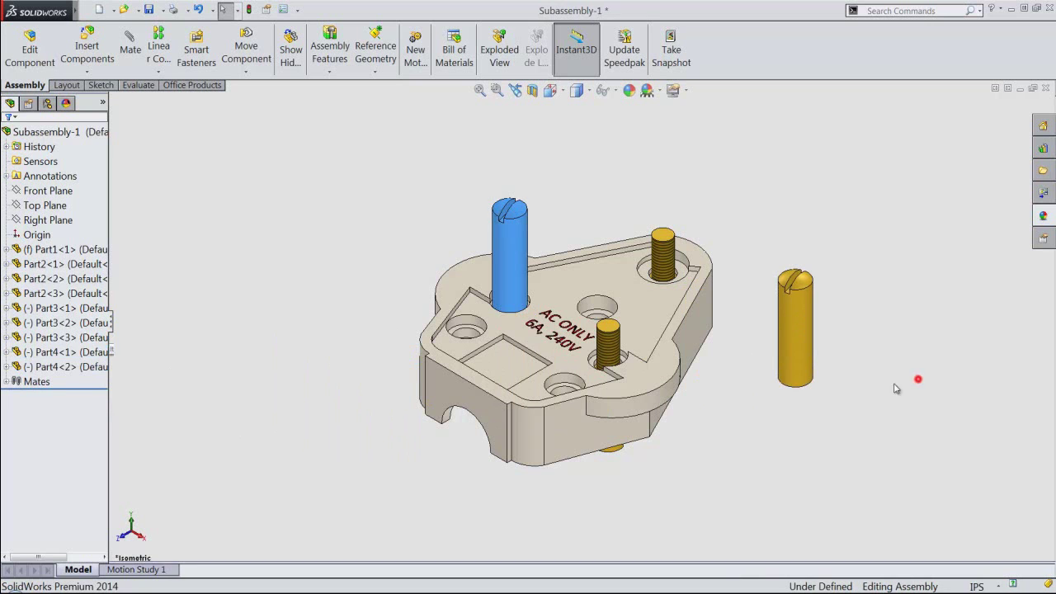
pyautogui.click(798, 348)
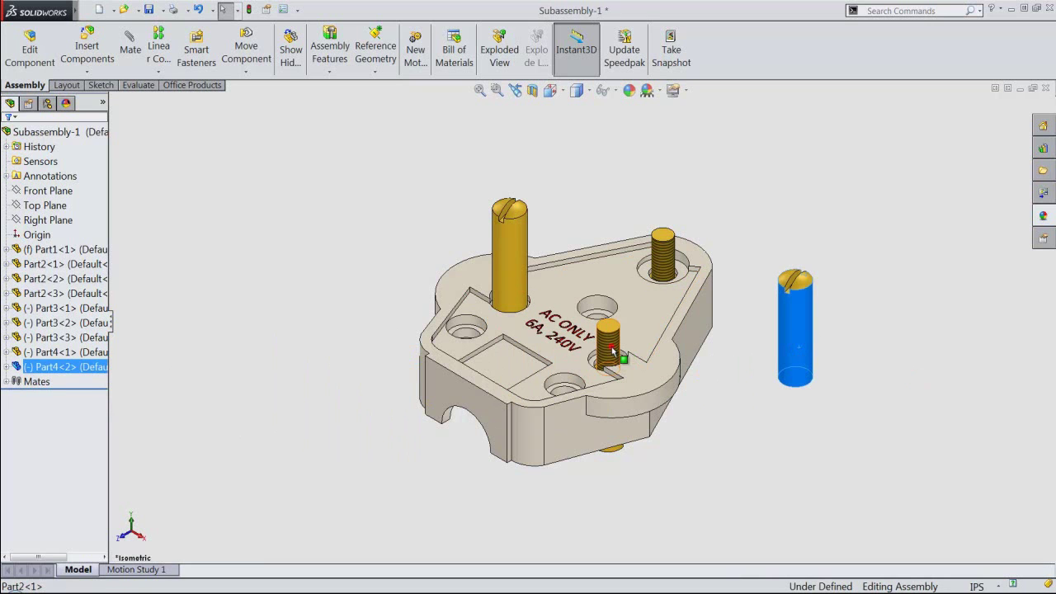
pyautogui.keyDown('ctrl'); pyautogui.click(612, 350); pyautogui.keyUp('ctrl')
pyautogui.click(695, 335)
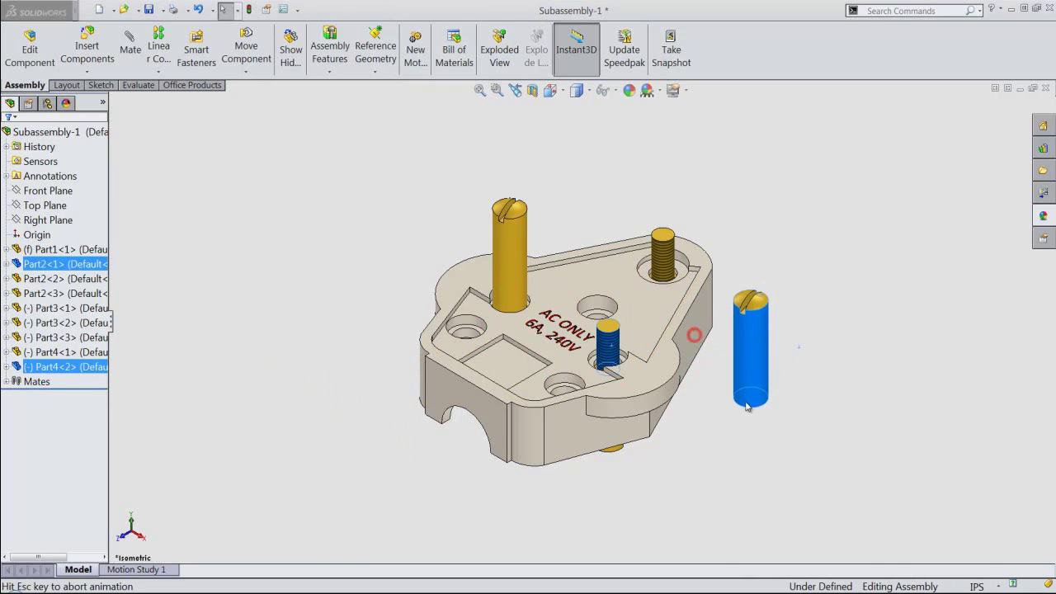
pyautogui.moveTo(615, 468); pyautogui.dragTo(632, 367)
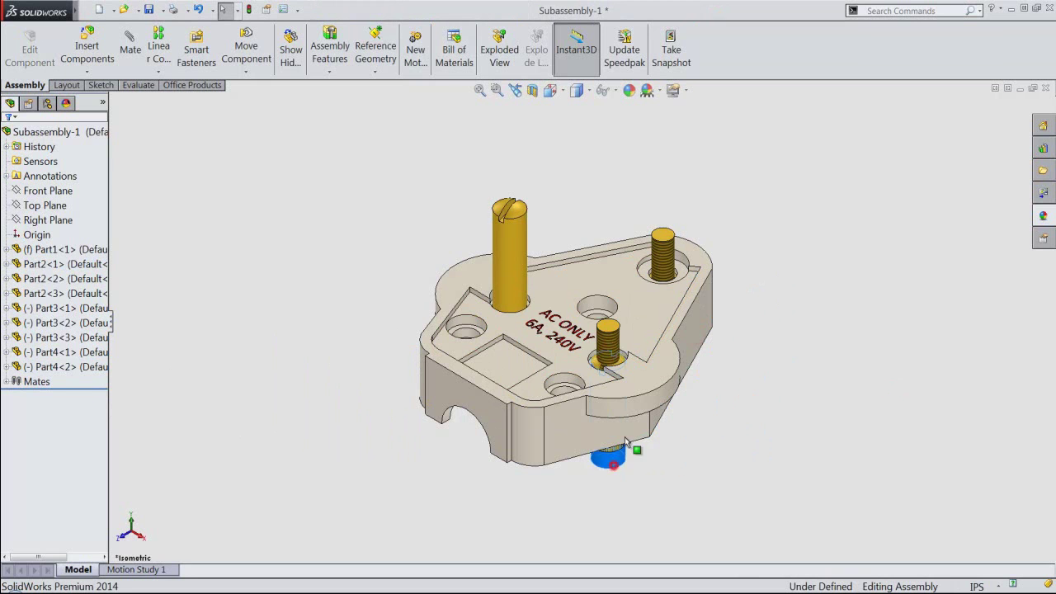
# Seat the second pin's bottom edge onto the stud's hole edge with a Coincident mate.
pyautogui.click(811, 470)
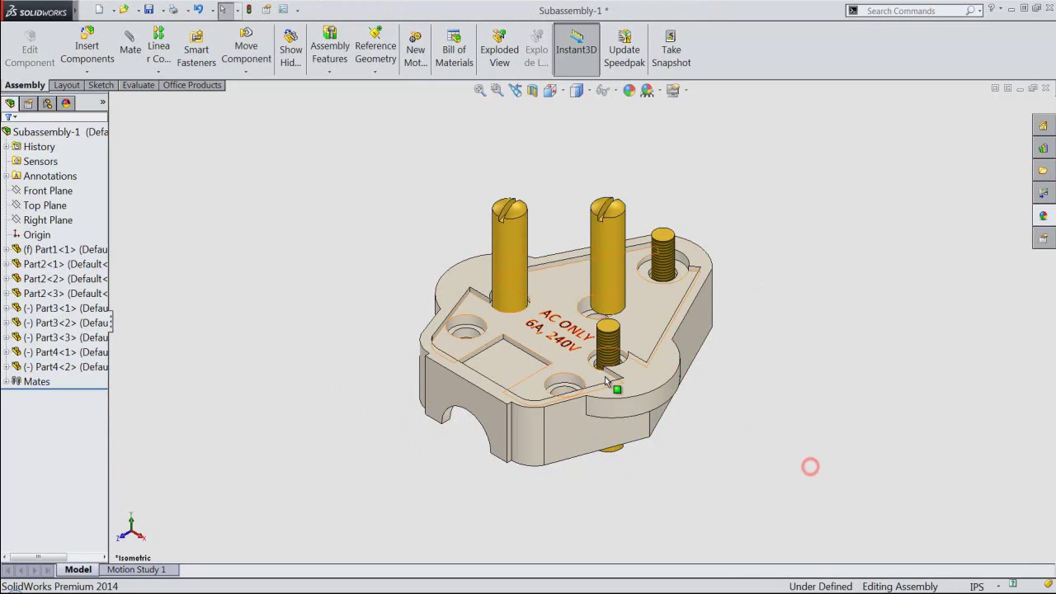
pyautogui.scroll(-5, 607, 384)
pyautogui.click(571, 328)
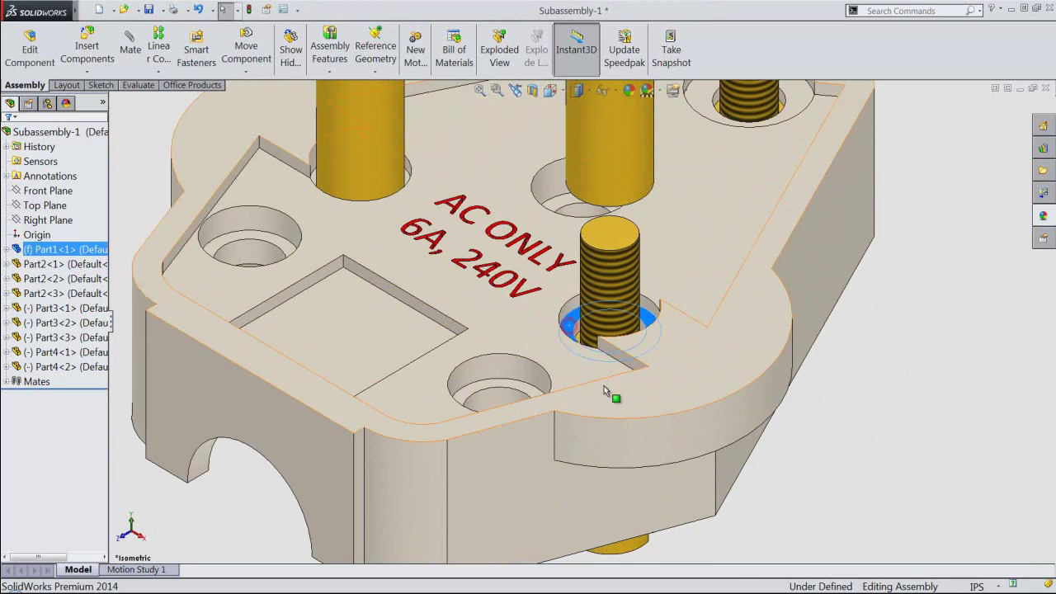
pyautogui.moveTo(607, 328); pyautogui.dragTo(637, 290, button='middle')
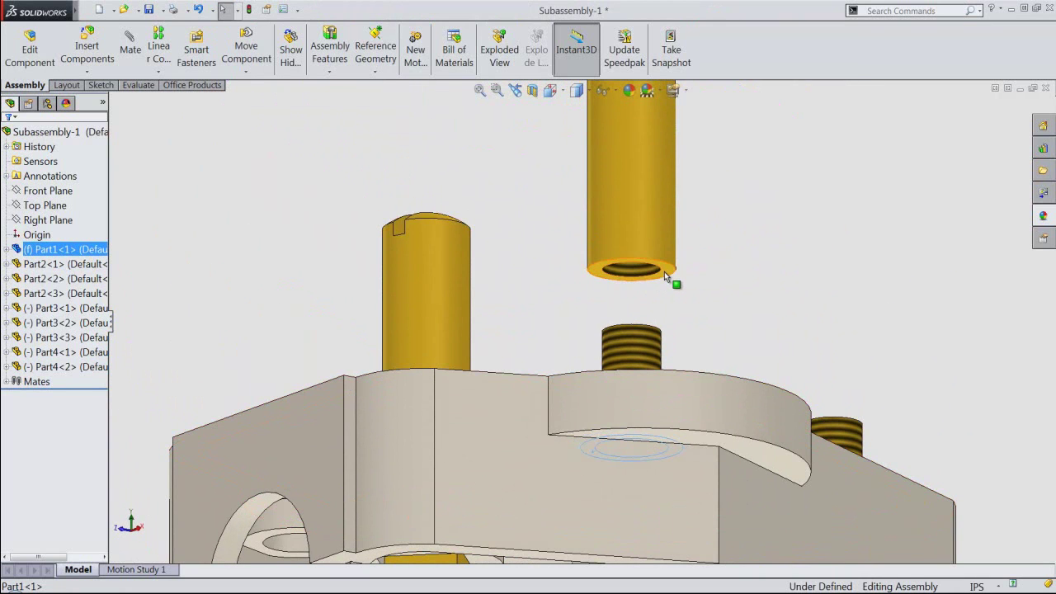
pyautogui.keyDown('ctrl'); pyautogui.click(664, 272); pyautogui.keyUp('ctrl')
pyautogui.click(695, 259)
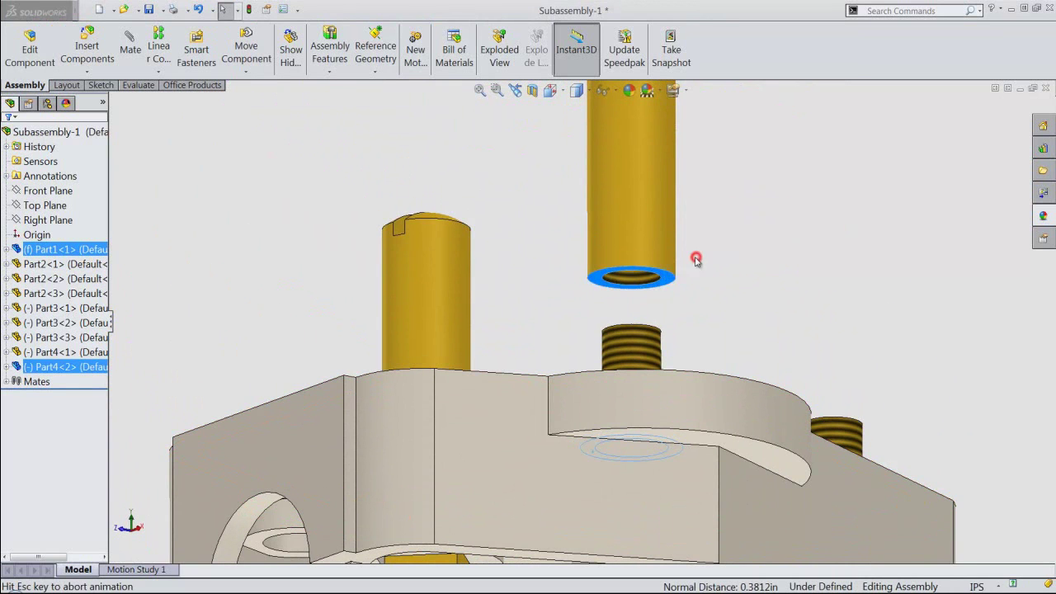
# Show the whole plug in isometric view and save the subassembly.
pyautogui.hotkey('ctrl', '7')
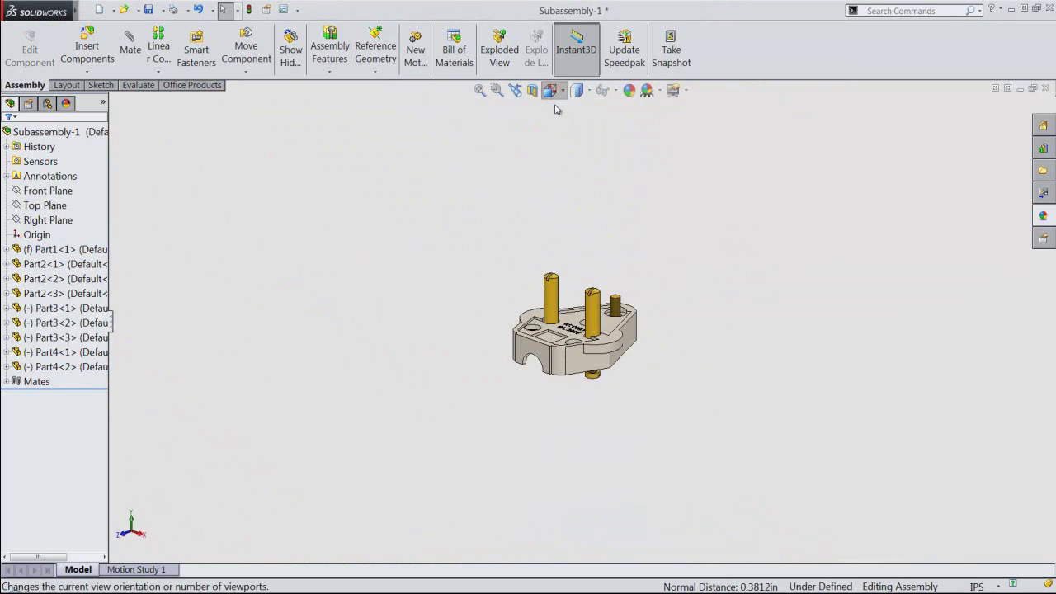
pyautogui.click(551, 91)
pyautogui.click(591, 248)
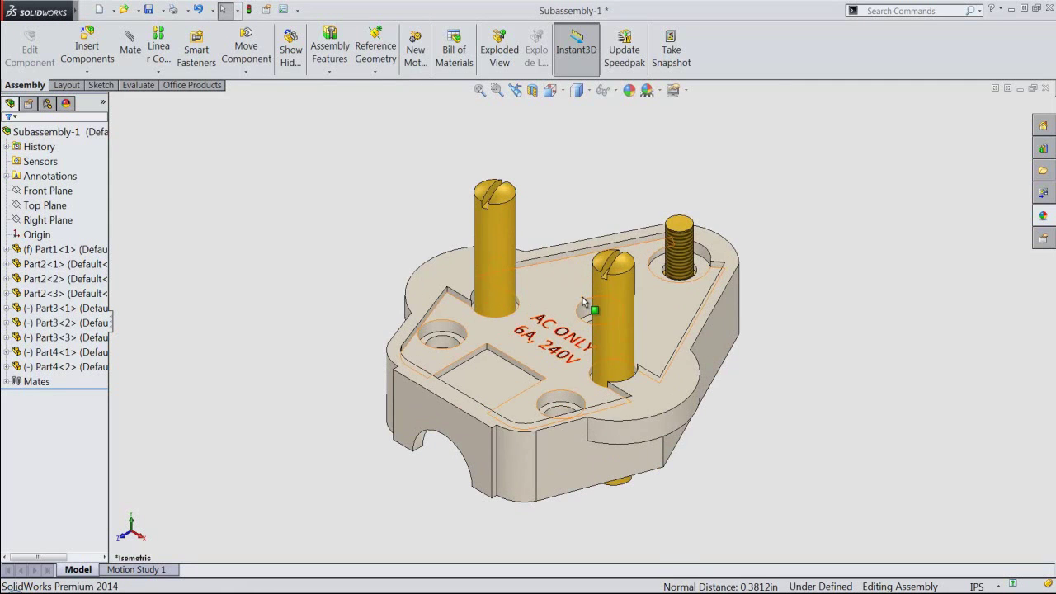
pyautogui.hotkey('ctrl', 's')
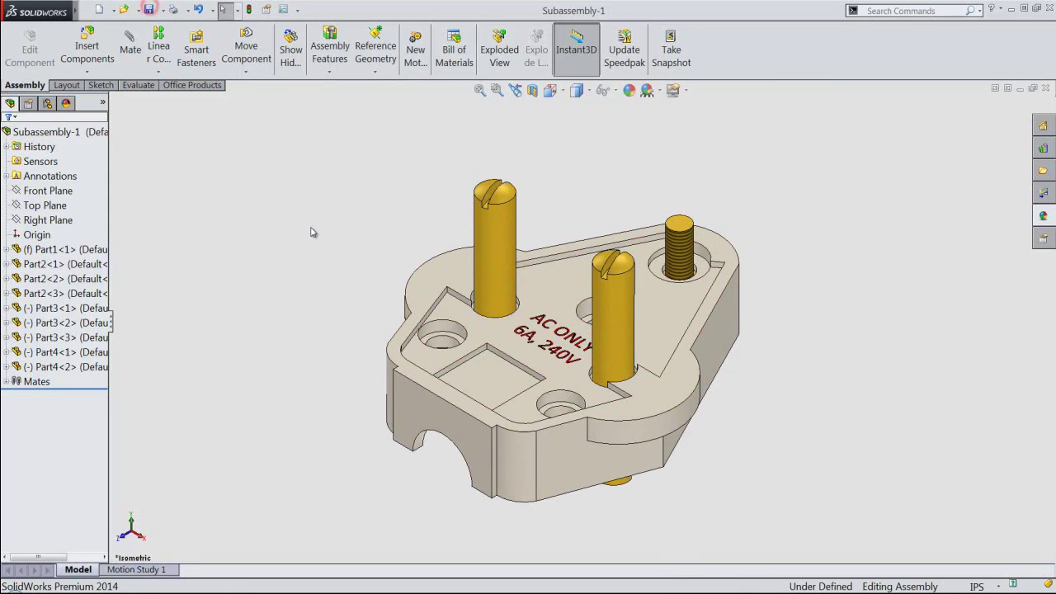
pyautogui.click(88, 49)
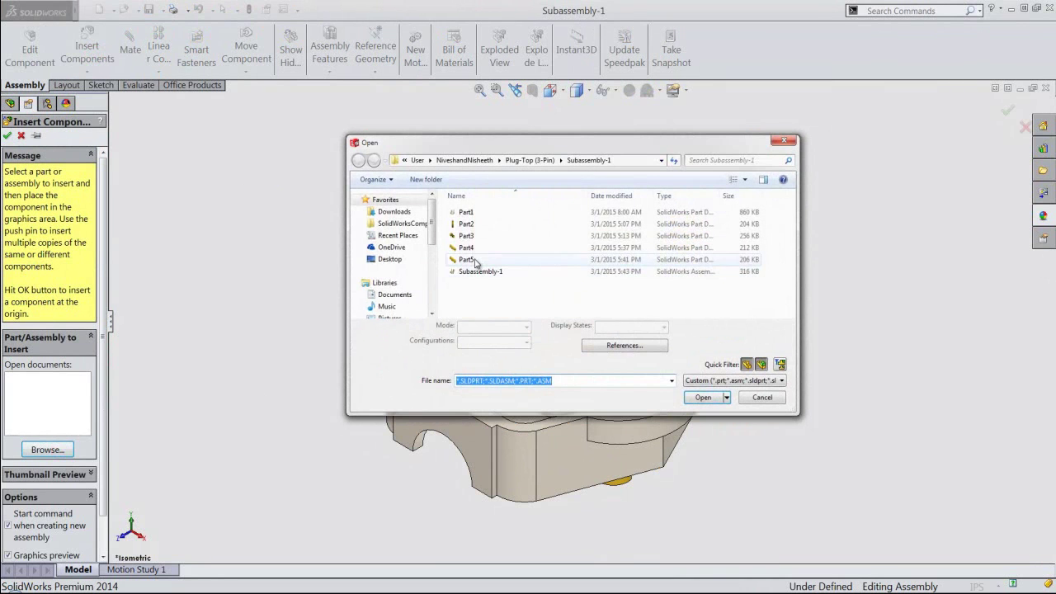
# Insert Part5 beside the plug base and rotate it upright with Move with Triad.
pyautogui.click(474, 259)
pyautogui.click(702, 396)
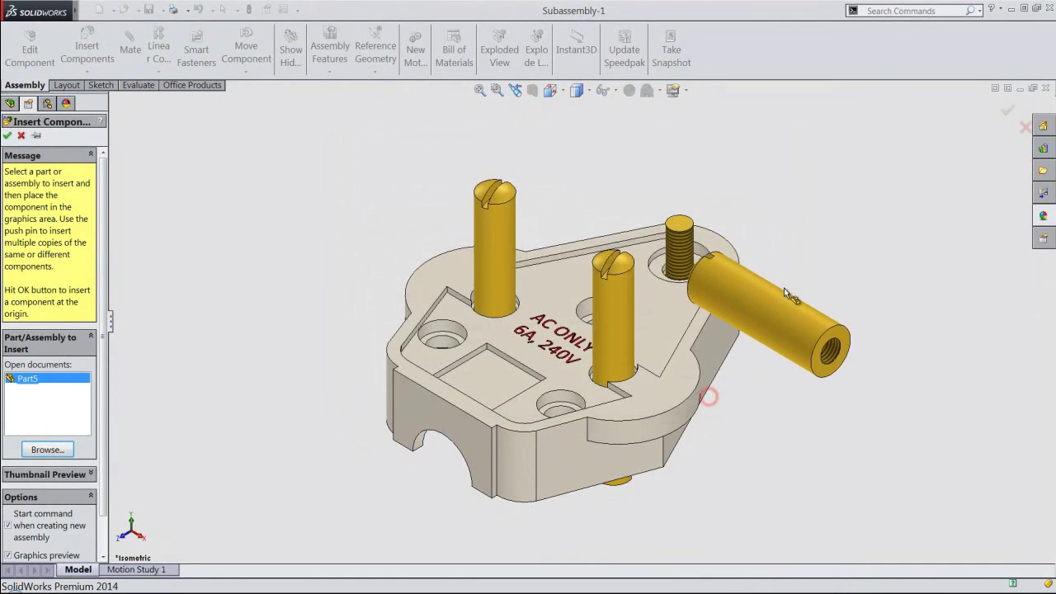
pyautogui.click(857, 217)
pyautogui.rightClick(879, 215)
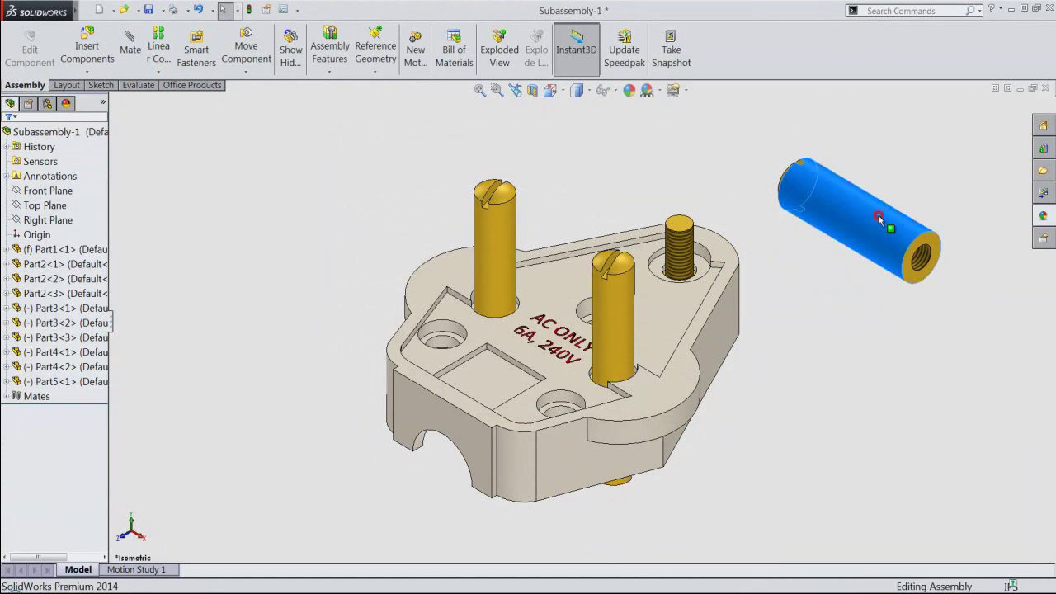
pyautogui.click(904, 421)
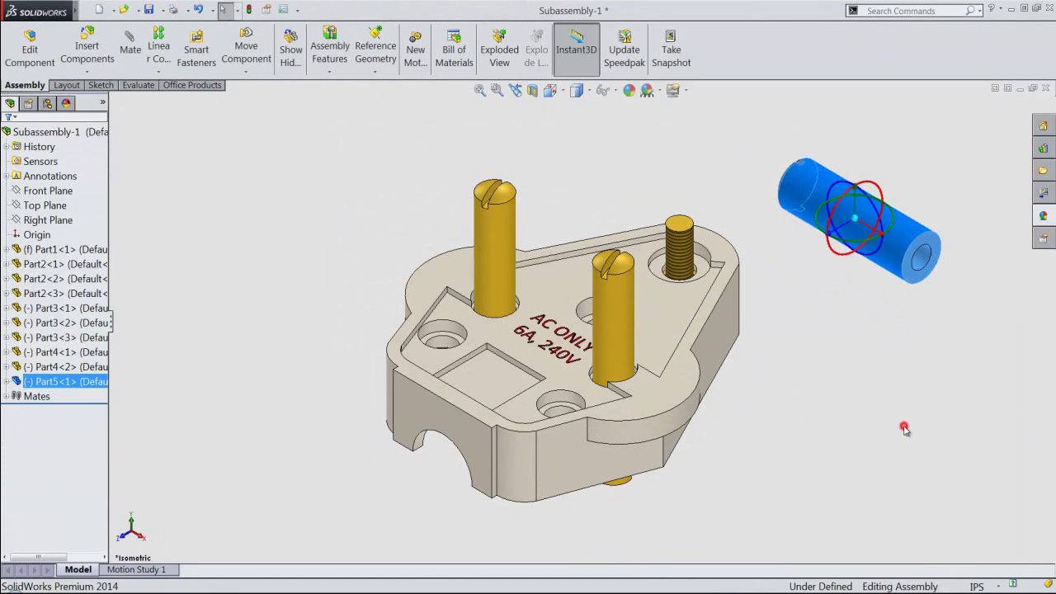
pyautogui.moveTo(848, 188); pyautogui.dragTo(894, 240)
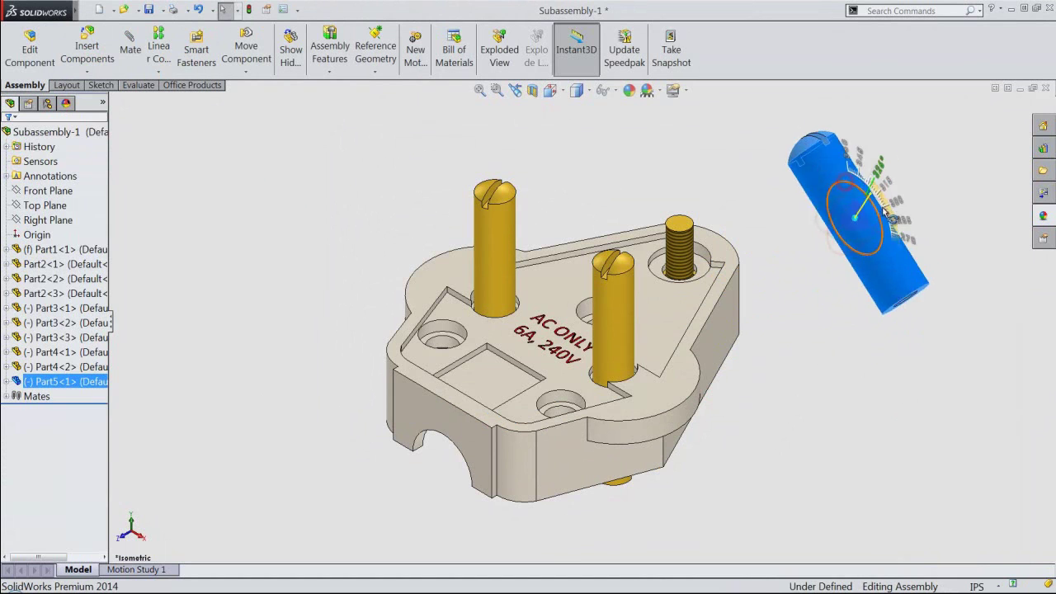
# Make Part5 concentric with the threaded terminal screw.
pyautogui.click(895, 369)
pyautogui.click(855, 277)
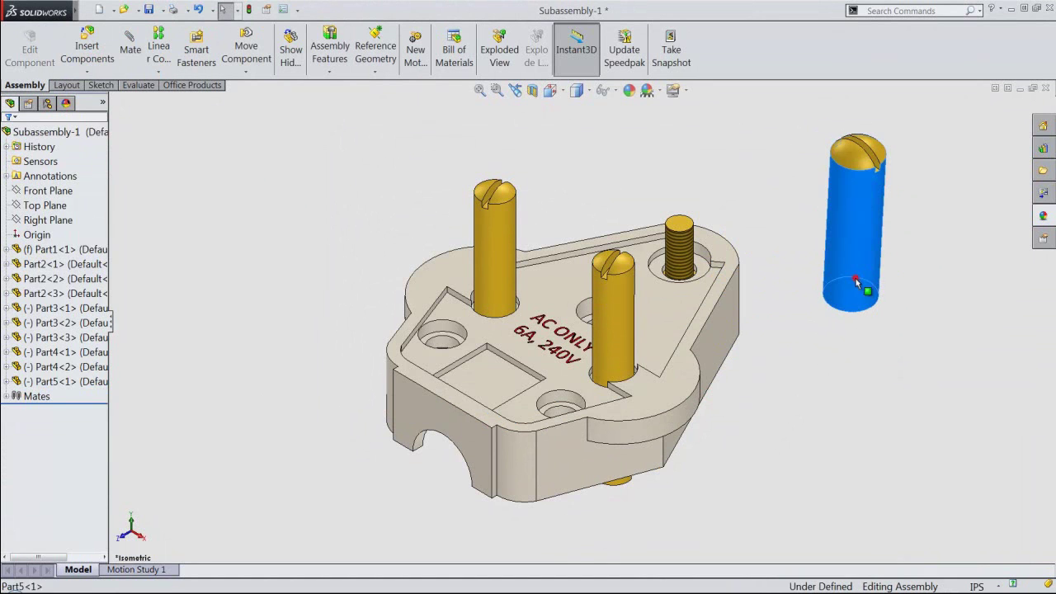
pyautogui.keyDown('ctrl'); pyautogui.click(679, 246); pyautogui.keyUp('ctrl')
pyautogui.click(767, 236)
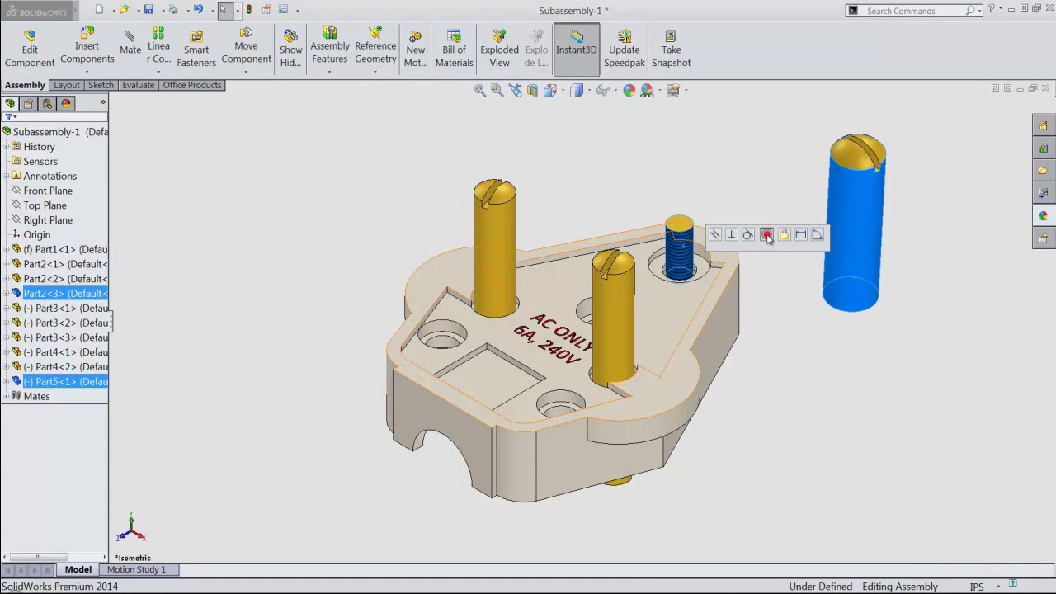
pyautogui.click(797, 326)
pyautogui.moveTo(689, 248); pyautogui.dragTo(662, 99)
# Seat Part5's bottom face onto the base with a Coincident mate, fit the view, and rebuild.
pyautogui.click(698, 295)
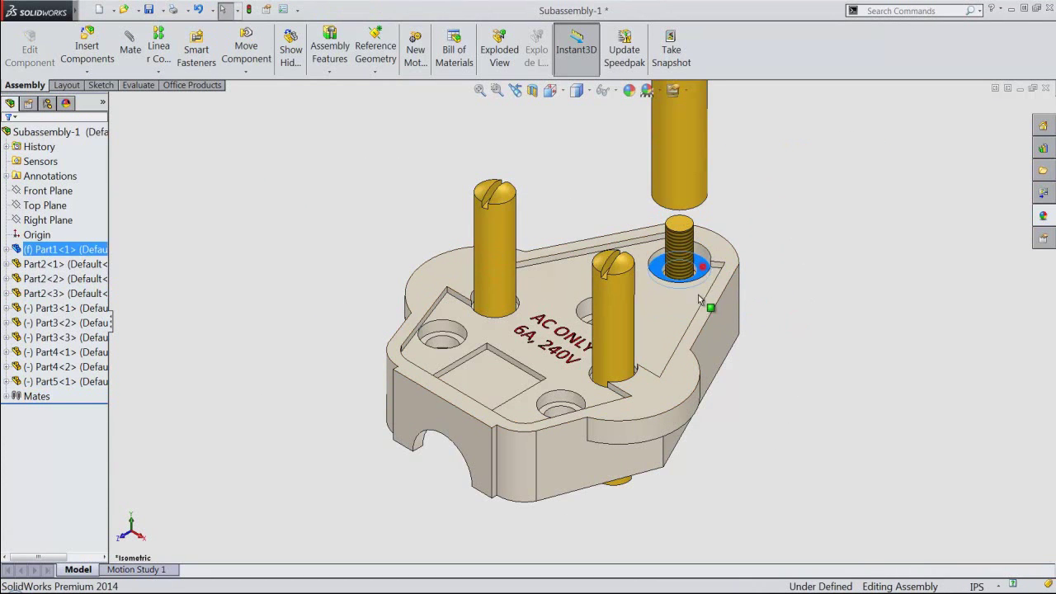
pyautogui.moveTo(697, 295); pyautogui.dragTo(637, 209, button='middle')
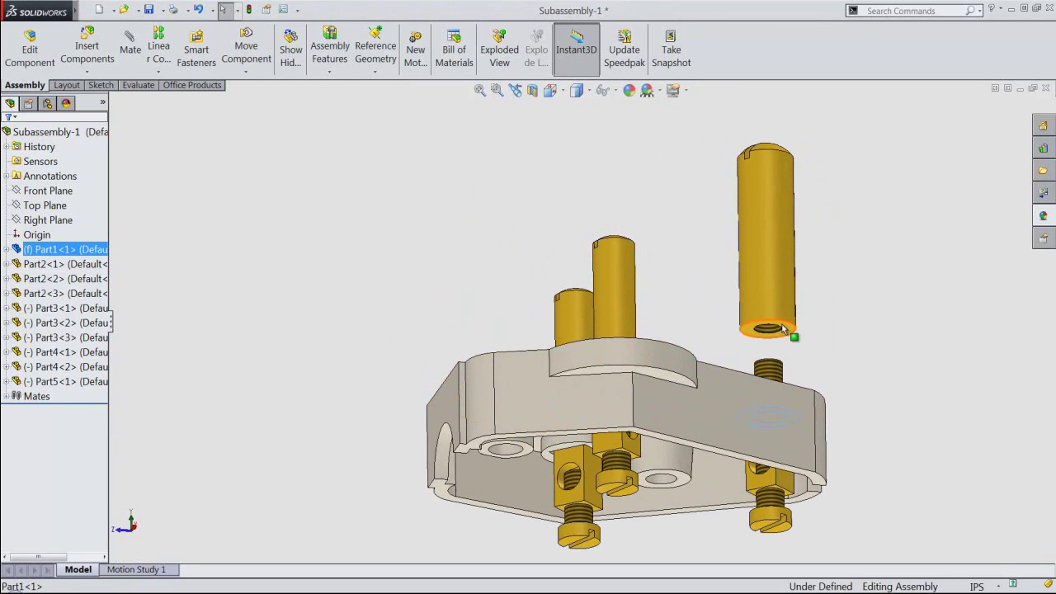
pyautogui.keyDown('ctrl'); pyautogui.click(790, 331); pyautogui.keyUp('ctrl')
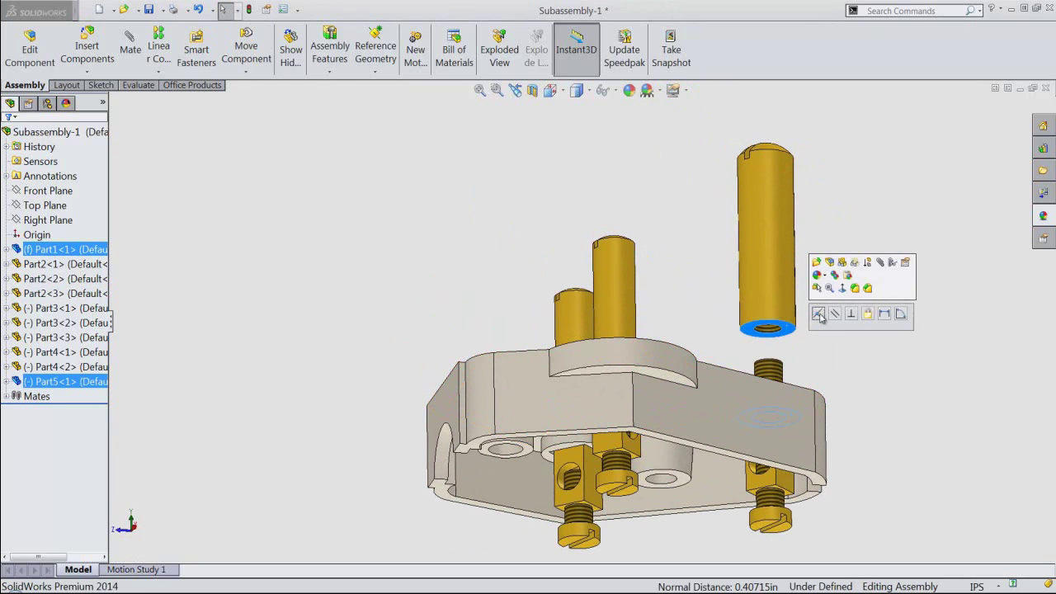
pyautogui.click(817, 313)
pyautogui.click(517, 92)
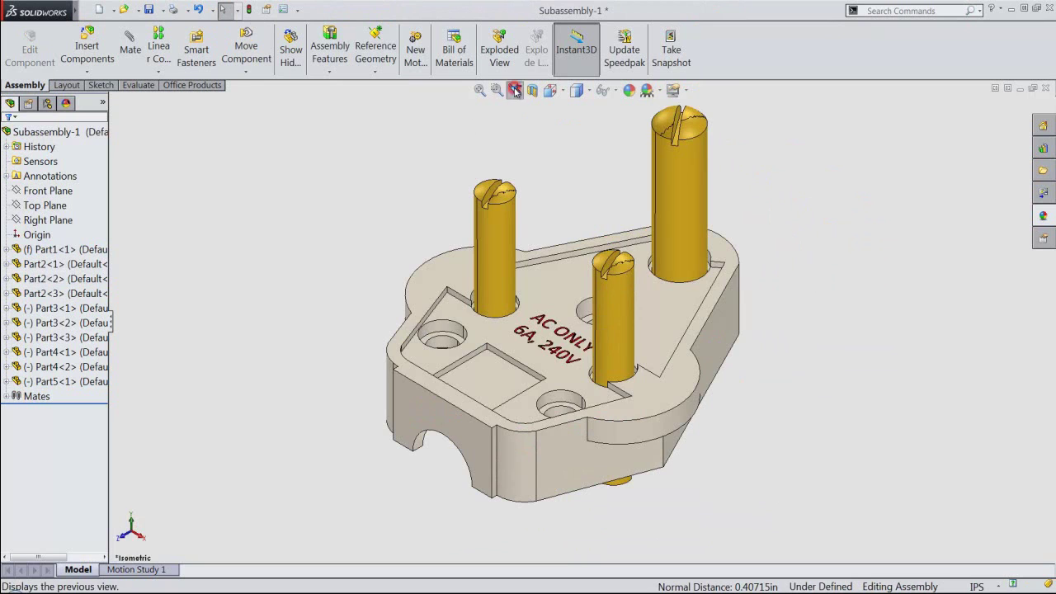
pyautogui.click(478, 90)
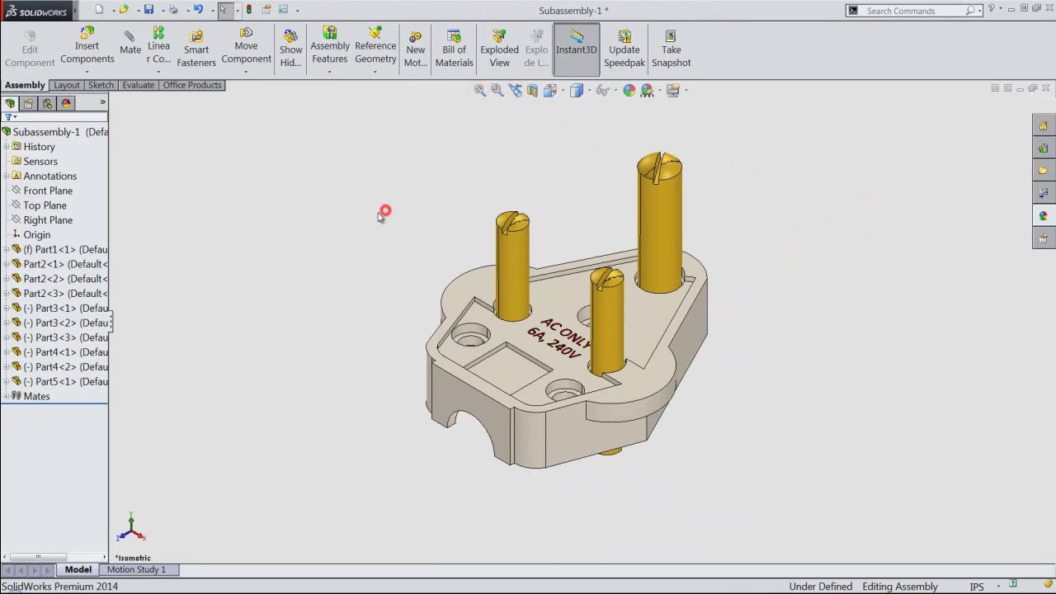
pyautogui.click(250, 10)
# Save, inspect the underside, rebuild and save again, then close Subassembly-1.
pyautogui.click(148, 9)
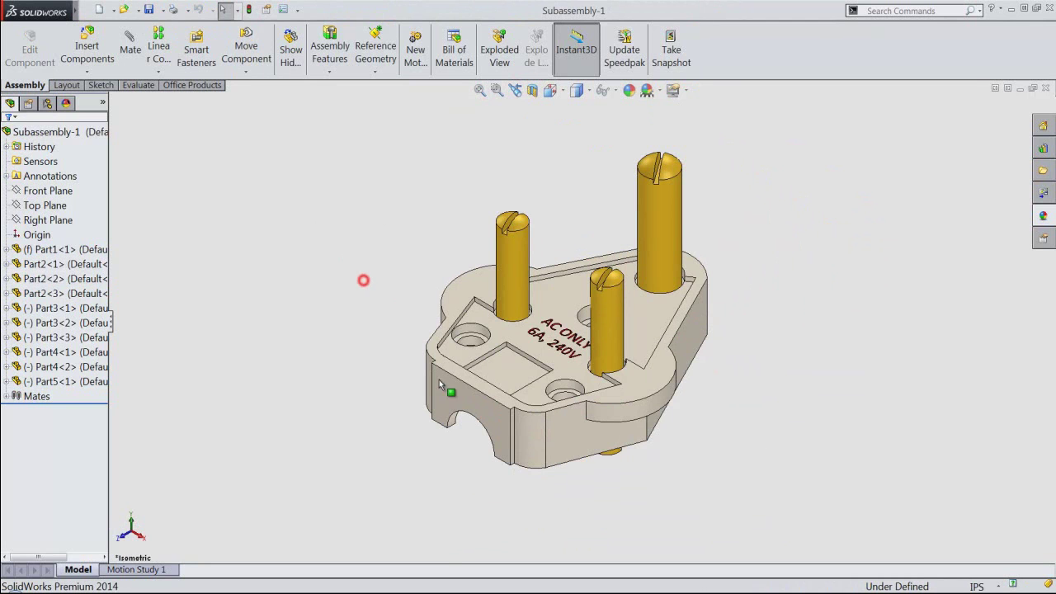
pyautogui.moveTo(590, 456); pyautogui.dragTo(513, 208, button='middle')
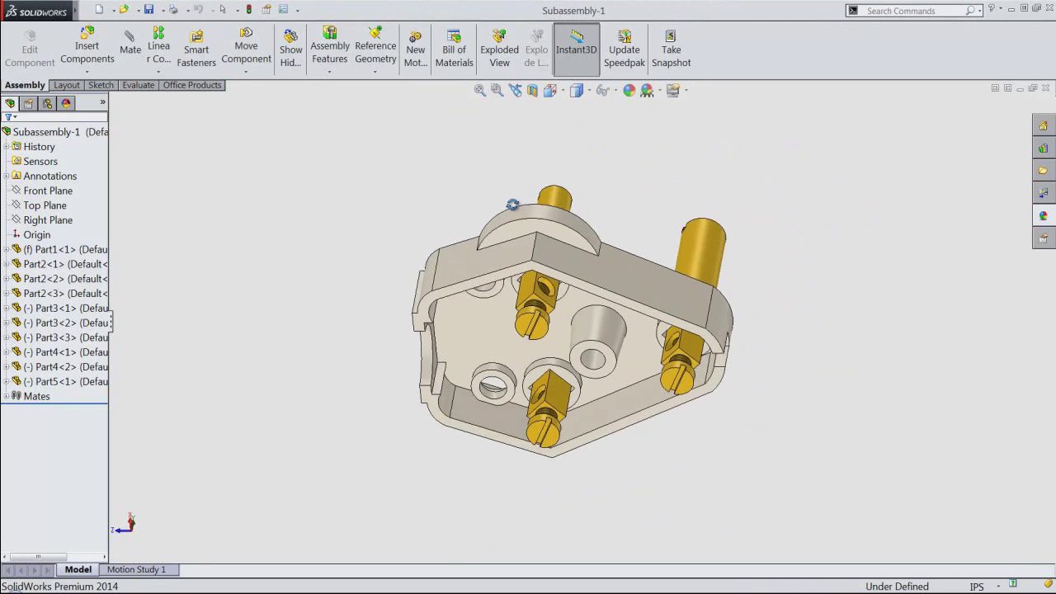
pyautogui.click(510, 93)
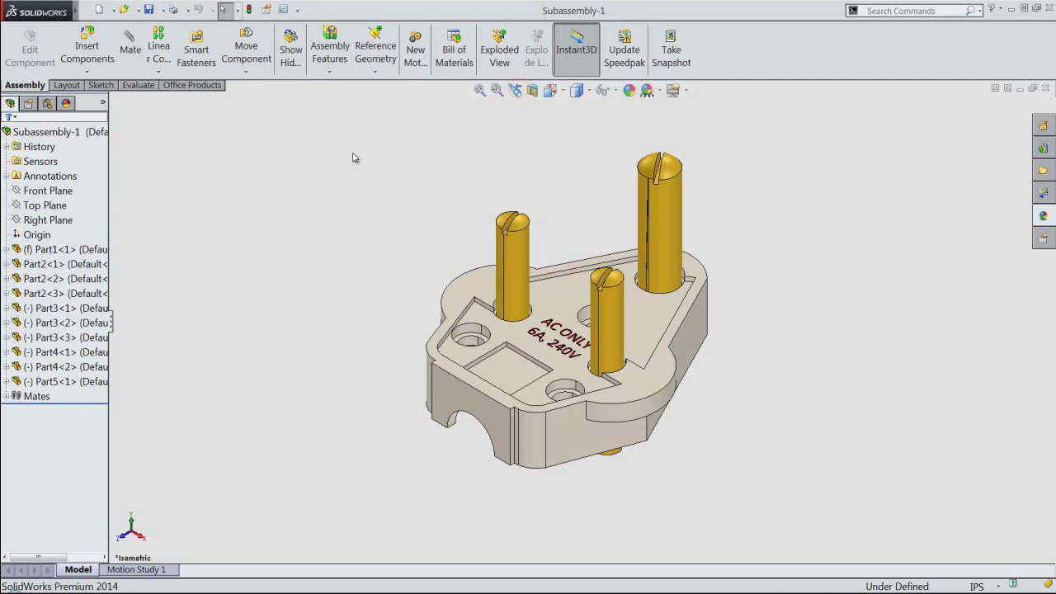
pyautogui.click(249, 9)
pyautogui.click(154, 9)
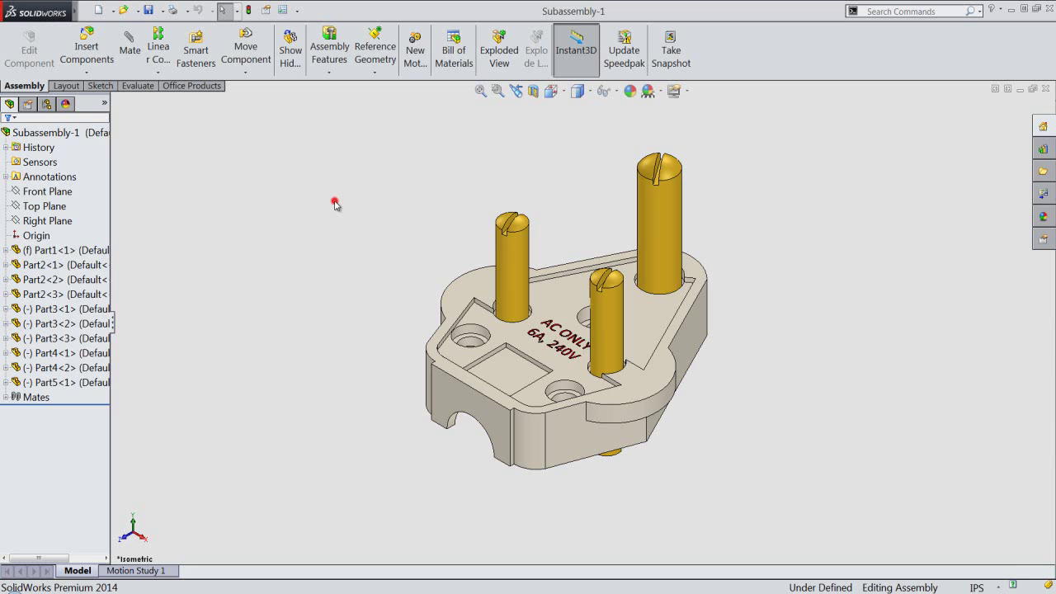
pyautogui.click(1045, 88)
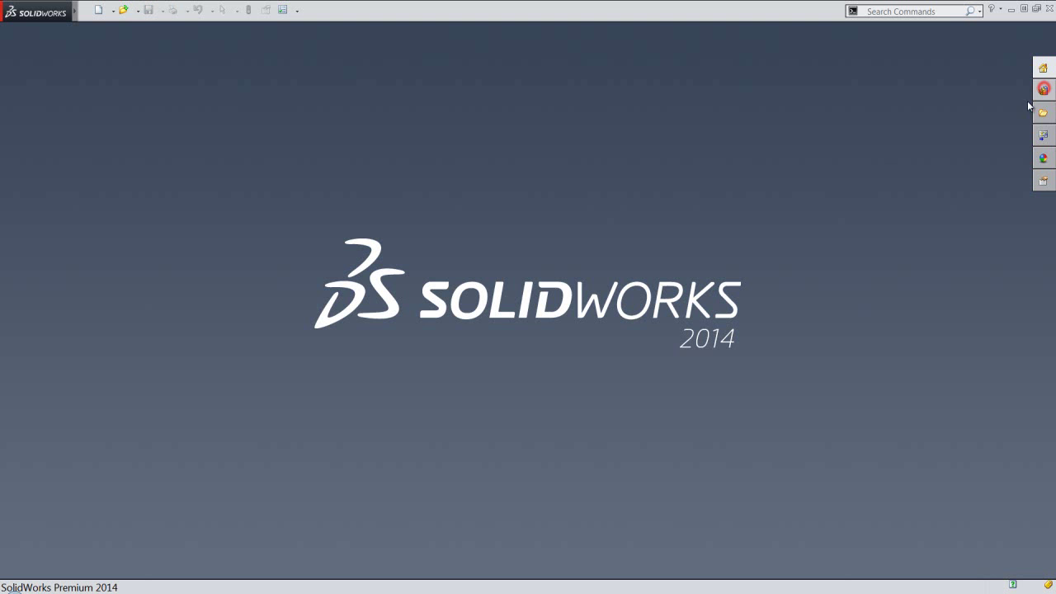
# Create assembly Assem1 from the IPS assembly template and browse for its first component.
pyautogui.click(96, 10)
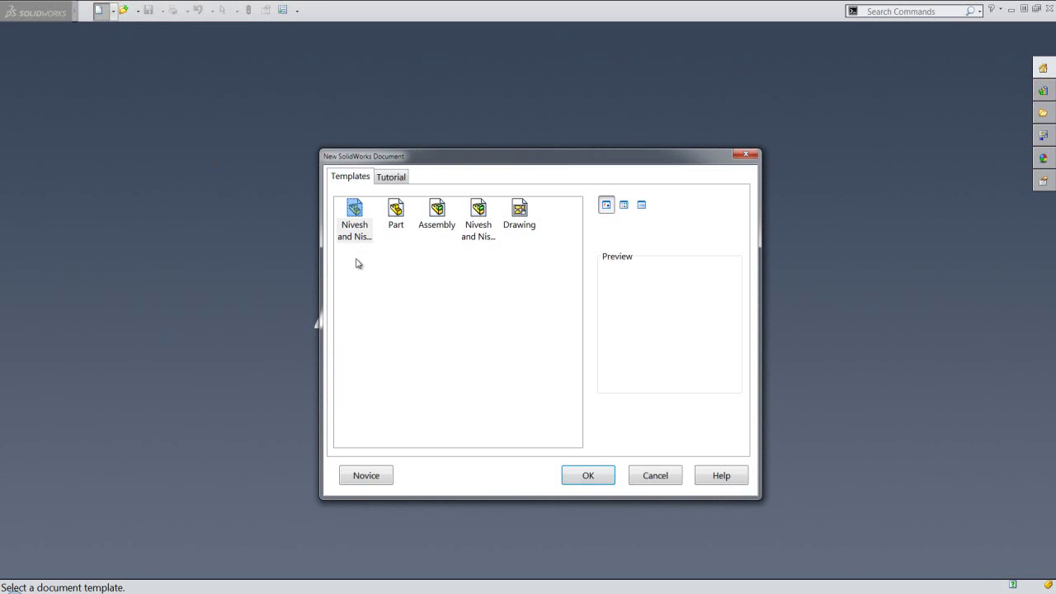
pyautogui.click(477, 213)
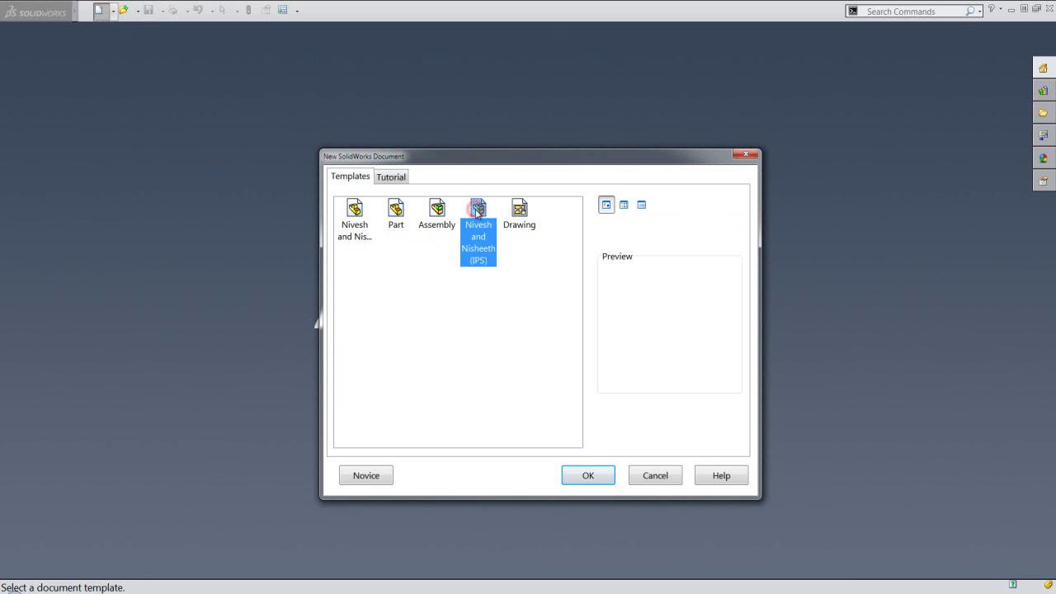
pyautogui.click(582, 475)
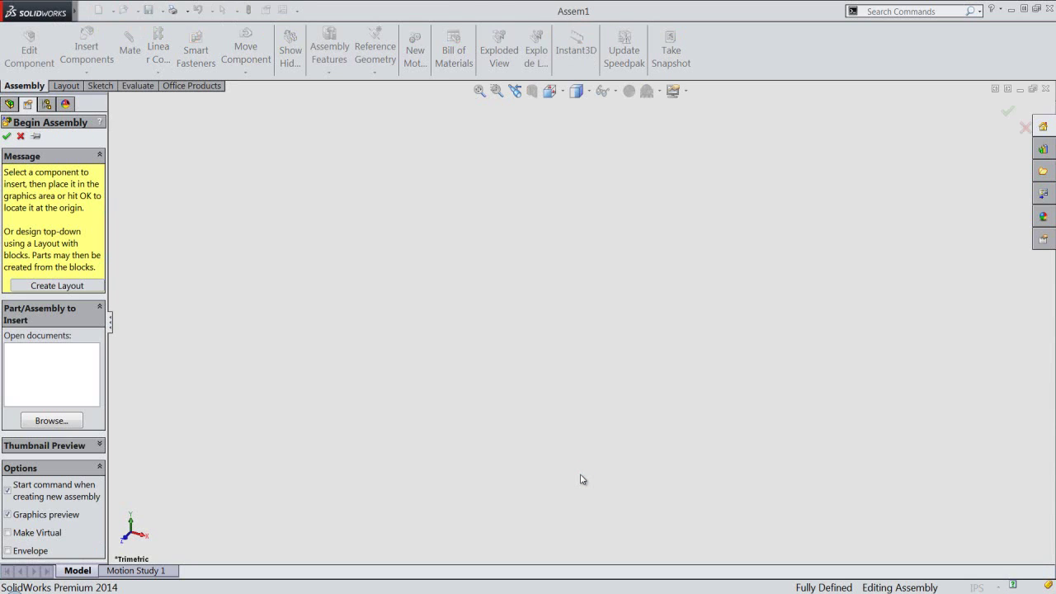
pyautogui.click(80, 422)
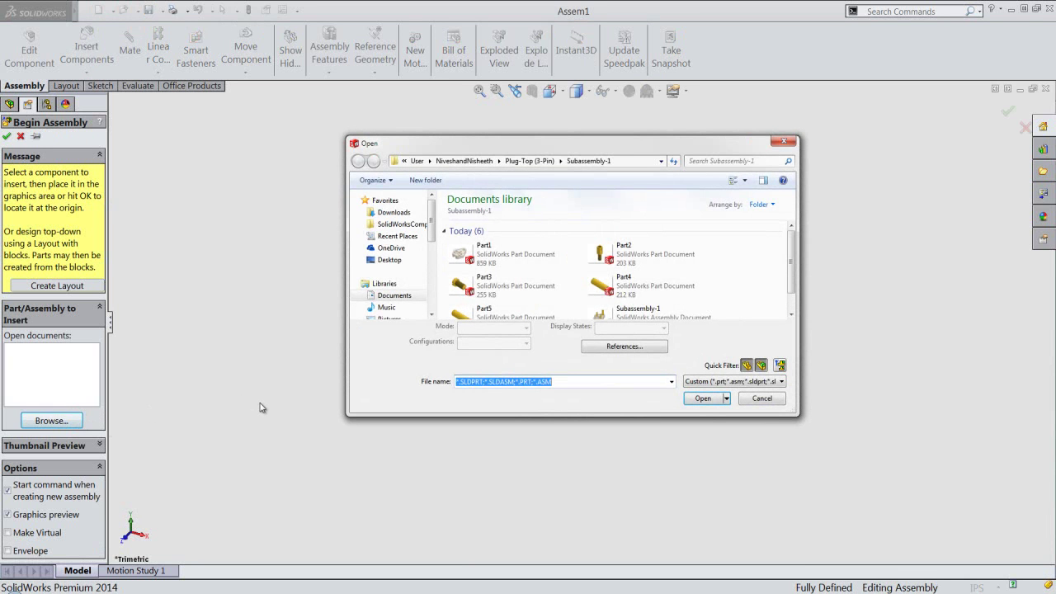
# In the Subassembly-2 folder, rename Part2 to Part6 and select it.
pyautogui.click(528, 162)
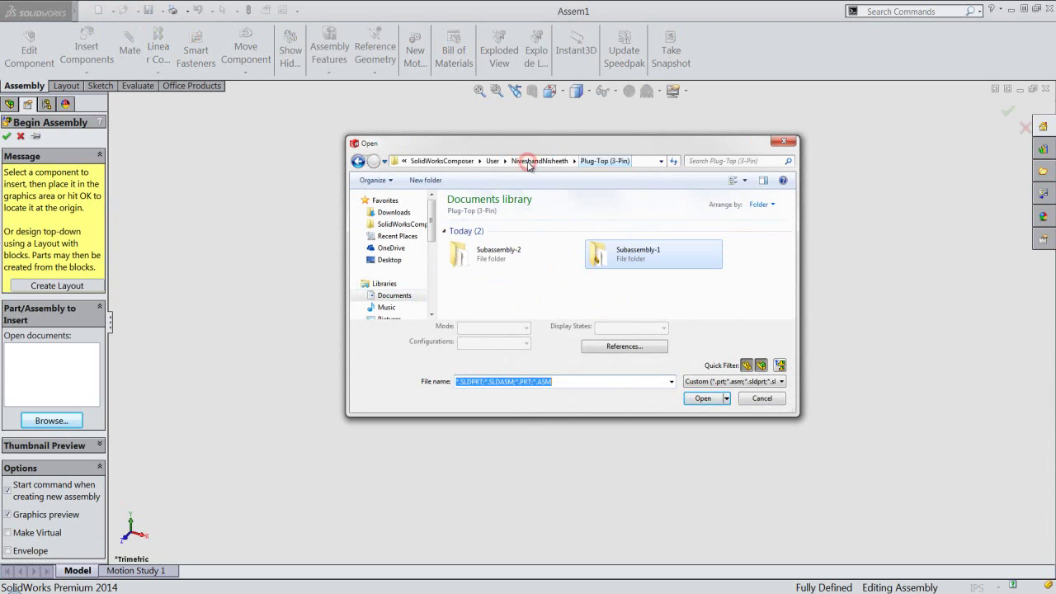
pyautogui.doubleClick(506, 259)
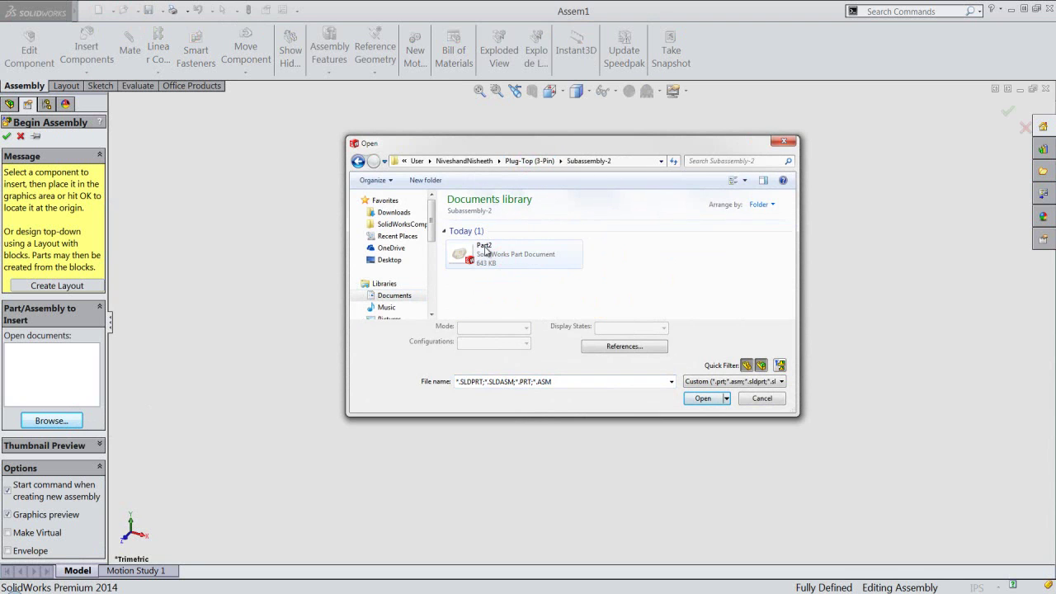
pyautogui.click(486, 251)
pyautogui.rightClick(484, 246)
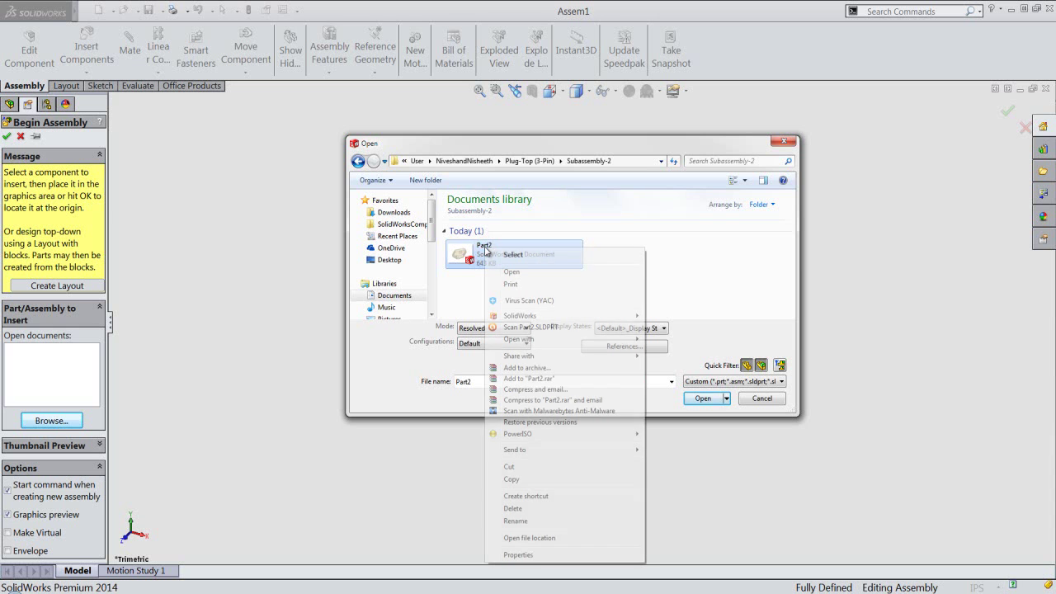
pyautogui.click(521, 521)
pyautogui.write('Part')
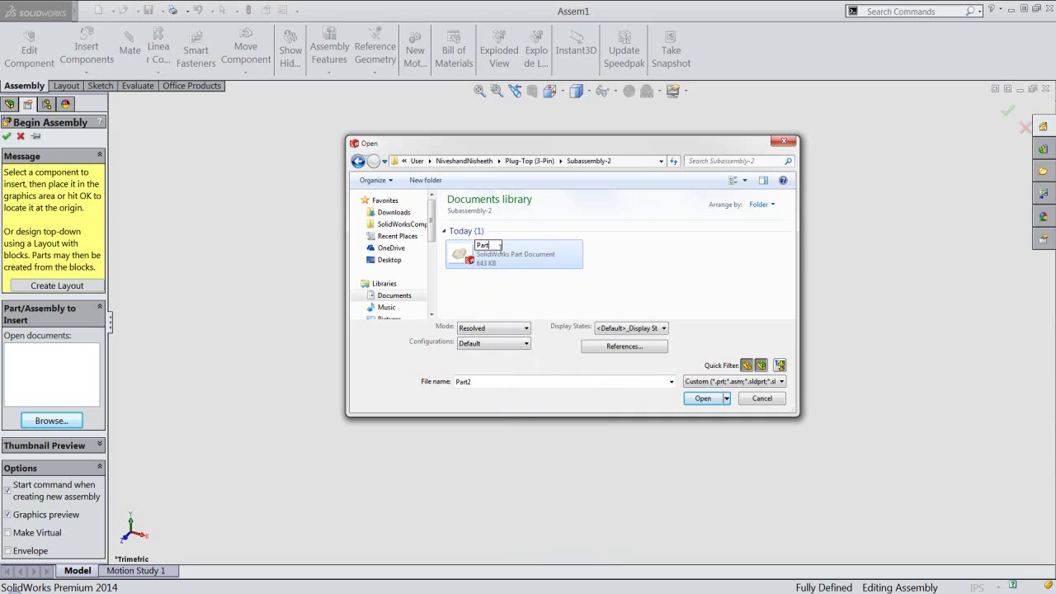
pyautogui.write('6')
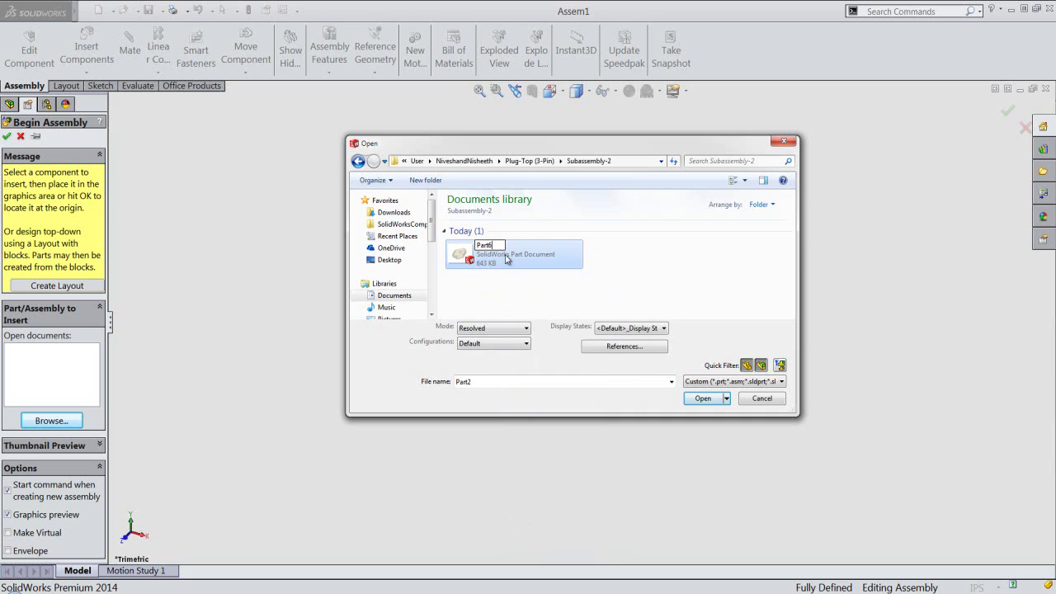
pyautogui.click(528, 283)
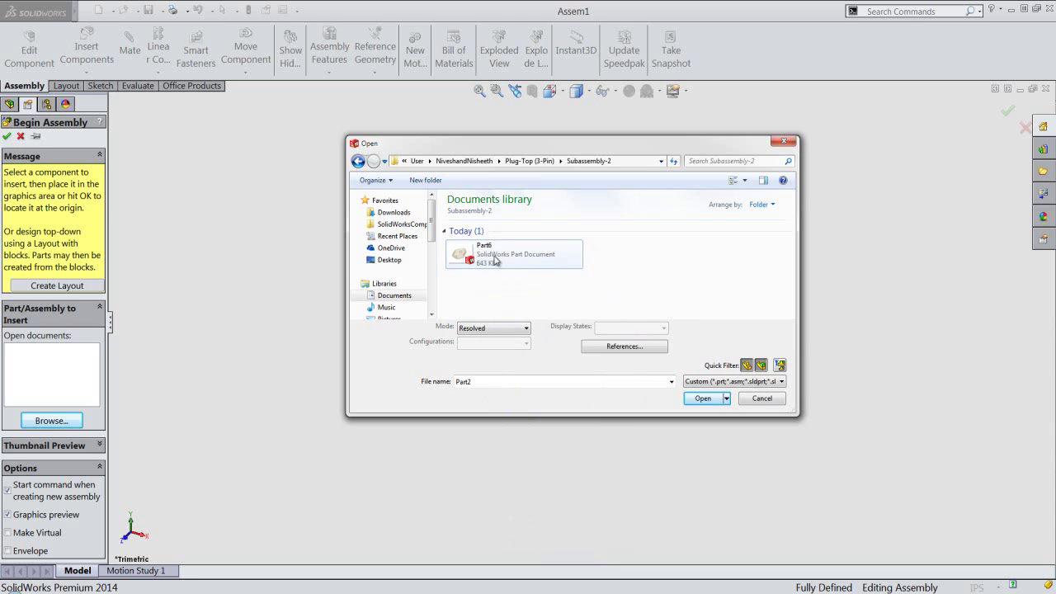
pyautogui.click(496, 258)
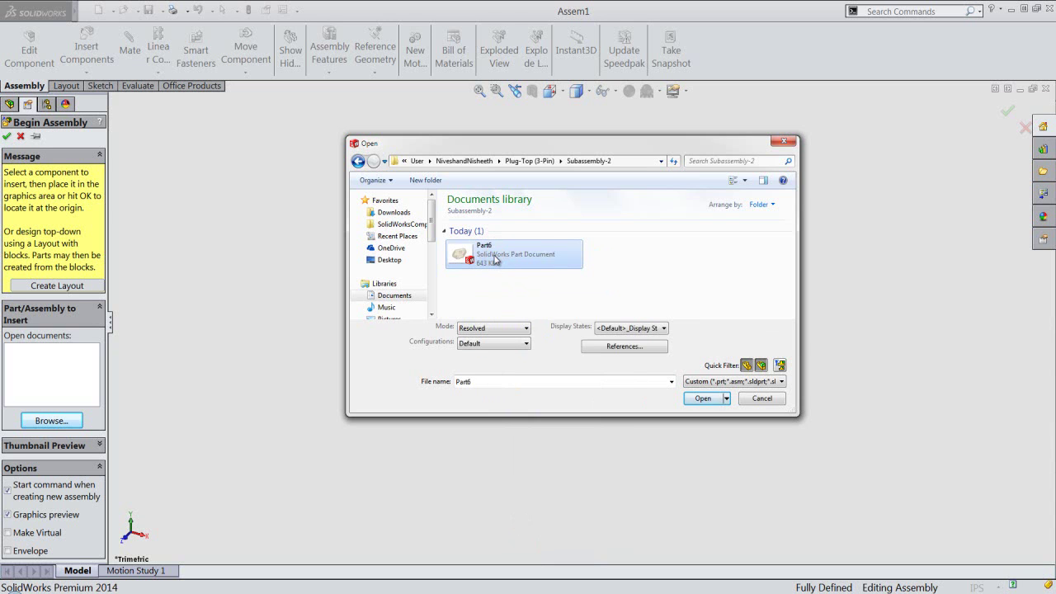
# Place Part6 at the assembly origin, view it isometrically, and hide the origin markers.
pyautogui.click(683, 399)
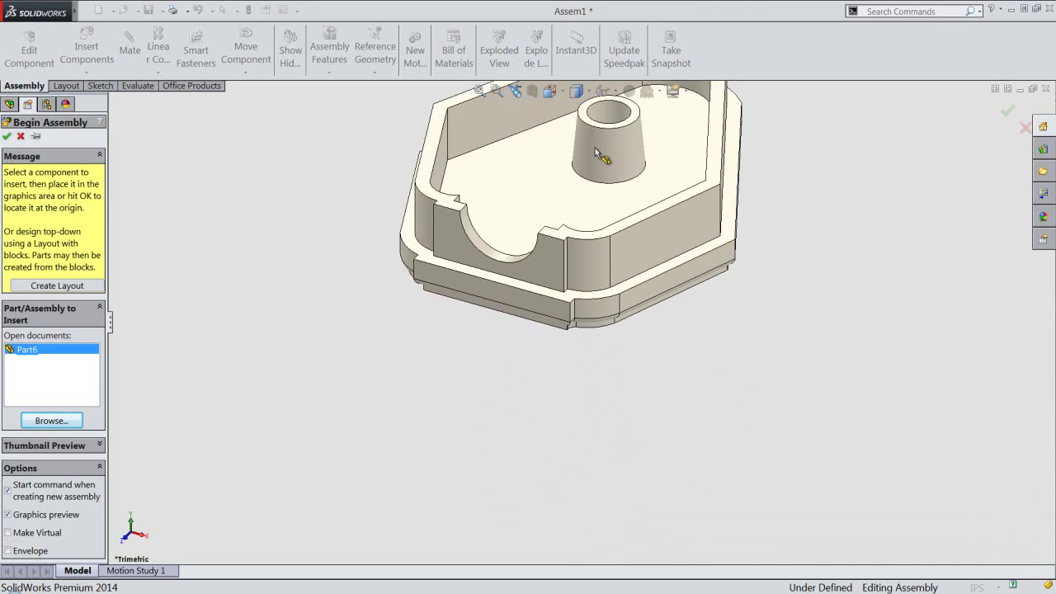
pyautogui.click(613, 92)
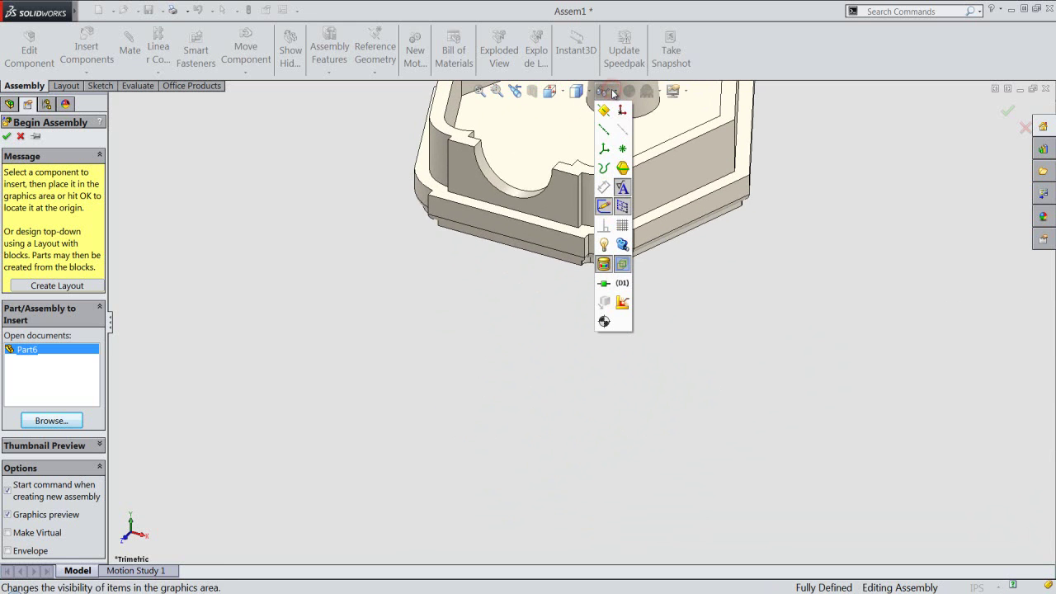
pyautogui.click(622, 112)
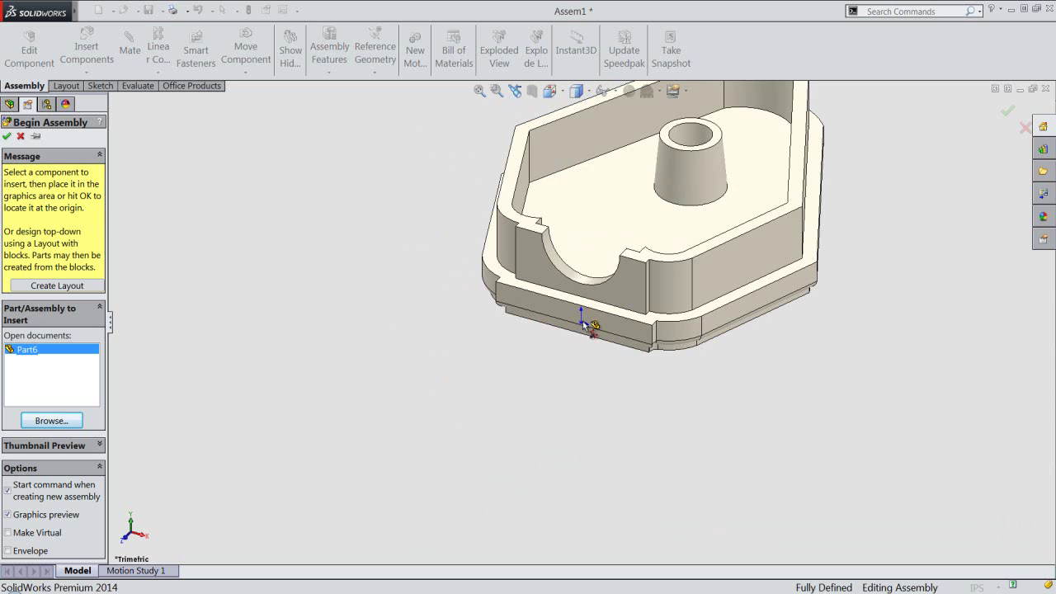
pyautogui.click(580, 321)
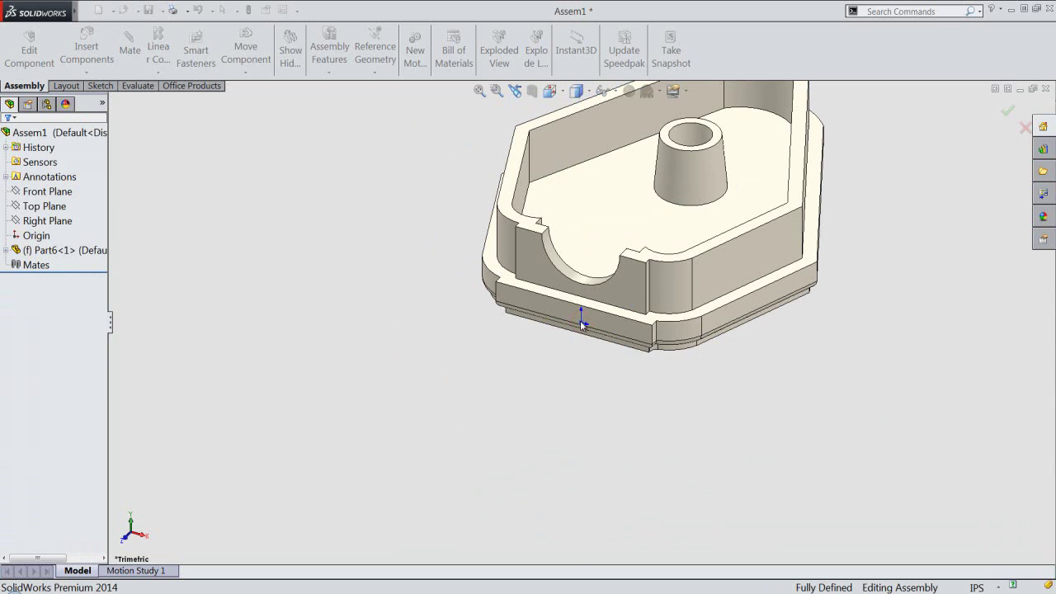
pyautogui.click(550, 90)
pyautogui.click(584, 248)
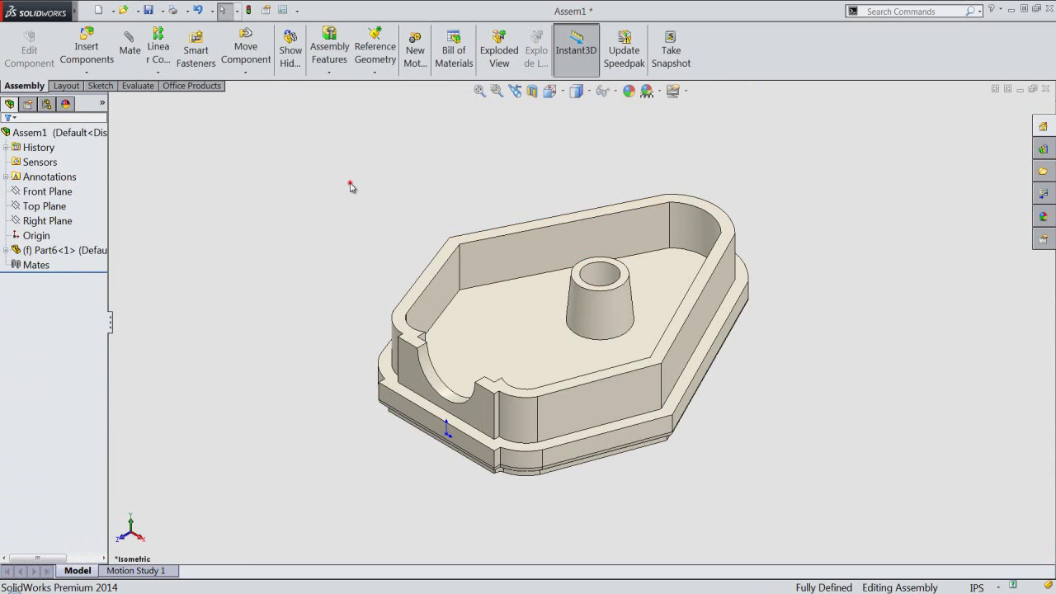
pyautogui.click(613, 90)
pyautogui.click(622, 110)
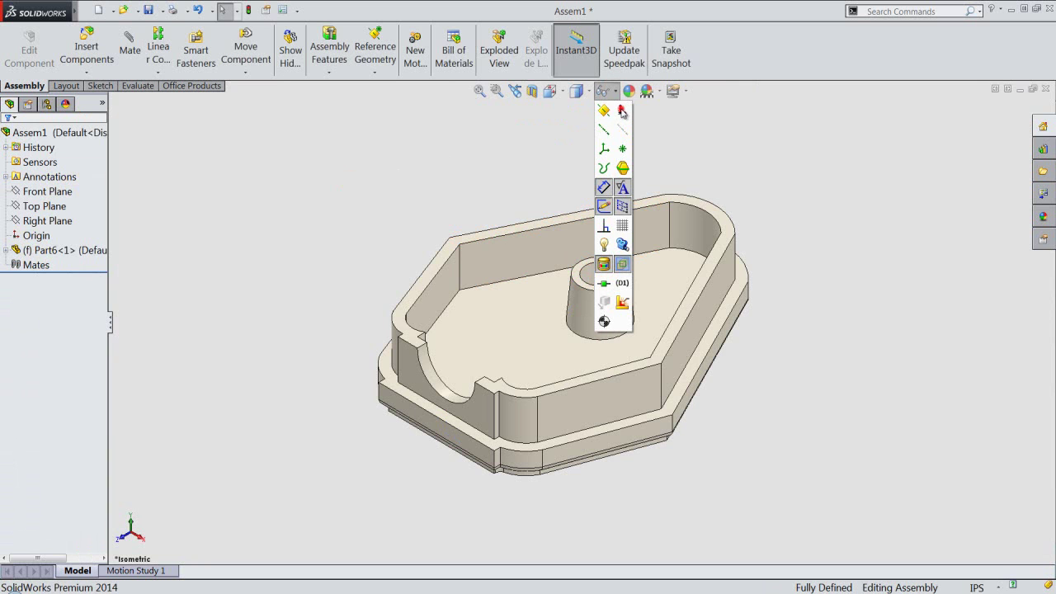
pyautogui.click(482, 138)
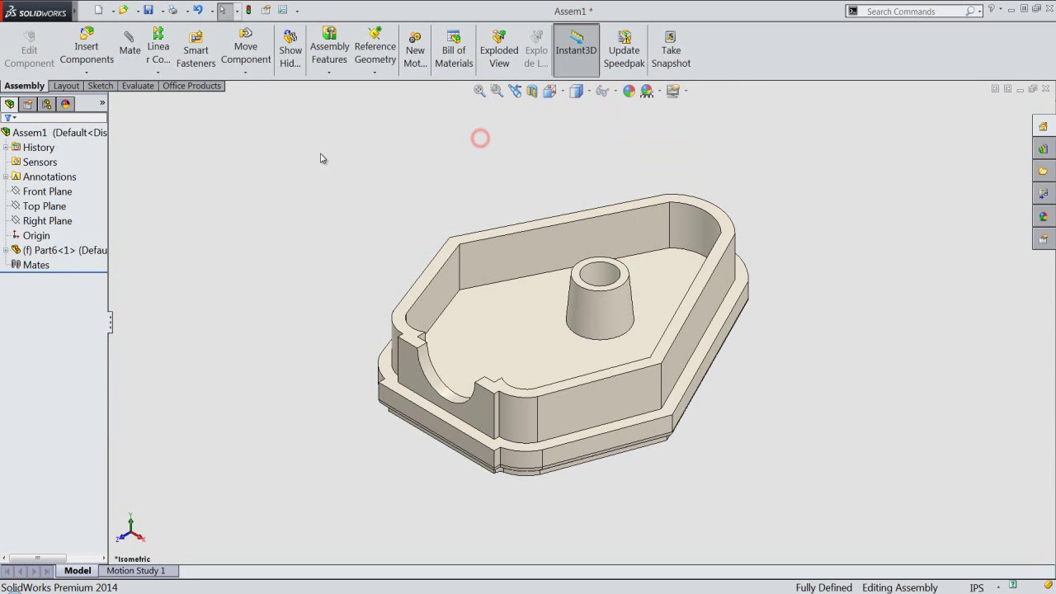
# Save the assembly as Subassembly-2 in the Subassembly-2 folder.
pyautogui.click(148, 9)
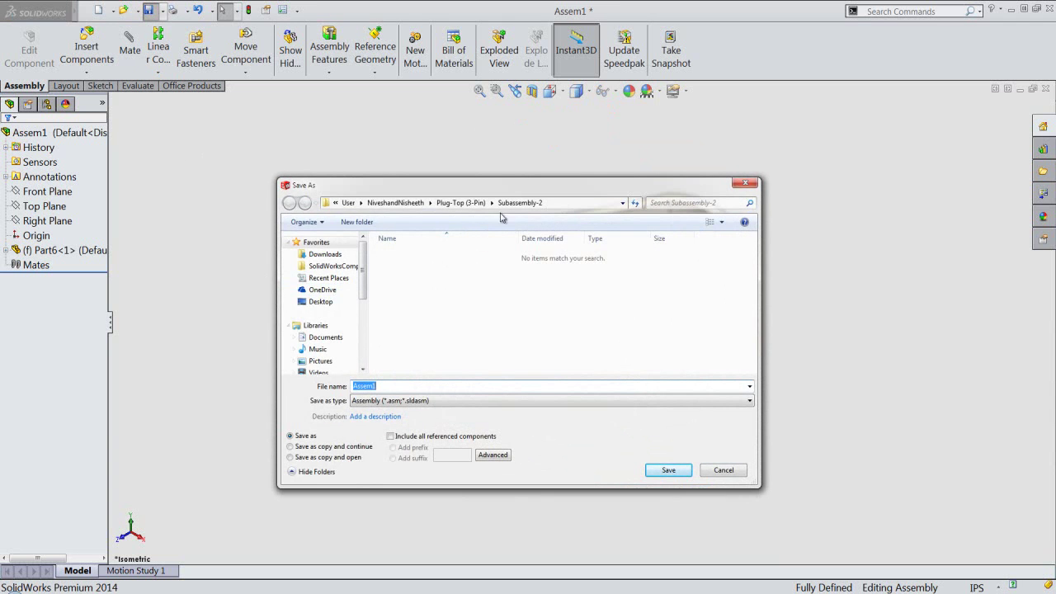
pyautogui.click(518, 202)
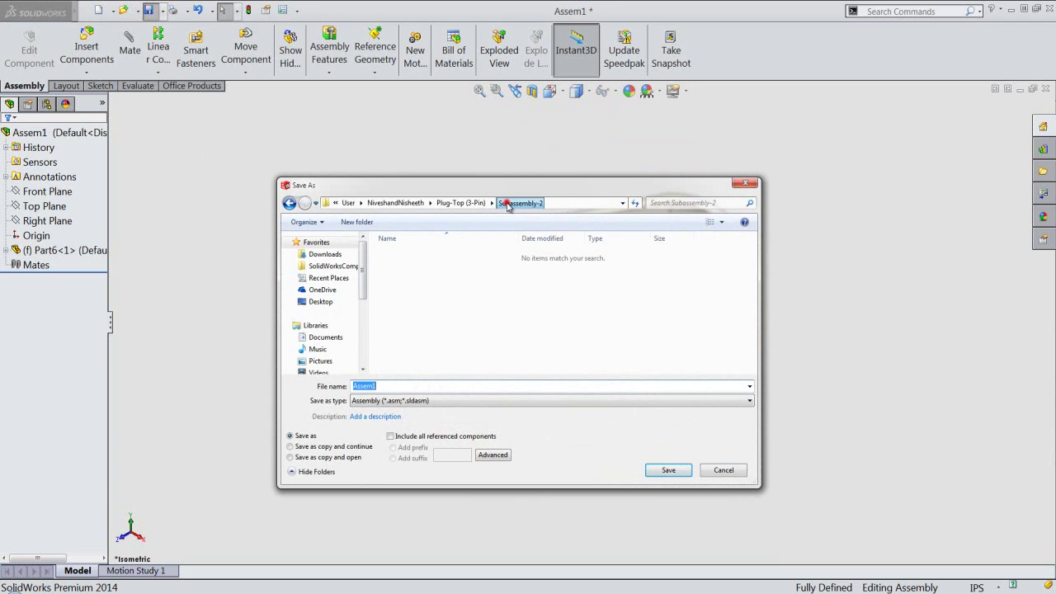
pyautogui.click(420, 386)
pyautogui.hotkey('ctrl', 'a')
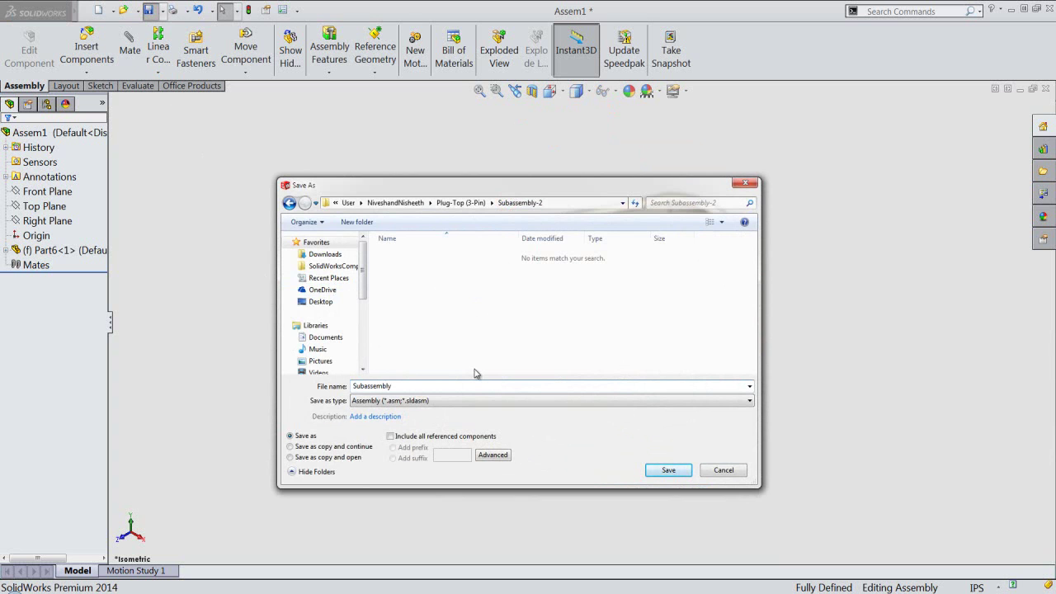
pyautogui.press('Return')
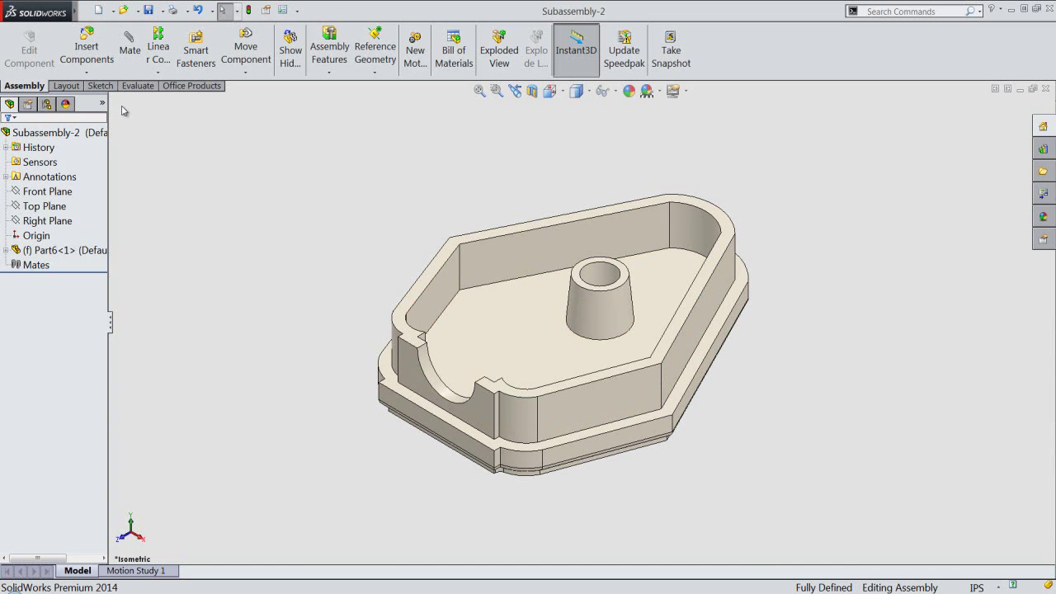
# Create a new in-context part from the IPS part template and save it as Part7.
pyautogui.click(88, 72)
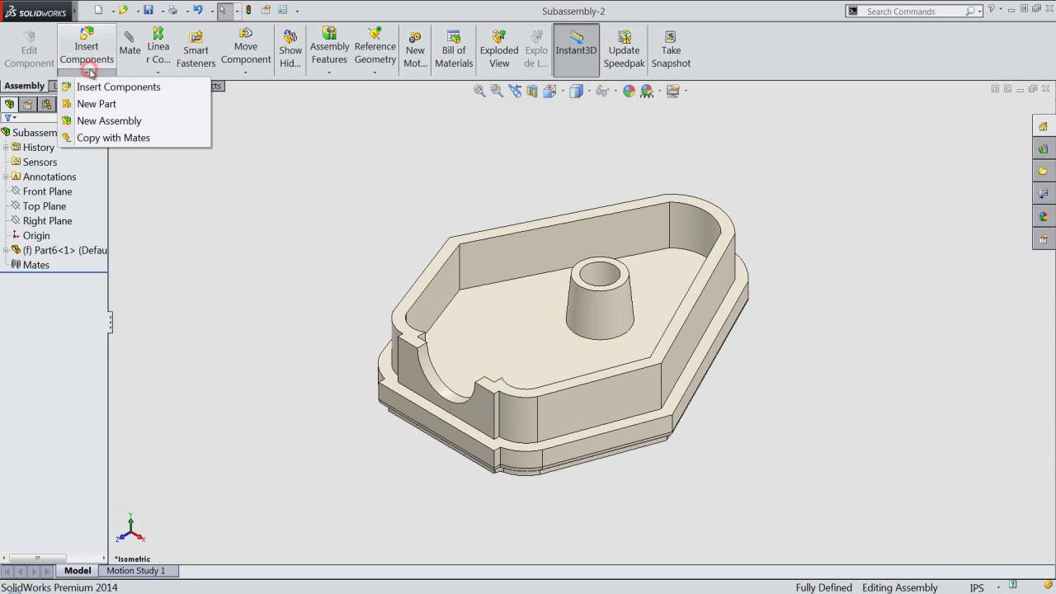
pyautogui.click(143, 108)
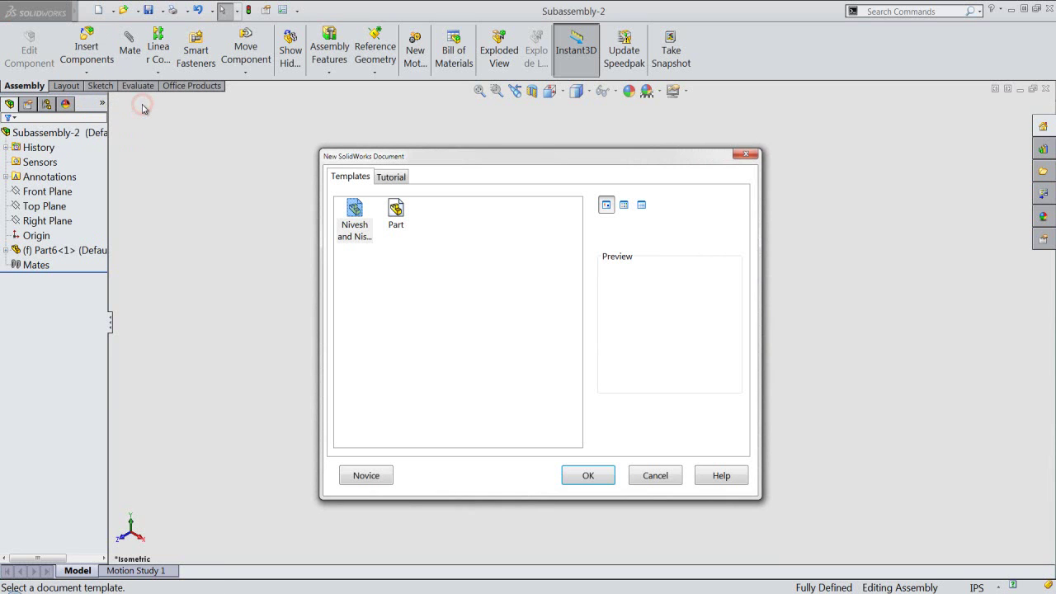
pyautogui.click(355, 216)
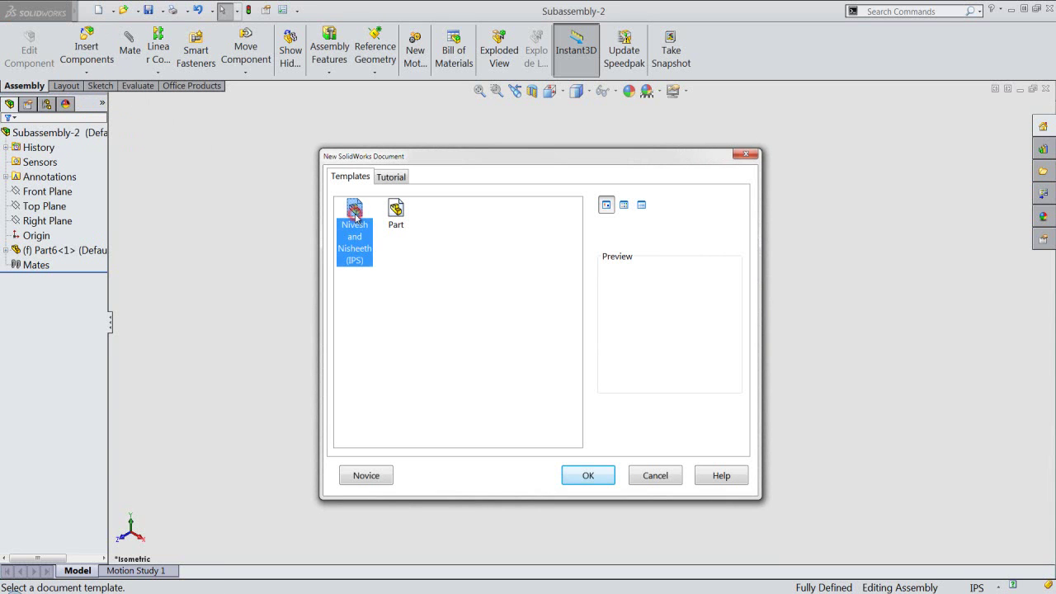
pyautogui.click(575, 476)
pyautogui.hotkey('ctrl', 's')
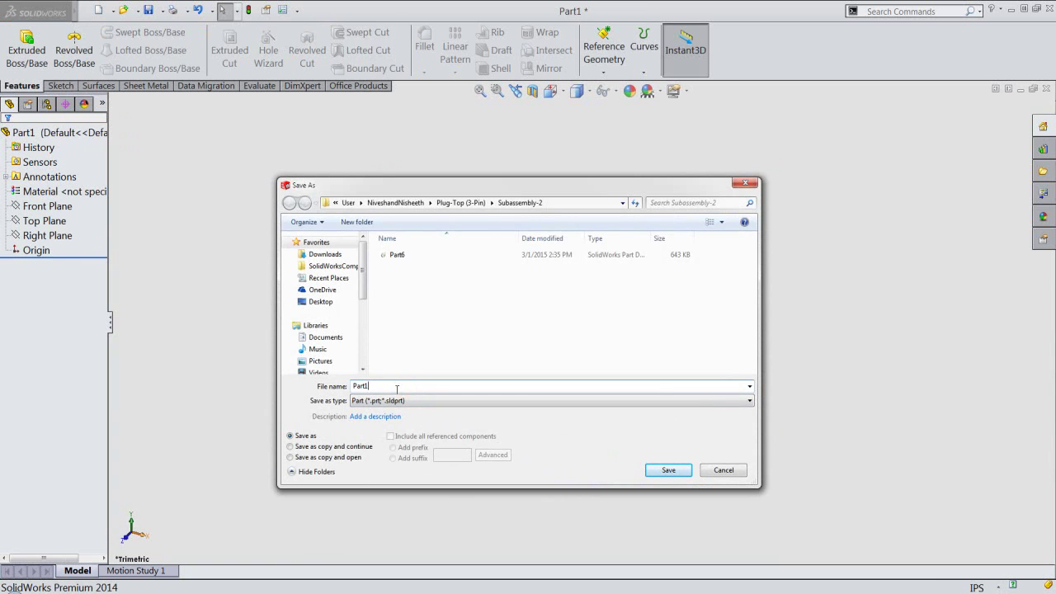
pyautogui.press('BackSpace')
pyautogui.write('7')
pyautogui.click(651, 471)
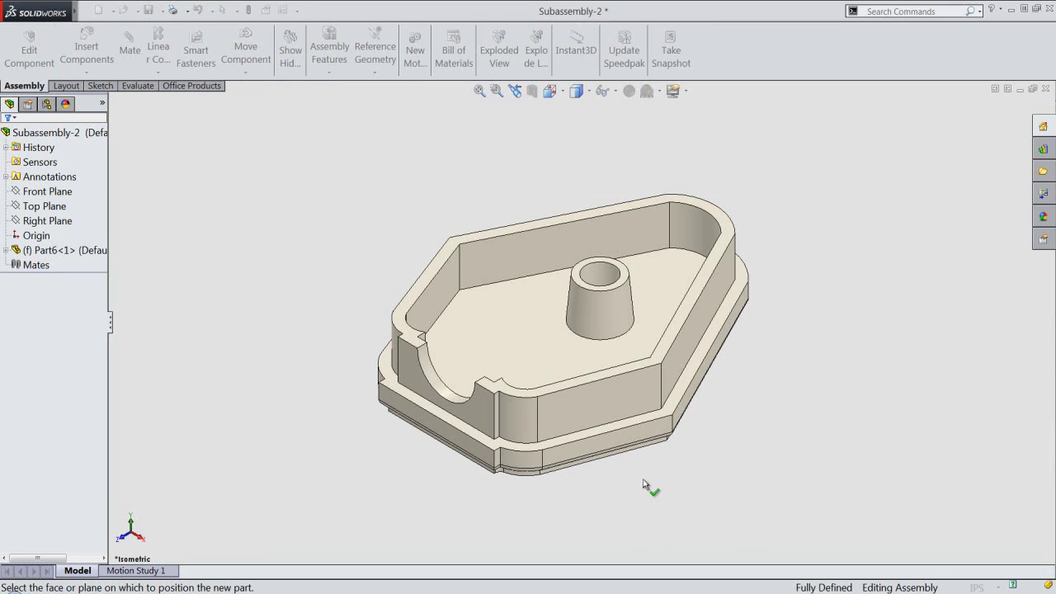
pyautogui.scroll(-3, 656, 297)
pyautogui.scroll(-3, 640, 273)
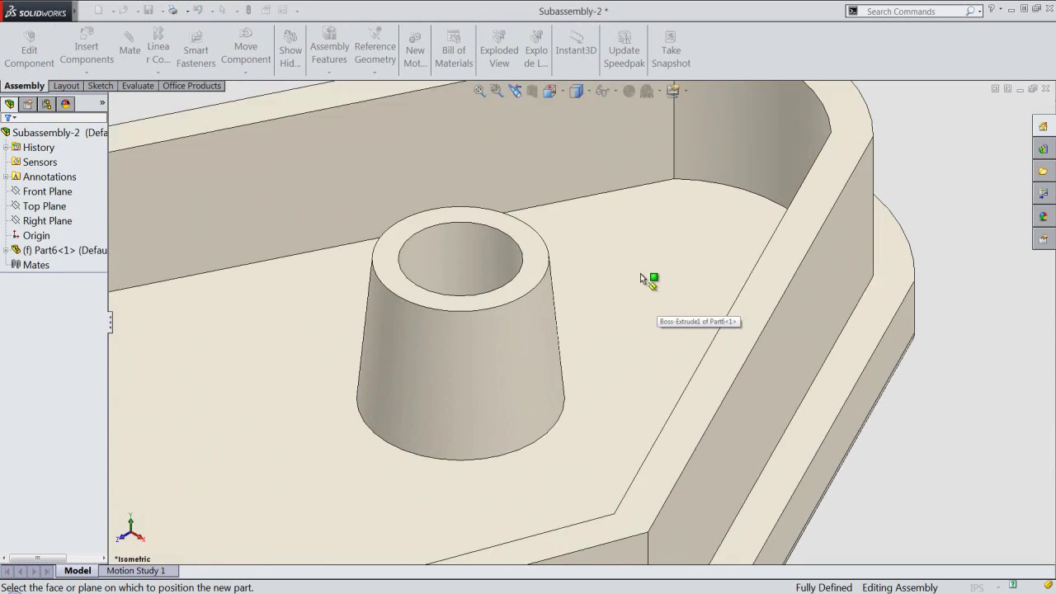
# Place Part7 on the base's inner floor and convert the boss hole edge into a sketch circle.
pyautogui.click(608, 356)
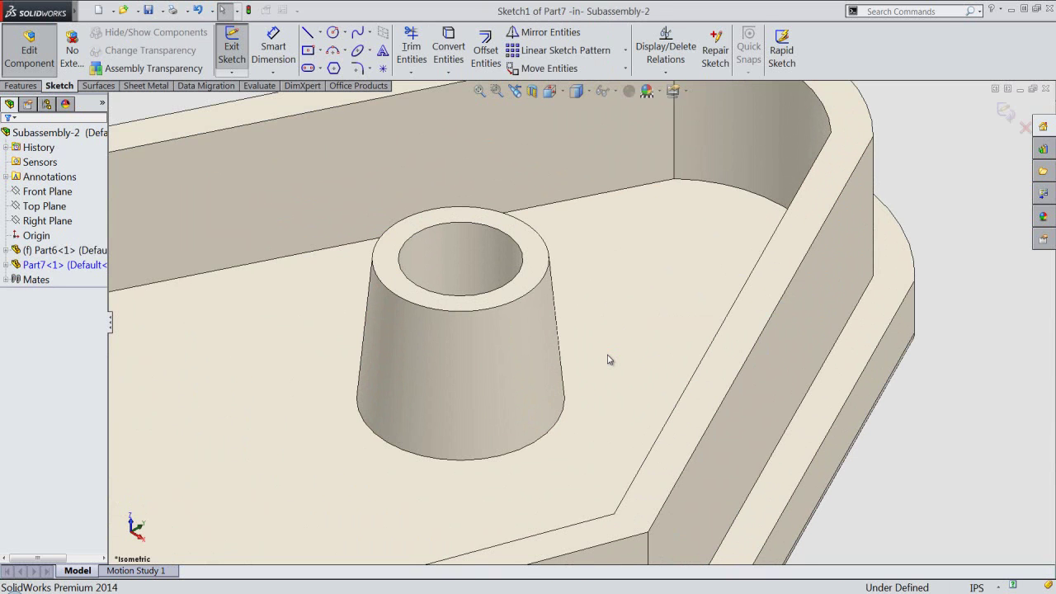
pyautogui.scroll(3, 608, 360)
pyautogui.moveTo(608, 361); pyautogui.dragTo(601, 445, button='middle')
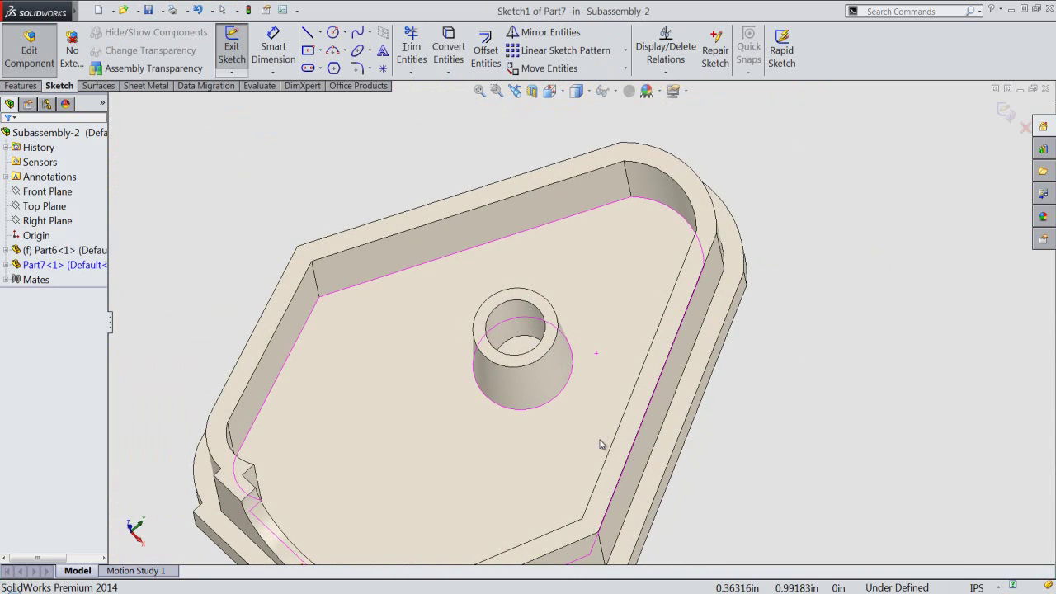
pyautogui.scroll(-2, 537, 323)
pyautogui.scroll(-2, 528, 342)
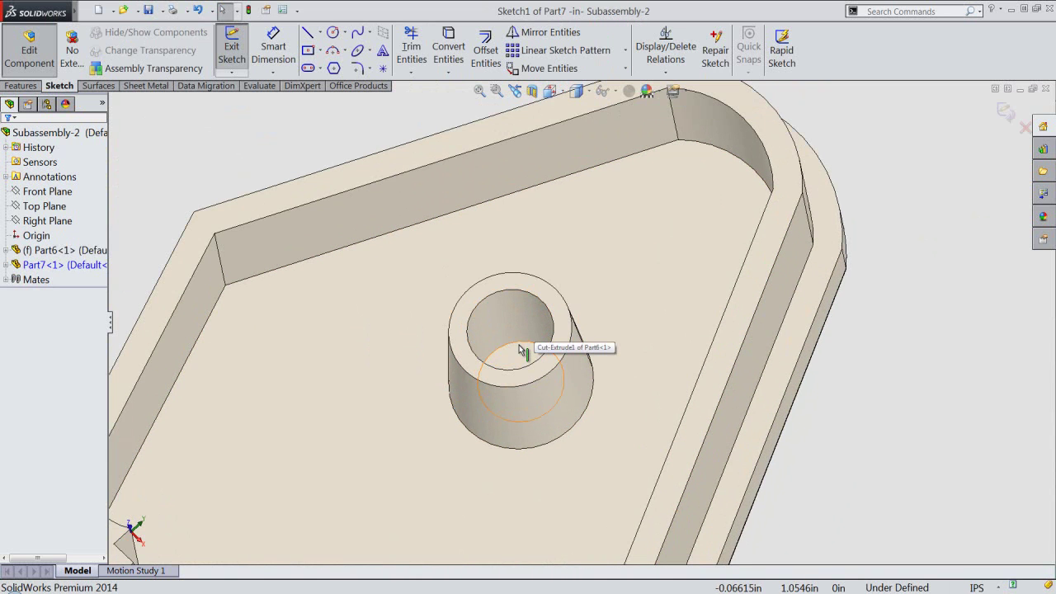
pyautogui.click(524, 345)
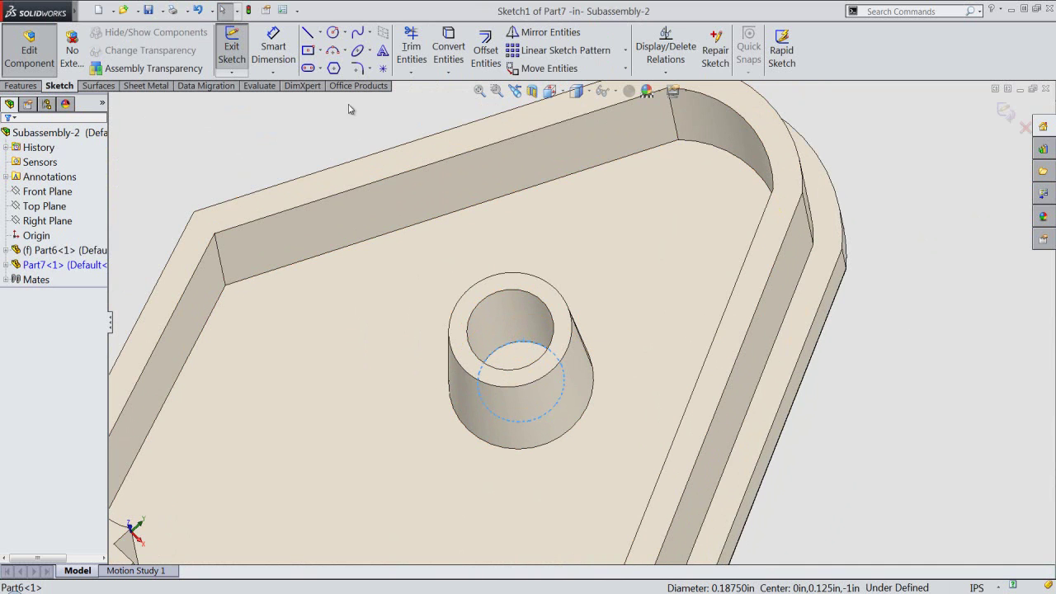
pyautogui.click(441, 54)
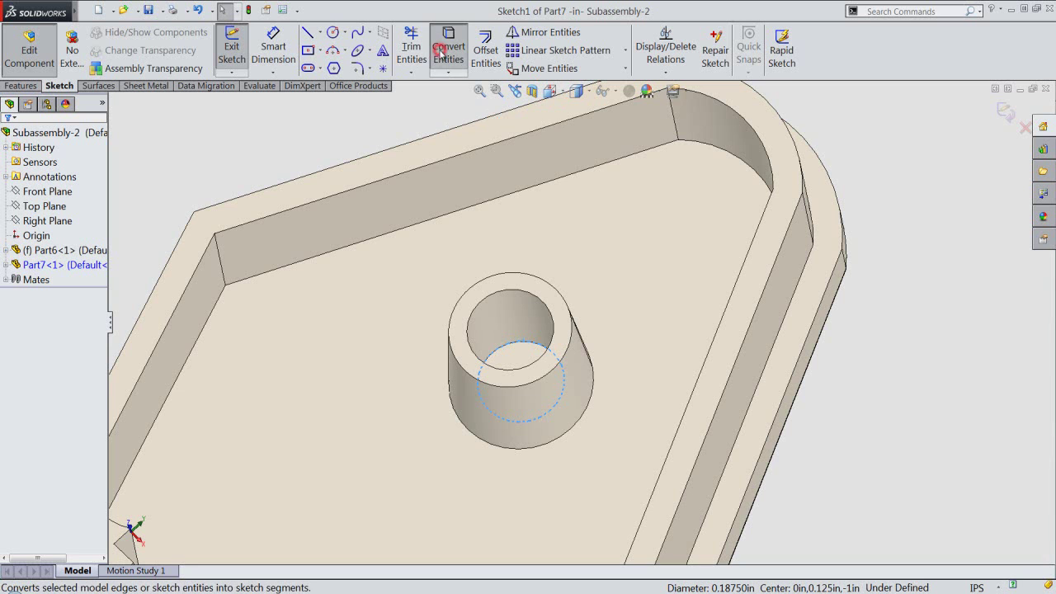
pyautogui.click(337, 140)
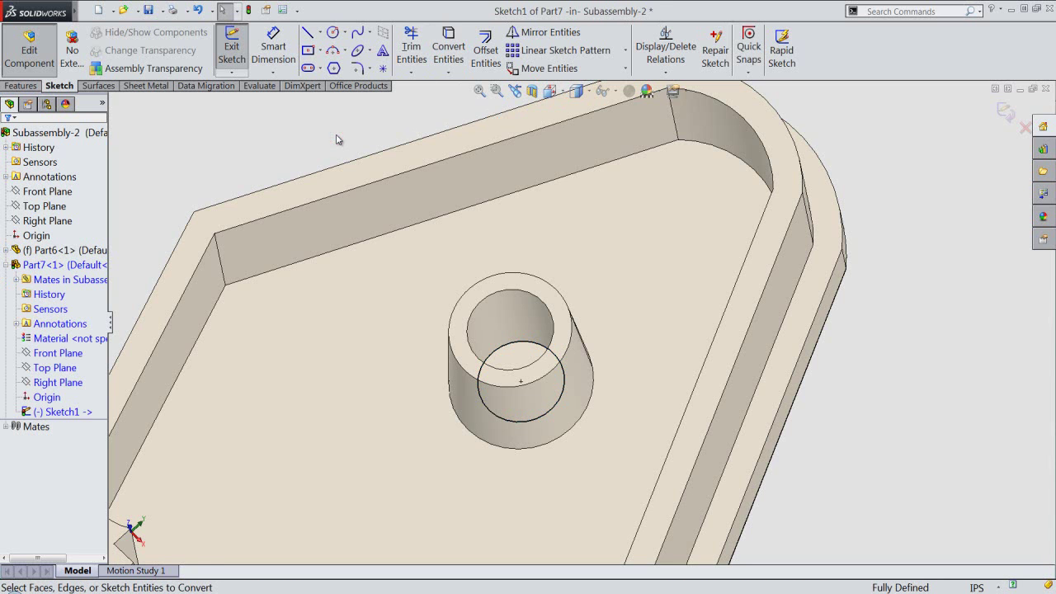
# Offset the sketch circle 0.03125in inward to form a thin ring, then exit the sketch.
pyautogui.click(485, 51)
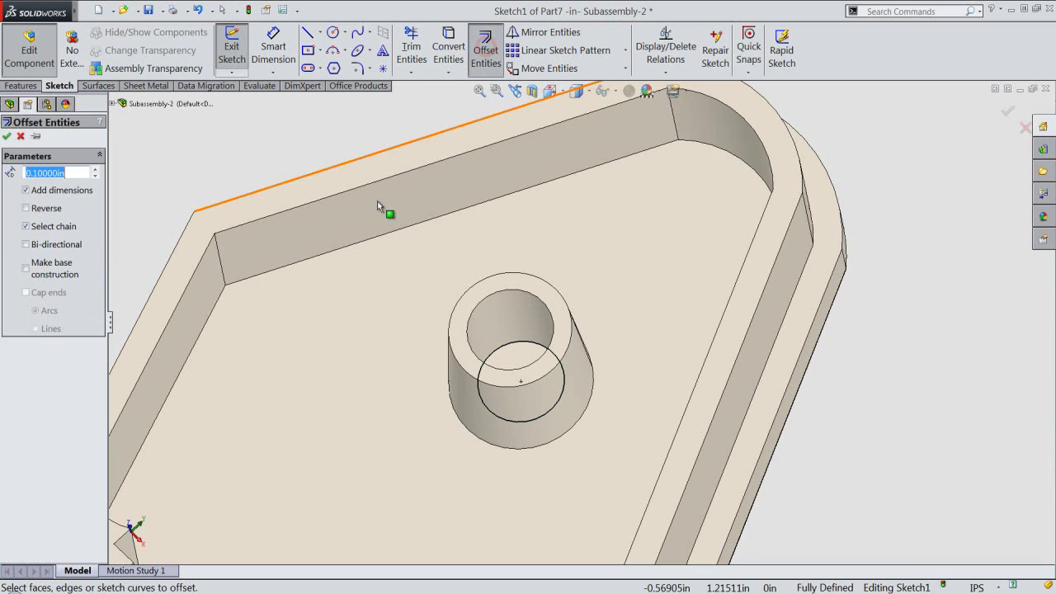
pyautogui.click(501, 346)
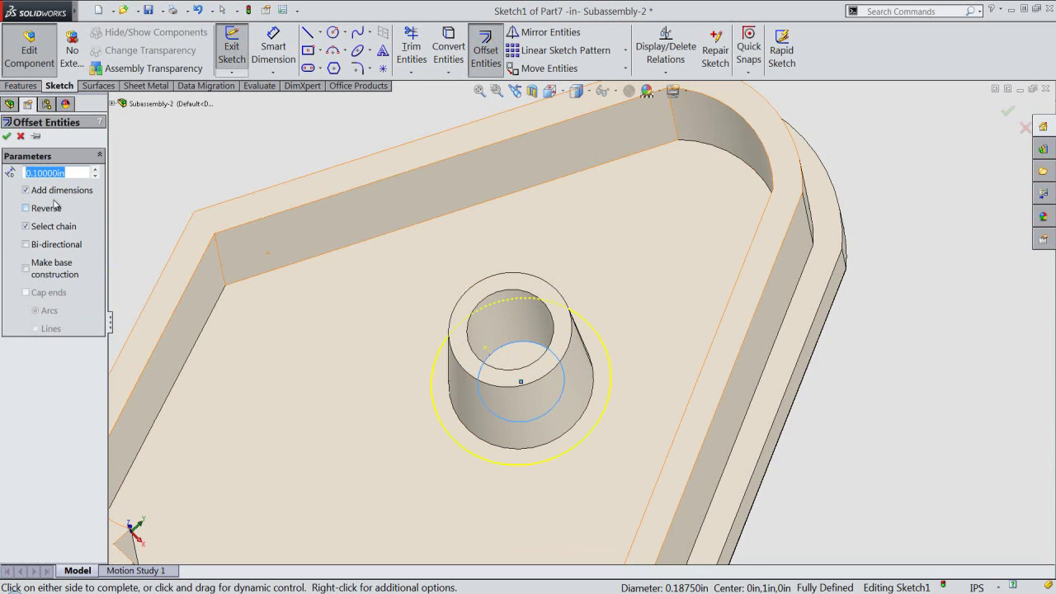
pyautogui.click(27, 209)
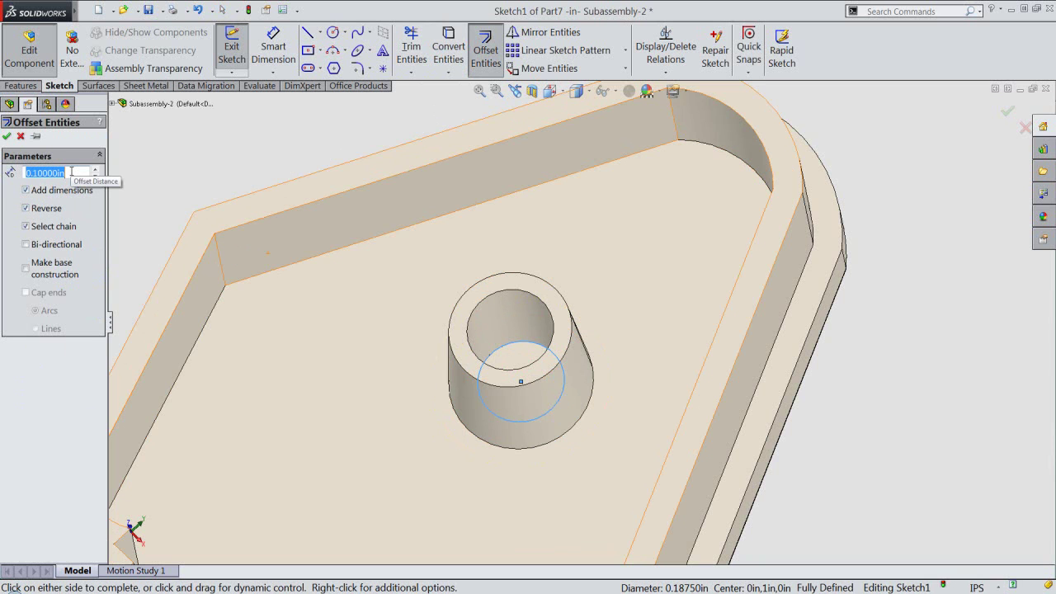
pyautogui.press('BackSpace')
pyautogui.write('03125')
pyautogui.press('Return')
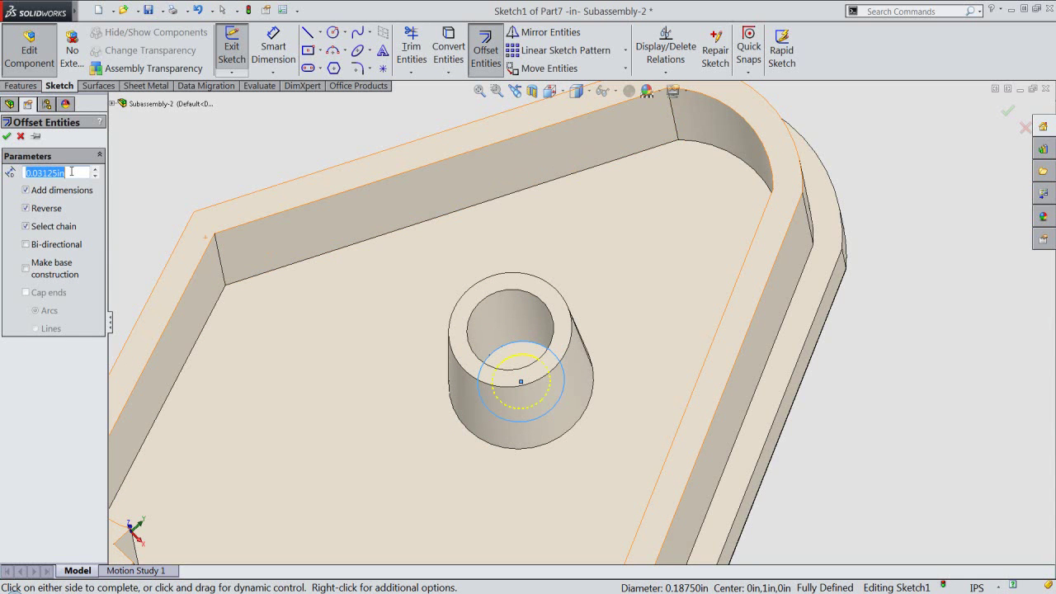
pyautogui.click(34, 138)
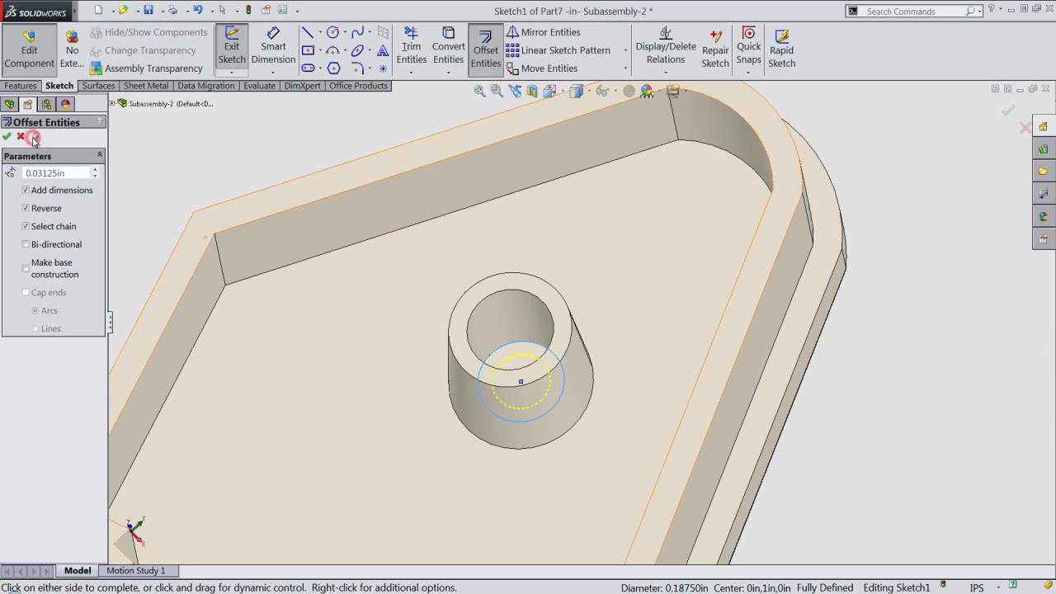
pyautogui.click(6, 137)
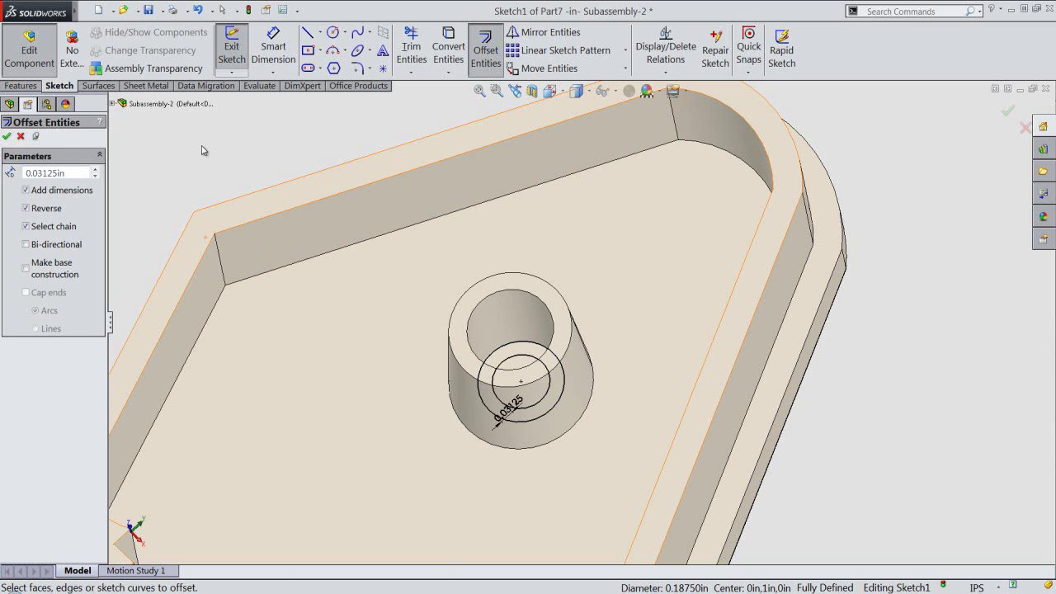
pyautogui.rightClick(260, 151)
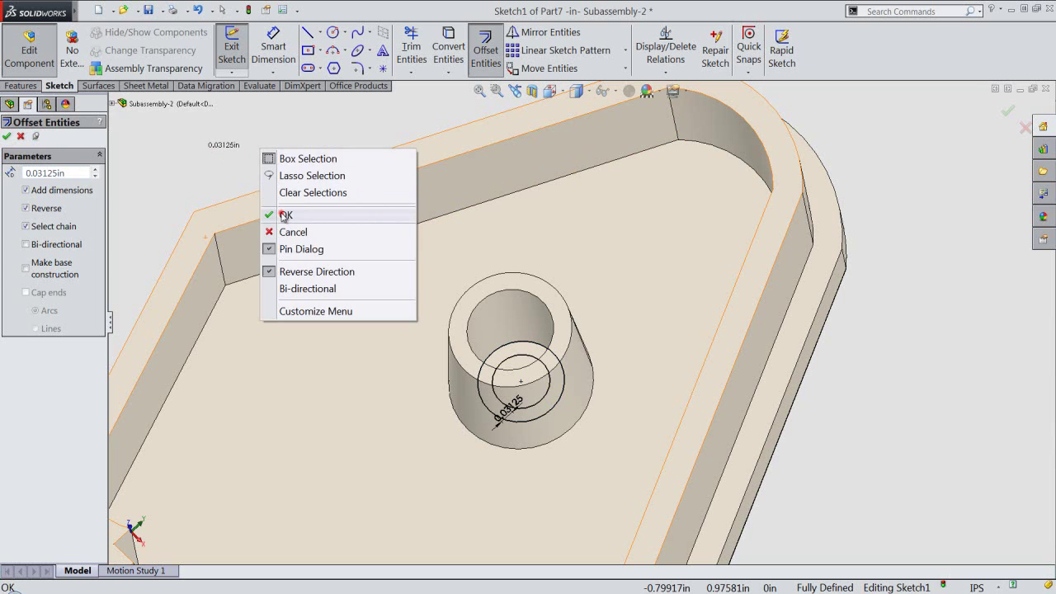
pyautogui.click(283, 214)
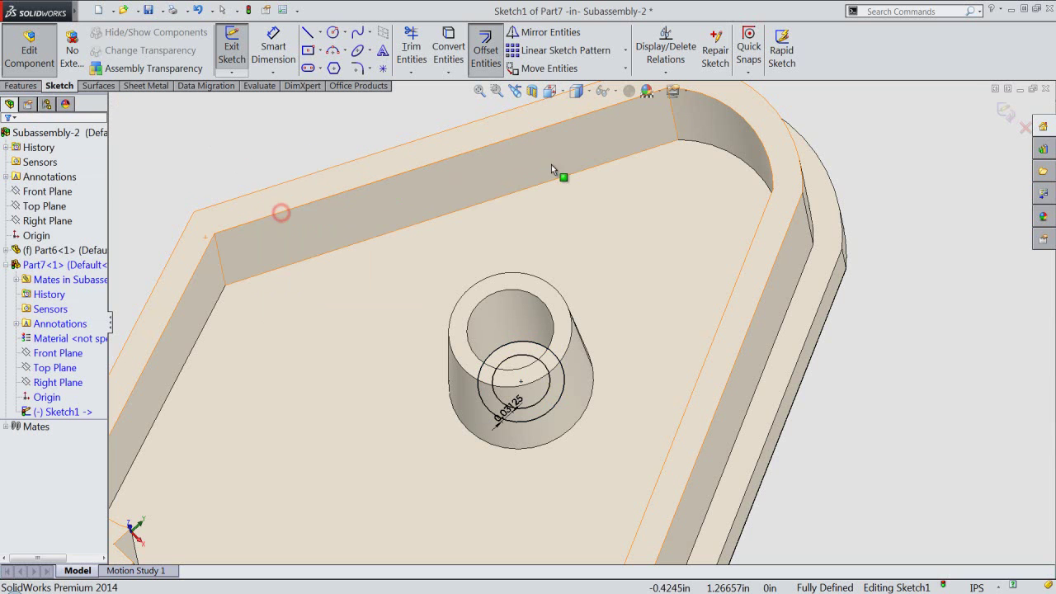
pyautogui.click(1003, 113)
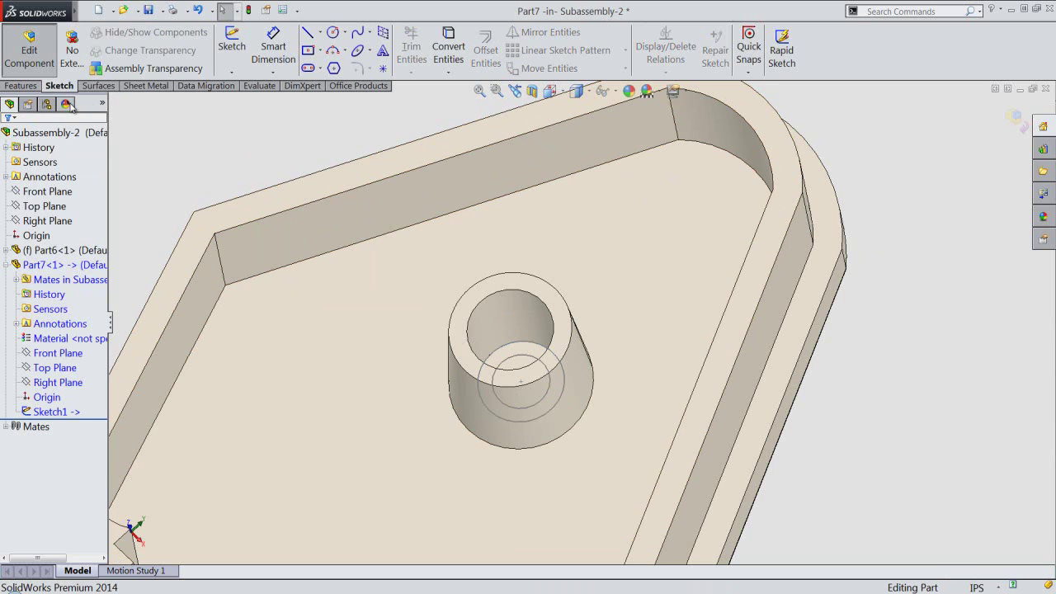
# Extrude the whole bush Sketch1 Up To Surface, ending at the top face of the central boss.
pyautogui.click(28, 86)
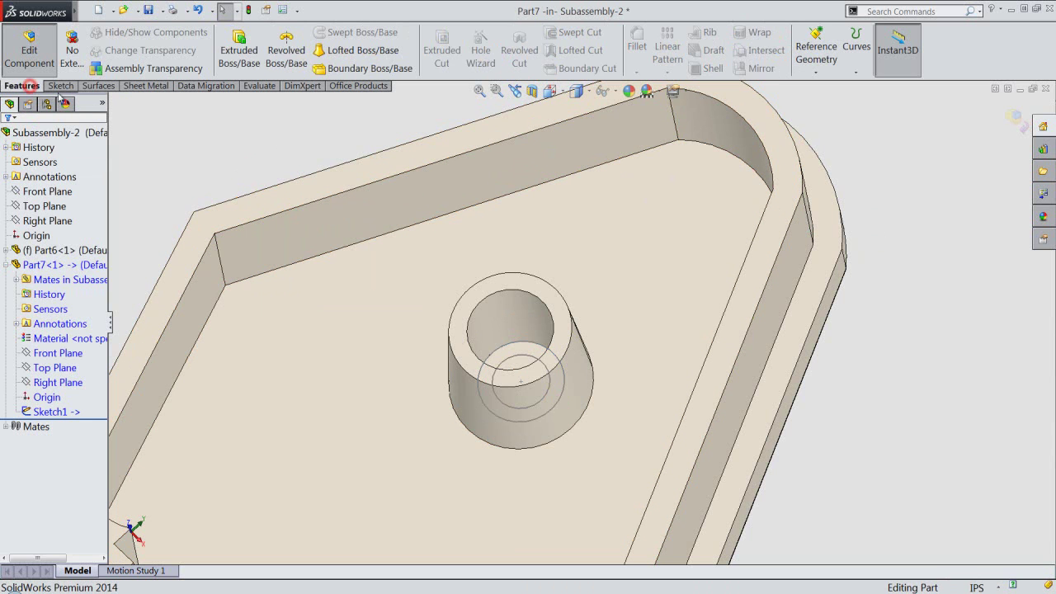
pyautogui.click(242, 53)
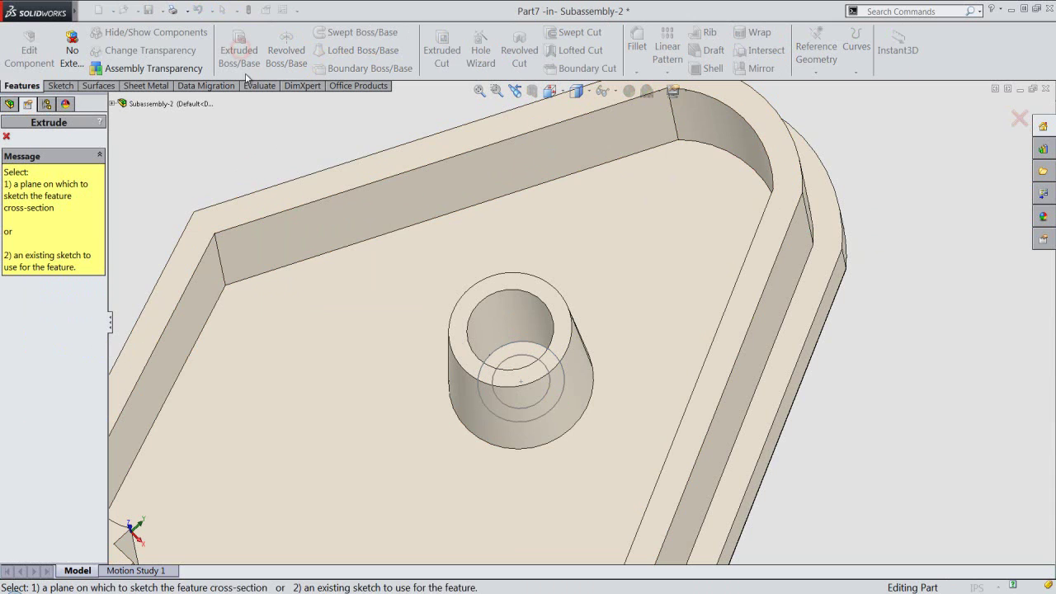
pyautogui.click(516, 353)
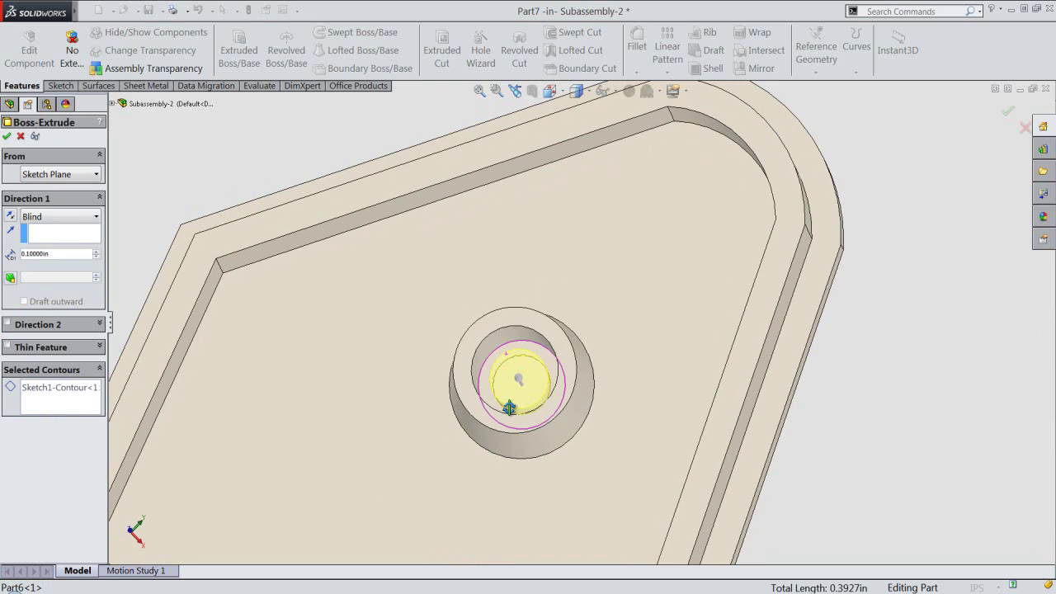
pyautogui.rightClick(85, 400)
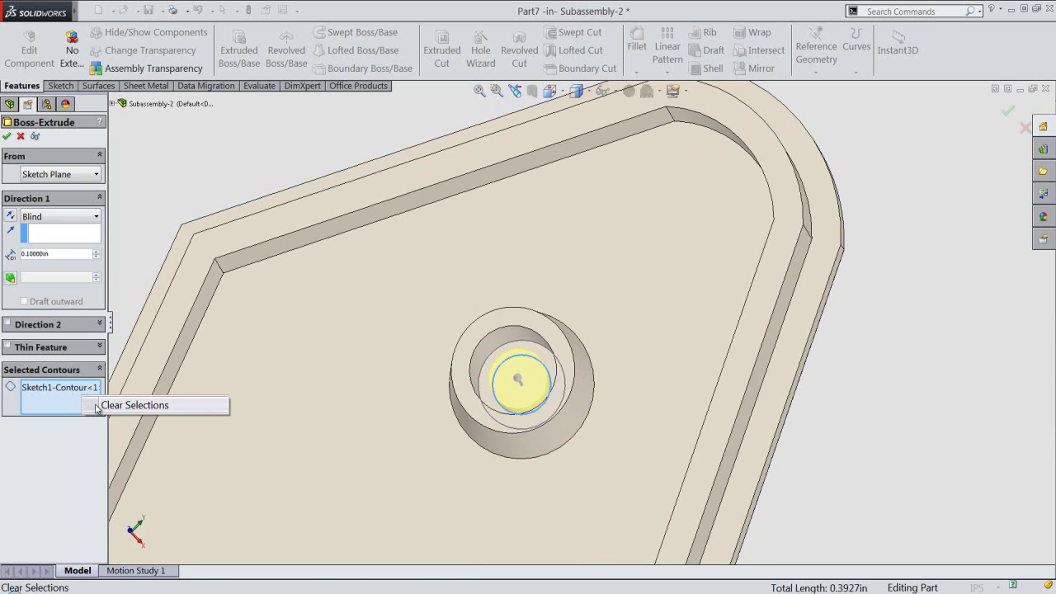
pyautogui.click(132, 405)
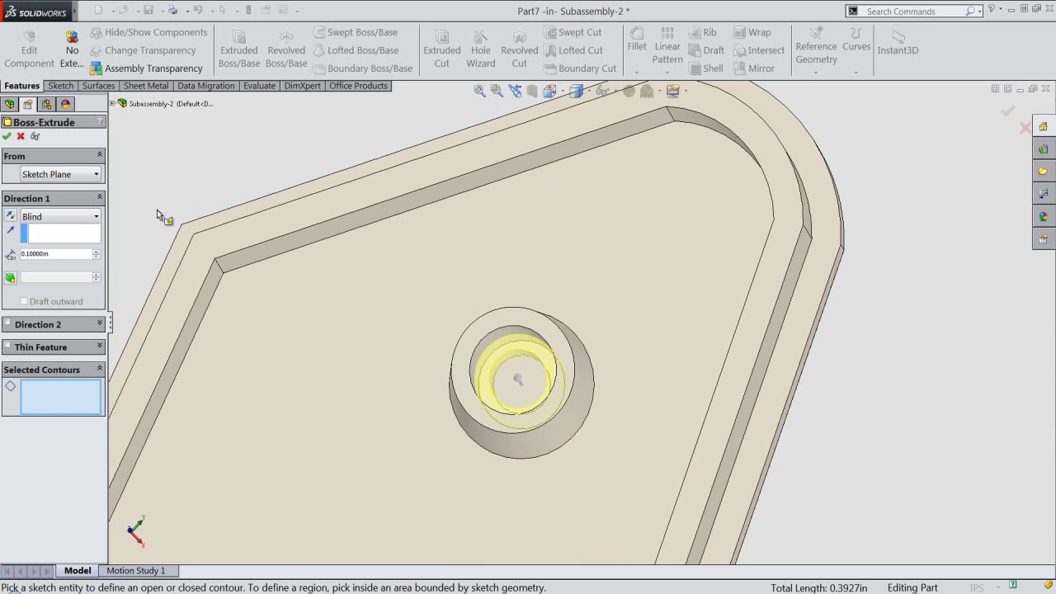
pyautogui.rightClick(154, 168)
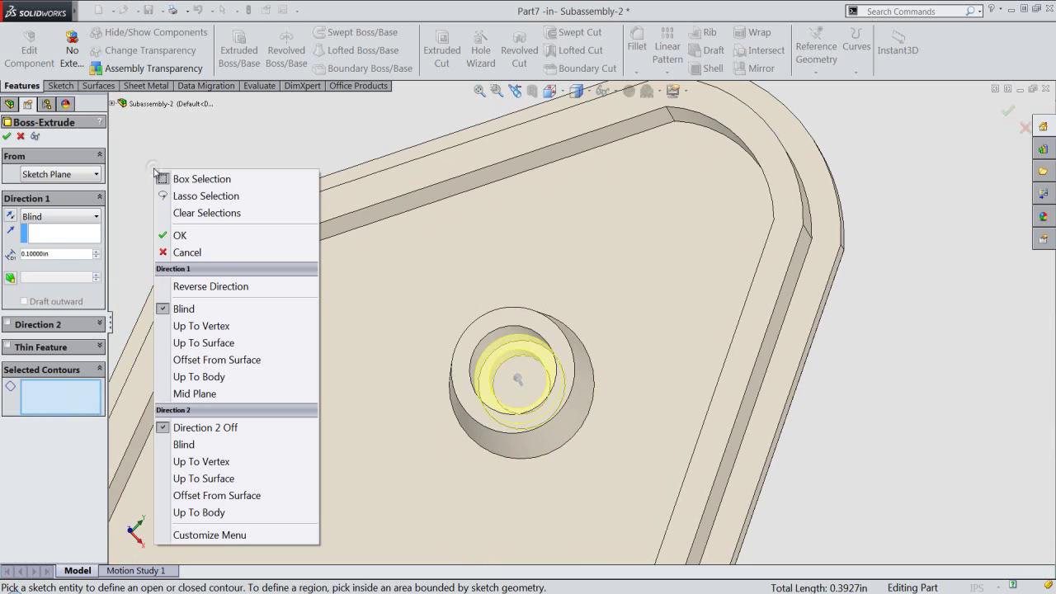
pyautogui.click(203, 343)
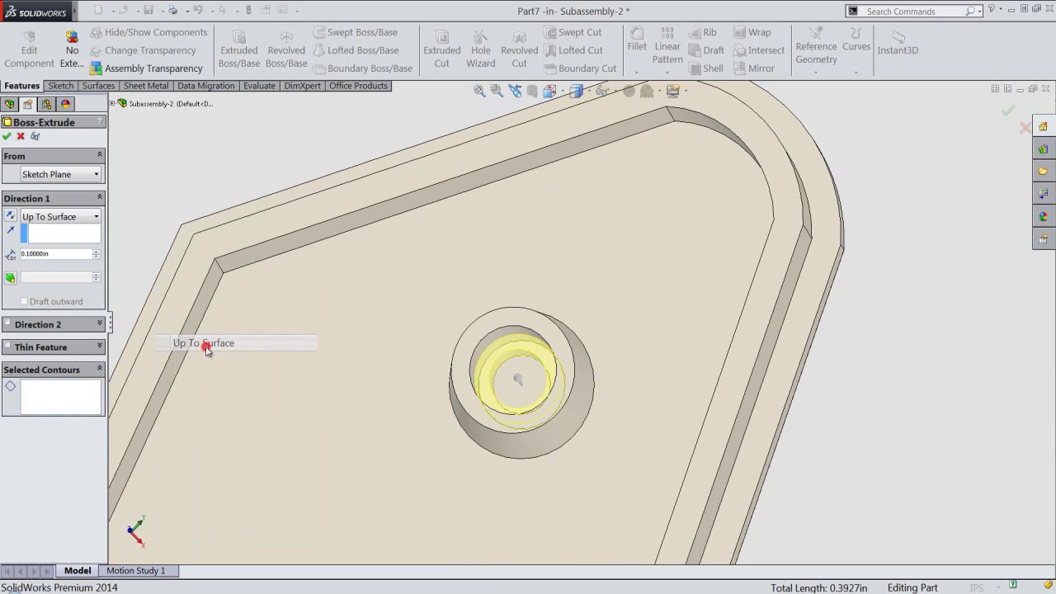
pyautogui.click(460, 376)
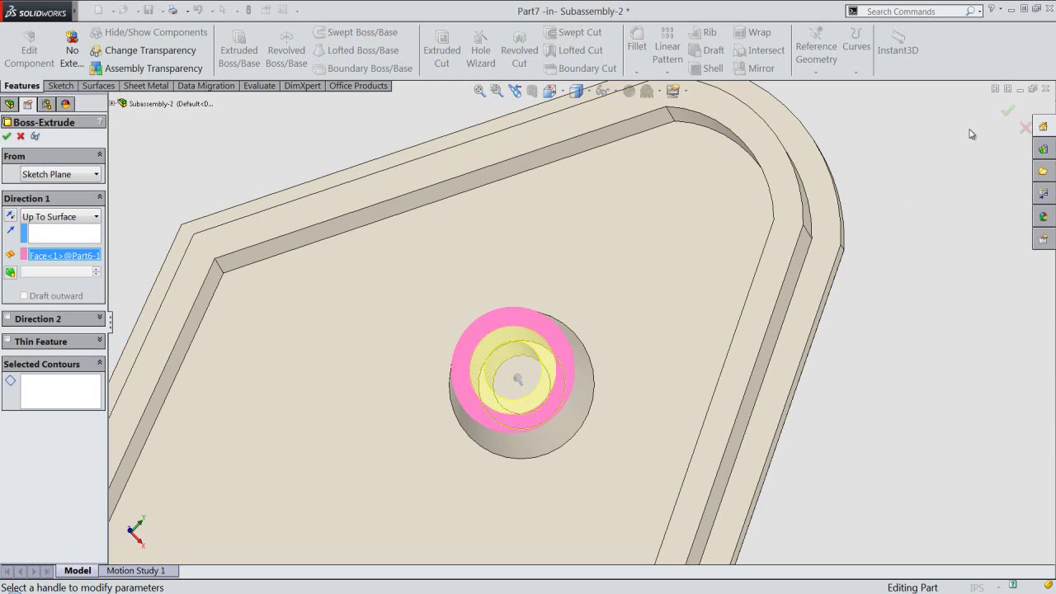
pyautogui.click(1006, 113)
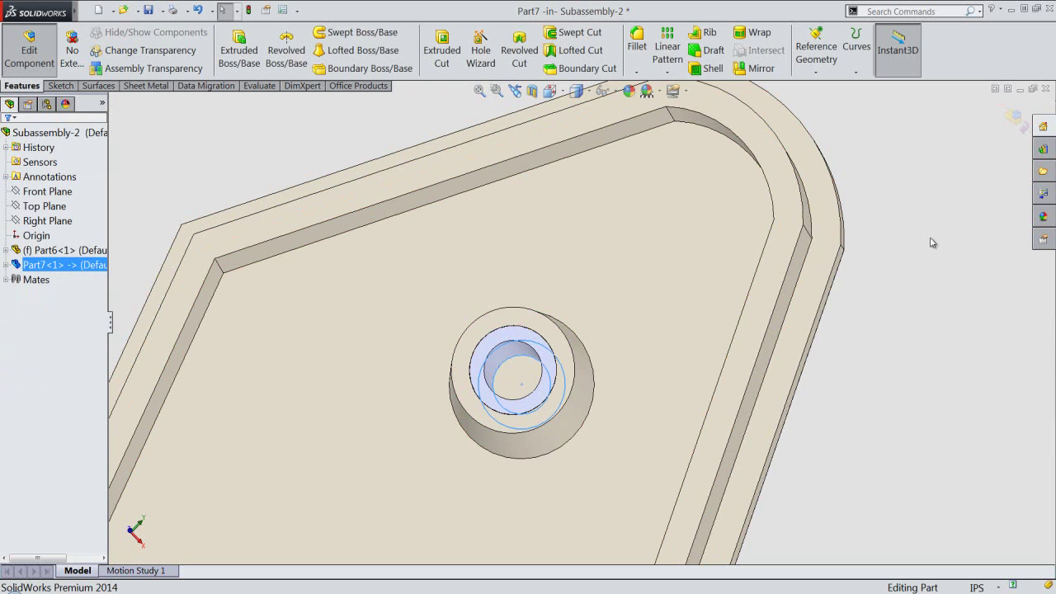
# Show the assembly in isometric view and select the Part7 bush component.
pyautogui.click(548, 91)
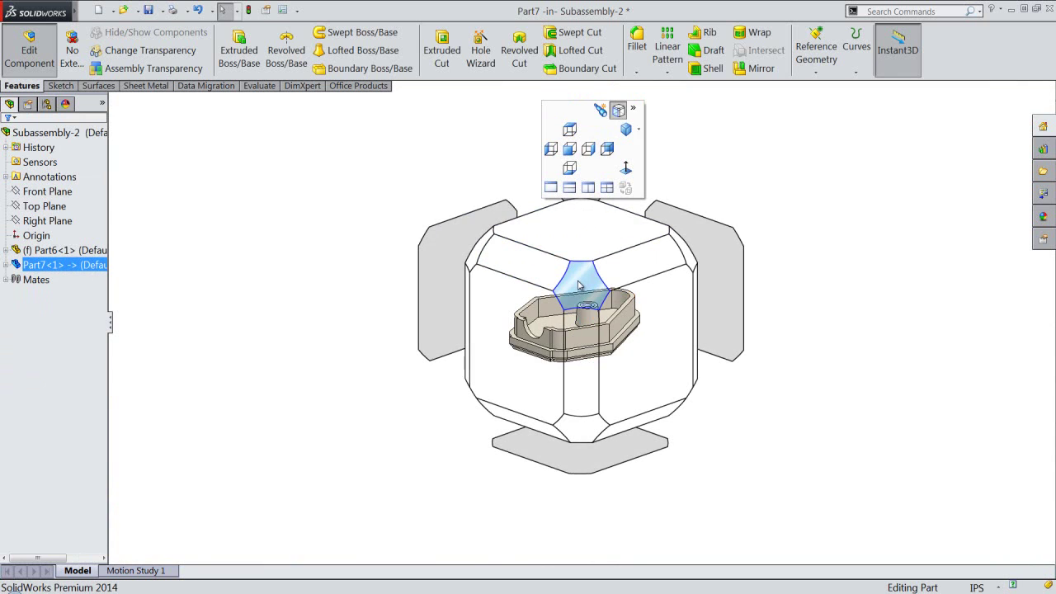
pyautogui.click(582, 282)
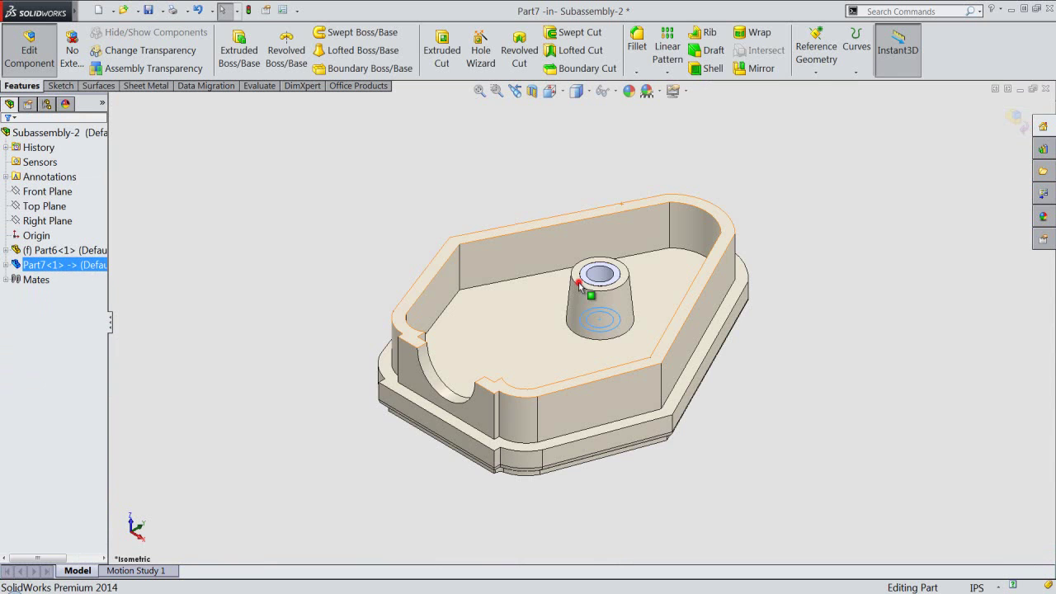
pyautogui.scroll(-3, 606, 262)
pyautogui.click(342, 169)
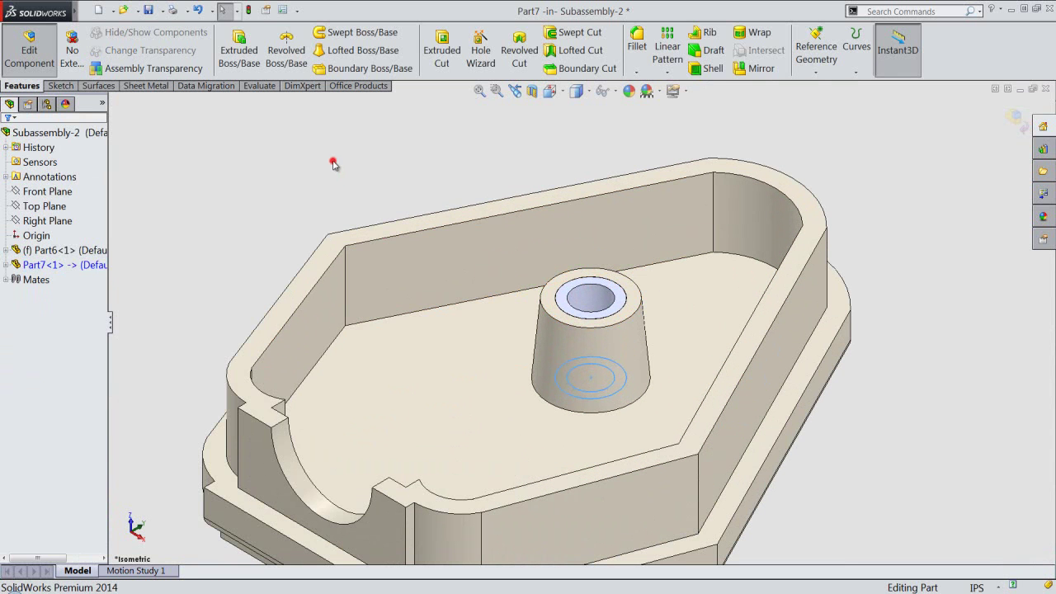
pyautogui.click(58, 265)
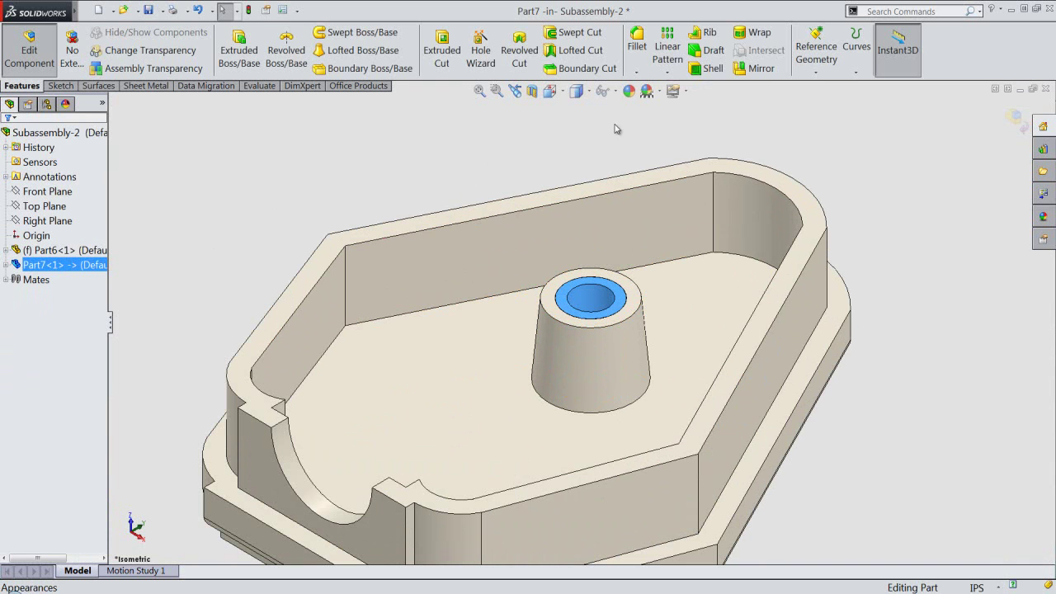
# Apply the polished brass appearance from Metal > Brass to the Part7 bush.
pyautogui.click(629, 91)
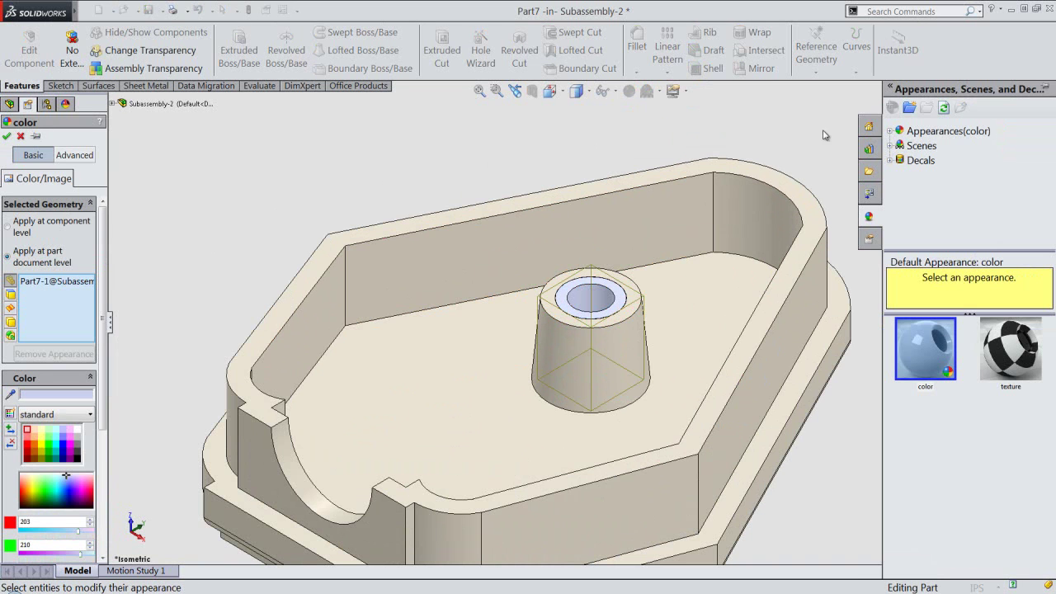
pyautogui.click(890, 131)
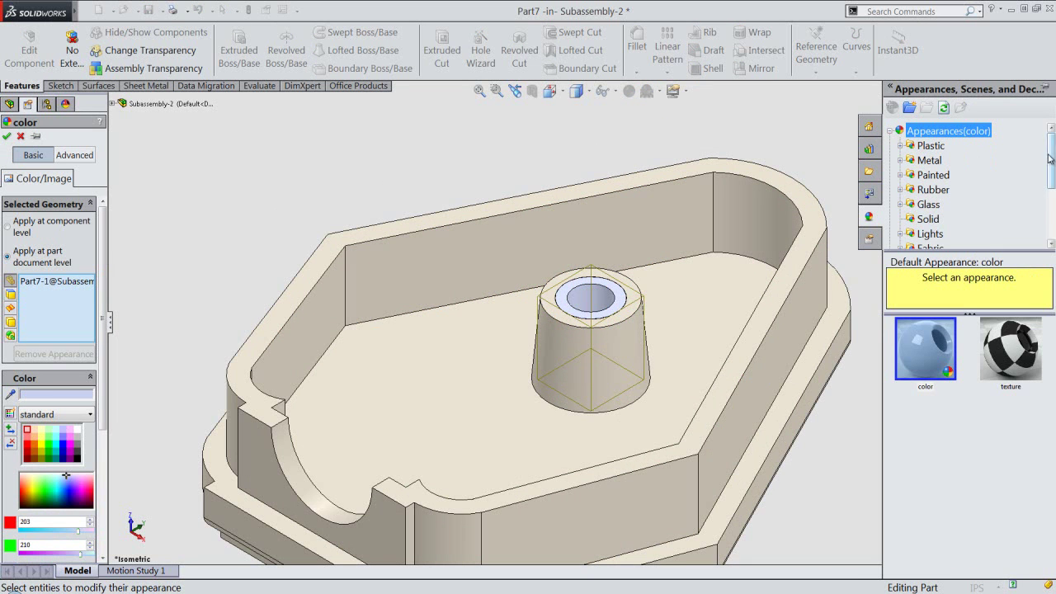
pyautogui.moveTo(1051, 159); pyautogui.dragTo(1050, 165)
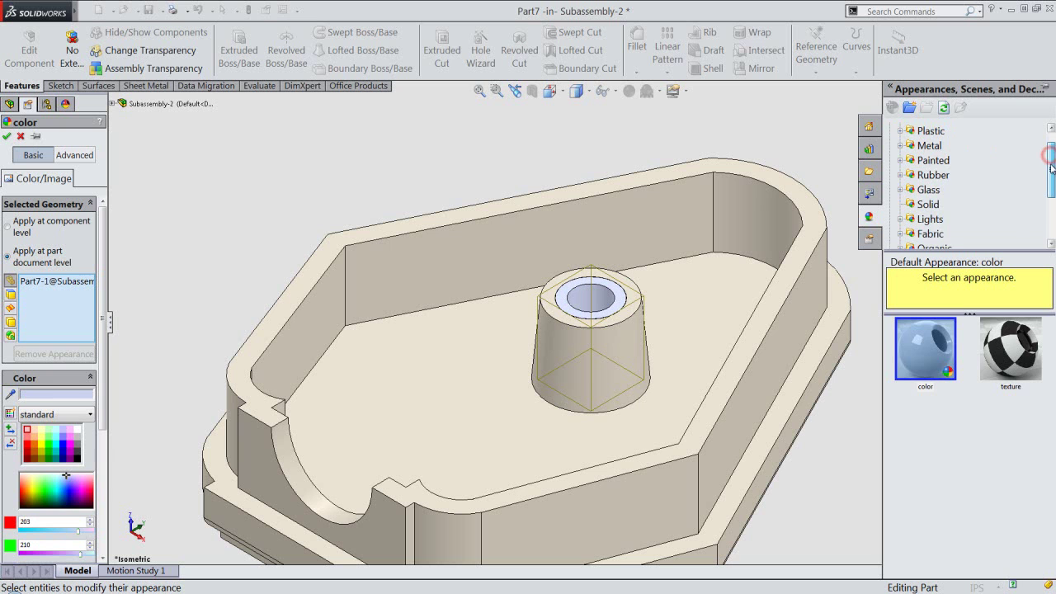
pyautogui.click(902, 148)
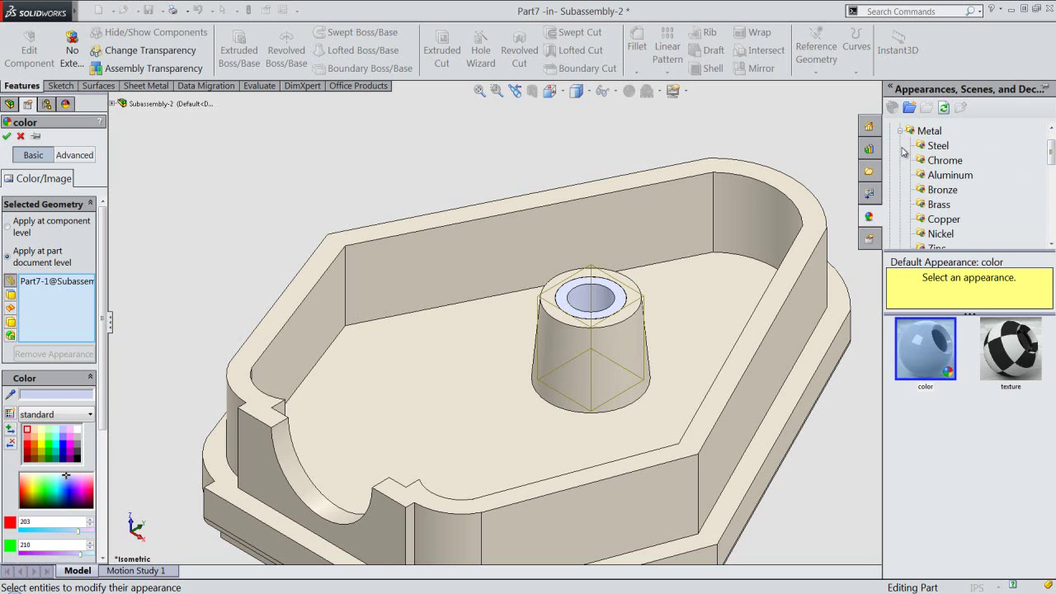
pyautogui.click(937, 206)
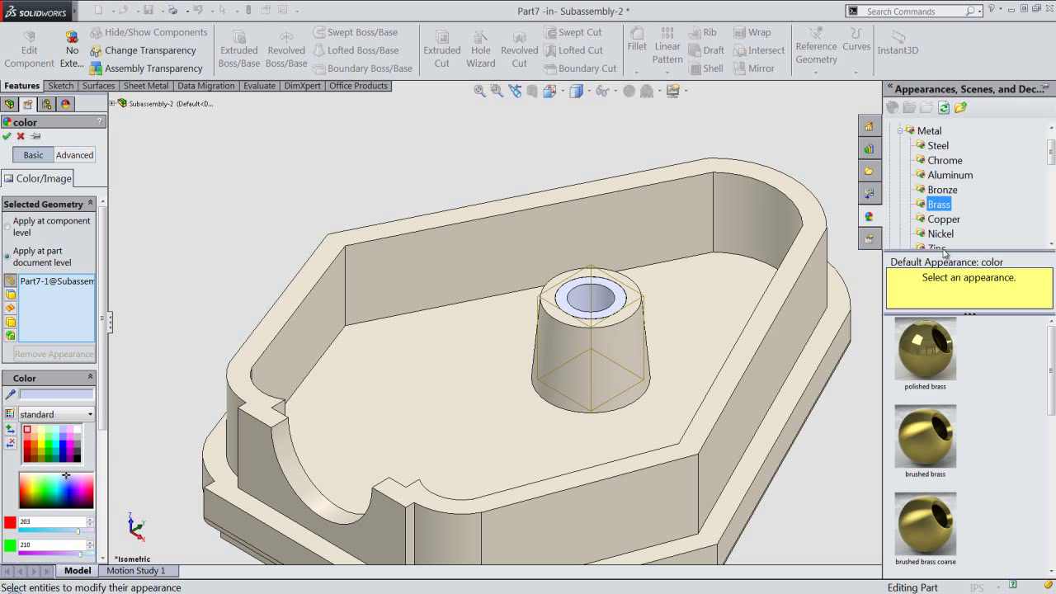
pyautogui.click(942, 349)
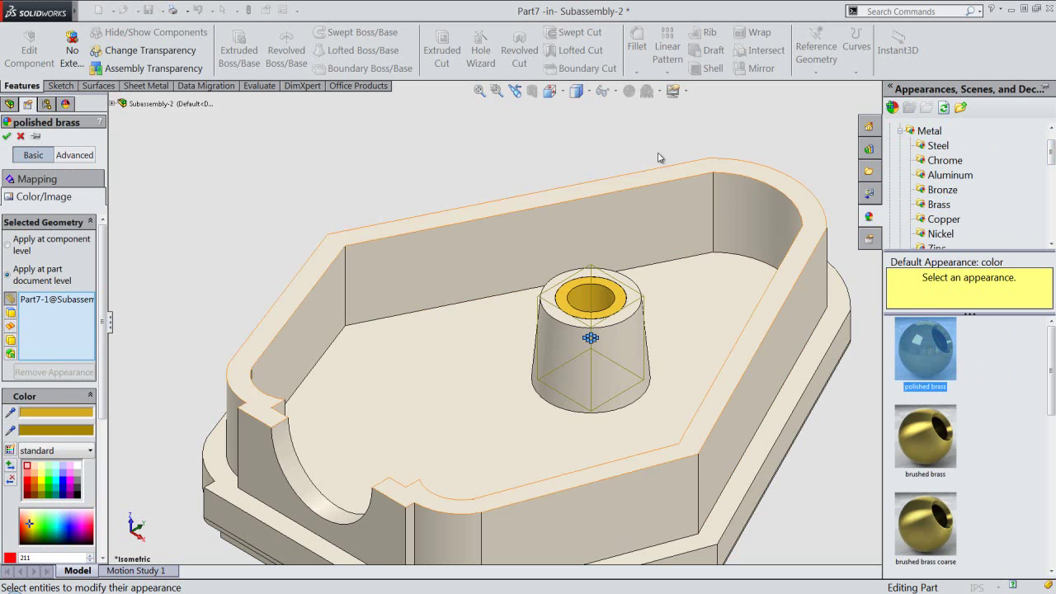
pyautogui.rightClick(625, 145)
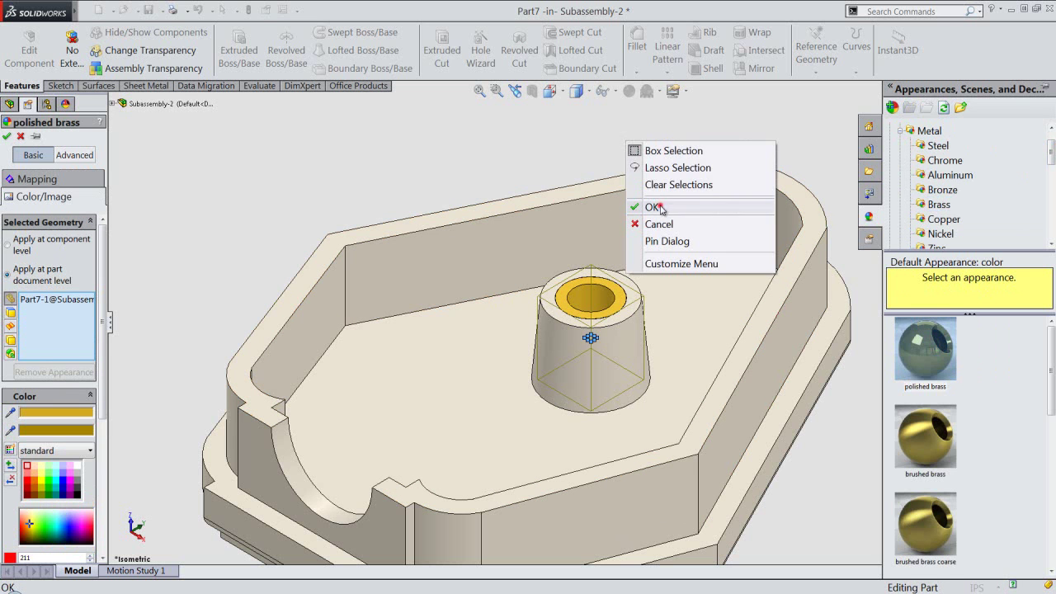
pyautogui.click(653, 207)
pyautogui.click(257, 164)
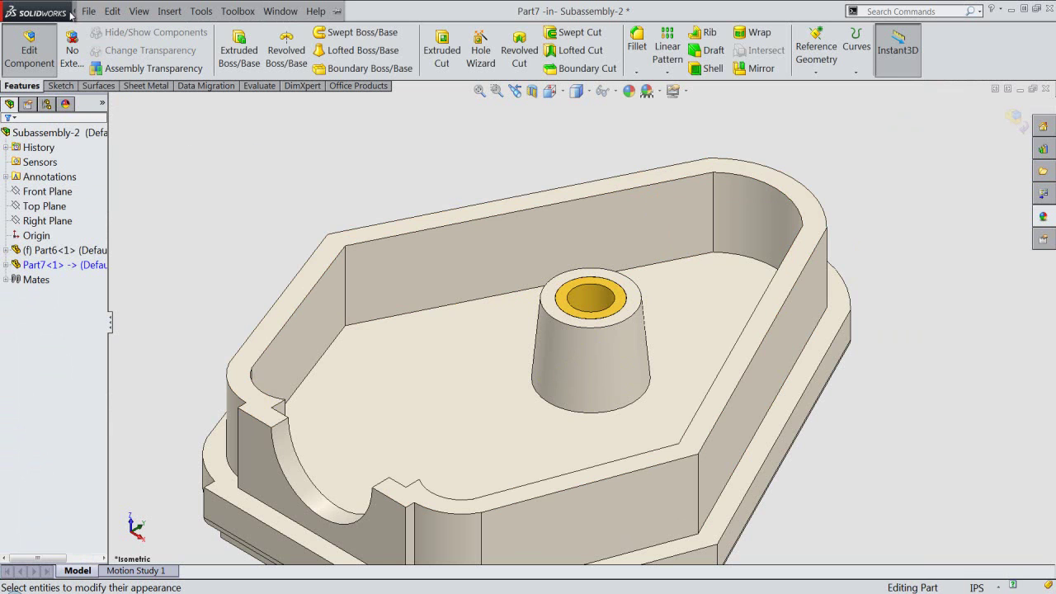
pyautogui.click(170, 11)
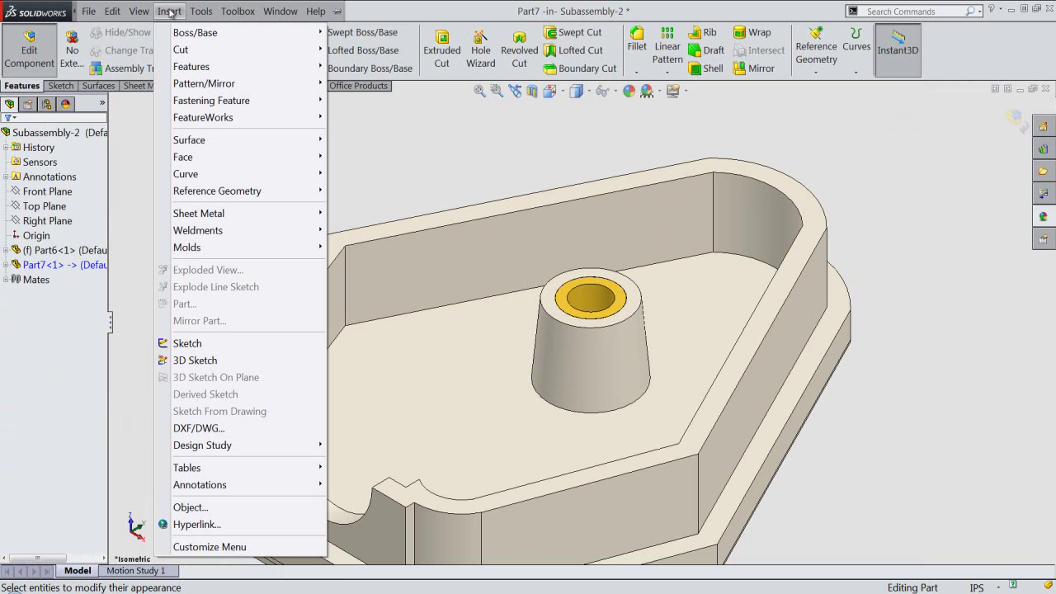
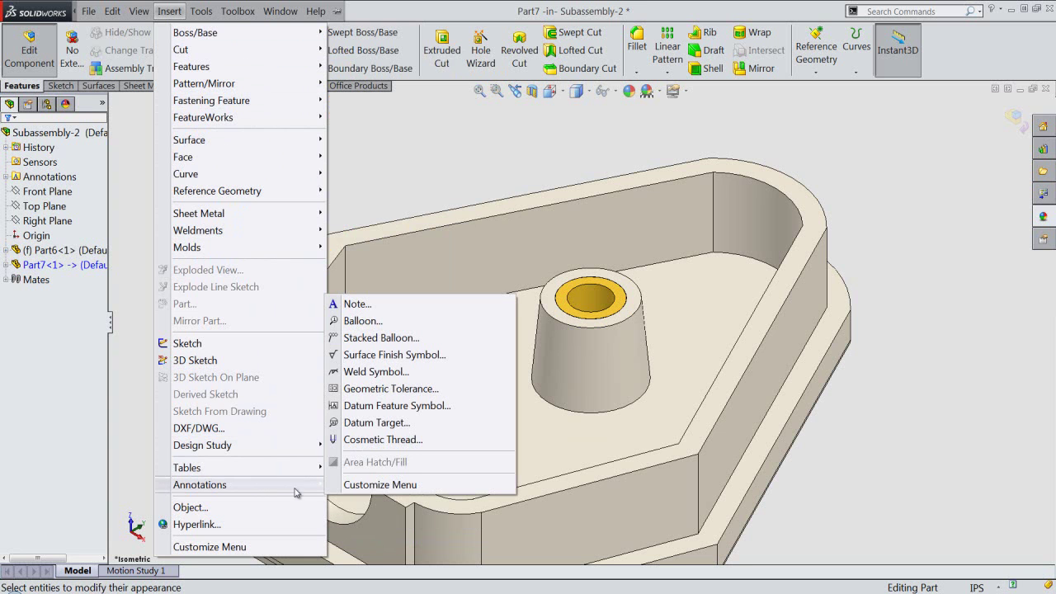
# Add an ANSI Inch #8-36 machine cosmetic thread to the boss hole edge in Part7.
pyautogui.click(370, 440)
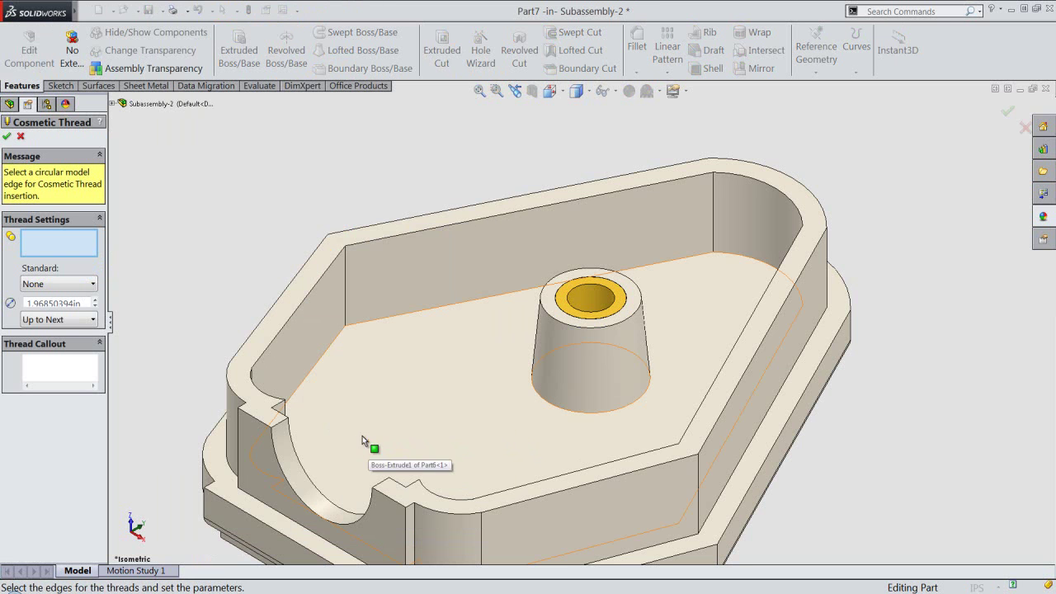
pyautogui.click(92, 284)
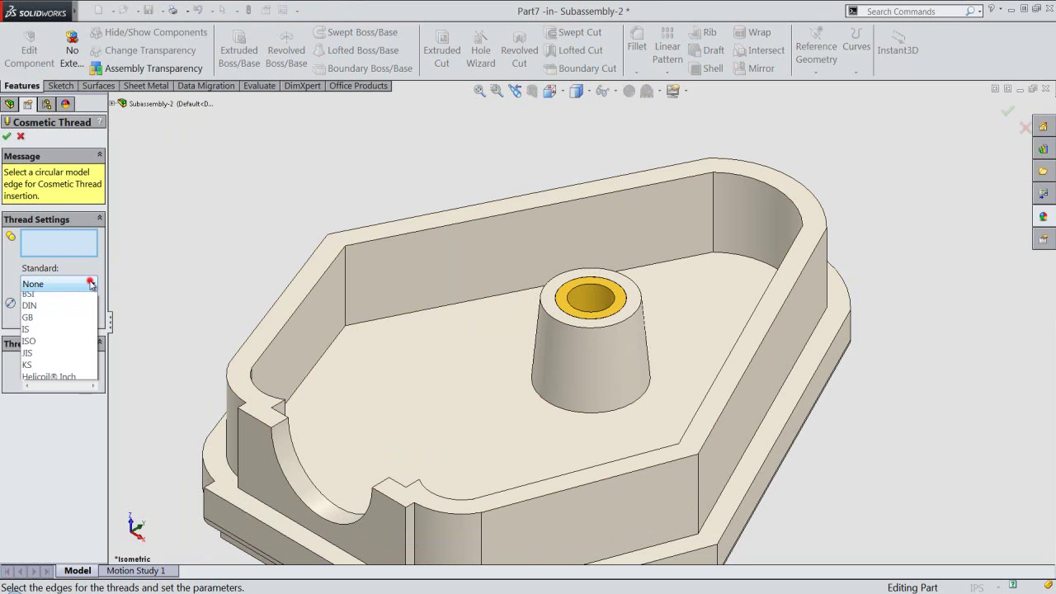
pyautogui.click(88, 313)
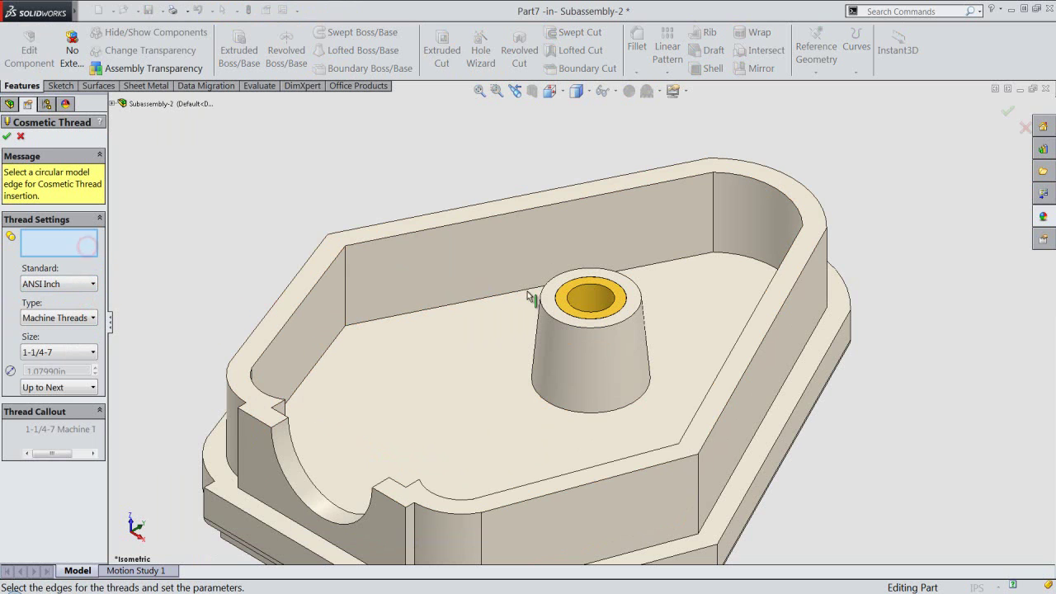
pyautogui.click(583, 290)
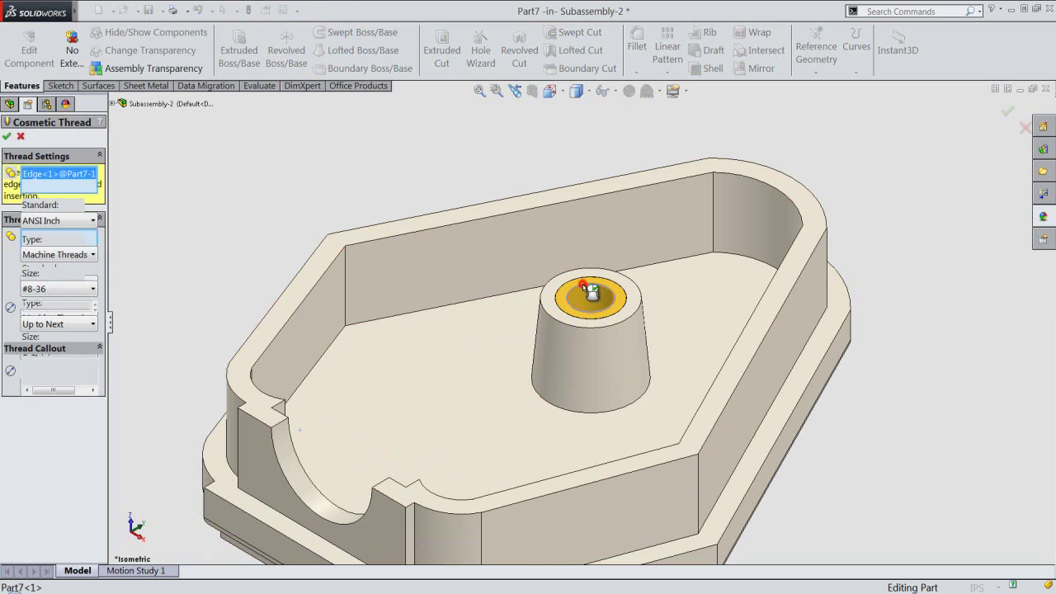
pyautogui.moveTo(596, 290); pyautogui.dragTo(597, 355, button='middle')
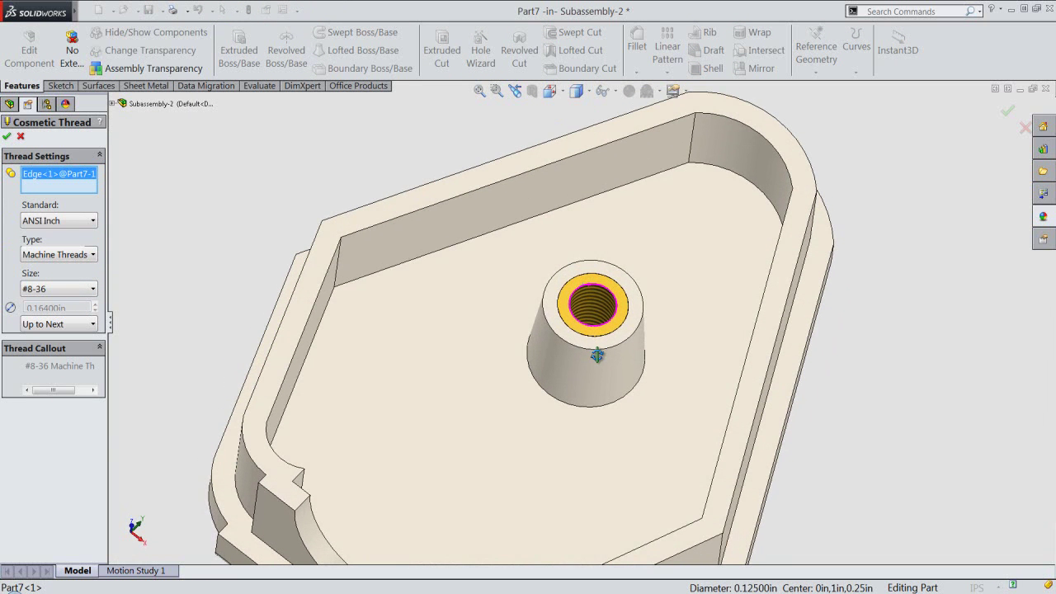
pyautogui.rightClick(597, 354)
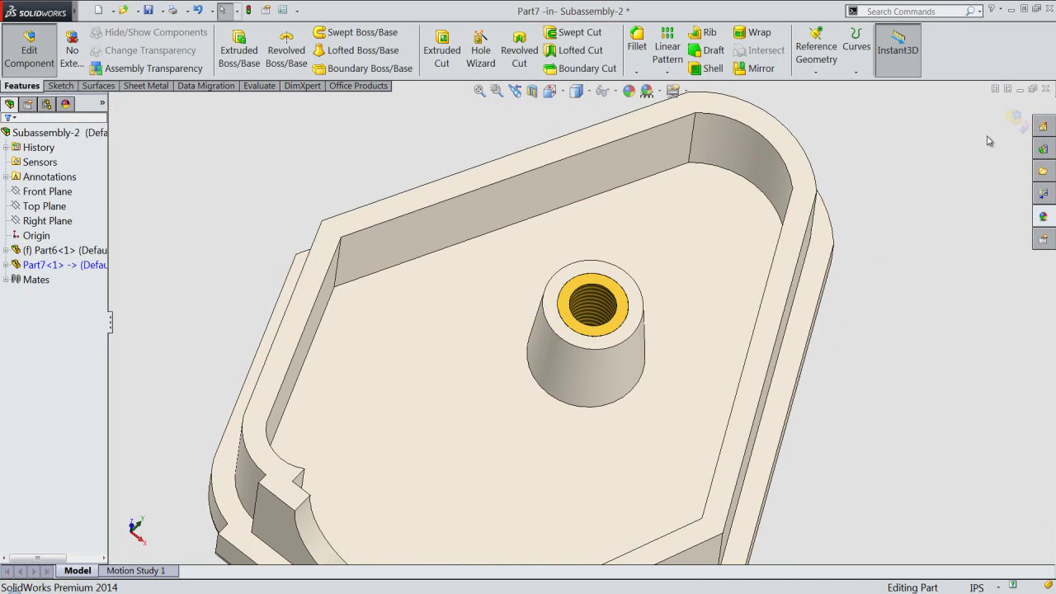
# Exit Part7 editing and show Subassembly-2 in isometric view.
pyautogui.click(1014, 121)
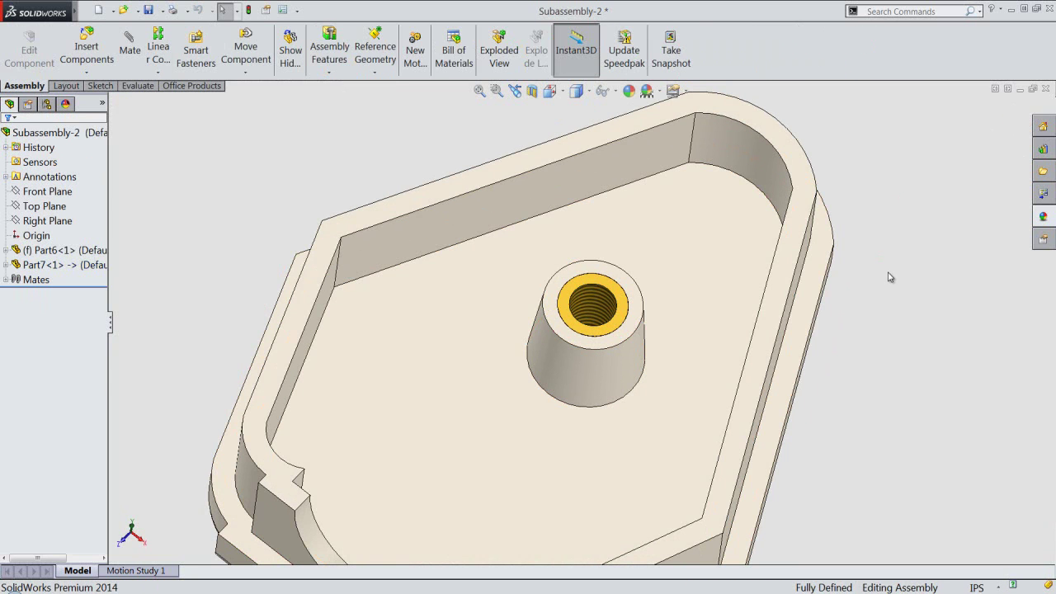
pyautogui.click(557, 94)
pyautogui.click(551, 137)
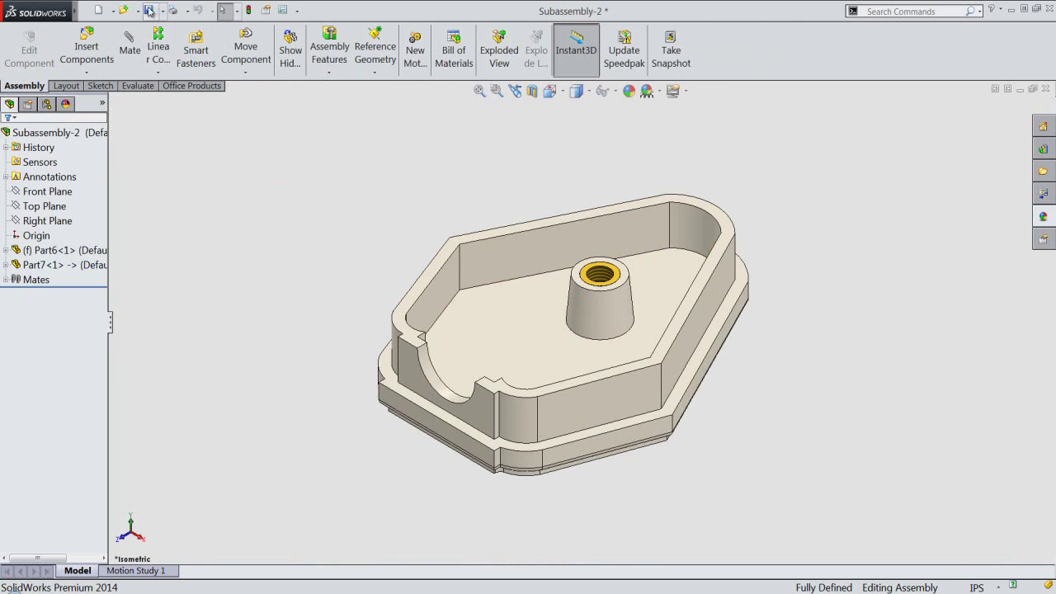
# Save the assembly and modified Part7 with Save All, then close the assembly.
pyautogui.click(149, 11)
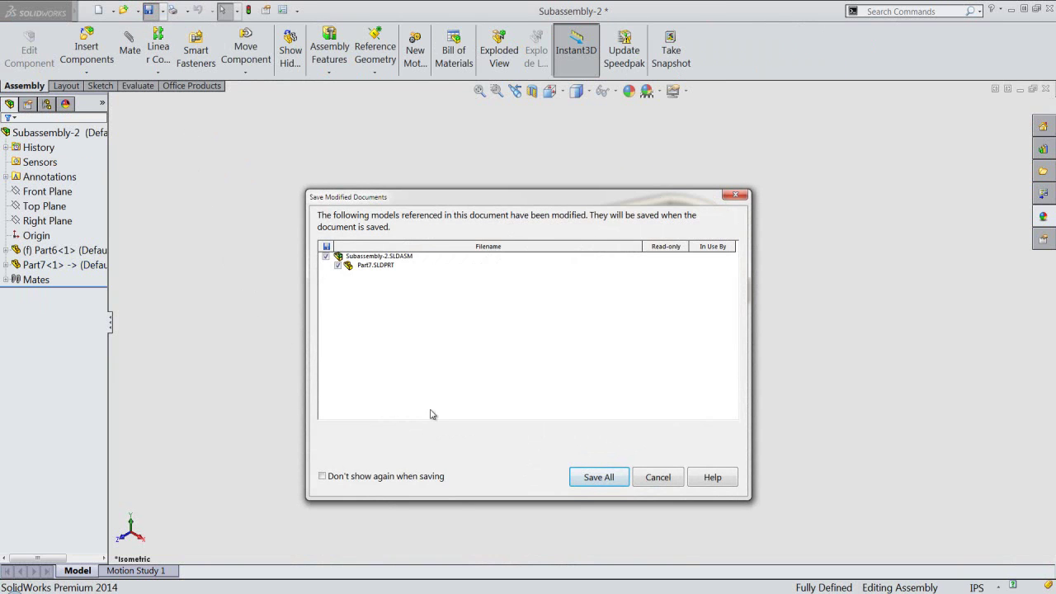
pyautogui.click(594, 478)
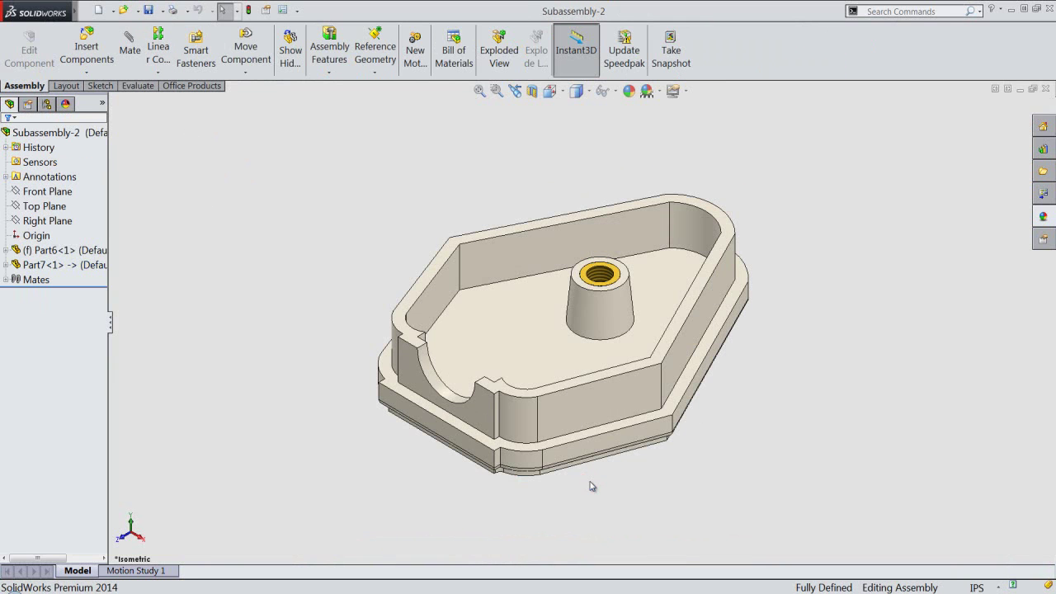
pyautogui.click(1045, 89)
pyautogui.click(326, 256)
pyautogui.click(101, 9)
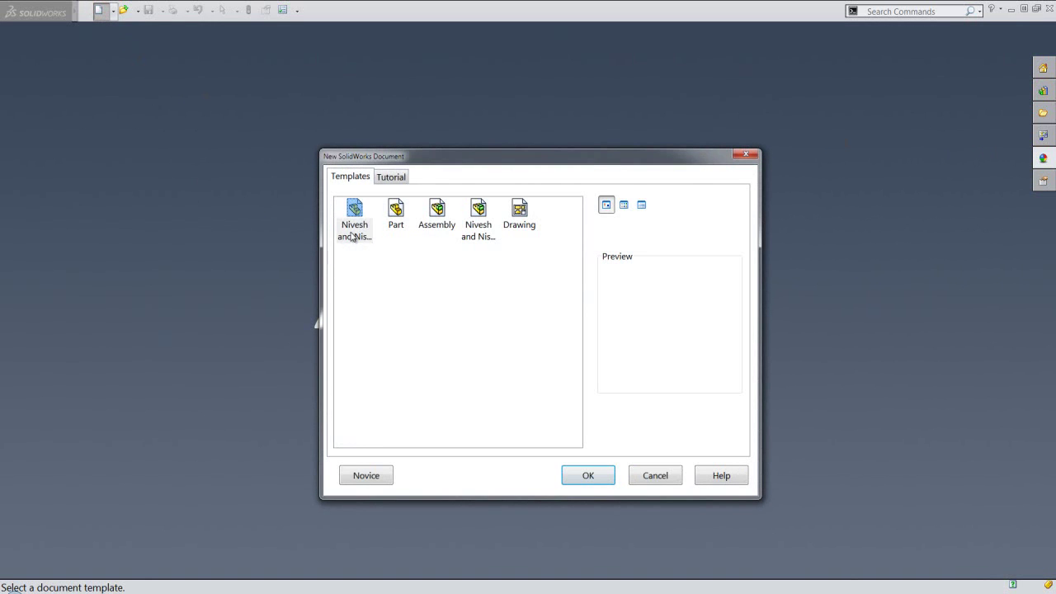
# Create a new part from the custom template and sketch a revolve profile on the Front Plane.
pyautogui.click(353, 237)
pyautogui.click(599, 480)
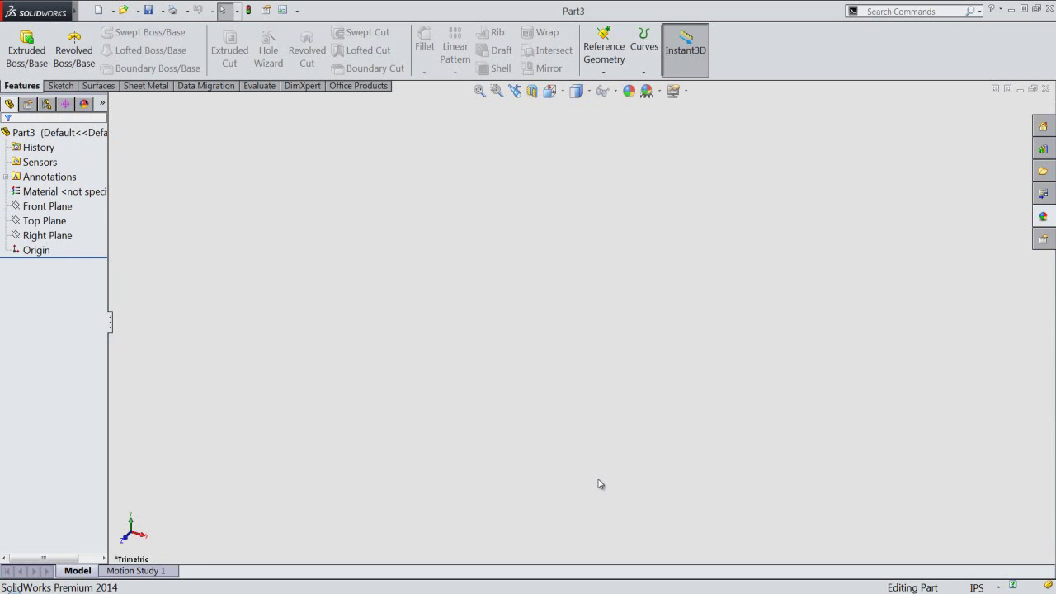
pyautogui.click(72, 56)
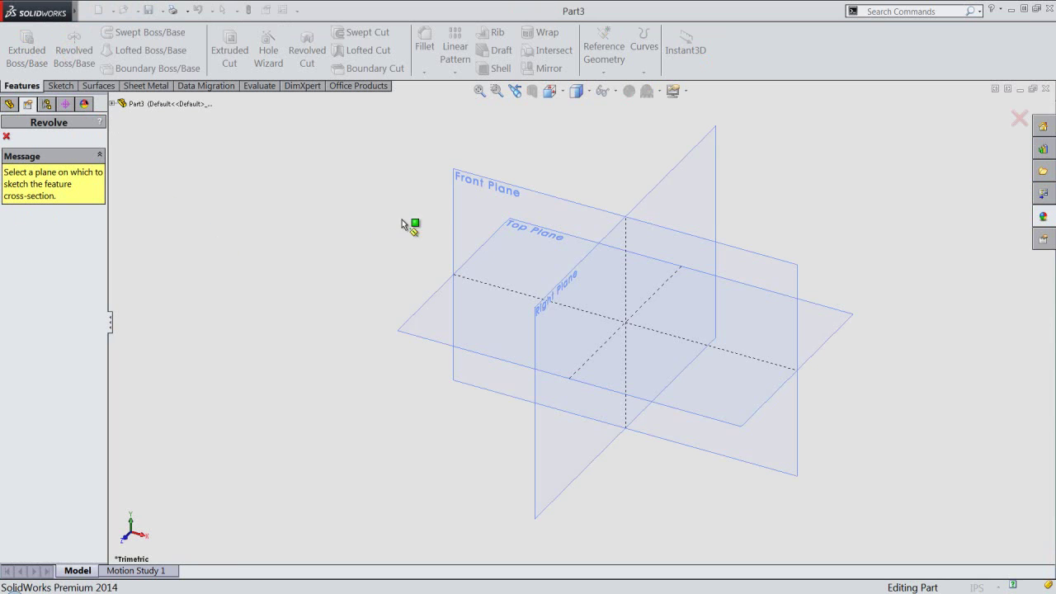
pyautogui.click(454, 208)
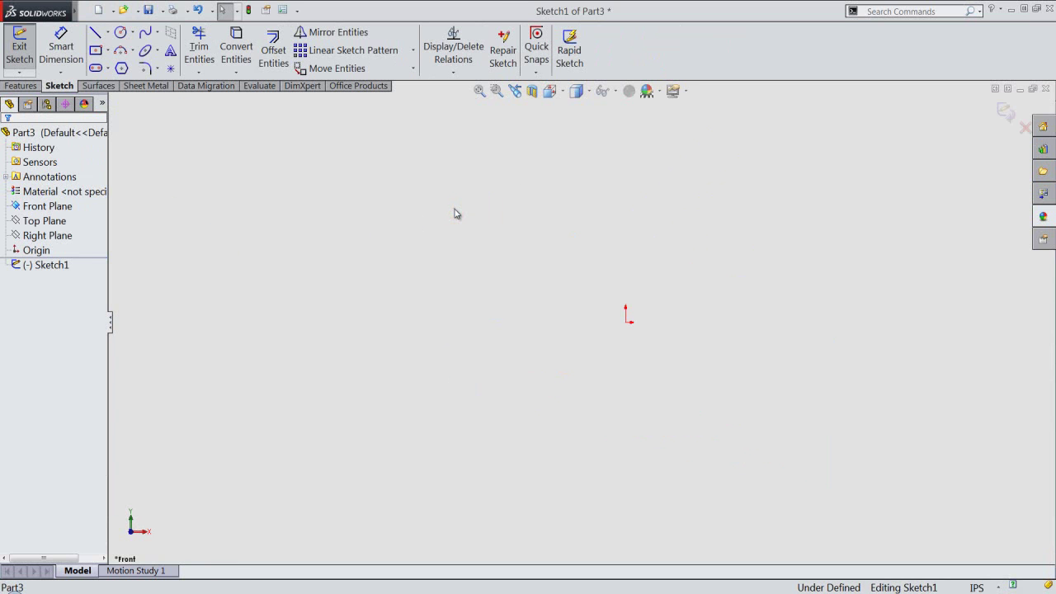
# Start the profile with a 0.03075 line above the origin.
pyautogui.rightClick(455, 213)
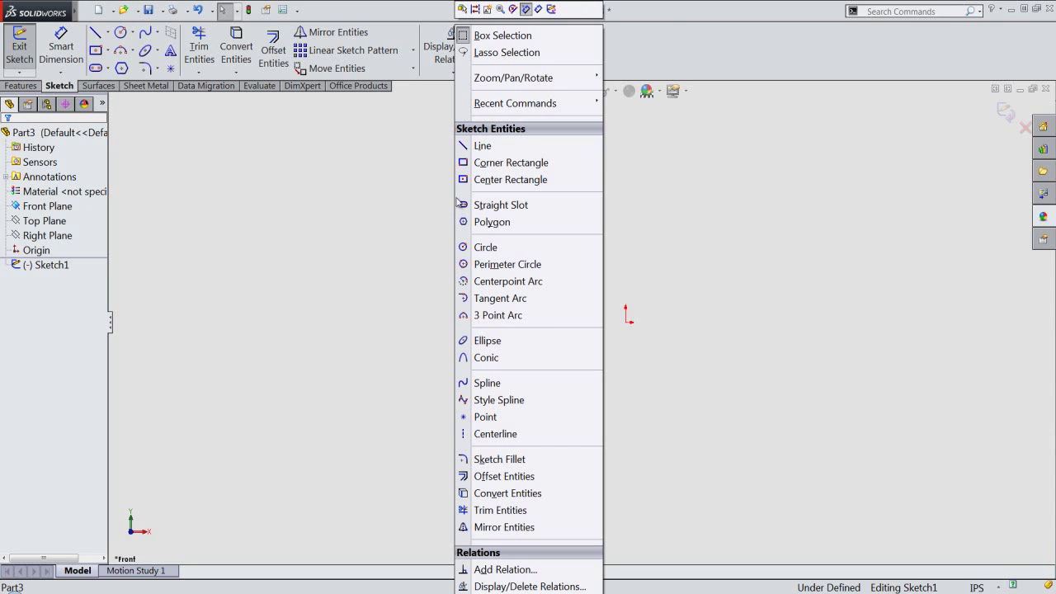
pyautogui.click(482, 147)
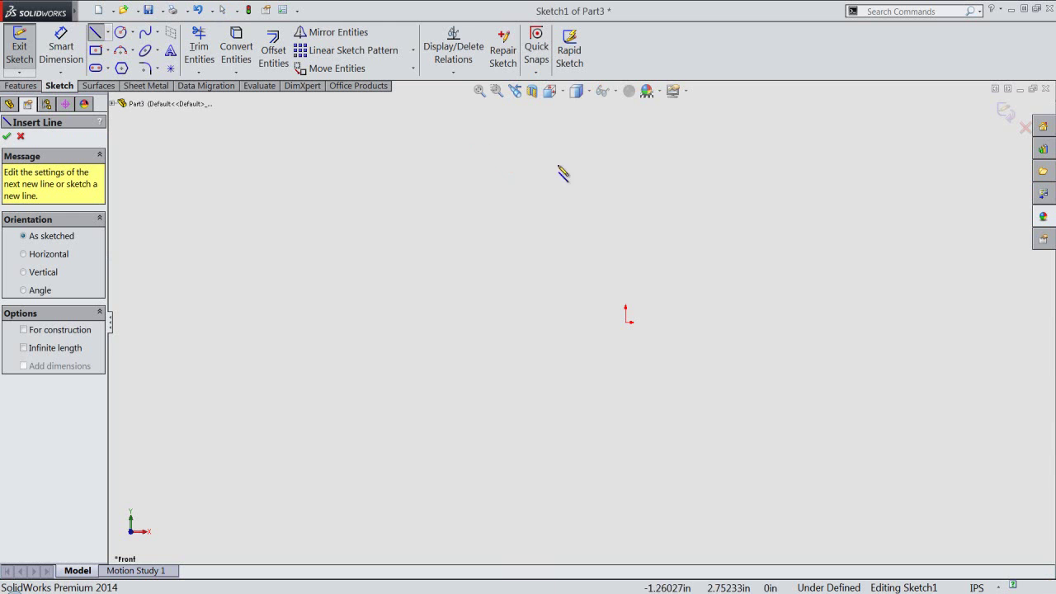
pyautogui.click(617, 219)
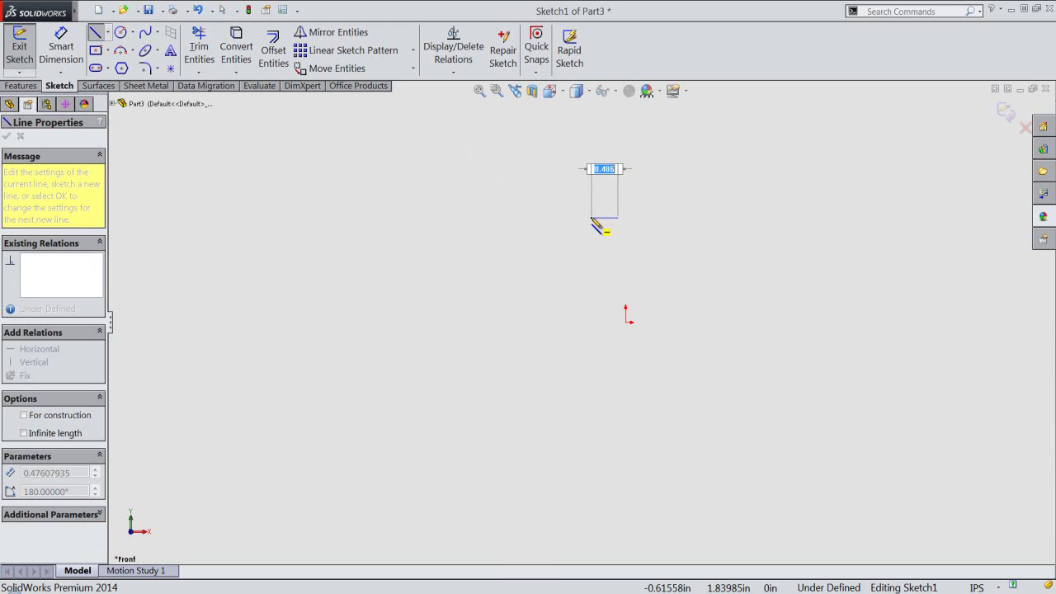
pyautogui.press('BackSpace')
pyautogui.write('.03075')
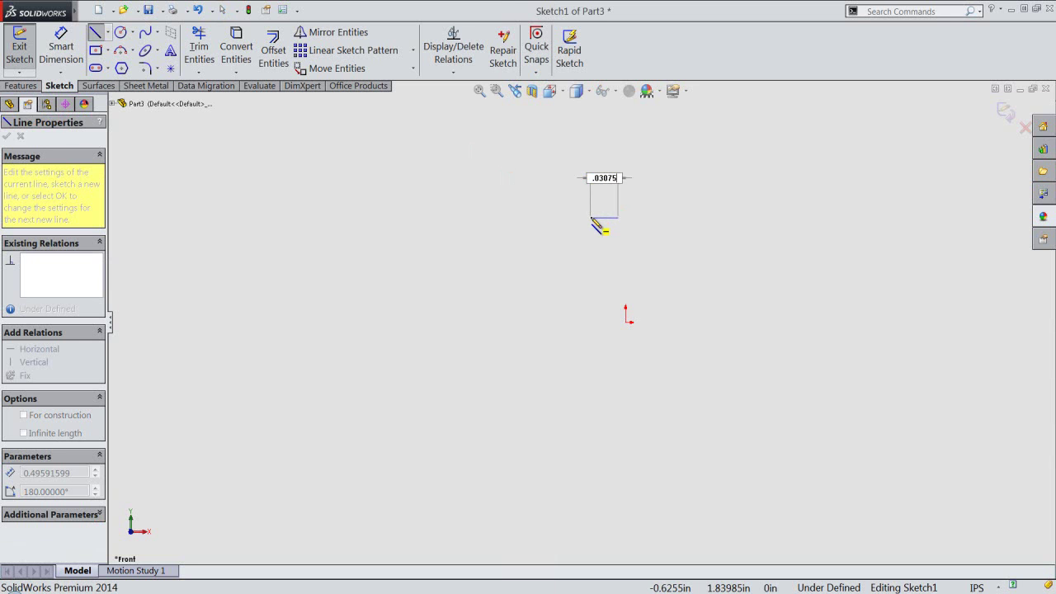
pyautogui.press('Return')
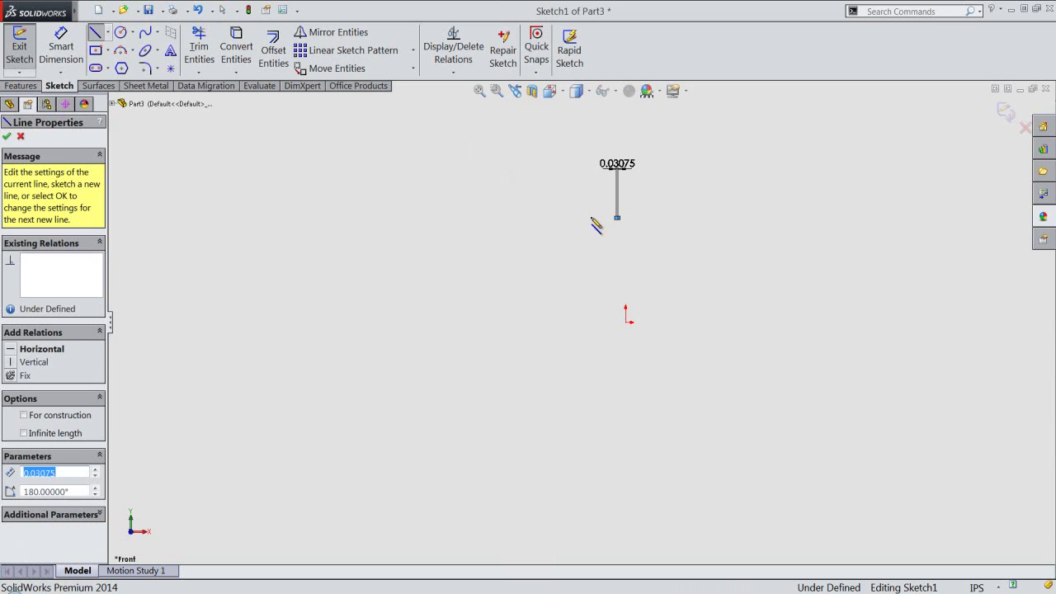
# Continue the profile with a 0.03125 vertical segment and a 0.063 horizontal step.
pyautogui.click(479, 91)
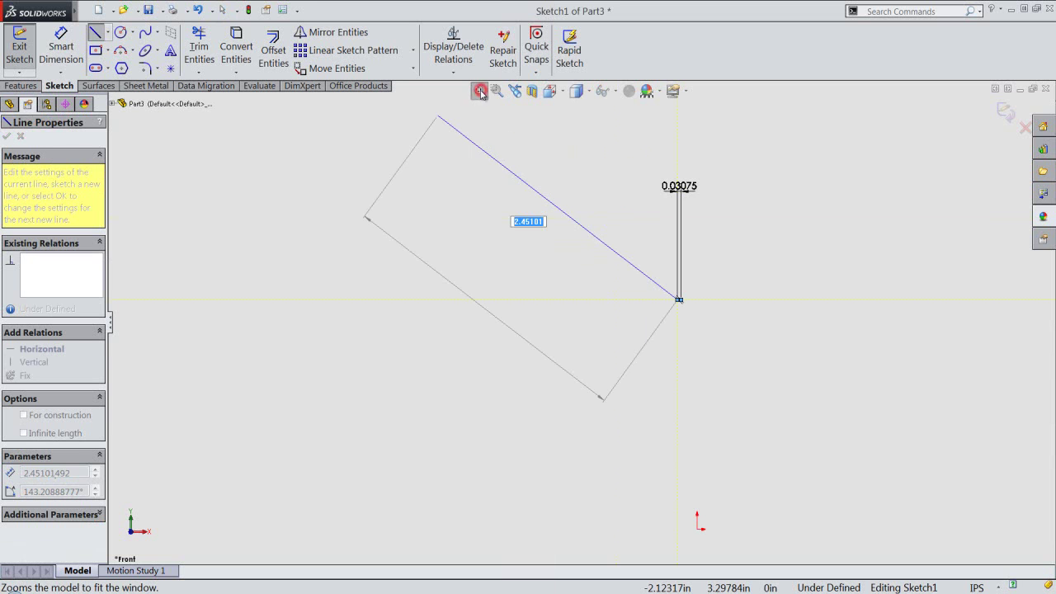
pyautogui.scroll(-1, 700, 314)
pyautogui.scroll(-2, 691, 328)
pyautogui.scroll(-1, 625, 298)
pyautogui.scroll(-1, 624, 300)
pyautogui.scroll(-1, 622, 302)
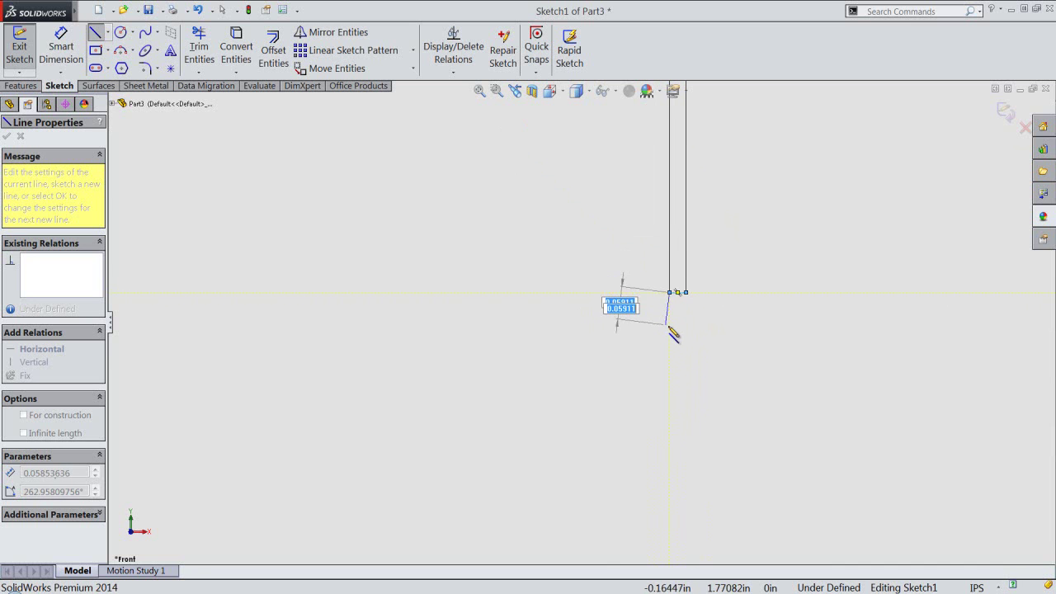
pyautogui.press('BackSpace')
pyautogui.write('.03125')
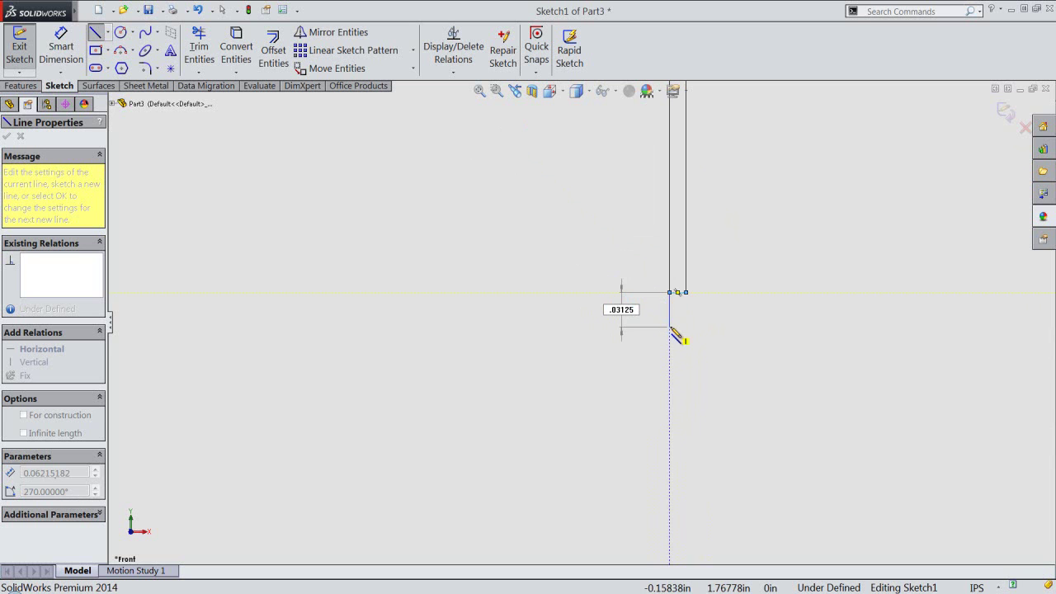
pyautogui.press('Return')
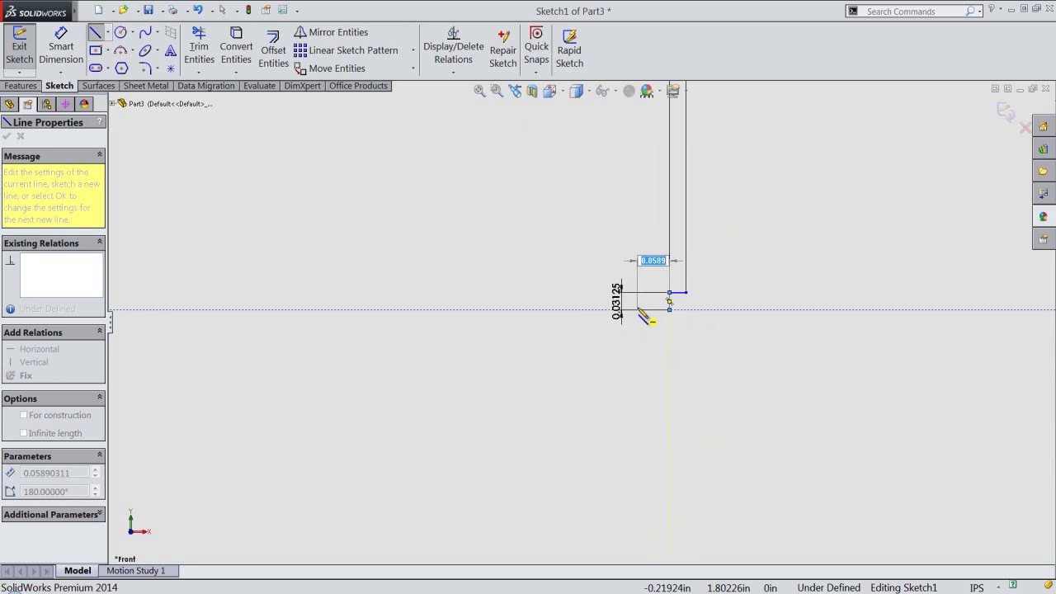
pyautogui.write('.063')
pyautogui.press('Return')
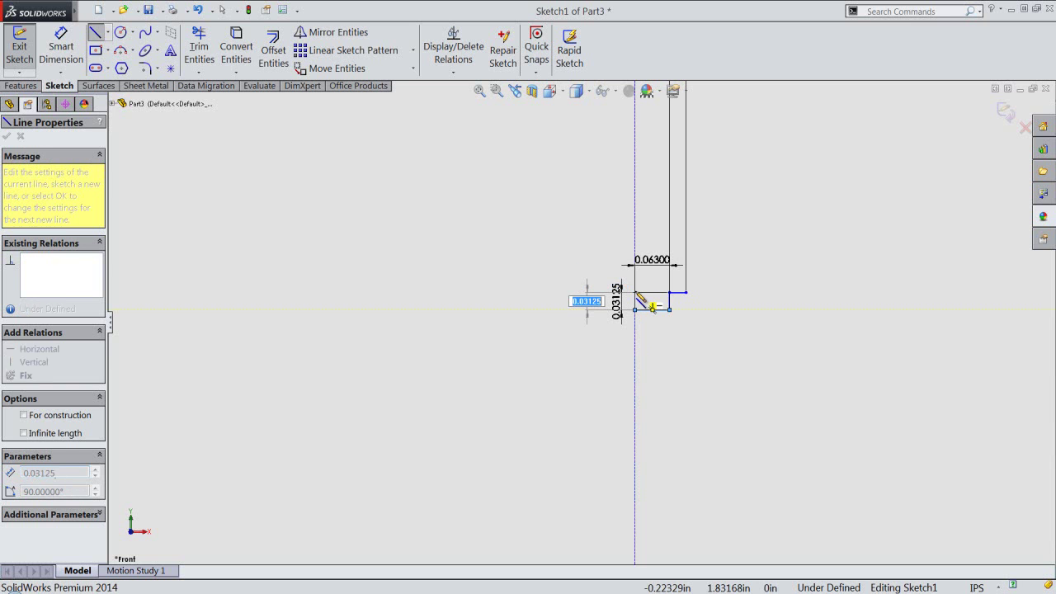
# Close the outline with 0.03125, 0.3125 and 0.40625 lines, then end line drawing.
pyautogui.press('Return')
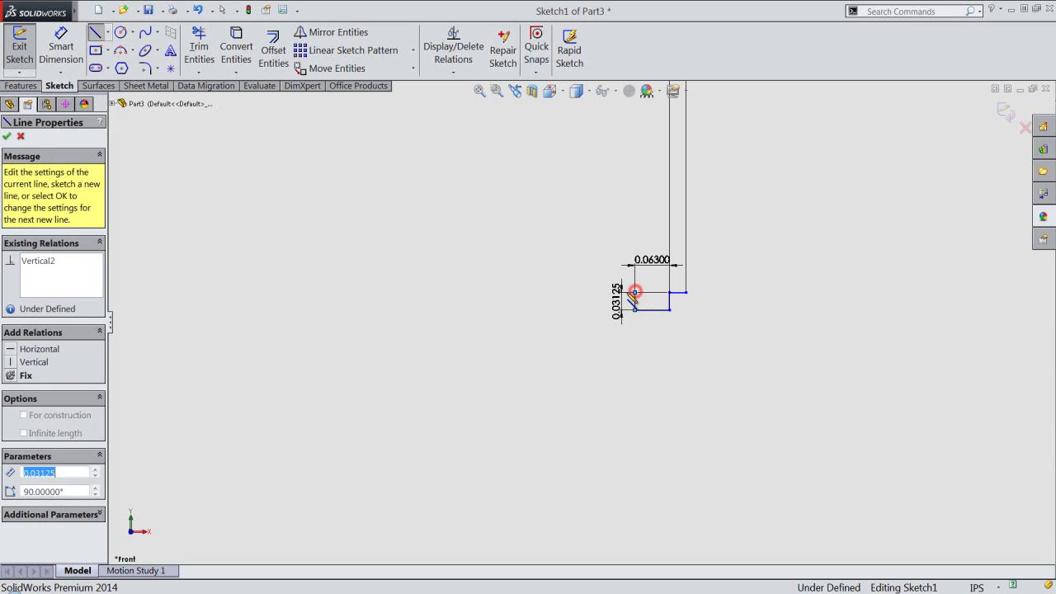
pyautogui.press('BackSpace')
pyautogui.press('Return')
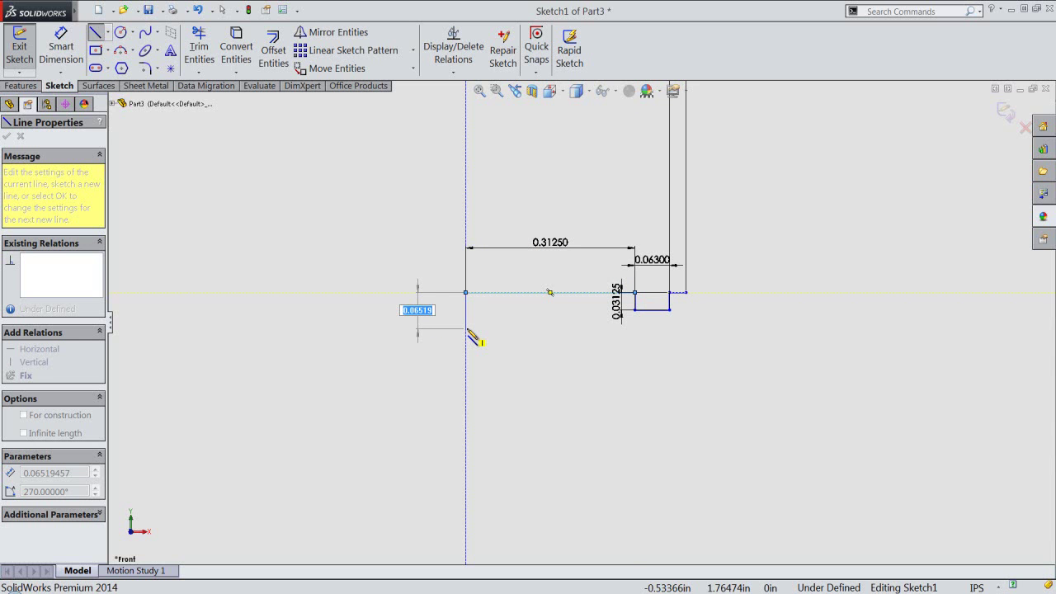
pyautogui.click(466, 329)
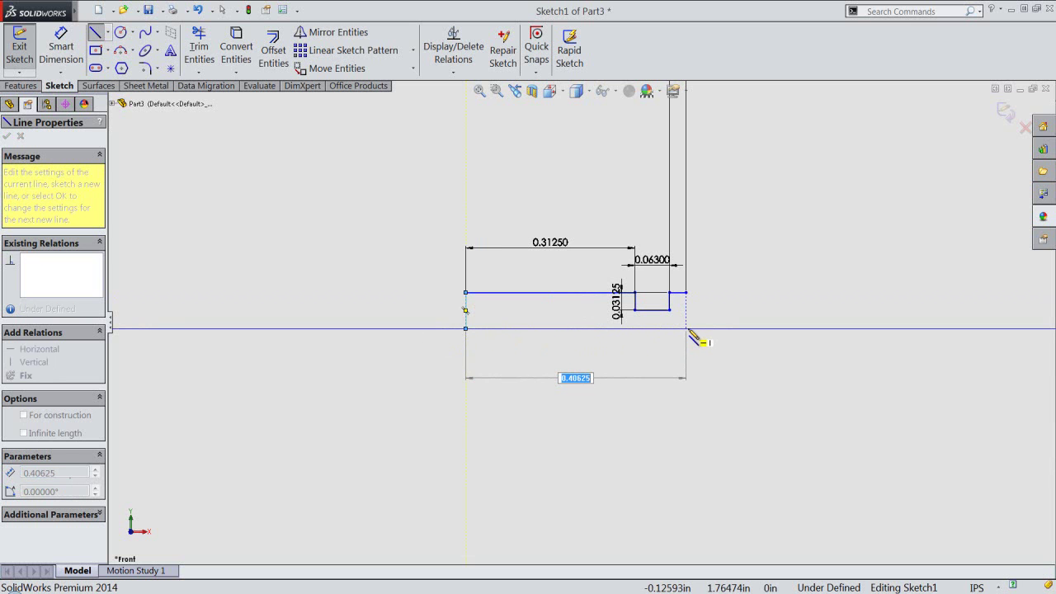
pyautogui.click(686, 329)
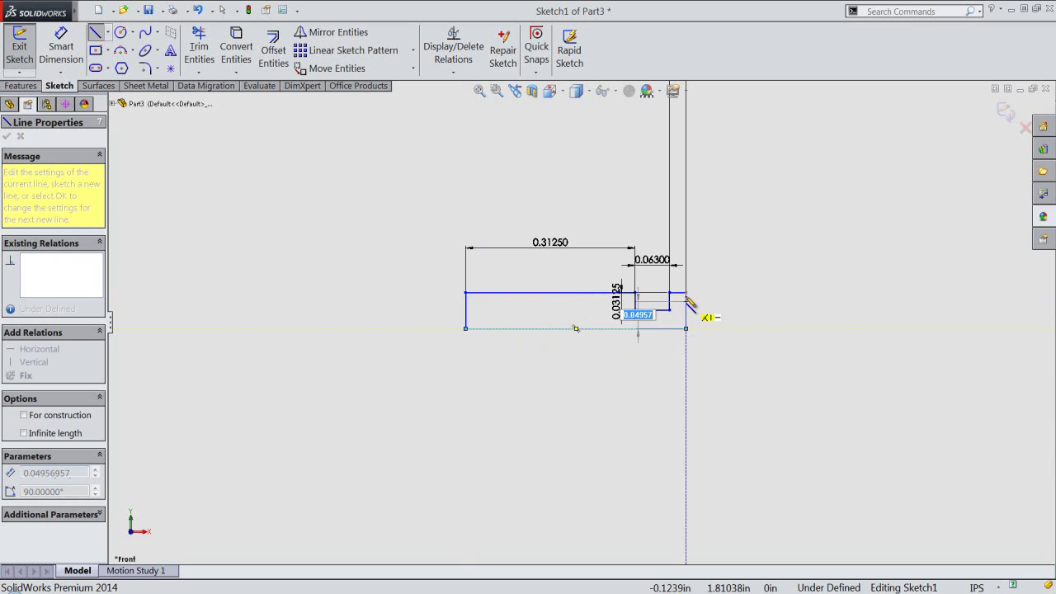
pyautogui.click(686, 292)
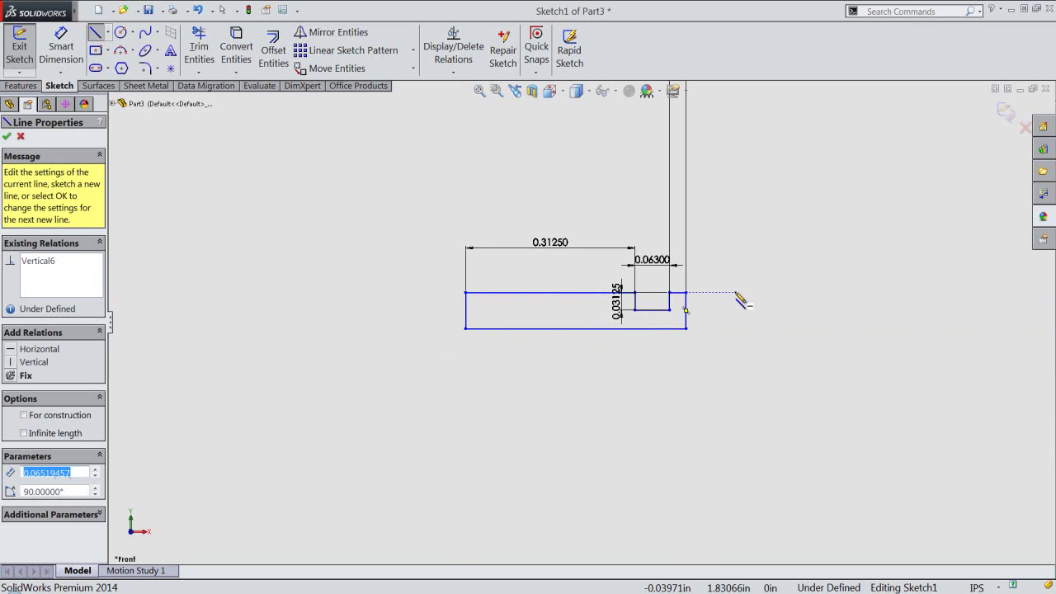
pyautogui.rightClick(734, 296)
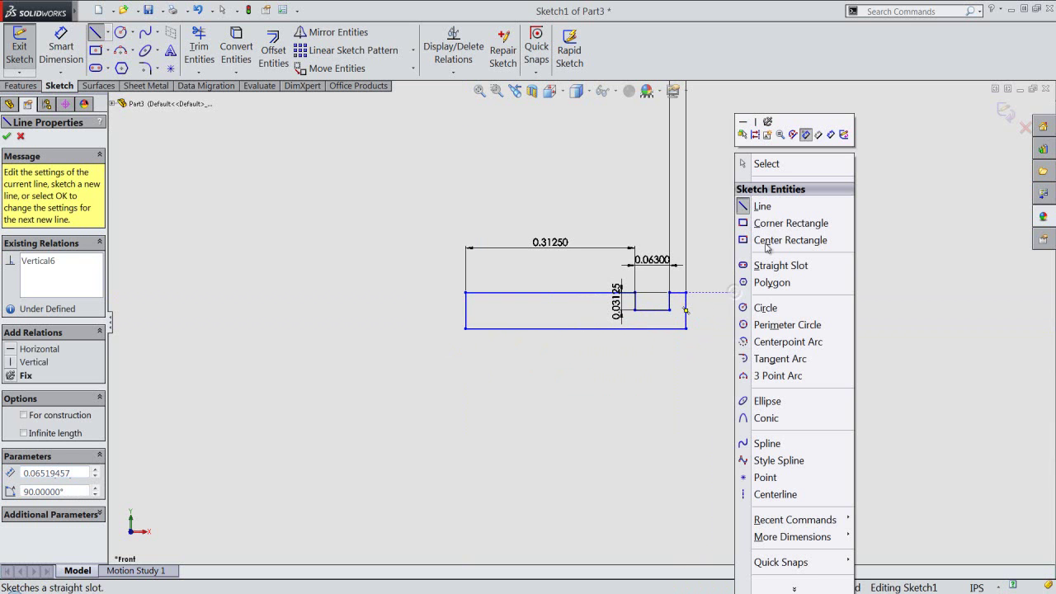
pyautogui.click(767, 164)
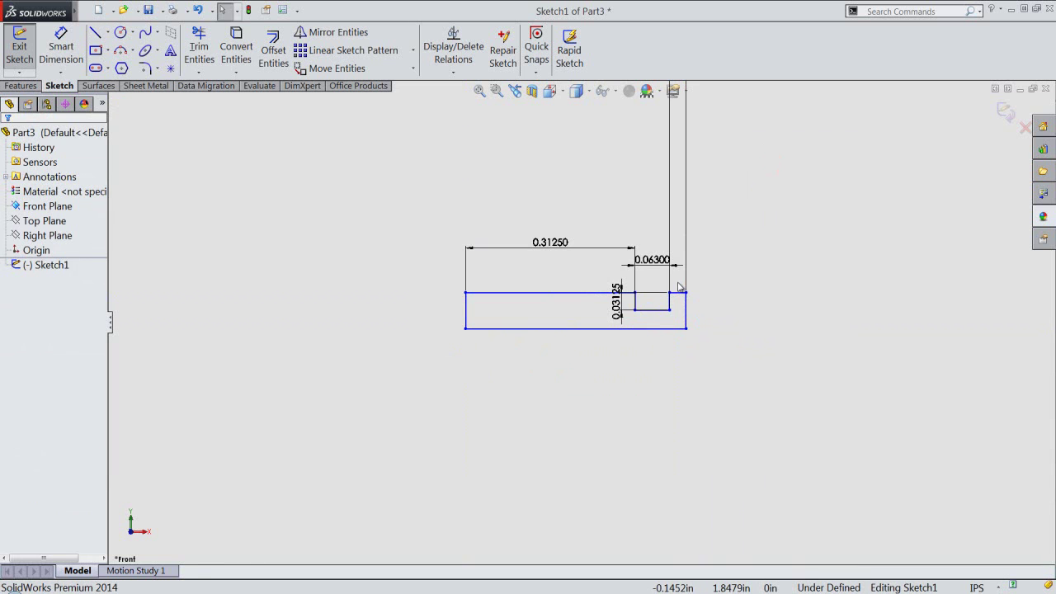
# Make the outline's short and long top edges collinear.
pyautogui.scroll(-1, 698, 287)
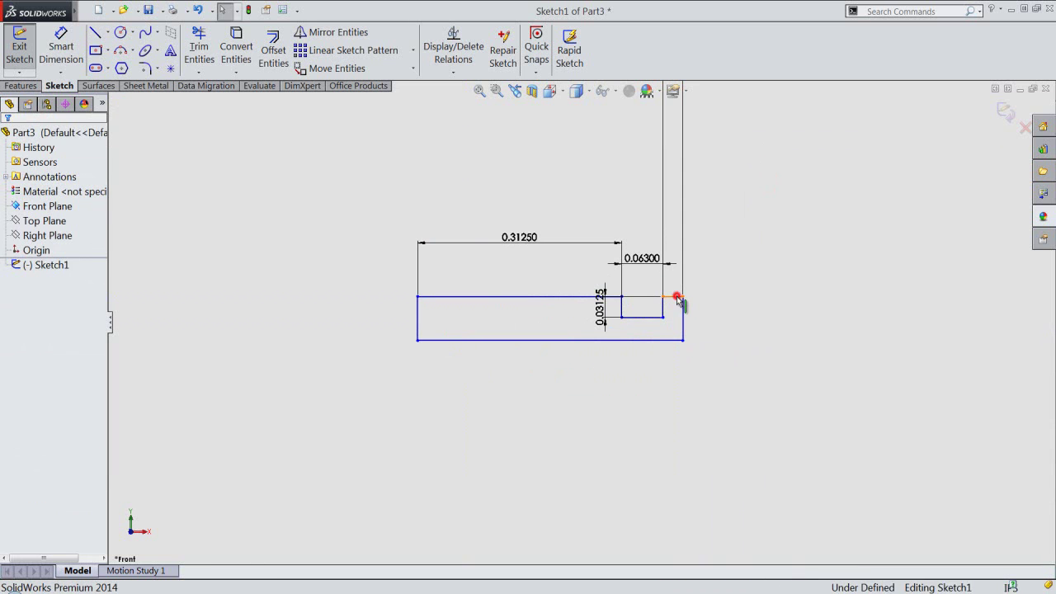
pyautogui.click(675, 296)
pyautogui.keyDown('ctrl'); pyautogui.click(559, 296); pyautogui.keyUp('ctrl')
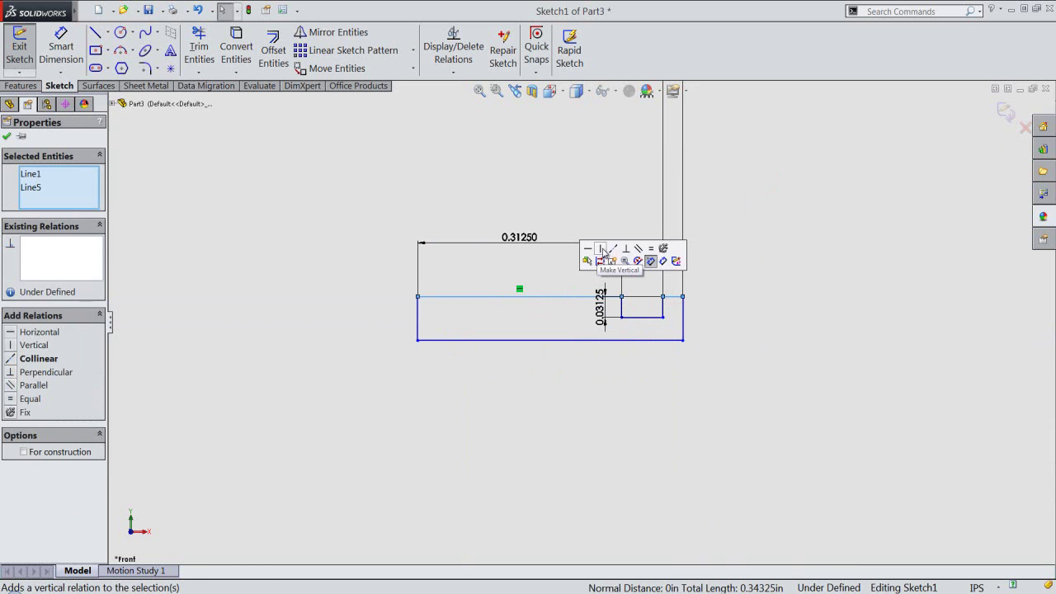
pyautogui.click(613, 247)
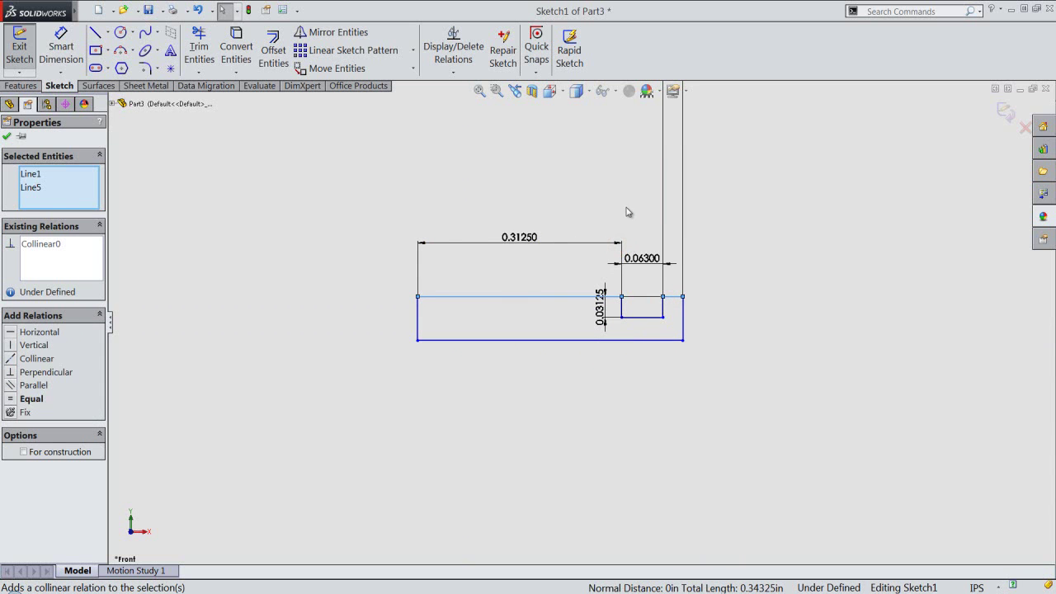
pyautogui.click(625, 209)
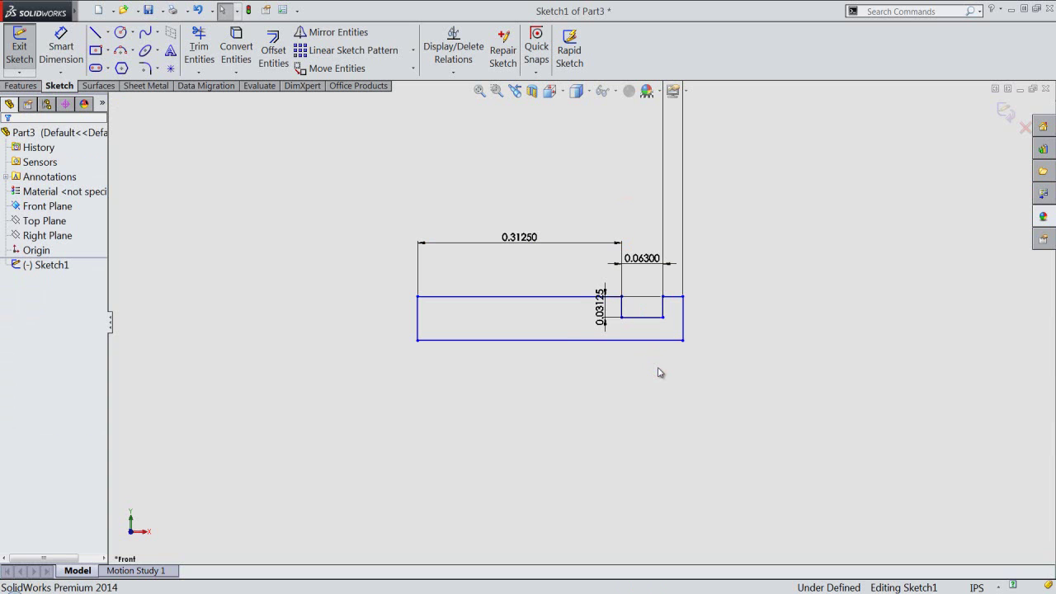
pyautogui.click(669, 357)
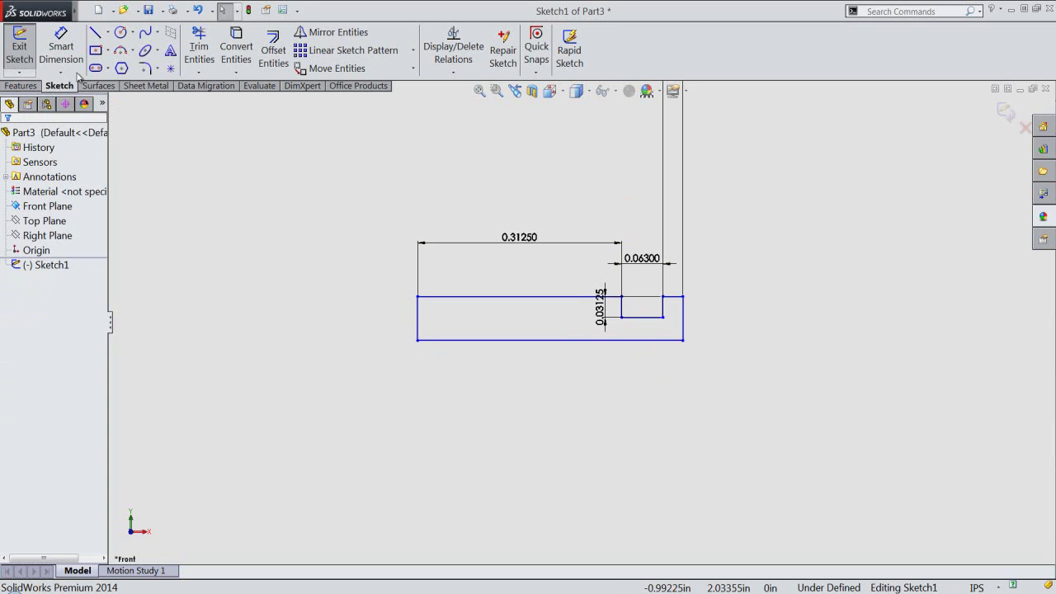
# Dimension the left edge height to 0.0625.
pyautogui.click(63, 51)
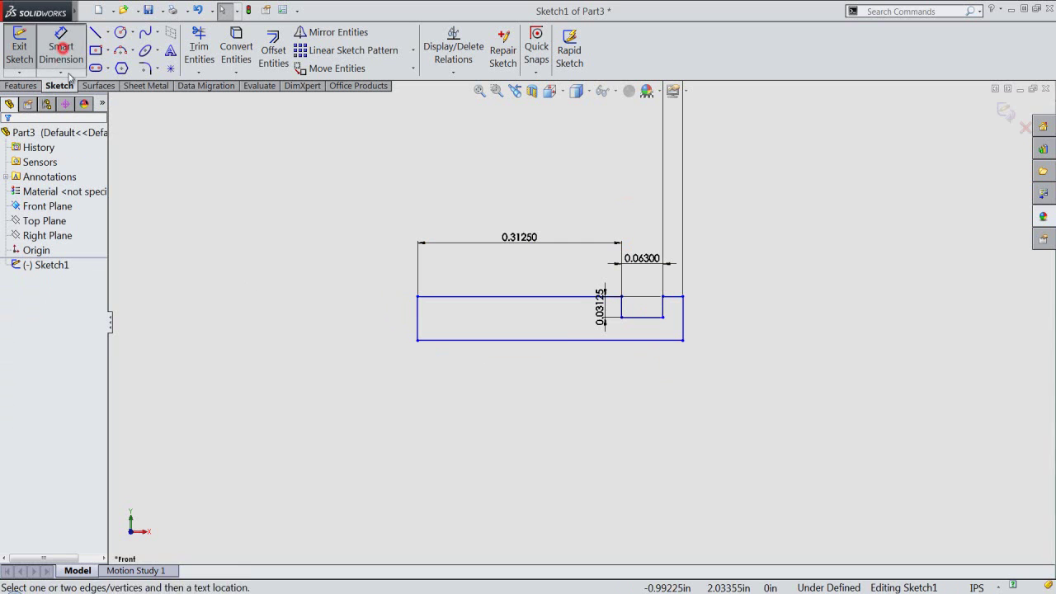
pyautogui.click(418, 318)
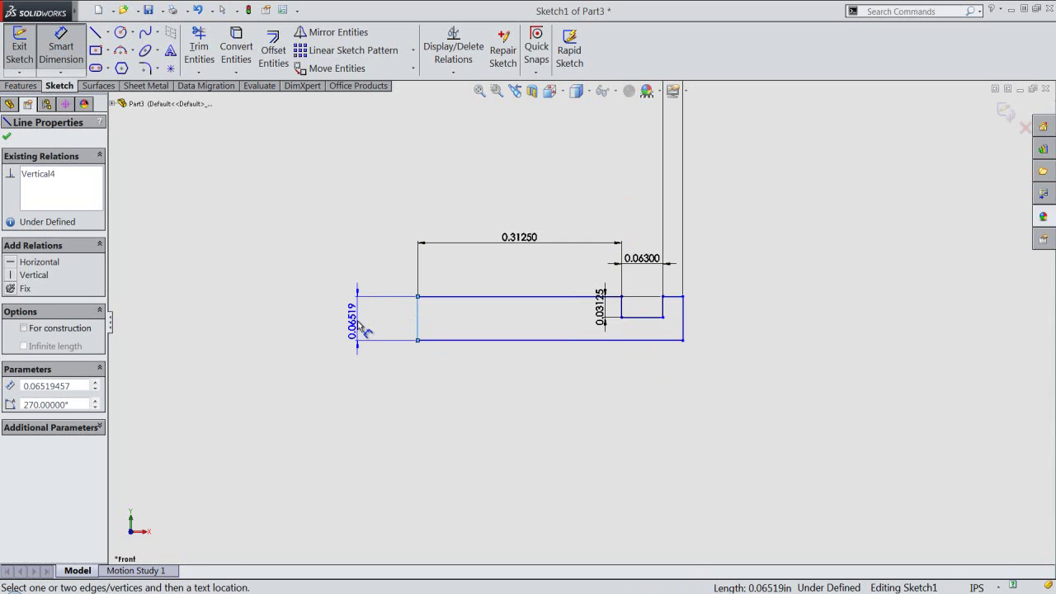
pyautogui.click(360, 325)
pyautogui.write('.0625')
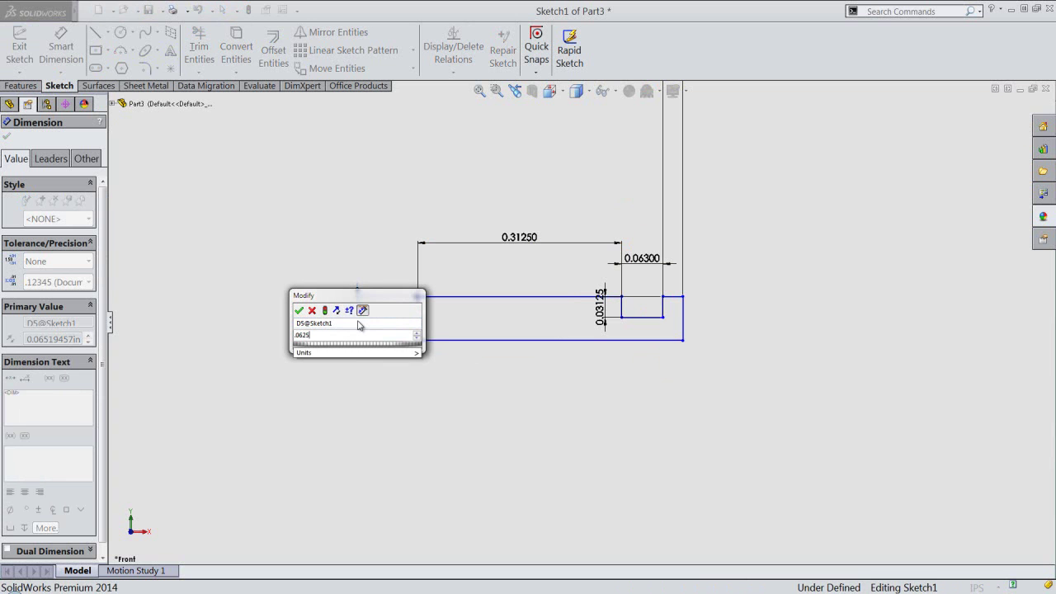
pyautogui.press('Return')
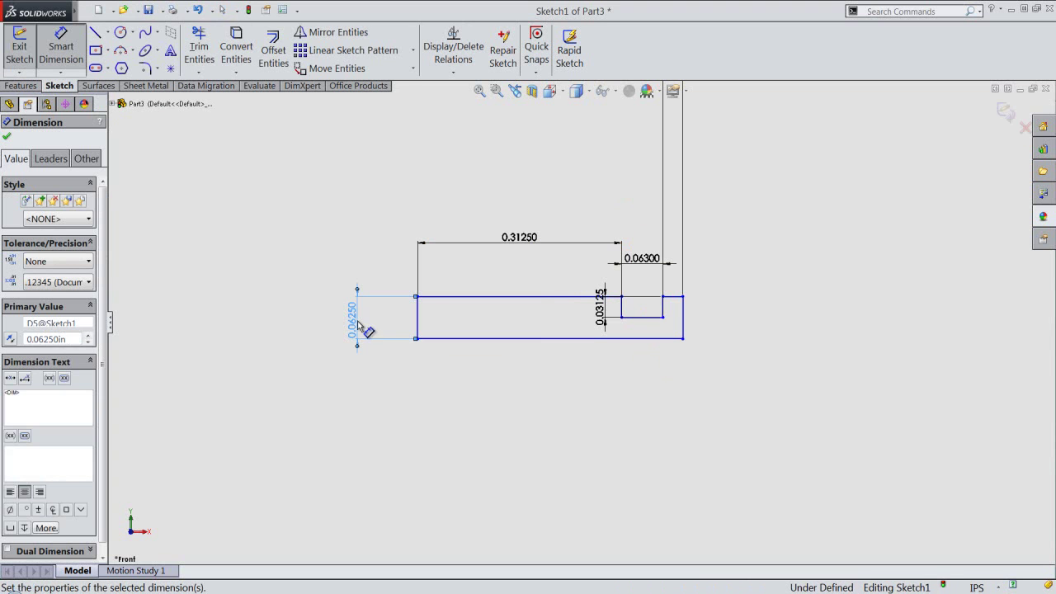
pyautogui.rightClick(274, 291)
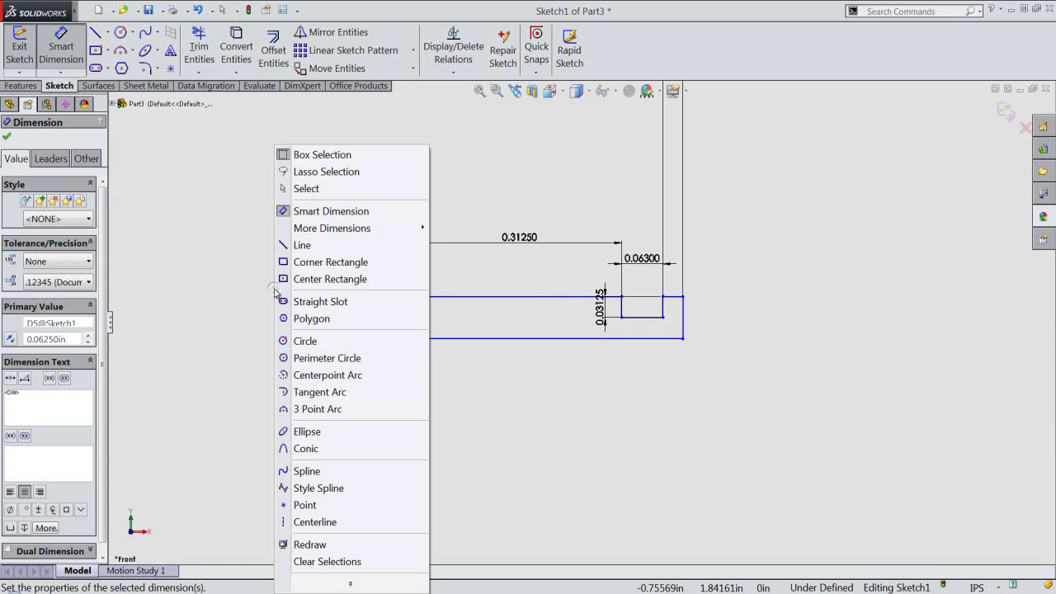
pyautogui.click(315, 189)
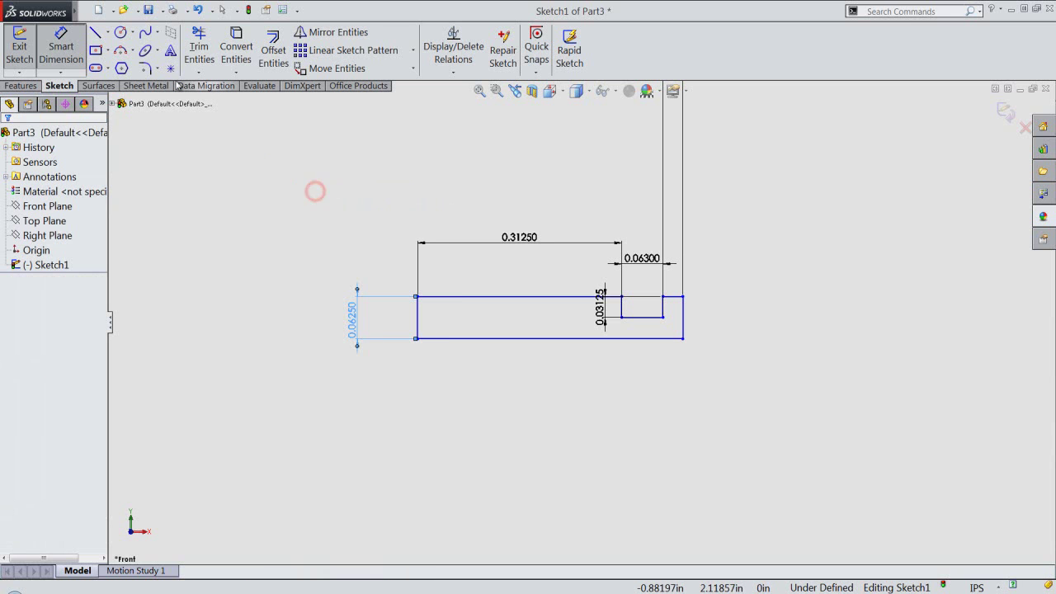
pyautogui.click(107, 33)
# Draw infinite-length horizontal and vertical centerlines, both through the sketch origin.
pyautogui.click(117, 69)
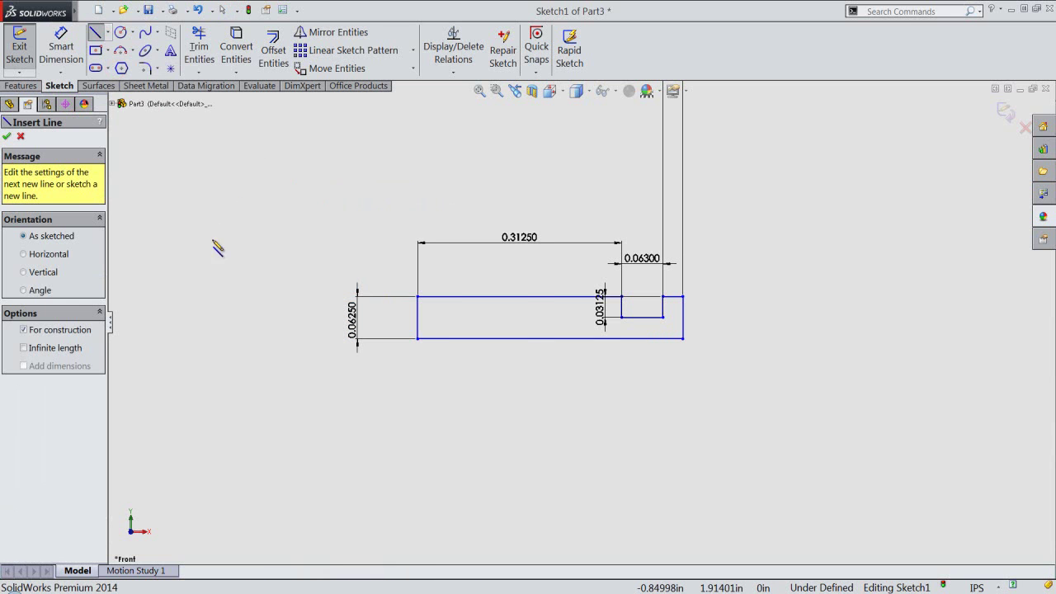
pyautogui.click(24, 255)
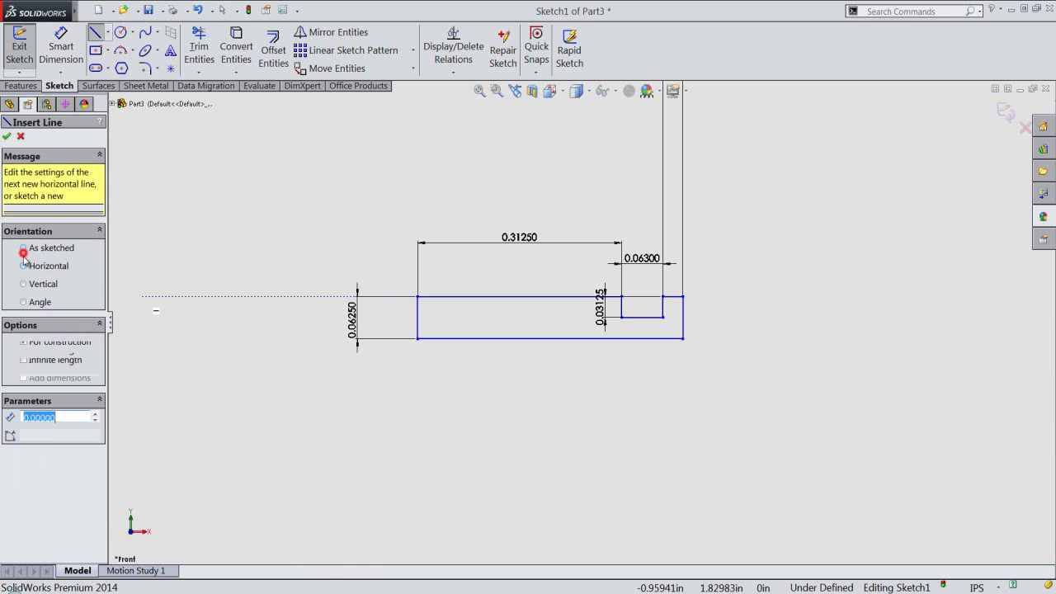
pyautogui.click(22, 360)
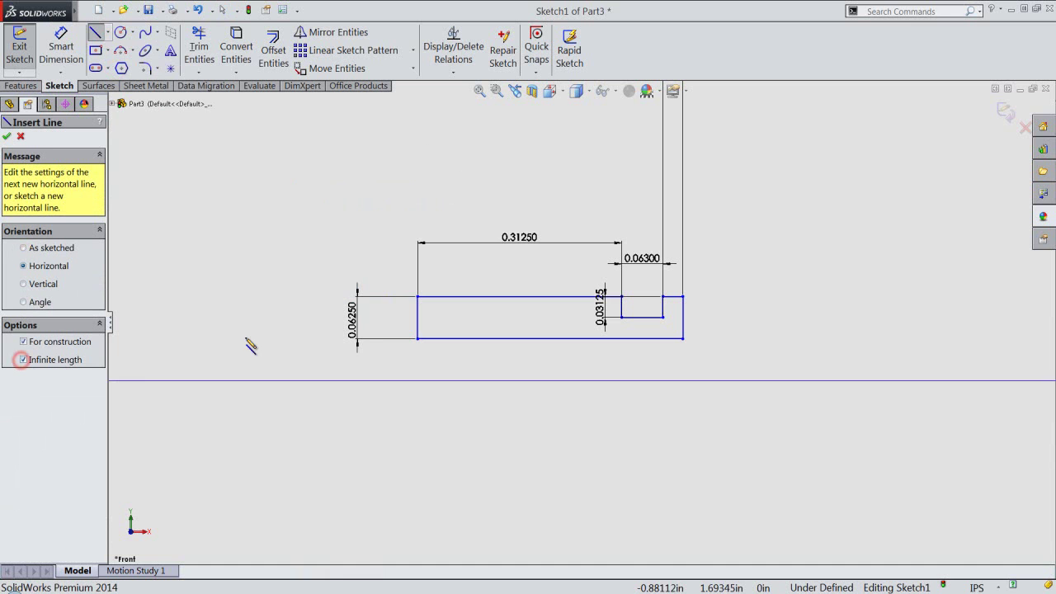
pyautogui.click(479, 90)
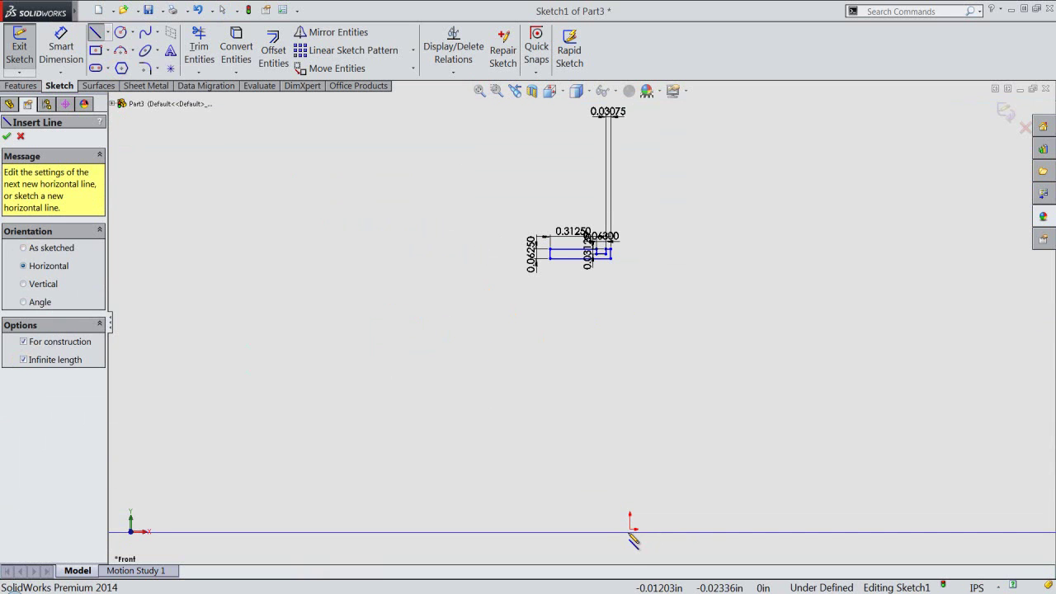
pyautogui.click(630, 530)
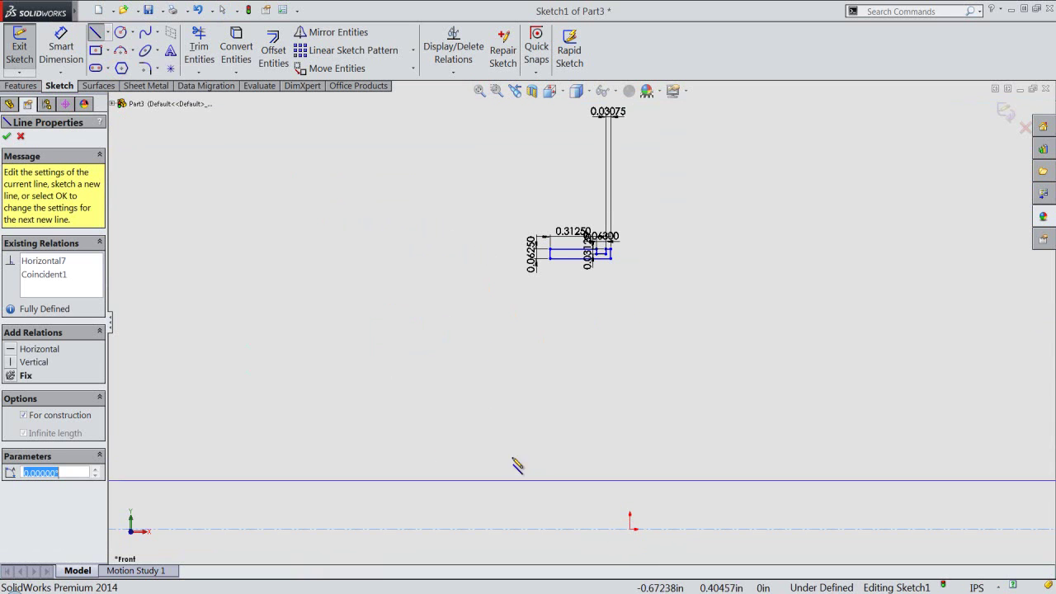
pyautogui.click(6, 137)
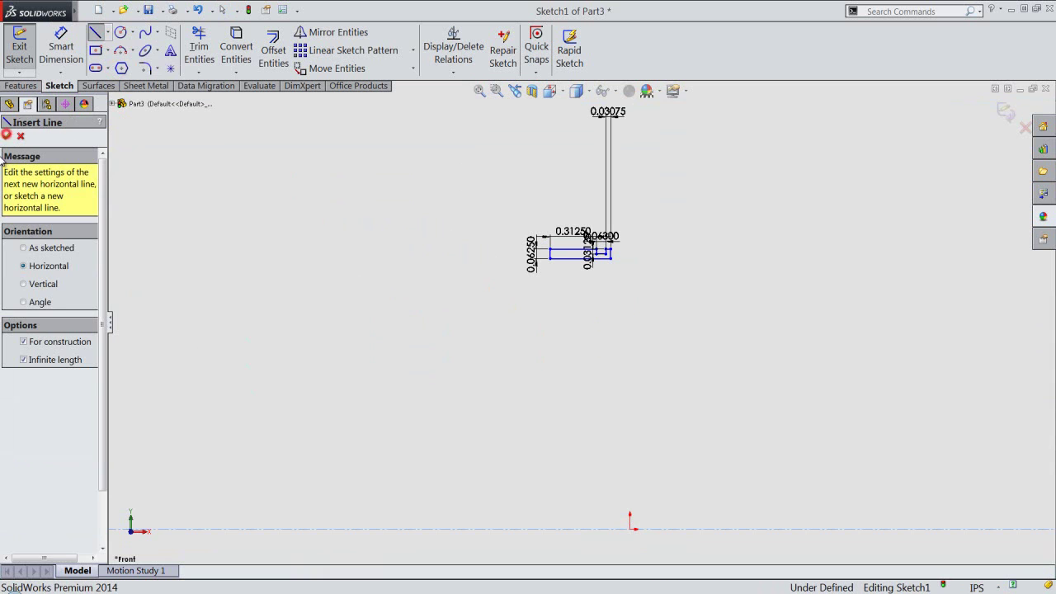
pyautogui.click(24, 285)
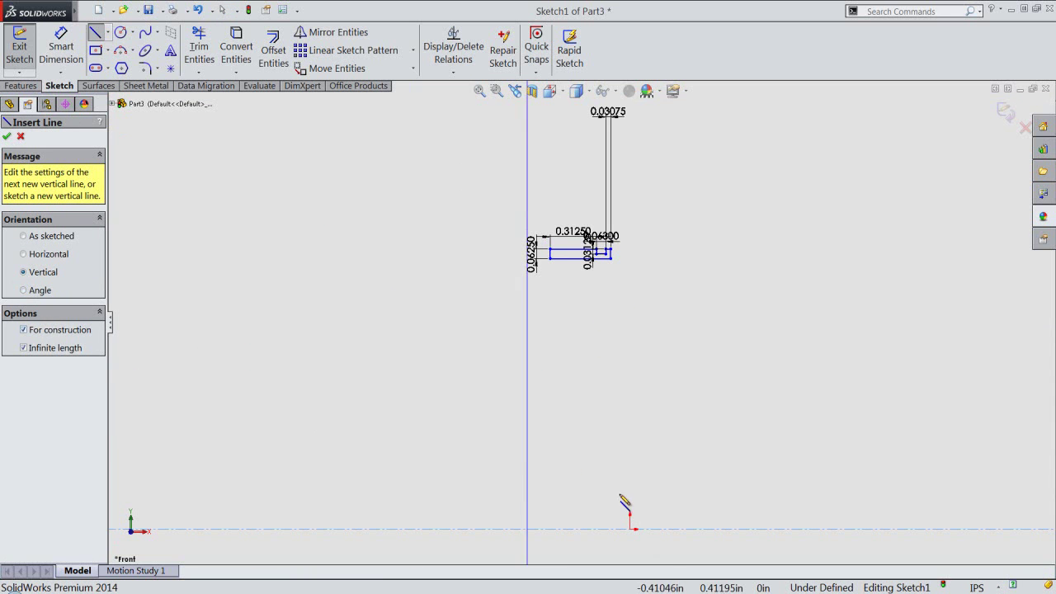
pyautogui.click(629, 529)
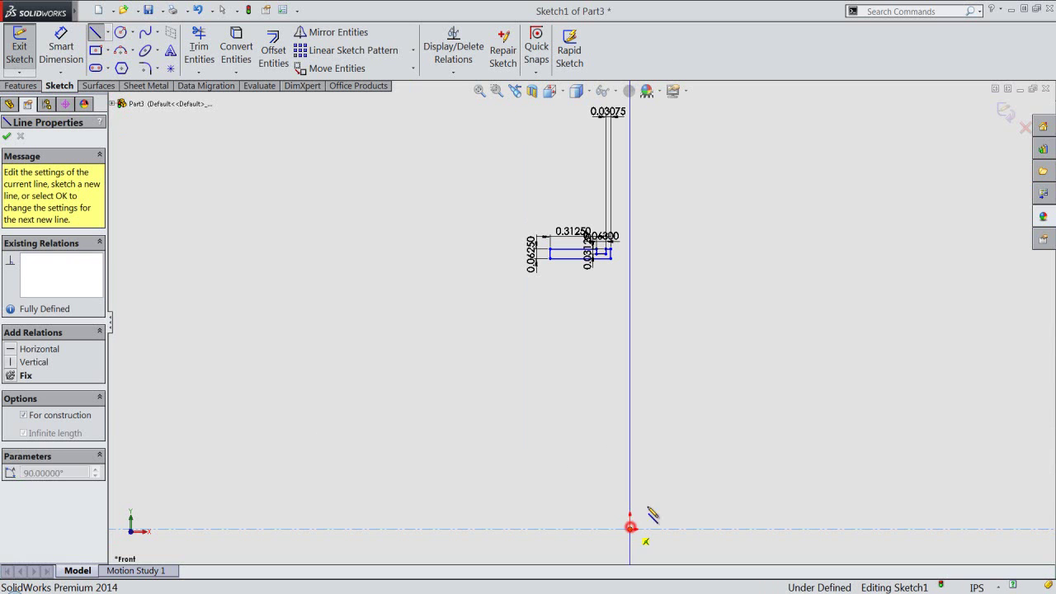
pyautogui.rightClick(660, 271)
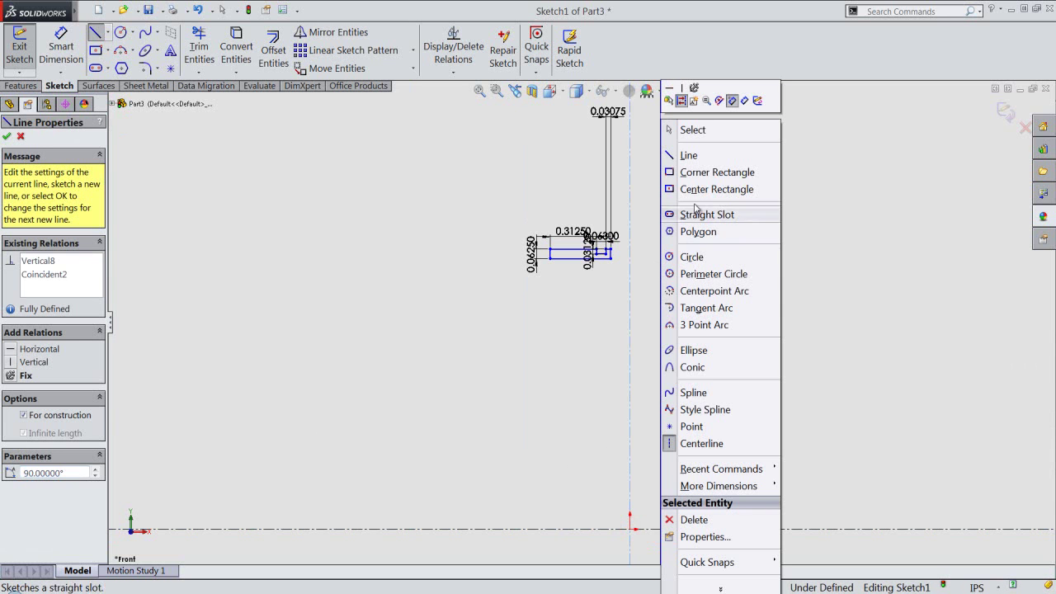
# Make the bar's right edge collinear with the vertical centerline.
pyautogui.click(691, 131)
pyautogui.scroll(-1, 657, 276)
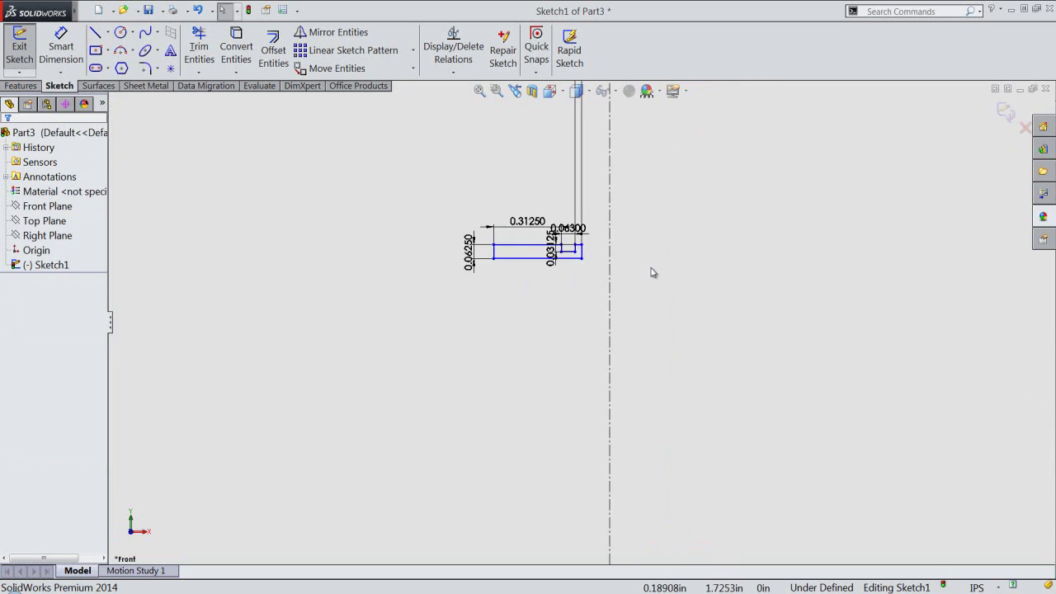
pyautogui.scroll(-2, 651, 271)
pyautogui.click(542, 249)
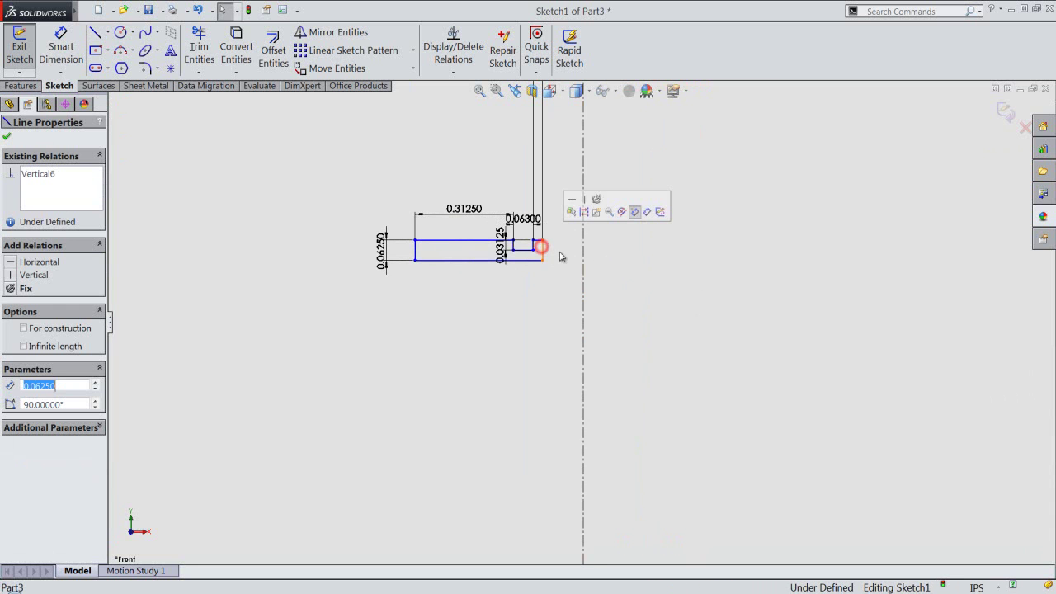
pyautogui.keyDown('ctrl'); pyautogui.click(584, 249); pyautogui.keyUp('ctrl')
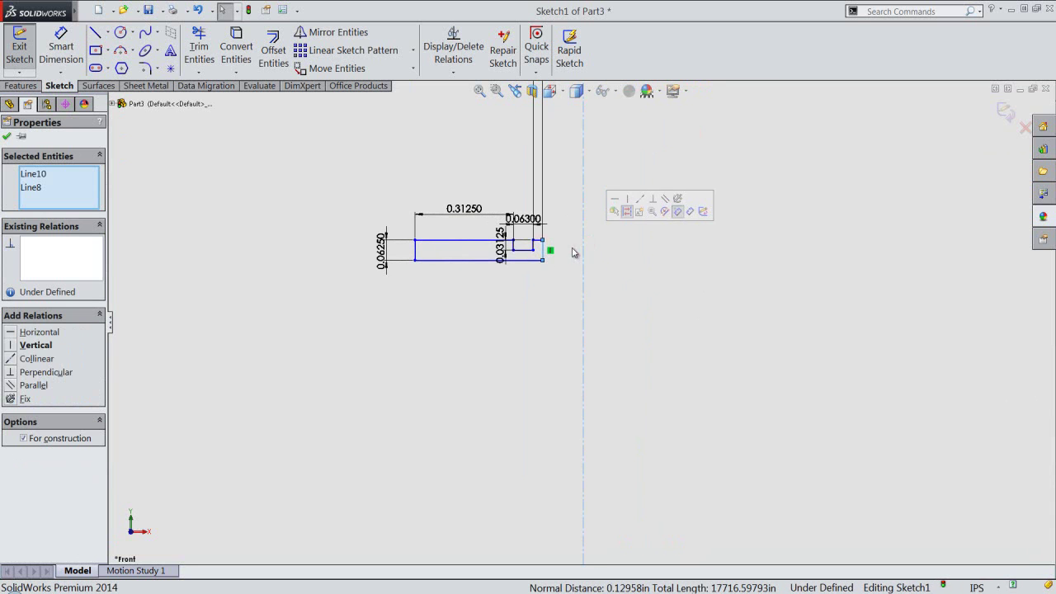
pyautogui.click(641, 199)
pyautogui.click(639, 205)
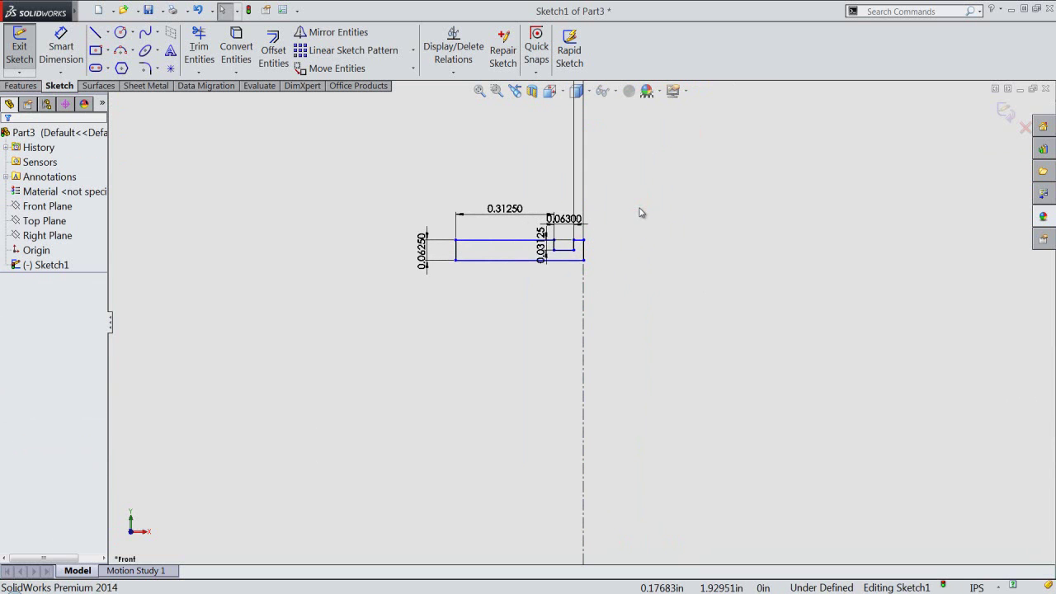
pyautogui.rightClick(639, 208)
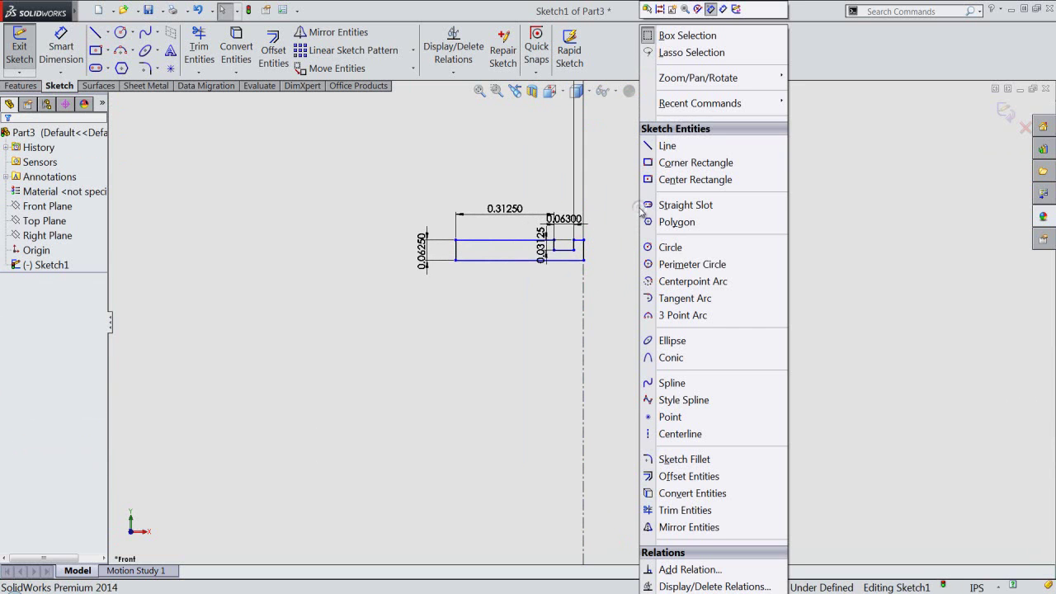
# Begin a Smart Dimension on the short top-right edge.
pyautogui.click(724, 10)
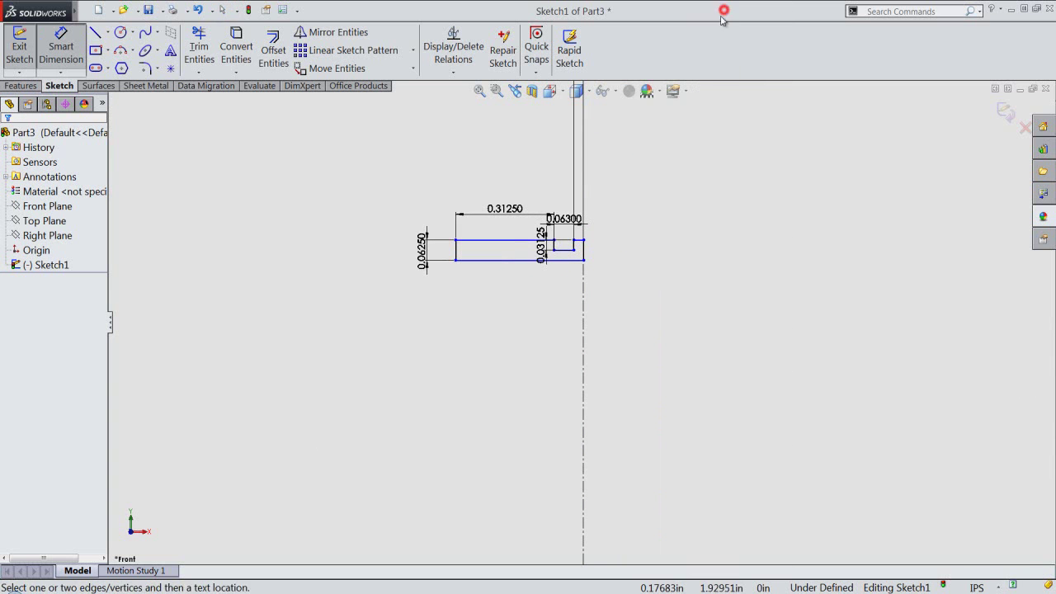
pyautogui.scroll(-2, 583, 234)
pyautogui.scroll(-2, 583, 251)
pyautogui.scroll(-2, 583, 251)
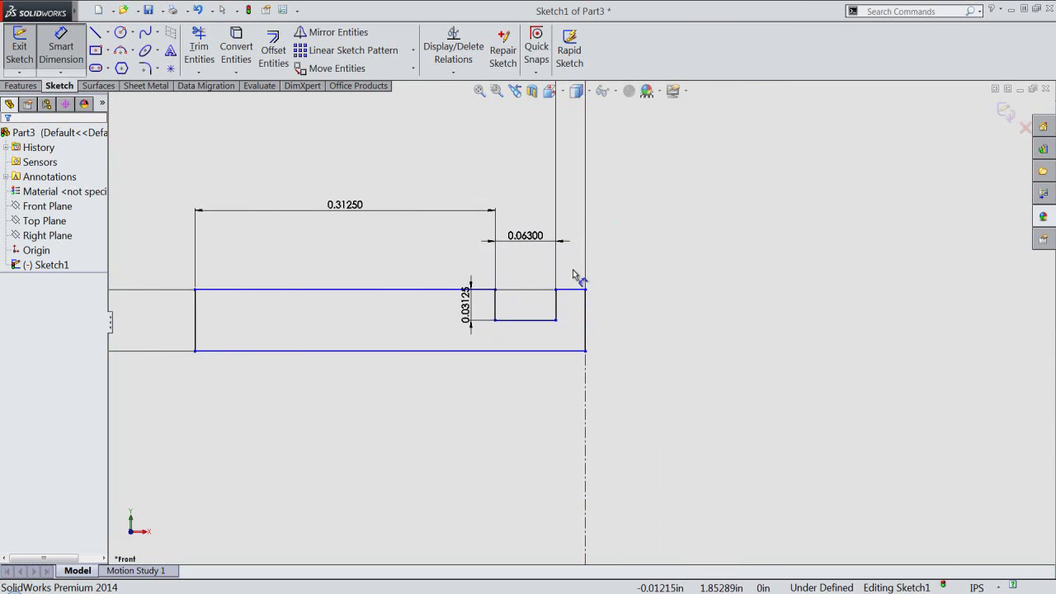
pyautogui.click(569, 288)
pyautogui.scroll(2, 610, 279)
pyautogui.scroll(2, 616, 278)
pyautogui.scroll(1, 617, 278)
pyautogui.scroll(2, 617, 278)
pyautogui.scroll(2, 617, 278)
pyautogui.scroll(1, 602, 322)
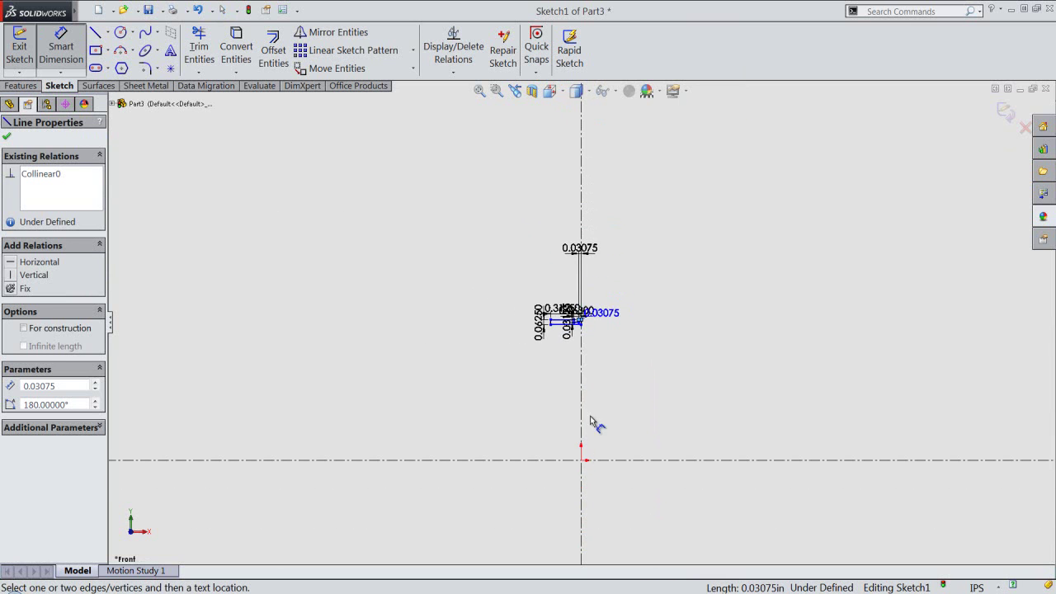
# Set the bar's distance from the horizontal centerline to 0.4111.
pyautogui.click(611, 462)
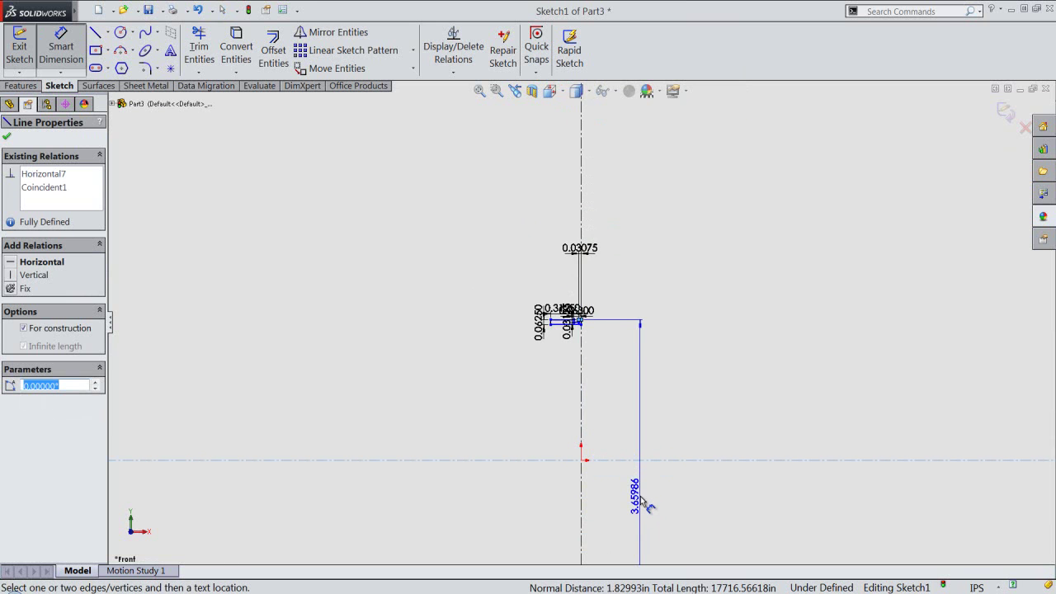
pyautogui.click(643, 503)
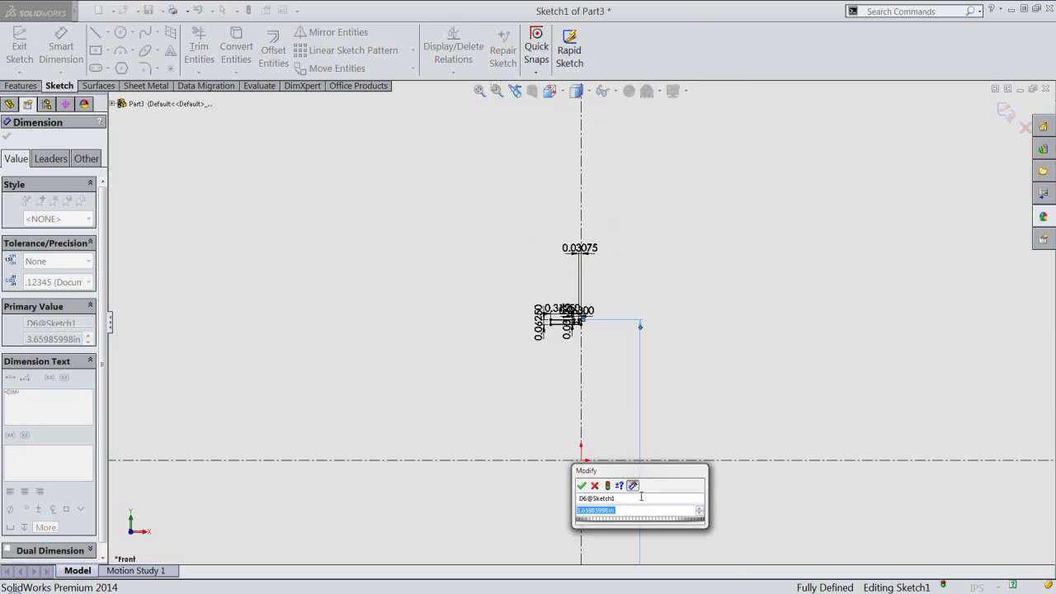
pyautogui.press('BackSpace')
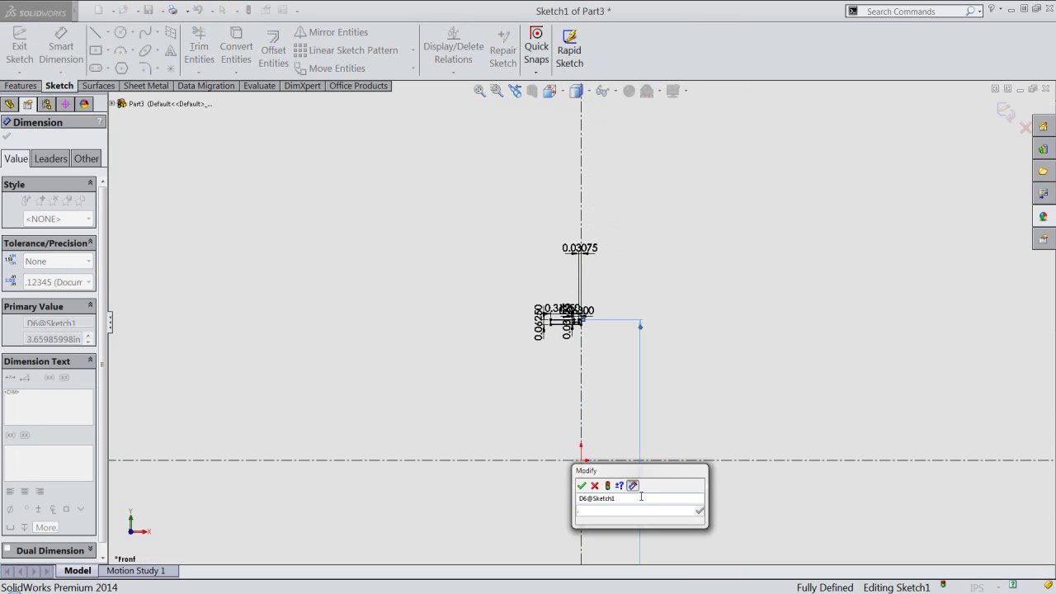
pyautogui.write('.4111')
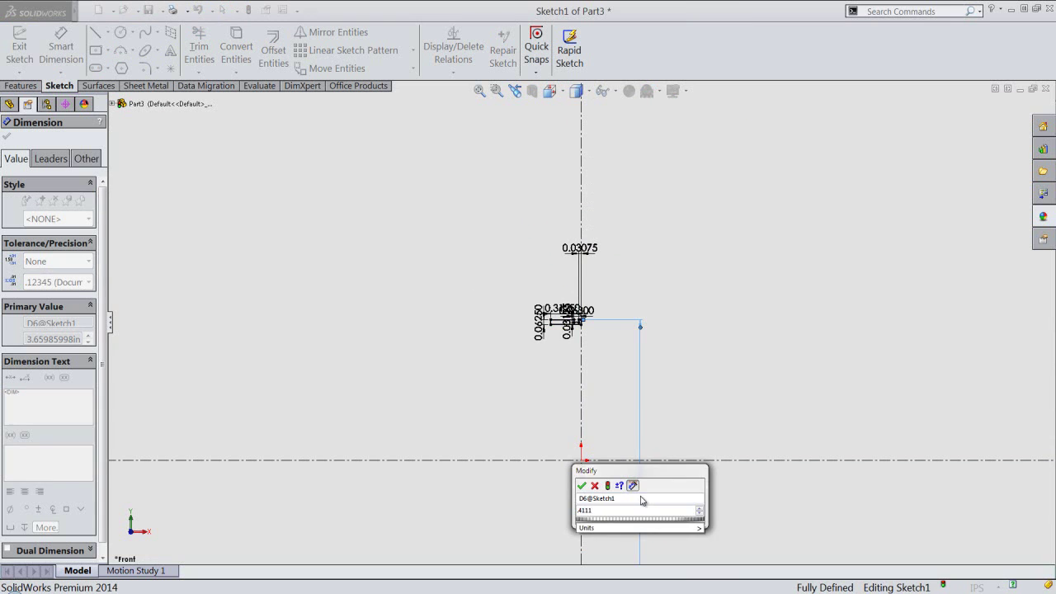
pyautogui.press('Return')
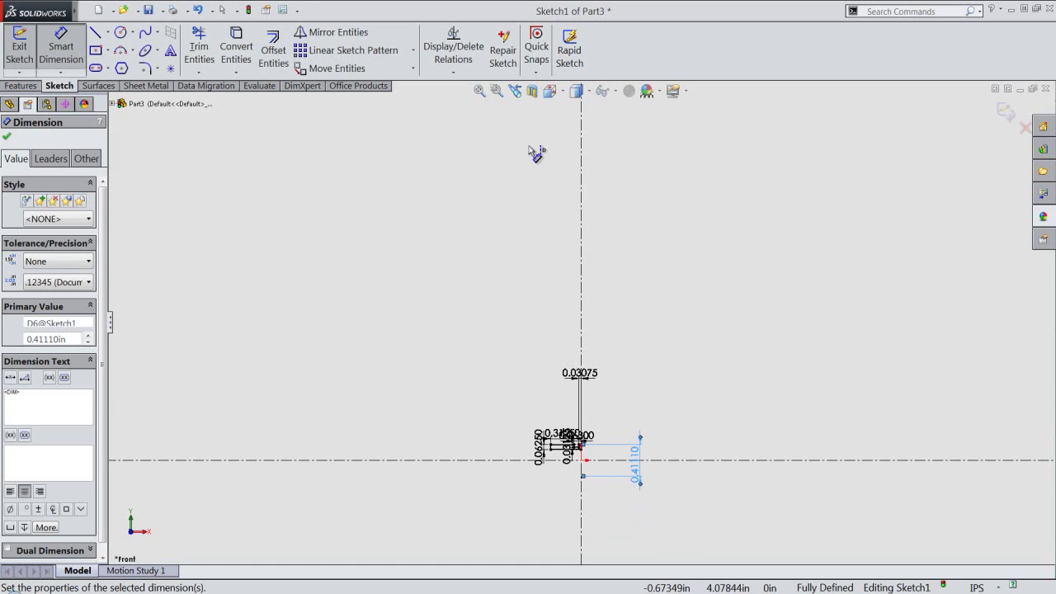
pyautogui.click(483, 92)
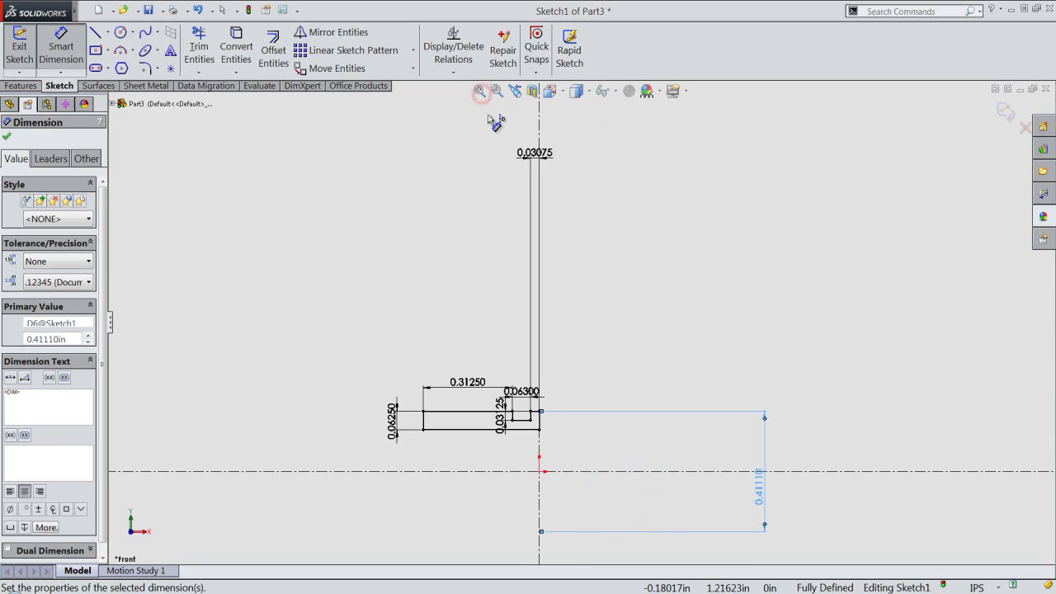
pyautogui.rightClick(596, 315)
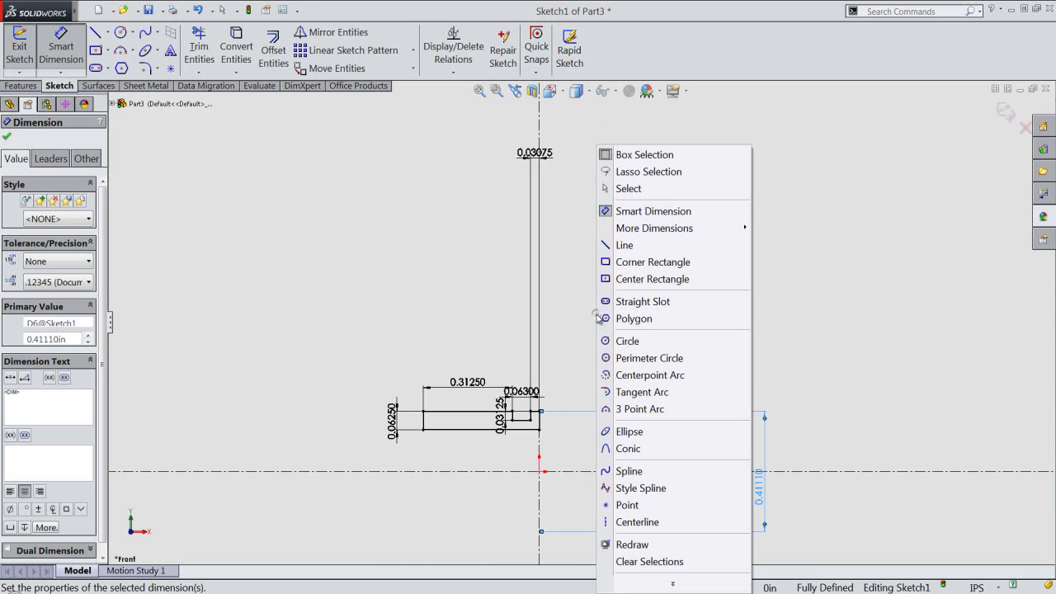
pyautogui.click(622, 189)
# Move the 0.03075 and 0.41110 dimensions closer to the bar and exit the sketch.
pyautogui.moveTo(542, 149); pyautogui.dragTo(537, 381)
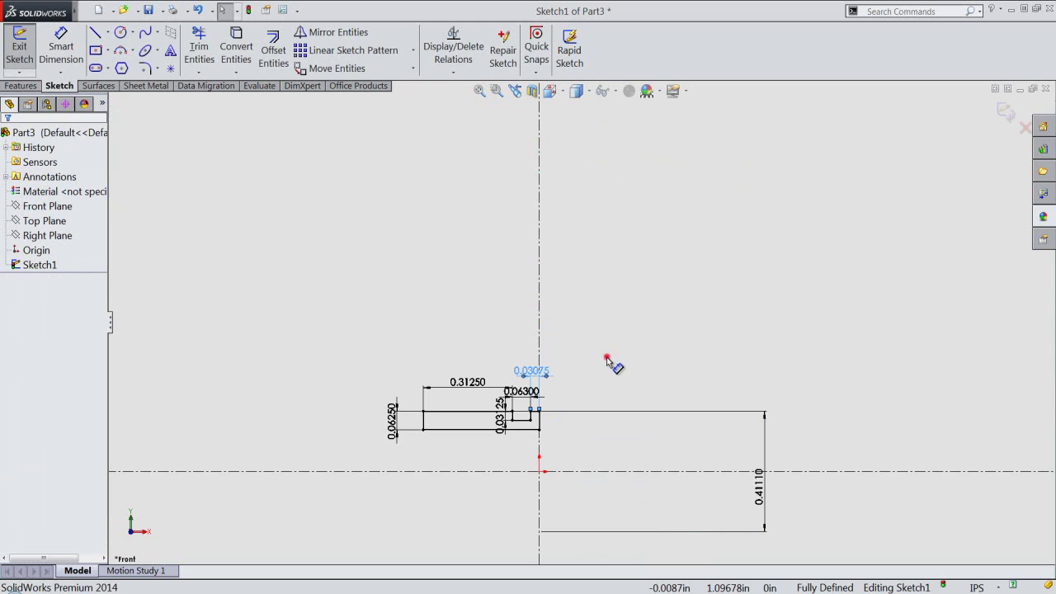
pyautogui.moveTo(767, 485)
pyautogui.mouseDown()
pyautogui.moveTo(575, 499)
pyautogui.moveTo(548, 487)
pyautogui.mouseUp()
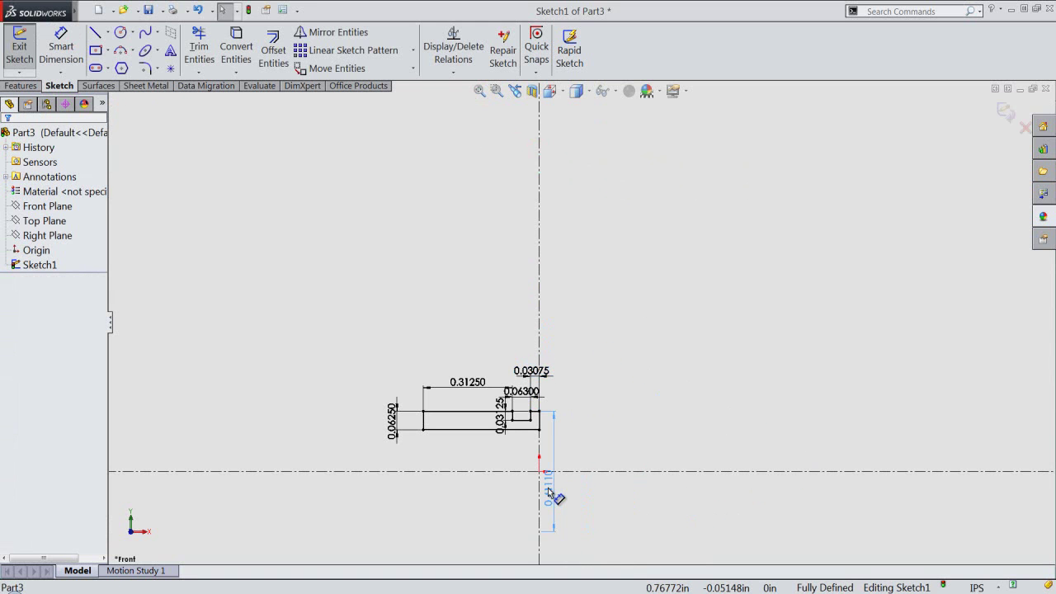
pyautogui.click(480, 91)
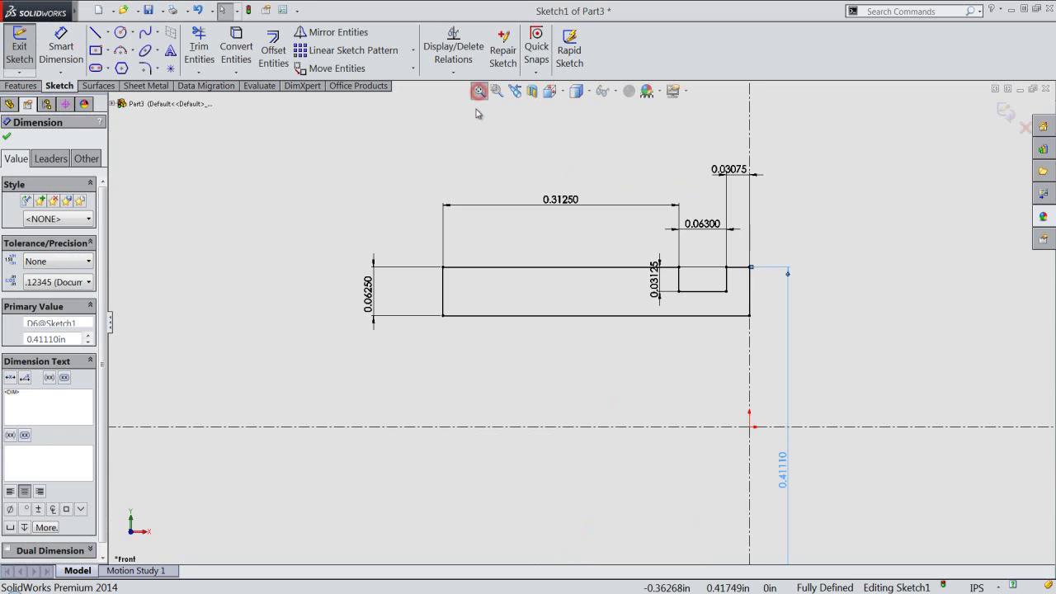
pyautogui.click(833, 245)
pyautogui.press('f')
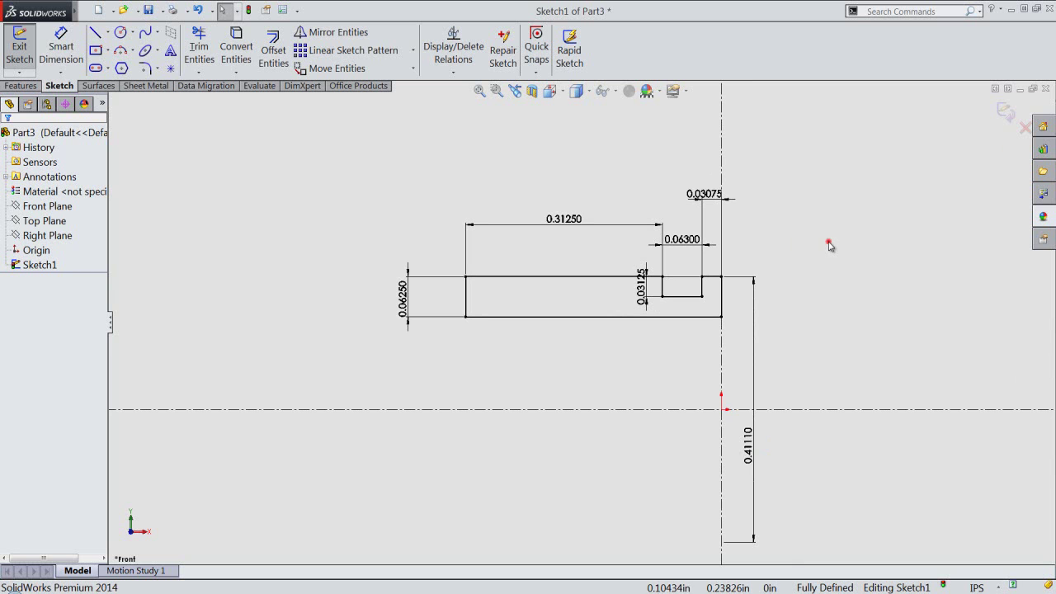
pyautogui.click(829, 244)
pyautogui.click(1004, 113)
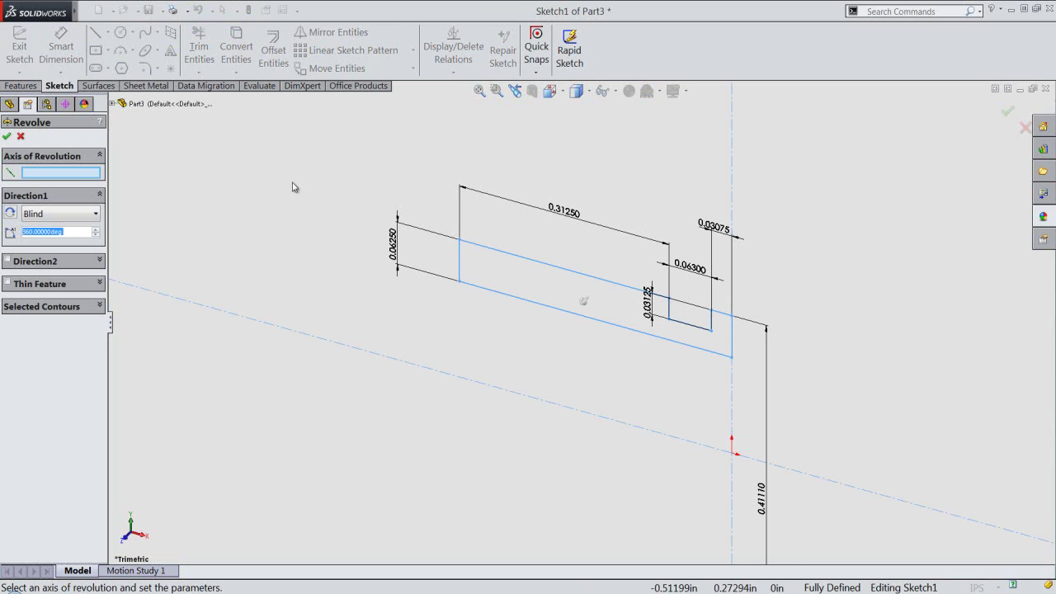
# Revolve the profile 360° about the horizontal centerline and show it isometrically.
pyautogui.click(84, 174)
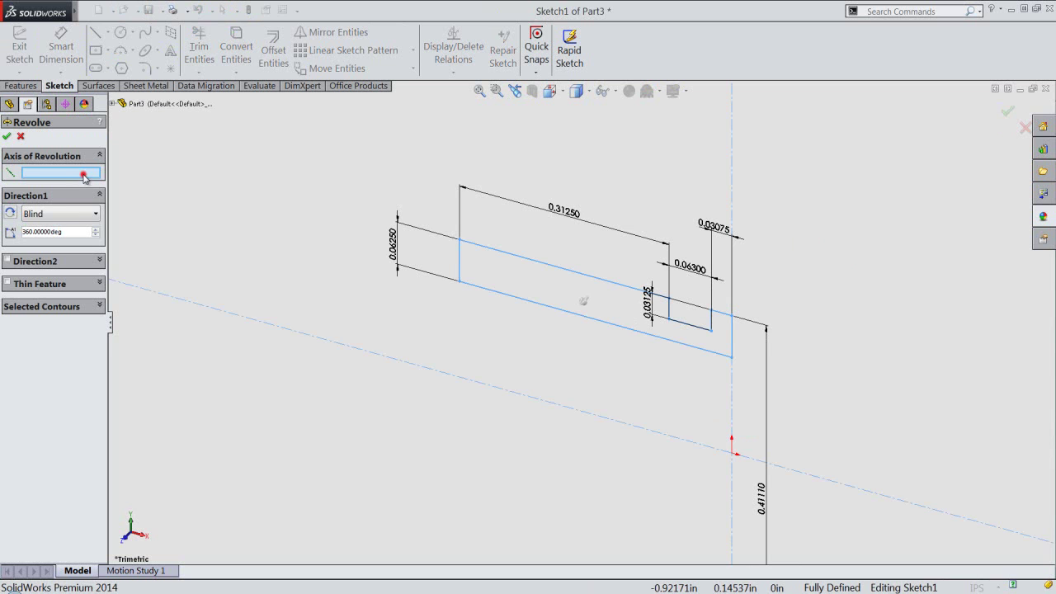
pyautogui.click(309, 334)
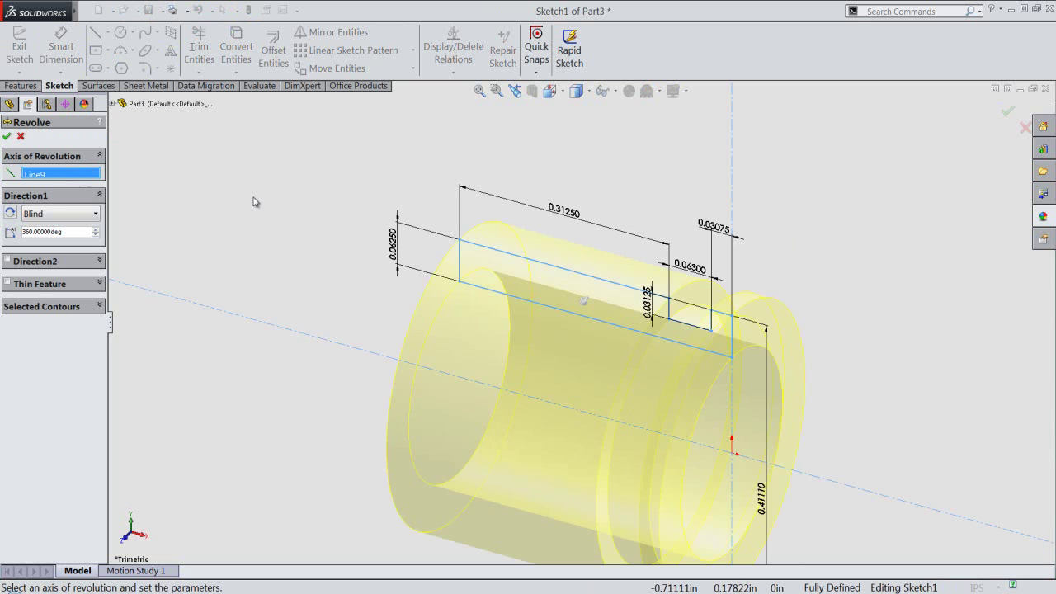
pyautogui.rightClick(242, 178)
pyautogui.click(282, 287)
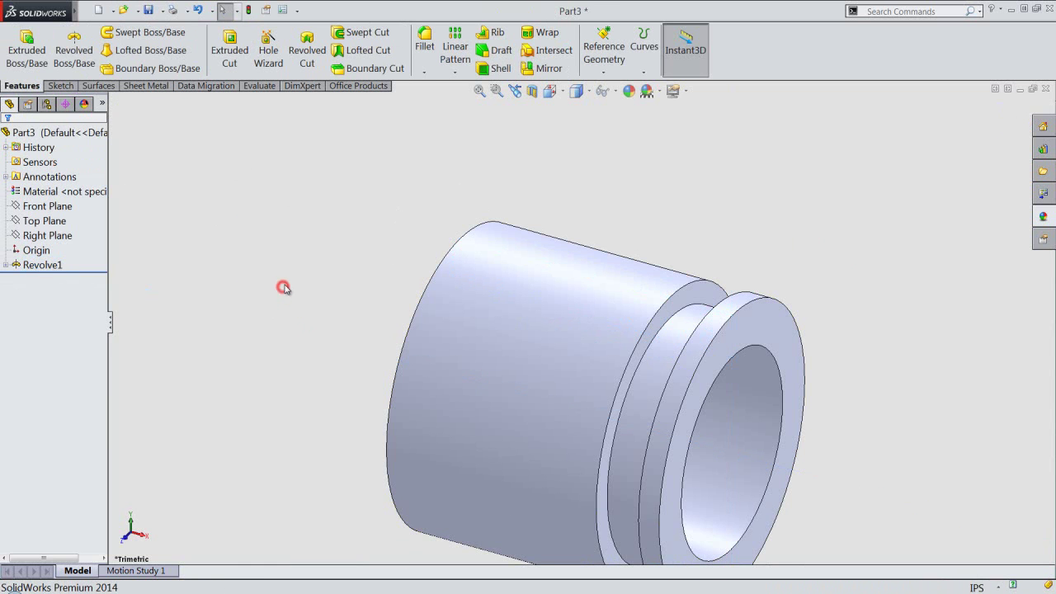
pyautogui.click(550, 92)
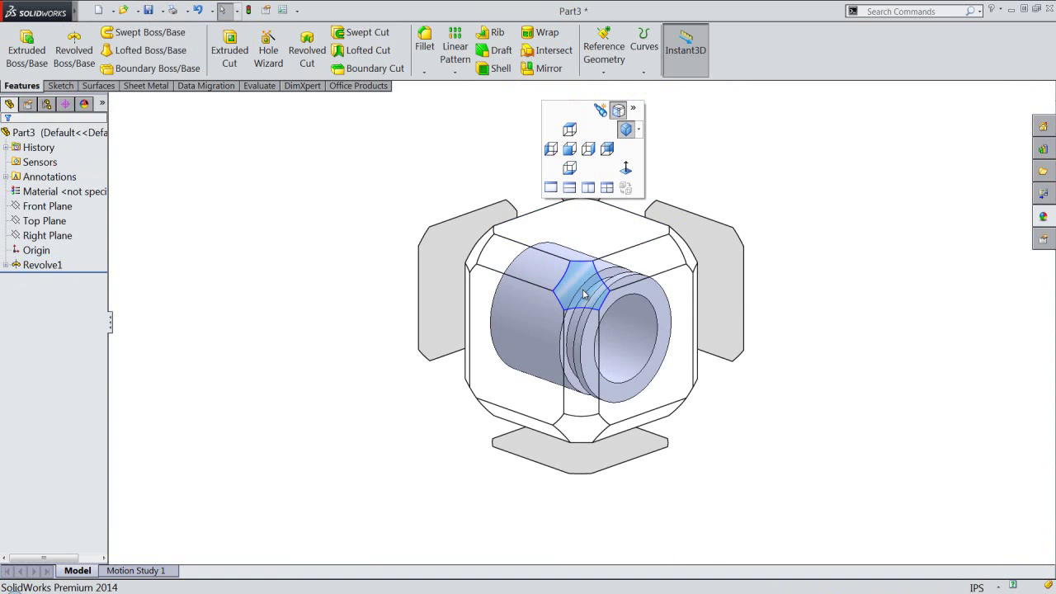
pyautogui.click(581, 287)
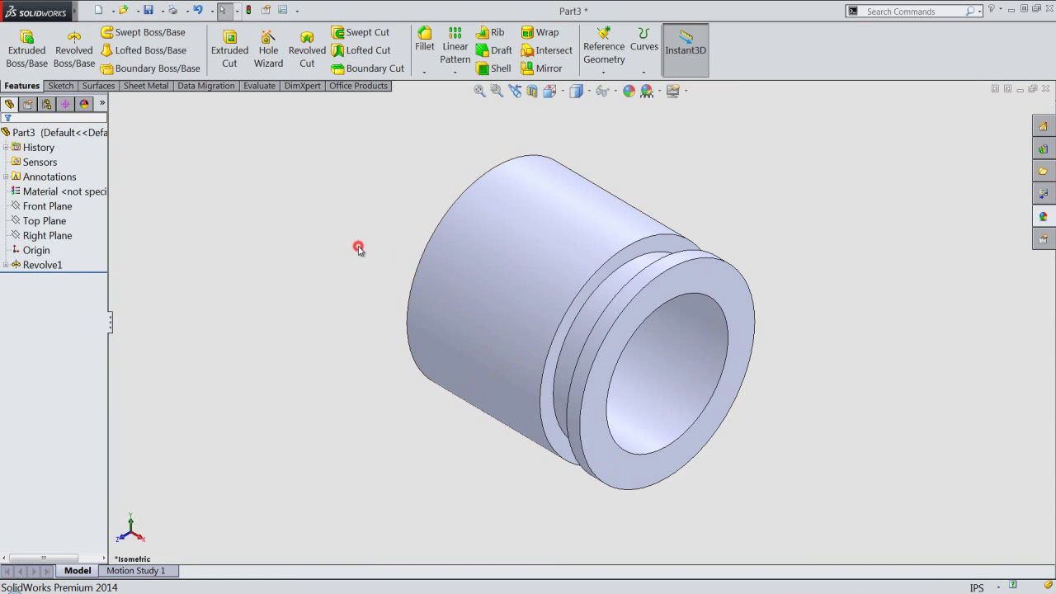
# Save the revolved sleeve as Part8 in the Plug-Top (3-Pin) folder.
pyautogui.click(149, 11)
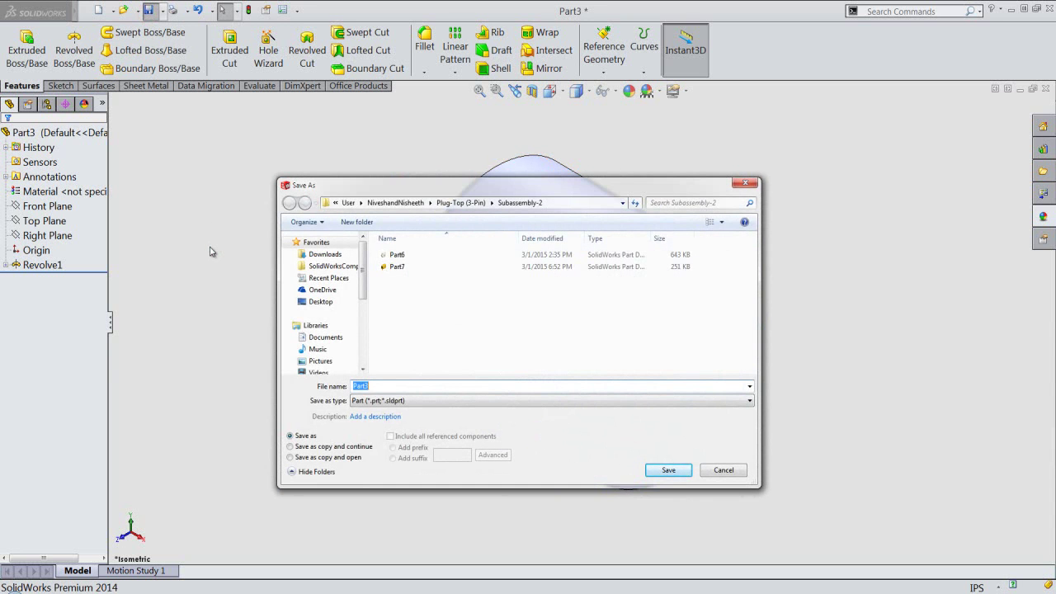
pyautogui.click(461, 206)
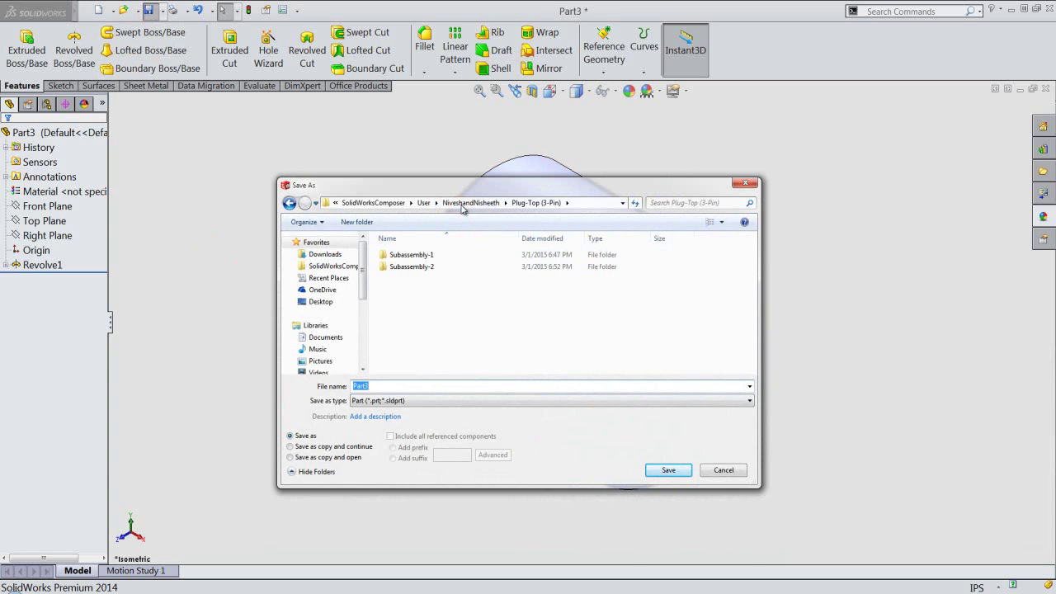
pyautogui.click(444, 305)
pyautogui.press('Return')
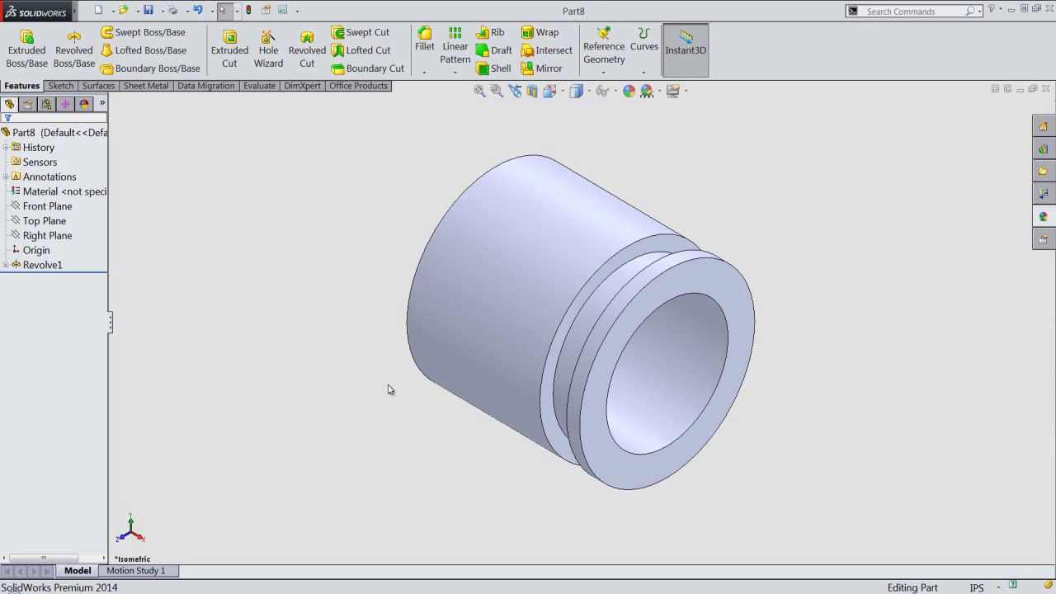
# Apply the Plastic > Soft Touch white soft touch plastic appearance to Part8.
pyautogui.click(416, 411)
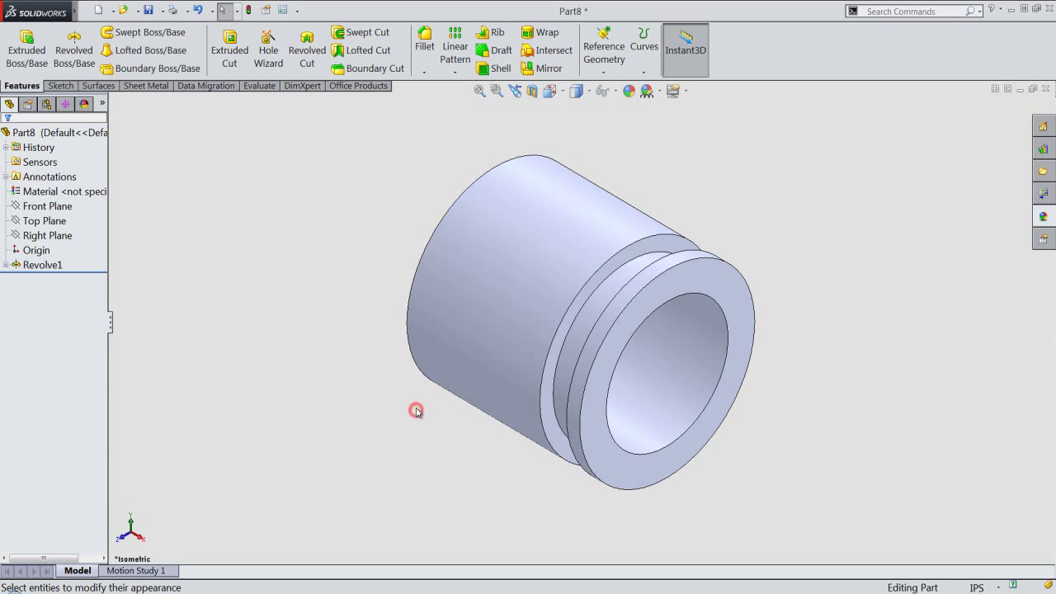
pyautogui.click(37, 132)
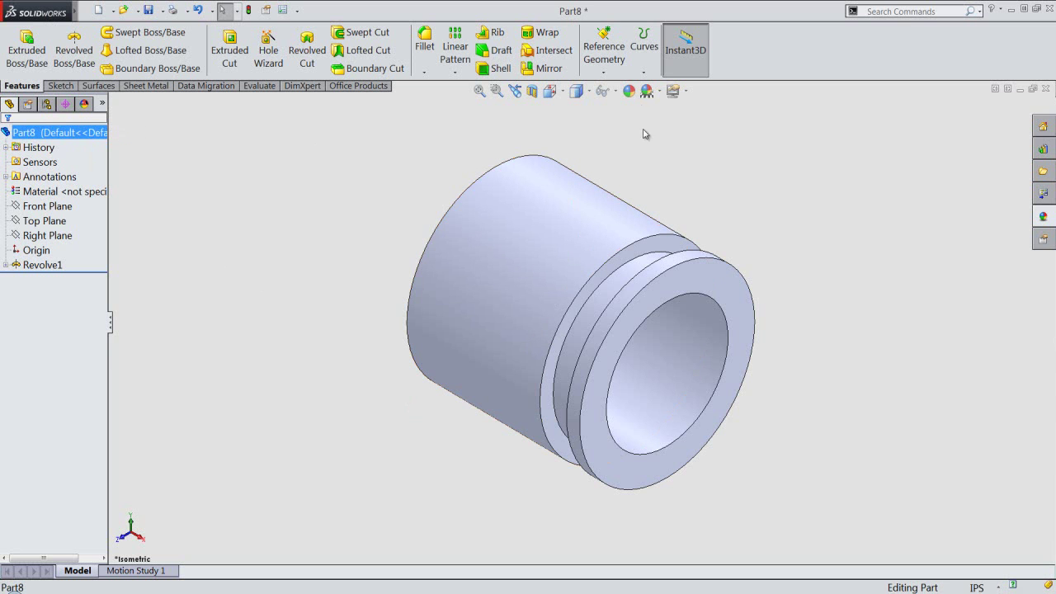
pyautogui.click(628, 92)
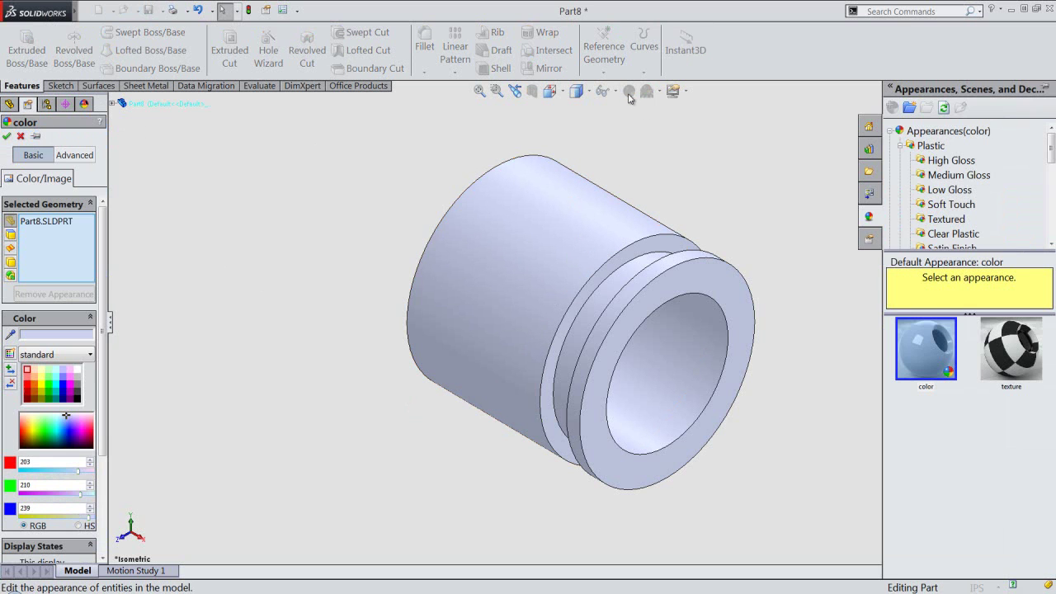
pyautogui.click(920, 146)
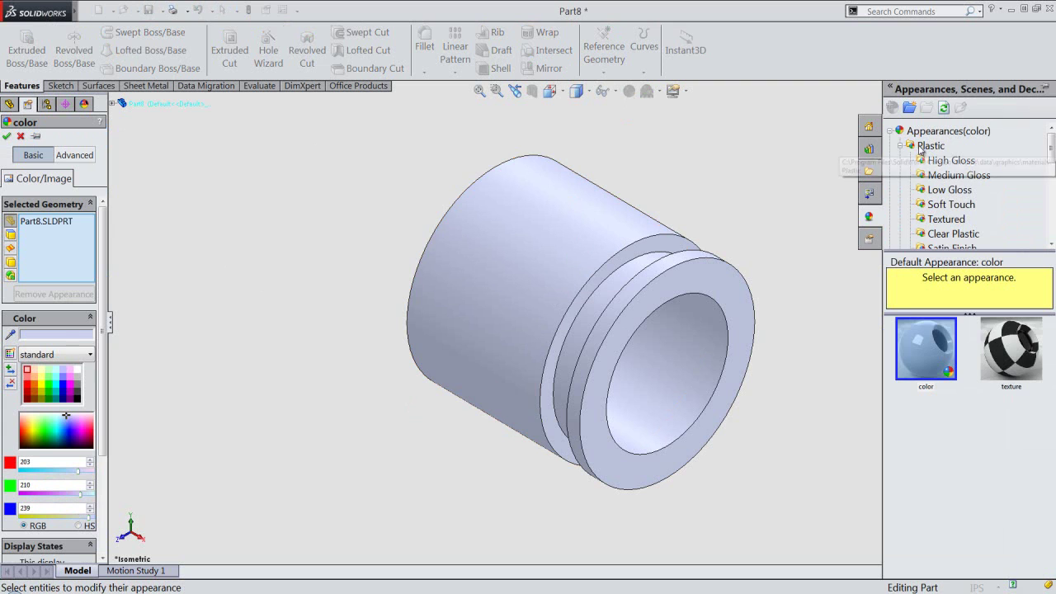
pyautogui.click(945, 206)
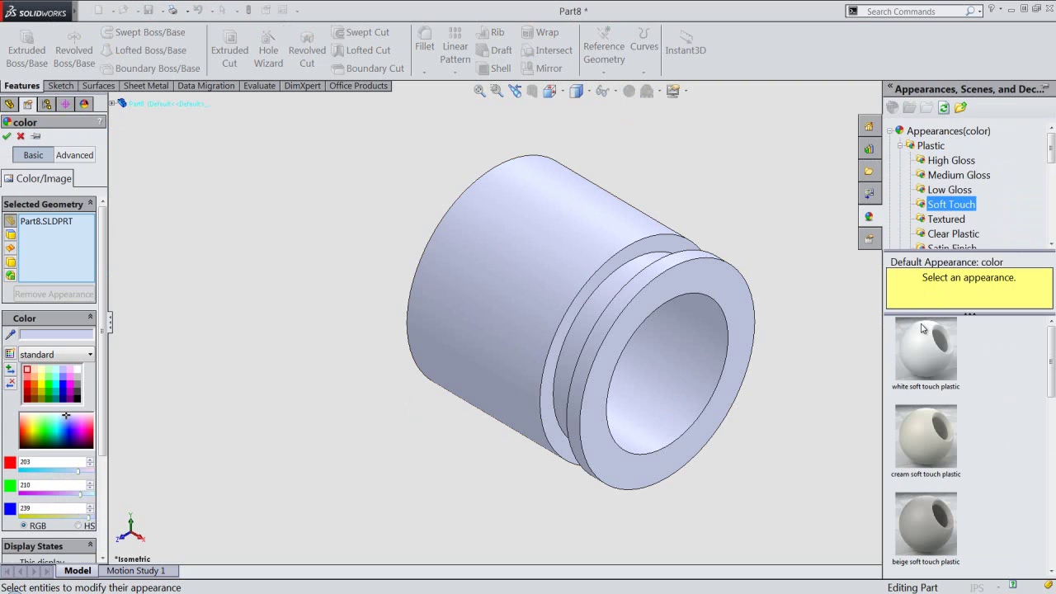
pyautogui.click(925, 351)
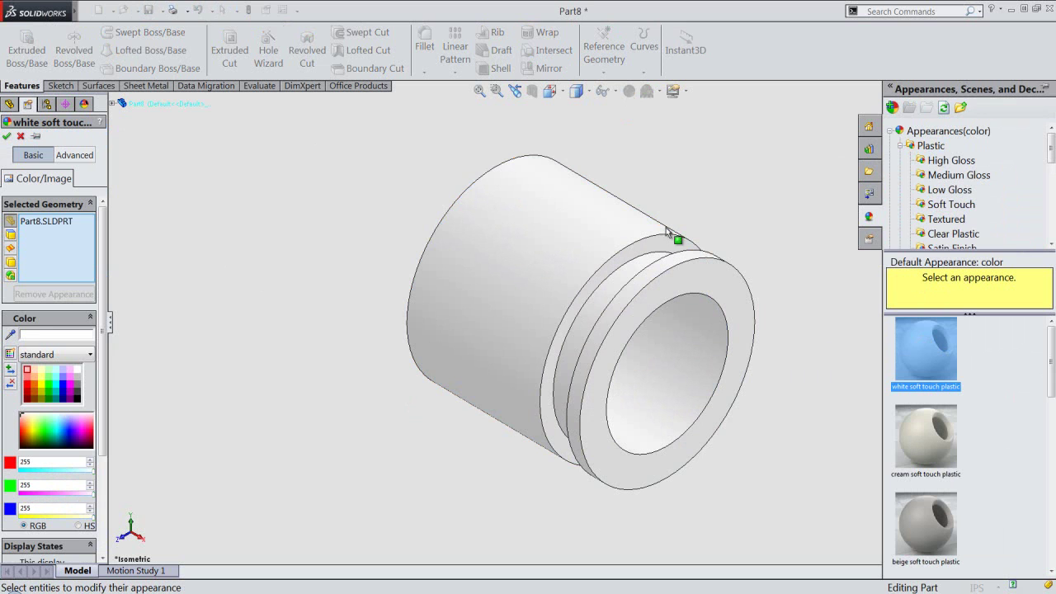
pyautogui.rightClick(327, 131)
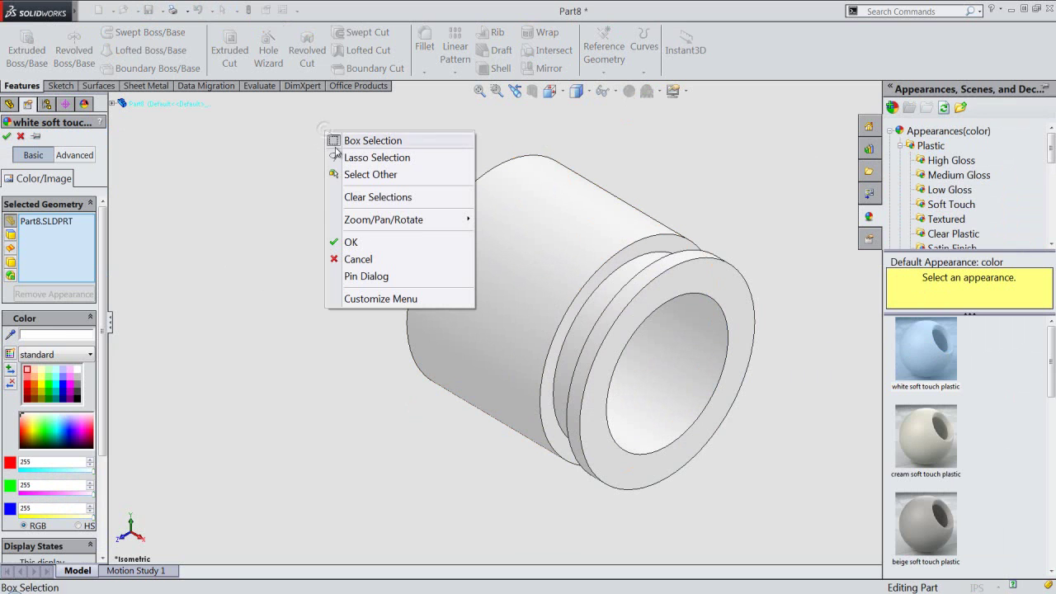
pyautogui.click(351, 244)
# Save Part8 and close its document window.
pyautogui.click(293, 190)
pyautogui.click(150, 10)
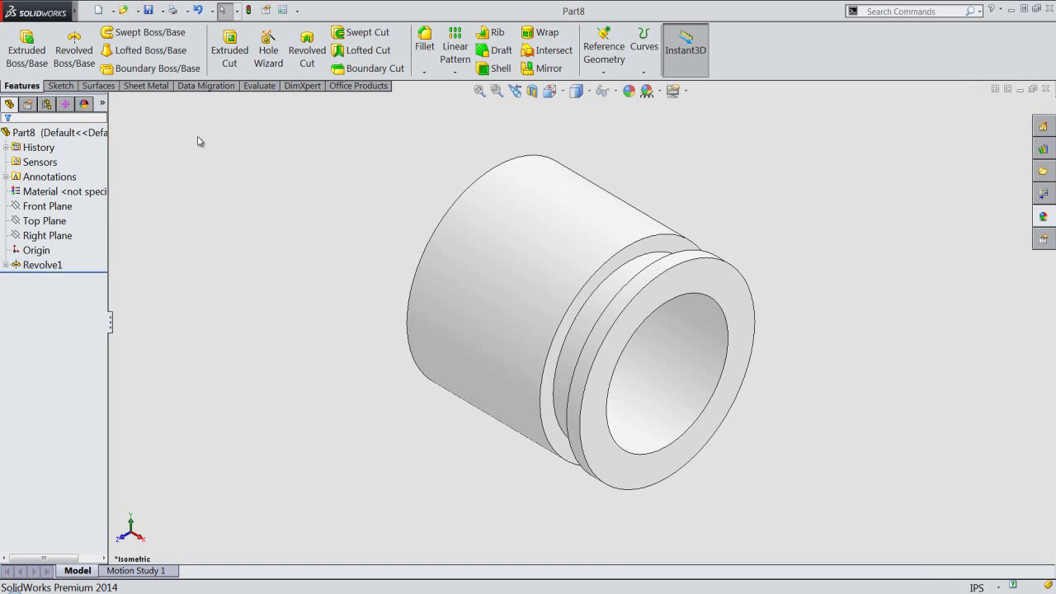
pyautogui.click(1045, 89)
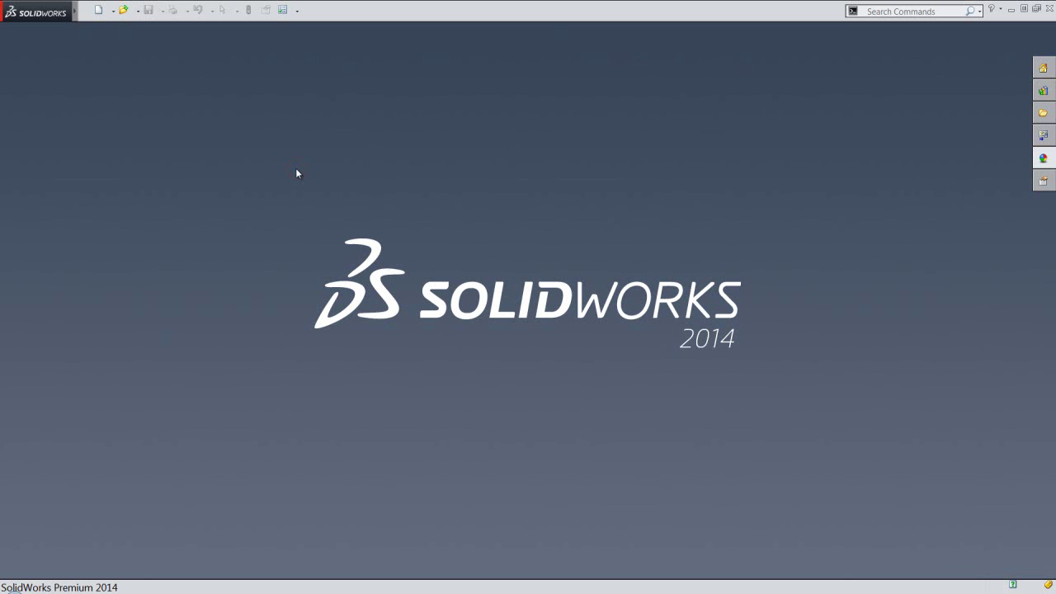
# Create a new part from the custom IPS template.
pyautogui.click(97, 12)
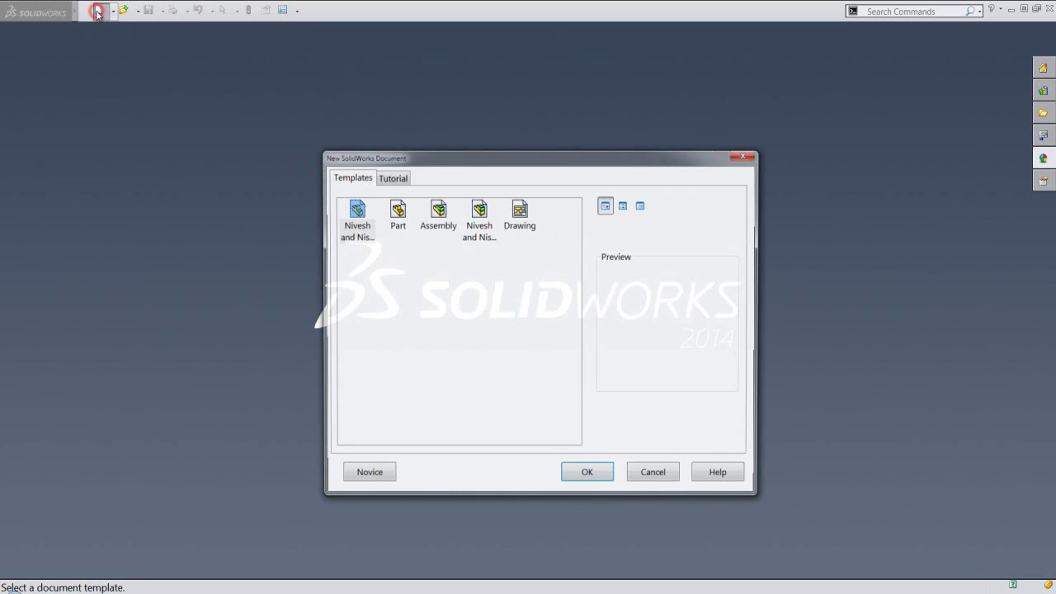
pyautogui.click(345, 224)
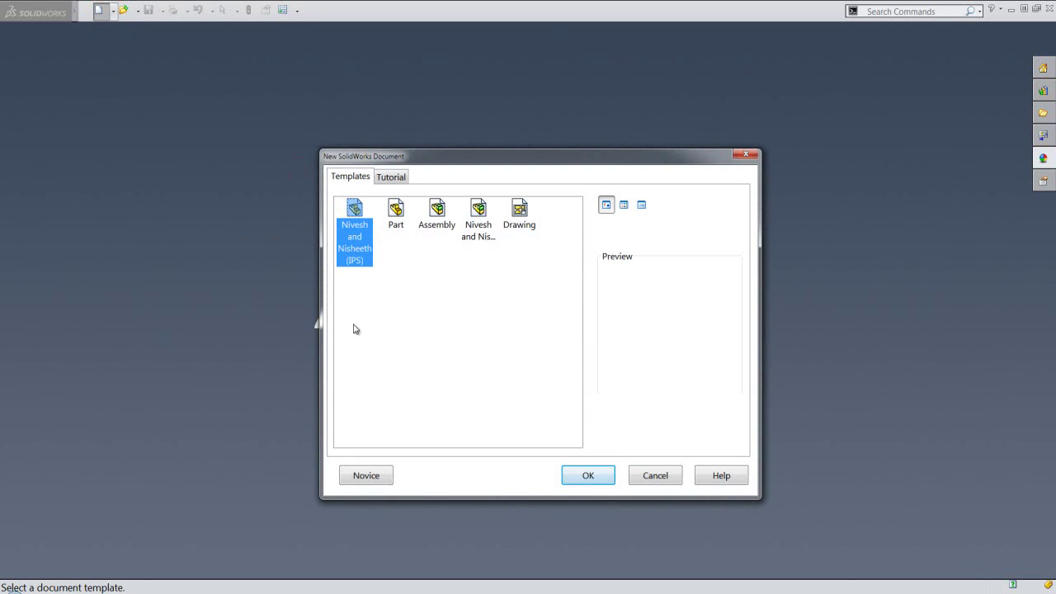
pyautogui.click(568, 476)
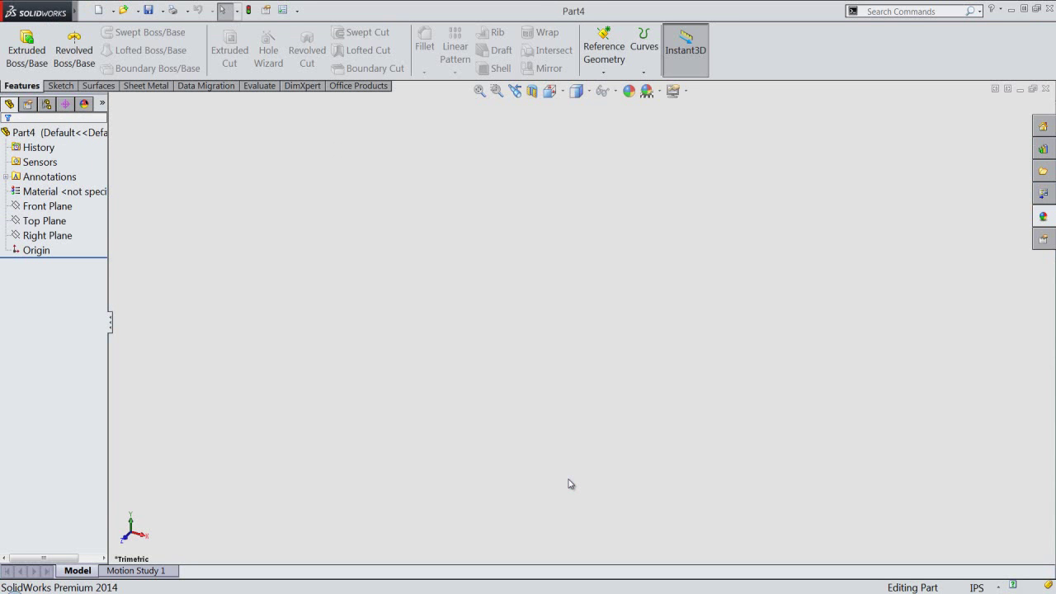
# Start an Extruded Boss/Base sketch on the Top Plane.
pyautogui.click(26, 45)
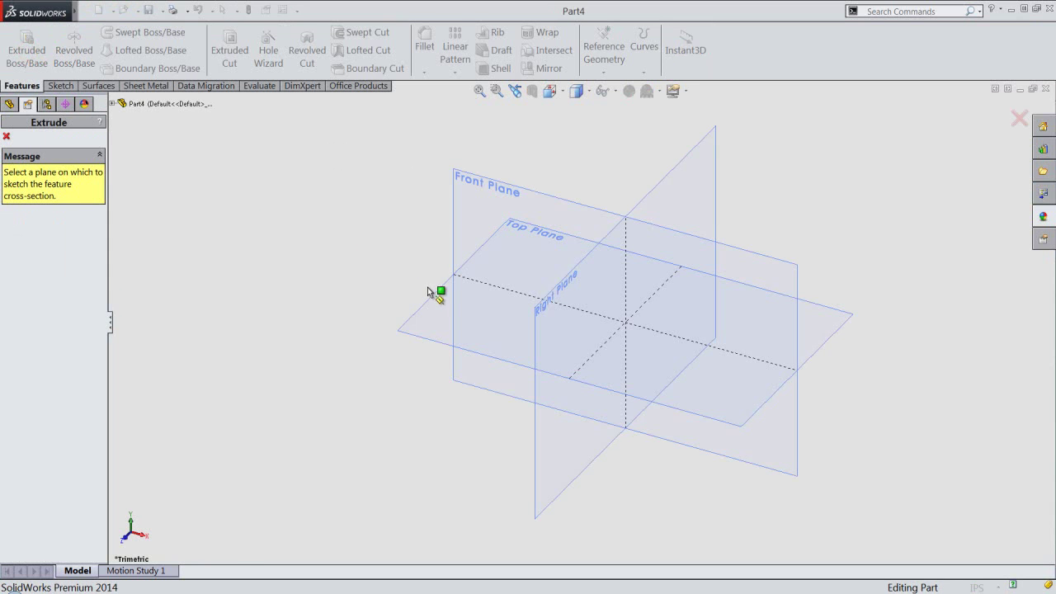
pyautogui.click(431, 297)
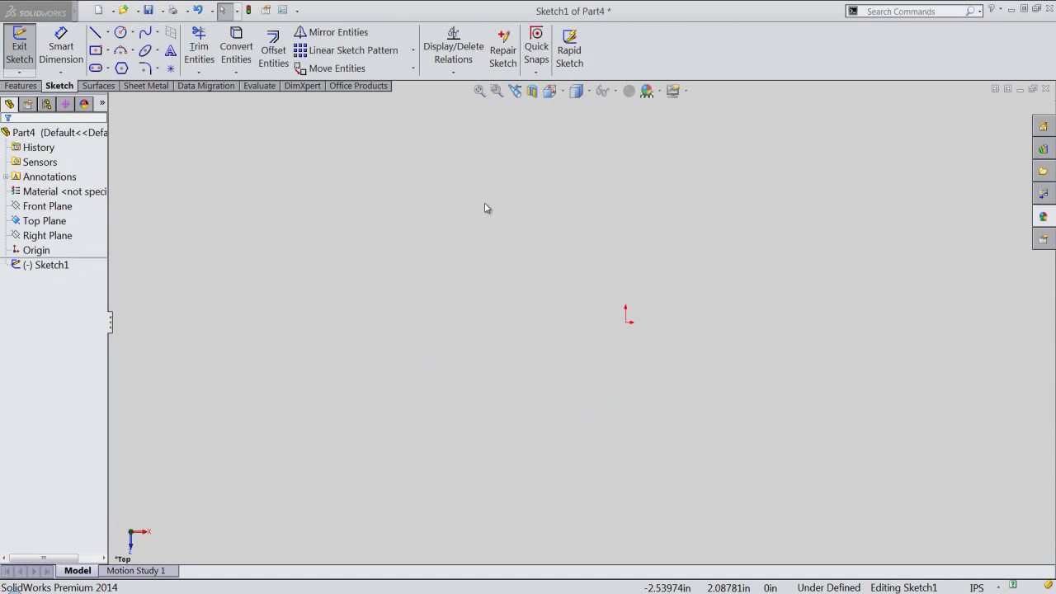
pyautogui.rightClick(484, 206)
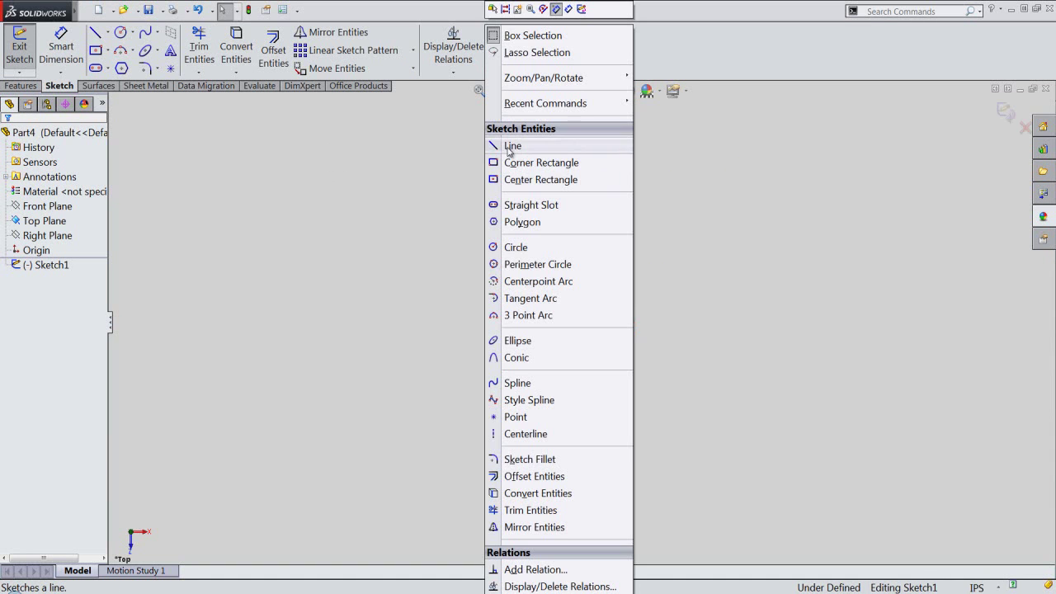
# Draw an infinite vertical construction line through the origin.
pyautogui.click(509, 149)
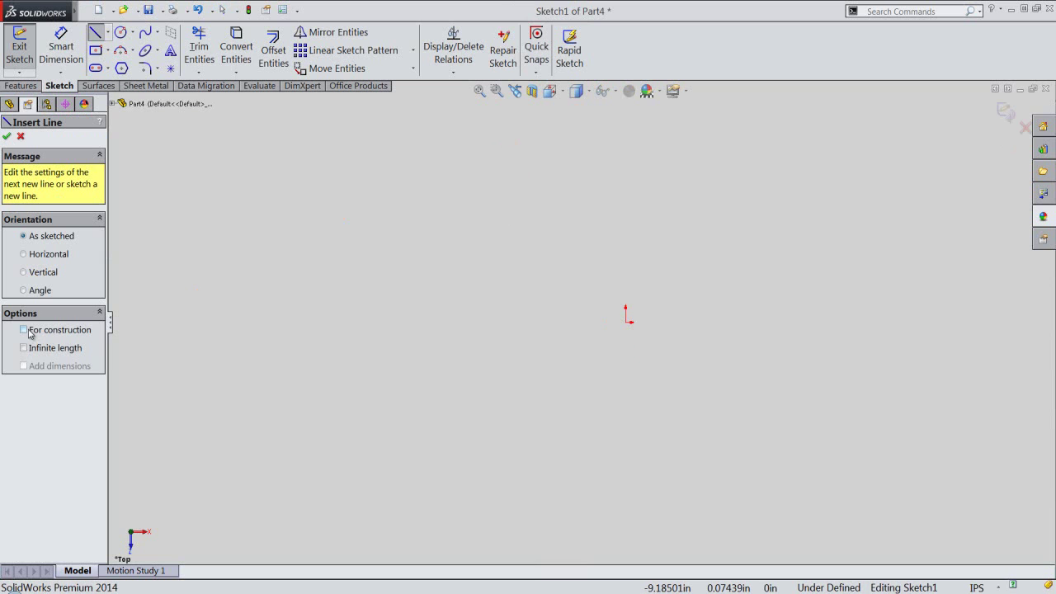
pyautogui.click(24, 347)
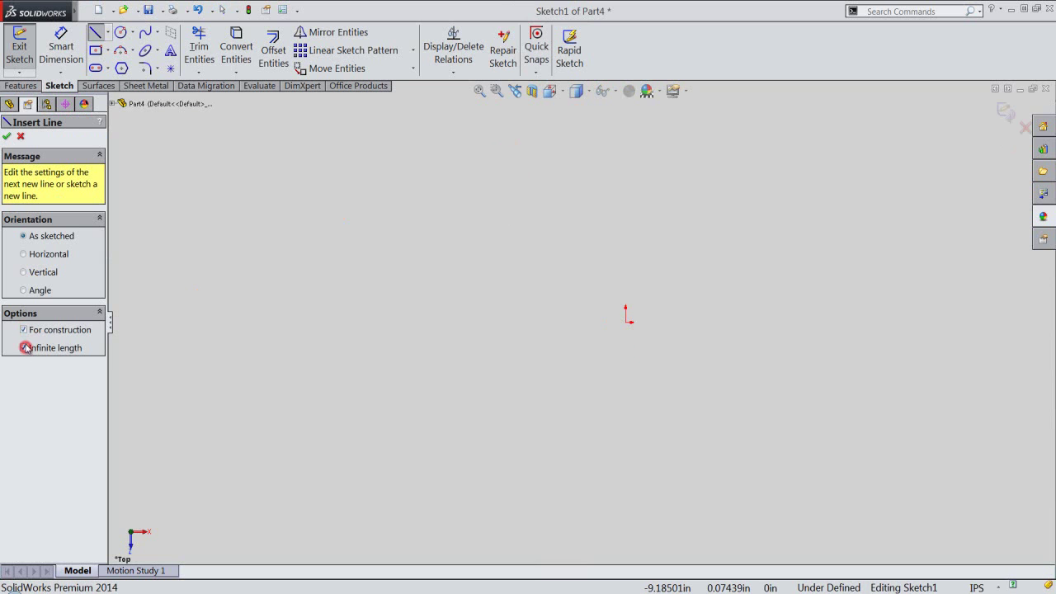
pyautogui.click(24, 272)
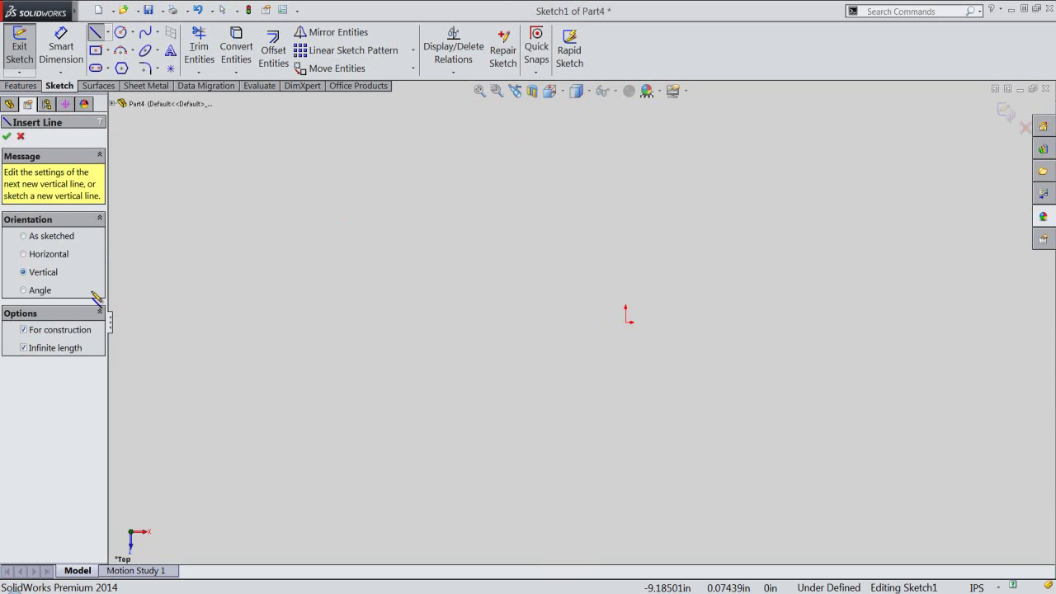
pyautogui.click(625, 322)
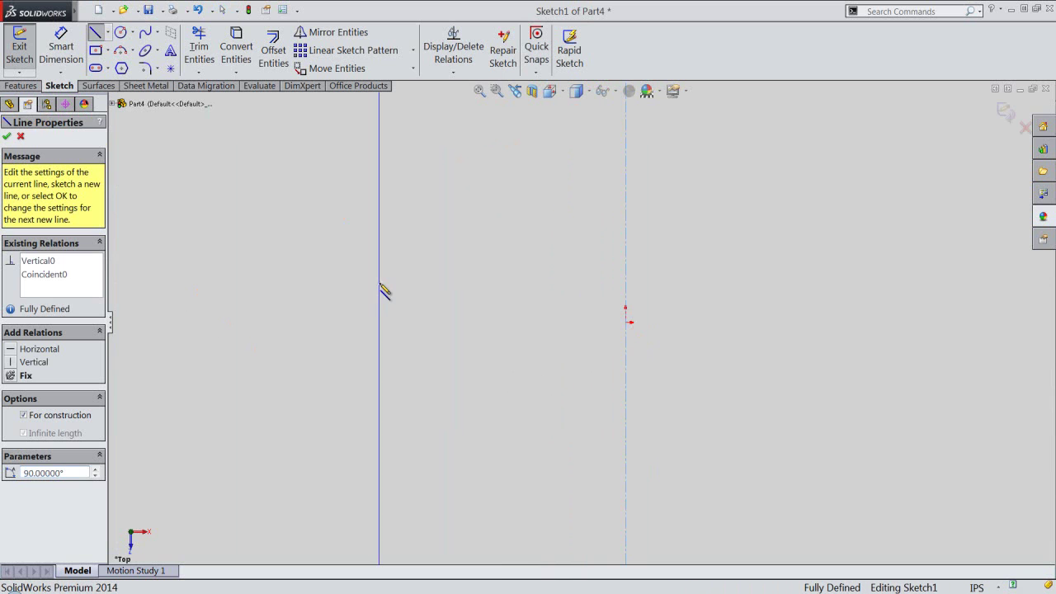
# Draw a center rectangle on the origin, 0.89668 wide by 0.25 tall, and zoom to fit.
pyautogui.rightClick(381, 288)
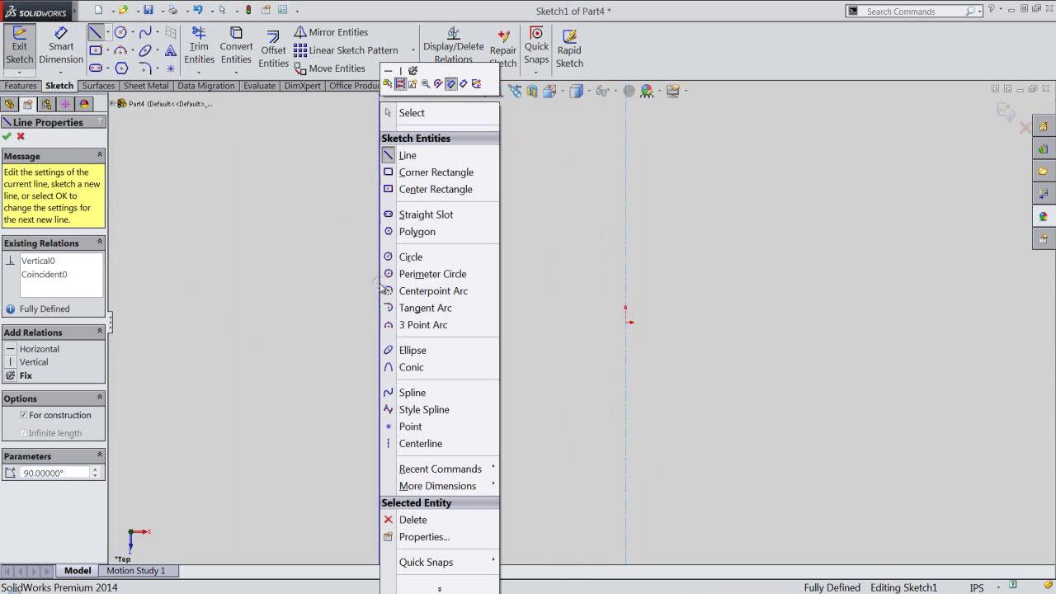
pyautogui.click(415, 188)
pyautogui.press('r')
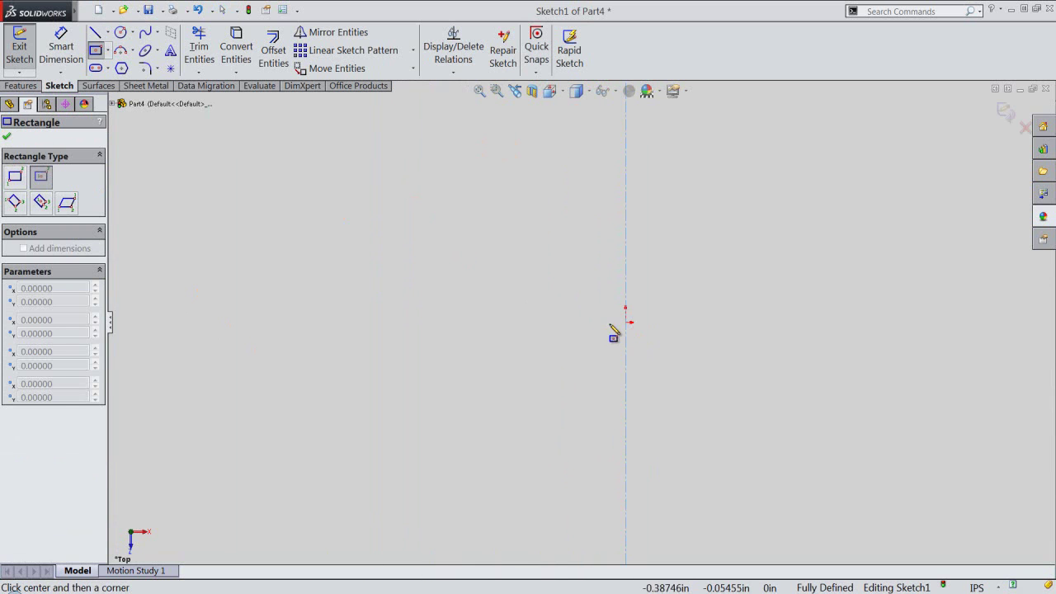
pyautogui.click(625, 322)
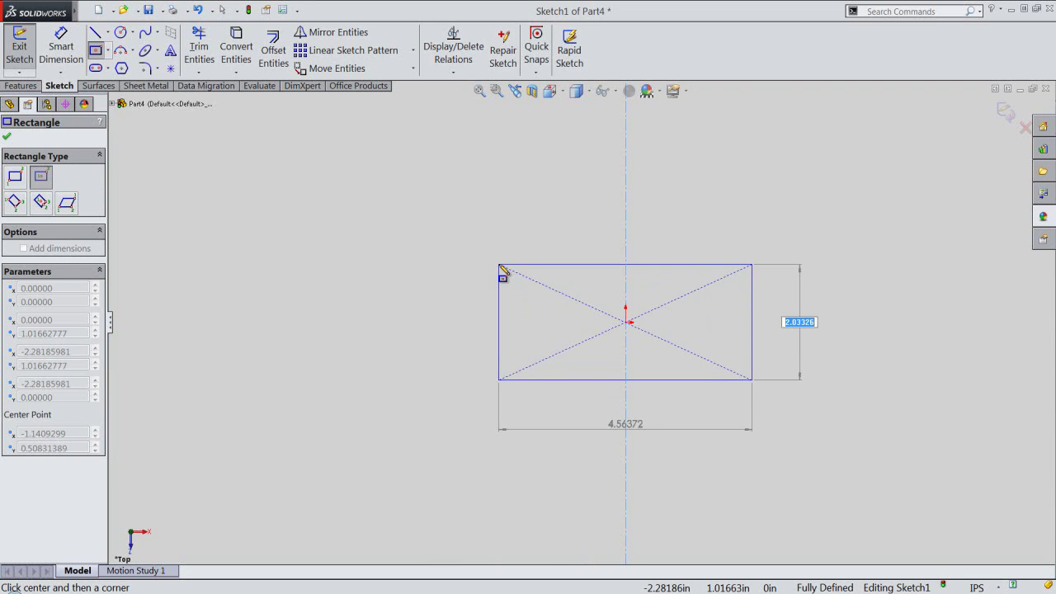
pyautogui.press('BackSpace')
pyautogui.press('Tab')
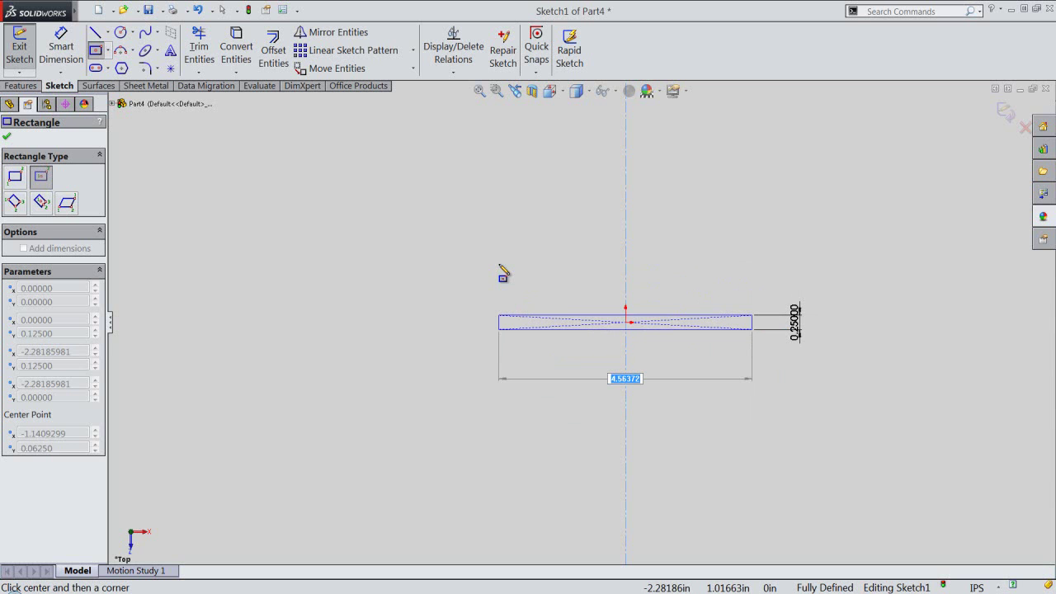
pyautogui.press('BackSpace')
pyautogui.write('89668')
pyautogui.press('Return')
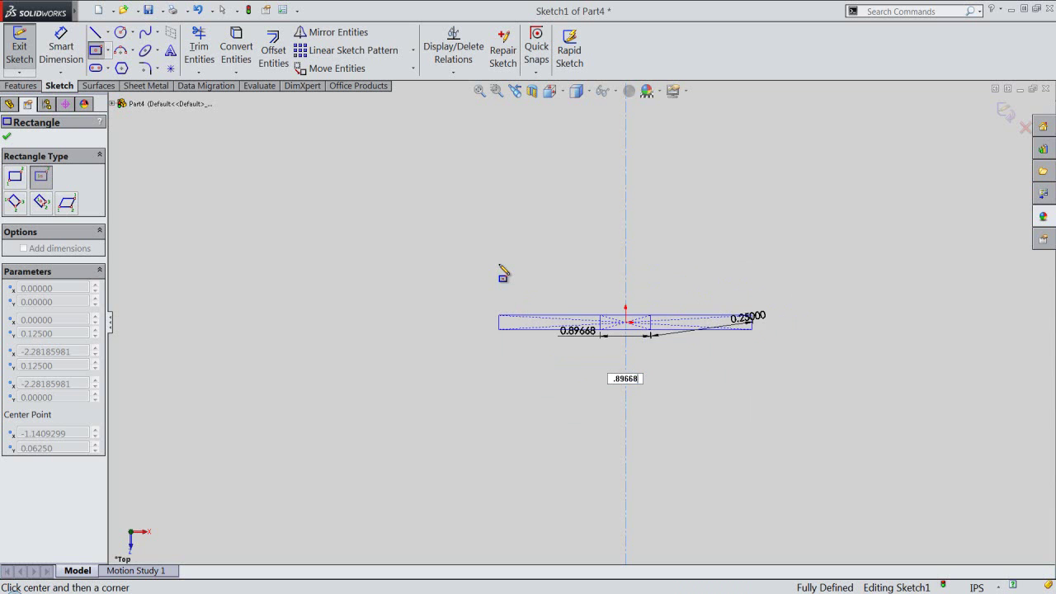
pyautogui.click(479, 93)
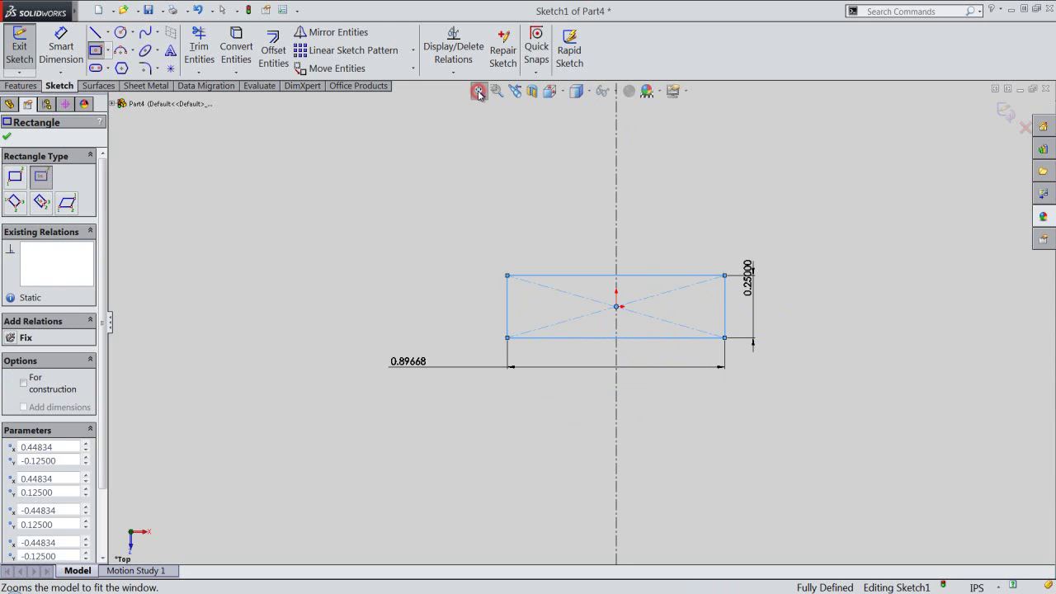
pyautogui.rightClick(478, 249)
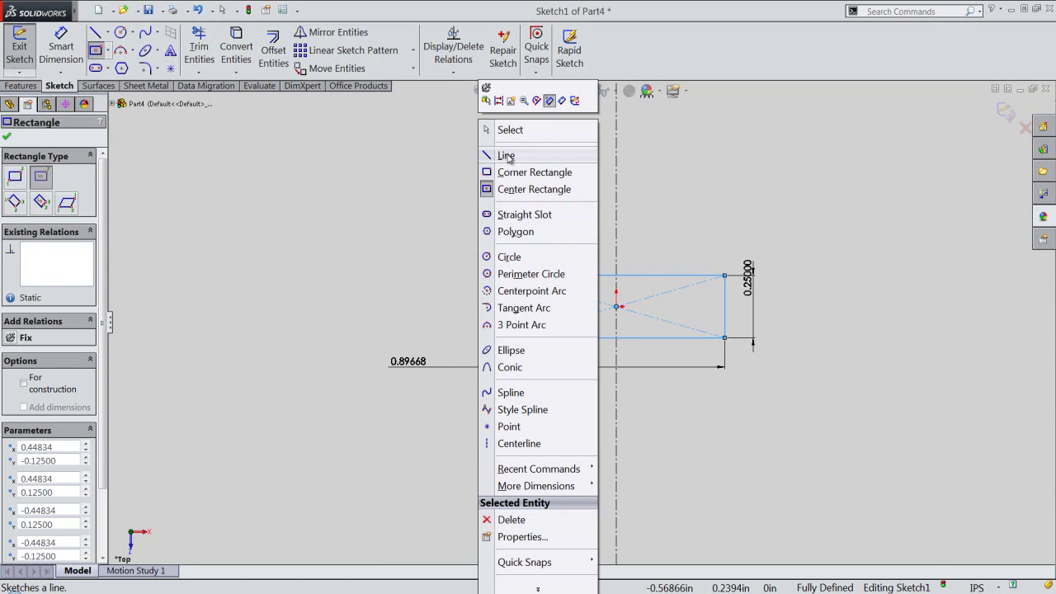
# Draw a short horizontal line and a three-point arc bulging out from the rectangle's left end.
pyautogui.click(507, 155)
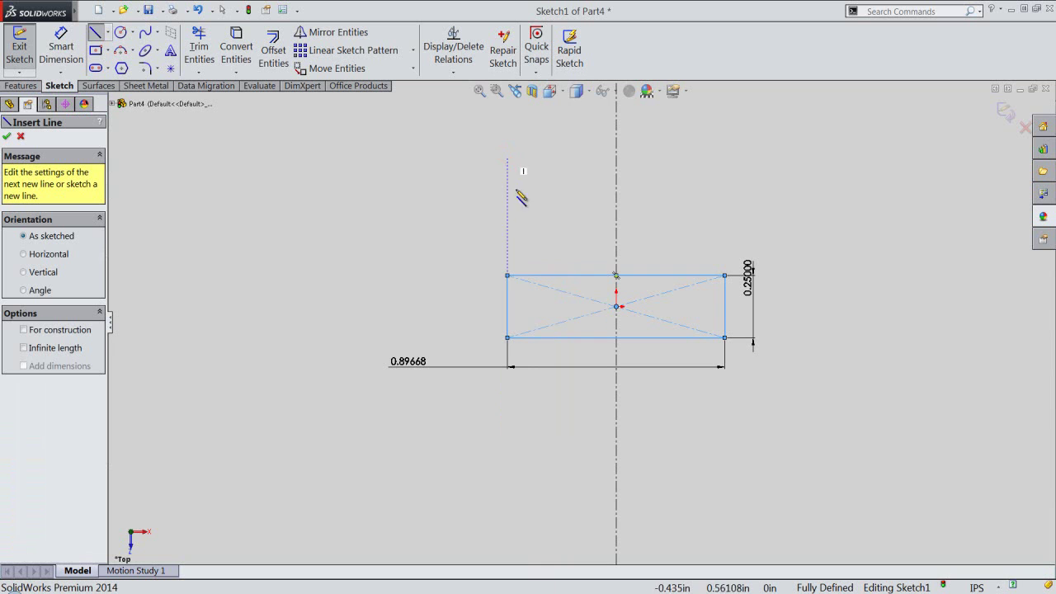
pyautogui.click(506, 306)
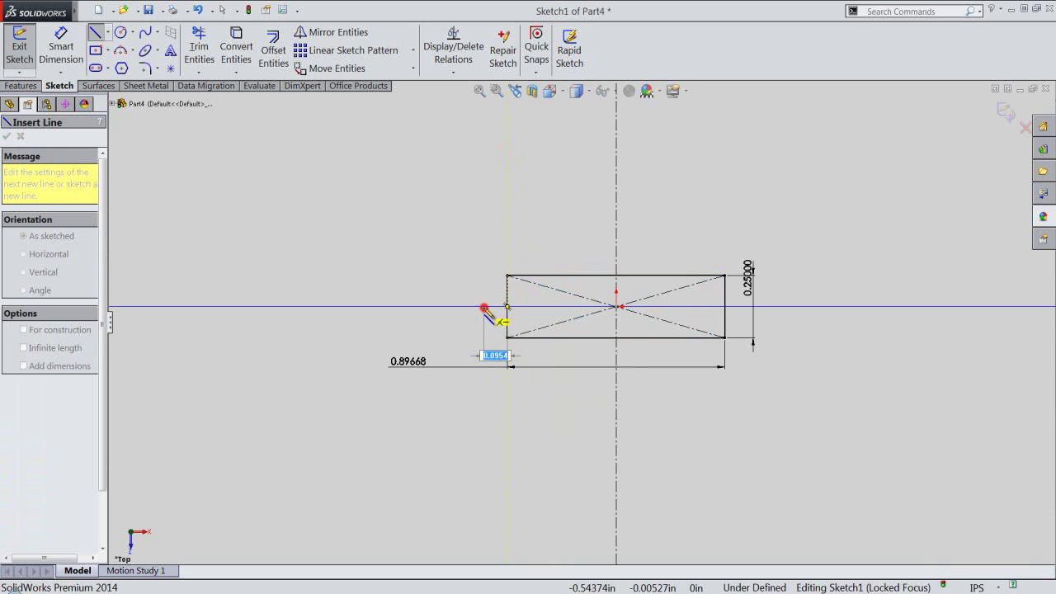
pyautogui.click(484, 306)
pyautogui.rightClick(474, 281)
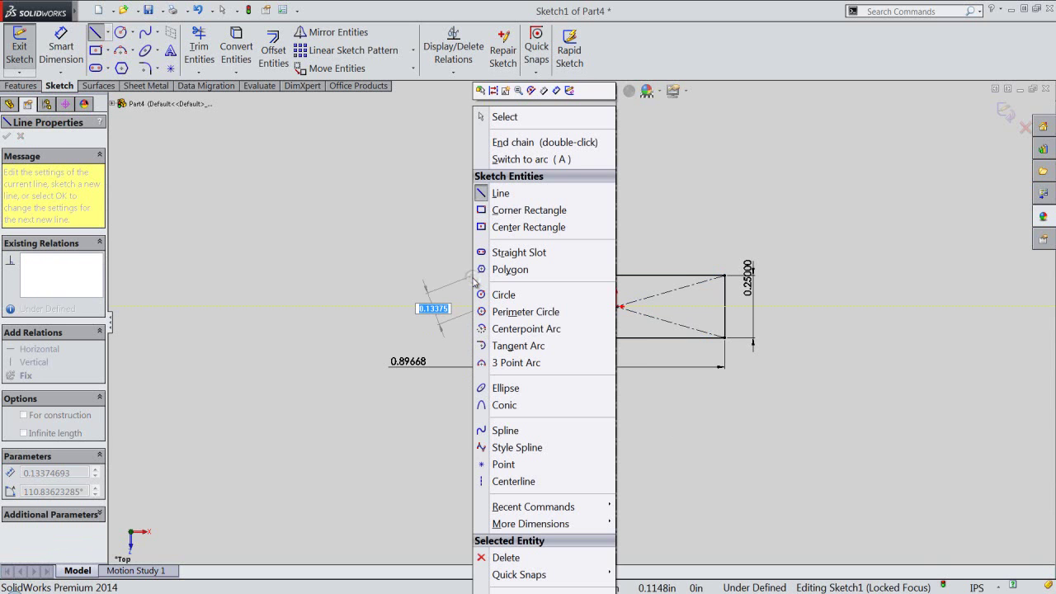
pyautogui.click(495, 362)
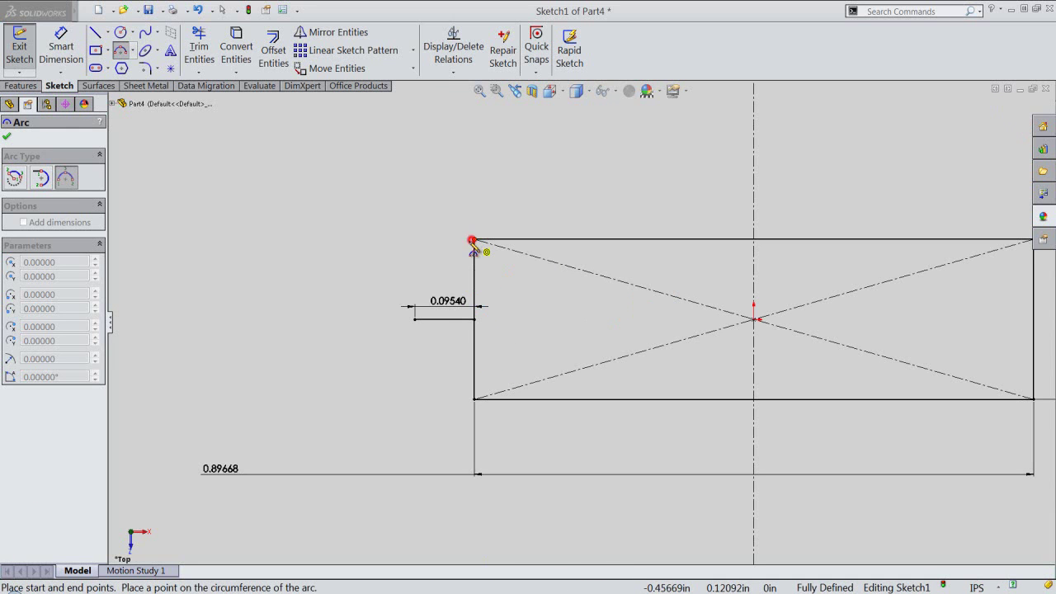
pyautogui.click(474, 240)
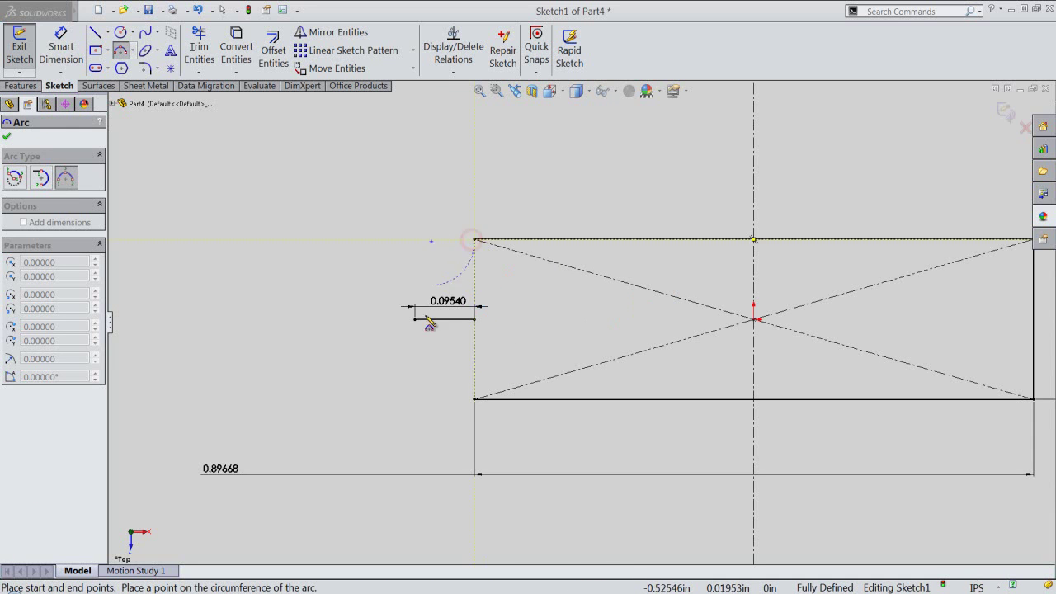
pyautogui.click(475, 401)
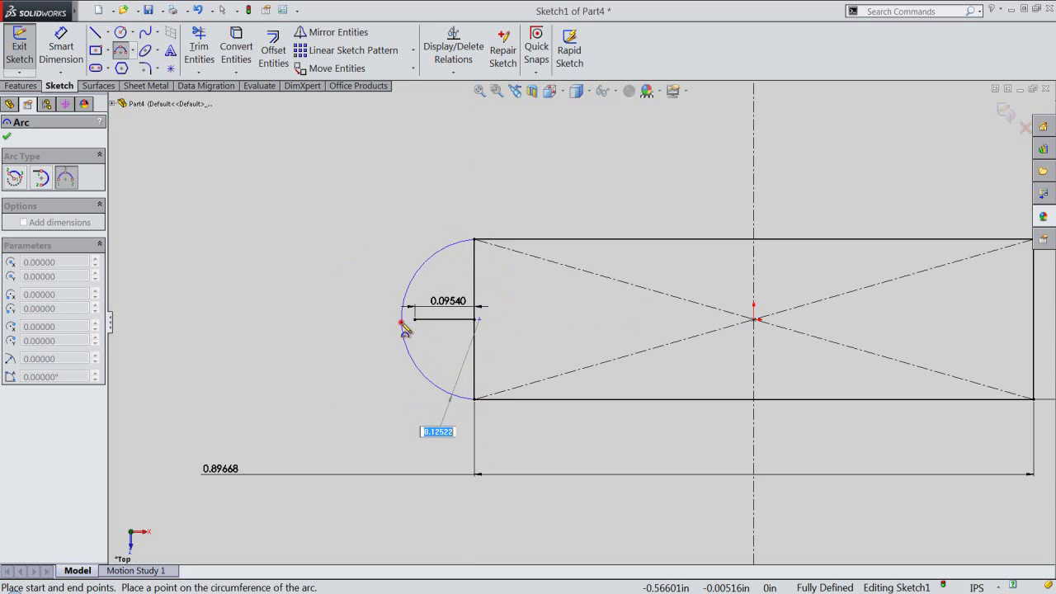
pyautogui.click(400, 321)
pyautogui.rightClick(389, 228)
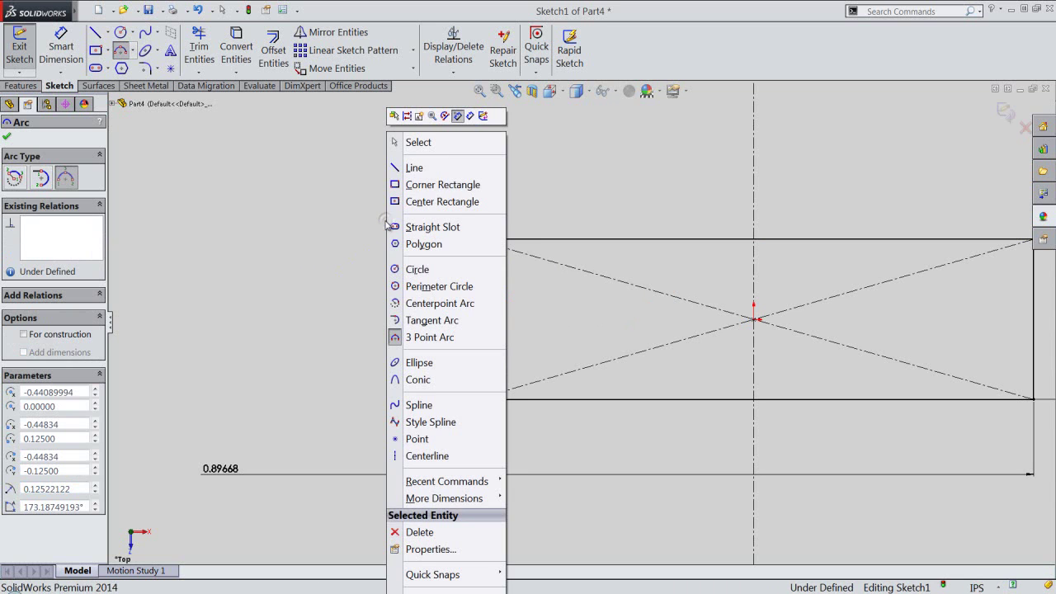
pyautogui.click(407, 142)
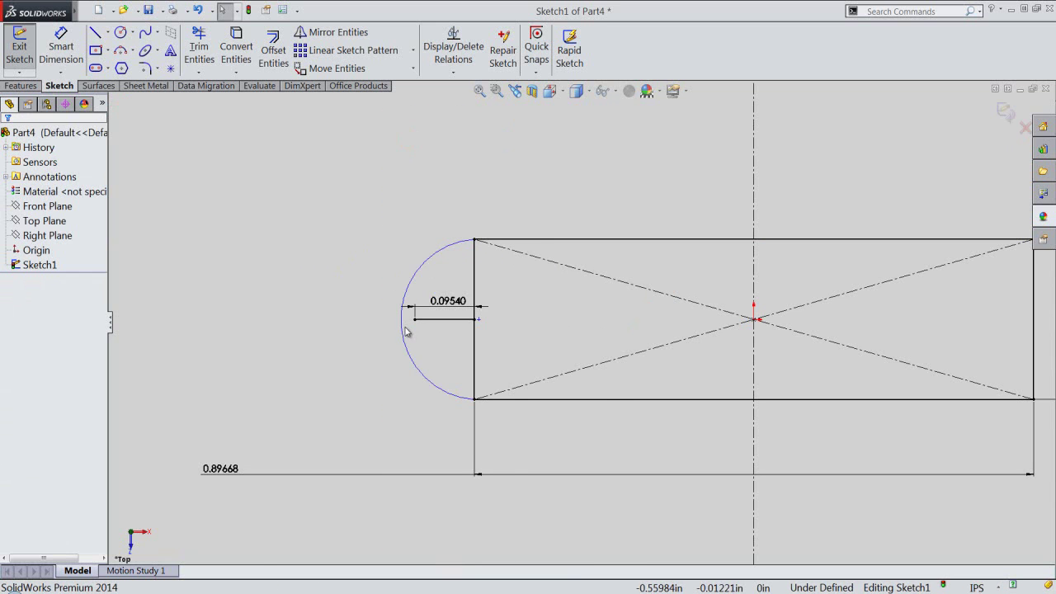
# Attach the line's end to the arc and make the radius line and left edge construction geometry.
pyautogui.click(402, 325)
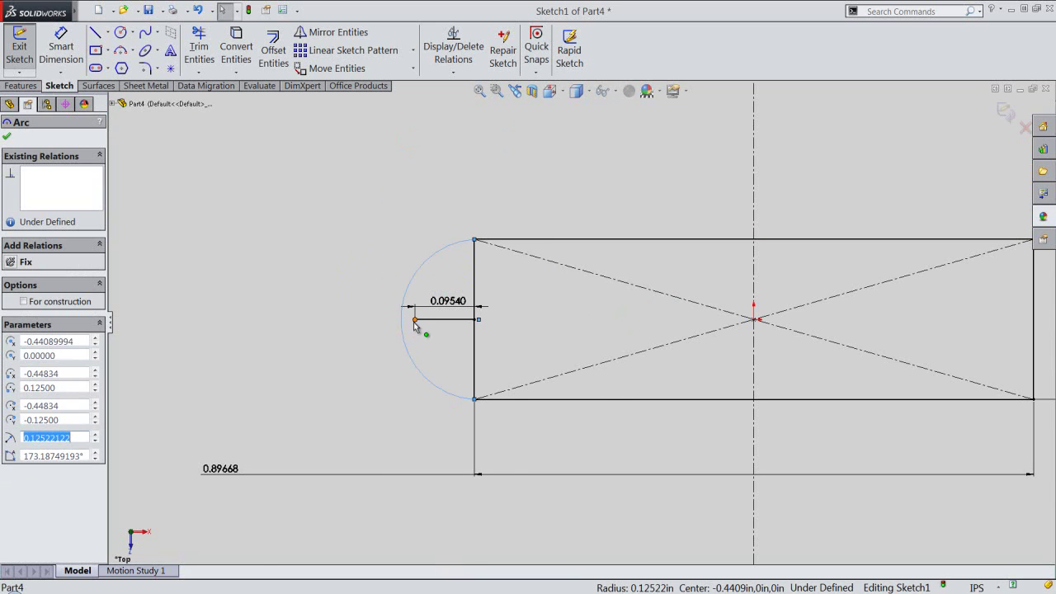
pyautogui.keyDown('ctrl'); pyautogui.click(414, 320); pyautogui.keyUp('ctrl')
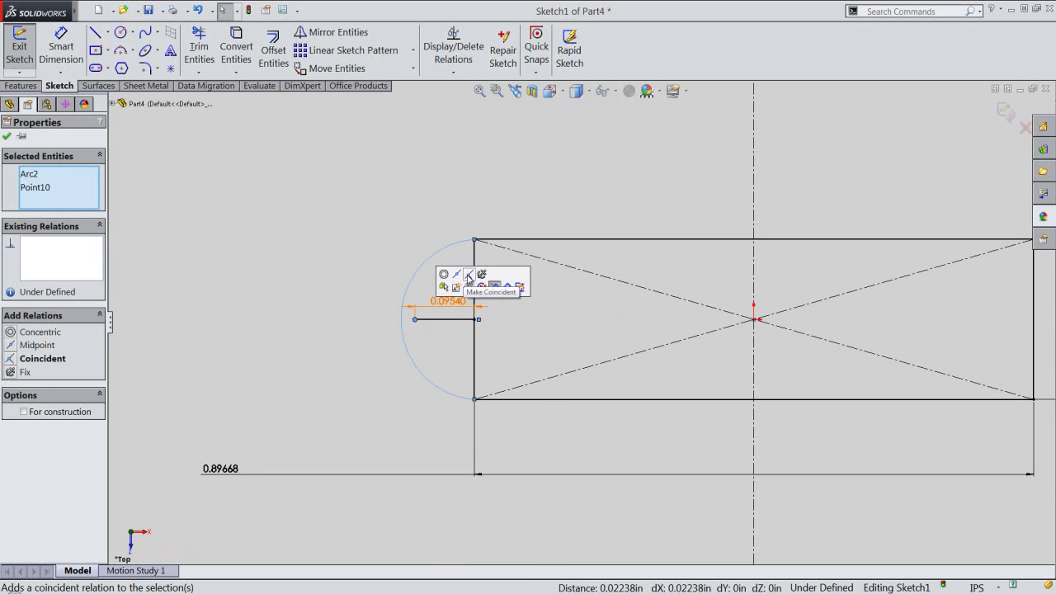
pyautogui.click(468, 278)
pyautogui.click(422, 206)
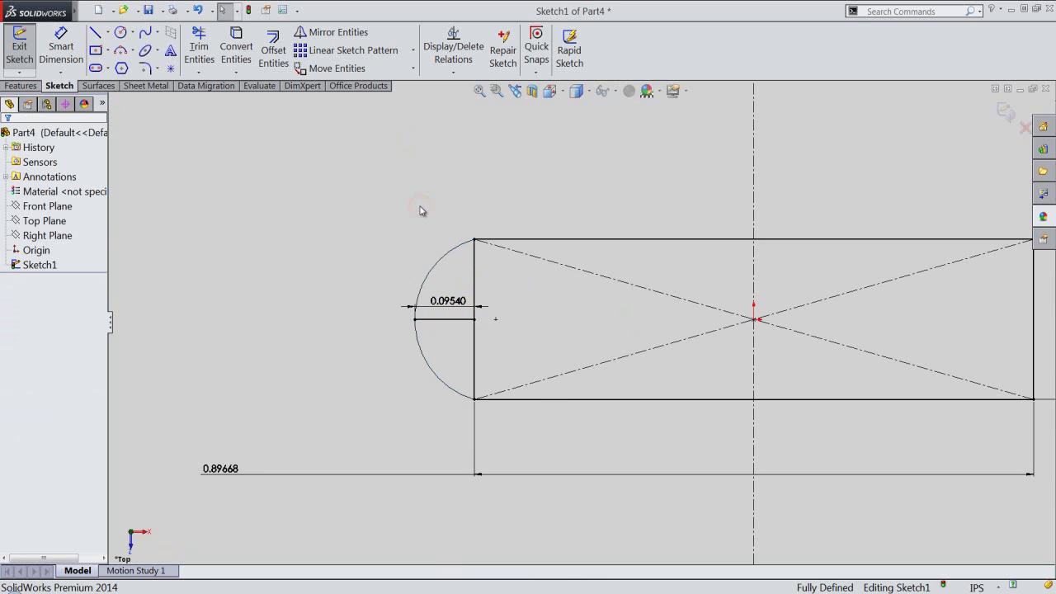
pyautogui.click(442, 318)
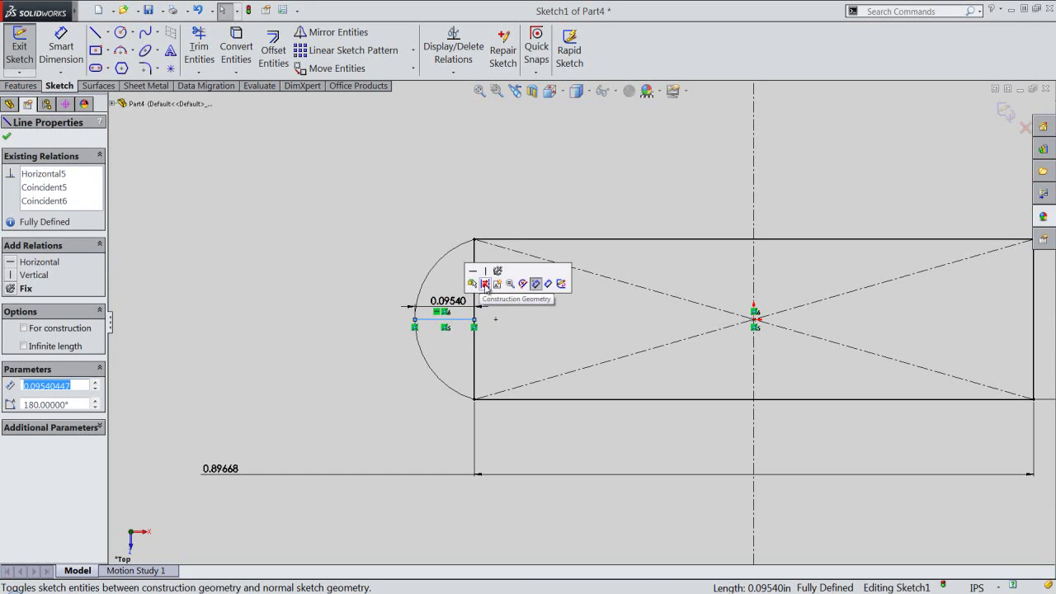
pyautogui.click(485, 284)
pyautogui.click(474, 284)
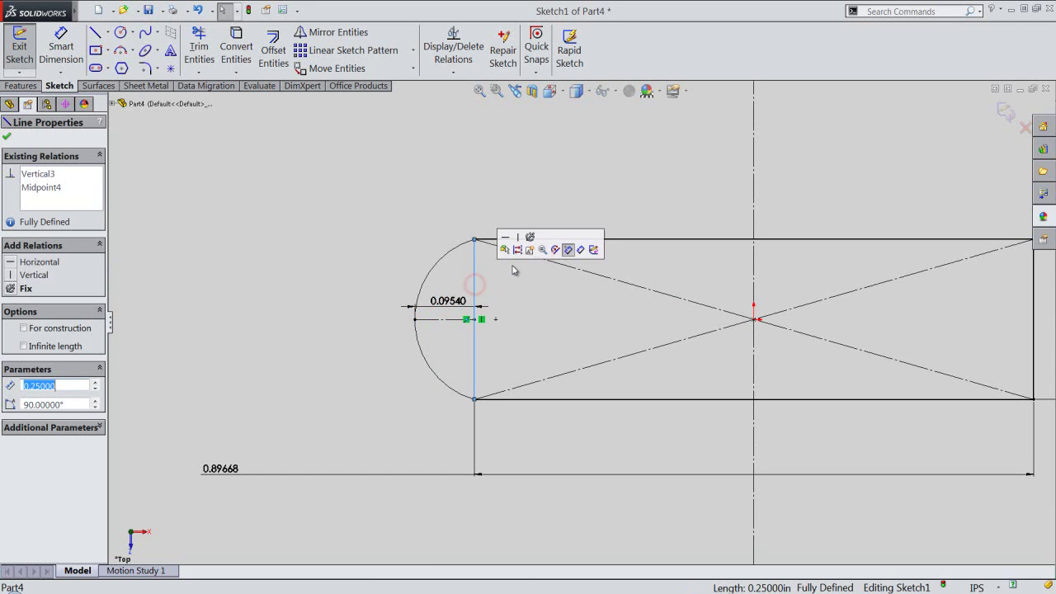
pyautogui.click(515, 251)
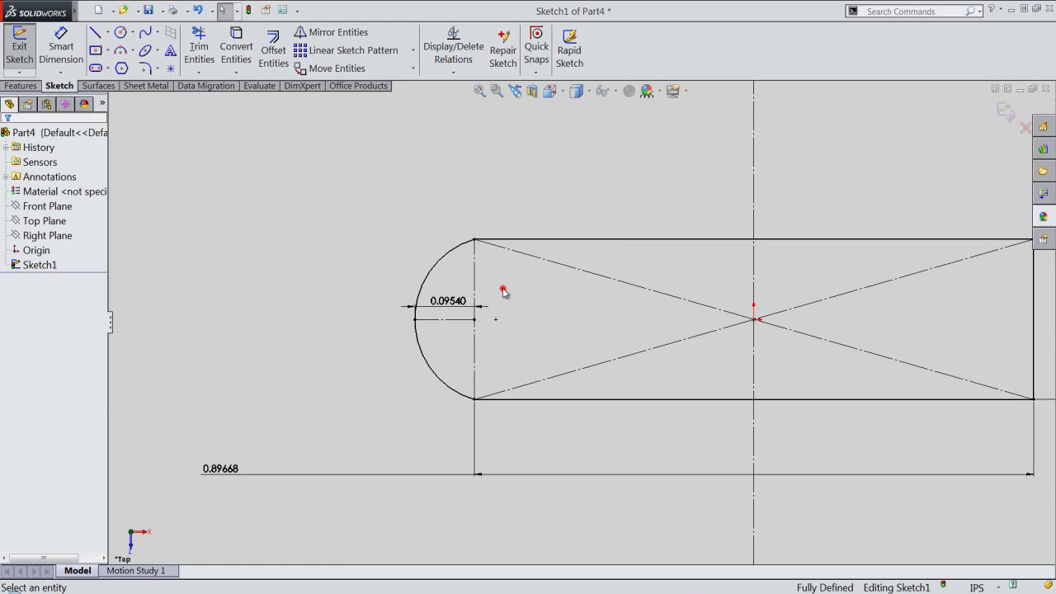
# Mirror the left arc across the vertical centreline onto the rectangle's right end.
pyautogui.scroll(2, 445, 314)
pyautogui.scroll(2, 413, 338)
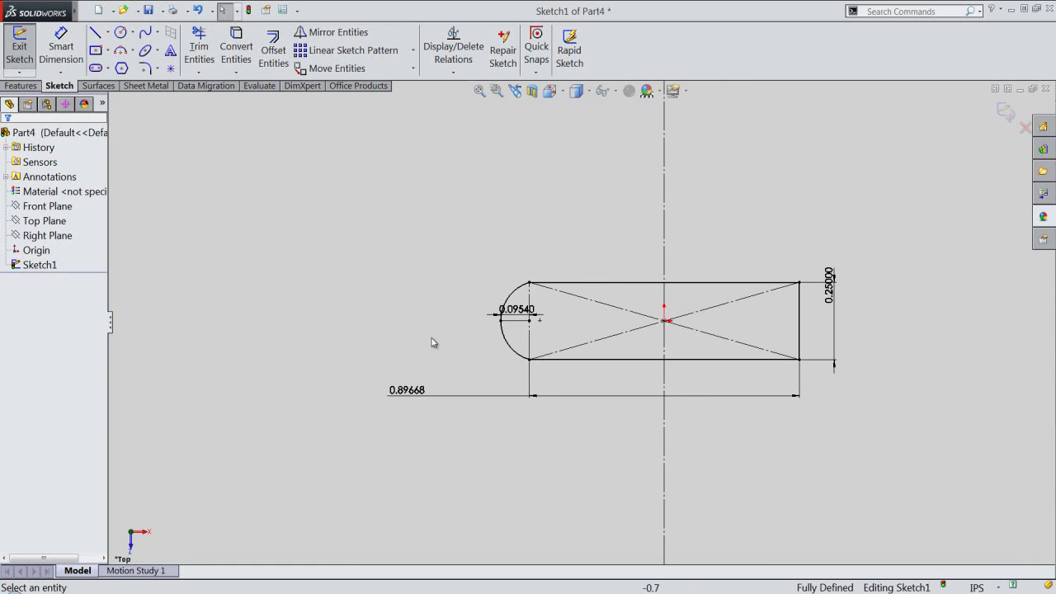
pyautogui.click(514, 290)
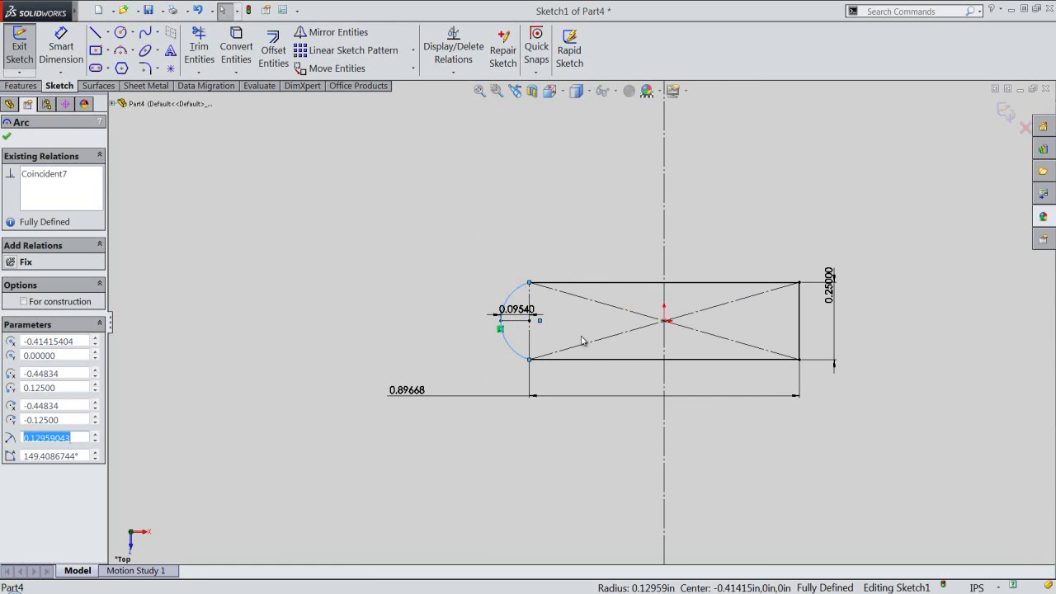
pyautogui.keyDown('ctrl'); pyautogui.click(663, 274); pyautogui.keyUp('ctrl')
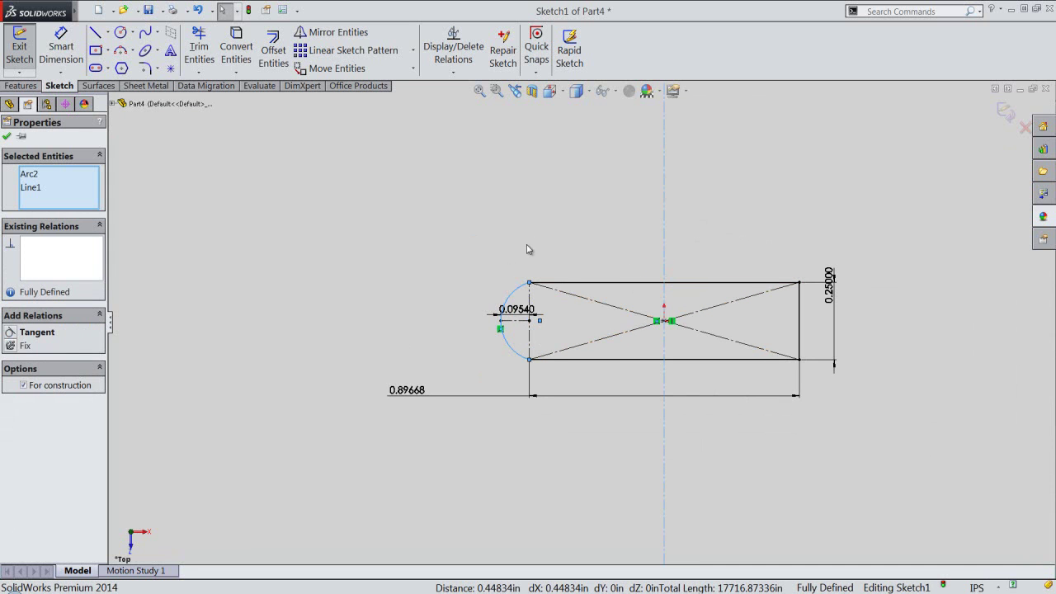
pyautogui.click(338, 32)
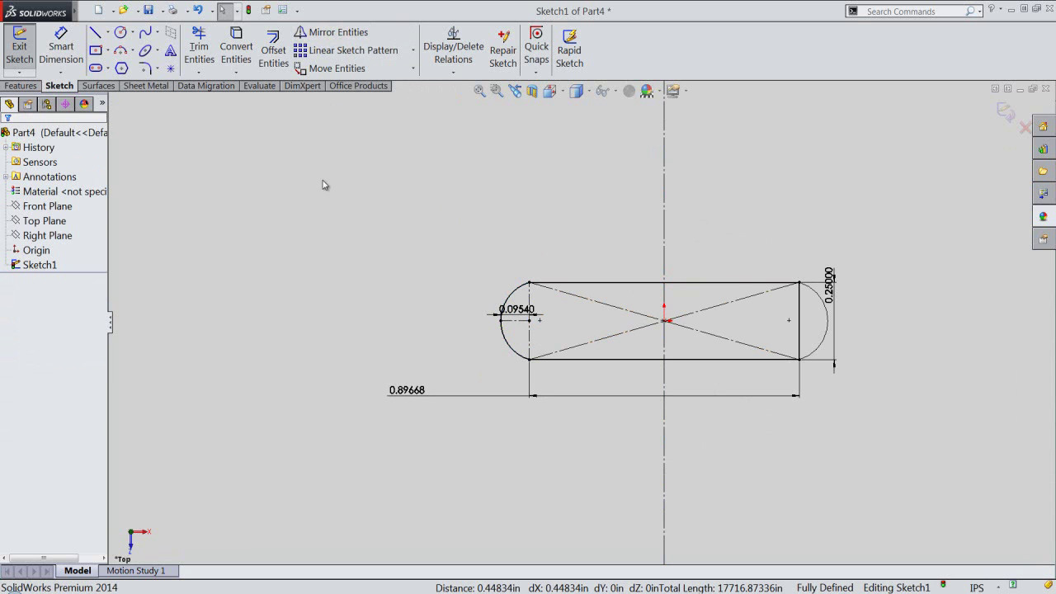
# Change the left arc's 0.09540 bulge dimension to 0.02267.
pyautogui.click(345, 263)
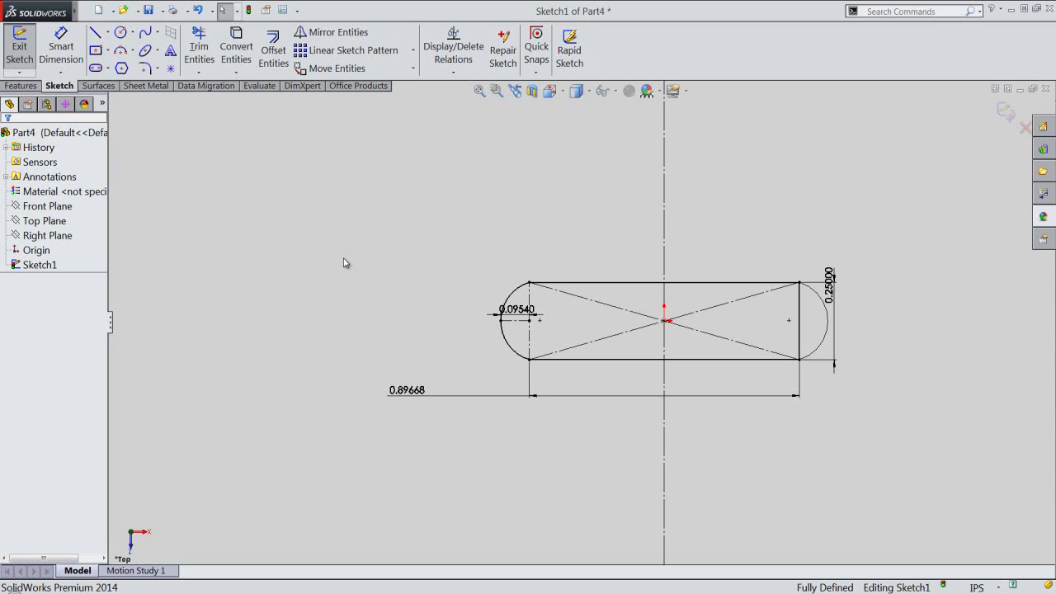
pyautogui.click(518, 309)
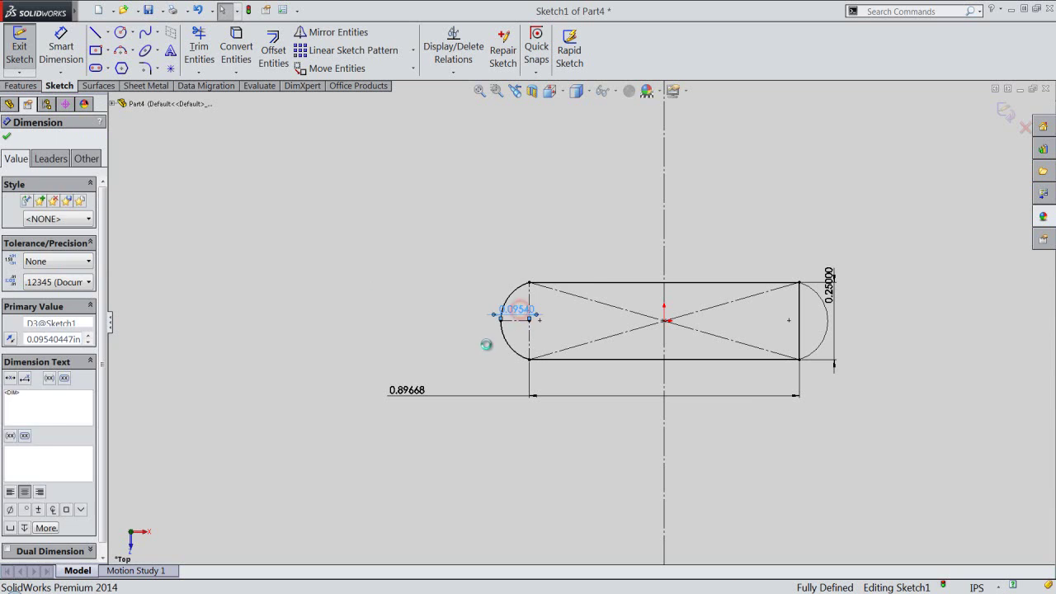
pyautogui.doubleClick(517, 310)
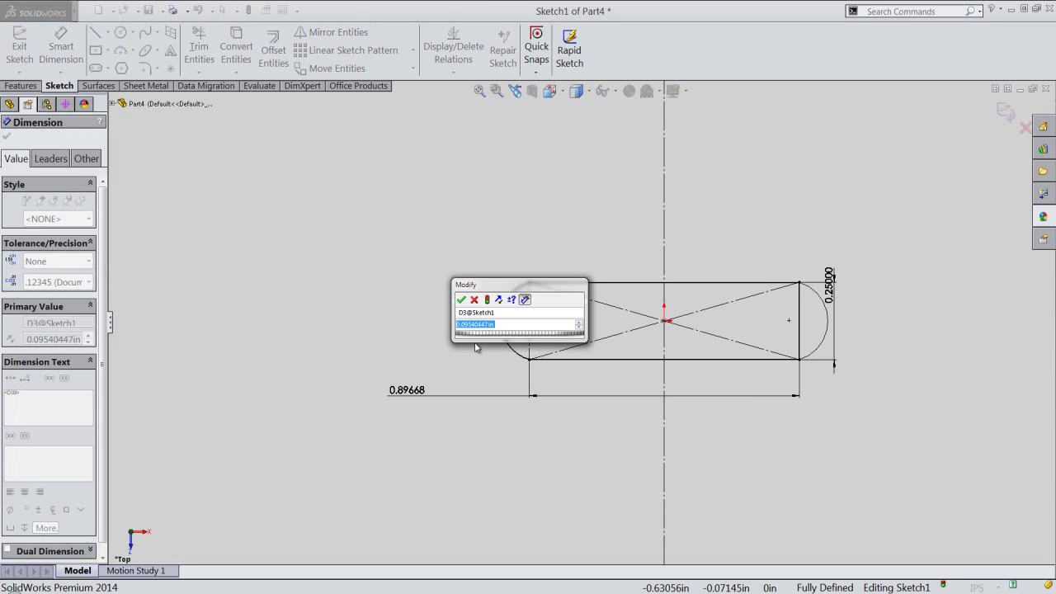
pyautogui.press('BackSpace')
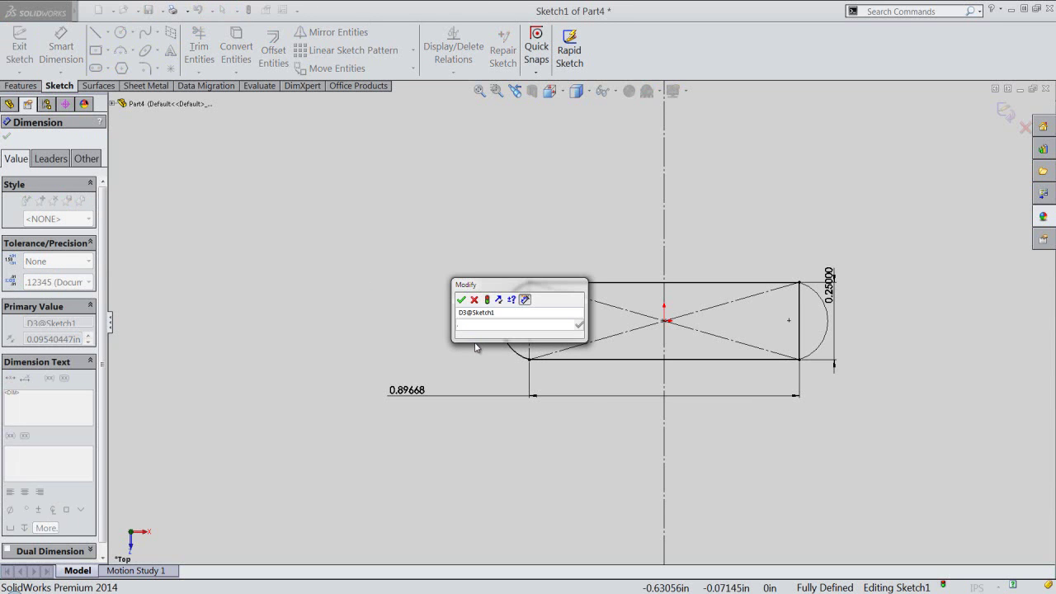
pyautogui.write('0')
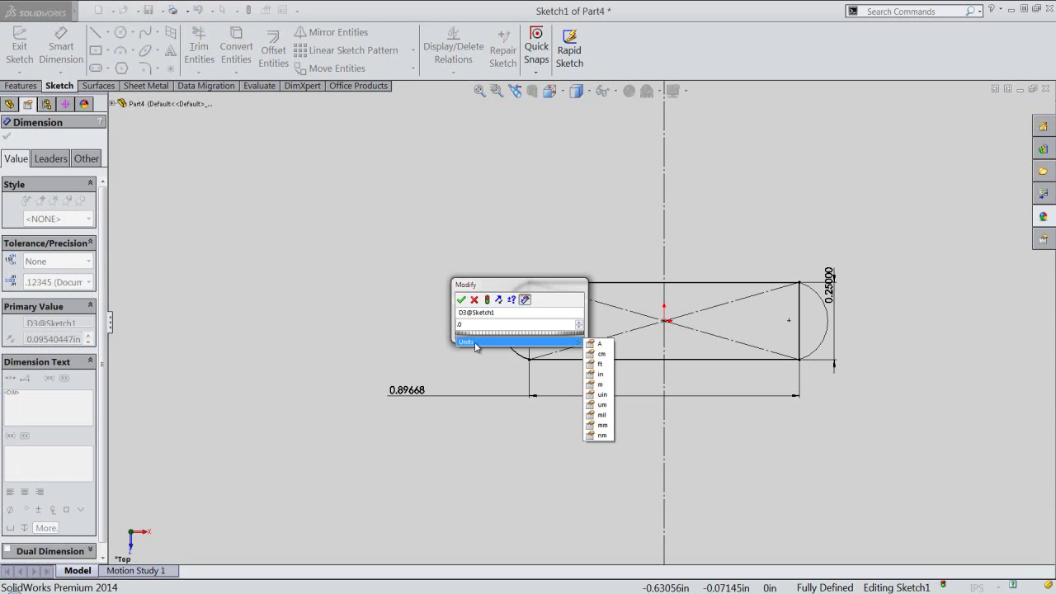
pyautogui.write('2267')
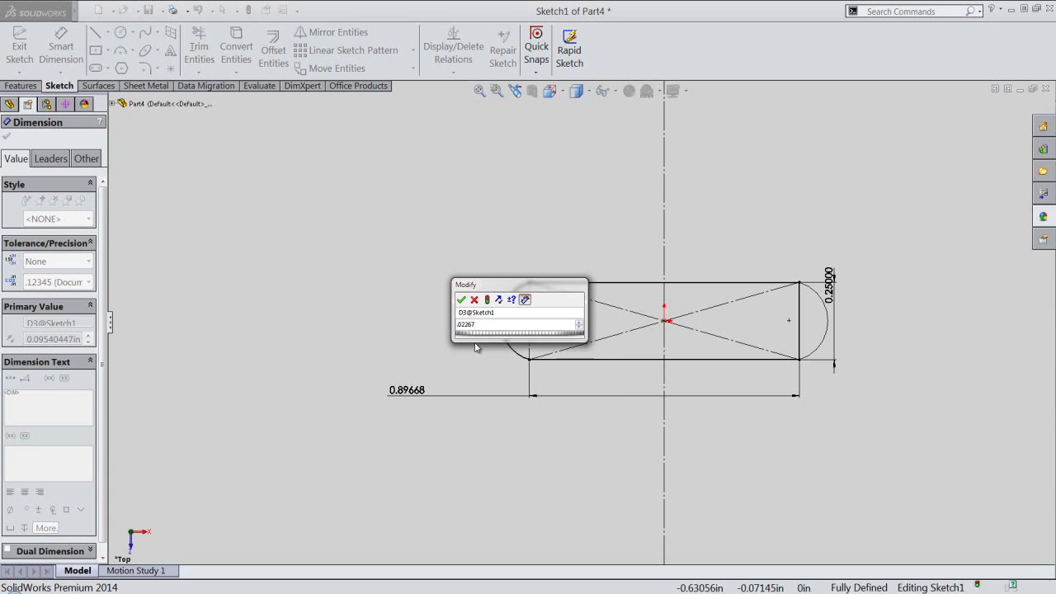
pyautogui.press('Return')
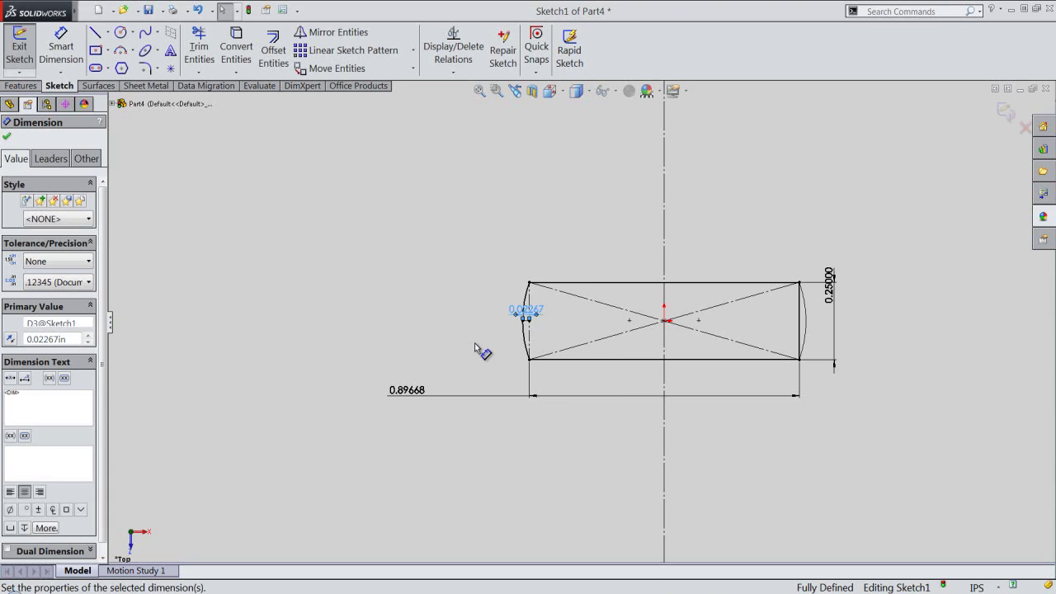
pyautogui.click(484, 300)
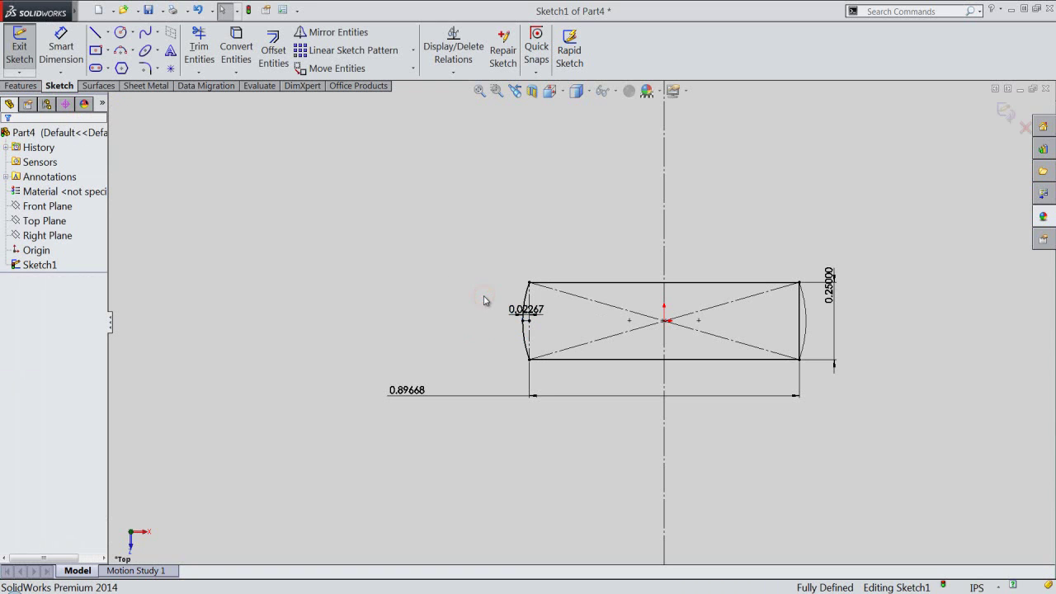
pyautogui.click(799, 320)
pyautogui.click(842, 280)
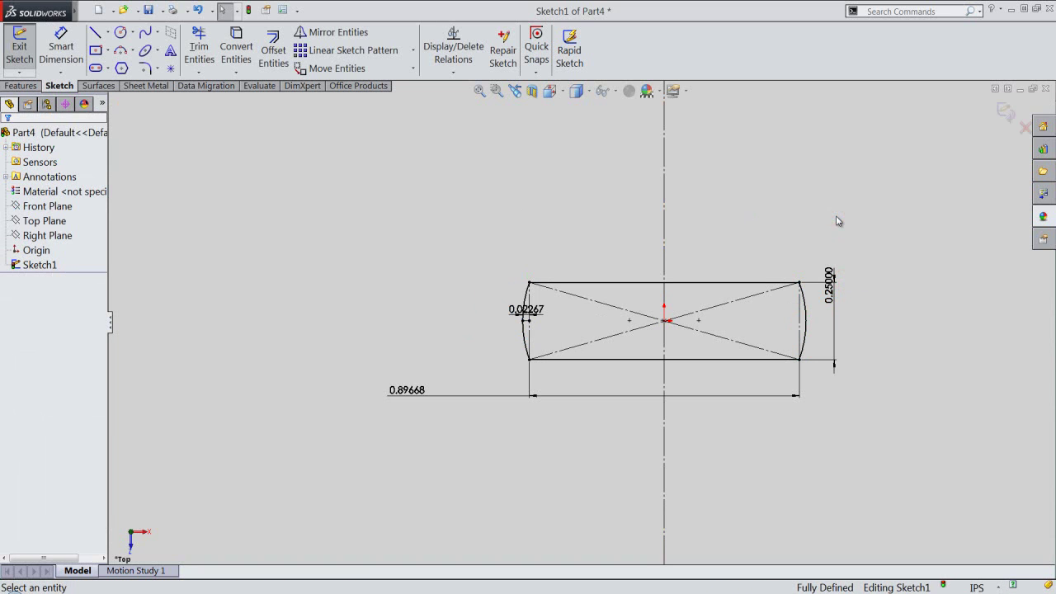
# Extrude the sketch 1/16 in (0.0625) into the bar Boss-Extrude1.
pyautogui.click(1005, 111)
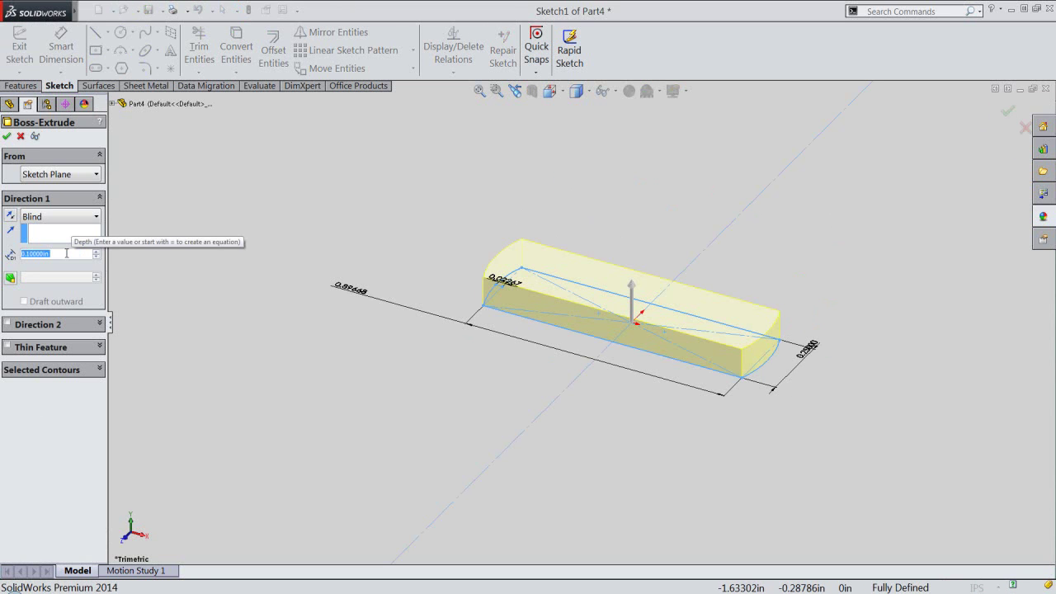
pyautogui.press('BackSpace')
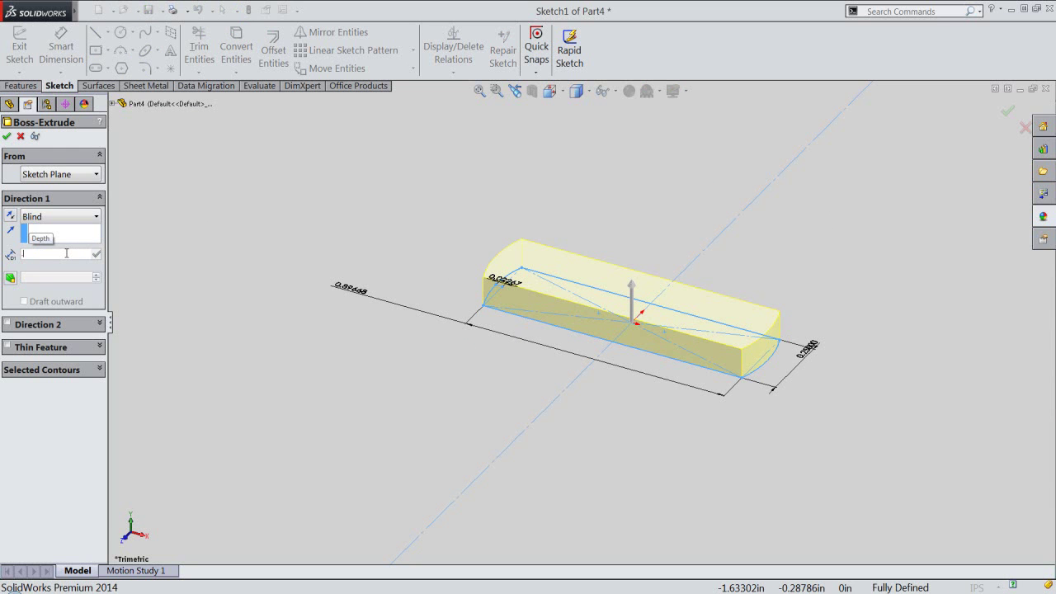
pyautogui.write('1/')
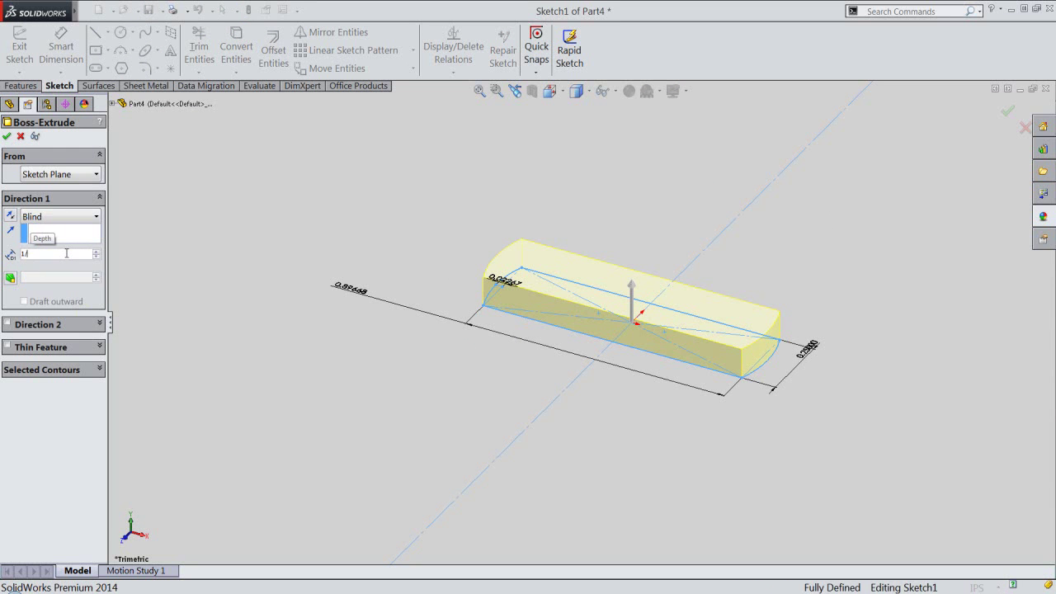
pyautogui.write('16')
pyautogui.press('Return')
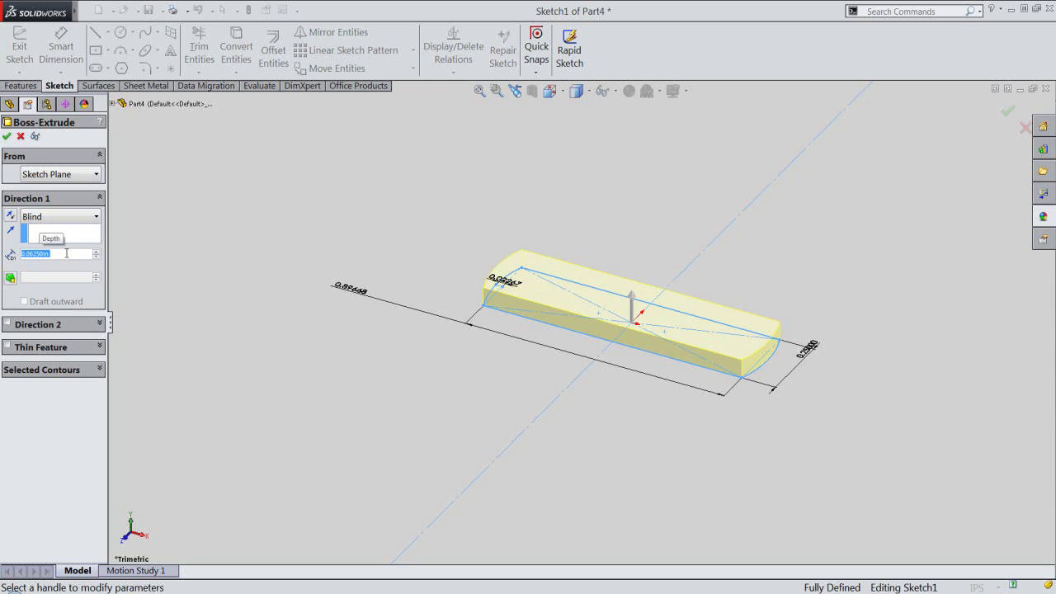
pyautogui.click(7, 137)
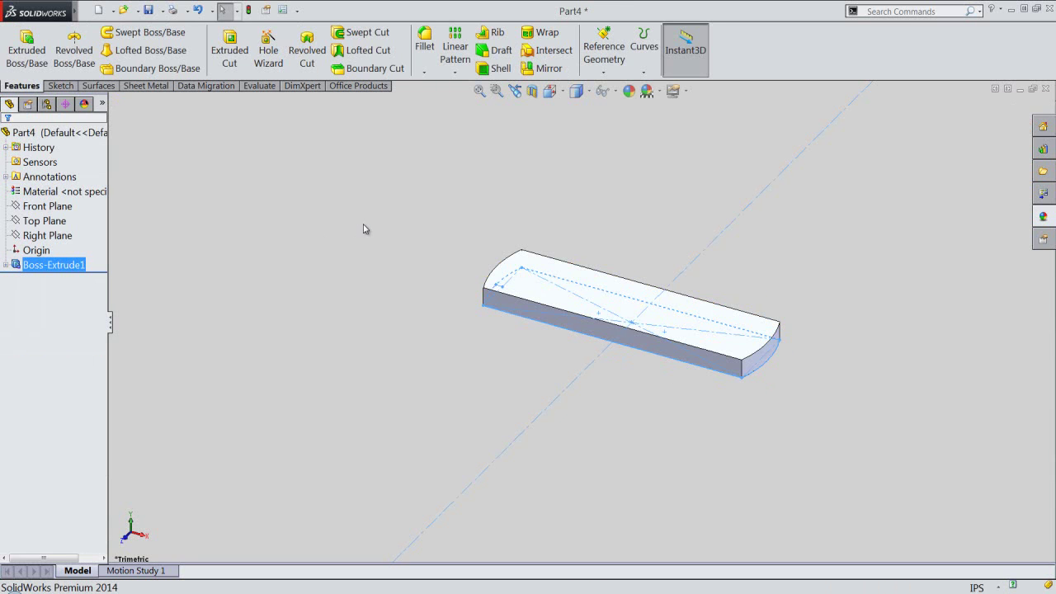
pyautogui.click(364, 228)
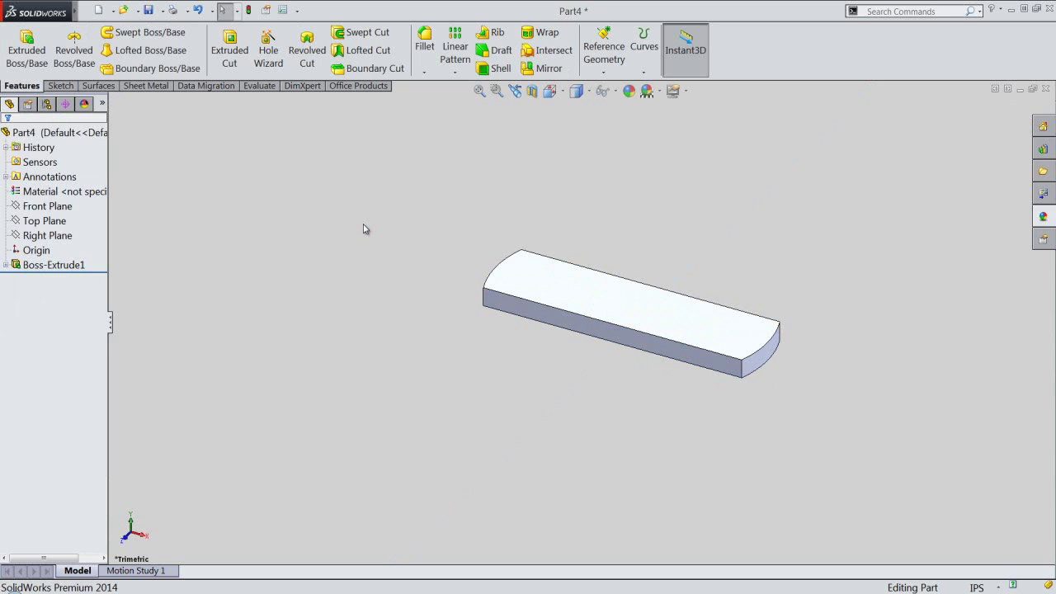
# Switch to the isometric view and open the appearance editor for Part4.
pyautogui.click(556, 93)
pyautogui.click(580, 278)
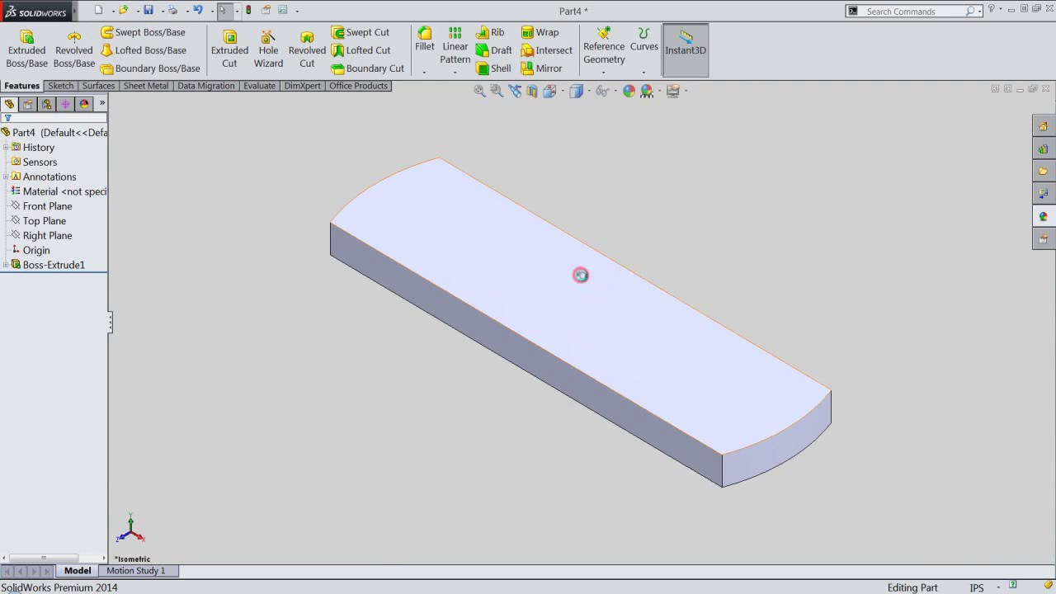
pyautogui.click(52, 133)
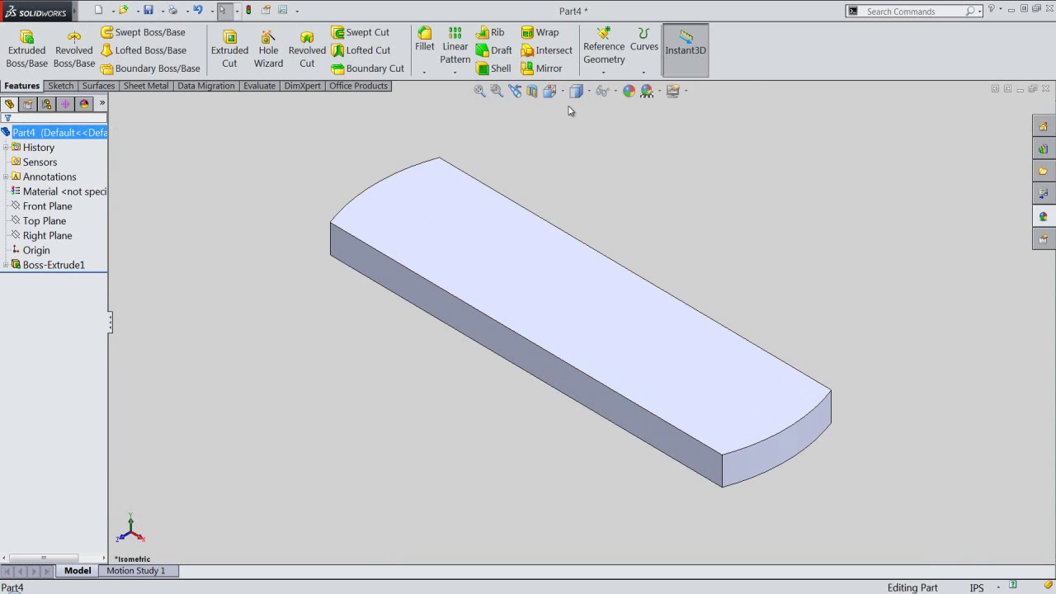
pyautogui.click(628, 91)
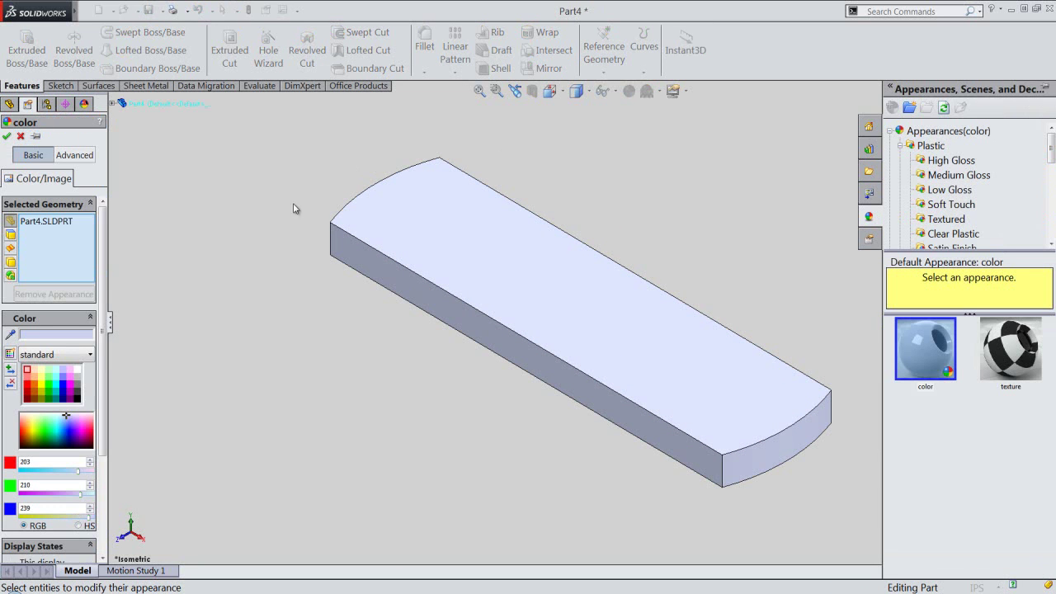
# Colour the bar a custom light red, RGB 255, 72, 72, and confirm the appearance.
pyautogui.click(29, 387)
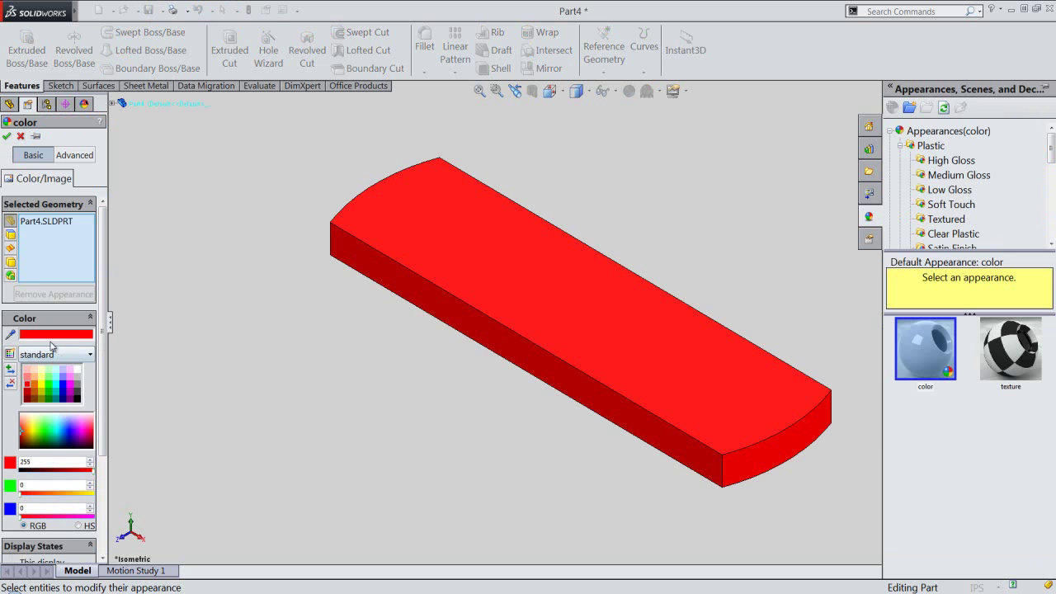
pyautogui.doubleClick(52, 334)
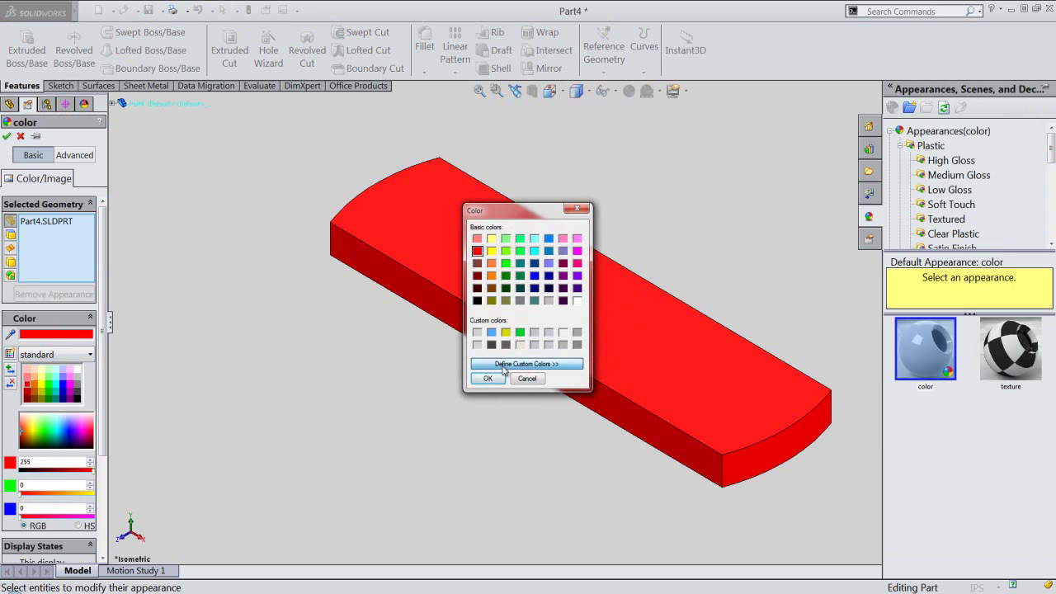
pyautogui.click(504, 367)
pyautogui.moveTo(707, 281)
pyautogui.mouseDown()
pyautogui.moveTo(706, 254)
pyautogui.moveTo(706, 264)
pyautogui.mouseUp()
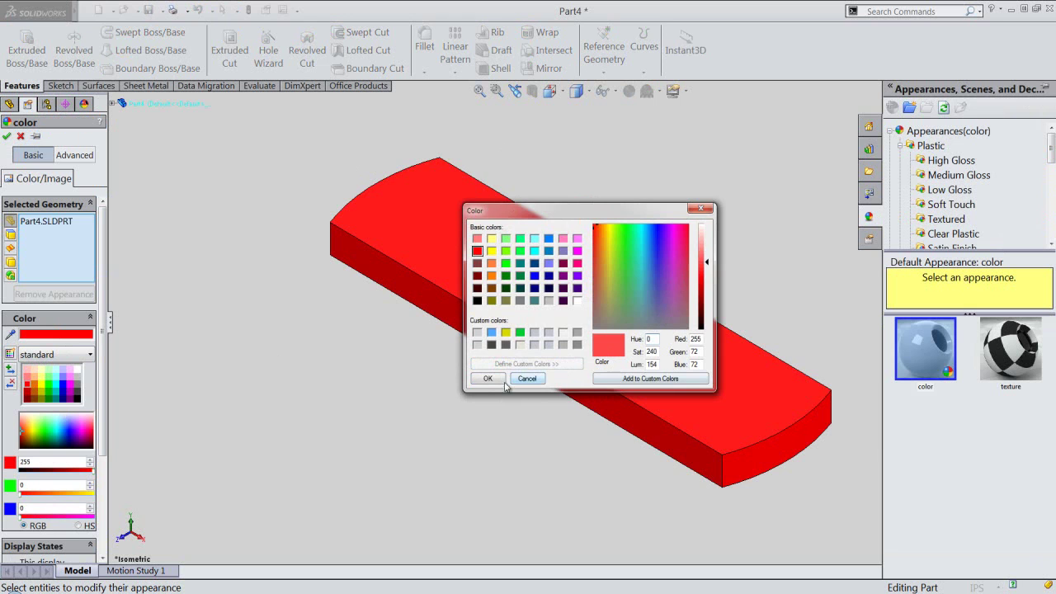
pyautogui.click(487, 379)
pyautogui.click(251, 276)
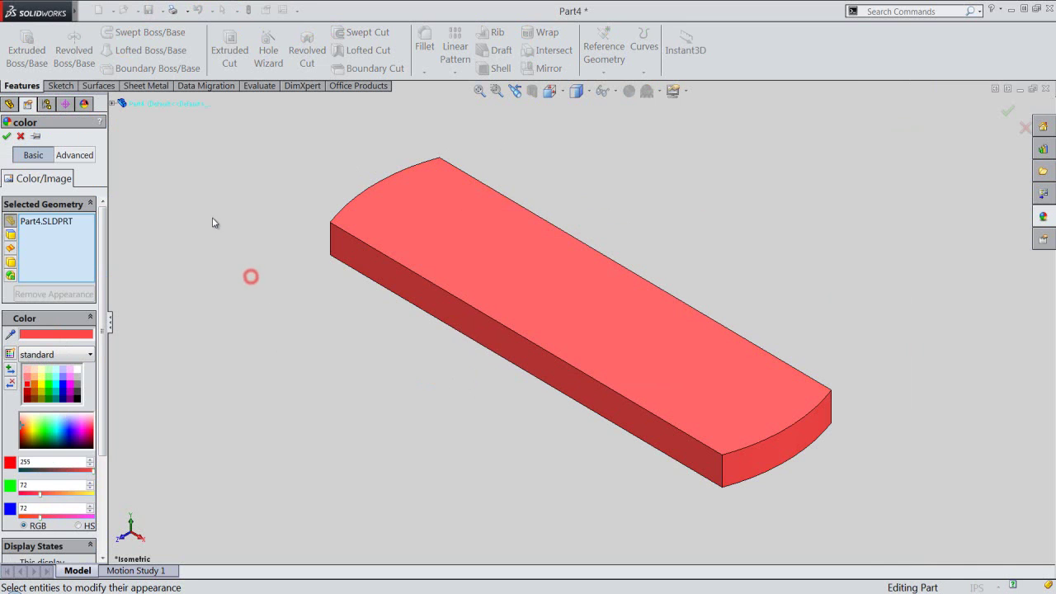
pyautogui.rightClick(211, 213)
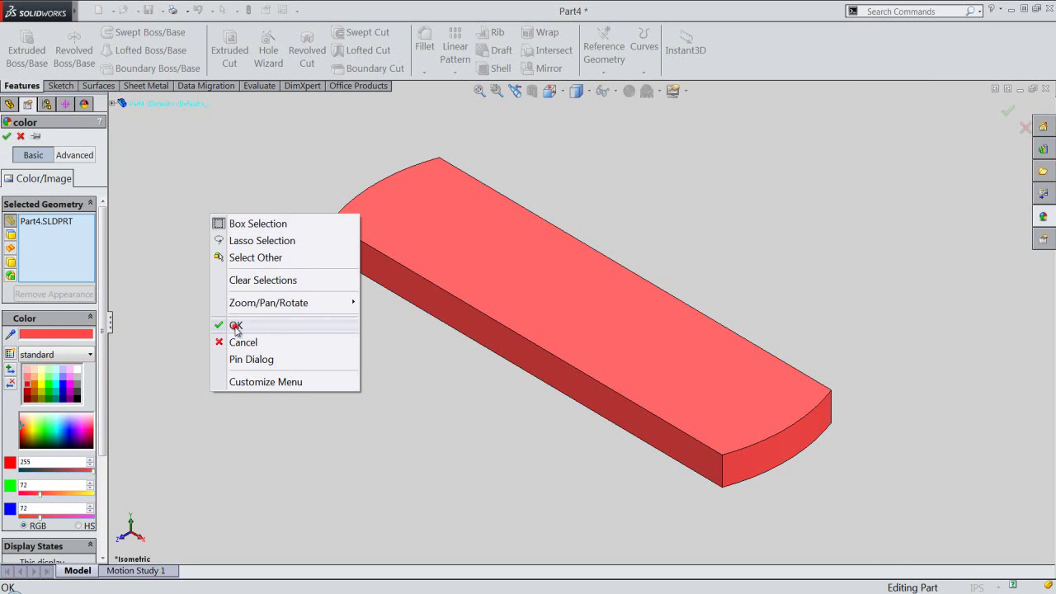
pyautogui.click(235, 326)
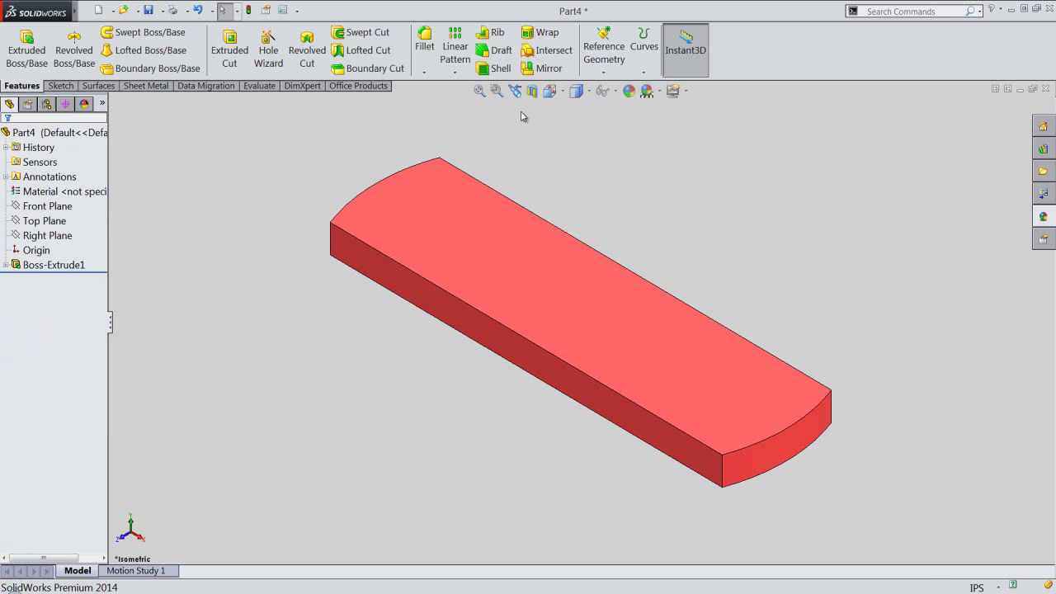
# Switch to the top view and show the bar's extrusion dimensions.
pyautogui.click(552, 95)
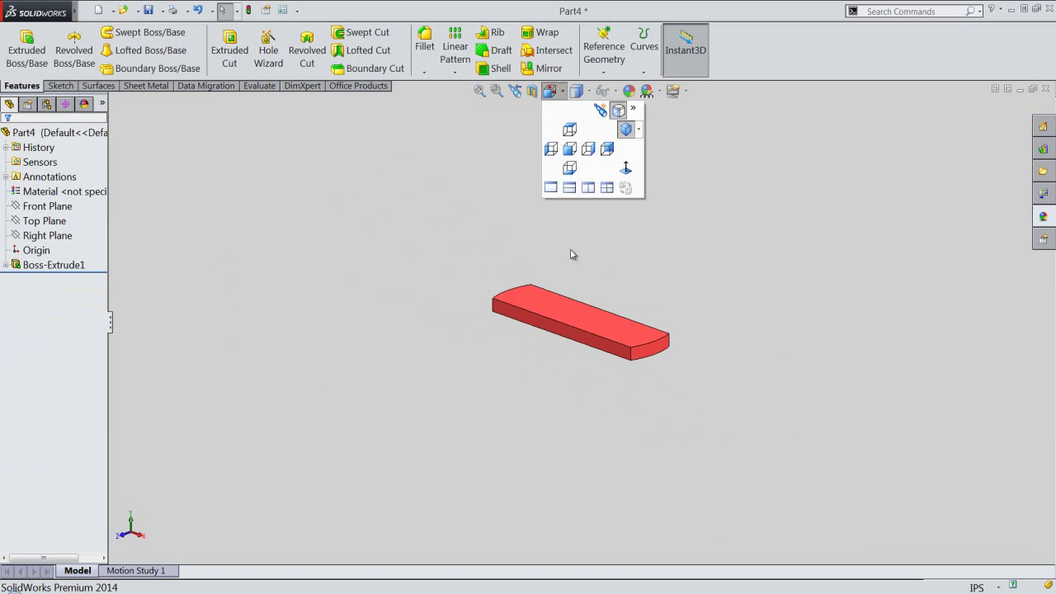
pyautogui.click(576, 248)
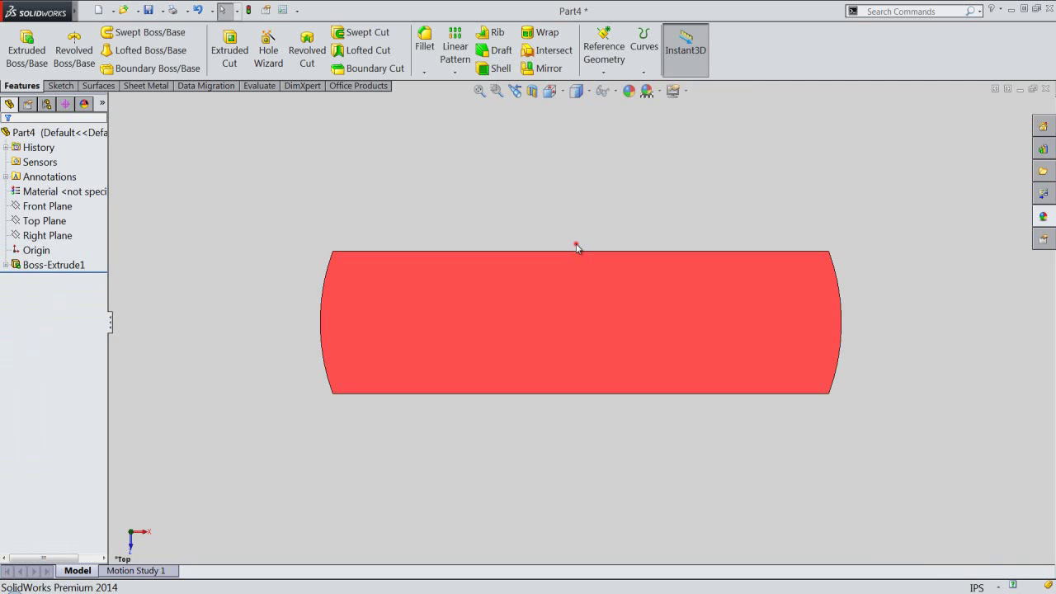
pyautogui.doubleClick(571, 321)
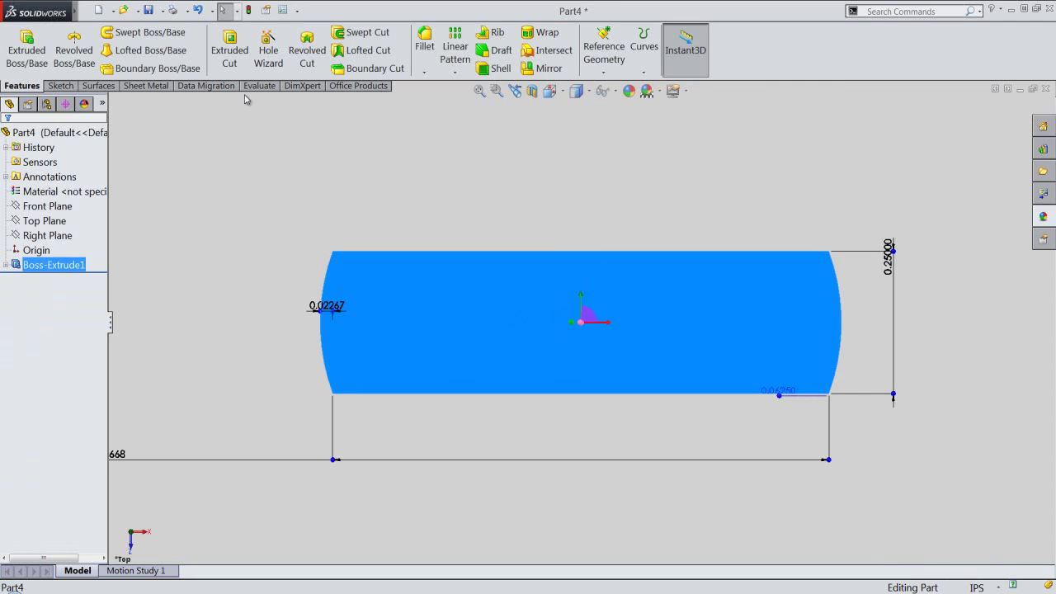
# Start an Extruded Cut sketch with an infinite horizontal centerline through the origin.
pyautogui.click(237, 51)
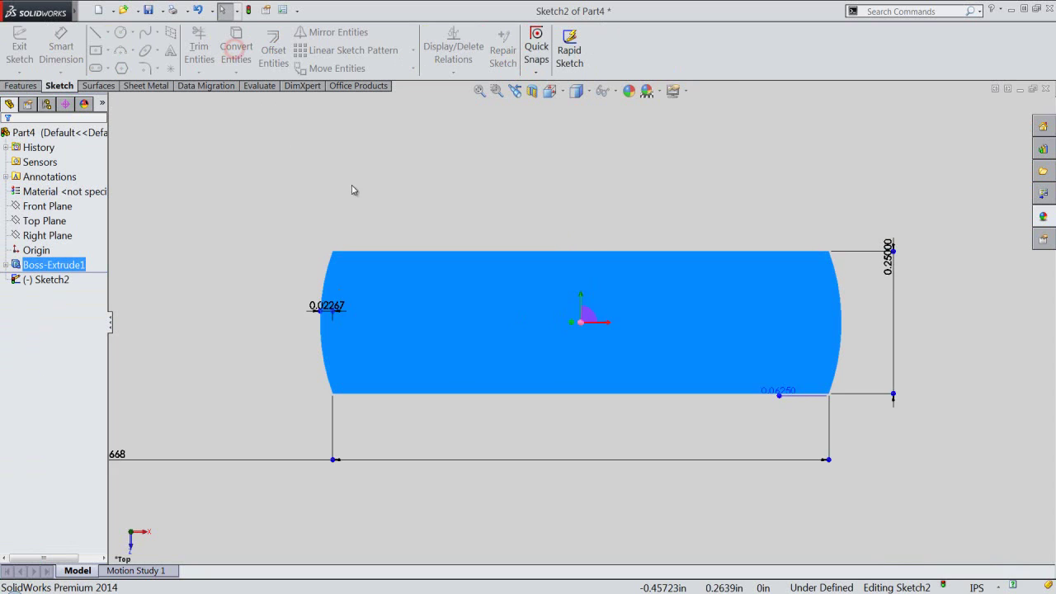
pyautogui.rightClick(446, 209)
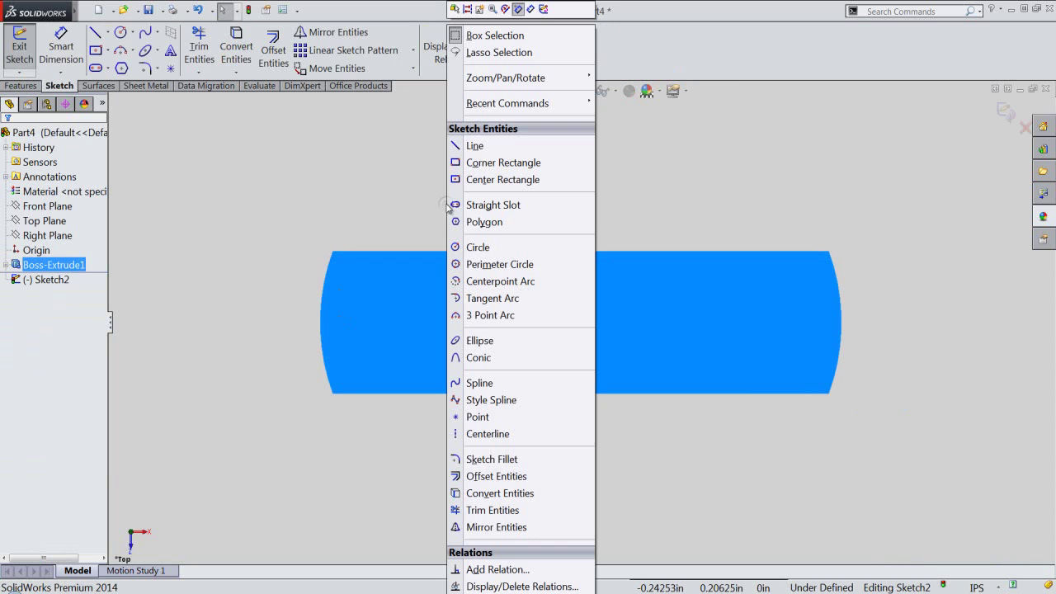
pyautogui.click(464, 435)
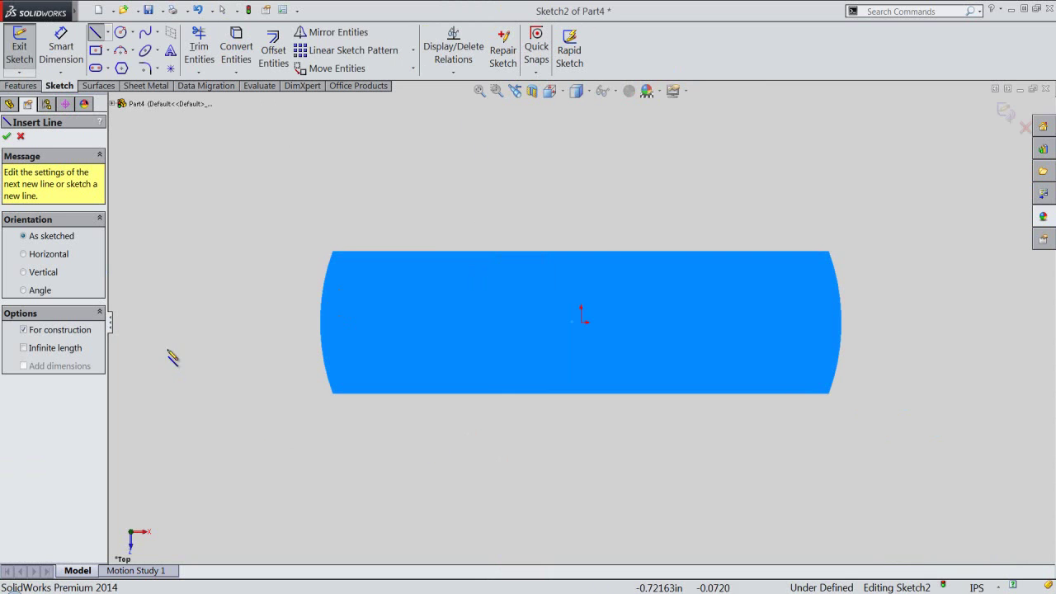
pyautogui.click(23, 255)
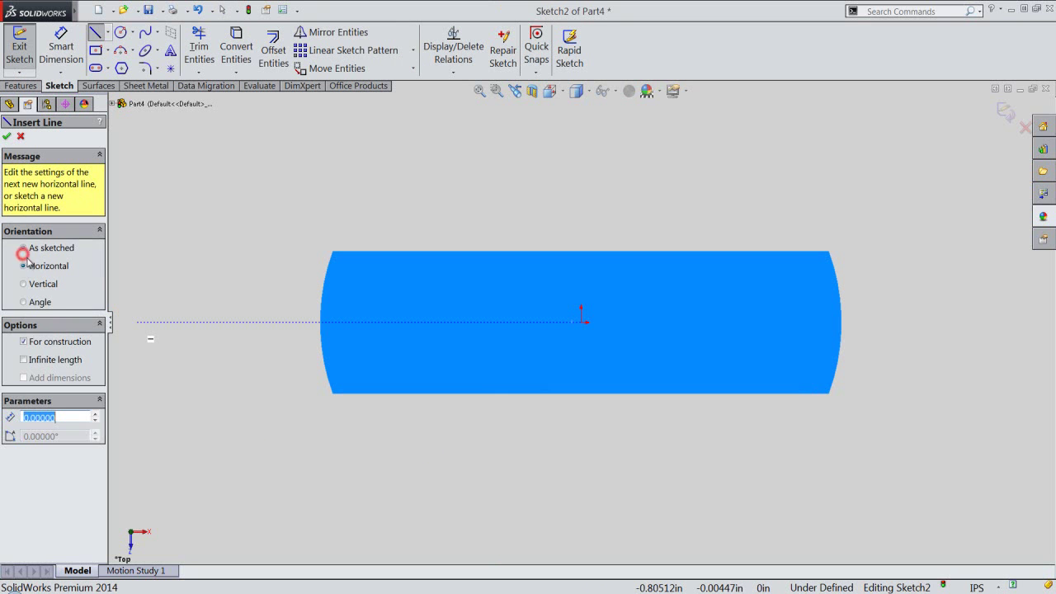
pyautogui.click(24, 359)
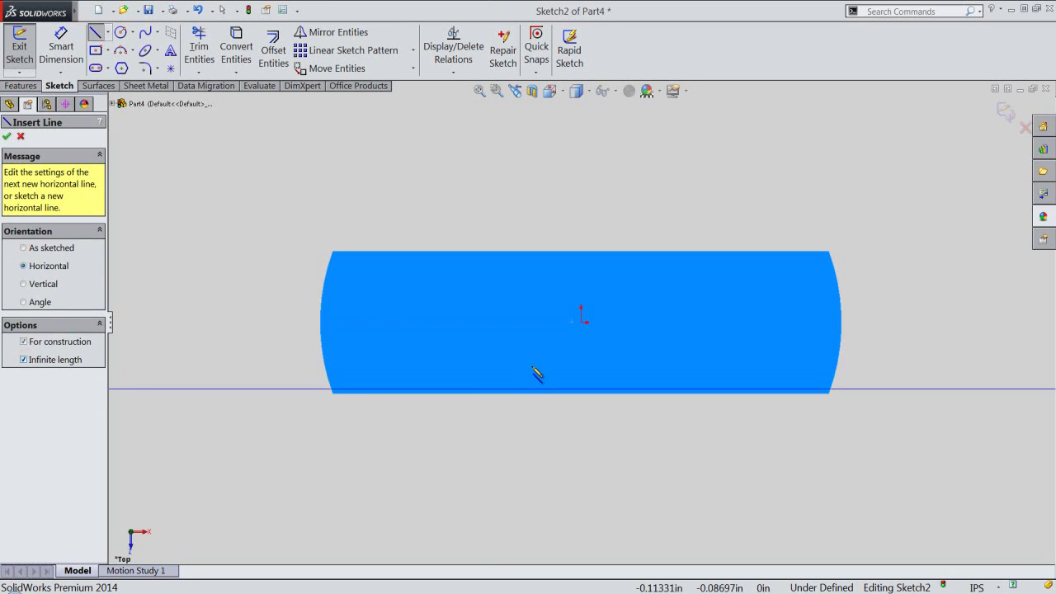
pyautogui.click(585, 325)
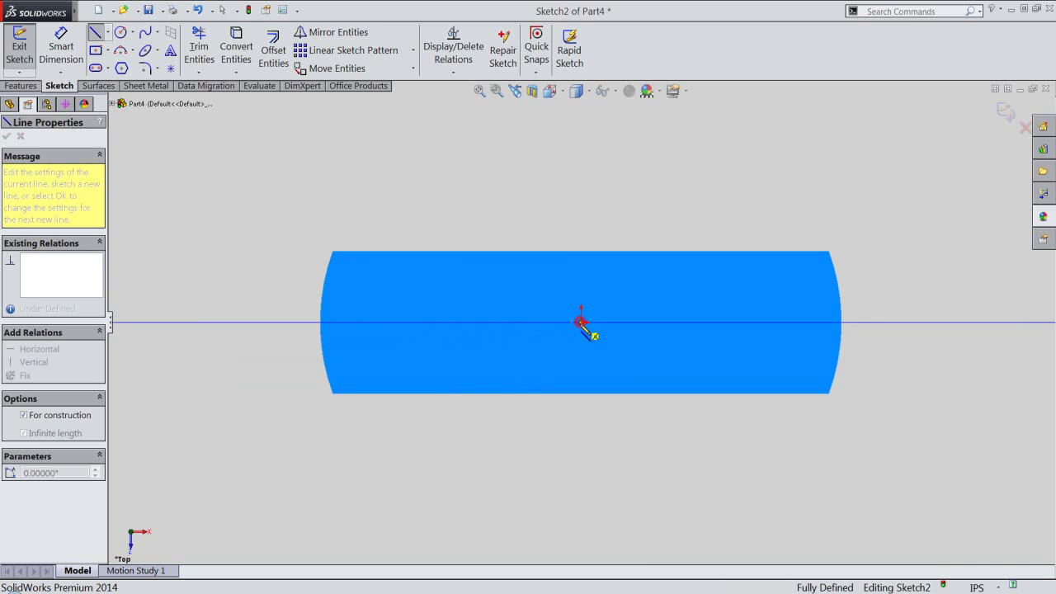
pyautogui.rightClick(426, 201)
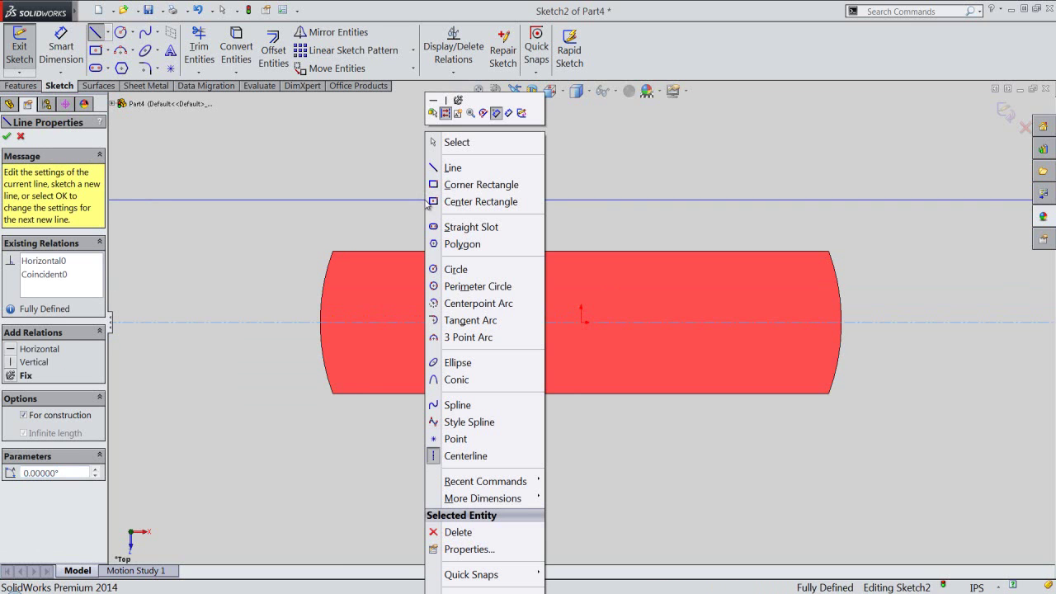
# Draw a 0.125-diameter circle on the centerline near the bar's left end.
pyautogui.click(457, 271)
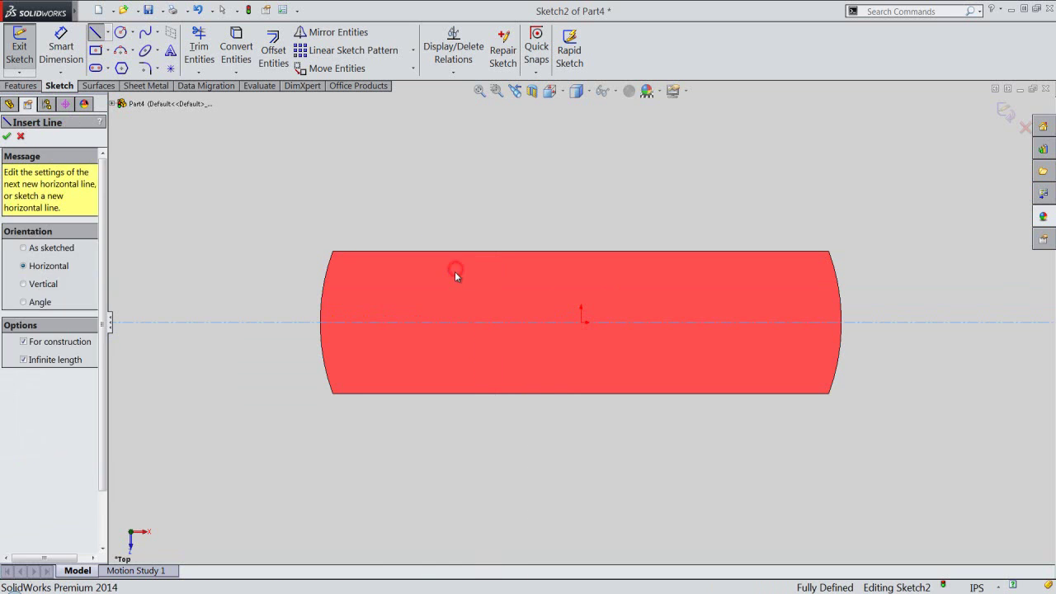
pyautogui.click(366, 322)
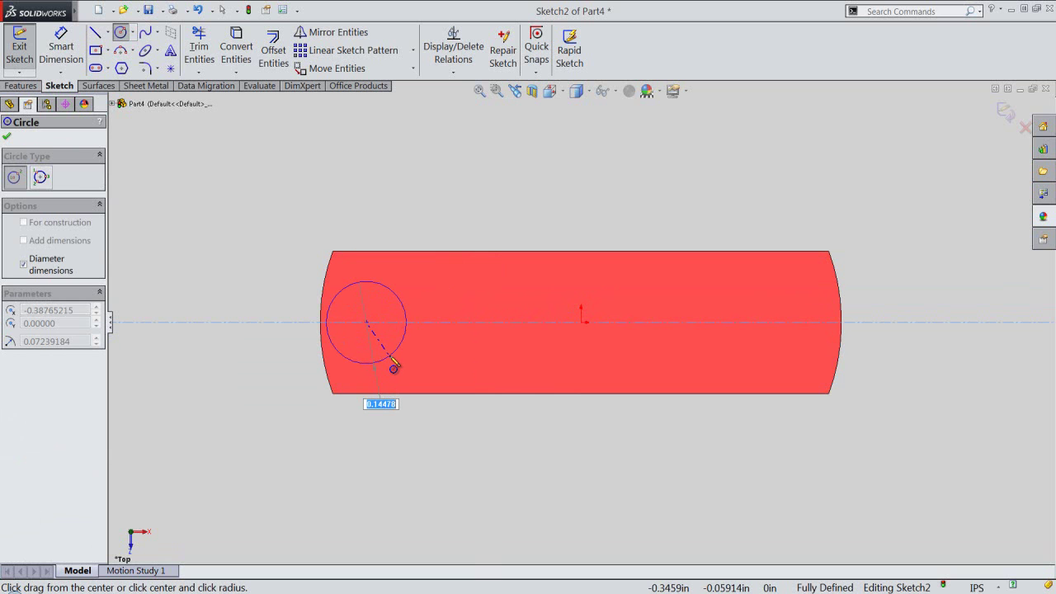
pyautogui.write('.125')
pyautogui.press('Return')
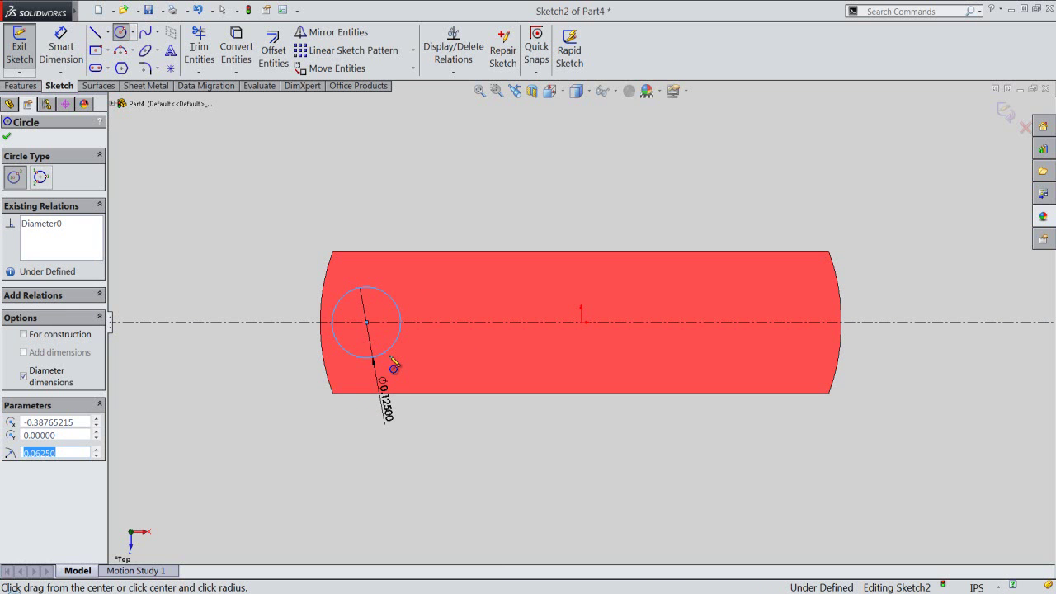
pyautogui.rightClick(375, 214)
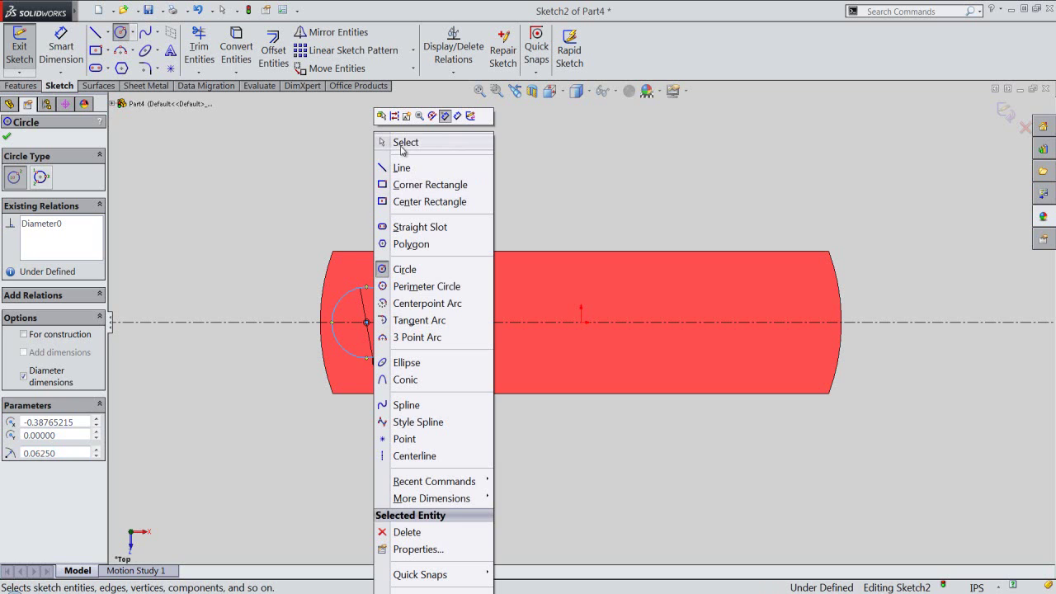
pyautogui.click(402, 143)
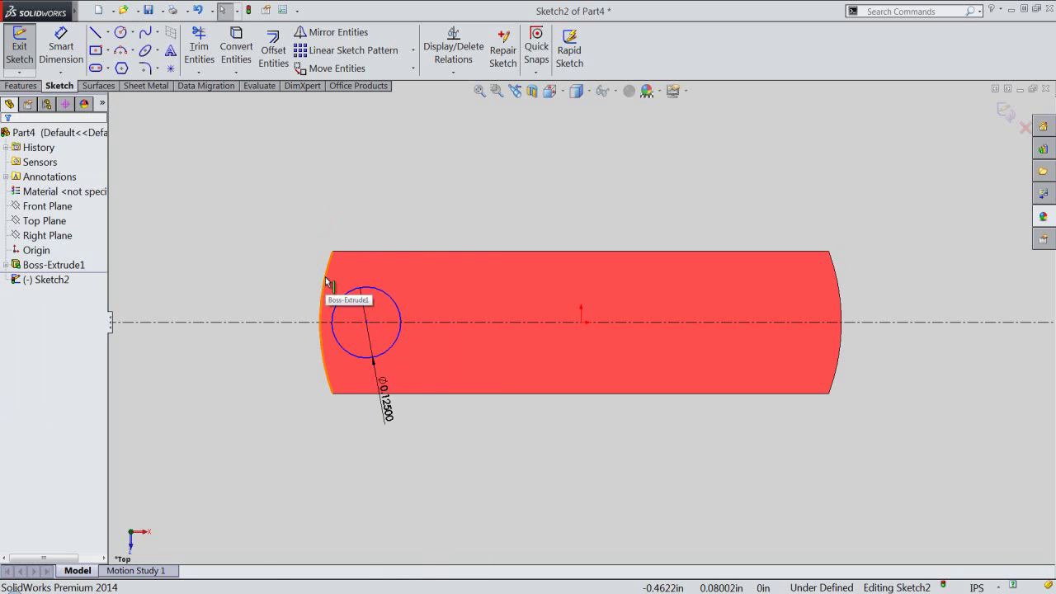
# Convert the bar's left end edge into a sketch arc and place a point at its midpoint.
pyautogui.click(322, 313)
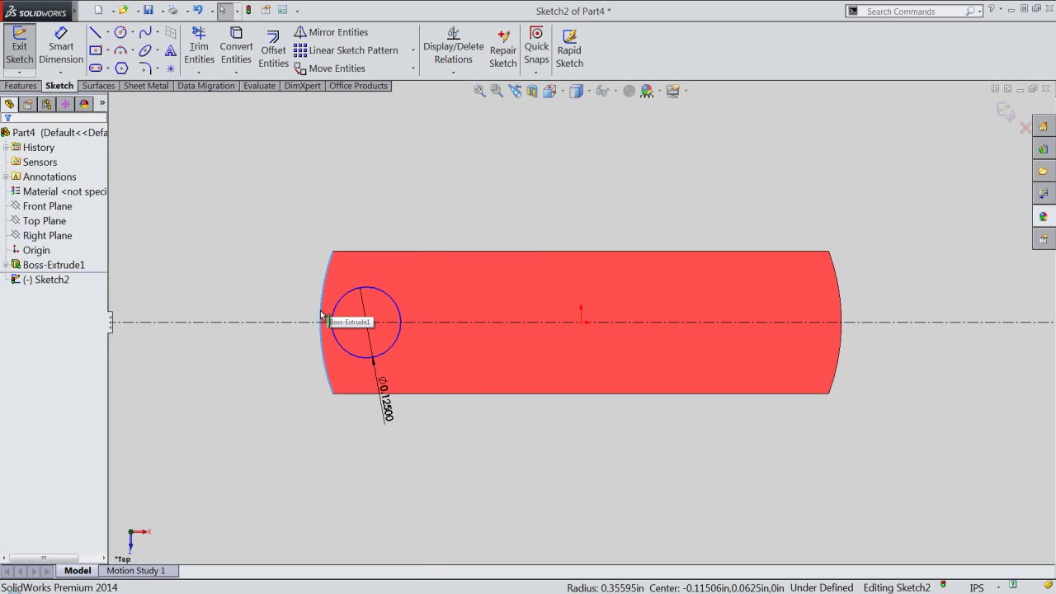
pyautogui.click(236, 47)
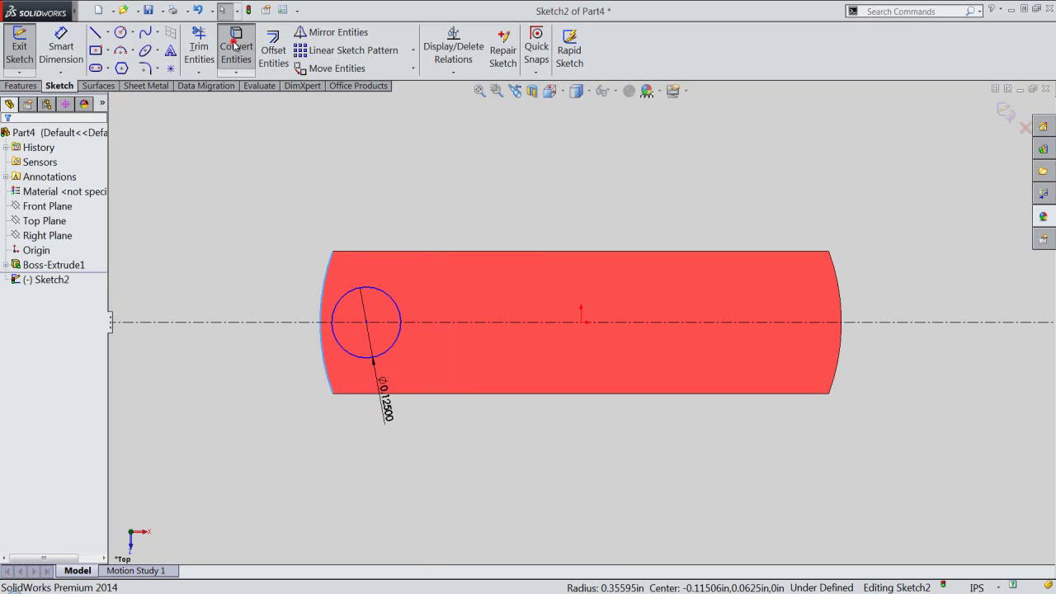
pyautogui.click(171, 70)
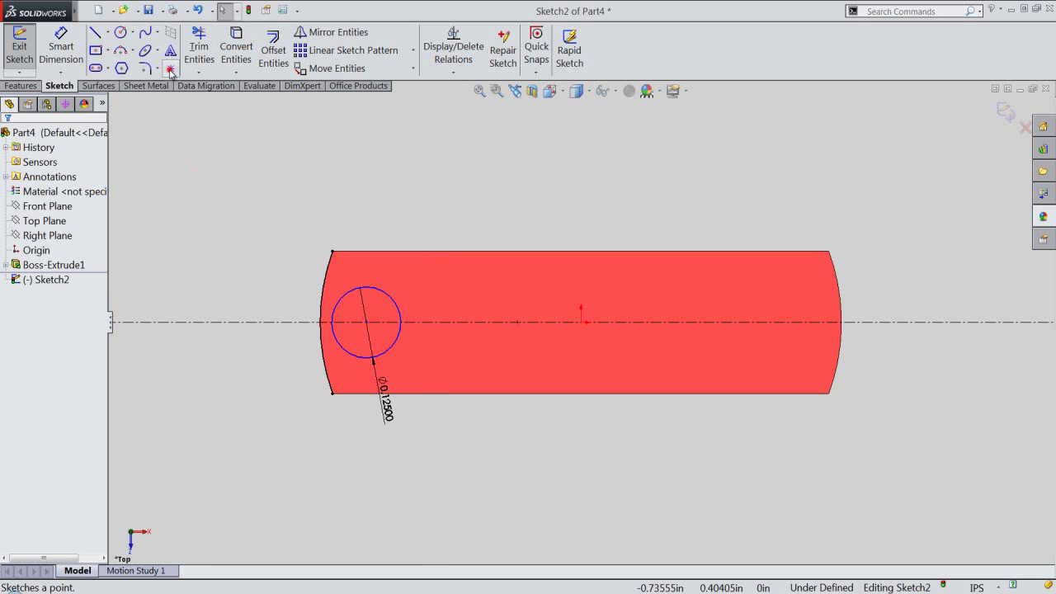
pyautogui.click(320, 322)
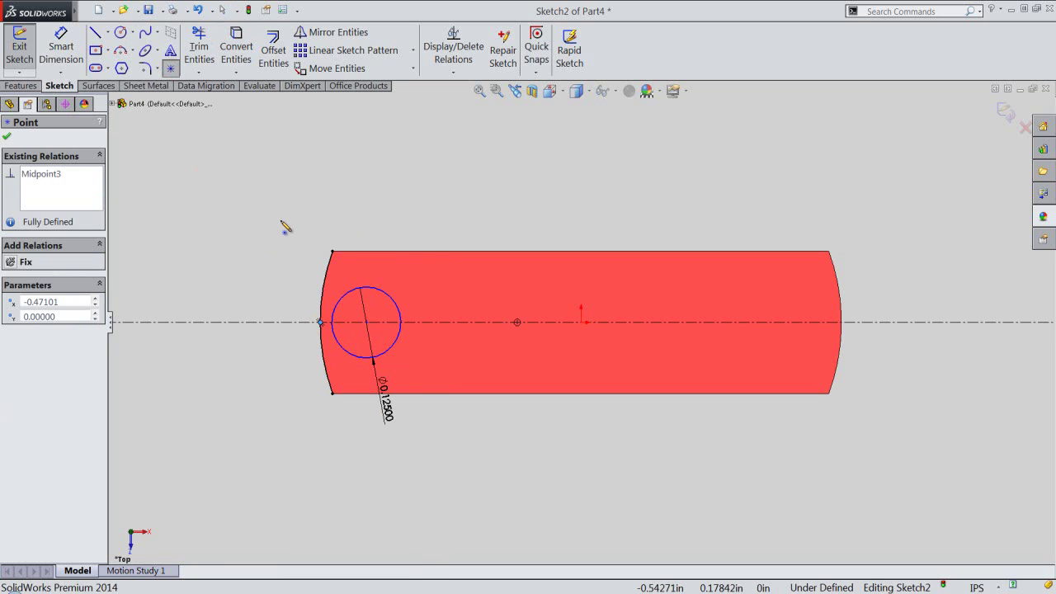
# Dimension the circle centre 0.096 from the left arc's midpoint.
pyautogui.rightClick(280, 222)
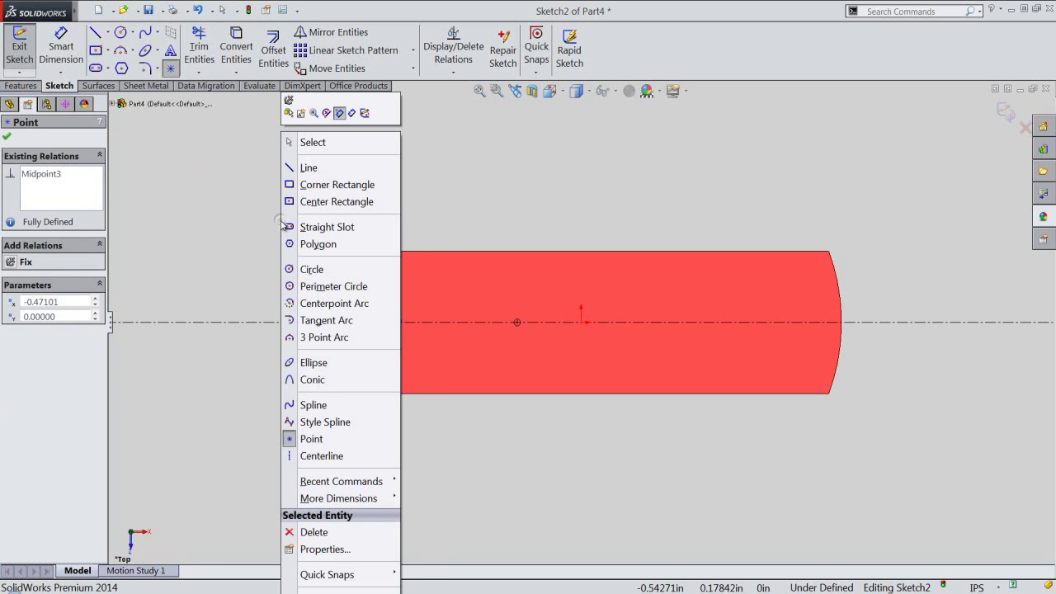
pyautogui.click(350, 118)
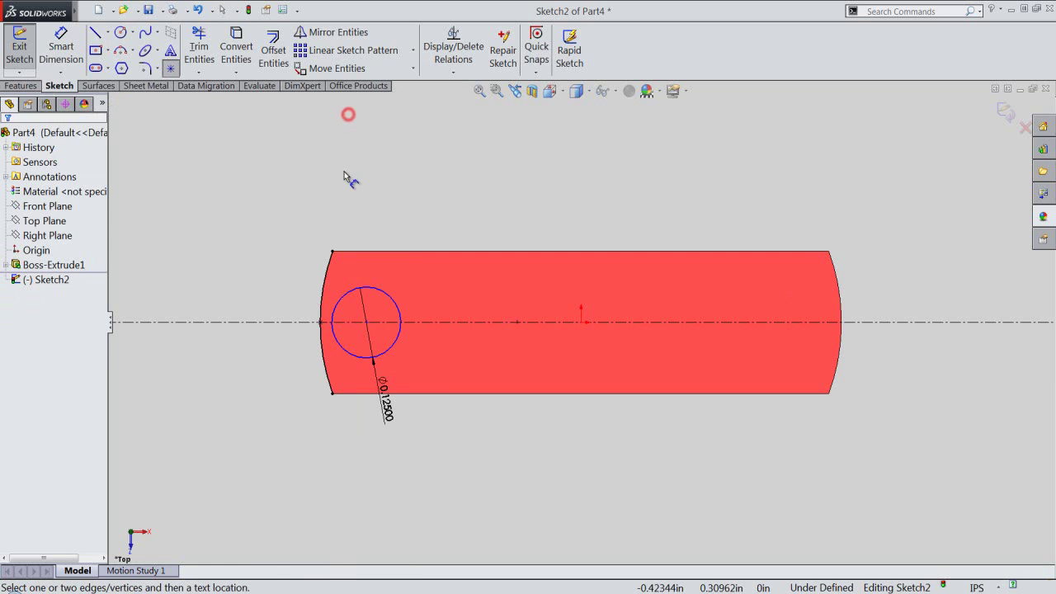
pyautogui.click(320, 322)
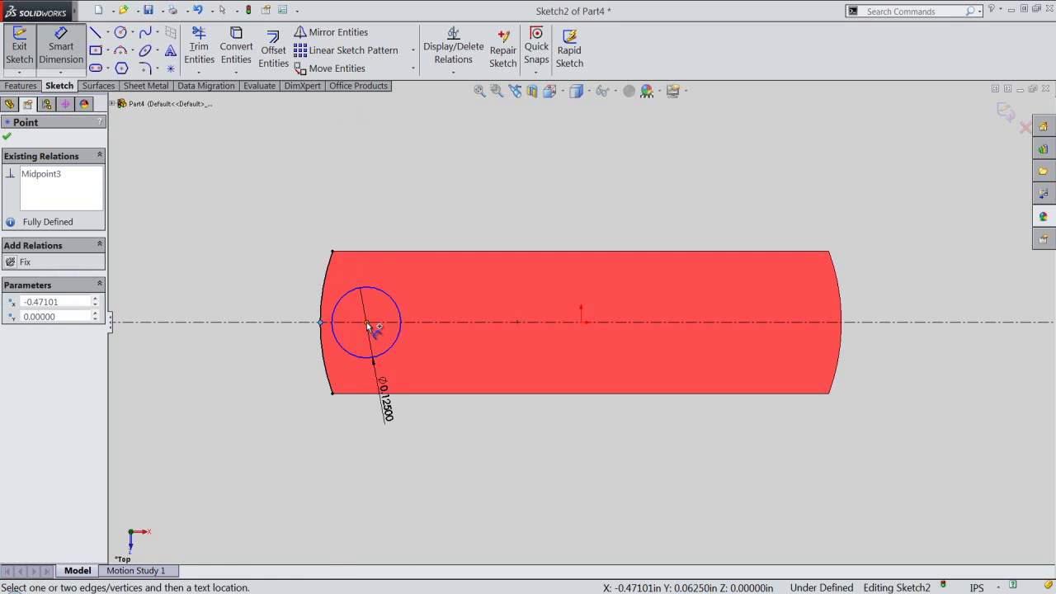
pyautogui.click(367, 323)
pyautogui.click(377, 192)
pyautogui.write('.096')
pyautogui.press('Return')
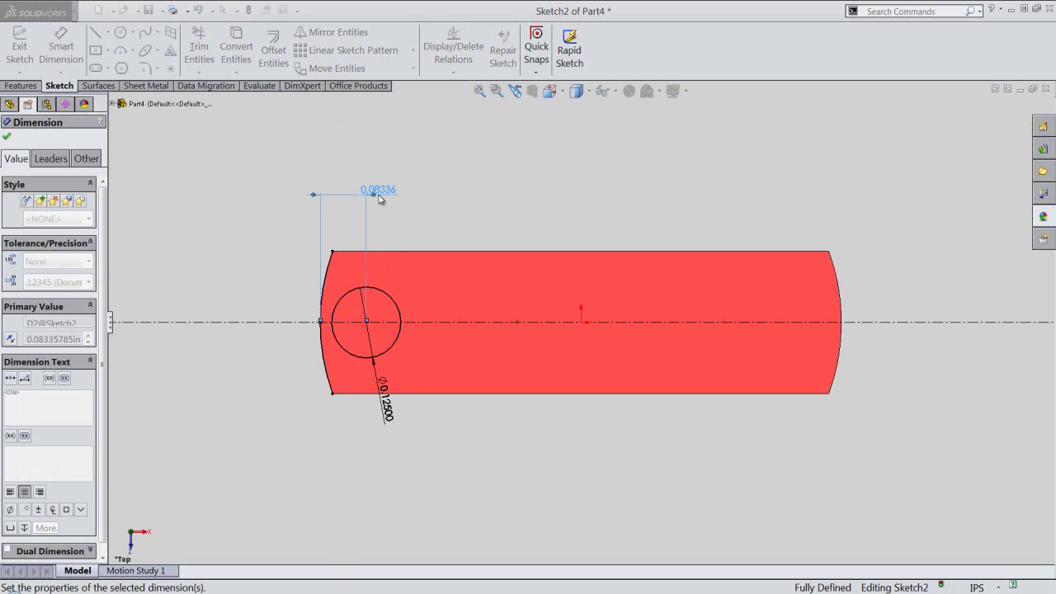
pyautogui.click(432, 182)
pyautogui.rightClick(431, 177)
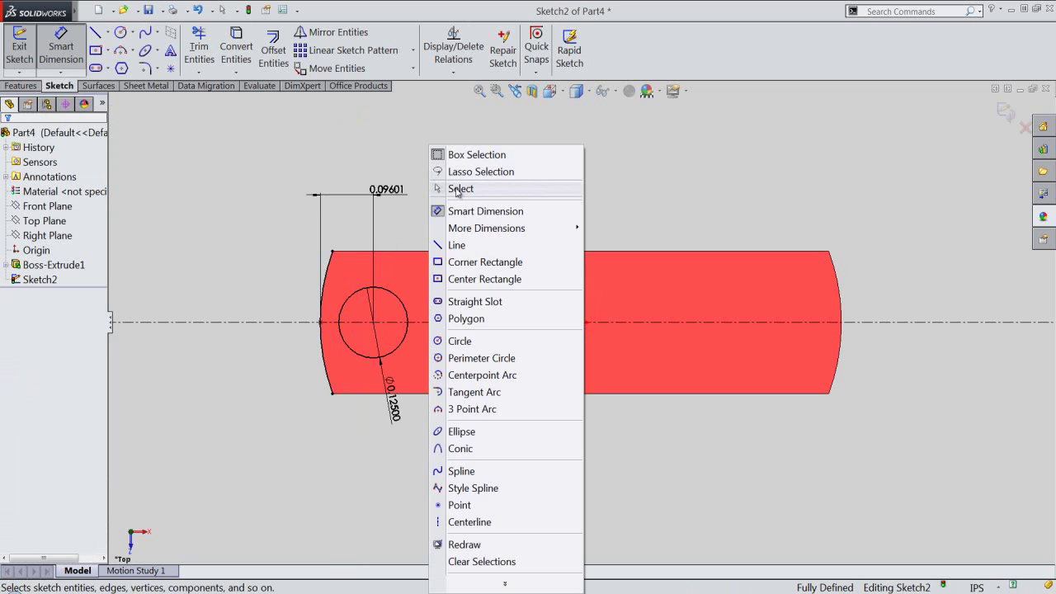
# Exit the line tool and check the bar's left end arc.
pyautogui.click(454, 188)
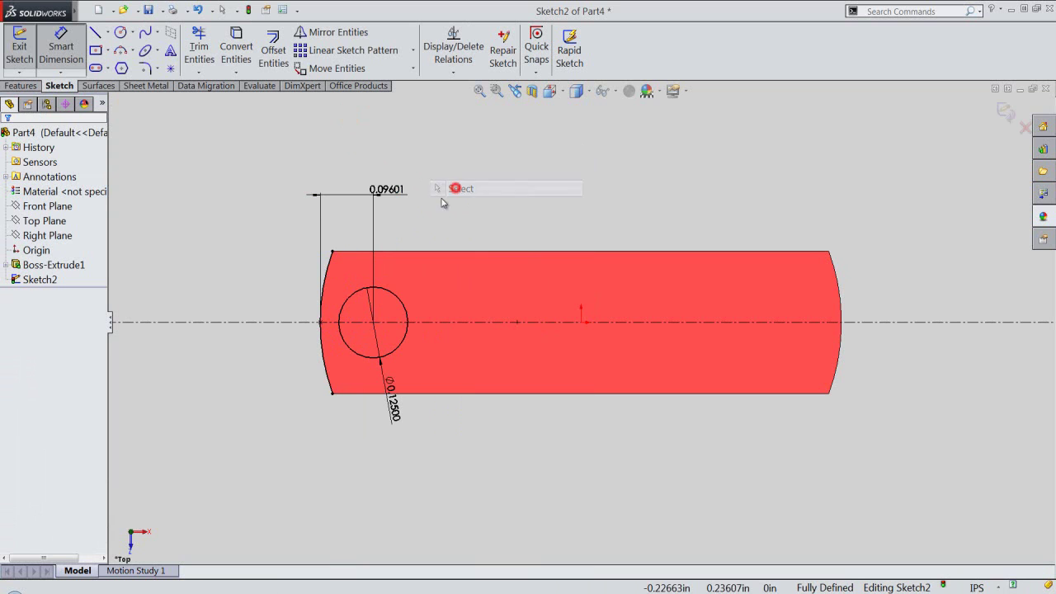
pyautogui.click(328, 266)
pyautogui.click(371, 234)
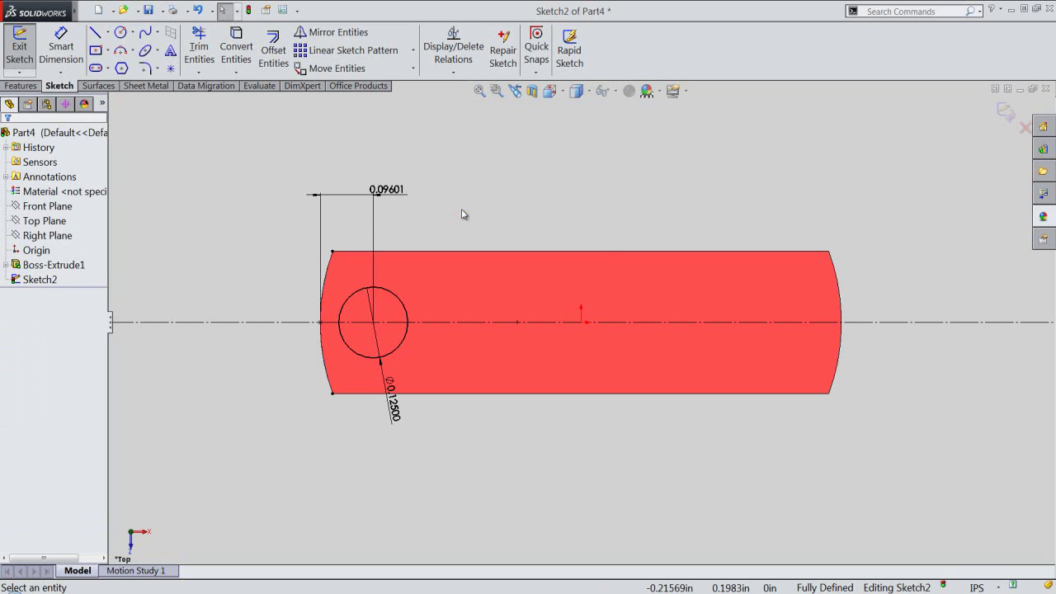
# Draw a vertical construction line through the origin from the bar's top edge to bottom edge, then select the left circle.
pyautogui.rightClick(462, 215)
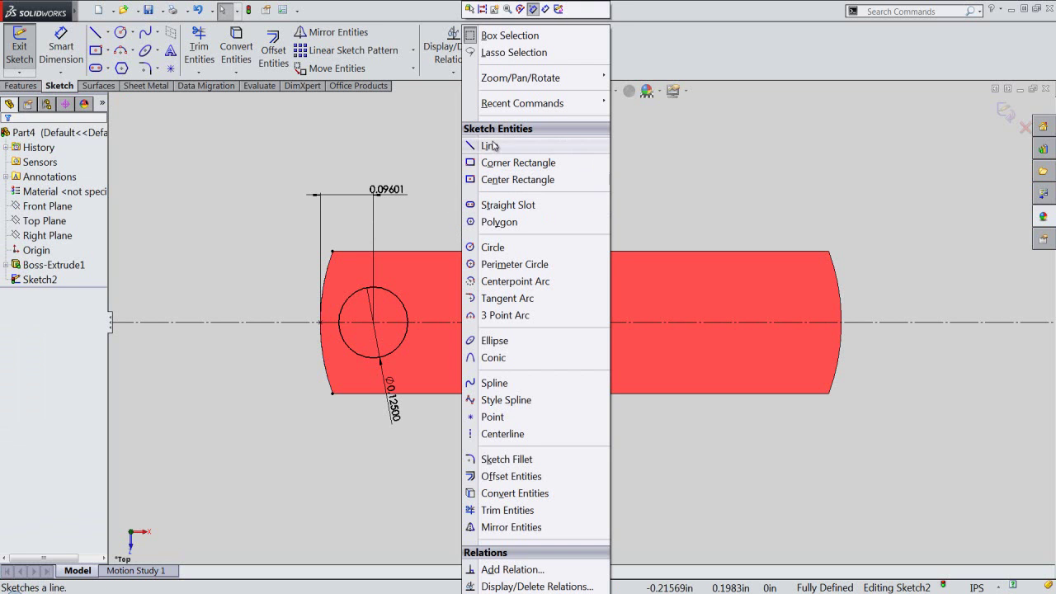
pyautogui.click(490, 145)
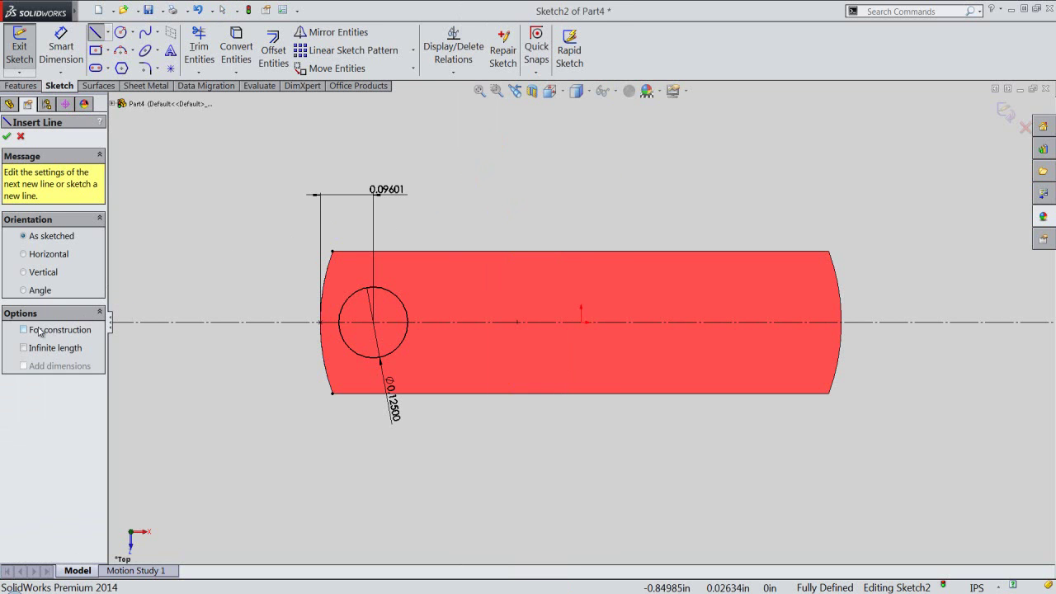
pyautogui.click(582, 320)
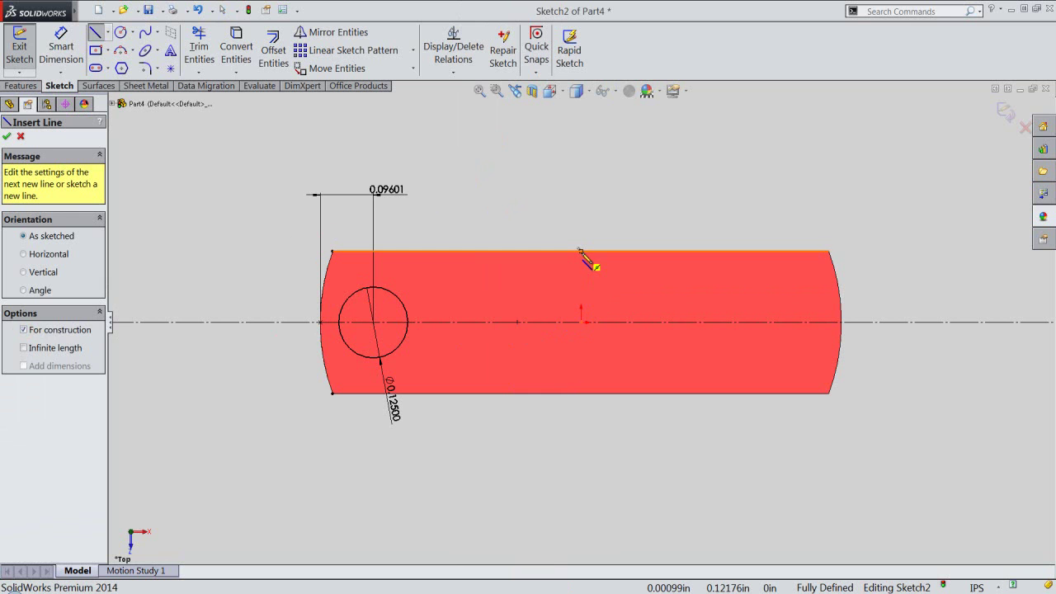
pyautogui.click(580, 250)
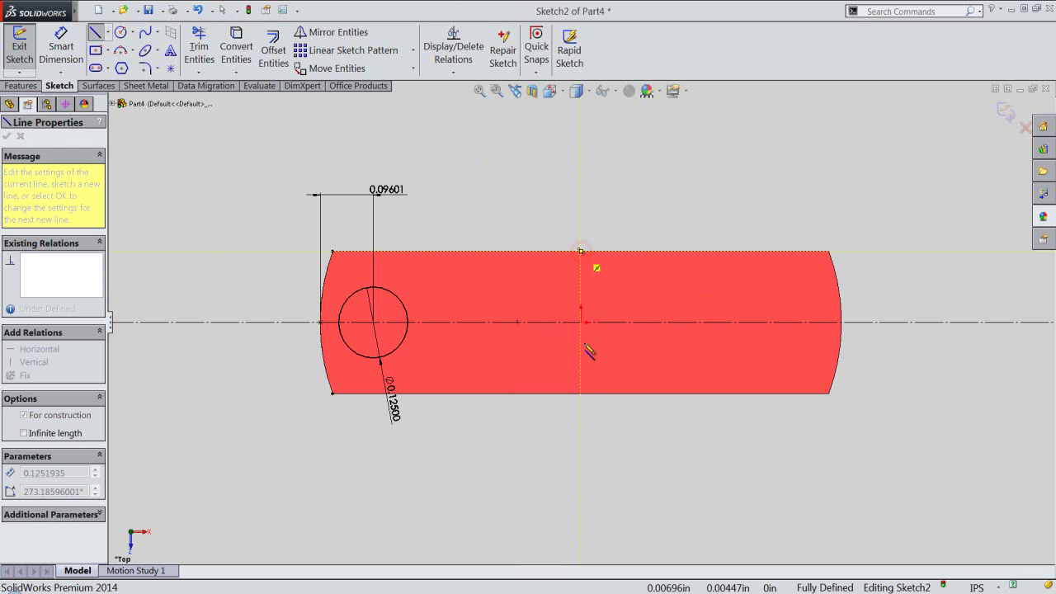
pyautogui.click(582, 394)
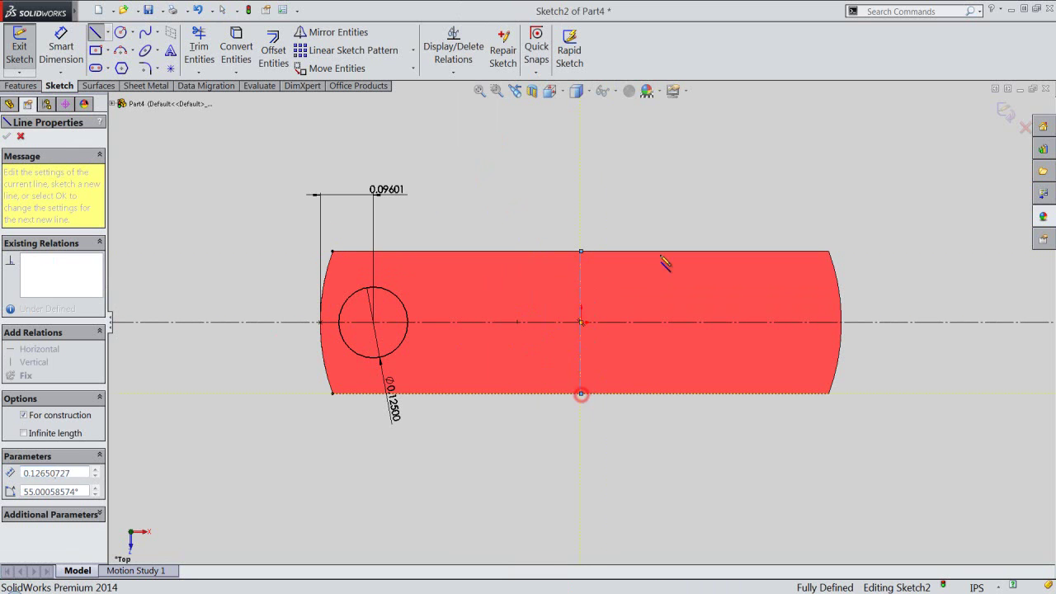
pyautogui.rightClick(644, 194)
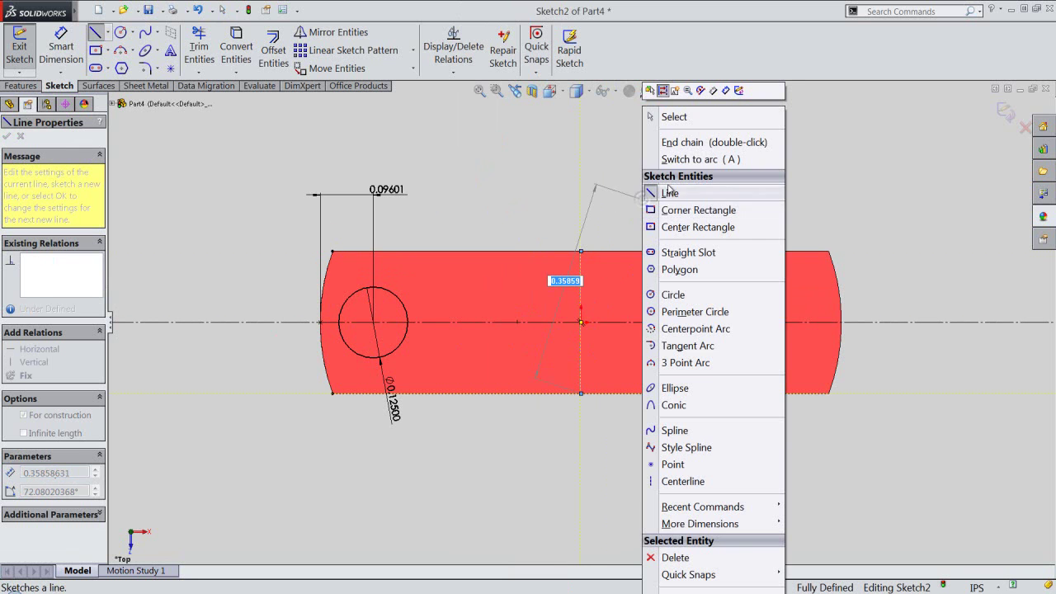
pyautogui.click(674, 116)
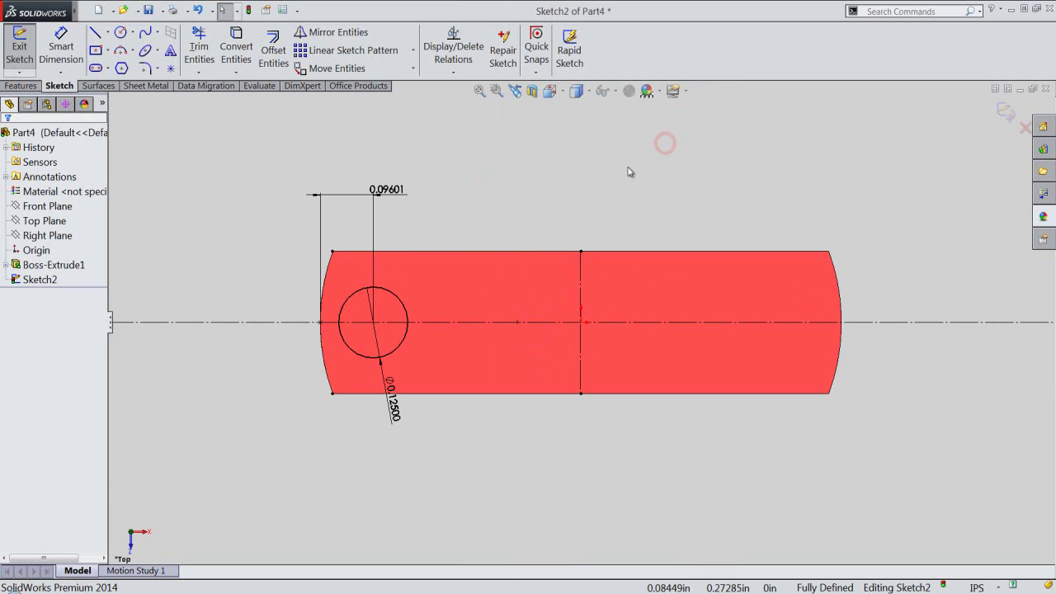
pyautogui.click(402, 298)
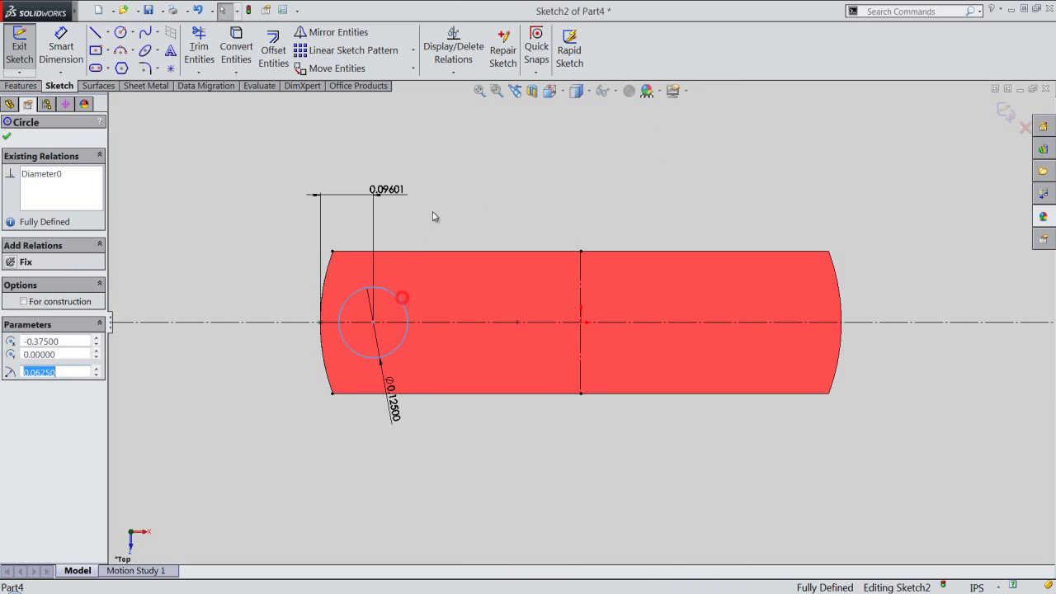
# Mirror the circle about the bar's vertical centre line.
pyautogui.click(331, 37)
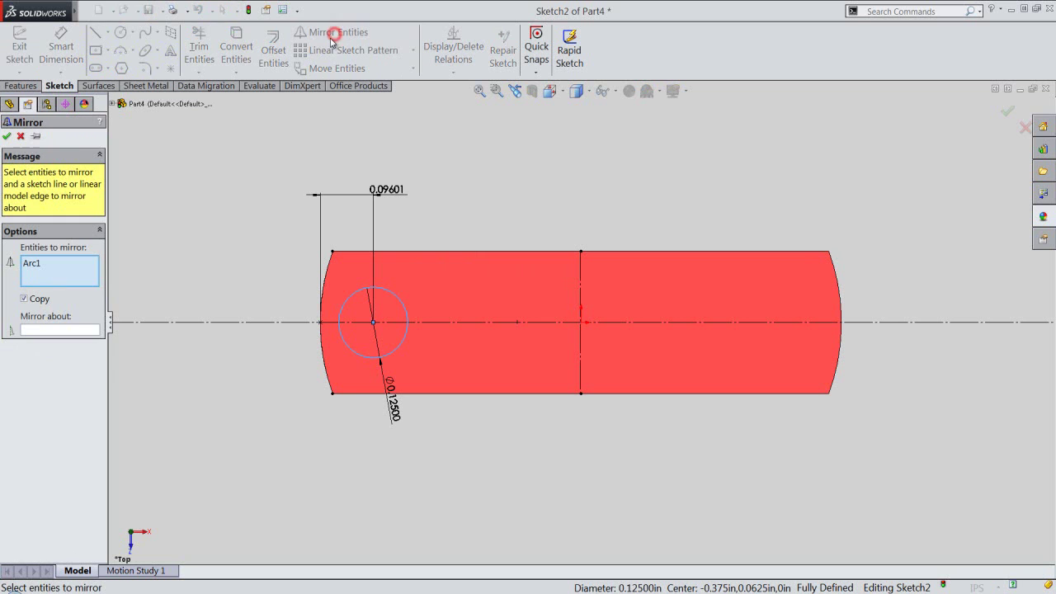
pyautogui.click(89, 330)
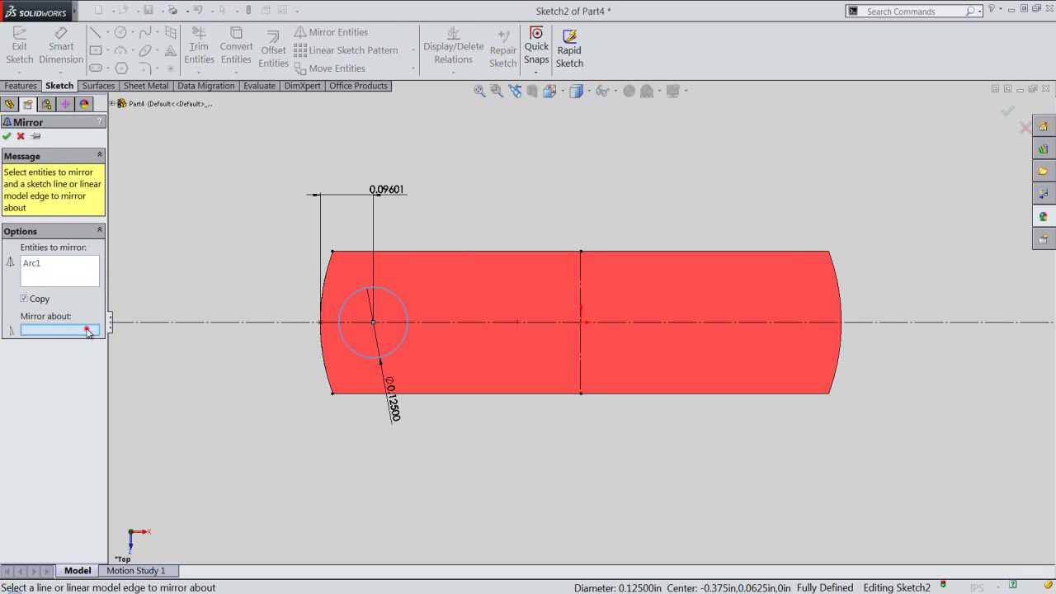
pyautogui.click(581, 274)
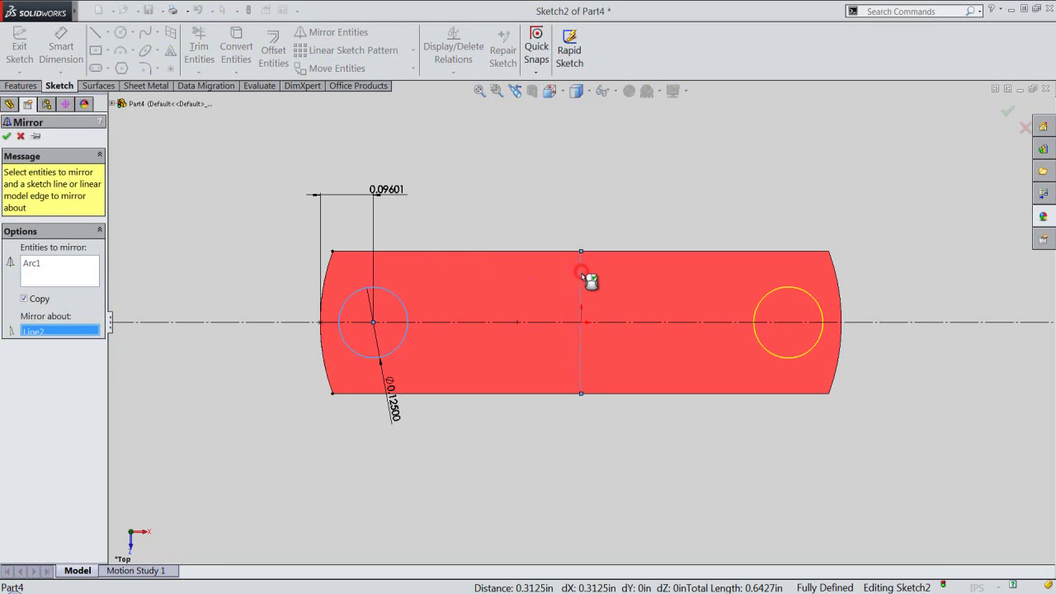
pyautogui.click(8, 137)
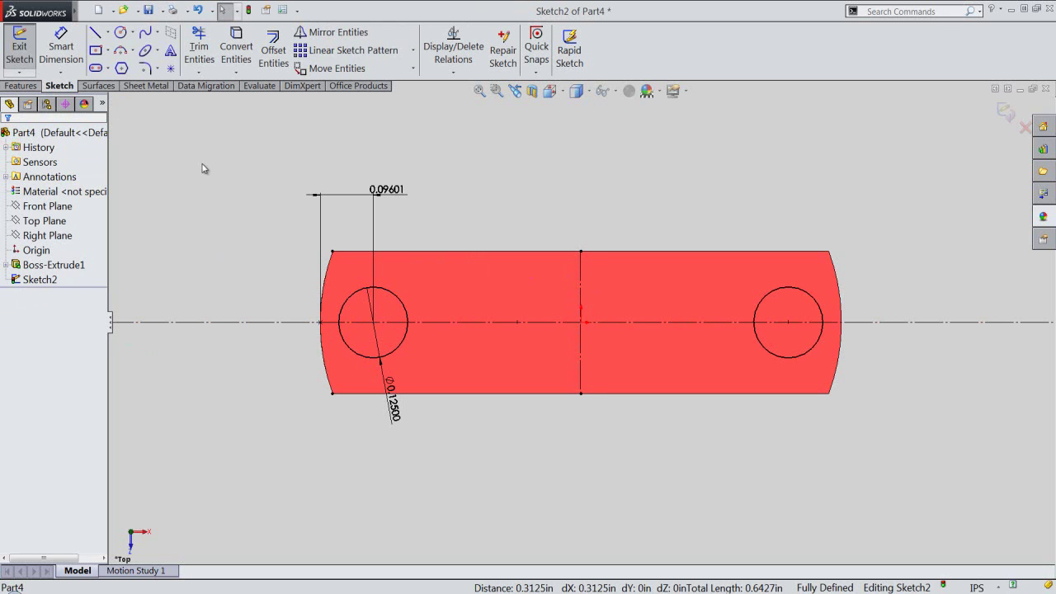
pyautogui.click(205, 168)
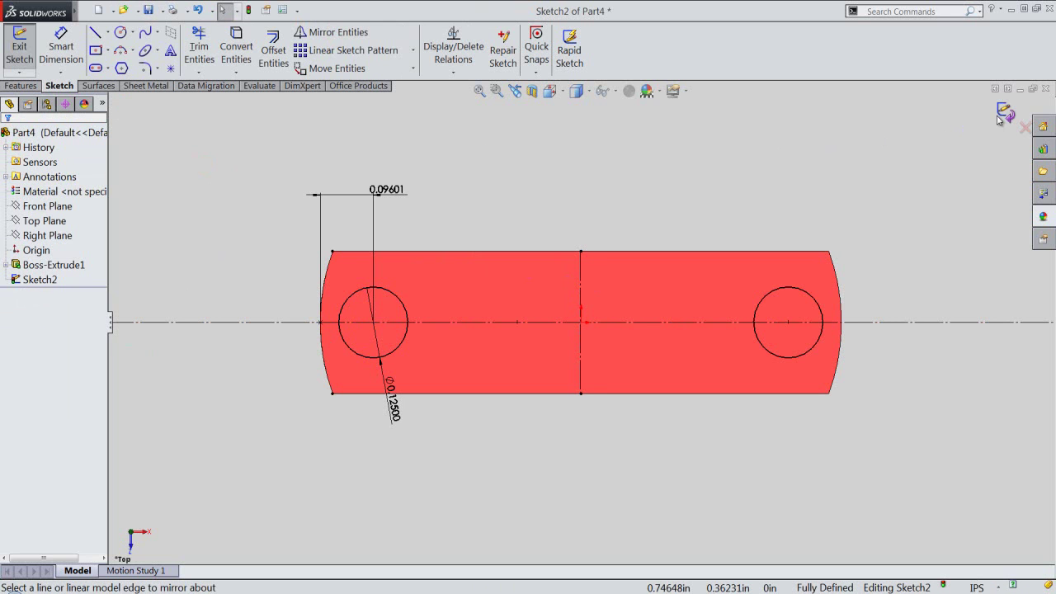
# Extrude-cut both circles Through All in isometric view.
pyautogui.press('e')
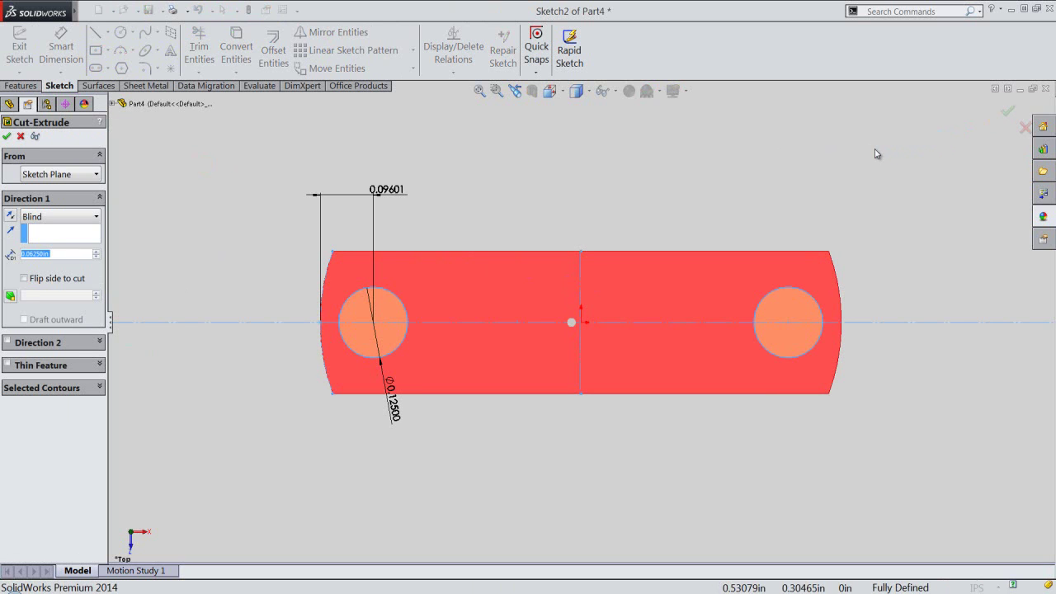
pyautogui.click(554, 98)
pyautogui.click(566, 196)
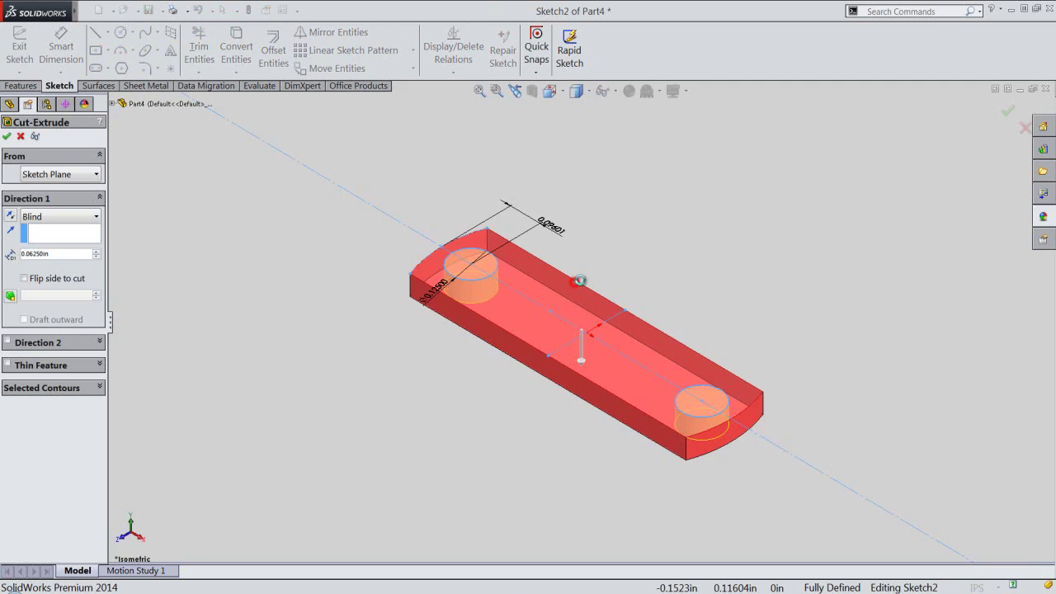
pyautogui.rightClick(614, 233)
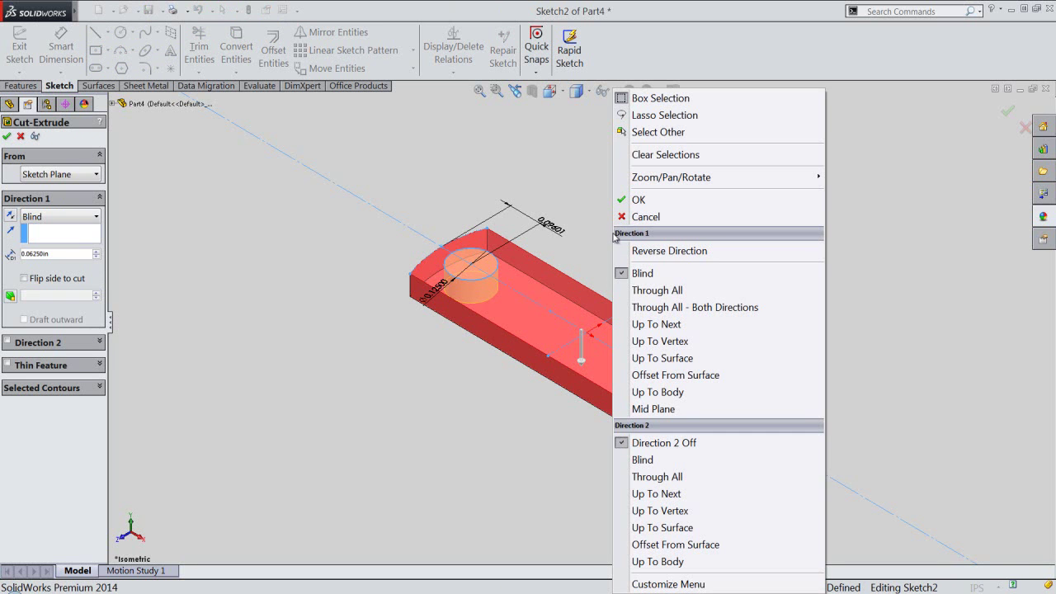
pyautogui.click(643, 291)
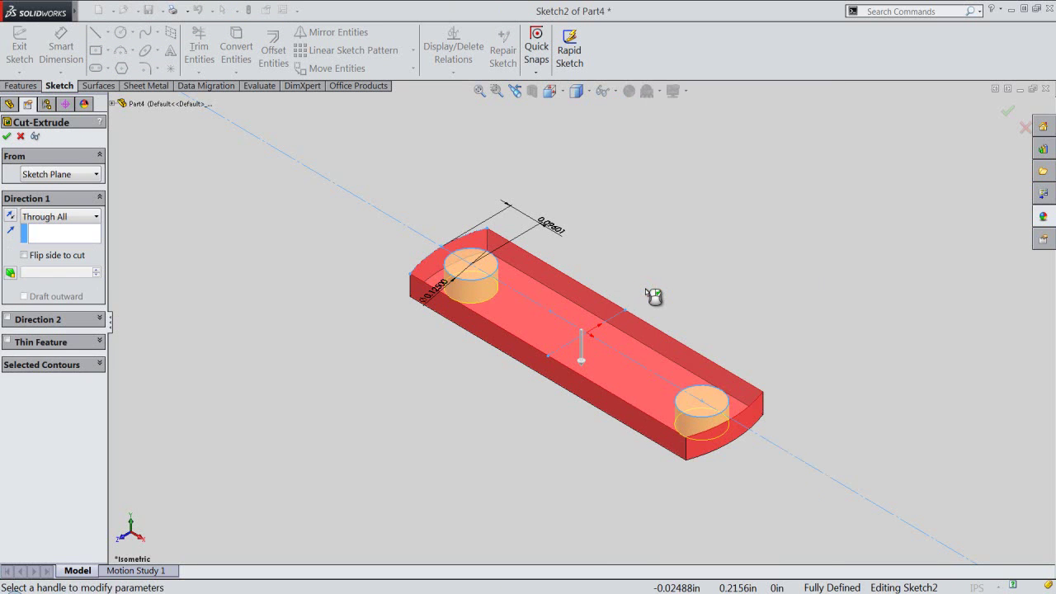
pyautogui.rightClick(647, 290)
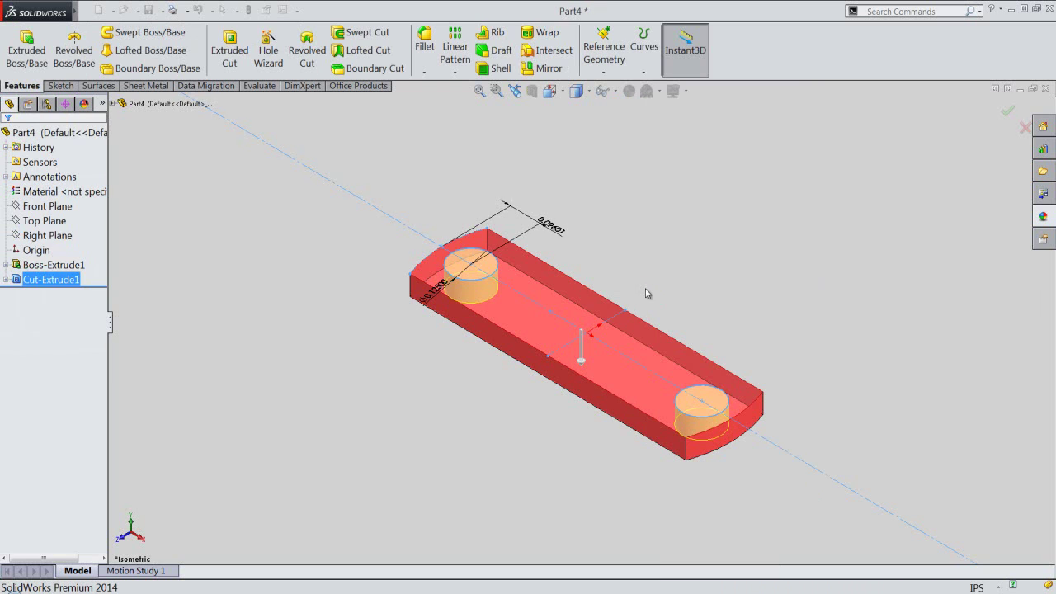
pyautogui.click(646, 290)
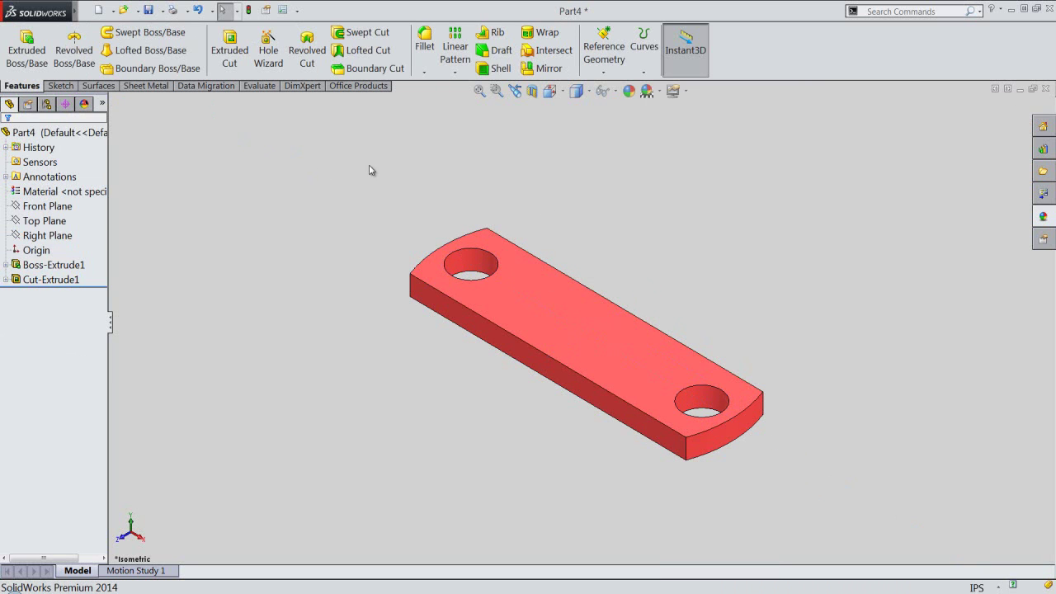
# Save the bar part as Part9.
pyautogui.click(148, 10)
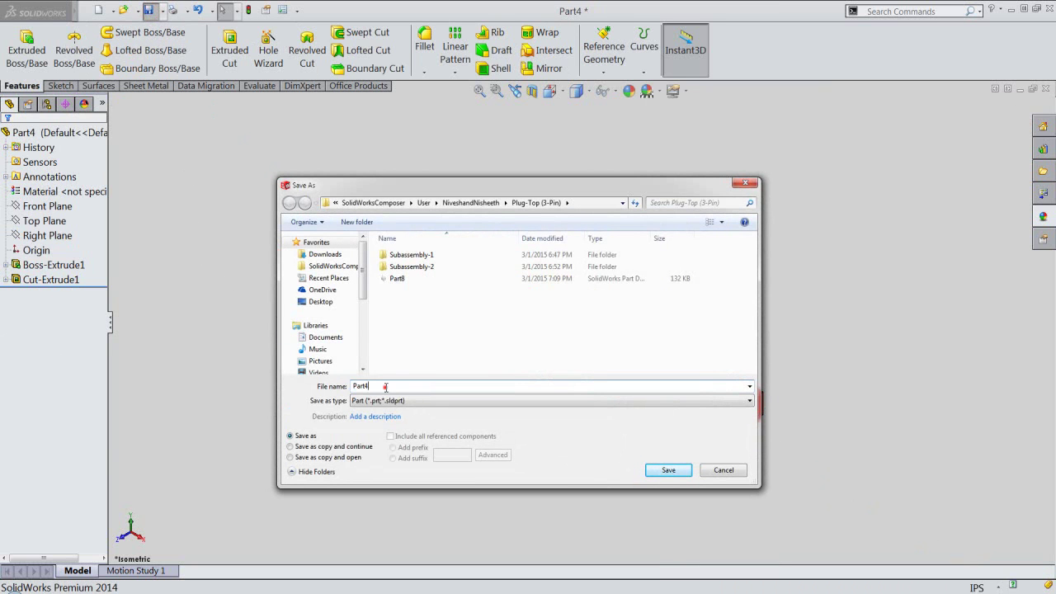
pyautogui.press('BackSpace')
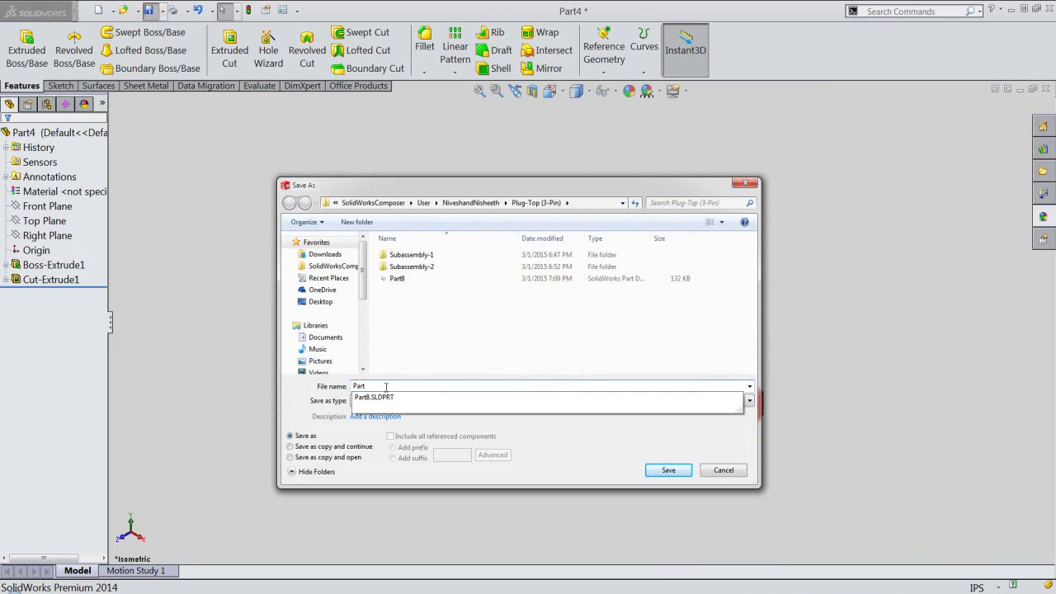
pyautogui.write('9')
pyautogui.press('Return')
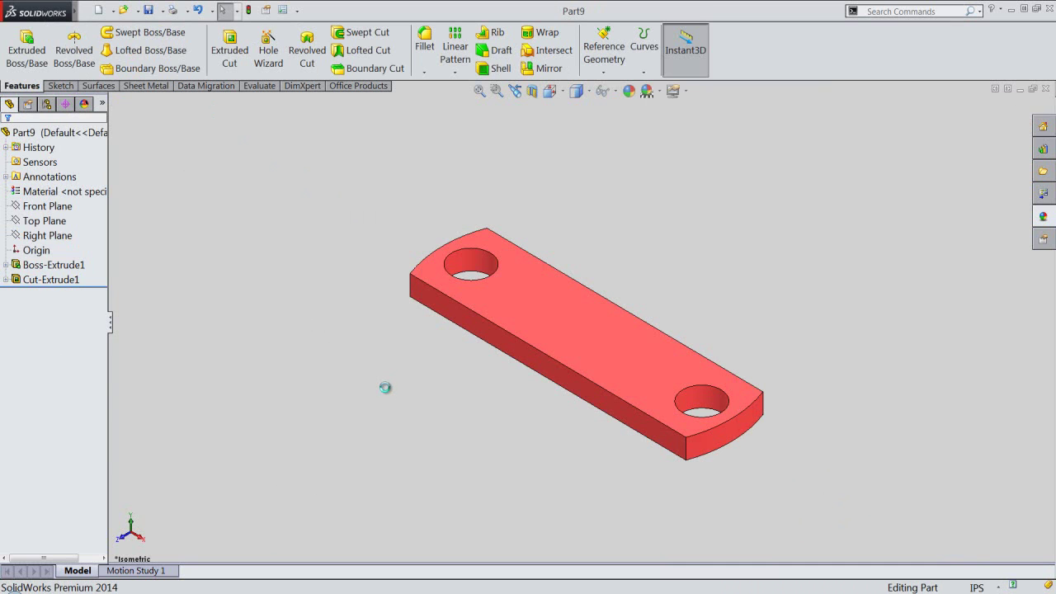
# Close Part9 and create a new assembly from the IPS template.
pyautogui.click(1045, 88)
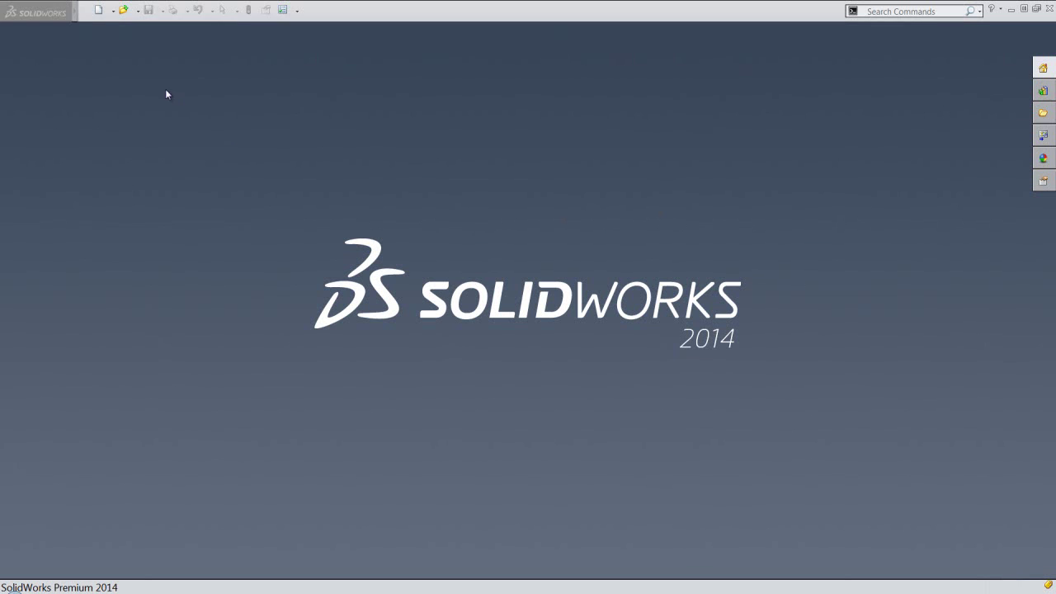
pyautogui.click(98, 11)
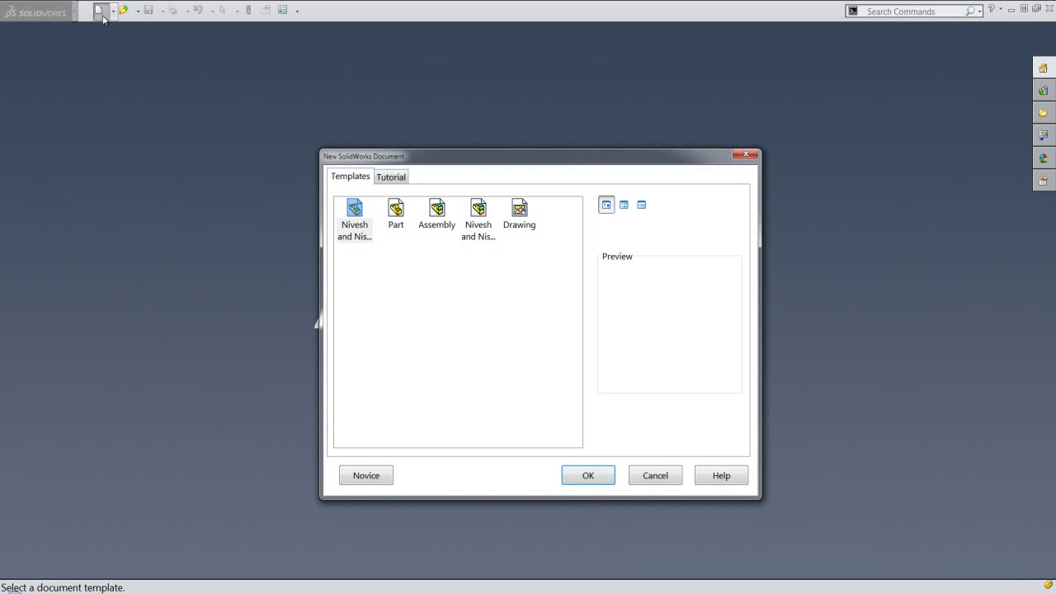
pyautogui.click(488, 228)
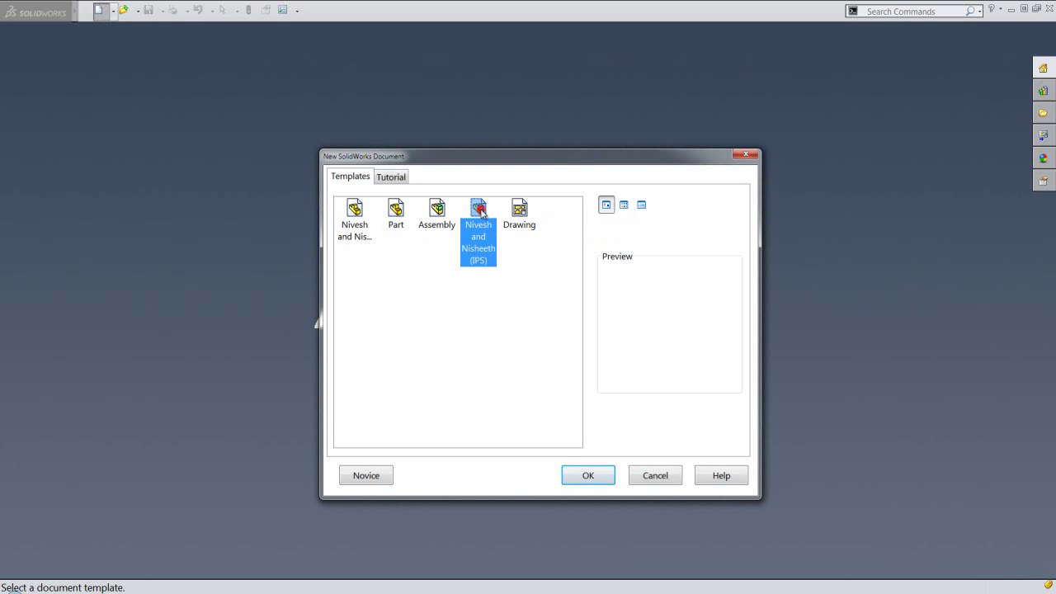
pyautogui.click(586, 468)
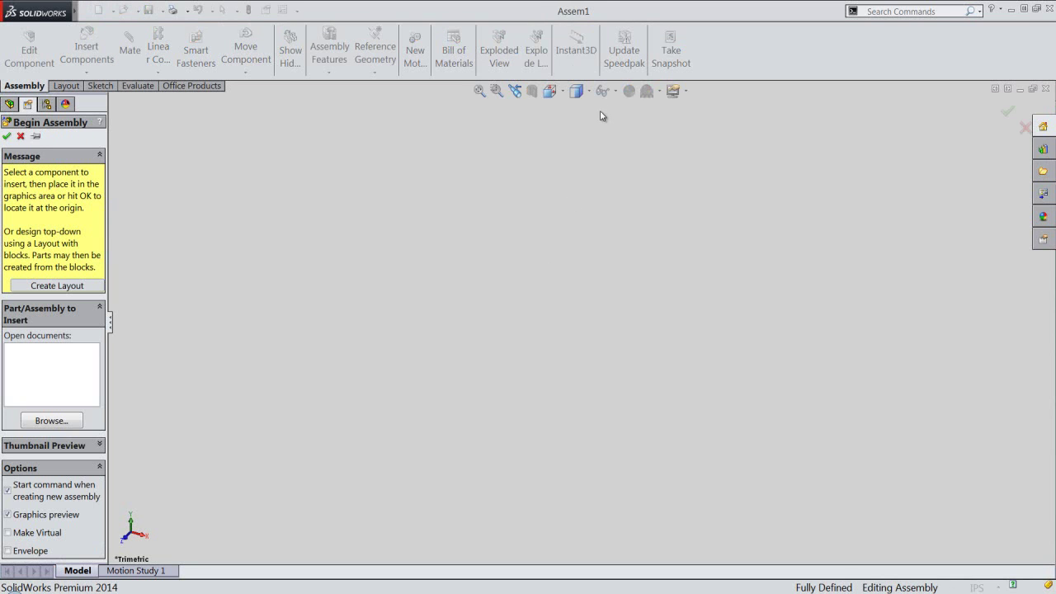
# Turn on display of origins in the graphics area.
pyautogui.click(614, 91)
pyautogui.click(623, 112)
pyautogui.click(492, 216)
# Insert Subassembly-1, the plug base with three pins, as the first component.
pyautogui.click(59, 422)
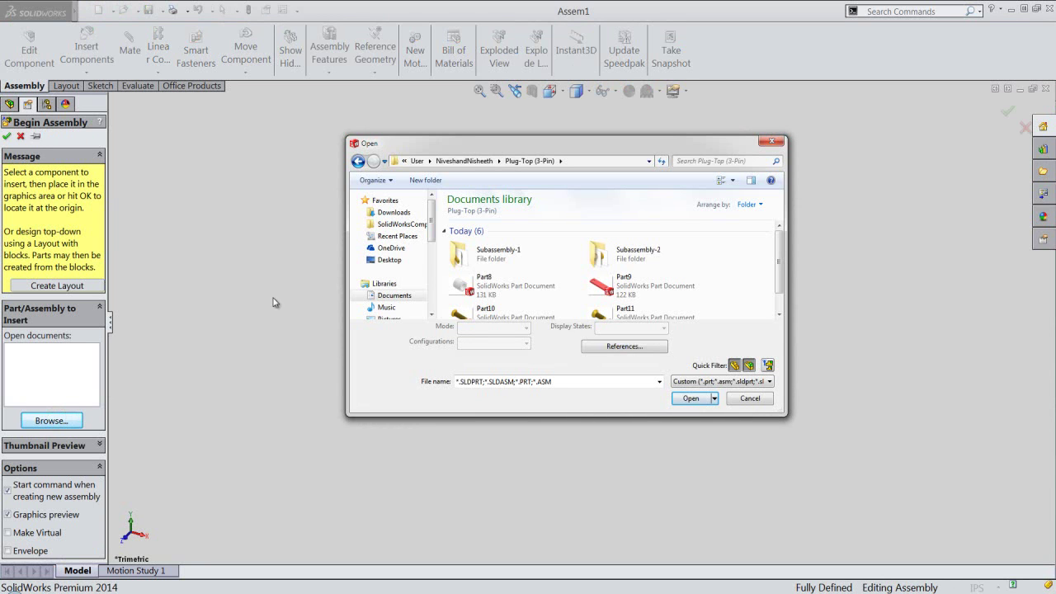
pyautogui.doubleClick(491, 252)
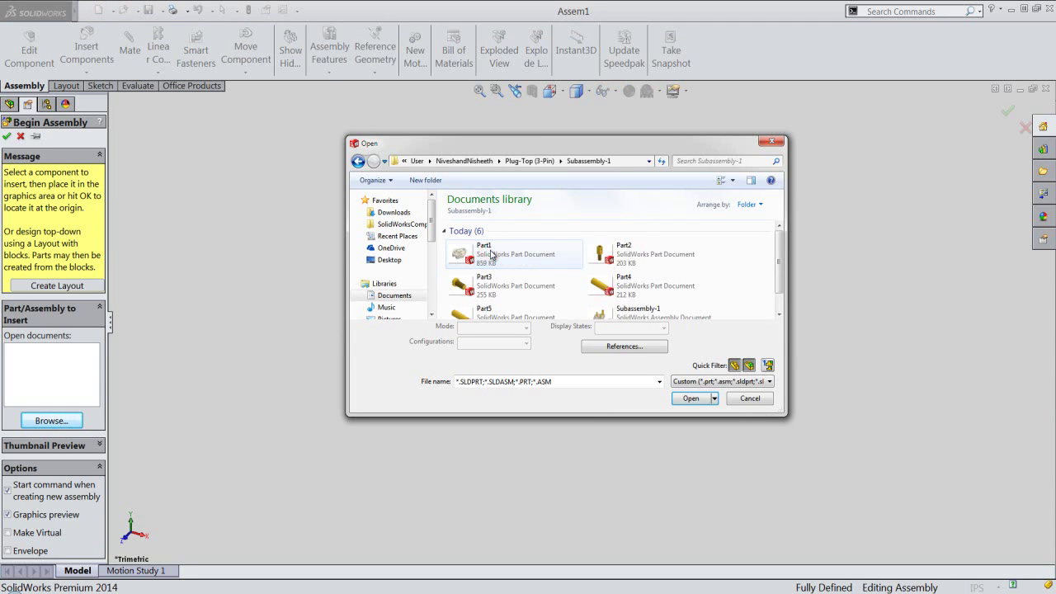
pyautogui.moveTo(776, 280); pyautogui.dragTo(775, 310)
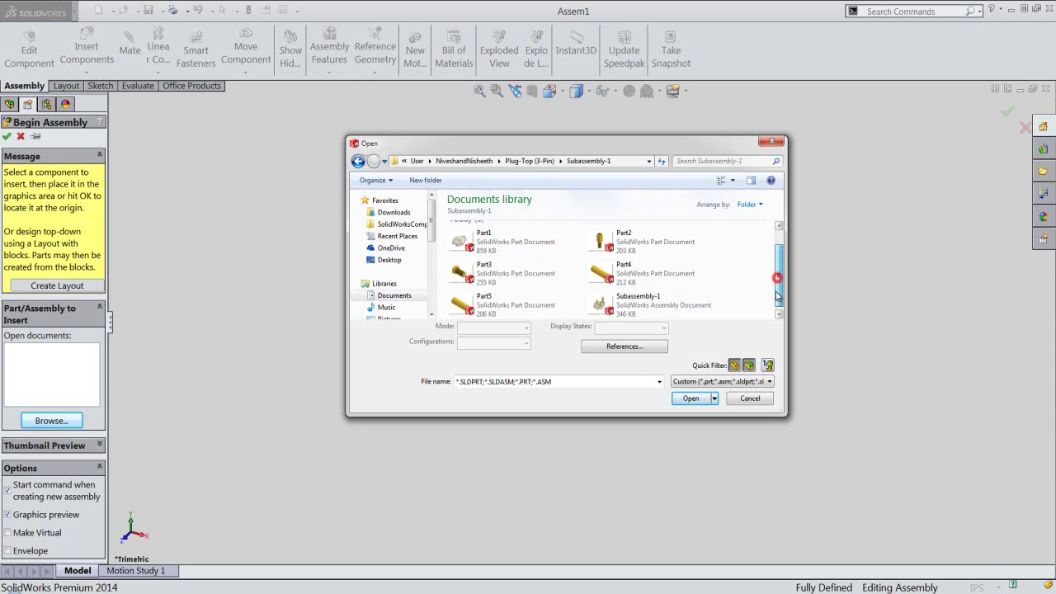
pyautogui.click(645, 304)
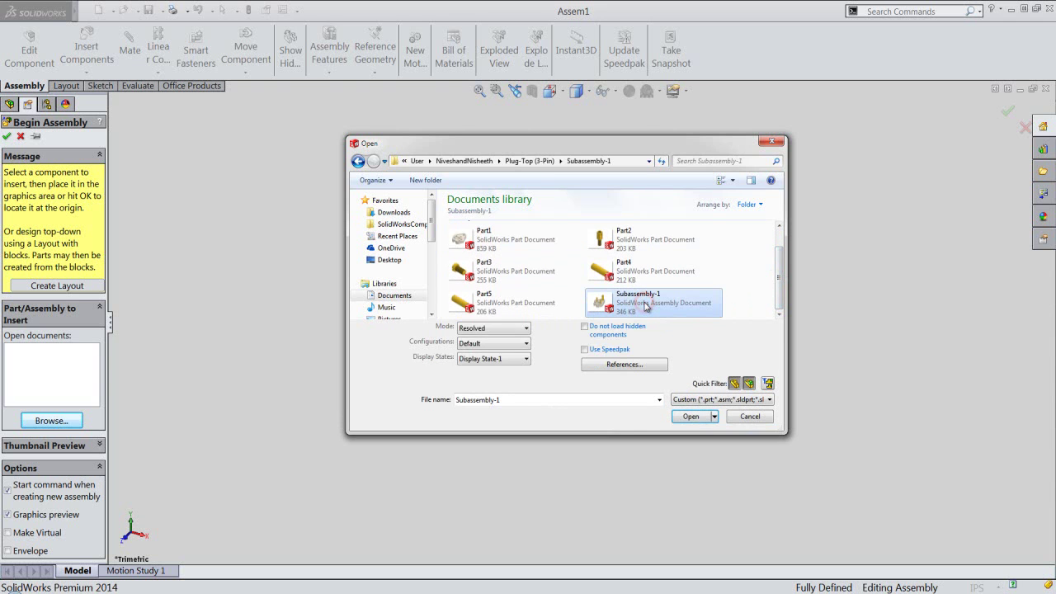
pyautogui.click(689, 416)
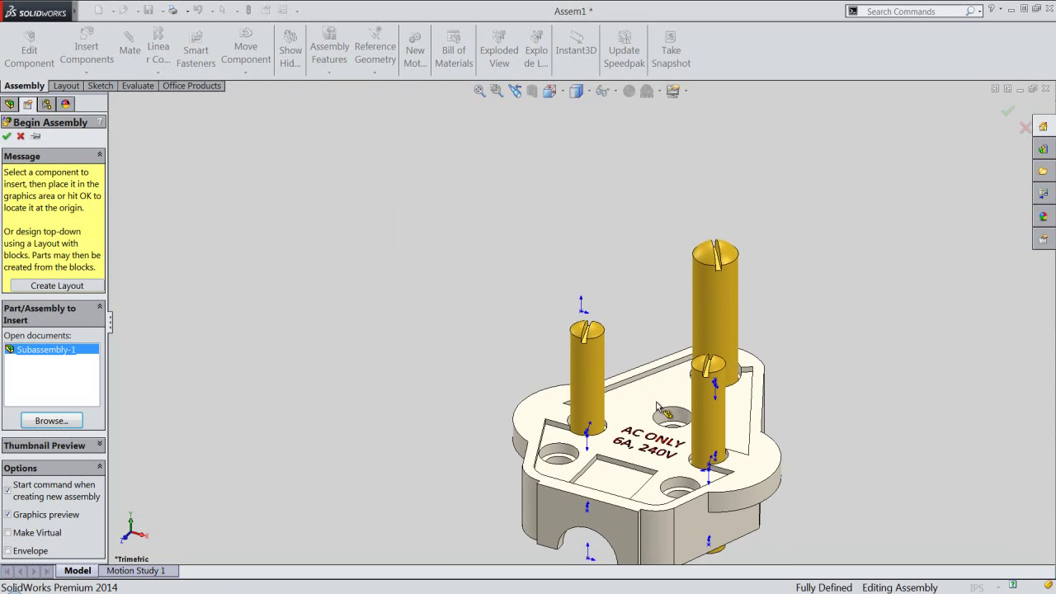
pyautogui.click(582, 314)
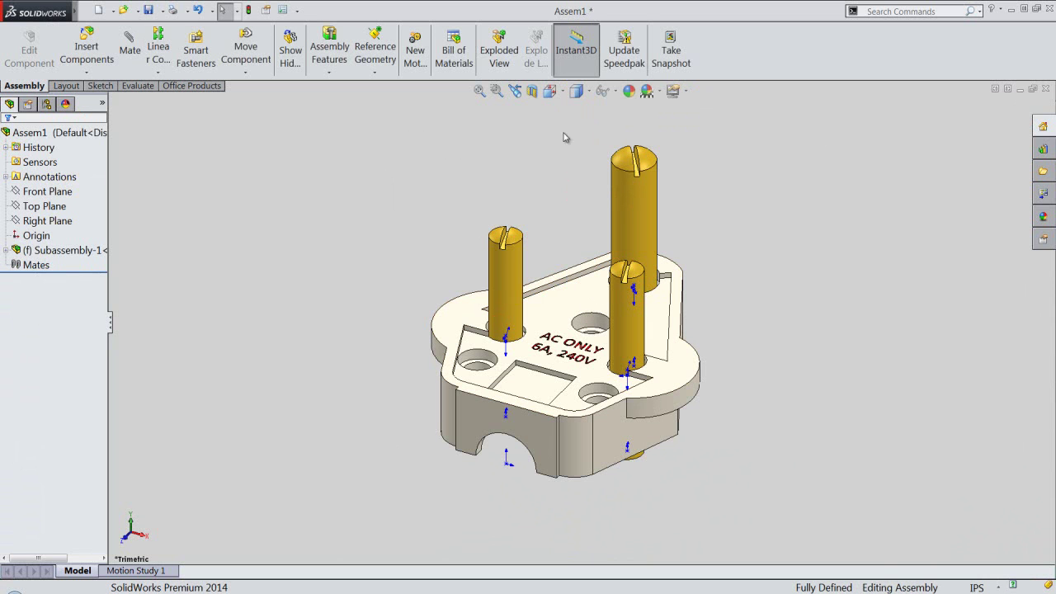
# Switch the assembly to Isometric view.
pyautogui.click(613, 91)
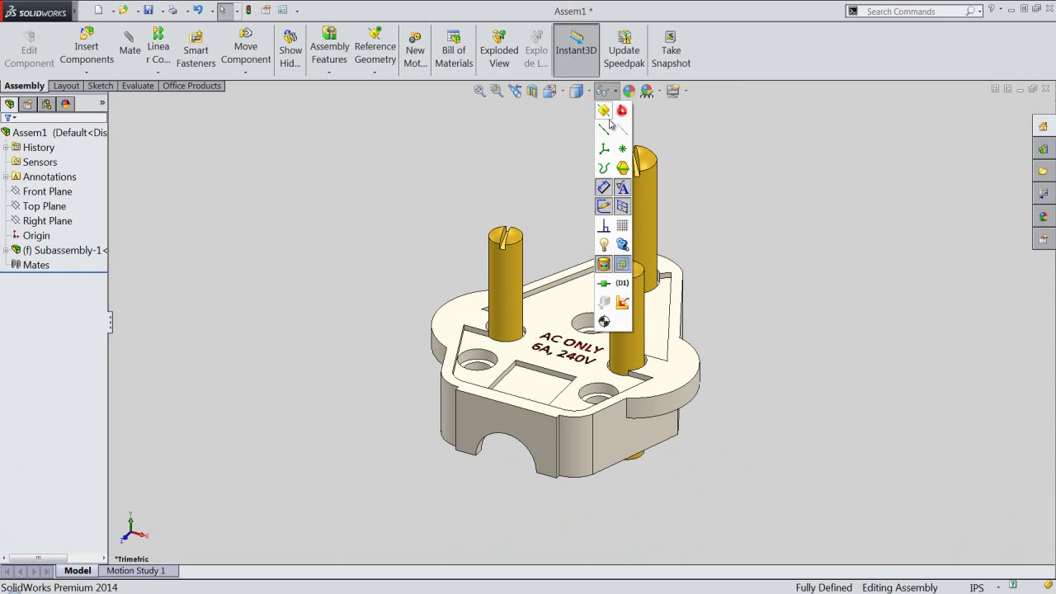
pyautogui.click(552, 91)
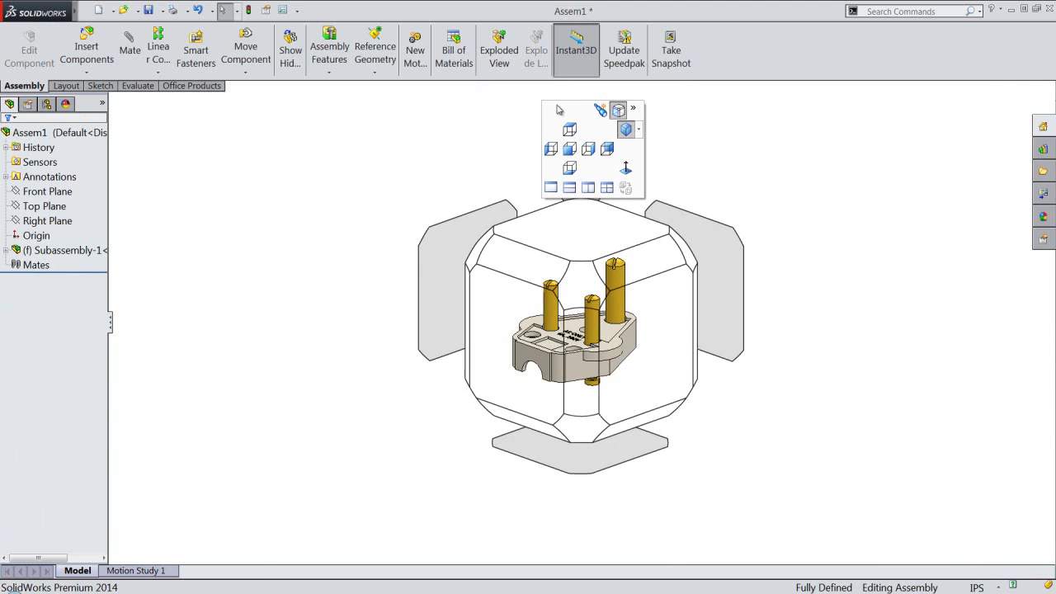
pyautogui.click(582, 284)
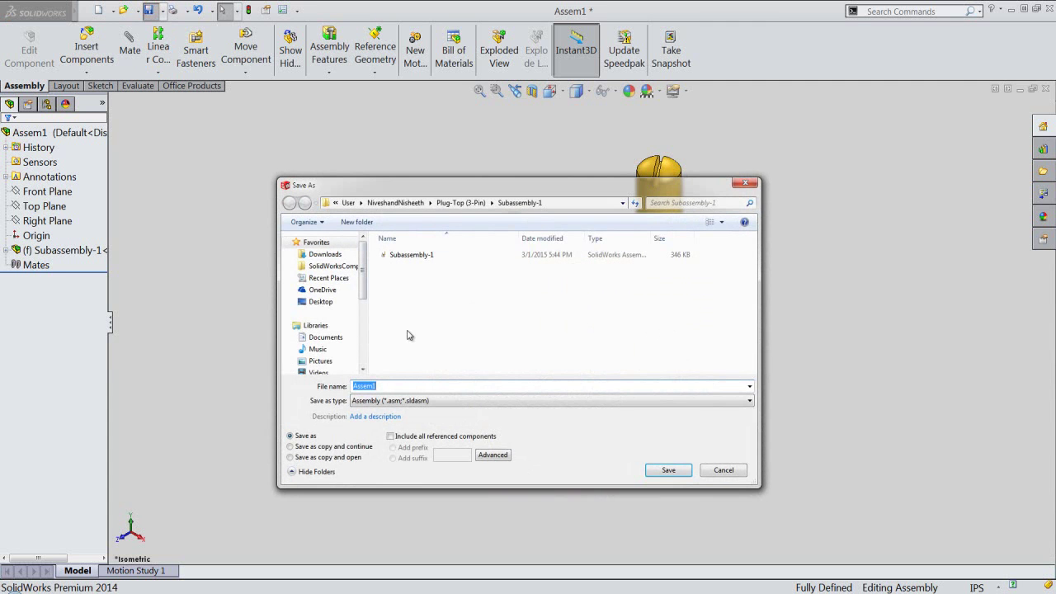
# Save the assembly as Plug-Top (3-Pin) in the Plug-Top (3-Pin) folder.
pyautogui.click(465, 203)
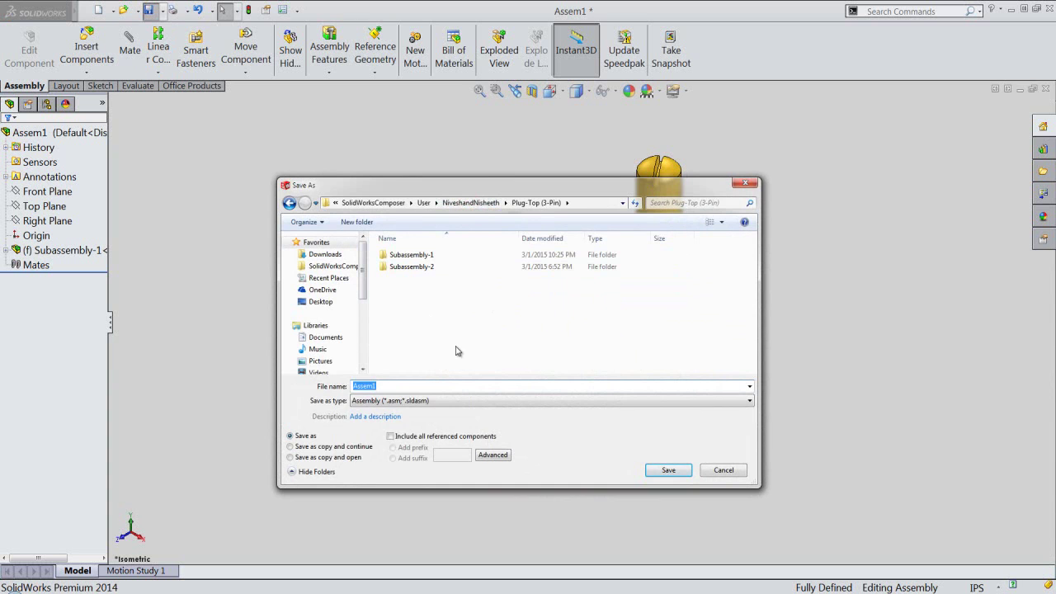
pyautogui.write('Plug-Top (3-Pin')
pyautogui.click(656, 473)
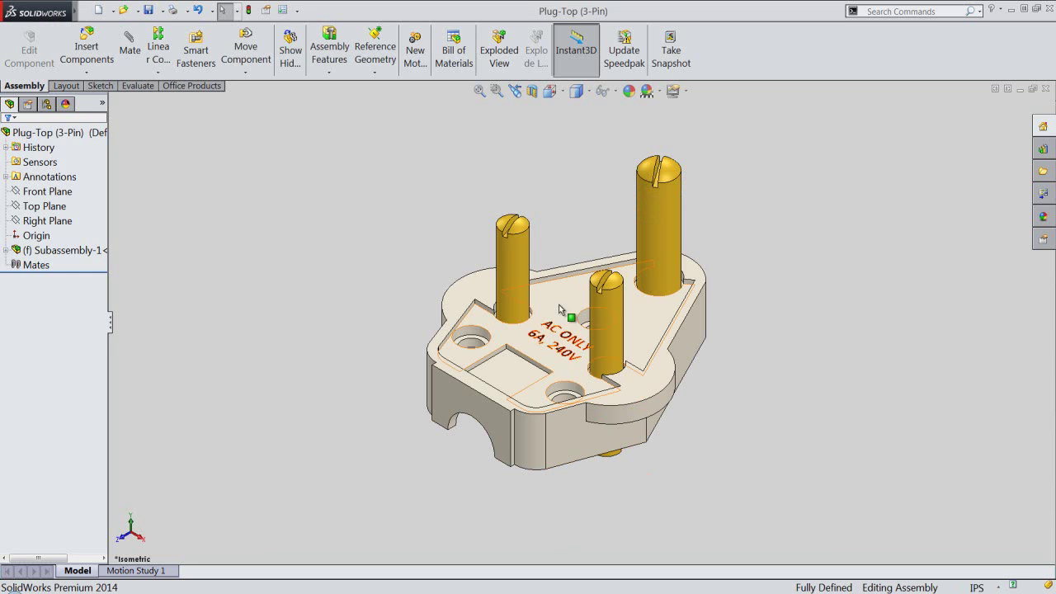
# Redefine the Bottom orientation as the standard Top view.
pyautogui.press('space')
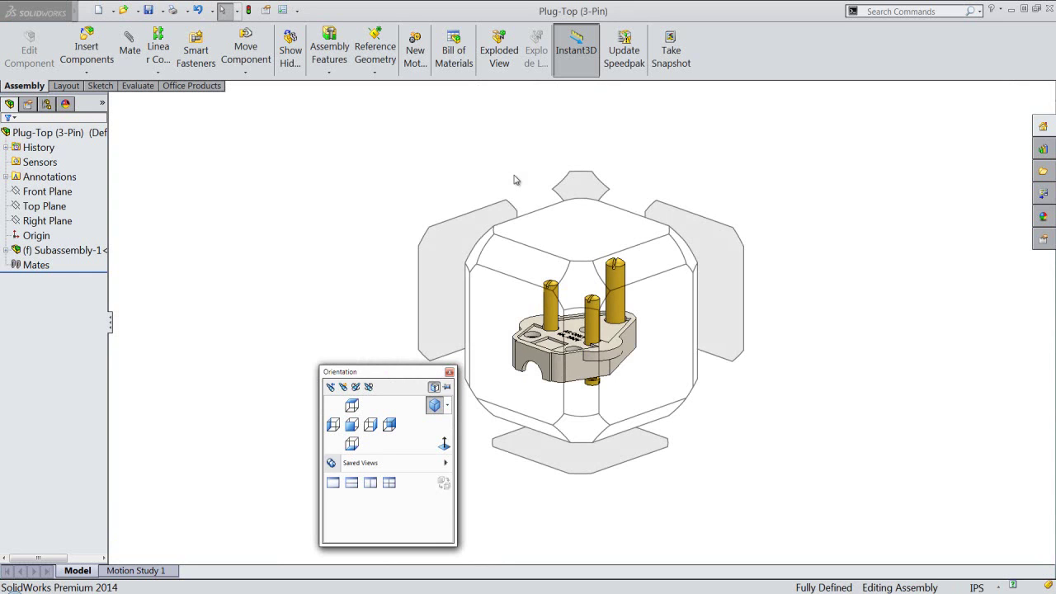
pyautogui.click(542, 454)
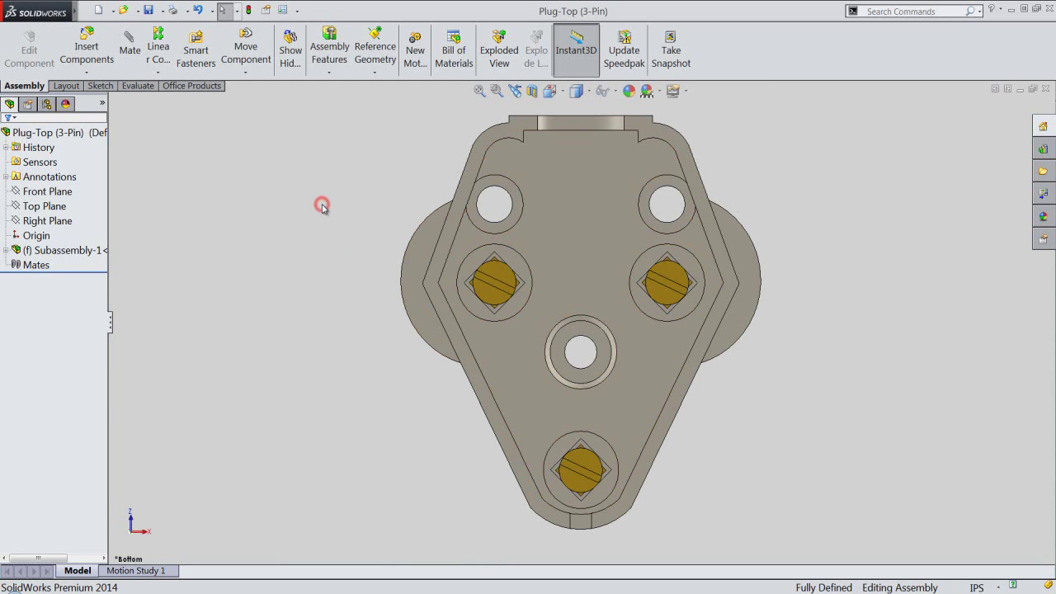
pyautogui.rightClick(321, 207)
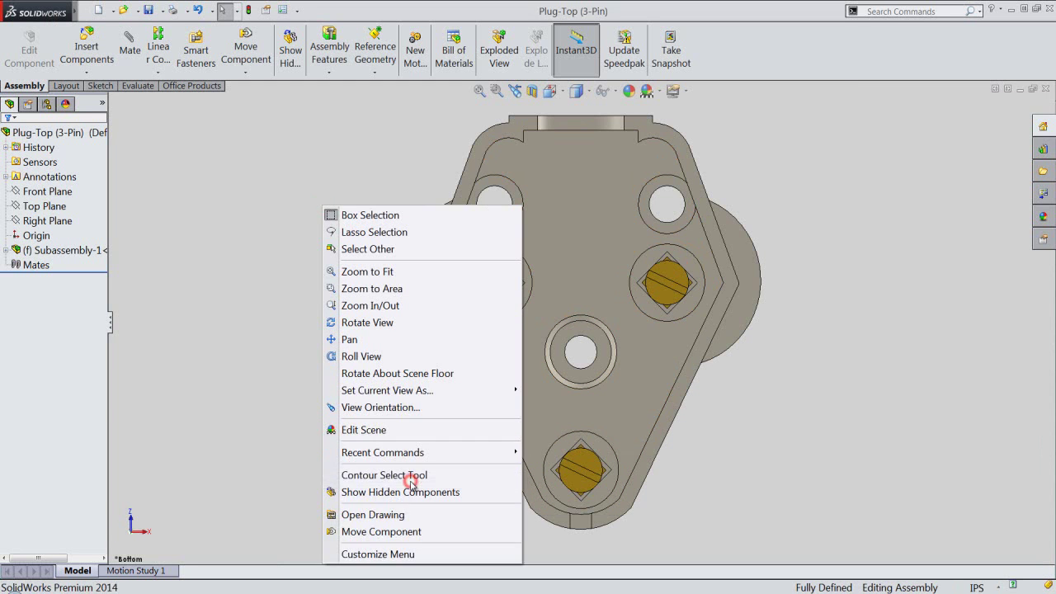
pyautogui.moveTo(387, 390)
pyautogui.click(552, 426)
pyautogui.click(559, 318)
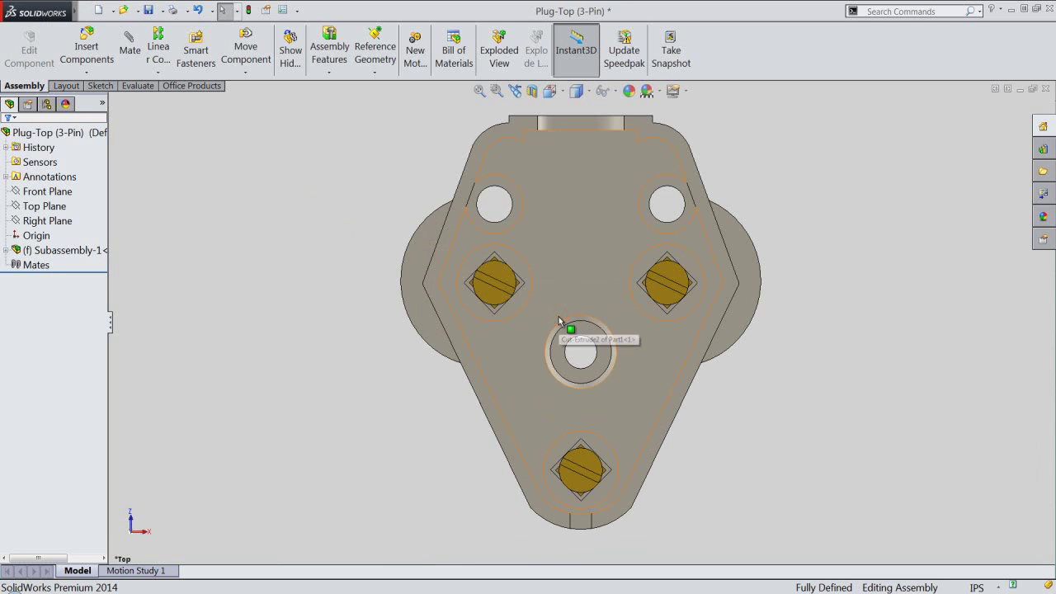
# Redefine the Back orientation as the standard Front view.
pyautogui.press('space')
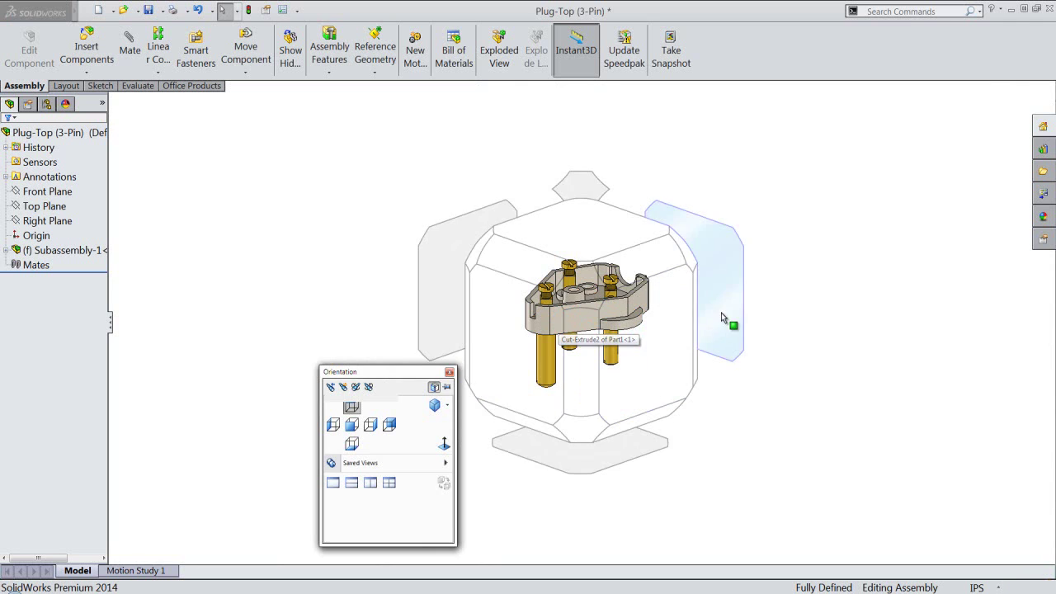
pyautogui.click(719, 313)
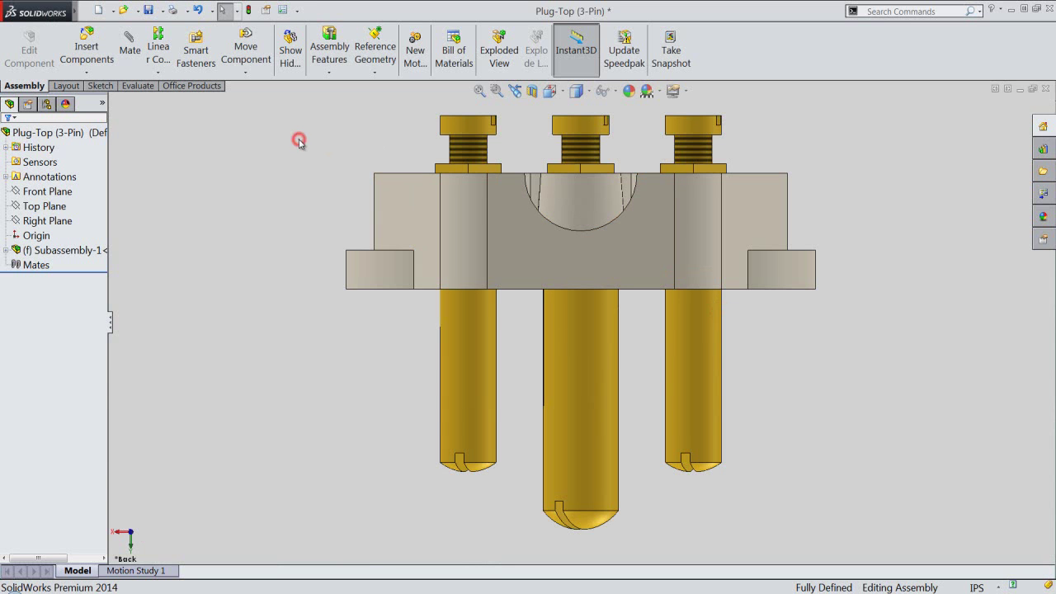
pyautogui.rightClick(299, 142)
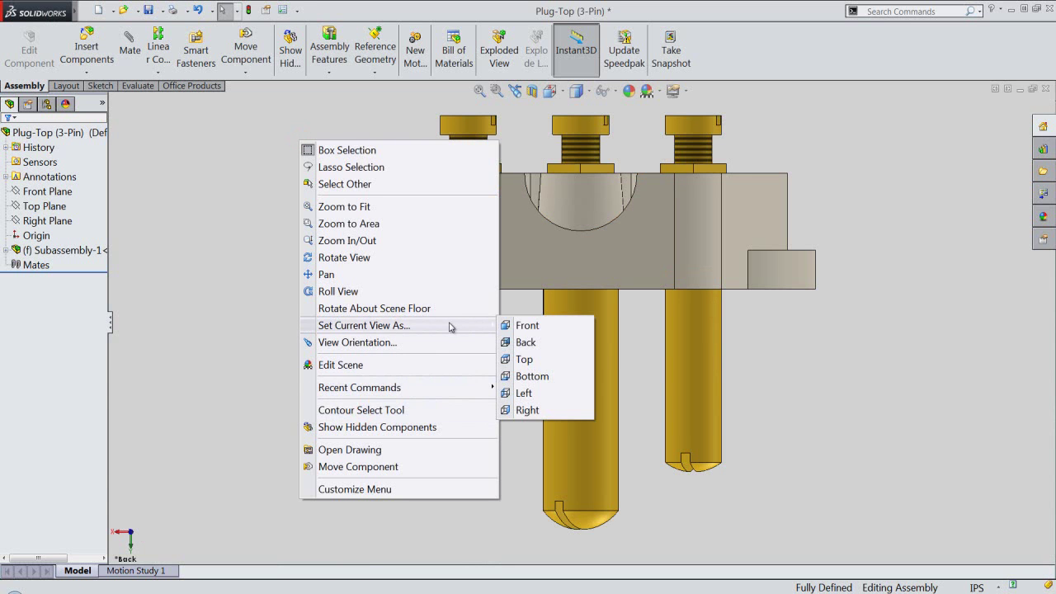
pyautogui.click(507, 327)
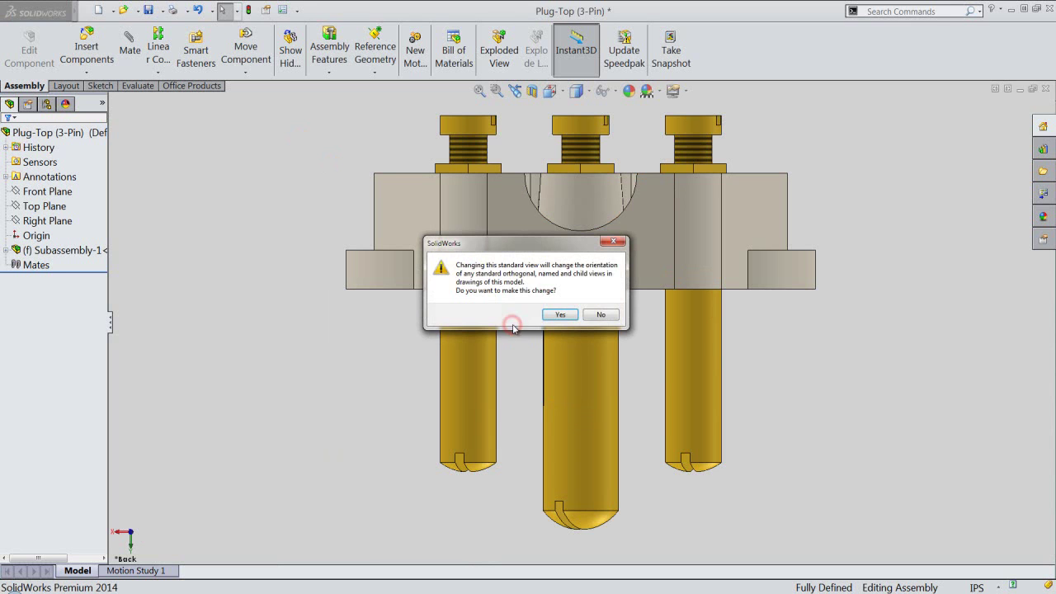
pyautogui.click(549, 316)
# Show the model in the new Isometric view.
pyautogui.press('space')
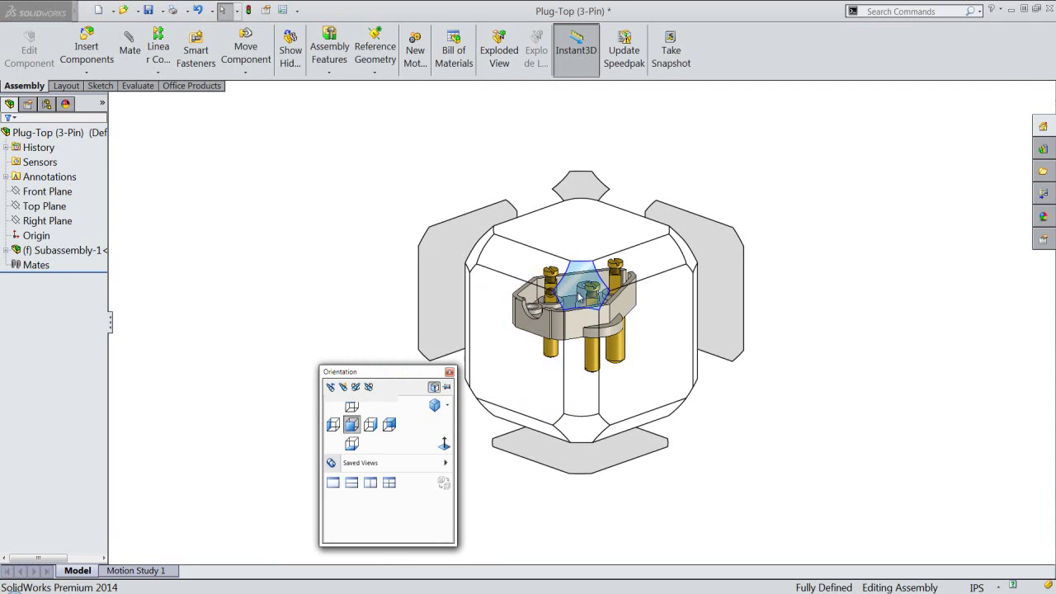
pyautogui.click(577, 296)
pyautogui.scroll(-2, 577, 296)
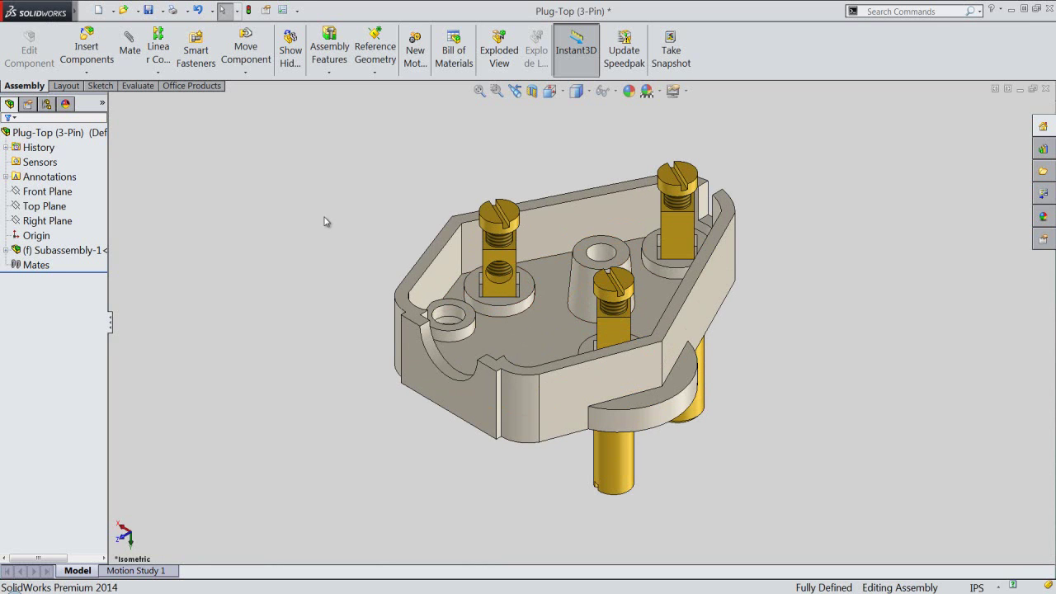
# Add a directional light above the model with brightness 0.4.
pyautogui.click(65, 104)
pyautogui.click(7, 176)
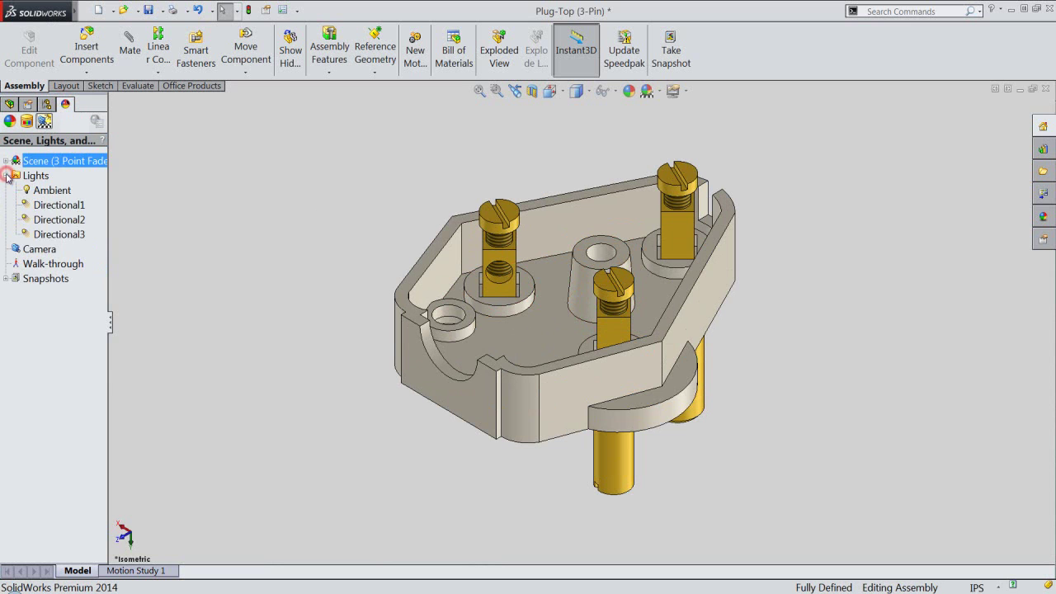
pyautogui.rightClick(30, 176)
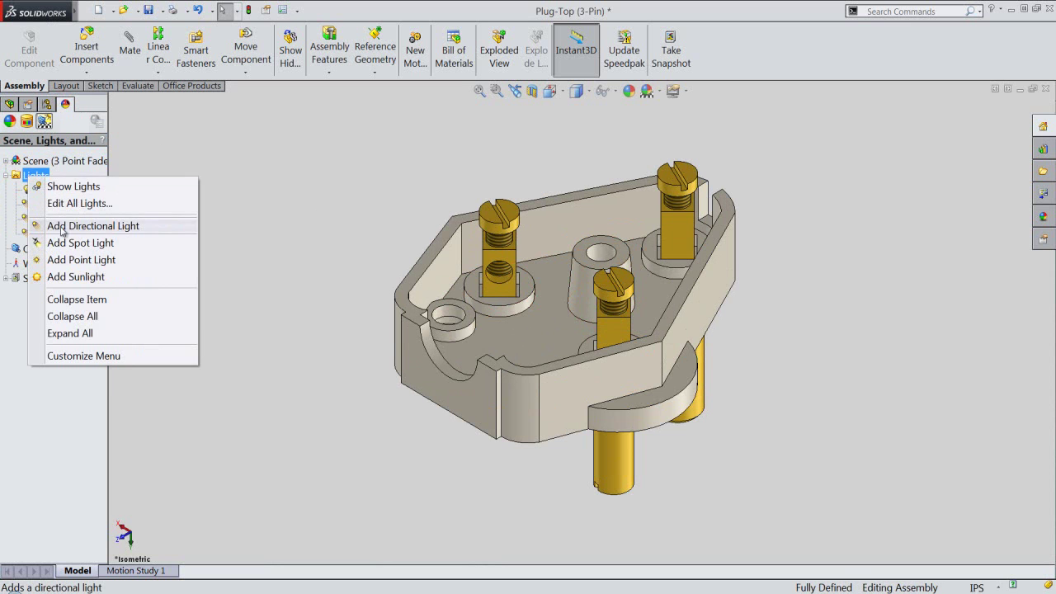
pyautogui.click(91, 226)
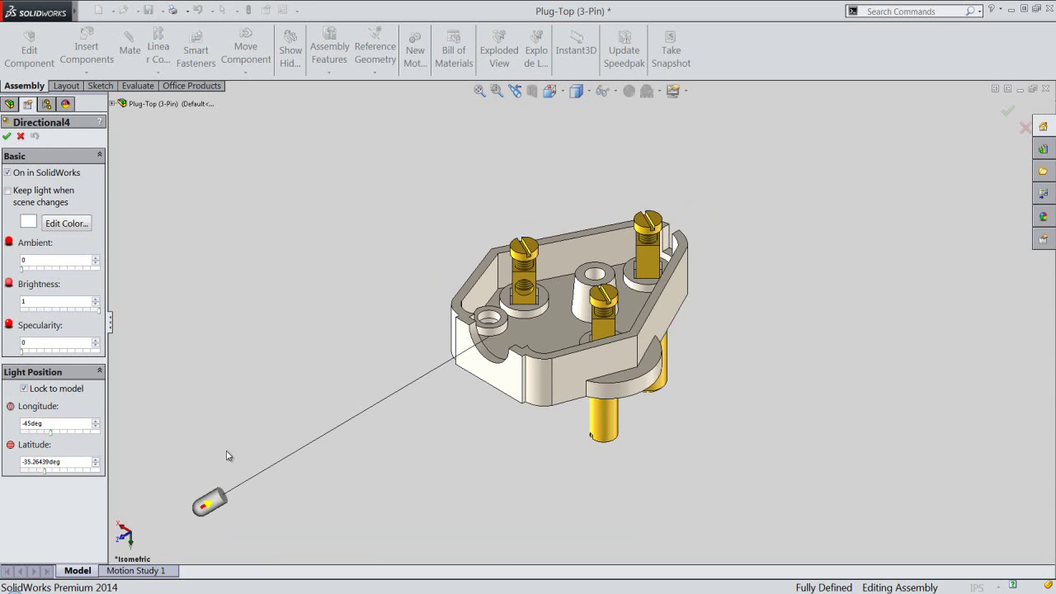
pyautogui.moveTo(213, 505)
pyautogui.mouseDown()
pyautogui.moveTo(389, 179)
pyautogui.moveTo(472, 159)
pyautogui.mouseUp()
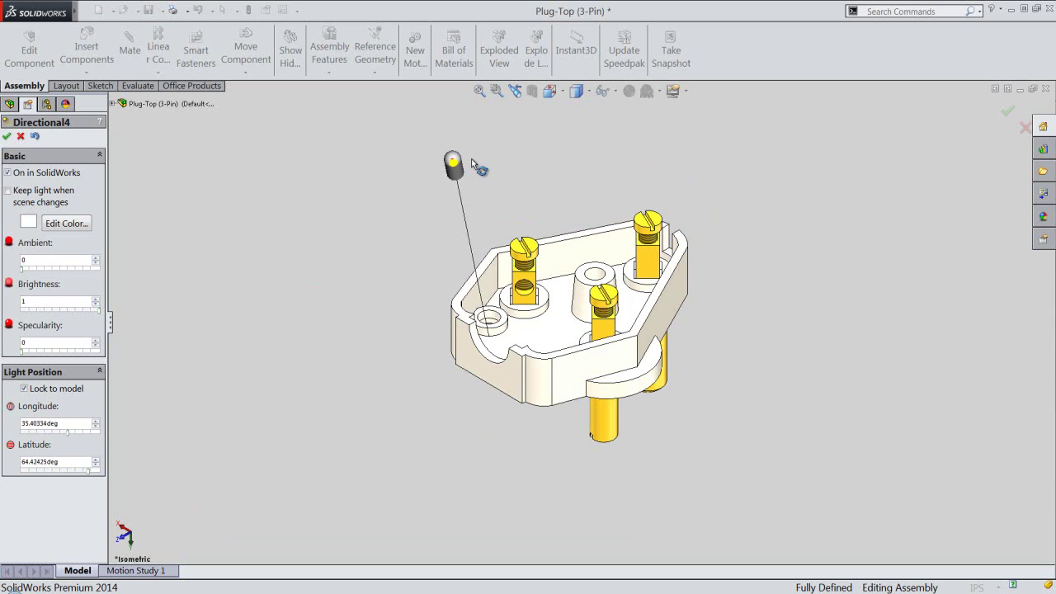
pyautogui.moveTo(477, 168); pyautogui.dragTo(460, 171)
pyautogui.click(415, 220)
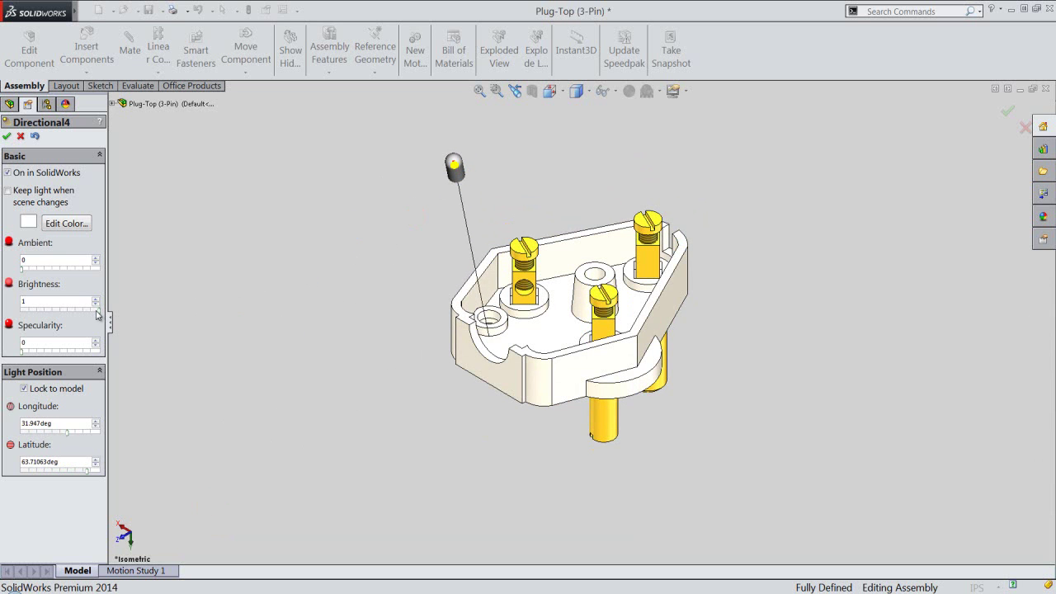
pyautogui.moveTo(98, 311); pyautogui.dragTo(51, 309)
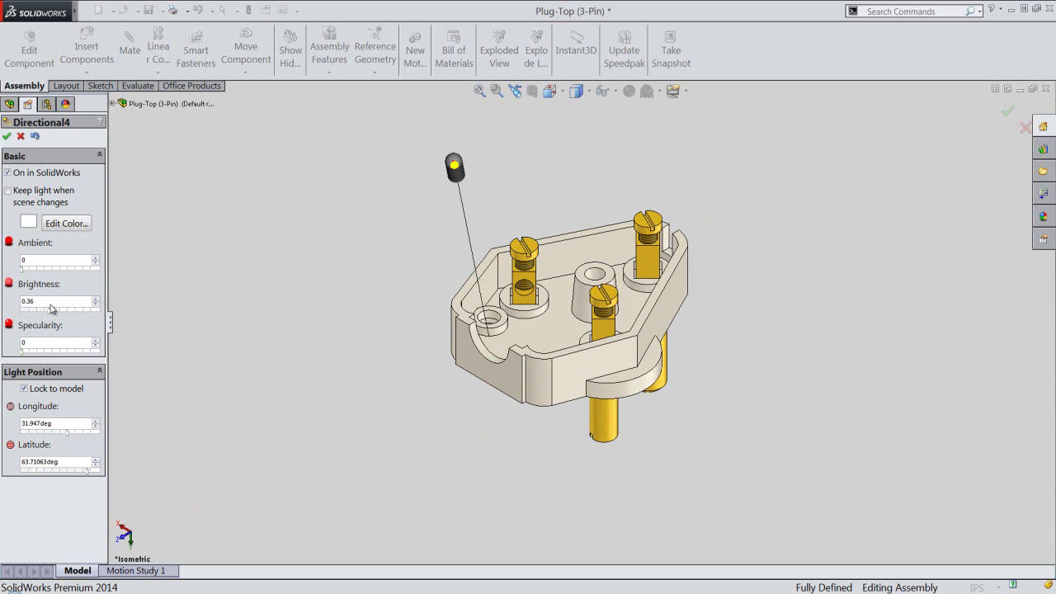
pyautogui.click(6, 137)
# Raise the Ambient light to 0.65, then start inserting another component.
pyautogui.scroll(-2, 610, 303)
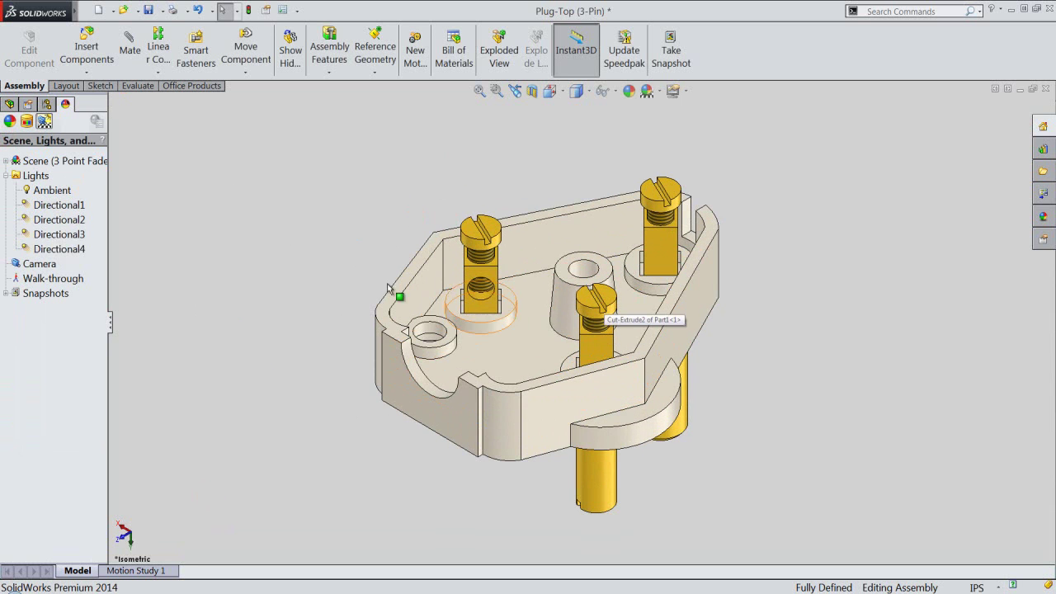
pyautogui.click(252, 227)
pyautogui.click(39, 190)
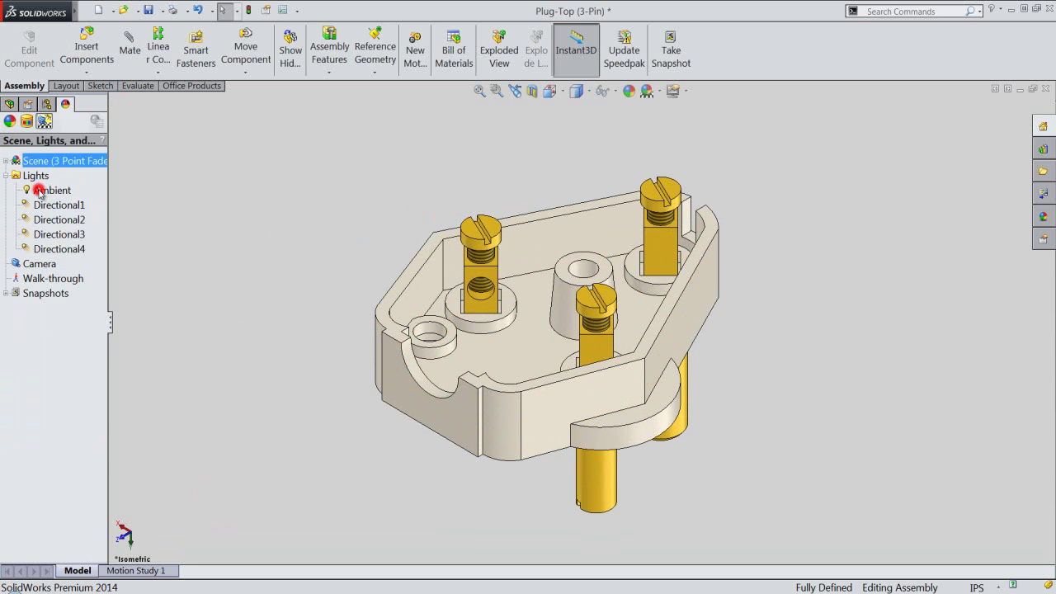
pyautogui.doubleClick(40, 191)
pyautogui.click(70, 241)
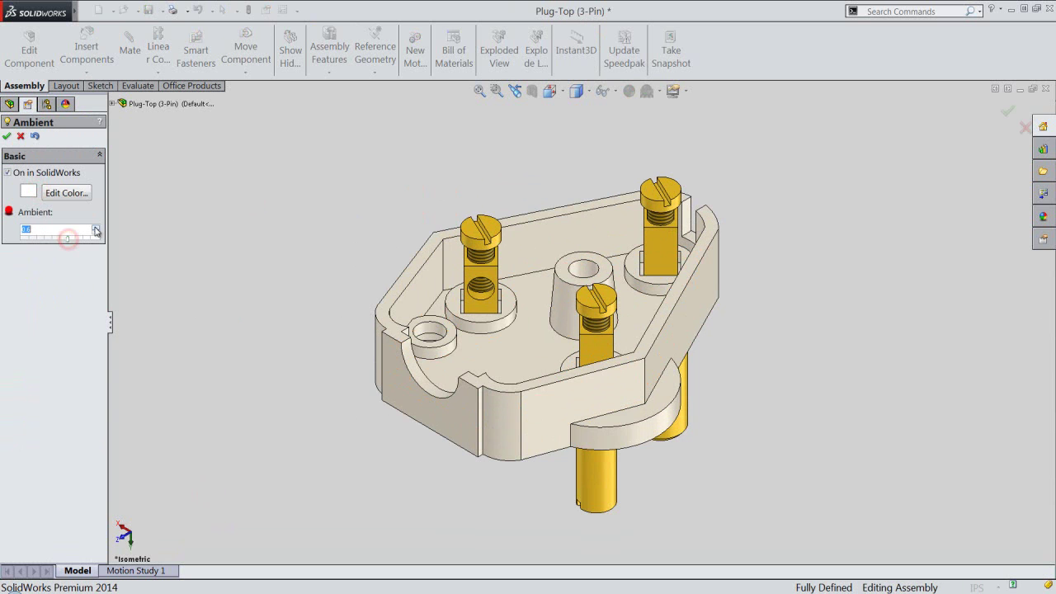
pyautogui.click(95, 228)
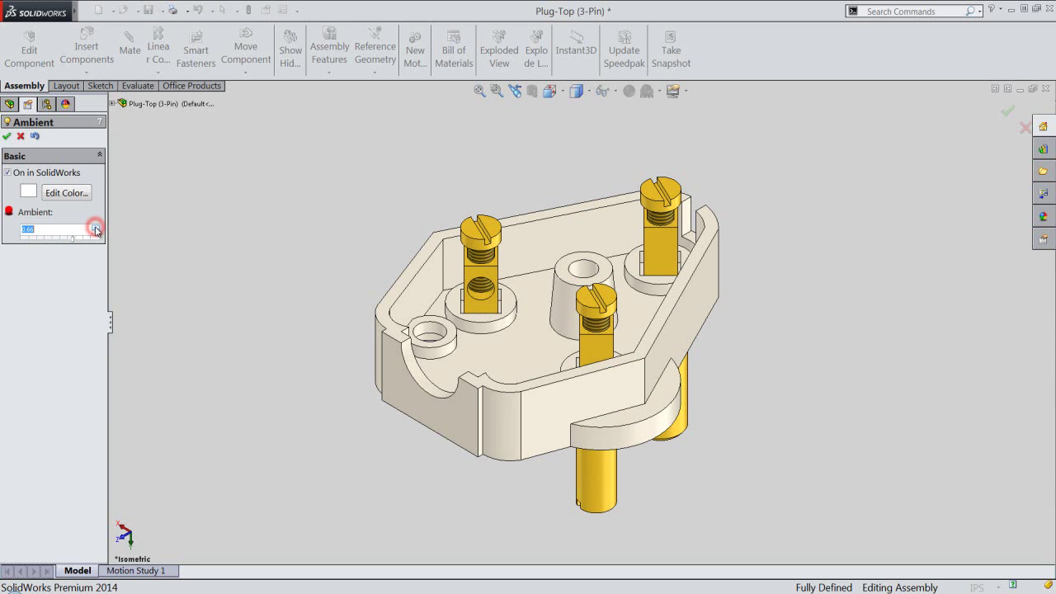
pyautogui.click(7, 136)
pyautogui.click(9, 104)
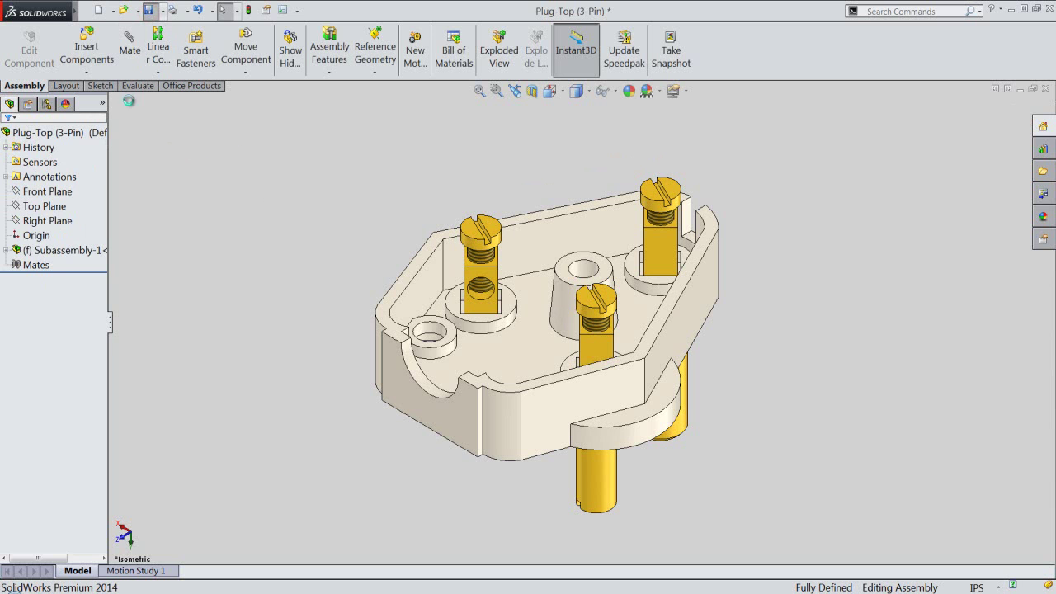
pyautogui.click(81, 57)
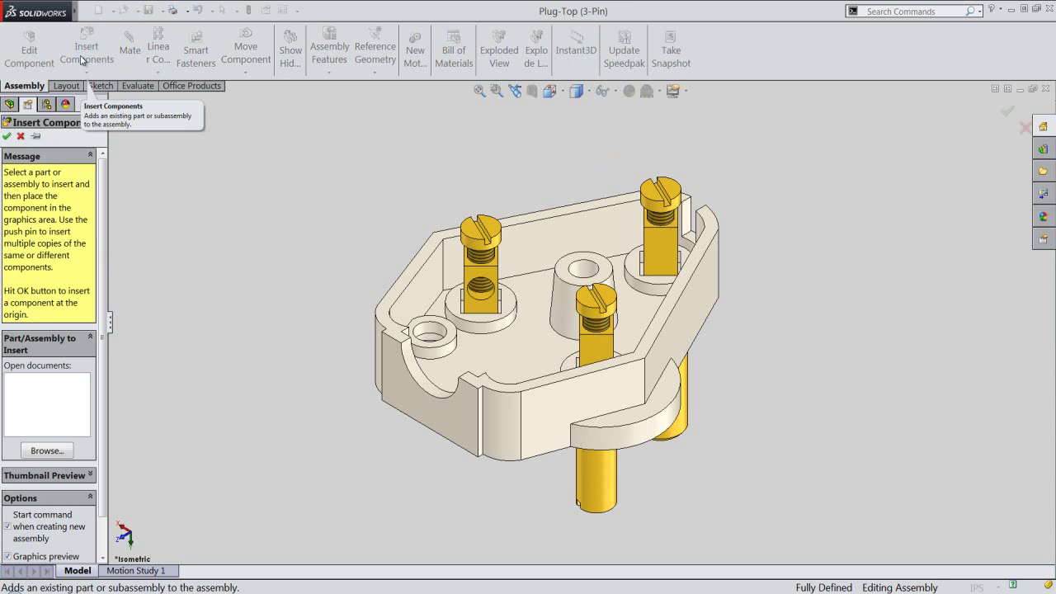
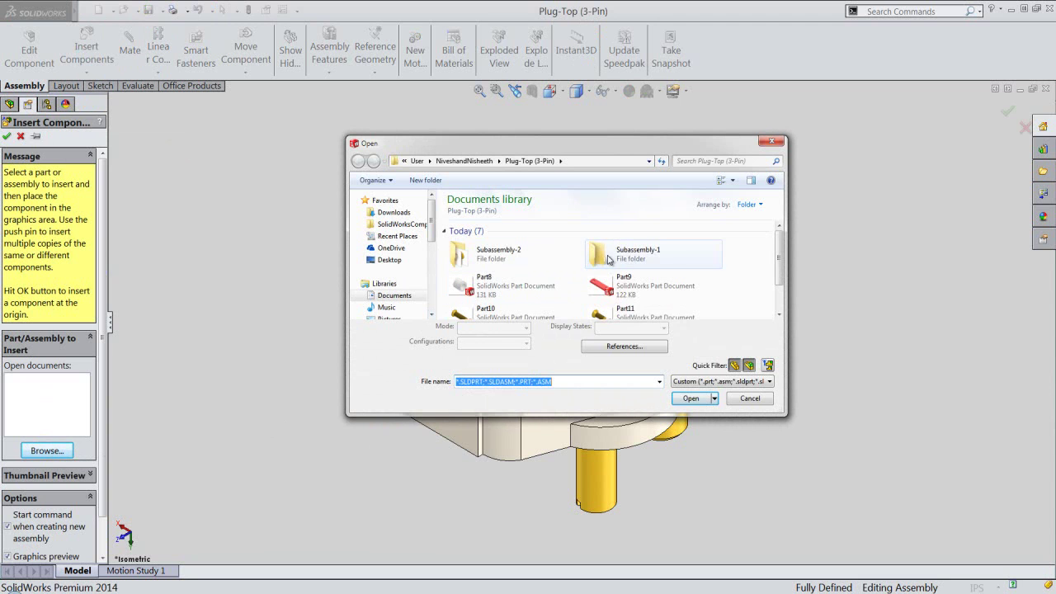
# Insert Subassembly-2.SLDASM from its folder, rebuild, and place the Plug Top cover beside the pin base.
pyautogui.click(493, 253)
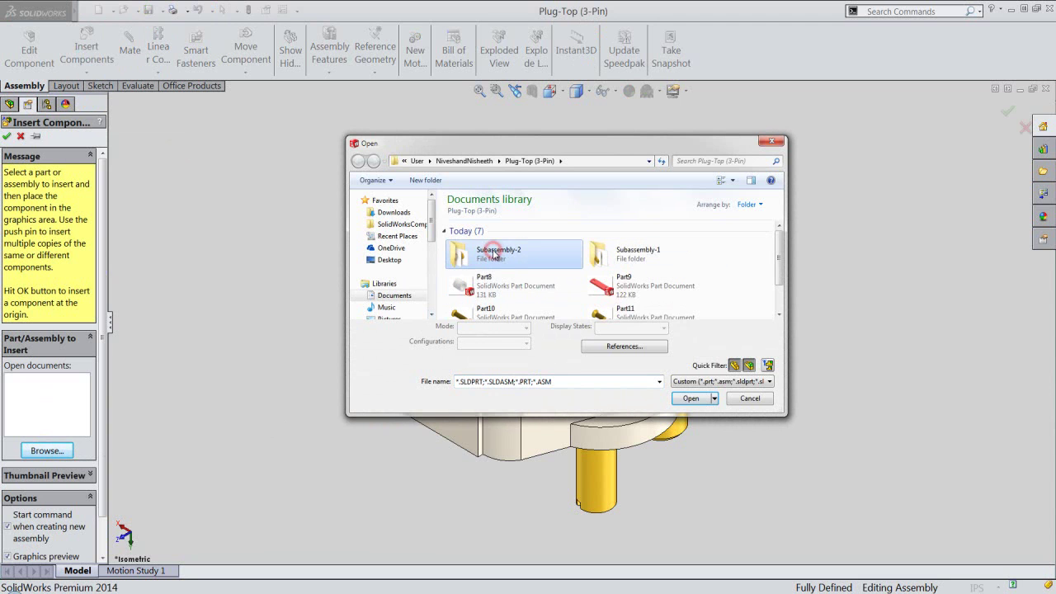
pyautogui.doubleClick(493, 253)
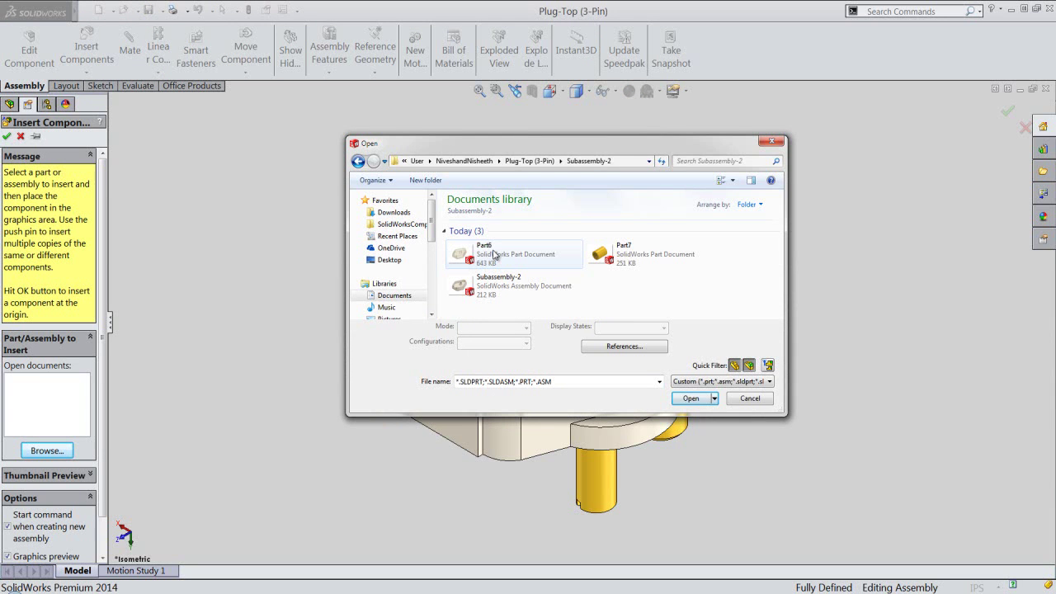
pyautogui.click(514, 287)
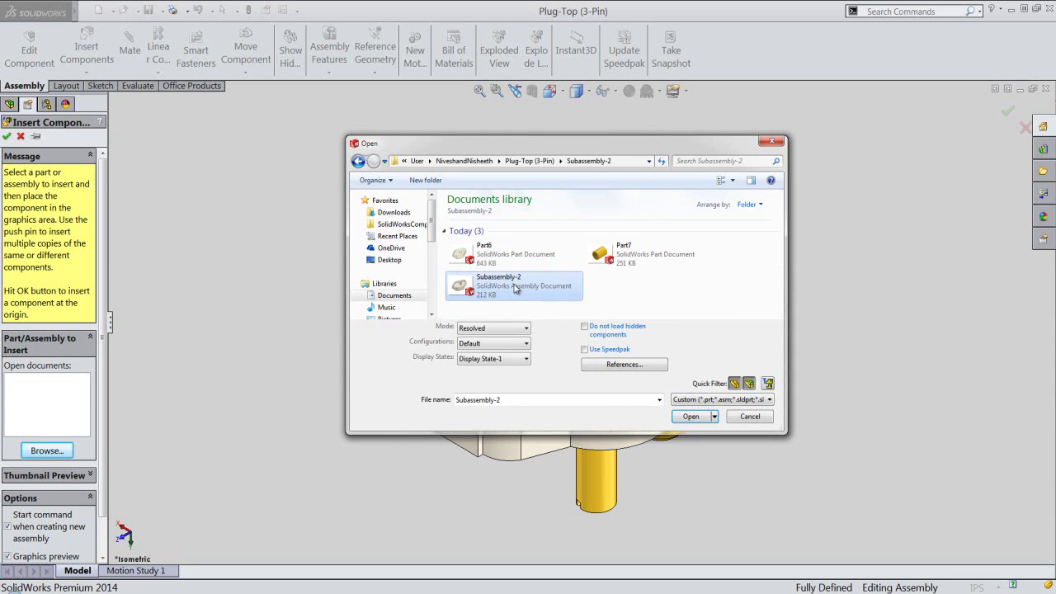
pyautogui.click(688, 414)
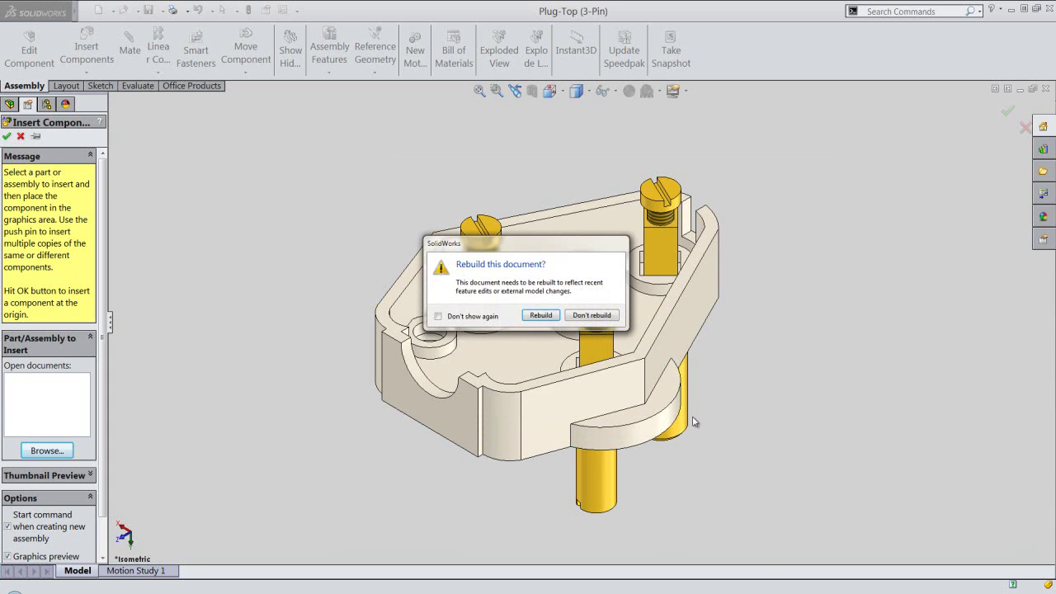
pyautogui.click(538, 316)
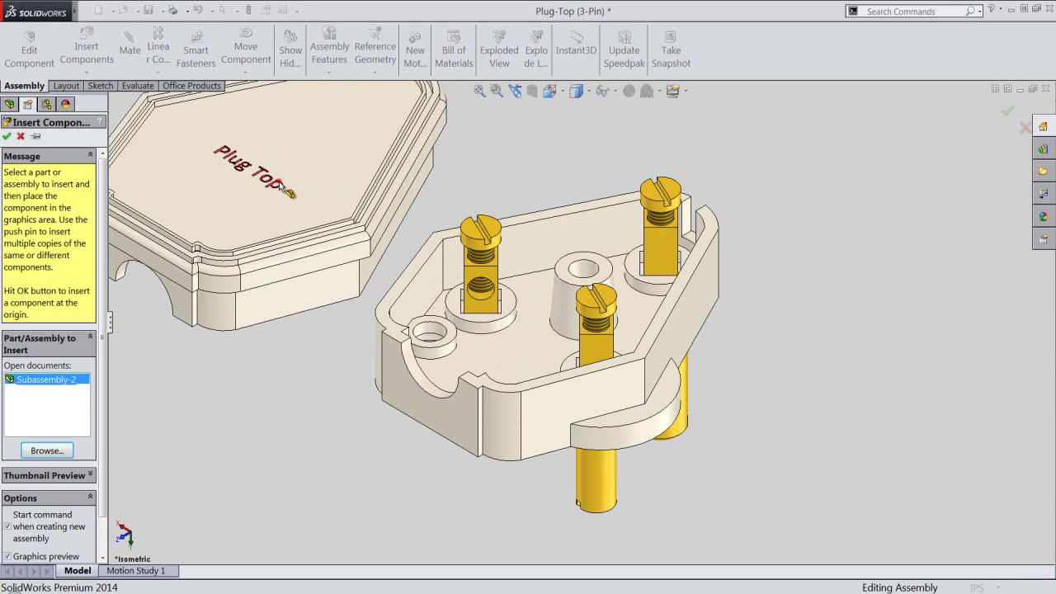
pyautogui.click(357, 339)
pyautogui.press('f')
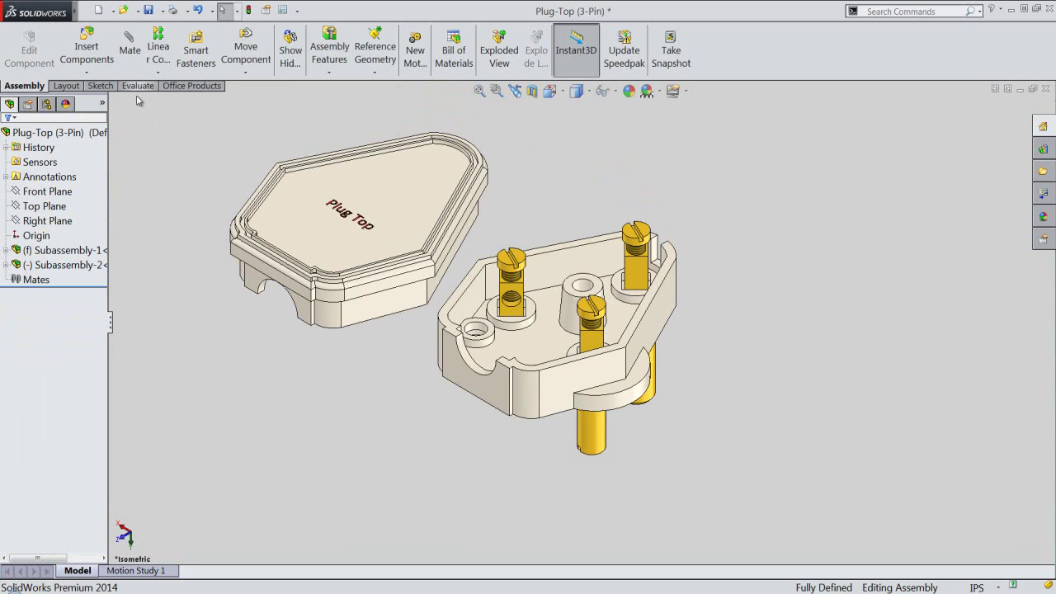
# Mate Subassembly-2's Right Plane coincident with Subassembly-1's Right Plane.
pyautogui.click(130, 46)
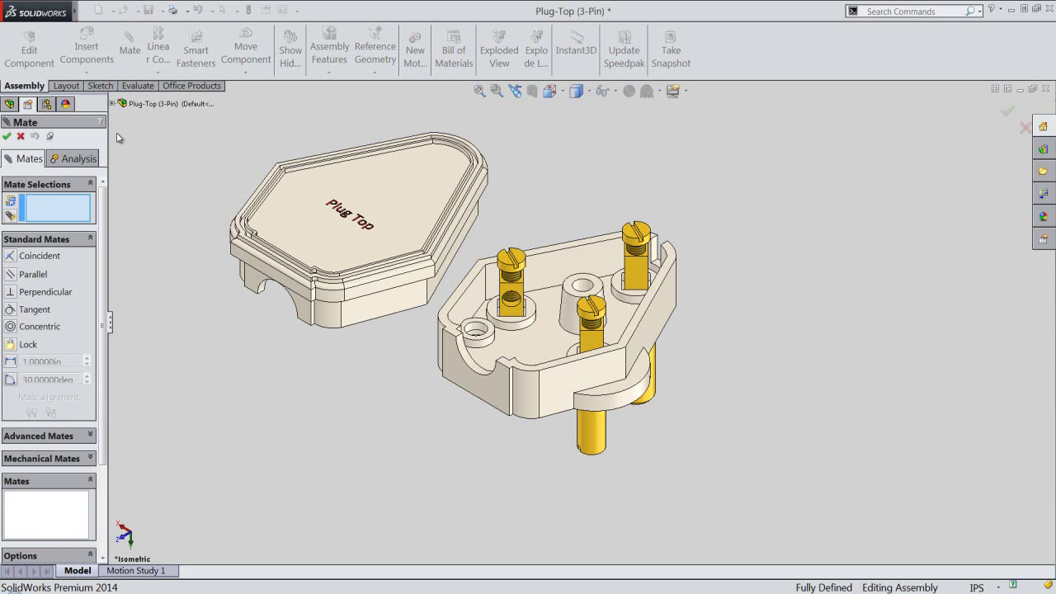
pyautogui.click(113, 104)
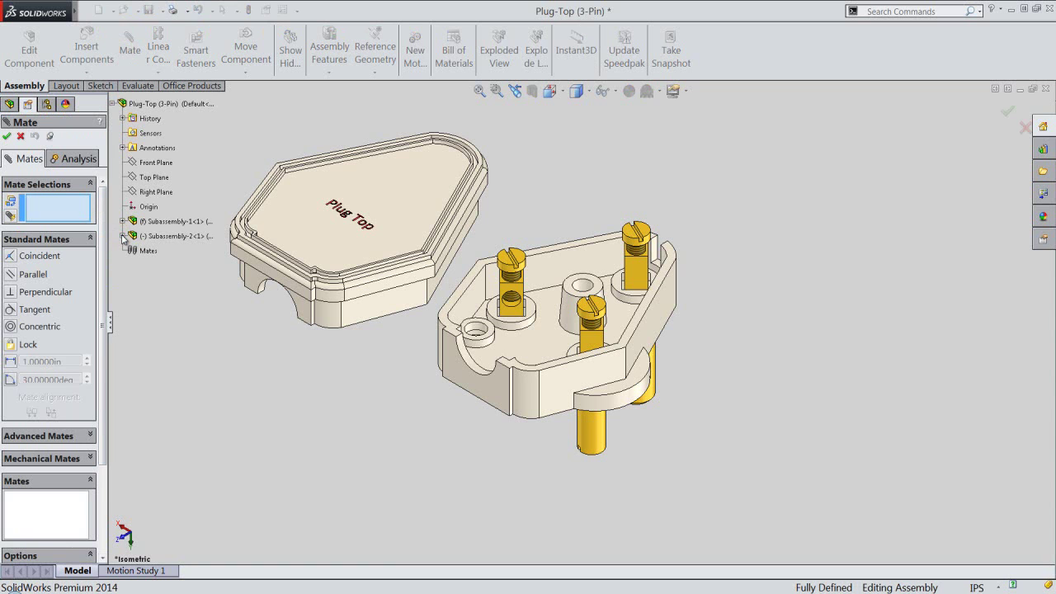
pyautogui.click(123, 237)
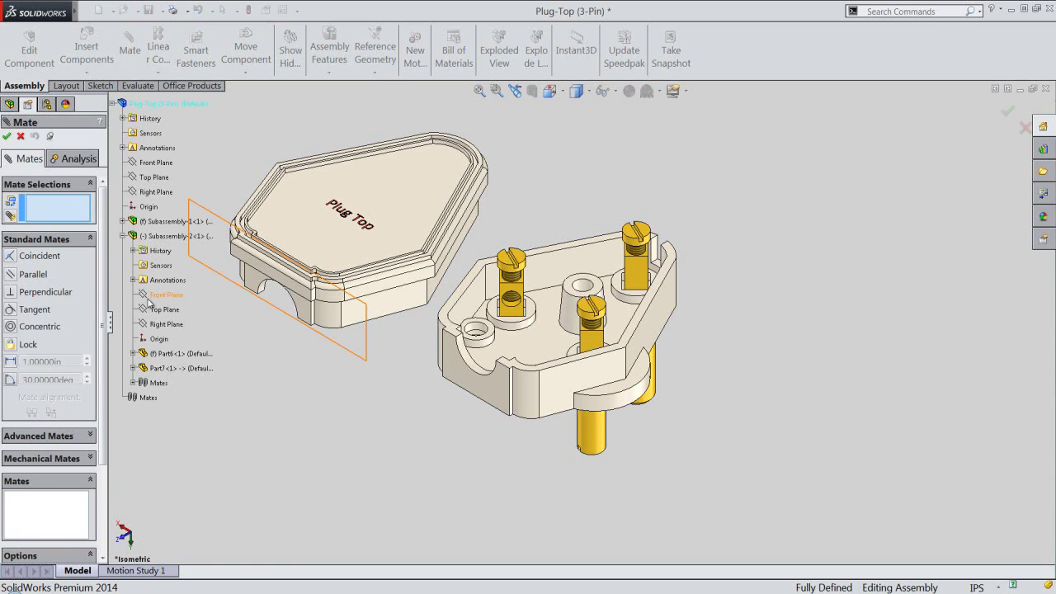
pyautogui.click(149, 324)
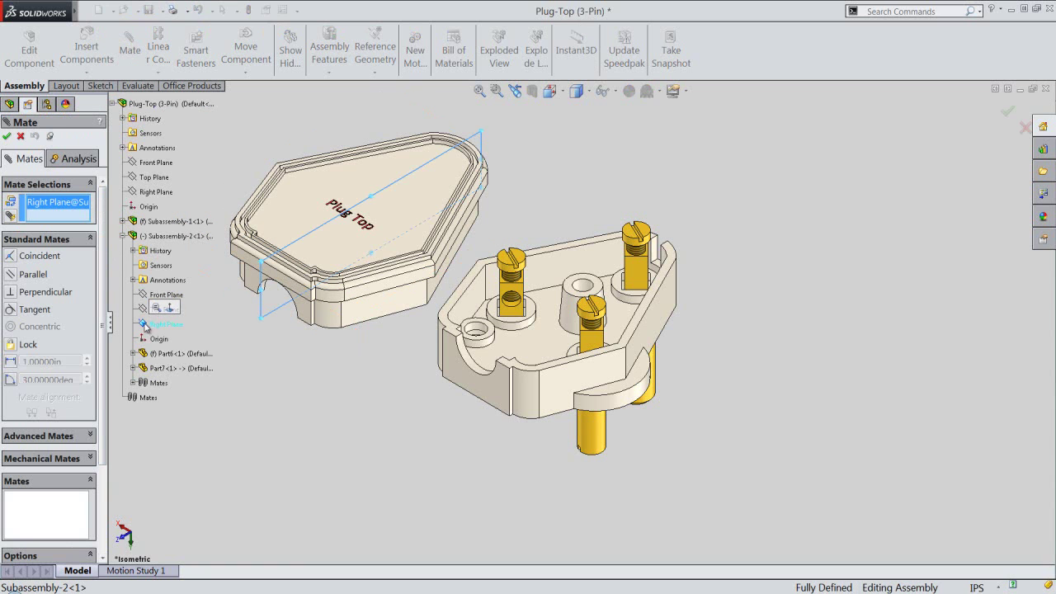
pyautogui.click(121, 221)
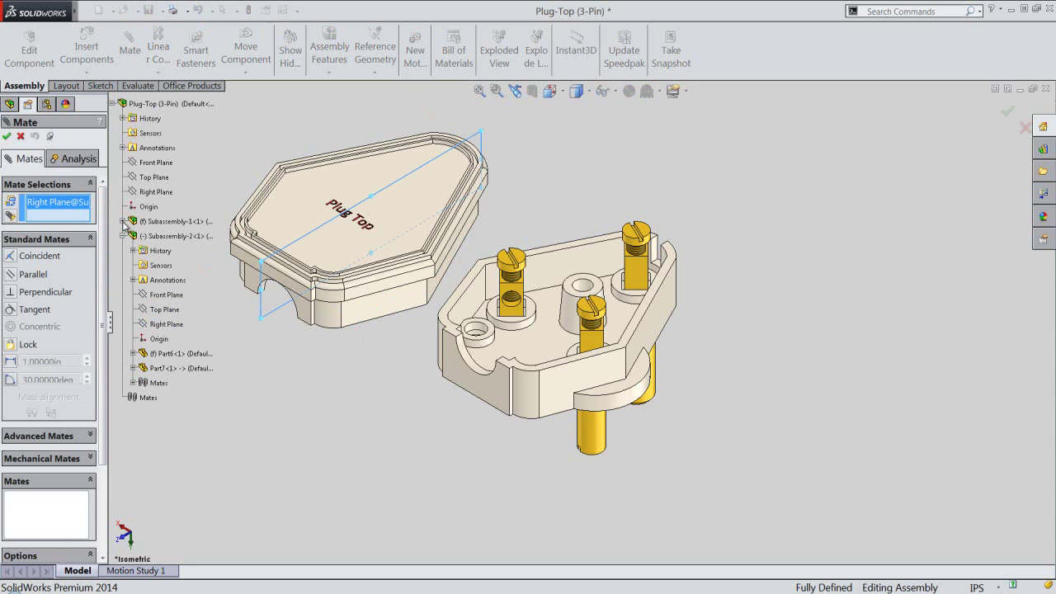
pyautogui.click(122, 221)
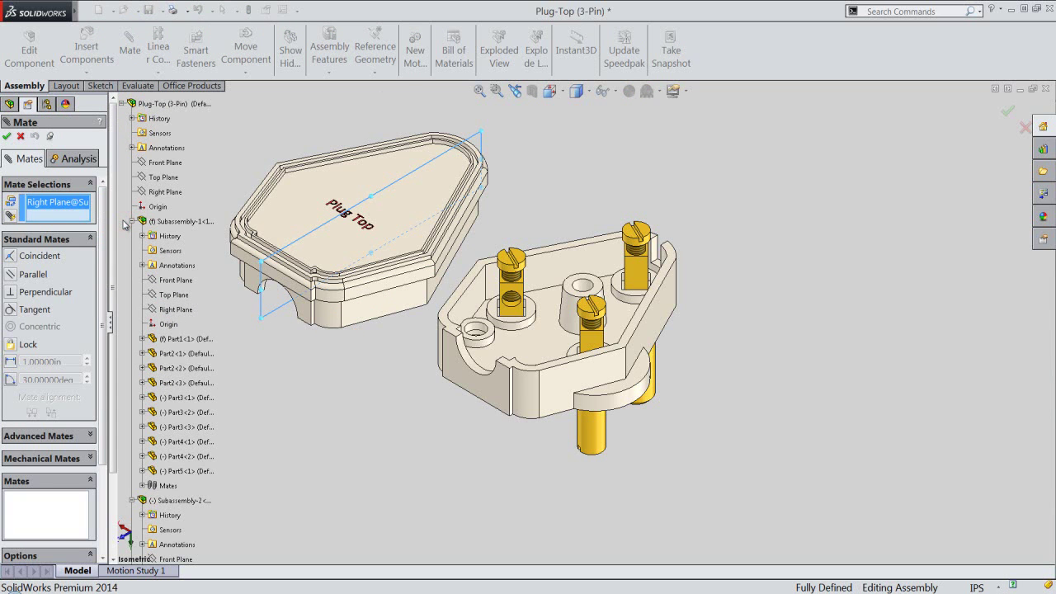
pyautogui.click(169, 310)
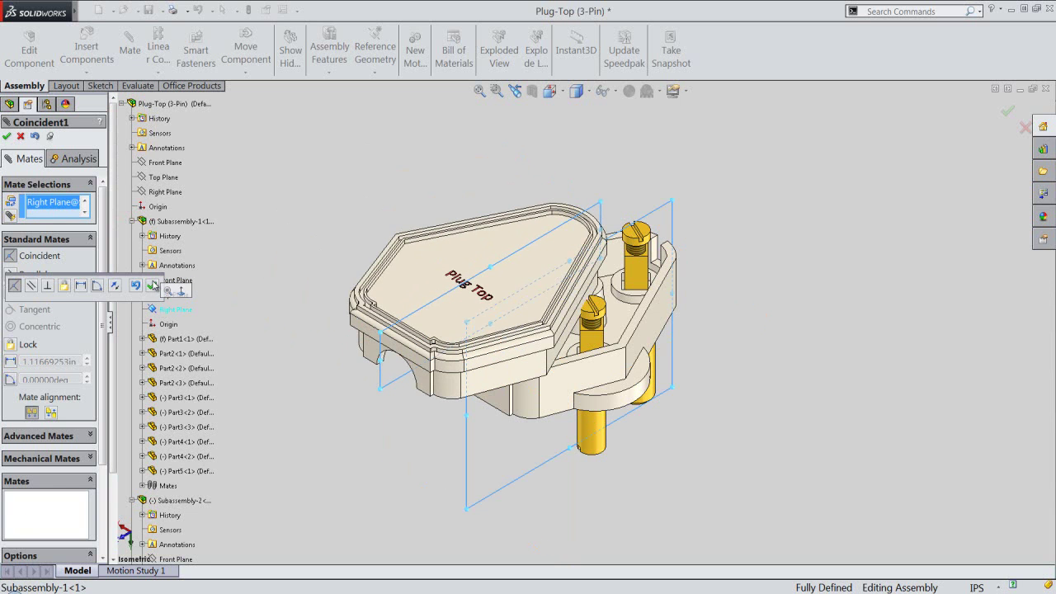
pyautogui.click(152, 287)
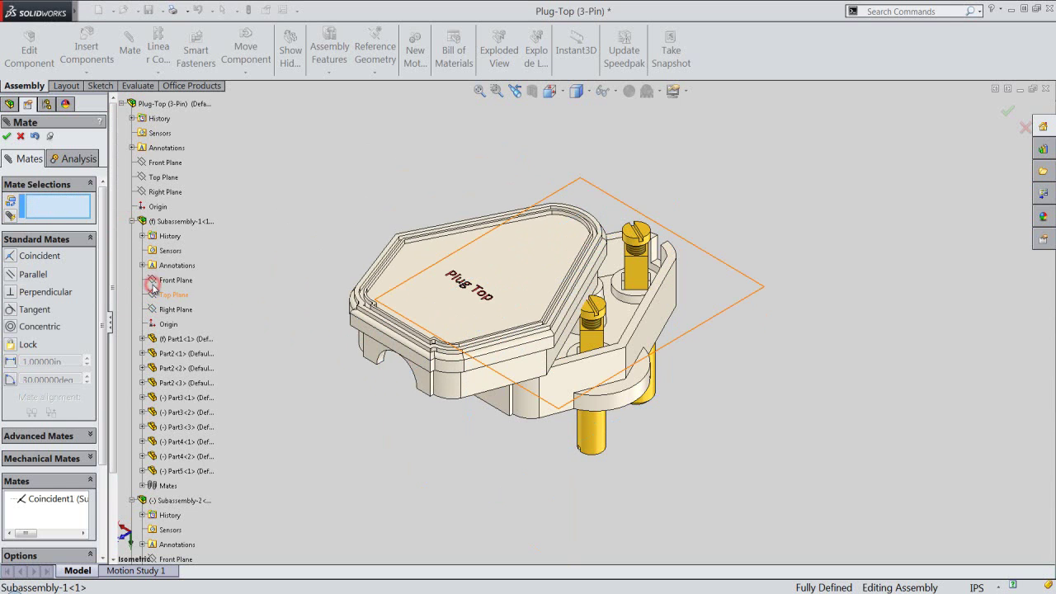
# Close the mate tool and collapse the feature tree to top-level items.
pyautogui.click(6, 136)
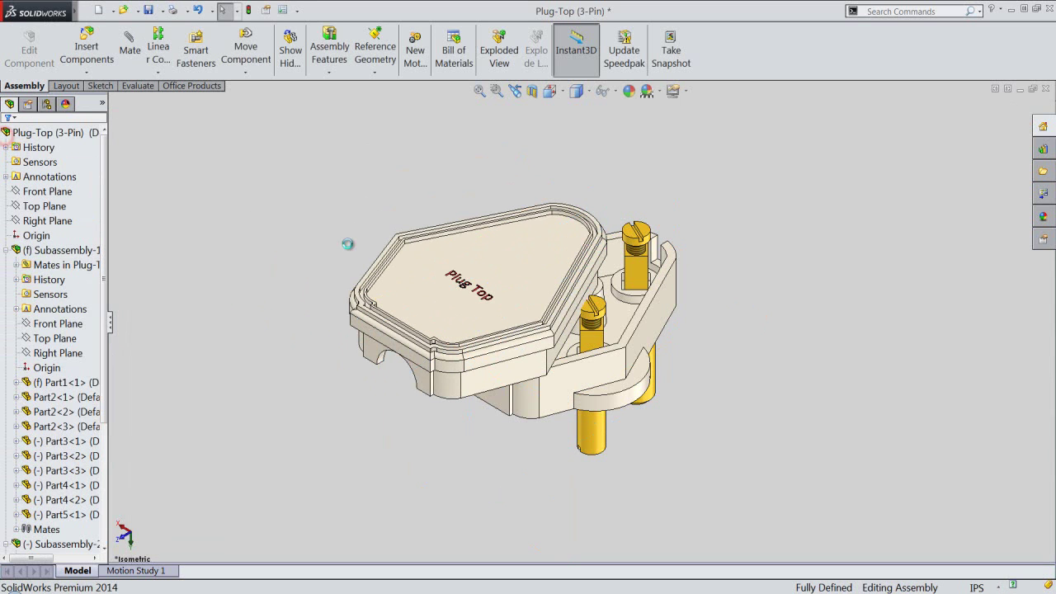
pyautogui.rightClick(91, 163)
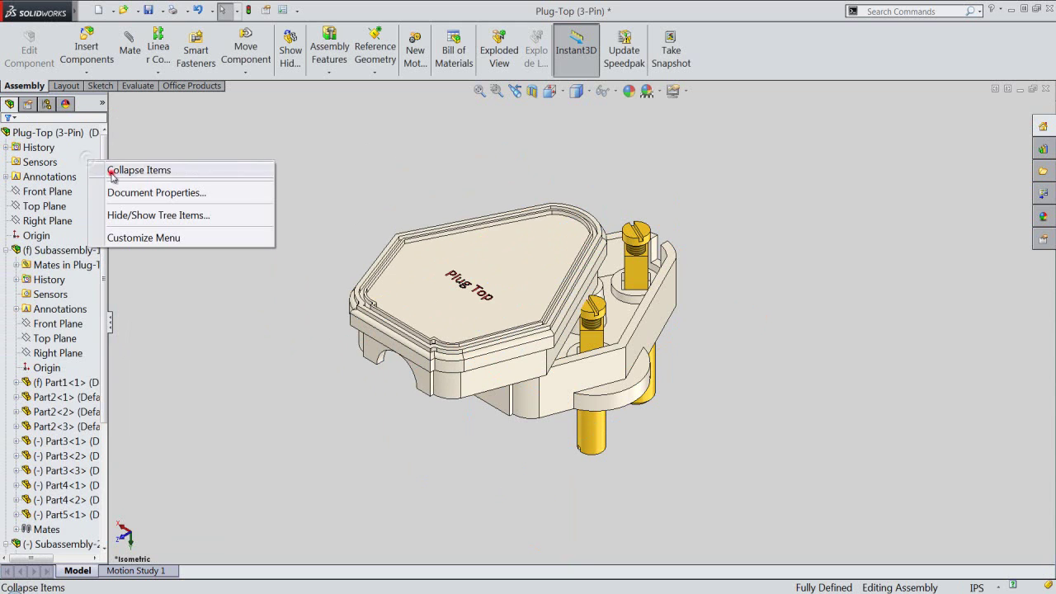
pyautogui.click(116, 170)
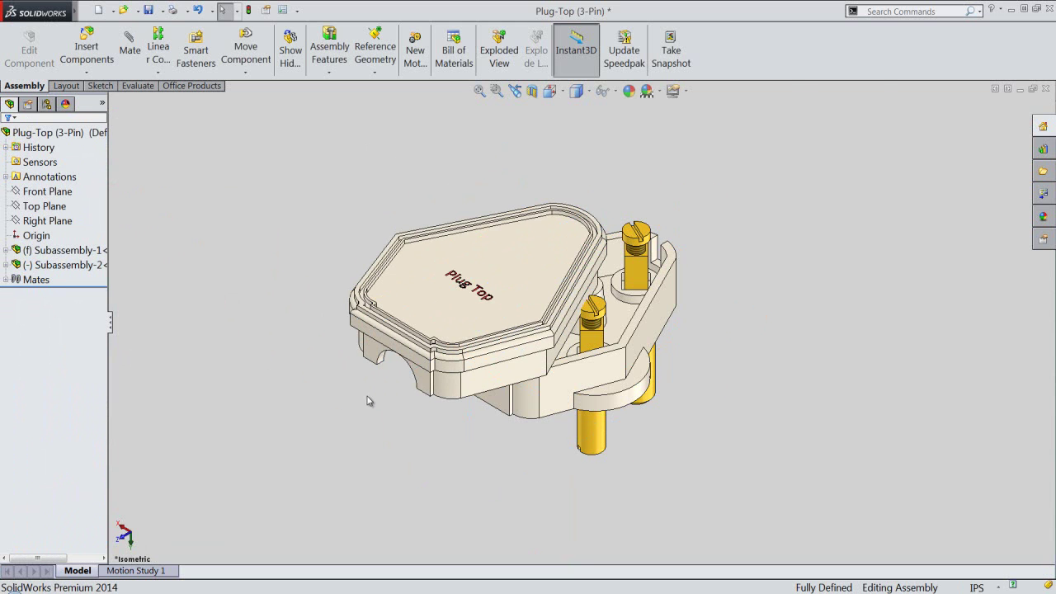
pyautogui.scroll(-3, 363, 396)
# Drag the Plug Top cover to shift it and lift it up off the pin base.
pyautogui.click(487, 348)
pyautogui.moveTo(532, 337); pyautogui.dragTo(565, 363)
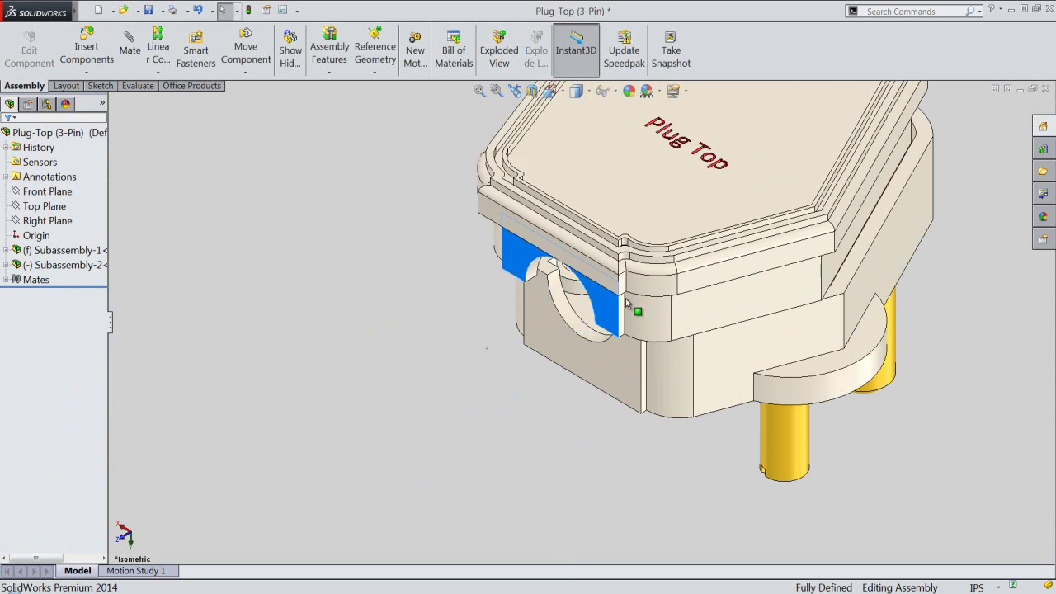
pyautogui.click(571, 353)
pyautogui.click(610, 346)
pyautogui.click(569, 393)
pyautogui.moveTo(700, 304); pyautogui.dragTo(706, 153)
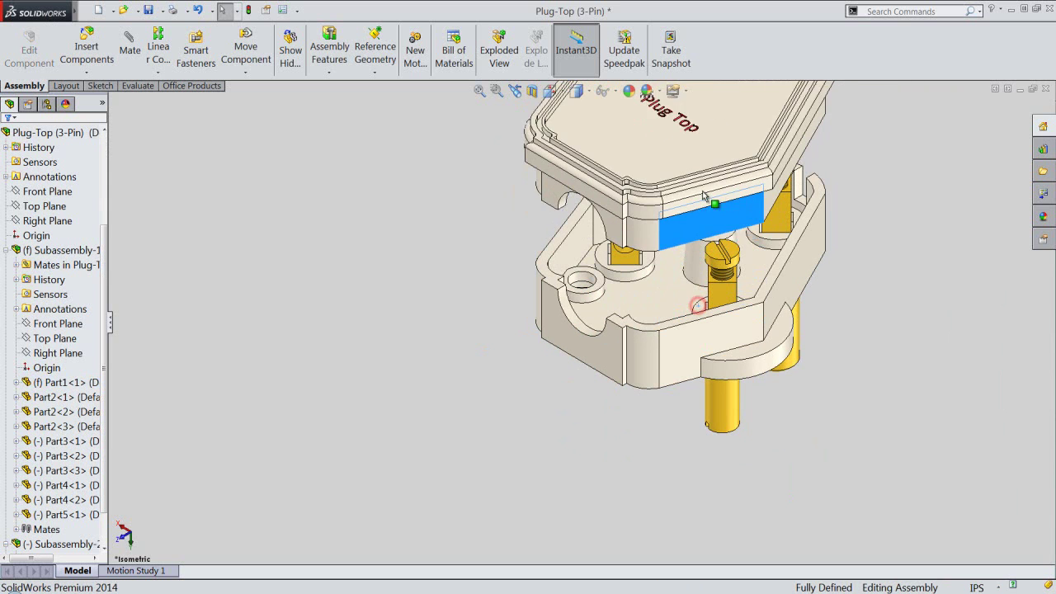
pyautogui.click(537, 219)
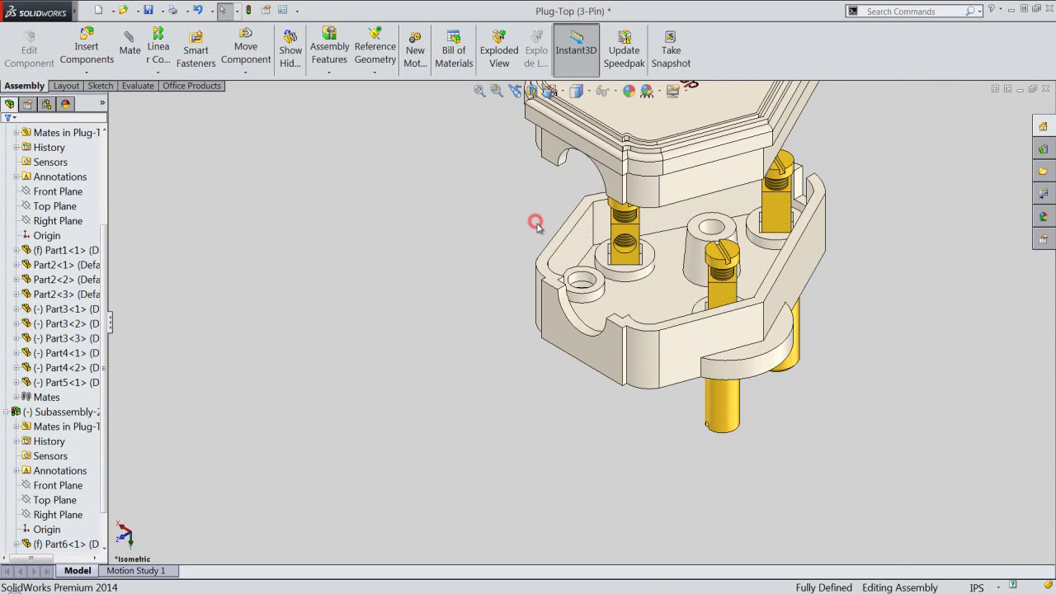
# From underneath, mate the cover's inner face coincident to the base so the cover closes.
pyautogui.scroll(-3, 538, 231)
pyautogui.click(554, 315)
pyautogui.moveTo(554, 315)
pyautogui.mouseDown(button='middle')
pyautogui.moveTo(587, 285)
pyautogui.moveTo(592, 296)
pyautogui.mouseUp(button='middle')
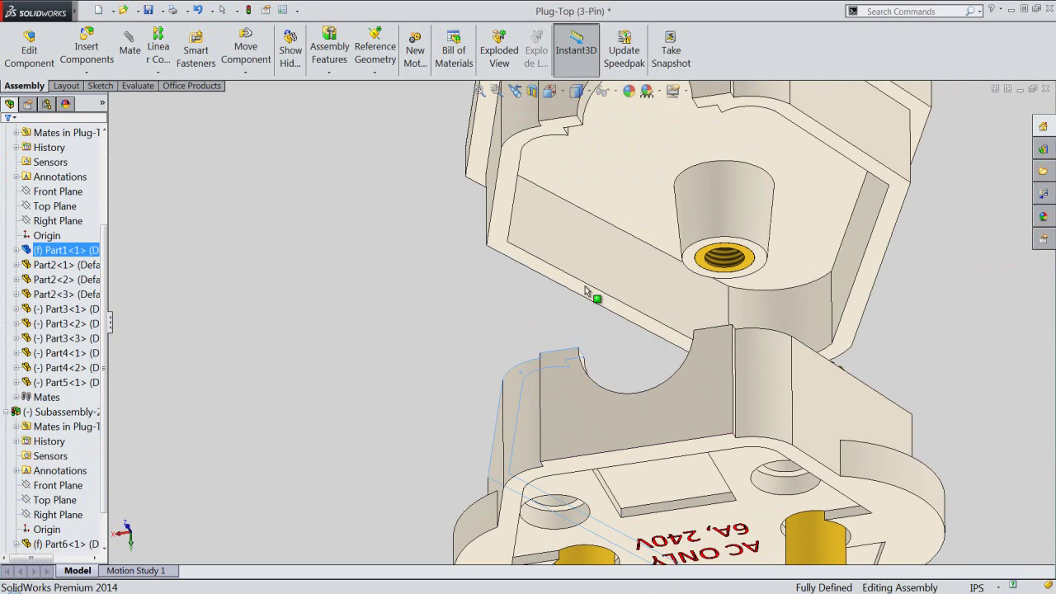
pyautogui.click(503, 204)
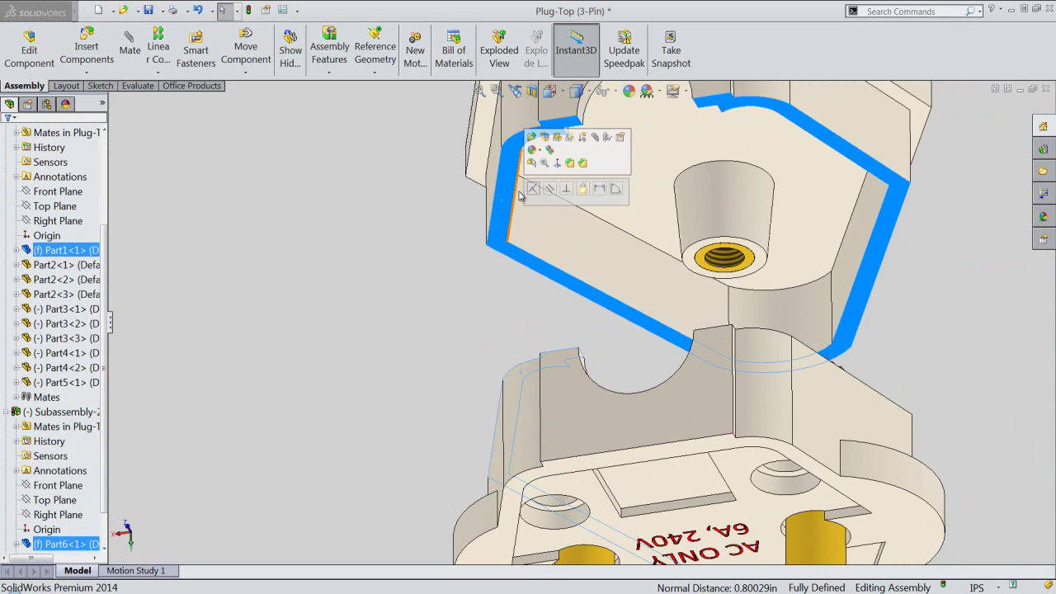
pyautogui.click(533, 189)
pyautogui.click(439, 233)
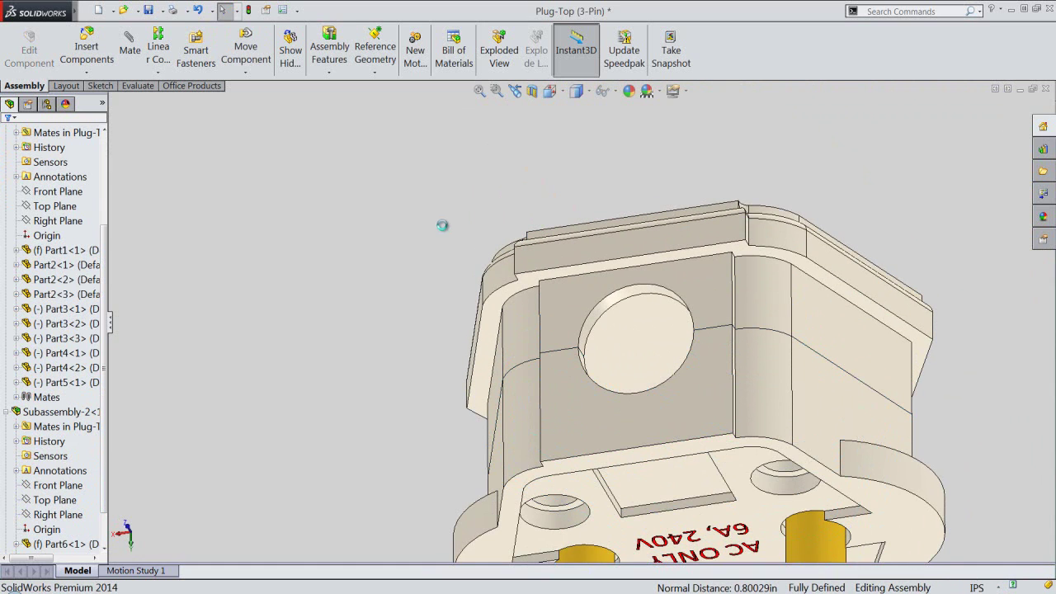
# Restore the previous view, zoom to fit, collapse the tree, and inspect the pins underneath.
pyautogui.click(515, 91)
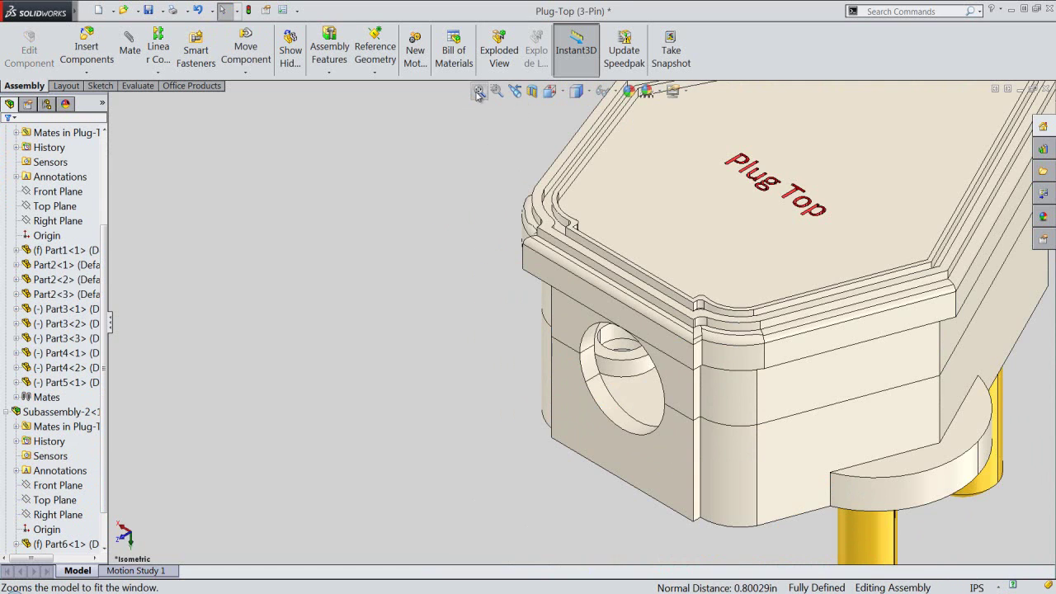
pyautogui.click(479, 91)
pyautogui.rightClick(105, 174)
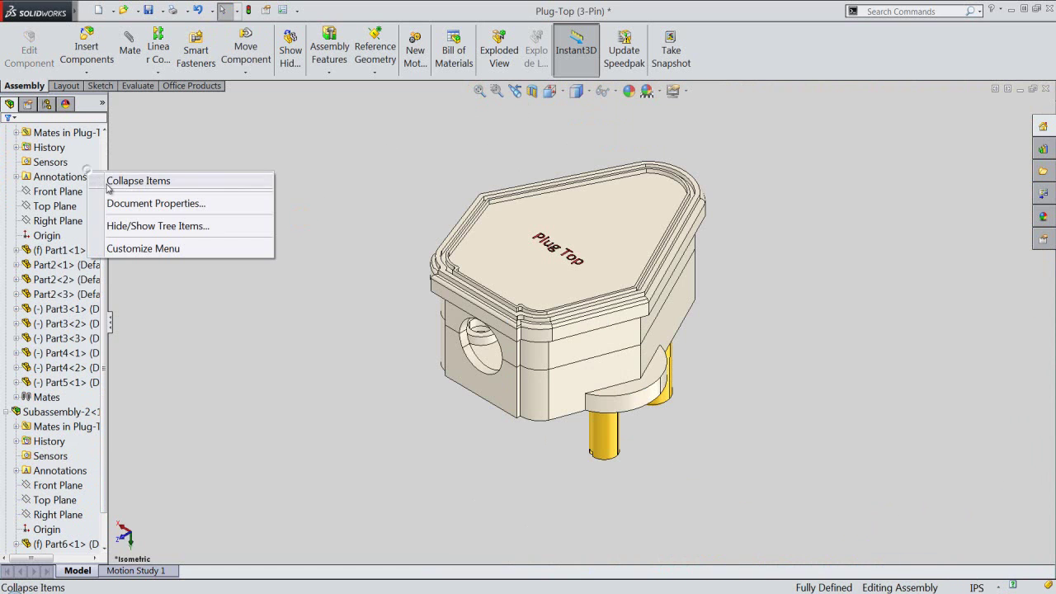
pyautogui.click(119, 180)
pyautogui.moveTo(549, 383); pyautogui.dragTo(500, 178, button='middle')
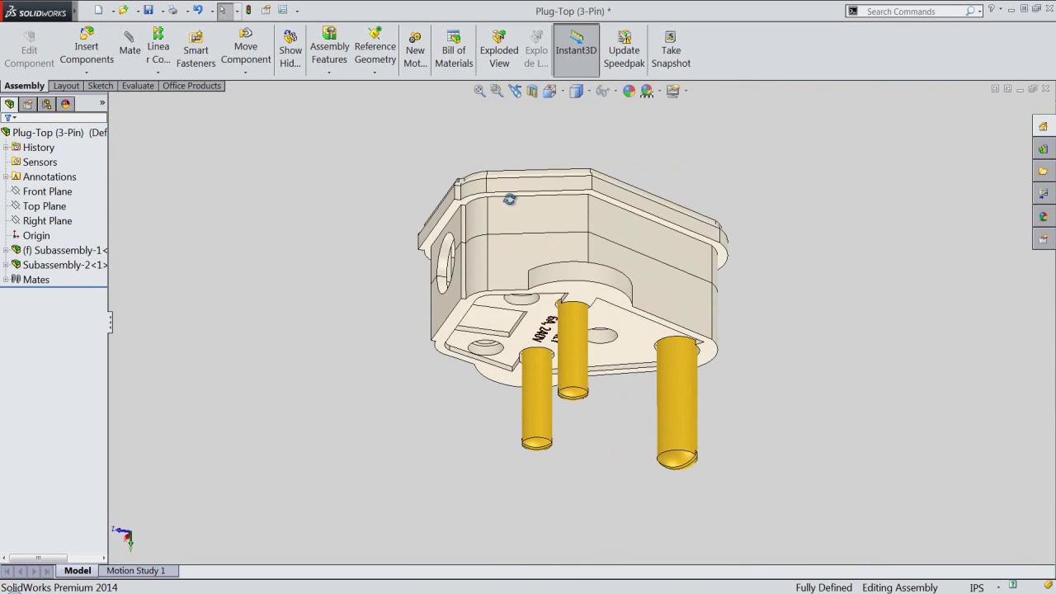
pyautogui.click(516, 91)
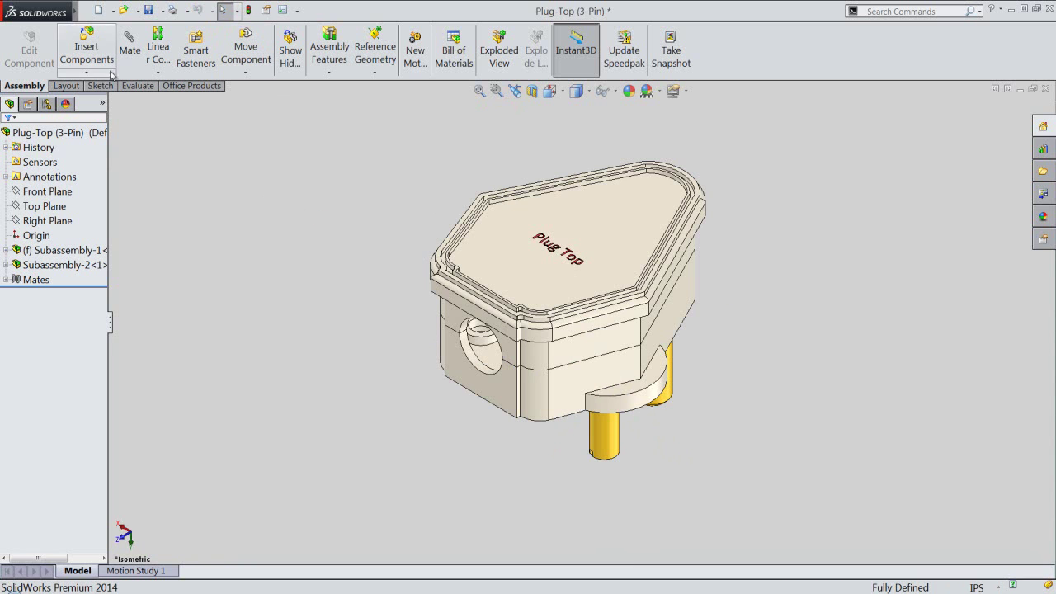
# Run Interference Detection on just the top and lower housings, getting No Interferences.
pyautogui.click(132, 88)
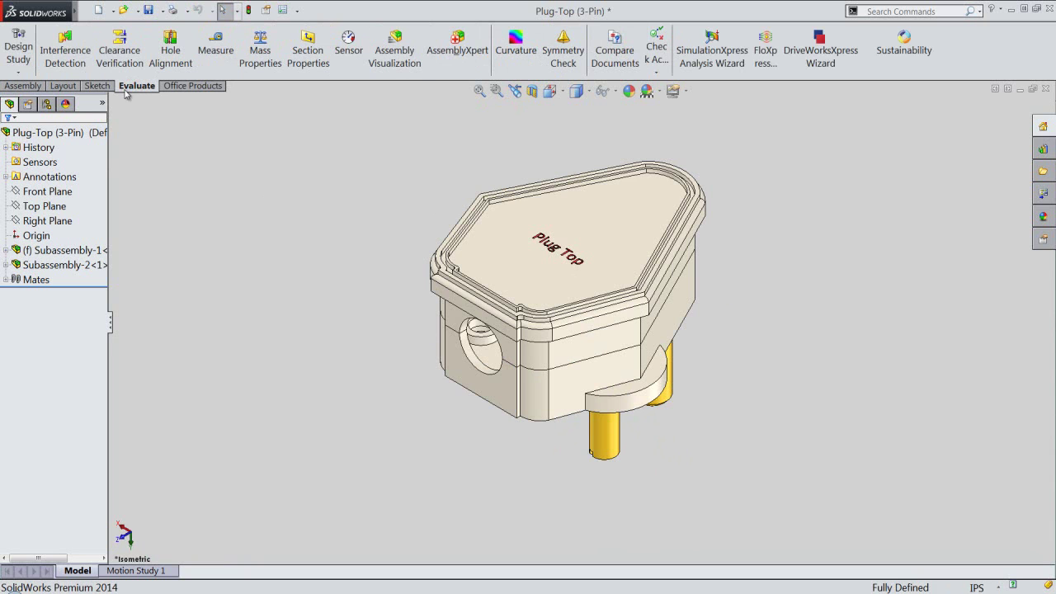
pyautogui.click(62, 59)
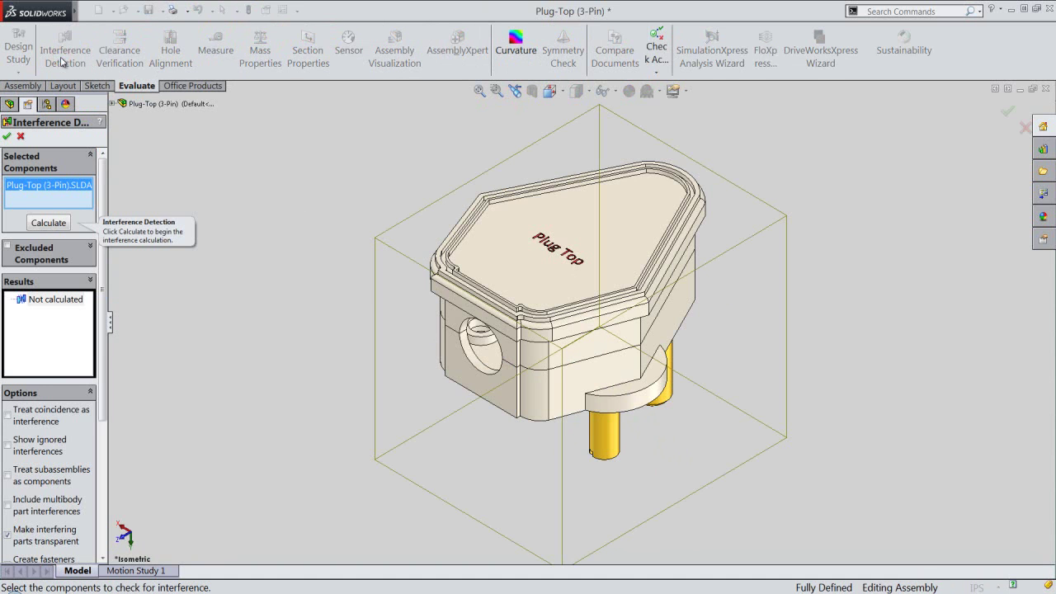
pyautogui.rightClick(62, 192)
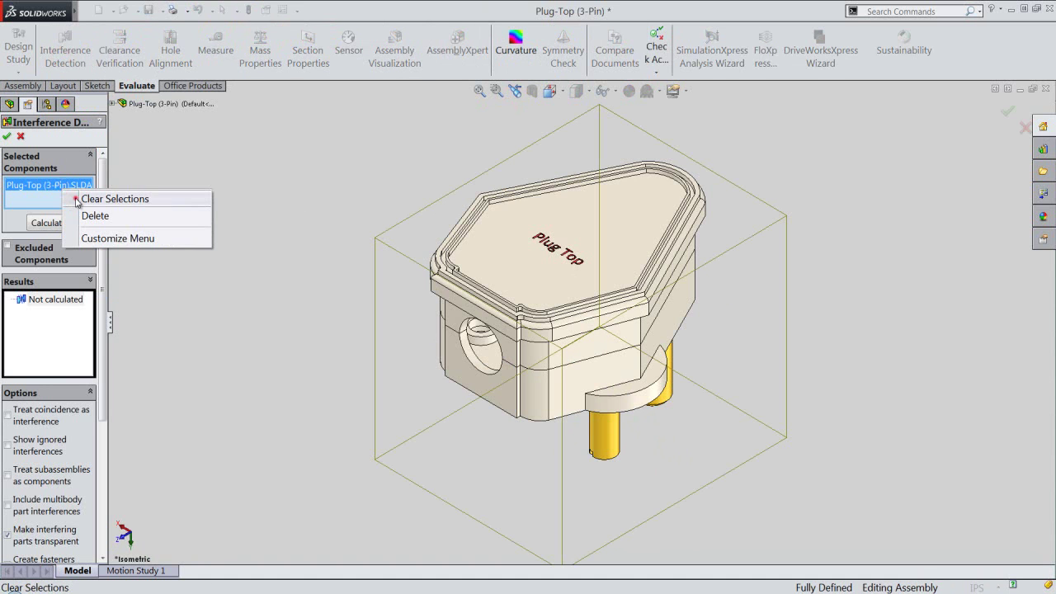
pyautogui.click(140, 200)
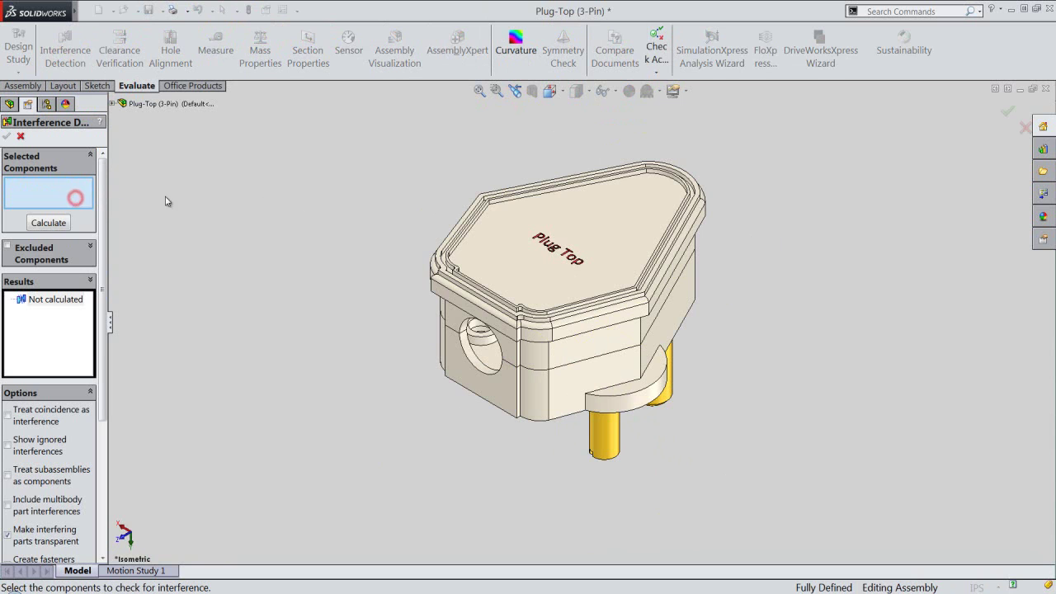
pyautogui.click(511, 262)
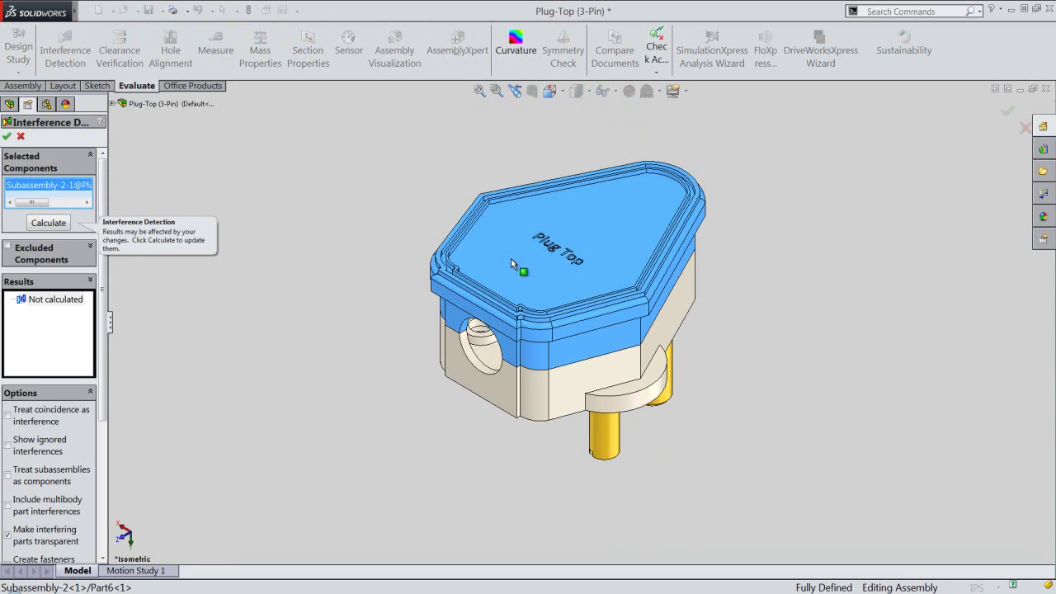
pyautogui.click(461, 370)
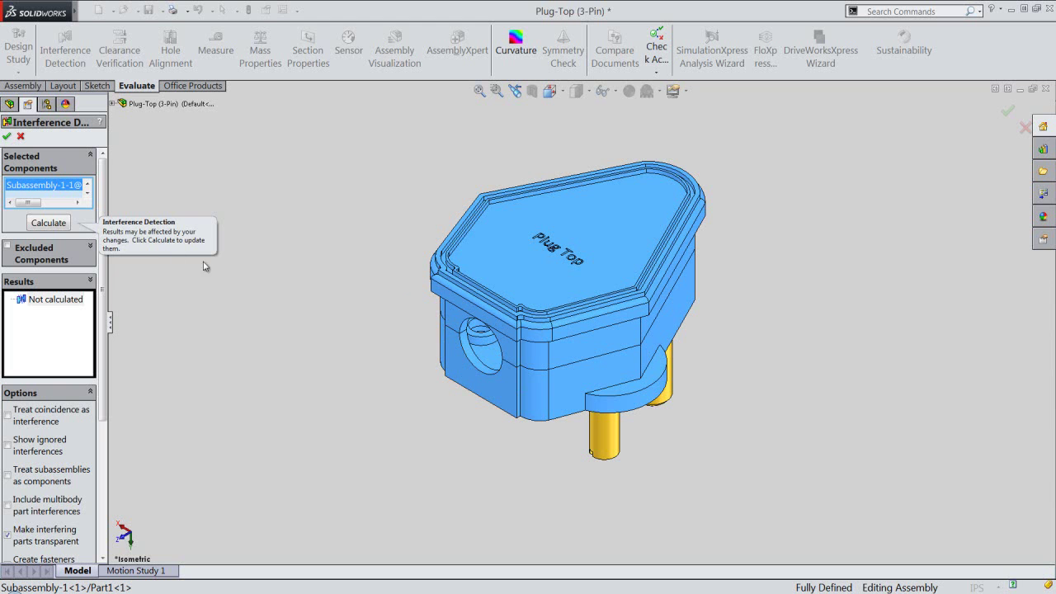
pyautogui.click(47, 223)
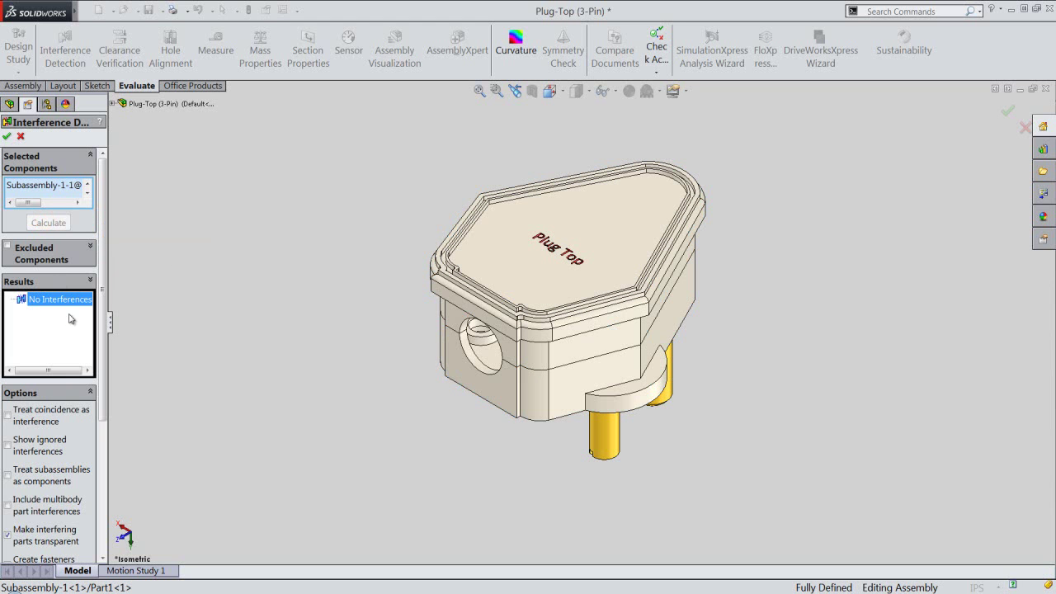
pyautogui.click(6, 136)
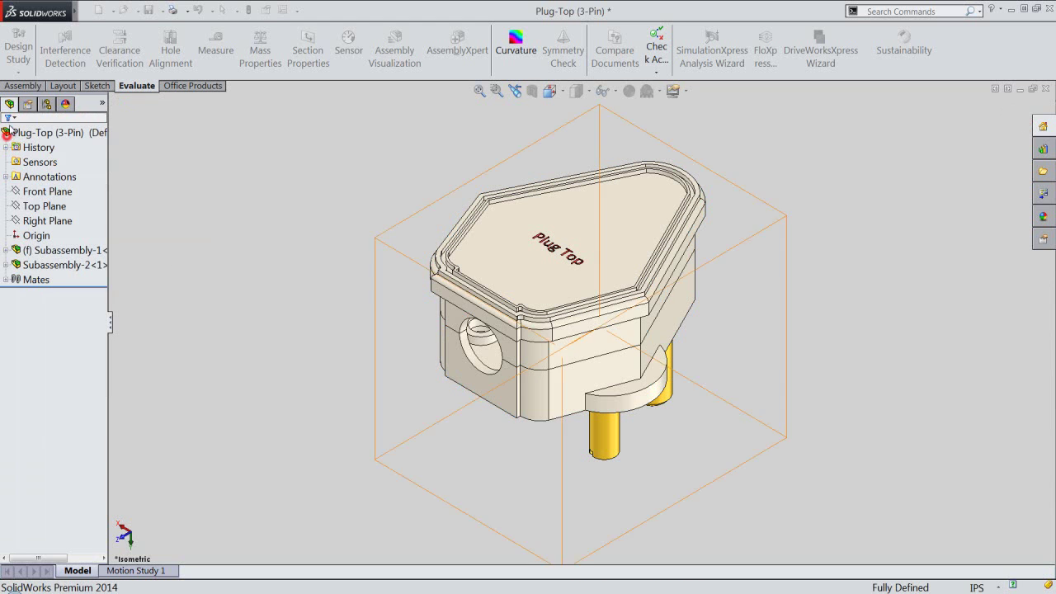
# Hide the Subassembly-2 top housing to expose the base's brass screw terminals.
pyautogui.click(23, 86)
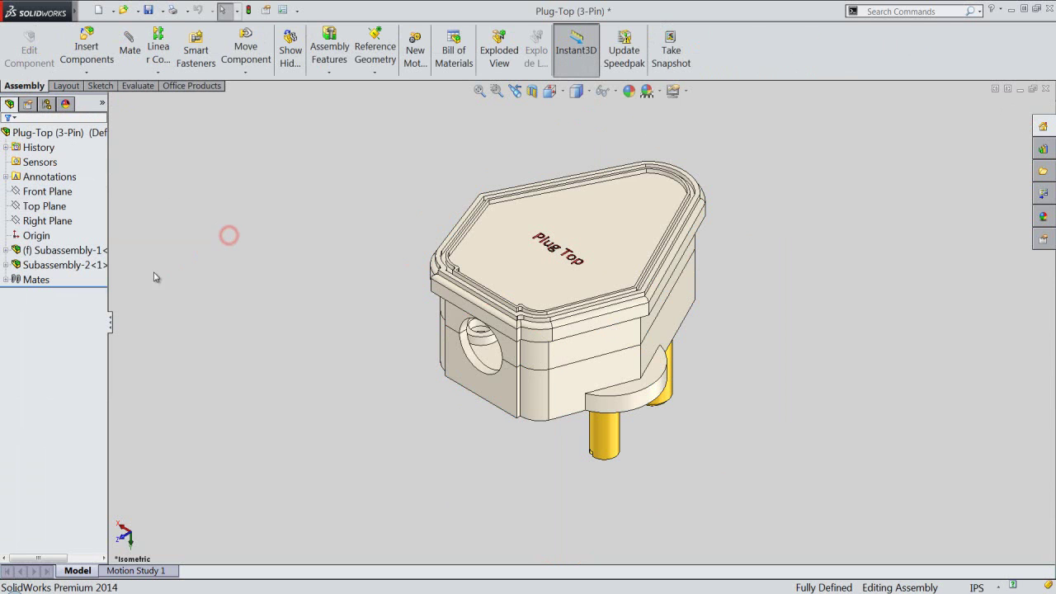
pyautogui.click(89, 265)
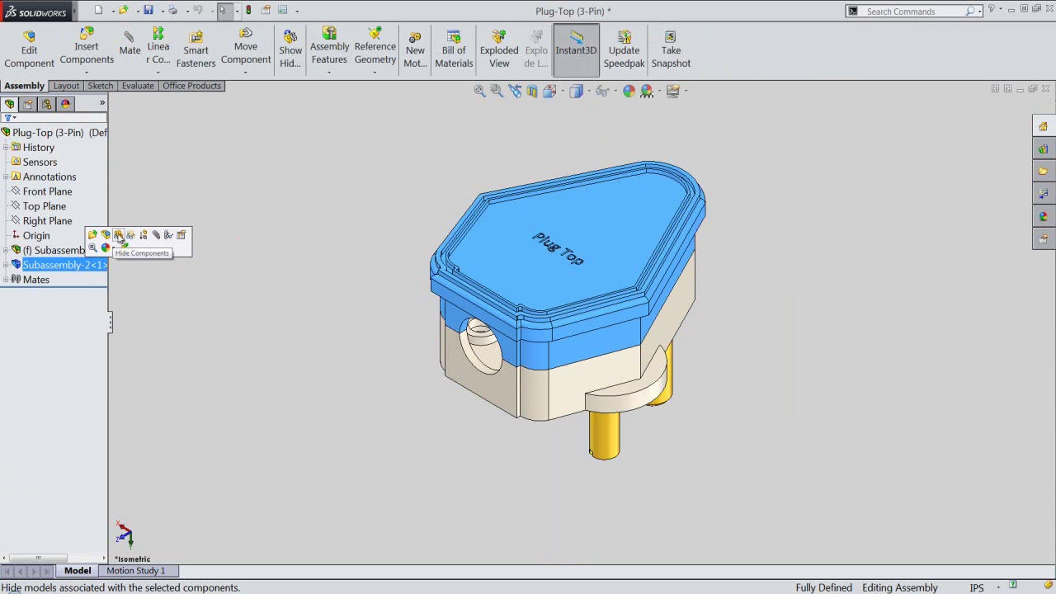
pyautogui.click(120, 236)
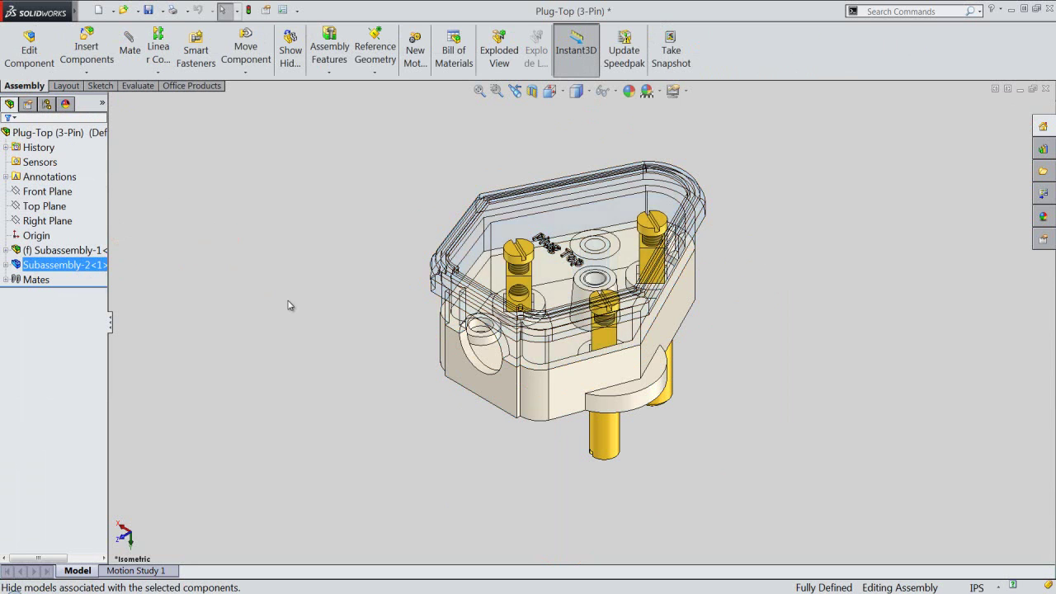
pyautogui.click(87, 50)
# Insert Part9 from the Plug-Top (3-Pin) folder beside the plug base and edit it in place.
pyautogui.click(50, 450)
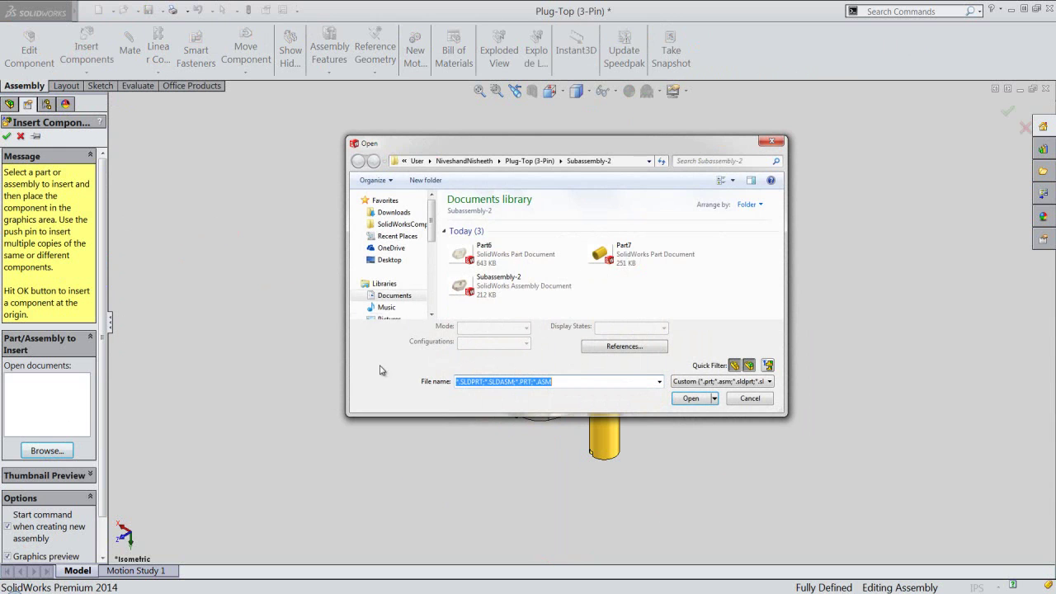
pyautogui.click(545, 162)
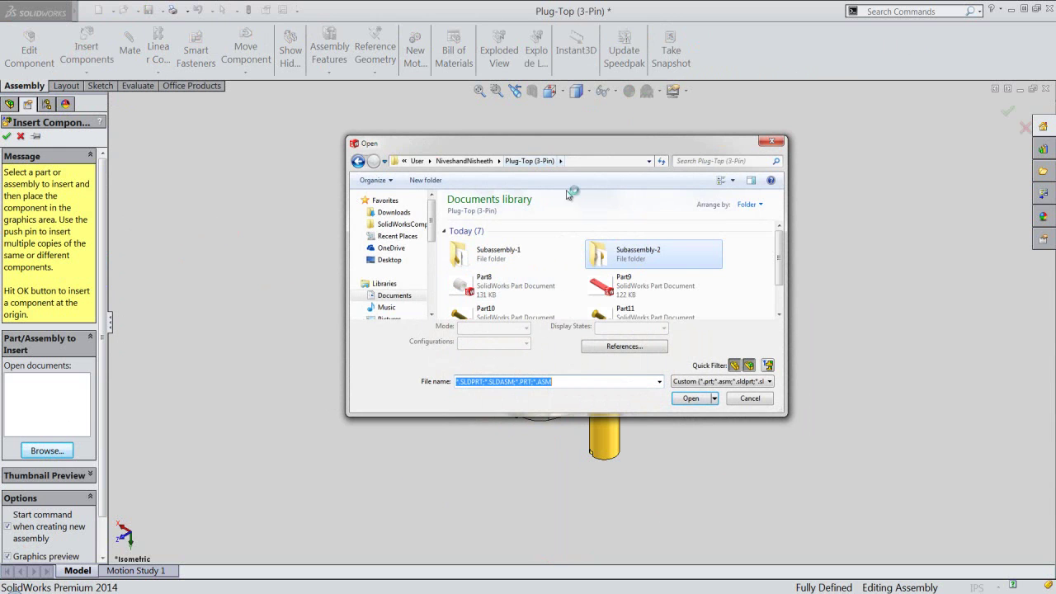
pyautogui.moveTo(779, 264); pyautogui.dragTo(777, 306)
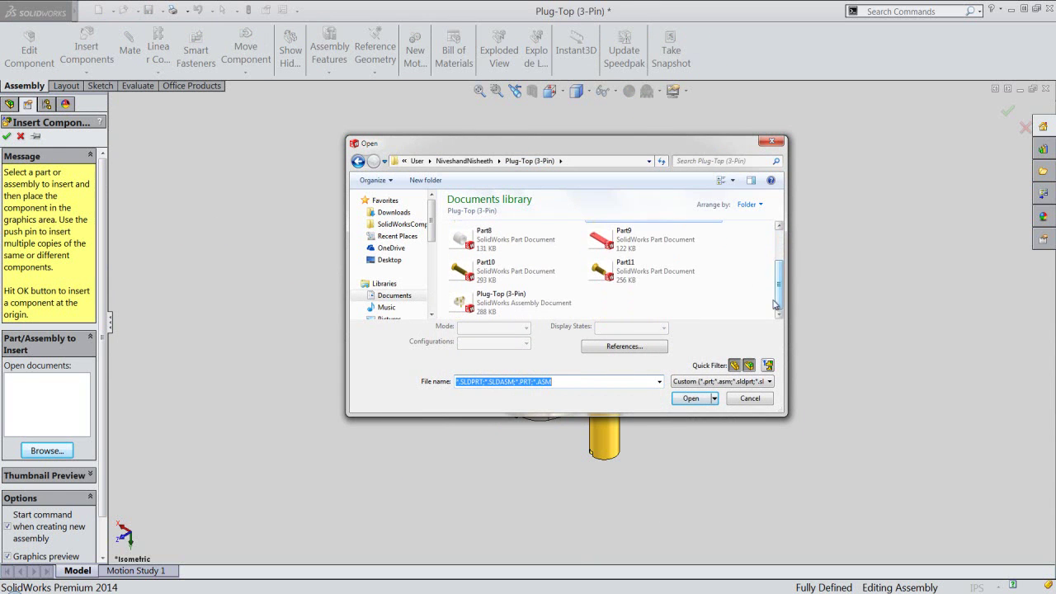
pyautogui.click(651, 244)
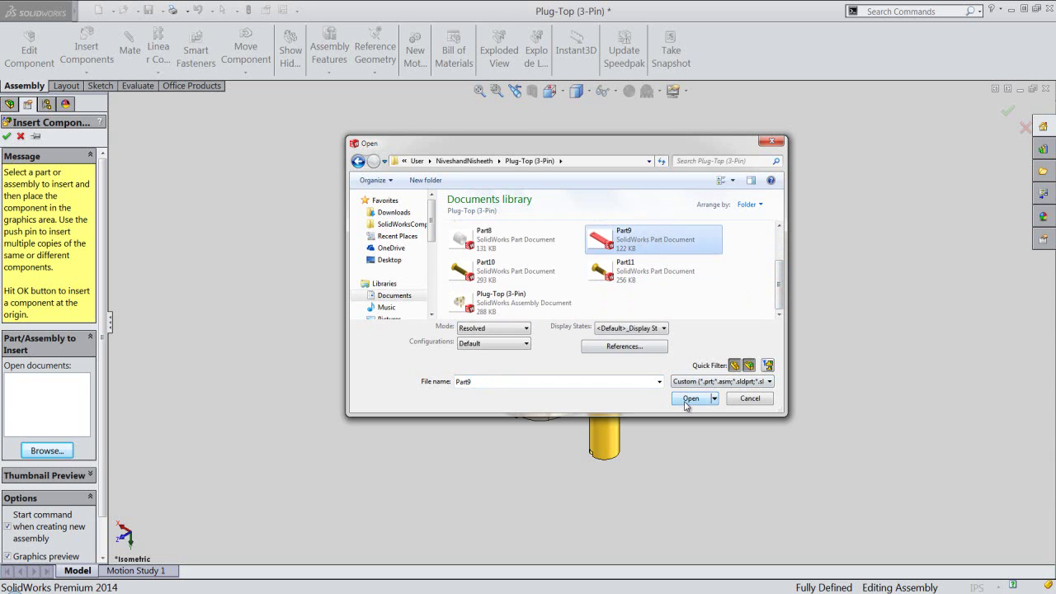
pyautogui.click(688, 399)
pyautogui.click(336, 239)
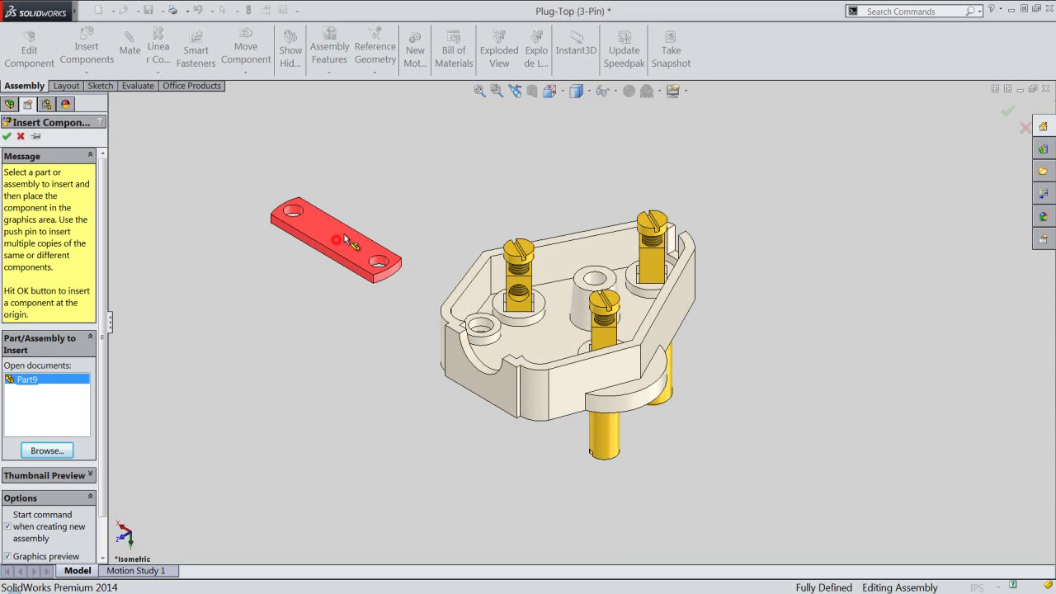
pyautogui.scroll(-2, 384, 200)
pyautogui.click(339, 239)
pyautogui.click(382, 176)
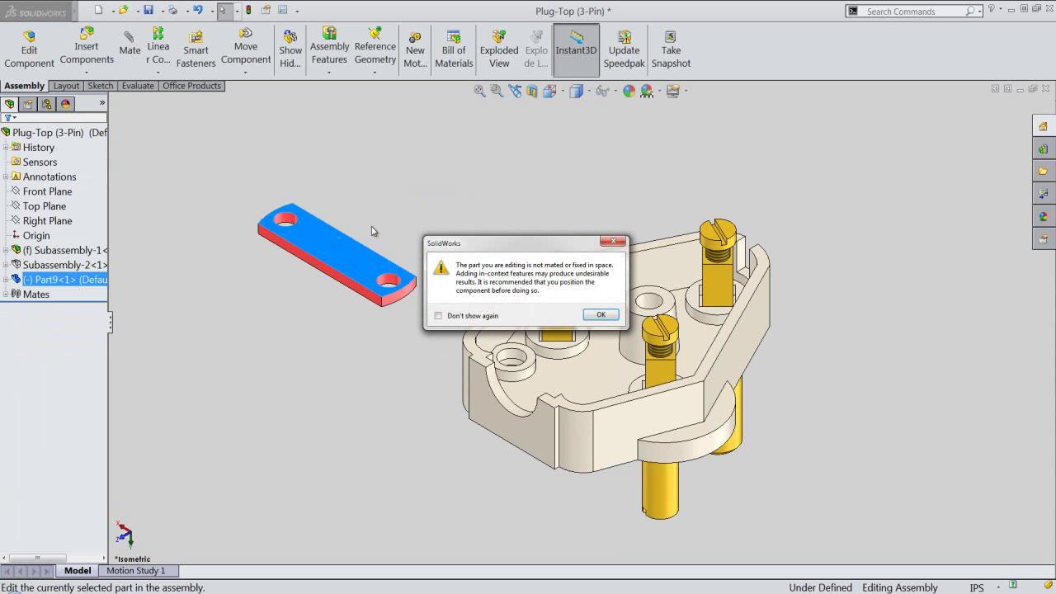
# Add ANSI Inch #8-36 cosmetic threads to both holes of the Part9 strip.
pyautogui.click(602, 316)
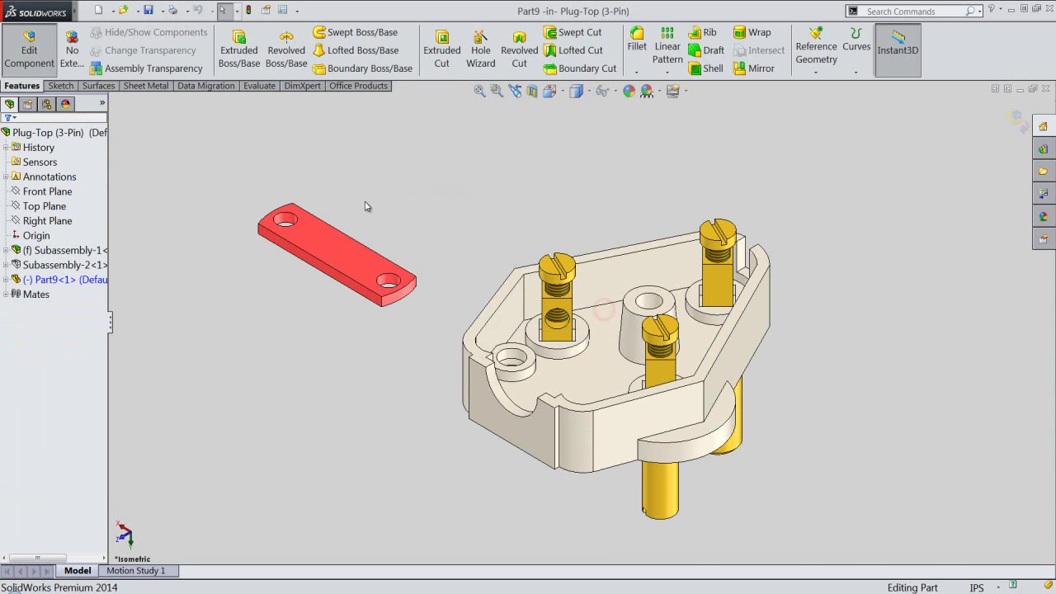
pyautogui.scroll(-2, 320, 212)
pyautogui.moveTo(40, 11)
pyautogui.click(169, 10)
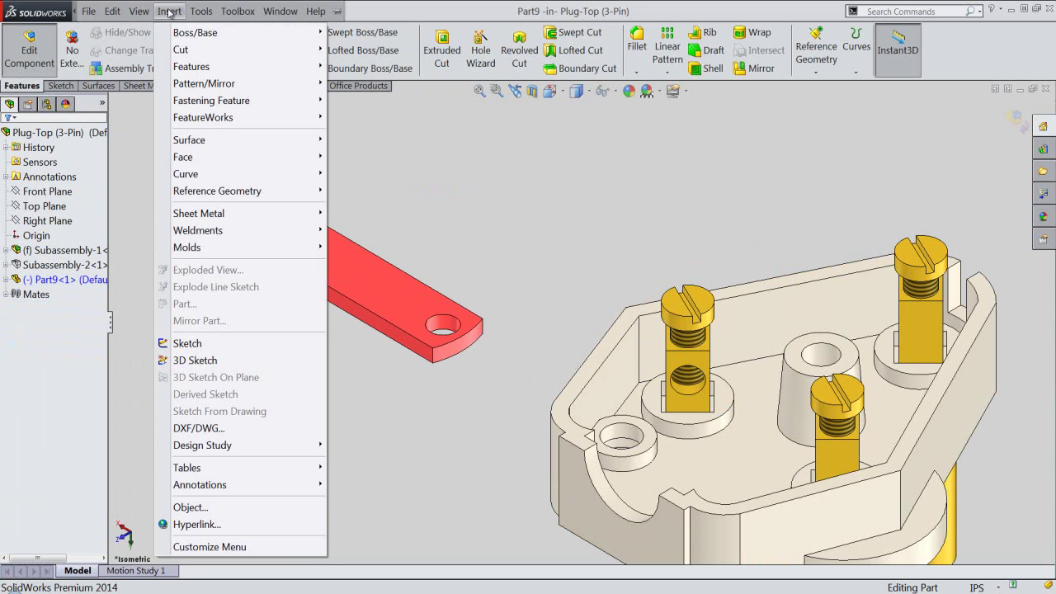
pyautogui.moveTo(200, 484)
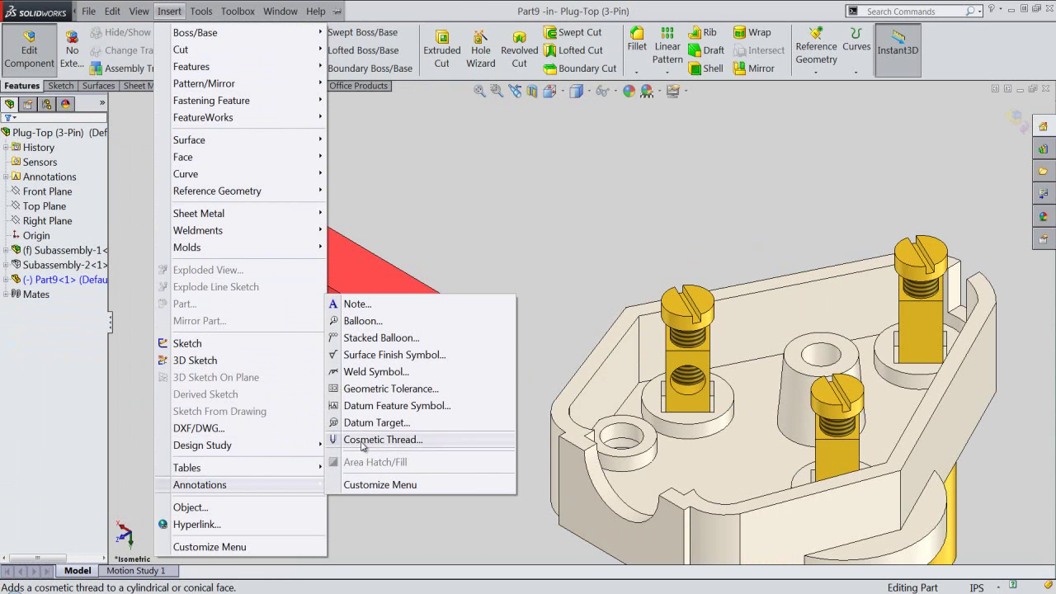
pyautogui.click(359, 439)
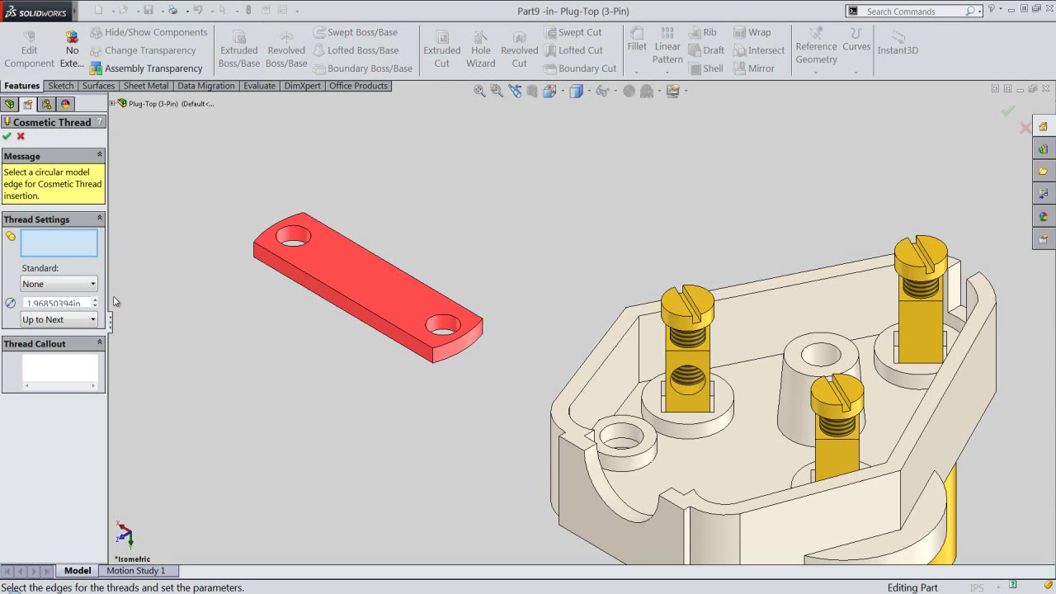
pyautogui.click(83, 285)
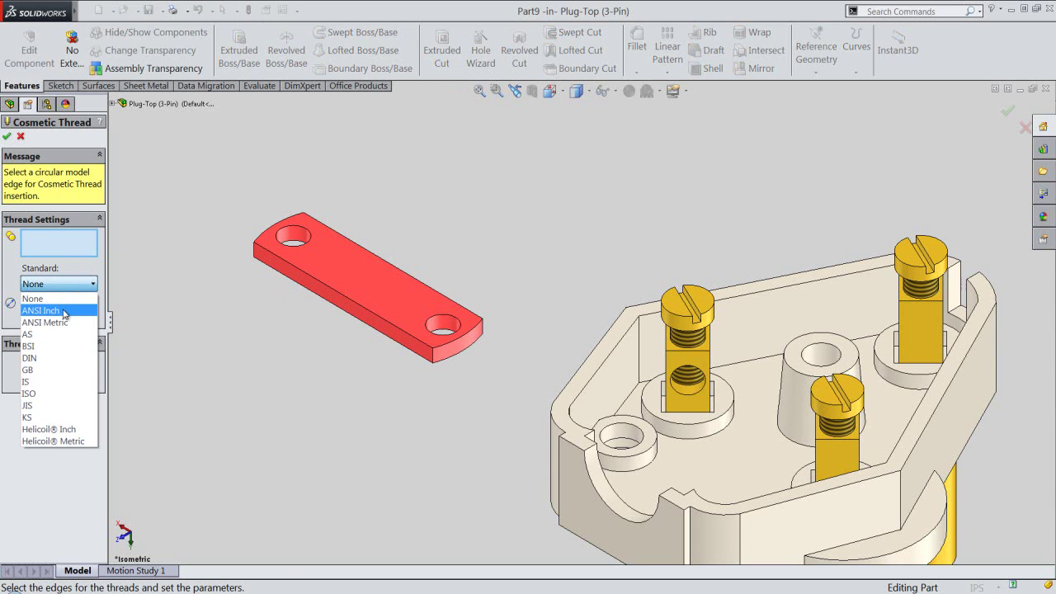
pyautogui.click(64, 312)
pyautogui.scroll(-2, 167, 247)
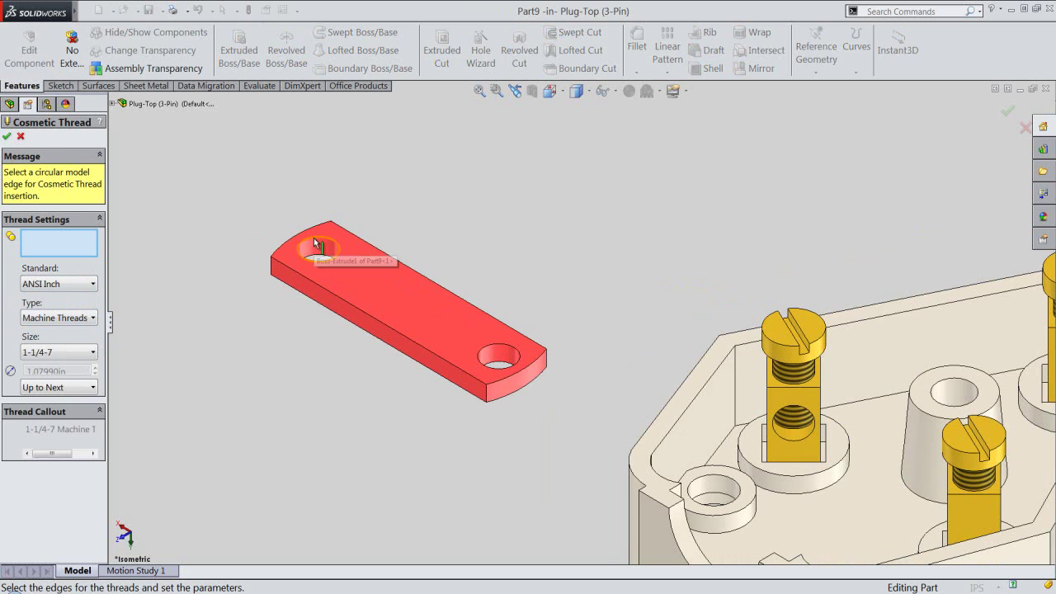
pyautogui.click(315, 244)
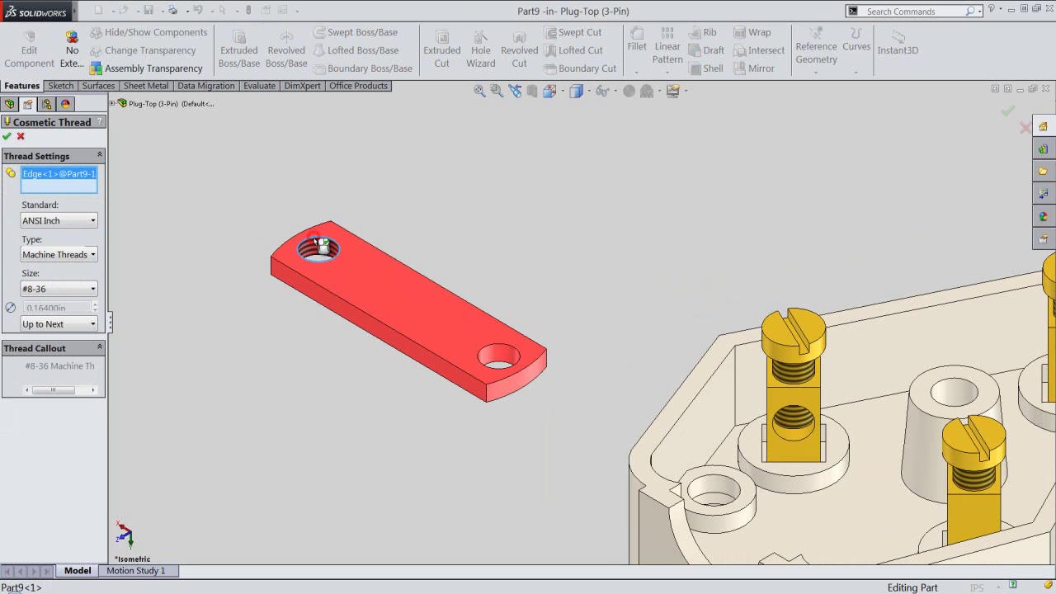
pyautogui.click(491, 347)
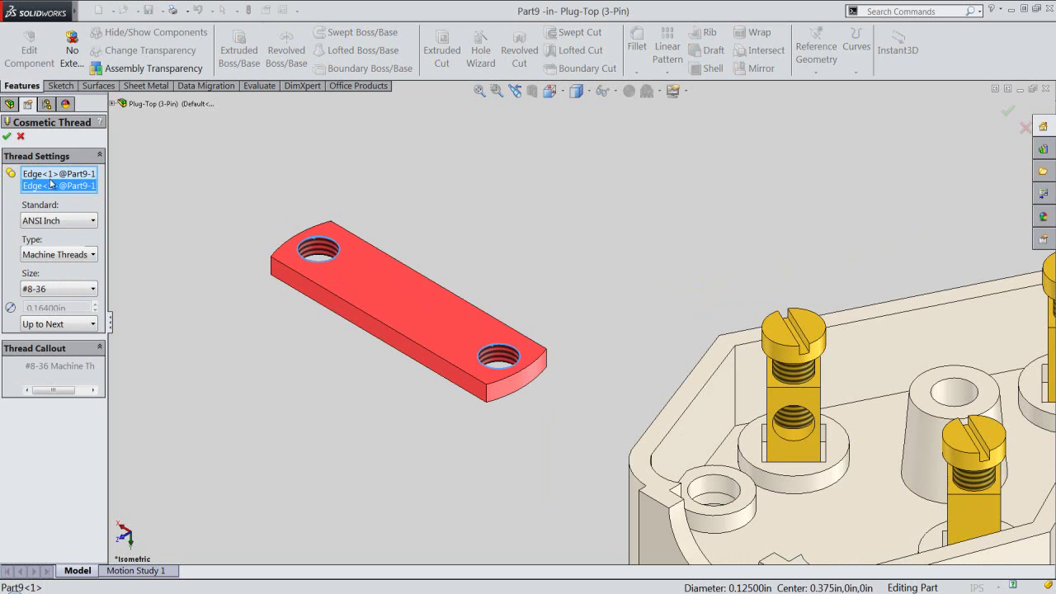
pyautogui.click(7, 137)
# Zoom out and exit Part9 editing back to the Plug-Top (3-Pin) assembly.
pyautogui.click(422, 163)
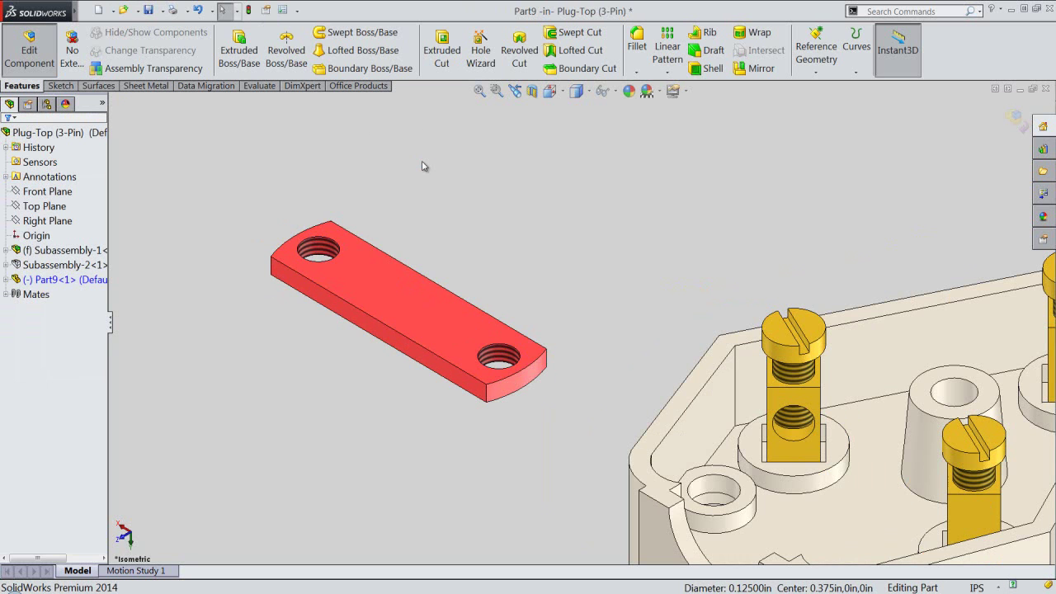
pyautogui.press('f')
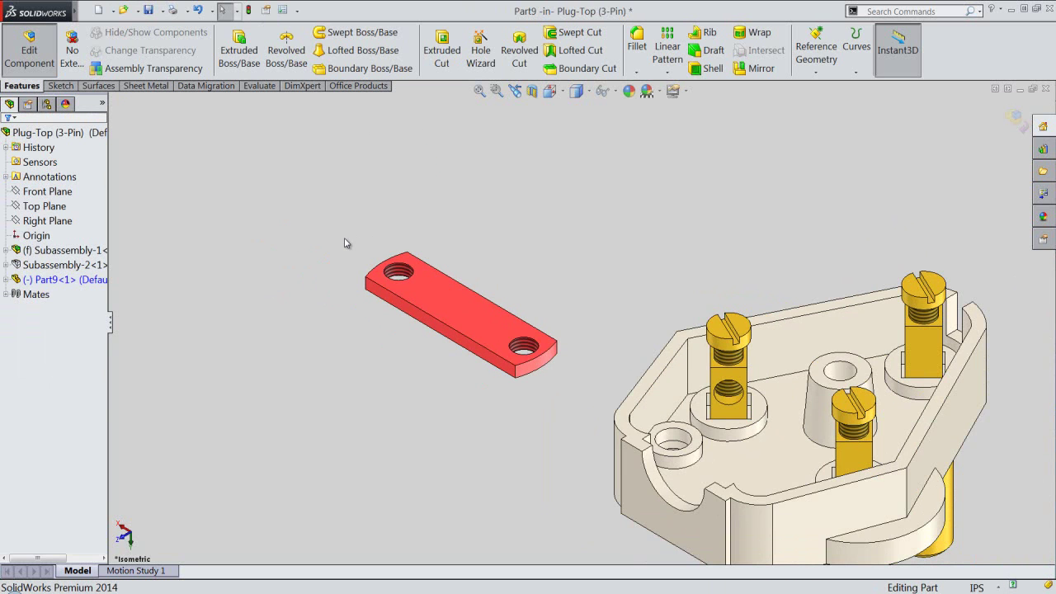
pyautogui.click(281, 273)
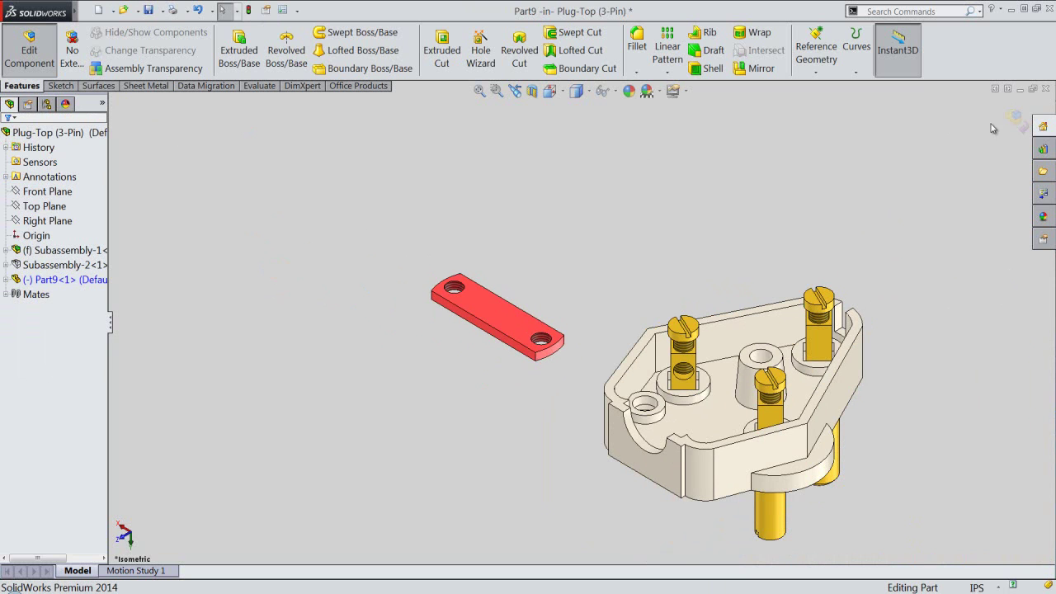
pyautogui.click(1013, 120)
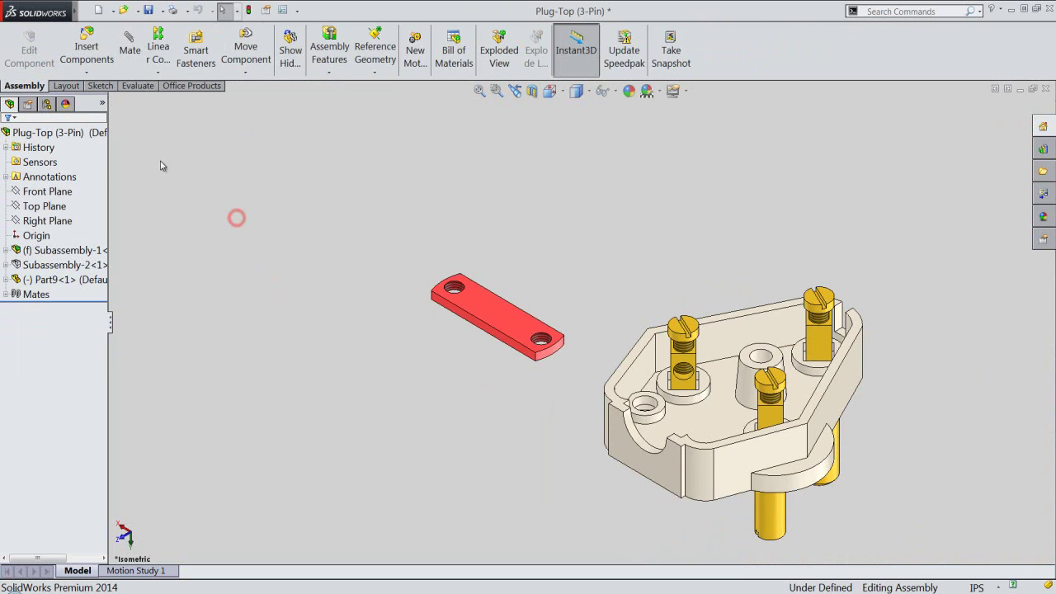
# Mate Part9's Right Plane coincident with Subassembly-1's Right Plane.
pyautogui.click(130, 46)
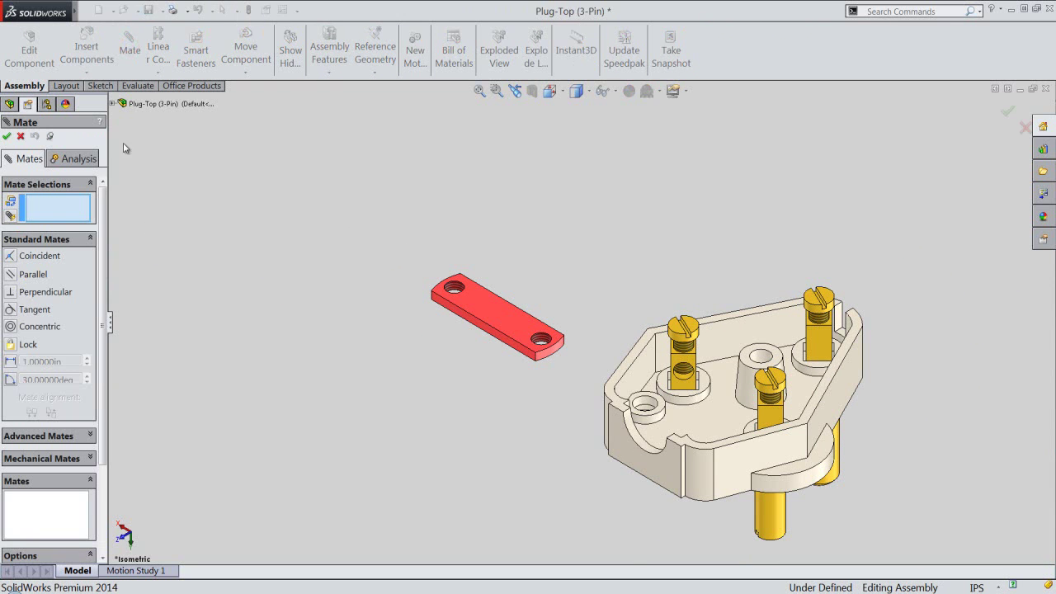
pyautogui.click(113, 104)
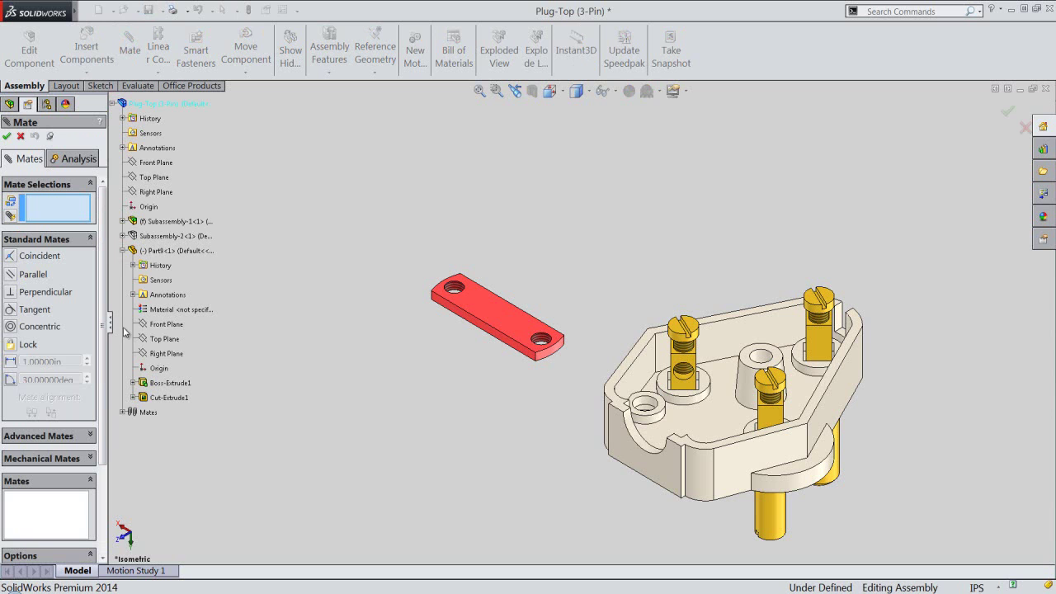
pyautogui.click(159, 355)
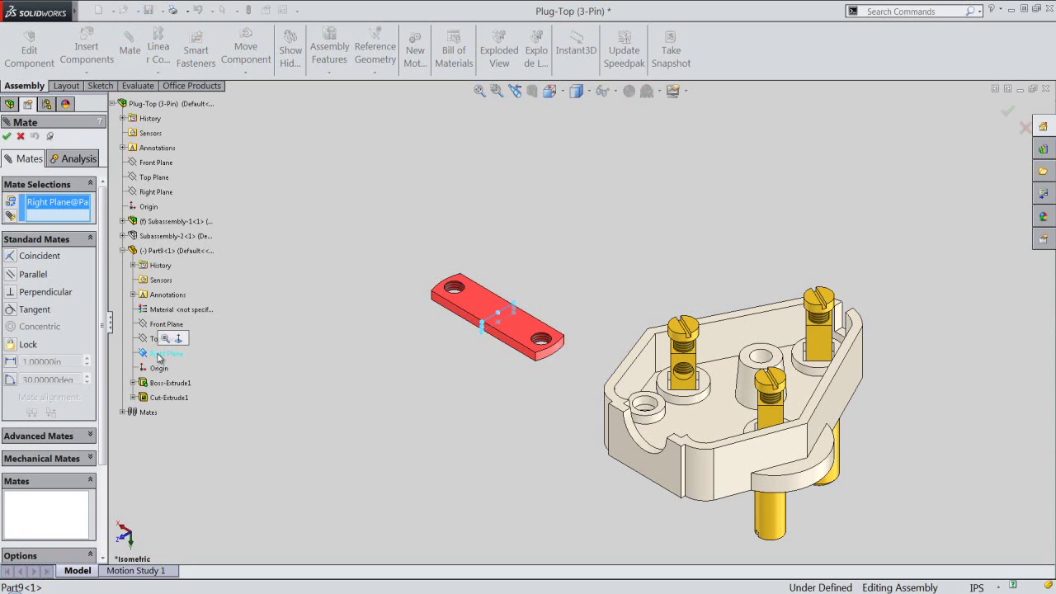
pyautogui.click(123, 221)
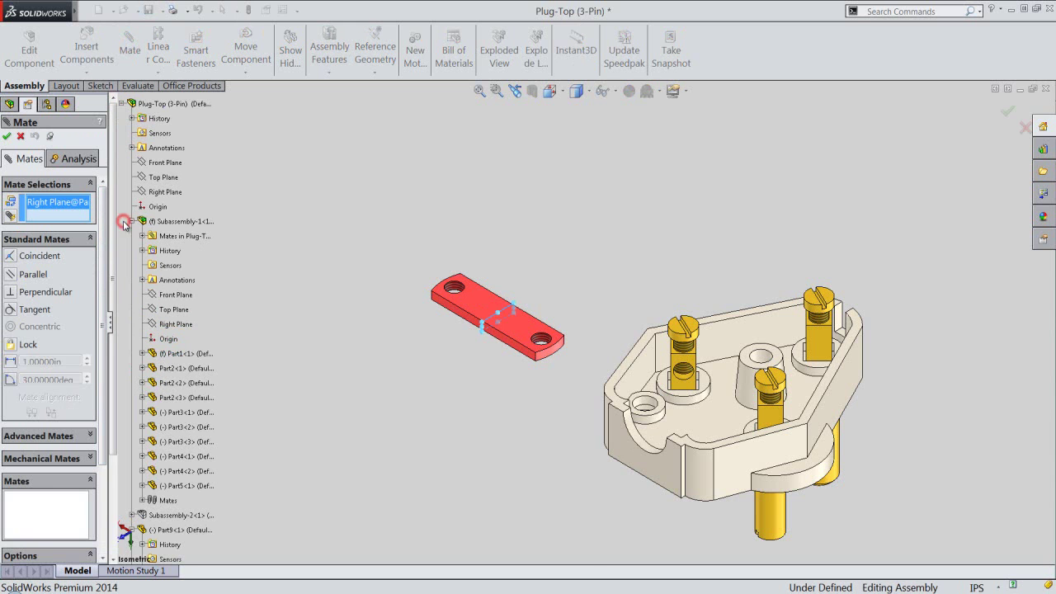
pyautogui.click(169, 324)
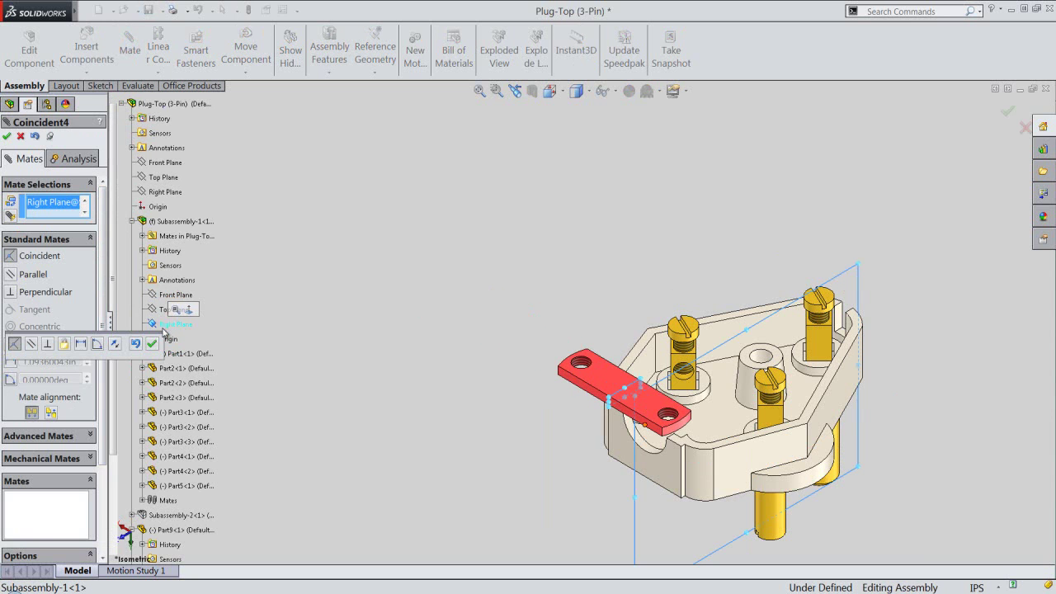
pyautogui.click(152, 344)
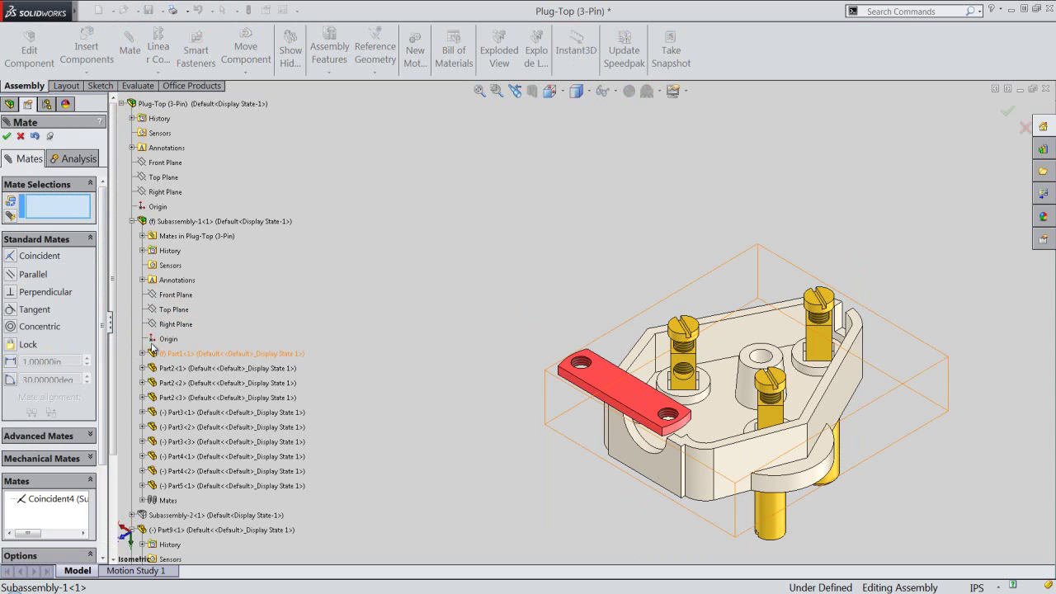
# Mate the red strap's face to Part1's round face, seating the strap on the plug.
pyautogui.click(7, 136)
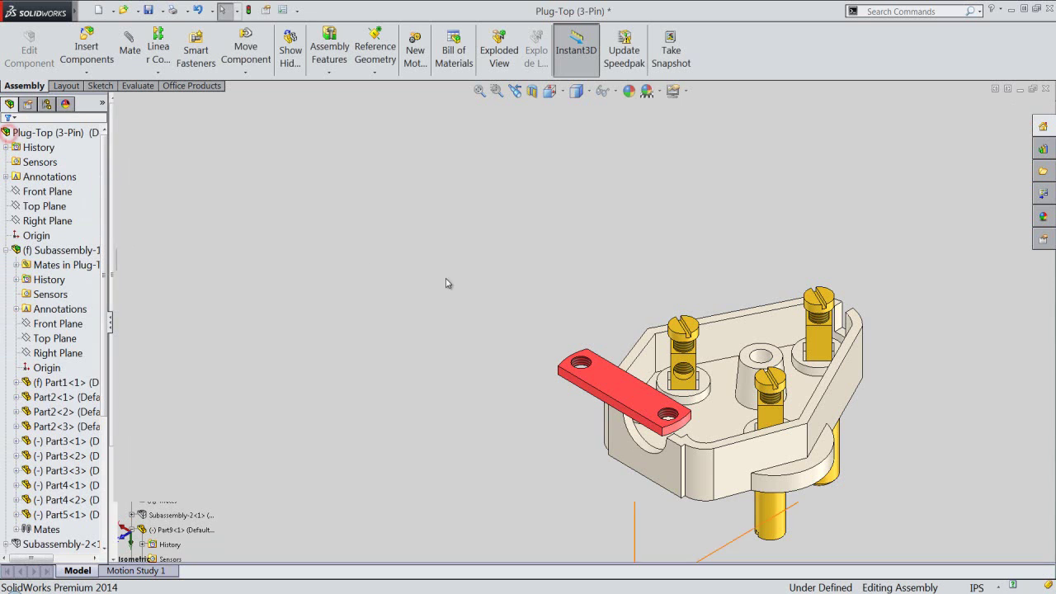
pyautogui.scroll(-2, 616, 426)
pyautogui.scroll(-2, 635, 396)
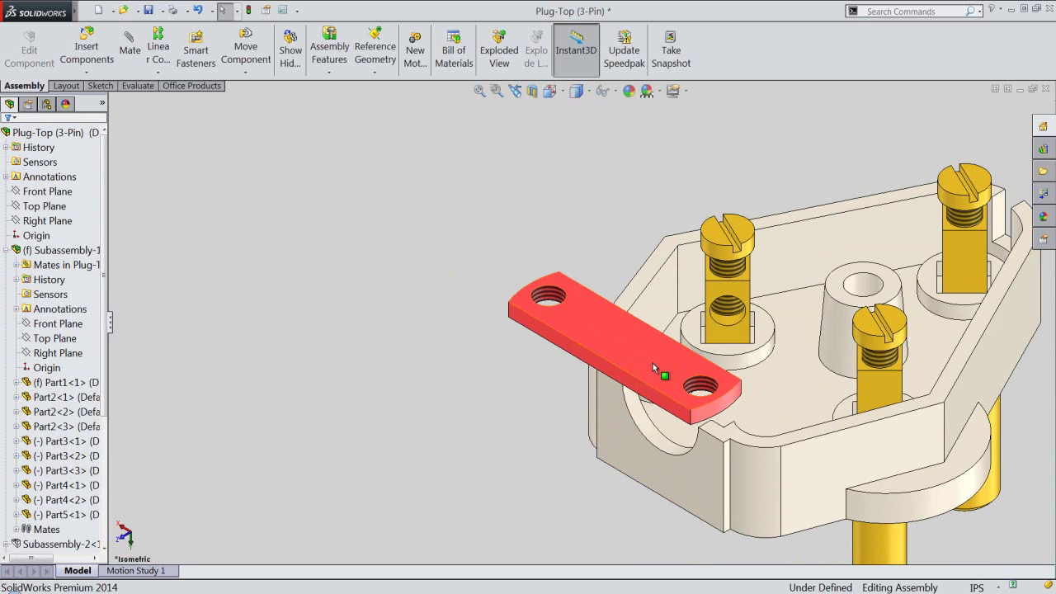
pyautogui.moveTo(652, 363); pyautogui.dragTo(674, 210)
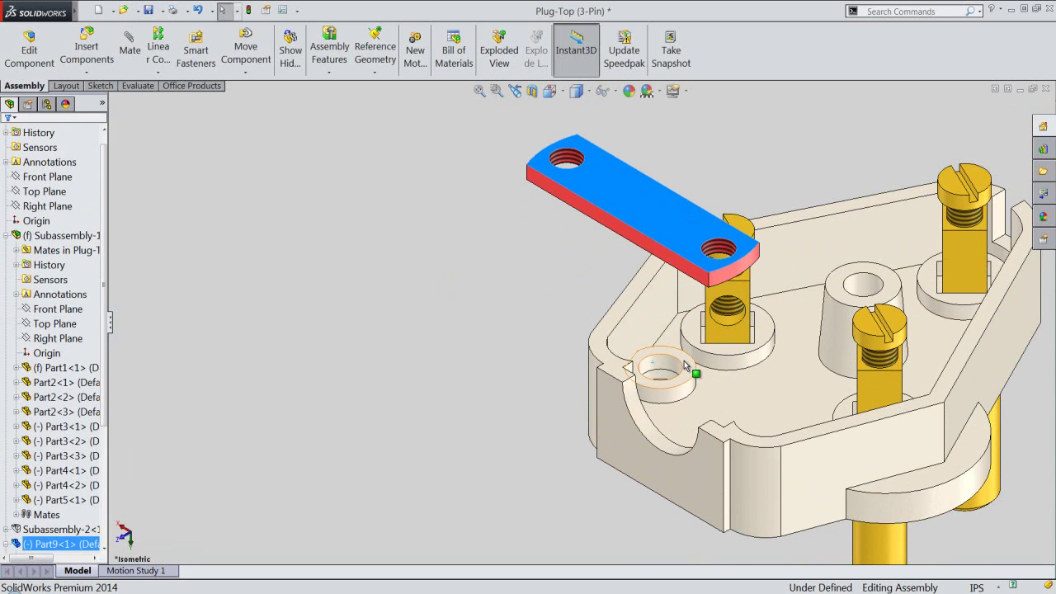
pyautogui.click(688, 366)
pyautogui.moveTo(683, 433)
pyautogui.mouseDown(button='middle')
pyautogui.moveTo(683, 282)
pyautogui.moveTo(605, 175)
pyautogui.mouseUp(button='middle')
pyautogui.keyDown('ctrl'); pyautogui.click(614, 109); pyautogui.keyUp('ctrl')
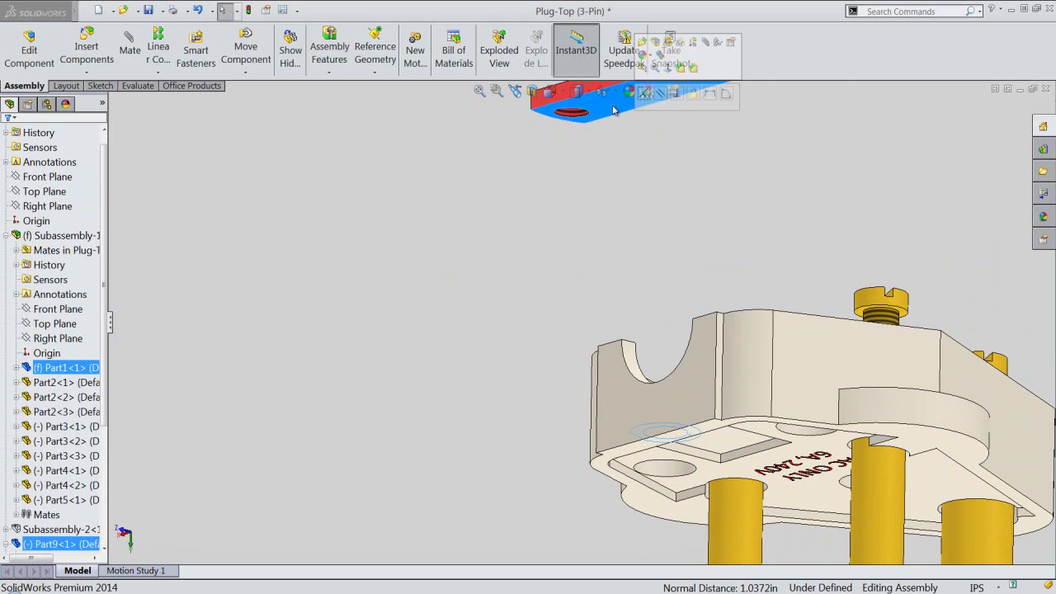
pyautogui.click(644, 96)
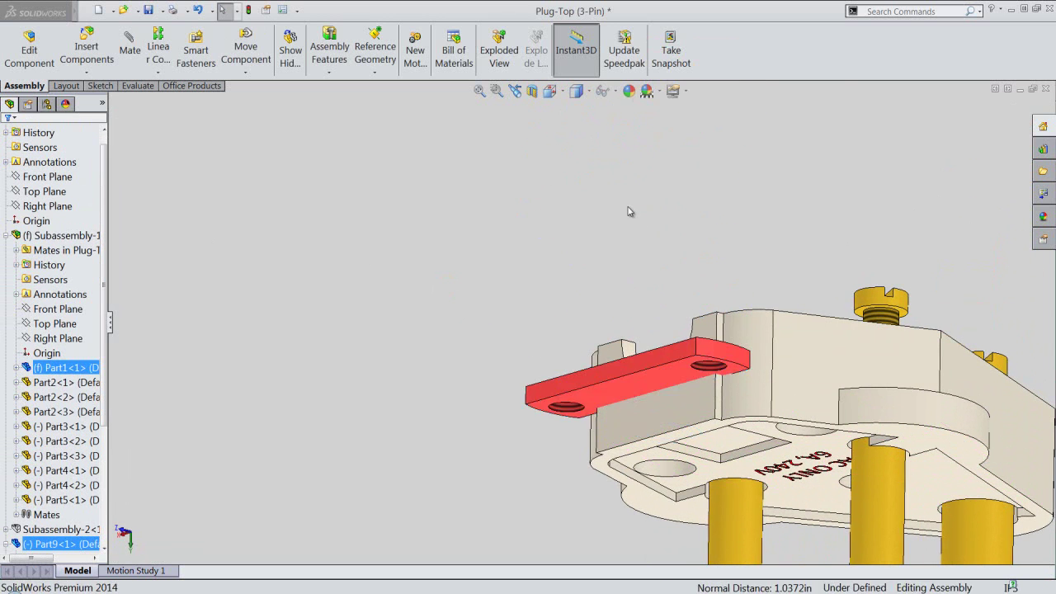
pyautogui.click(514, 90)
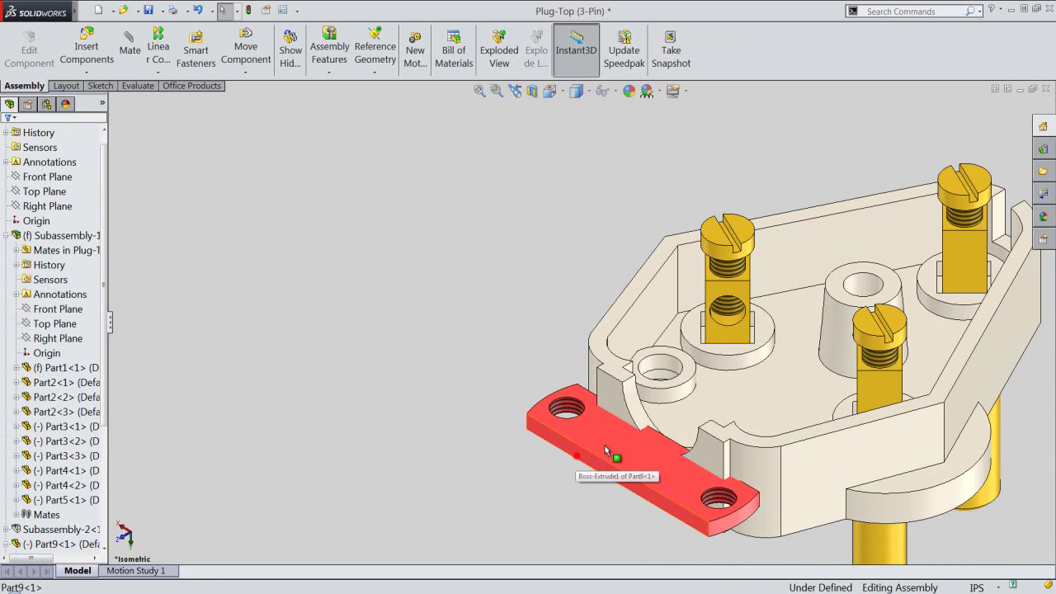
# Make the strap's hole concentric with the hole in Part1 beneath it.
pyautogui.moveTo(574, 448); pyautogui.dragTo(731, 376)
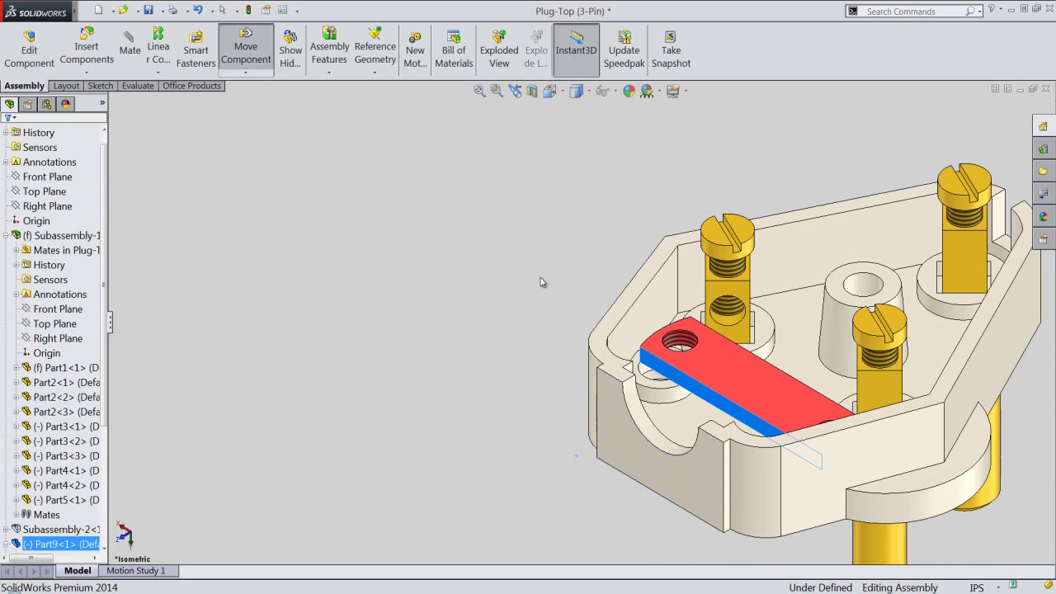
pyautogui.scroll(-5, 619, 328)
pyautogui.scroll(-1, 644, 350)
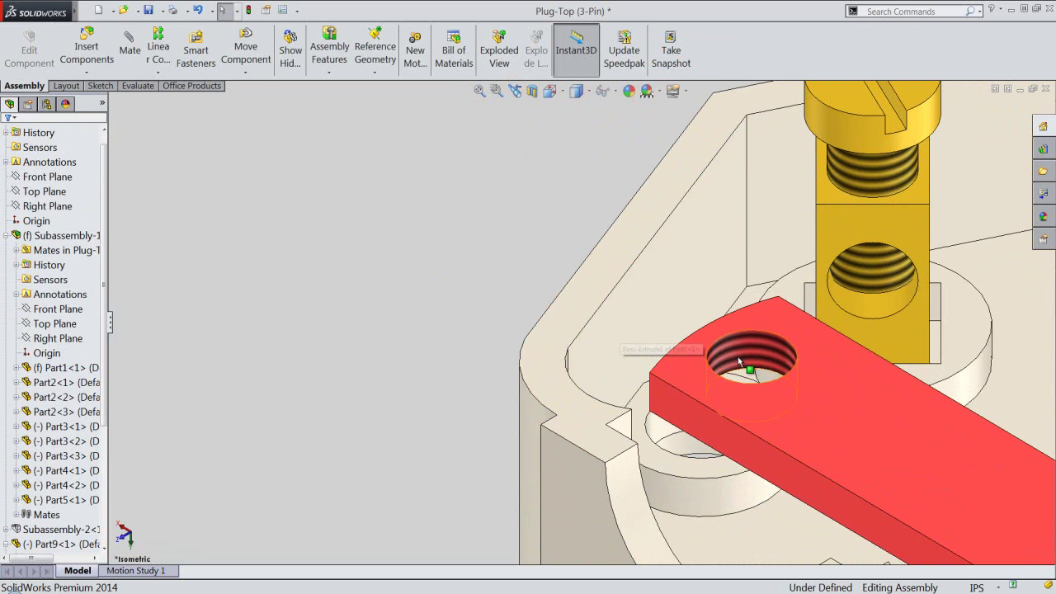
pyautogui.click(740, 361)
pyautogui.moveTo(706, 423)
pyautogui.mouseDown(button='middle')
pyautogui.moveTo(696, 506)
pyautogui.moveTo(641, 504)
pyautogui.moveTo(672, 495)
pyautogui.moveTo(676, 481)
pyautogui.mouseUp(button='middle')
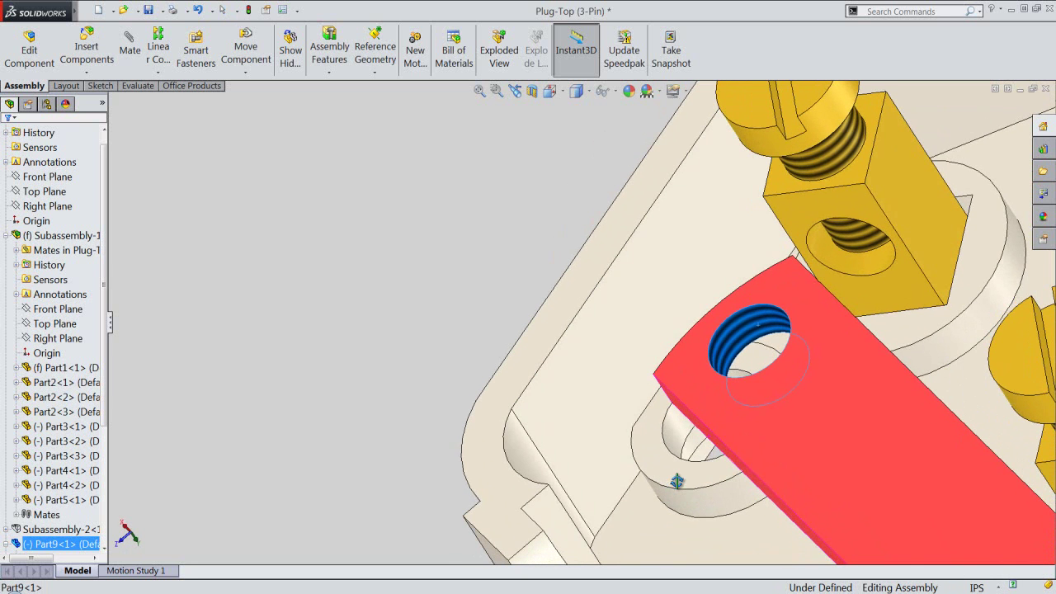
pyautogui.keyDown('ctrl'); pyautogui.click(669, 434); pyautogui.keyUp('ctrl')
pyautogui.click(756, 418)
# Orbit the assembly, switch to Isometric view, and collapse the design tree.
pyautogui.scroll(5, 499, 299)
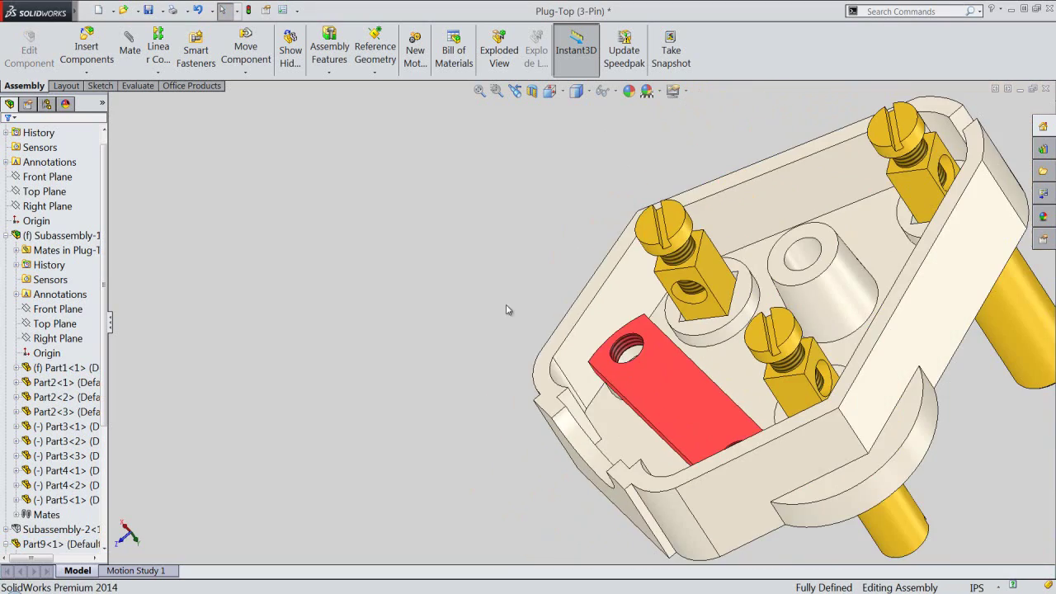
pyautogui.moveTo(600, 386)
pyautogui.mouseDown(button='middle')
pyautogui.moveTo(789, 523)
pyautogui.moveTo(830, 511)
pyautogui.moveTo(874, 521)
pyautogui.mouseUp(button='middle')
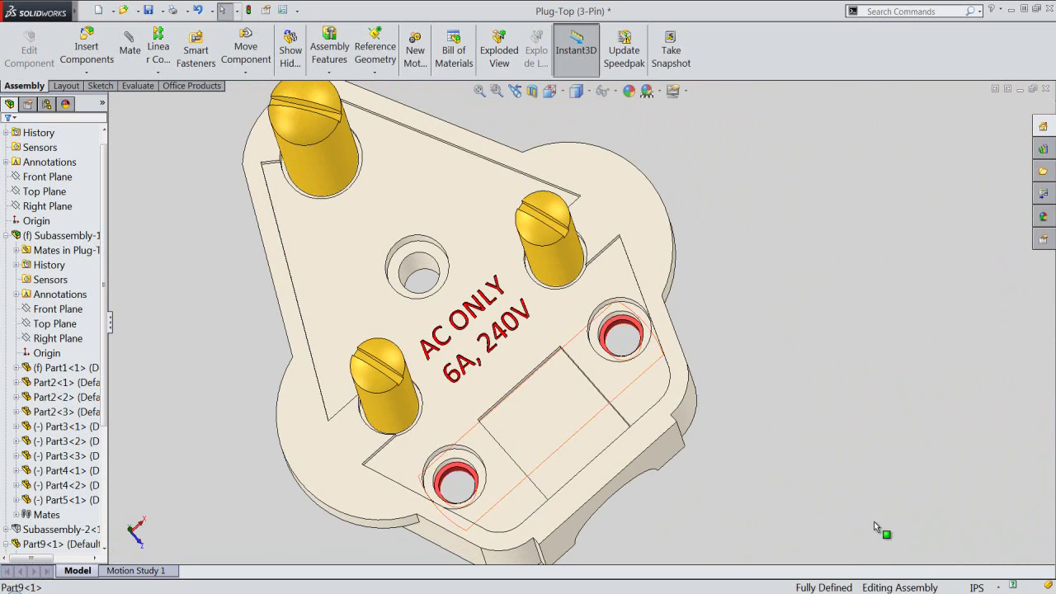
pyautogui.click(515, 90)
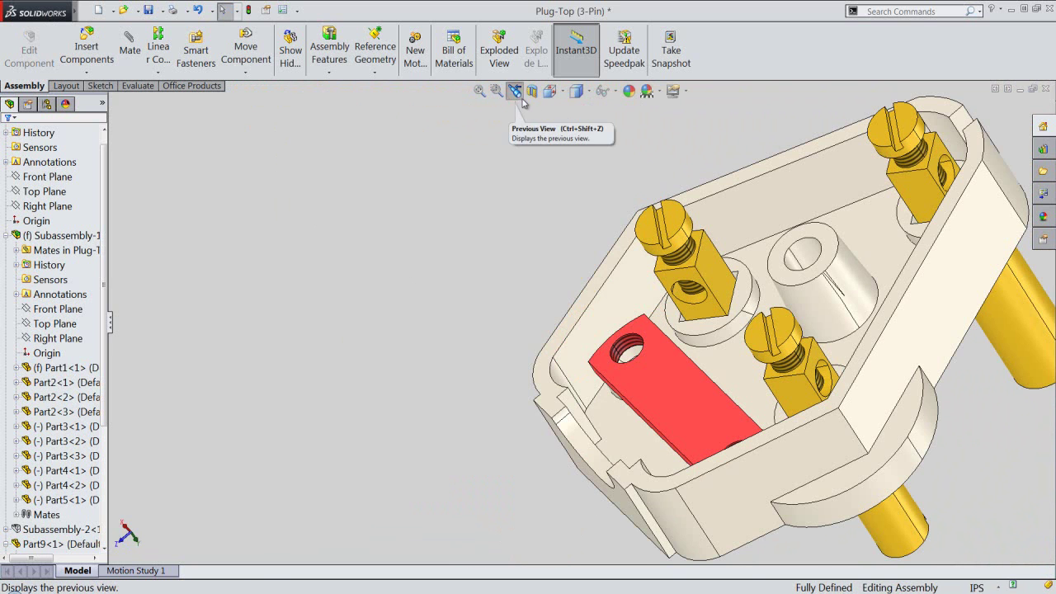
pyautogui.click(550, 91)
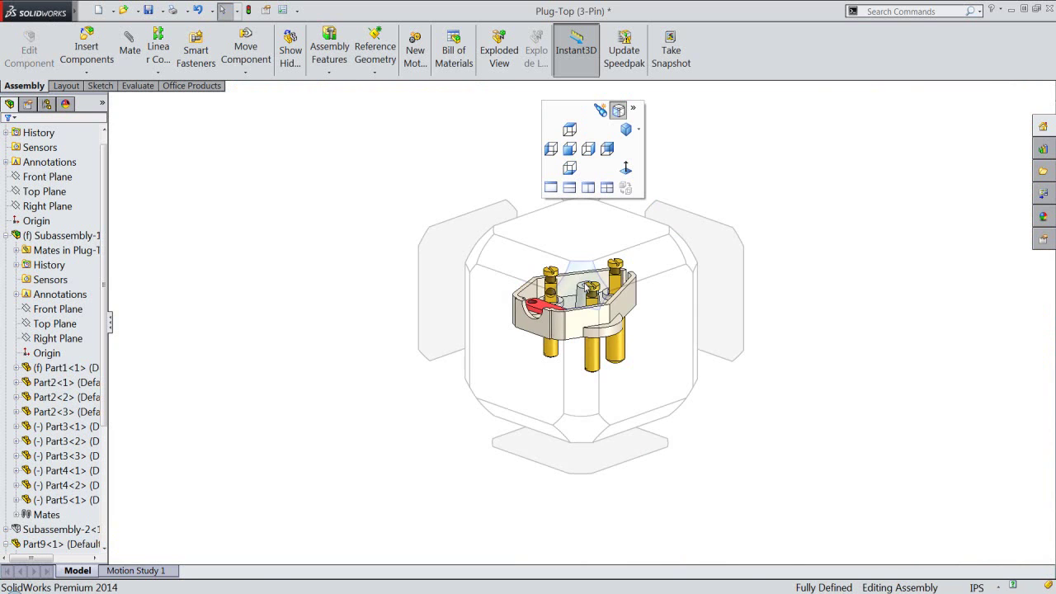
pyautogui.click(585, 285)
pyautogui.rightClick(83, 171)
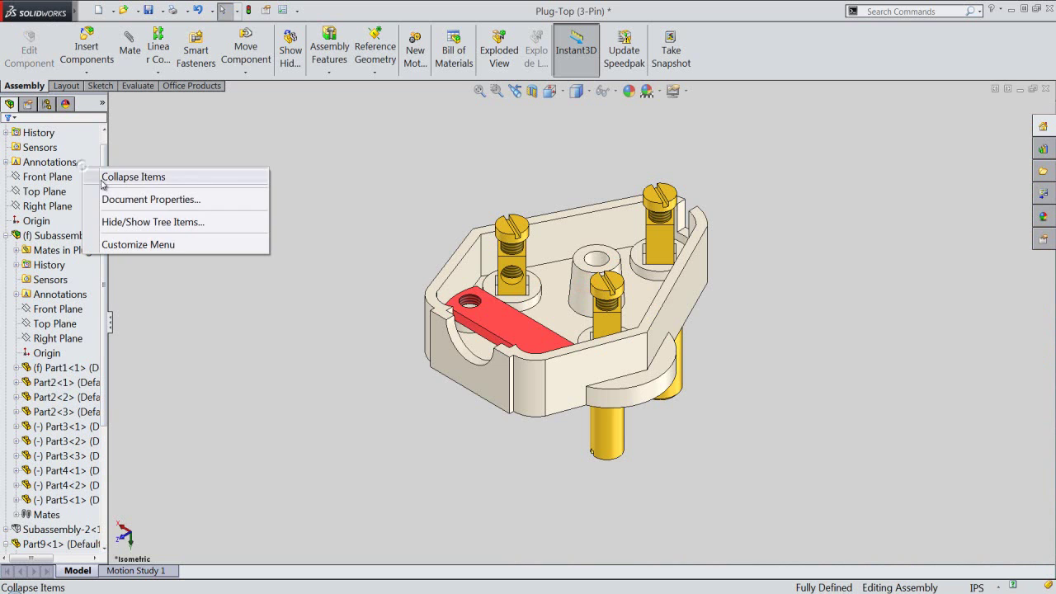
pyautogui.click(100, 180)
# Save the assembly and Save All modified documents.
pyautogui.click(149, 10)
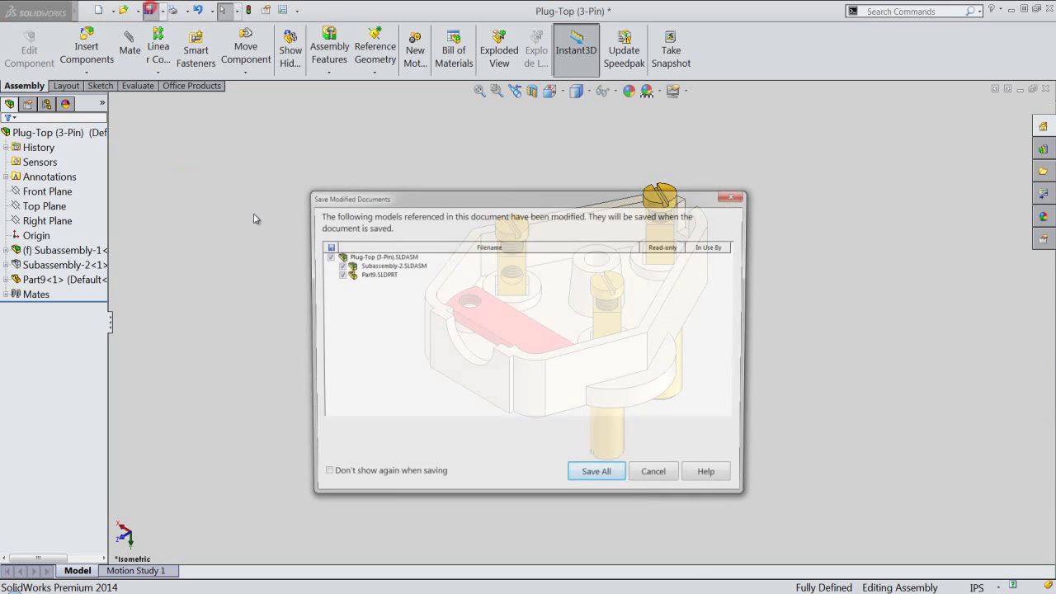
pyautogui.click(587, 480)
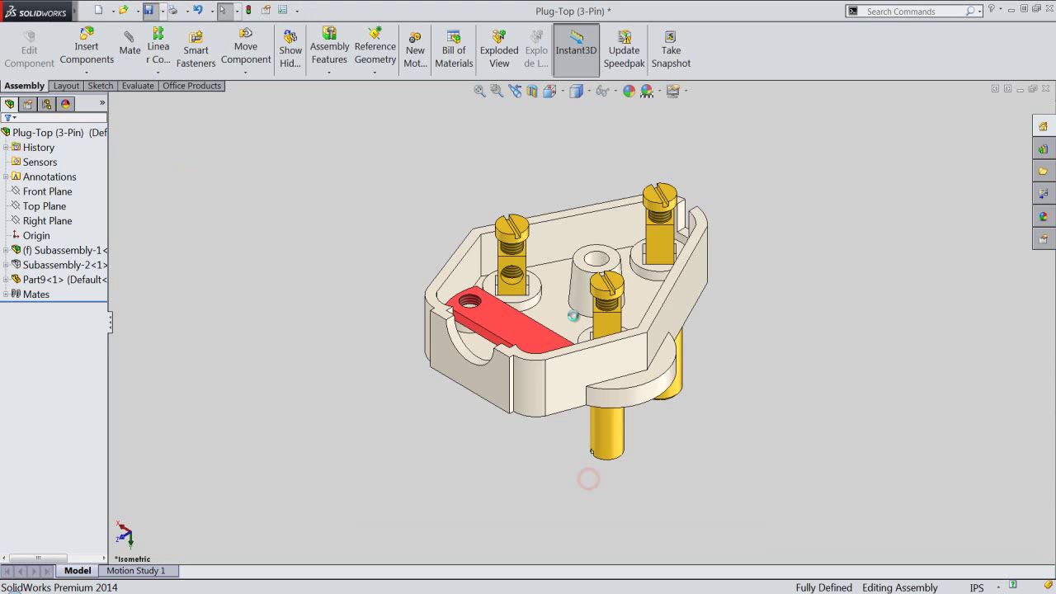
pyautogui.scroll(-3, 568, 299)
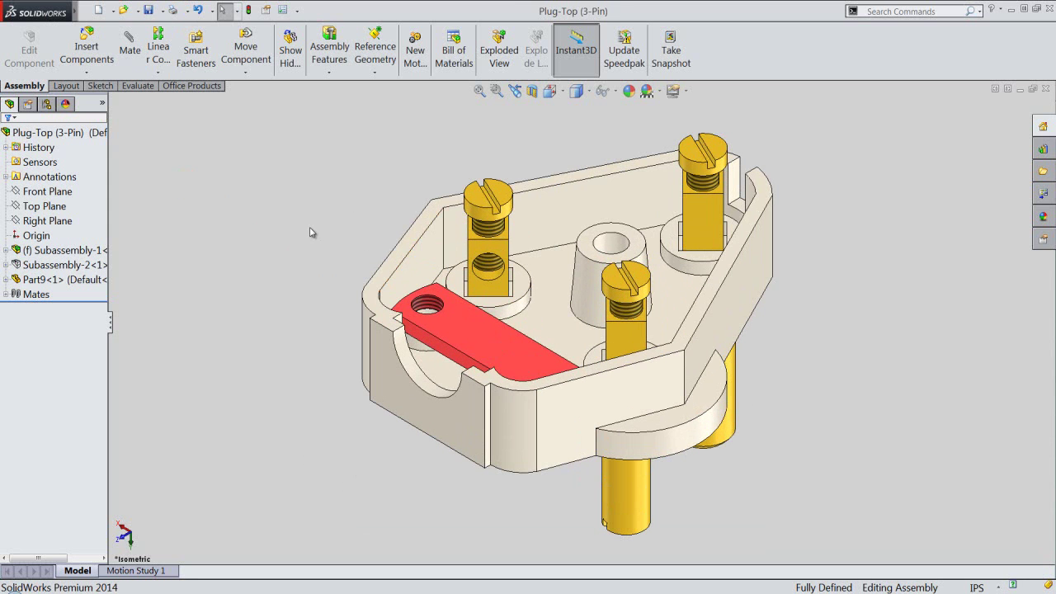
# Insert the Part11 countersunk screw from file and place it beside the housing.
pyautogui.click(89, 52)
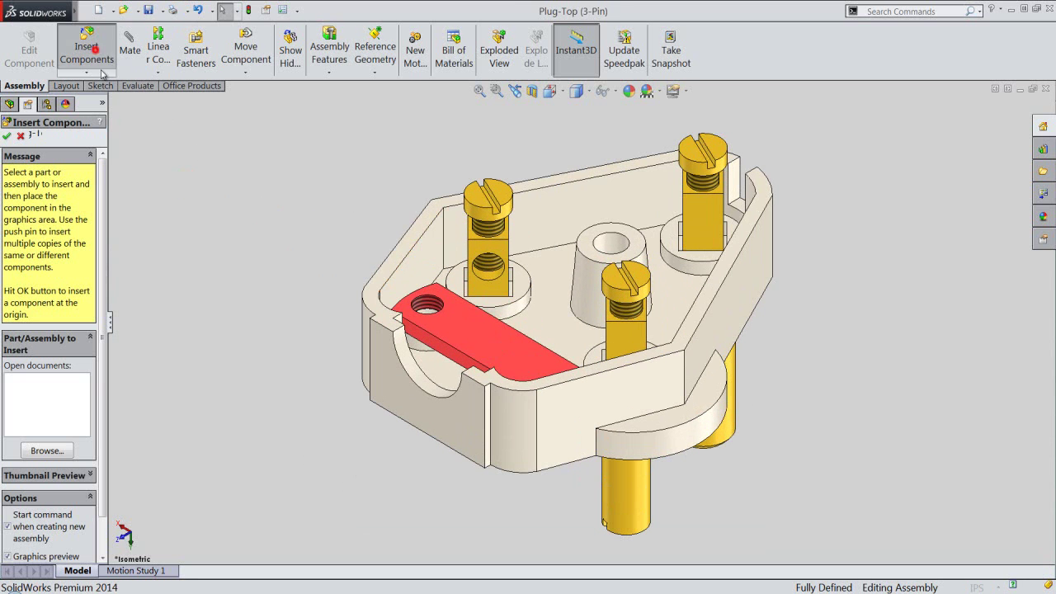
pyautogui.click(71, 446)
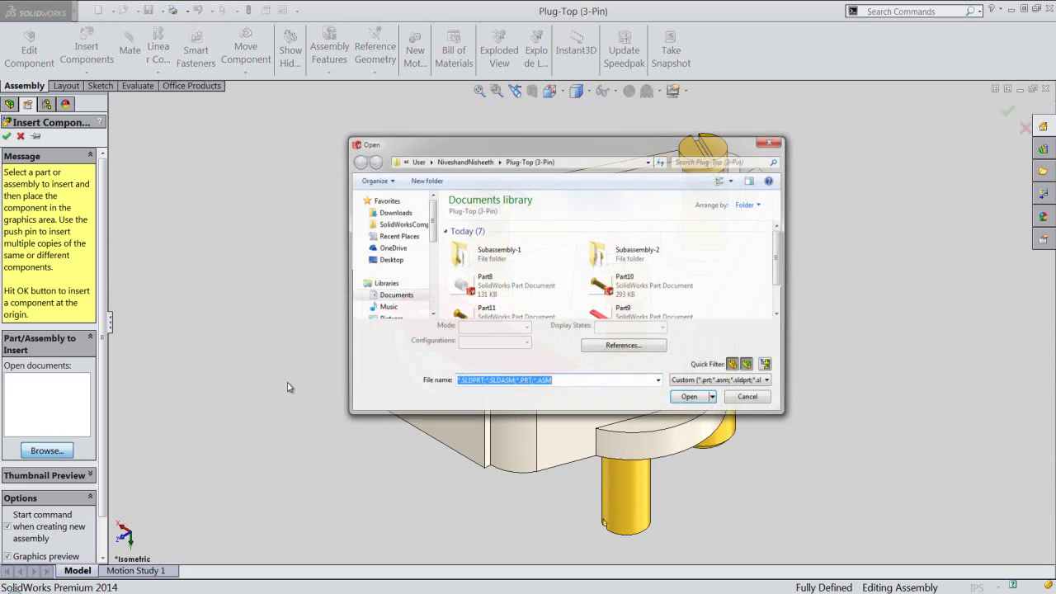
pyautogui.moveTo(775, 263); pyautogui.dragTo(783, 313)
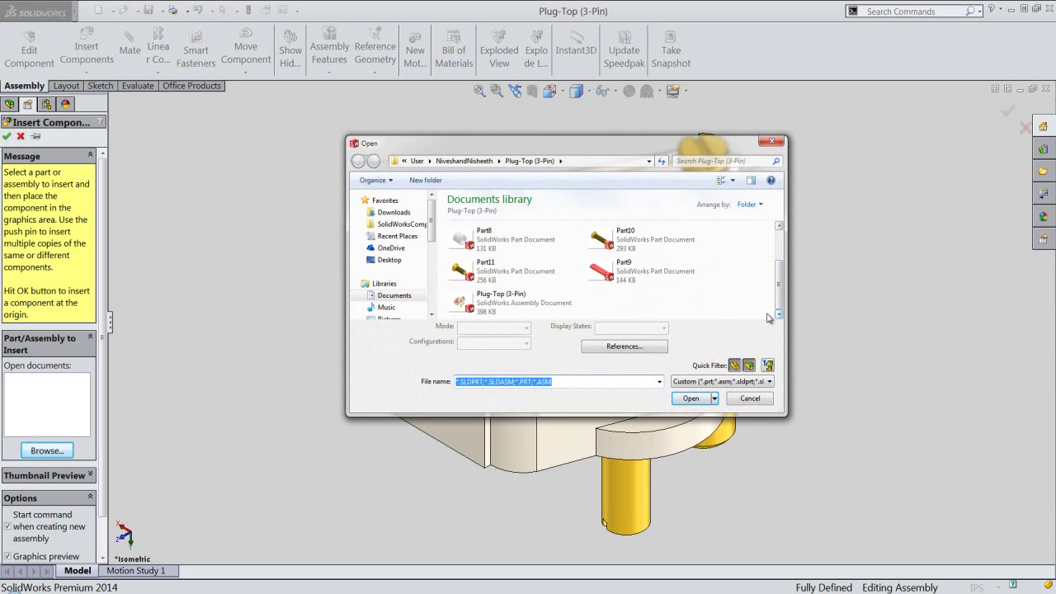
pyautogui.click(489, 266)
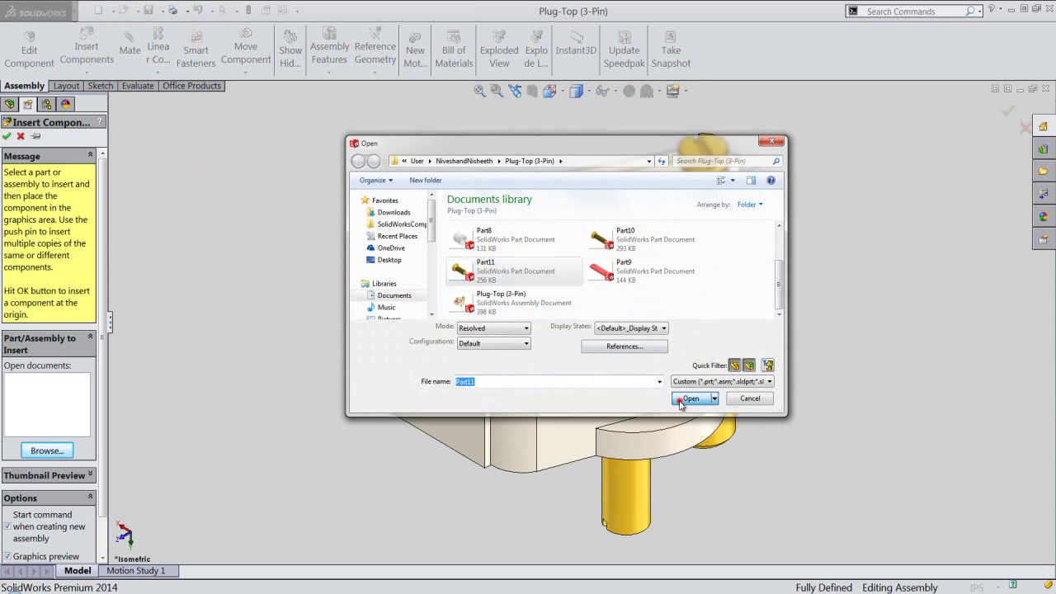
pyautogui.click(686, 398)
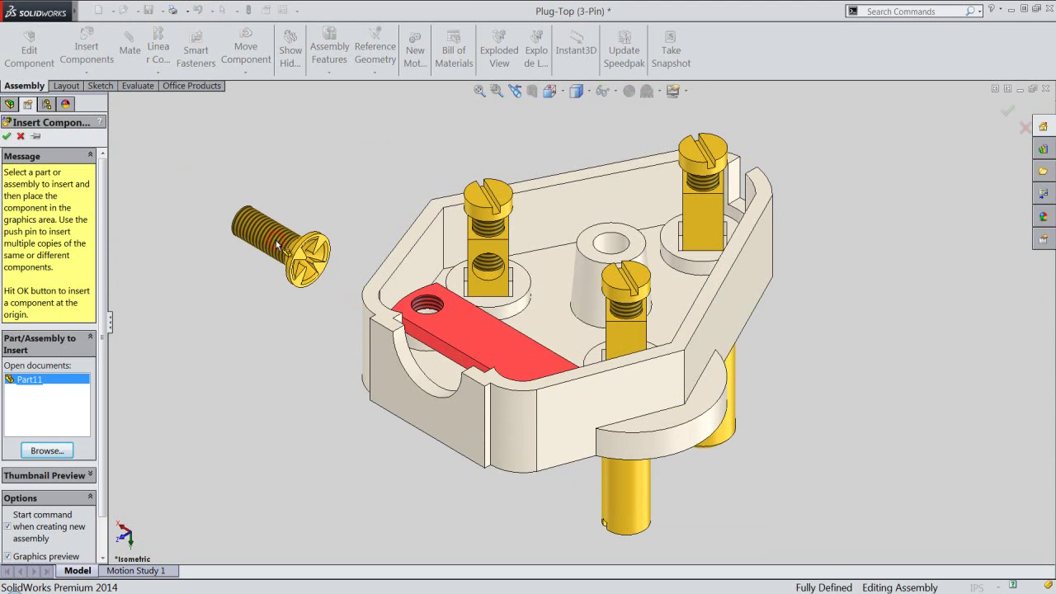
pyautogui.click(278, 243)
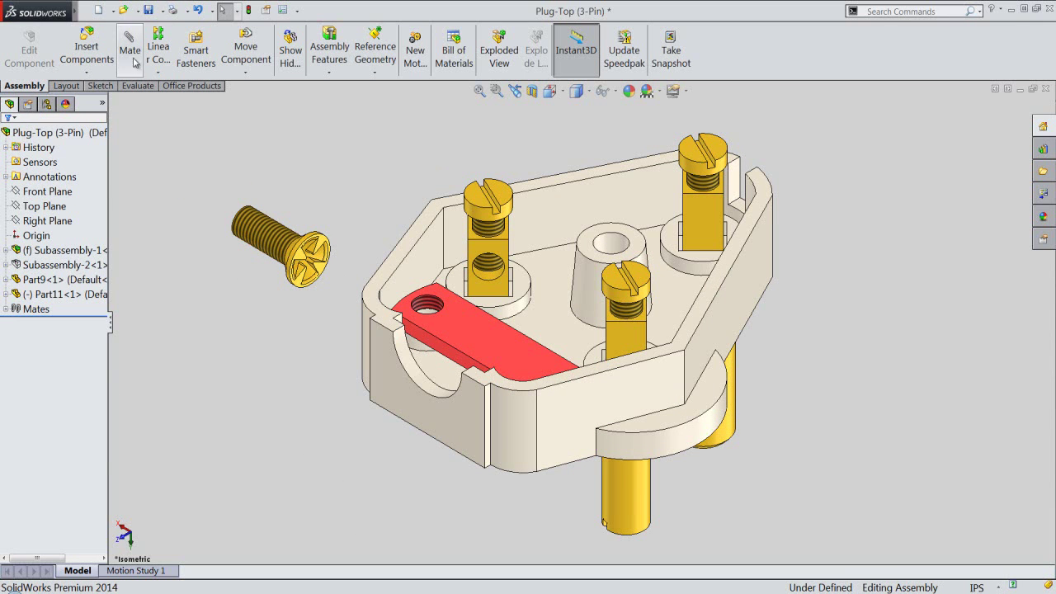
# Mate the Part11 screw concentric with the red bar's hole, flipping its alignment (Concentric2).
pyautogui.click(274, 241)
pyautogui.scroll(-2, 447, 318)
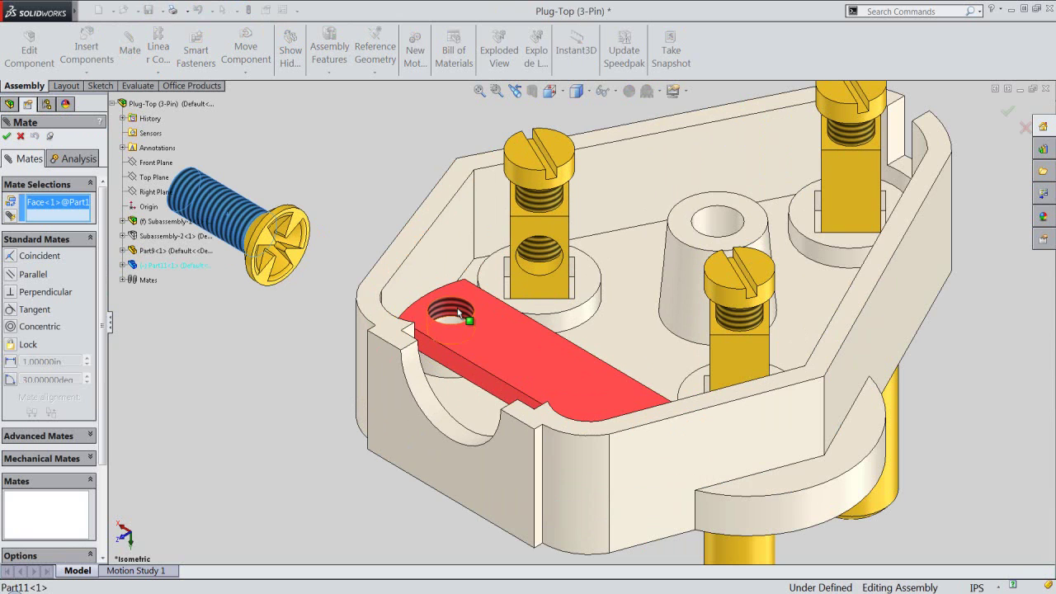
pyautogui.click(458, 311)
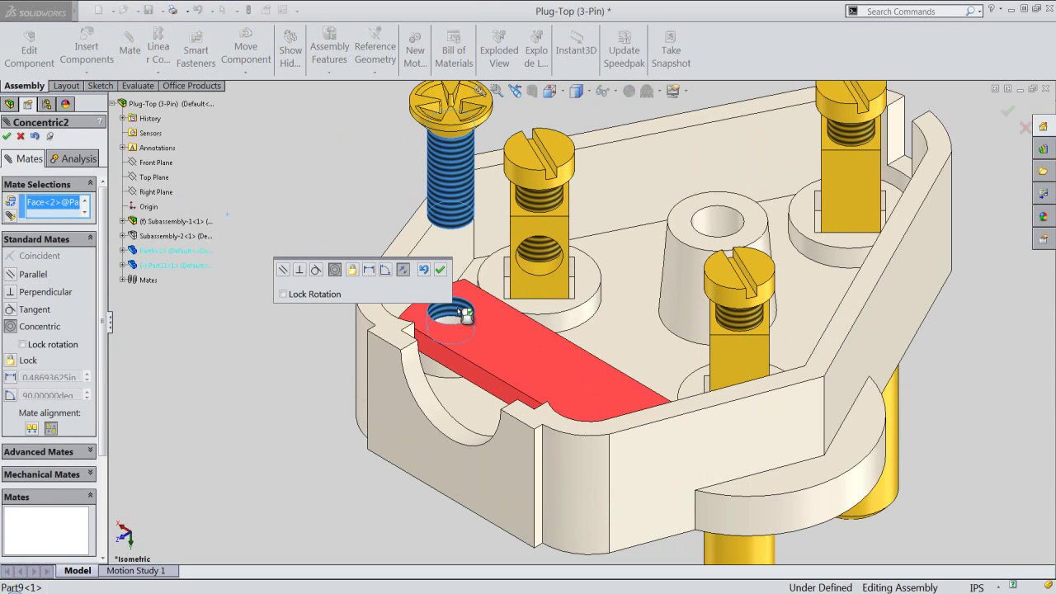
pyautogui.click(404, 271)
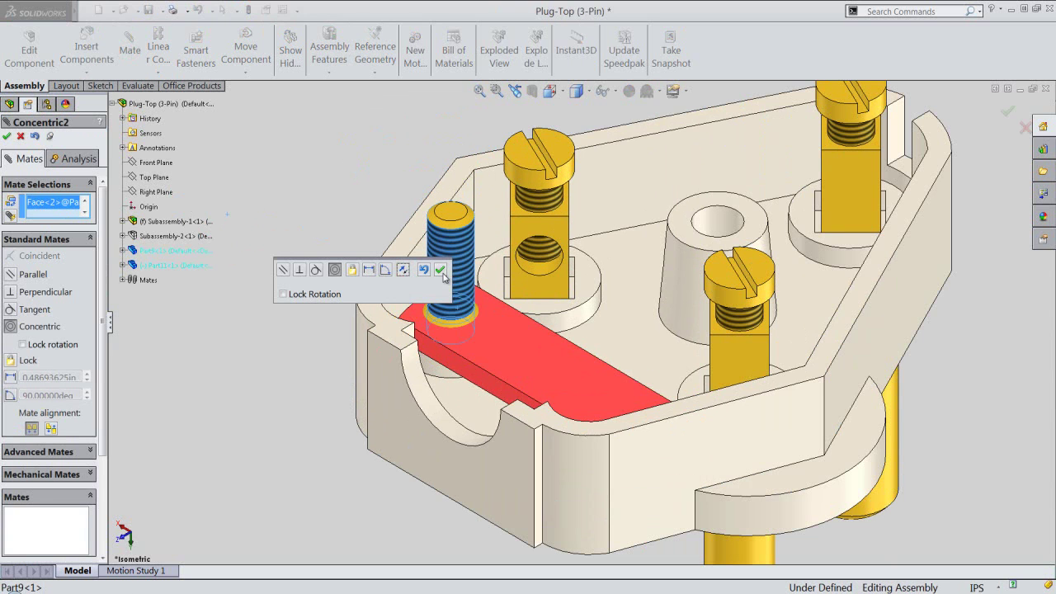
pyautogui.click(441, 270)
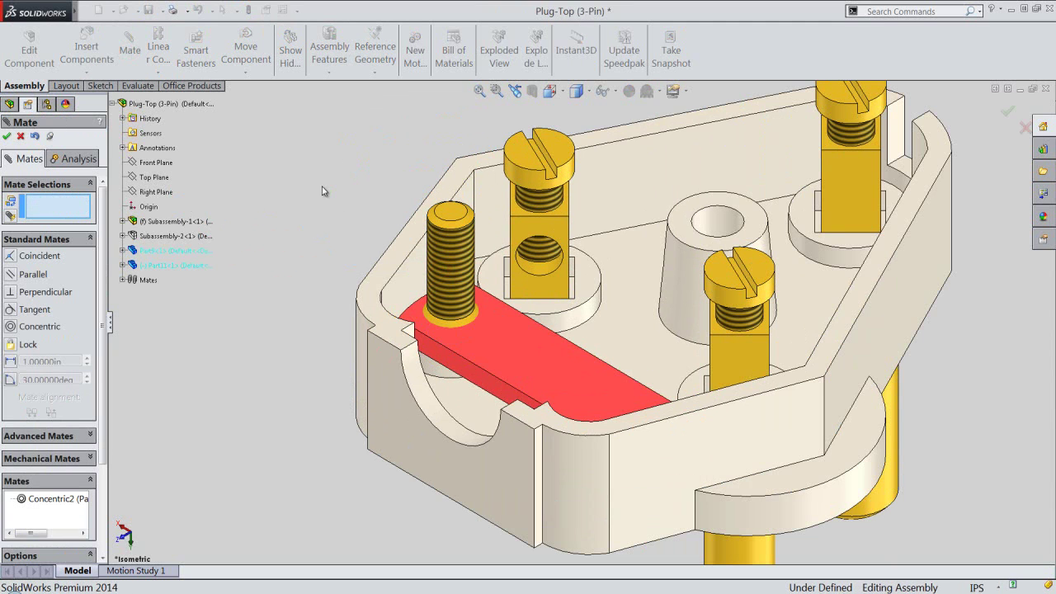
pyautogui.click(8, 138)
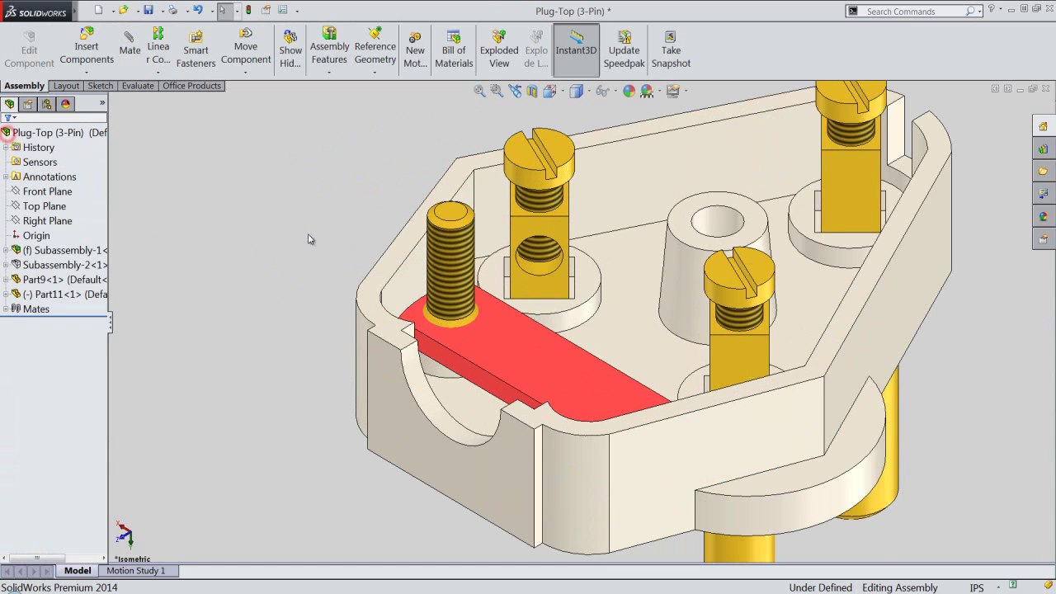
# Drag the screw below the housing and orbit to view the plug's underside.
pyautogui.moveTo(443, 250)
pyautogui.mouseDown()
pyautogui.moveTo(459, 395)
pyautogui.moveTo(453, 537)
pyautogui.mouseUp()
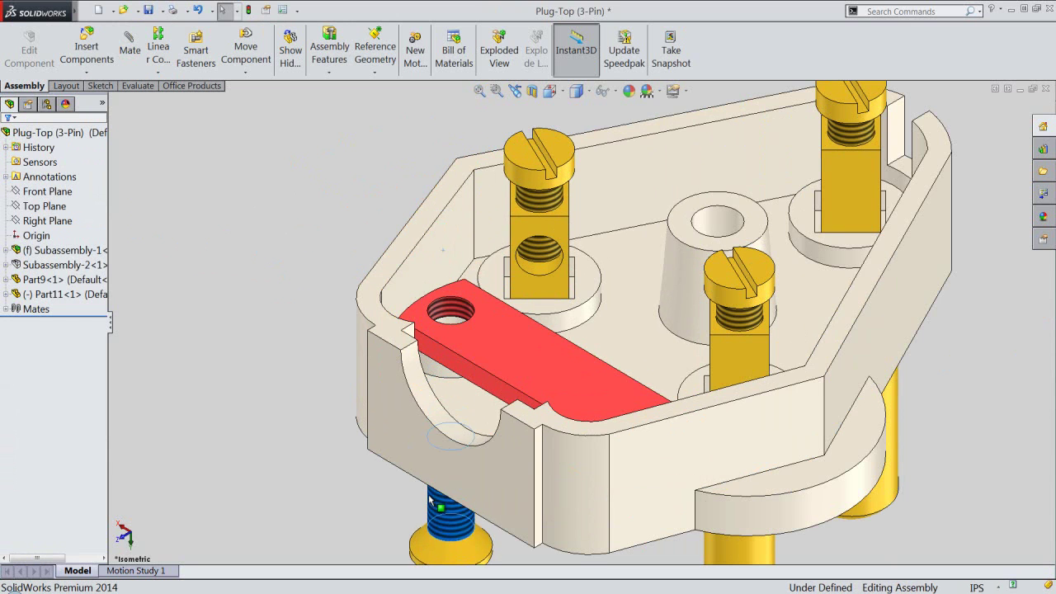
pyautogui.click(367, 493)
pyautogui.press('f')
pyautogui.moveTo(517, 419)
pyautogui.mouseDown(button='middle')
pyautogui.moveTo(497, 214)
pyautogui.moveTo(493, 272)
pyautogui.mouseUp(button='middle')
pyautogui.scroll(-3, 489, 330)
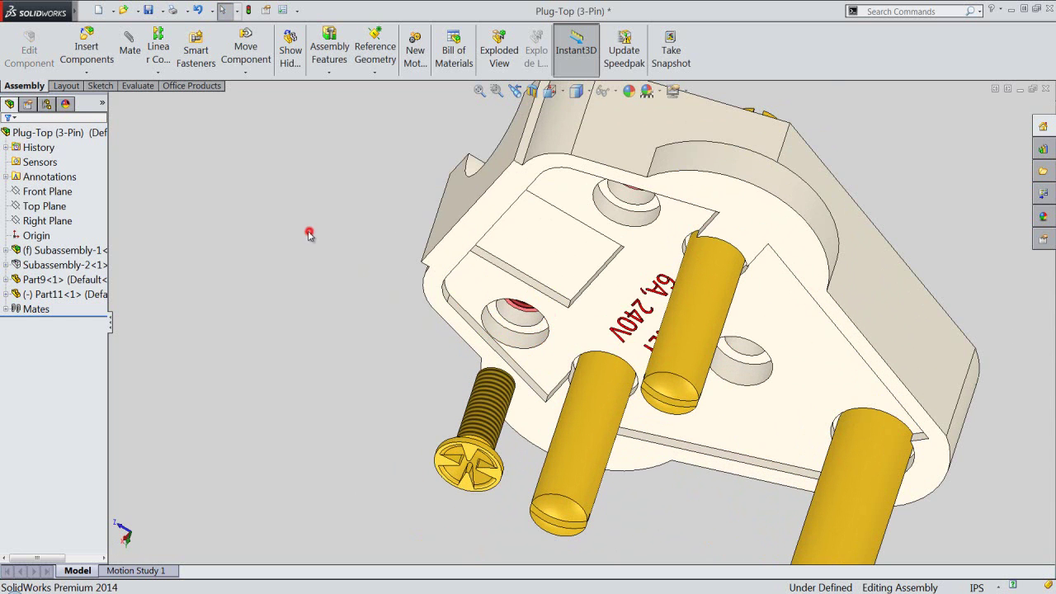
# Add a Coincident mate seating the screw head on the underside hole edge (Coincident6).
pyautogui.click(138, 48)
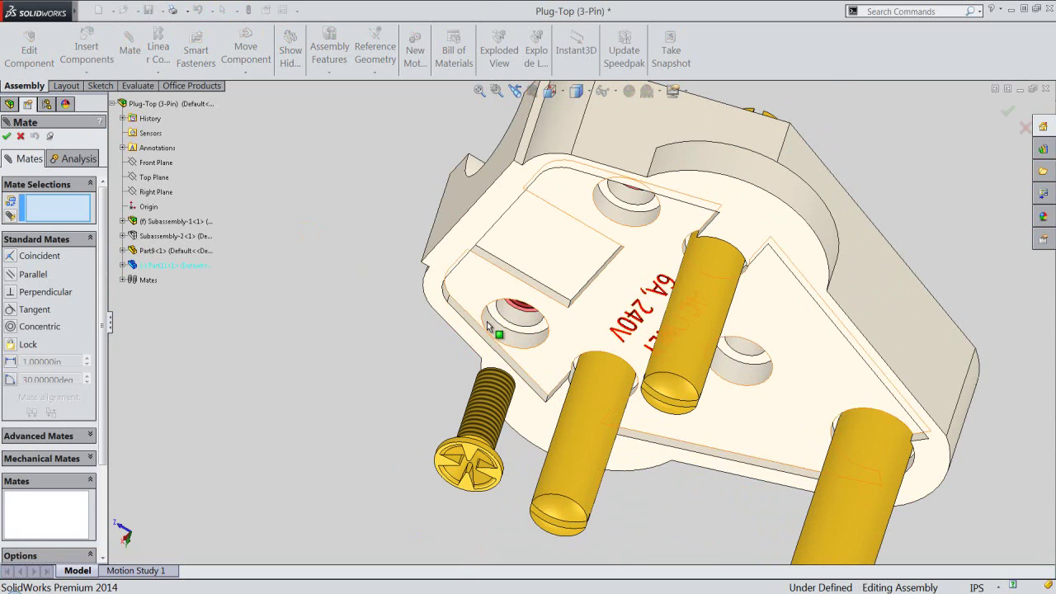
pyautogui.click(509, 326)
pyautogui.moveTo(456, 412); pyautogui.dragTo(448, 547, button='middle')
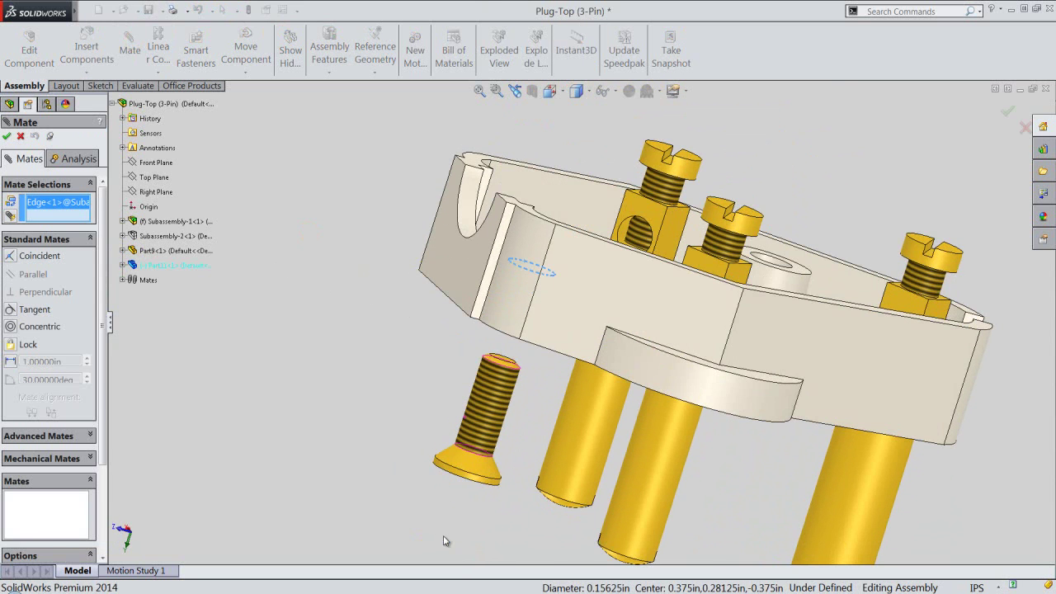
pyautogui.click(479, 472)
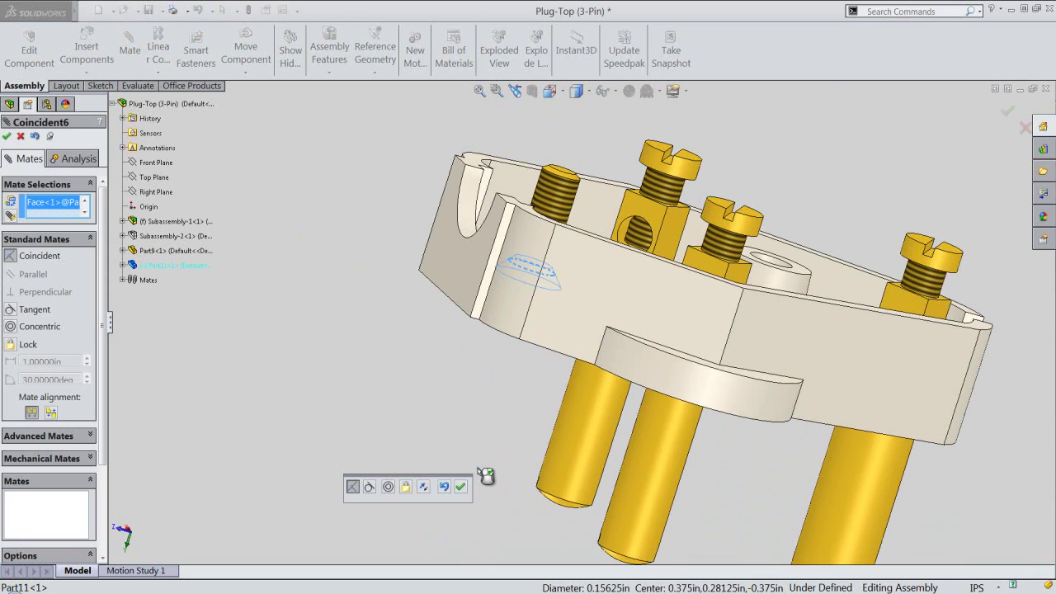
pyautogui.click(466, 492)
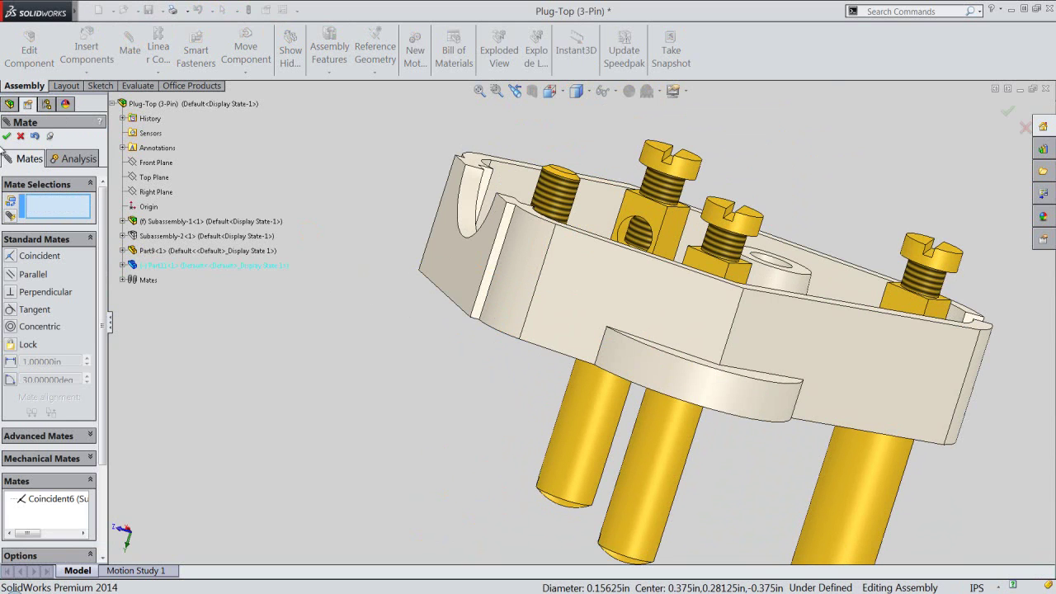
pyautogui.click(6, 137)
pyautogui.moveTo(330, 300)
pyautogui.mouseDown(button='middle')
pyautogui.moveTo(509, 453)
pyautogui.moveTo(517, 332)
pyautogui.moveTo(541, 300)
pyautogui.moveTo(601, 107)
pyautogui.moveTo(609, 167)
pyautogui.mouseUp(button='middle')
# Return to the Isometric view and drag a second Part11 copy from the tree into the assembly.
pyautogui.click(516, 92)
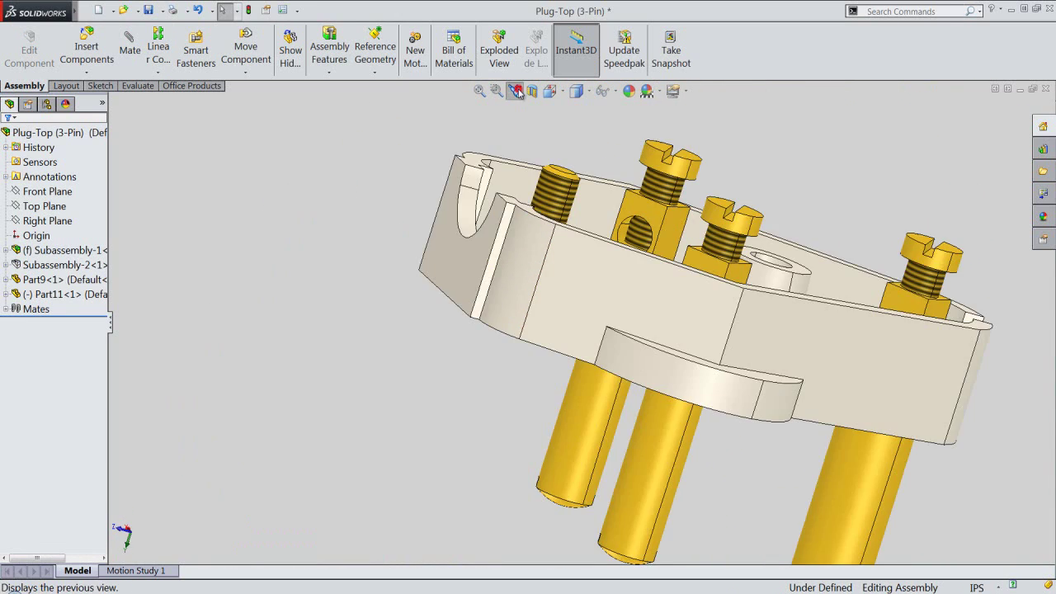
pyautogui.click(576, 91)
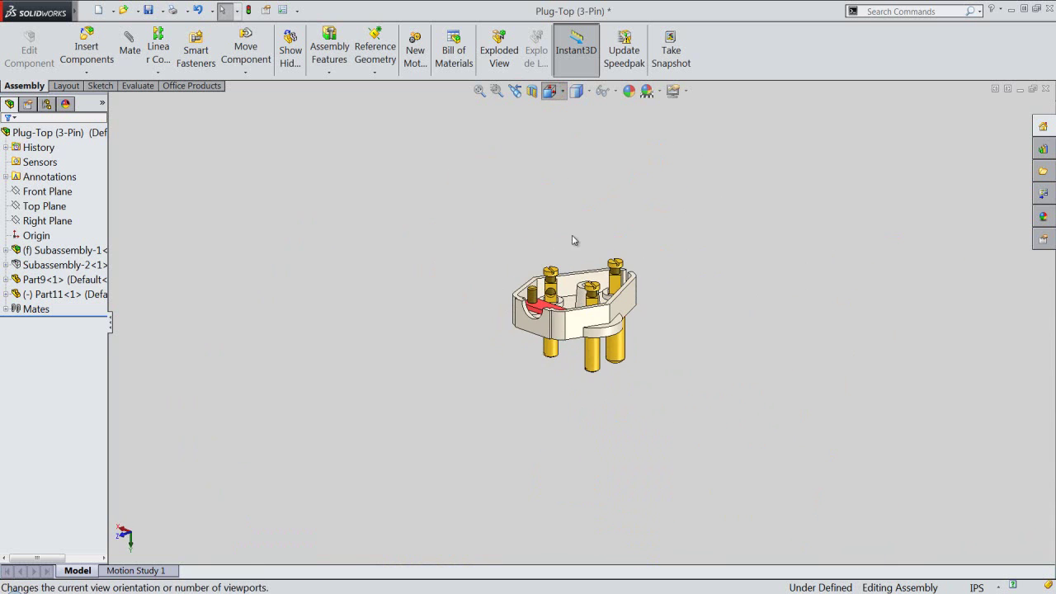
pyautogui.click(577, 287)
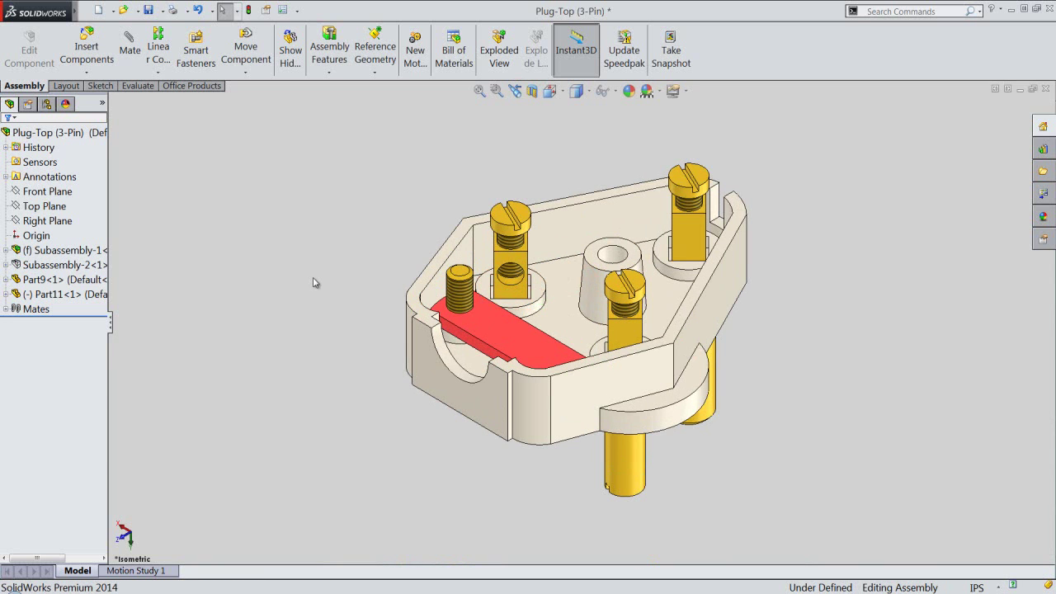
pyautogui.click(33, 293)
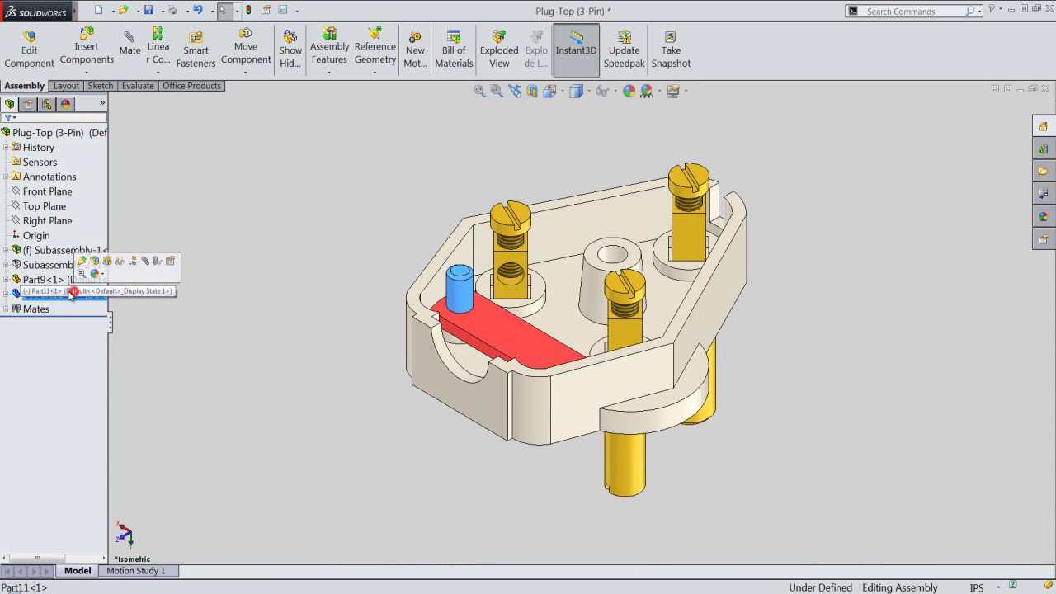
pyautogui.moveTo(33, 294); pyautogui.dragTo(297, 363)
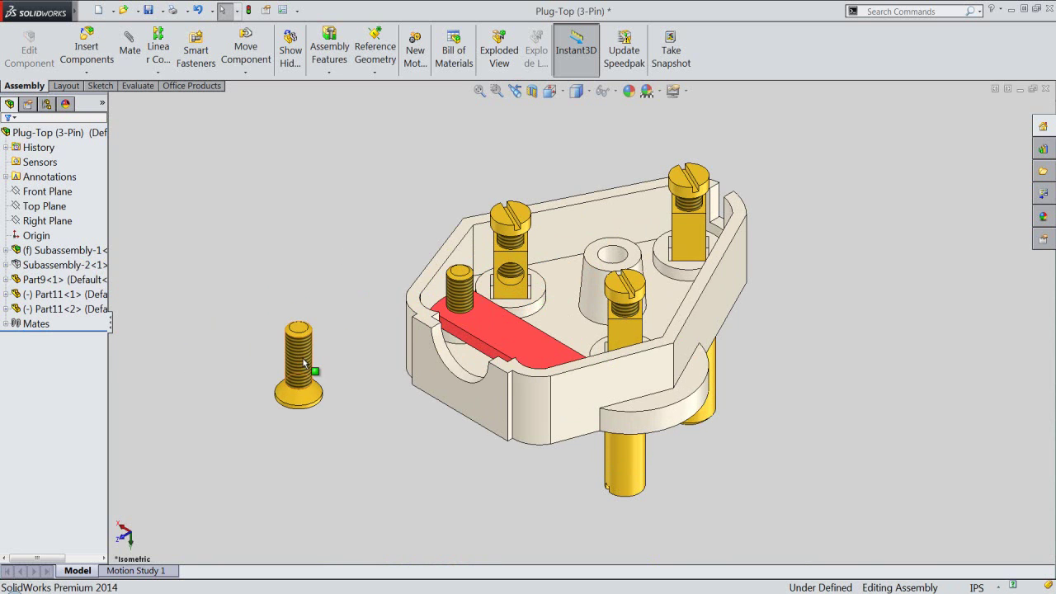
# Make the second screw concentric with the red bar's other hole.
pyautogui.click(303, 363)
pyautogui.moveTo(527, 388)
pyautogui.mouseDown(button='middle')
pyautogui.moveTo(565, 377)
pyautogui.moveTo(591, 396)
pyautogui.mouseUp(button='middle')
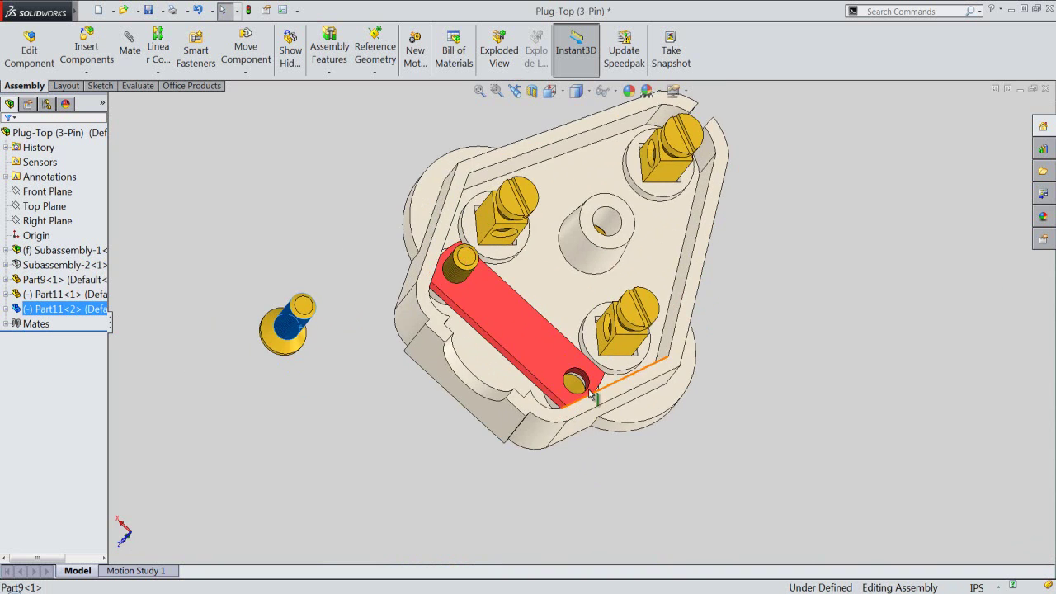
pyautogui.scroll(-2, 591, 395)
pyautogui.scroll(-2, 583, 359)
pyautogui.keyDown('ctrl'); pyautogui.click(583, 355); pyautogui.keyUp('ctrl')
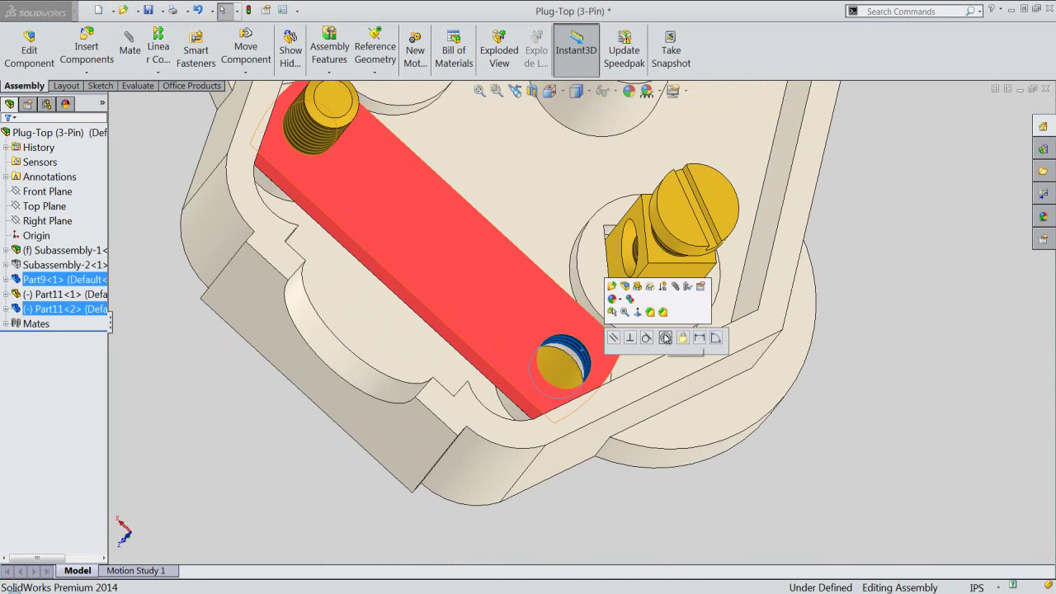
pyautogui.click(666, 338)
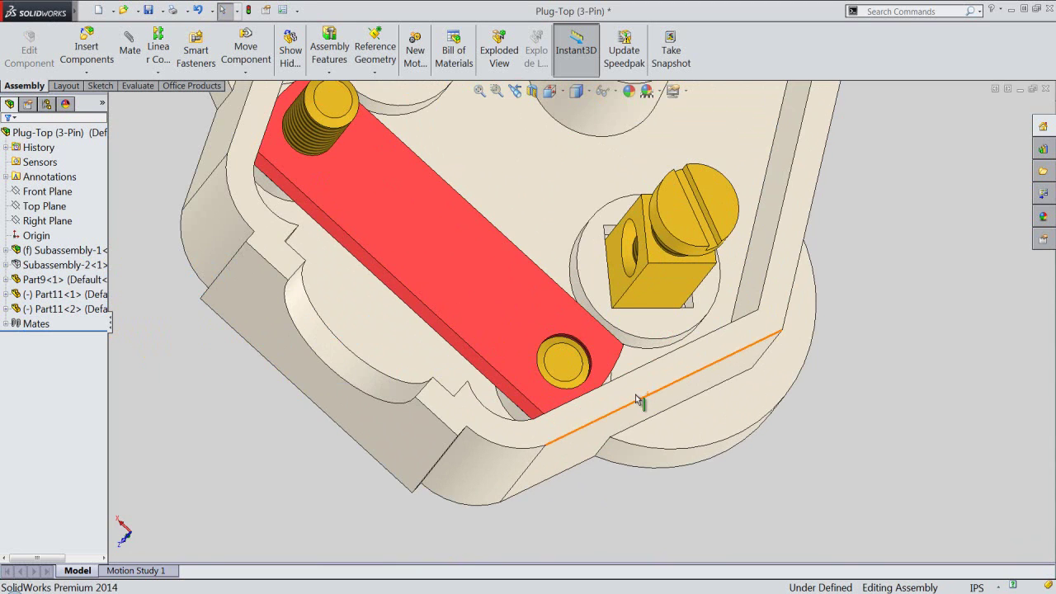
pyautogui.moveTo(641, 401); pyautogui.dragTo(625, 353)
pyautogui.hotkey('ctrl', 'shift', 'z')
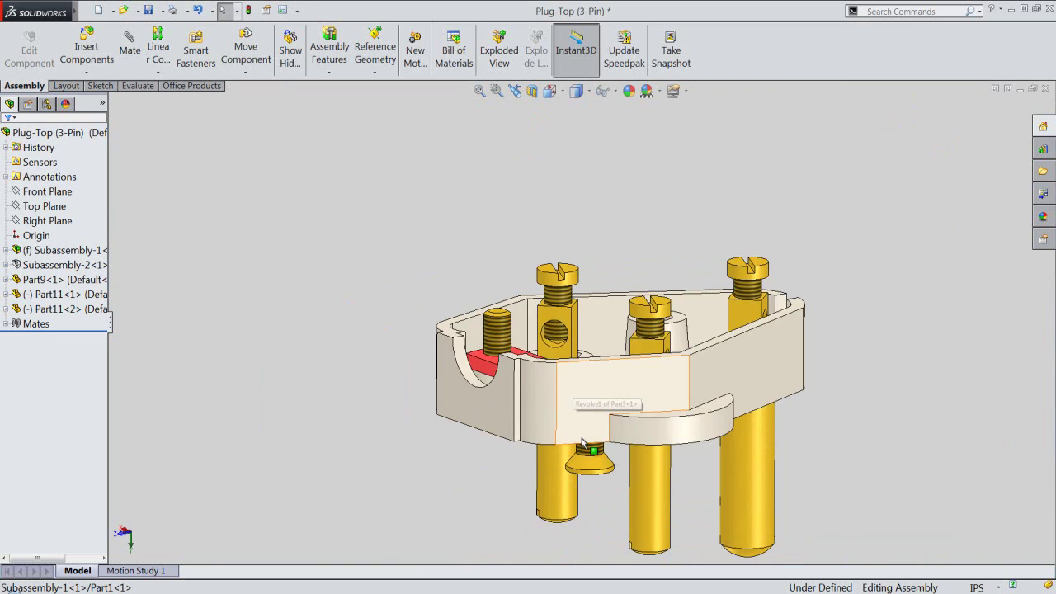
pyautogui.hotkey('ctrl', 'shift', 'z')
# Seat the second screw's head coincident with its underside hole edge (Coincident7).
pyautogui.scroll(-3, 577, 425)
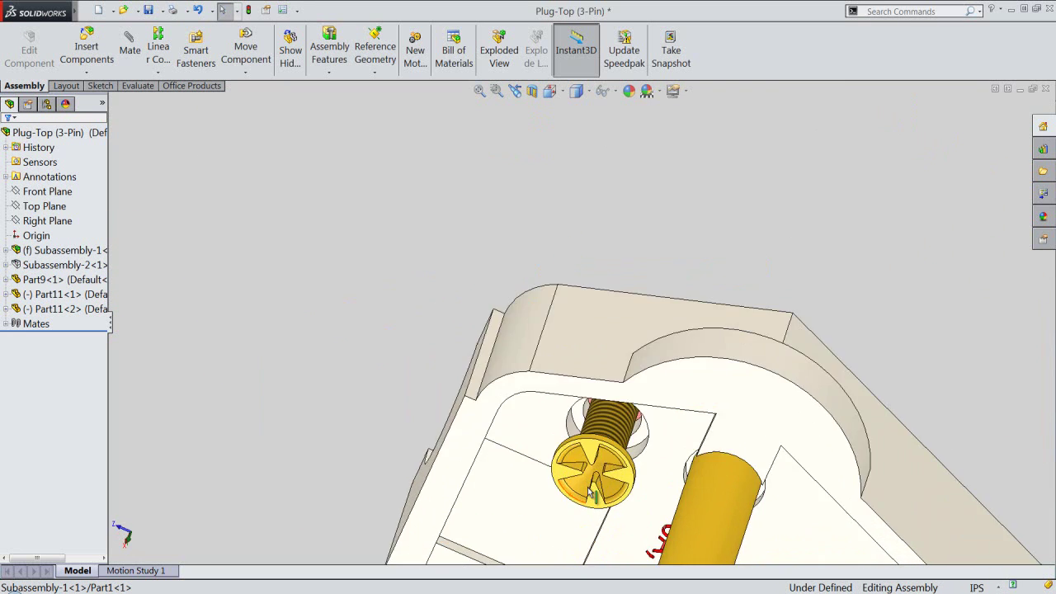
pyautogui.click(132, 49)
pyautogui.scroll(-3, 569, 425)
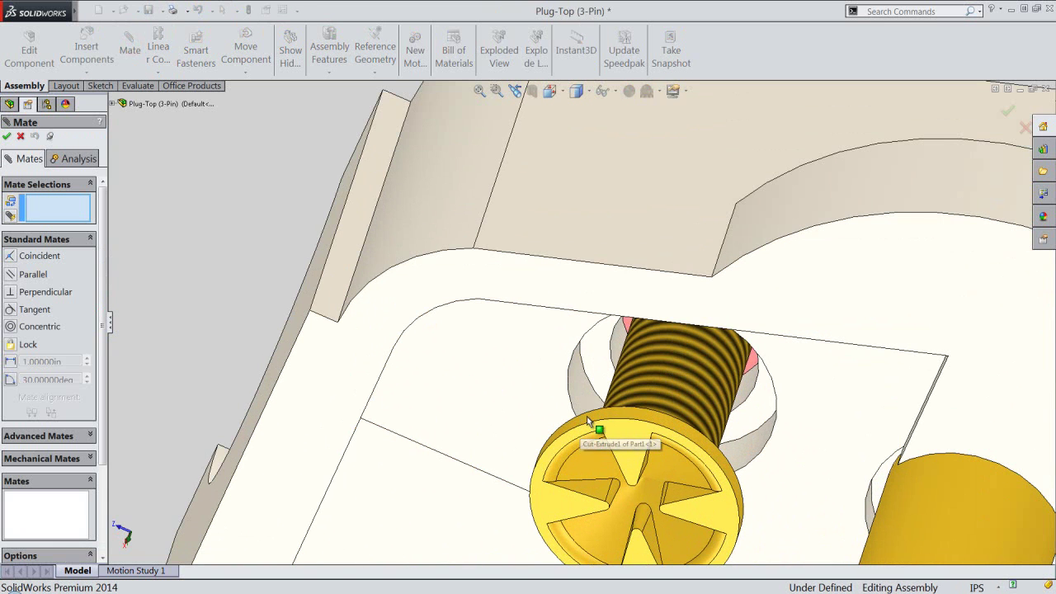
pyautogui.click(611, 363)
pyautogui.scroll(3, 611, 363)
pyautogui.moveTo(749, 552)
pyautogui.mouseDown(button='middle')
pyautogui.moveTo(612, 443)
pyautogui.moveTo(606, 412)
pyautogui.mouseUp(button='middle')
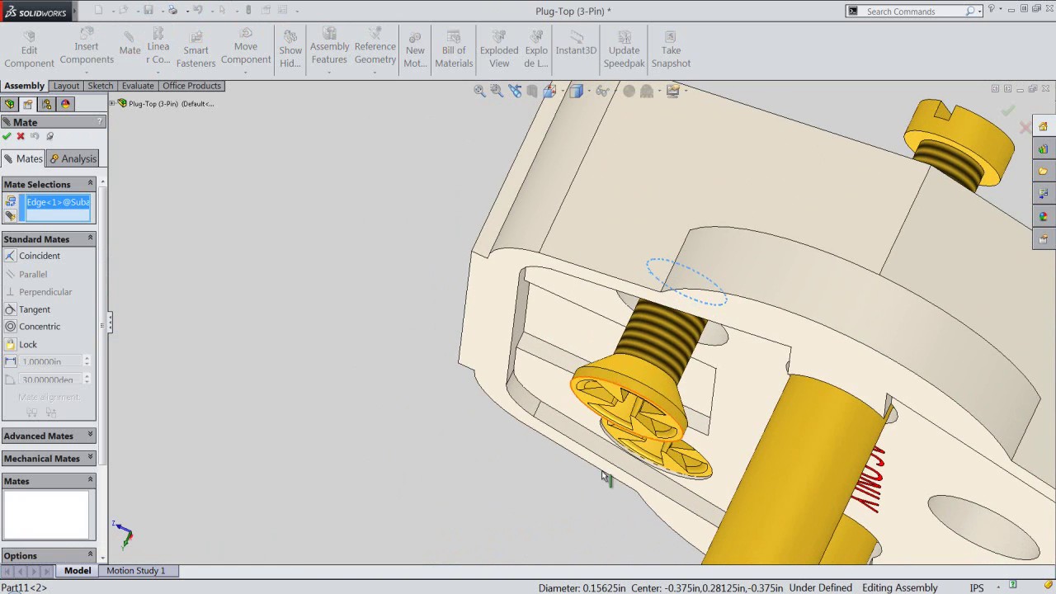
pyautogui.click(642, 374)
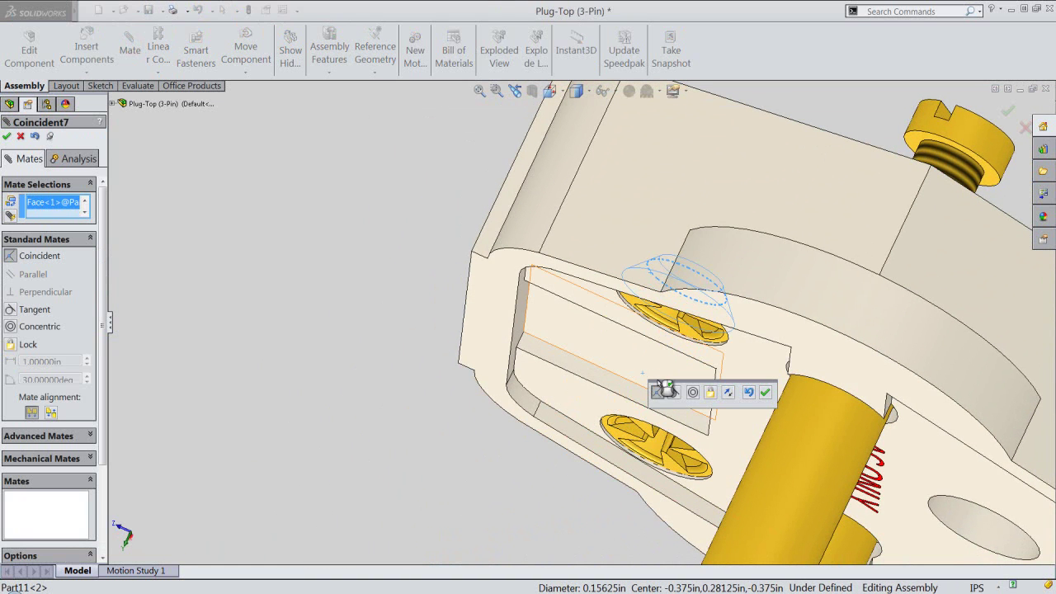
pyautogui.click(765, 393)
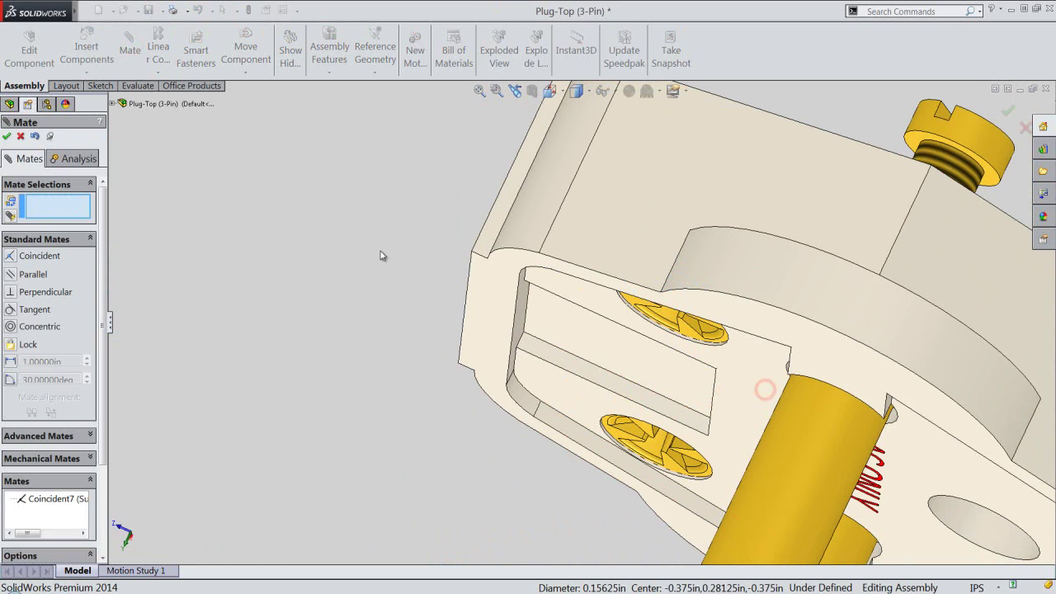
pyautogui.click(6, 137)
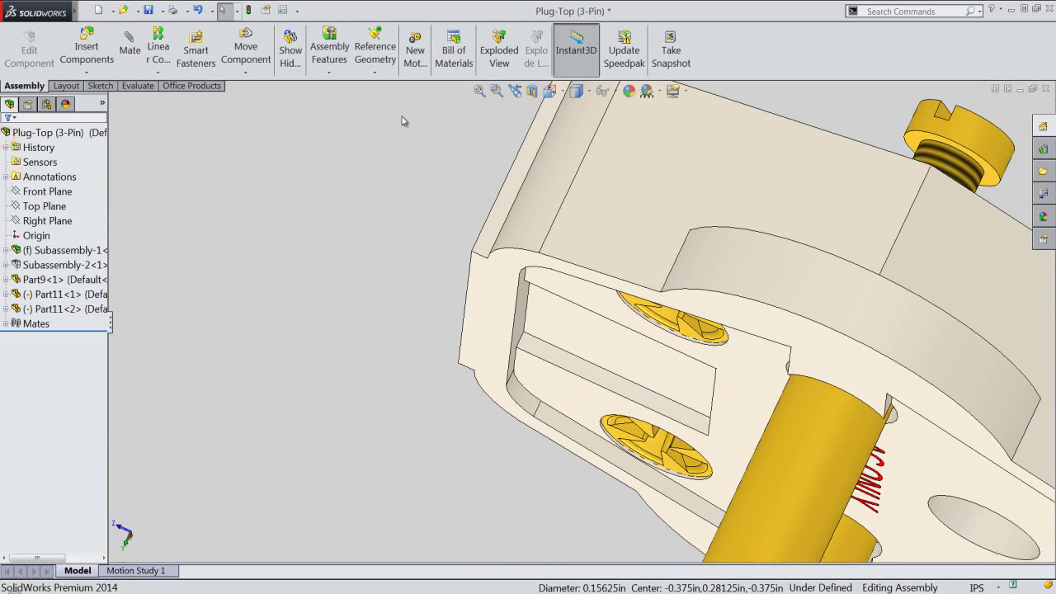
# Return the assembly to the Isometric view.
pyautogui.click(516, 96)
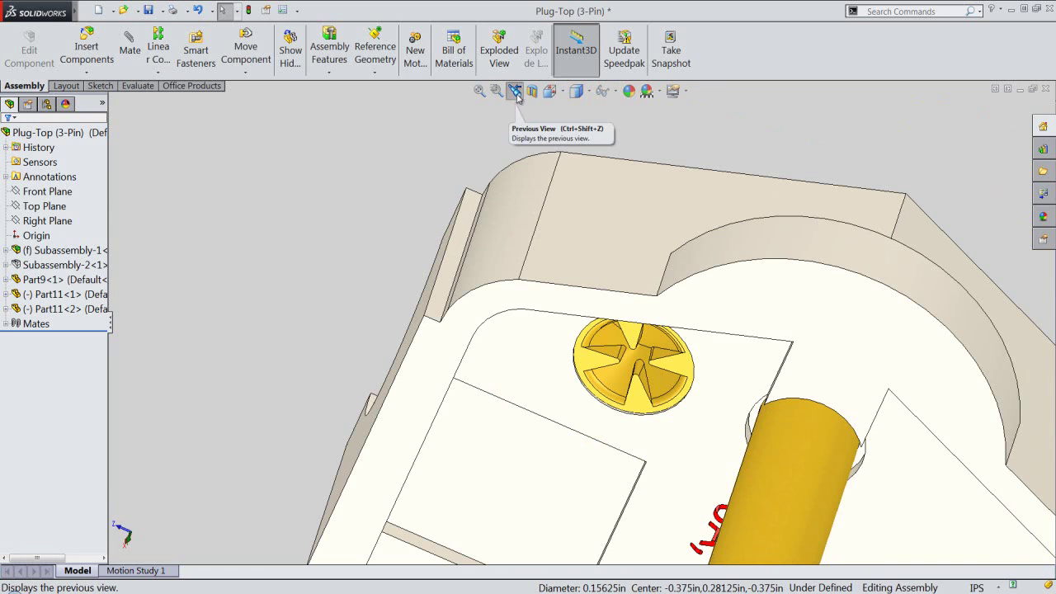
pyautogui.click(554, 91)
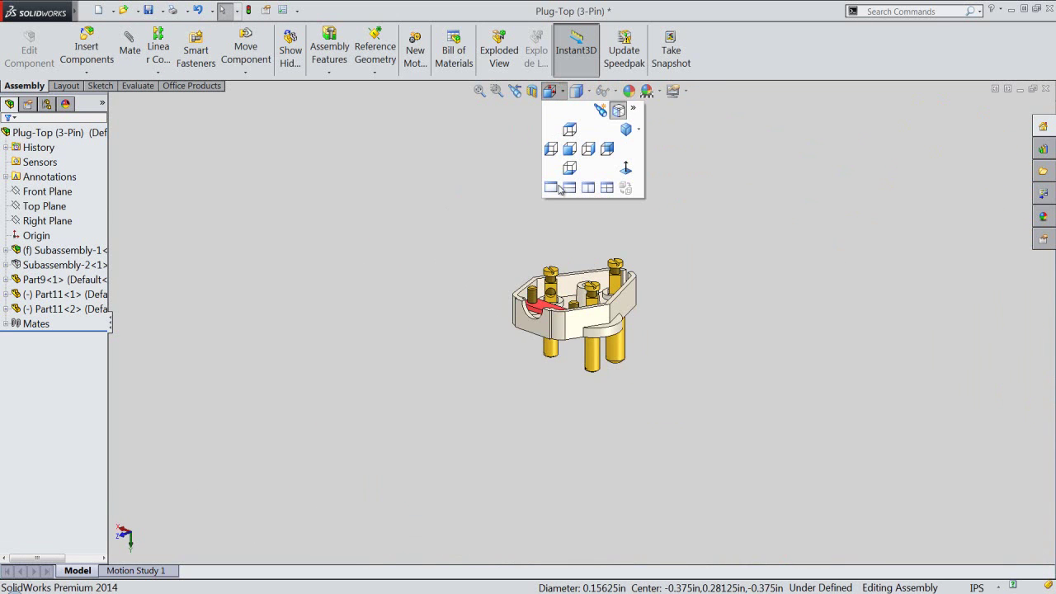
pyautogui.click(578, 285)
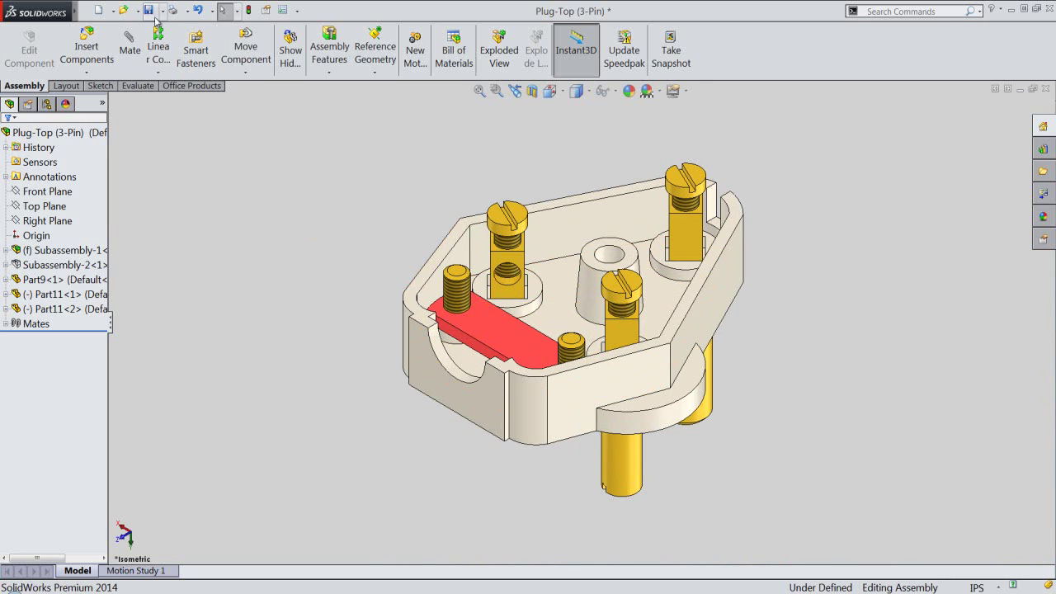
# Insert the Part8 cylinder beside the plug body and attach a Move with Triad handle.
pyautogui.click(345, 235)
pyautogui.click(87, 52)
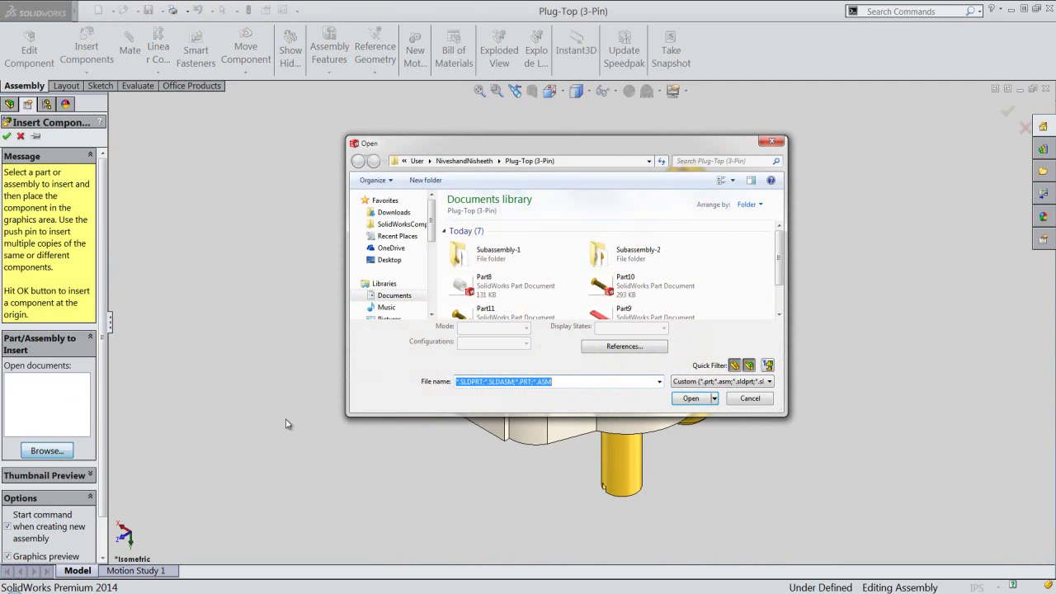
pyautogui.click(483, 287)
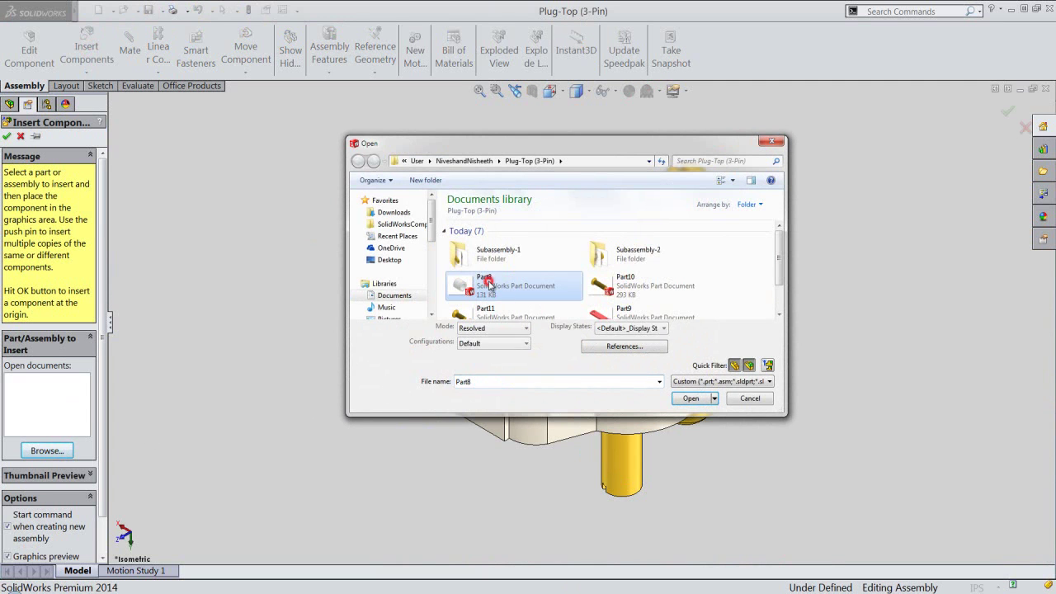
pyautogui.click(690, 397)
pyautogui.click(297, 350)
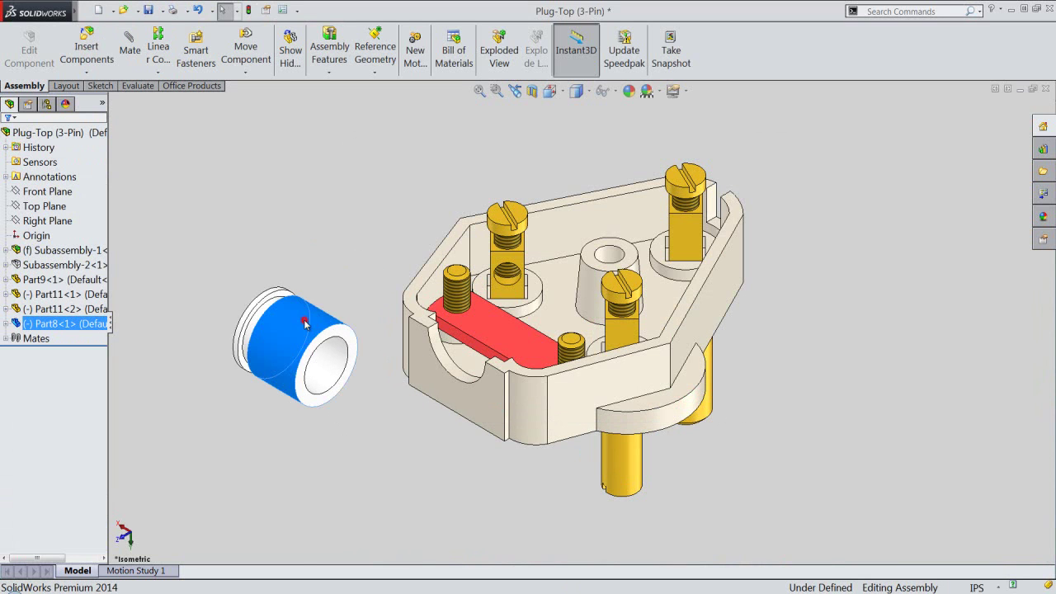
pyautogui.rightClick(304, 323)
pyautogui.click(329, 421)
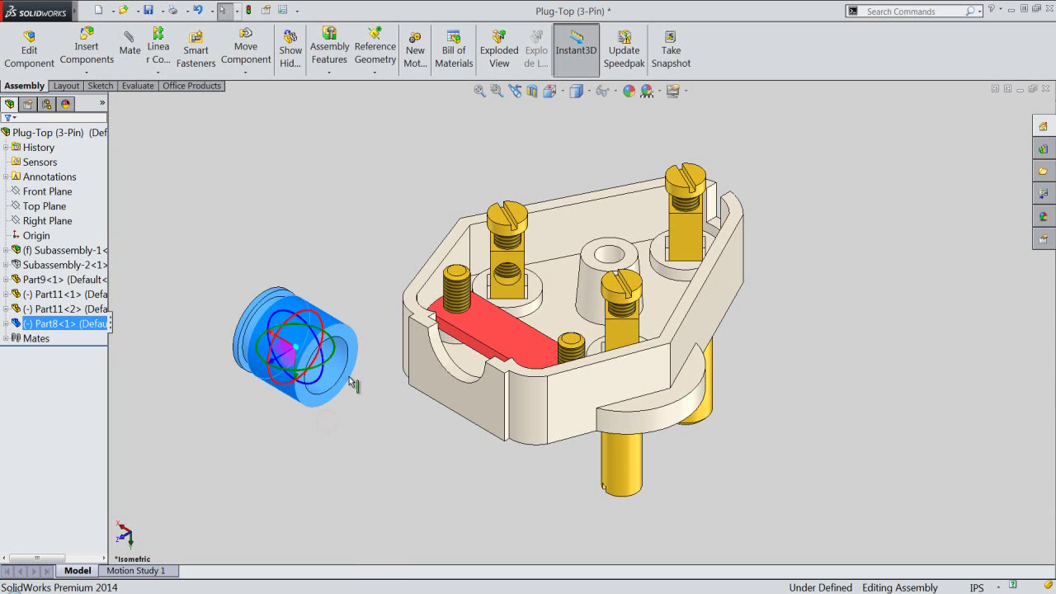
# Rotate Part8 with the triad and mate it concentric with the body's curved opening.
pyautogui.moveTo(332, 356)
pyautogui.mouseDown()
pyautogui.moveTo(260, 380)
pyautogui.moveTo(268, 387)
pyautogui.mouseUp()
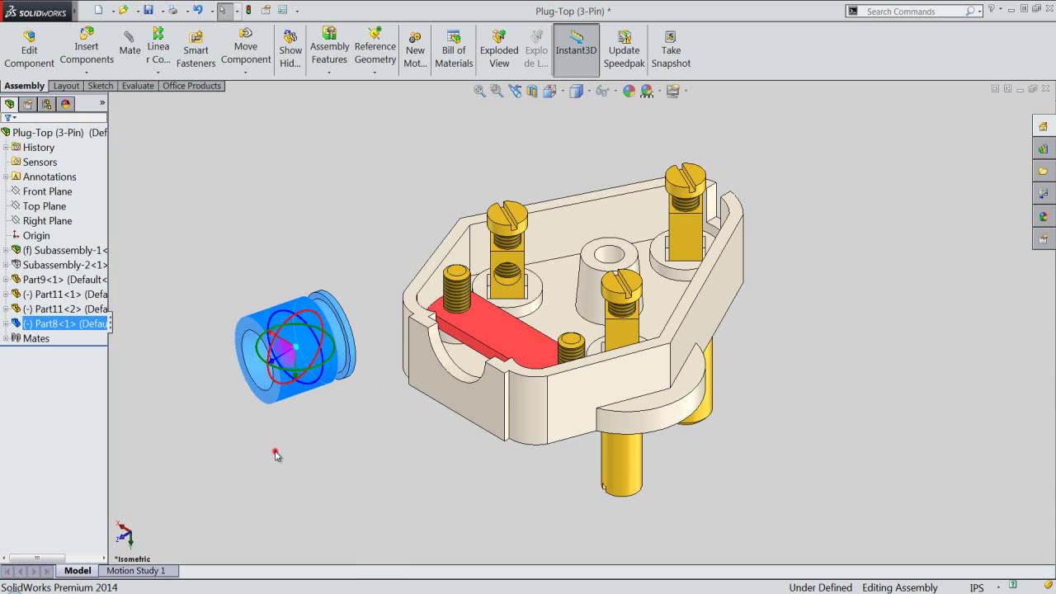
pyautogui.click(273, 448)
pyautogui.click(293, 346)
pyautogui.scroll(-2, 438, 369)
pyautogui.scroll(-1, 438, 368)
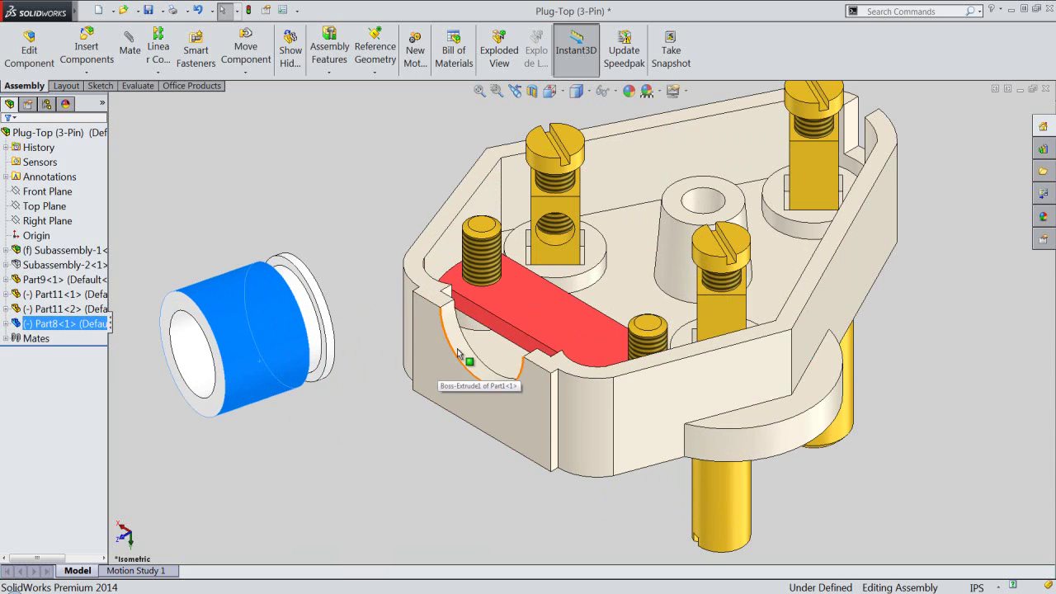
pyautogui.click(458, 352)
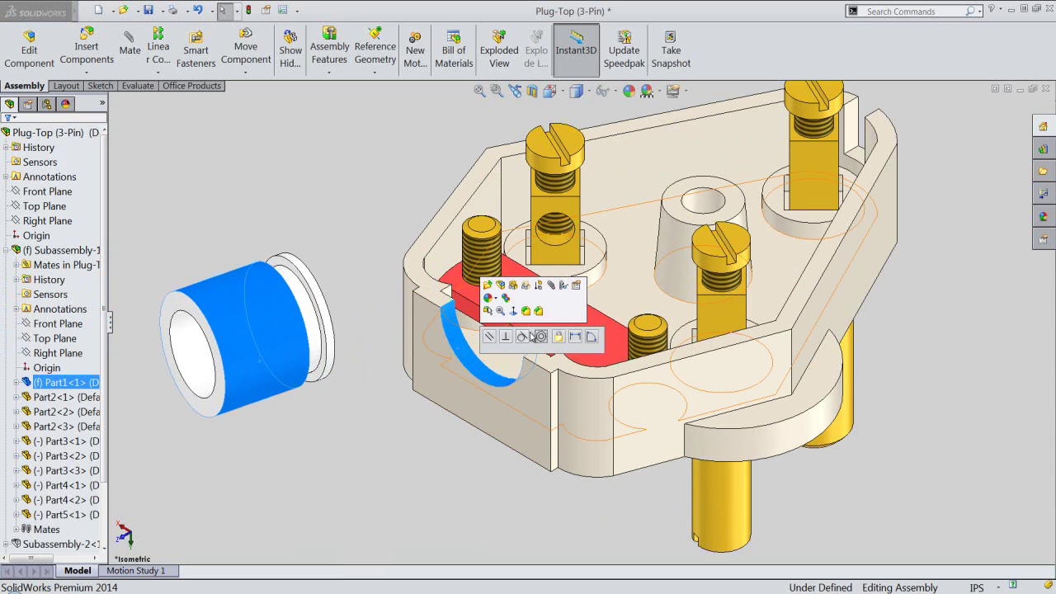
pyautogui.click(542, 337)
pyautogui.click(462, 457)
# Slide the sleeve partway out of the opening and pick its circular edges.
pyautogui.moveTo(711, 186); pyautogui.dragTo(468, 355)
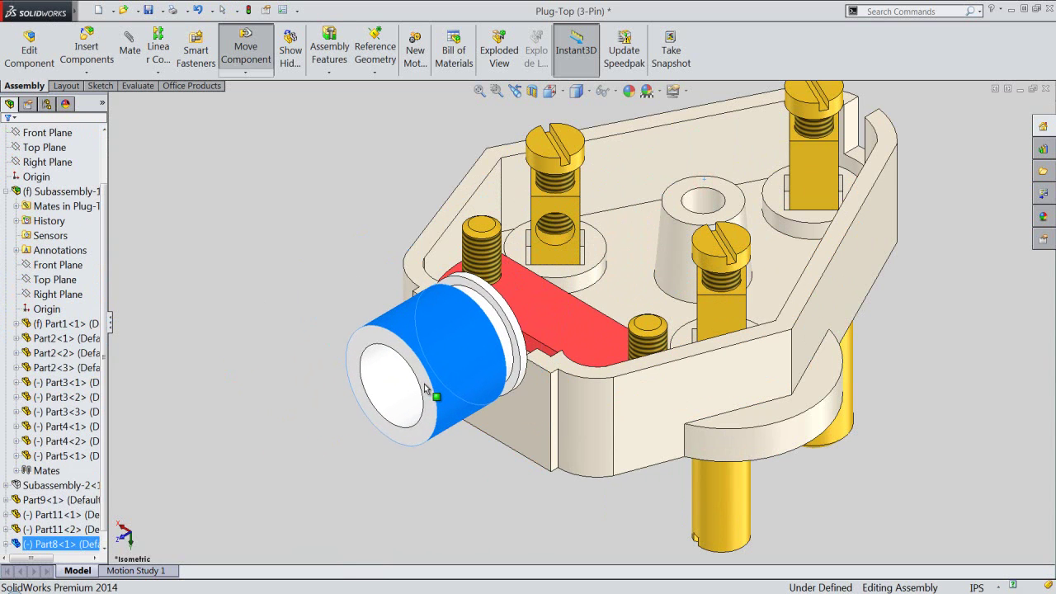
pyautogui.moveTo(468, 355); pyautogui.dragTo(472, 500)
pyautogui.click(511, 420)
pyautogui.moveTo(511, 420)
pyautogui.mouseDown(button='middle')
pyautogui.moveTo(431, 460)
pyautogui.moveTo(415, 401)
pyautogui.mouseUp(button='middle')
pyautogui.scroll(-2, 424, 377)
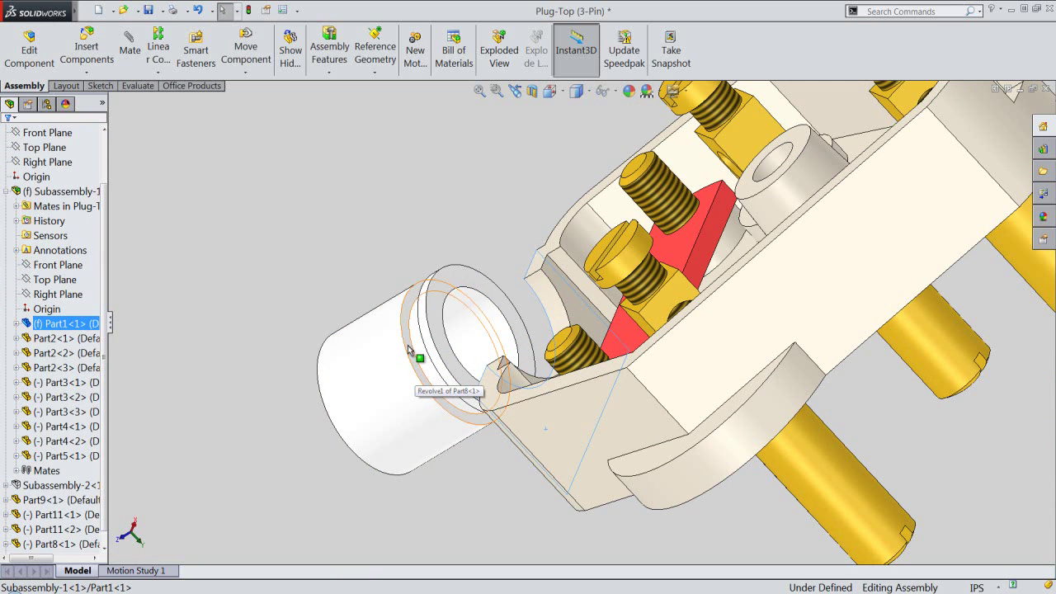
pyautogui.click(407, 349)
pyautogui.keyDown('ctrl'); pyautogui.click(427, 347); pyautogui.keyUp('ctrl')
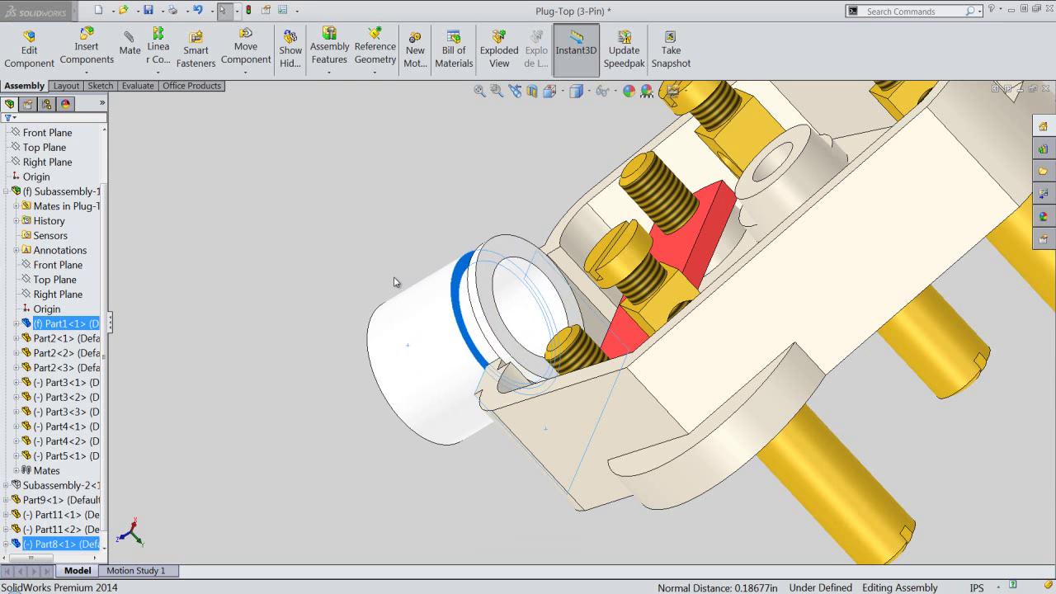
# Return to Isometric and select Part8 and the plug body under the Evaluate commands.
pyautogui.click(553, 96)
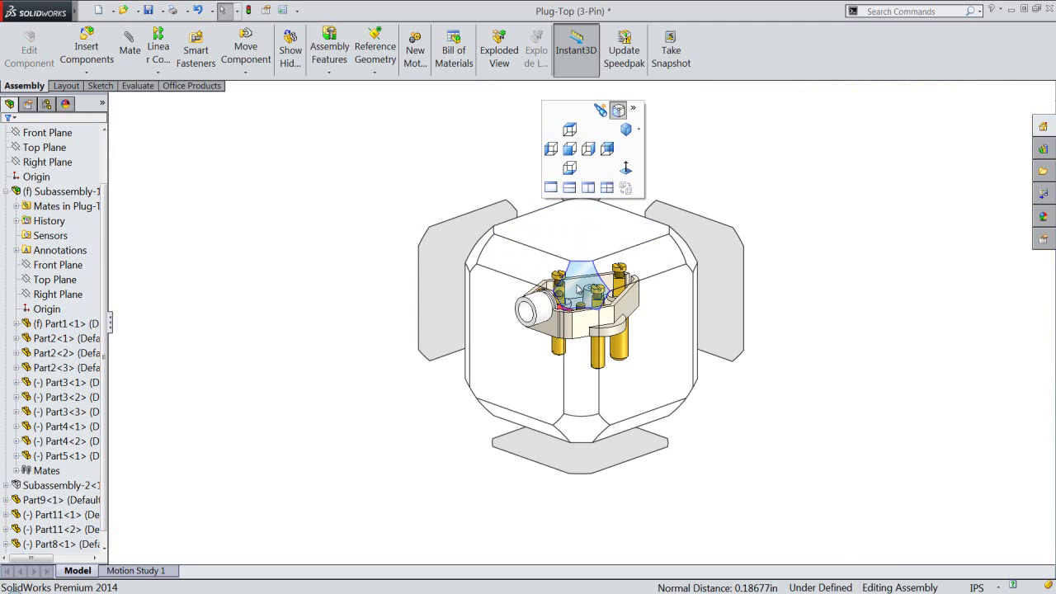
pyautogui.click(576, 286)
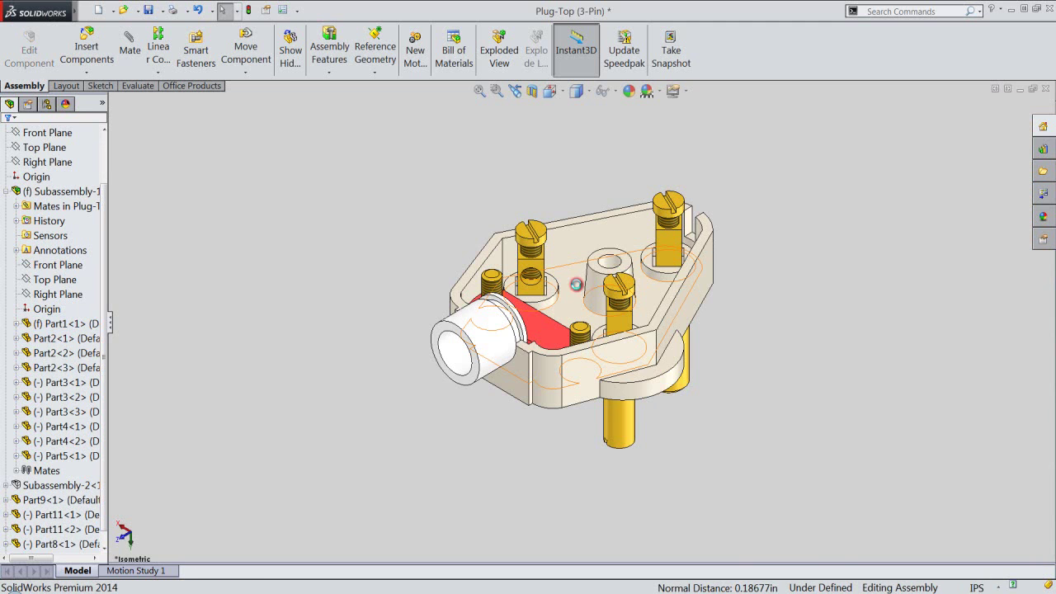
pyautogui.click(441, 367)
pyautogui.keyDown('ctrl'); pyautogui.click(484, 448); pyautogui.keyUp('ctrl')
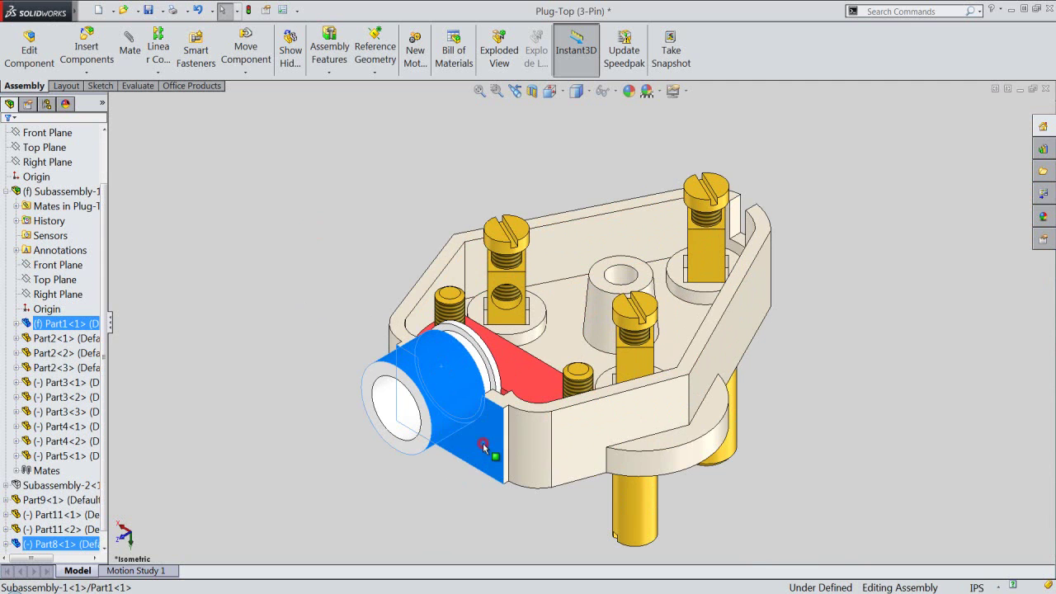
pyautogui.click(136, 86)
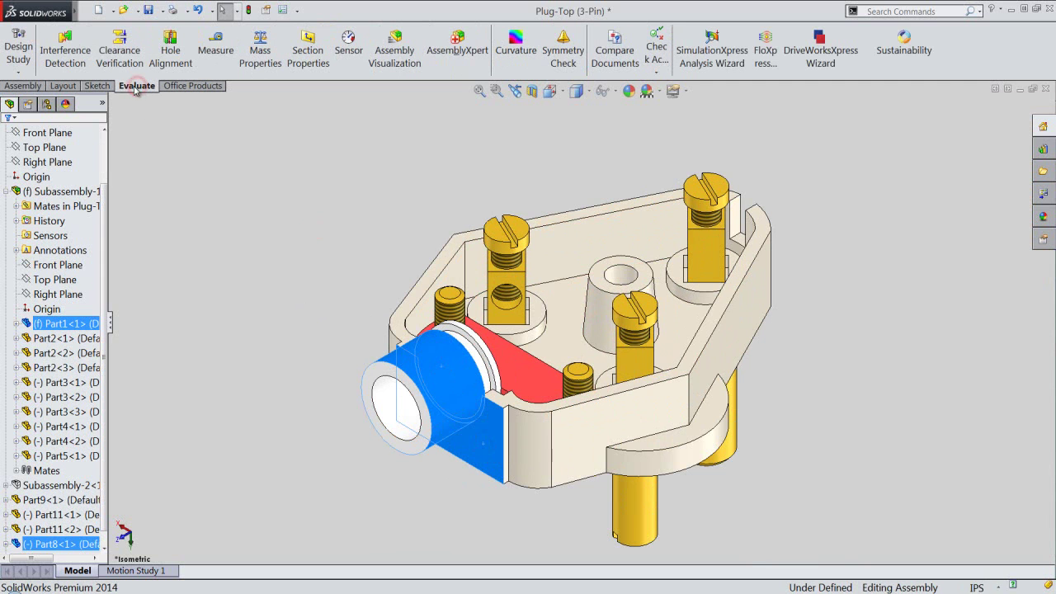
# Run Interference Detection on the sleeve and plug body, confirming no interferences.
pyautogui.click(69, 71)
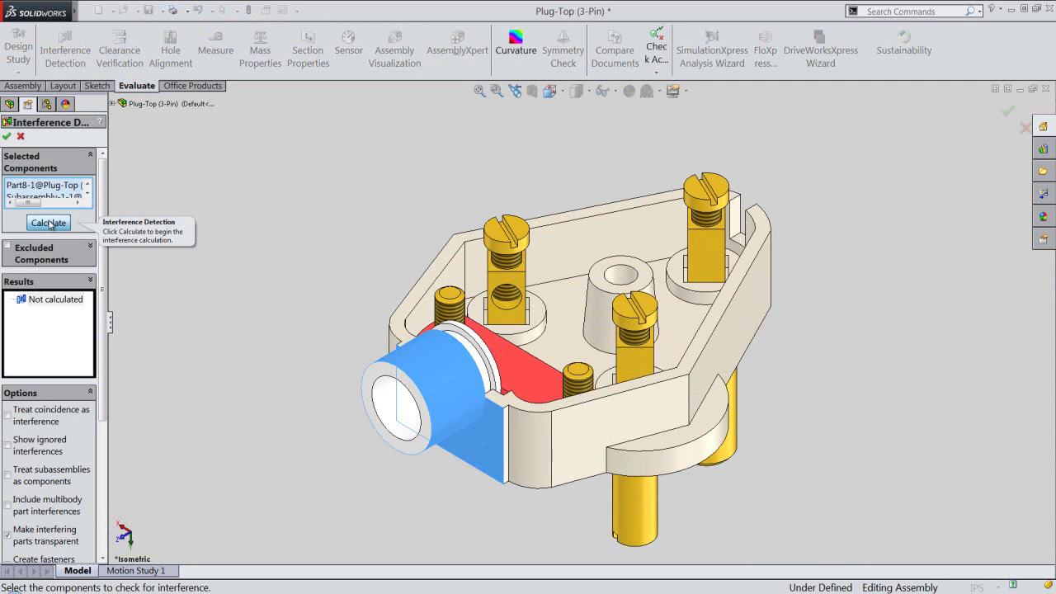
pyautogui.click(48, 223)
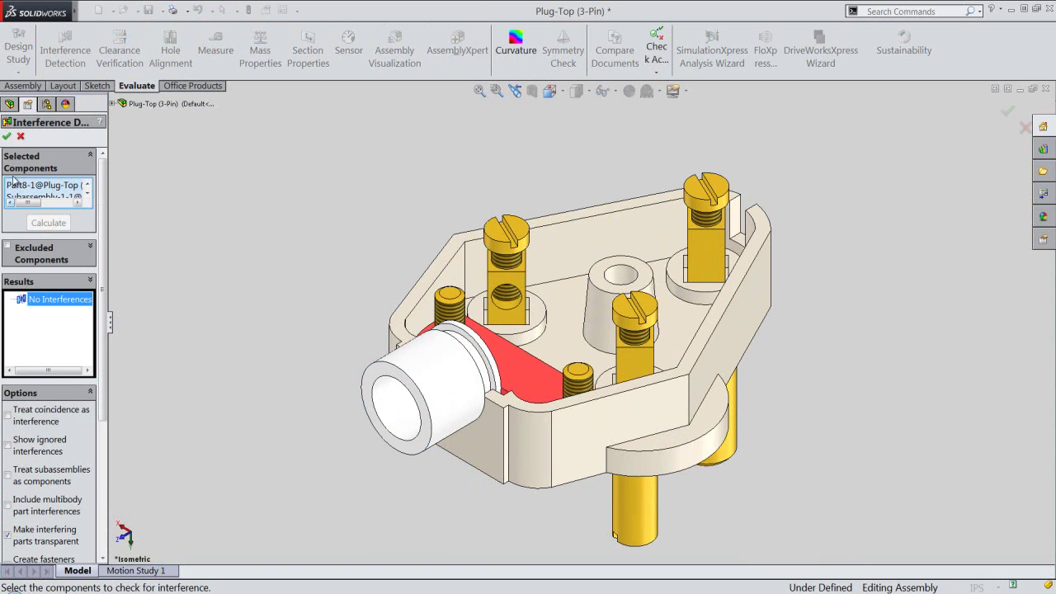
pyautogui.click(7, 137)
pyautogui.click(20, 86)
# Collapse the design tree and show the hidden Subassembly-2 Plug Top cover.
pyautogui.rightClick(80, 153)
pyautogui.click(105, 158)
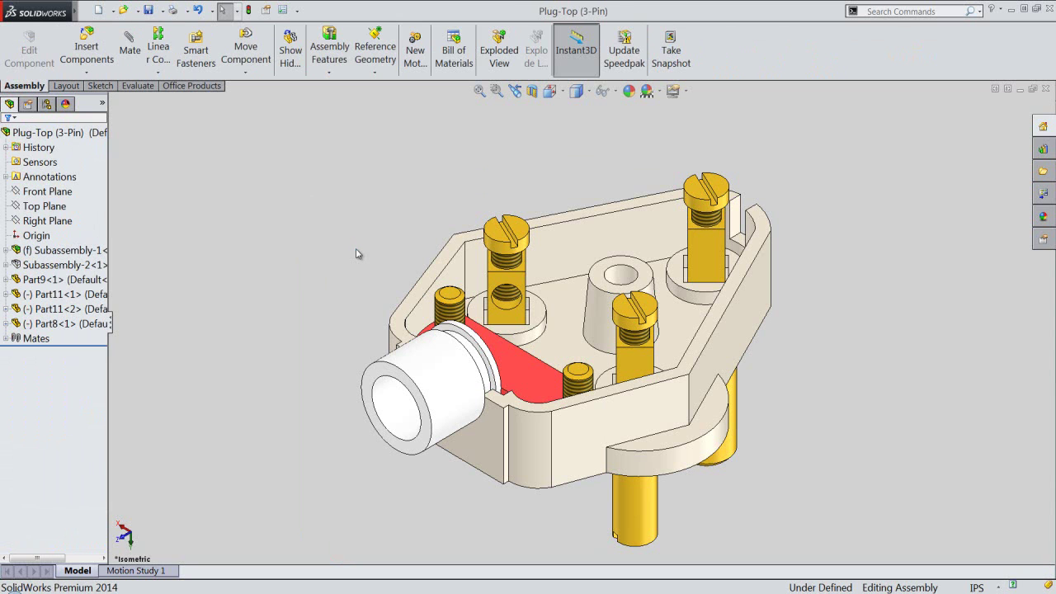
pyautogui.click(60, 265)
pyautogui.click(94, 232)
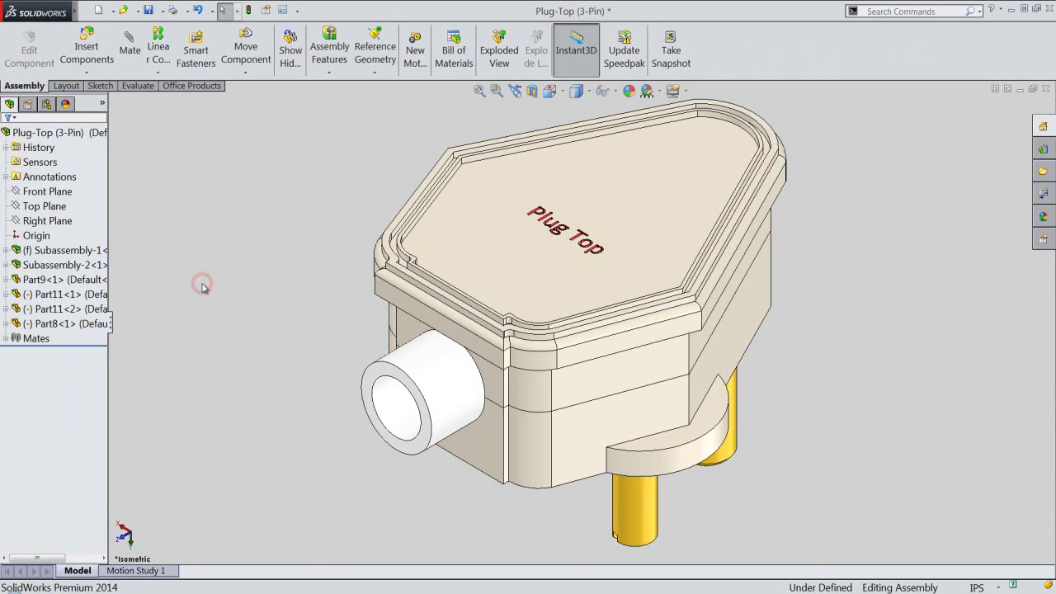
# Reset all standard views to their defaults and switch to Isometric.
pyautogui.press('space')
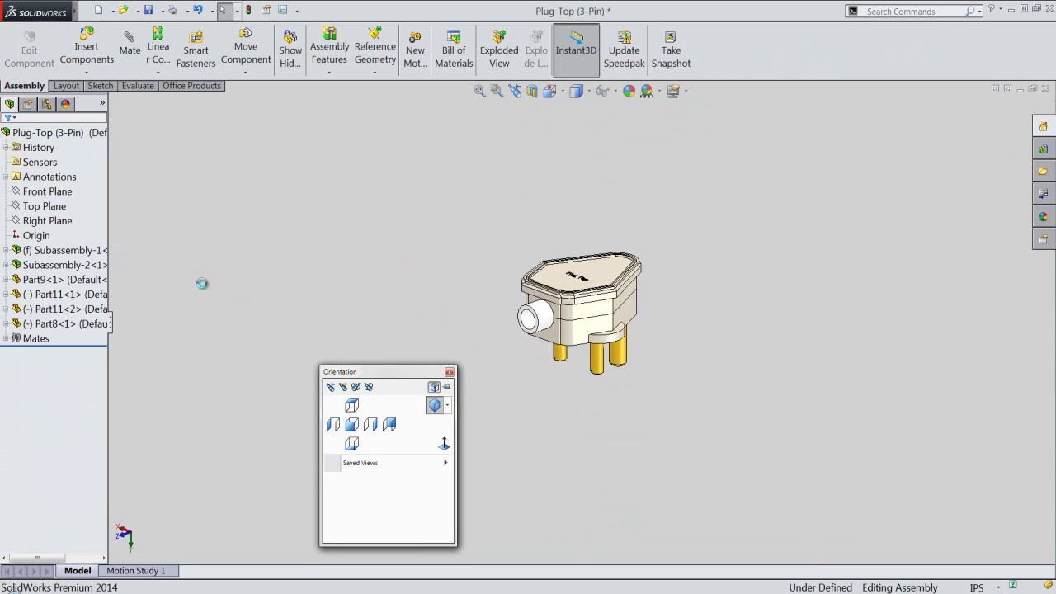
pyautogui.click(369, 387)
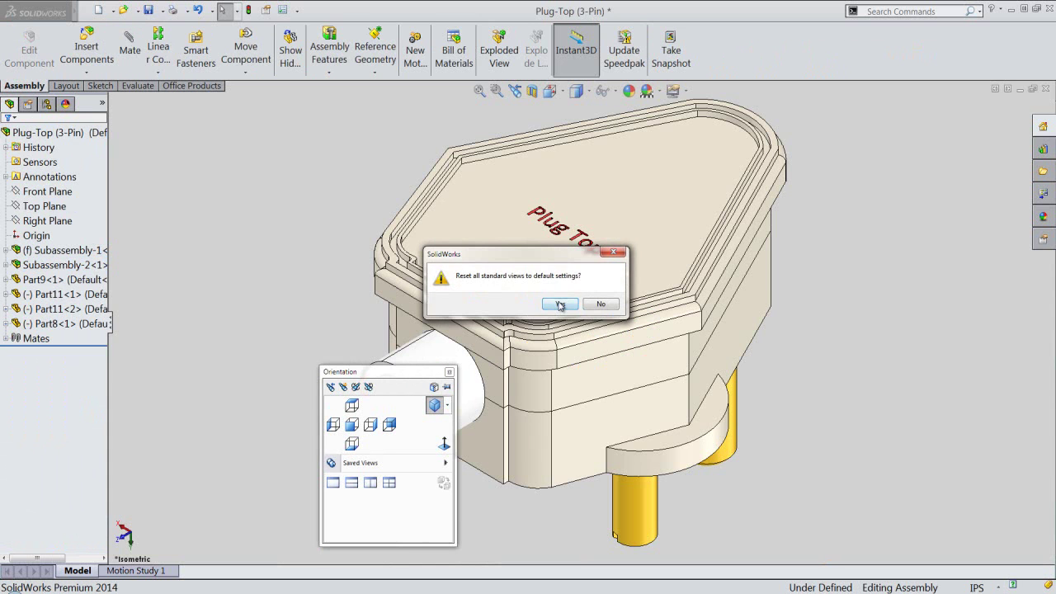
pyautogui.click(560, 305)
pyautogui.click(448, 404)
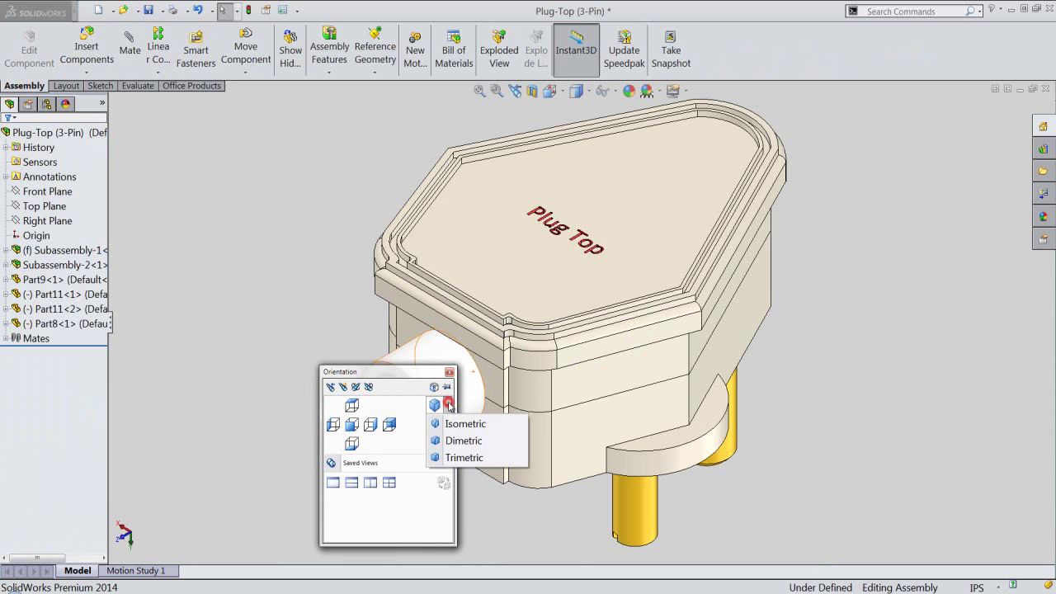
pyautogui.click(458, 426)
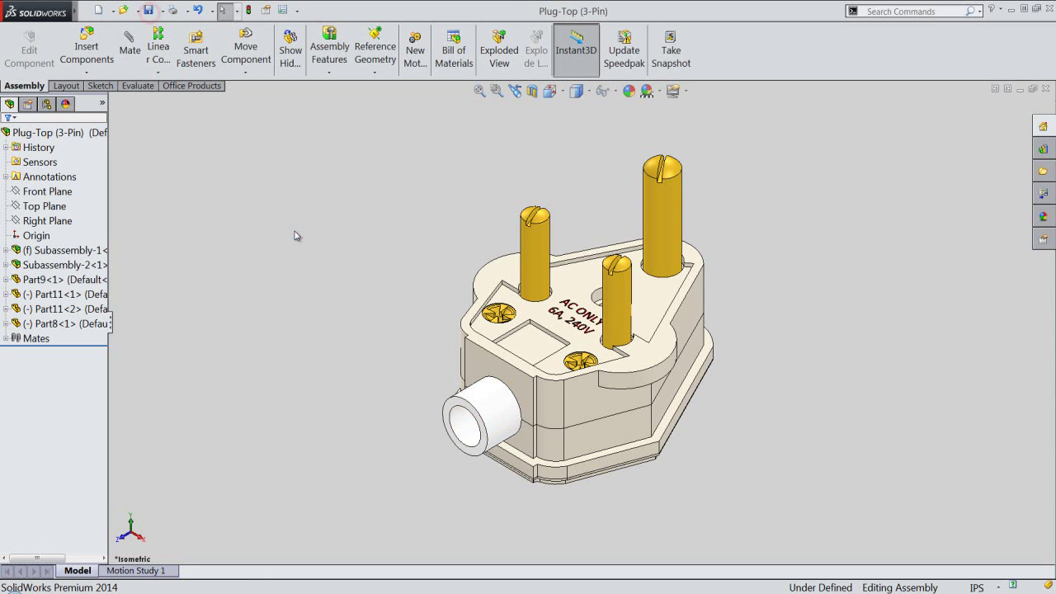
# Insert the Part10 screw from file and place it beside the plug.
pyautogui.click(86, 49)
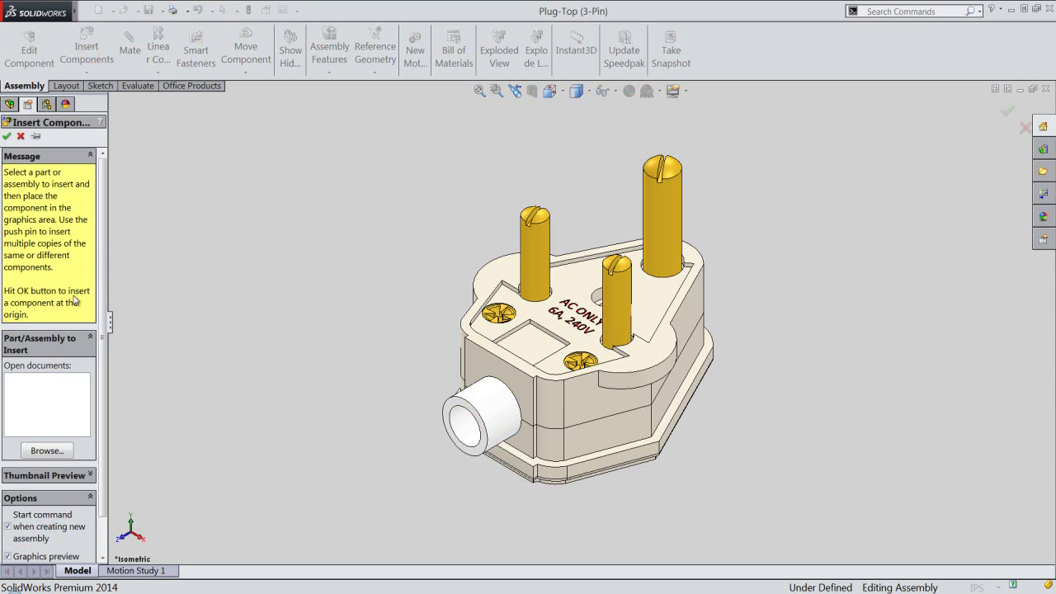
pyautogui.click(66, 444)
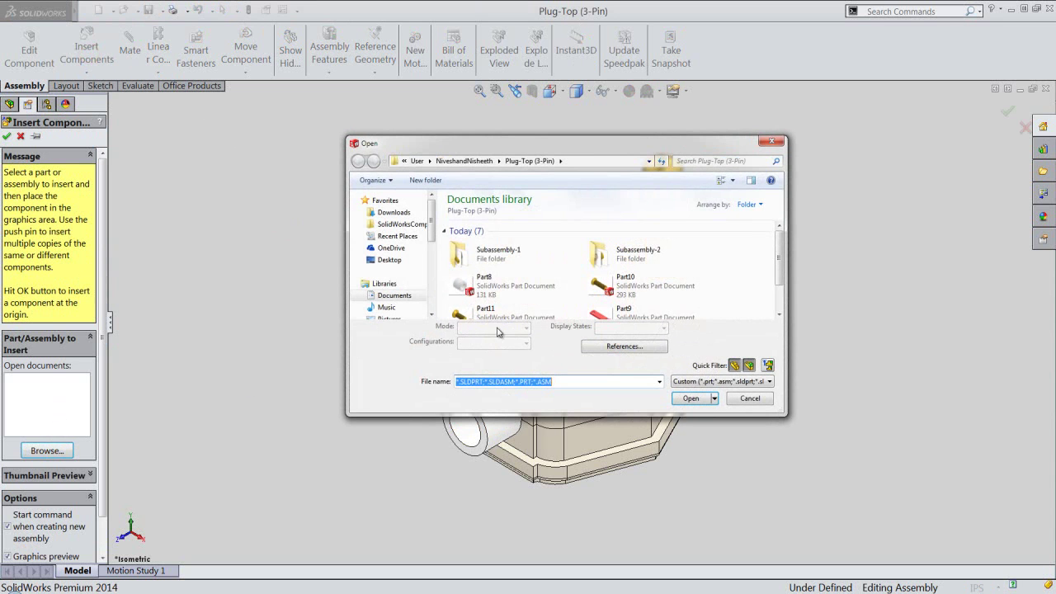
pyautogui.moveTo(778, 254); pyautogui.dragTo(776, 285)
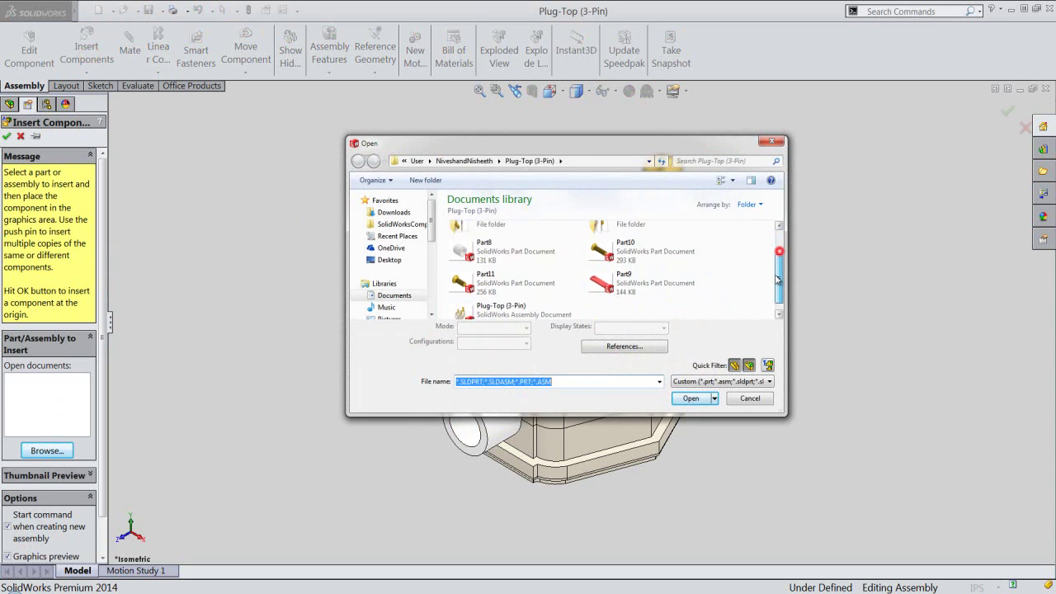
pyautogui.click(652, 239)
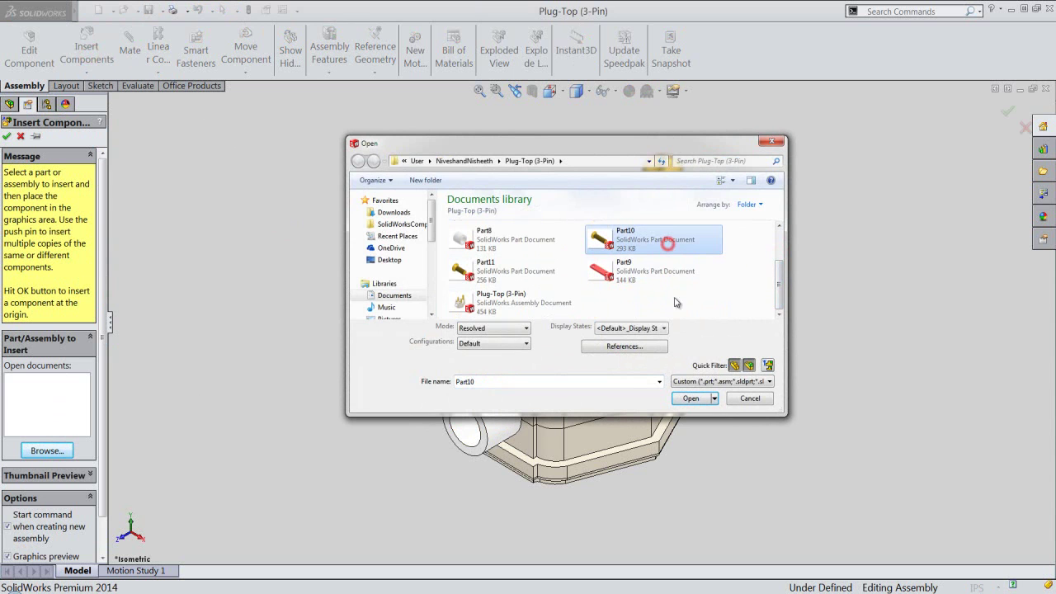
pyautogui.click(689, 397)
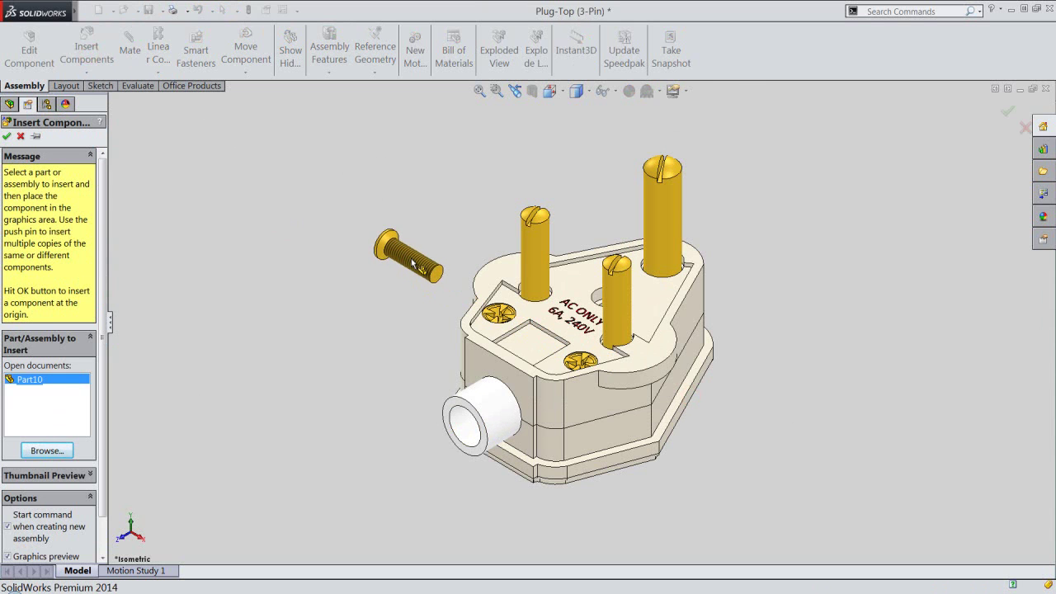
pyautogui.click(413, 262)
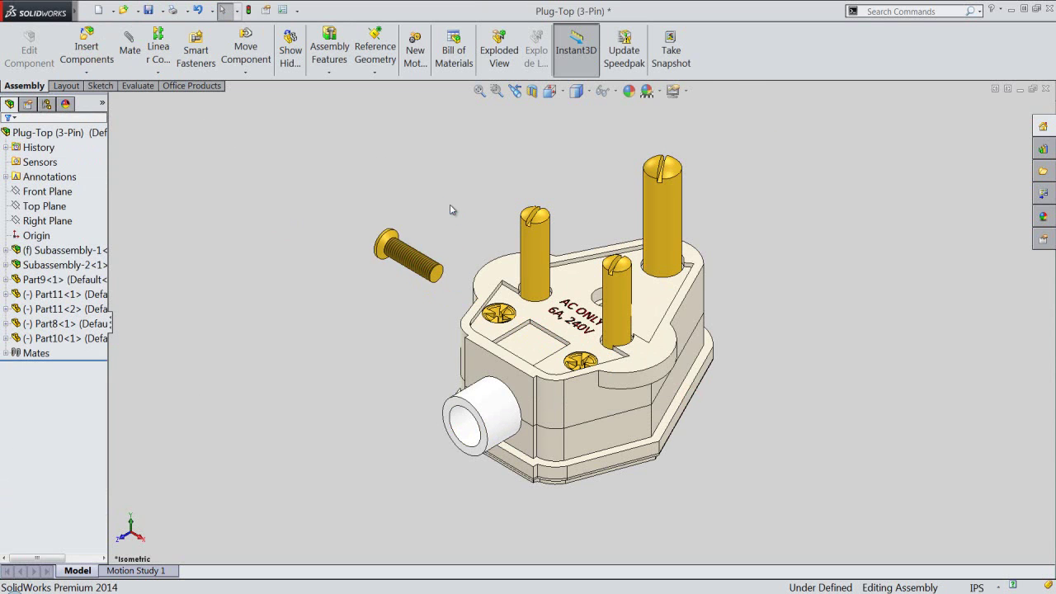
# Mate the Part10 screw concentric with the plug's centre hole.
pyautogui.scroll(-2, 450, 206)
pyautogui.click(408, 296)
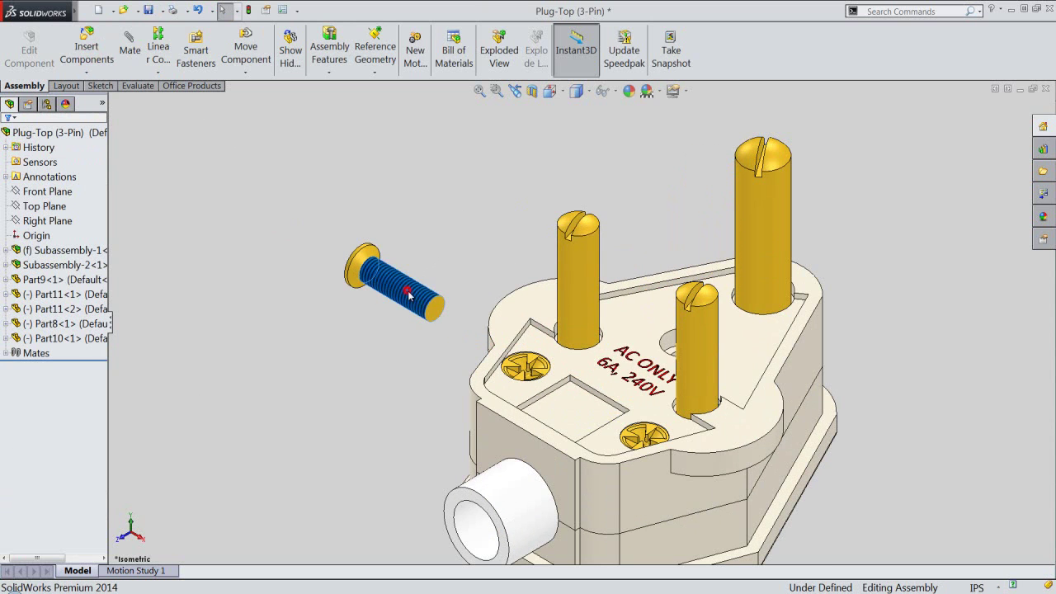
pyautogui.moveTo(462, 272)
pyautogui.mouseDown(button='middle')
pyautogui.moveTo(577, 370)
pyautogui.moveTo(565, 415)
pyautogui.moveTo(578, 396)
pyautogui.mouseUp(button='middle')
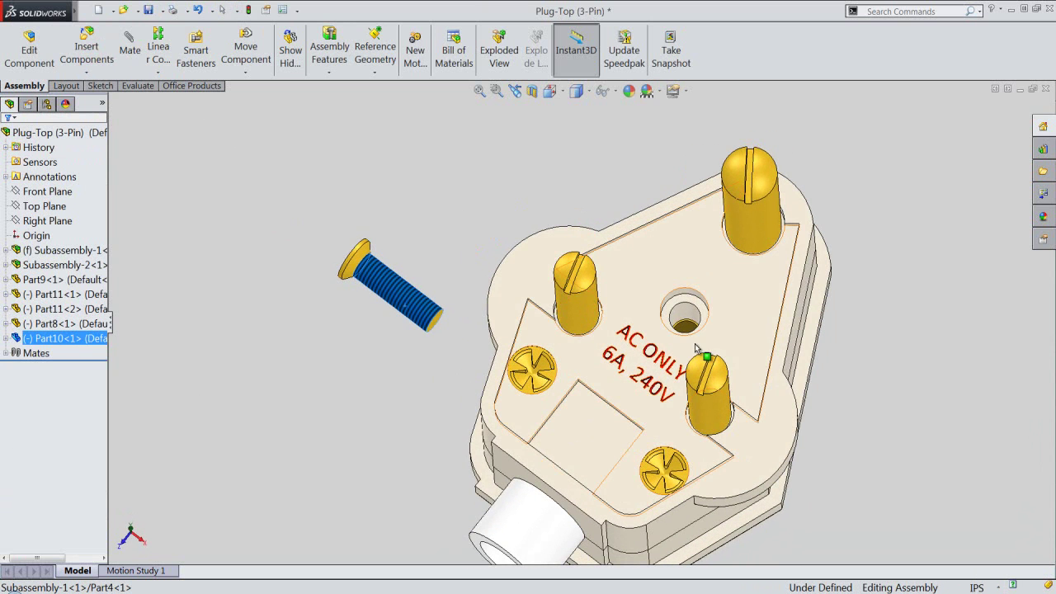
pyautogui.click(692, 315)
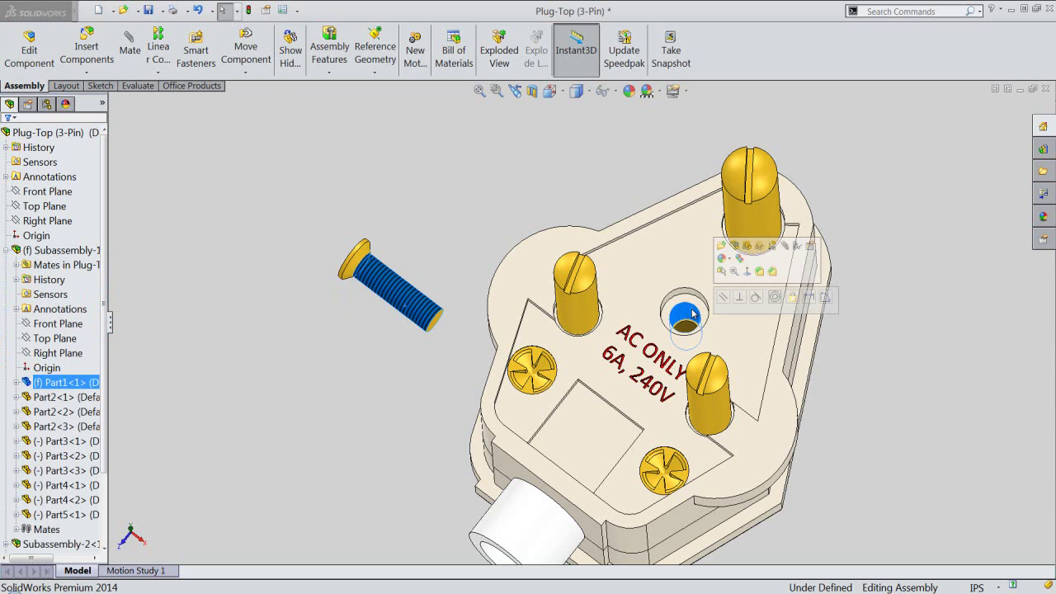
pyautogui.click(774, 297)
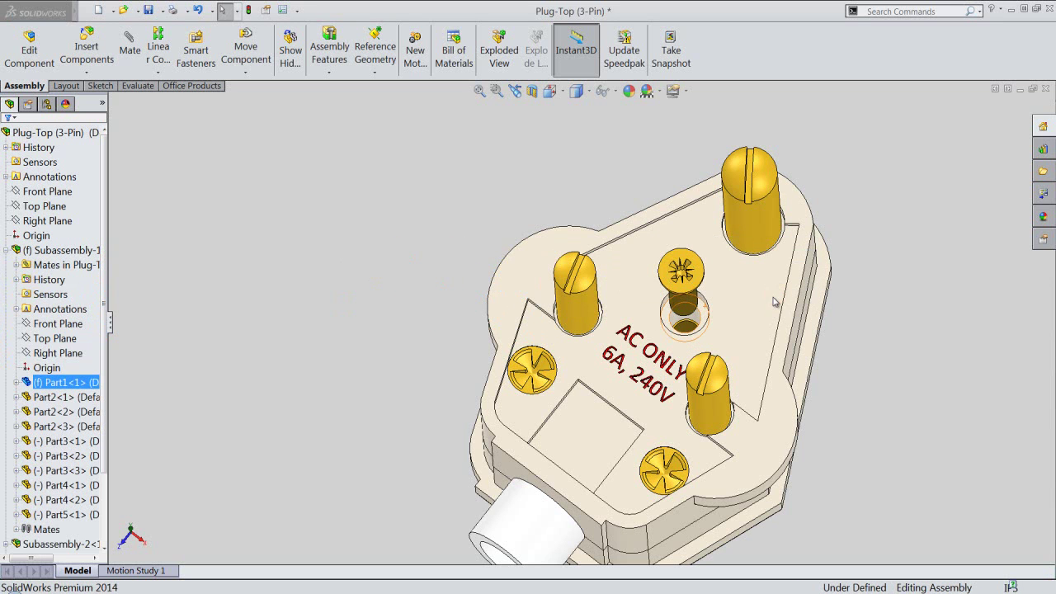
# Add a Tangent mate seating the screw head flush on the centre hole rim (Tangent1).
pyautogui.scroll(-2, 709, 346)
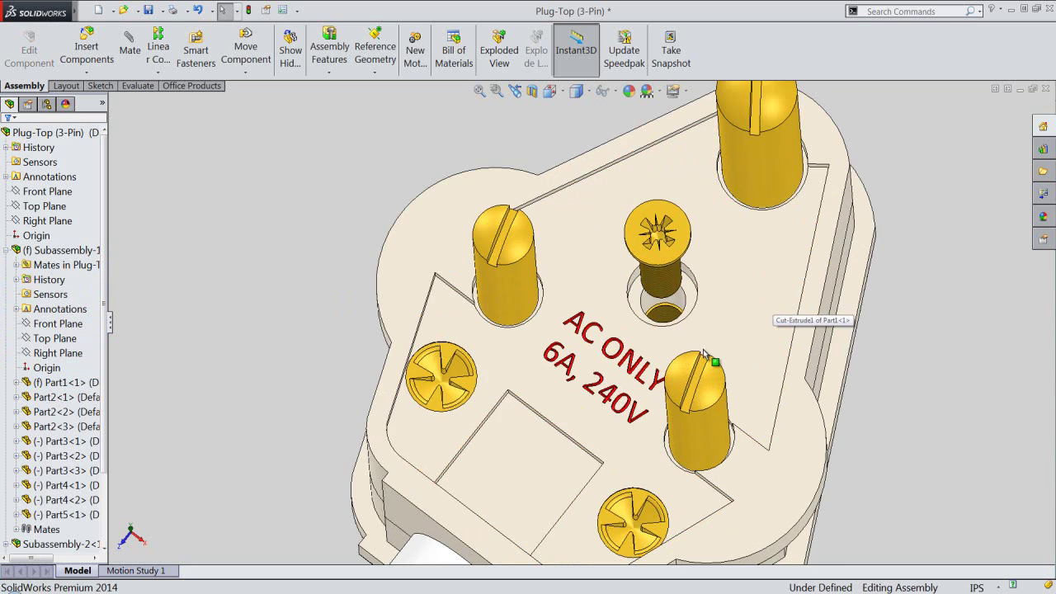
pyautogui.scroll(-1, 683, 324)
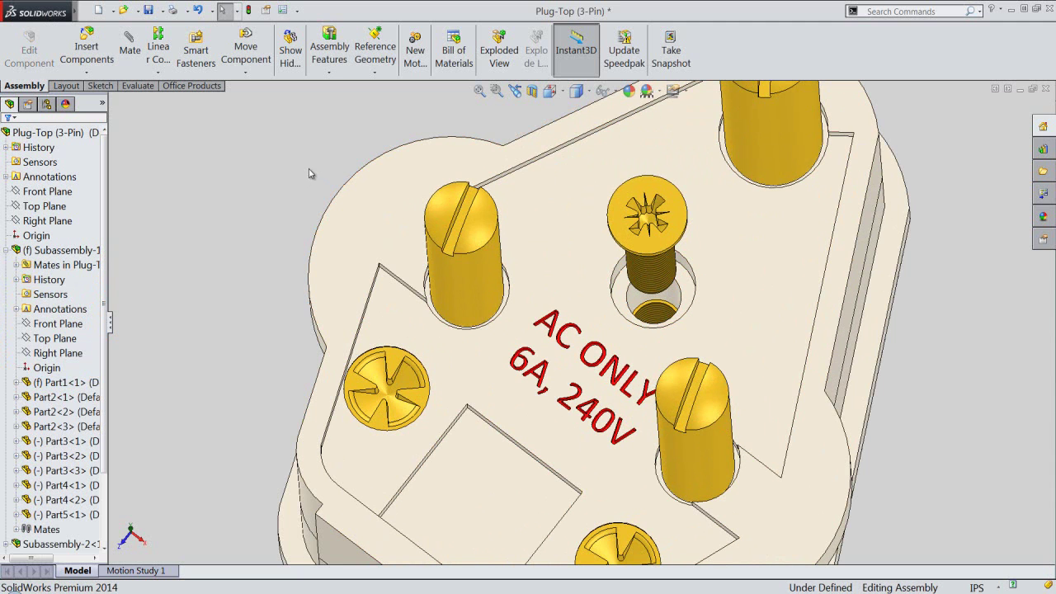
pyautogui.click(131, 48)
pyautogui.scroll(-1, 624, 315)
pyautogui.scroll(-1, 631, 309)
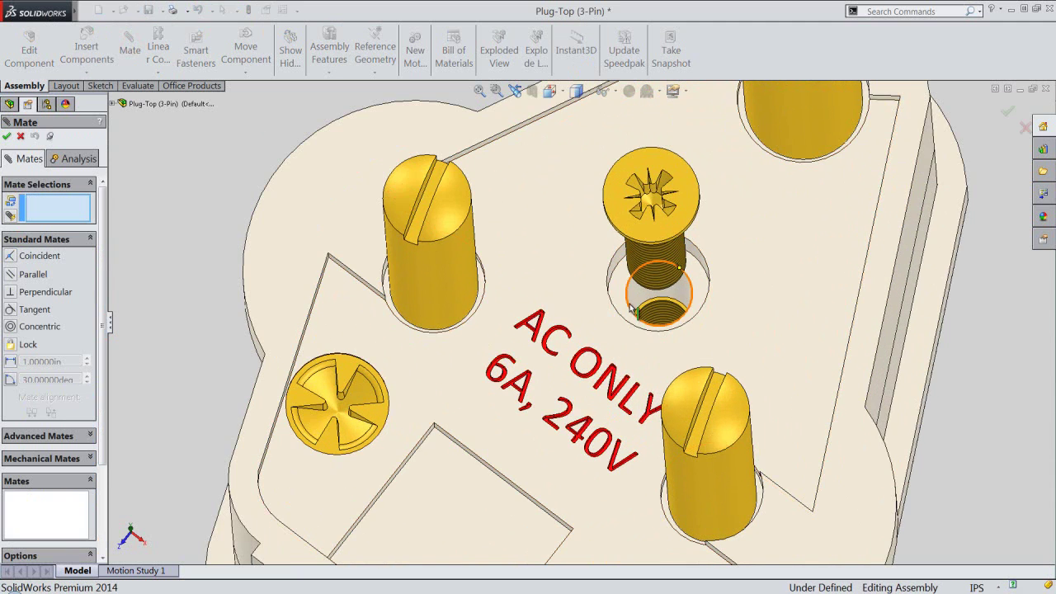
pyautogui.click(631, 309)
pyautogui.moveTo(659, 363)
pyautogui.mouseDown(button='middle')
pyautogui.moveTo(558, 240)
pyautogui.moveTo(568, 245)
pyautogui.mouseUp(button='middle')
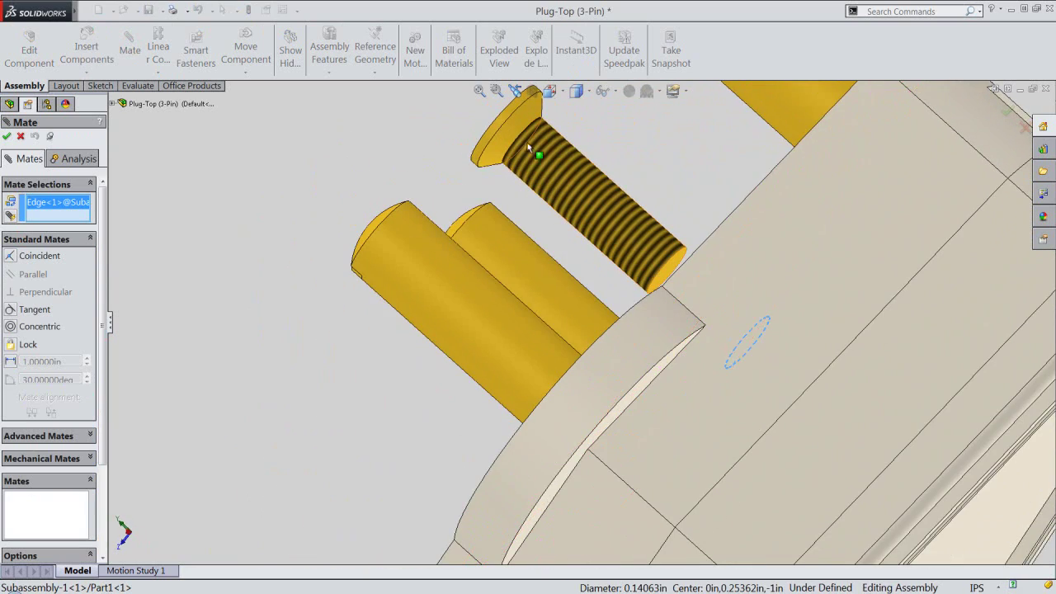
pyautogui.click(513, 127)
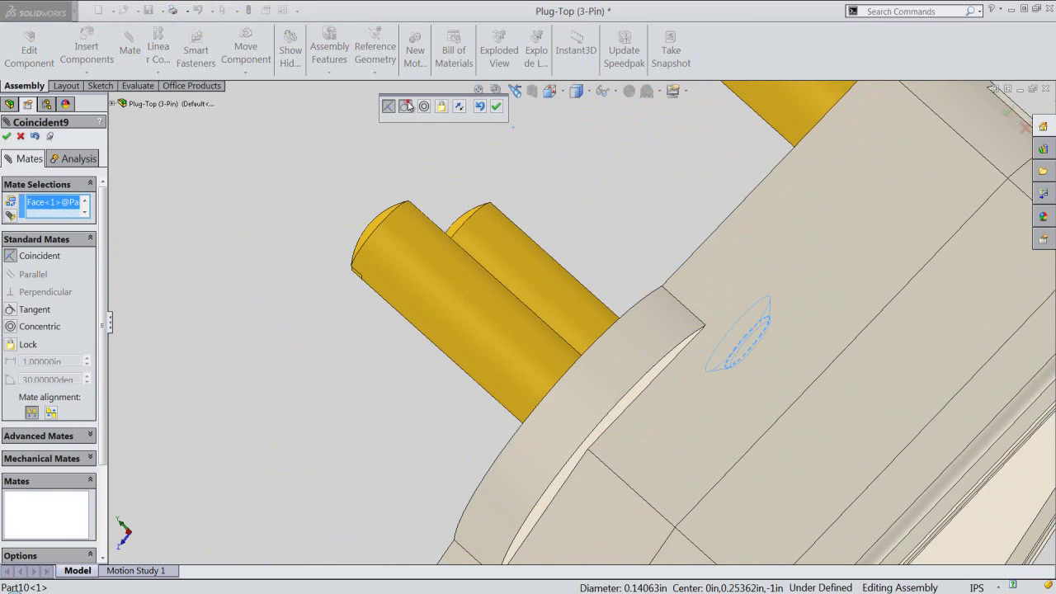
pyautogui.click(406, 106)
pyautogui.click(477, 108)
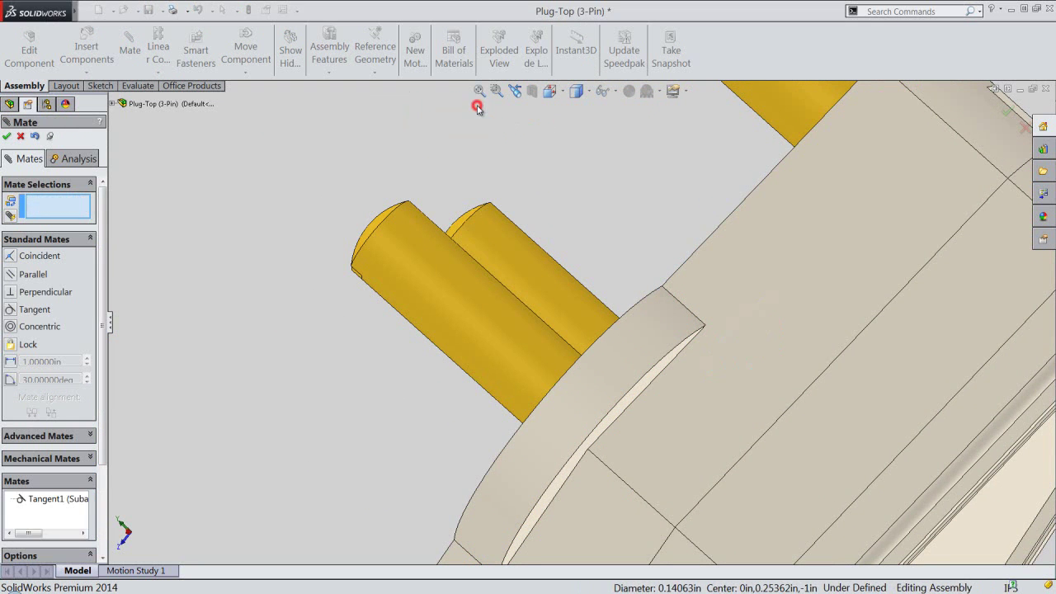
# Return to Isometric, close the Mate panel, and collapse all tree items.
pyautogui.click(516, 90)
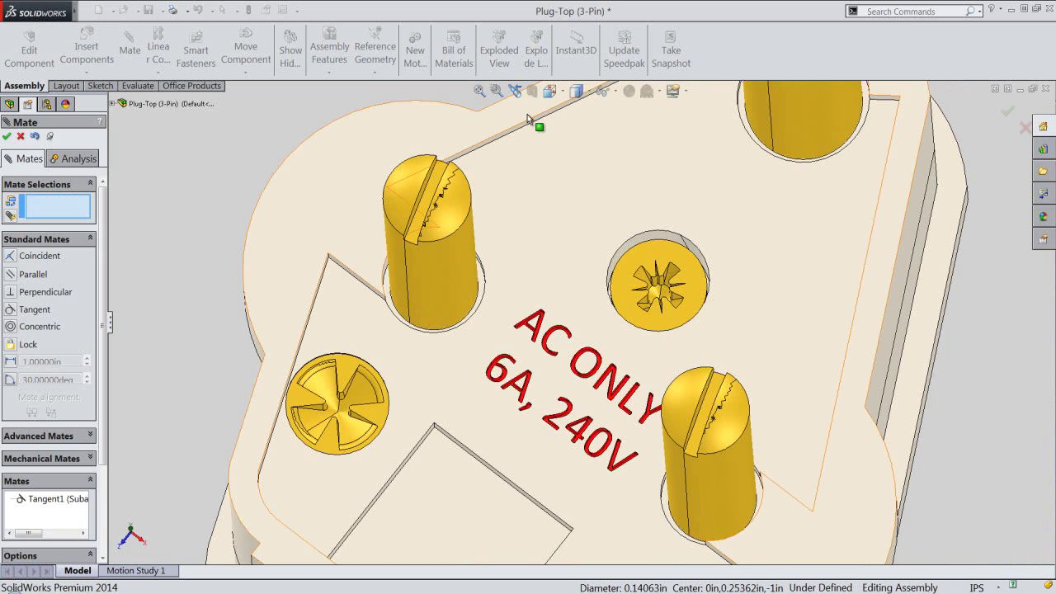
pyautogui.click(549, 93)
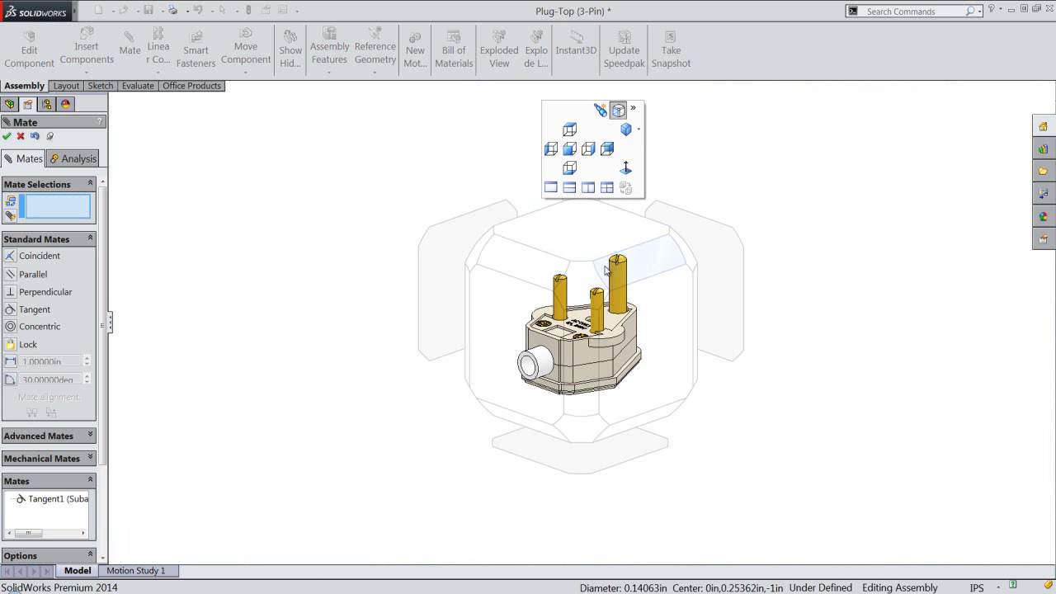
pyautogui.click(591, 283)
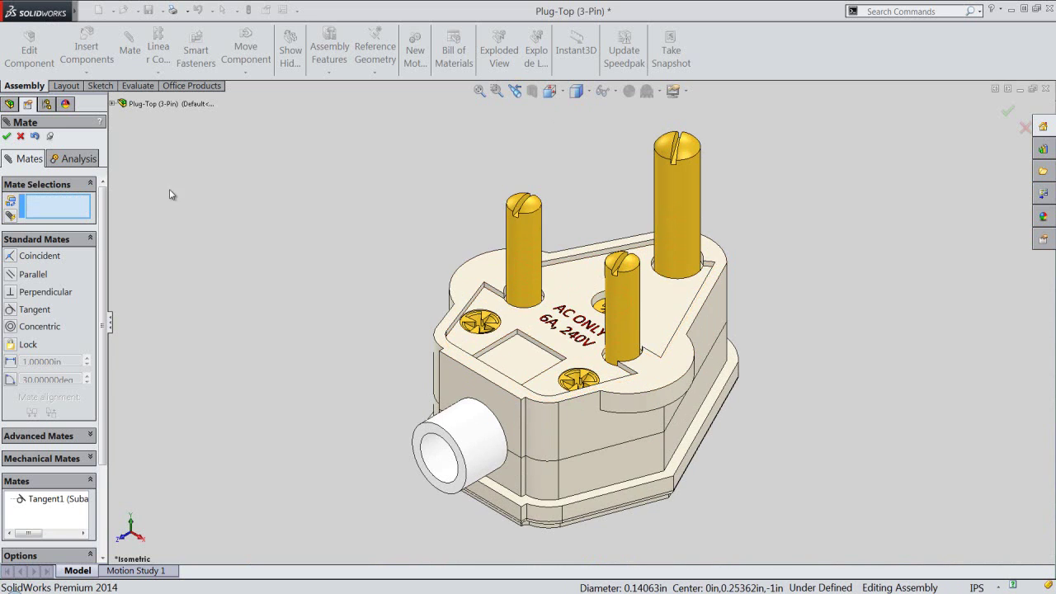
pyautogui.click(9, 137)
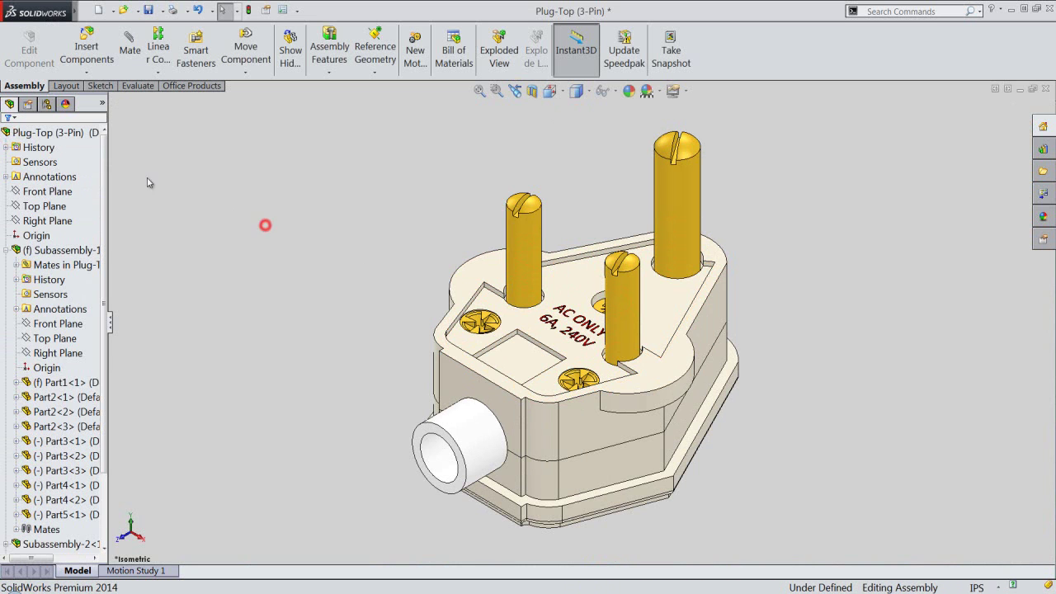
pyautogui.rightClick(94, 163)
pyautogui.click(109, 165)
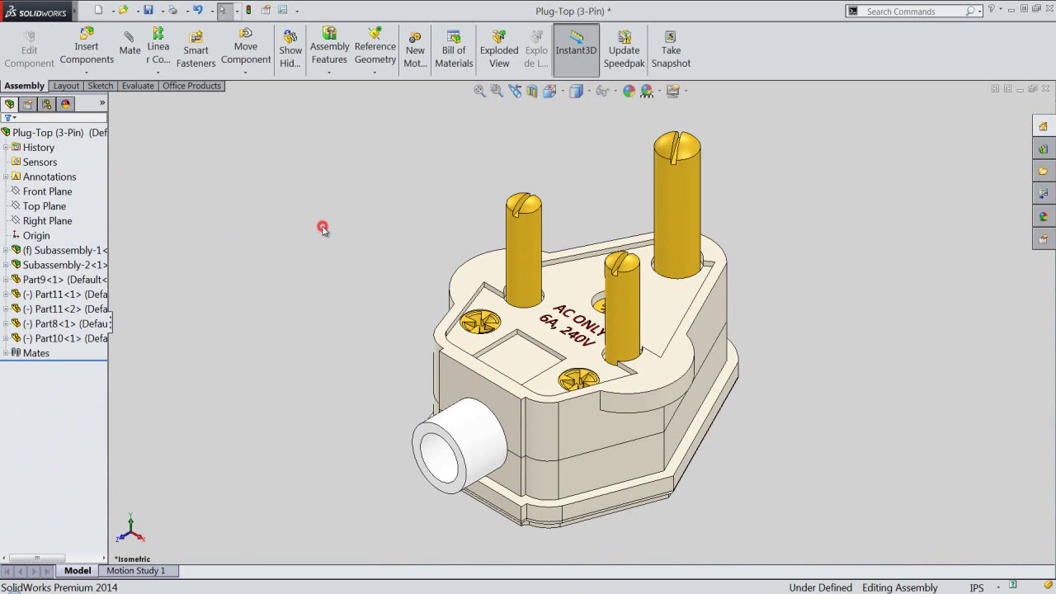
# Cut the plug lengthwise with a Right Plane section view and view it from the Right.
pyautogui.click(342, 227)
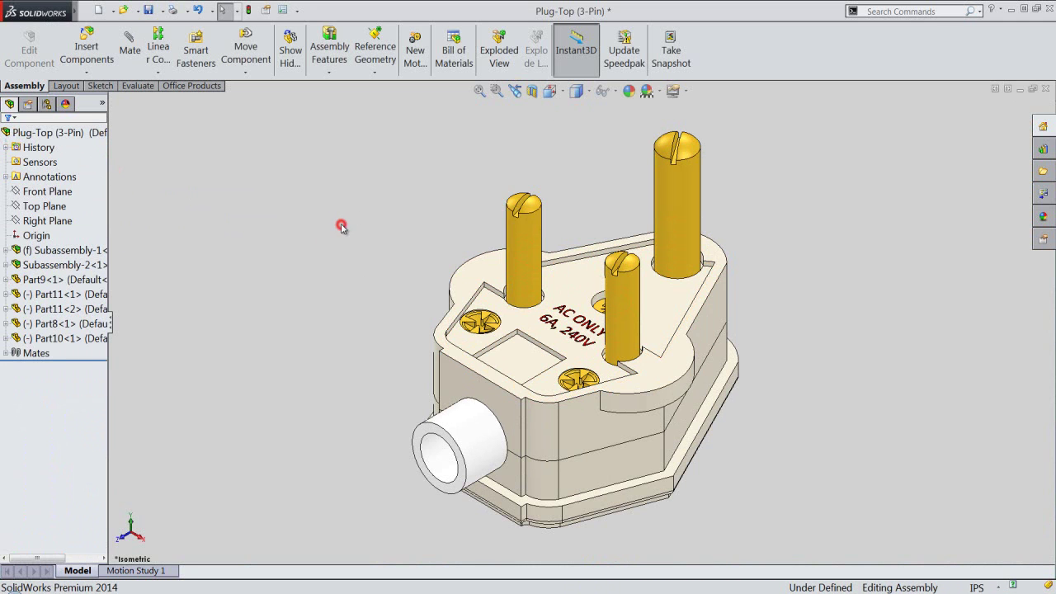
pyautogui.click(532, 90)
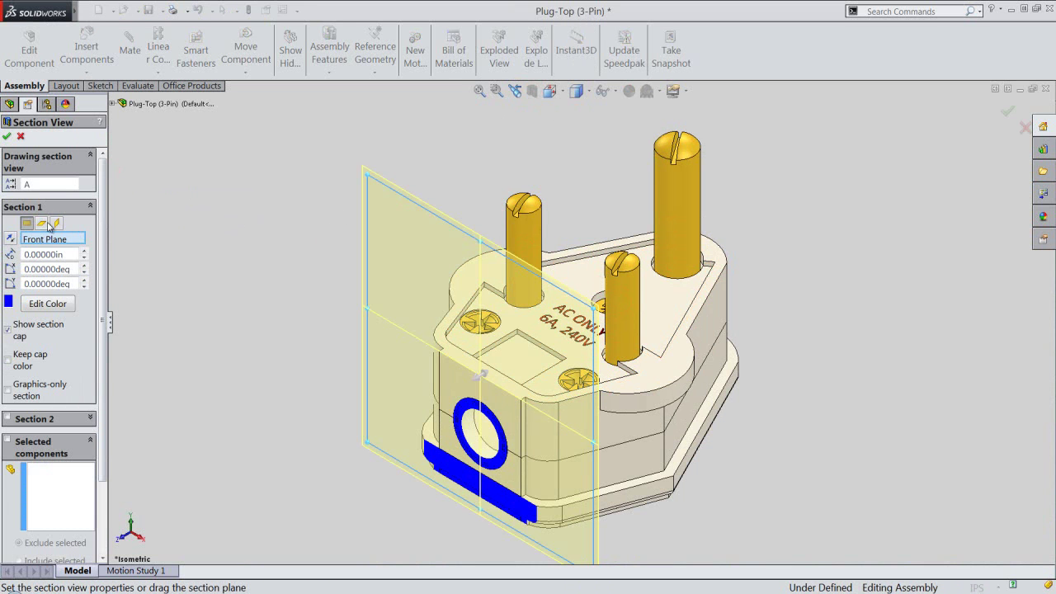
pyautogui.click(55, 225)
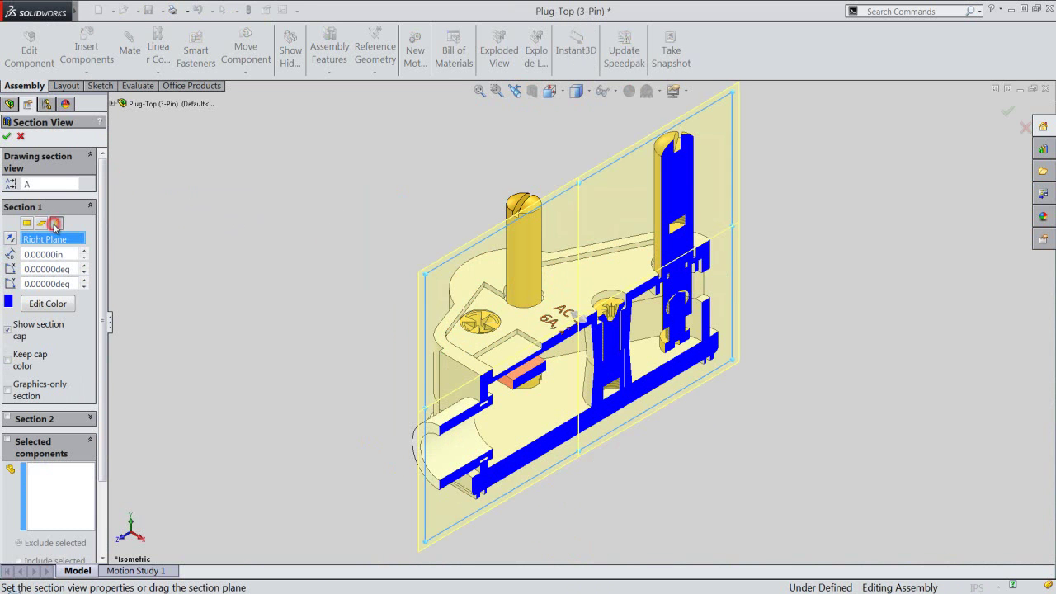
pyautogui.click(6, 136)
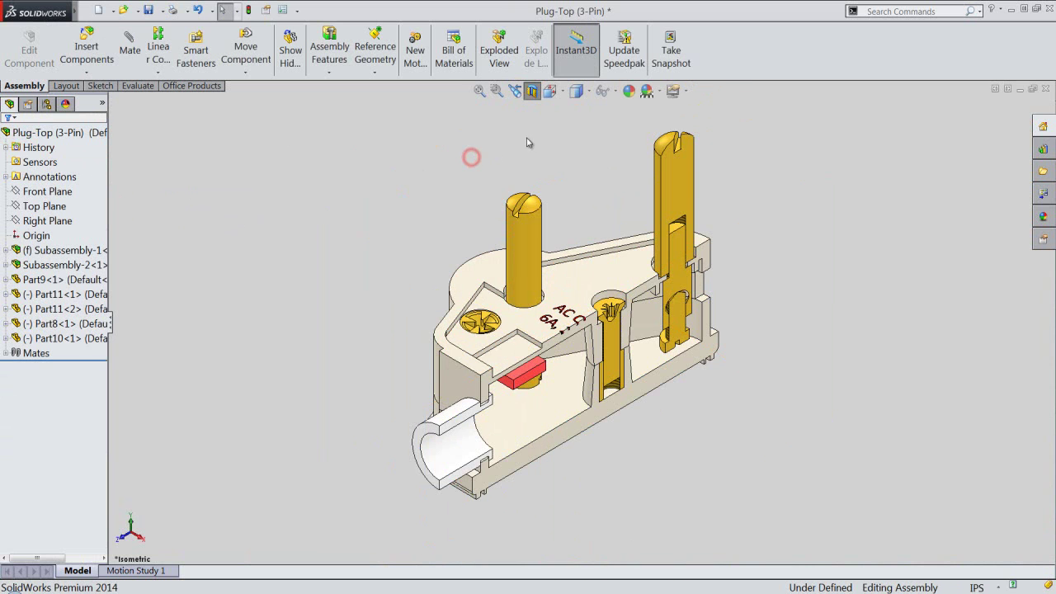
pyautogui.click(576, 90)
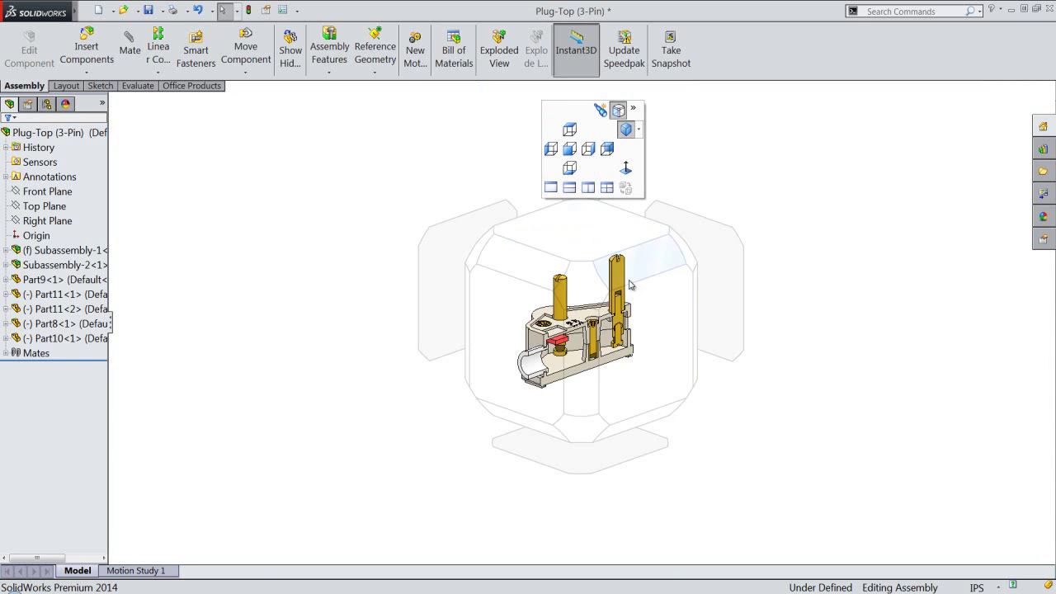
pyautogui.click(636, 307)
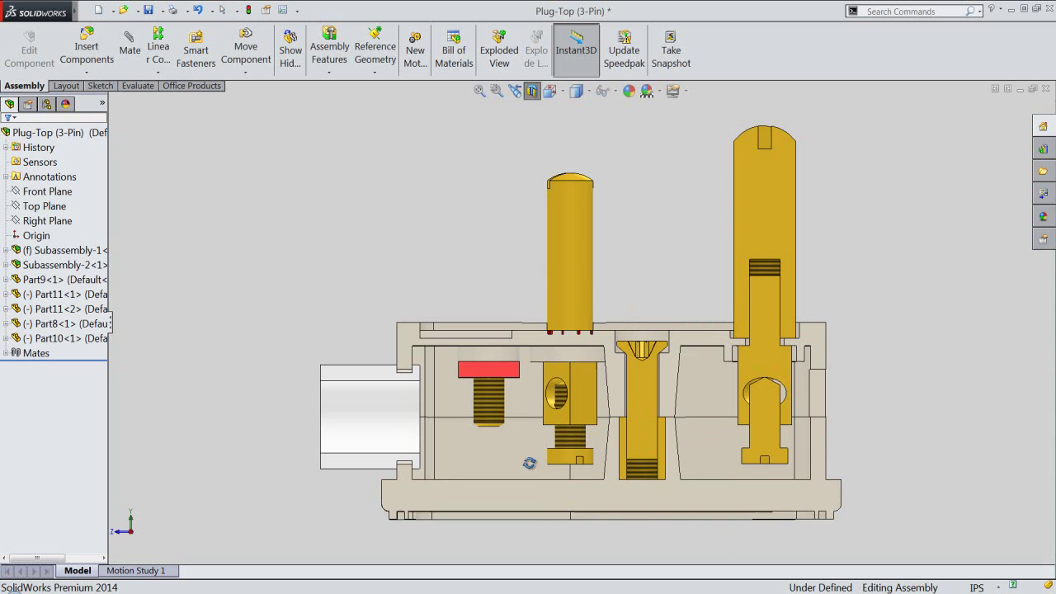
# Orbit the cut, return to Isometric, remove the section cut, and hide the FeatureManager panel.
pyautogui.moveTo(533, 478); pyautogui.dragTo(561, 457, button='middle')
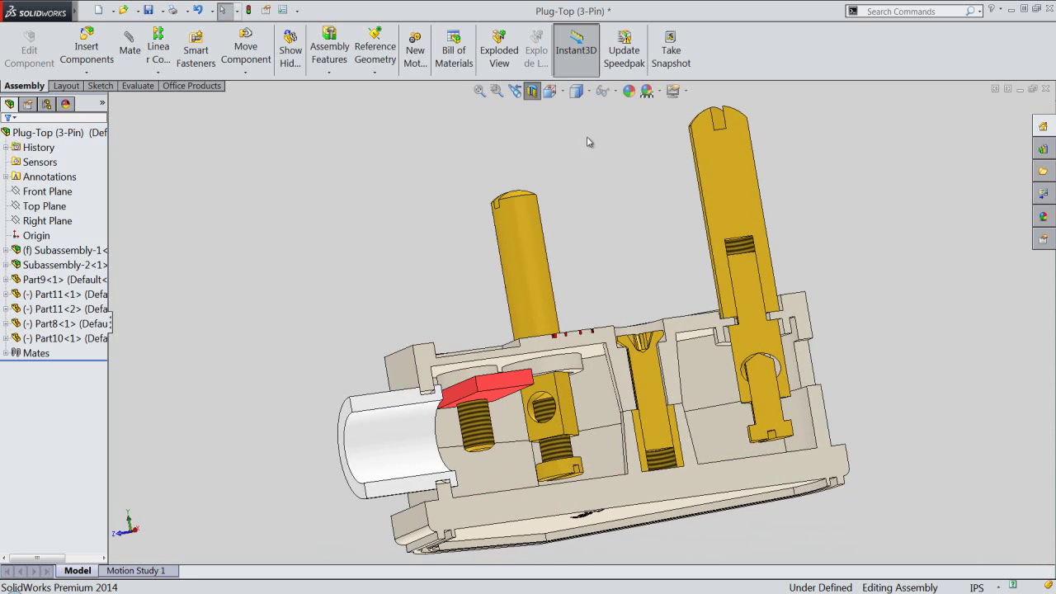
pyautogui.click(550, 91)
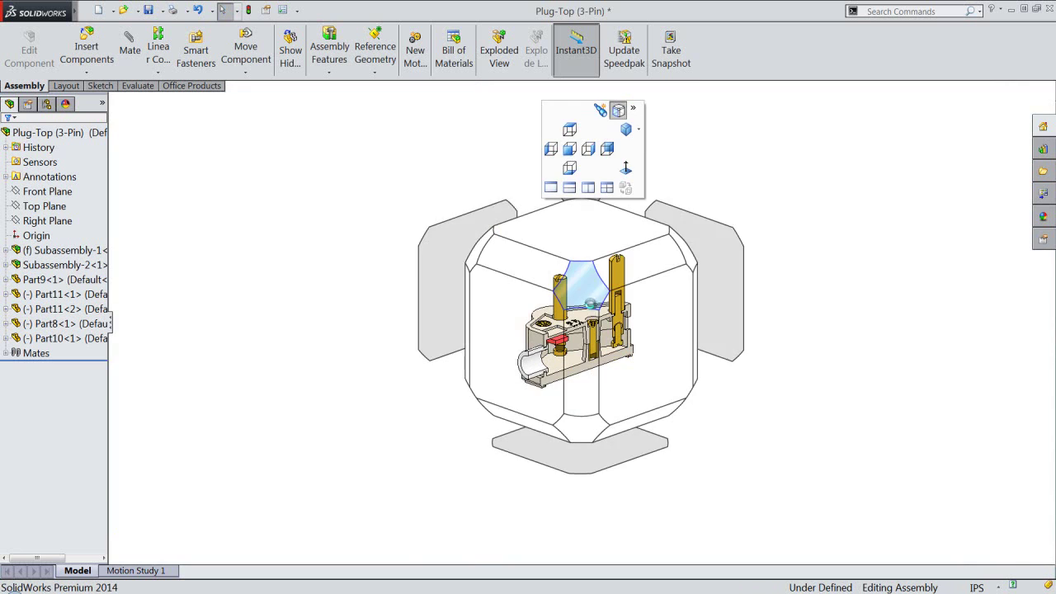
pyautogui.click(566, 151)
pyautogui.click(532, 91)
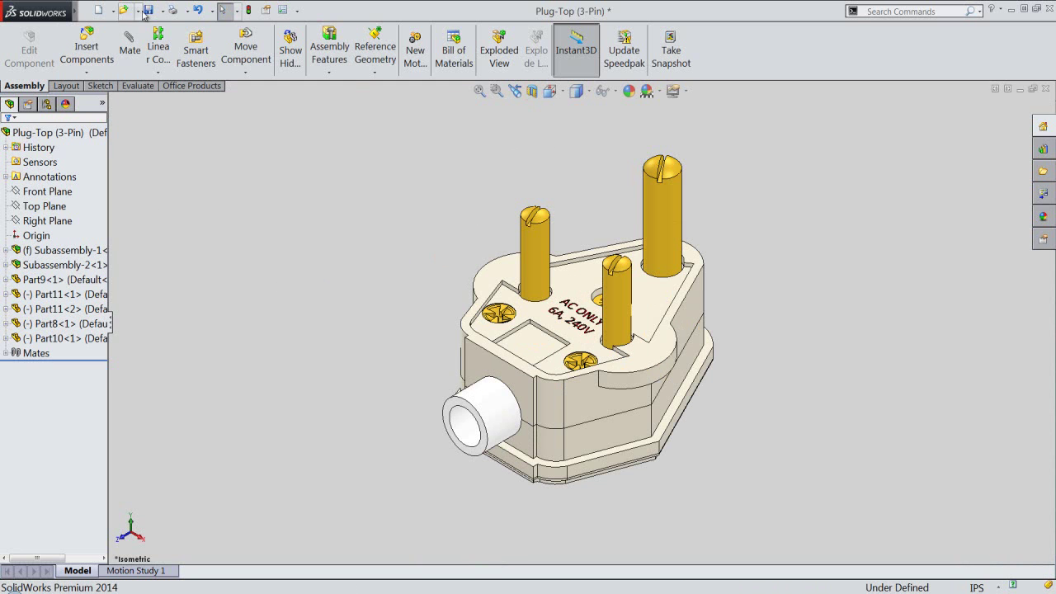
pyautogui.click(370, 312)
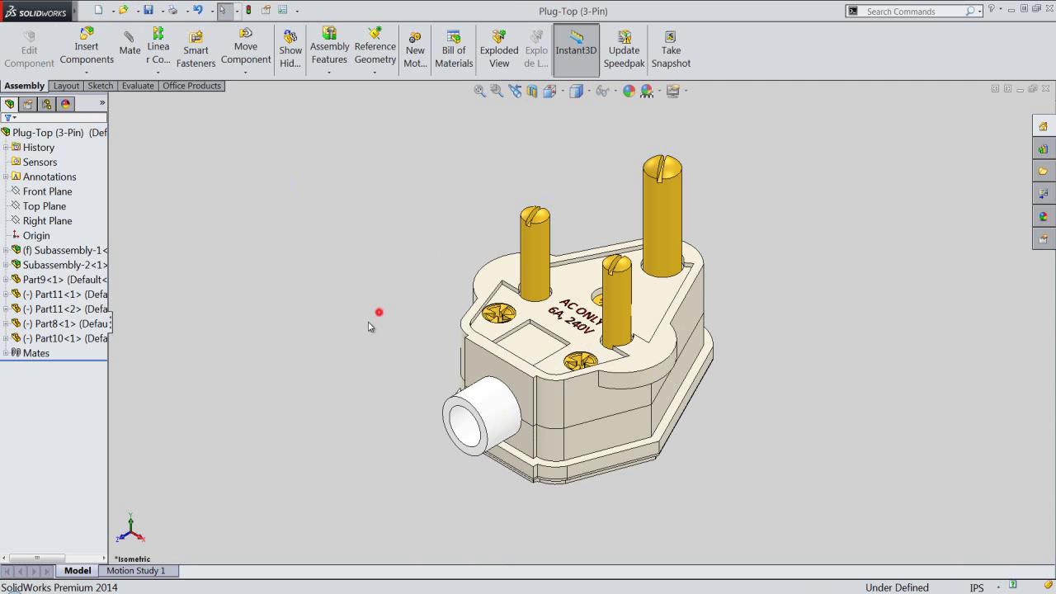
# Hide the feature tree, Task Pane and heads-up view toolbar, and shrink the command toolbar.
pyautogui.click(112, 323)
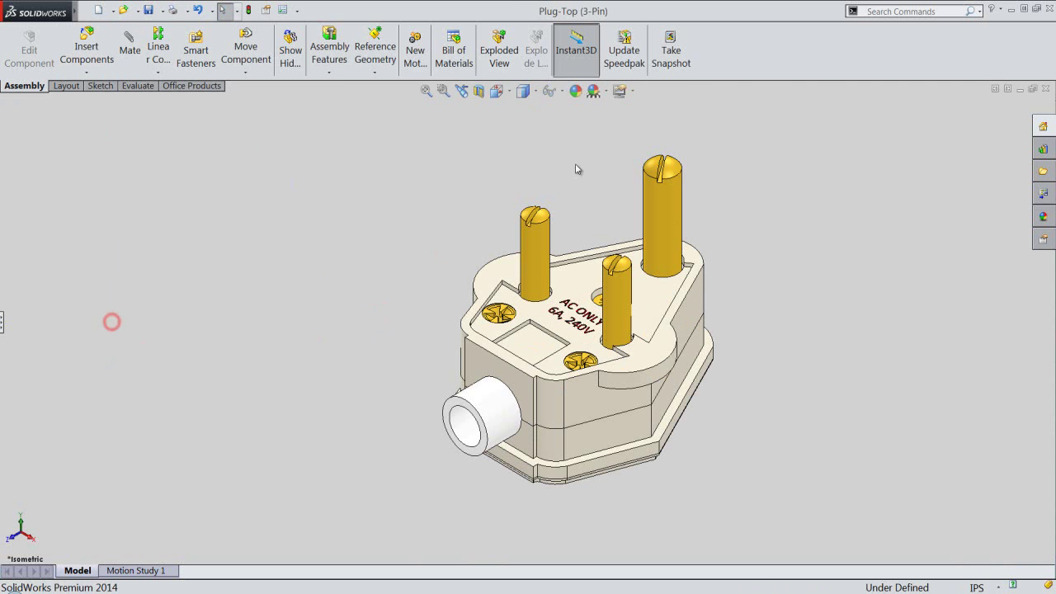
pyautogui.rightClick(775, 31)
pyautogui.click(786, 37)
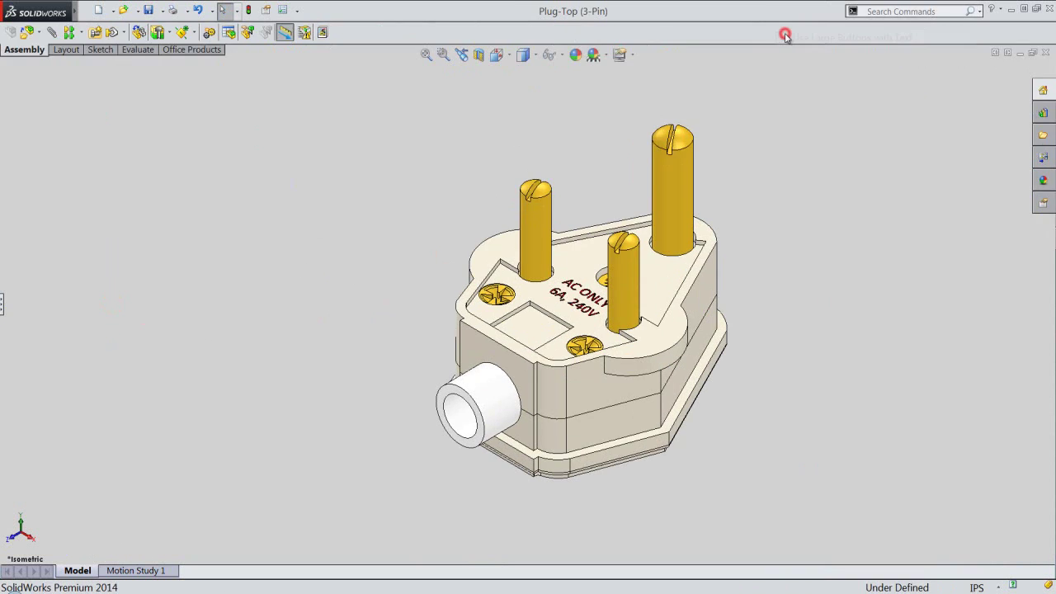
pyautogui.rightClick(785, 37)
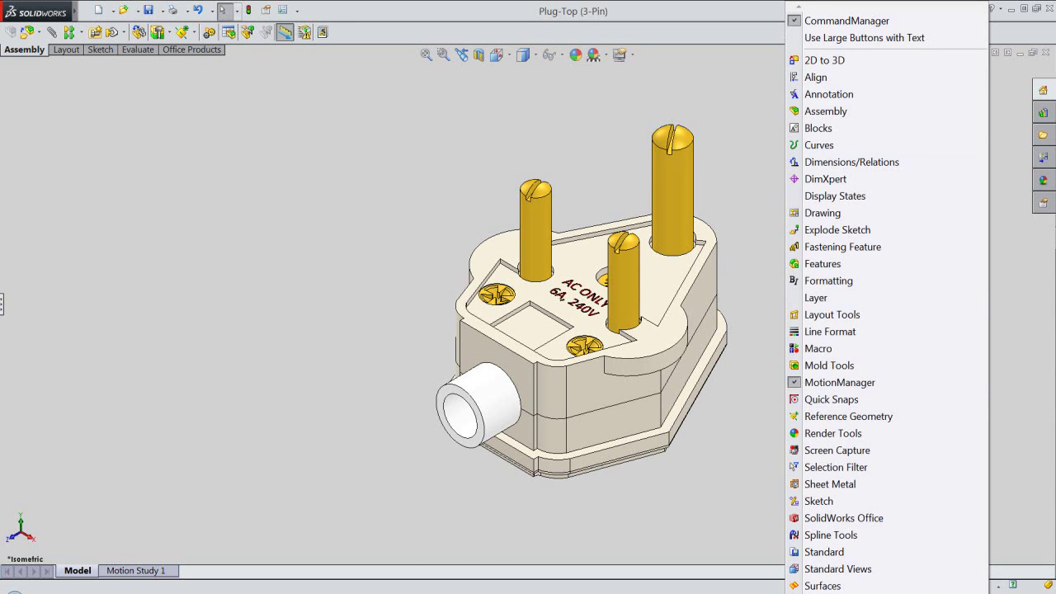
pyautogui.scroll(-2, 800, 578)
pyautogui.click(803, 561)
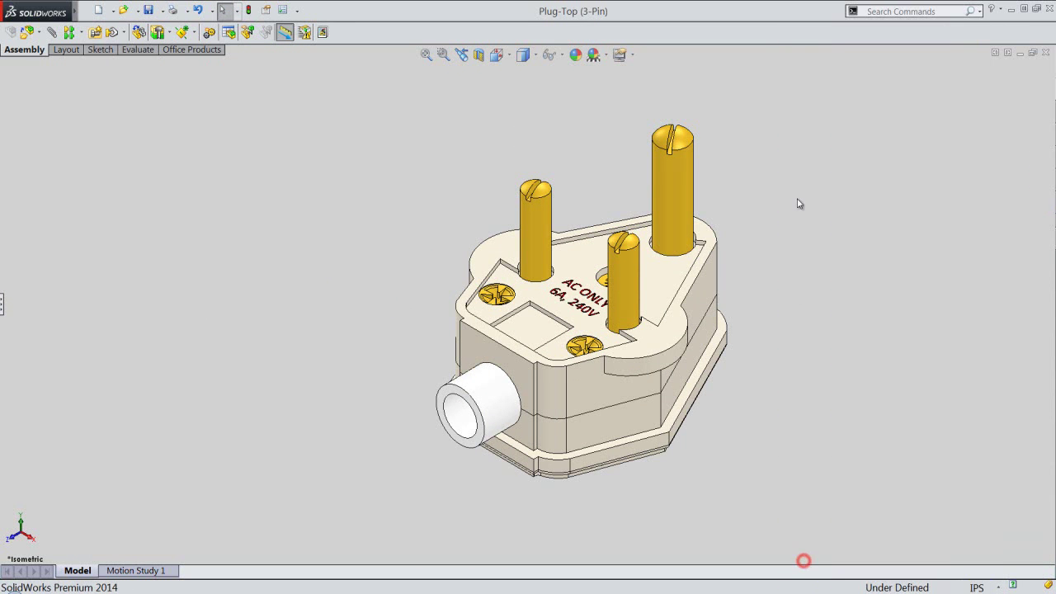
pyautogui.rightClick(808, 30)
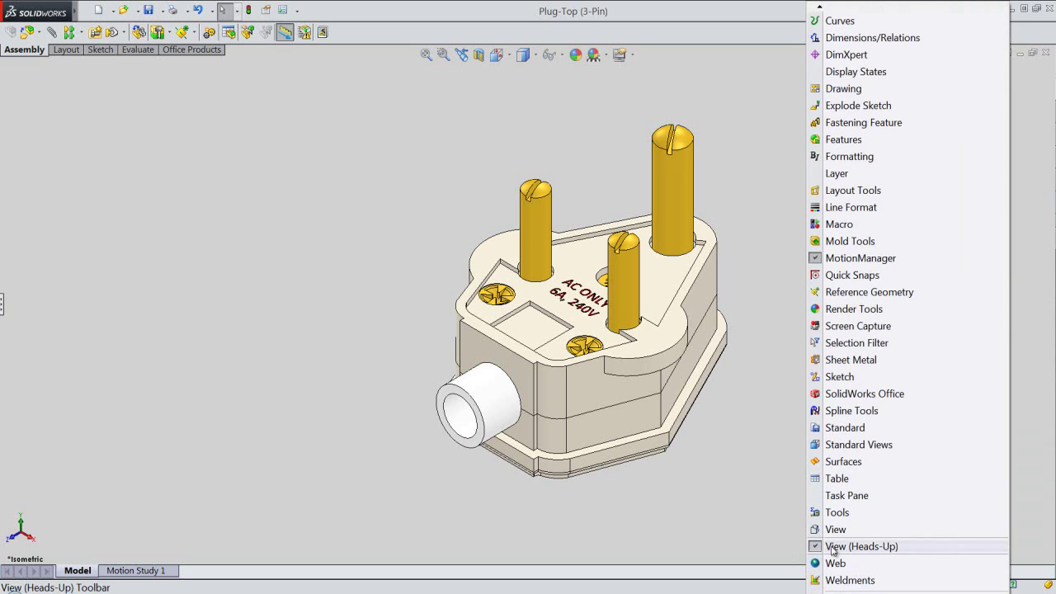
pyautogui.click(830, 546)
# Zoom in on the plug and pan it left, slightly down.
pyautogui.rightClick(784, 203)
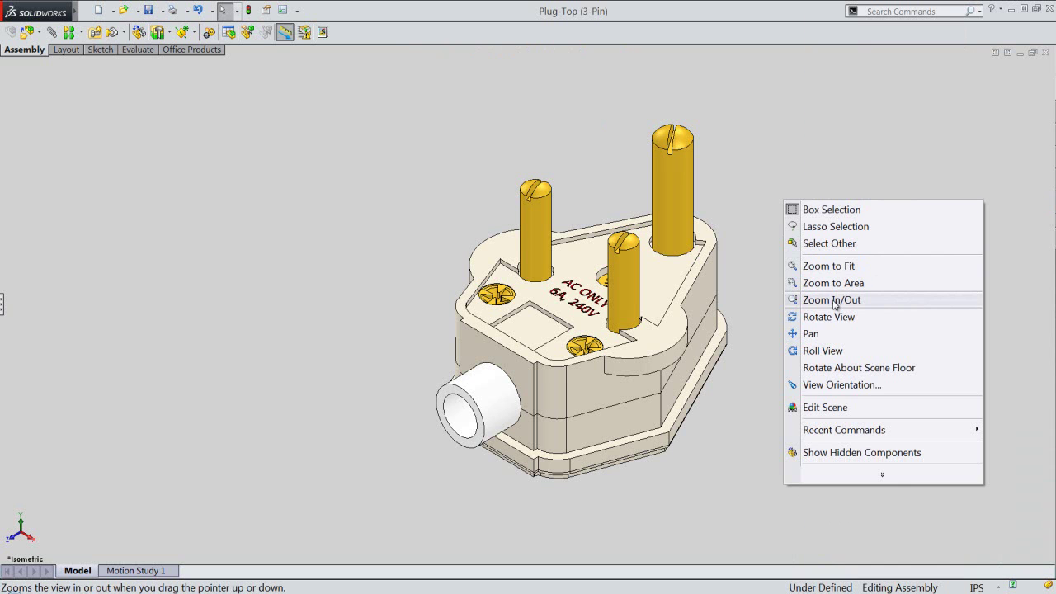
pyautogui.click(833, 300)
pyautogui.moveTo(769, 367); pyautogui.dragTo(779, 350)
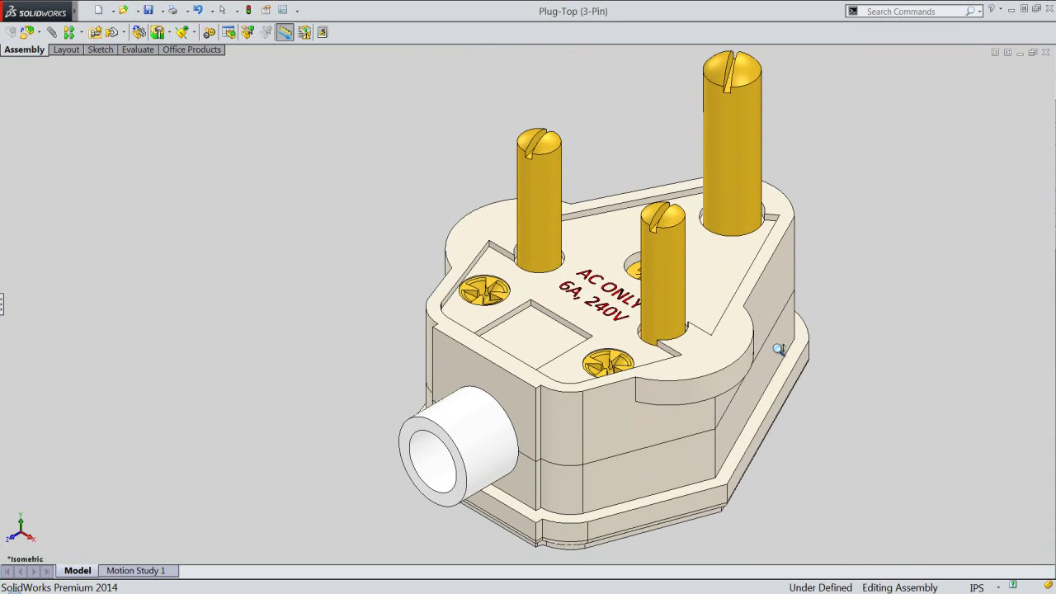
pyautogui.rightClick(681, 325)
pyautogui.click(683, 413)
pyautogui.moveTo(624, 420)
pyautogui.mouseDown()
pyautogui.moveTo(561, 432)
pyautogui.moveTo(550, 423)
pyautogui.mouseUp()
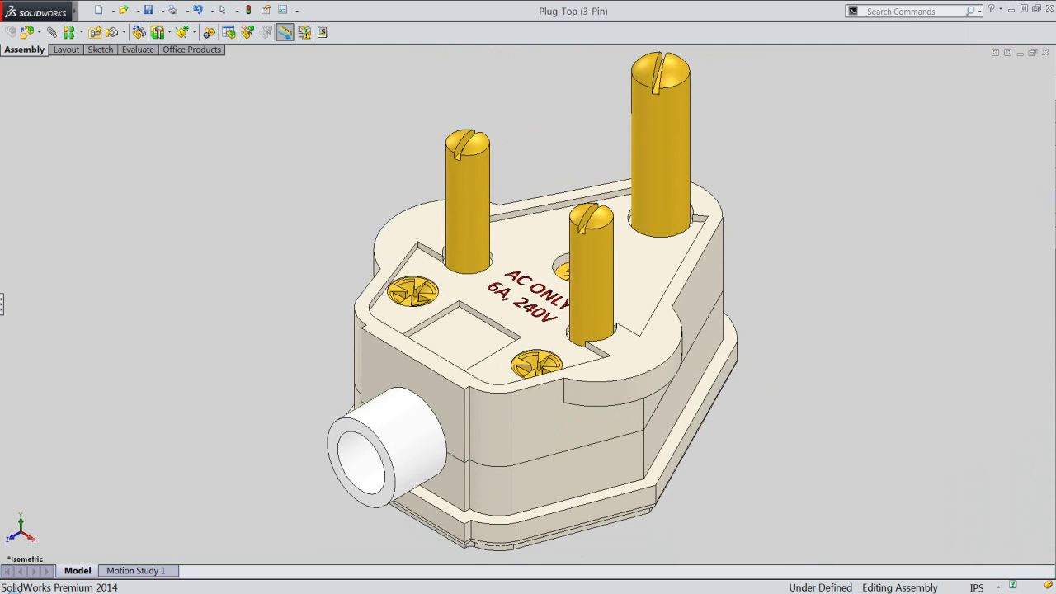
# Return to selection mode and bring up the view orientation choices with the view cube.
pyautogui.rightClick(413, 134)
pyautogui.click(427, 138)
pyautogui.press('space')
pyautogui.press('f')
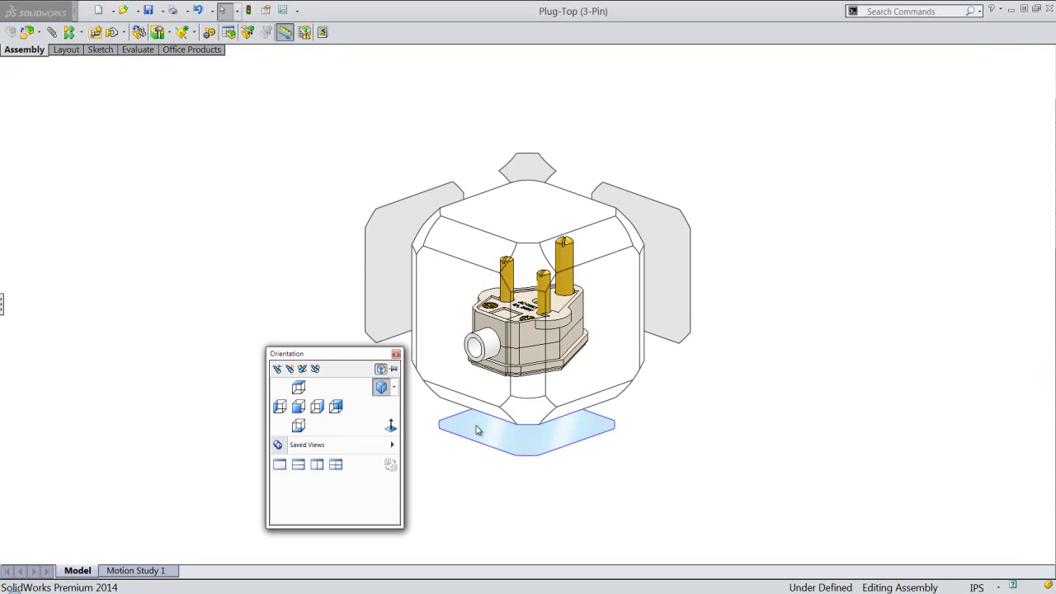
# Rotate to the Bottom view and redefine it as the standard Top view.
pyautogui.click(476, 427)
pyautogui.rightClick(327, 108)
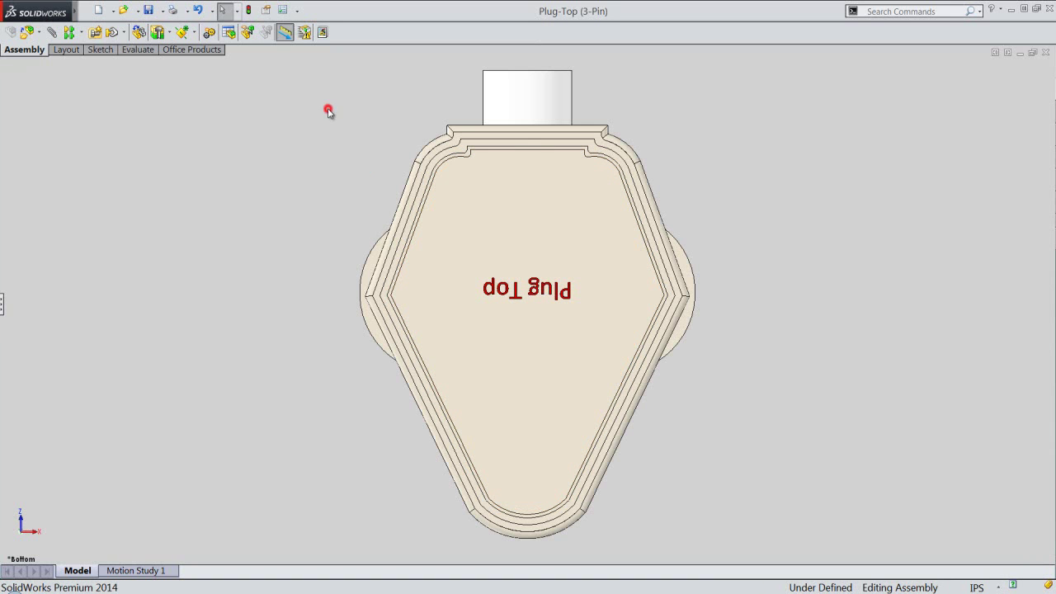
pyautogui.click(420, 385)
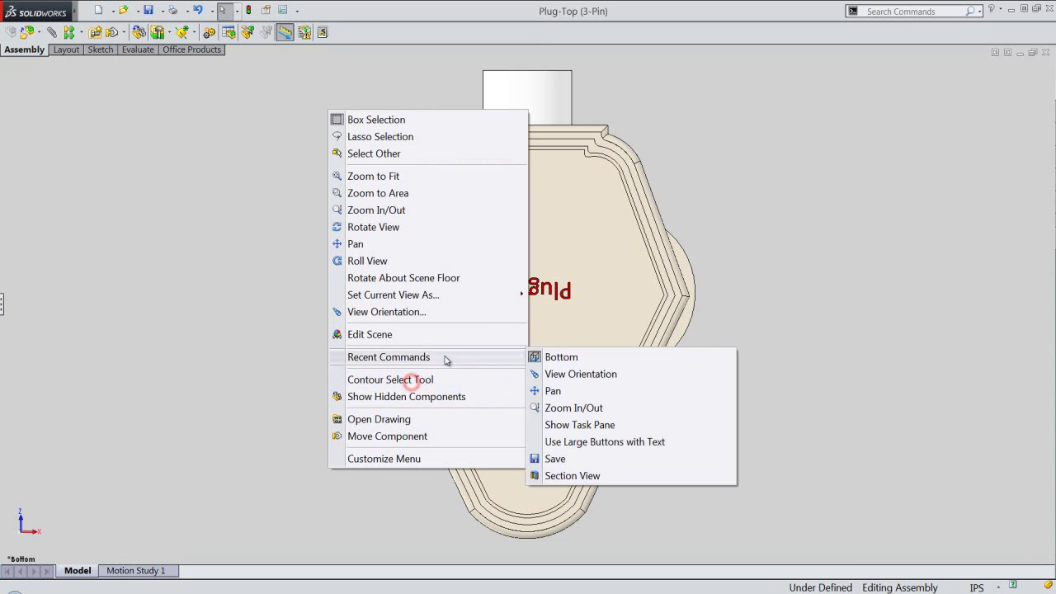
pyautogui.moveTo(393, 295)
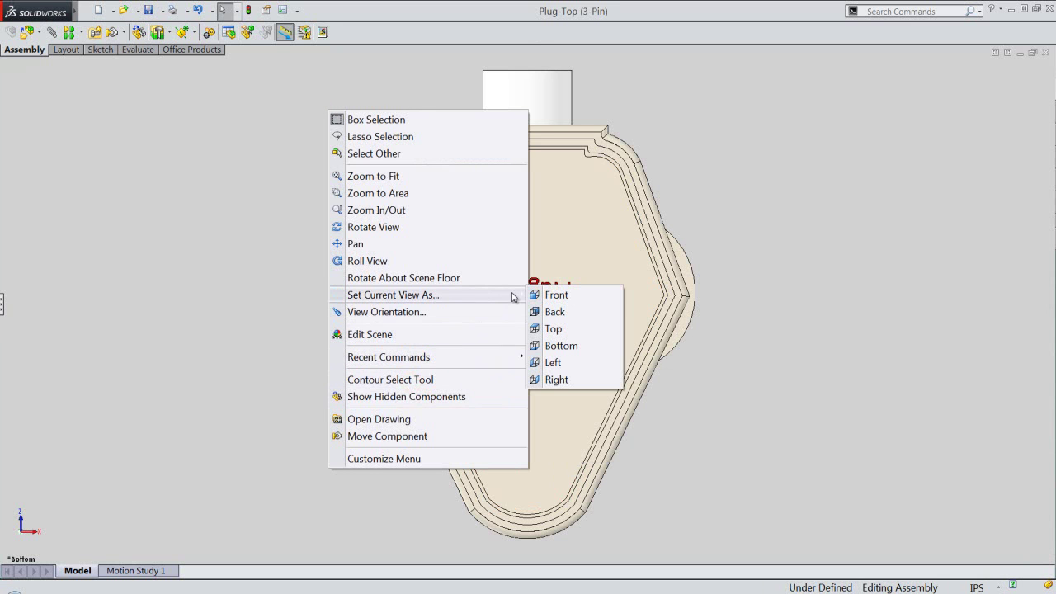
pyautogui.click(552, 328)
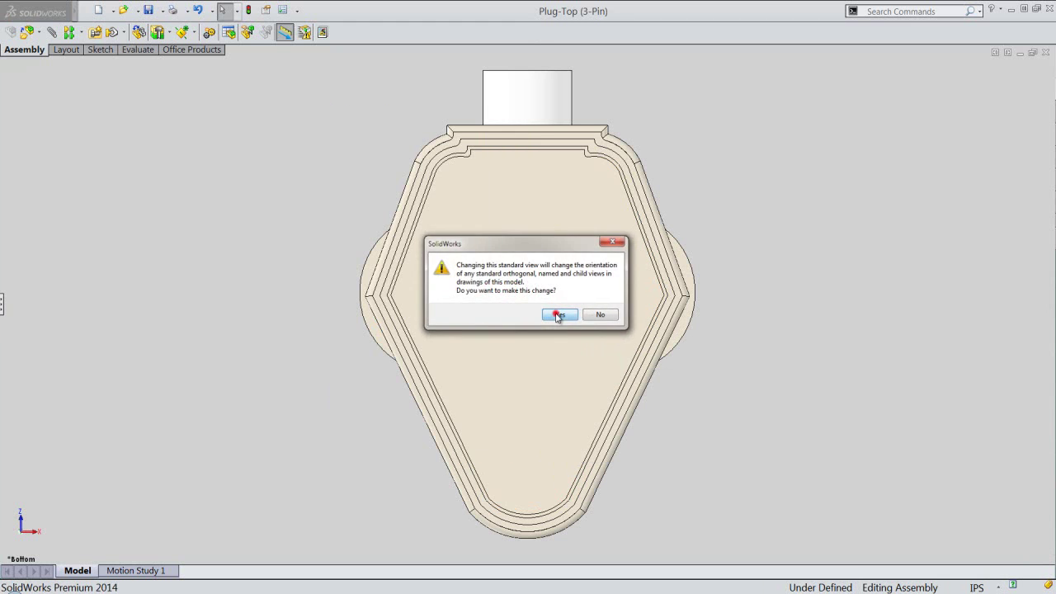
pyautogui.click(556, 314)
# Rotate to the Back view and redefine it as the standard Front view.
pyautogui.press('space')
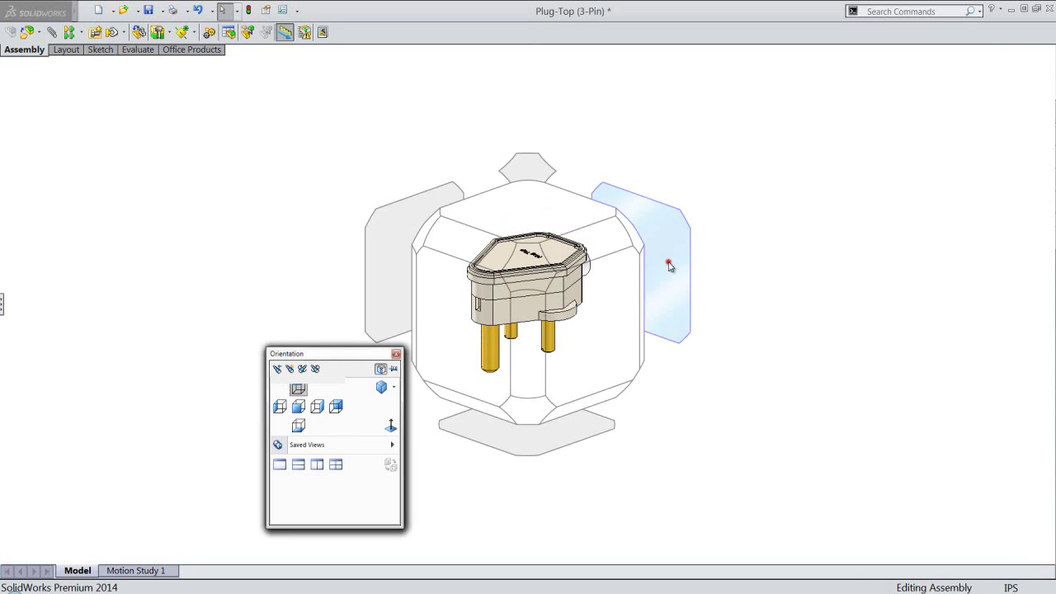
pyautogui.click(670, 267)
pyautogui.rightClick(209, 162)
pyautogui.click(307, 437)
pyautogui.moveTo(274, 348)
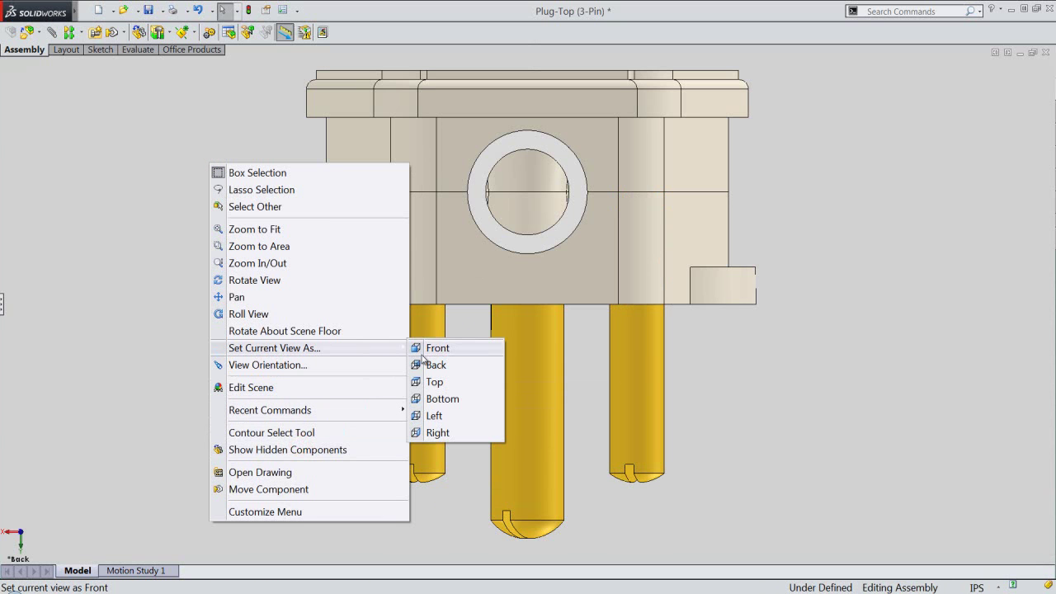
pyautogui.click(436, 349)
pyautogui.click(560, 314)
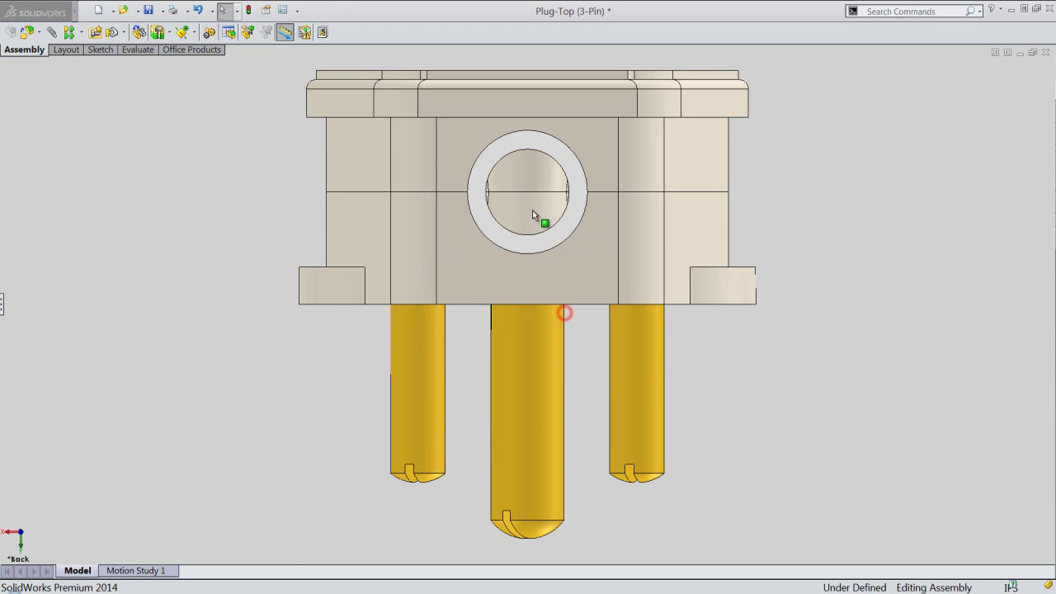
# Switch to the isometric view, zoom in and shift the plug slightly down.
pyautogui.press('space')
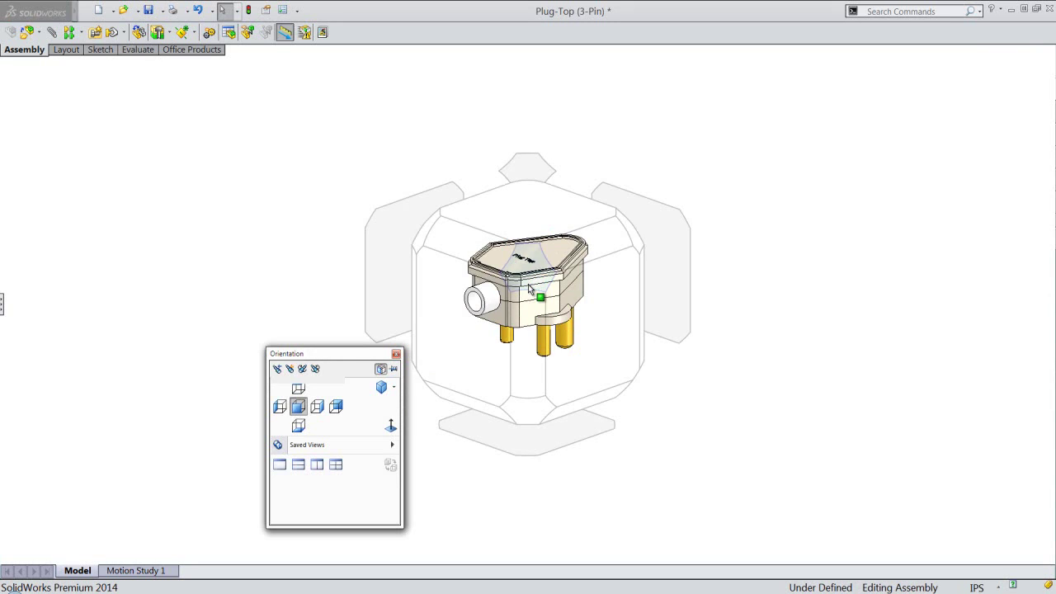
pyautogui.click(536, 280)
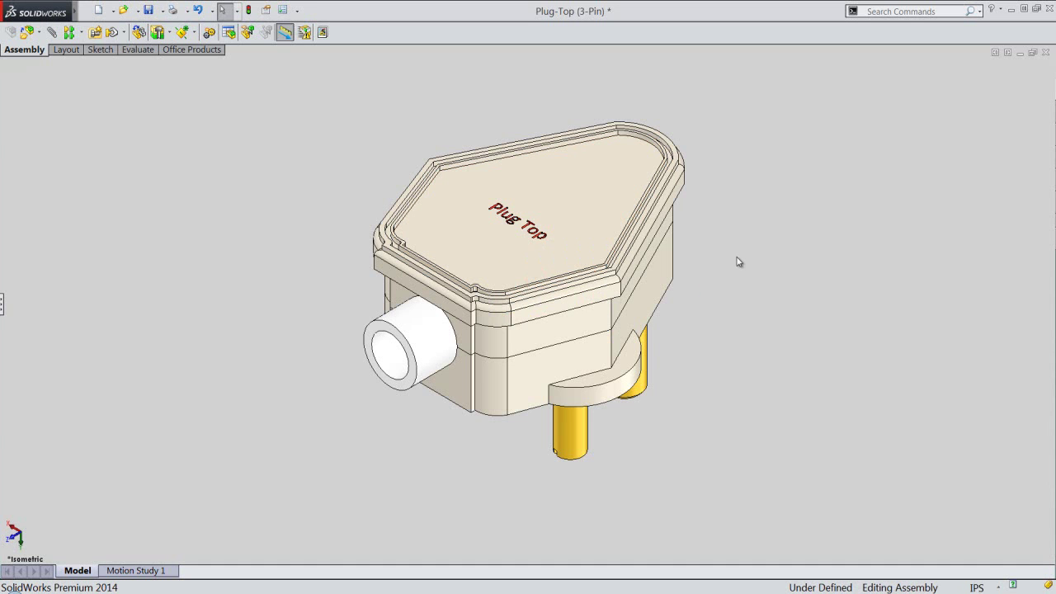
pyautogui.rightClick(733, 257)
pyautogui.click(771, 358)
pyautogui.moveTo(771, 356); pyautogui.dragTo(773, 332)
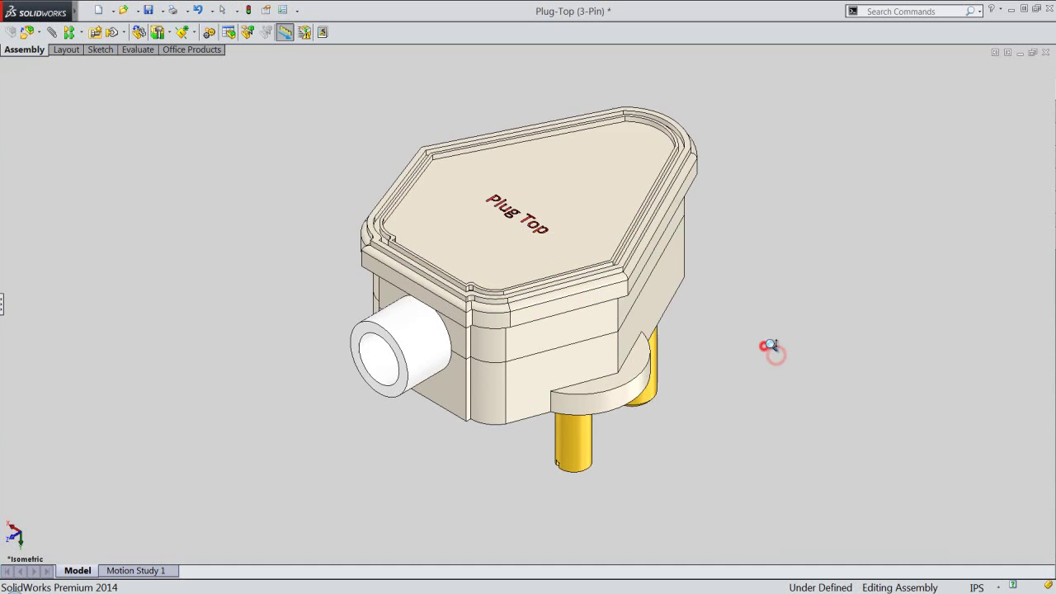
pyautogui.rightClick(767, 331)
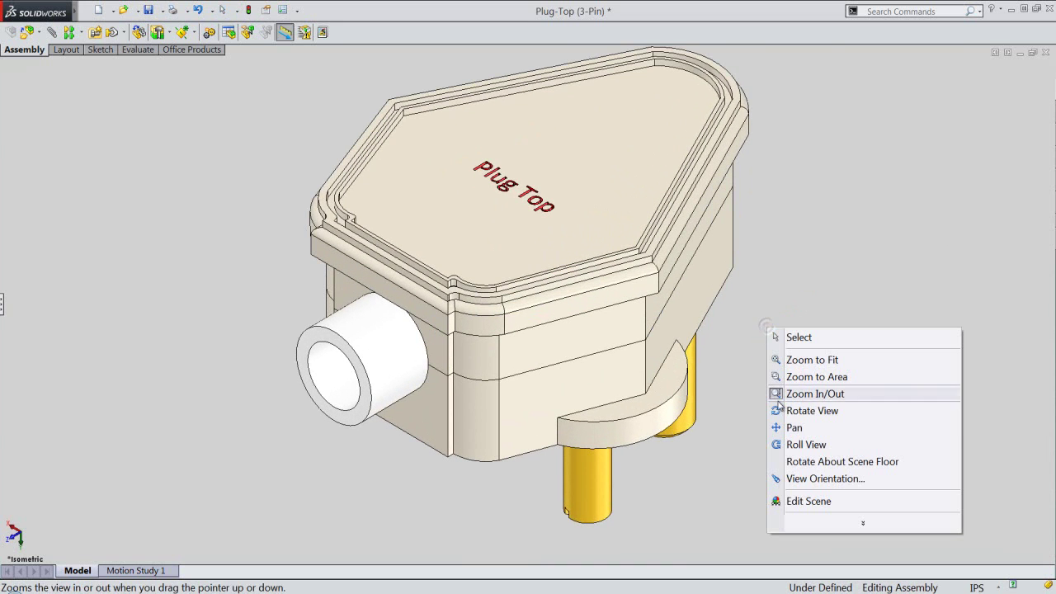
pyautogui.click(768, 426)
pyautogui.moveTo(619, 401); pyautogui.dragTo(626, 425)
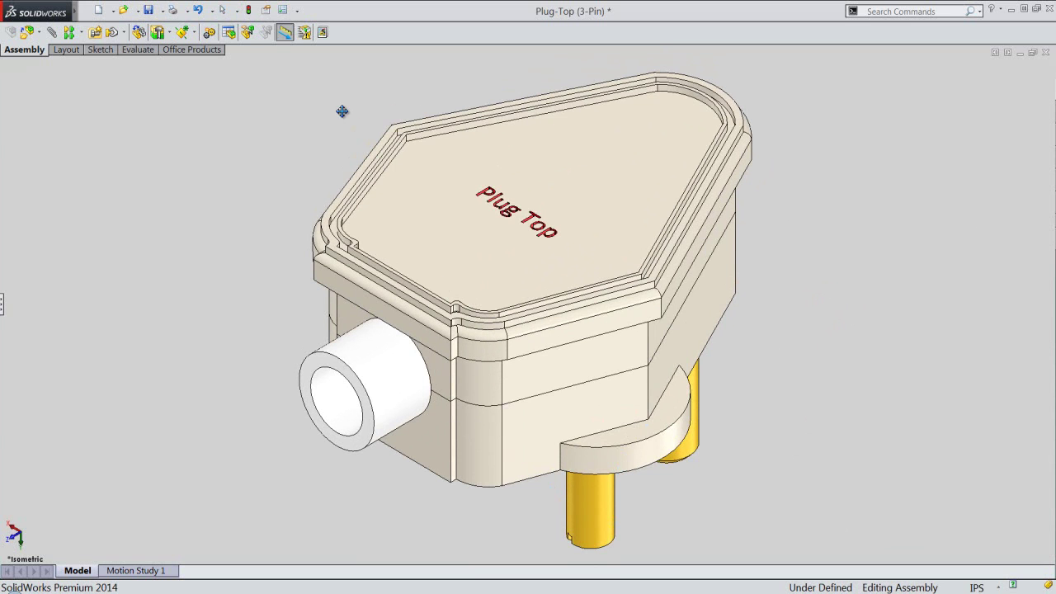
# Reset all standard views to defaults, show the Isometric view, and expand the design tree.
pyautogui.press('space')
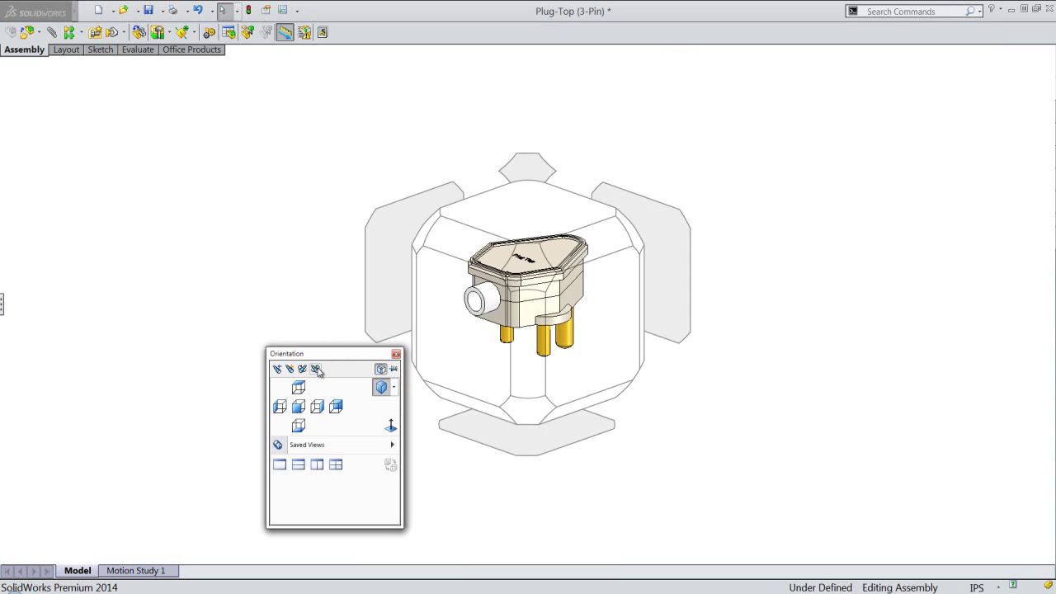
pyautogui.click(315, 368)
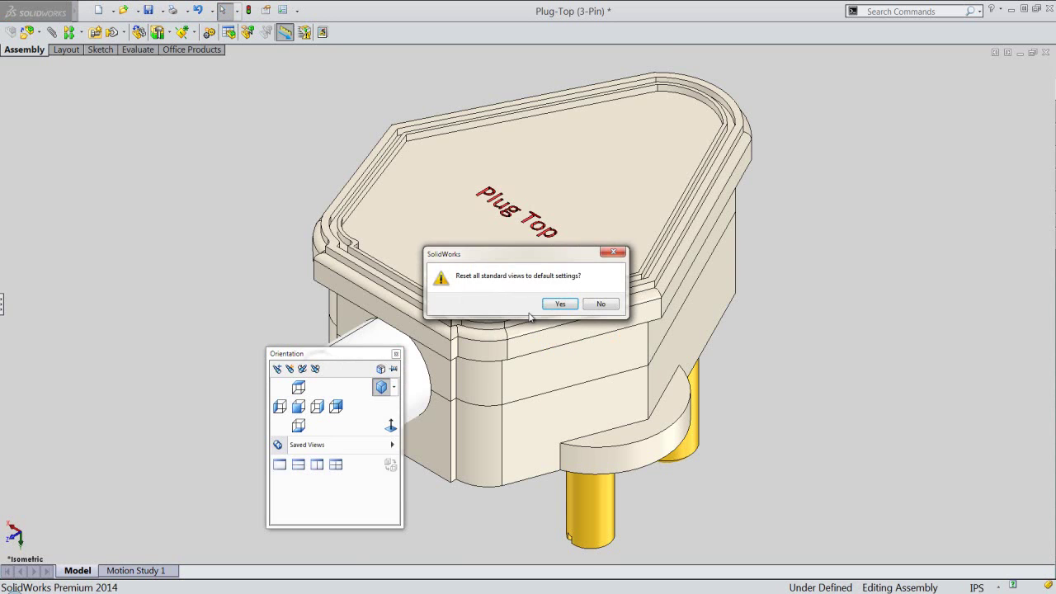
pyautogui.click(555, 303)
pyautogui.click(393, 386)
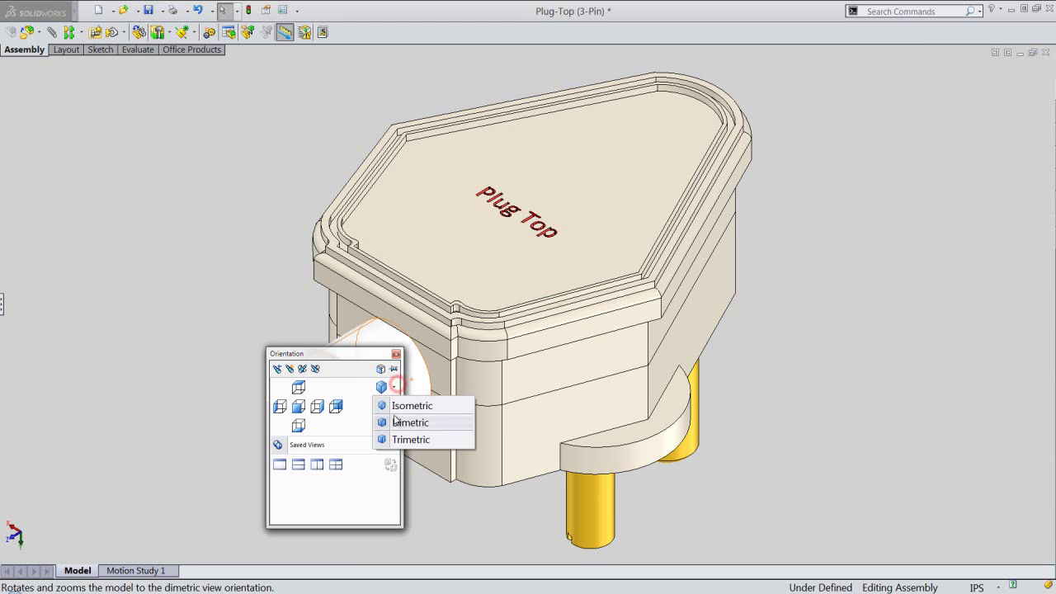
pyautogui.click(398, 406)
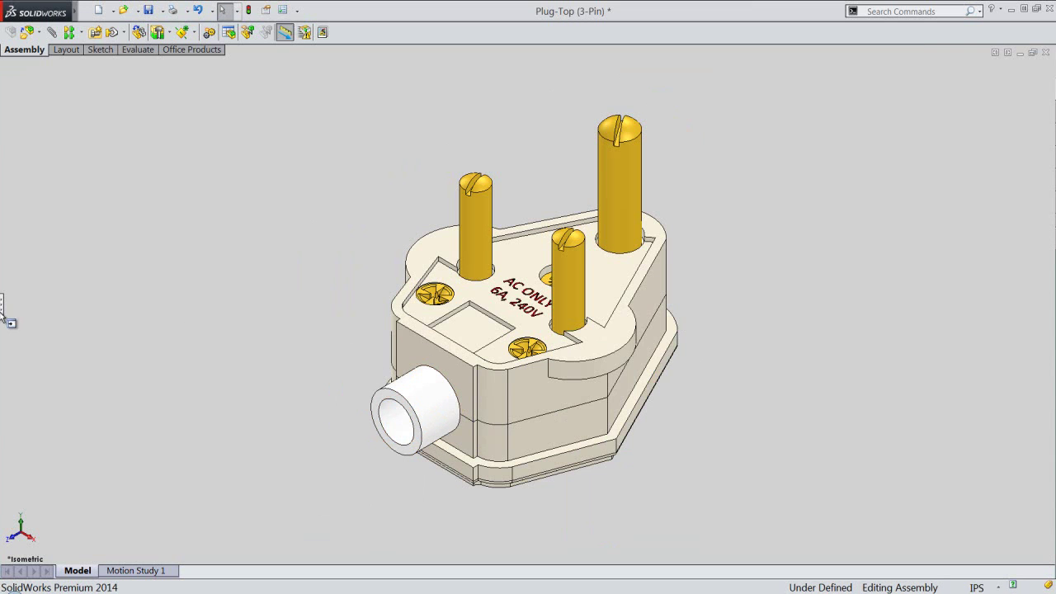
pyautogui.click(3, 308)
# Enable large command buttons with text, and show the Task Pane and View (Heads-Up) toolbar again.
pyautogui.rightClick(766, 35)
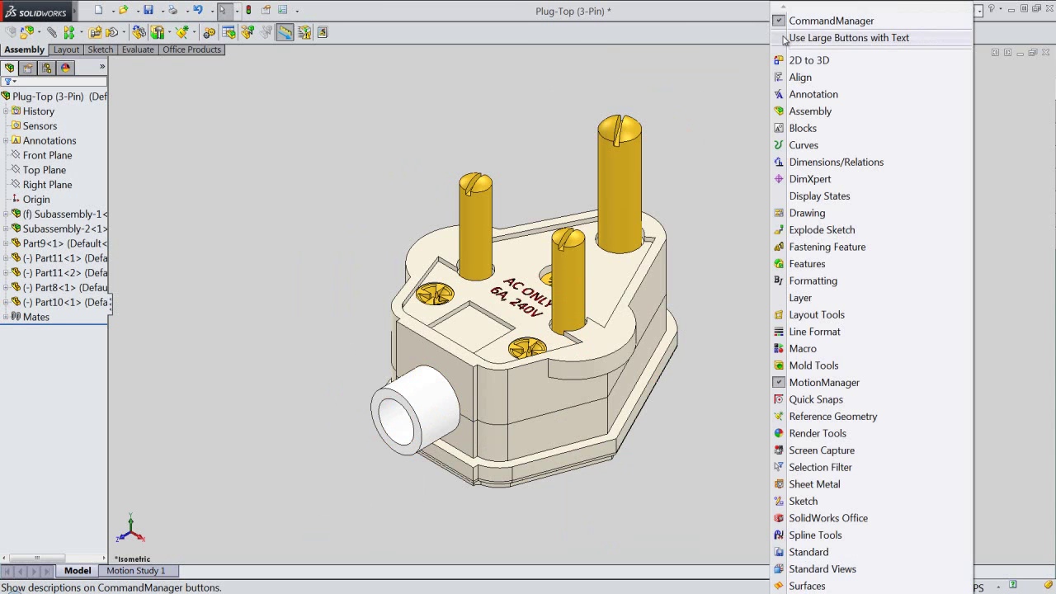
pyautogui.click(784, 38)
pyautogui.rightClick(782, 40)
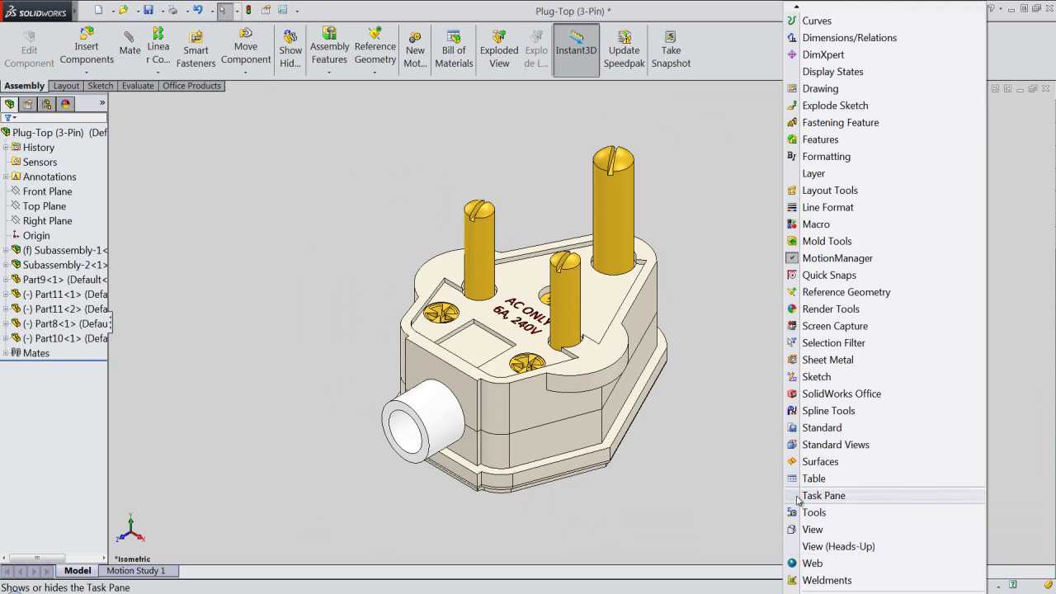
pyautogui.click(795, 496)
pyautogui.rightClick(756, 44)
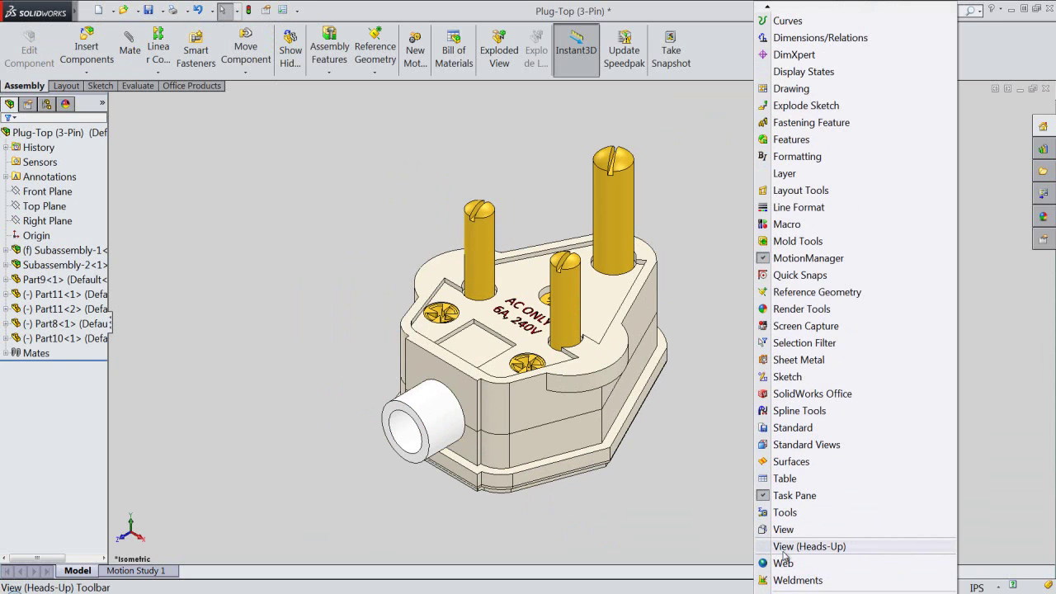
pyautogui.click(782, 548)
pyautogui.scroll(-2, 470, 320)
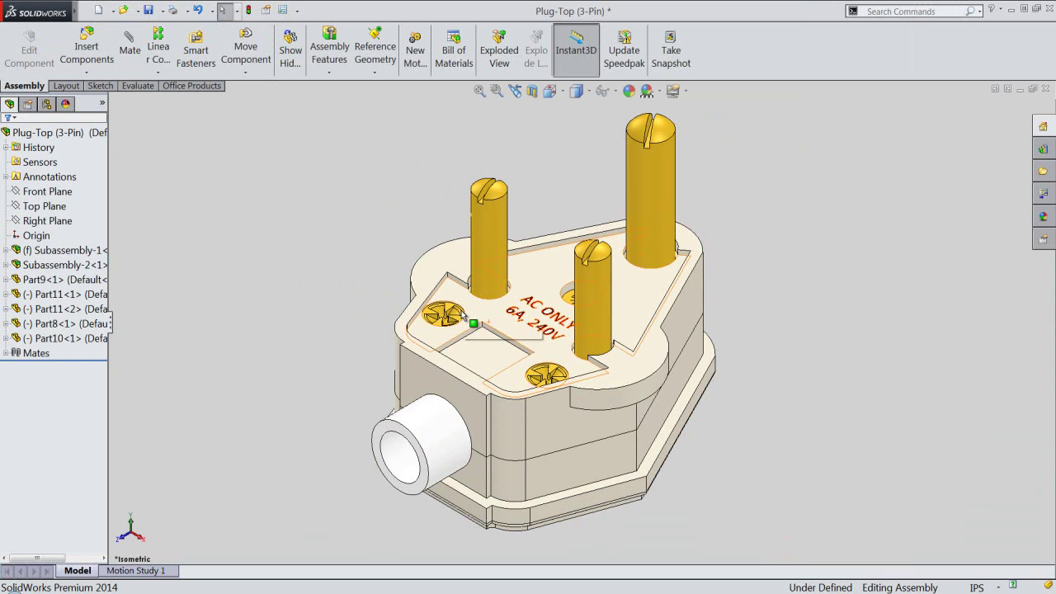